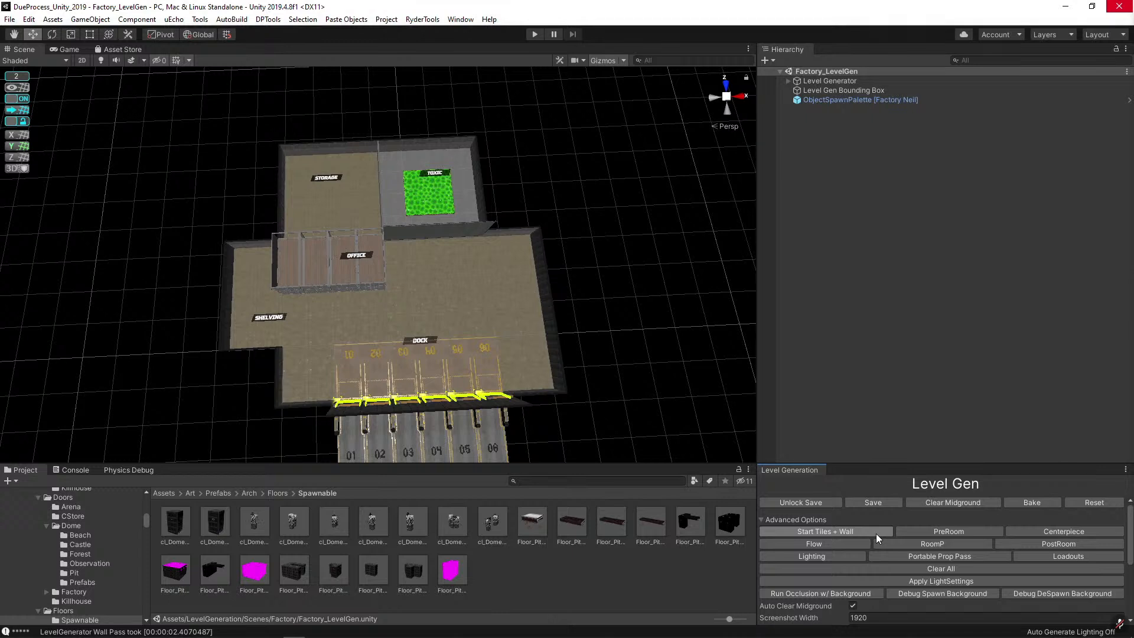
# Generate a fresh factory layout with the Start Tiles + Wall pass.
pyautogui.click(876, 534)
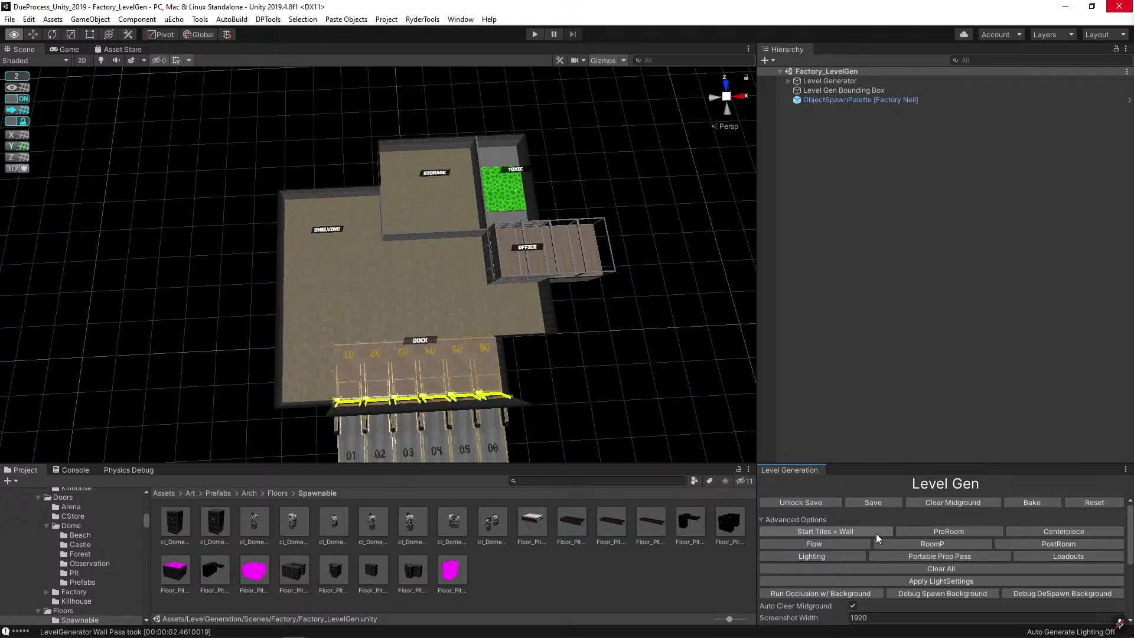
# Leave the full-screen shared stream and open the stream-announcements channel in Discord.
pyautogui.click(1113, 611)
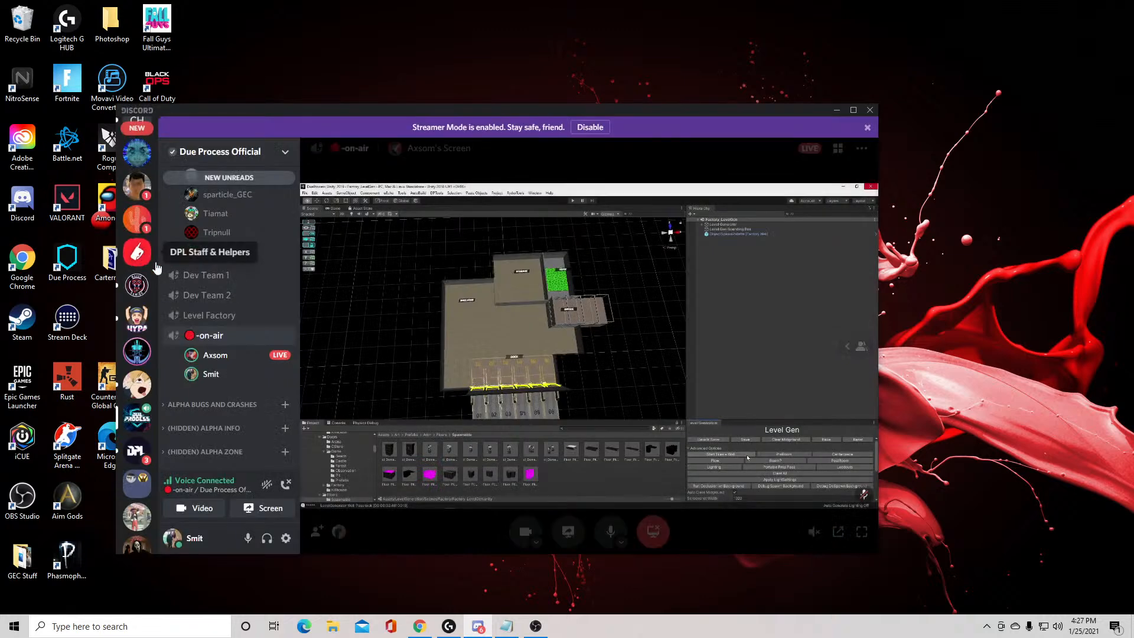
pyautogui.scroll(10, 241, 328)
pyautogui.scroll(10, 241, 335)
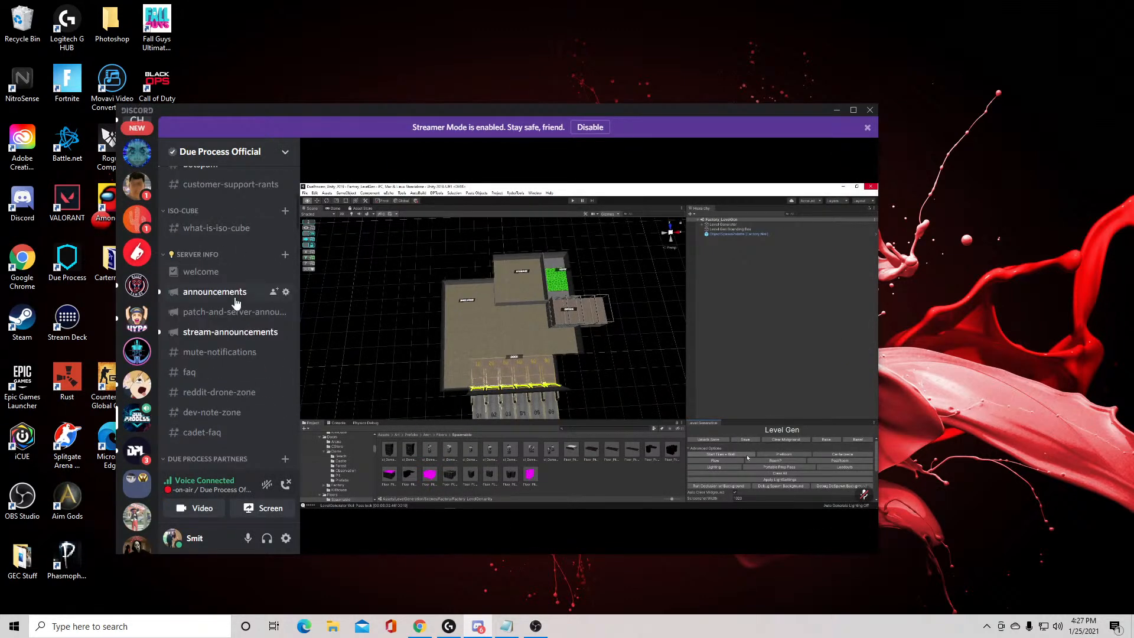
pyautogui.click(240, 335)
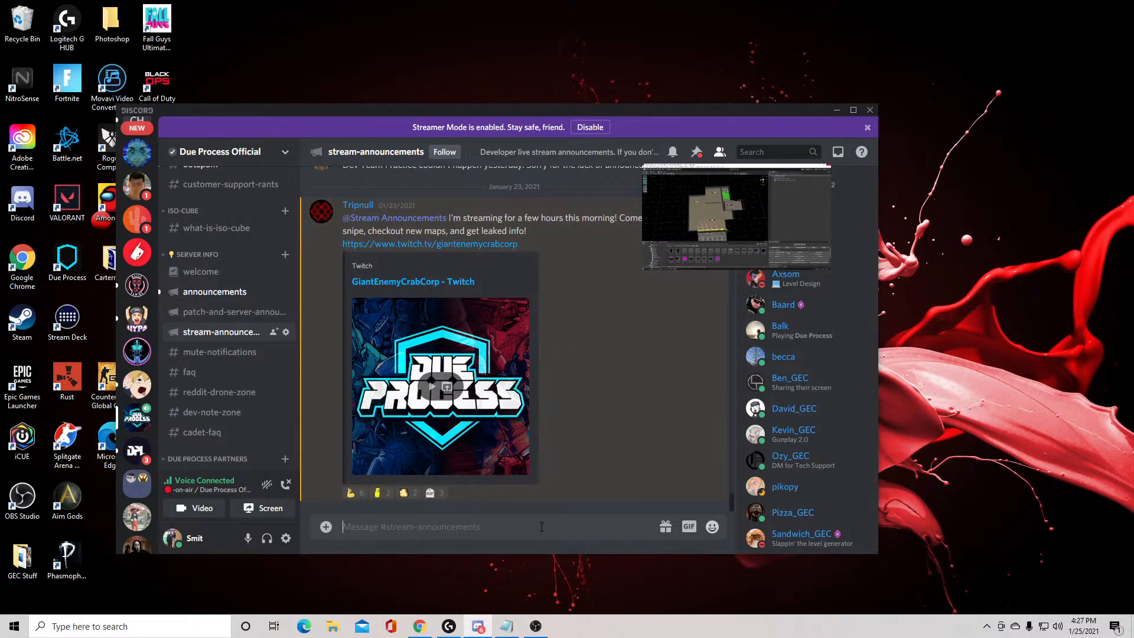
pyautogui.write('@strea')
pyautogui.press('Down')
pyautogui.press('Return')
pyautogui.write('LIVE with M')
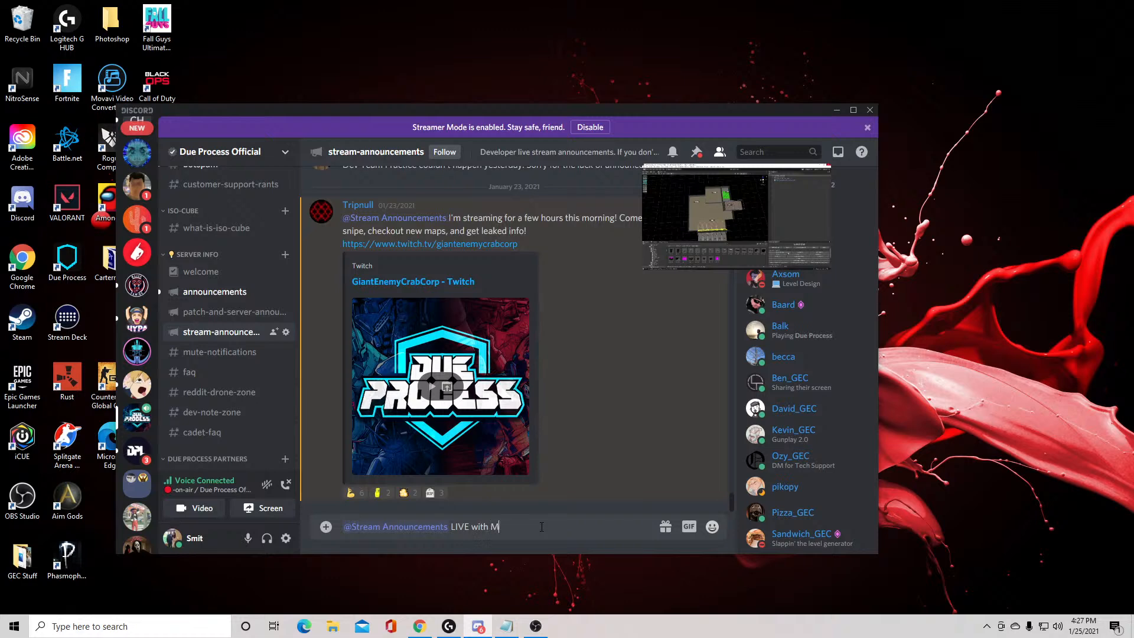
pyautogui.write('ap Making with @')
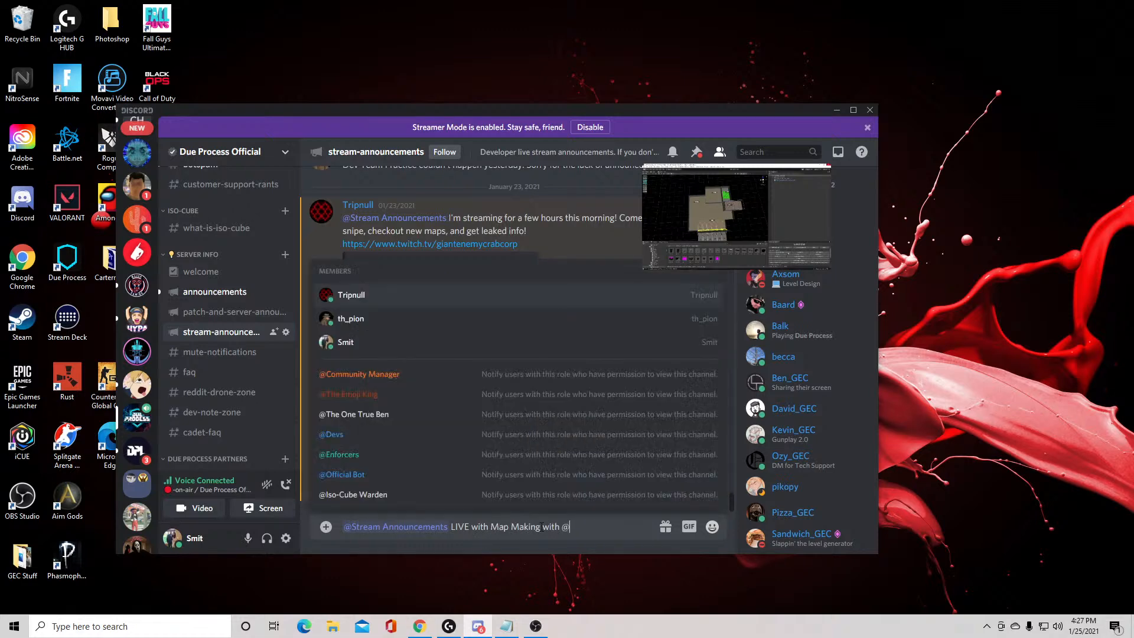
pyautogui.write('axom')
pyautogui.press('Tab')
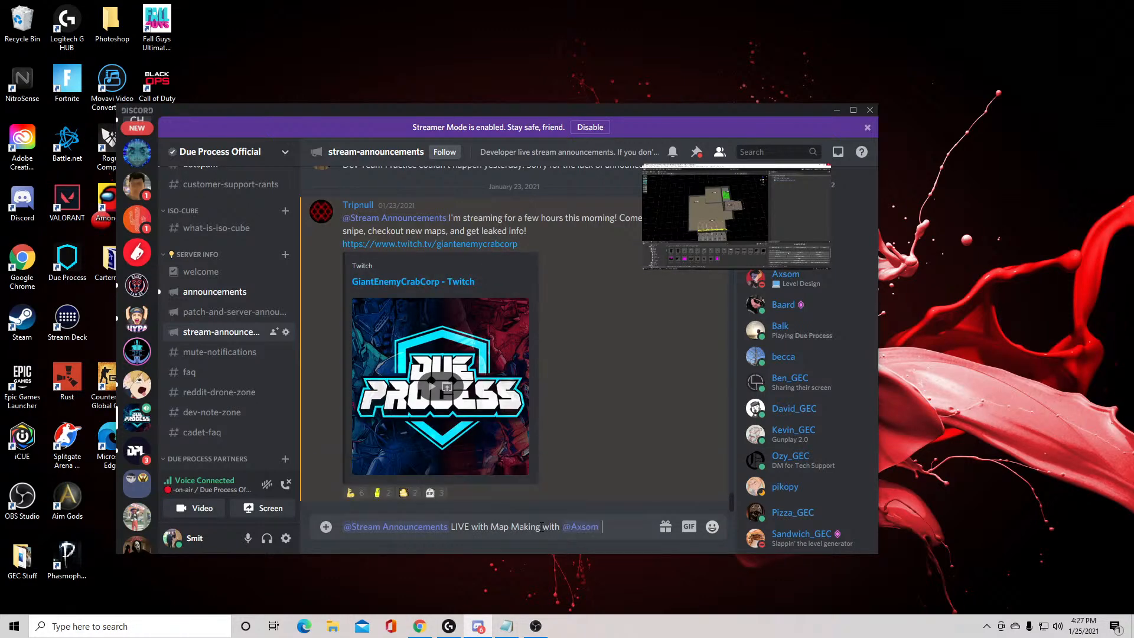
pyautogui.write('and I')
pyautogui.hotkey('shift', 'Return')
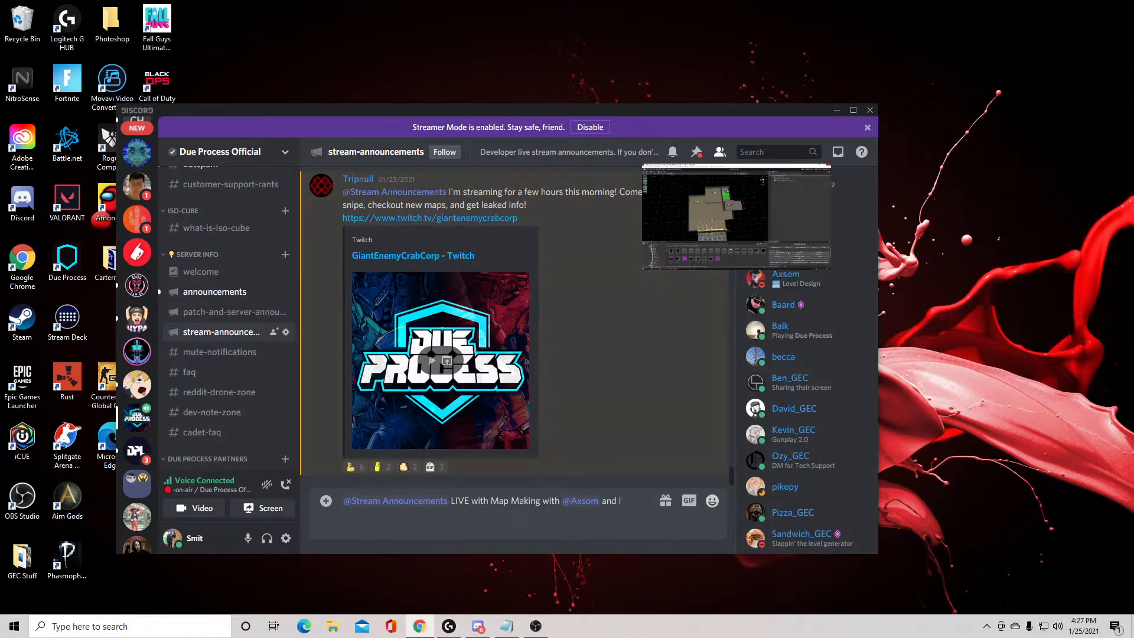
pyautogui.click(400, 527)
pyautogui.write('https://www.twitch.tv/giantenemycrabcorp')
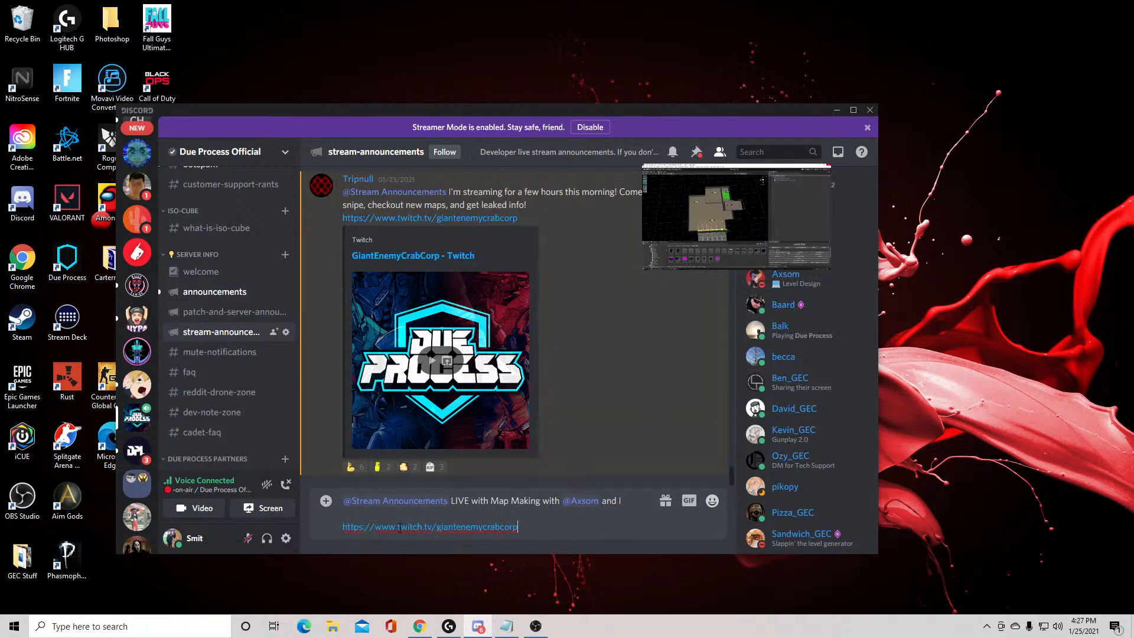
pyautogui.press('Return')
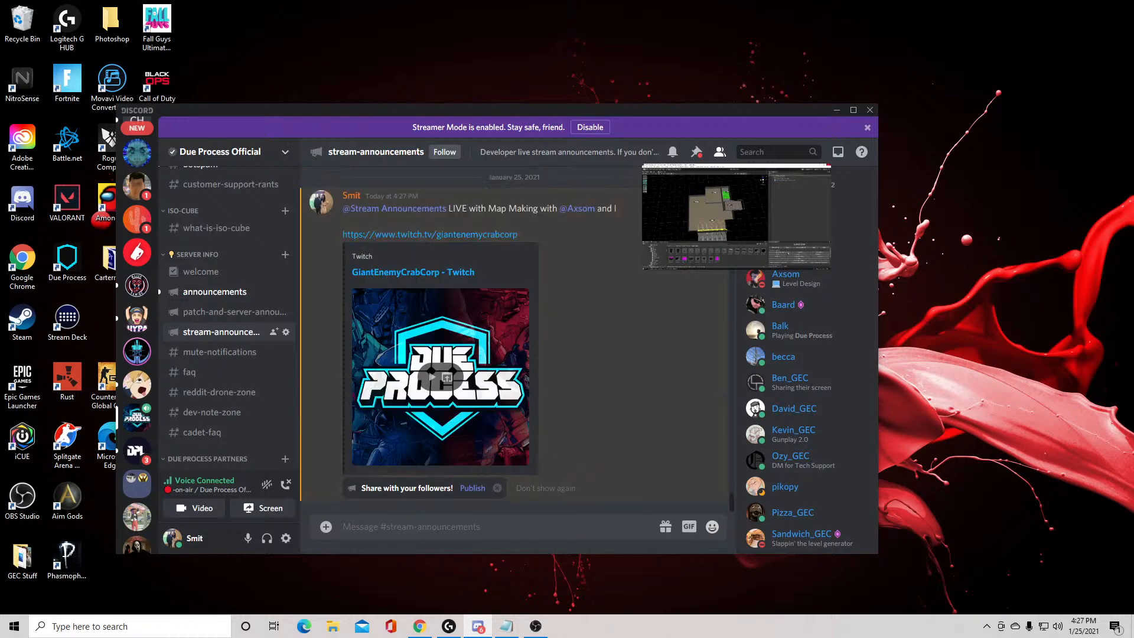
# Return to the shared Unity screen in the voice channel and view it full screen.
pyautogui.click(725, 214)
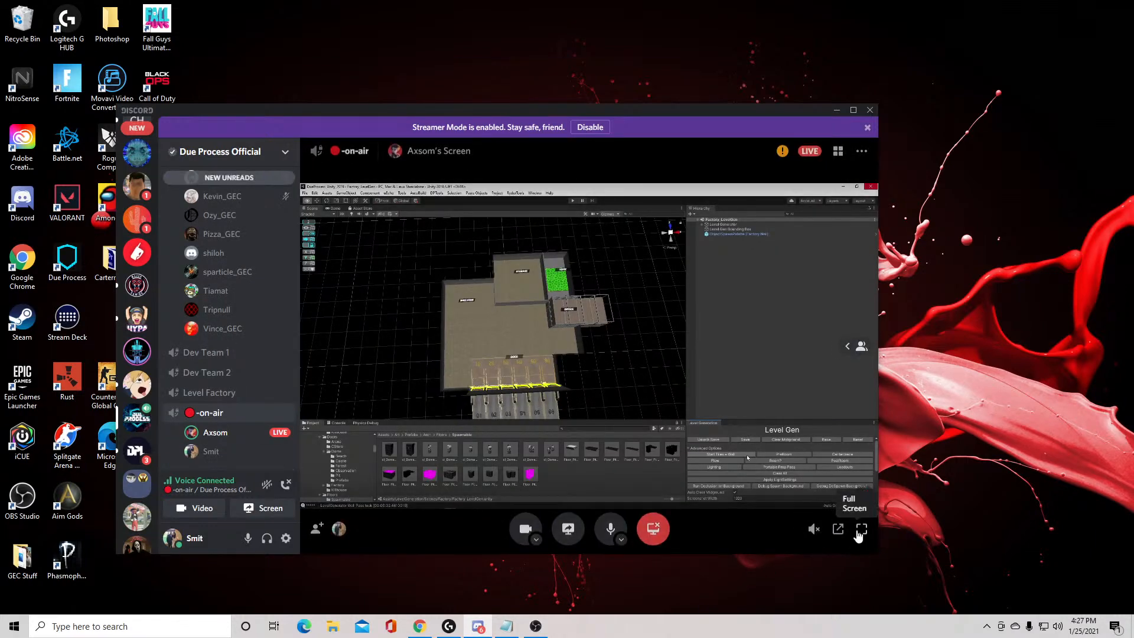
pyautogui.click(877, 533)
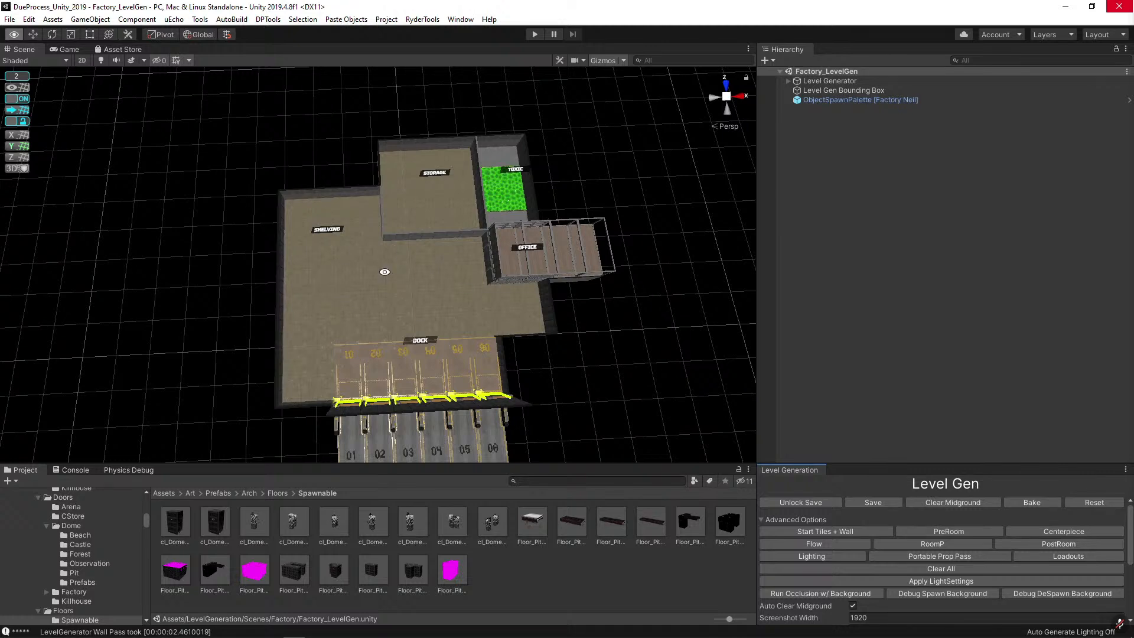
# Capture the scene area as a screenshot and outline four freehand shapes on the open floor between shelving and dock.
pyautogui.press('Print')
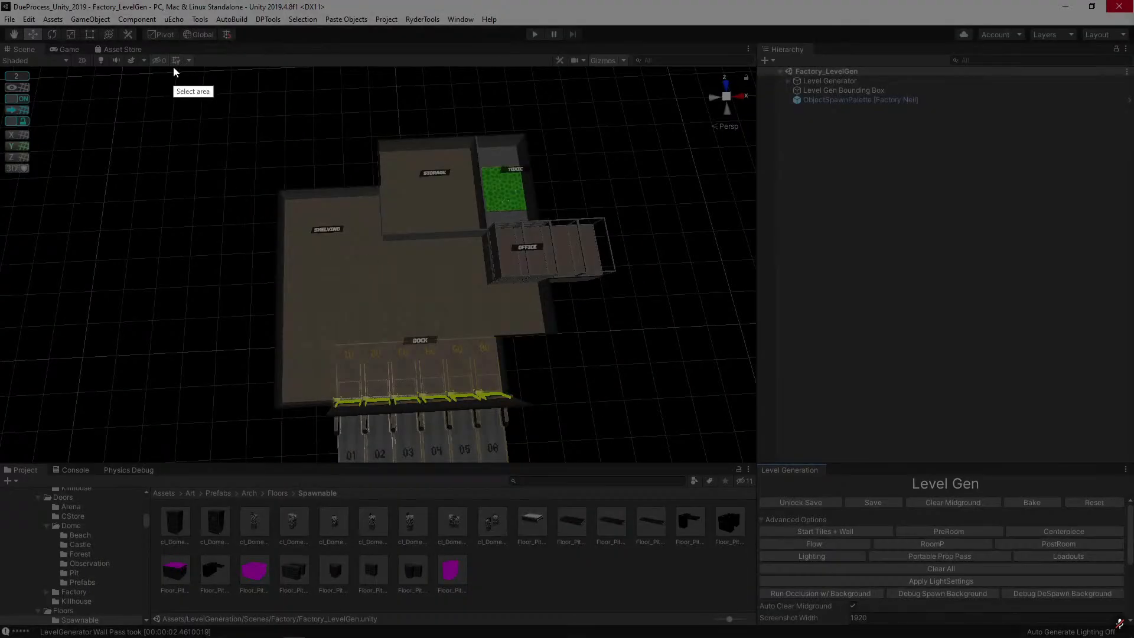
pyautogui.moveTo(172, 66); pyautogui.dragTo(744, 478)
pyautogui.click(755, 369)
pyautogui.moveTo(439, 265)
pyautogui.mouseDown()
pyautogui.moveTo(439, 275)
pyautogui.moveTo(459, 271)
pyautogui.mouseUp()
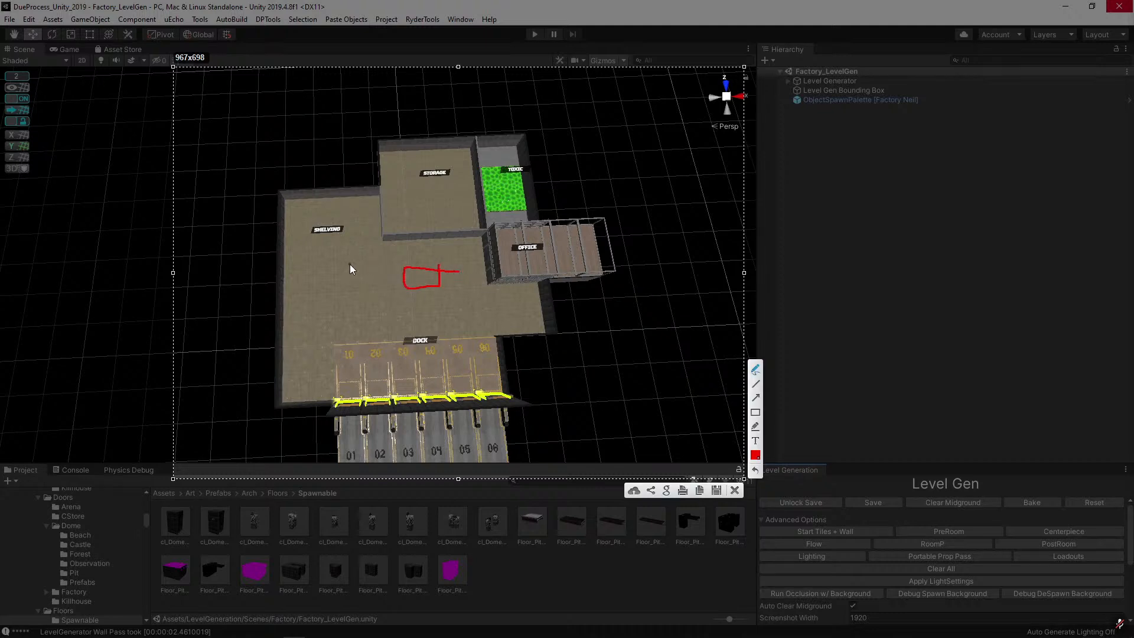
pyautogui.moveTo(340, 257)
pyautogui.mouseDown()
pyautogui.moveTo(324, 296)
pyautogui.moveTo(348, 261)
pyautogui.mouseUp()
pyautogui.moveTo(314, 305)
pyautogui.mouseDown()
pyautogui.moveTo(320, 338)
pyautogui.moveTo(340, 307)
pyautogui.moveTo(456, 331)
pyautogui.moveTo(400, 338)
pyautogui.mouseUp()
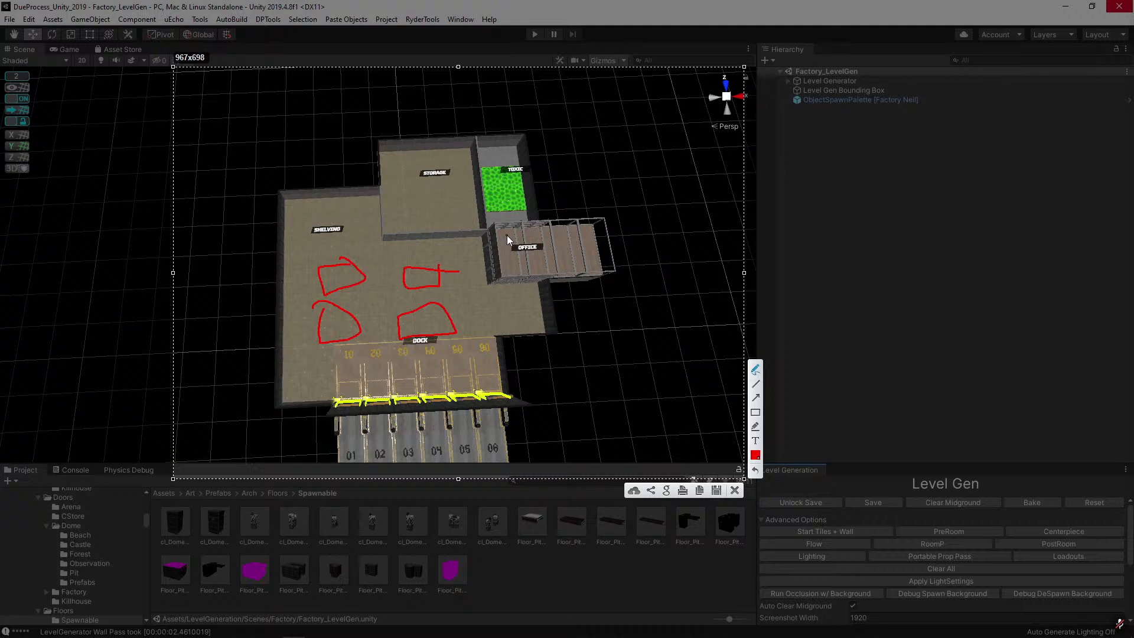
# Draw two lines of sight across the warehouse floor and an arrow from the dock toward storage, and close the screenshot markup.
pyautogui.moveTo(507, 235); pyautogui.dragTo(328, 247)
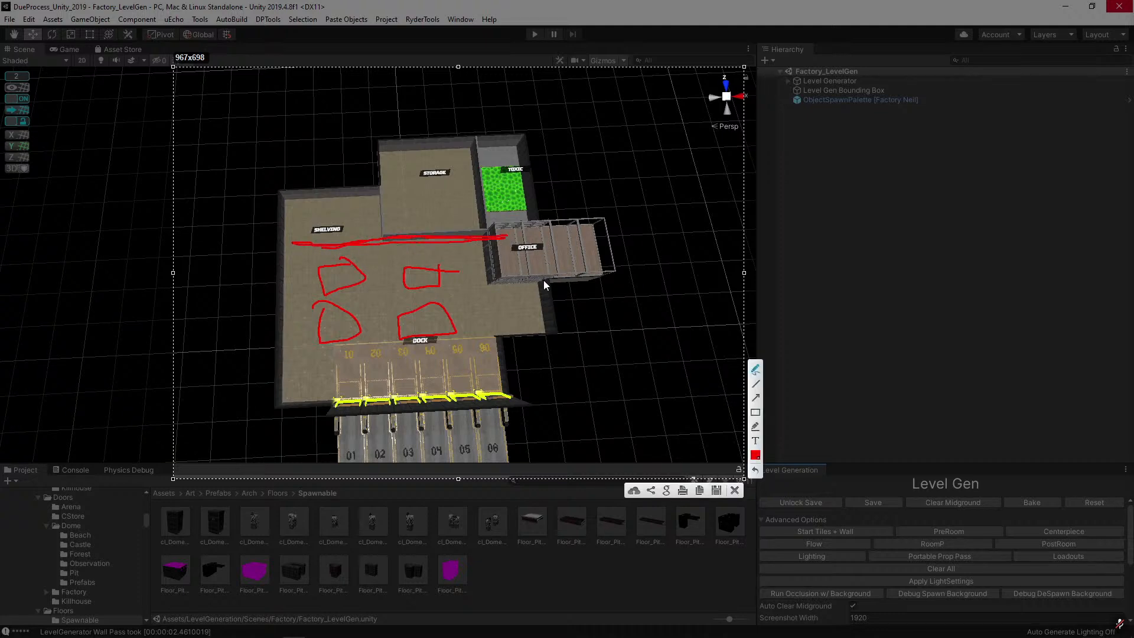
pyautogui.moveTo(541, 285)
pyautogui.mouseDown()
pyautogui.moveTo(519, 286)
pyautogui.moveTo(539, 275)
pyautogui.mouseUp()
pyautogui.moveTo(372, 451); pyautogui.dragTo(386, 220)
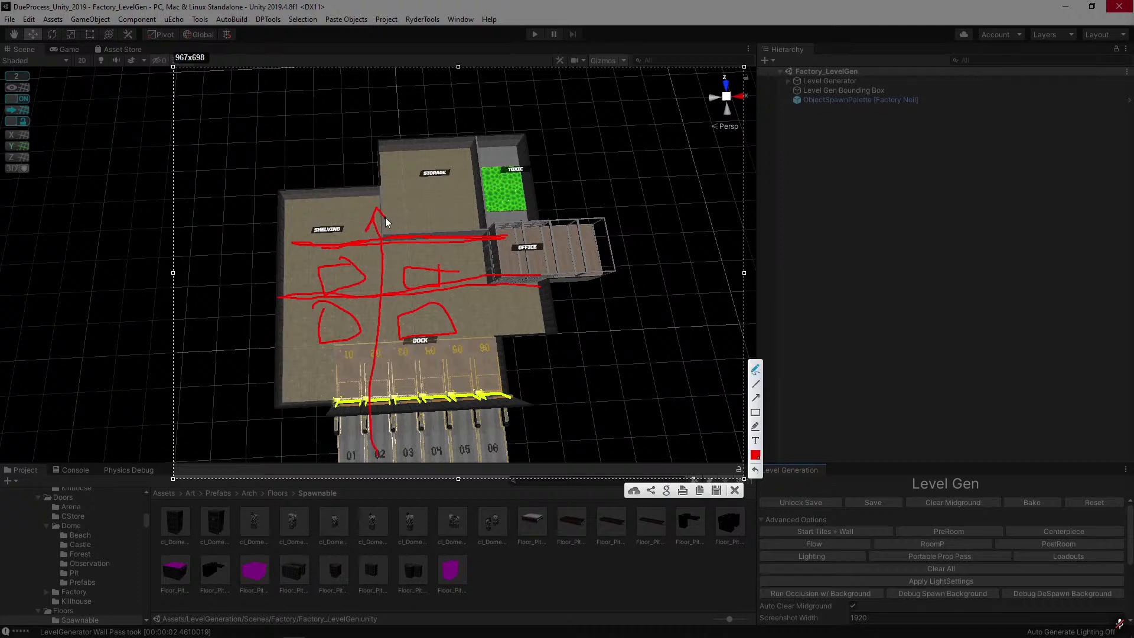
pyautogui.click(735, 490)
pyautogui.press('alt')
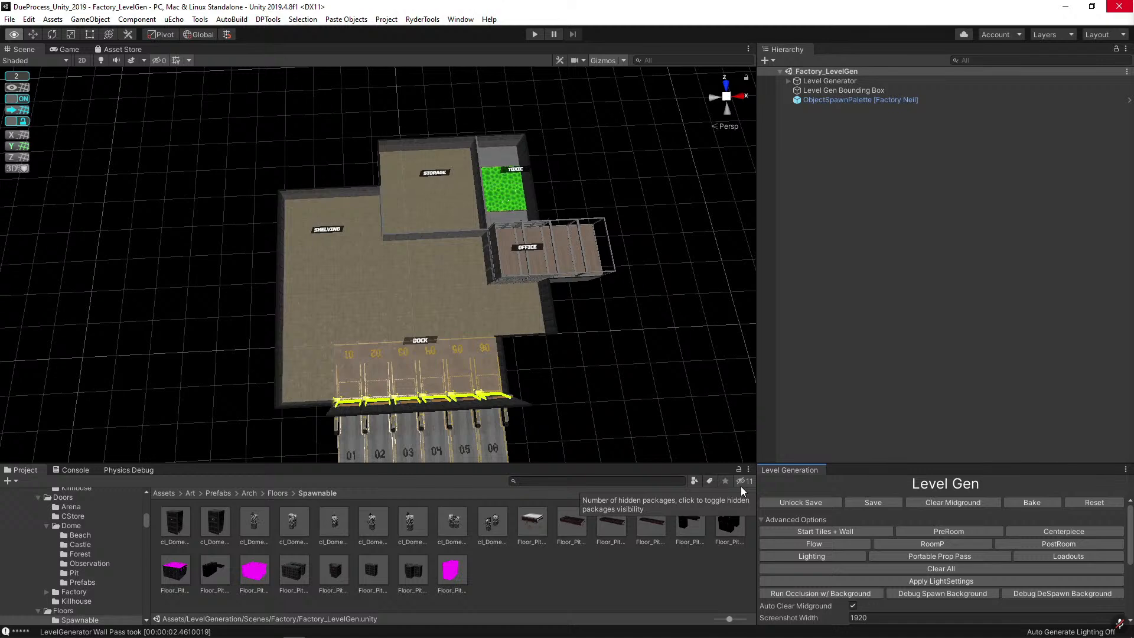
# Capture the scene again and draw diagonal sight lines between the floor corner beside the dock and the storage and office rooms.
pyautogui.press('Print')
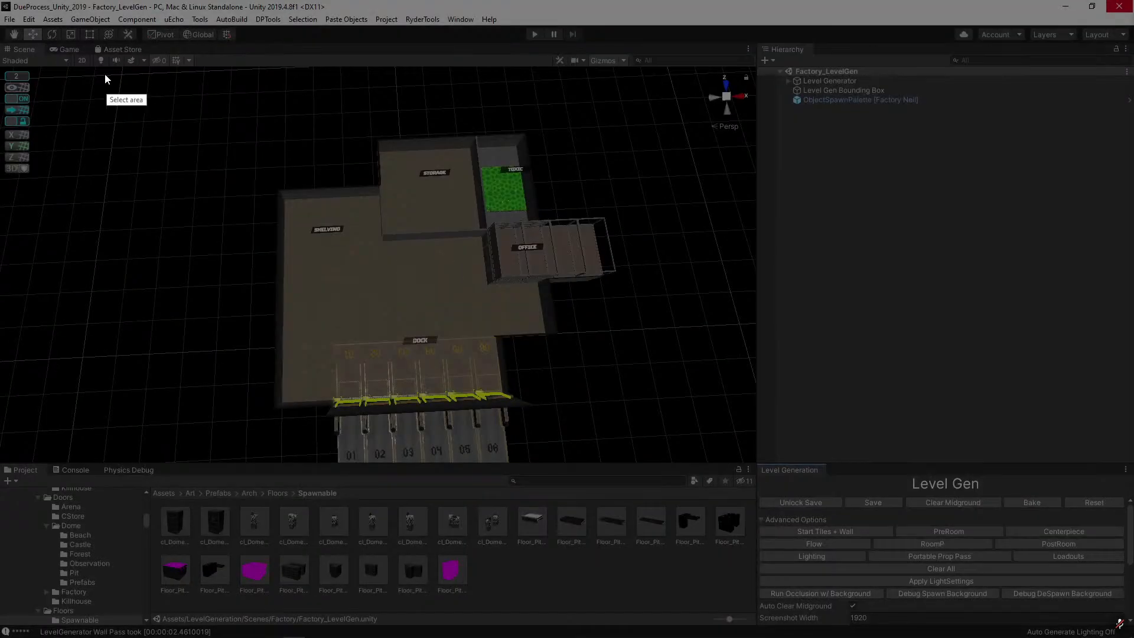
pyautogui.moveTo(104, 79); pyautogui.dragTo(707, 473)
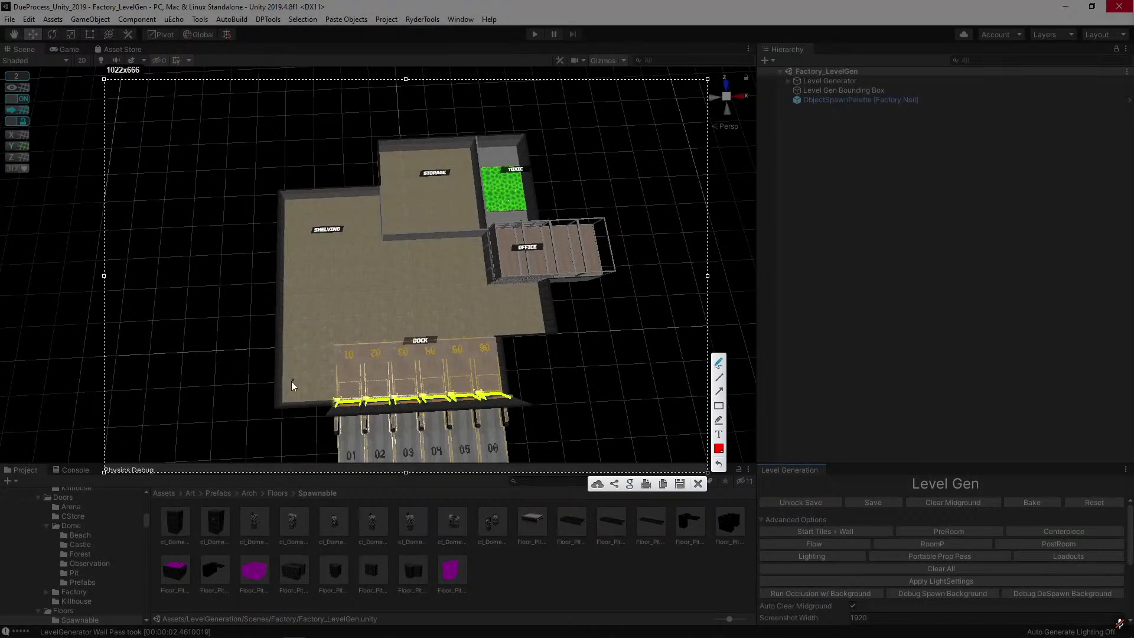
pyautogui.moveTo(270, 404); pyautogui.dragTo(503, 105)
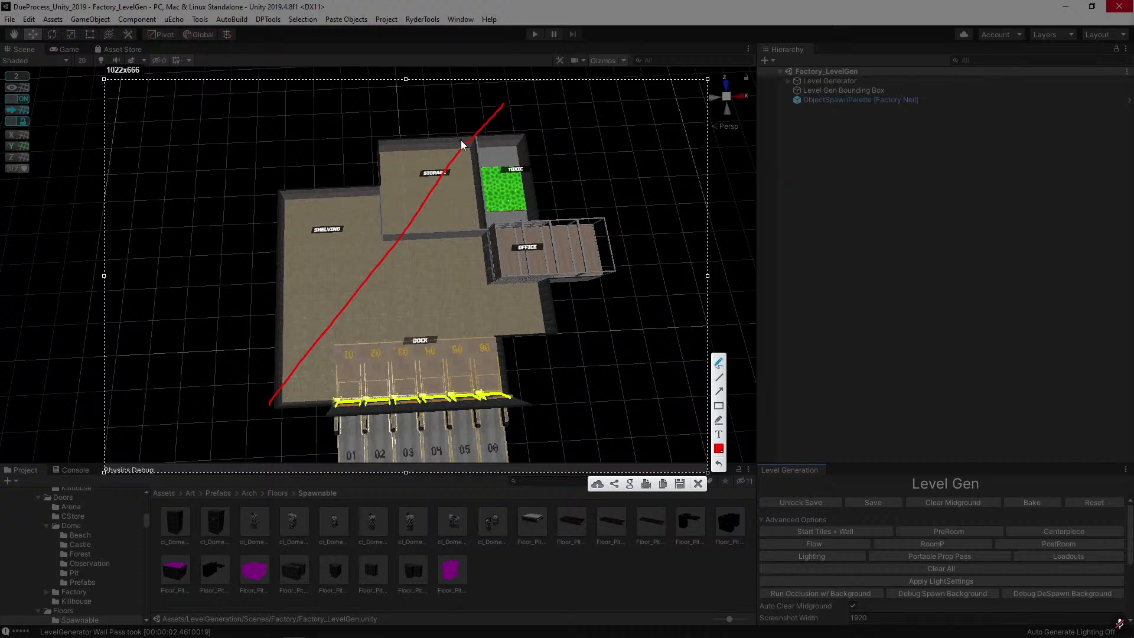
pyautogui.moveTo(445, 142); pyautogui.dragTo(445, 152)
pyautogui.moveTo(499, 243); pyautogui.dragTo(275, 406)
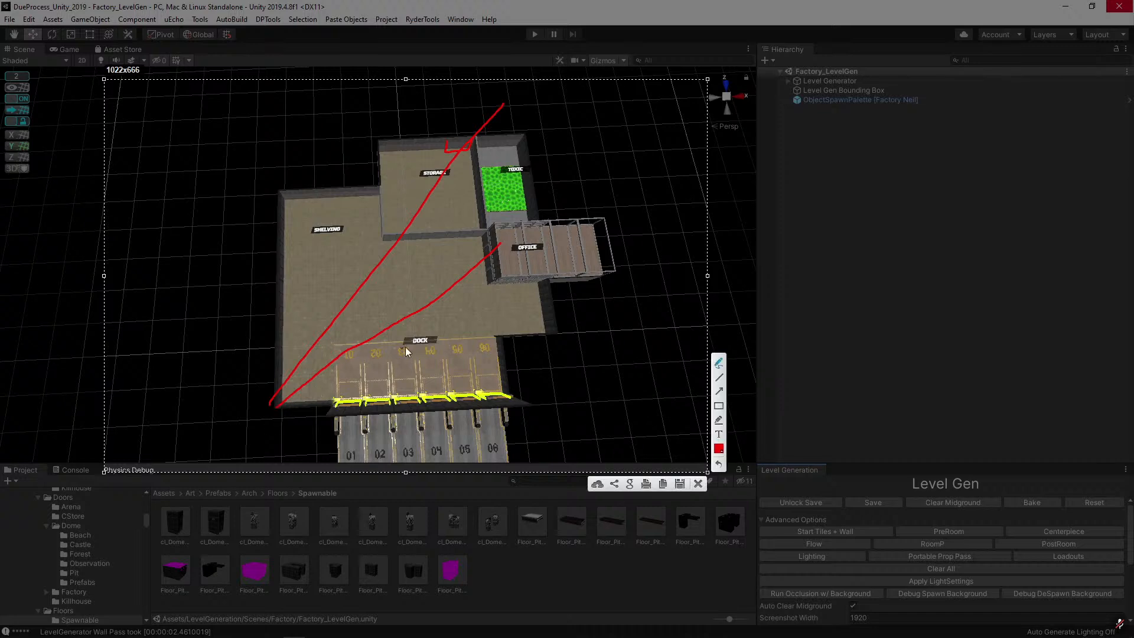
# Draw one lengthwise and two crosswise lines over the captured layout, and discard the screenshot markup.
pyautogui.moveTo(383, 435); pyautogui.dragTo(382, 143)
pyautogui.moveTo(233, 283); pyautogui.dragTo(601, 276)
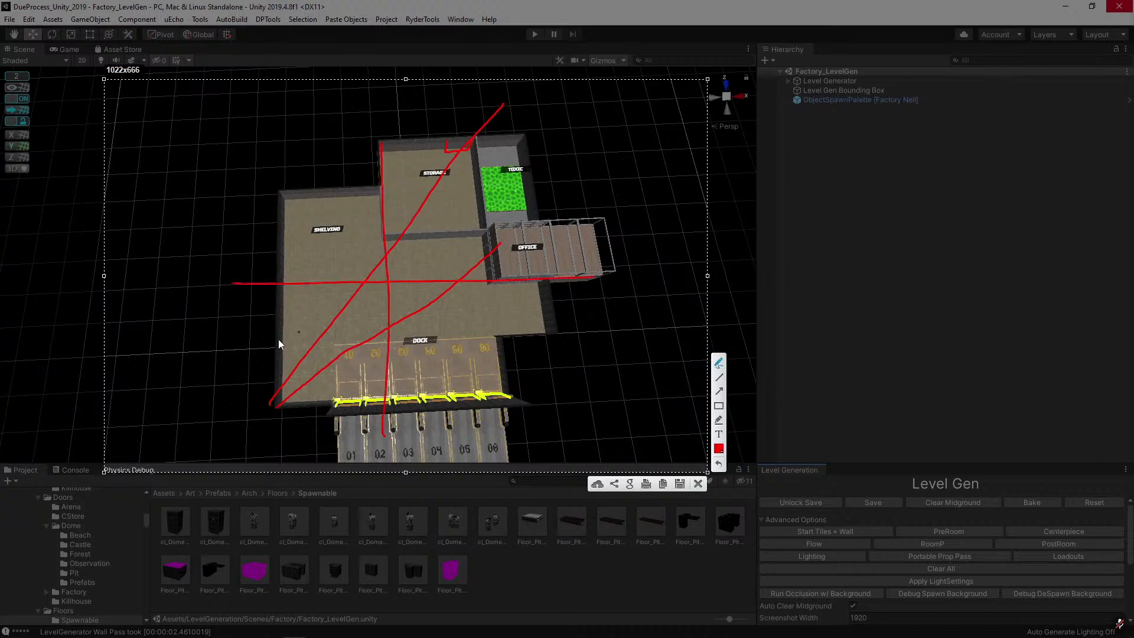
pyautogui.moveTo(242, 362); pyautogui.dragTo(557, 323)
pyautogui.click(698, 484)
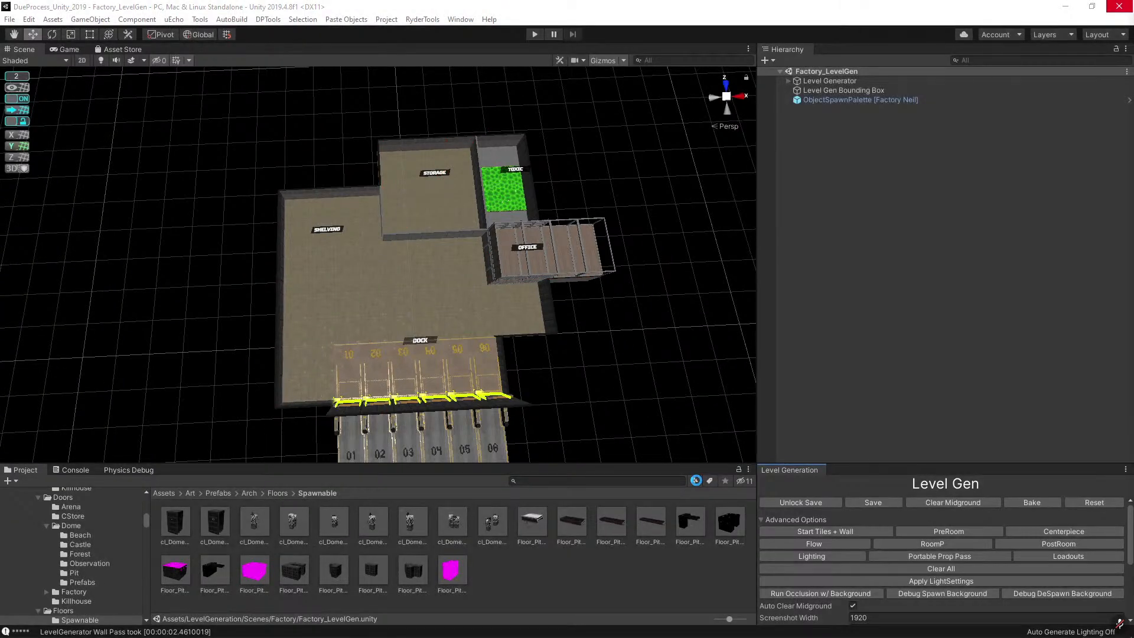
pyautogui.press('alt')
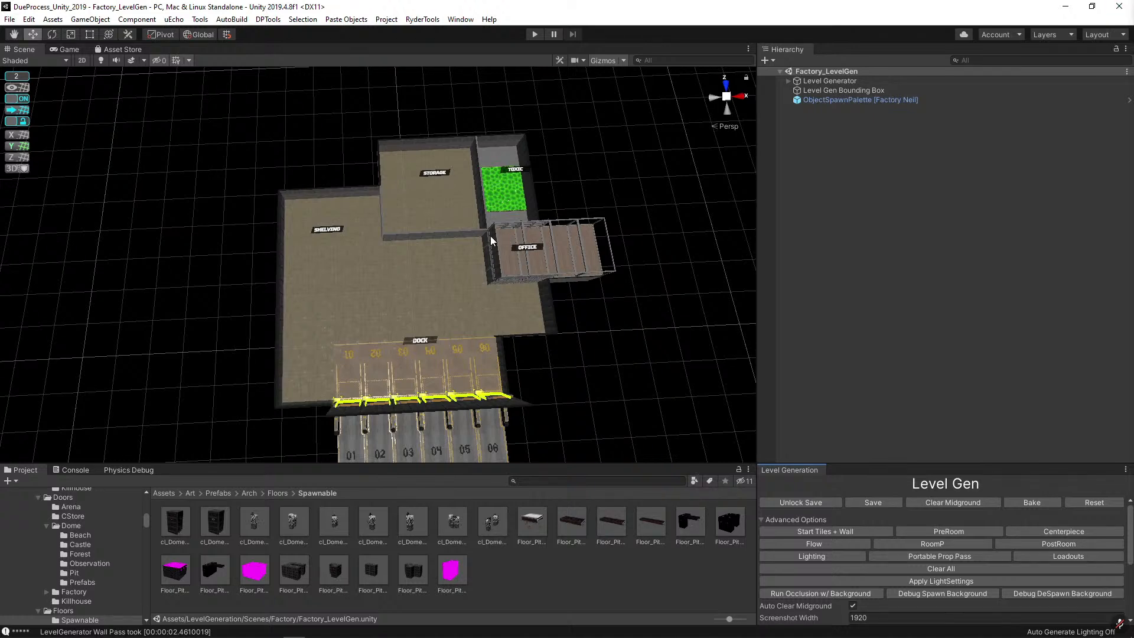
# Run the Centerpiece generation pass on the factory layout.
pyautogui.press('w')
pyautogui.press('d')
pyautogui.moveTo(499, 232); pyautogui.dragTo(444, 209, button='right')
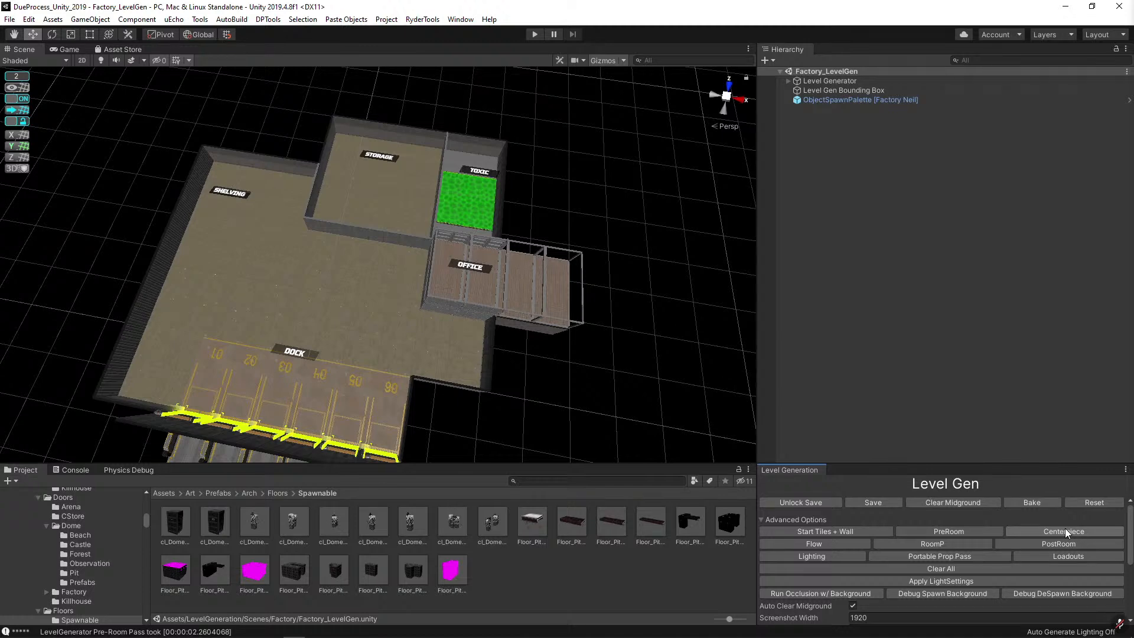
pyautogui.click(1065, 528)
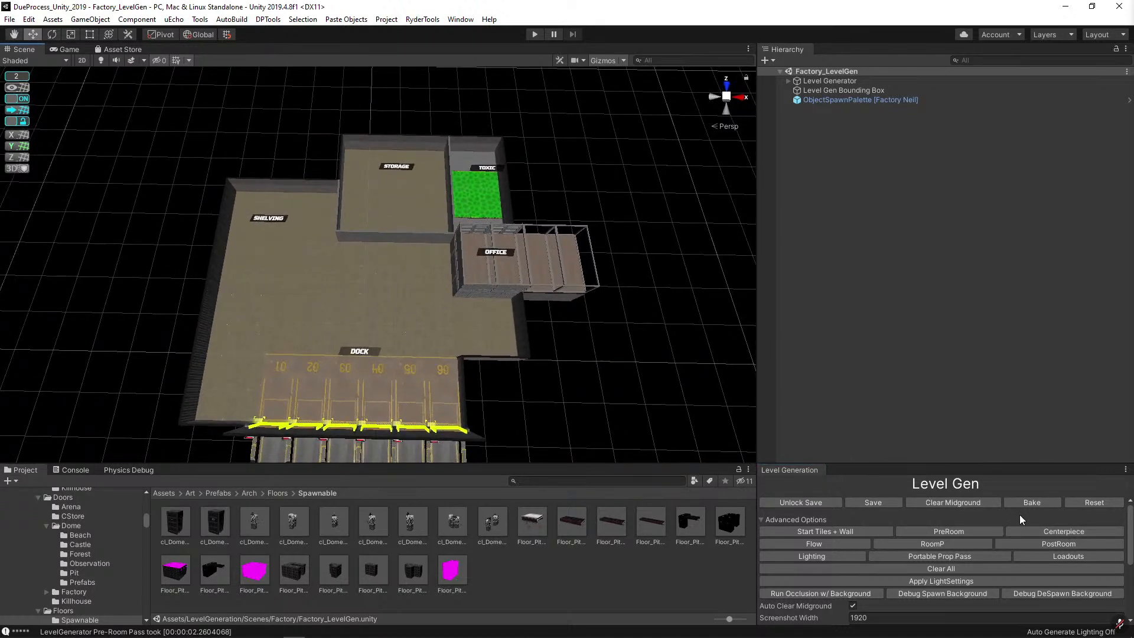
pyautogui.press('alt')
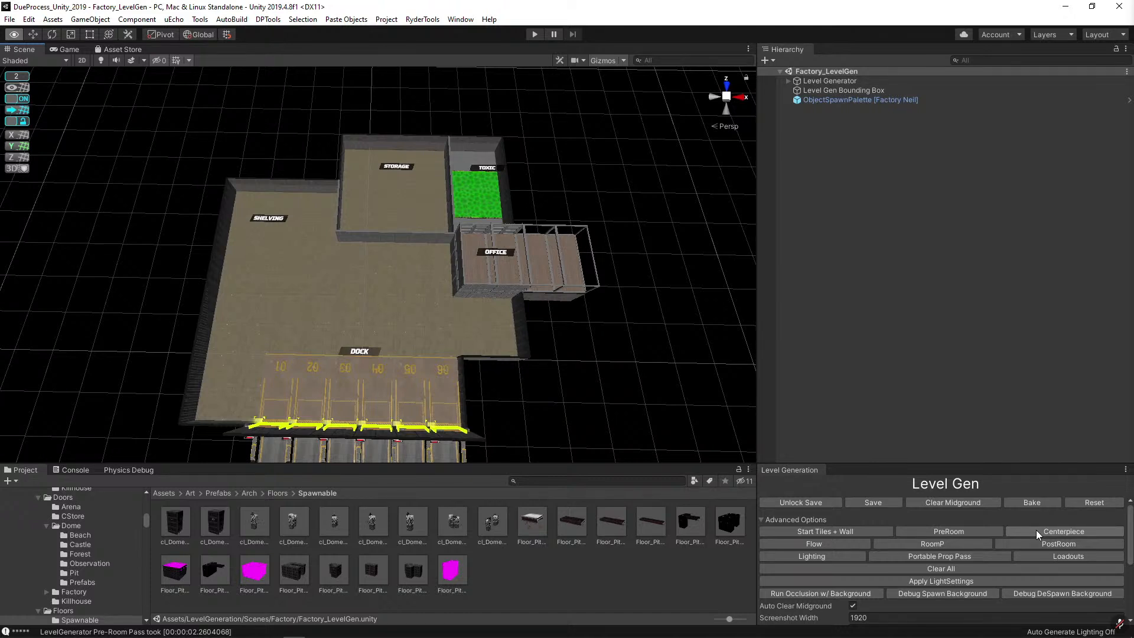
pyautogui.click(1035, 530)
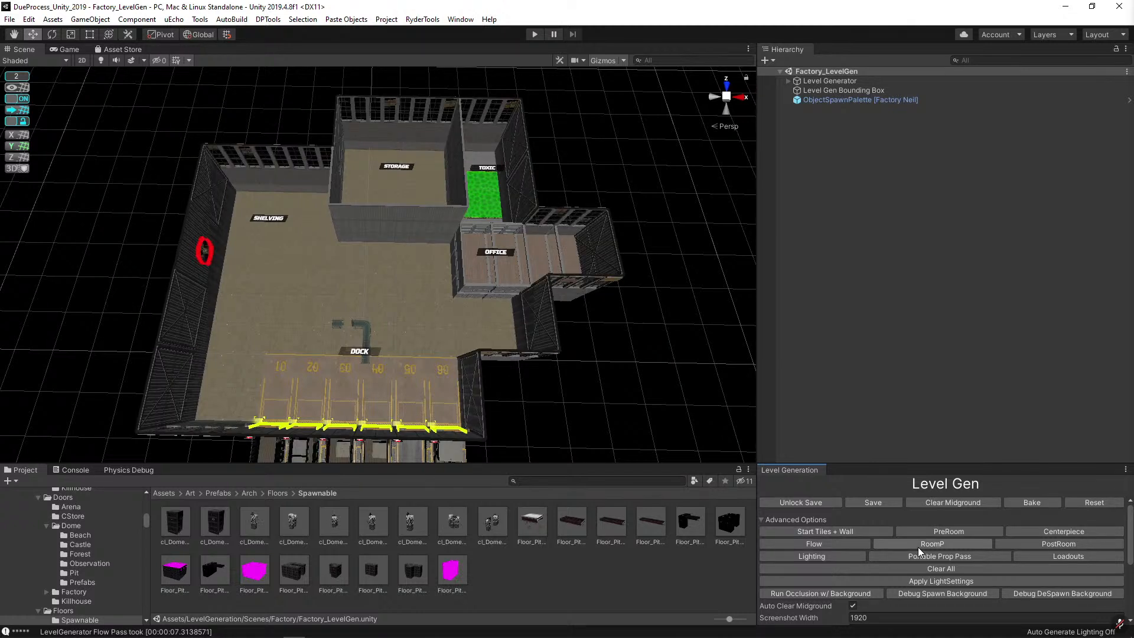
# Delete the generated conveyor prop from the floor beside the dock.
pyautogui.press('alt')
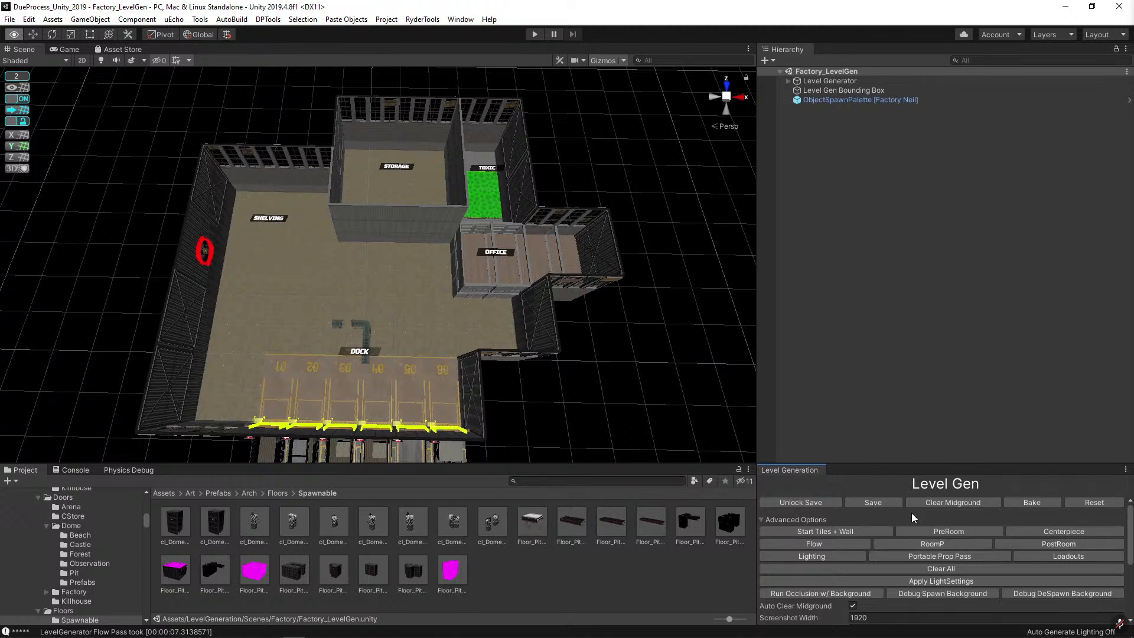
pyautogui.click(369, 331)
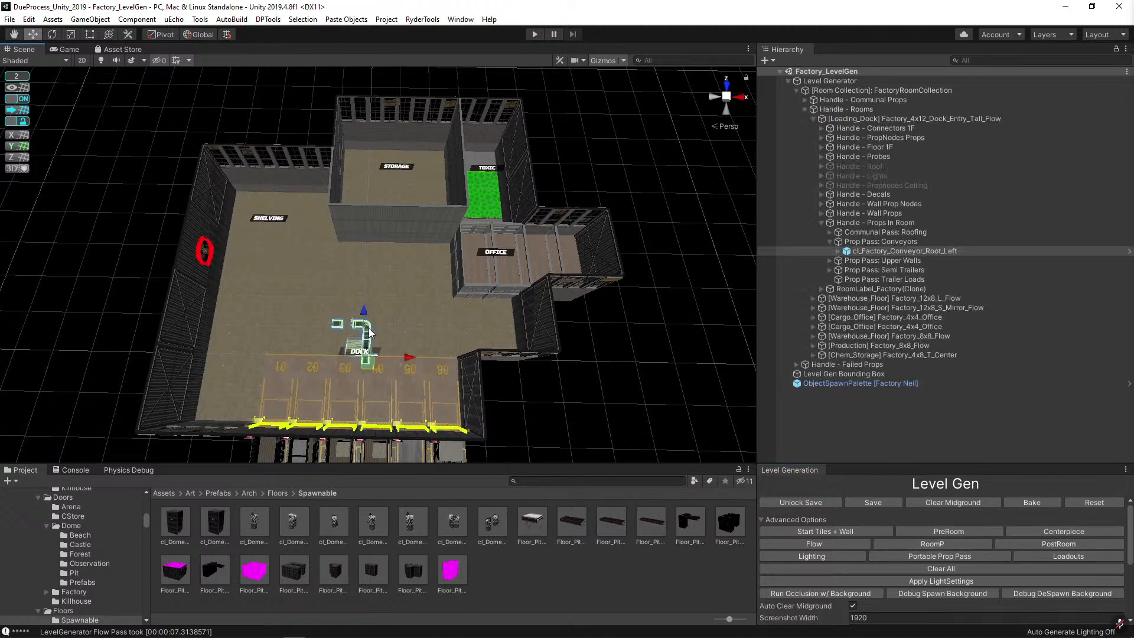
pyautogui.press('Delete')
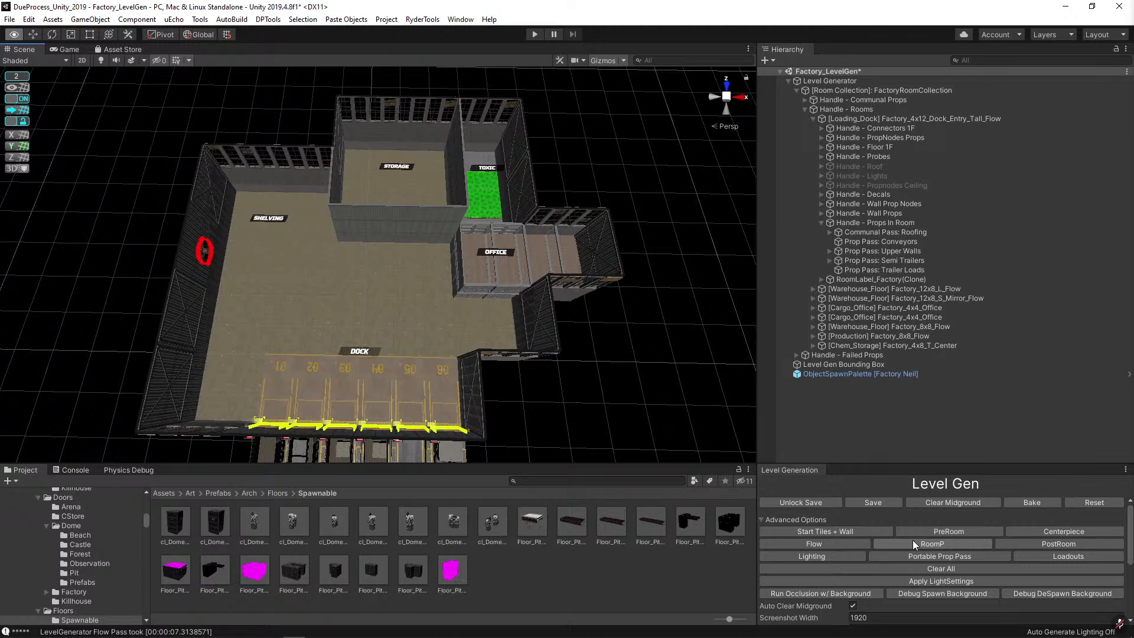
pyautogui.press('w')
pyautogui.press('alt')
pyautogui.press('alt')
pyautogui.press('alt')
pyautogui.press('alt')
pyautogui.press('w')
pyautogui.press('alt')
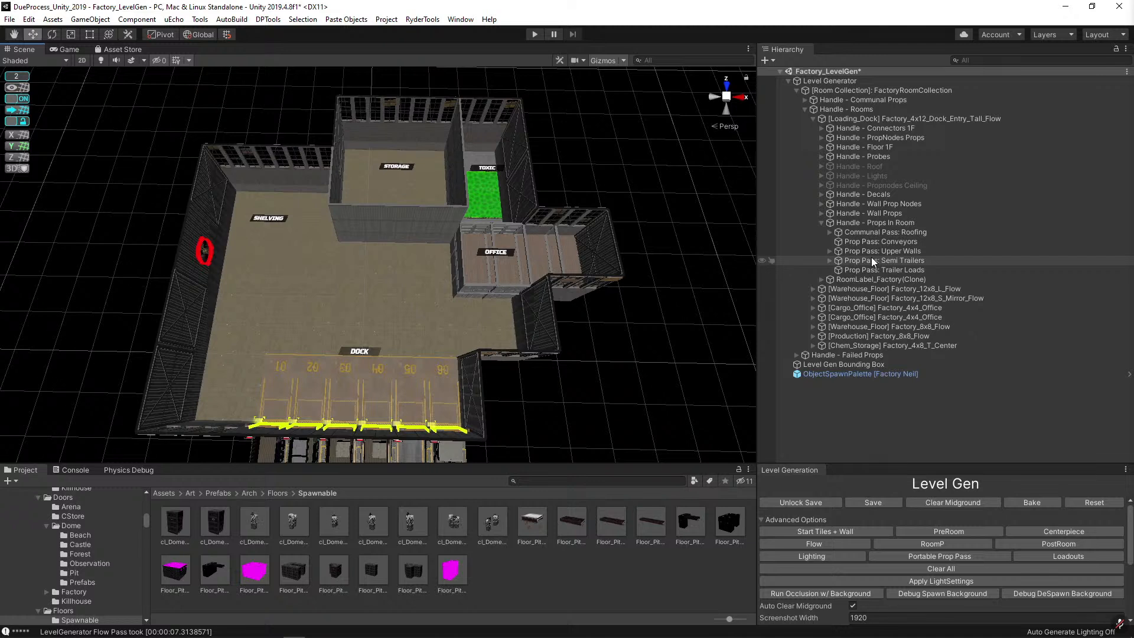
# Move the DOCK room label onto the numbered loading bays and run the RoomP generation pass.
pyautogui.click(357, 358)
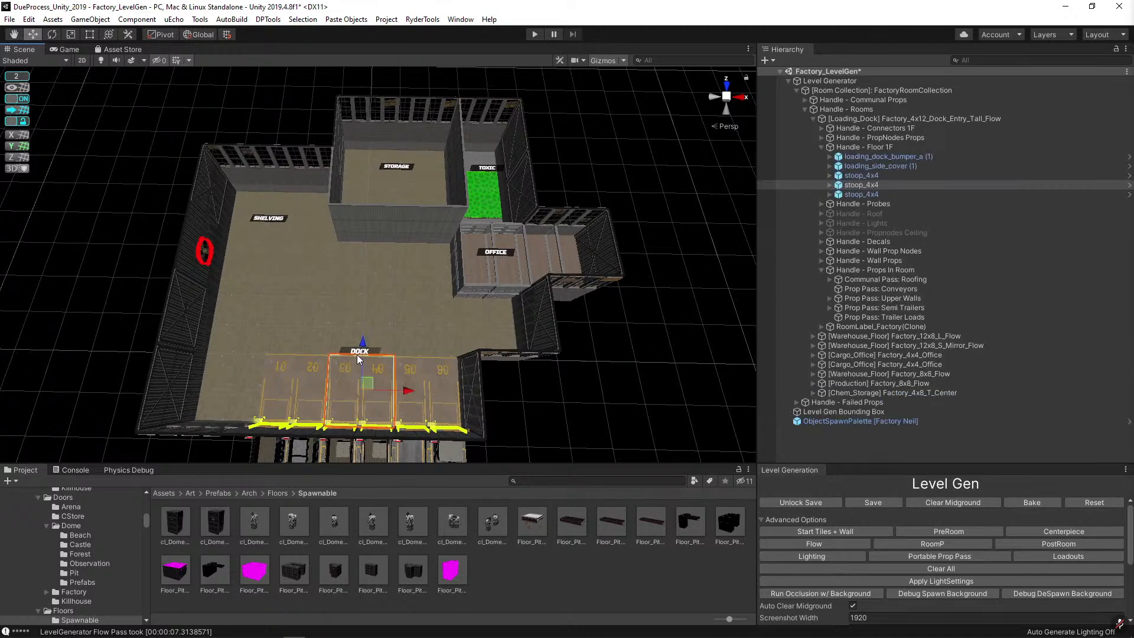
pyautogui.click(356, 351)
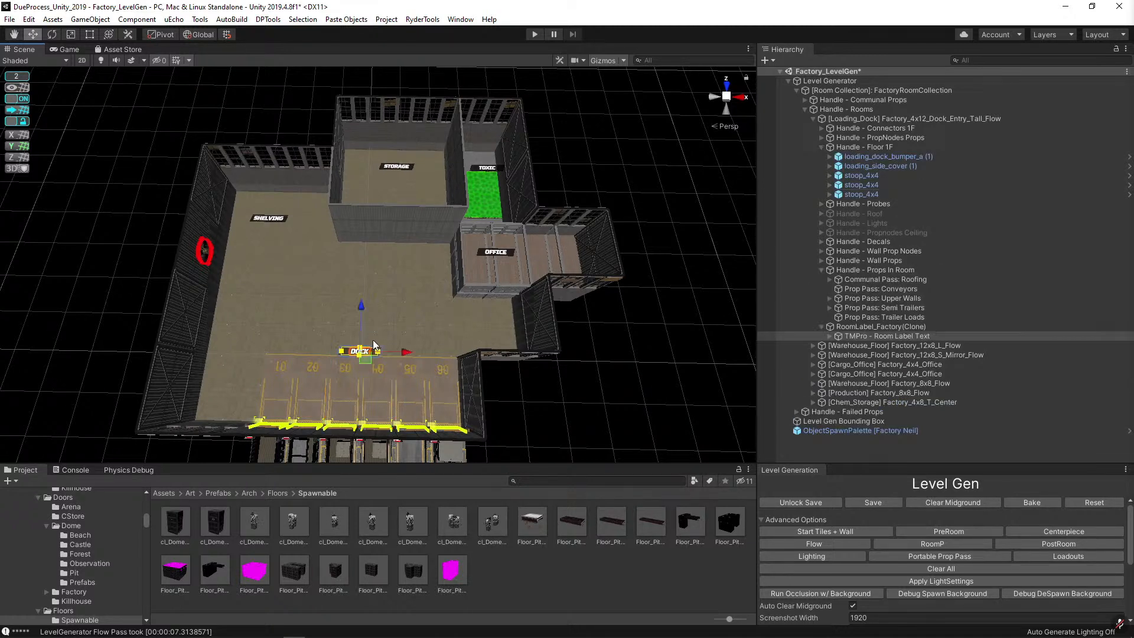
pyautogui.click(864, 326)
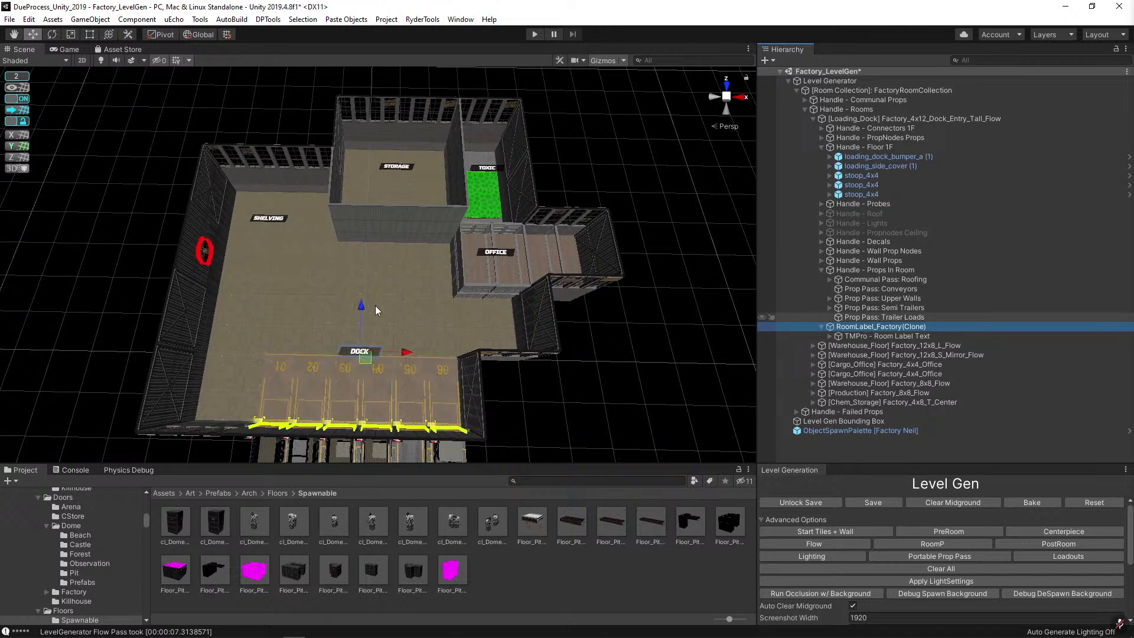
pyautogui.moveTo(363, 303); pyautogui.dragTo(363, 331)
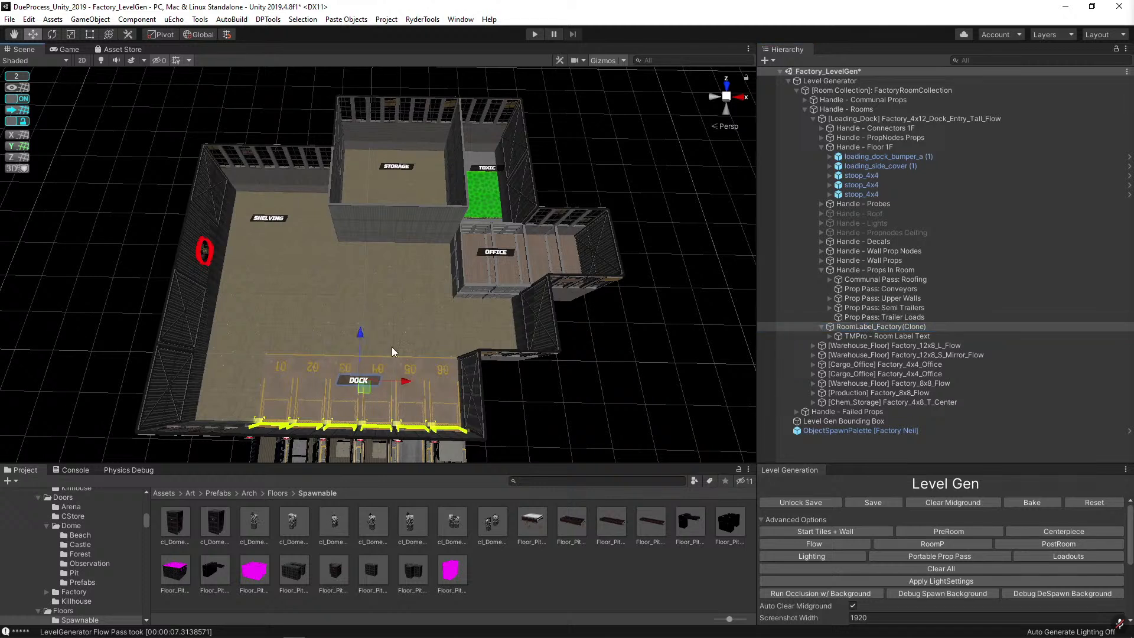
pyautogui.click(578, 412)
pyautogui.click(953, 547)
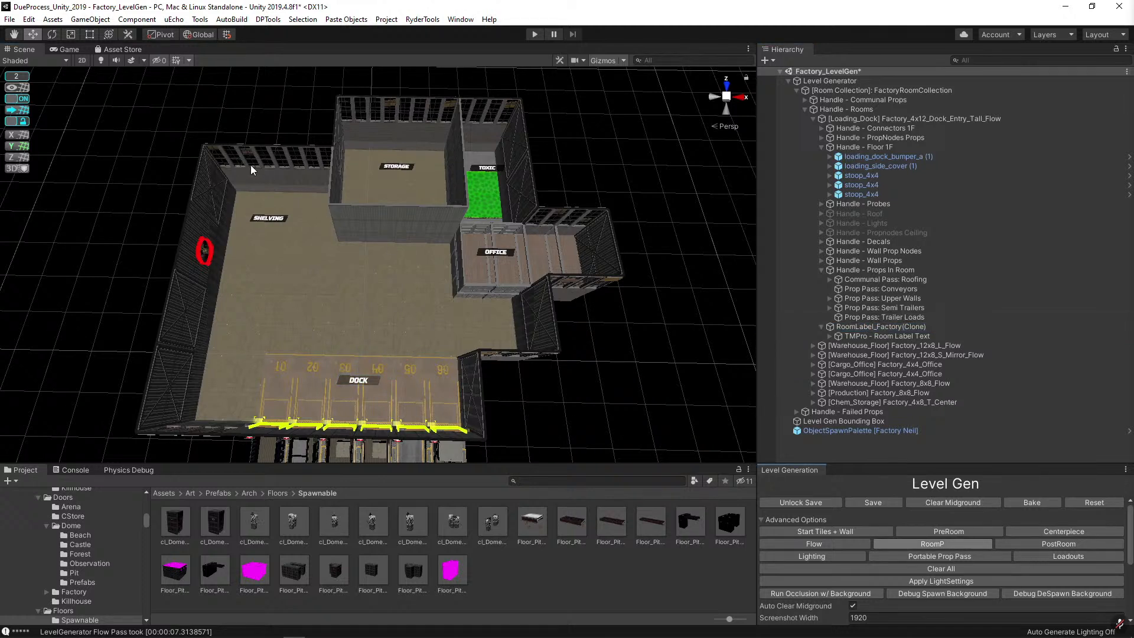
# Capture the factory layout, make short freehand marks on the open warehouse floor, and discard the screenshot markup.
pyautogui.press('Print')
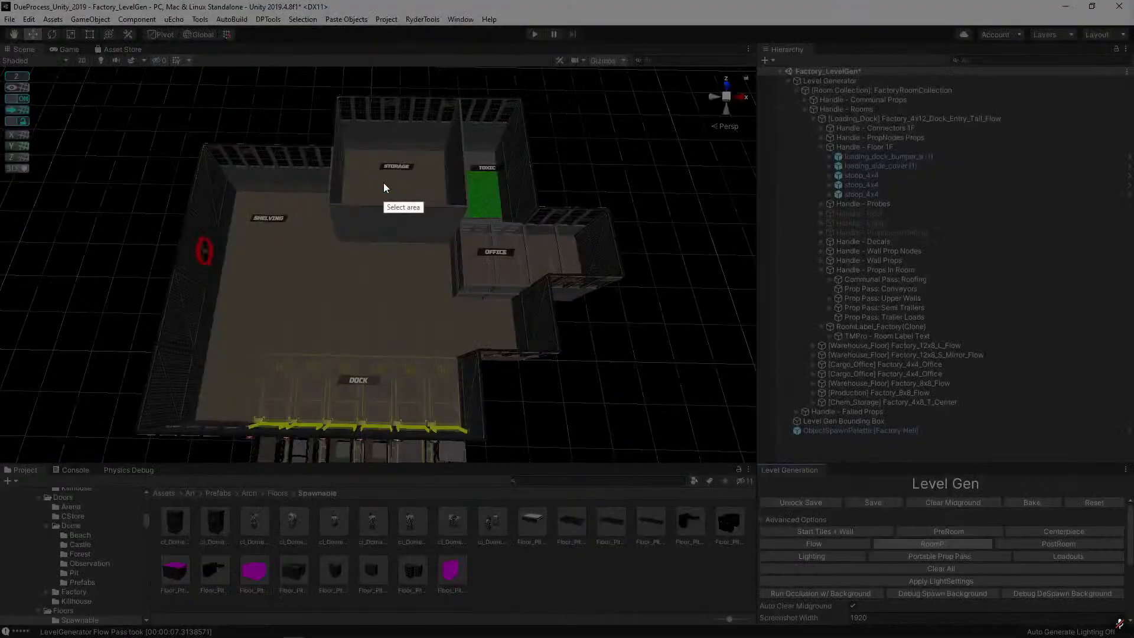
pyautogui.moveTo(113, 77); pyautogui.dragTo(655, 467)
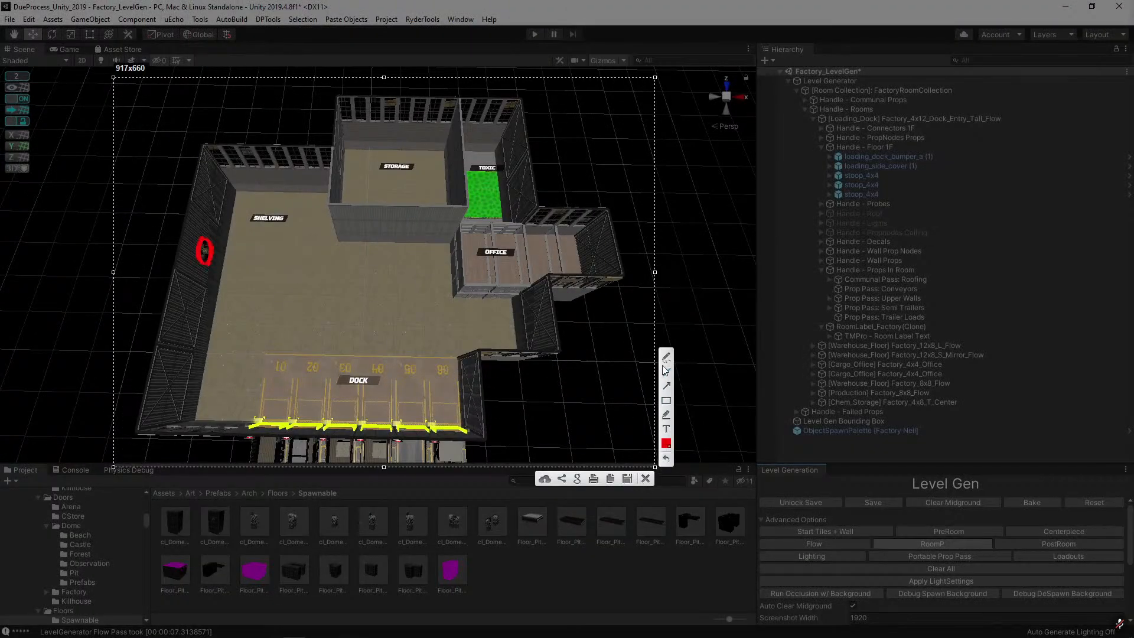
pyautogui.moveTo(359, 265)
pyautogui.mouseDown()
pyautogui.moveTo(354, 334)
pyautogui.moveTo(443, 271)
pyautogui.moveTo(352, 266)
pyautogui.mouseUp()
pyautogui.hotkey('ctrl', 'z')
pyautogui.moveTo(366, 282)
pyautogui.mouseDown()
pyautogui.moveTo(365, 301)
pyautogui.moveTo(423, 316)
pyautogui.moveTo(420, 284)
pyautogui.moveTo(370, 275)
pyautogui.mouseUp()
pyautogui.click(373, 282)
pyautogui.moveTo(425, 320)
pyautogui.mouseDown()
pyautogui.moveTo(439, 319)
pyautogui.moveTo(423, 298)
pyautogui.mouseUp()
pyautogui.hotkey('ctrl', 'z')
pyautogui.hotkey('ctrl', 'z')
pyautogui.click(645, 478)
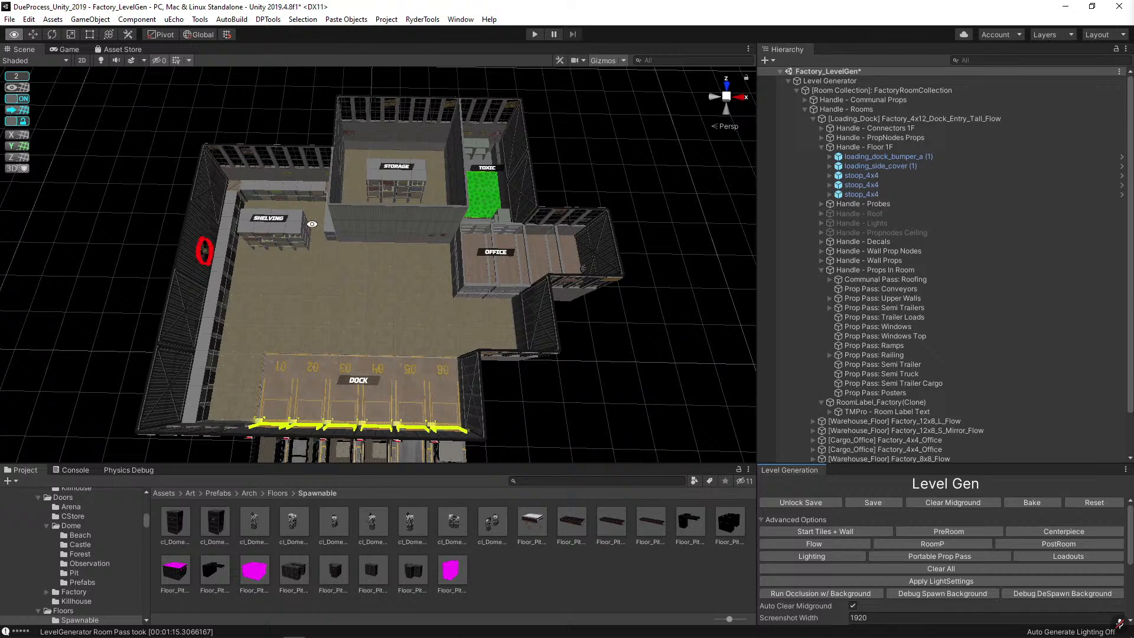
# Examine the generated shelving island in the shelving room and its surroundings, including the office container frame.
pyautogui.click(298, 229)
pyautogui.click(306, 225)
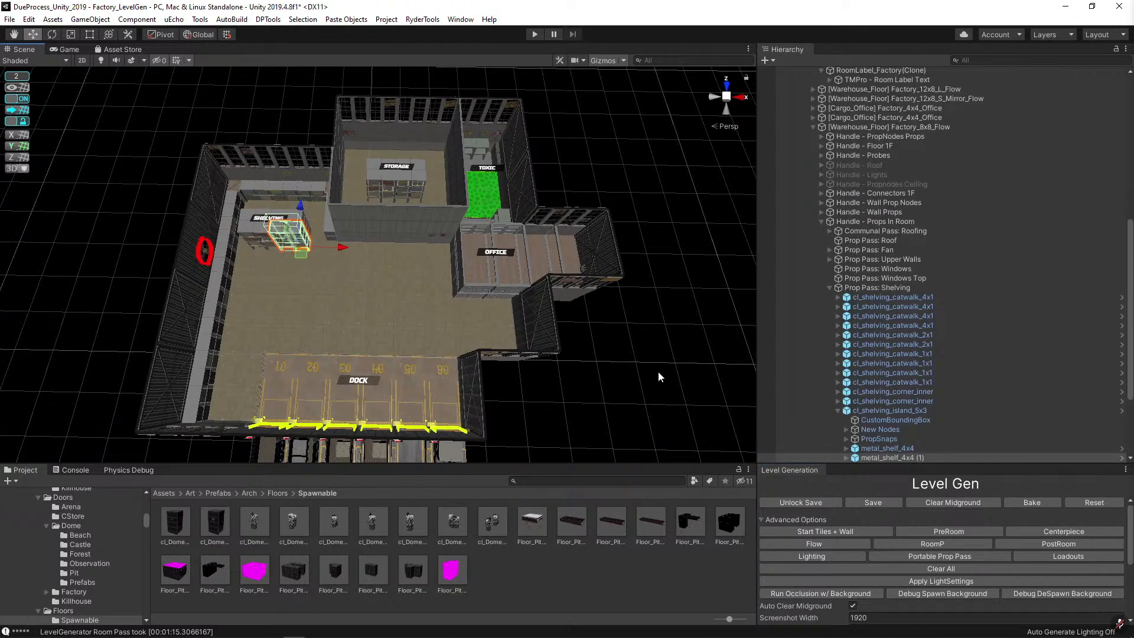
pyautogui.press('f')
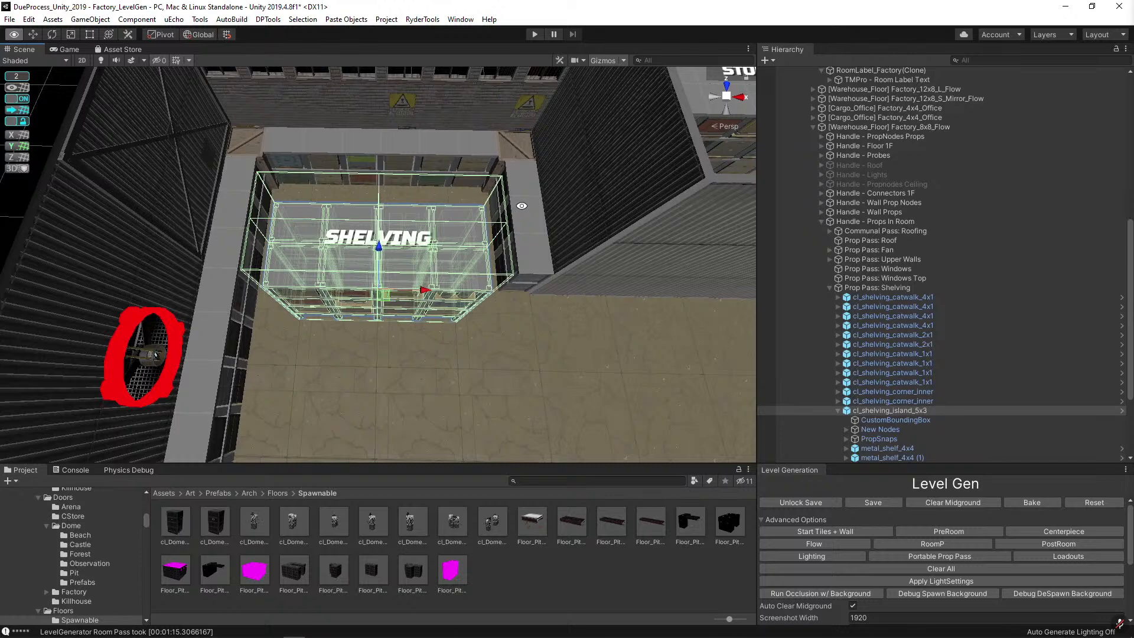
pyautogui.scroll(-6, 582, 324)
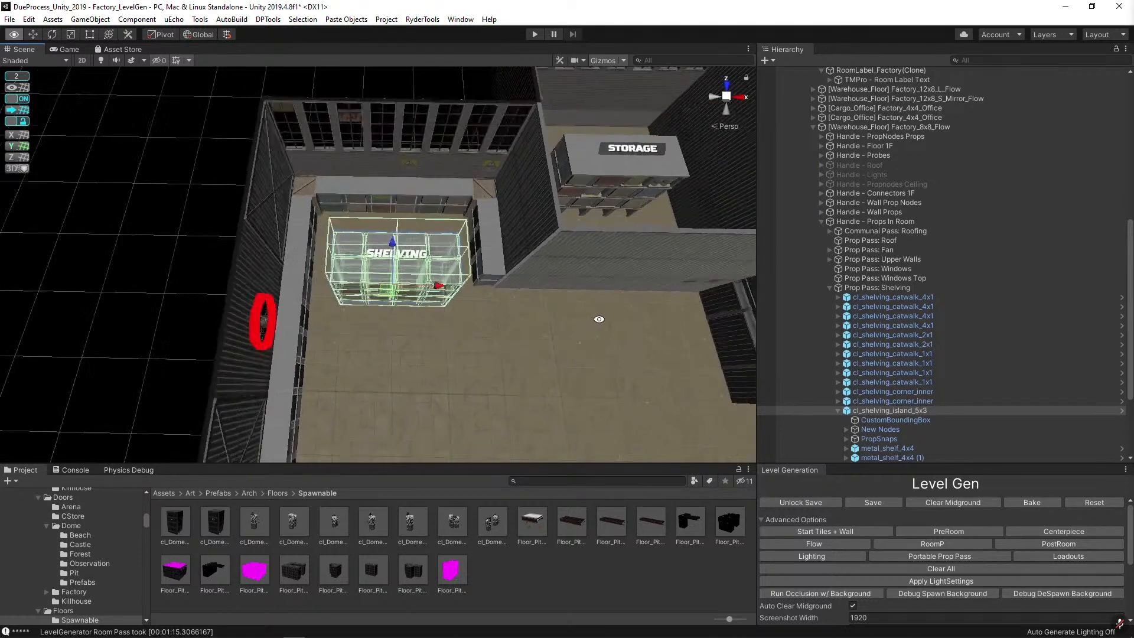
pyautogui.press('d')
pyautogui.moveTo(599, 319); pyautogui.dragTo(608, 333, button='right')
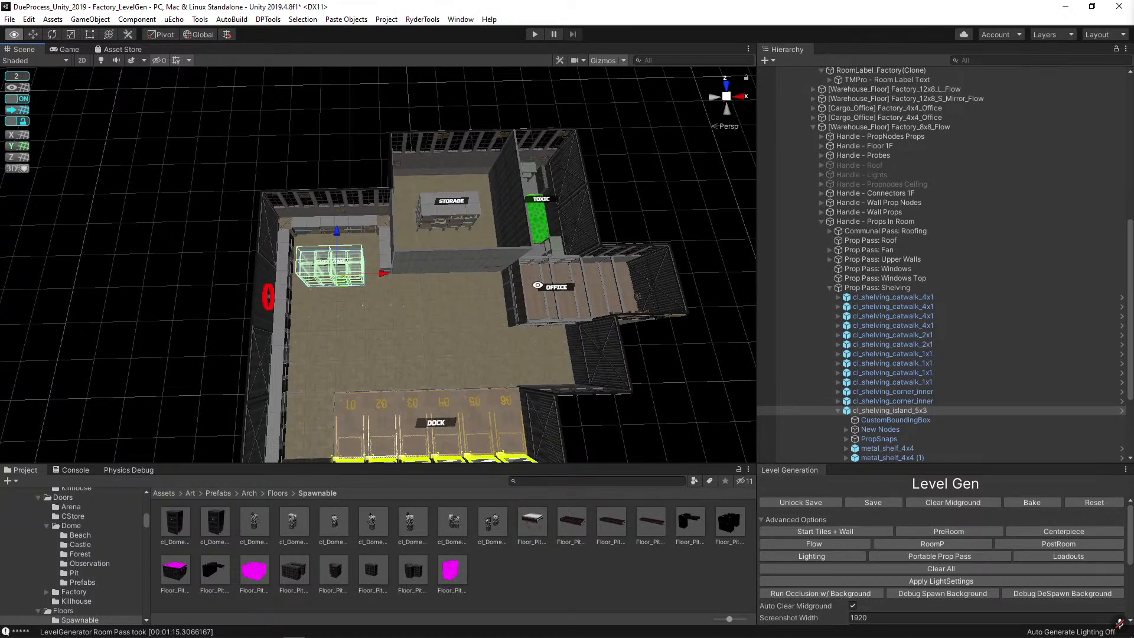
pyautogui.click(540, 303)
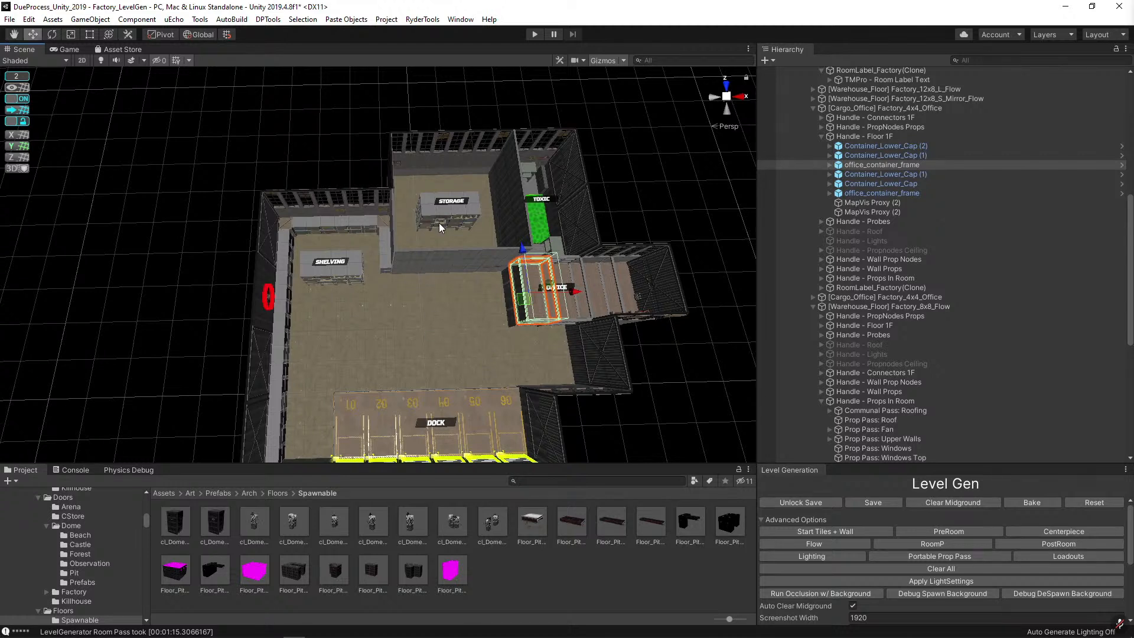
# Rotate the shelving island a quarter turn so it runs lengthwise and shift it slightly on the shelving room floor.
pyautogui.click(349, 275)
pyautogui.keyDown('alt'); pyautogui.moveTo(472, 269); pyautogui.dragTo(395, 267); pyautogui.keyUp('alt')
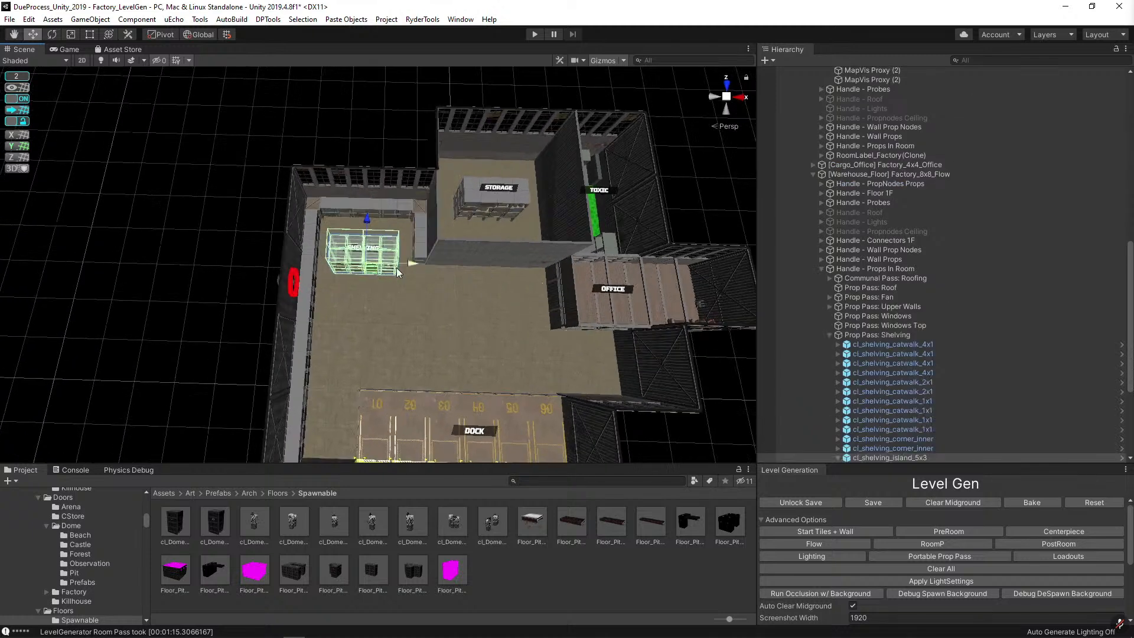
pyautogui.press('e')
pyautogui.moveTo(490, 280); pyautogui.dragTo(524, 274)
pyautogui.press('w')
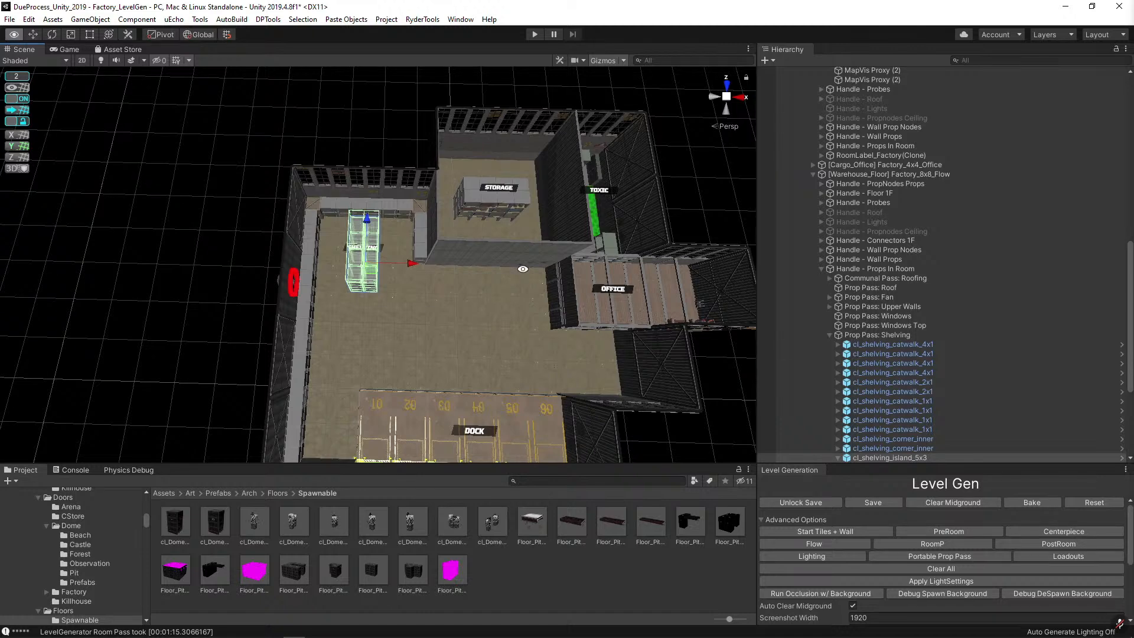
pyautogui.keyDown('alt'); pyautogui.moveTo(520, 267); pyautogui.dragTo(506, 241); pyautogui.keyUp('alt')
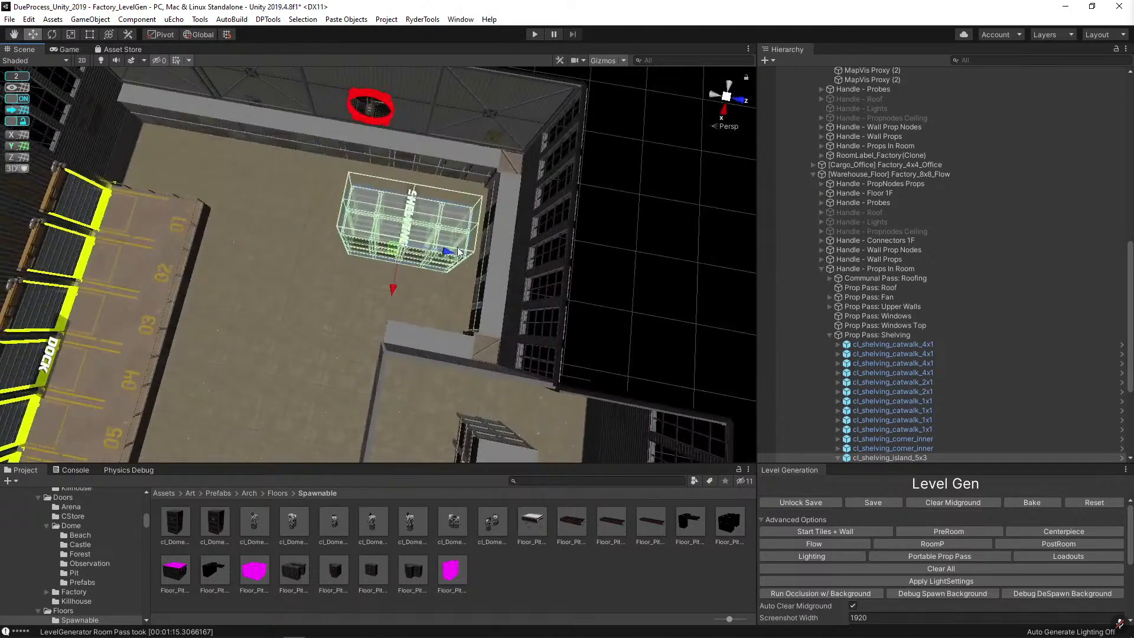
pyautogui.moveTo(417, 241); pyautogui.dragTo(400, 238)
pyautogui.moveTo(417, 238); pyautogui.dragTo(732, 183, button='right')
# Run the PostRoom generation pass and mute the microphone in the screen-sharing call.
pyautogui.click(1058, 555)
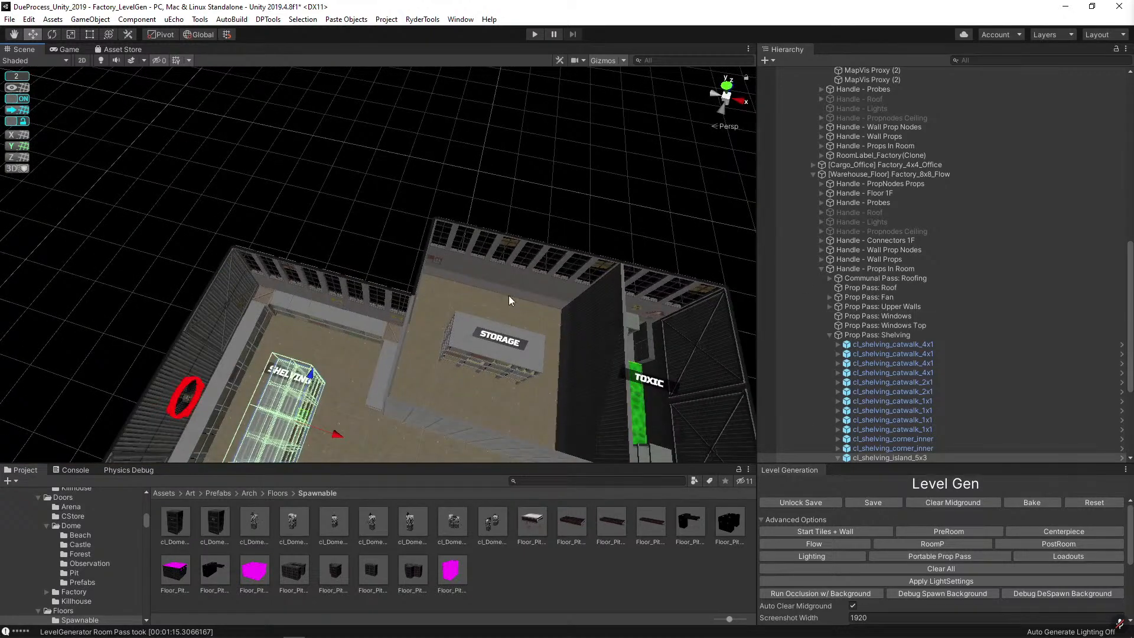
pyautogui.click(1018, 544)
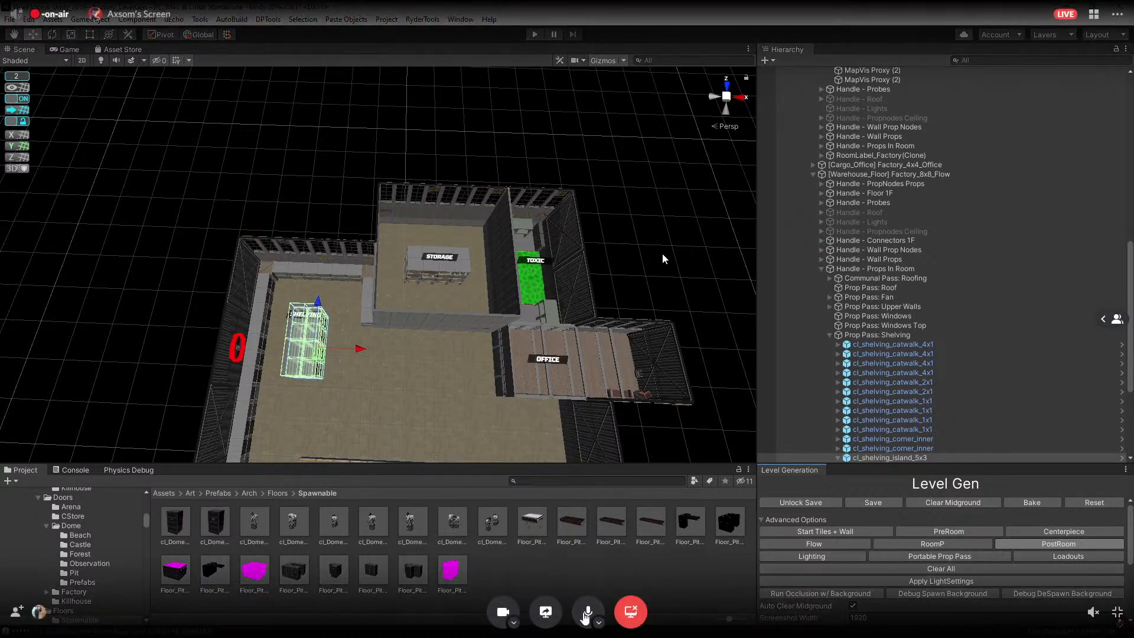
pyautogui.click(595, 612)
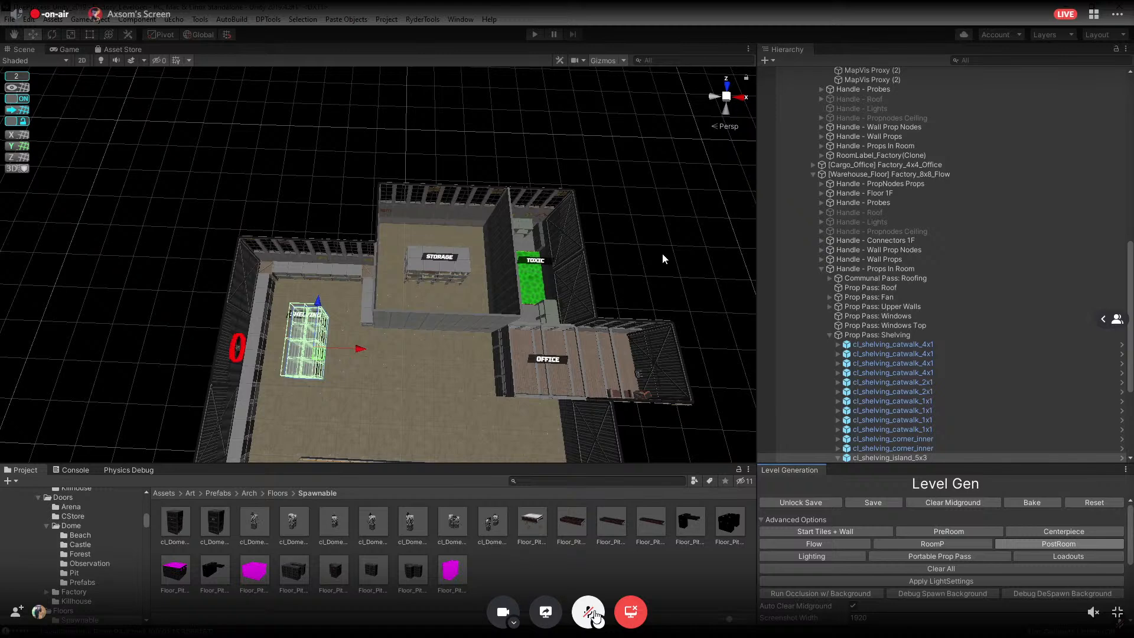
pyautogui.rightClick(662, 254)
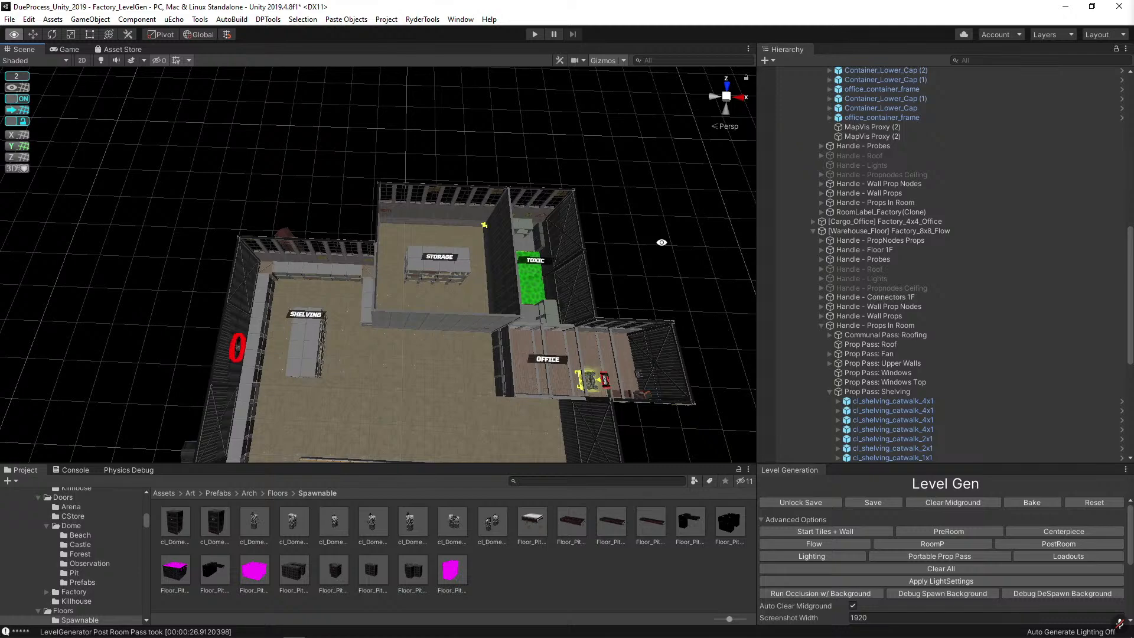
# Delete the toxic bridge, the cover props on both sides of the vat and the wall lockers from the toxic room.
pyautogui.moveTo(511, 261); pyautogui.dragTo(372, 302, button='right')
pyautogui.press('w')
pyautogui.click(370, 303)
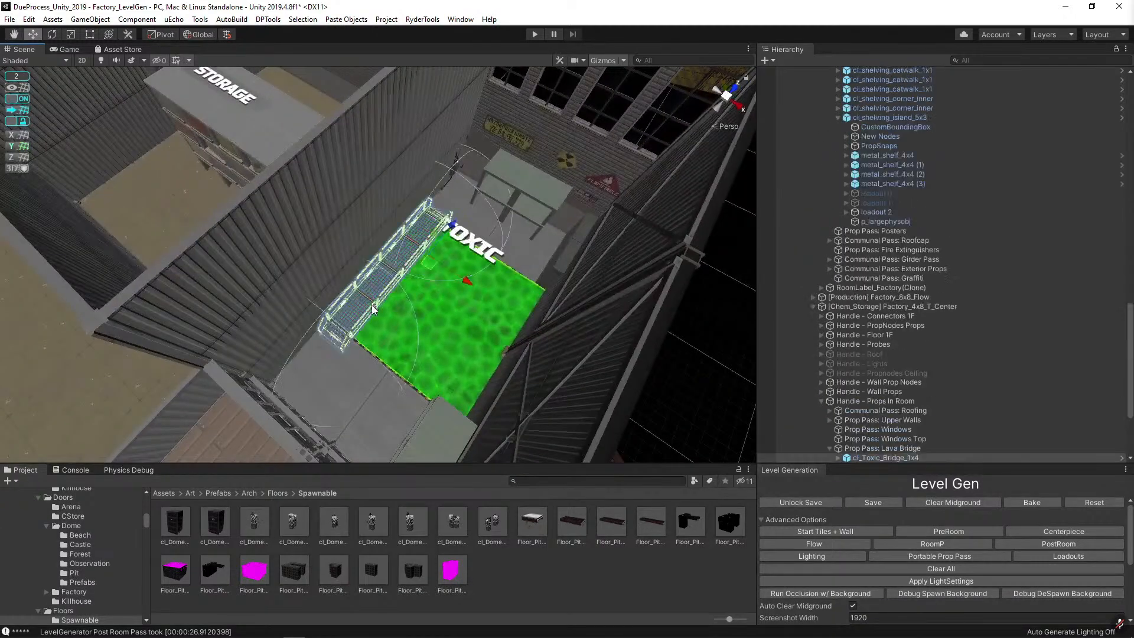
pyautogui.keyDown('shift'); pyautogui.click(440, 444); pyautogui.keyUp('shift')
pyautogui.keyDown('shift'); pyautogui.click(543, 183); pyautogui.keyUp('shift')
pyautogui.press('Delete')
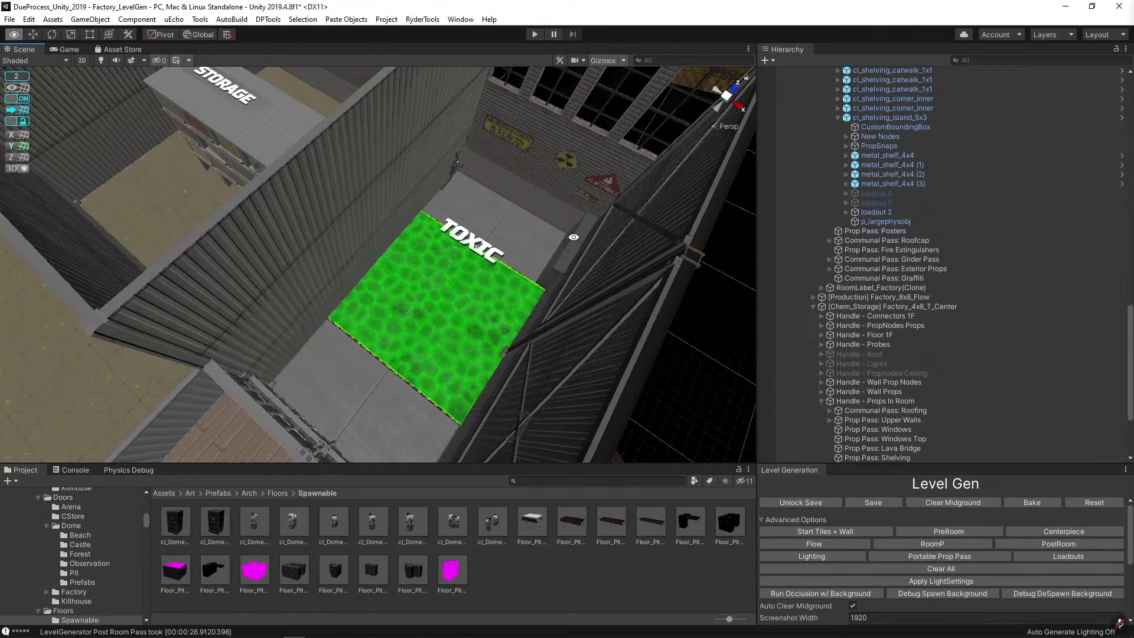
pyautogui.click(573, 237)
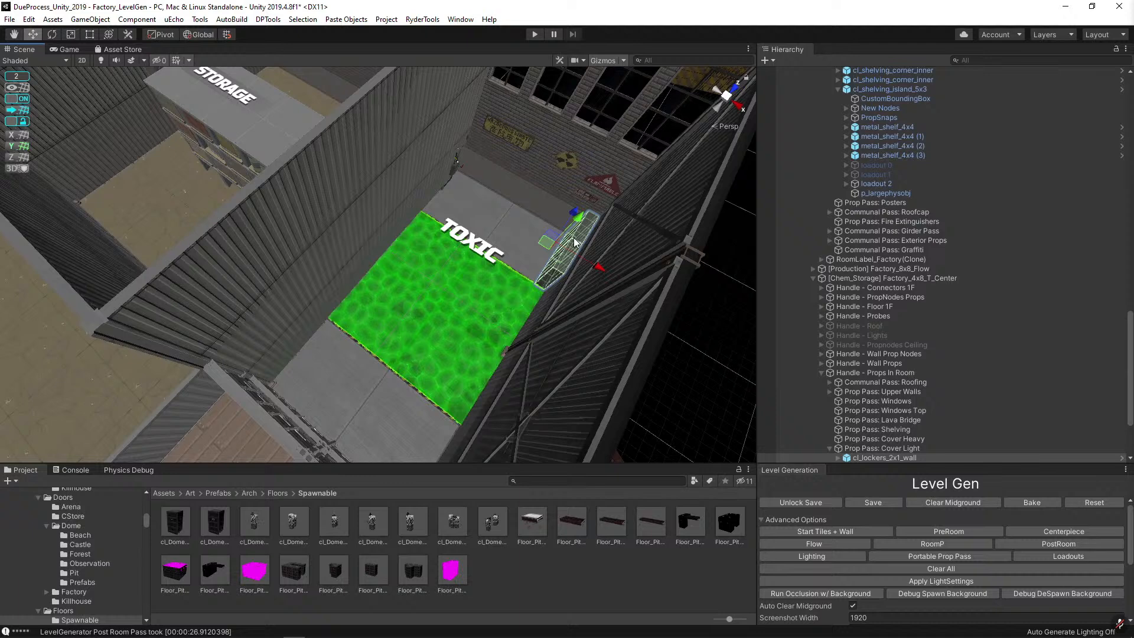
pyautogui.press('Delete')
# Delete the four plain floor tiles at both ends of the toxic vat.
pyautogui.click(319, 395)
pyautogui.press('Delete')
pyautogui.click(373, 406)
pyautogui.press('Delete')
pyautogui.click(518, 225)
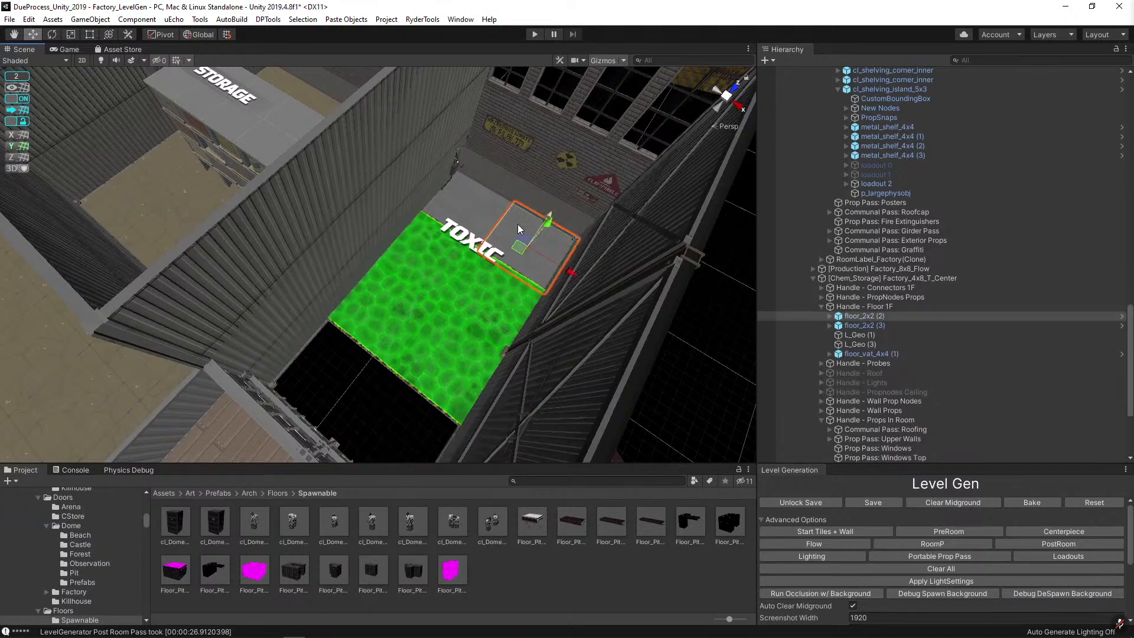
pyautogui.press('Delete')
pyautogui.click(483, 214)
pyautogui.press('Delete')
# Move the toxic vat floor to the office end of the room and place a duplicate beside it to fill the floor.
pyautogui.click(443, 326)
pyautogui.keyDown('alt'); pyautogui.moveTo(449, 324); pyautogui.dragTo(360, 286); pyautogui.keyUp('alt')
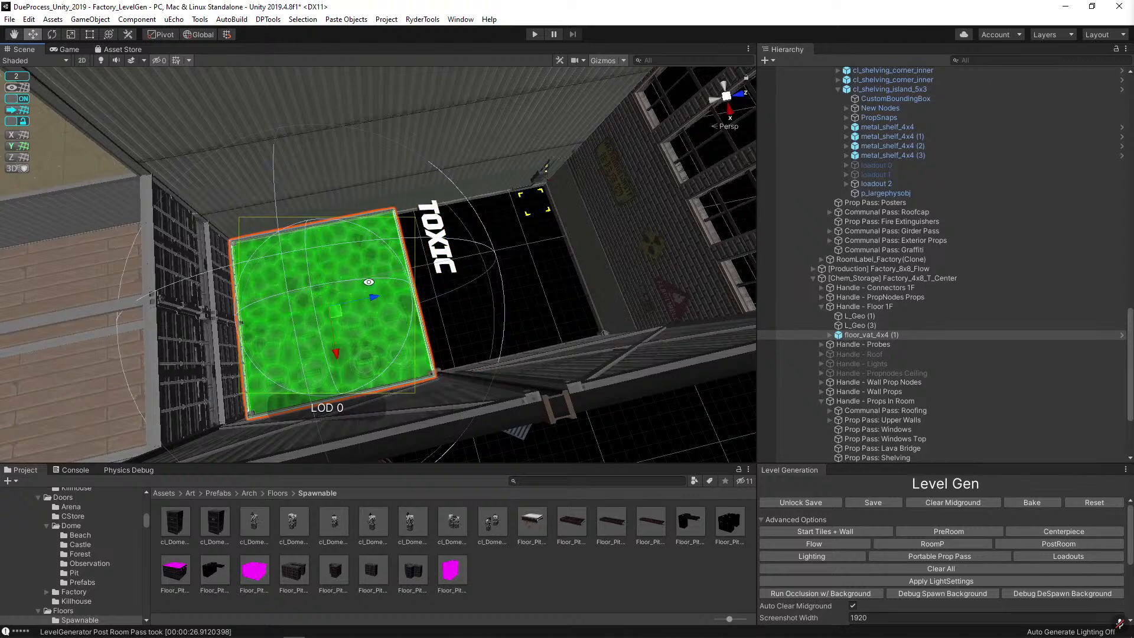
pyautogui.keyDown('alt'); pyautogui.moveTo(455, 252); pyautogui.dragTo(417, 255); pyautogui.keyUp('alt')
pyautogui.hotkey('ctrl', 'd')
pyautogui.moveTo(237, 285); pyautogui.dragTo(406, 281)
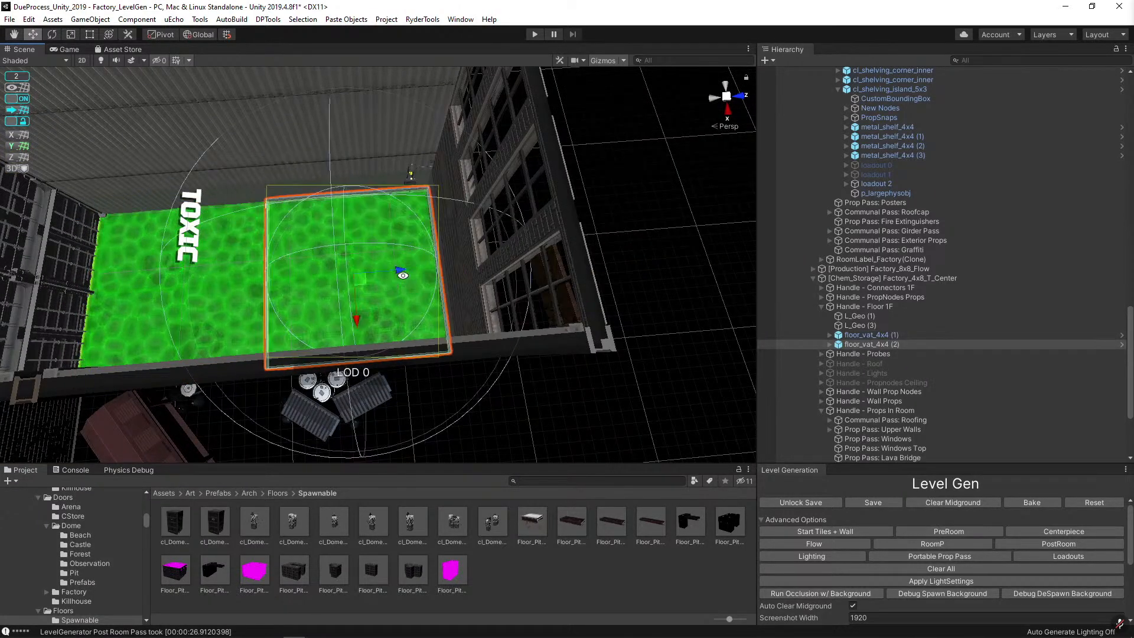
# Move the breaker out of the toxic room onto the warehouse floor beside the storage room wall.
pyautogui.click(412, 176)
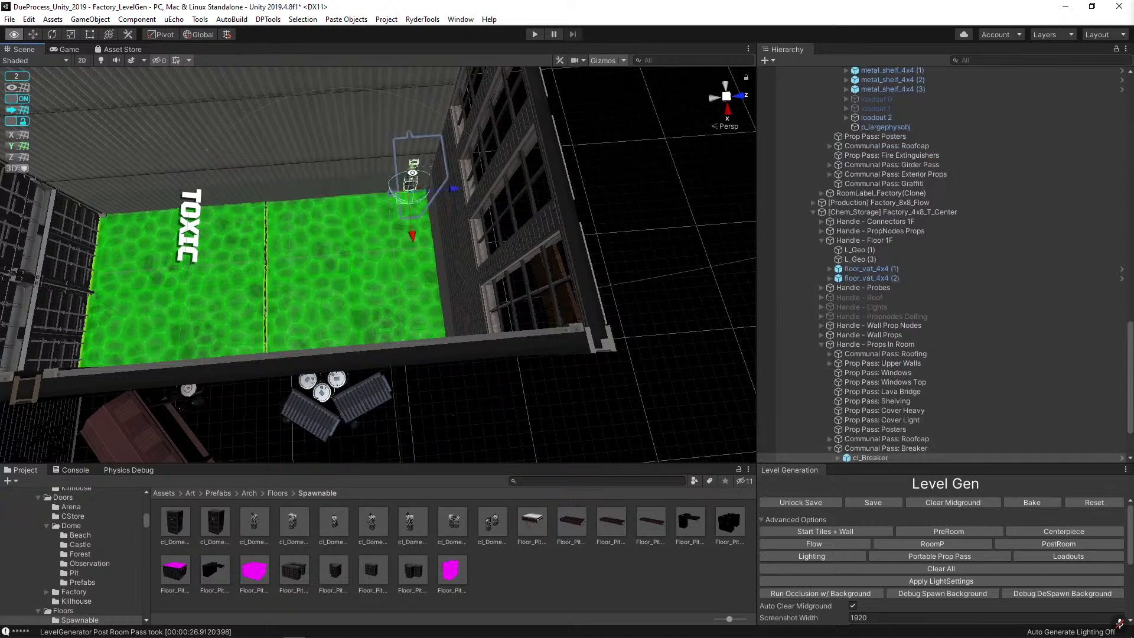
pyautogui.keyDown('alt'); pyautogui.moveTo(413, 177); pyautogui.dragTo(353, 234); pyautogui.keyUp('alt')
pyautogui.keyDown('alt'); pyautogui.scroll(-5, 496, 177); pyautogui.keyUp('alt')
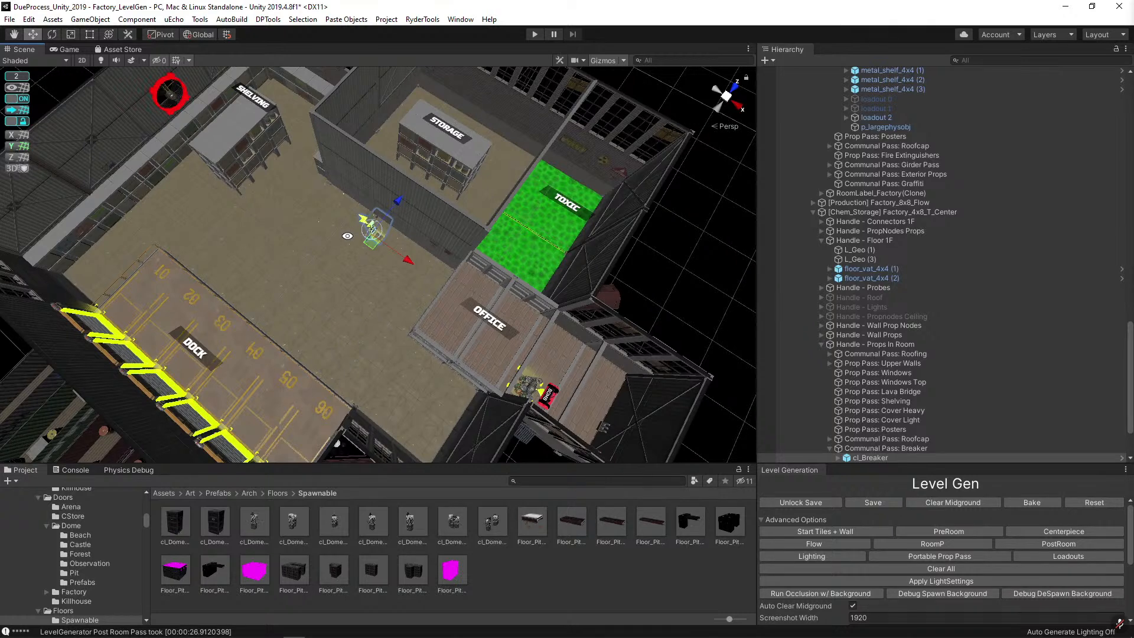
pyautogui.keyDown('alt'); pyautogui.moveTo(357, 261); pyautogui.dragTo(476, 259, button='right'); pyautogui.keyUp('alt')
pyautogui.press('f')
pyautogui.moveTo(375, 295); pyautogui.dragTo(369, 292, button='right')
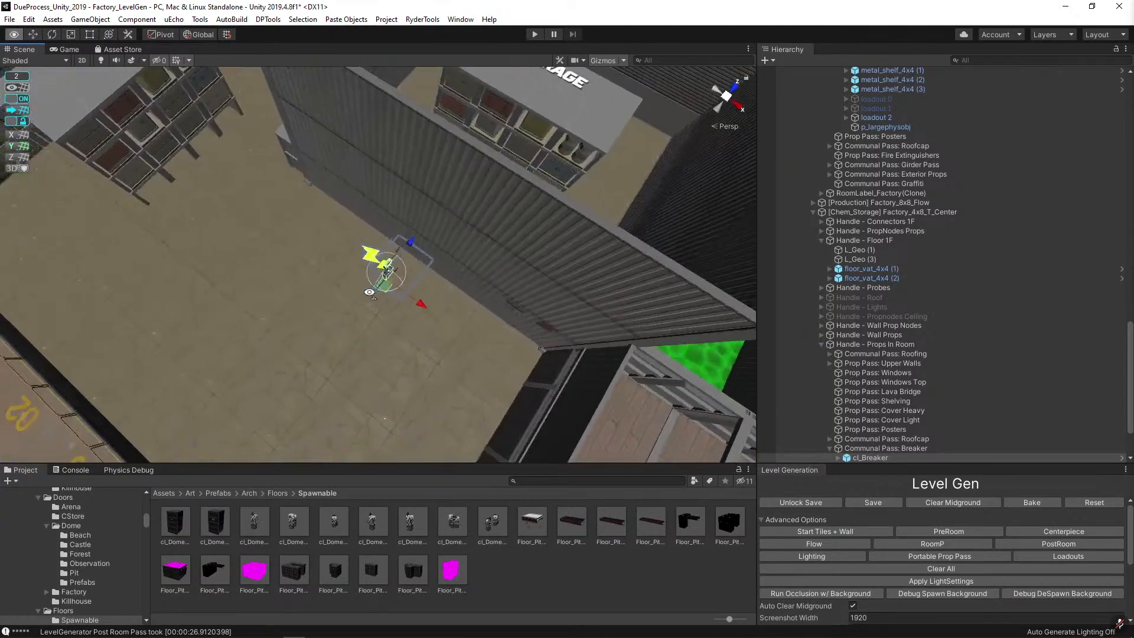
# Rotate the breaker about a quarter turn and place it against the side wall of the office container.
pyautogui.keyDown('alt'); pyautogui.moveTo(369, 291); pyautogui.dragTo(483, 268); pyautogui.keyUp('alt')
pyautogui.press('e')
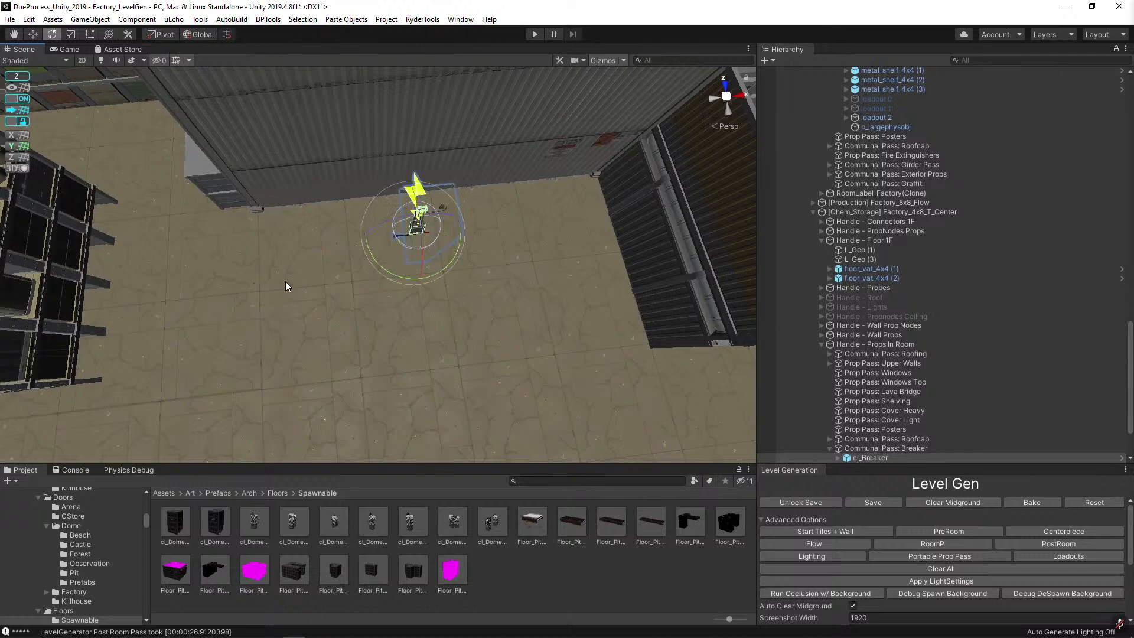
pyautogui.press('w')
pyautogui.press('e')
pyautogui.moveTo(433, 268); pyautogui.dragTo(283, 283)
pyautogui.press('w')
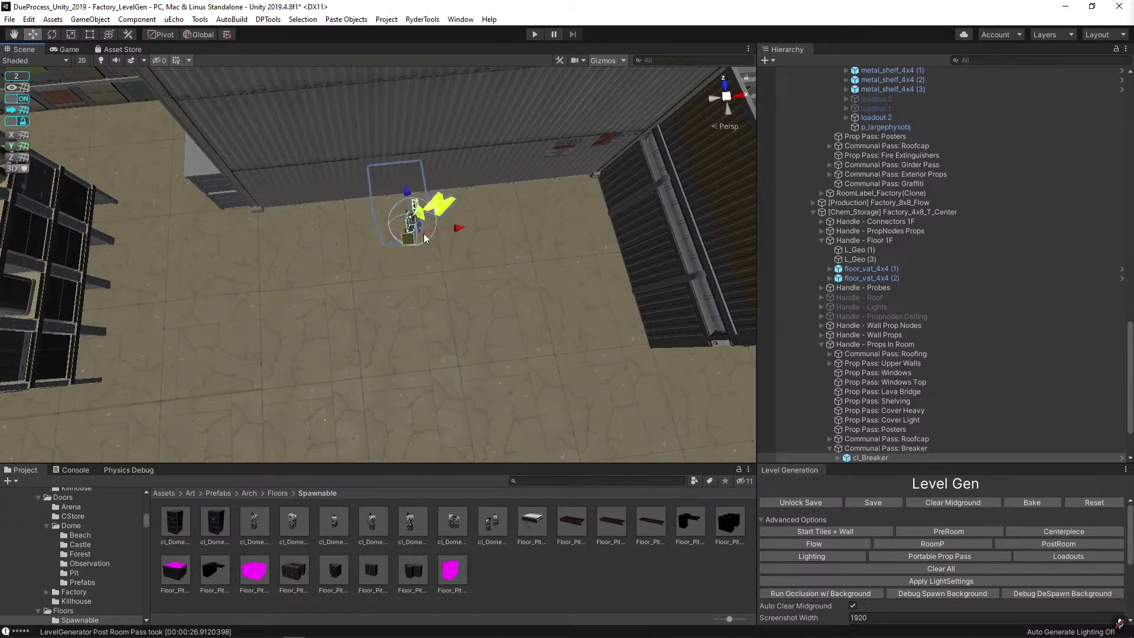
pyautogui.moveTo(407, 238); pyautogui.dragTo(612, 274)
# Locate the WallInt_FOffice_CapRight prefab of the office container's upper wall panel in the Cargo Office assets folder.
pyautogui.press('d')
pyautogui.press('s')
pyautogui.moveTo(577, 274); pyautogui.dragTo(575, 247, button='right')
pyautogui.press('s')
pyautogui.press('d')
pyautogui.keyDown('alt'); pyautogui.moveTo(575, 247); pyautogui.dragTo(679, 356); pyautogui.keyUp('alt')
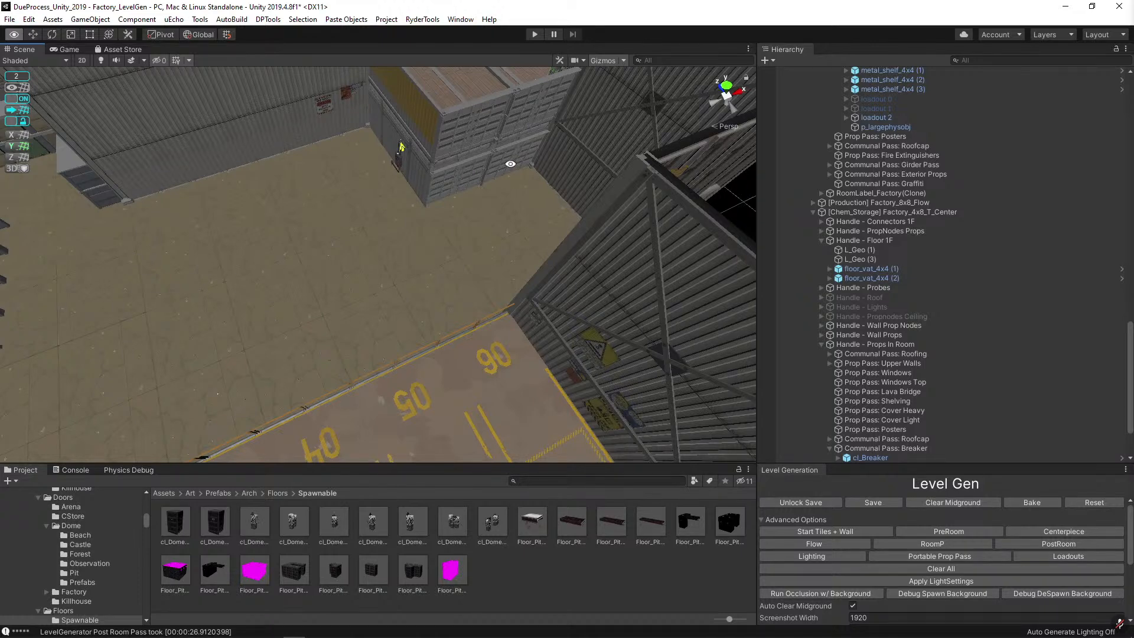
pyautogui.scroll(5, 528, 237)
pyautogui.keyDown('alt'); pyautogui.moveTo(527, 238); pyautogui.dragTo(441, 312); pyautogui.keyUp('alt')
pyautogui.click(440, 311)
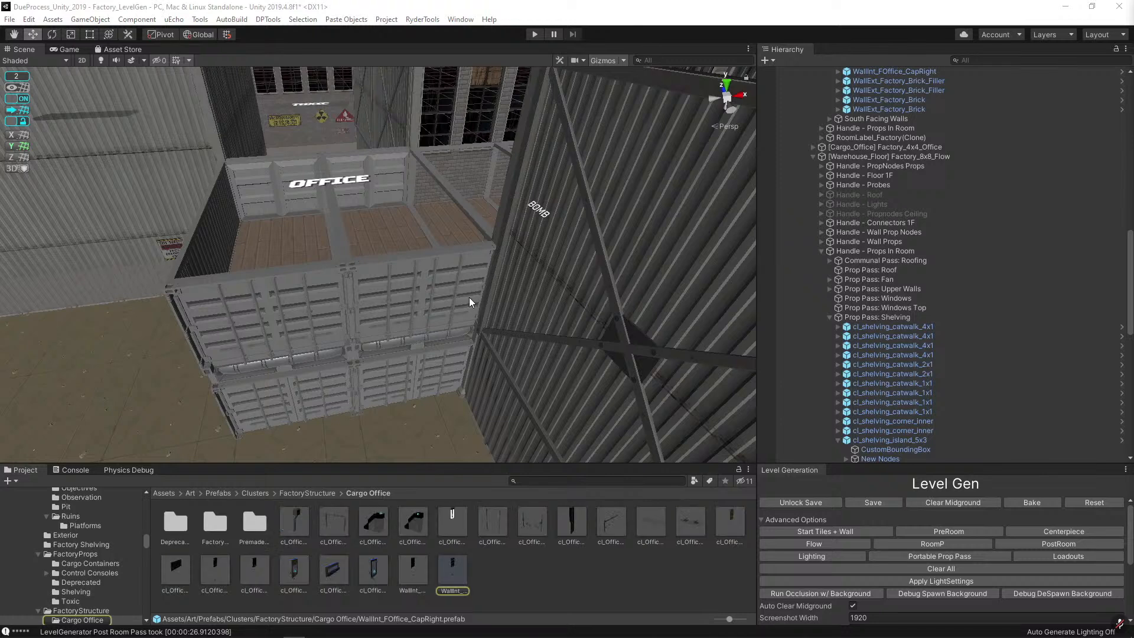
# Replace the office container's upper wall panel nearest the exterior wall with the cl_Office_Container_Door_1x1 prefab.
pyautogui.click(469, 297)
pyautogui.hotkey('ctrl', 'shift', 'r')
pyautogui.moveTo(446, 526); pyautogui.dragTo(198, 219)
pyautogui.click(328, 301)
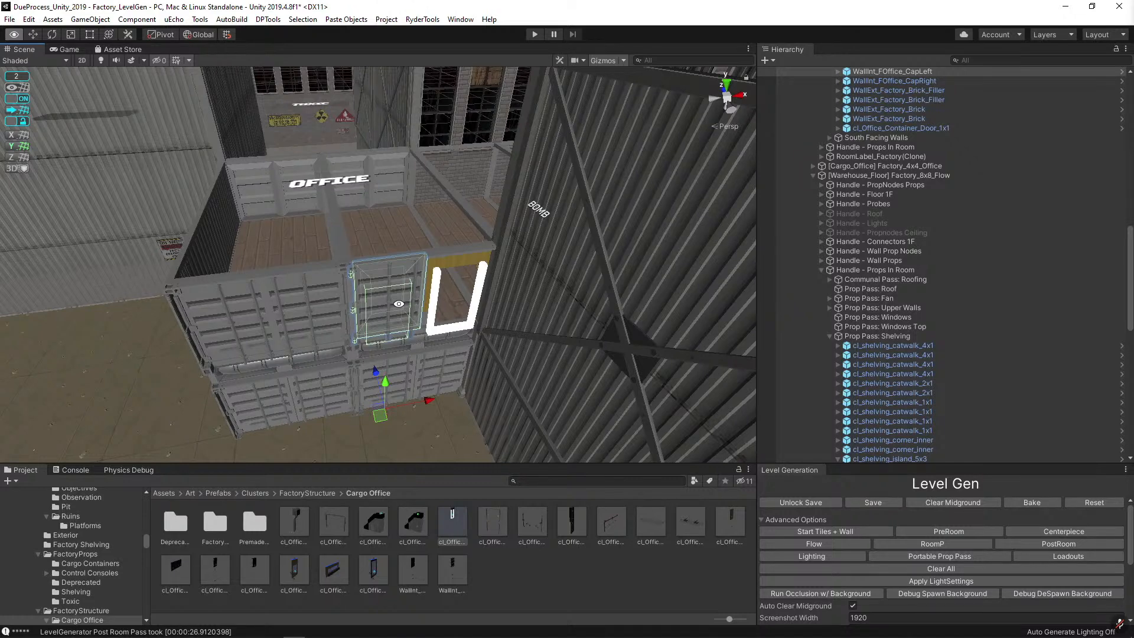
# Replace the office container's selected upper wall panel beside the new doorway with the cl_Office_Container_Wall_1x1 prefab.
pyautogui.hotkey('ctrl', 'shift', 'r')
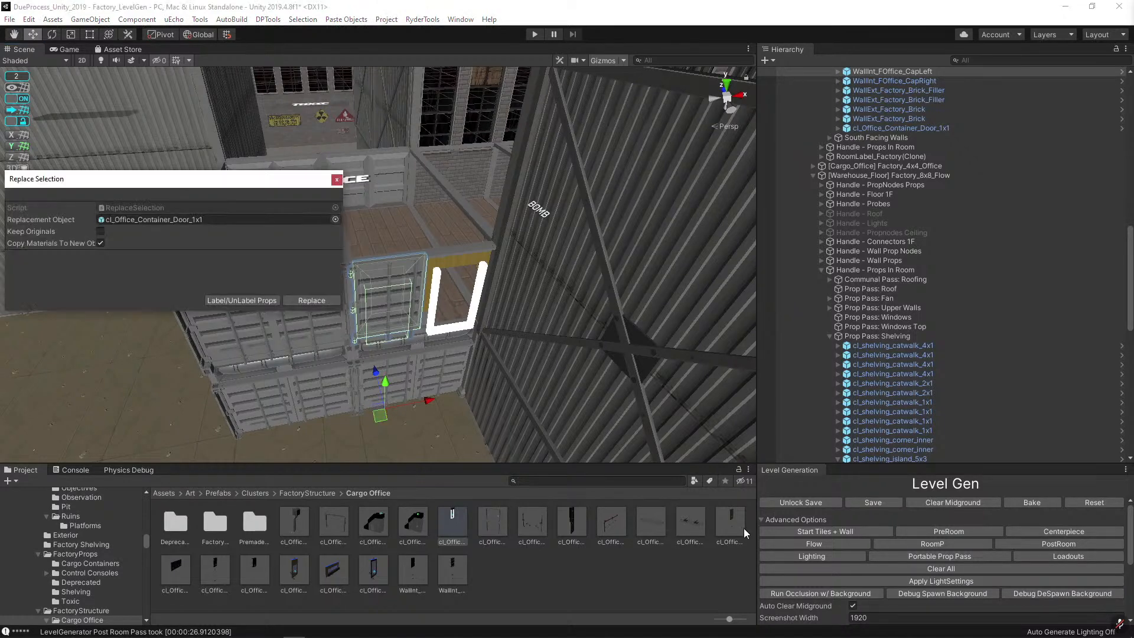
pyautogui.moveTo(731, 525); pyautogui.dragTo(231, 219)
pyautogui.click(311, 300)
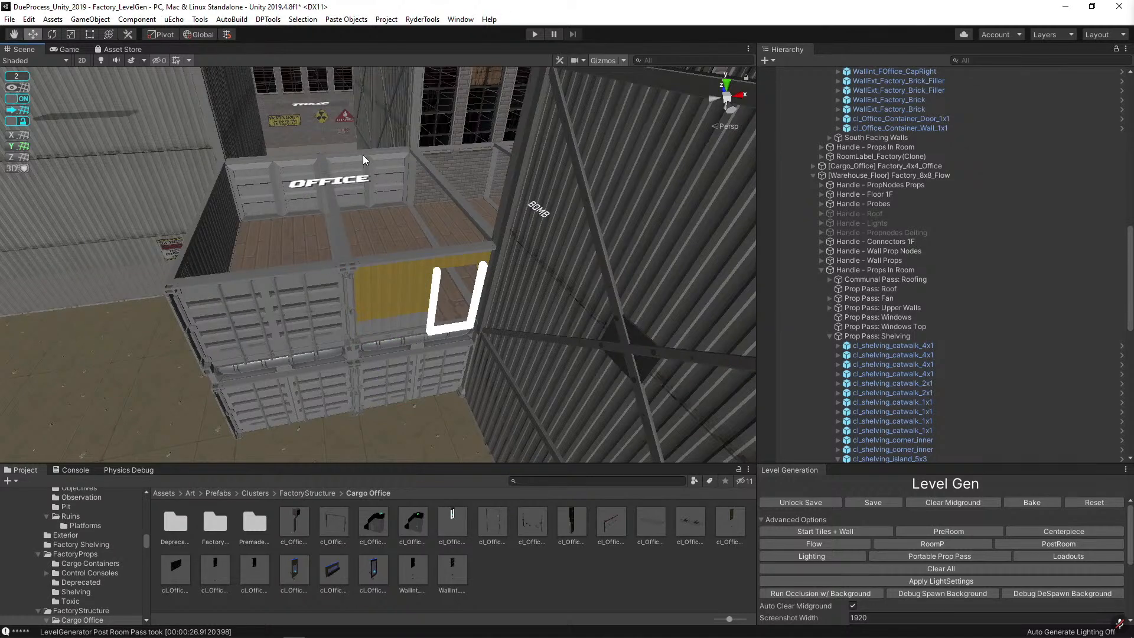
# Replace the second upper panel from the corner on the office's toxic room side with the cl_Office_Container_Door_1x1 prefab.
pyautogui.press('w')
pyautogui.moveTo(384, 178); pyautogui.dragTo(317, 227, button='right')
pyautogui.click(260, 279)
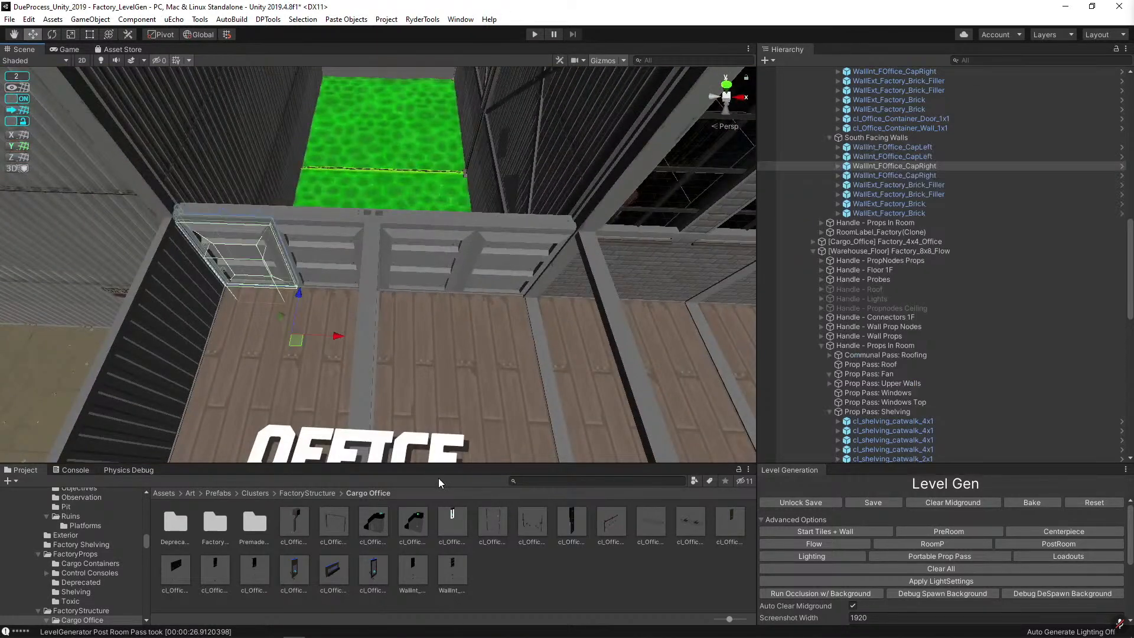
pyautogui.hotkey('ctrl', 'shift', 'r')
pyautogui.moveTo(456, 515); pyautogui.dragTo(155, 222)
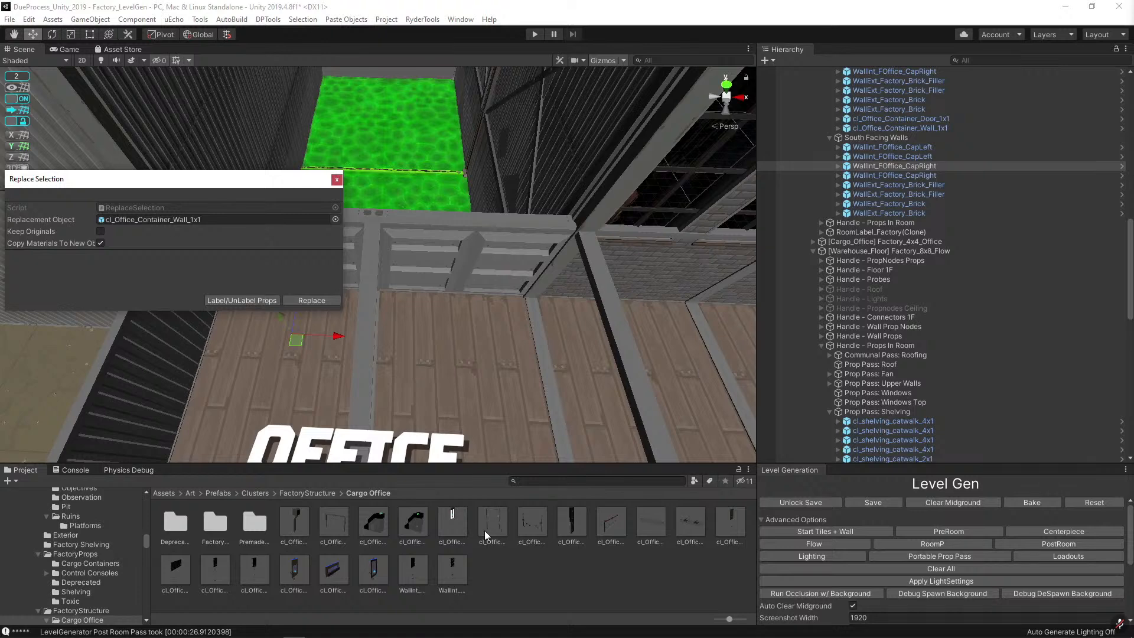
pyautogui.click(352, 258)
pyautogui.moveTo(371, 249); pyautogui.dragTo(369, 252, button='right')
pyautogui.press('a')
pyautogui.click(320, 302)
# Replace the corner upper panel beside the toxic-side doorway with the cl_Office_Container_Wall_1x1 prefab.
pyautogui.click(299, 269)
pyautogui.hotkey('alt', 'r')
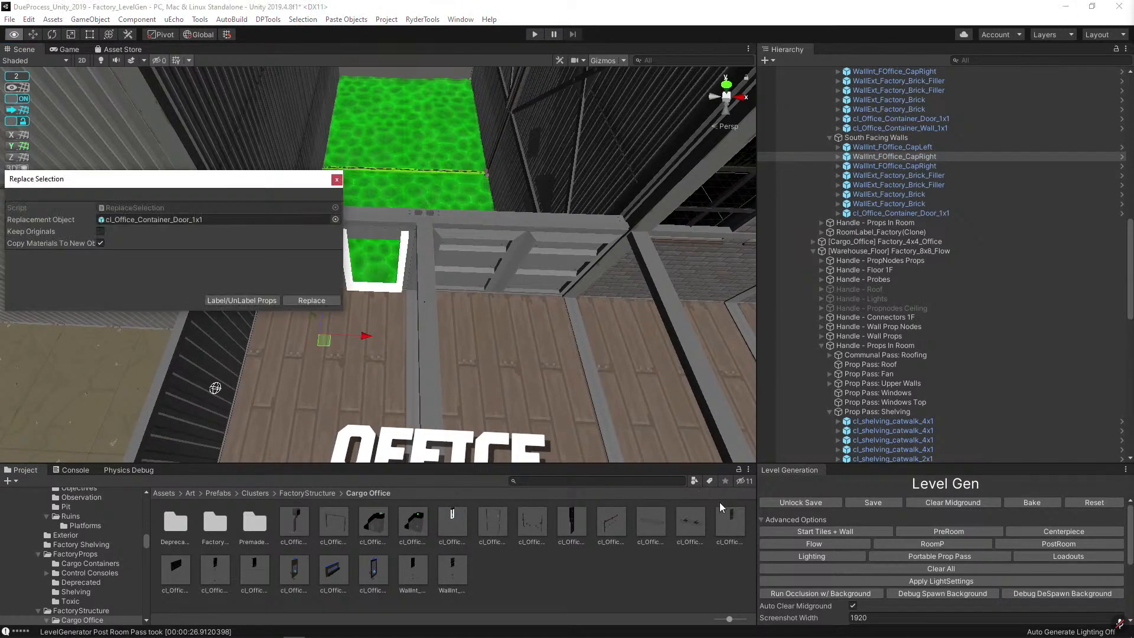
pyautogui.moveTo(723, 513); pyautogui.dragTo(214, 220)
pyautogui.click(314, 303)
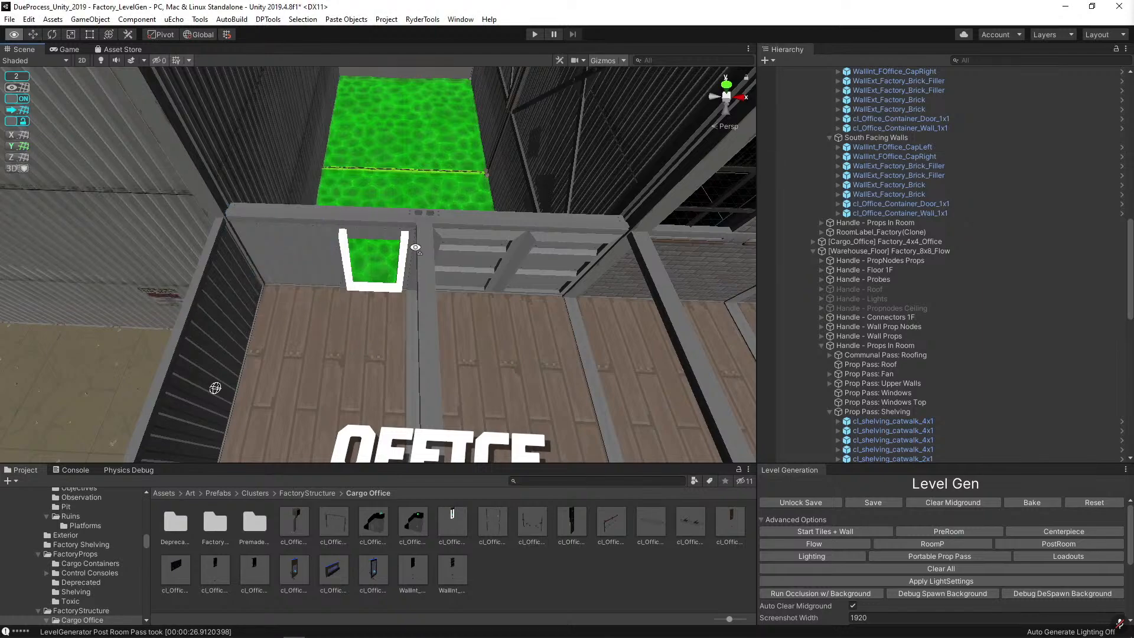
# Select the bomb in the open warehouse area and lower it to floor level.
pyautogui.press('s')
pyautogui.moveTo(413, 247); pyautogui.dragTo(353, 268, button='right')
pyautogui.press('w')
pyautogui.click(456, 298)
pyautogui.press('s')
pyautogui.moveTo(738, 260); pyautogui.dragTo(452, 271)
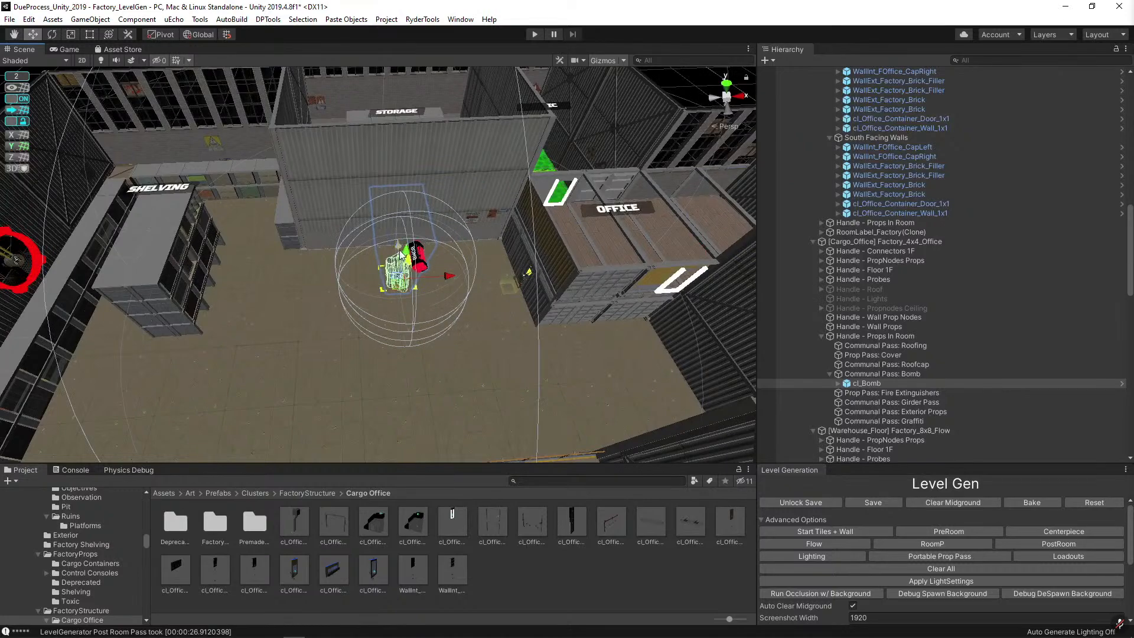
pyautogui.press('d')
pyautogui.moveTo(451, 271); pyautogui.dragTo(364, 179, button='right')
pyautogui.press('w')
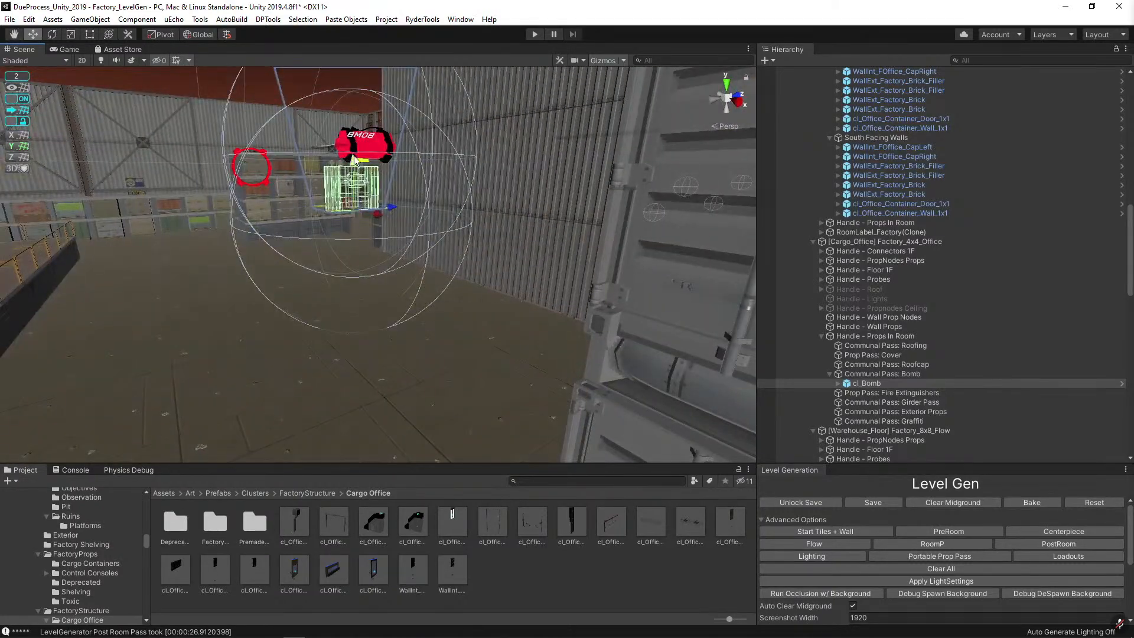
pyautogui.moveTo(355, 158); pyautogui.dragTo(356, 274)
pyautogui.moveTo(370, 271); pyautogui.dragTo(390, 307, button='right')
pyautogui.press('w')
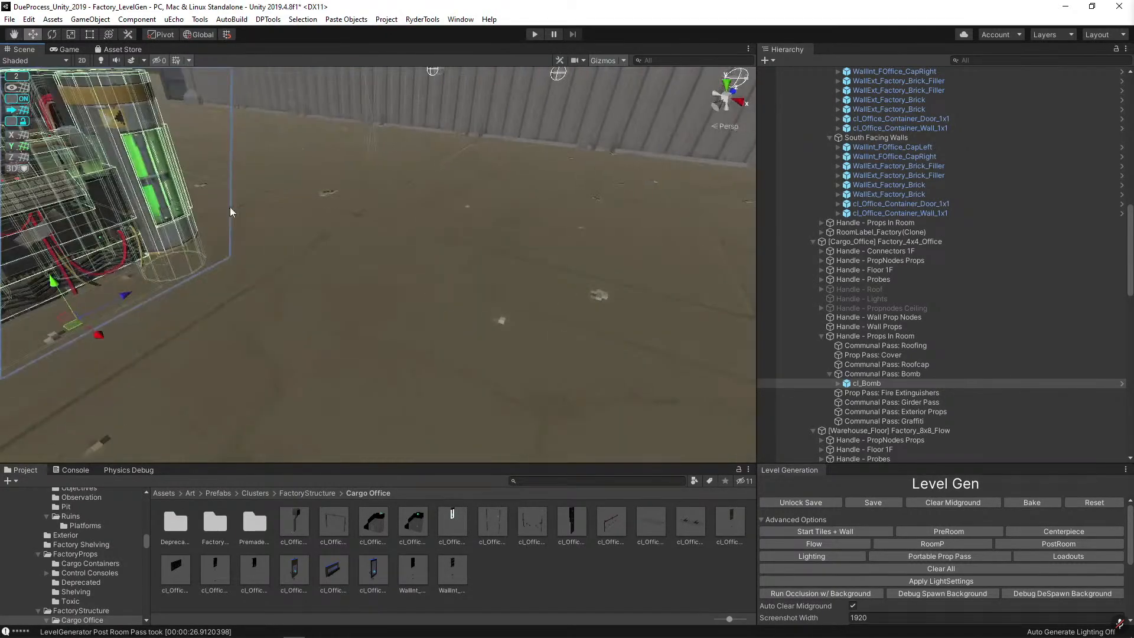
# Turn off grid snapping and fine-tune the bomb's height on the warehouse floor.
pyautogui.click(17, 99)
pyautogui.moveTo(384, 243); pyautogui.dragTo(315, 253, button='right')
pyautogui.moveTo(296, 258); pyautogui.dragTo(293, 230)
pyautogui.moveTo(295, 233); pyautogui.dragTo(399, 326, button='right')
pyautogui.press('f')
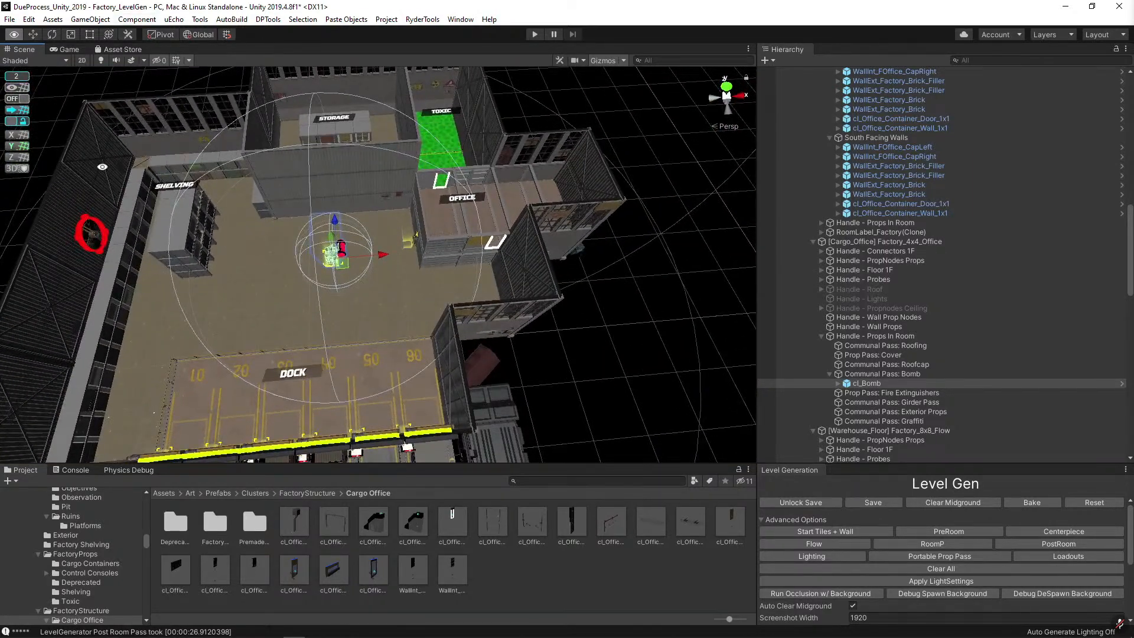
# Examine the shelving island and the sight lines around it from the wall fan and the wall catwalks.
pyautogui.click(563, 363)
pyautogui.moveTo(563, 362); pyautogui.dragTo(497, 189, button='right')
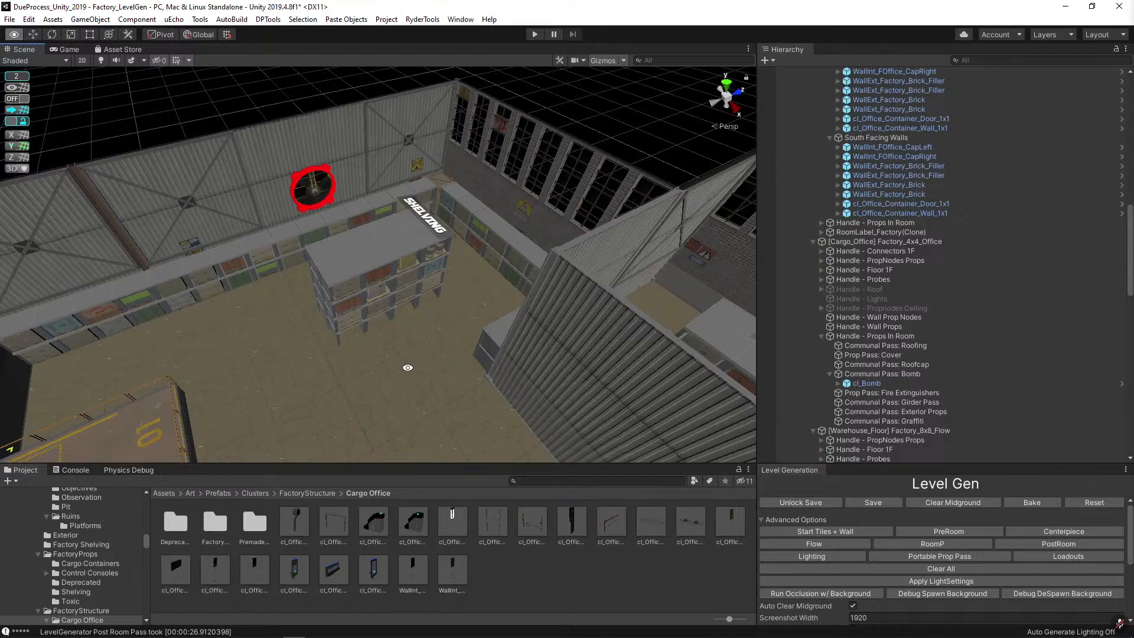
pyautogui.moveTo(373, 350); pyautogui.dragTo(514, 313, button='right')
pyautogui.click(514, 313)
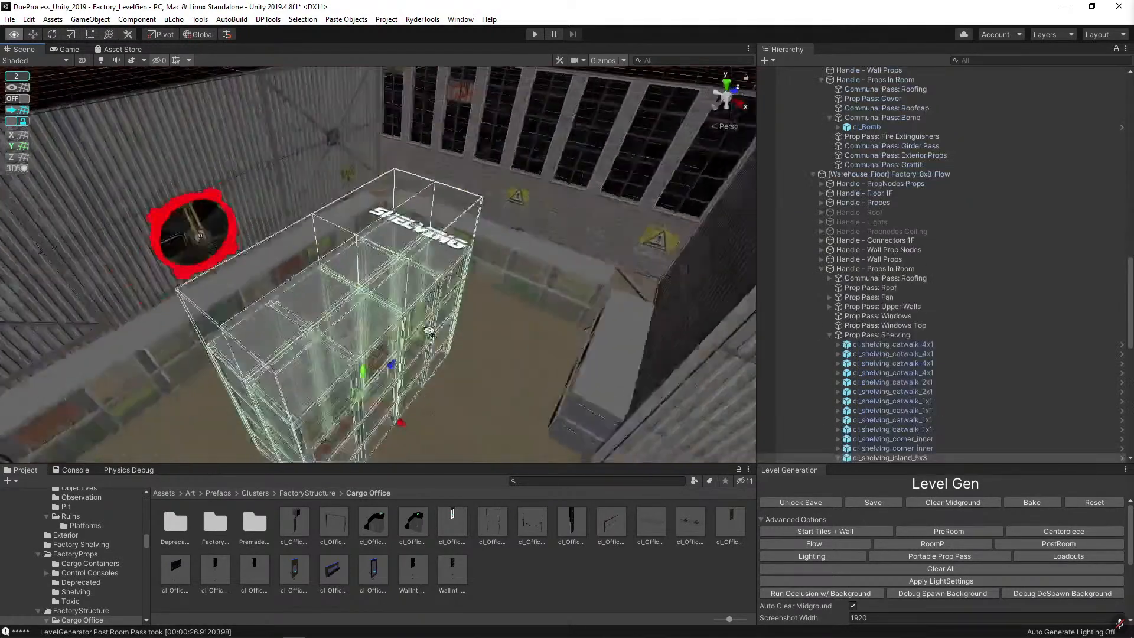
pyautogui.press('f')
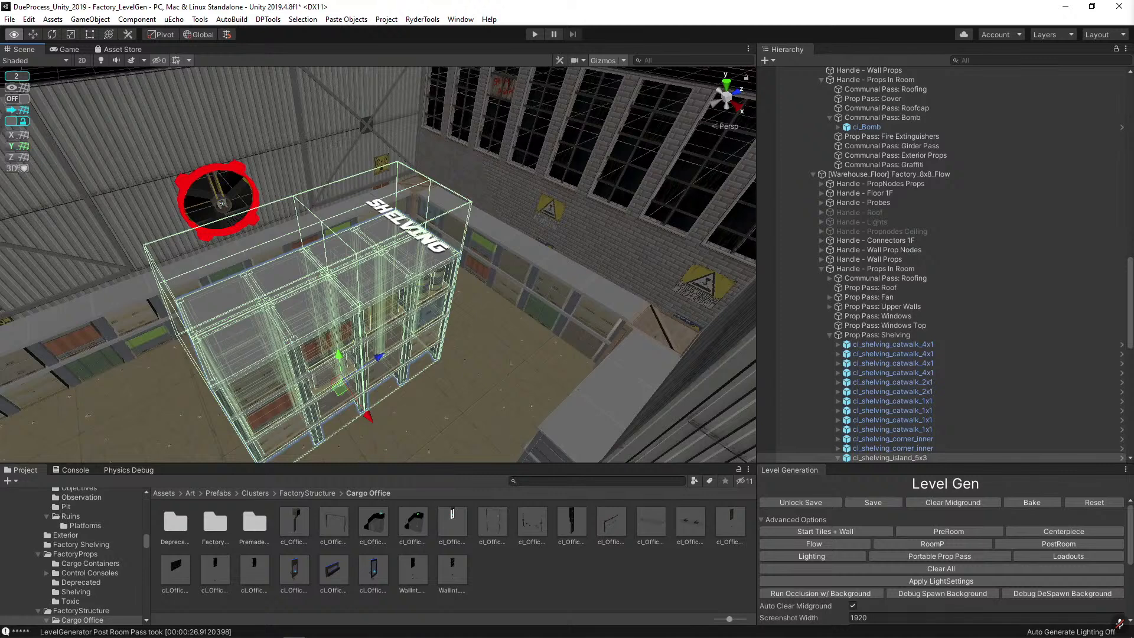
pyautogui.press('s')
pyautogui.moveTo(499, 202); pyautogui.dragTo(370, 144, button='right')
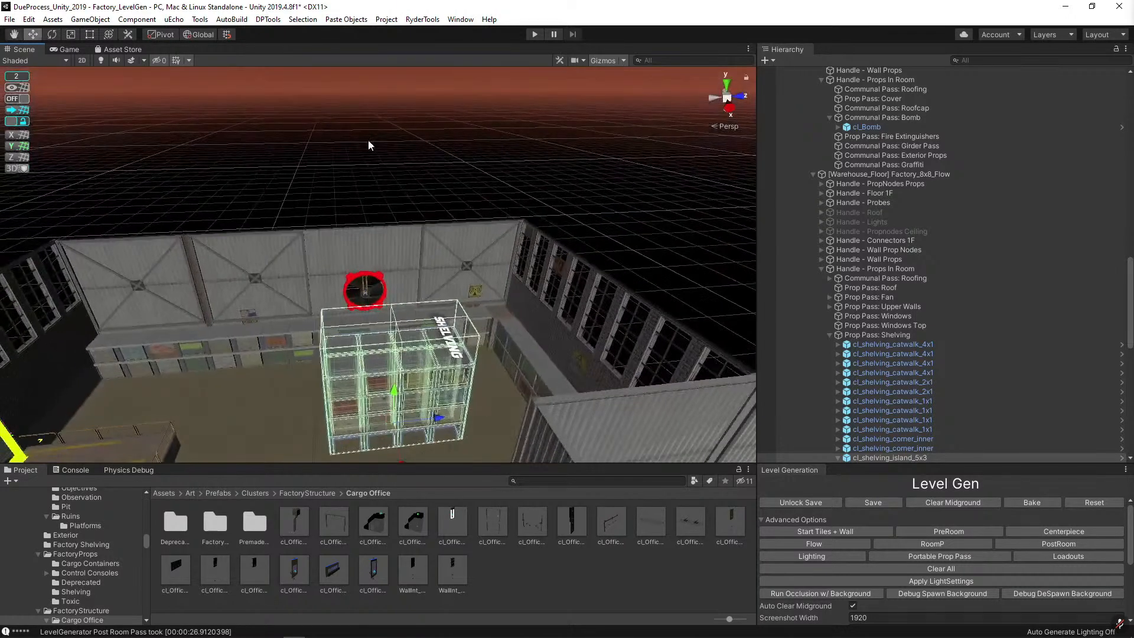
pyautogui.click(381, 164)
pyautogui.click(411, 345)
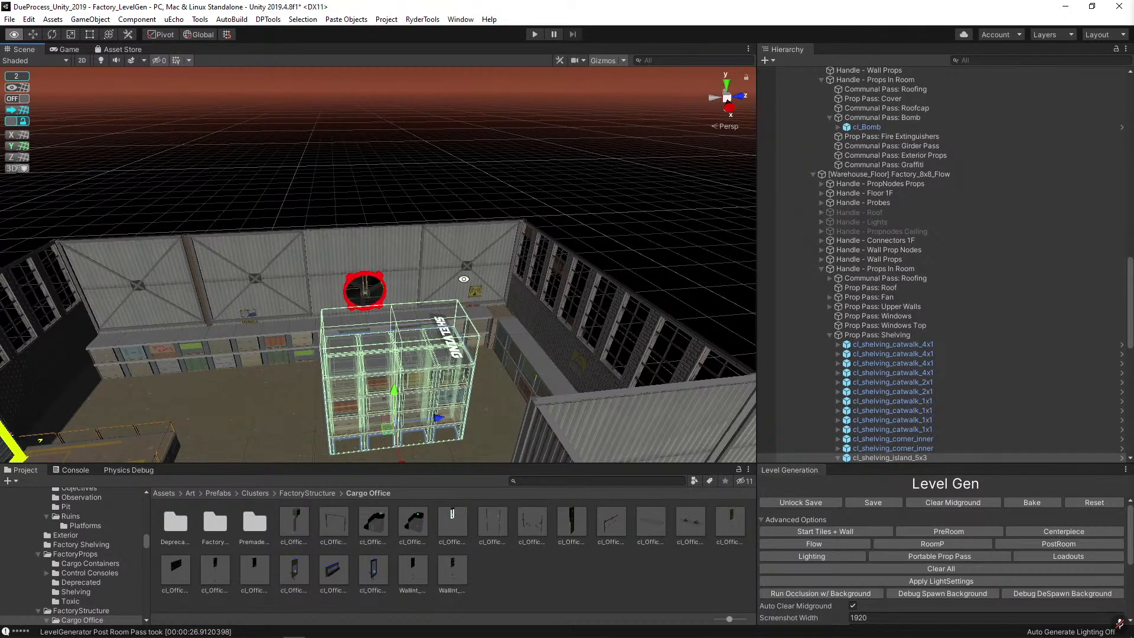
pyautogui.click(513, 148)
pyautogui.press('w')
pyautogui.moveTo(513, 147); pyautogui.dragTo(456, 294, button='right')
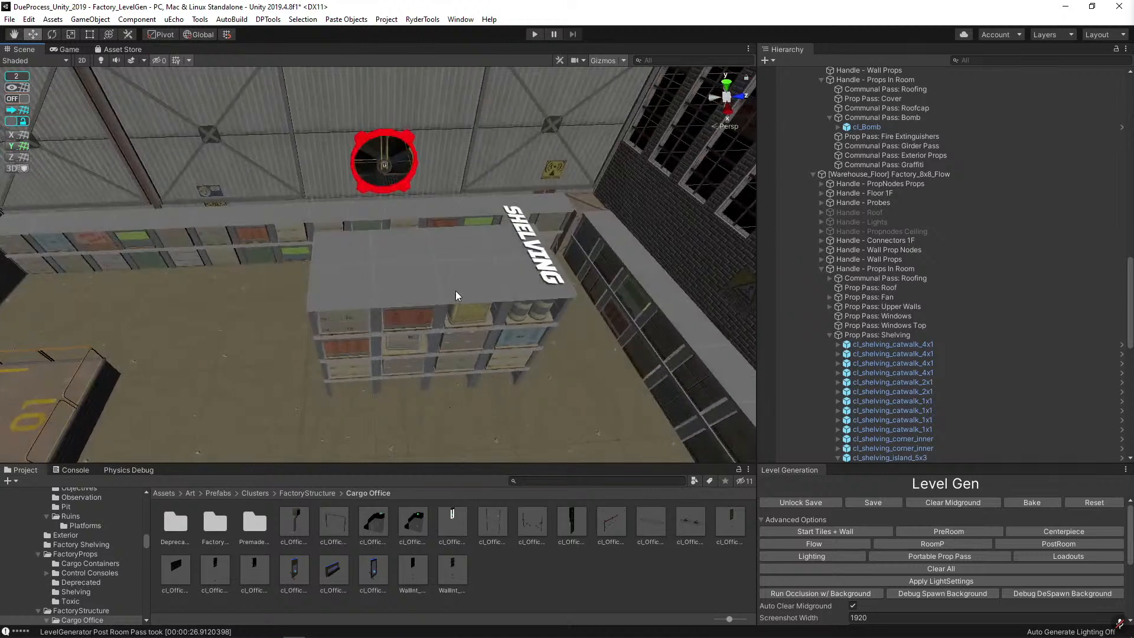
pyautogui.click(456, 294)
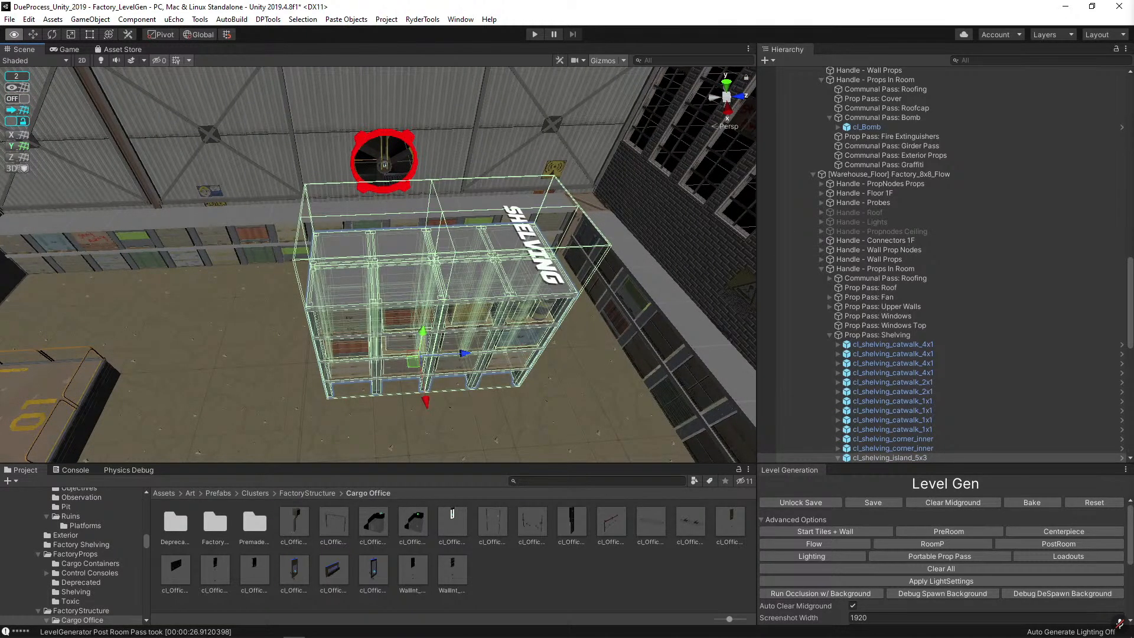
pyautogui.press('w')
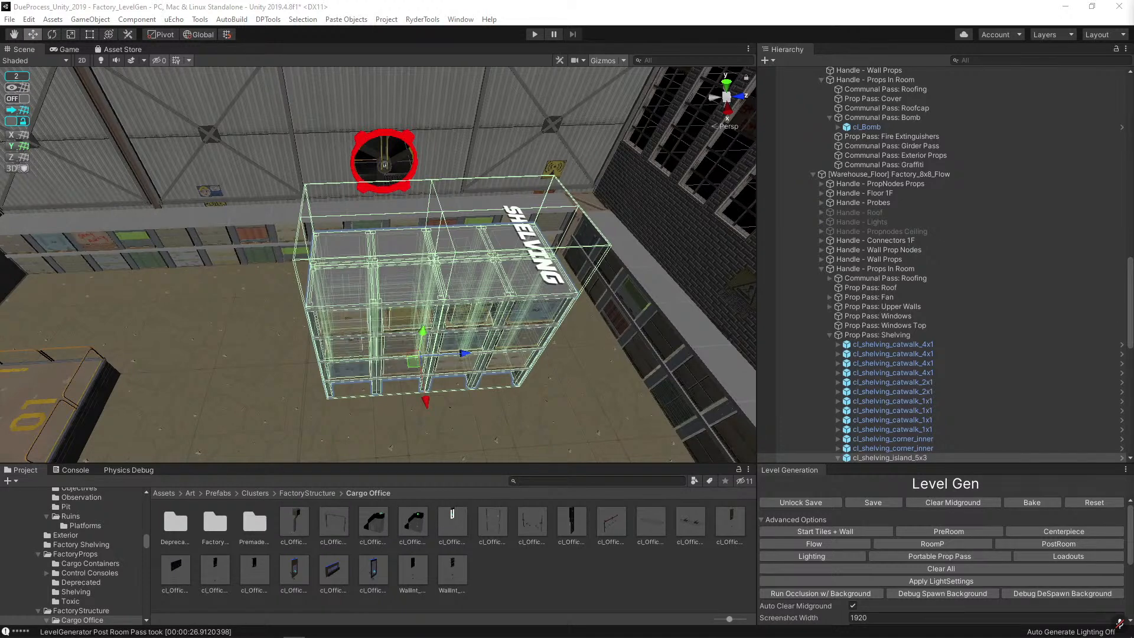
pyautogui.press('alt')
# Examine the storage room, toxic room and overall warehouse layout from above.
pyautogui.press('s')
pyautogui.moveTo(476, 199); pyautogui.dragTo(561, 142, button='right')
pyautogui.click(567, 128)
pyautogui.press('w')
pyautogui.keyDown('alt'); pyautogui.moveTo(463, 237); pyautogui.dragTo(647, 266); pyautogui.keyUp('alt')
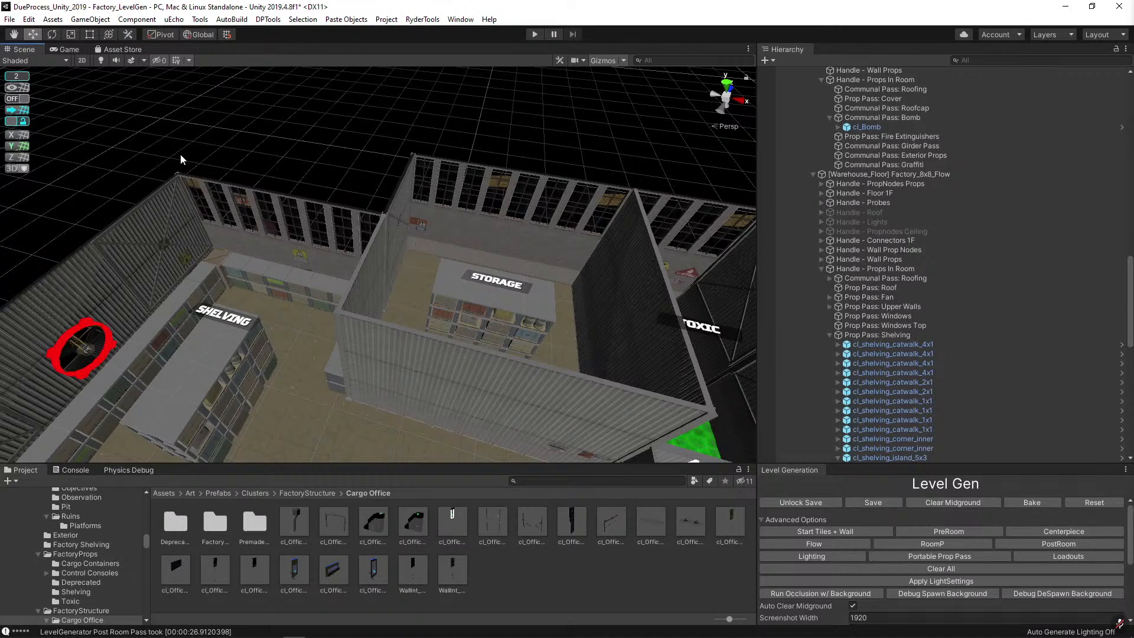
pyautogui.moveTo(378, 152); pyautogui.dragTo(472, 188, button='right')
pyautogui.press('s')
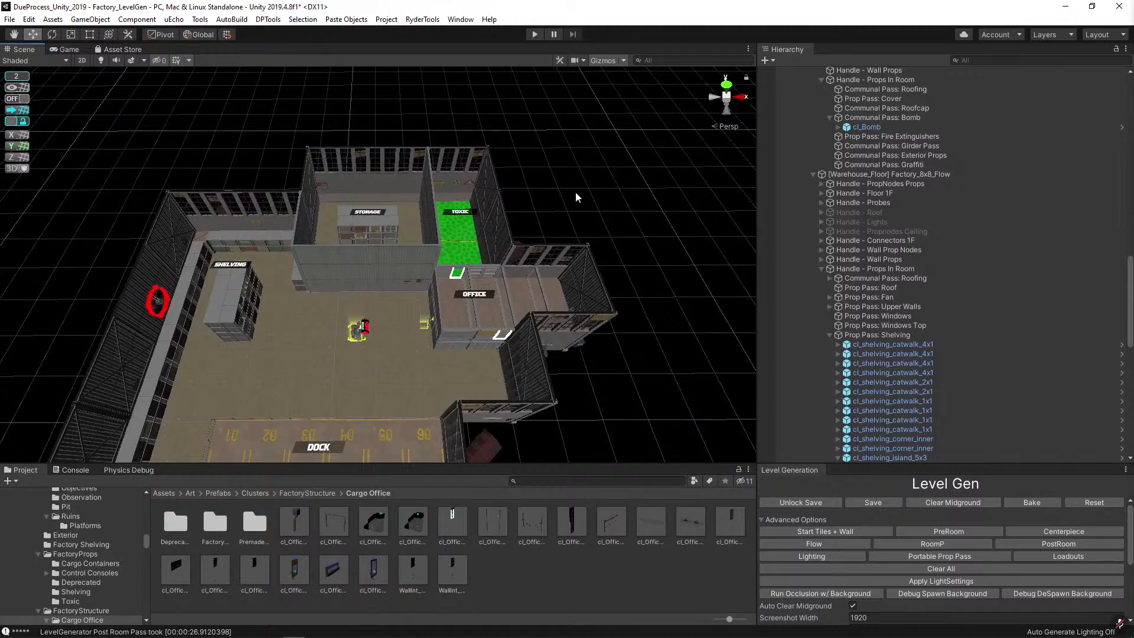
pyautogui.moveTo(575, 191); pyautogui.dragTo(398, 219, button='right')
# Delete three cl_Office_Container_Wall_1x1 panels from the office's upper wall above the breaker, keeping the one second from the outer corner.
pyautogui.press('w')
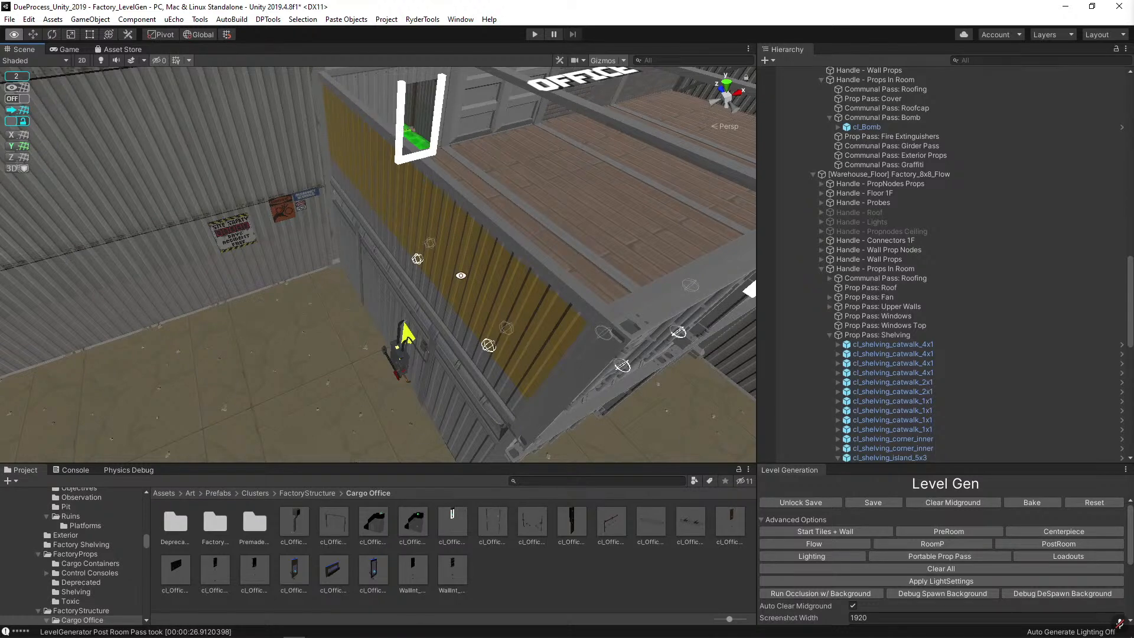
pyautogui.keyDown('alt'); pyautogui.moveTo(297, 149); pyautogui.dragTo(457, 203); pyautogui.keyUp('alt')
pyautogui.click(456, 203)
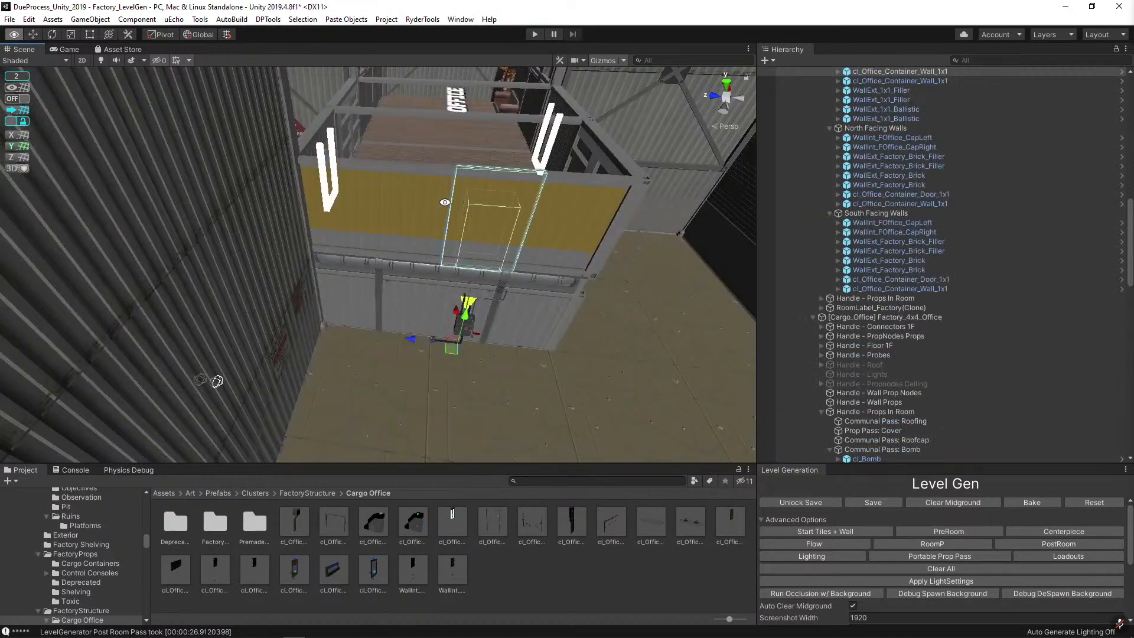
pyautogui.click(345, 221)
pyautogui.press('Delete')
pyautogui.click(420, 211)
pyautogui.press('Delete')
pyautogui.click(601, 225)
pyautogui.press('Delete')
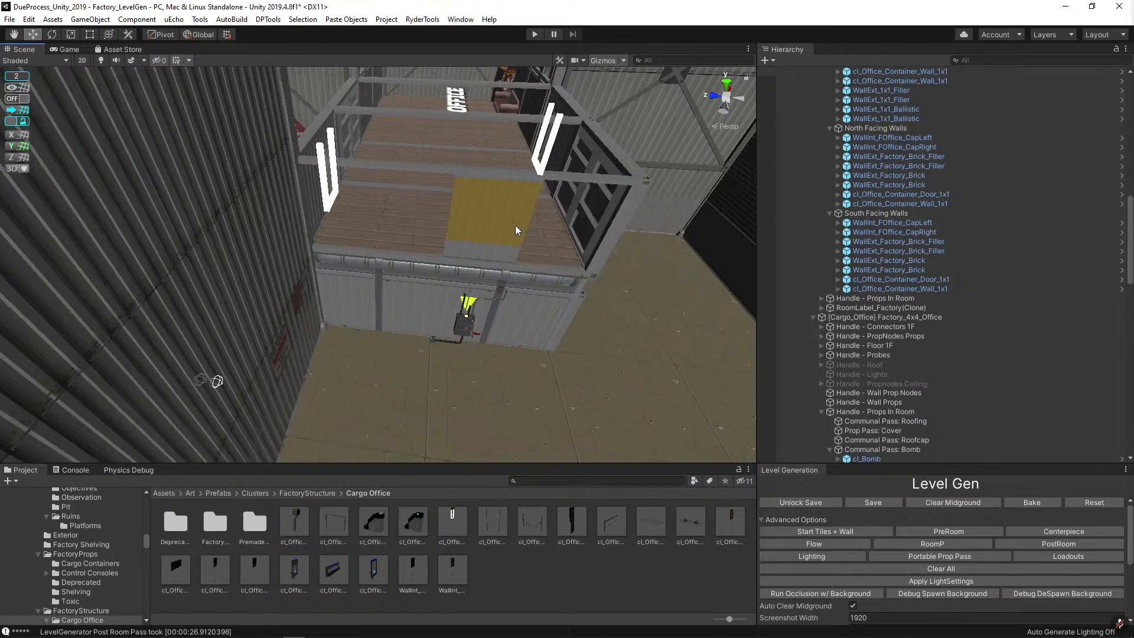
# Turn grid snapping on and shift the remaining wall panel half a panel width to the middle of the office's open side.
pyautogui.click(507, 224)
pyautogui.press('alt')
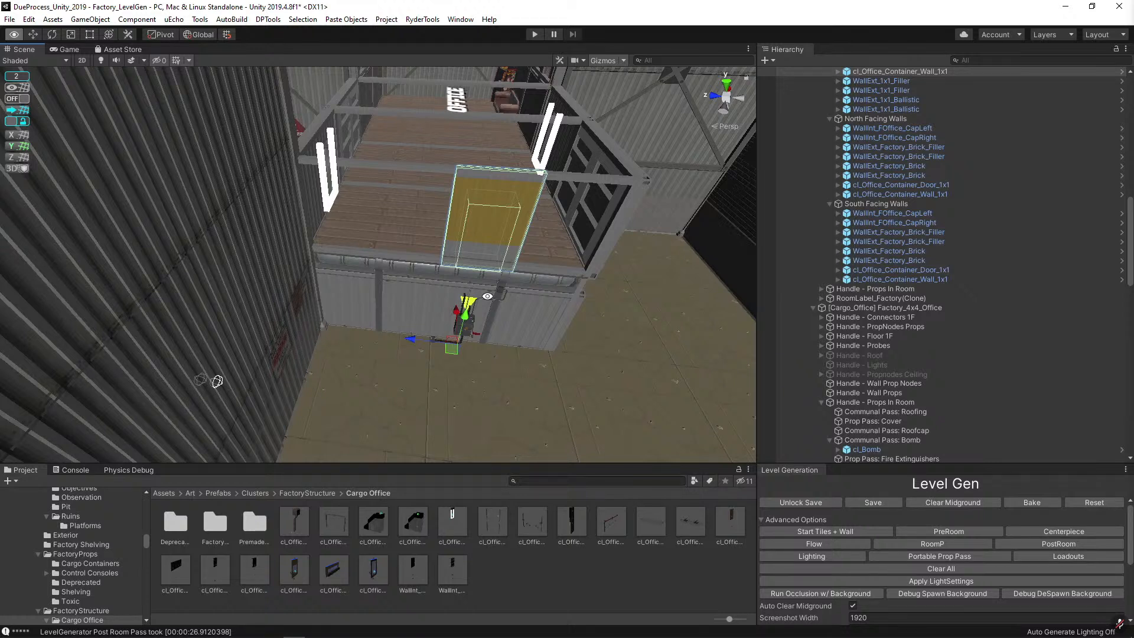
pyautogui.moveTo(412, 339); pyautogui.dragTo(396, 337)
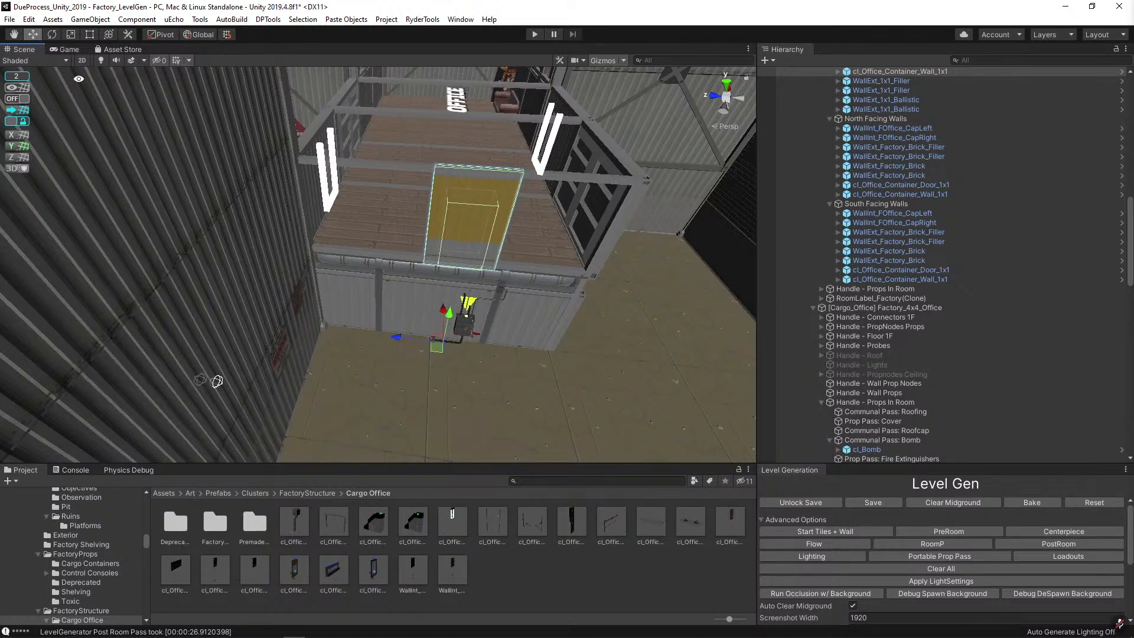
pyautogui.click(12, 99)
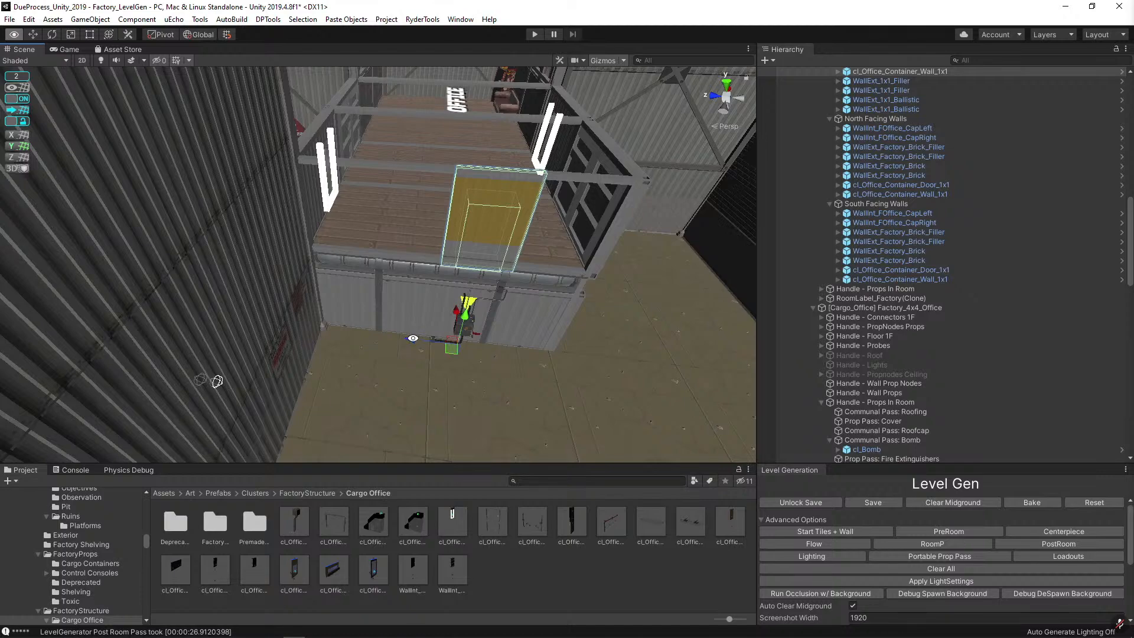
pyautogui.moveTo(408, 339); pyautogui.dragTo(394, 336)
# Replace the remaining panel on the office's open side with the cl_Office_Container_Window_4x1 prefab.
pyautogui.moveTo(576, 306); pyautogui.dragTo(313, 364, button='right')
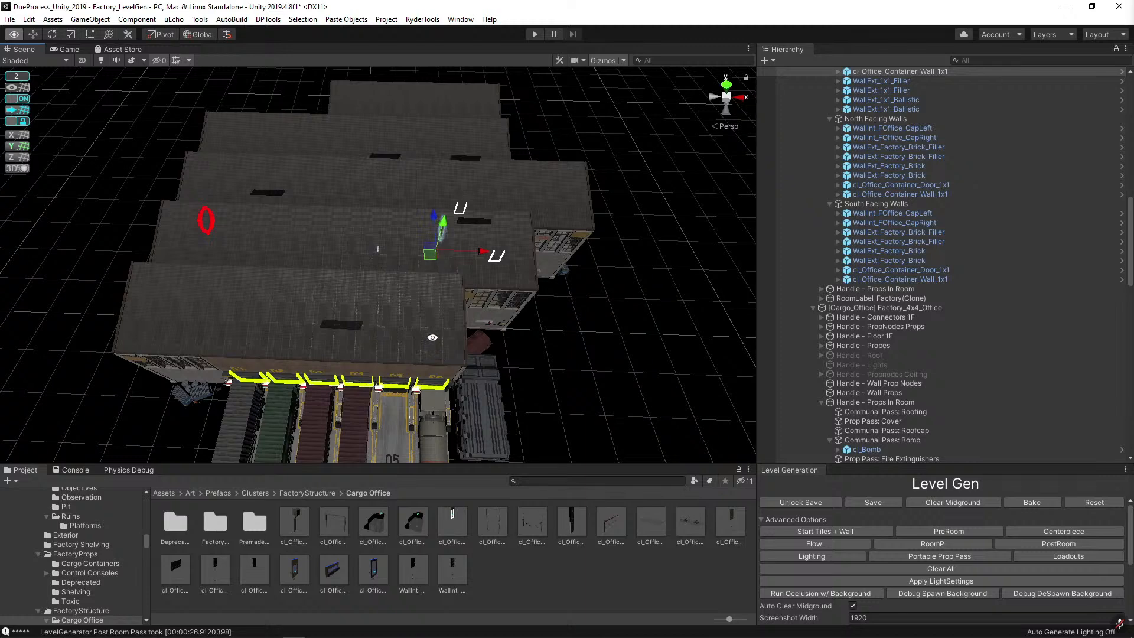
pyautogui.keyDown('alt'); pyautogui.moveTo(470, 304); pyautogui.dragTo(523, 173); pyautogui.keyUp('alt')
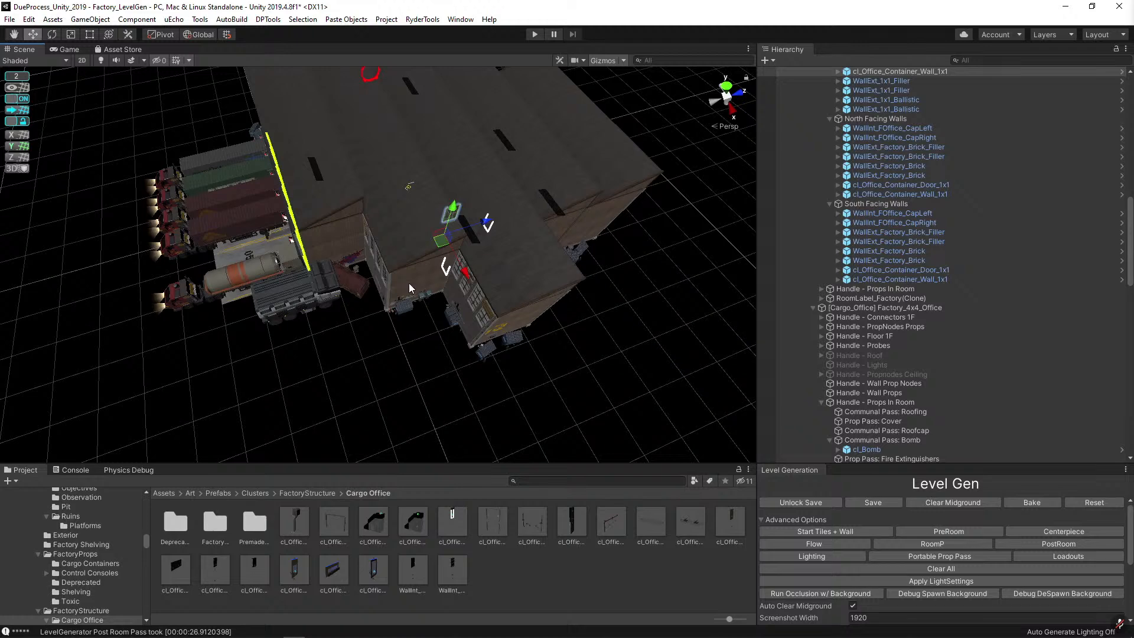
pyautogui.keyDown('alt'); pyautogui.moveTo(408, 282); pyautogui.dragTo(581, 170); pyautogui.keyUp('alt')
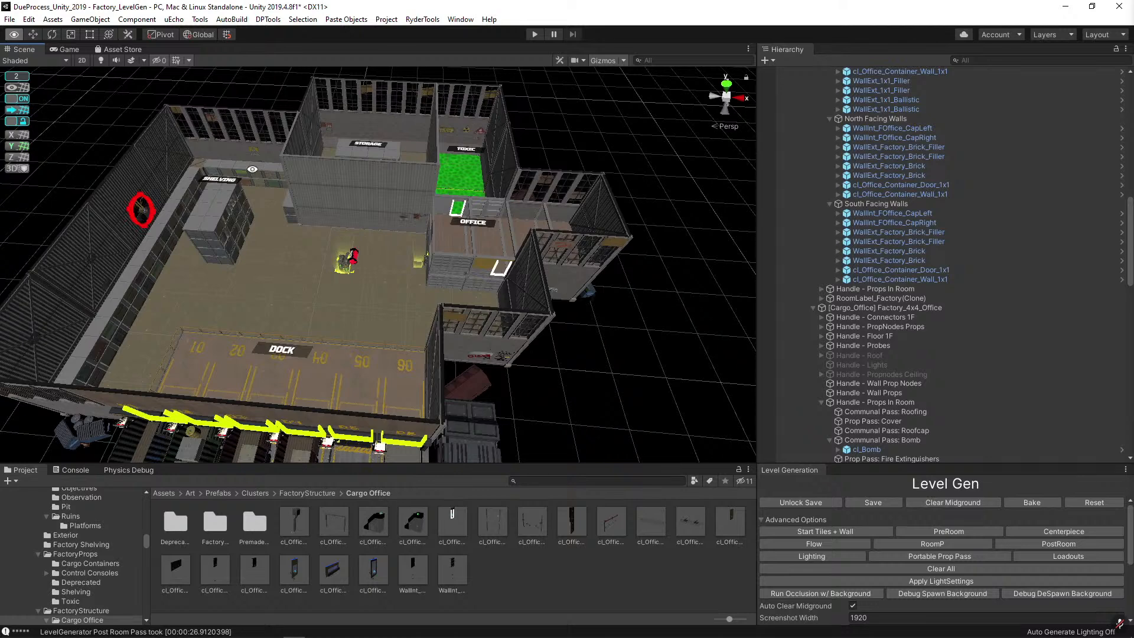
pyautogui.keyDown('alt'); pyautogui.scroll(5, 413, 198); pyautogui.keyUp('alt')
pyautogui.keyDown('alt'); pyautogui.moveTo(414, 198); pyautogui.dragTo(524, 207); pyautogui.keyUp('alt')
pyautogui.click(435, 284)
pyautogui.hotkey('ctrl', 'shift', 'r')
pyautogui.moveTo(334, 571); pyautogui.dragTo(231, 222)
pyautogui.click(311, 300)
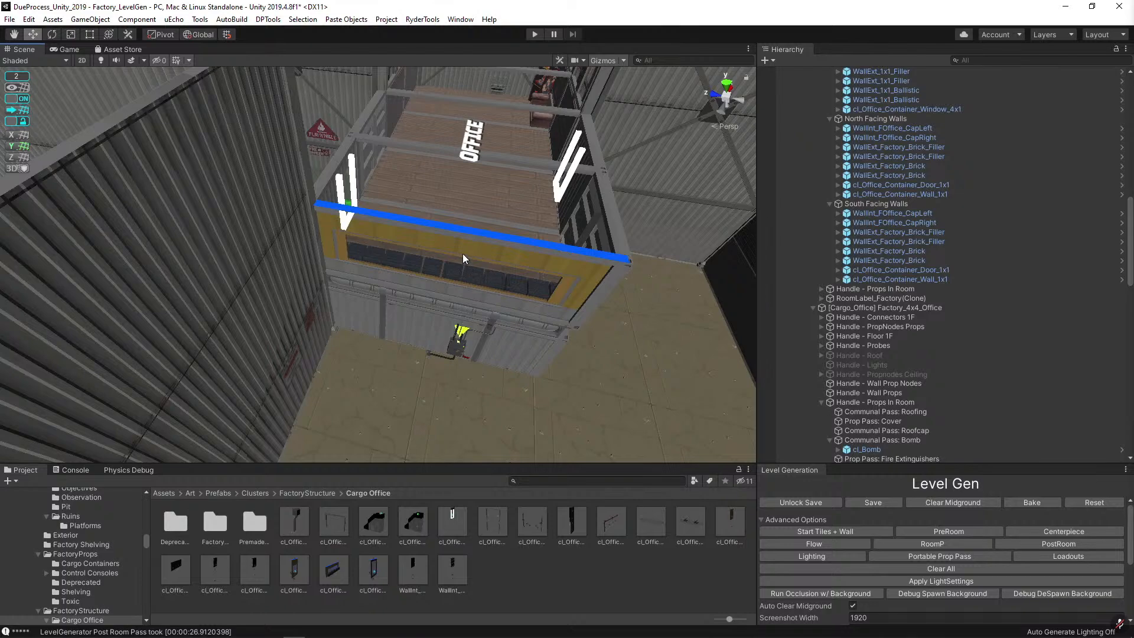
# Duplicate the cl_shelving_island_5x3 shelving island and move the copy toward the dock.
pyautogui.moveTo(463, 259); pyautogui.dragTo(347, 224, button='right')
pyautogui.click(385, 234)
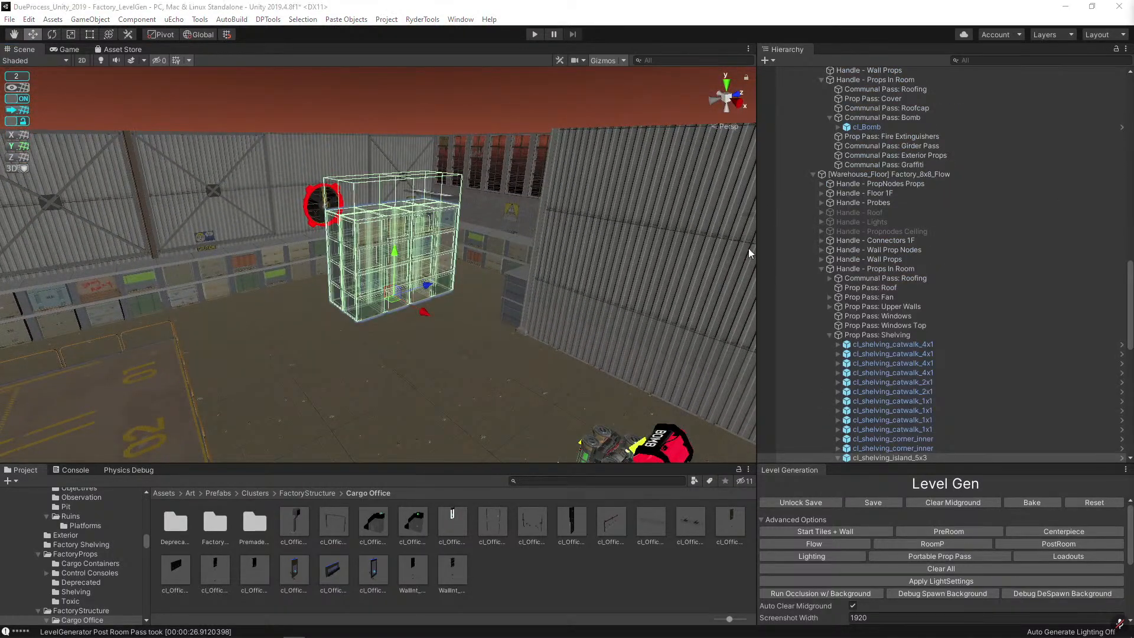
pyautogui.moveTo(501, 225); pyautogui.dragTo(416, 214, button='right')
pyautogui.click(415, 214)
pyautogui.moveTo(625, 194); pyautogui.dragTo(650, 288, button='right')
pyautogui.click(649, 288)
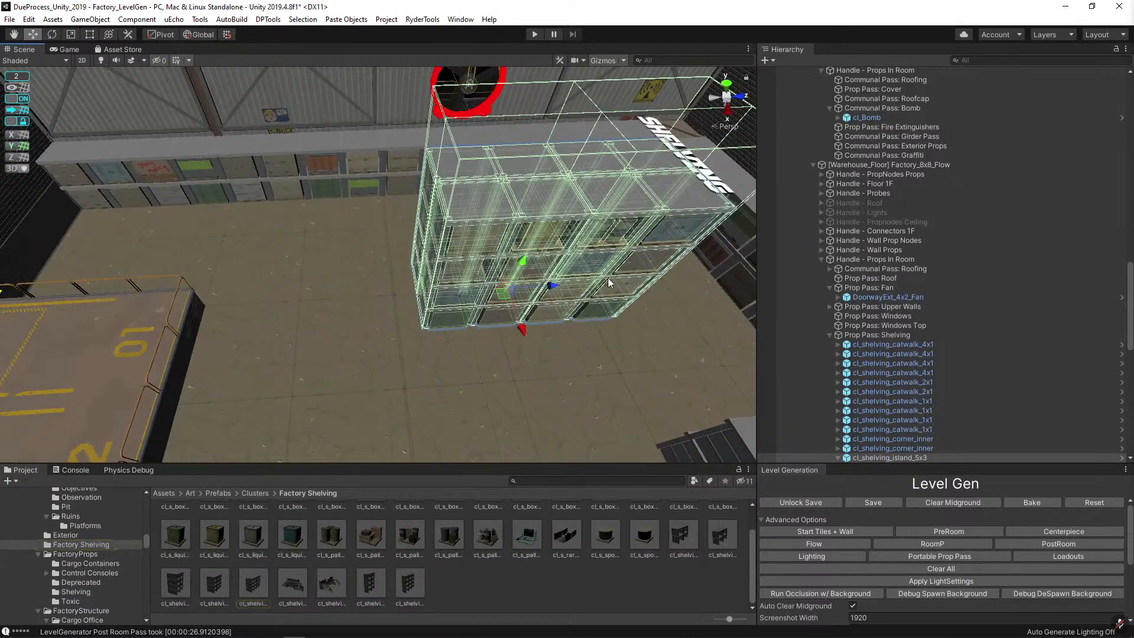
pyautogui.hotkey('ctrl', 'd')
pyautogui.moveTo(551, 286); pyautogui.dragTo(346, 297)
# Replace the copied island with the cl_shelving_island_3x3 prefab and move it against the end of the original shelving island.
pyautogui.hotkey('ctrl', 'shift', 'r')
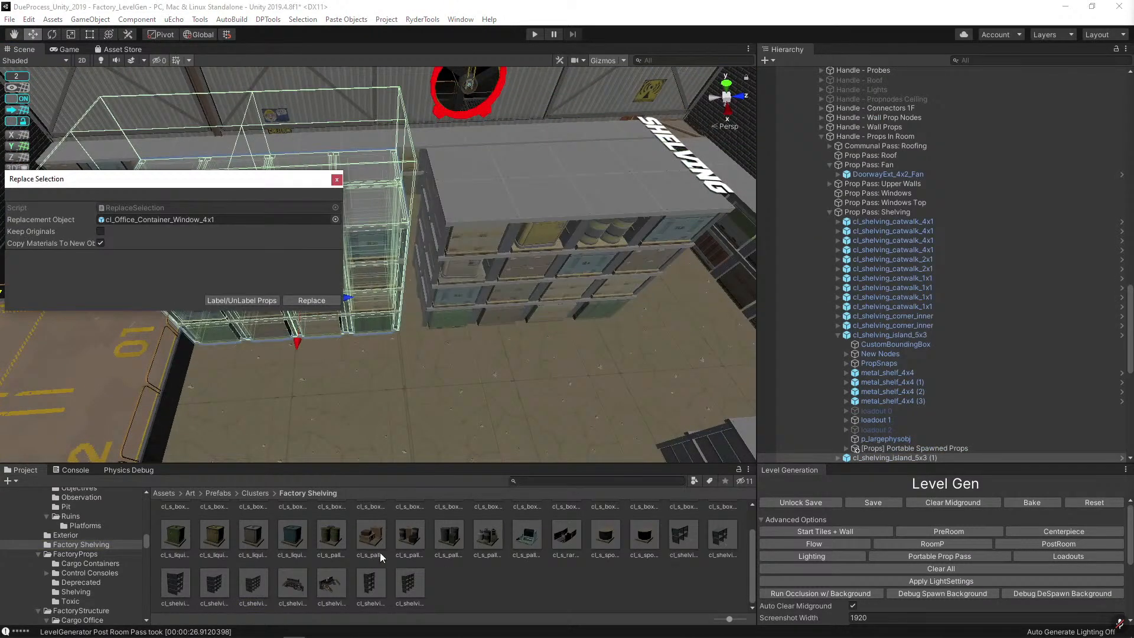
pyautogui.moveTo(188, 576); pyautogui.dragTo(137, 219)
pyautogui.click(321, 303)
pyautogui.click(299, 222)
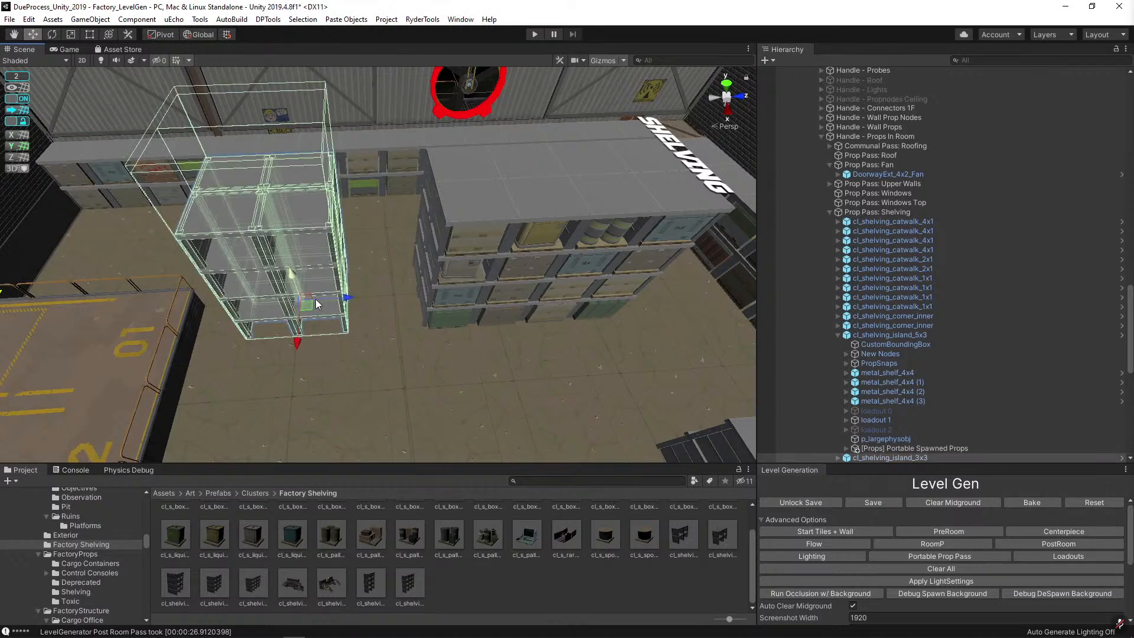
pyautogui.moveTo(361, 303); pyautogui.dragTo(453, 301)
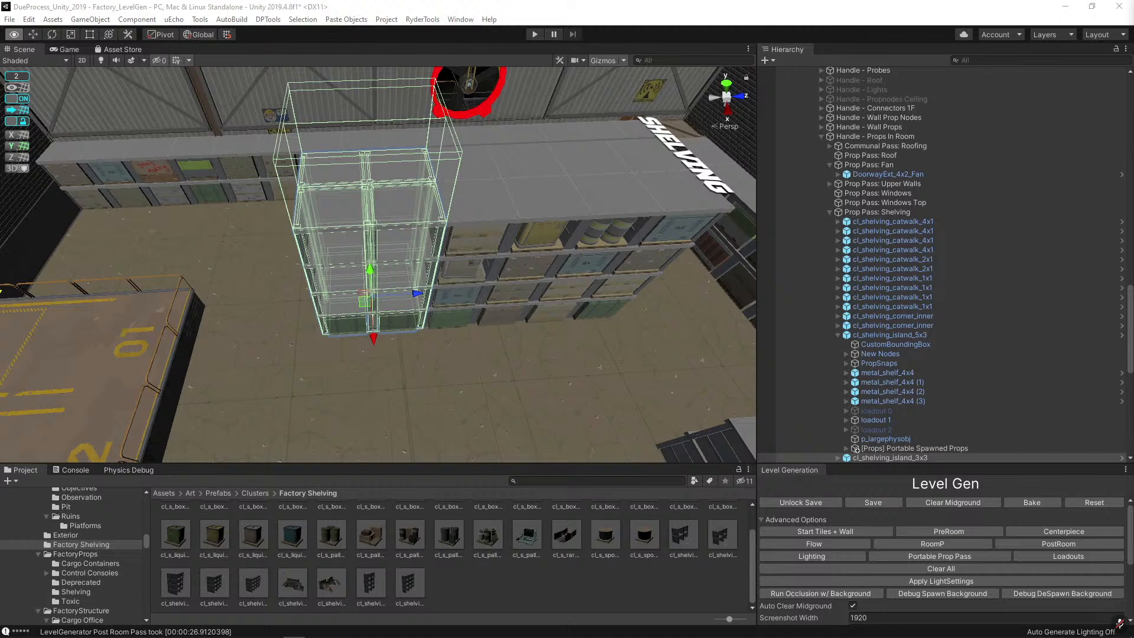
# Move the SHELVING room label, RoomLabel_Factory(Clone), to the middle of the lengthened shelving island.
pyautogui.moveTo(372, 195); pyautogui.dragTo(406, 131, button='right')
pyautogui.click(377, 119)
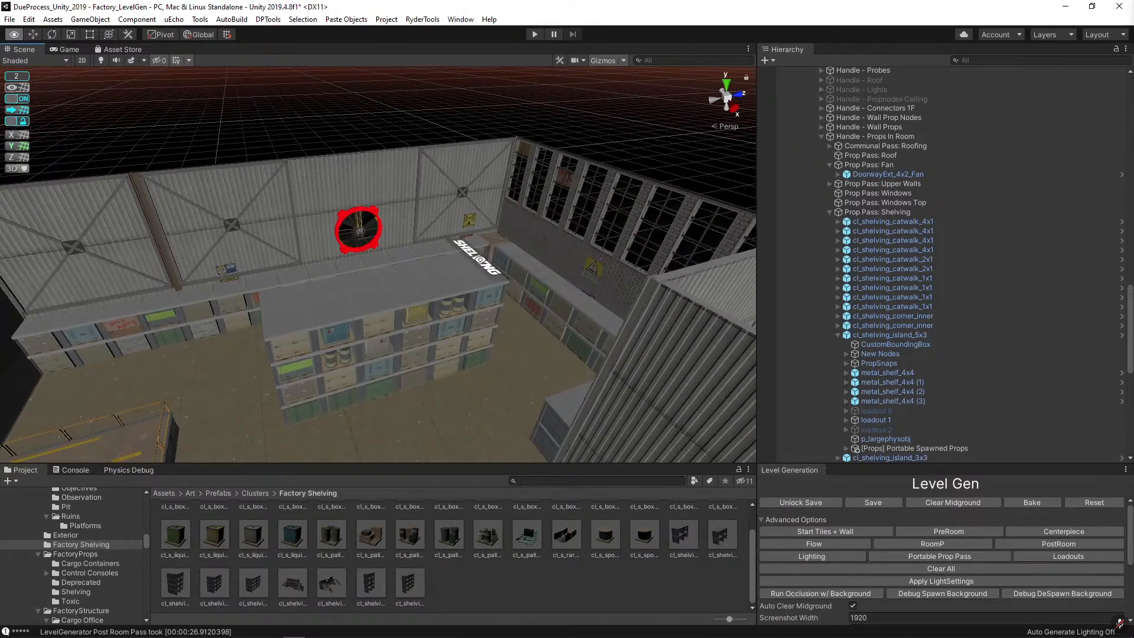
pyautogui.click(489, 265)
pyautogui.moveTo(489, 265); pyautogui.dragTo(479, 266, button='right')
pyautogui.click(910, 443)
pyautogui.click(909, 448)
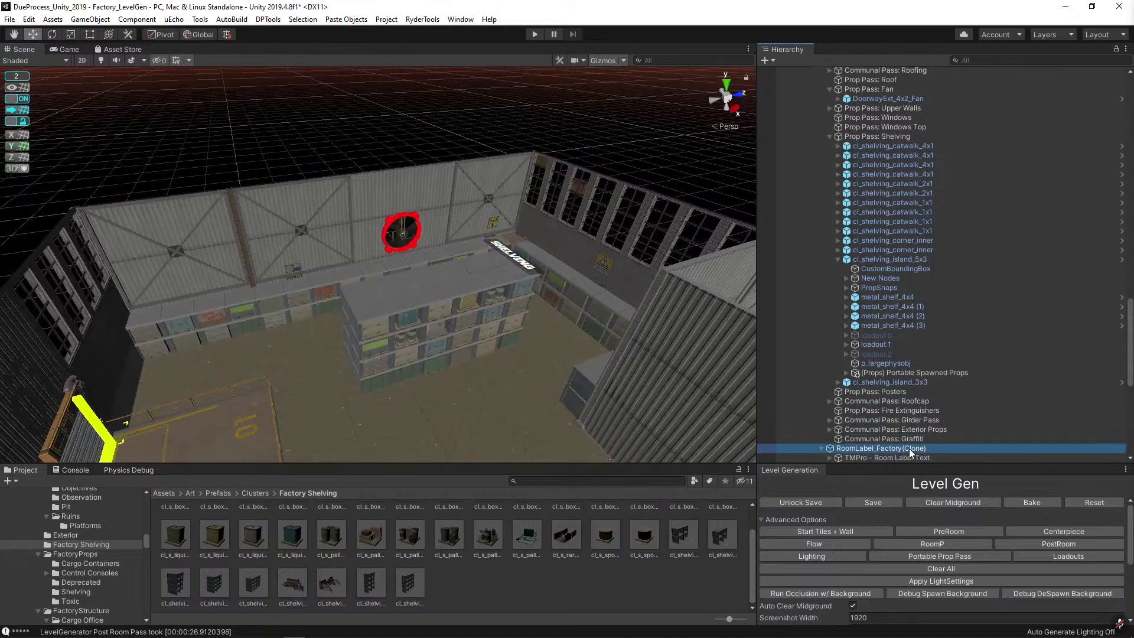
pyautogui.doubleClick(909, 449)
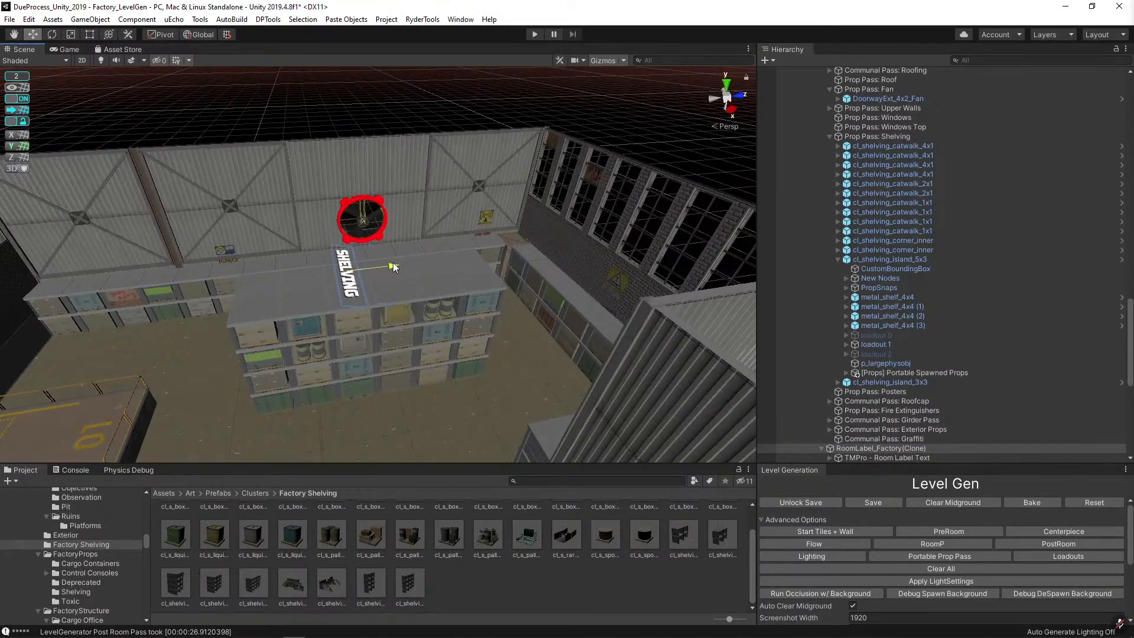
pyautogui.moveTo(393, 263); pyautogui.dragTo(408, 263)
# Rotate the cl_shelving_catwalk_2x1 at the far end of the shelving row and move it against the Maintenance Area wall.
pyautogui.click(325, 109)
pyautogui.moveTo(461, 161); pyautogui.dragTo(394, 171, button='right')
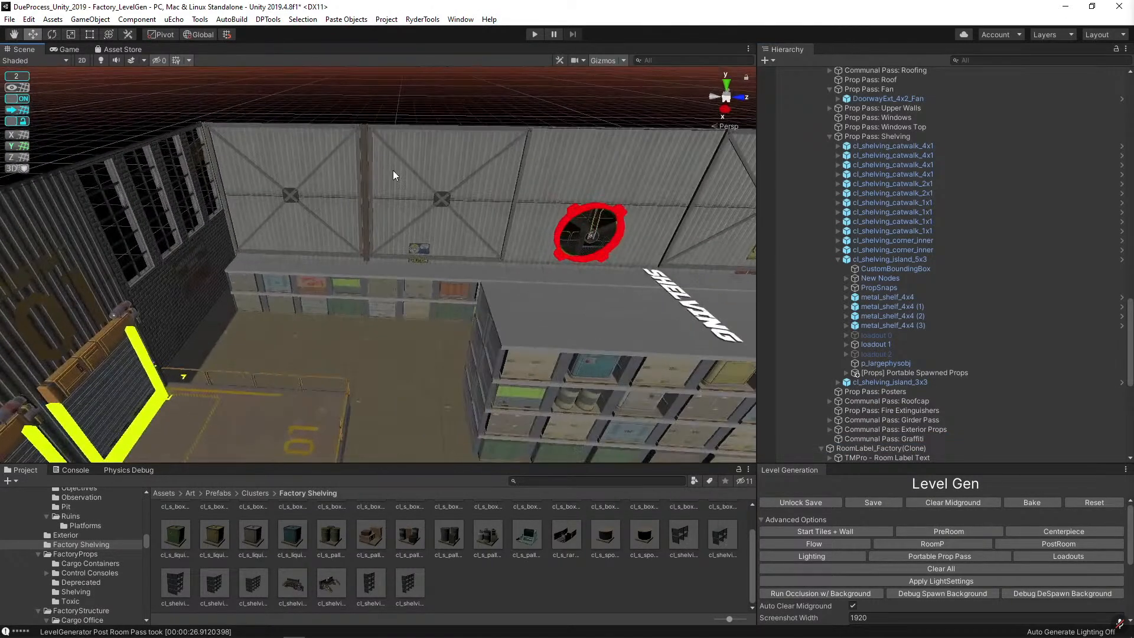
pyautogui.click(338, 210)
pyautogui.click(292, 277)
pyautogui.moveTo(476, 288); pyautogui.dragTo(534, 245, button='right')
pyautogui.press('w')
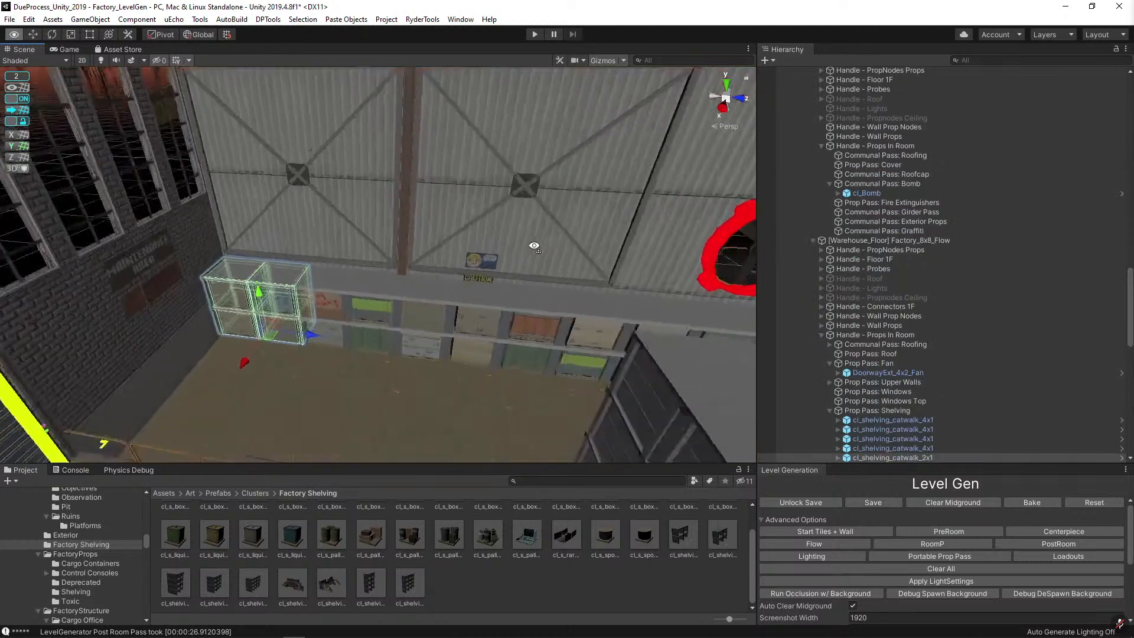
pyautogui.keyDown('alt'); pyautogui.moveTo(534, 246); pyautogui.dragTo(415, 243); pyautogui.keyUp('alt')
pyautogui.press('e')
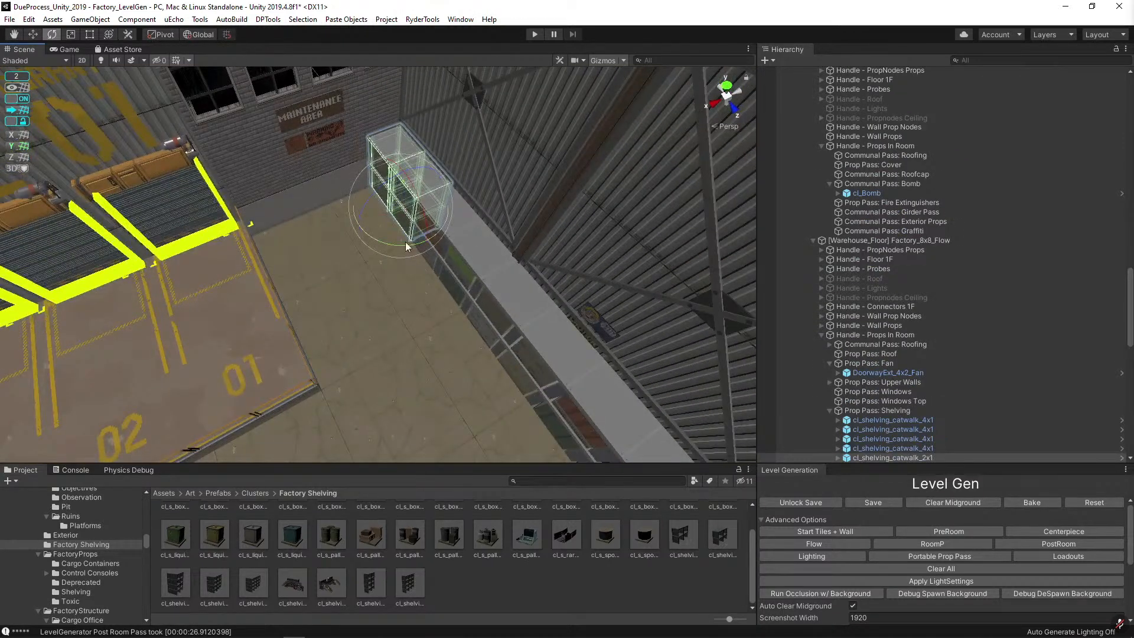
pyautogui.moveTo(387, 236); pyautogui.dragTo(532, 242)
pyautogui.press('w')
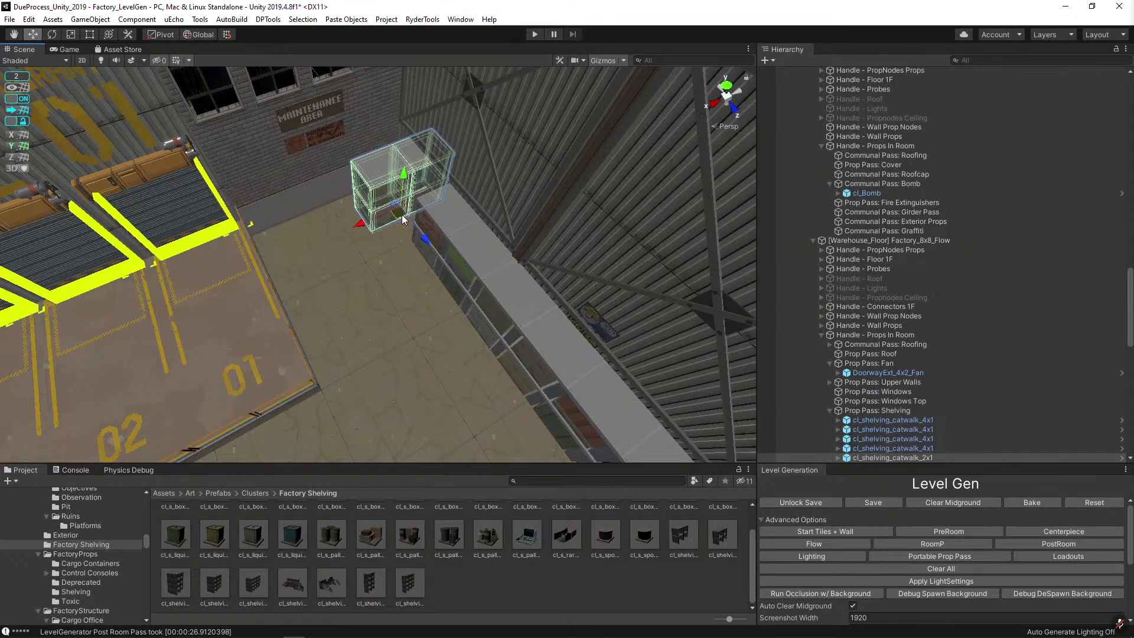
pyautogui.moveTo(401, 213); pyautogui.dragTo(334, 220)
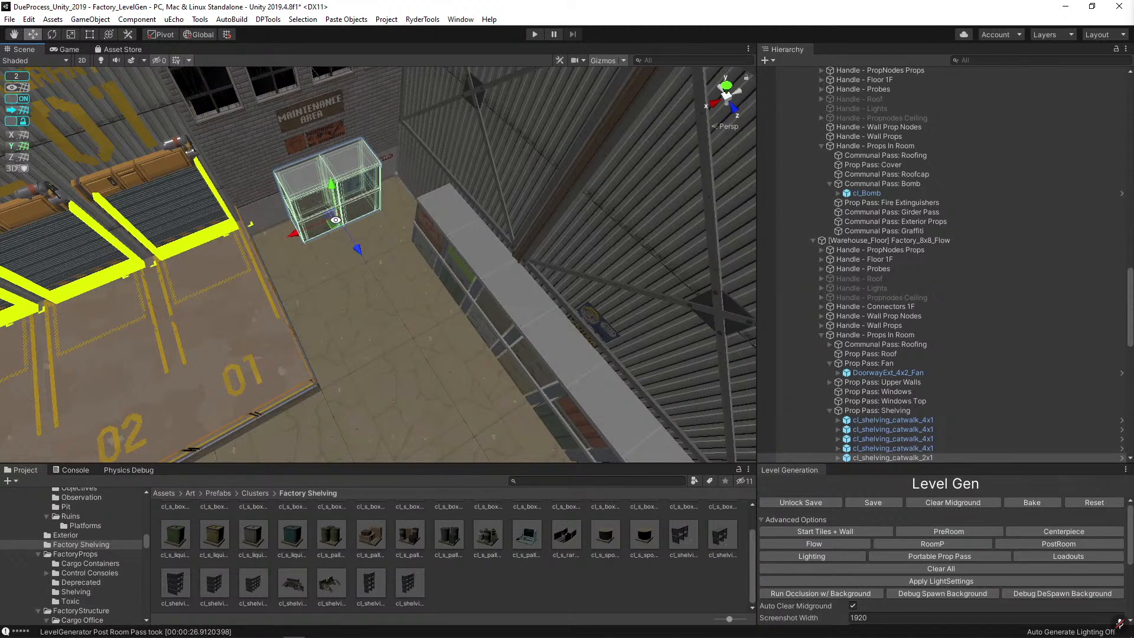
pyautogui.keyDown('alt'); pyautogui.moveTo(357, 191); pyautogui.dragTo(557, 218); pyautogui.keyUp('alt')
# Duplicate a cl_shelving_catwalk_1x1 shelf and move the copy to the open end of the long shelving row.
pyautogui.click(555, 290)
pyautogui.keyDown('alt'); pyautogui.moveTo(469, 167); pyautogui.dragTo(543, 177); pyautogui.keyUp('alt')
pyautogui.scroll(2, 608, 216)
pyautogui.hotkey('ctrl', 'd')
pyautogui.moveTo(706, 271); pyautogui.dragTo(363, 273)
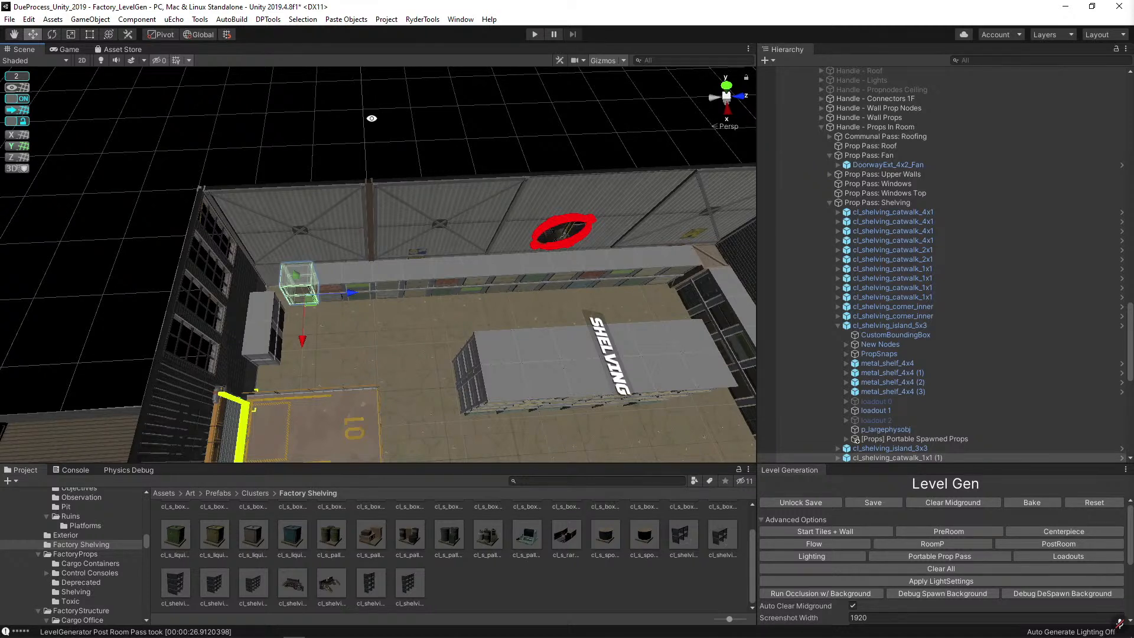
# Duplicate the cl_shelving_corner_inner piece and move the copy into the empty corner beside the Maintenance Area wall.
pyautogui.click(463, 132)
pyautogui.press('d')
pyautogui.moveTo(462, 132); pyautogui.dragTo(467, 139, button='right')
pyautogui.press('w')
pyautogui.click(581, 263)
pyautogui.press('s')
pyautogui.moveTo(632, 219); pyautogui.dragTo(642, 252, button='right')
pyautogui.press('a')
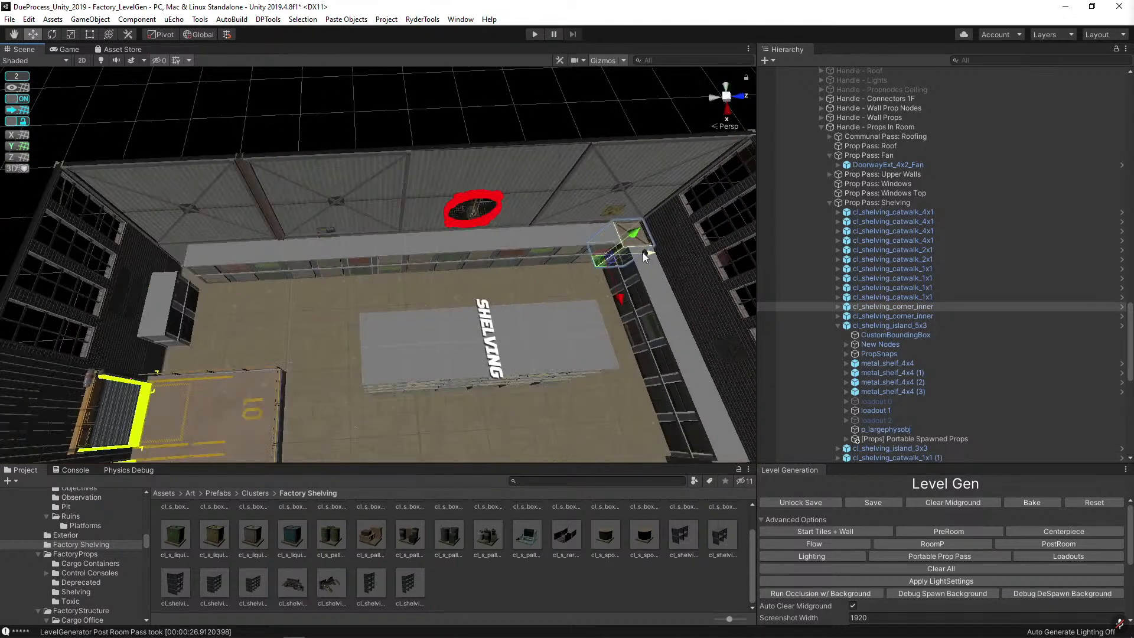
pyautogui.hotkey('ctrl', 'd')
pyautogui.moveTo(644, 253); pyautogui.dragTo(243, 252)
# Duplicate the new corner piece and move the copy to the dock end of the Maintenance Area shelf.
pyautogui.press('w')
pyautogui.moveTo(519, 177); pyautogui.dragTo(210, 154, button='right')
pyautogui.hotkey('ctrl', 'd')
pyautogui.moveTo(394, 275); pyautogui.dragTo(258, 281)
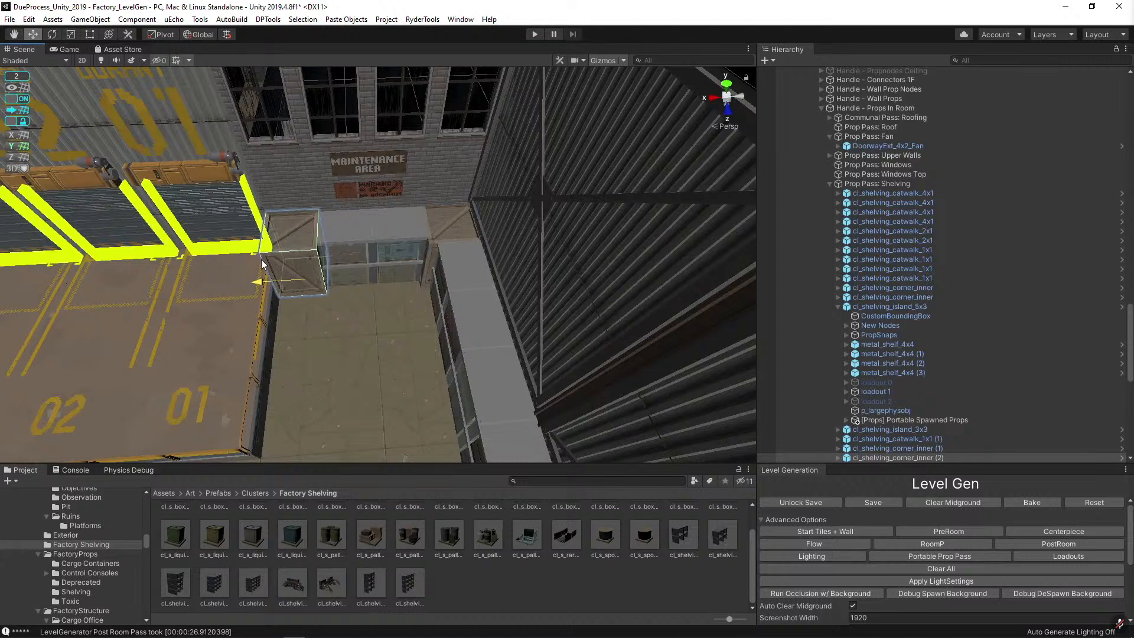
# Search the project for "crate" and replace the corner piece at the dock end with the cl_Factory_Dock_CrateWall C_1x1 prefab.
pyautogui.click(536, 478)
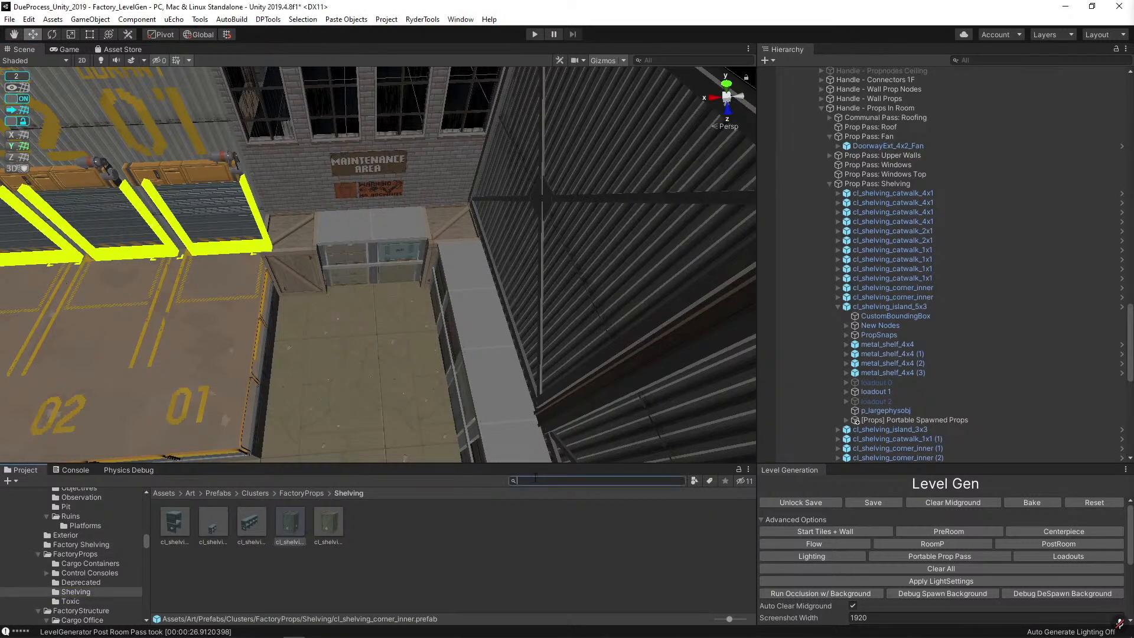
pyautogui.write('crate')
pyautogui.click(303, 251)
pyautogui.hotkey('ctrl', 'shift', 'r')
pyautogui.moveTo(326, 527); pyautogui.dragTo(177, 218)
pyautogui.moveTo(468, 287); pyautogui.dragTo(381, 290, button='right')
pyautogui.click(305, 303)
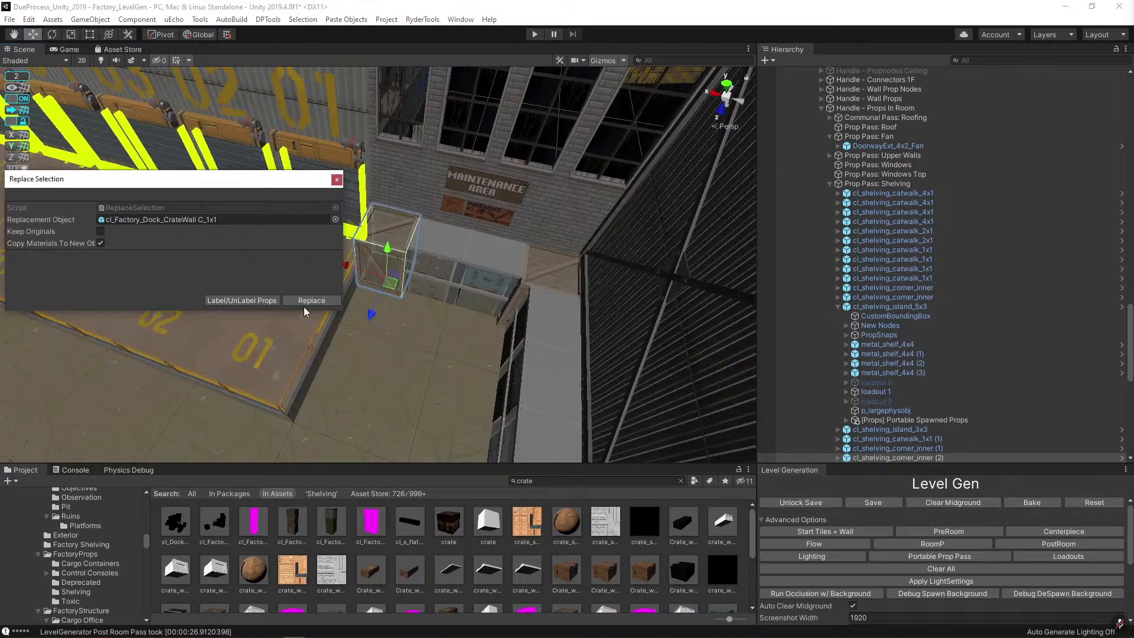
pyautogui.click(381, 235)
pyautogui.moveTo(381, 235); pyautogui.dragTo(399, 292, button='right')
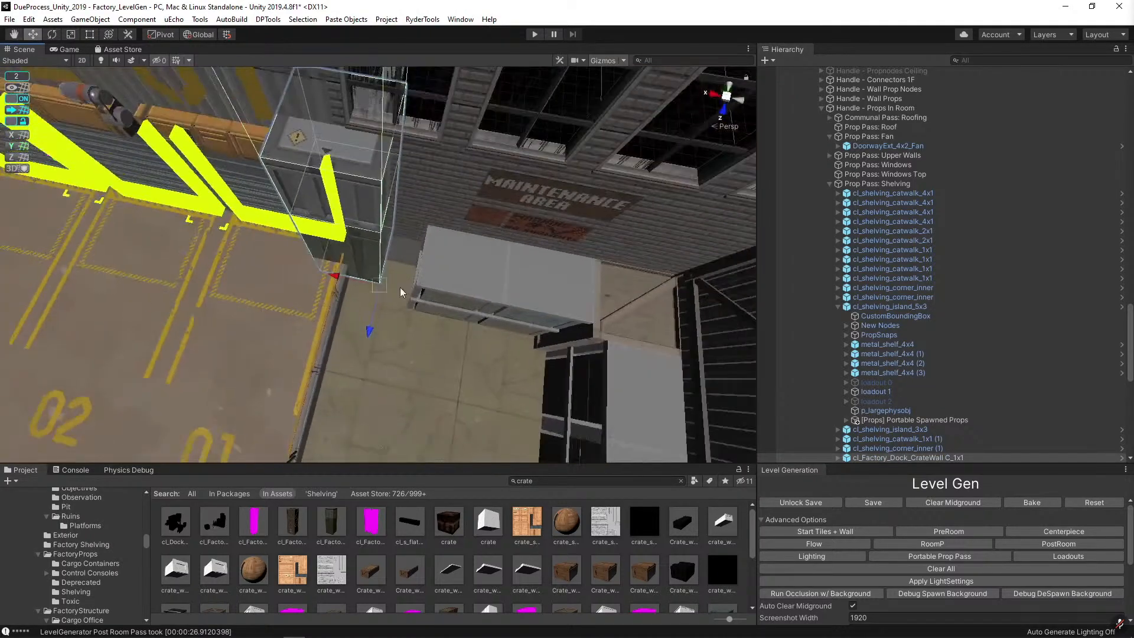
pyautogui.moveTo(385, 294); pyautogui.dragTo(405, 324)
pyautogui.moveTo(405, 324); pyautogui.dragTo(603, 216, button='right')
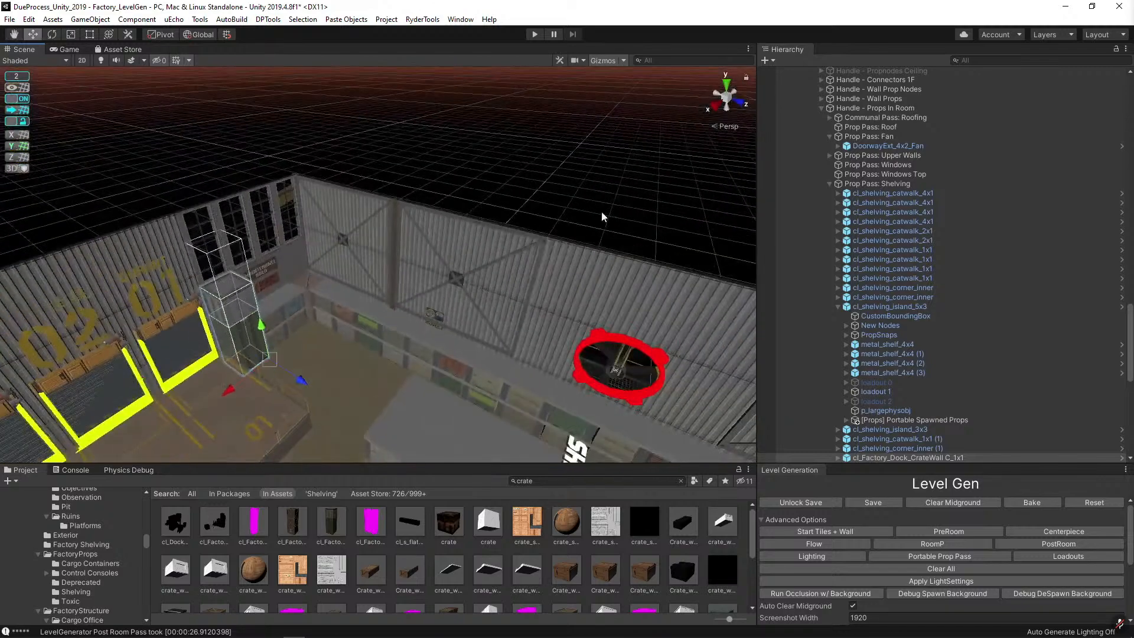
# Delete the cl_shelving_catwalk_2x1, the cl_shelving_catwalk_1x1 and the corner piece along the outside of the storage wall.
pyautogui.click(332, 171)
pyautogui.moveTo(331, 171); pyautogui.dragTo(309, 246, button='right')
pyautogui.click(309, 247)
pyautogui.click(370, 293)
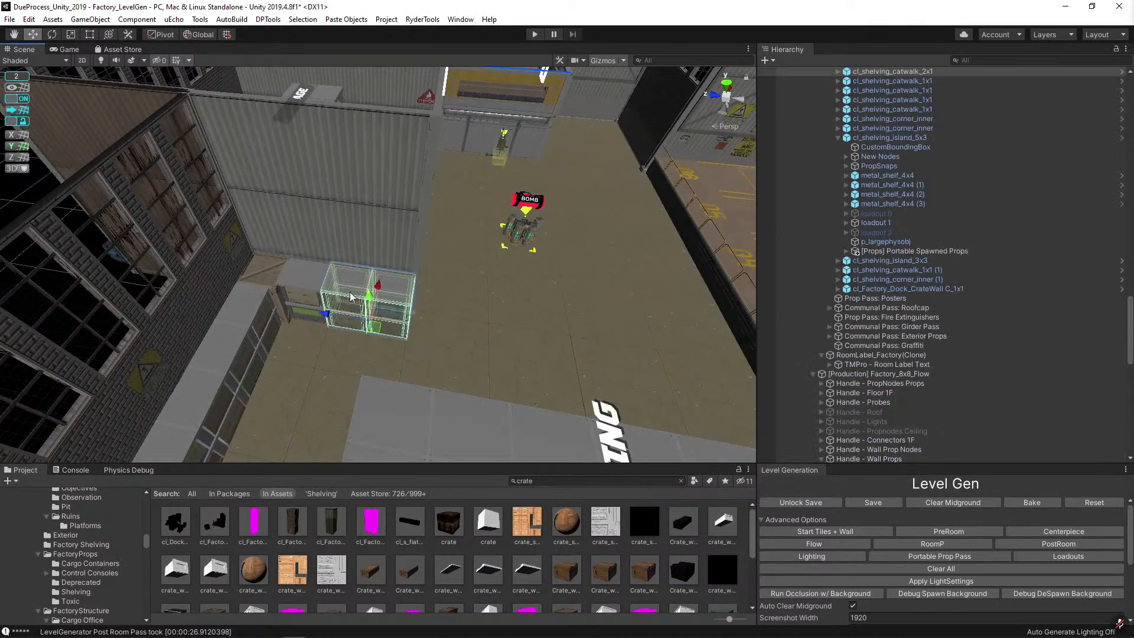
pyautogui.press('Delete')
pyautogui.click(305, 283)
pyautogui.press('Delete')
pyautogui.click(279, 277)
pyautogui.press('Delete')
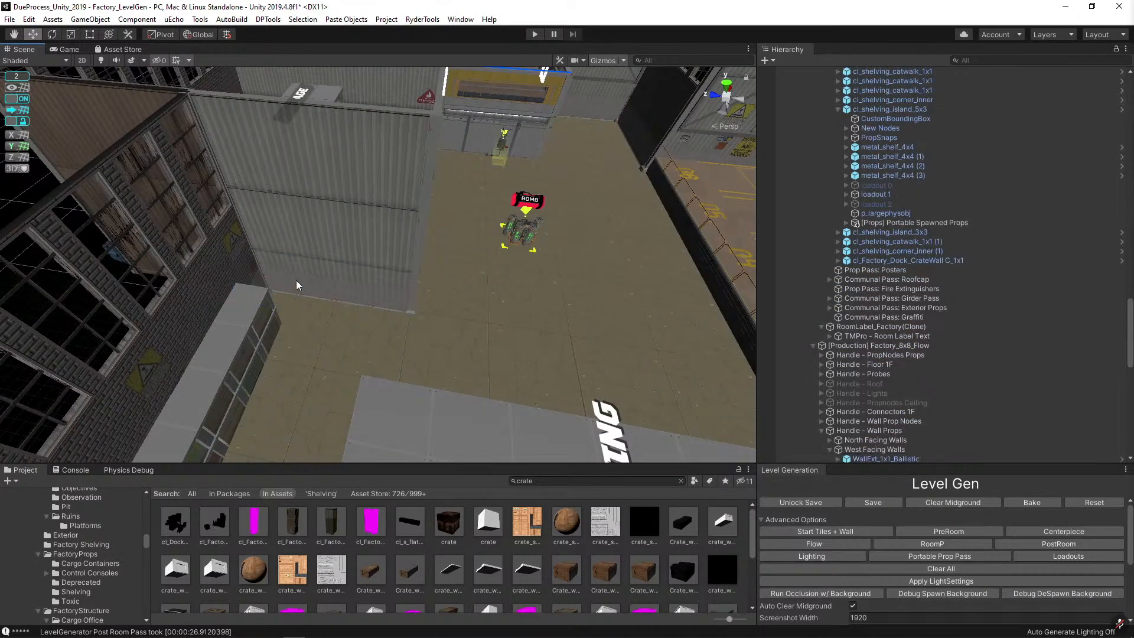
# Replace the bare storage wall section with the DoorwayInt_3x2 prefab to open a doorway to the shelving area.
pyautogui.press('alt')
pyautogui.click(311, 280)
pyautogui.click(343, 278)
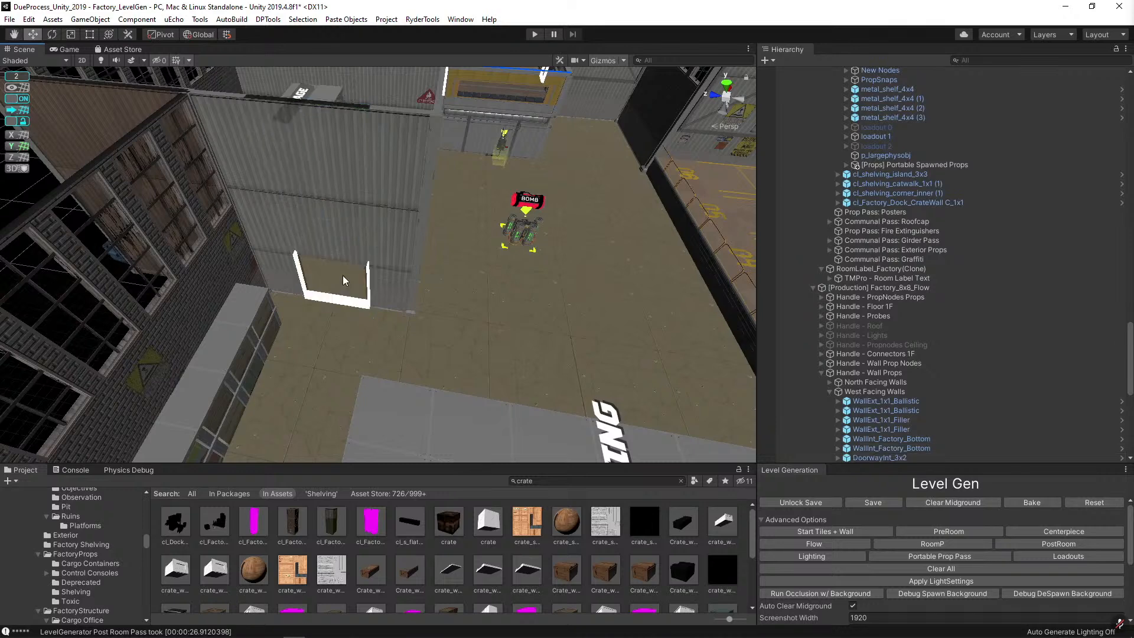
pyautogui.scroll(-3, 339, 233)
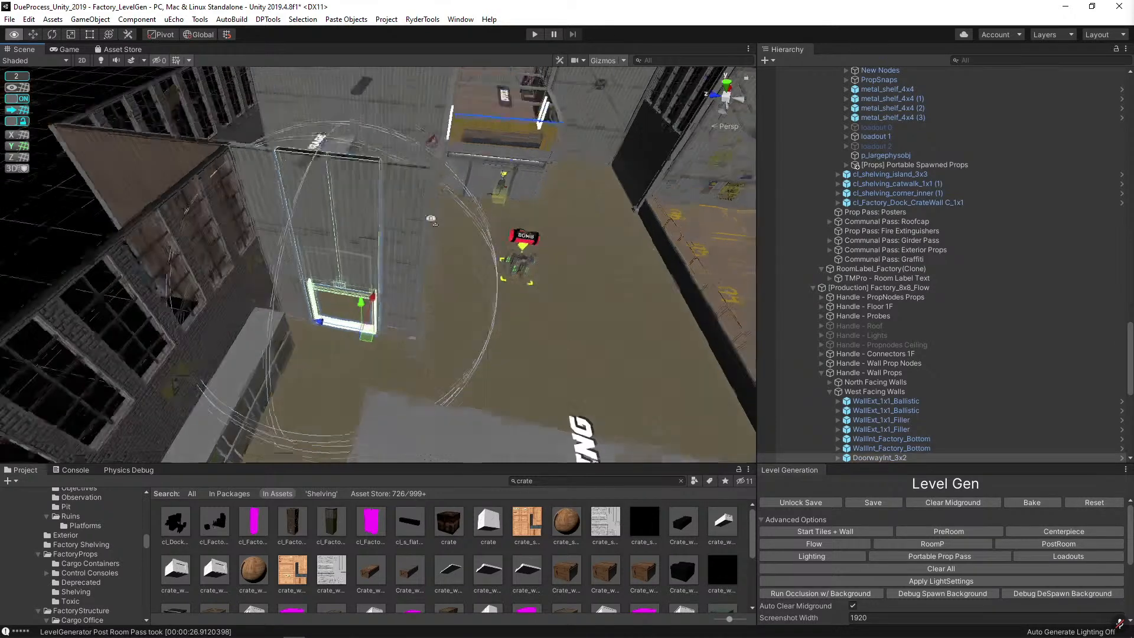
pyautogui.keyDown('alt'); pyautogui.moveTo(338, 232); pyautogui.dragTo(406, 157); pyautogui.keyUp('alt')
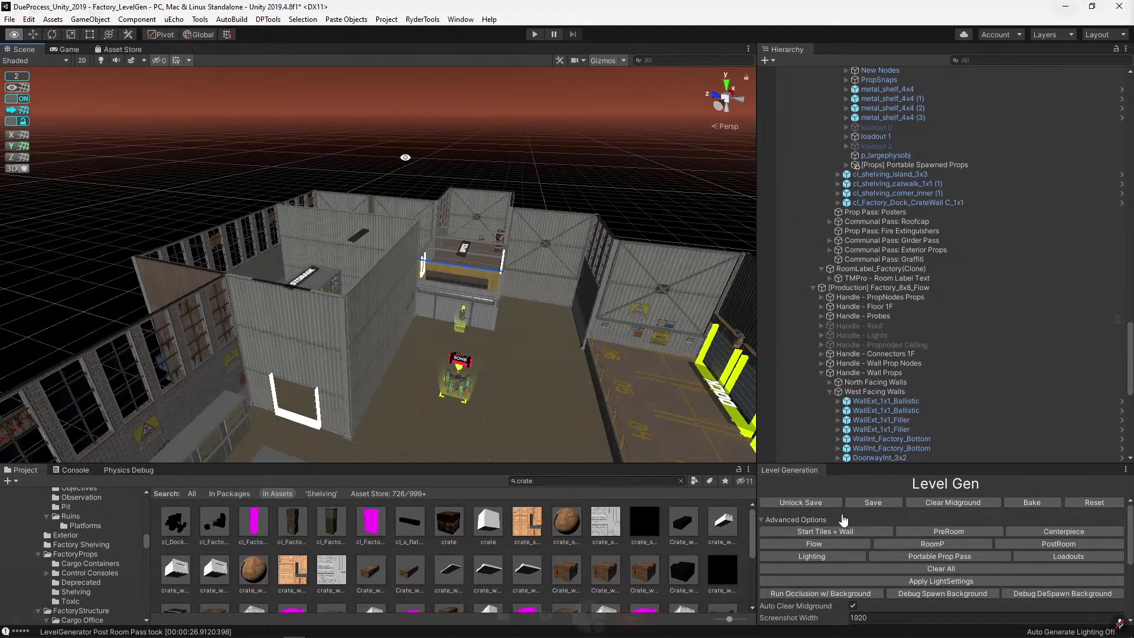
# Duplicate the cl_Factory_Dock_CrateWall C_1x1 and move the copy to the shelving row's end near the storage doorway.
pyautogui.moveTo(405, 165); pyautogui.dragTo(340, 280, button='right')
pyautogui.press('w')
pyautogui.moveTo(493, 284); pyautogui.dragTo(218, 355, button='right')
pyautogui.press('s')
pyautogui.hotkey('ctrl', 'd')
pyautogui.moveTo(221, 370); pyautogui.dragTo(660, 312)
# Replace the copied crate wall with the cl_Factory_Dock_CrateWall B_1x1 prefab.
pyautogui.hotkey('ctrl', 'shift', 'r')
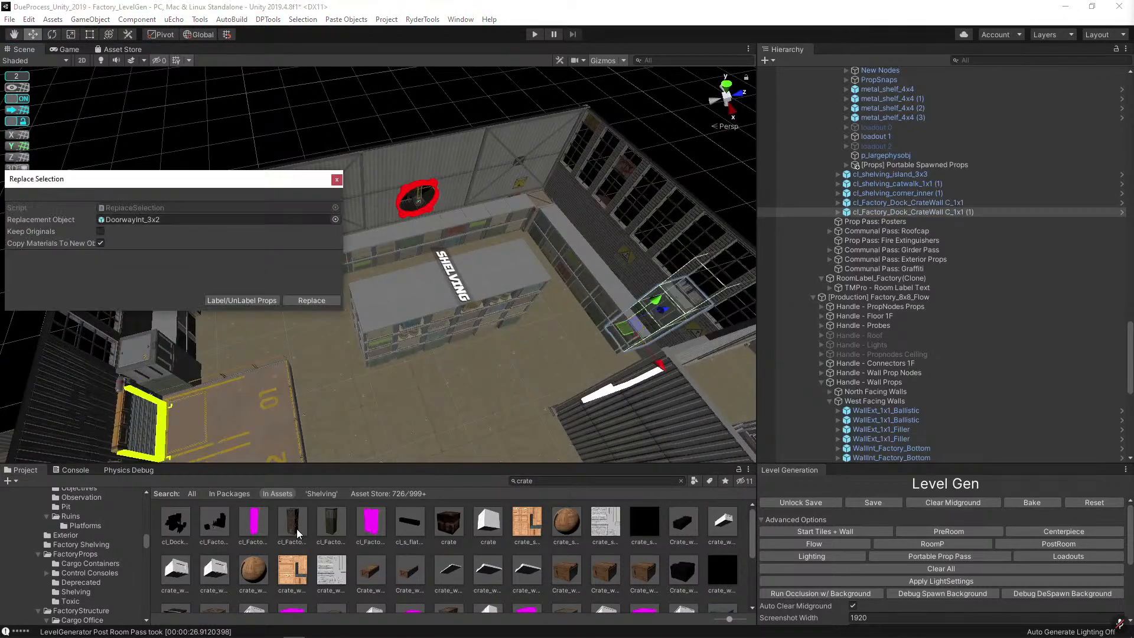
pyautogui.moveTo(298, 533); pyautogui.dragTo(212, 223)
pyautogui.click(301, 300)
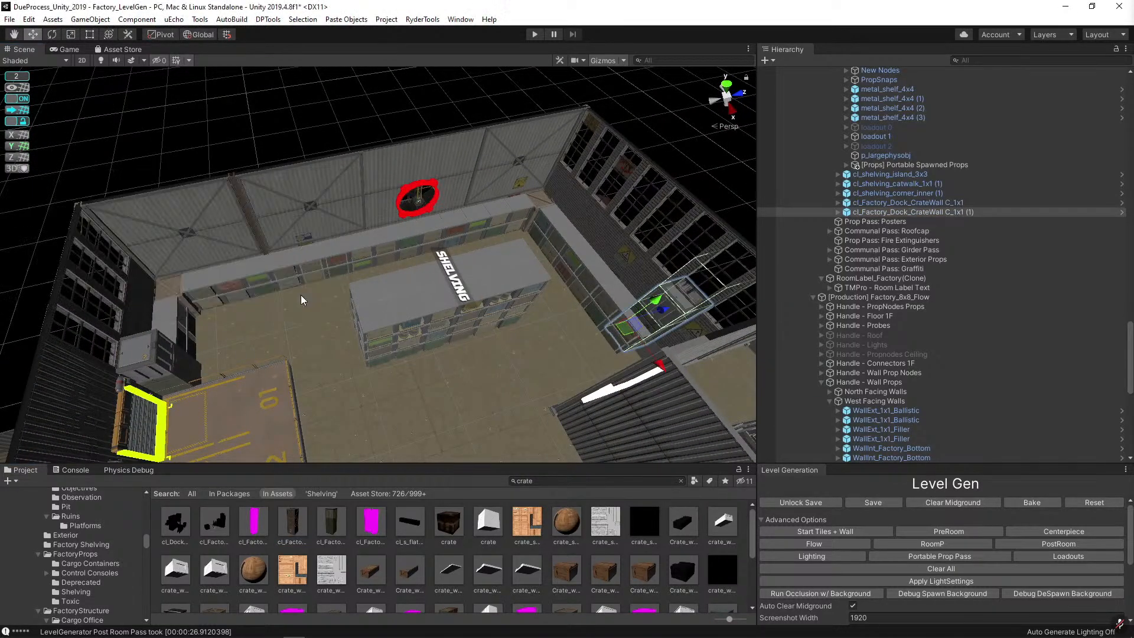
pyautogui.moveTo(302, 300); pyautogui.dragTo(381, 366, button='right')
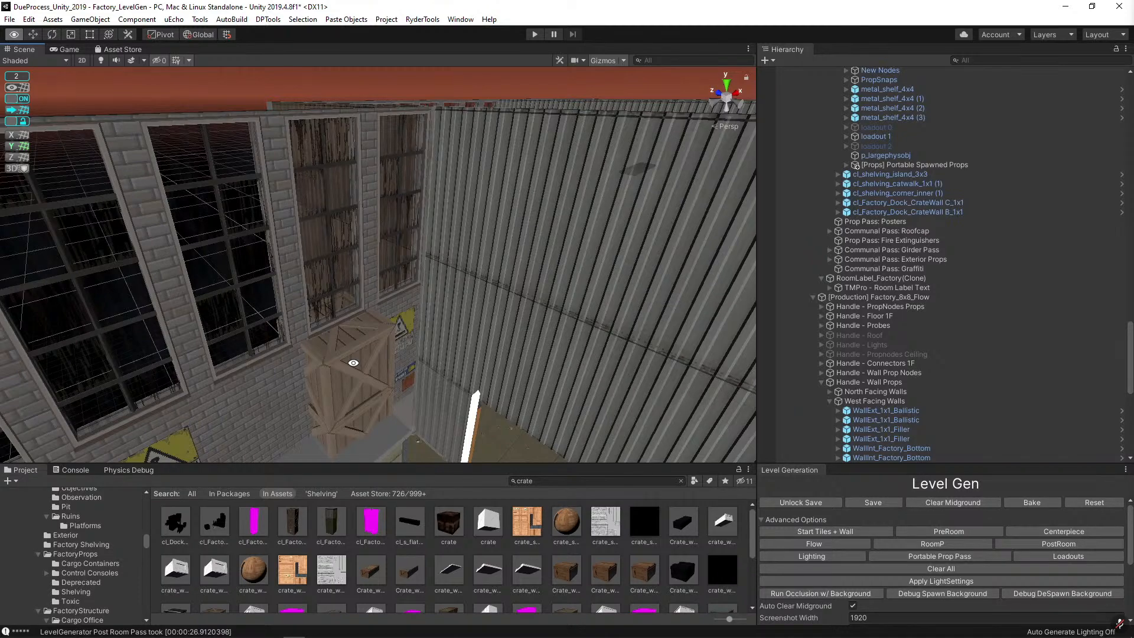
# Shift the cl_Factory_Dock_CrateWall B_1x1 toward the storage wall at the end of the shelving row.
pyautogui.click(353, 363)
pyautogui.press('f')
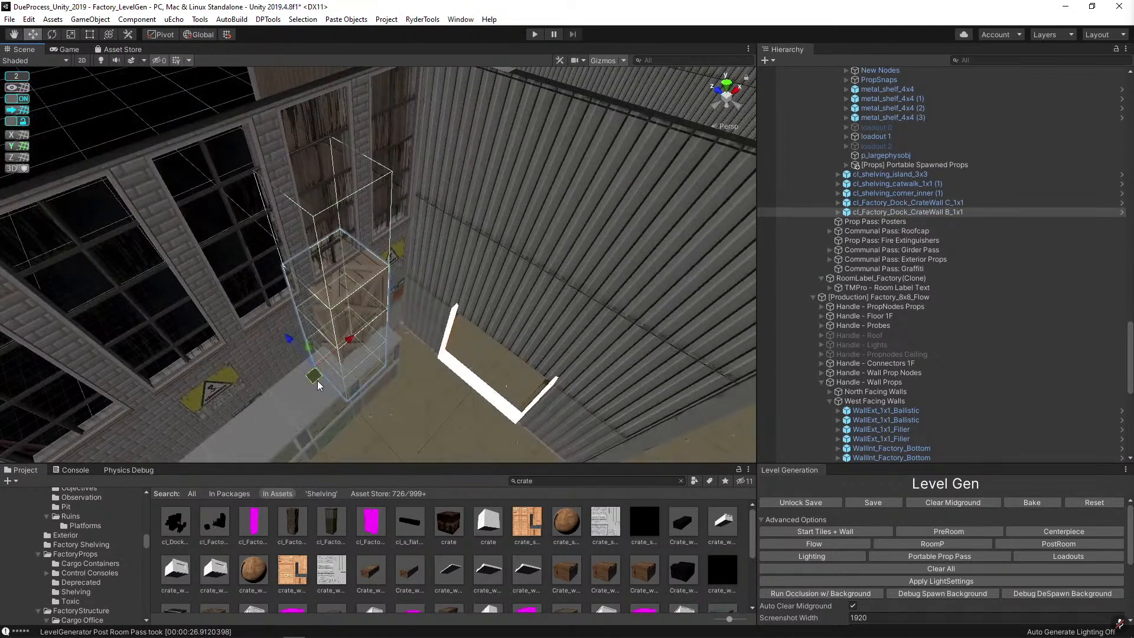
pyautogui.moveTo(317, 380); pyautogui.dragTo(369, 364)
pyautogui.moveTo(345, 329); pyautogui.dragTo(407, 333, button='right')
# Duplicate the crate wall, move the copy past the storage doorway and replace it with the cl_Factory_Dock_CrateWall A_1x1 prefab.
pyautogui.hotkey('ctrl', 'd')
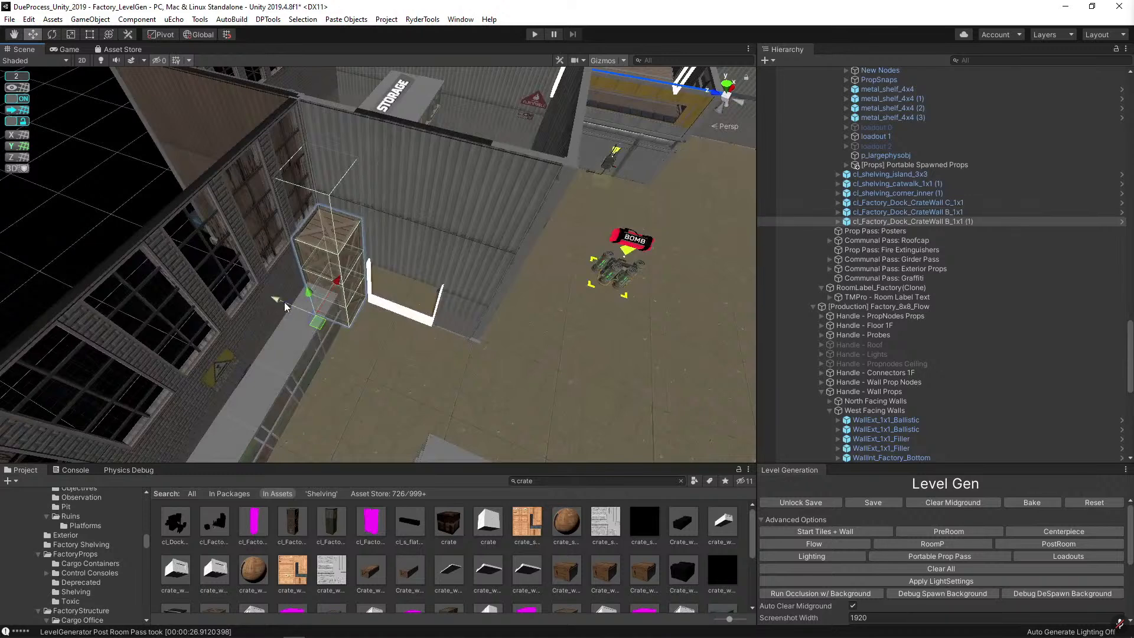
pyautogui.moveTo(285, 302); pyautogui.dragTo(514, 269)
pyautogui.click(363, 356)
pyautogui.hotkey('ctrl', 'shift', 'r')
pyautogui.moveTo(255, 521); pyautogui.dragTo(244, 221)
pyautogui.click(310, 302)
pyautogui.click(343, 348)
pyautogui.moveTo(351, 354); pyautogui.dragTo(361, 387, button='right')
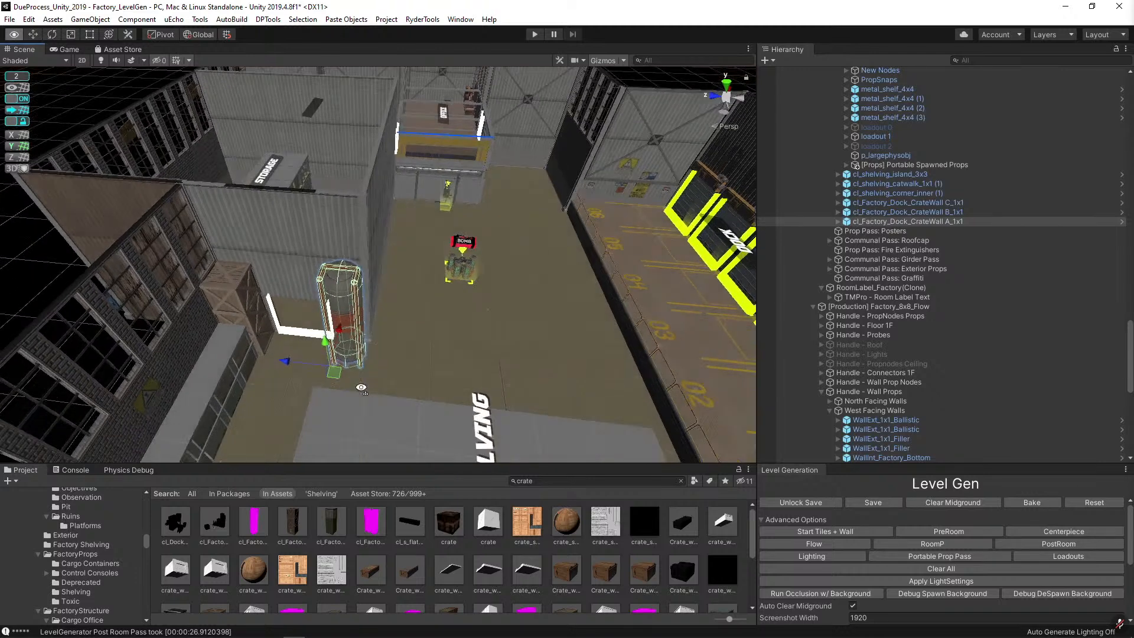
# Rotate the cl_Factory_Dock_CrateWall A_1x1 so that it stands in front of the storage doorway.
pyautogui.press('e')
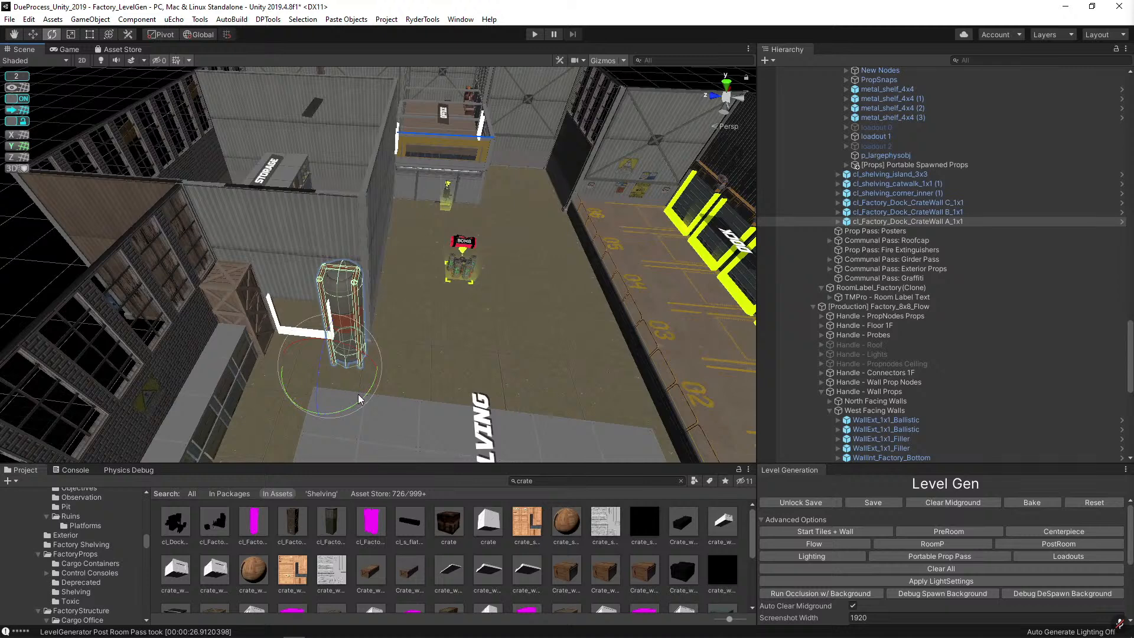
pyautogui.moveTo(353, 393); pyautogui.dragTo(750, 389)
pyautogui.press('w')
pyautogui.moveTo(422, 355); pyautogui.dragTo(421, 355, button='right')
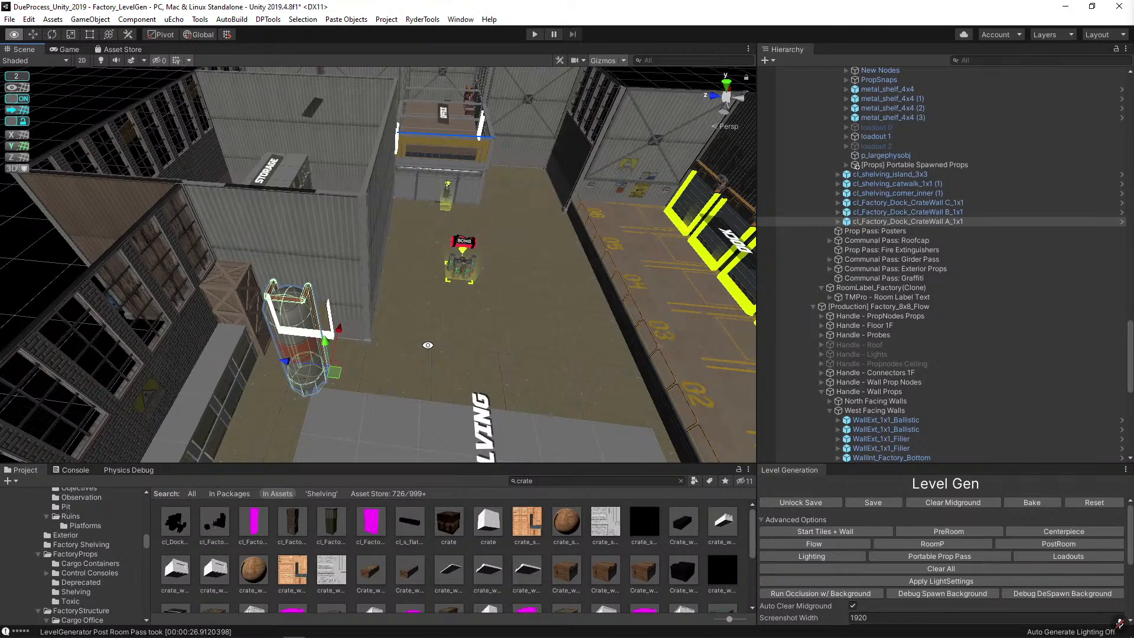
pyautogui.press('w')
pyautogui.moveTo(335, 372)
pyautogui.mouseDown()
pyautogui.moveTo(379, 359)
pyautogui.moveTo(343, 356)
pyautogui.mouseUp()
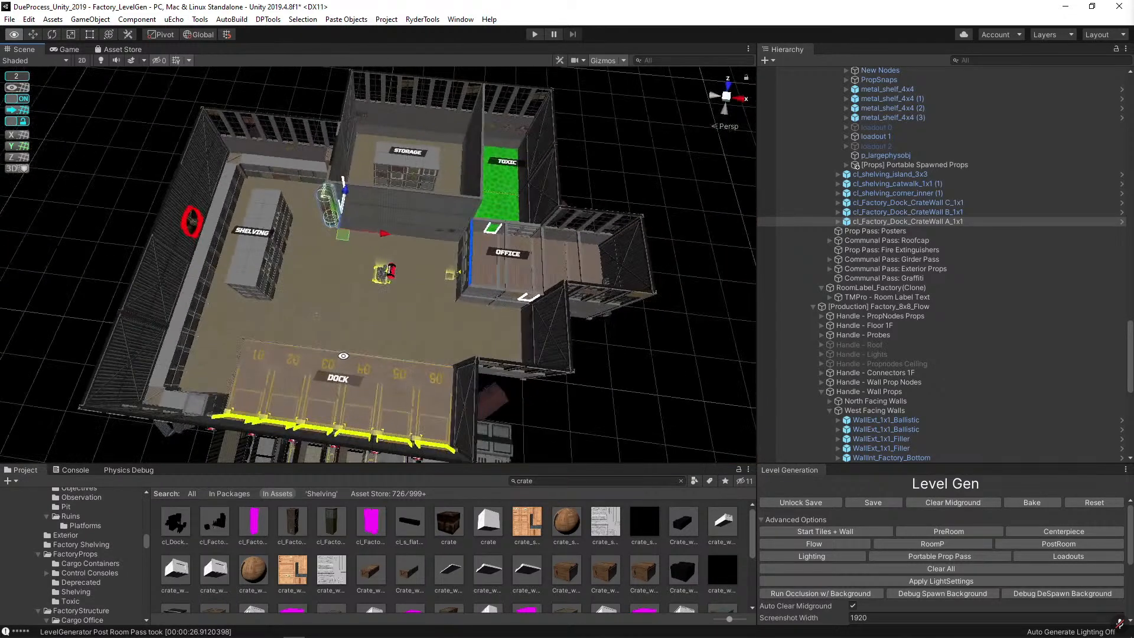
# Take a screen capture of the map overview and outline four floor areas around the bomb and along the dock in red.
pyautogui.press('Print')
pyautogui.moveTo(76, 151); pyautogui.dragTo(764, 571)
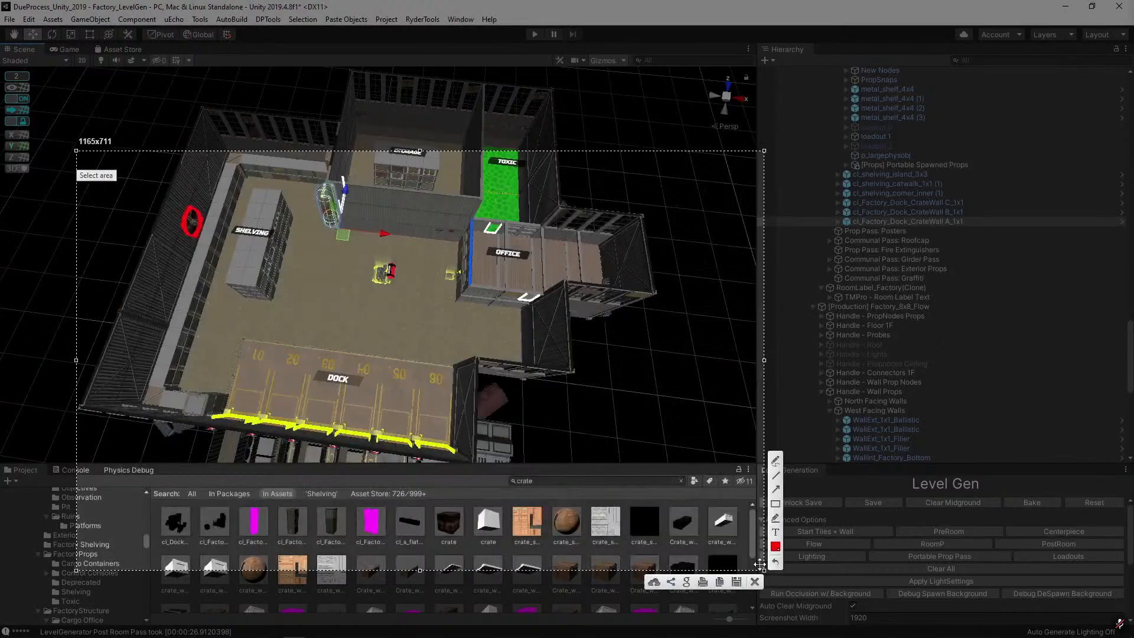
pyautogui.click(775, 461)
pyautogui.moveTo(323, 255); pyautogui.dragTo(323, 270)
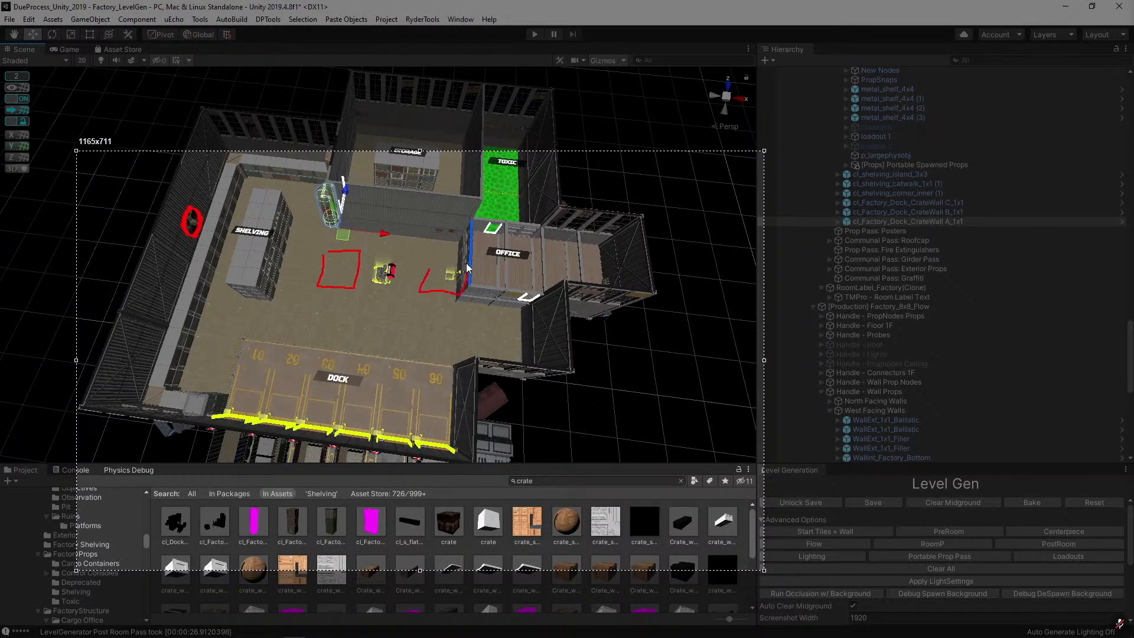
pyautogui.moveTo(466, 263); pyautogui.dragTo(421, 270)
pyautogui.moveTo(319, 308)
pyautogui.mouseDown()
pyautogui.moveTo(352, 317)
pyautogui.moveTo(318, 310)
pyautogui.mouseUp()
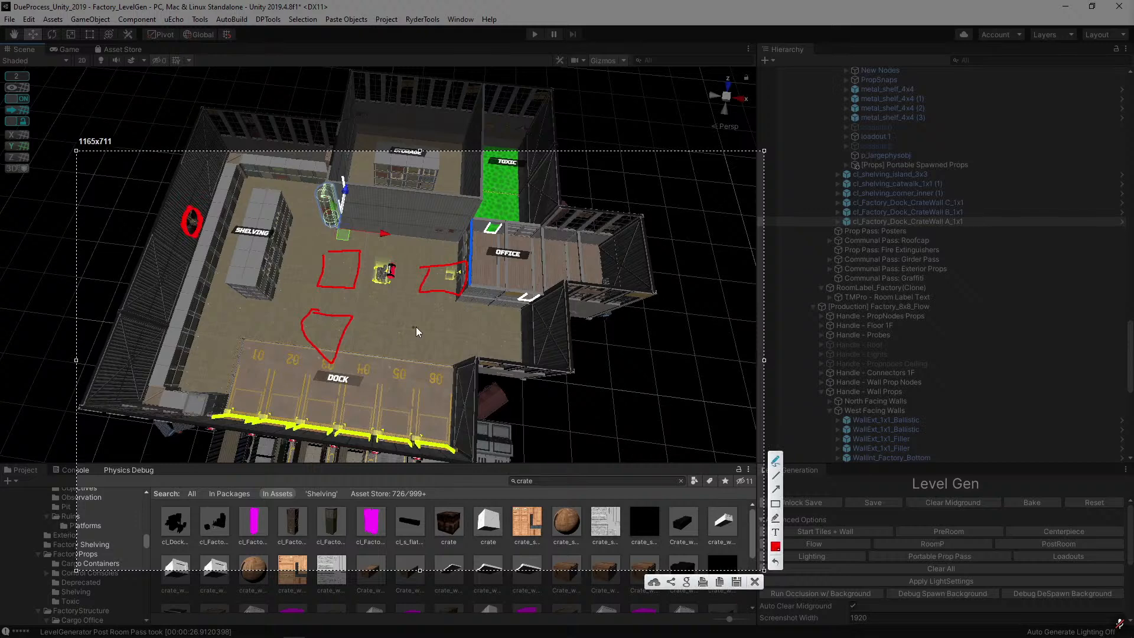
pyautogui.moveTo(425, 326); pyautogui.dragTo(481, 371)
pyautogui.moveTo(427, 324); pyautogui.dragTo(424, 337)
# Change the annotation colour to green and box two opposite corners of the red outline near dock bay 06.
pyautogui.click(775, 546)
pyautogui.click(669, 437)
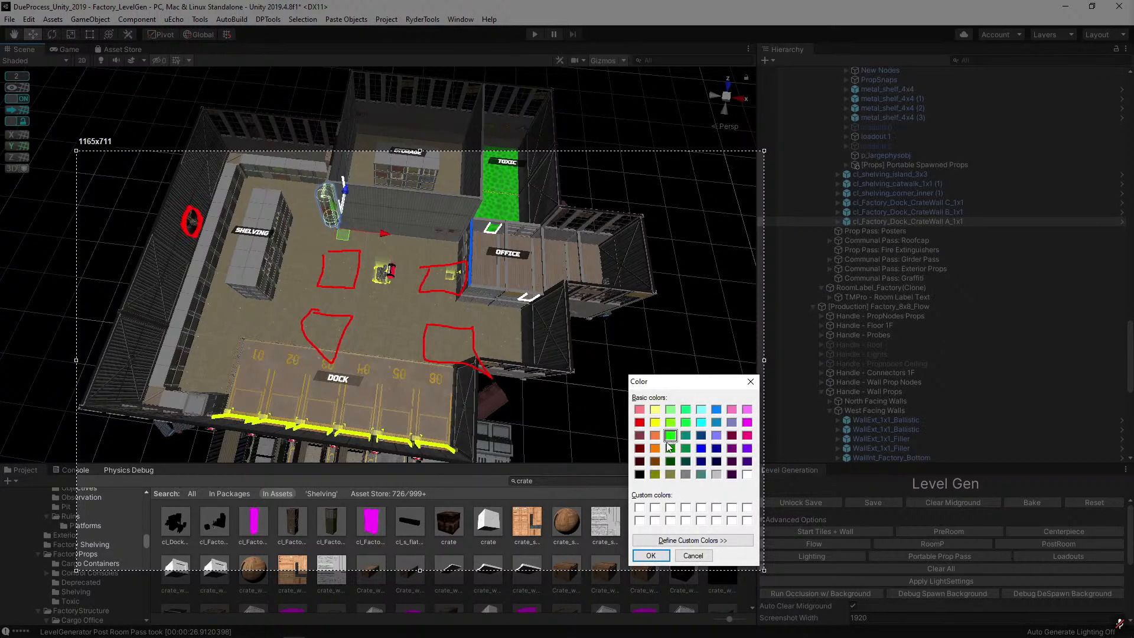
pyautogui.click(651, 555)
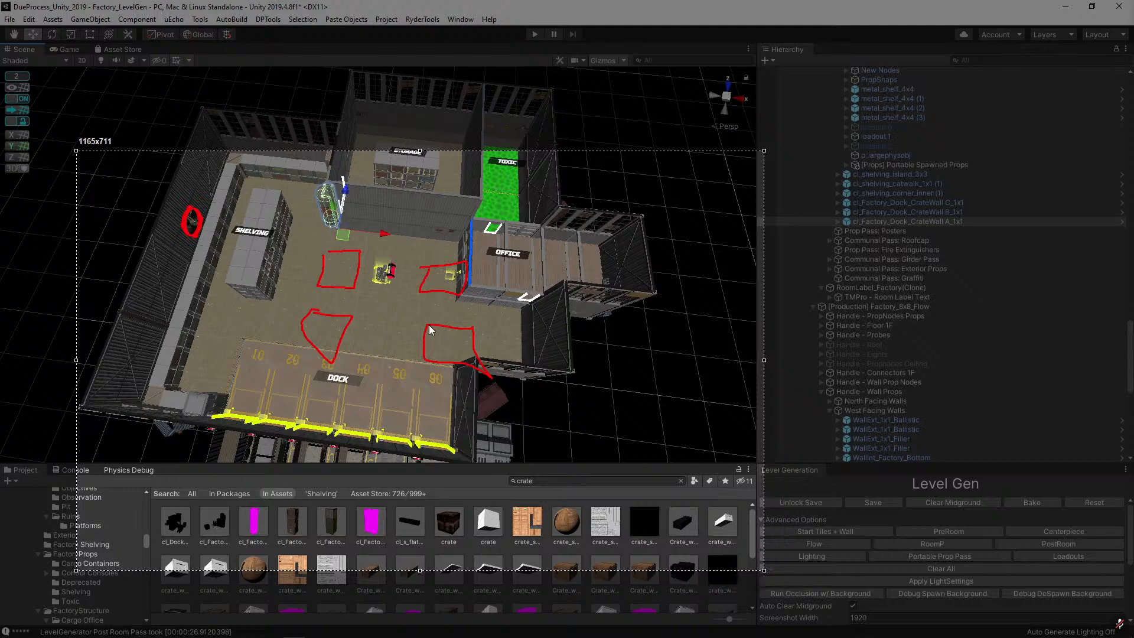
pyautogui.moveTo(429, 326)
pyautogui.mouseDown()
pyautogui.moveTo(418, 342)
pyautogui.moveTo(462, 375)
pyautogui.mouseUp()
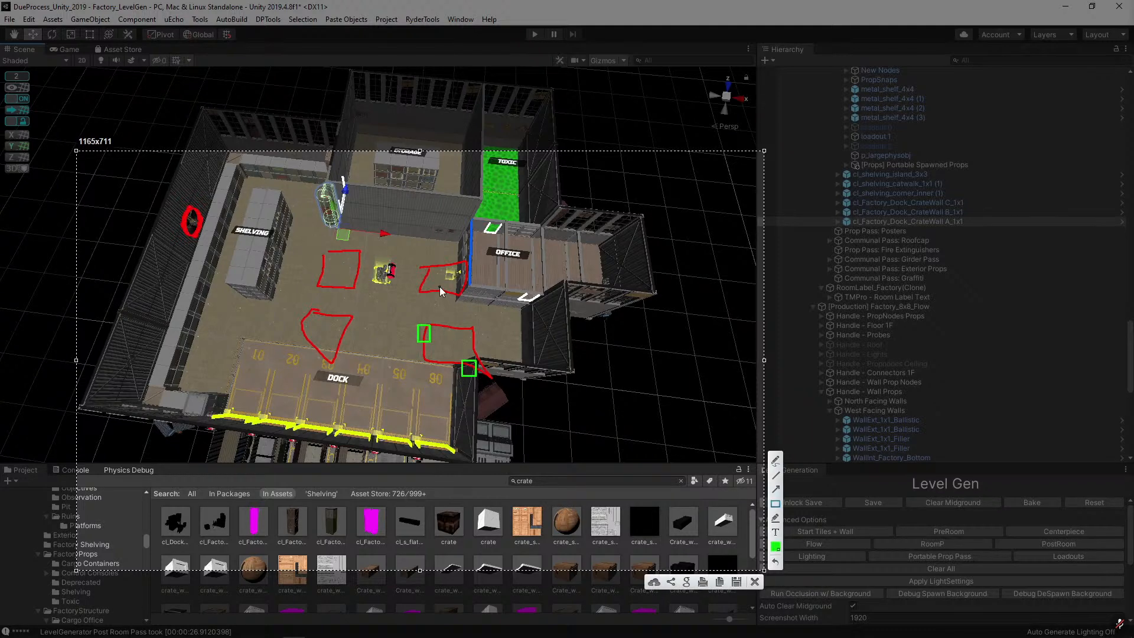
# Add more green box annotations to the remaining red floor outlines around the bomb, and close the screen capture.
pyautogui.moveTo(443, 287); pyautogui.dragTo(474, 313)
pyautogui.moveTo(441, 266); pyautogui.dragTo(448, 274)
pyautogui.moveTo(361, 256); pyautogui.dragTo(313, 283)
pyautogui.click(755, 582)
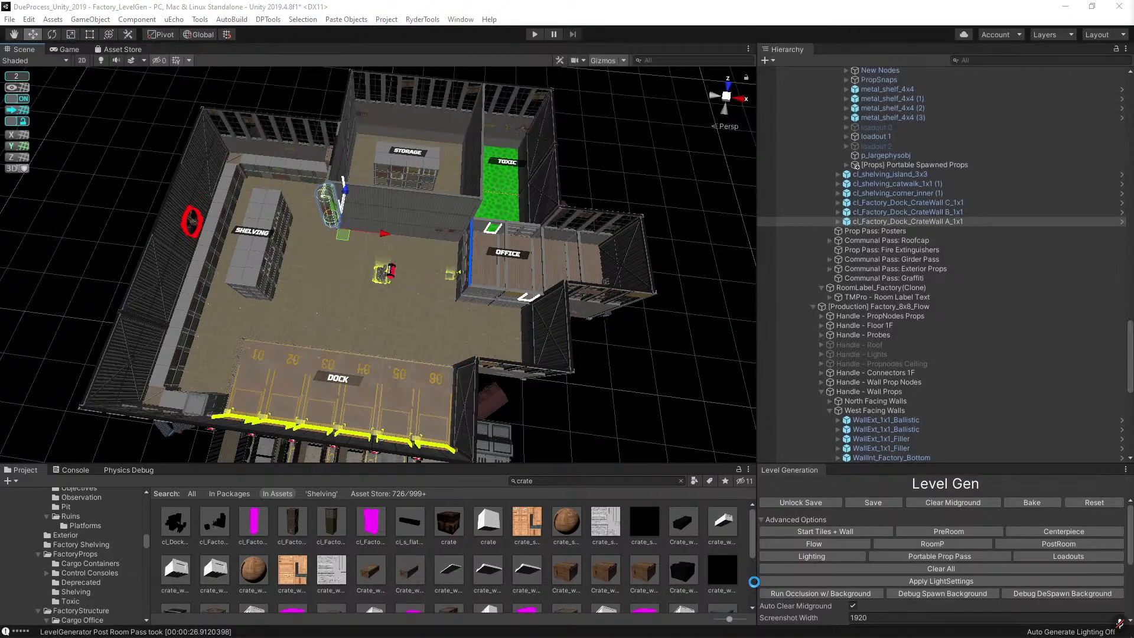
# Select the office's cl_Office_Container_Door_1x1 beside the outer corrugated wall and show its staircase leading down to the floor.
pyautogui.press('alt')
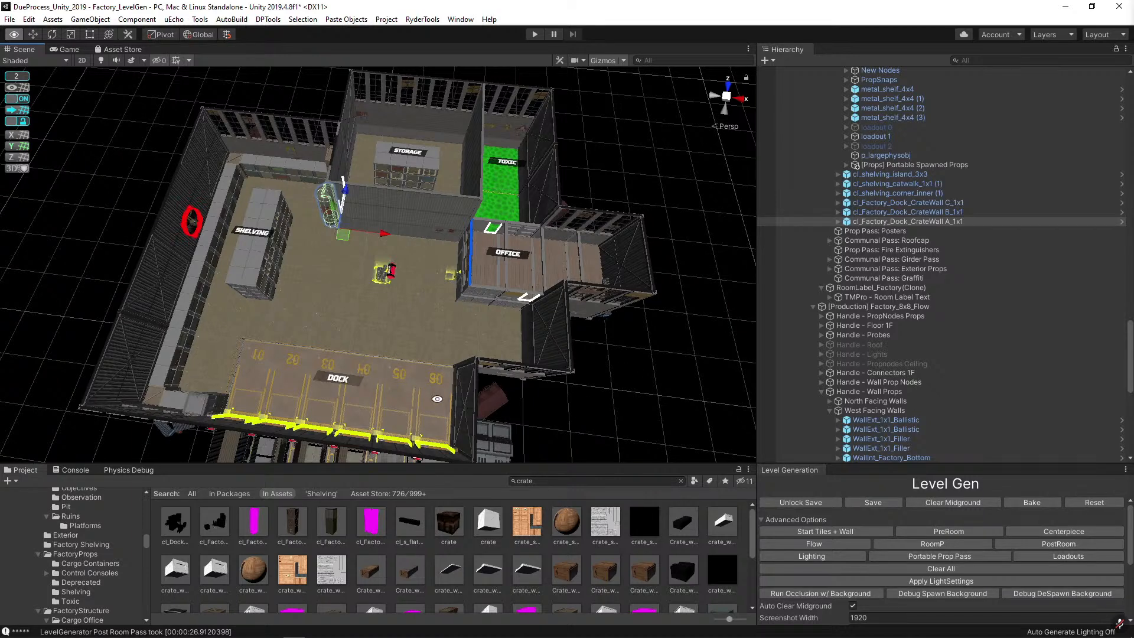
pyautogui.click(495, 347)
pyautogui.moveTo(495, 347); pyautogui.dragTo(443, 323, button='right')
pyautogui.keyDown('alt'); pyautogui.moveTo(442, 324); pyautogui.dragTo(272, 195); pyautogui.keyUp('alt')
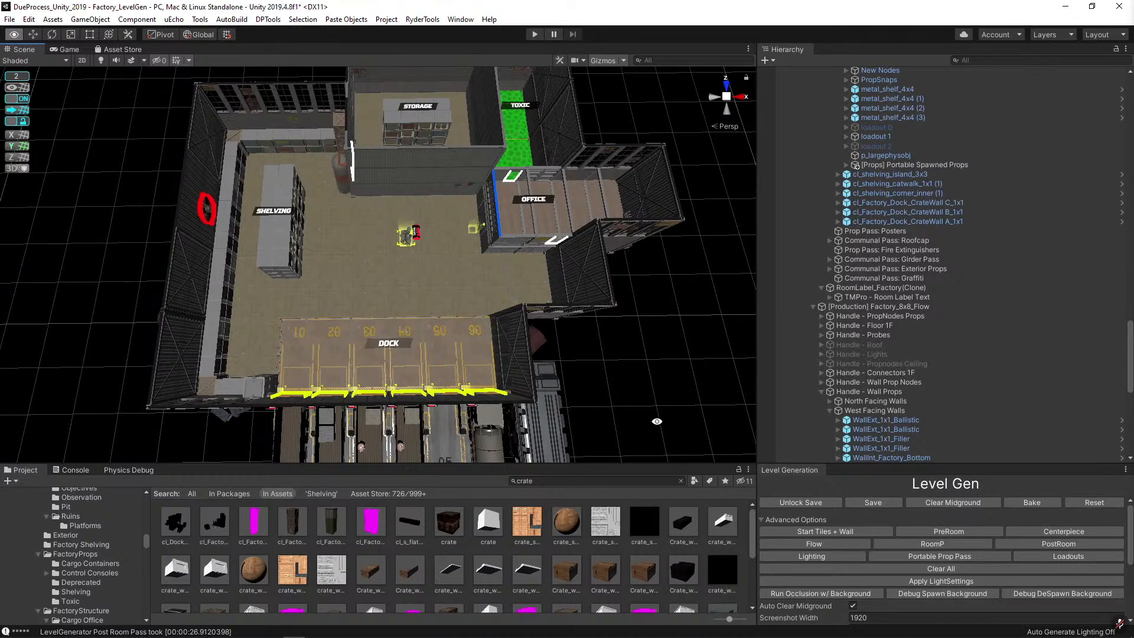
pyautogui.press('w')
pyautogui.moveTo(567, 352); pyautogui.dragTo(469, 249, button='right')
pyautogui.press('d')
pyautogui.click(379, 206)
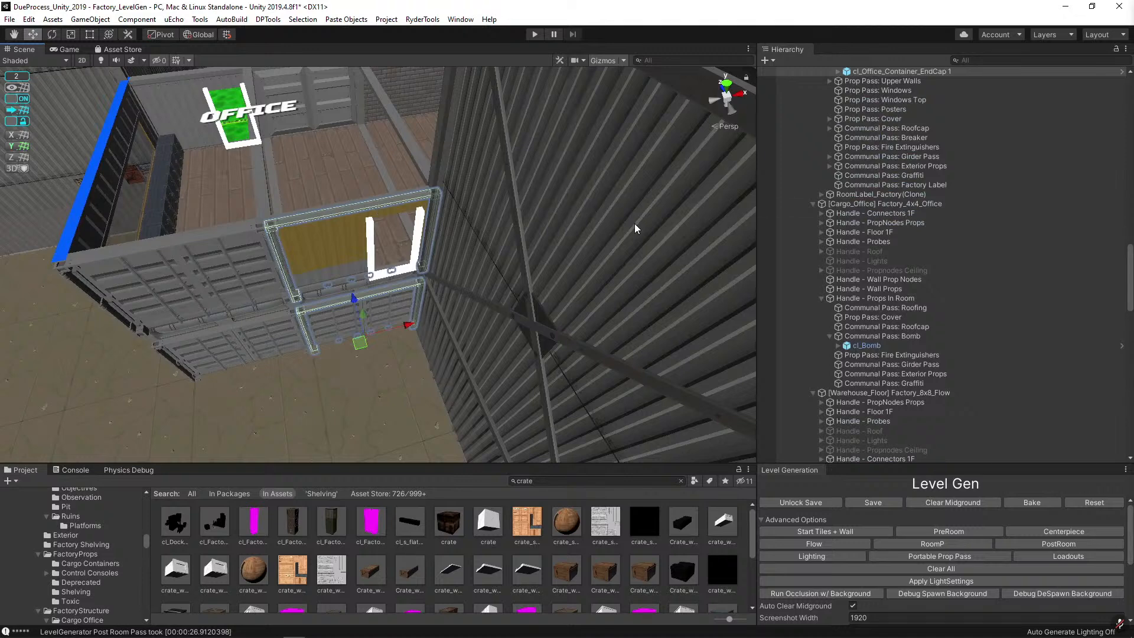
pyautogui.click(384, 208)
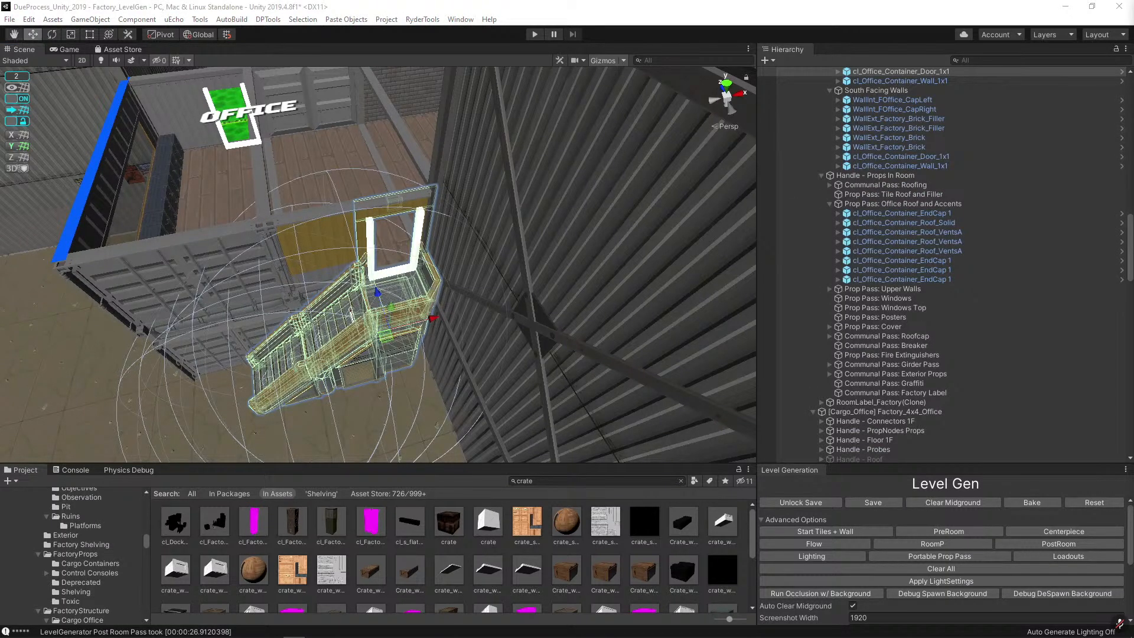
pyautogui.keyDown('alt'); pyautogui.moveTo(383, 266); pyautogui.dragTo(605, 216); pyautogui.keyUp('alt')
pyautogui.scroll(-5, 605, 216)
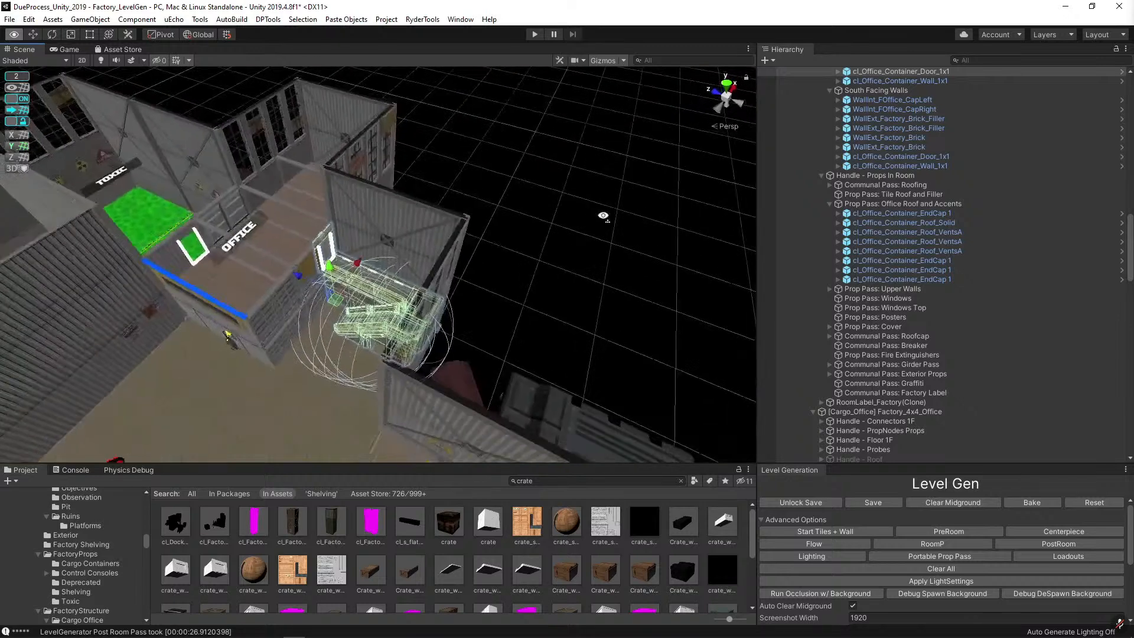
pyautogui.click(605, 216)
pyautogui.press('alt')
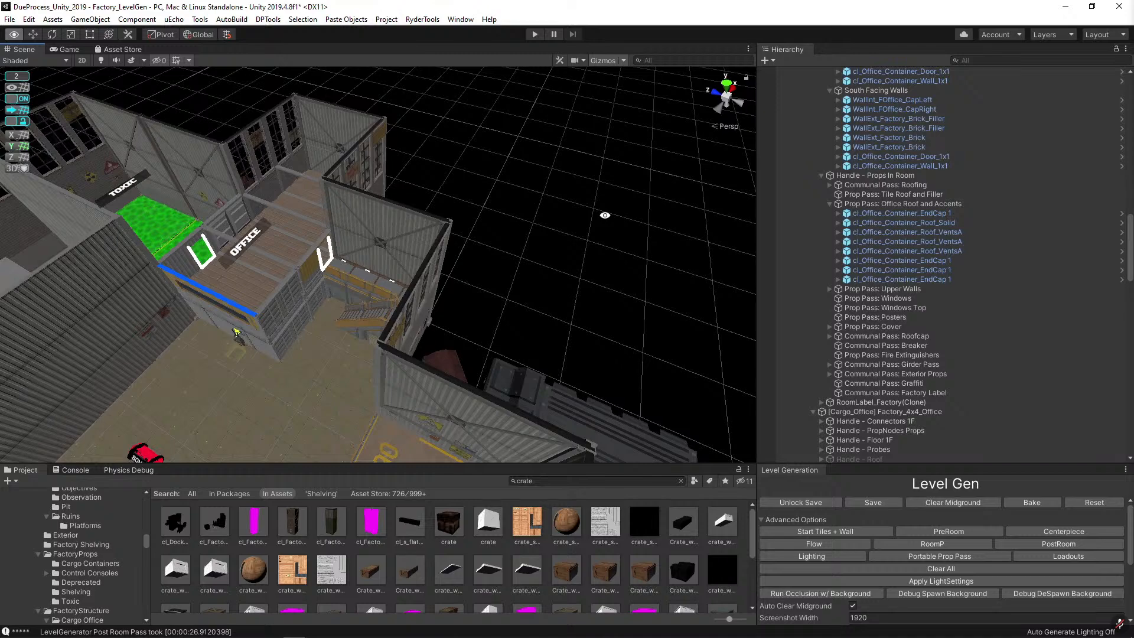
# Disable the catwalk_cap railing that closes off the end of the exterior catwalk below the fan doorway.
pyautogui.keyDown('alt'); pyautogui.moveTo(604, 215); pyautogui.dragTo(382, 214); pyautogui.keyUp('alt')
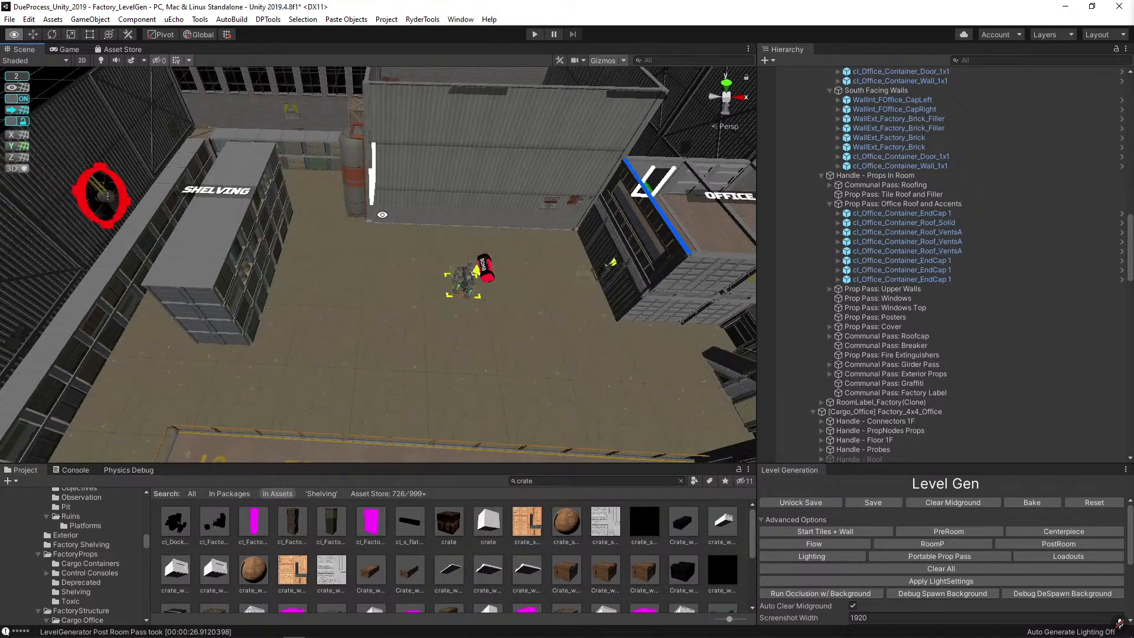
pyautogui.keyDown('alt'); pyautogui.moveTo(520, 257); pyautogui.dragTo(355, 200); pyautogui.keyUp('alt')
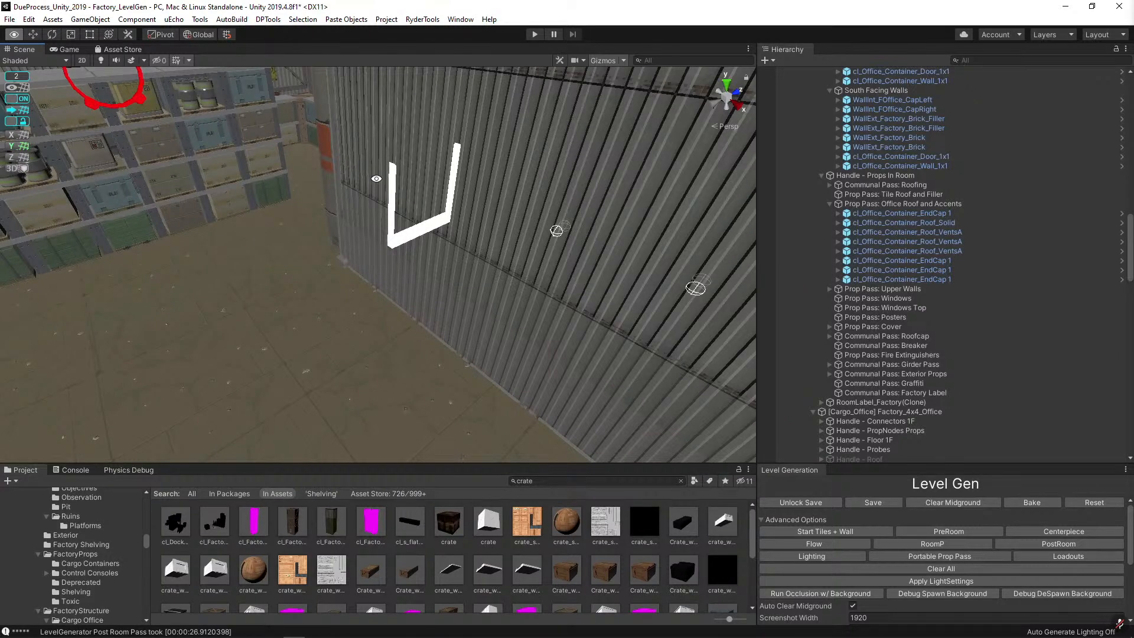
pyautogui.moveTo(289, 243); pyautogui.dragTo(388, 295, button='right')
pyautogui.press('w')
pyautogui.click(414, 230)
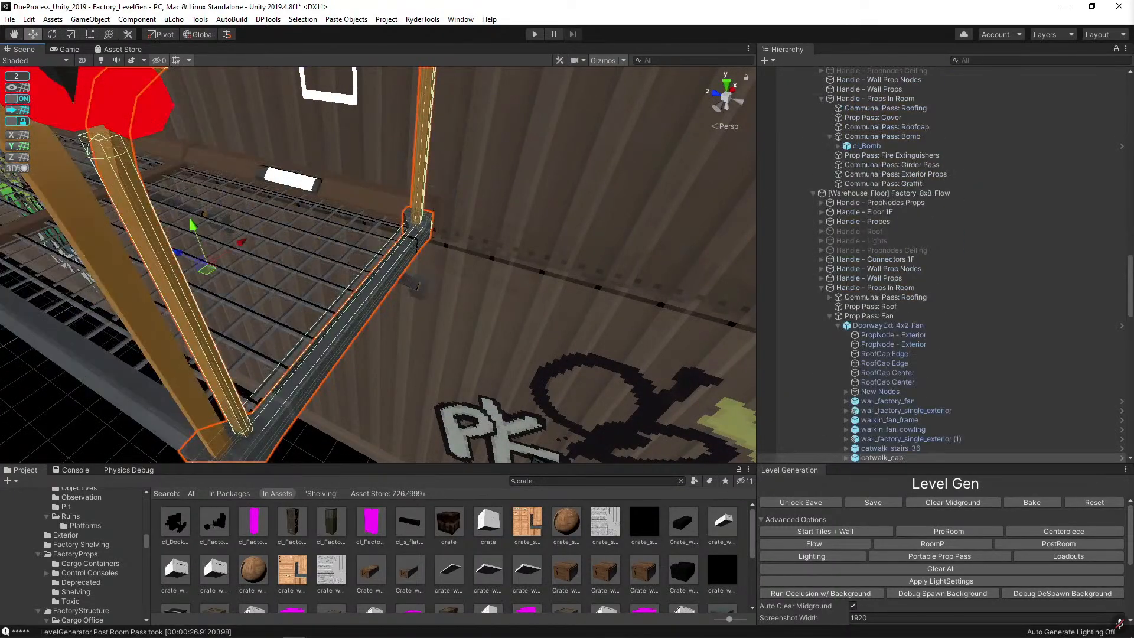
pyautogui.press('s')
pyautogui.moveTo(413, 230); pyautogui.dragTo(554, 305, button='right')
# Move cl_Dumpster_Blue along the exterior wall so it stands beneath the fan doorway's catwalk.
pyautogui.click(532, 302)
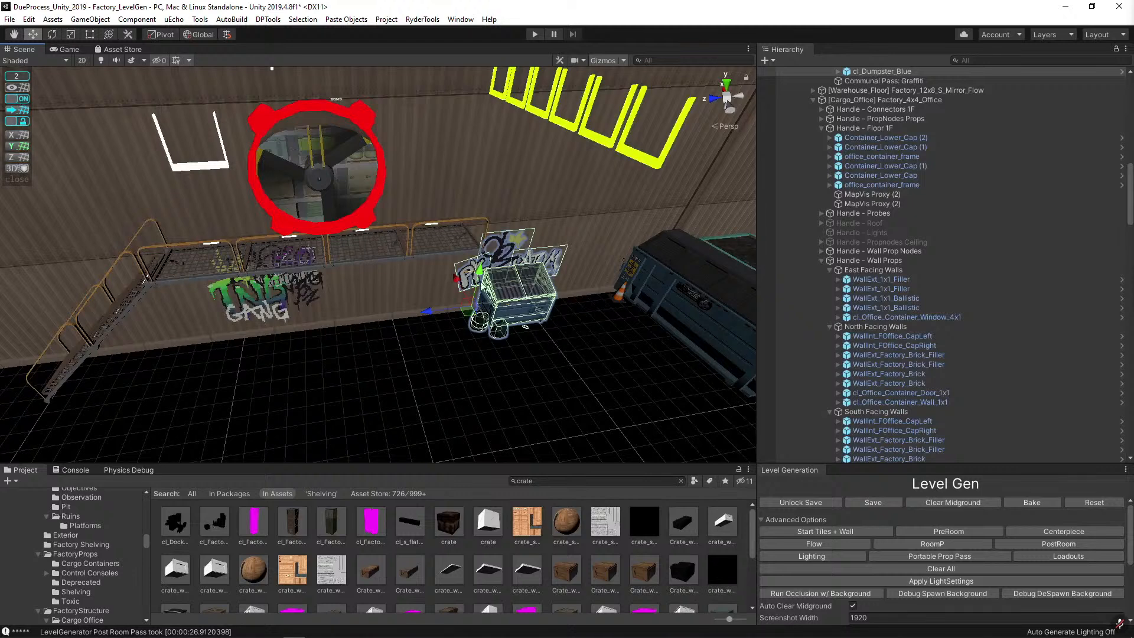
pyautogui.moveTo(441, 315); pyautogui.dragTo(264, 323)
pyautogui.click(378, 375)
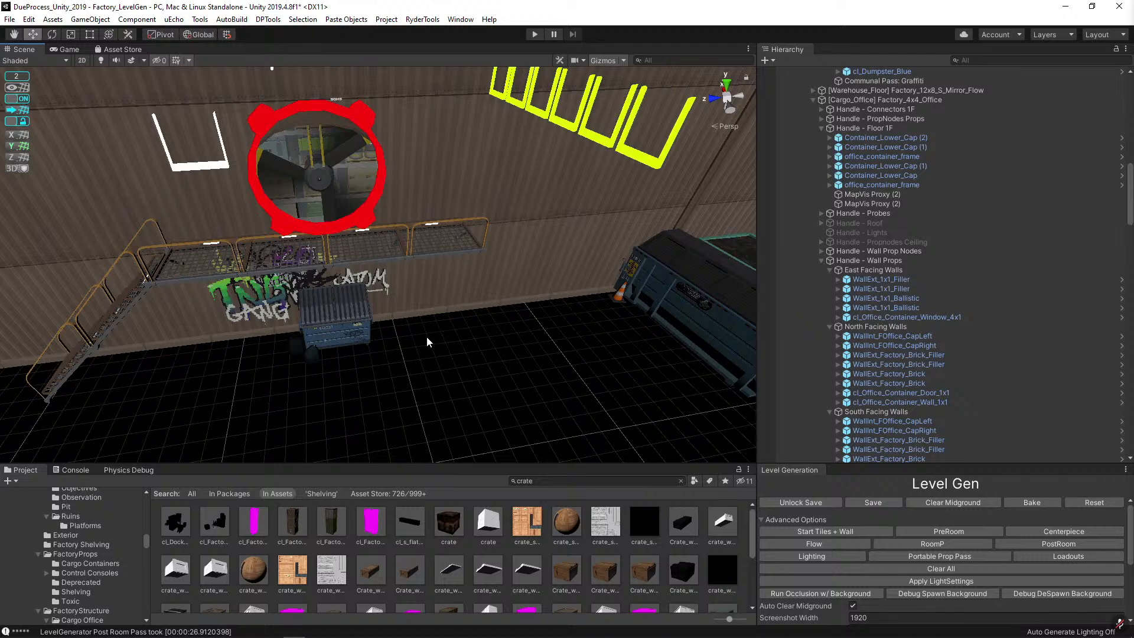
pyautogui.moveTo(426, 335); pyautogui.dragTo(486, 317, button='right')
# Delete cl_Dumpster_Blue from under the fan doorway's catwalk.
pyautogui.click(485, 316)
pyautogui.moveTo(532, 238); pyautogui.dragTo(384, 248, button='right')
pyautogui.click(320, 257)
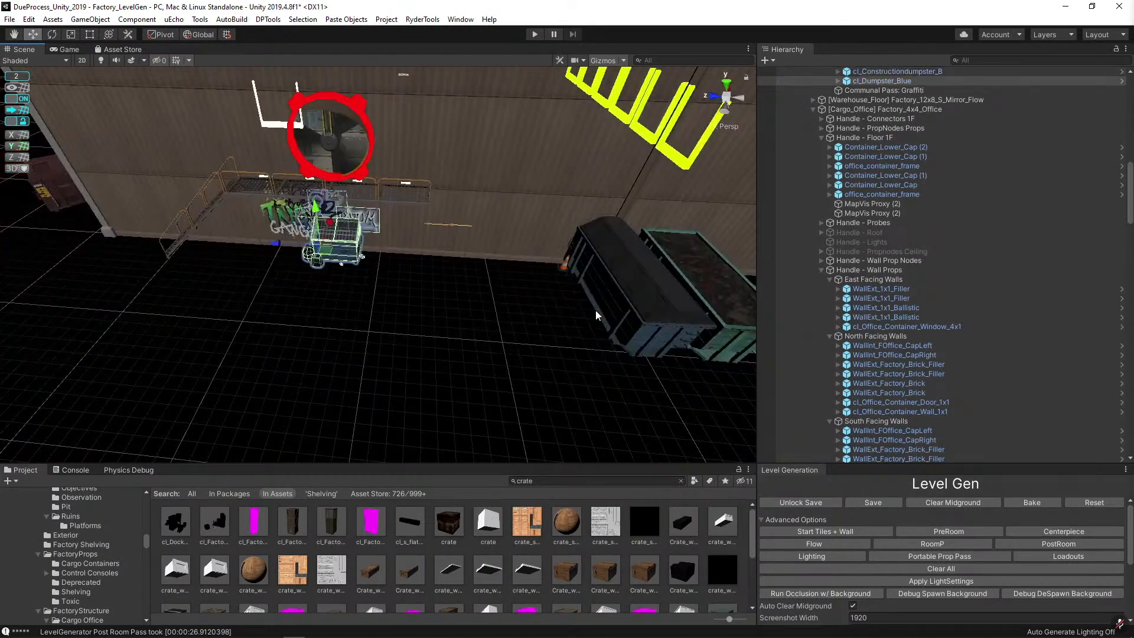
pyautogui.press('Delete')
# Move the two large construction dumpsters along the exterior wall to stand under the fan doorway's catwalk.
pyautogui.click(652, 317)
pyautogui.moveTo(527, 328); pyautogui.dragTo(532, 321, button='right')
pyautogui.moveTo(523, 260); pyautogui.dragTo(299, 251)
pyautogui.click(473, 332)
pyautogui.moveTo(474, 332)
pyautogui.mouseDown(button='right')
pyautogui.moveTo(417, 309)
pyautogui.moveTo(455, 282)
pyautogui.moveTo(459, 349)
pyautogui.mouseUp(button='right')
# Duplicate both catwalk_stairs_36 flights with the handle position set to Center, and move the copies past the catwalk's open end.
pyautogui.press('w')
pyautogui.click(451, 297)
pyautogui.click(451, 298)
pyautogui.keyDown('shift'); pyautogui.click(417, 309); pyautogui.keyUp('shift')
pyautogui.click(416, 309)
pyautogui.click(417, 309)
pyautogui.keyDown('shift'); pyautogui.click(445, 301); pyautogui.keyUp('shift')
pyautogui.press('s')
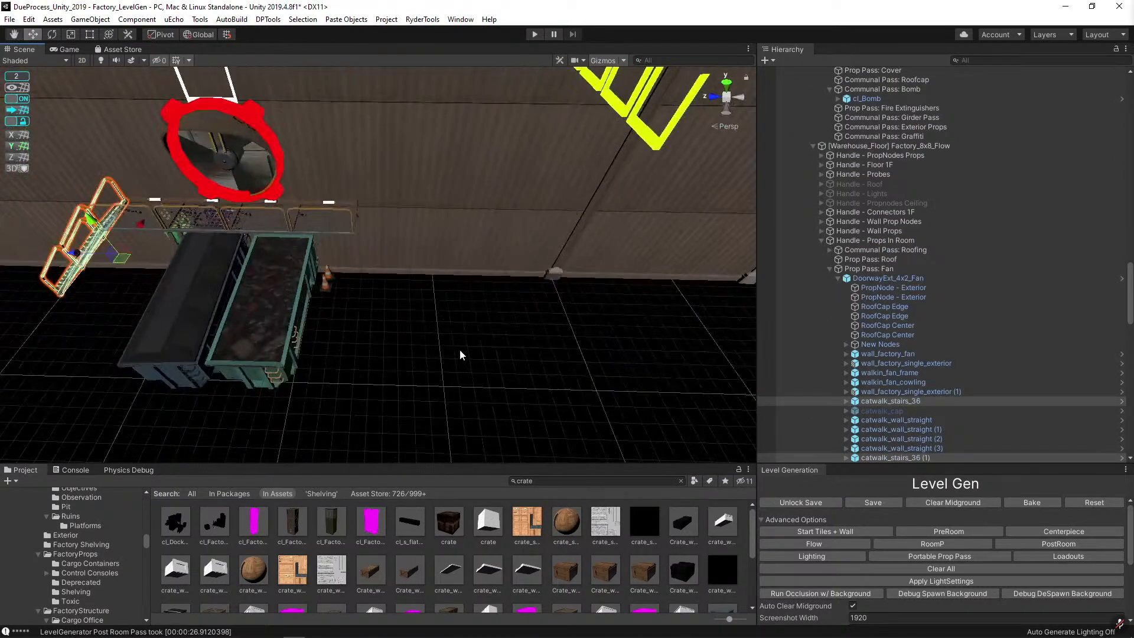
pyautogui.press('e')
pyautogui.press('w')
pyautogui.click(175, 35)
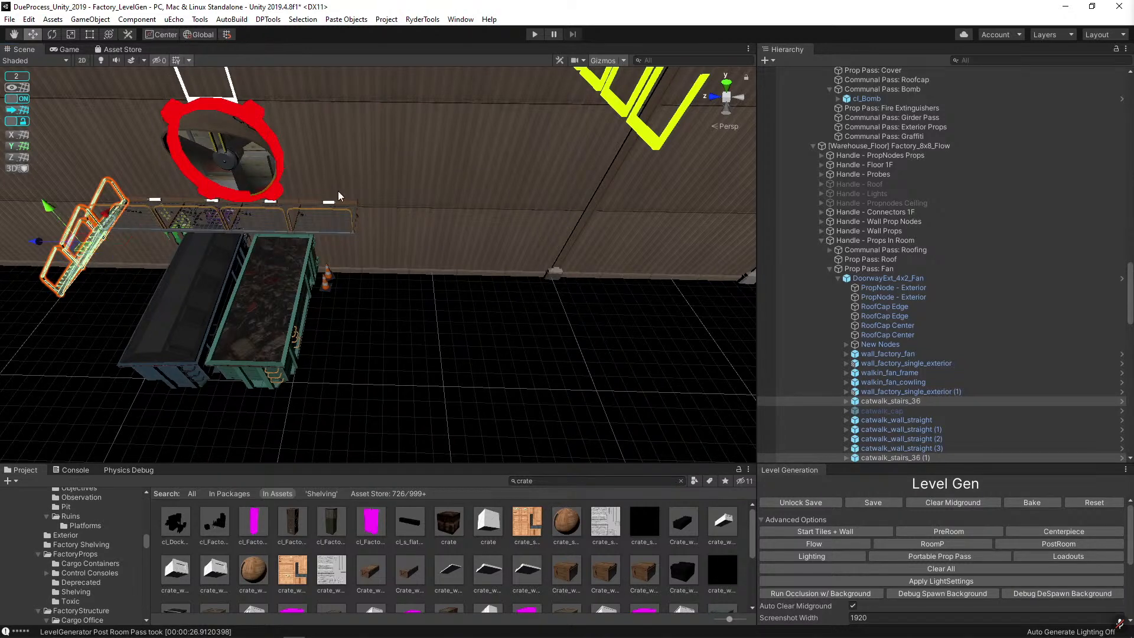
pyautogui.moveTo(385, 207); pyautogui.dragTo(379, 219, button='right')
pyautogui.hotkey('ctrl', 'd')
pyautogui.moveTo(42, 251); pyautogui.dragTo(507, 272)
pyautogui.moveTo(504, 268); pyautogui.dragTo(504, 268, button='right')
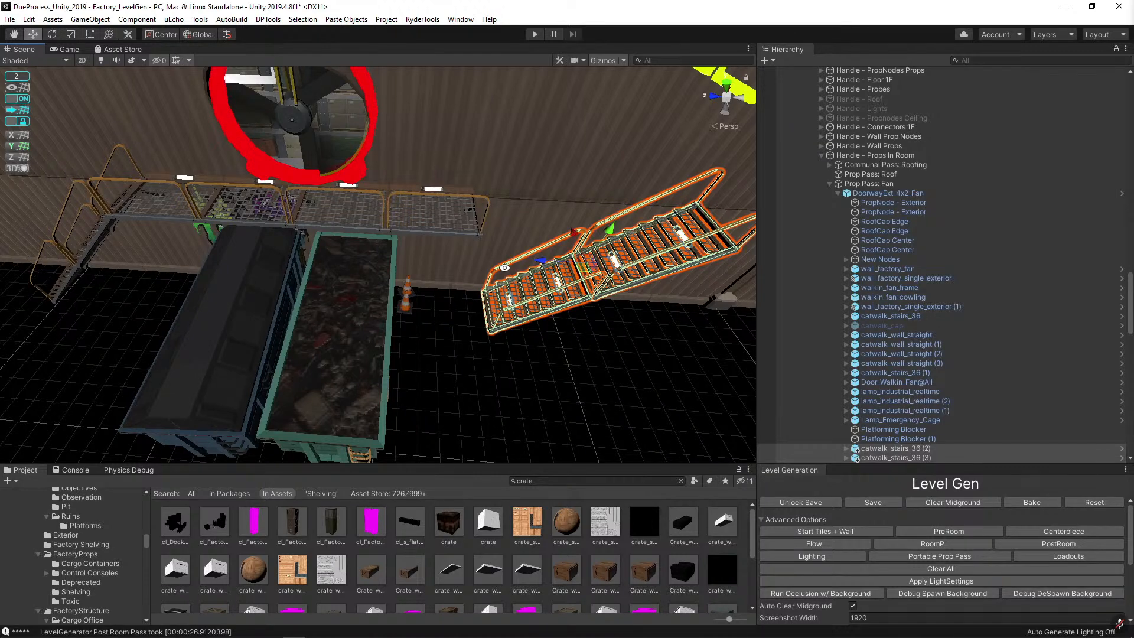
# Rotate the two copied stair flights to face the opposite way, descending away from the catwalk.
pyautogui.keyDown('alt'); pyautogui.moveTo(468, 268); pyautogui.dragTo(490, 263); pyautogui.keyUp('alt')
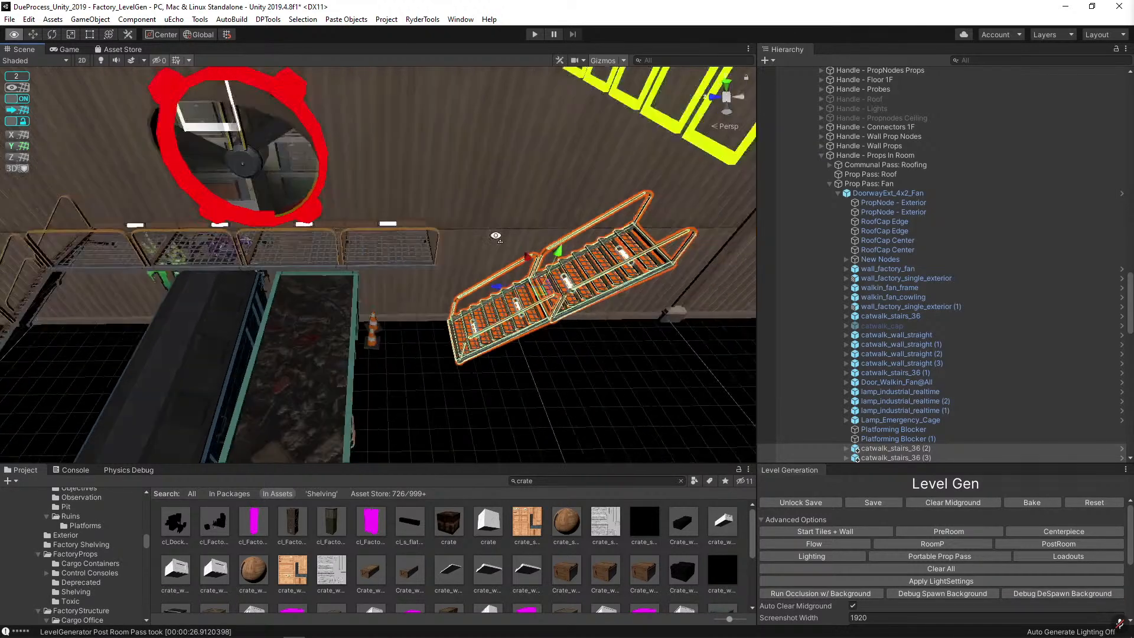
pyautogui.press('f')
pyautogui.press('e')
pyautogui.moveTo(413, 318); pyautogui.dragTo(728, 306)
pyautogui.moveTo(728, 306); pyautogui.dragTo(416, 239, button='right')
# Move the rotated stair copies against the open end of the catwalk so they form a second way up.
pyautogui.press('s')
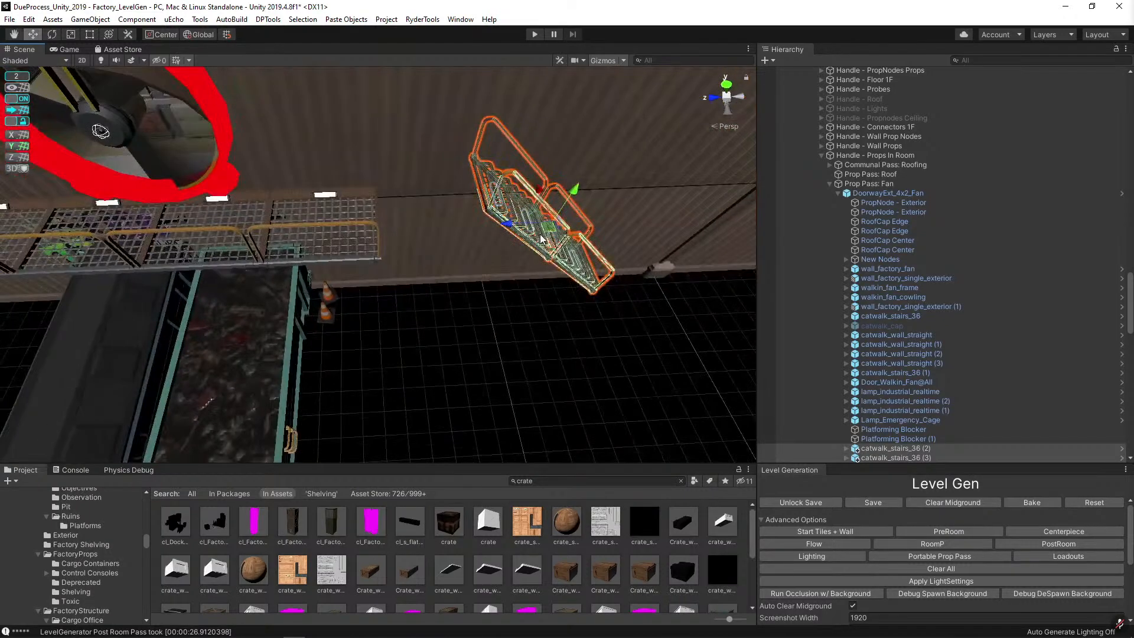
pyautogui.moveTo(541, 242); pyautogui.dragTo(471, 272)
pyautogui.click(443, 368)
pyautogui.moveTo(443, 369); pyautogui.dragTo(413, 334, button='right')
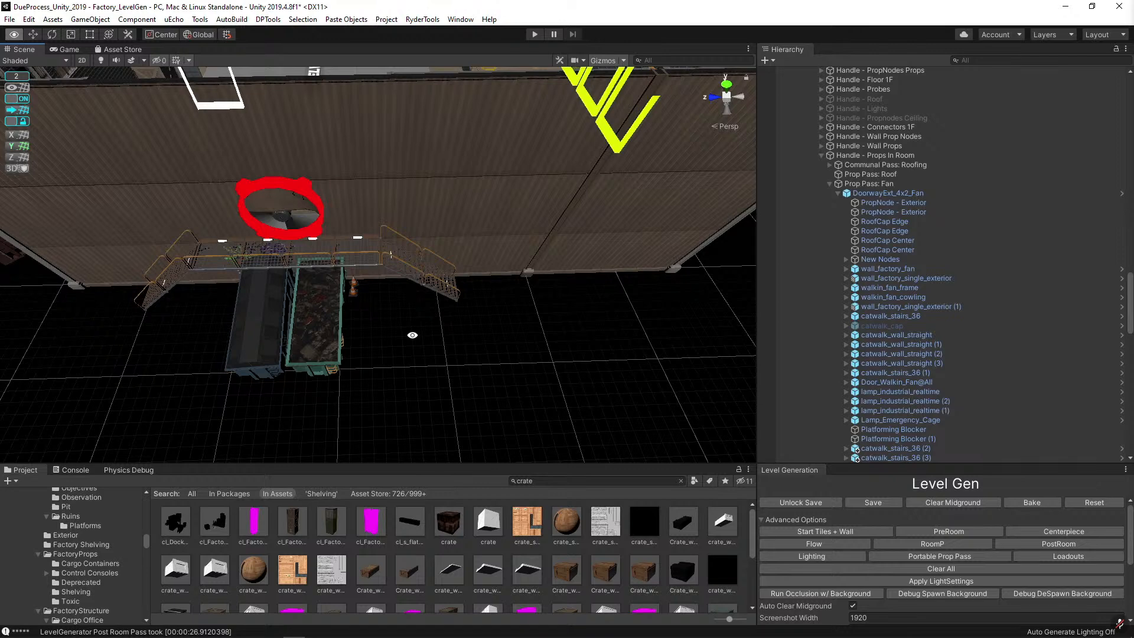
# Examine the route from the fan doorway past the shelving and the sight lines towards the bomb and dock.
pyautogui.moveTo(549, 334); pyautogui.dragTo(530, 151, button='right')
pyautogui.press('w')
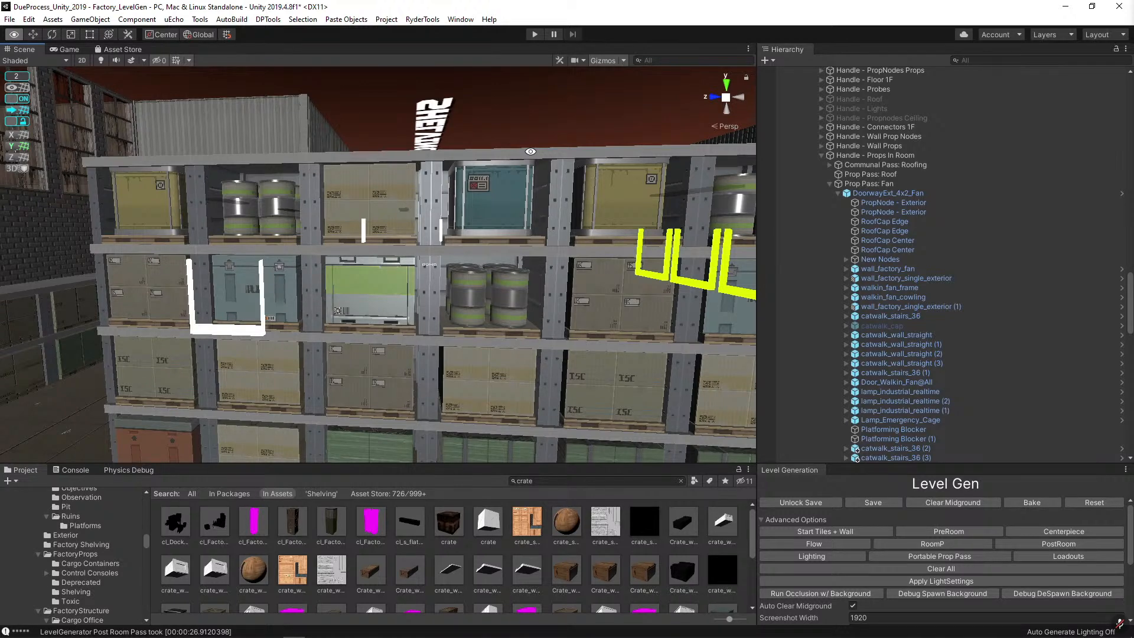
pyautogui.moveTo(580, 194); pyautogui.dragTo(302, 295, button='right')
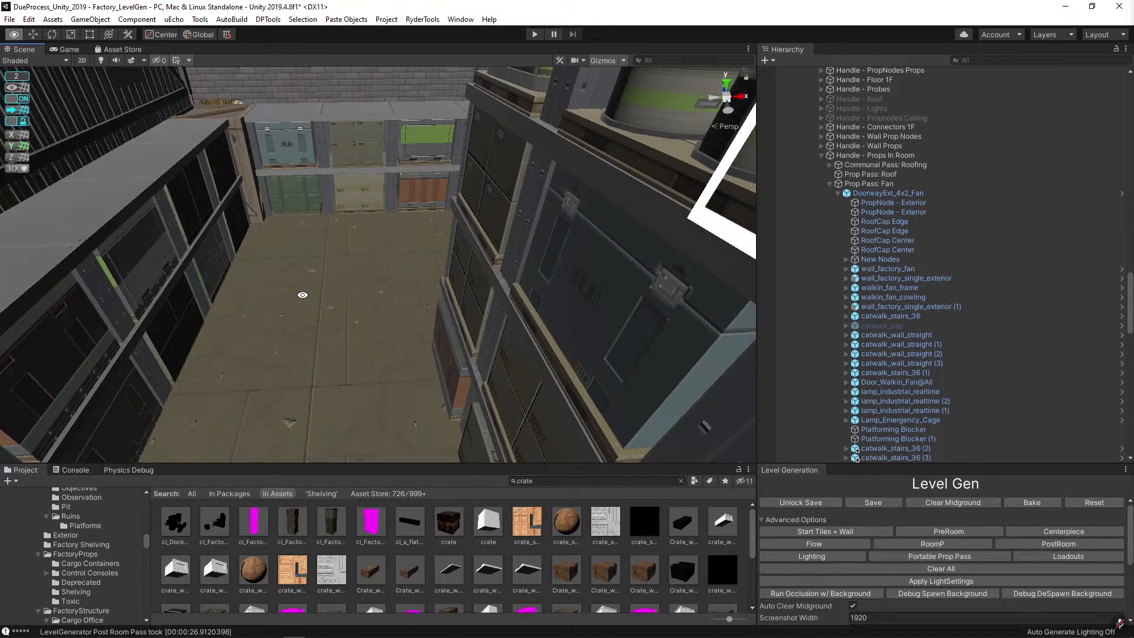
pyautogui.press('s')
pyautogui.moveTo(435, 313); pyautogui.dragTo(415, 240, button='right')
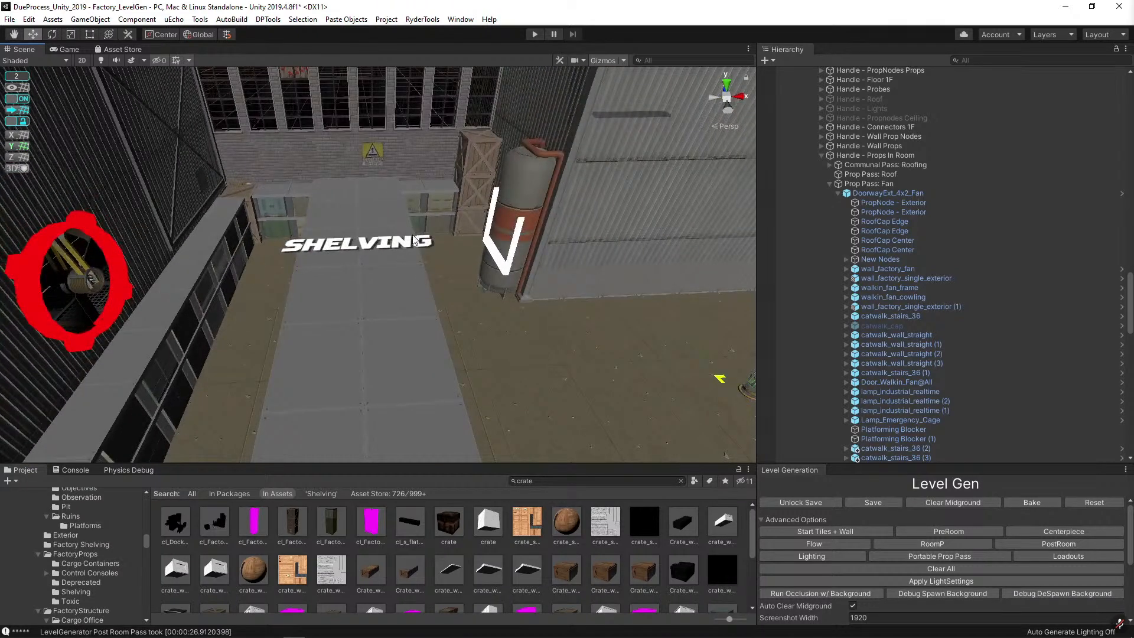
pyautogui.click(415, 240)
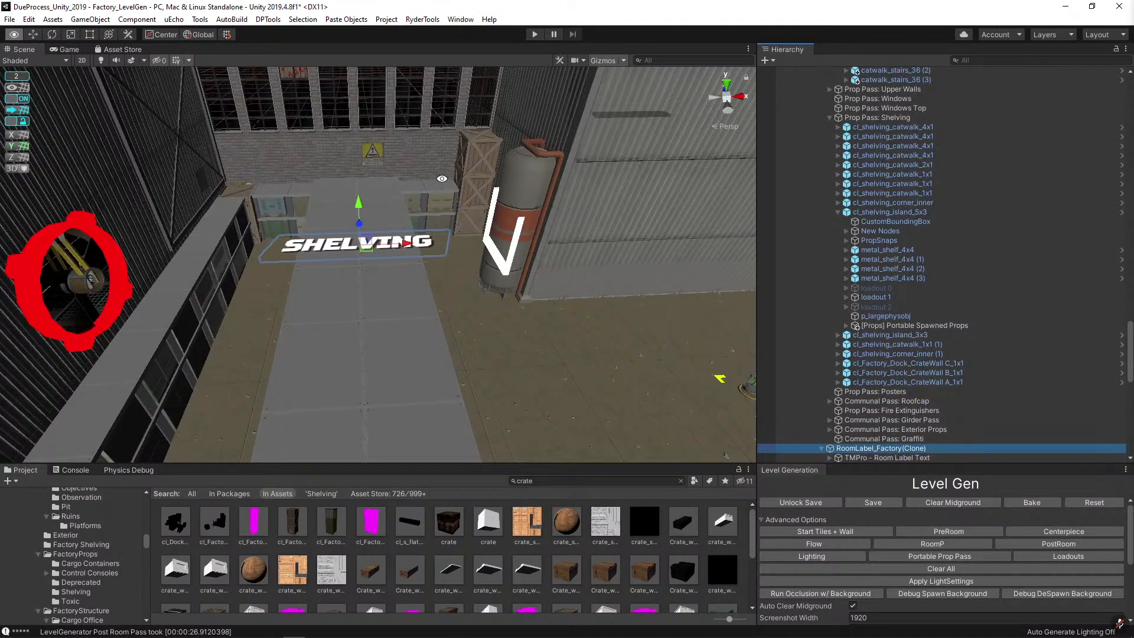
pyautogui.keyDown('alt'); pyautogui.moveTo(507, 208); pyautogui.dragTo(396, 248); pyautogui.keyUp('alt')
pyautogui.scroll(-3, 393, 236)
pyautogui.moveTo(374, 160); pyautogui.dragTo(365, 172)
pyautogui.scroll(-10, 365, 174)
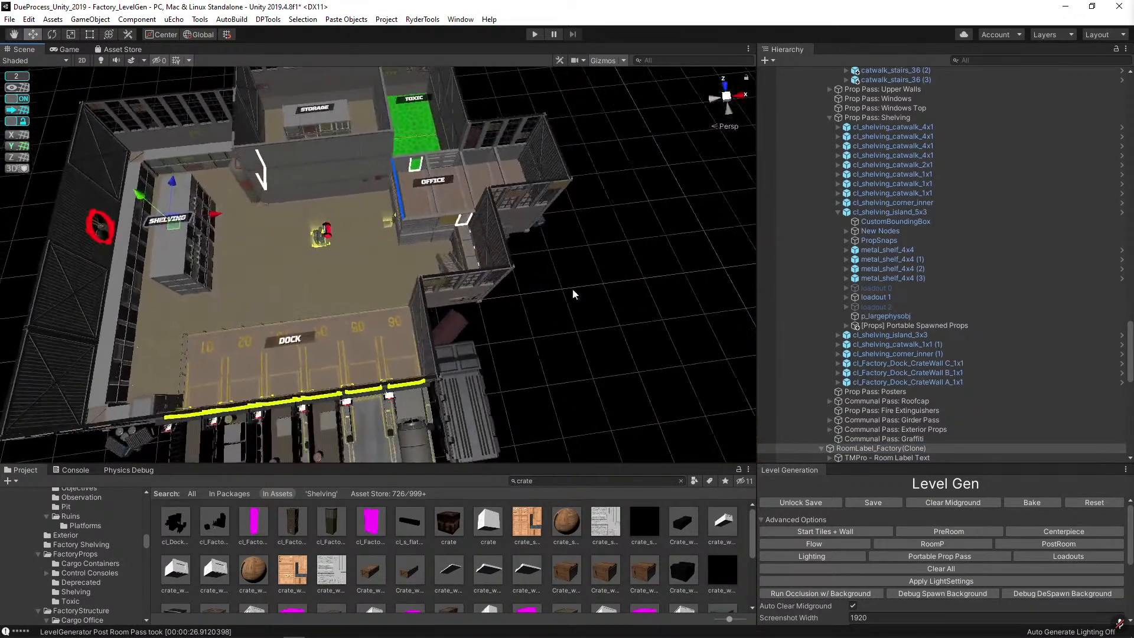
pyautogui.click(591, 304)
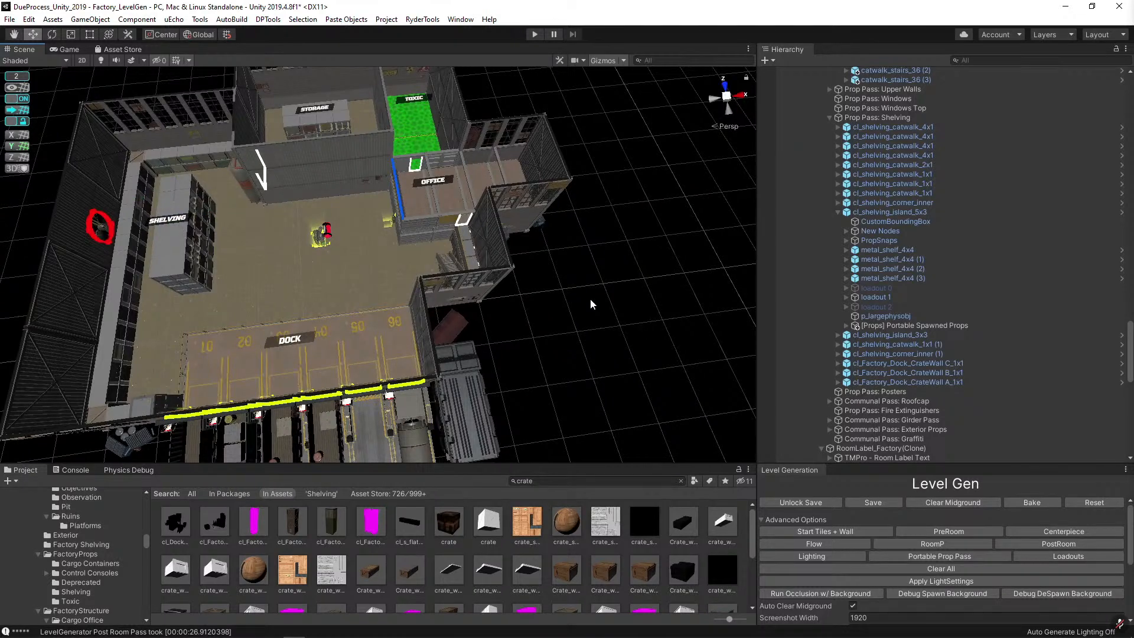
# Delete the pair of blue dumpsters, cl_Dumpster_Blue_B, standing outside against the corrugated wall near the dark red dumpster.
pyautogui.press('alt')
pyautogui.moveTo(591, 304); pyautogui.dragTo(178, 179, button='right')
pyautogui.press('w')
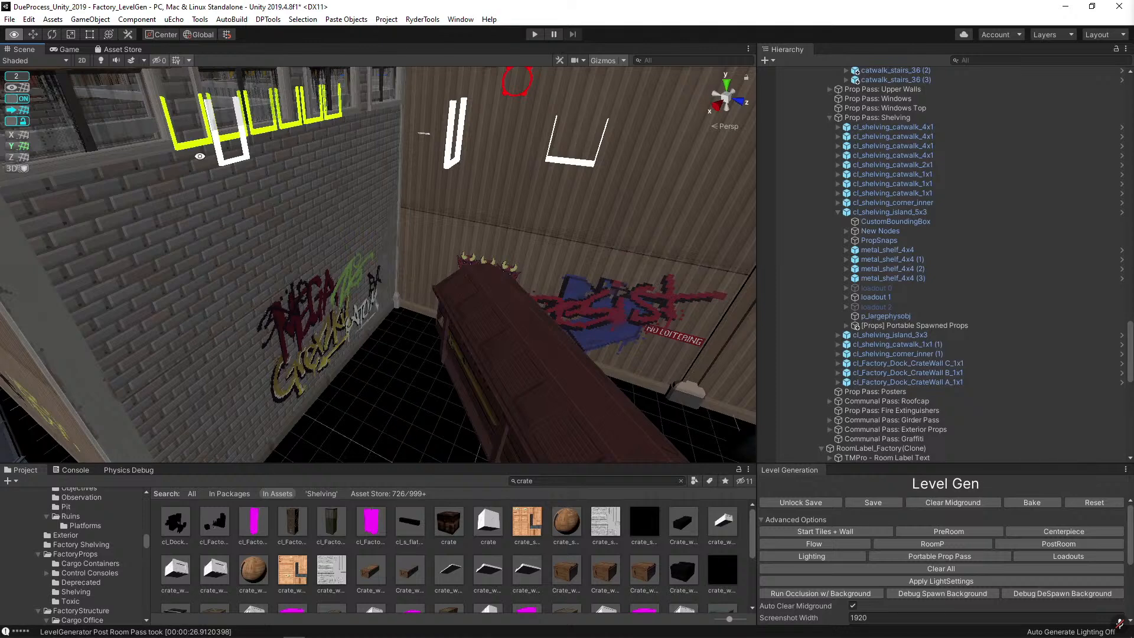
pyautogui.moveTo(197, 194); pyautogui.dragTo(360, 230, button='right')
pyautogui.click(572, 272)
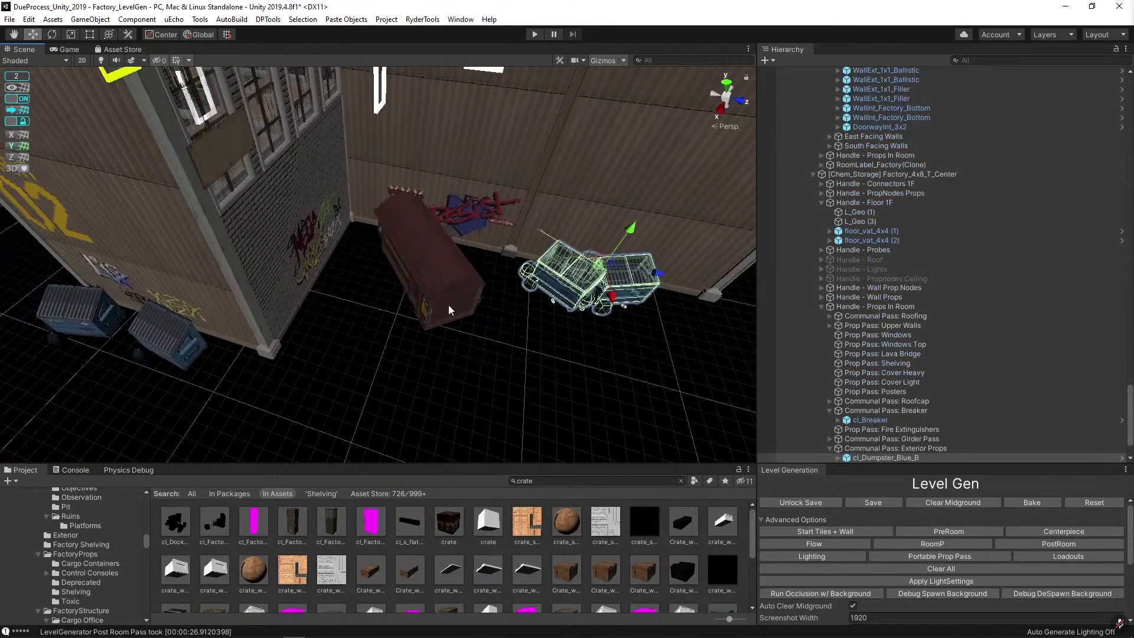
pyautogui.press('Delete')
# Move the dark red construction dumpster along the exterior wall, farther away from the brick corner.
pyautogui.click(442, 308)
pyautogui.moveTo(442, 309); pyautogui.dragTo(481, 312, button='right')
pyautogui.moveTo(324, 246); pyautogui.dragTo(504, 254)
pyautogui.click(357, 321)
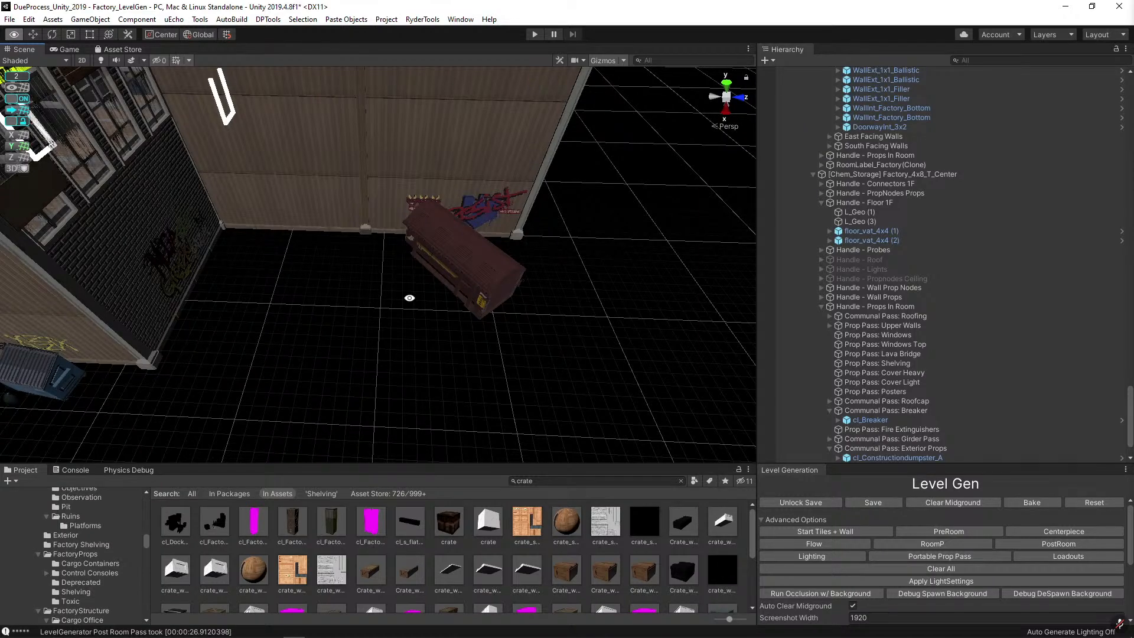
# Examine the fan entrance, its exterior stairs, and the interior cover between the shelving, dock, storage wall, bomb and office.
pyautogui.moveTo(581, 284); pyautogui.dragTo(387, 89, button='right')
pyautogui.press('w')
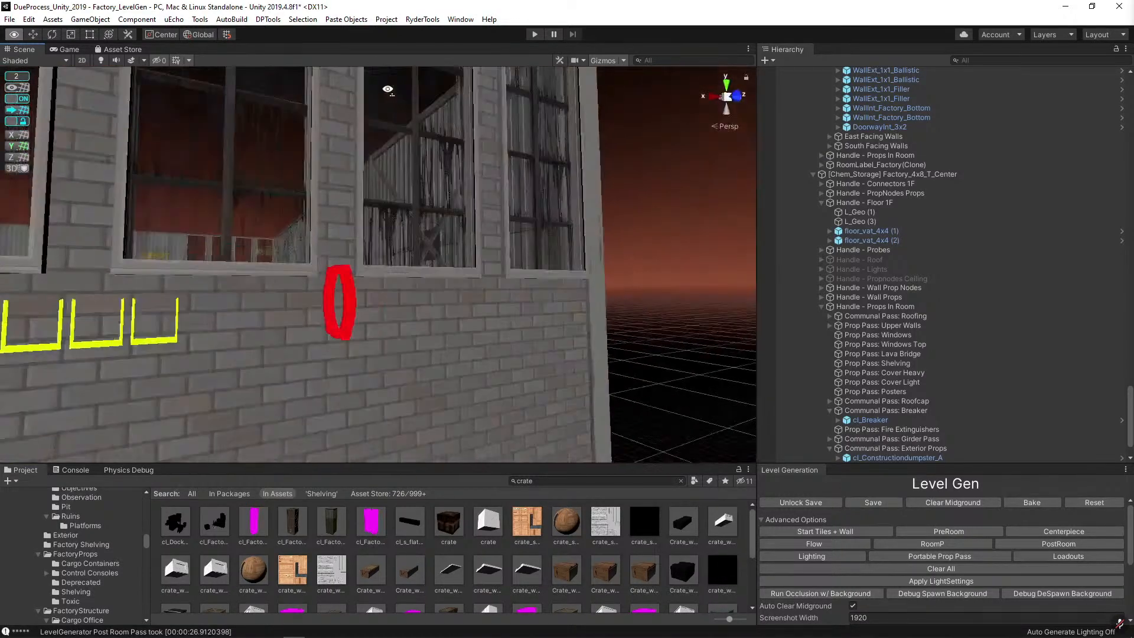
pyautogui.keyDown('alt'); pyautogui.moveTo(387, 89); pyautogui.dragTo(158, 137); pyautogui.keyUp('alt')
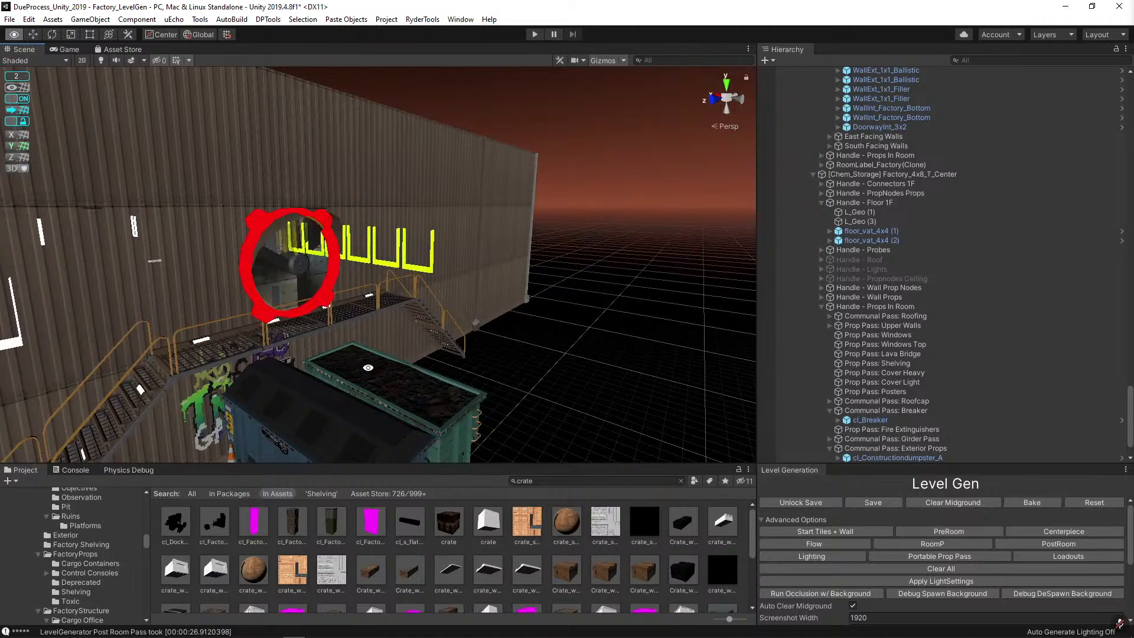
pyautogui.press('w')
pyautogui.moveTo(387, 369); pyautogui.dragTo(595, 301, button='right')
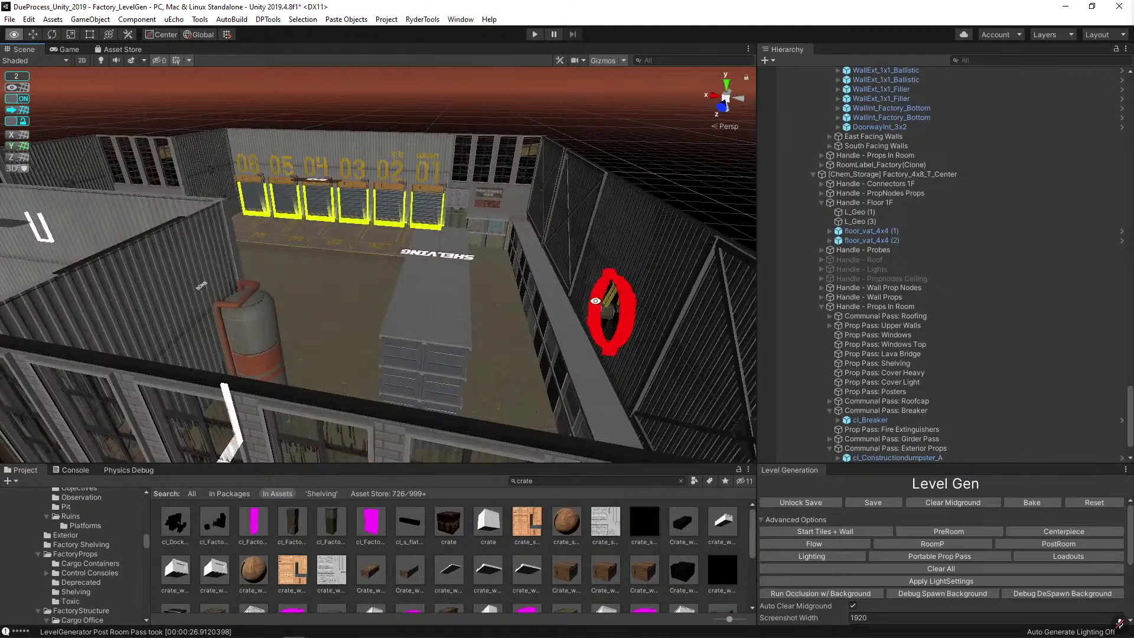
pyautogui.moveTo(416, 186); pyautogui.dragTo(661, 263, button='right')
pyautogui.moveTo(589, 255); pyautogui.dragTo(335, 230, button='right')
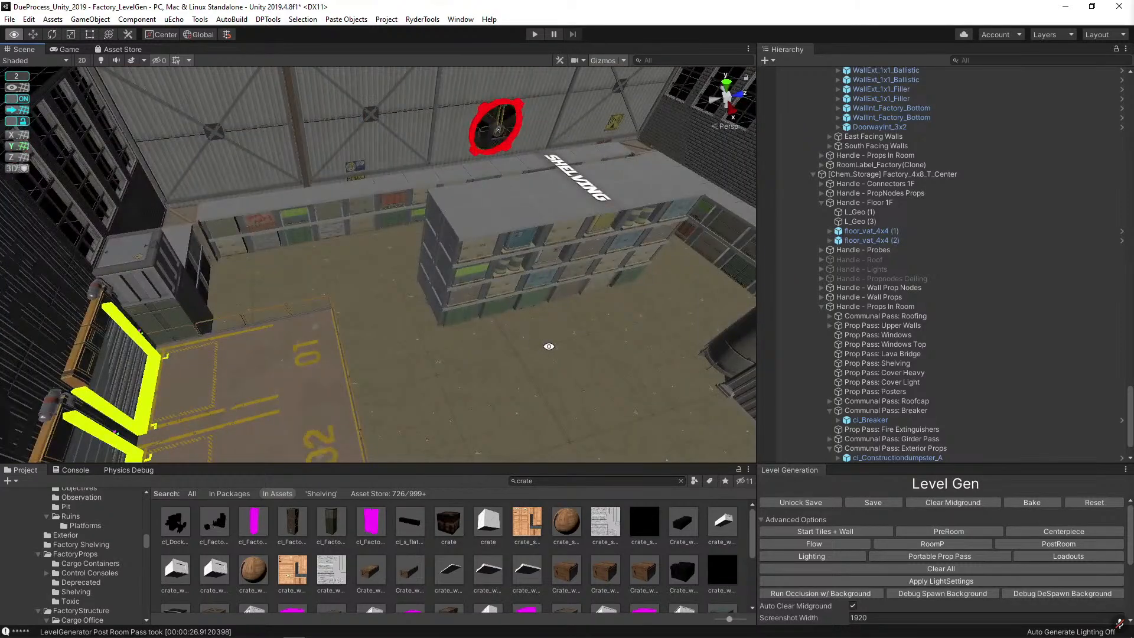
pyautogui.moveTo(335, 278)
pyautogui.mouseDown(button='right')
pyautogui.moveTo(578, 256)
pyautogui.moveTo(327, 258)
pyautogui.mouseUp(button='right')
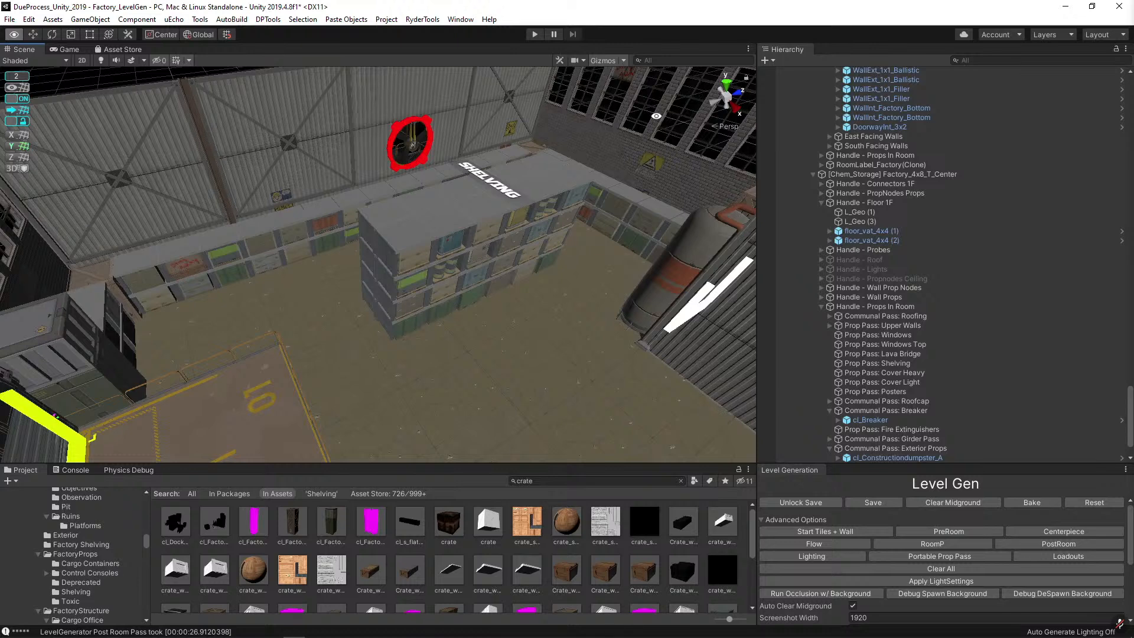
pyautogui.moveTo(338, 186); pyautogui.dragTo(447, 216, button='right')
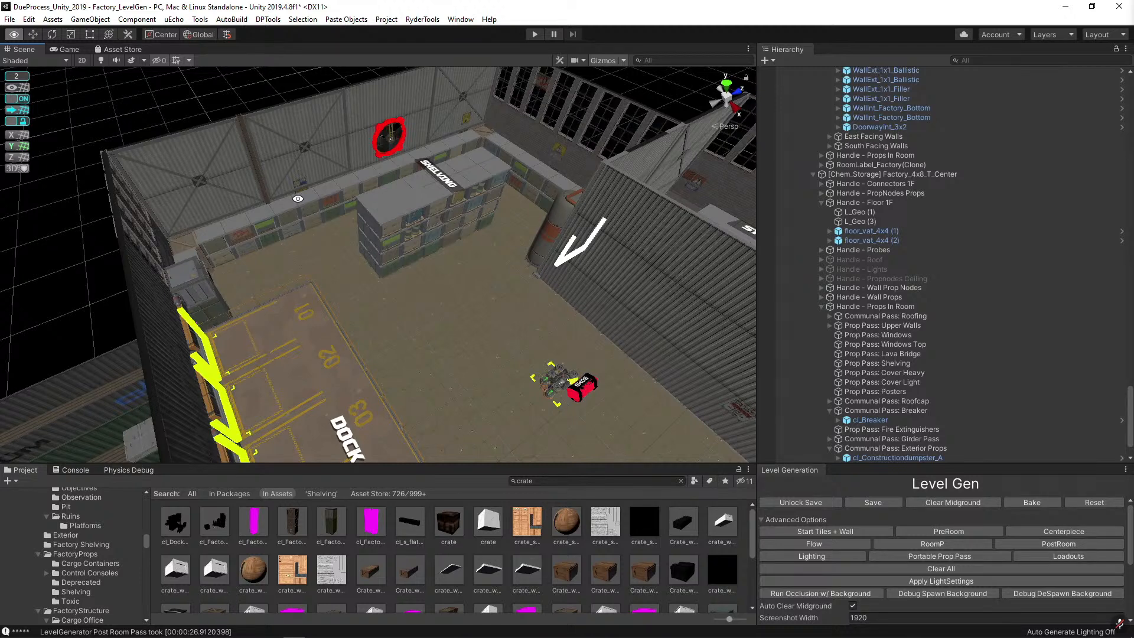
pyautogui.moveTo(237, 122); pyautogui.dragTo(415, 226, button='right')
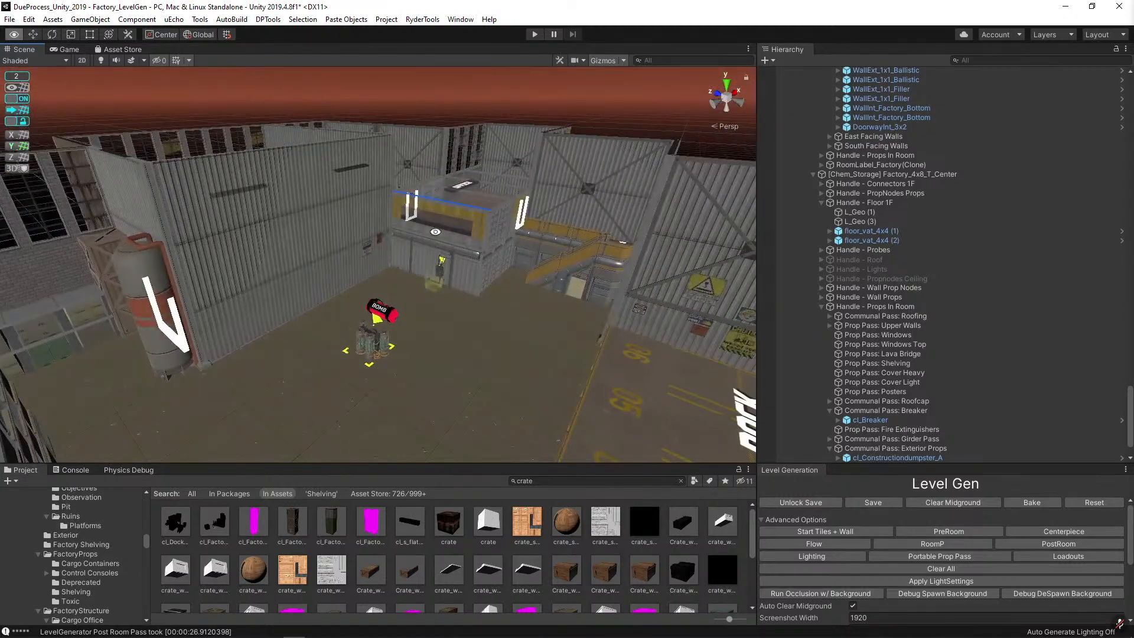
# Examine the open floor around the bomb, the stacked-container office and the surrounding walls from several heights and angles.
pyautogui.keyDown('alt'); pyautogui.moveTo(541, 289); pyautogui.dragTo(362, 250); pyautogui.keyUp('alt')
pyautogui.scroll(4, 362, 250)
pyautogui.moveTo(329, 283); pyautogui.dragTo(469, 284, button='right')
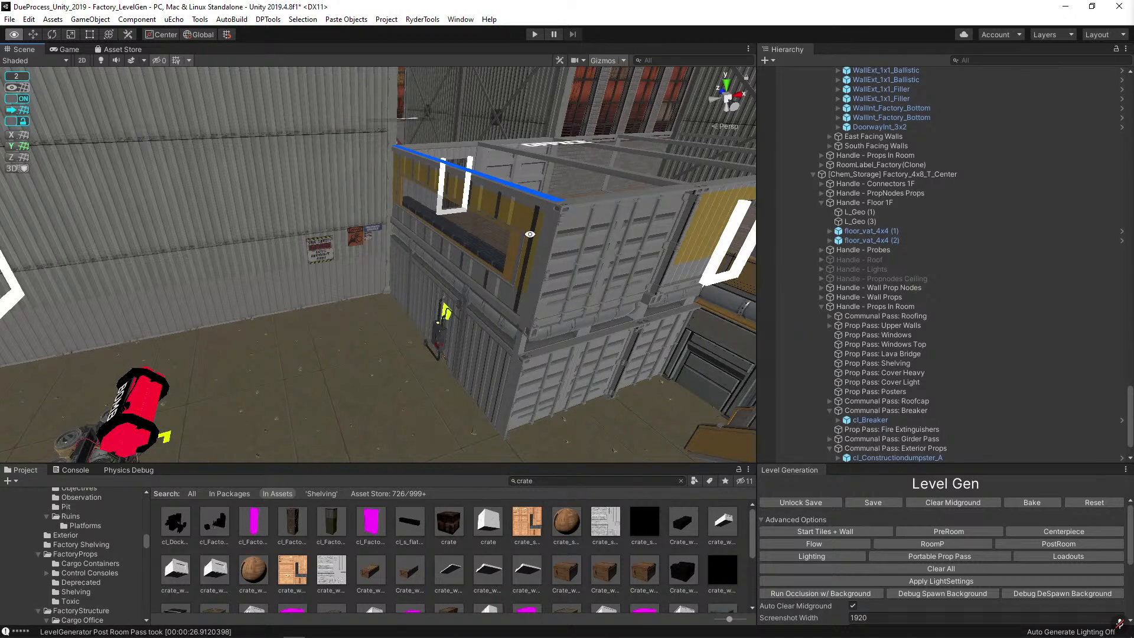
pyautogui.press('s')
pyautogui.moveTo(530, 234); pyautogui.dragTo(547, 163, button='right')
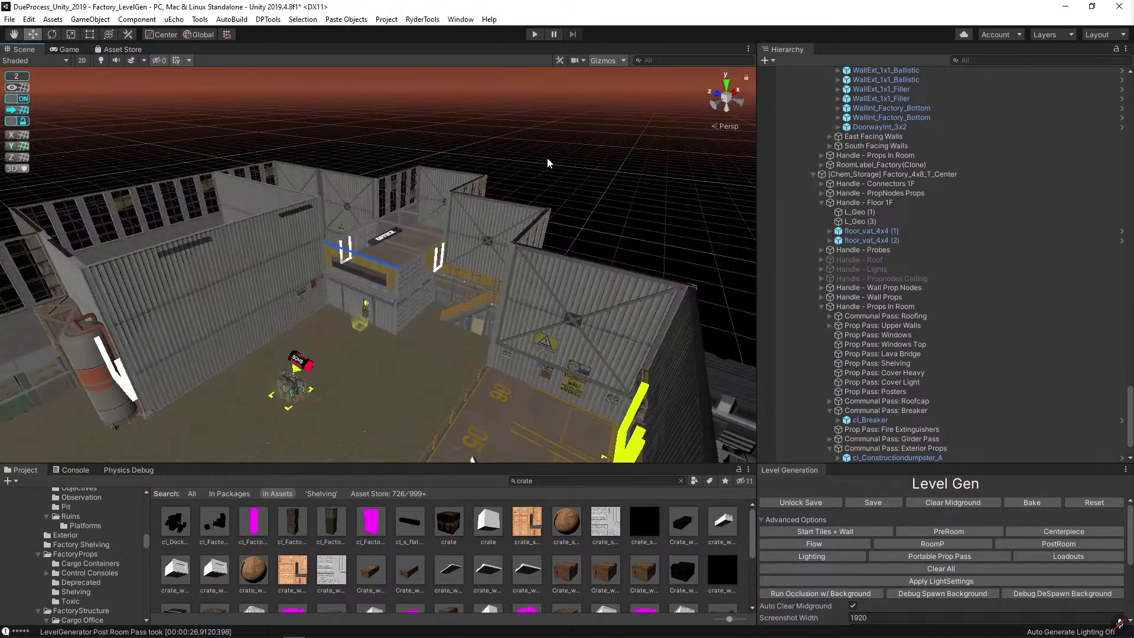
pyautogui.press('alt')
pyautogui.press('w')
pyautogui.moveTo(626, 148); pyautogui.dragTo(479, 263, button='right')
pyautogui.press('s')
# Search the project assets for cargo and place a cargo_container_20_shell on the floor beside the bomb.
pyautogui.click(562, 484)
pyautogui.write('cargo')
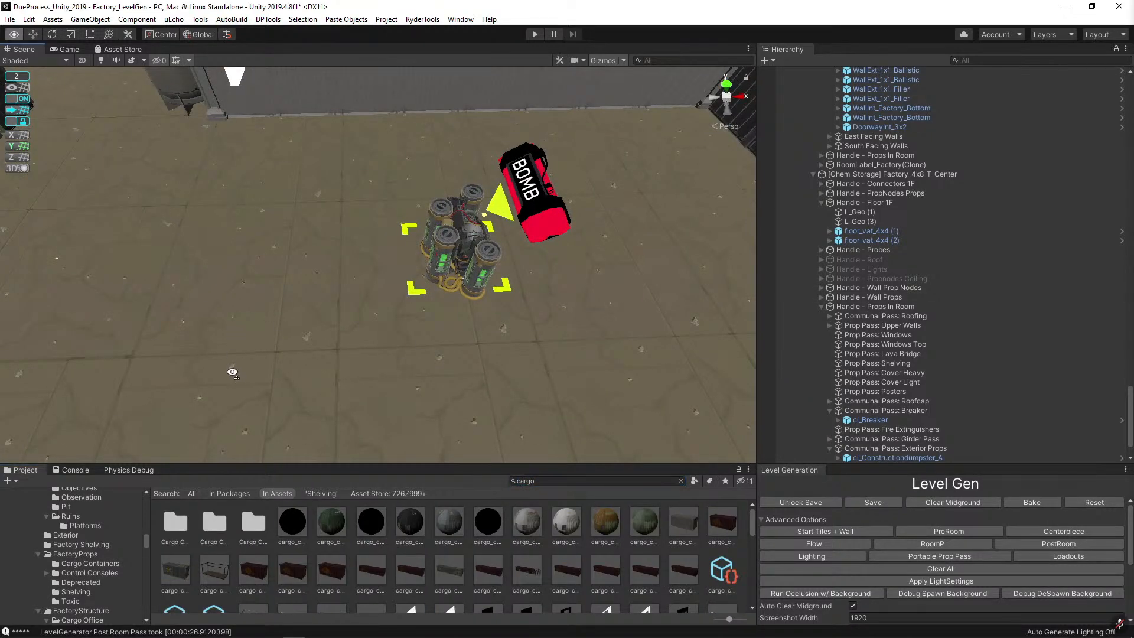
pyautogui.scroll(3, 228, 327)
pyautogui.moveTo(251, 572); pyautogui.dragTo(290, 295)
pyautogui.hotkey('ctrl', 'shift', 'r')
pyautogui.moveTo(294, 566); pyautogui.dragTo(232, 220)
pyautogui.click(298, 303)
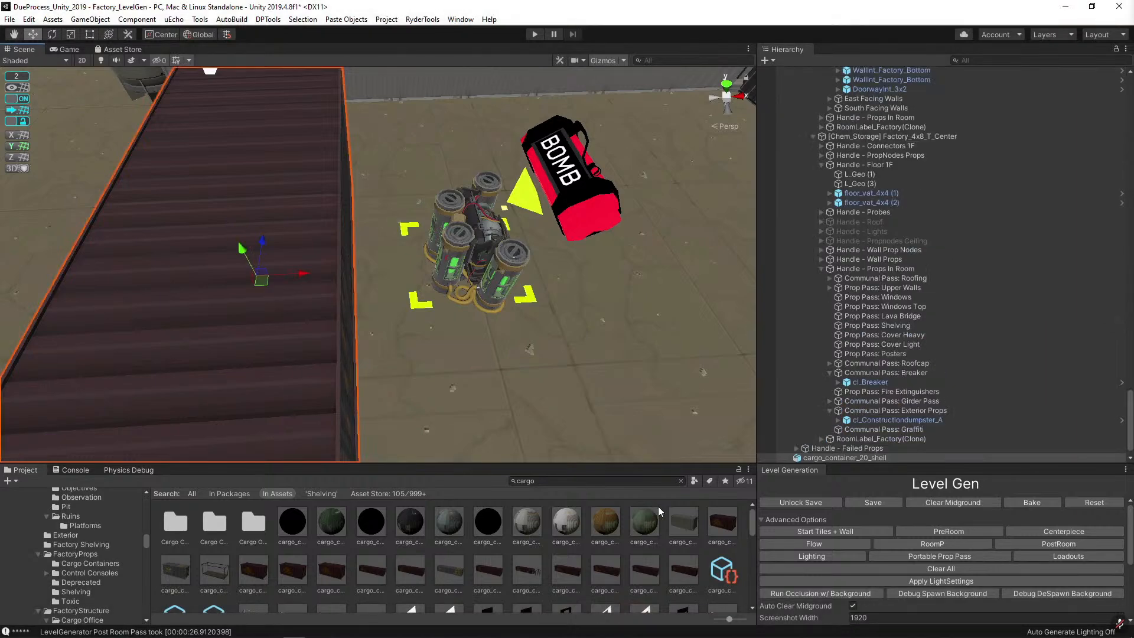
# Replace the selected container shell with cargo_container_20 using Replace Selection.
pyautogui.hotkey('ctrl', 'shift', 'r')
pyautogui.moveTo(725, 518); pyautogui.dragTo(143, 219)
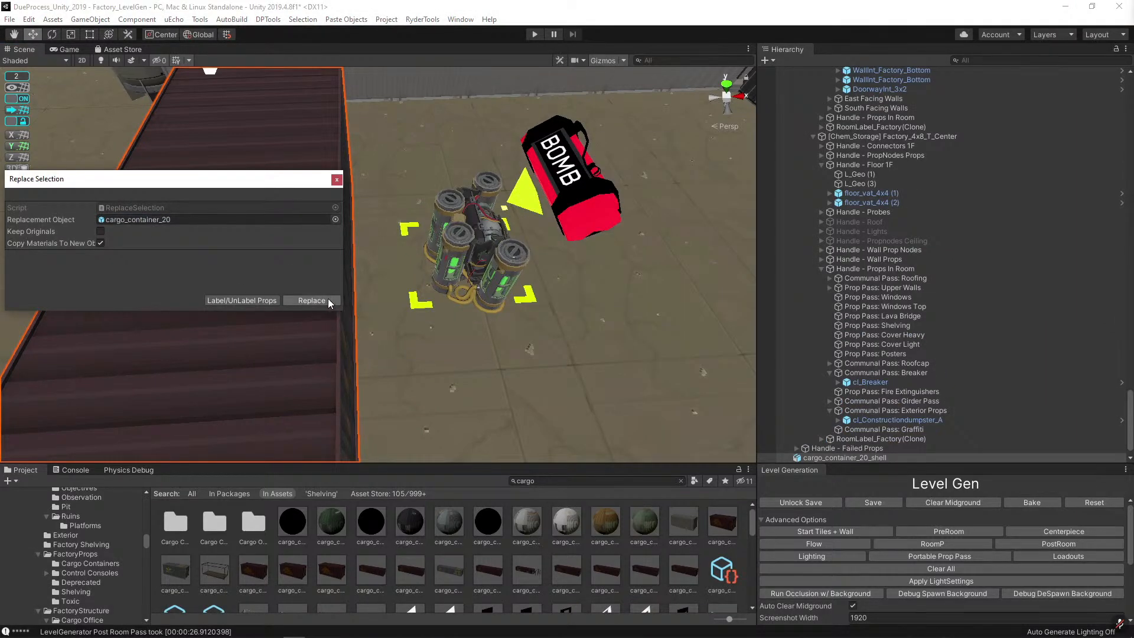
pyautogui.click(328, 300)
# Move the cargo container across the floor next to the bomb, checking its placement against the dock and the shelving.
pyautogui.keyDown('alt'); pyautogui.moveTo(373, 273); pyautogui.dragTo(256, 303); pyautogui.keyUp('alt')
pyautogui.press('alt')
pyautogui.press('w')
pyautogui.scroll(3, 414, 266)
pyautogui.moveTo(435, 266); pyautogui.dragTo(362, 261, button='middle')
pyautogui.moveTo(329, 251); pyautogui.dragTo(442, 264)
pyautogui.press('w')
pyautogui.press('d')
pyautogui.moveTo(443, 268); pyautogui.dragTo(313, 240, button='right')
pyautogui.keyDown('alt'); pyautogui.moveTo(313, 239); pyautogui.dragTo(381, 182); pyautogui.keyUp('alt')
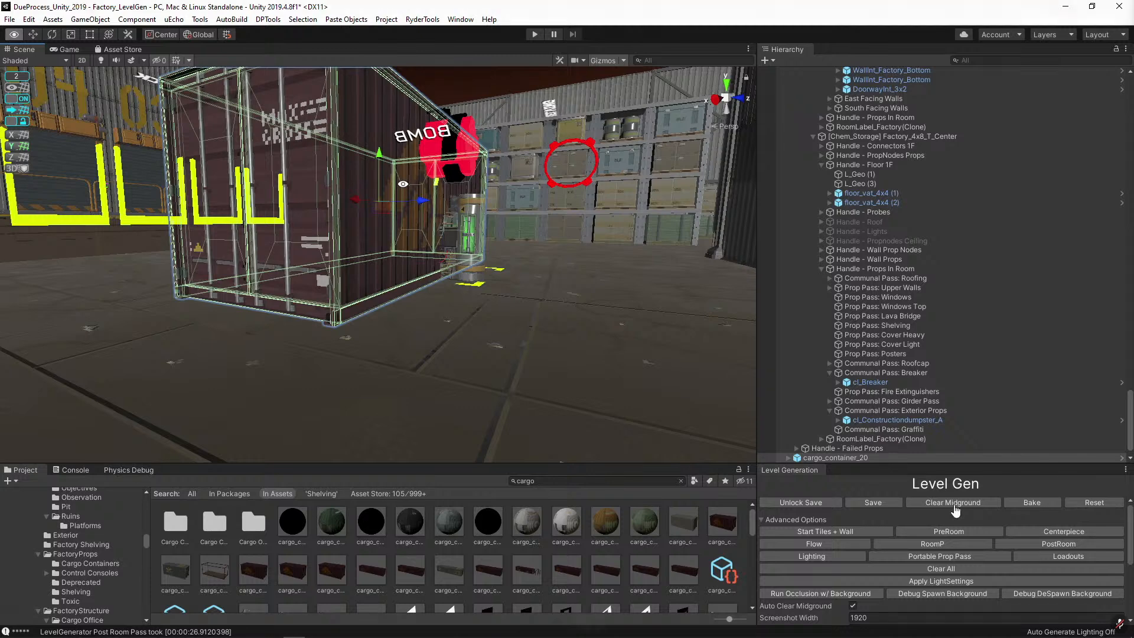
pyautogui.click(588, 614)
pyautogui.scroll(5, 504, 221)
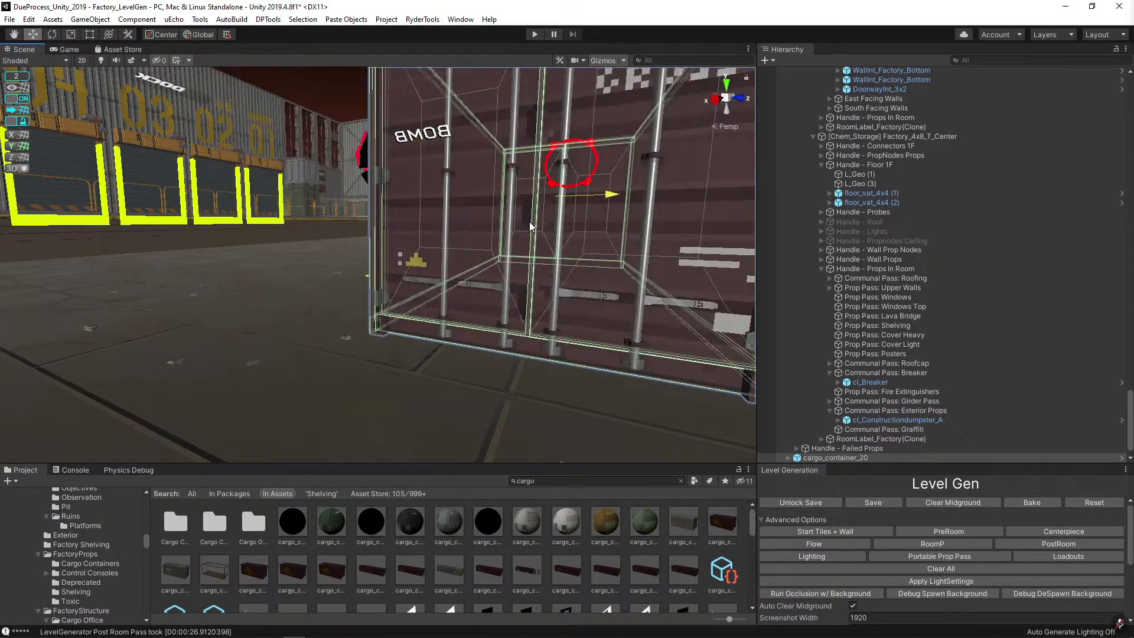
pyautogui.press('d')
pyautogui.moveTo(530, 227); pyautogui.dragTo(526, 238, button='right')
pyautogui.press('w')
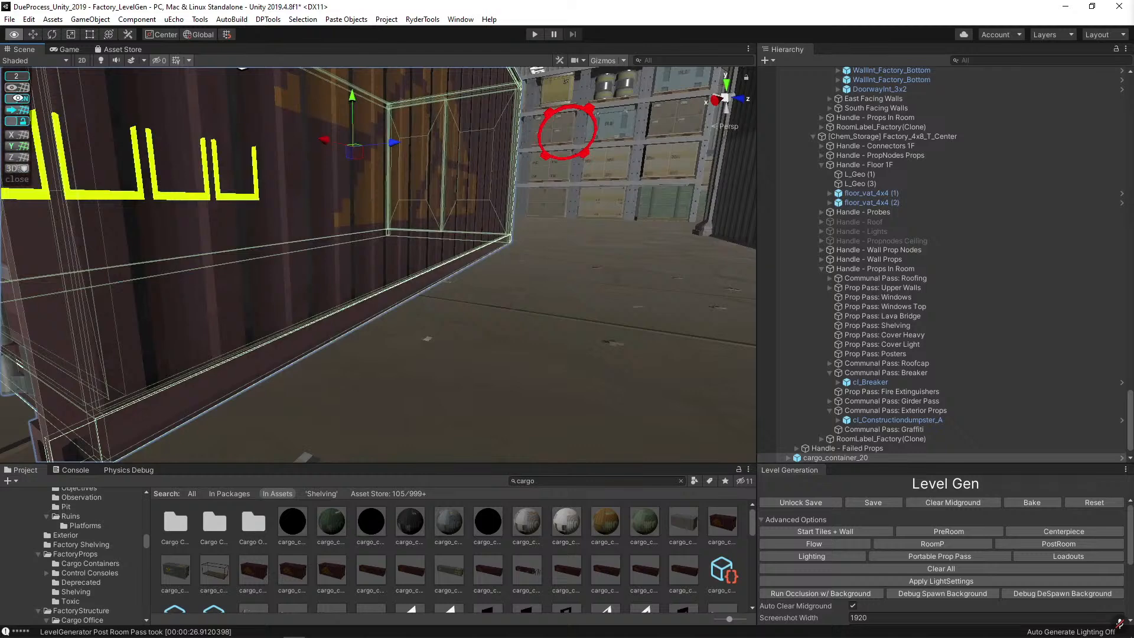
# Turn off grid snapping and position the cargo container around the bomb.
pyautogui.click(18, 98)
pyautogui.moveTo(426, 173); pyautogui.dragTo(402, 172, button='right')
pyautogui.press('s')
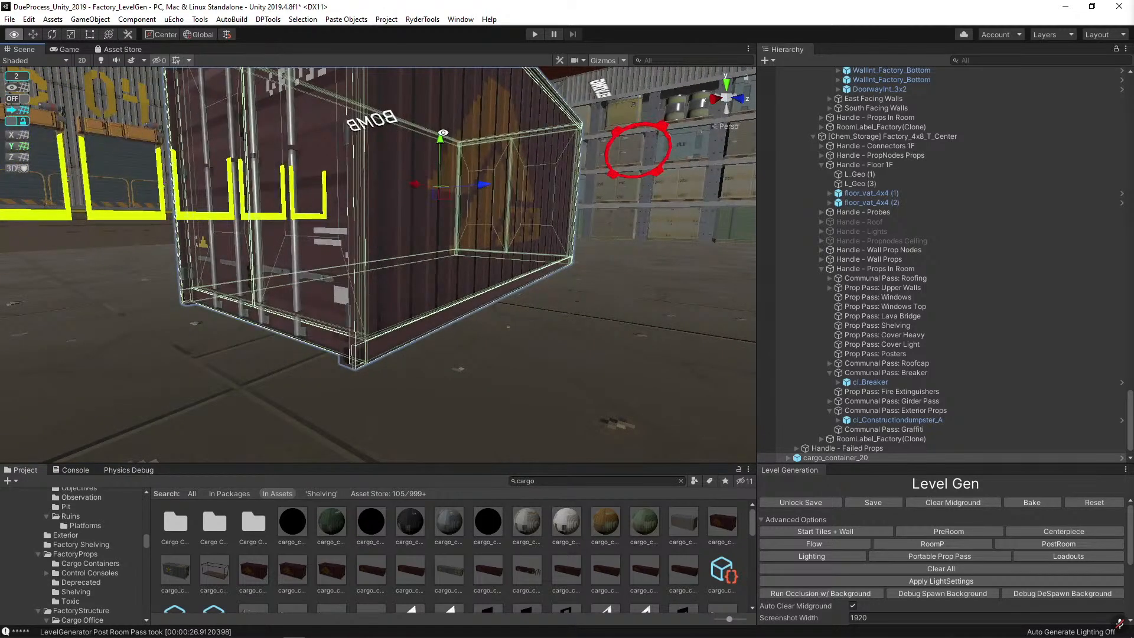
pyautogui.moveTo(442, 137); pyautogui.dragTo(443, 136)
pyautogui.press('a')
pyautogui.moveTo(443, 135); pyautogui.dragTo(395, 257, button='right')
pyautogui.press('w')
pyautogui.press('s')
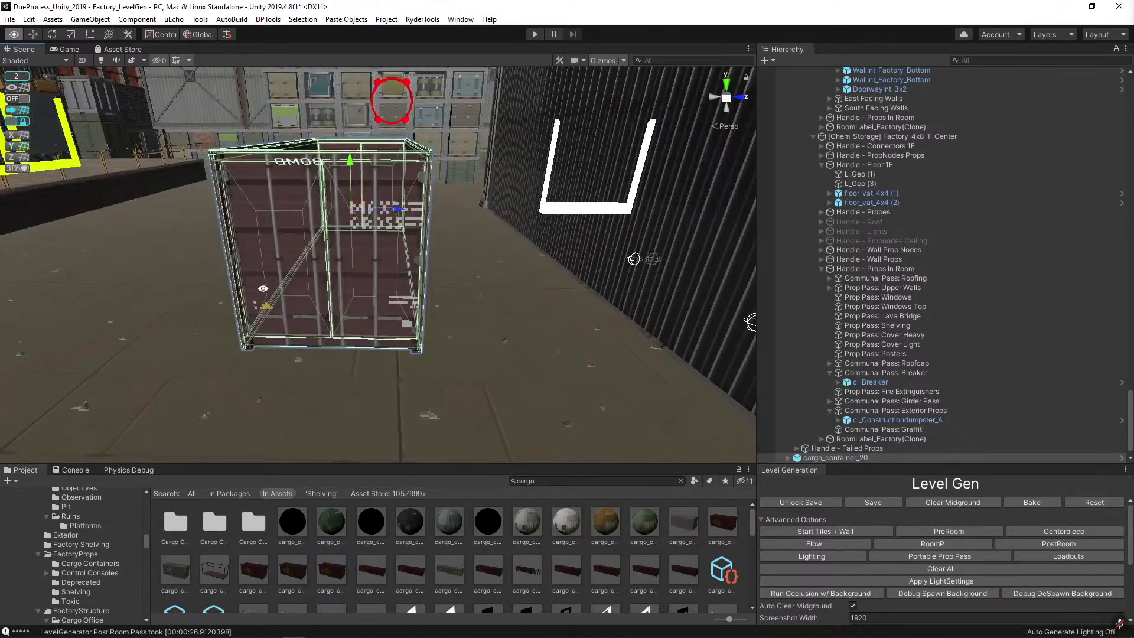
# Duplicate the cargo container and set the copy flush alongside the first so that the pair straddles the bomb.
pyautogui.moveTo(263, 289); pyautogui.dragTo(660, 212, button='right')
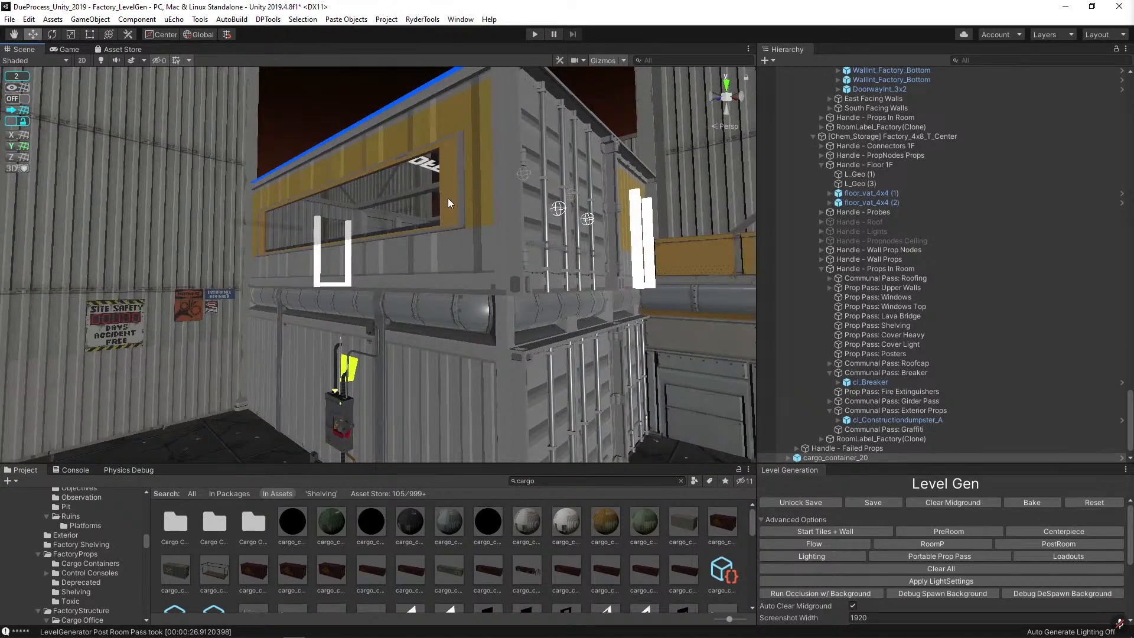
pyautogui.moveTo(448, 203); pyautogui.dragTo(316, 267, button='right')
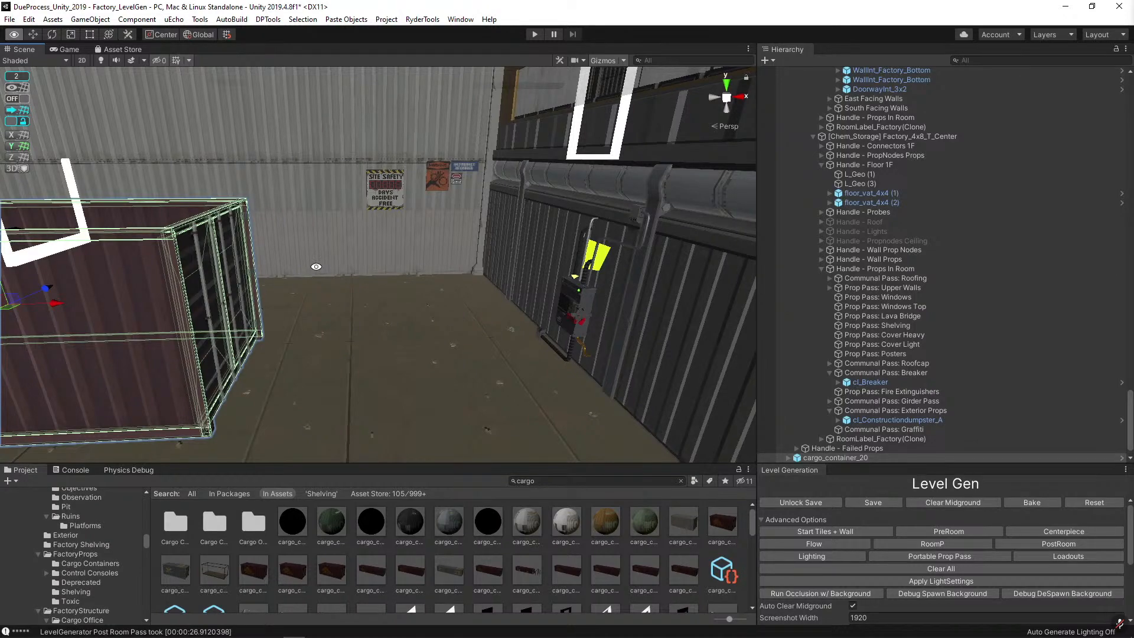
pyautogui.moveTo(316, 266); pyautogui.dragTo(577, 267, button='right')
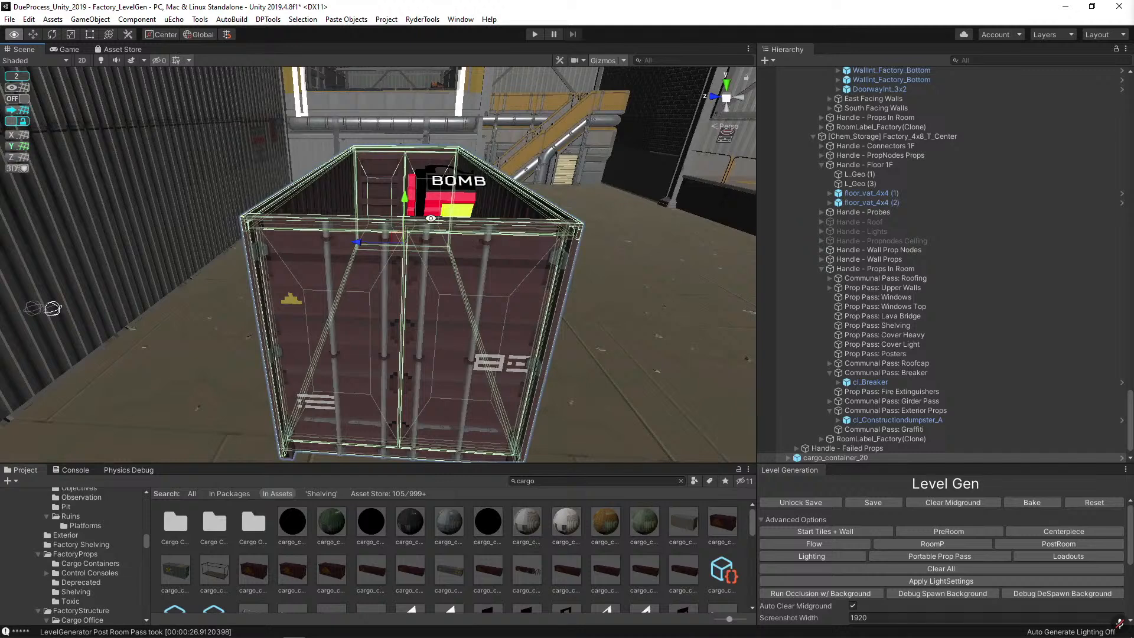
pyautogui.scroll(8, 435, 313)
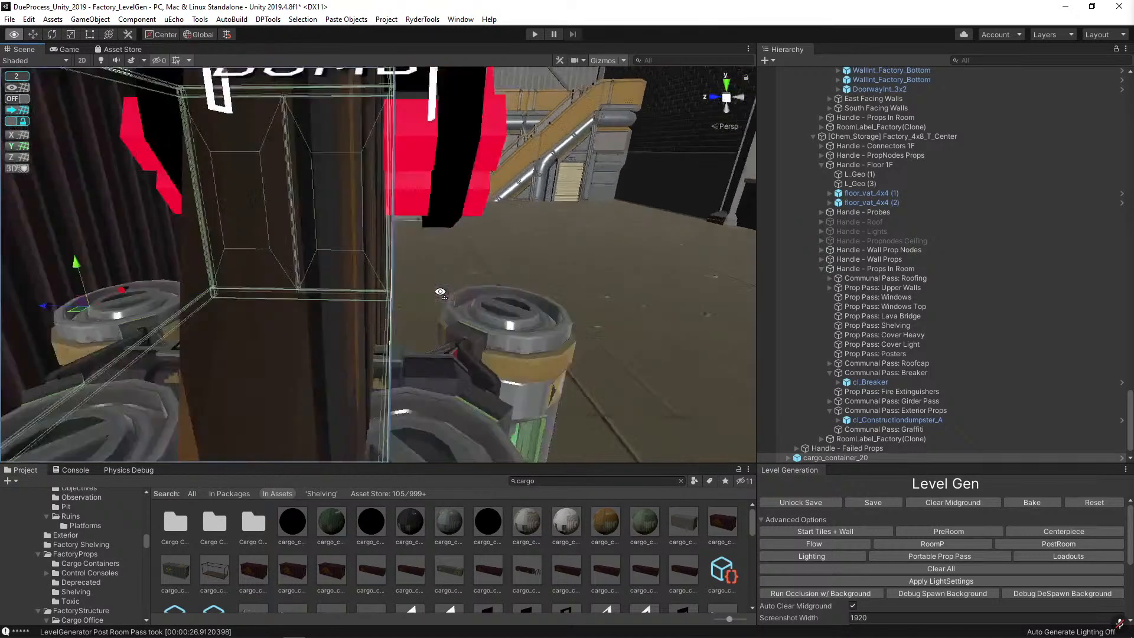
pyautogui.scroll(-6, 437, 316)
pyautogui.keyDown('alt'); pyautogui.moveTo(436, 313); pyautogui.dragTo(443, 368); pyautogui.keyUp('alt')
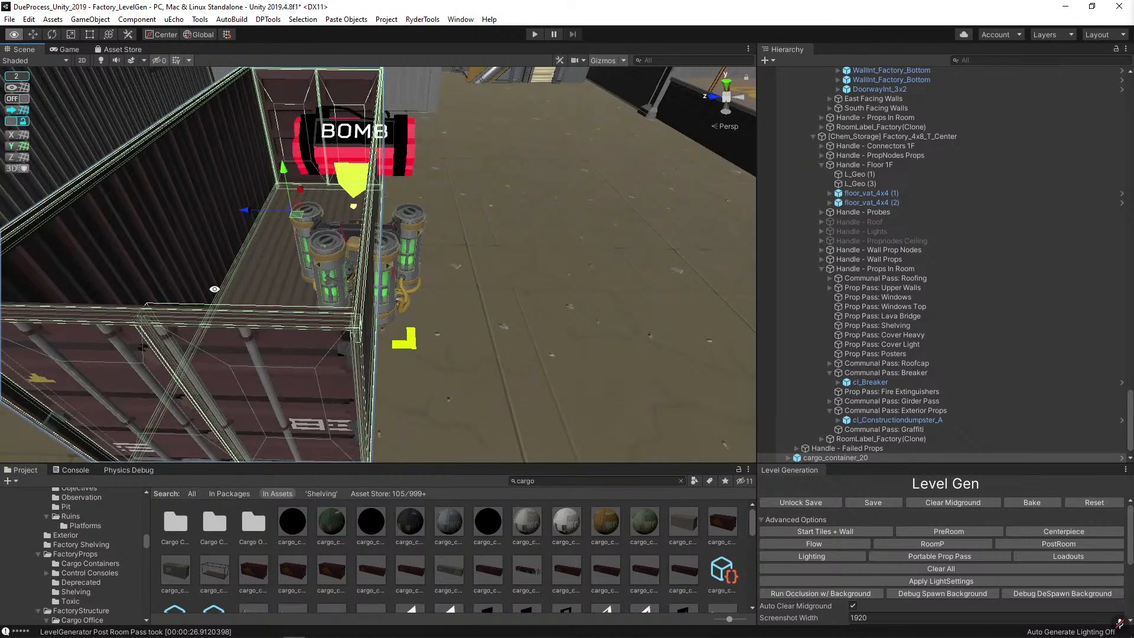
pyautogui.hotkey('ctrl', 'd')
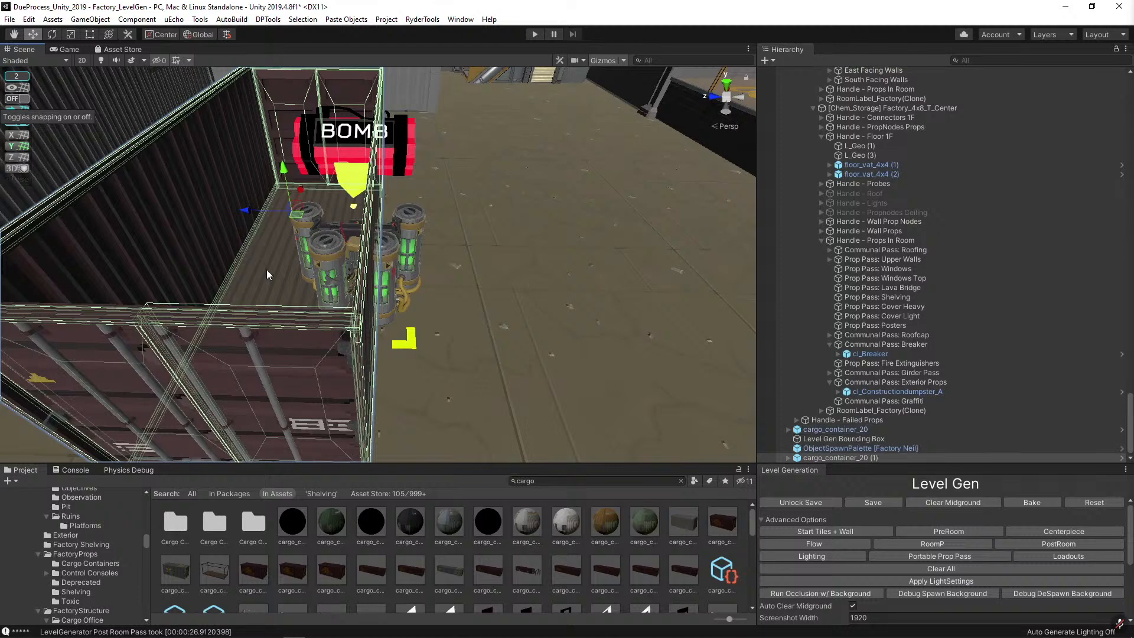
pyautogui.moveTo(256, 210); pyautogui.dragTo(419, 229)
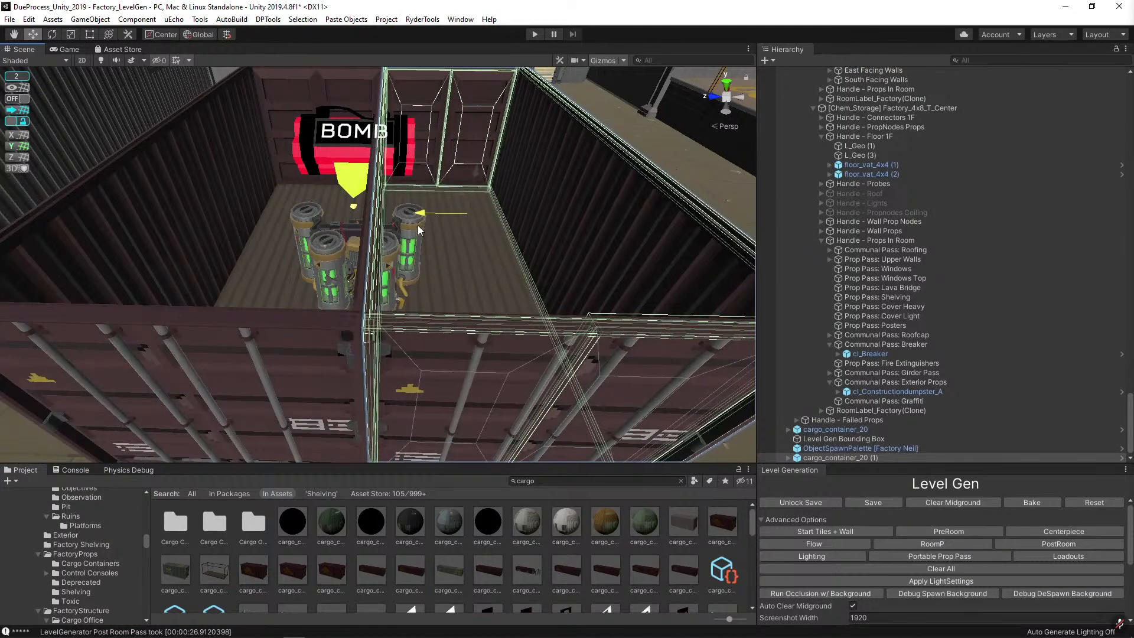
pyautogui.moveTo(464, 204); pyautogui.dragTo(480, 117, button='right')
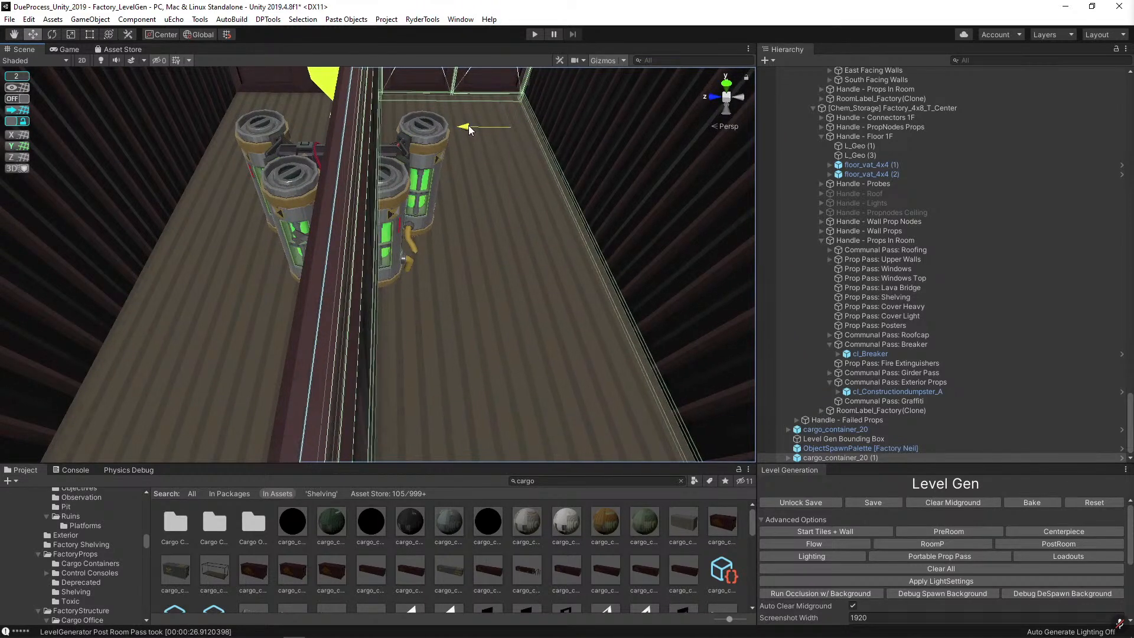
pyautogui.moveTo(468, 130); pyautogui.dragTo(348, 183, button='right')
# Deactivate the two adjoining cargo_container_side_40_half_B walls to join the containers into one open interior.
pyautogui.click(293, 221)
pyautogui.rightClick(420, 190)
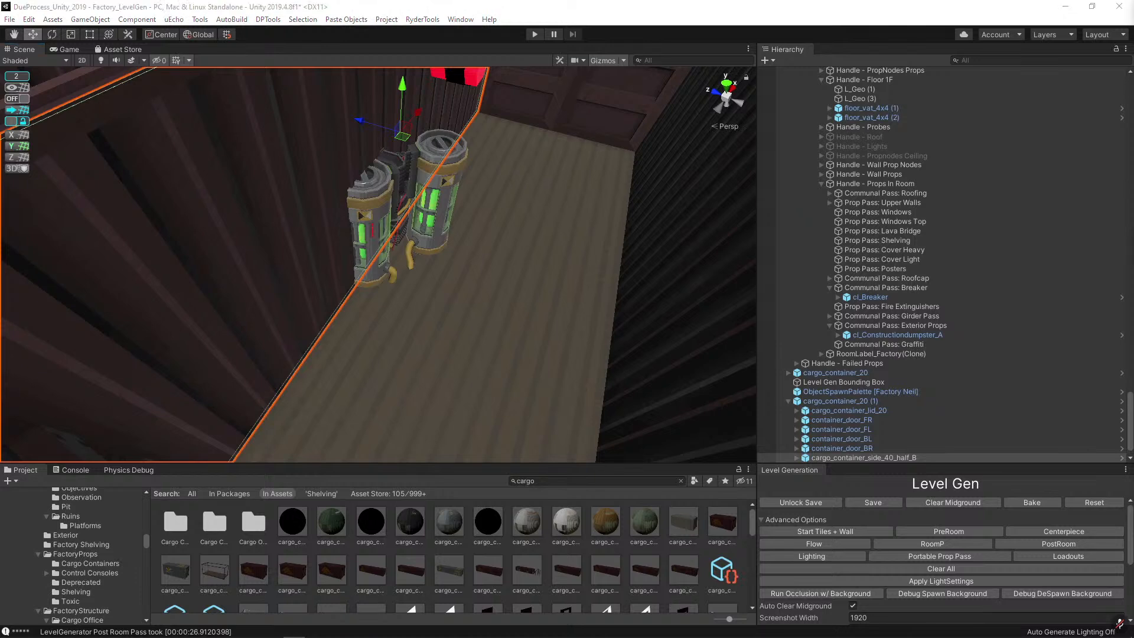
pyautogui.hotkey('alt', 'shift', 'a')
pyautogui.moveTo(421, 191); pyautogui.dragTo(383, 163, button='right')
pyautogui.click(375, 167)
pyautogui.click(374, 167)
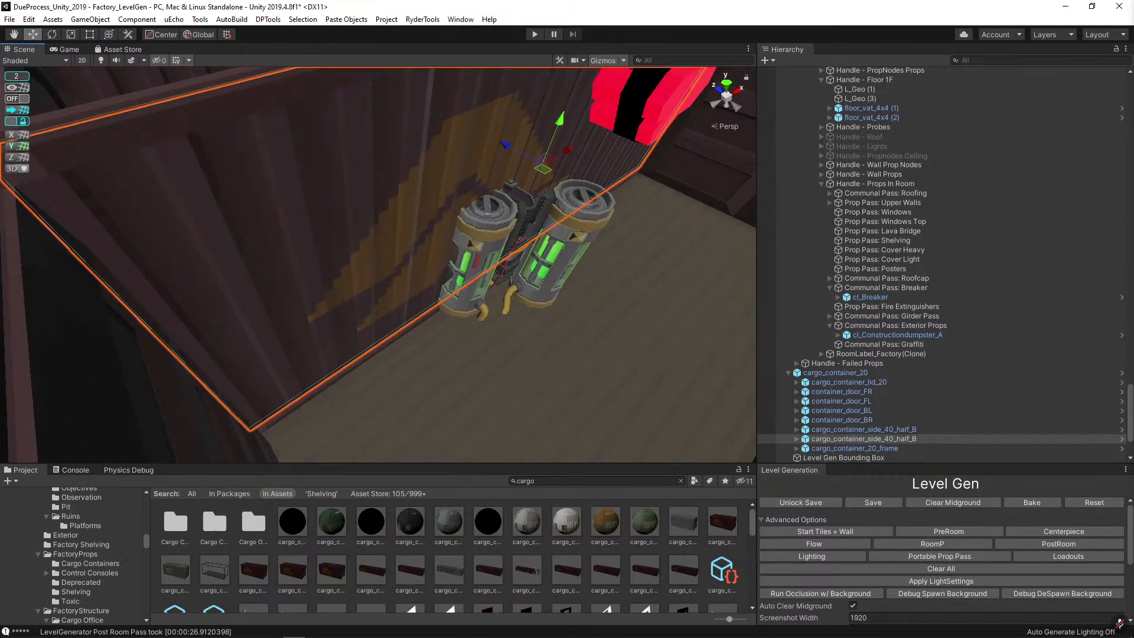
pyautogui.scroll(-10, 357, 253)
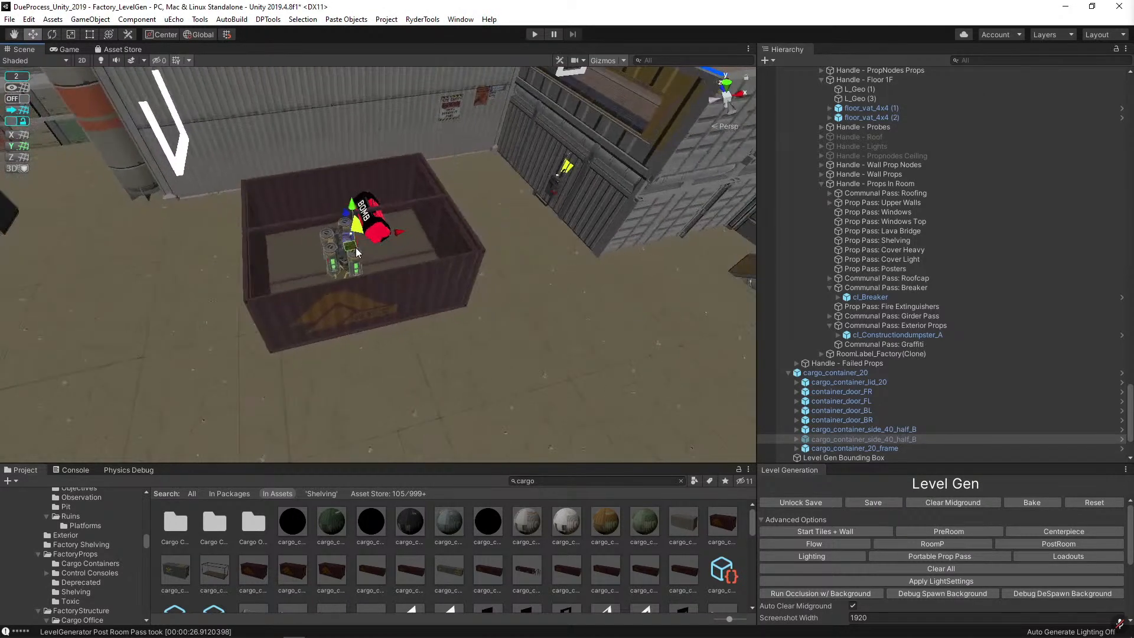
# Switch the transform handle to Pivot and raise cl_Bomb so that its base rests on the container floor.
pyautogui.click(339, 269)
pyautogui.press('f')
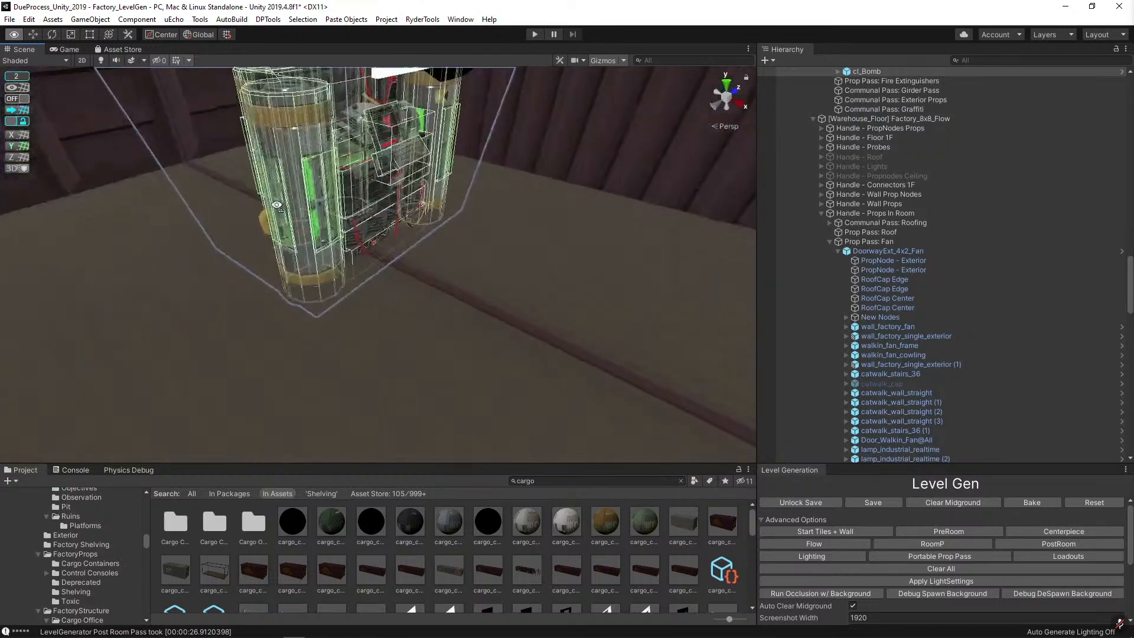
pyautogui.moveTo(434, 268); pyautogui.dragTo(416, 250, button='right')
pyautogui.click(161, 34)
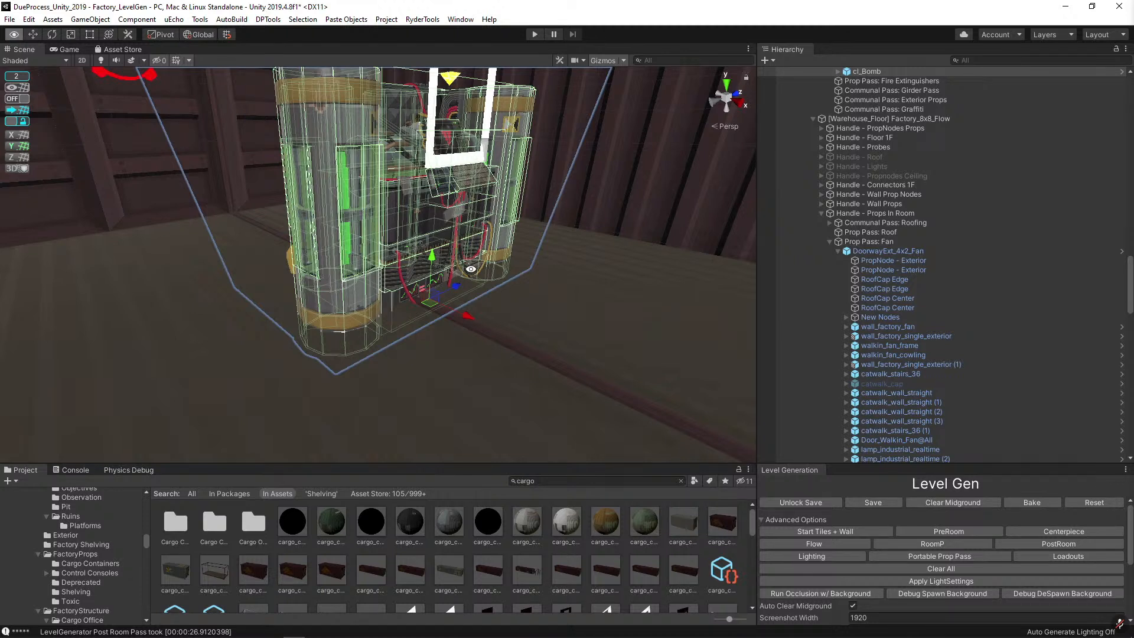
pyautogui.scroll(3, 470, 269)
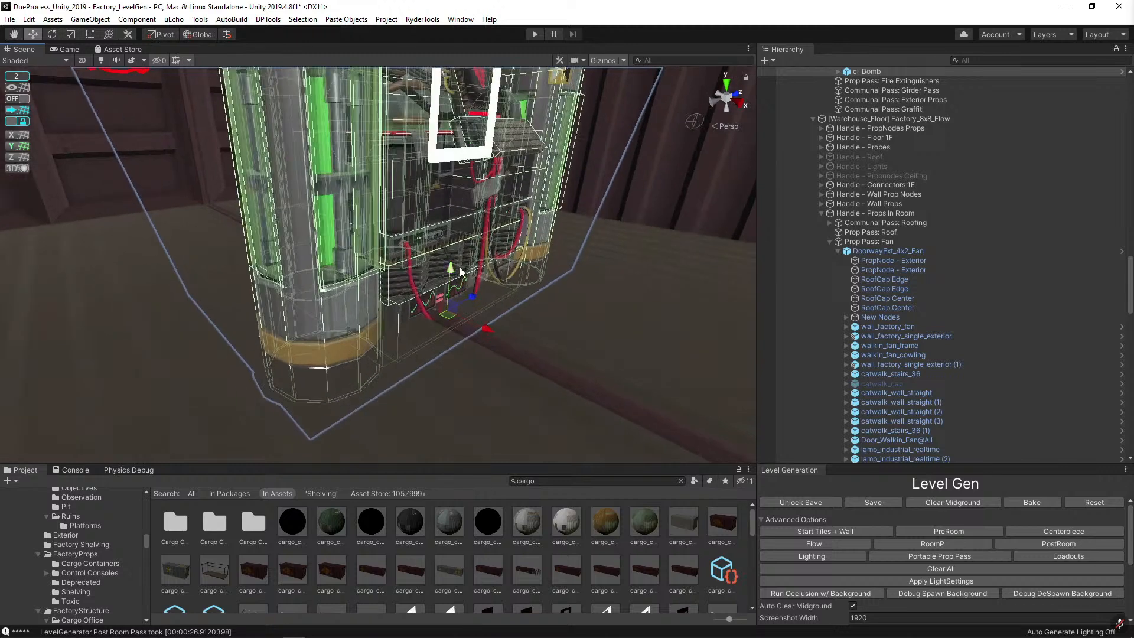
pyautogui.moveTo(455, 269); pyautogui.dragTo(451, 249)
pyautogui.moveTo(451, 250); pyautogui.dragTo(422, 372, button='right')
pyautogui.press('s')
pyautogui.press('w')
pyautogui.press('s')
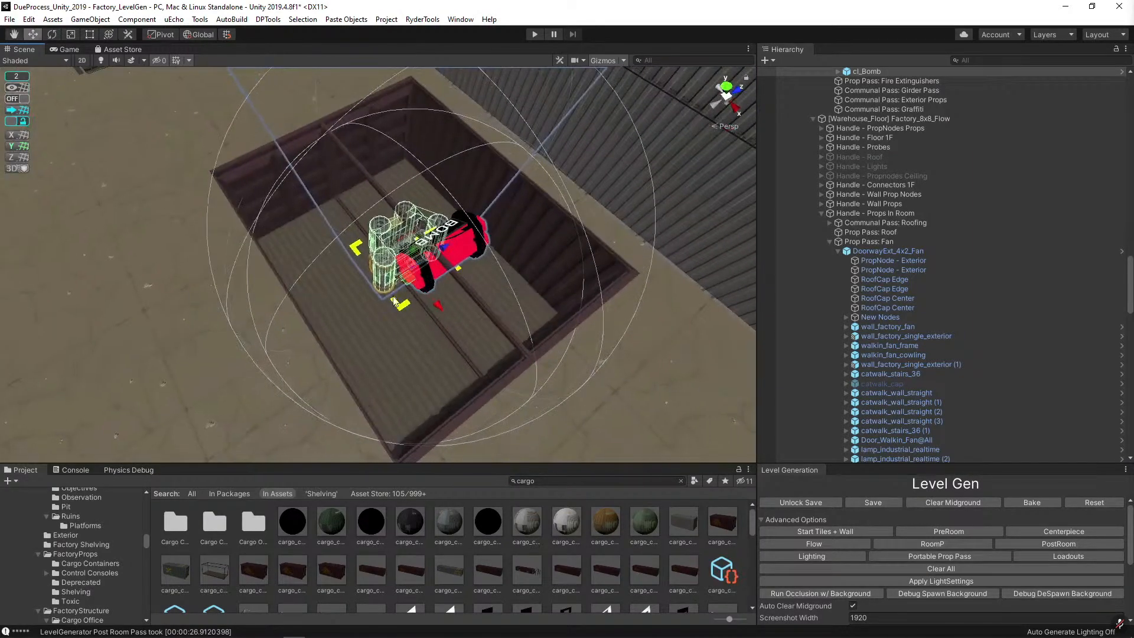
# Move the bomb into a corner of the joined containers and rotate it to sit diagonally there.
pyautogui.keyDown('alt'); pyautogui.moveTo(415, 277); pyautogui.dragTo(701, 393); pyautogui.keyUp('alt')
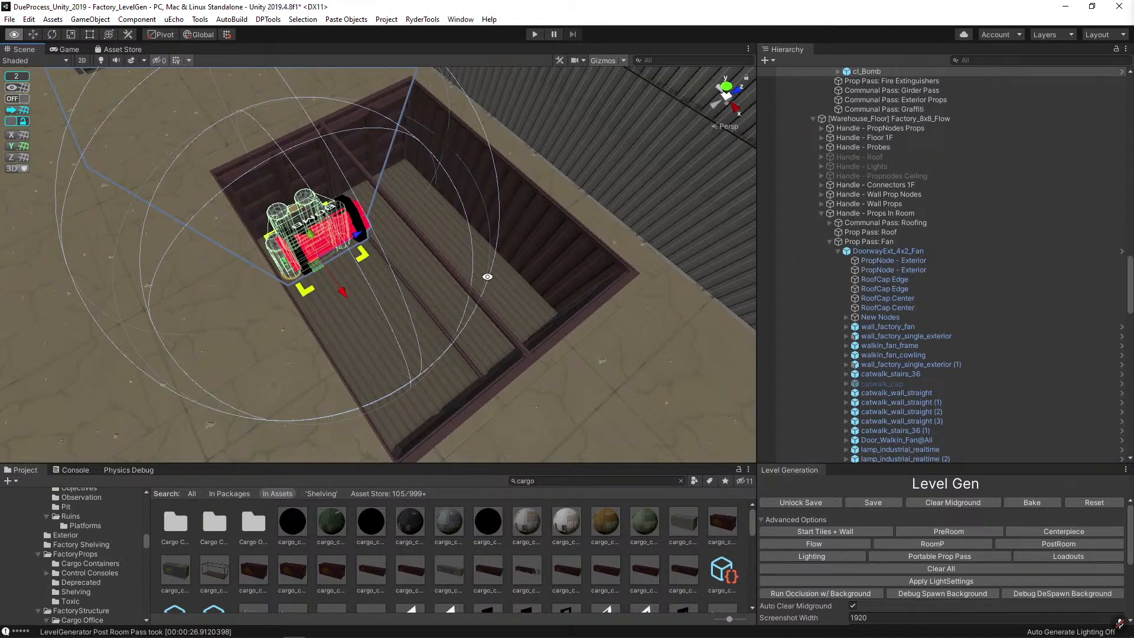
pyautogui.press('f')
pyautogui.keyDown('alt'); pyautogui.moveTo(486, 273); pyautogui.dragTo(486, 388); pyautogui.keyUp('alt')
pyautogui.press('e')
pyautogui.press('w')
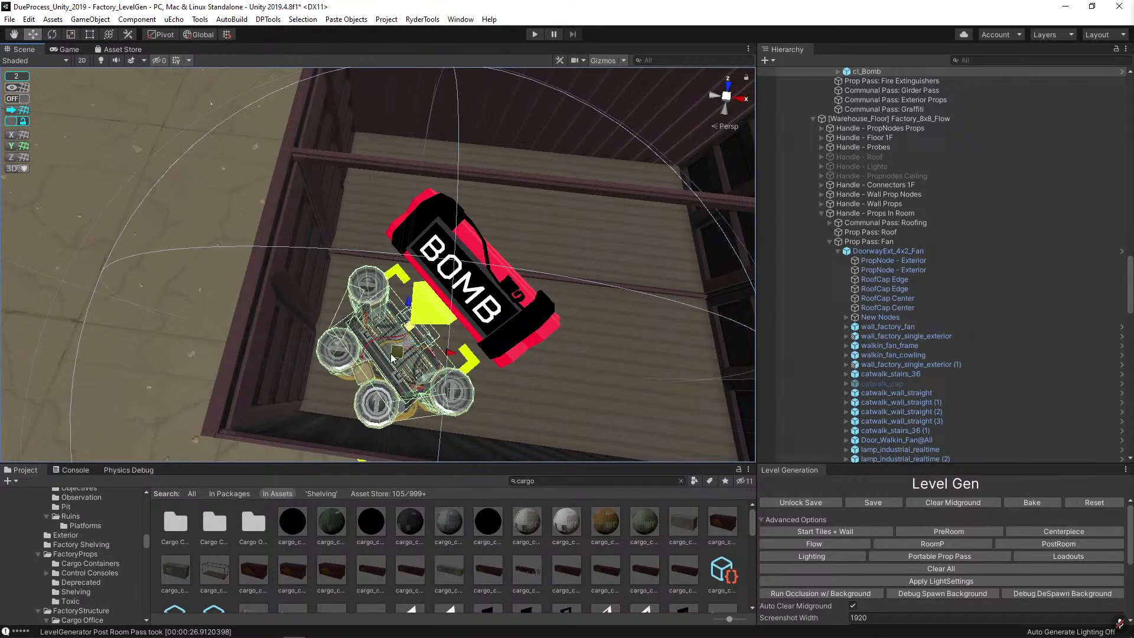
pyautogui.moveTo(391, 353); pyautogui.dragTo(368, 354)
pyautogui.moveTo(383, 311); pyautogui.dragTo(383, 308)
# Rotate container_door_FL of the duplicated container outward to open an entrance on the bomb's side.
pyautogui.moveTo(384, 310); pyautogui.dragTo(307, 325, button='right')
pyautogui.click(154, 339)
pyautogui.click(157, 353)
pyautogui.moveTo(165, 350); pyautogui.dragTo(411, 287, button='right')
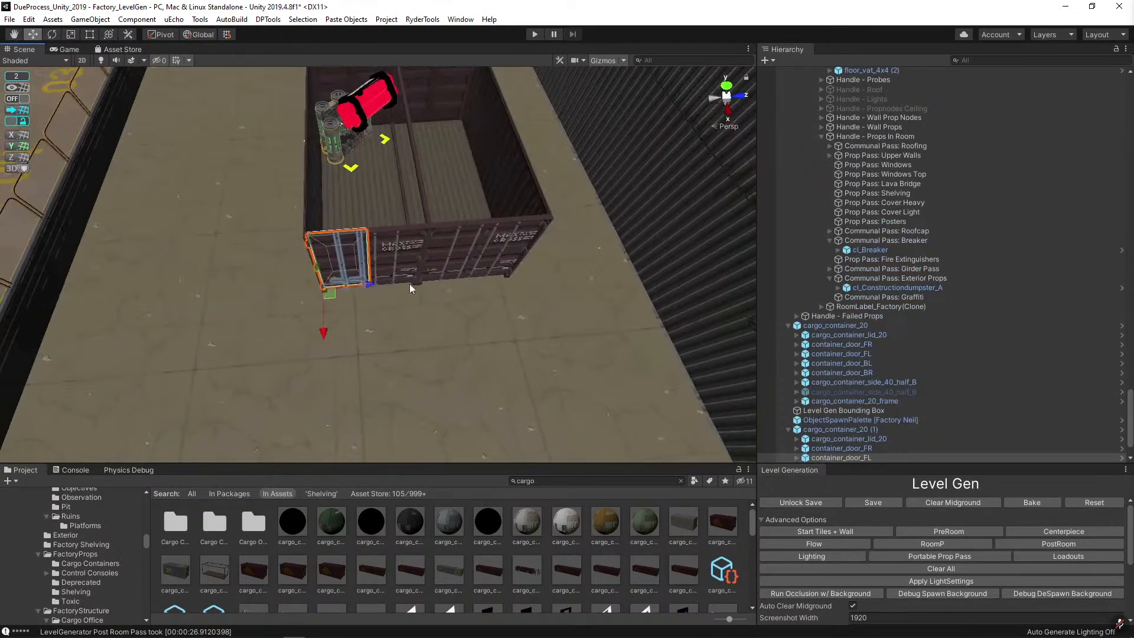
pyautogui.scroll(4, 408, 291)
pyautogui.press('e')
pyautogui.moveTo(321, 329); pyautogui.dragTo(190, 404)
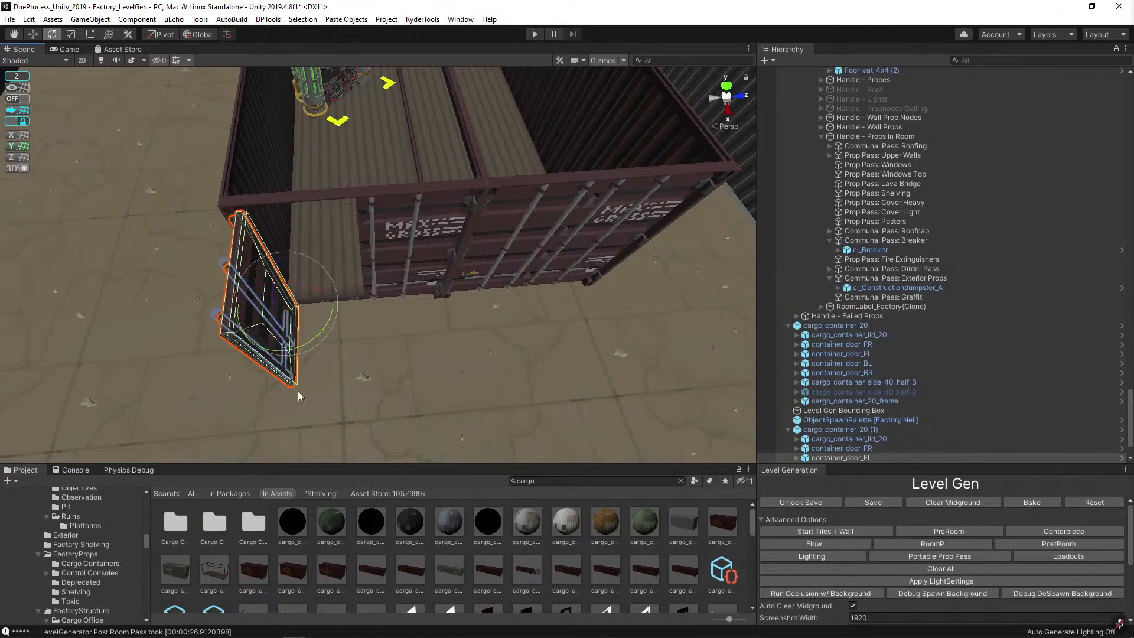
# Rotate the whole container_door_BL of the original container outward to open an entrance at its far end.
pyautogui.moveTo(298, 395); pyautogui.dragTo(418, 290, button='right')
pyautogui.click(449, 347)
pyautogui.click(418, 289)
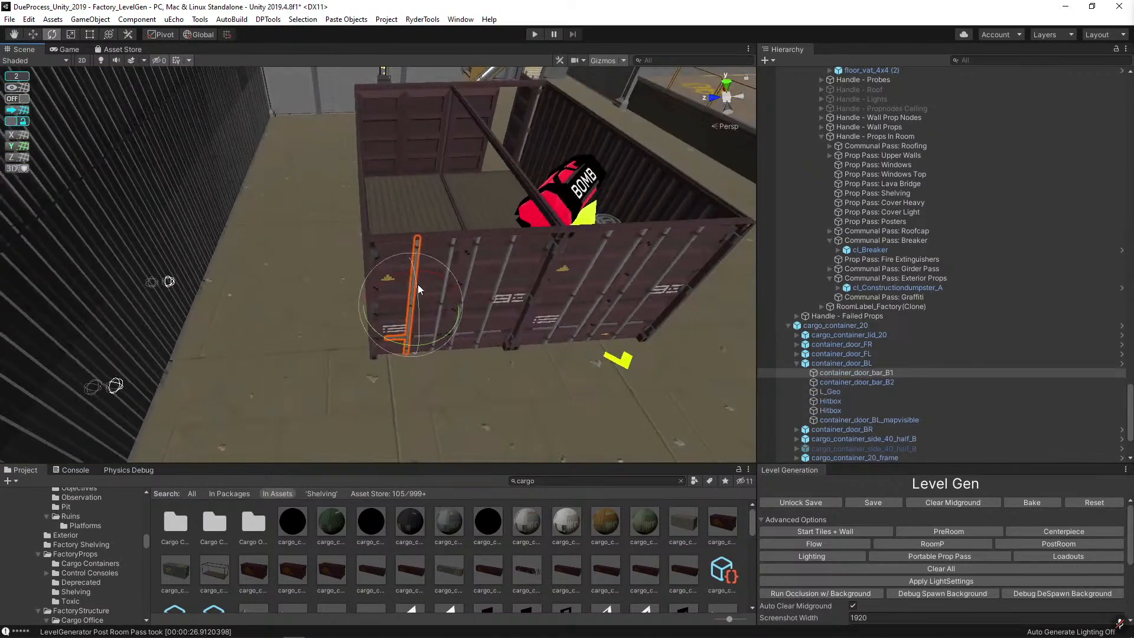
pyautogui.click(871, 364)
pyautogui.moveTo(402, 377); pyautogui.dragTo(1027, 463)
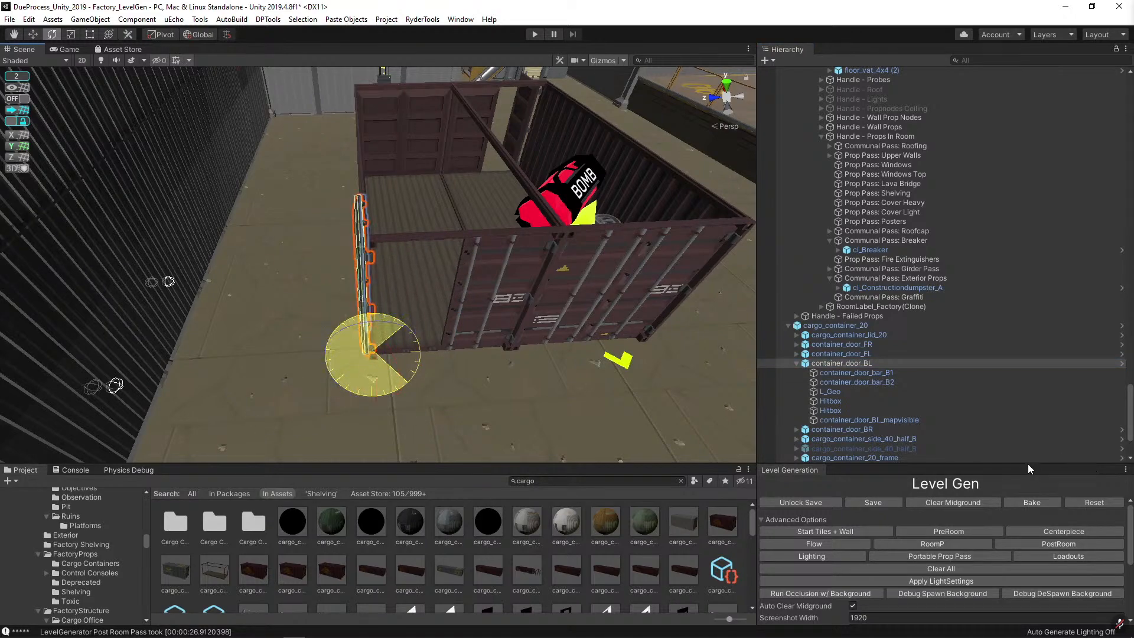
# Select both cargo containers, turn grid snapping on, and move them away from the corrugated wall towards the dock.
pyautogui.moveTo(531, 348); pyautogui.dragTo(575, 268, button='right')
pyautogui.click(529, 163)
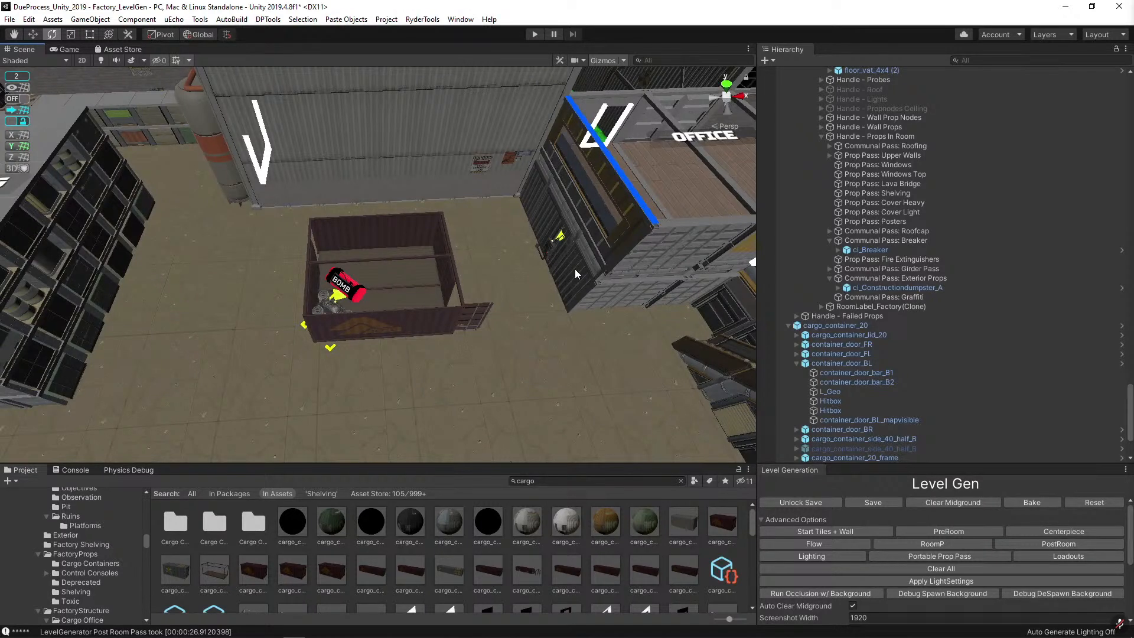
pyautogui.moveTo(575, 269); pyautogui.dragTo(360, 202, button='right')
pyautogui.click(381, 243)
pyautogui.keyDown('shift'); pyautogui.click(399, 214); pyautogui.keyUp('shift')
pyautogui.click(23, 98)
pyautogui.press('w')
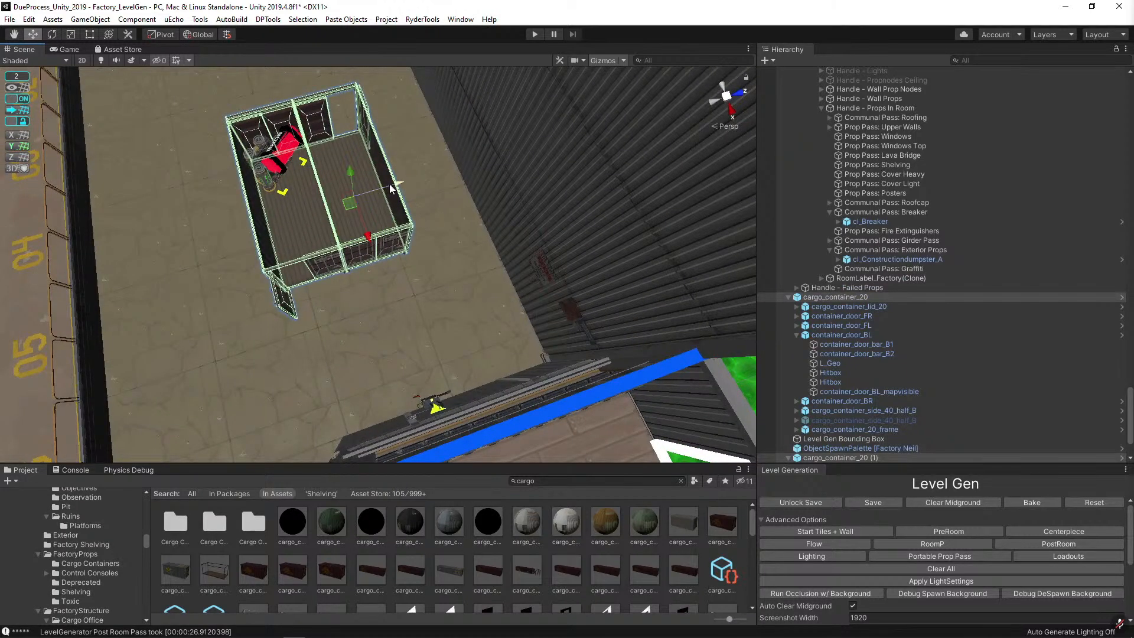
pyautogui.moveTo(387, 189); pyautogui.dragTo(371, 190)
pyautogui.moveTo(368, 186); pyautogui.dragTo(369, 185, button='right')
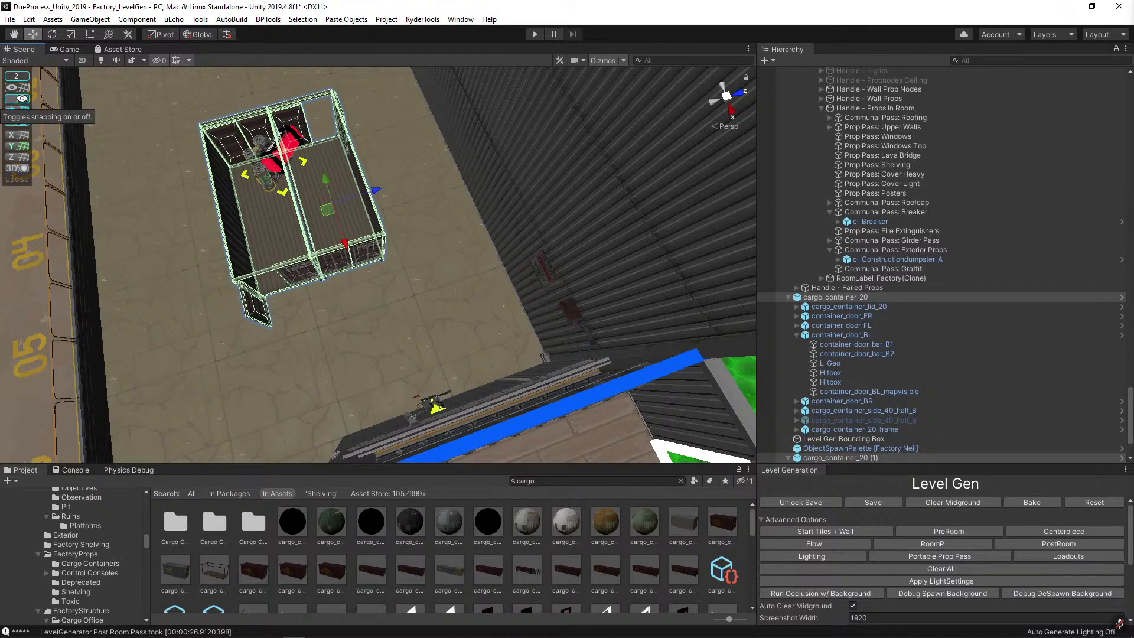
# Turn grid snapping off and shift the bomb back towards the corner of the moved containers.
pyautogui.click(23, 98)
pyautogui.moveTo(425, 135); pyautogui.dragTo(384, 78, button='right')
pyautogui.press('w')
pyautogui.click(357, 238)
pyautogui.moveTo(357, 238); pyautogui.dragTo(377, 224, button='right')
pyautogui.press('w')
pyautogui.moveTo(483, 271); pyautogui.dragTo(426, 270)
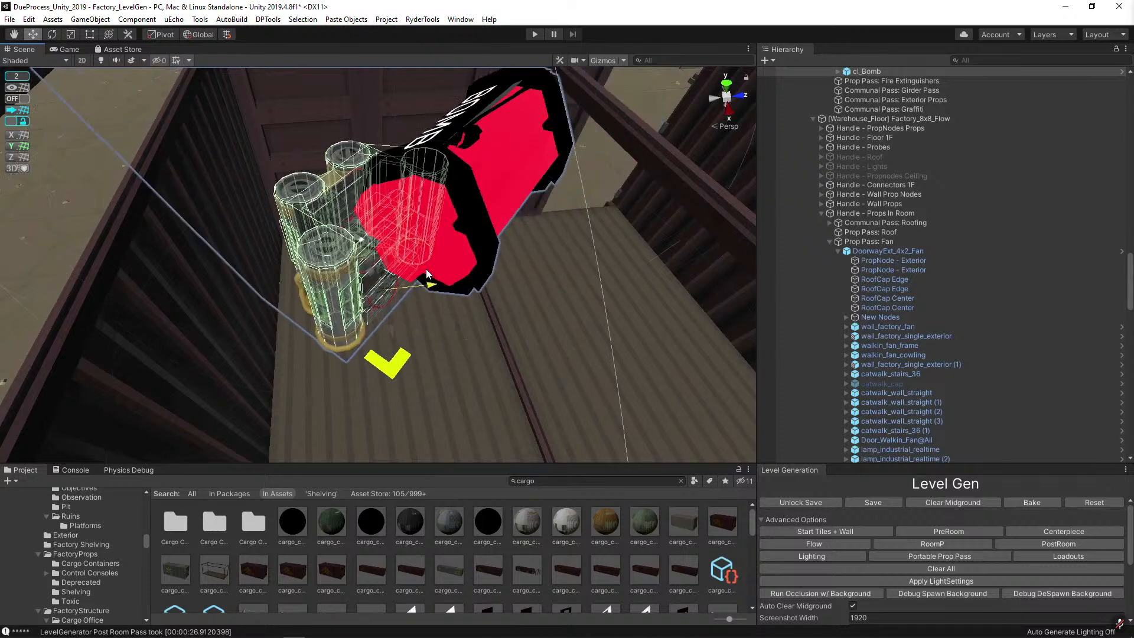
# Delete the semi truck and trailer parked at dock bay 06.
pyautogui.moveTo(426, 268); pyautogui.dragTo(515, 276, button='right')
pyautogui.click(615, 147)
pyautogui.click(510, 291)
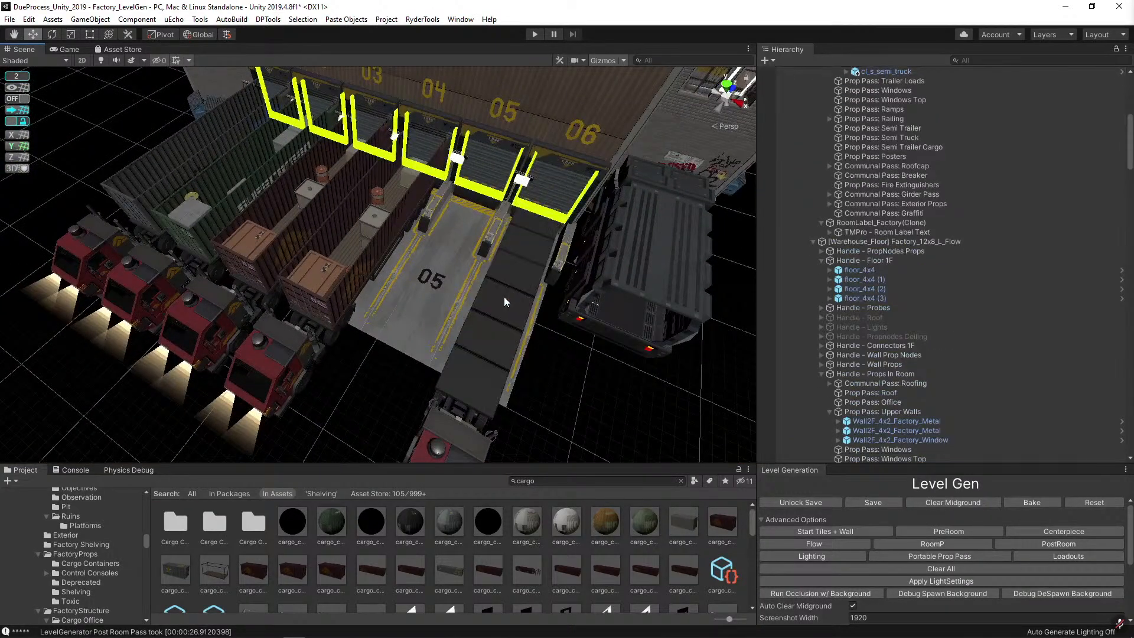
pyautogui.press('Delete')
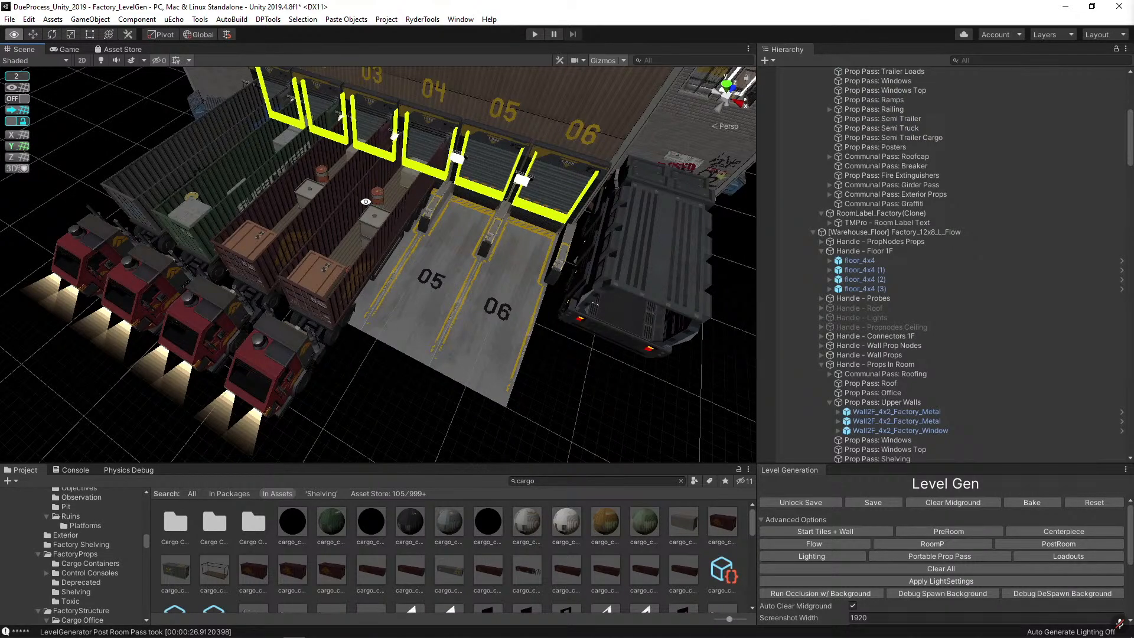
# Rotate the attacker spawn truck beside the dock and move it into the cleared bay 06.
pyautogui.moveTo(366, 201); pyautogui.dragTo(448, 234, button='right')
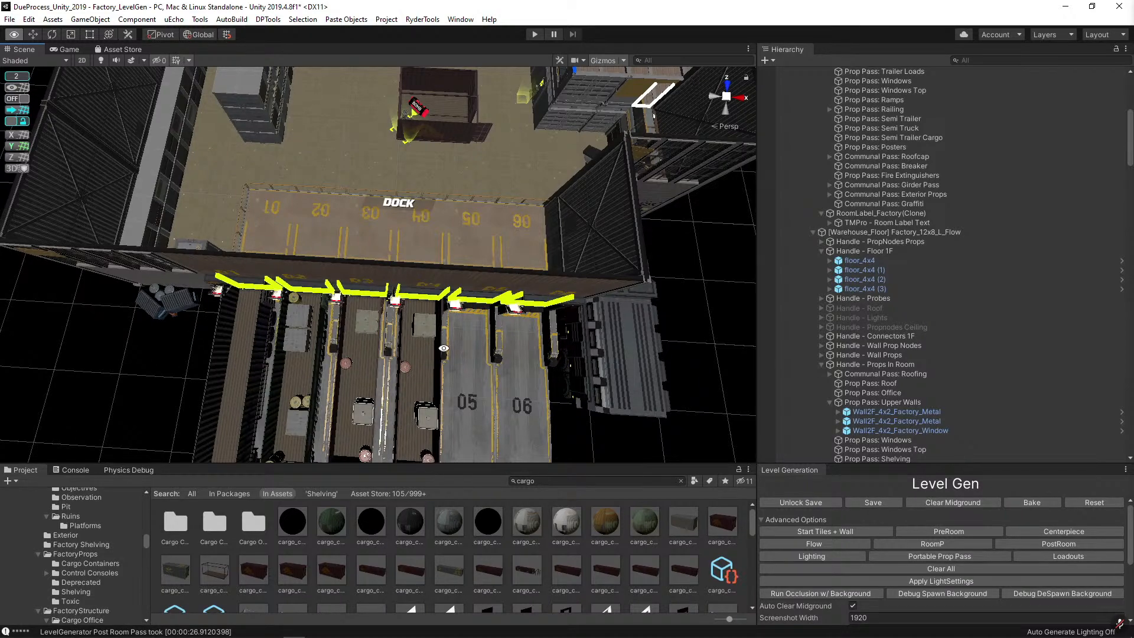
pyautogui.keyDown('alt'); pyautogui.moveTo(443, 348); pyautogui.dragTo(466, 259); pyautogui.keyUp('alt')
pyautogui.click(568, 346)
pyautogui.keyDown('alt'); pyautogui.moveTo(561, 319); pyautogui.dragTo(503, 351); pyautogui.keyUp('alt')
pyautogui.scroll(-6, 503, 351)
pyautogui.press('e')
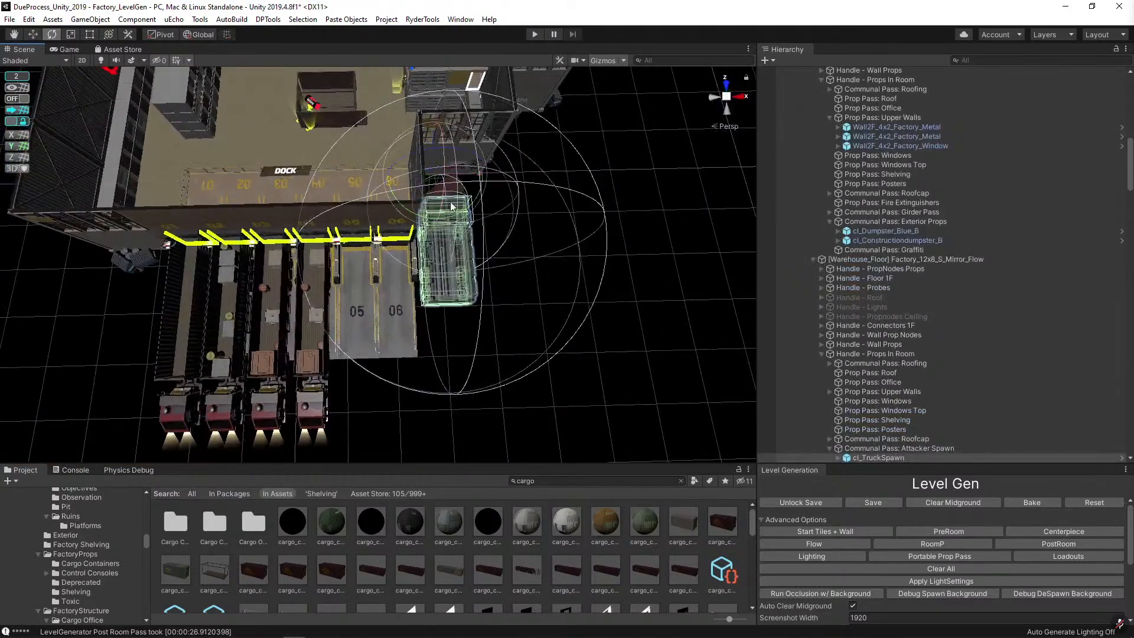
pyautogui.moveTo(456, 210); pyautogui.dragTo(455, 211, button='middle')
pyautogui.moveTo(447, 218); pyautogui.dragTo(740, 157)
pyautogui.press('w')
pyautogui.moveTo(434, 185); pyautogui.dragTo(400, 407)
pyautogui.click(614, 301)
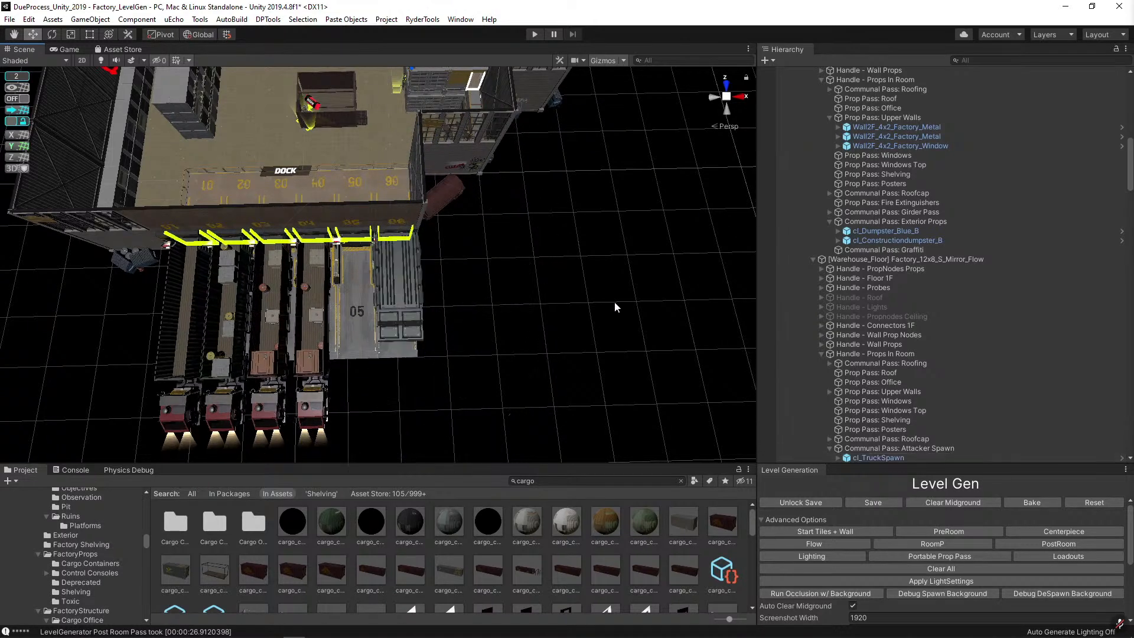
# Move the attacker spawn truck out of bay 06 onto the open ground beyond the side of the building.
pyautogui.keyDown('alt'); pyautogui.moveTo(614, 301); pyautogui.dragTo(541, 304); pyautogui.keyUp('alt')
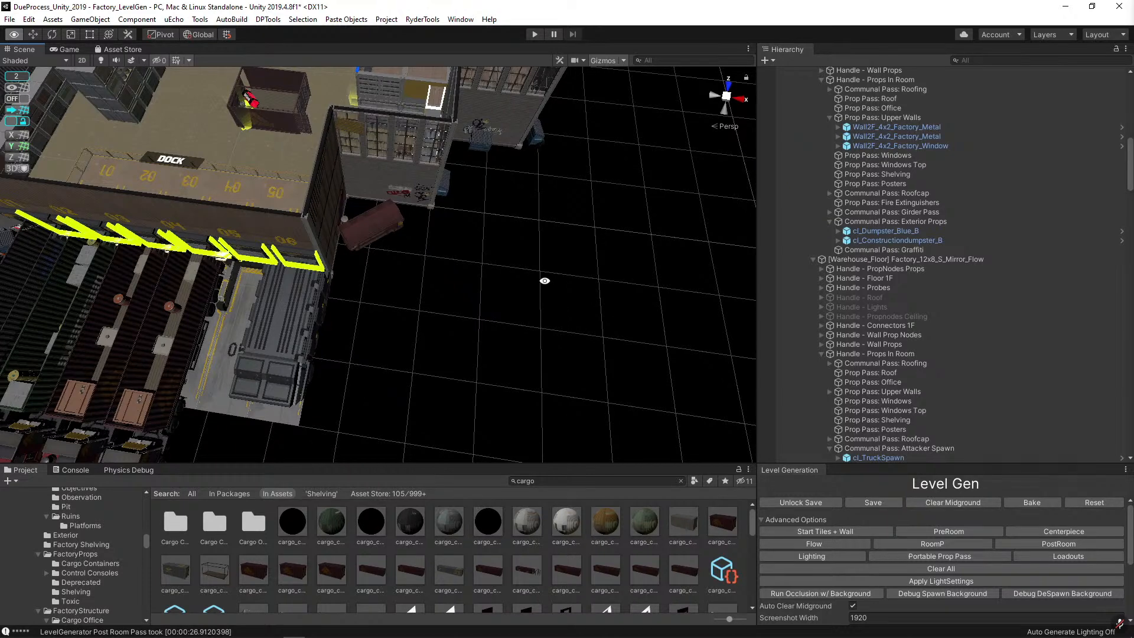
pyautogui.keyDown('alt'); pyautogui.moveTo(515, 322); pyautogui.dragTo(390, 328); pyautogui.keyUp('alt')
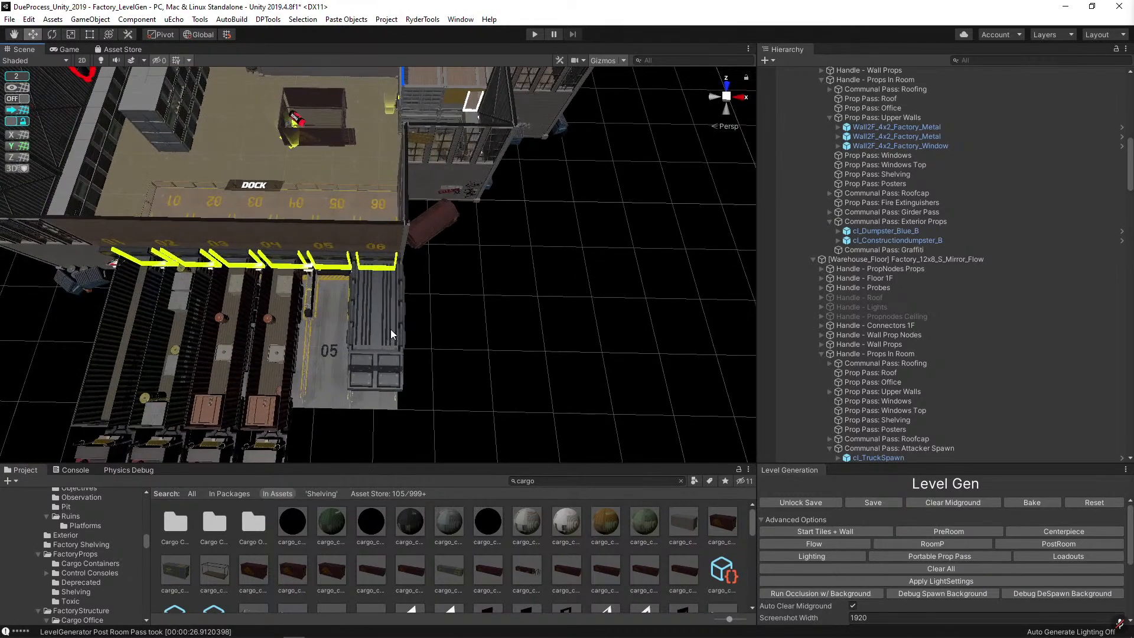
pyautogui.click(391, 329)
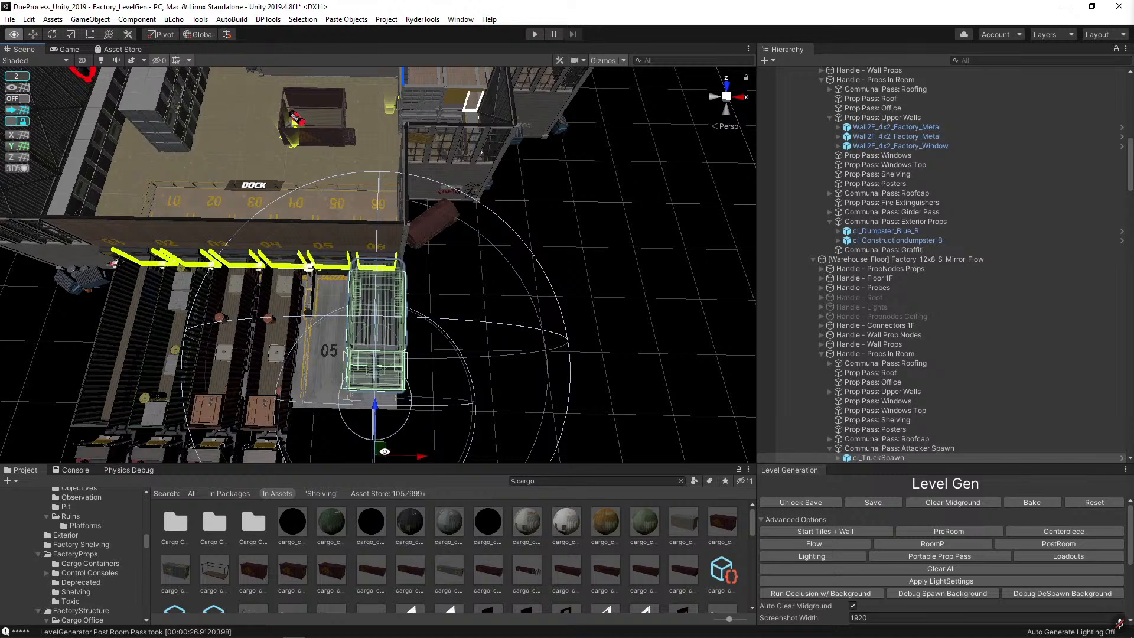
pyautogui.moveTo(382, 447); pyautogui.dragTo(602, 348)
pyautogui.click(497, 337)
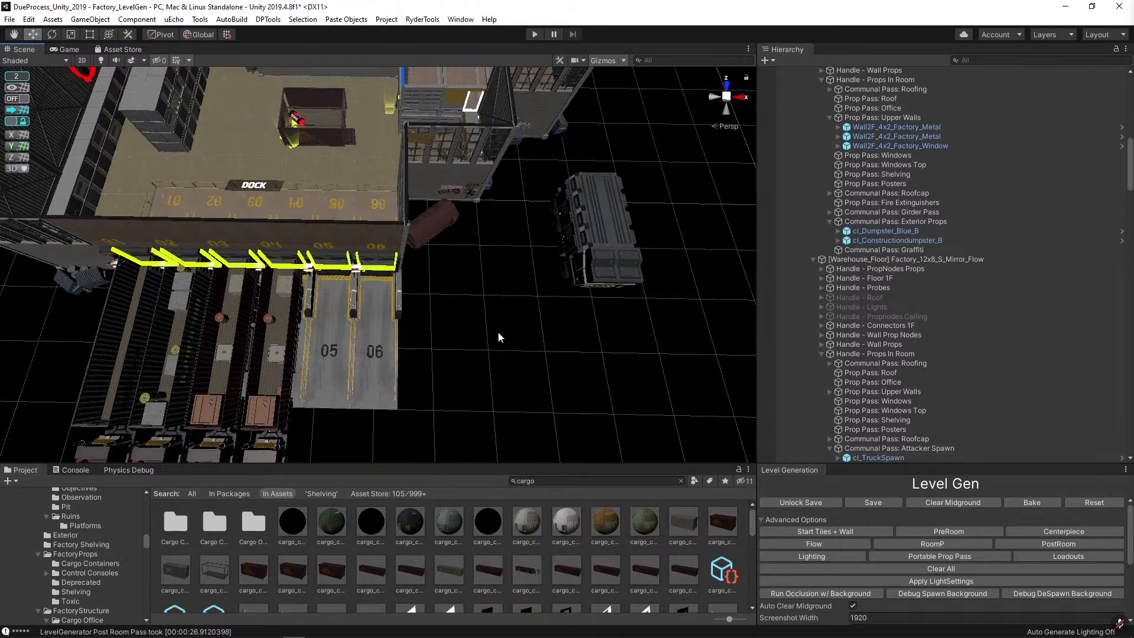
# Move the breaker cl_Breaker from the office container wall into the Toxic room.
pyautogui.press('alt')
pyautogui.keyDown('alt'); pyautogui.moveTo(555, 357); pyautogui.dragTo(528, 232); pyautogui.keyUp('alt')
pyautogui.press('w')
pyautogui.moveTo(528, 232); pyautogui.dragTo(556, 242, button='right')
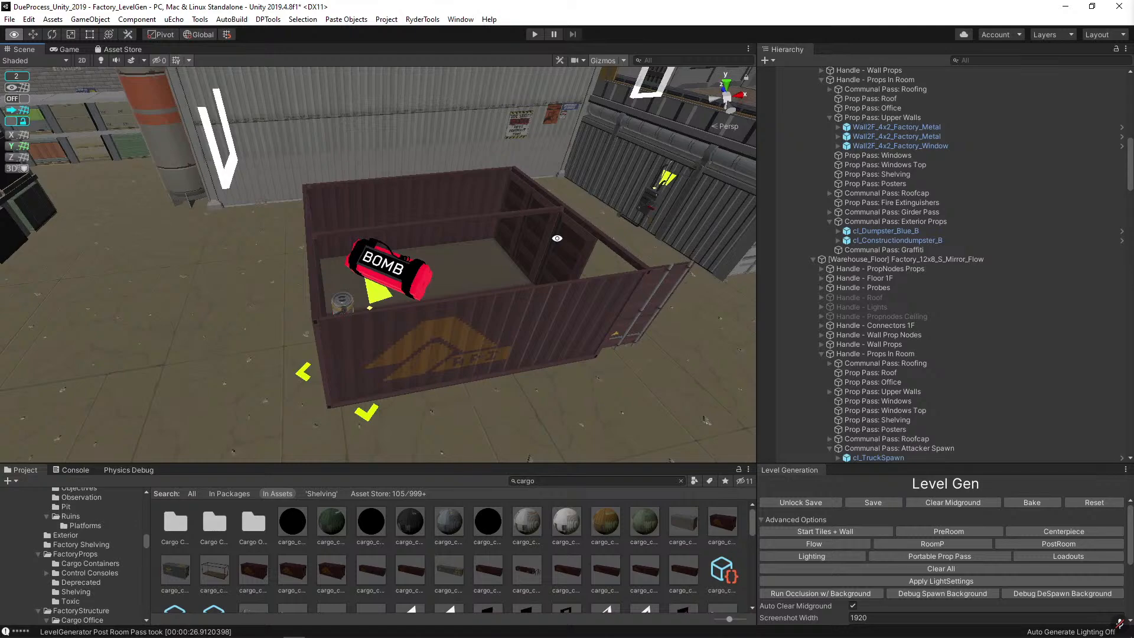
pyautogui.moveTo(557, 238); pyautogui.dragTo(363, 333, button='right')
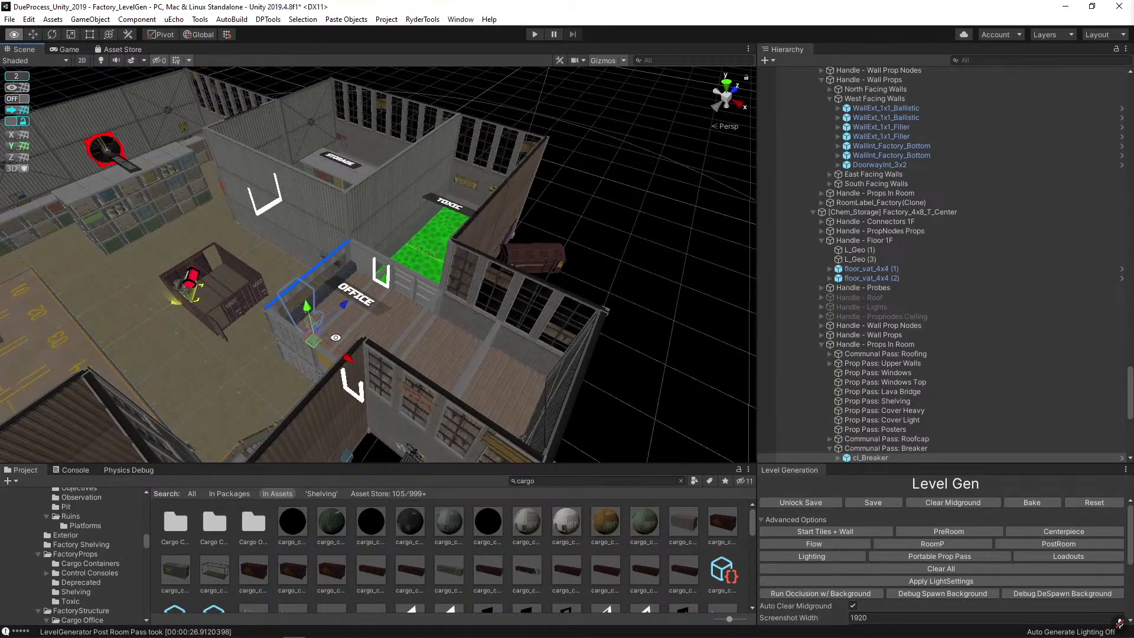
pyautogui.moveTo(313, 341); pyautogui.dragTo(439, 298)
pyautogui.moveTo(388, 300); pyautogui.dragTo(385, 295, button='right')
# Turn grid snapping on and shift the breaker against the corrugated wall beside the Toxic room's flammable sign.
pyautogui.press('f')
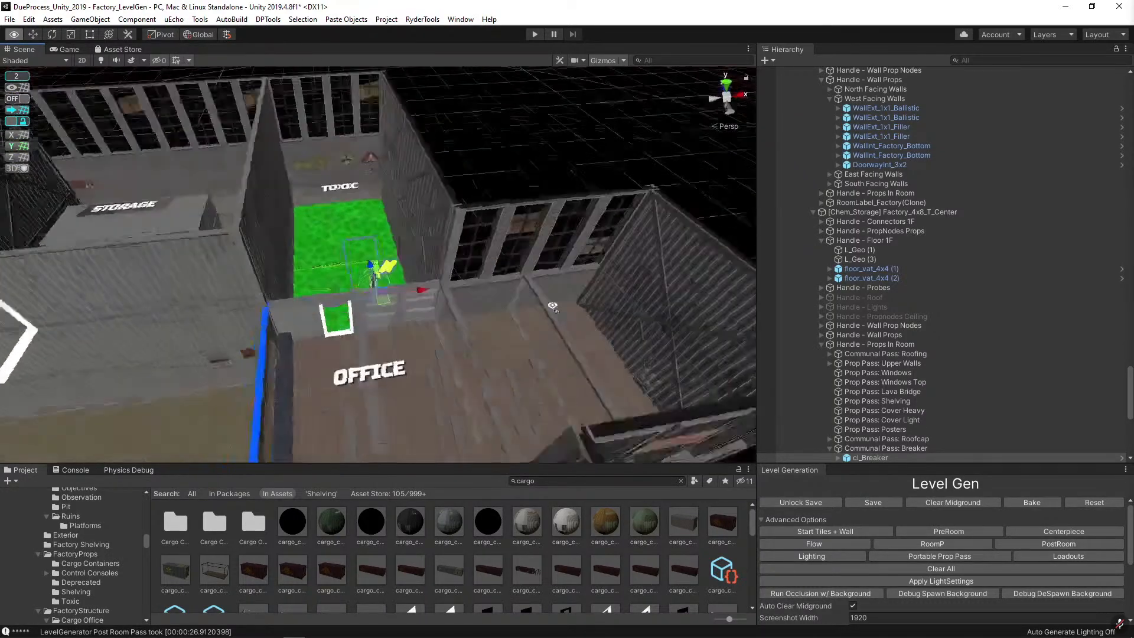
pyautogui.click(21, 122)
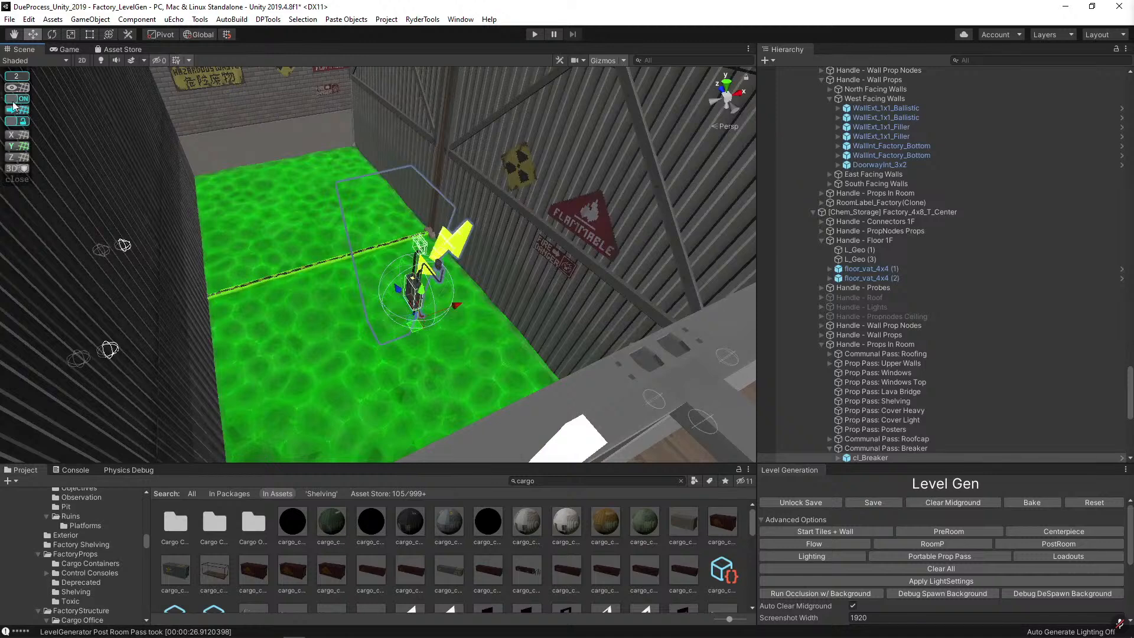
pyautogui.moveTo(455, 310); pyautogui.dragTo(532, 292)
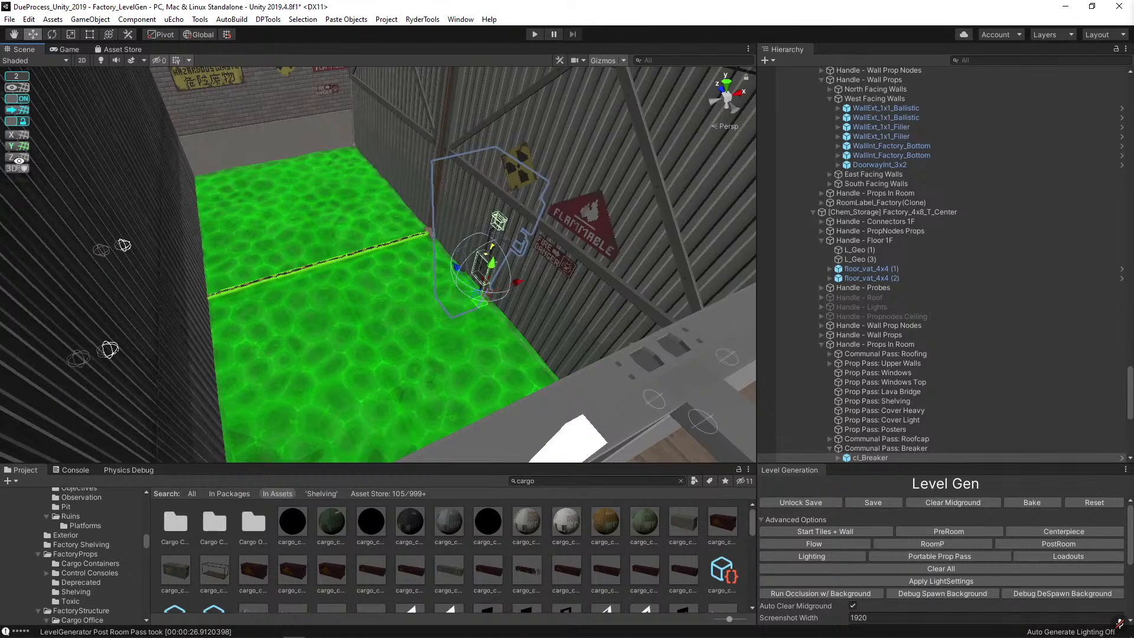
pyautogui.moveTo(25, 95); pyautogui.dragTo(186, 68, button='right')
pyautogui.moveTo(323, 321); pyautogui.dragTo(329, 227)
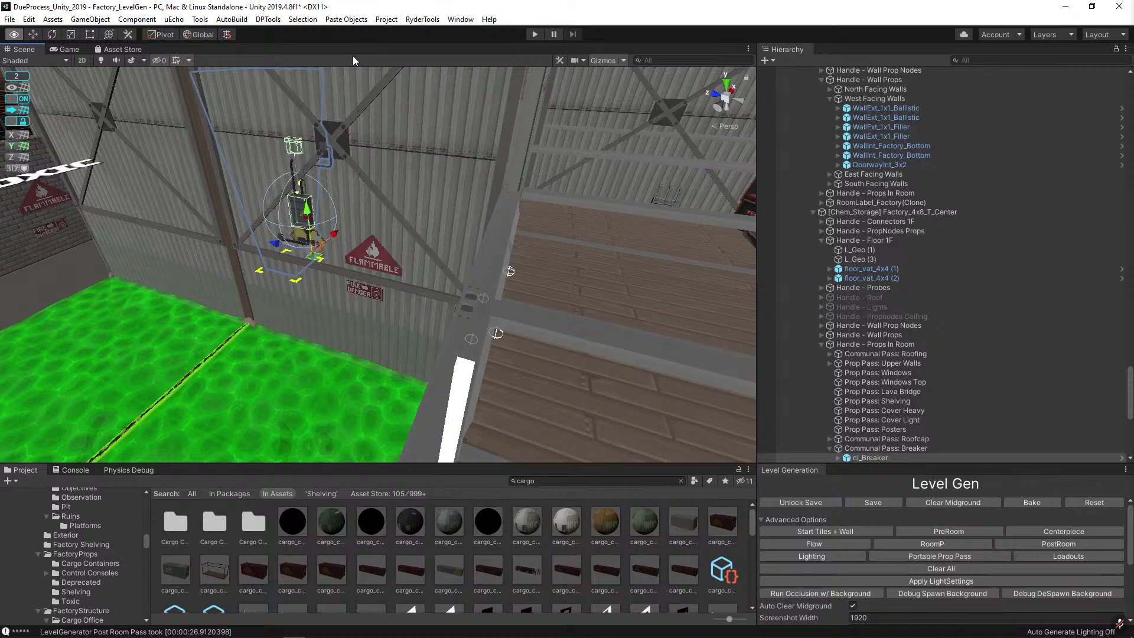
# Examine the factory layout around the bomb containers, office, shelving and dock from several angles.
pyautogui.press('s')
pyautogui.moveTo(637, 236); pyautogui.dragTo(545, 267, button='right')
pyautogui.press('w')
pyautogui.scroll(10, 893, 335)
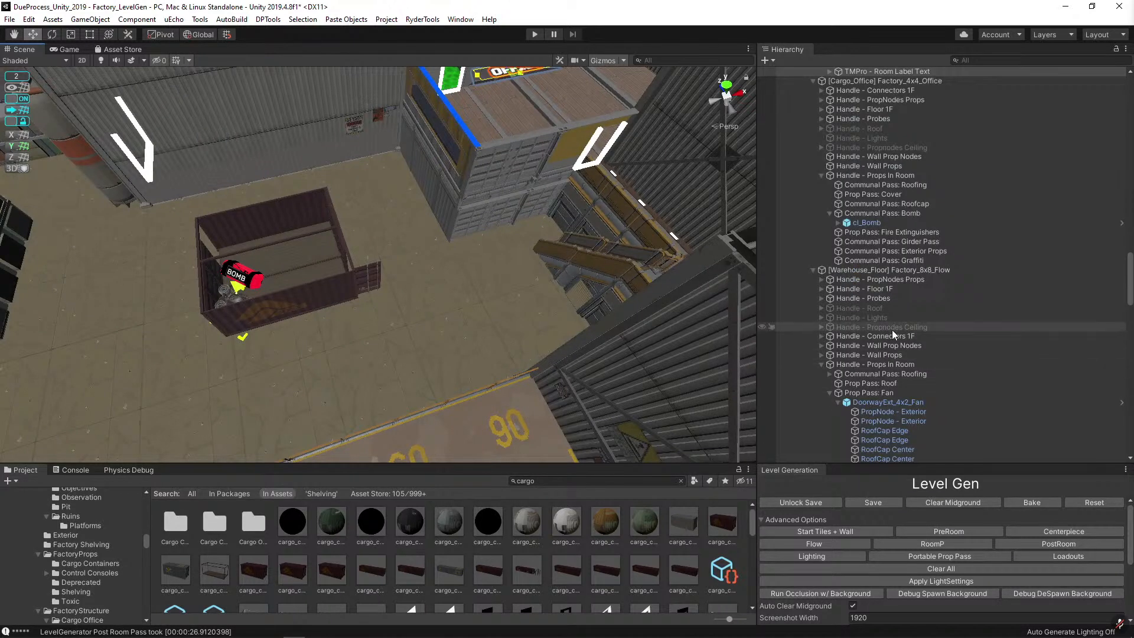
pyautogui.scroll(5, 894, 334)
pyautogui.moveTo(355, 248); pyautogui.dragTo(528, 274, button='right')
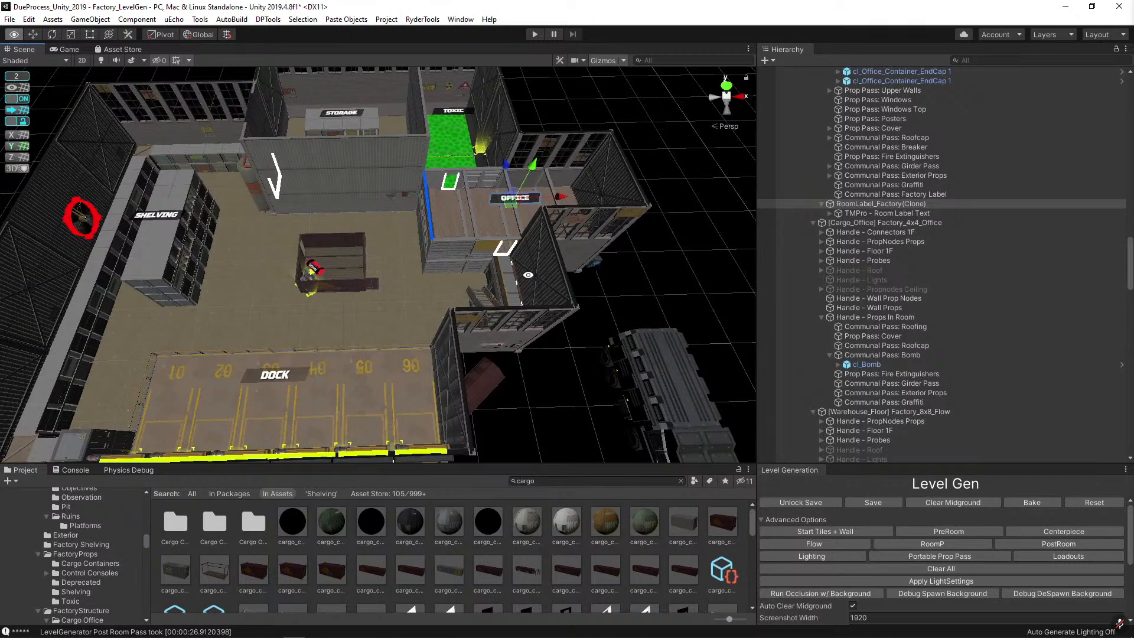
pyautogui.click(663, 261)
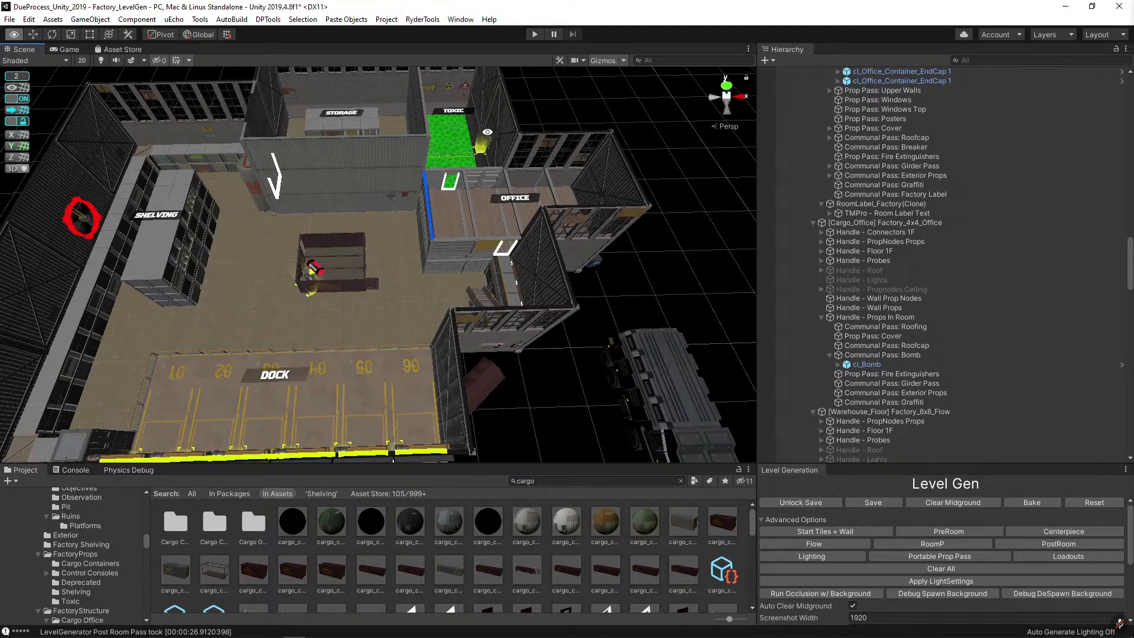
pyautogui.keyDown('alt'); pyautogui.moveTo(556, 133); pyautogui.dragTo(498, 269); pyautogui.keyUp('alt')
pyautogui.scroll(4, 507, 254)
pyautogui.keyDown('alt'); pyautogui.moveTo(381, 263); pyautogui.dragTo(703, 236); pyautogui.keyUp('alt')
pyautogui.keyDown('alt'); pyautogui.moveTo(339, 258); pyautogui.dragTo(206, 344); pyautogui.keyUp('alt')
pyautogui.scroll(-8, 321, 332)
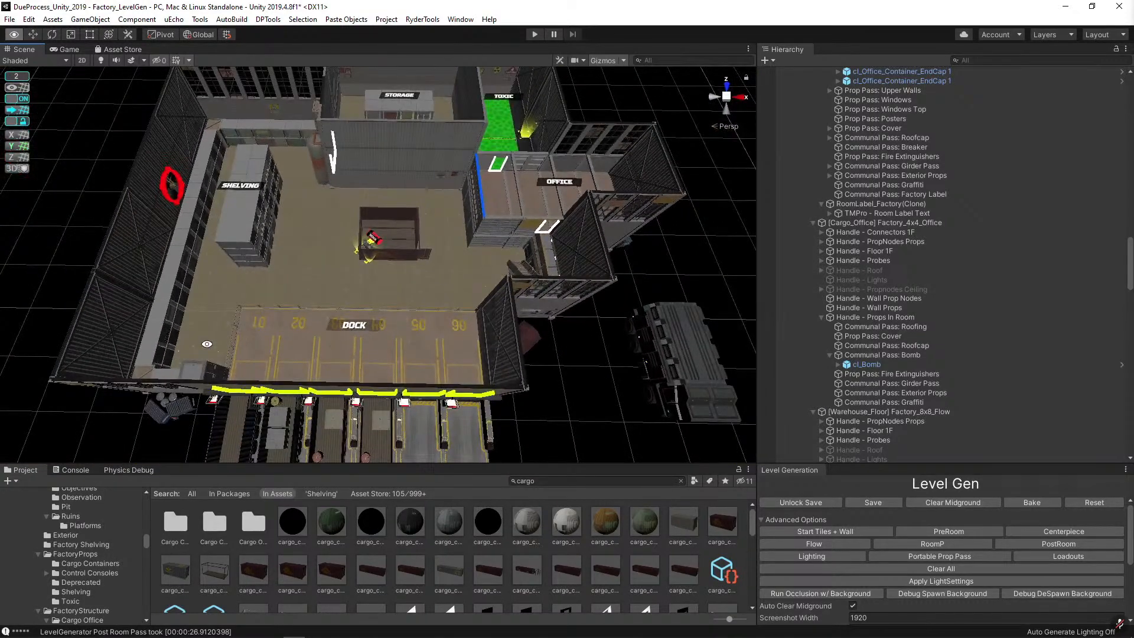
pyautogui.scroll(8, 536, 422)
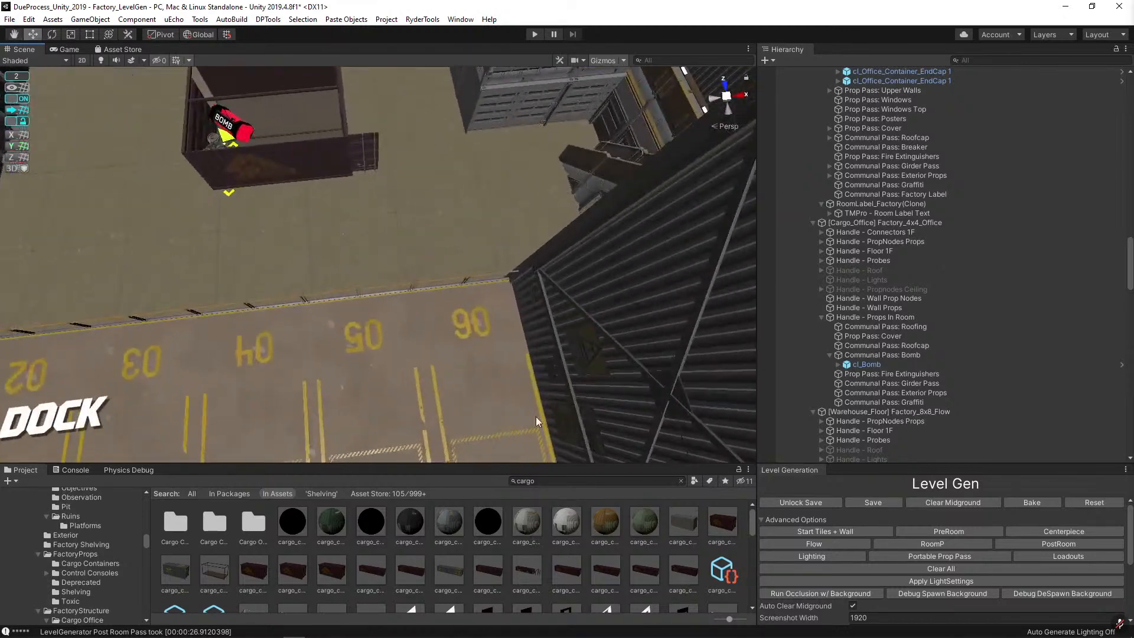
# Search the project assets for "ramp left" and place cl_Factory_Dock_Ramp_Left at the inner edge of the dock within the railing group.
pyautogui.click(618, 481)
pyautogui.write('ramp le')
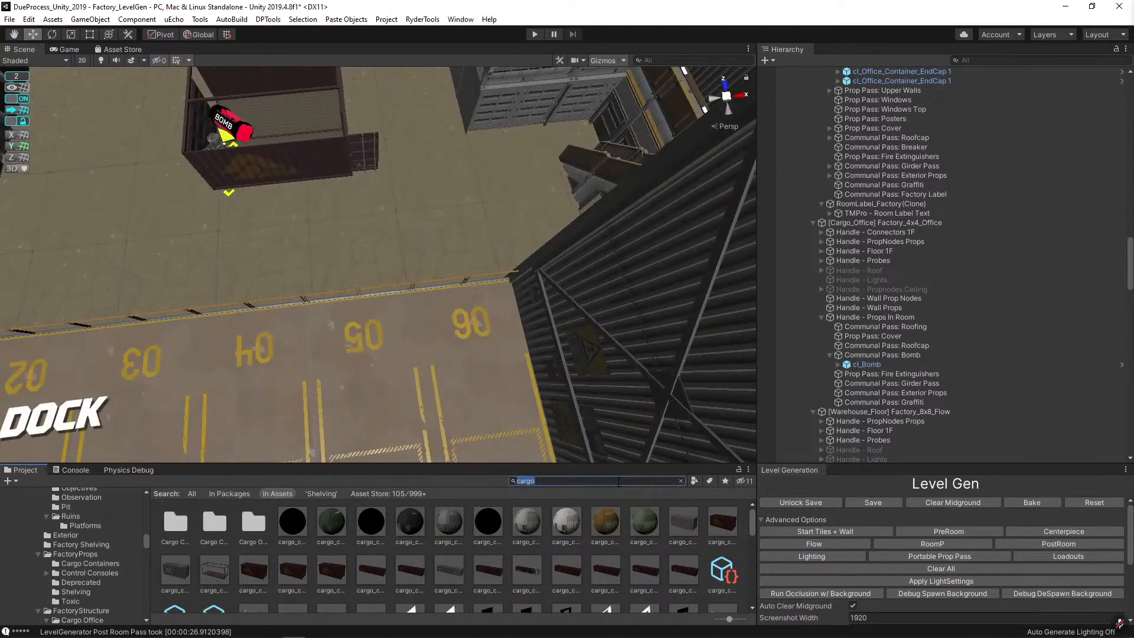
pyautogui.write('ft')
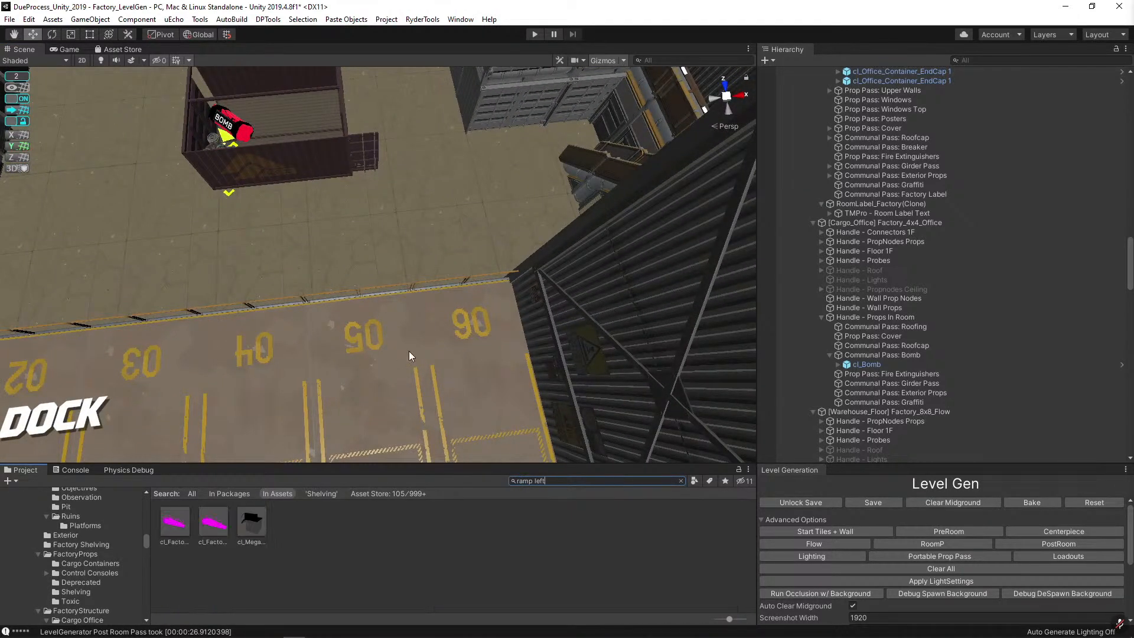
pyautogui.click(282, 303)
pyautogui.hotkey('alt', 'r')
pyautogui.moveTo(179, 519); pyautogui.dragTo(174, 221)
# Rotate the dock ramp so that it runs lengthwise along the inner edge of the dock.
pyautogui.click(296, 301)
pyautogui.click(259, 299)
pyautogui.press('e')
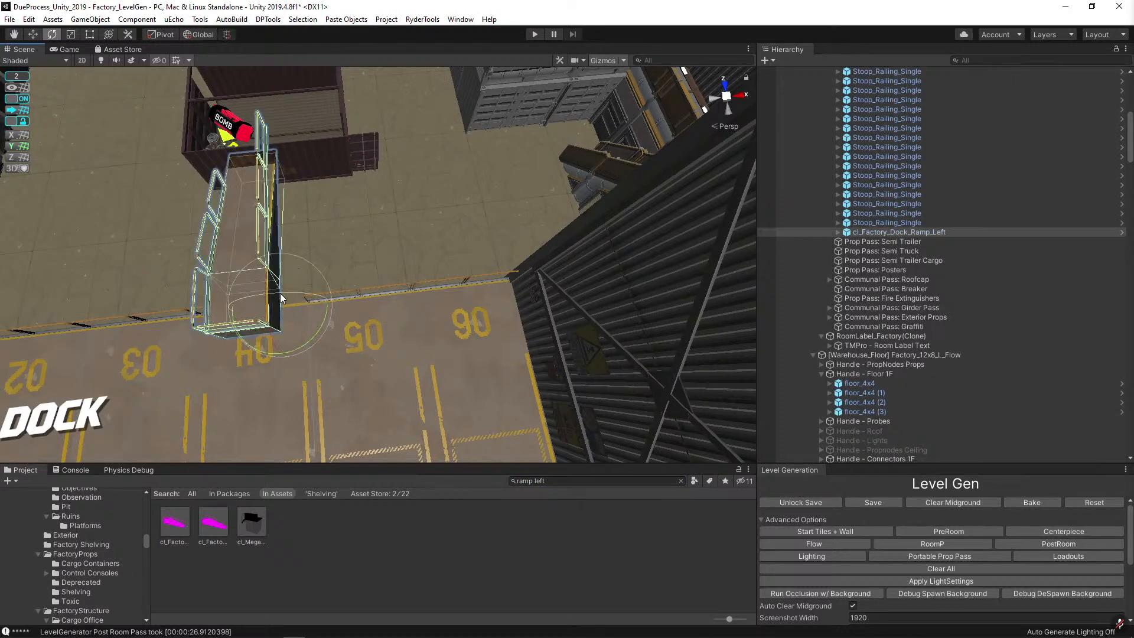
pyautogui.keyDown('ctrl'); pyautogui.moveTo(293, 349); pyautogui.dragTo(302, 381); pyautogui.keyUp('ctrl')
pyautogui.press('w')
pyautogui.press('f')
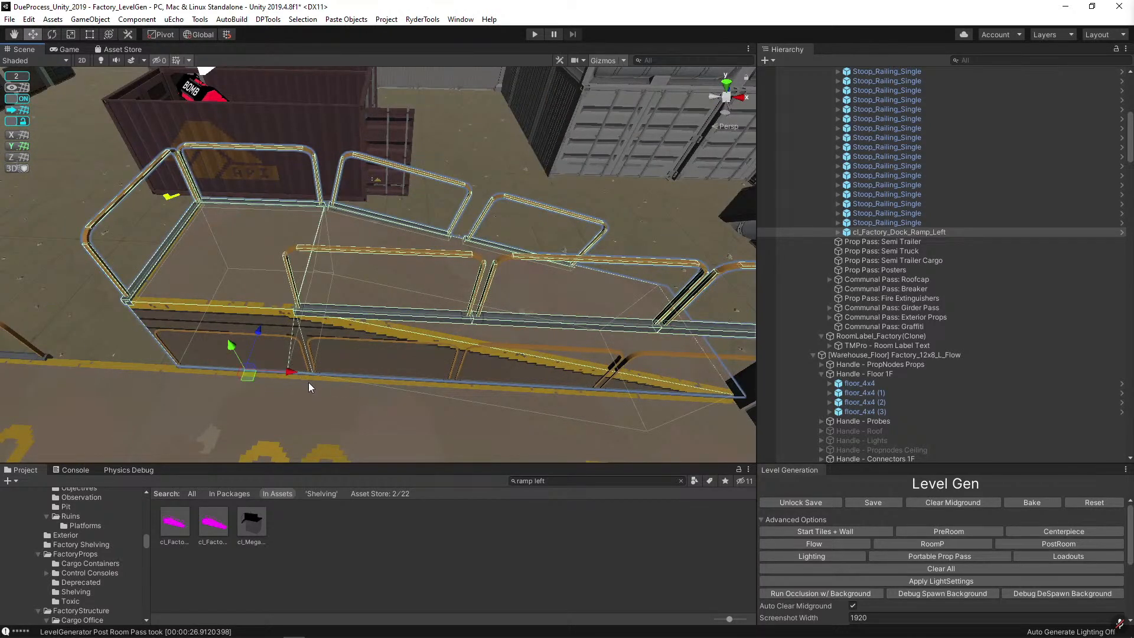
# Slide the railing segment at the ramp's high end clear of the ramp and delete the three railing segments alongside it.
pyautogui.click(306, 376)
pyautogui.moveTo(287, 378); pyautogui.dragTo(160, 374)
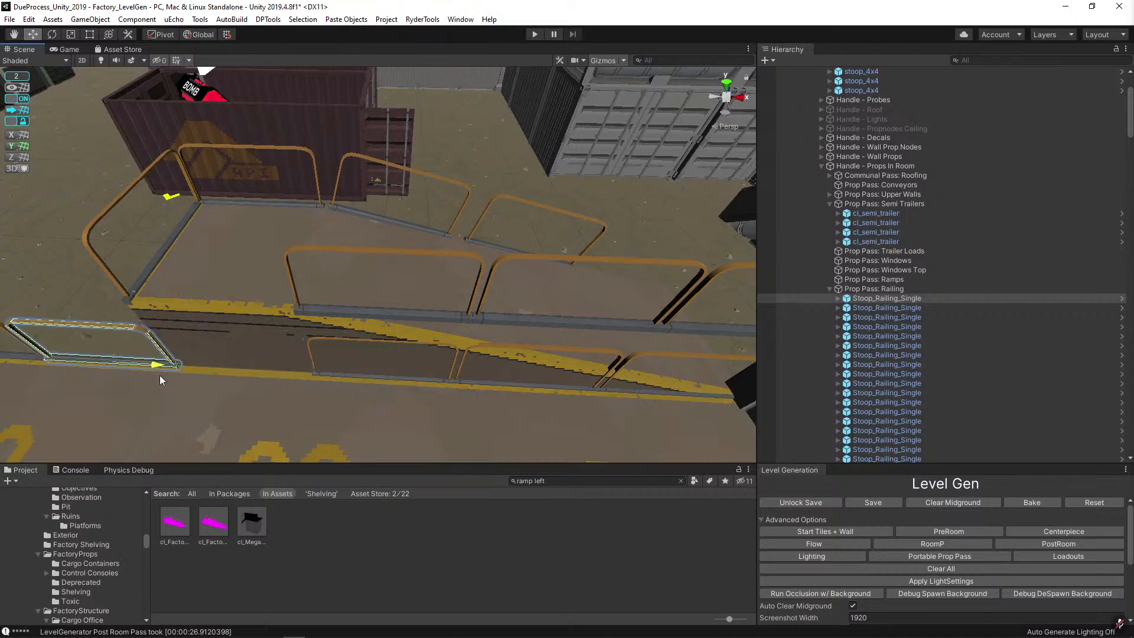
pyautogui.click(372, 378)
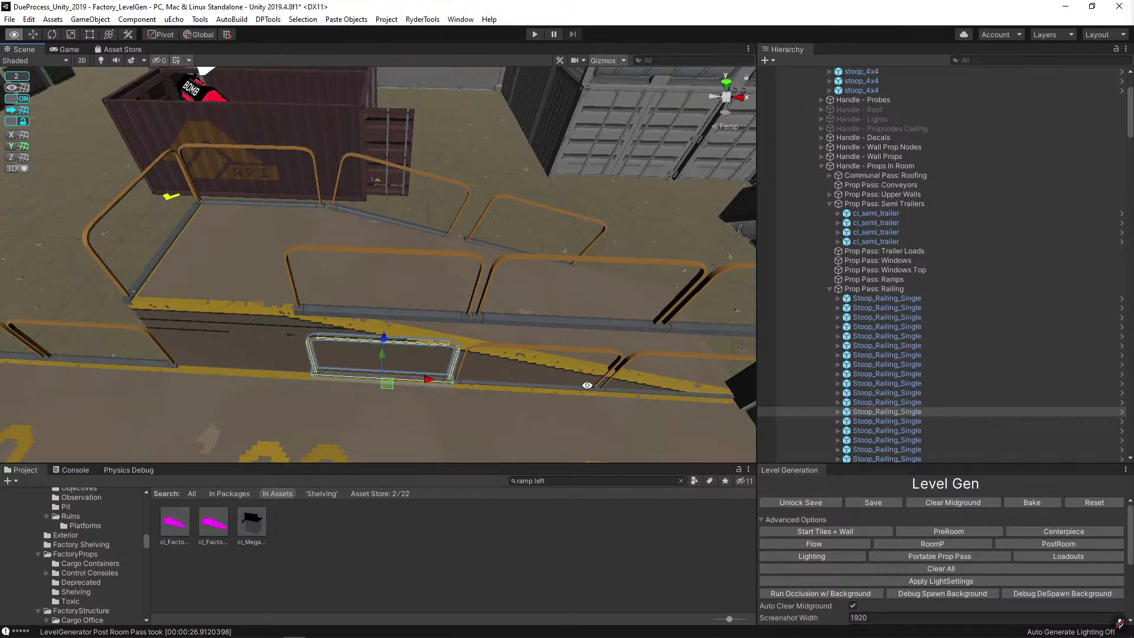
pyautogui.keyDown('shift'); pyautogui.click(595, 389); pyautogui.keyUp('shift')
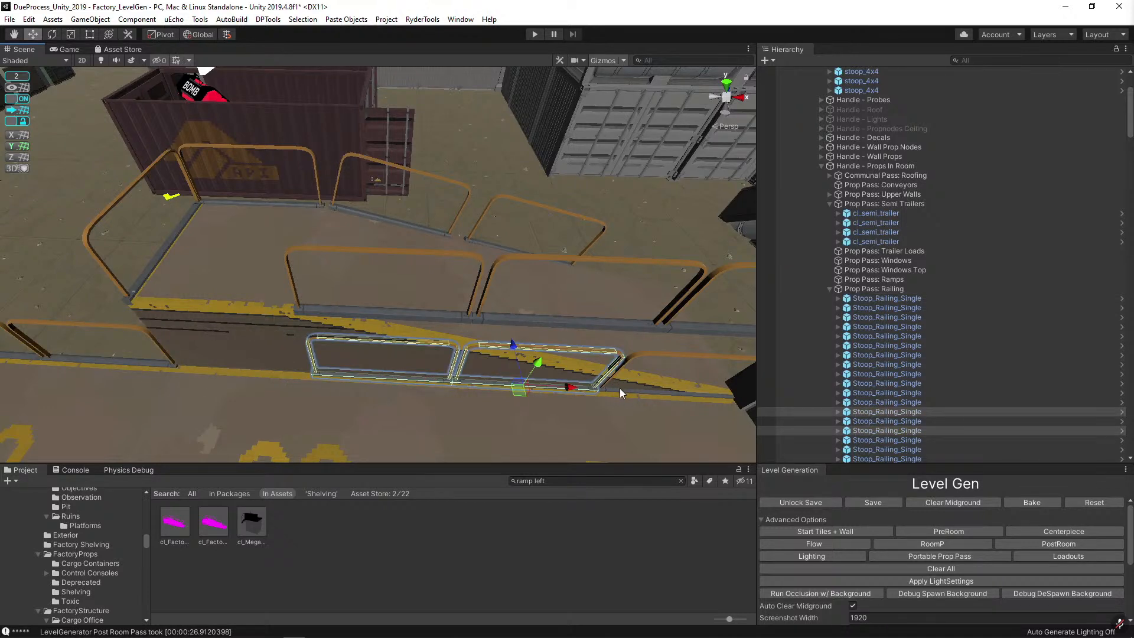
pyautogui.keyDown('shift'); pyautogui.click(619, 389); pyautogui.keyUp('shift')
pyautogui.press('Delete')
pyautogui.press('alt')
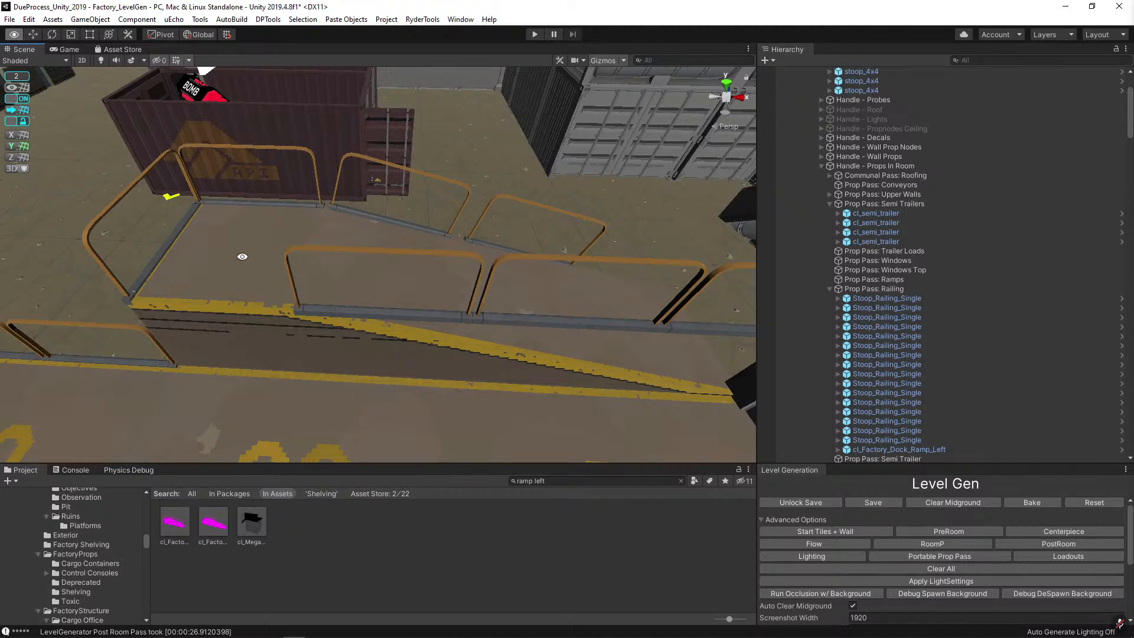
# Capture the factory overview and sketch the area between shelving and bomb plus a route from the office across the dock, discarding the capture.
pyautogui.keyDown('alt'); pyautogui.moveTo(244, 269); pyautogui.dragTo(169, 307); pyautogui.keyUp('alt')
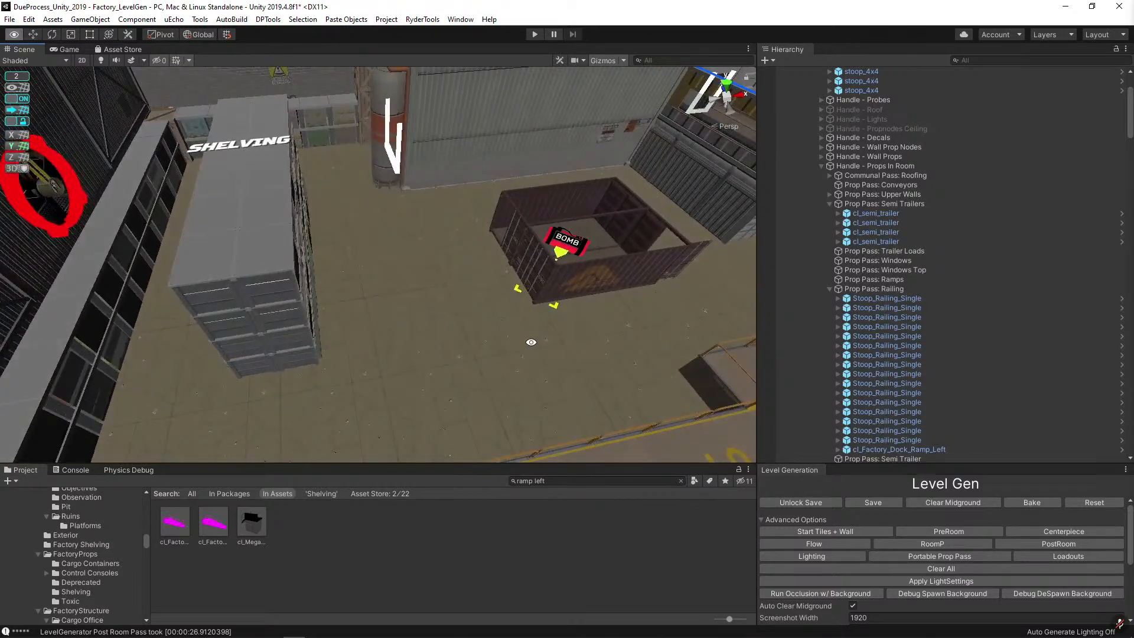
pyautogui.press('s')
pyautogui.moveTo(512, 316); pyautogui.dragTo(467, 353, button='right')
pyautogui.keyDown('alt'); pyautogui.moveTo(468, 353); pyautogui.dragTo(467, 340); pyautogui.keyUp('alt')
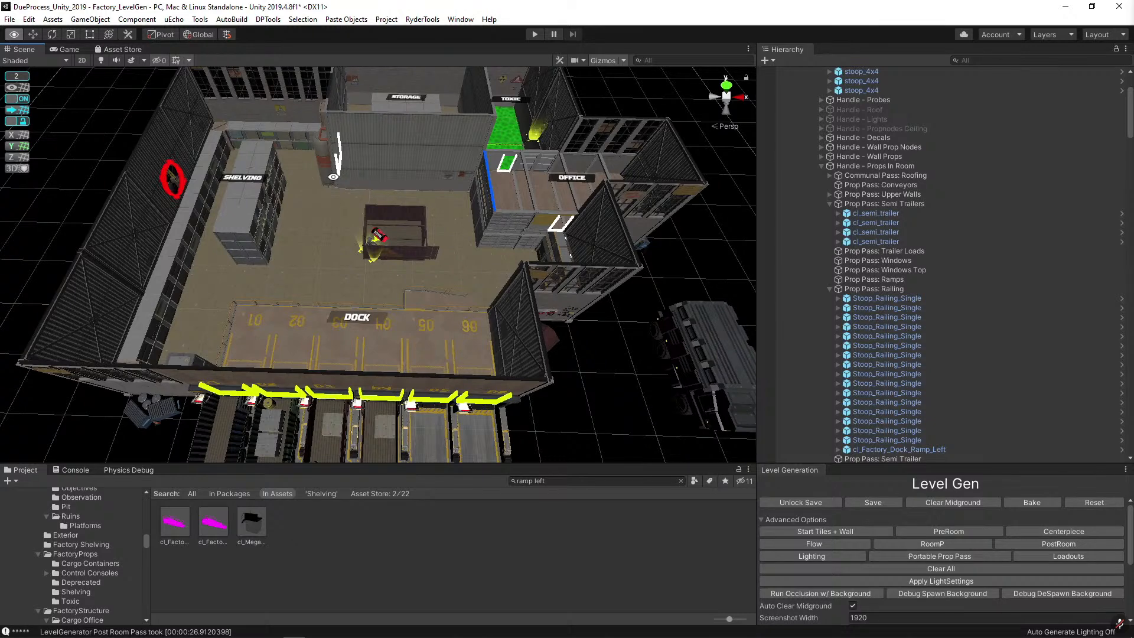
pyautogui.press('alt')
pyautogui.press('alt')
pyautogui.press('Print')
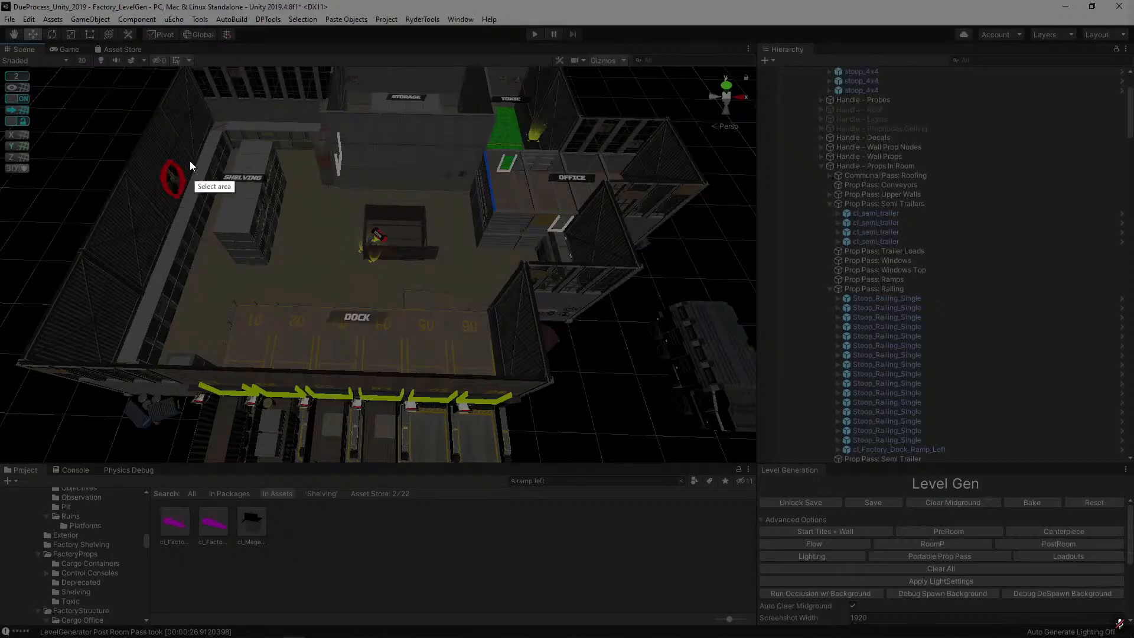
pyautogui.moveTo(57, 80)
pyautogui.mouseDown()
pyautogui.moveTo(413, 337)
pyautogui.moveTo(708, 457)
pyautogui.mouseUp()
pyautogui.click(719, 348)
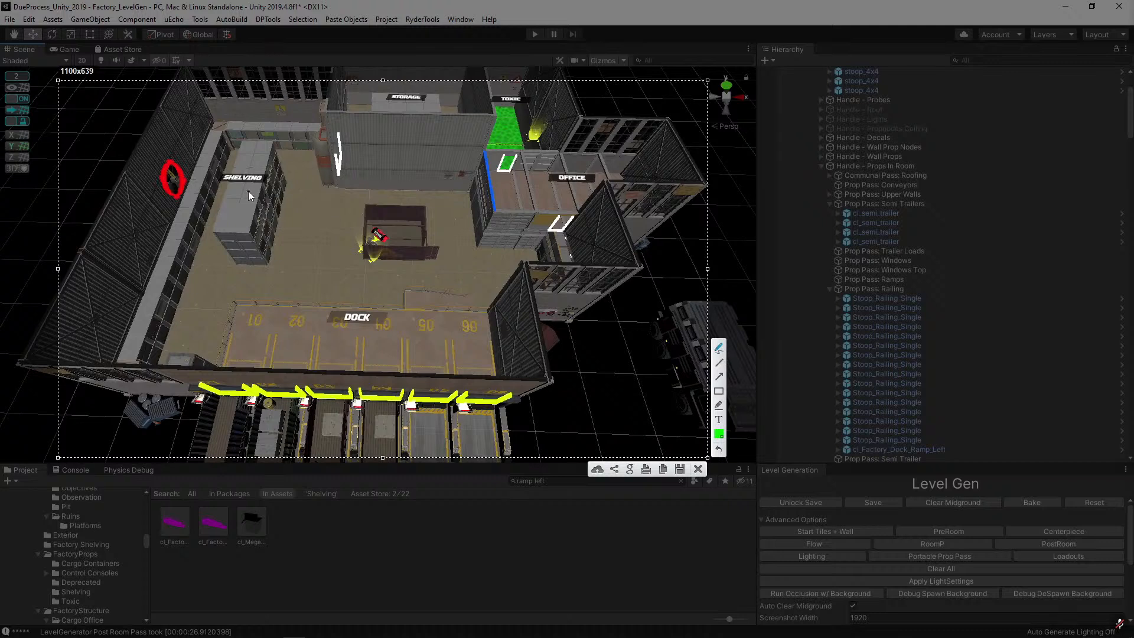
pyautogui.moveTo(247, 191)
pyautogui.mouseDown()
pyautogui.moveTo(362, 243)
pyautogui.moveTo(253, 194)
pyautogui.moveTo(289, 242)
pyautogui.moveTo(322, 215)
pyautogui.mouseUp()
pyautogui.moveTo(493, 197)
pyautogui.mouseDown()
pyautogui.moveTo(458, 329)
pyautogui.moveTo(325, 281)
pyautogui.moveTo(342, 223)
pyautogui.moveTo(313, 219)
pyautogui.mouseUp()
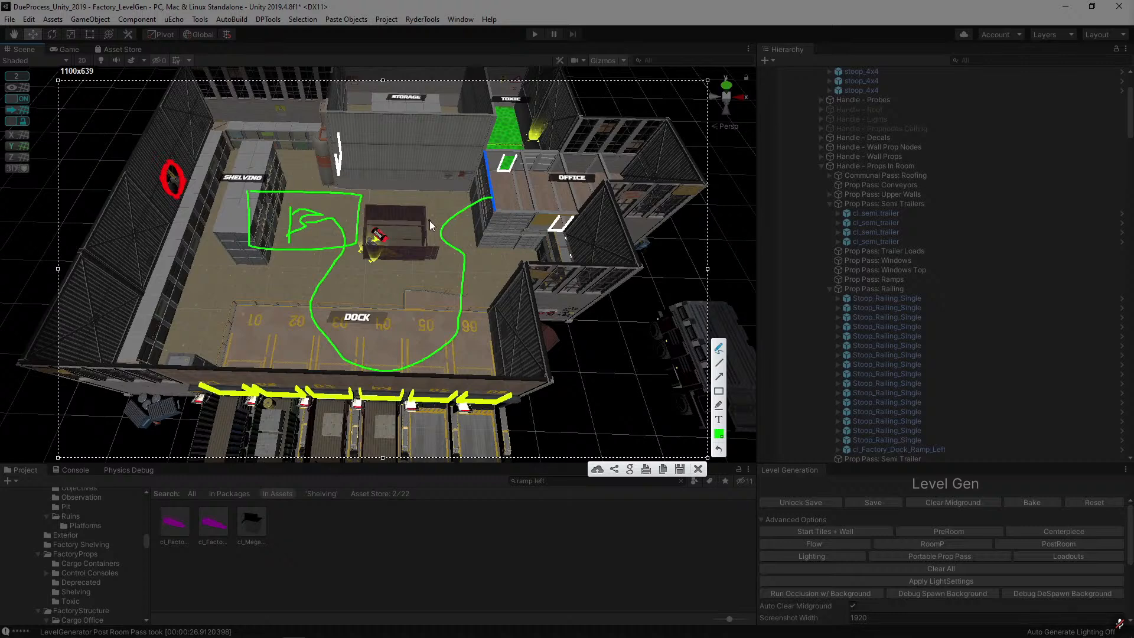
pyautogui.click(719, 449)
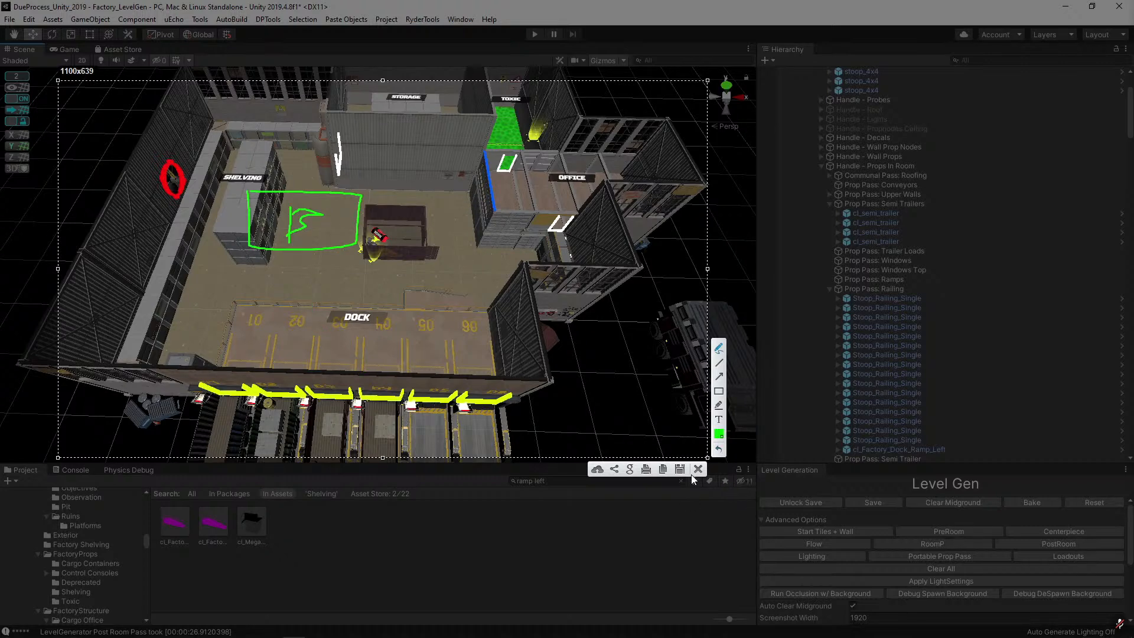
pyautogui.click(698, 468)
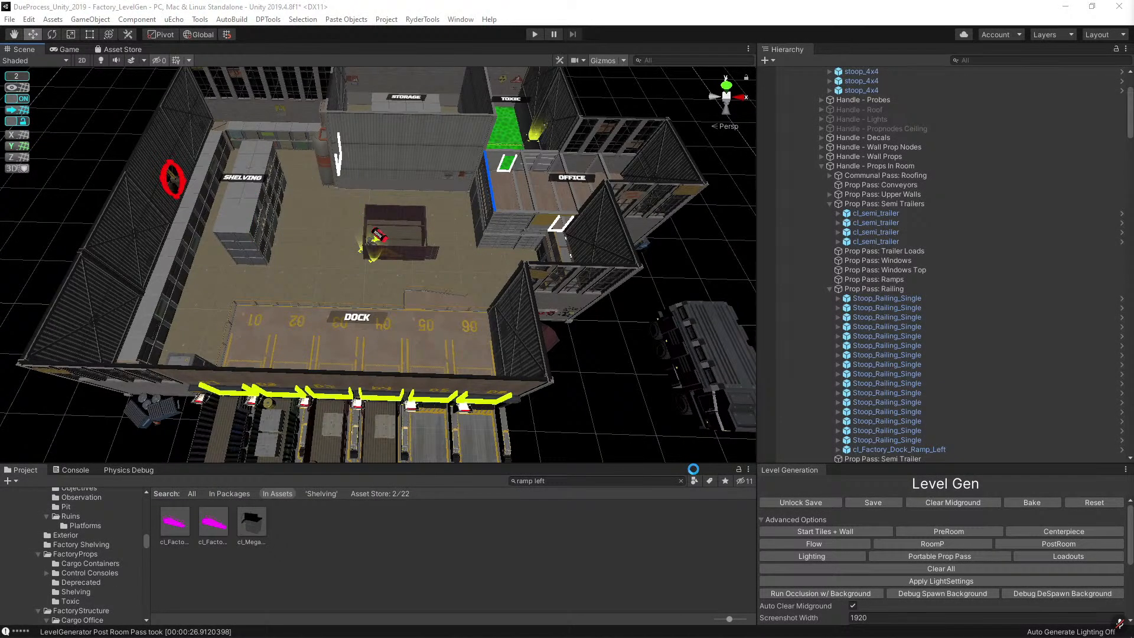
pyautogui.press('alt')
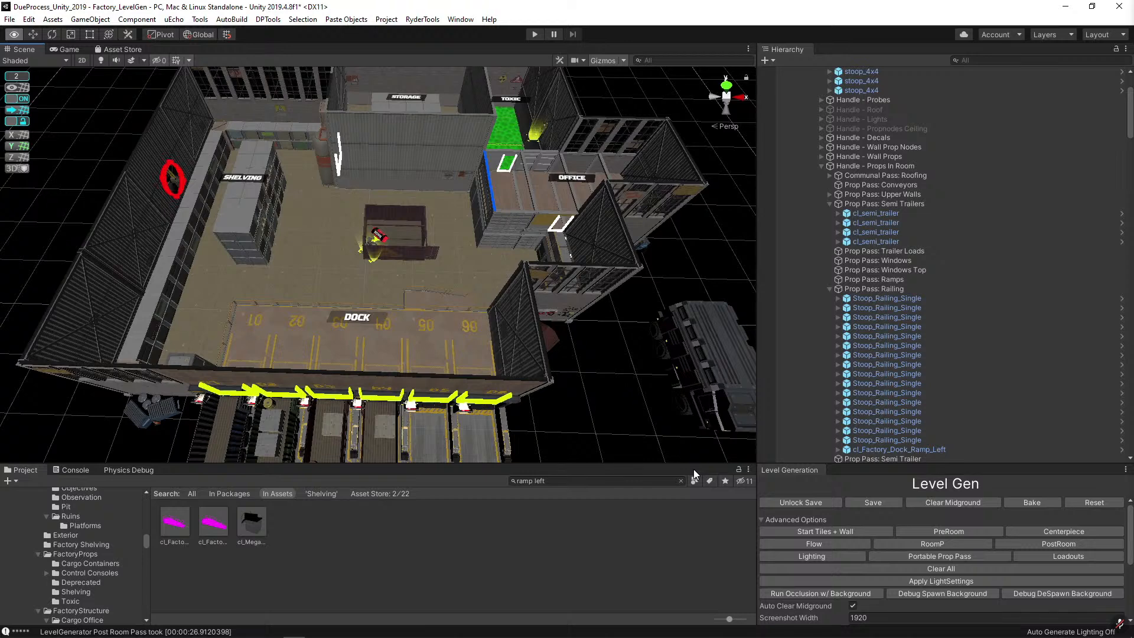
pyautogui.press('alt')
pyautogui.press('alt')
pyautogui.press('w')
pyautogui.press('alt')
pyautogui.press('alt')
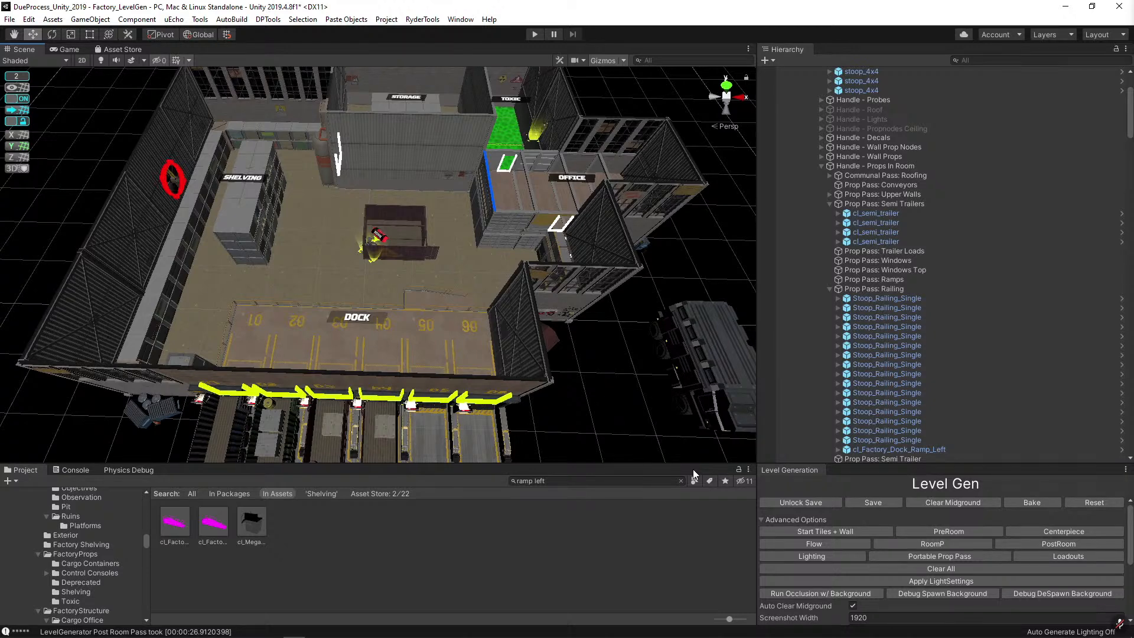
pyautogui.moveTo(320, 356)
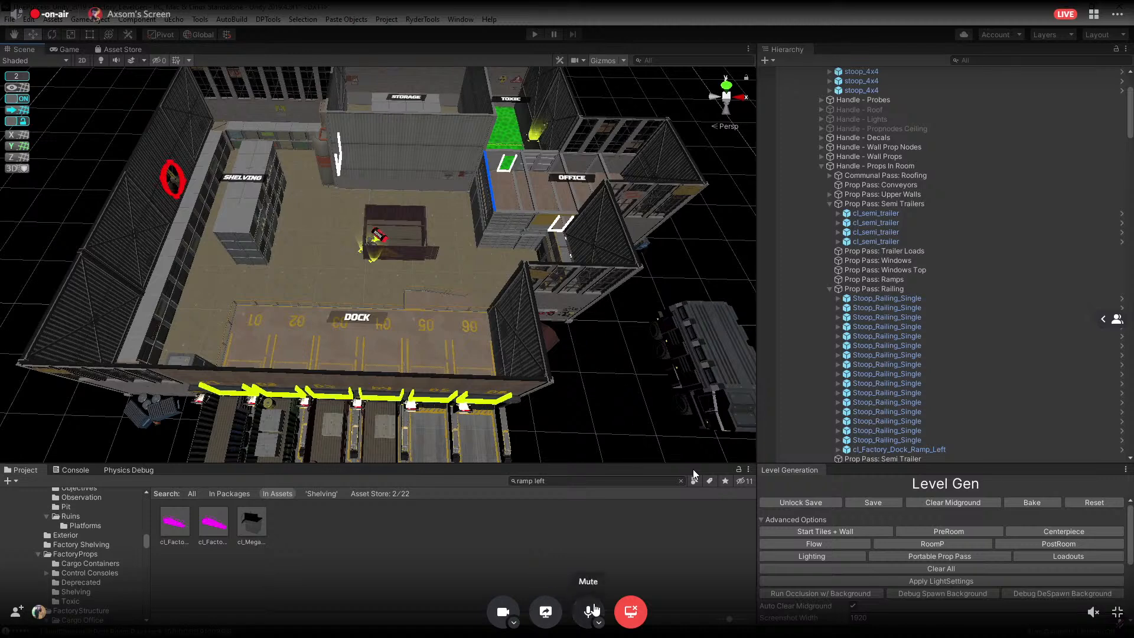
pyautogui.click(591, 610)
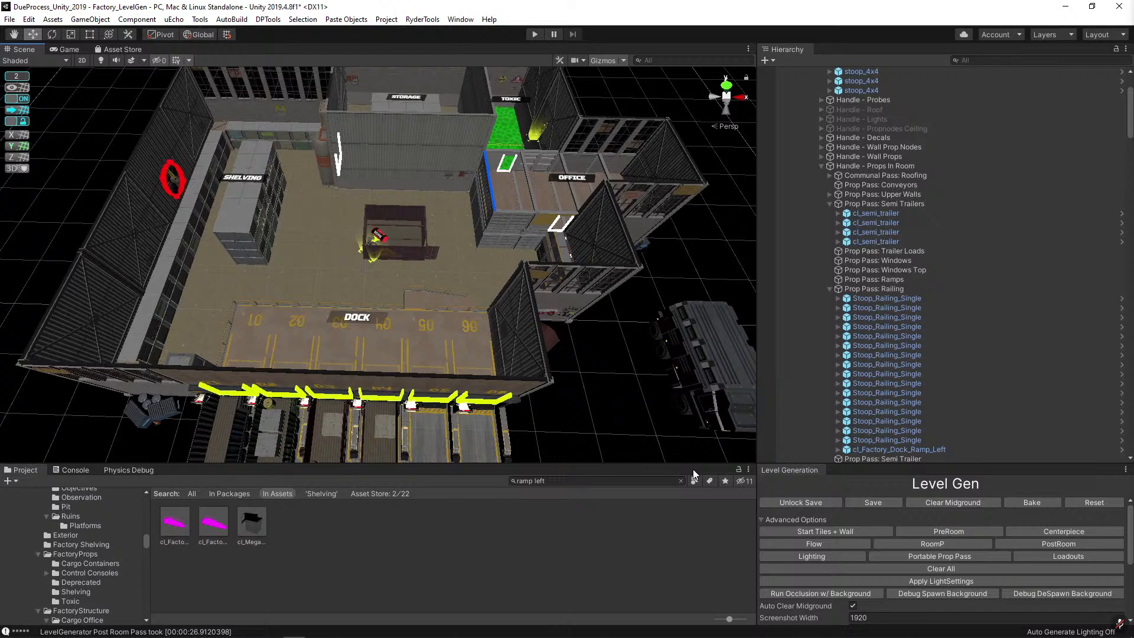
# Duplicate the OFFICE room label and move the copy over the bomb containers in the middle of the factory floor.
pyautogui.moveTo(403, 253); pyautogui.dragTo(475, 156, button='right')
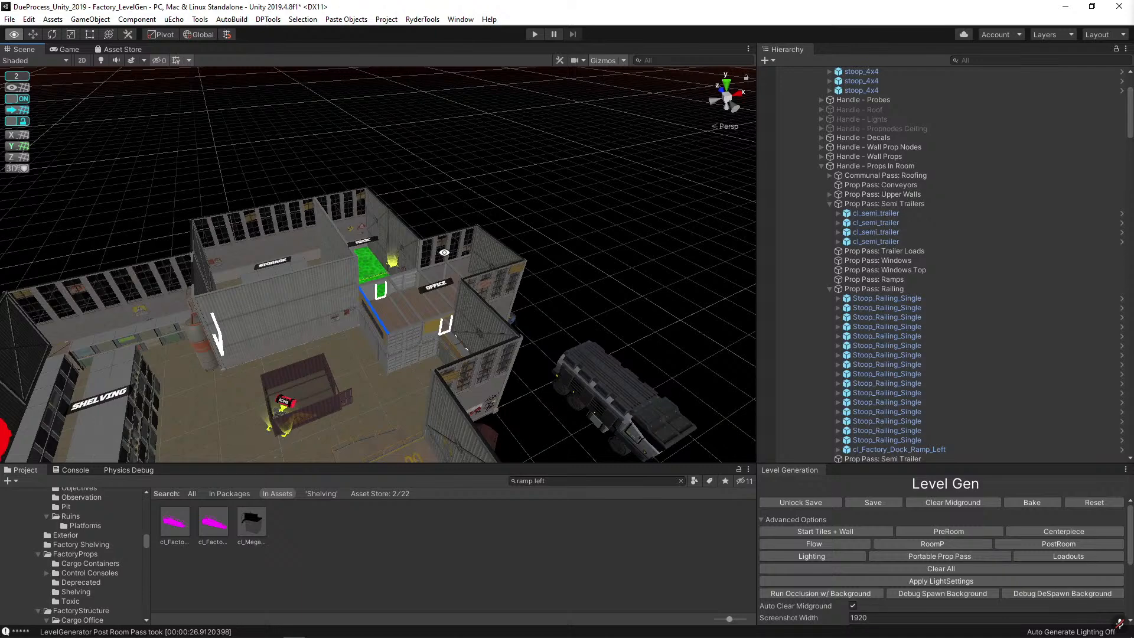
pyautogui.moveTo(433, 307); pyautogui.dragTo(468, 317, button='right')
pyautogui.press('w')
pyautogui.scroll(-5, 468, 321)
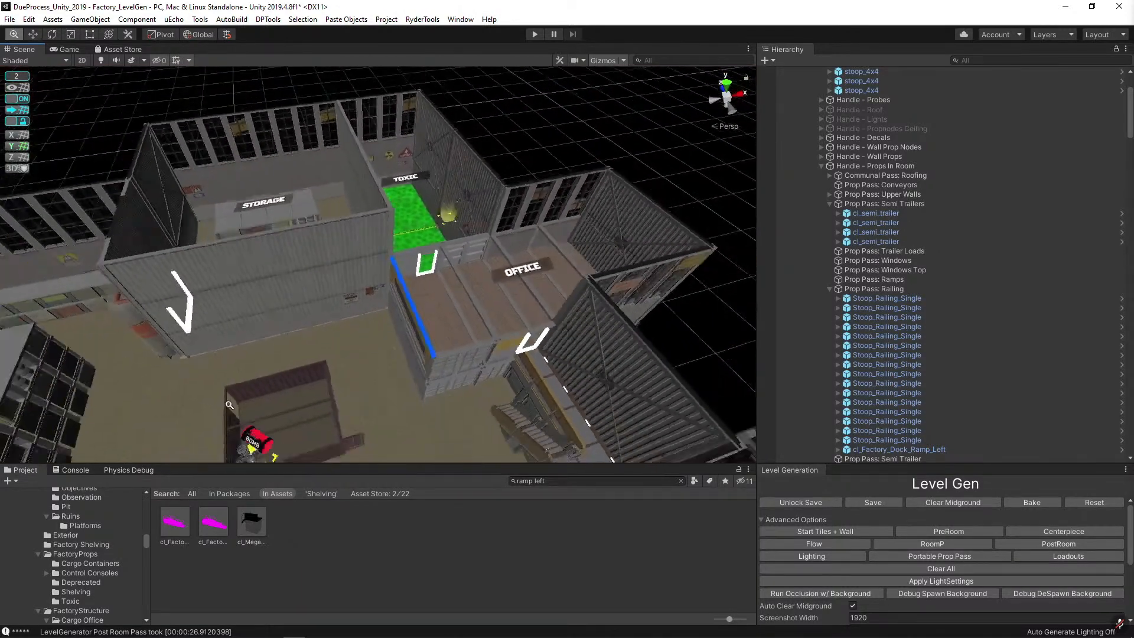
pyautogui.click(501, 271)
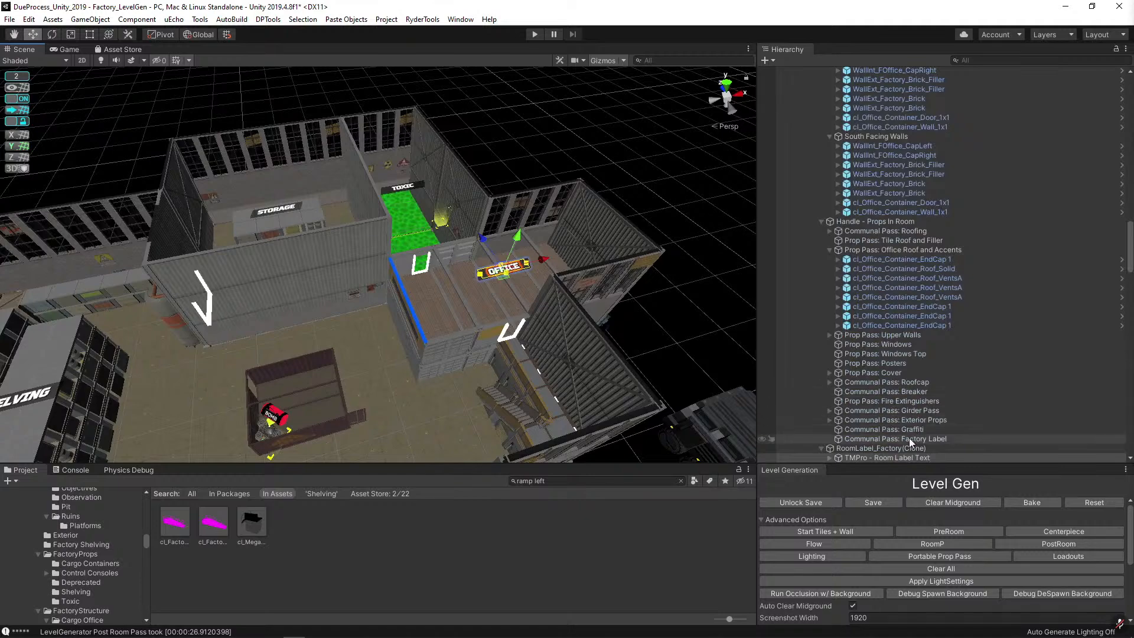
pyautogui.keyDown('alt'); pyautogui.moveTo(589, 332); pyautogui.dragTo(546, 405); pyautogui.keyUp('alt')
pyautogui.moveTo(547, 403); pyautogui.dragTo(547, 409, button='right')
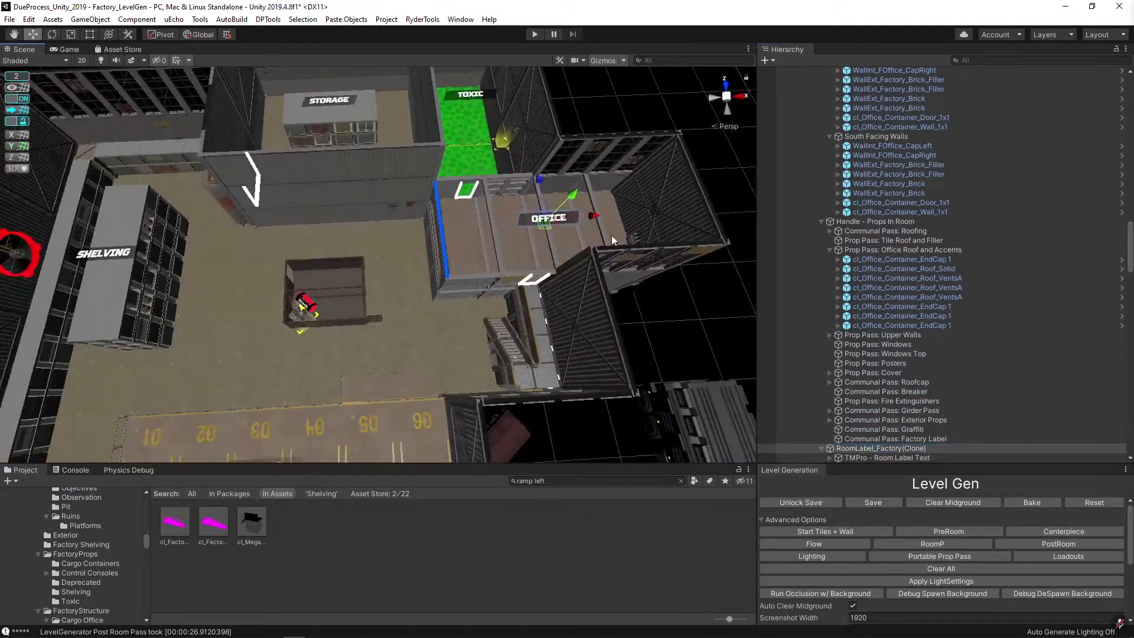
pyautogui.hotkey('ctrl', 'd')
pyautogui.moveTo(599, 210); pyautogui.dragTo(372, 250)
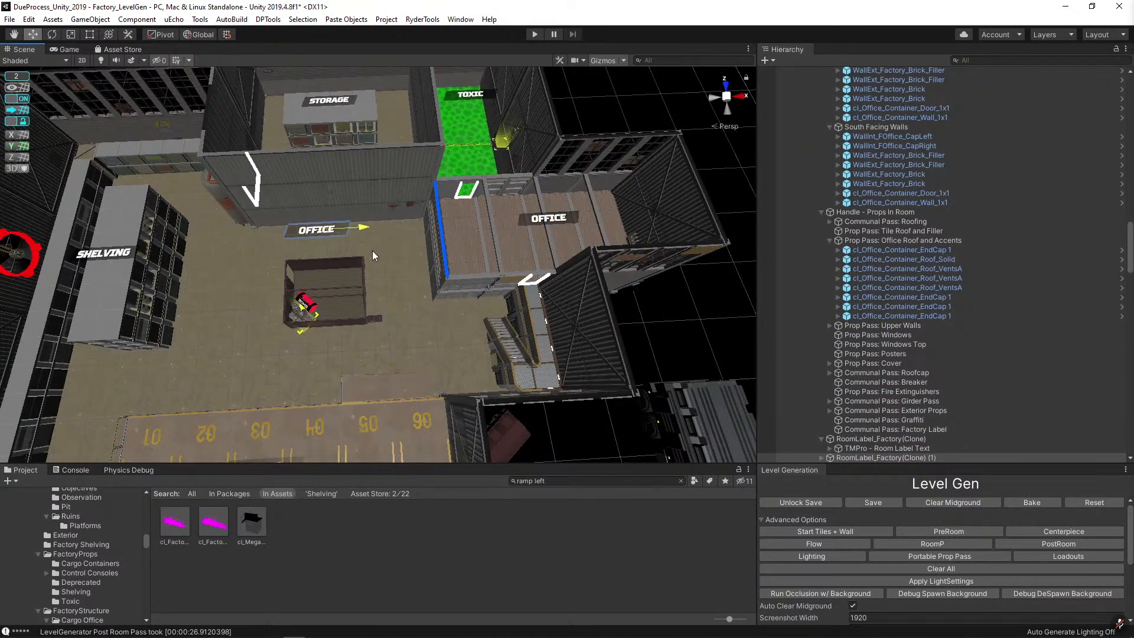
pyautogui.press('w')
pyautogui.moveTo(372, 251); pyautogui.dragTo(364, 339, button='right')
pyautogui.press('s')
pyautogui.keyDown('alt'); pyautogui.moveTo(364, 340); pyautogui.dragTo(364, 343); pyautogui.keyUp('alt')
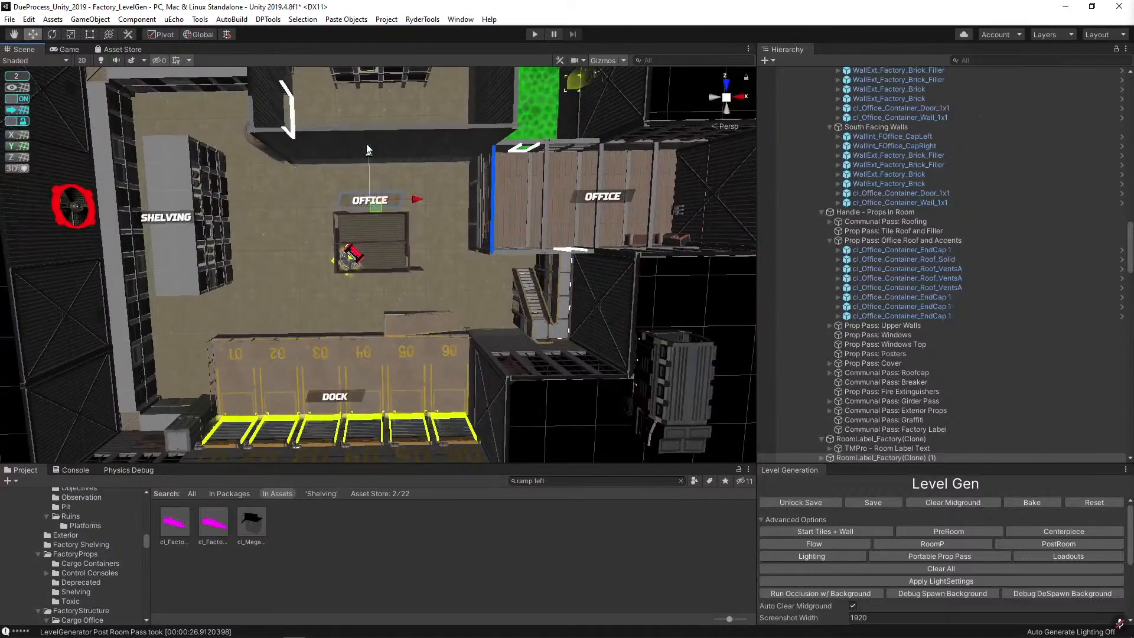
pyautogui.moveTo(369, 150); pyautogui.dragTo(567, 201)
pyautogui.press('w')
pyautogui.moveTo(567, 202); pyautogui.dragTo(352, 229, button='right')
# Change the copied label's text to NO-MANS-LAND and shift the whole label across the bomb containers, away from the dock.
pyautogui.click(435, 288)
pyautogui.click(342, 203)
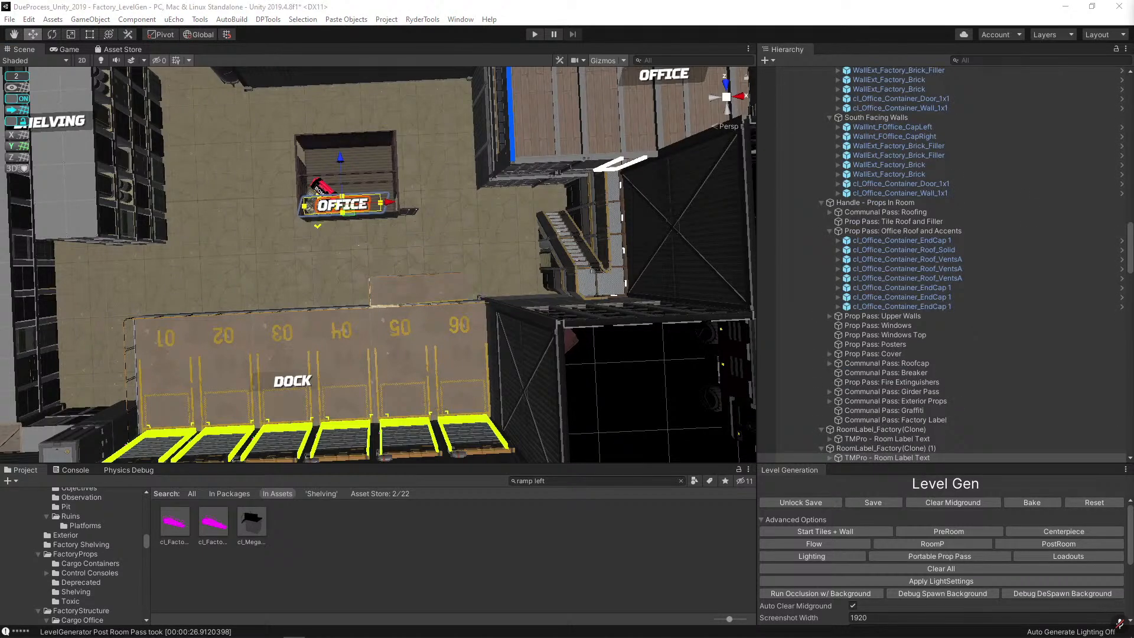
pyautogui.write('NO-MAN')
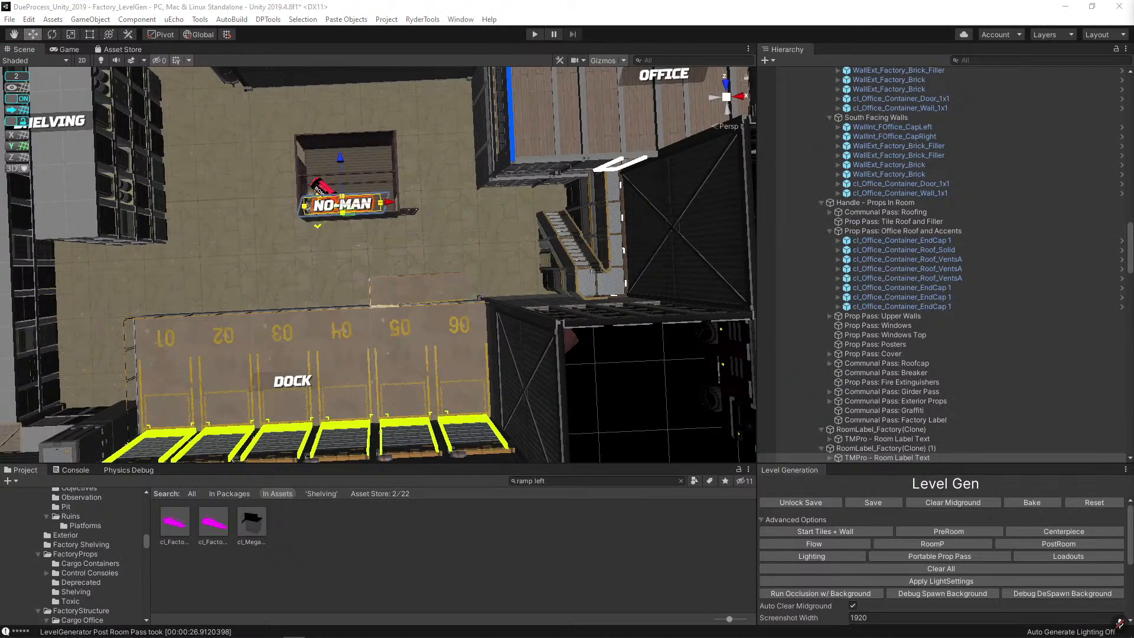
pyautogui.write('S_-LAND')
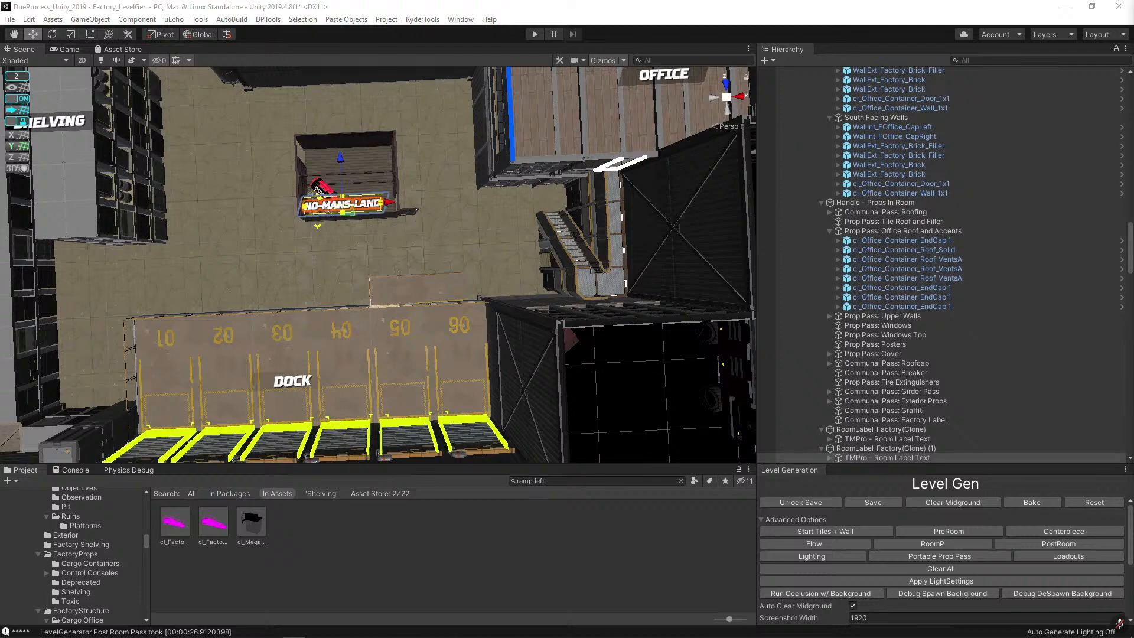
pyautogui.doubleClick(873, 451)
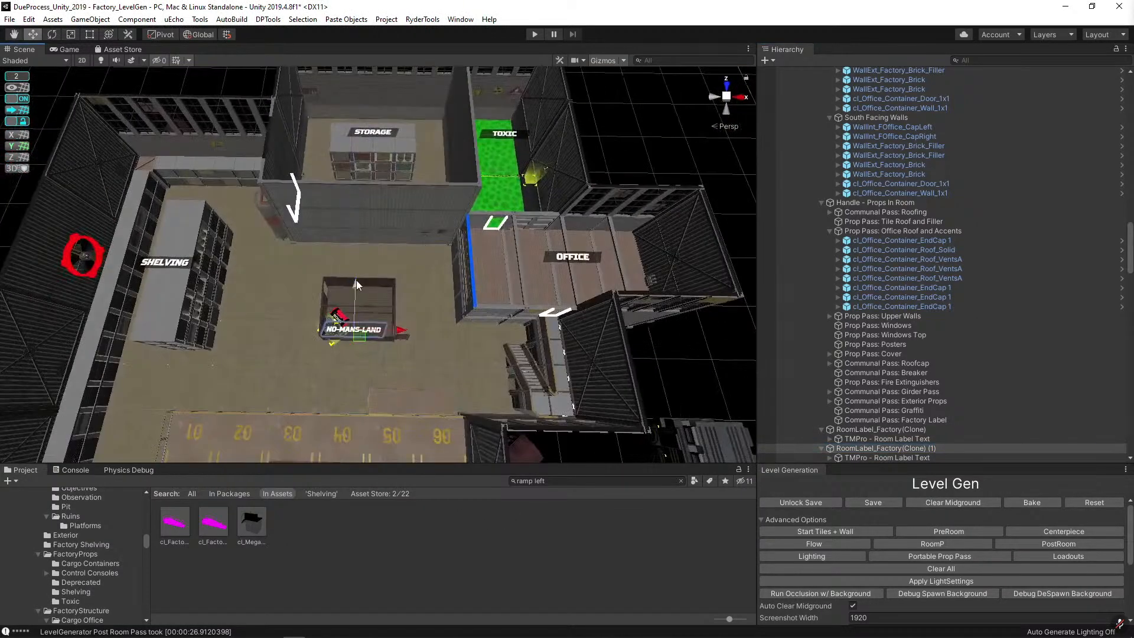
pyautogui.moveTo(356, 282); pyautogui.dragTo(363, 251)
pyautogui.moveTo(365, 251); pyautogui.dragTo(507, 347, button='right')
# Duplicate the map doorway marker between office and toxic, rotate the copy a quarter turn and move it to the bomb containers.
pyautogui.click(533, 375)
pyautogui.moveTo(384, 313); pyautogui.dragTo(398, 205, button='right')
pyautogui.press('w')
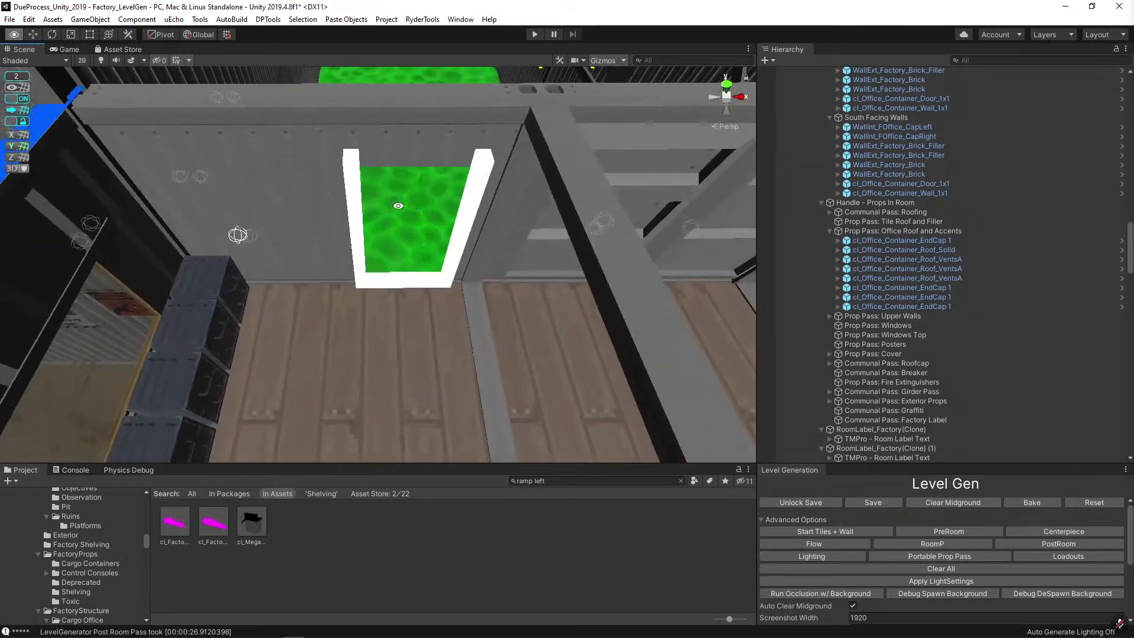
pyautogui.click(351, 192)
pyautogui.click(351, 192)
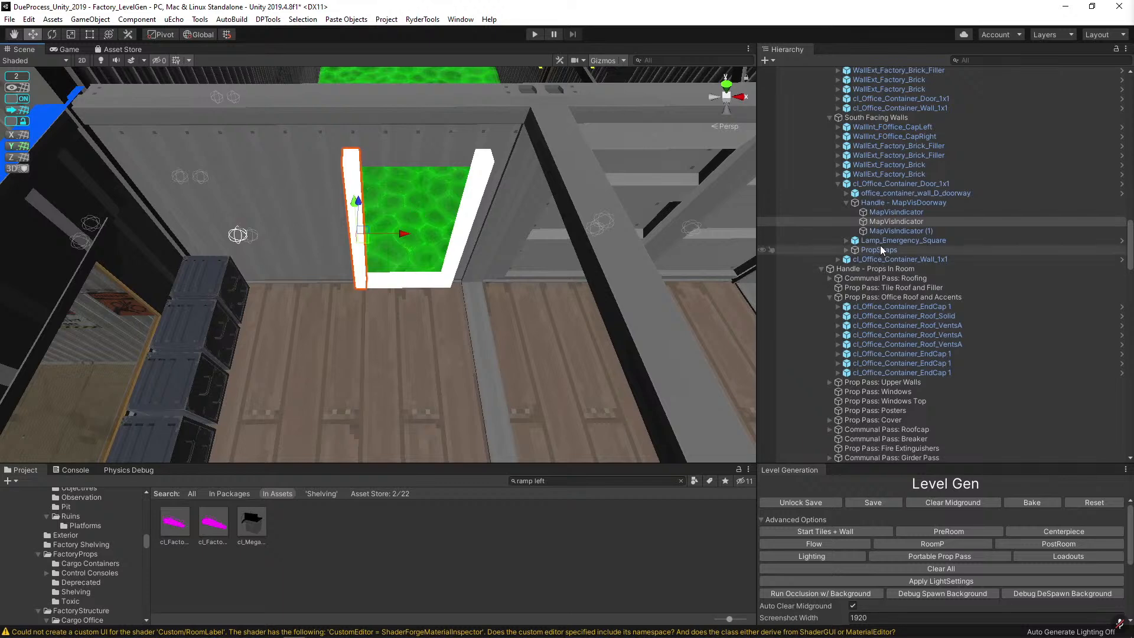
pyautogui.doubleClick(893, 202)
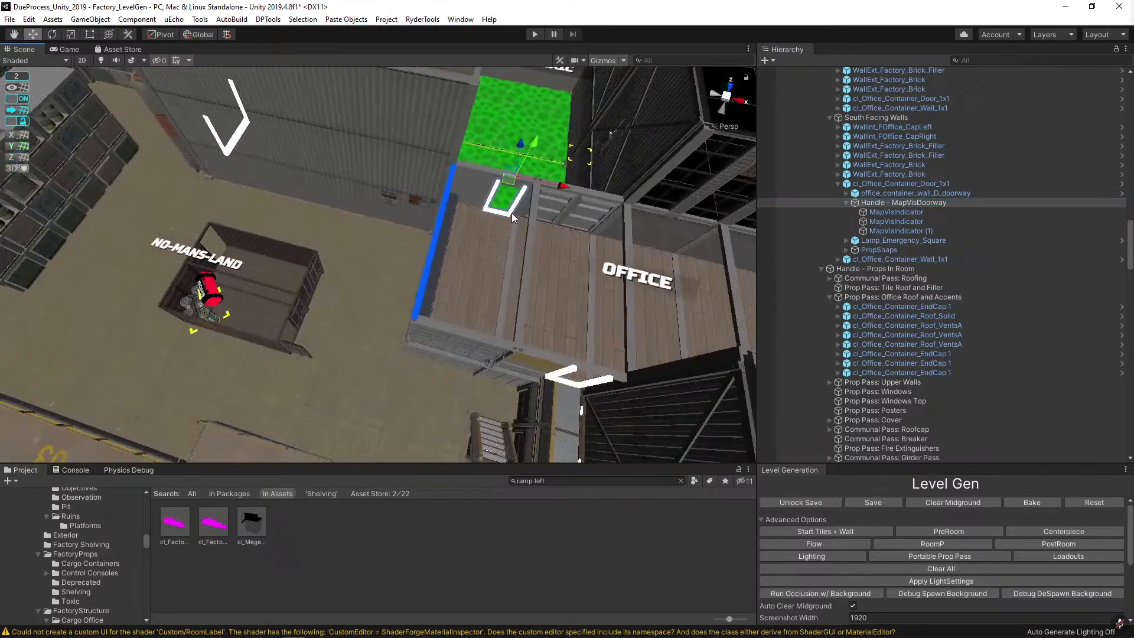
pyautogui.hotkey('ctrl', 'd')
pyautogui.press('e')
pyautogui.moveTo(508, 177); pyautogui.dragTo(360, 228)
pyautogui.press('w')
pyautogui.moveTo(272, 227); pyautogui.dragTo(262, 316)
# Align the copied doorway marker from above with the container opening facing the office, with grid snapping off.
pyautogui.click(731, 88)
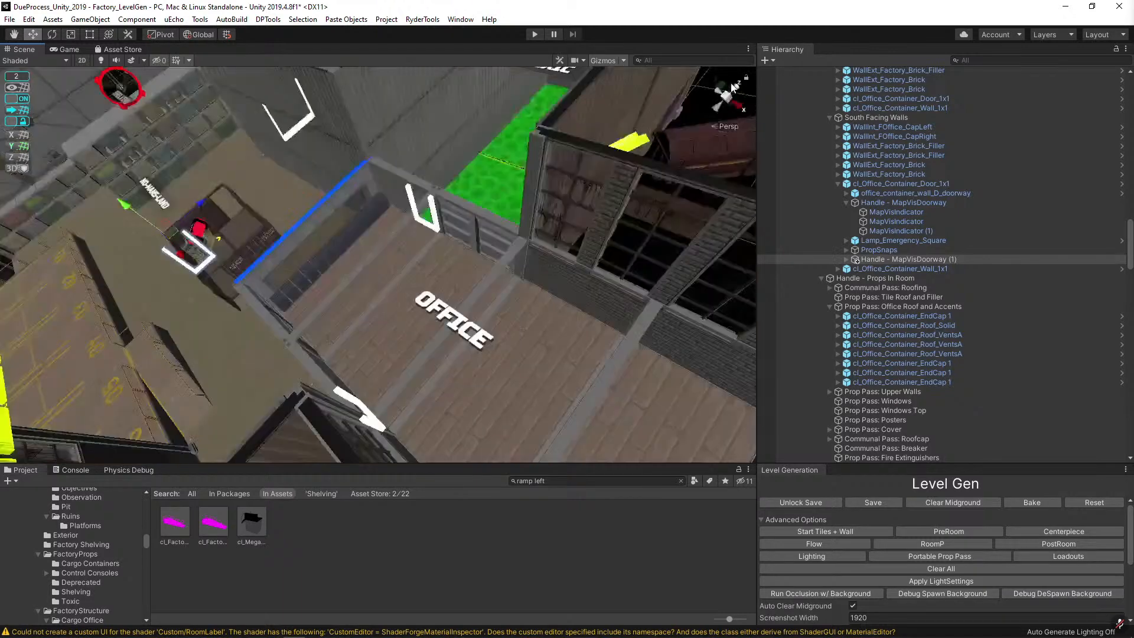
pyautogui.click(731, 87)
pyautogui.click(729, 128)
pyautogui.press('f')
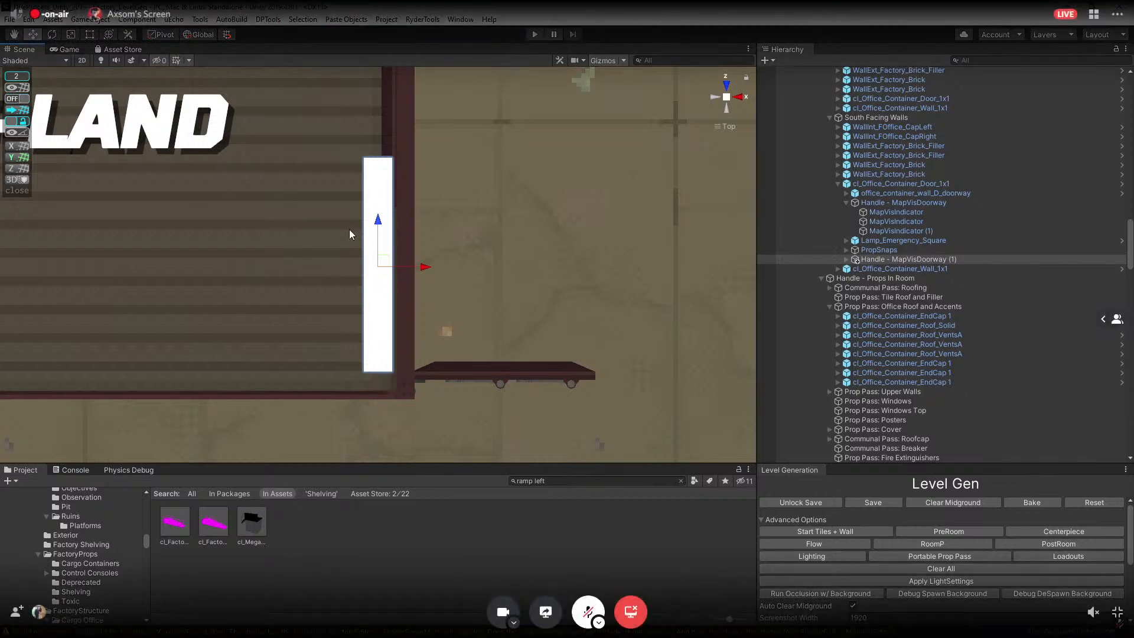
pyautogui.moveTo(434, 270); pyautogui.dragTo(451, 271)
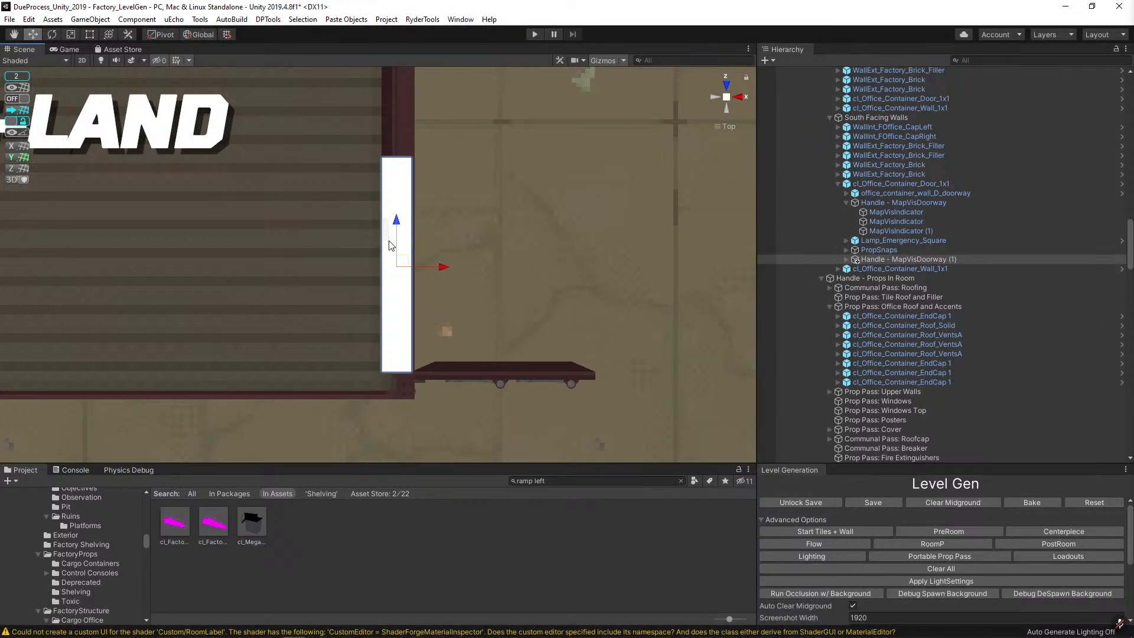
pyautogui.moveTo(390, 245); pyautogui.dragTo(391, 263)
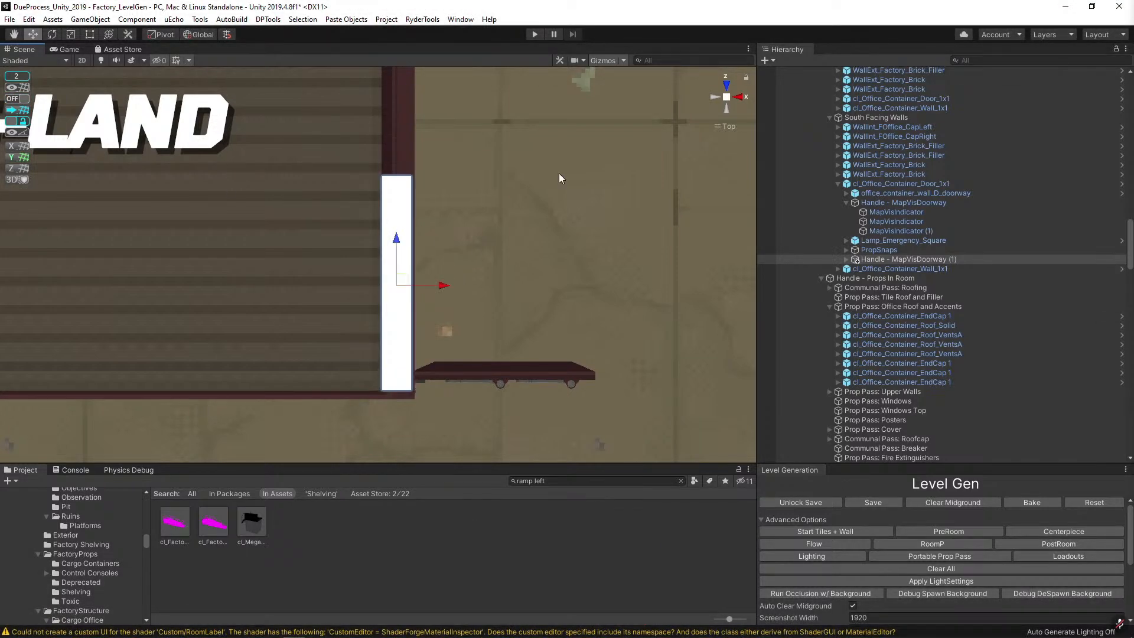
# Lower the copied doorway marker to the height of the bomb container's opening.
pyautogui.click(718, 128)
pyautogui.moveTo(603, 296); pyautogui.dragTo(336, 186, button='right')
pyautogui.press('s')
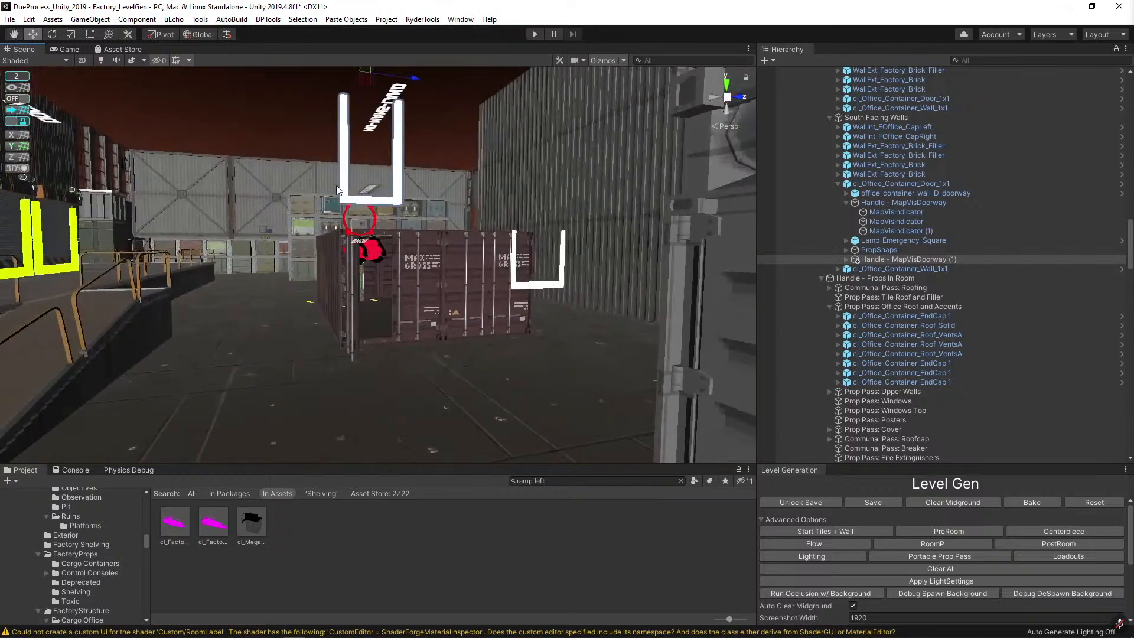
pyautogui.moveTo(383, 102); pyautogui.dragTo(382, 72, button='right')
pyautogui.moveTo(370, 95); pyautogui.dragTo(372, 214)
pyautogui.moveTo(372, 218); pyautogui.dragTo(561, 120, button='right')
# Duplicate the container's doorway marker and place the copy at the diagonally opposite opening, on the shelving side.
pyautogui.click(728, 84)
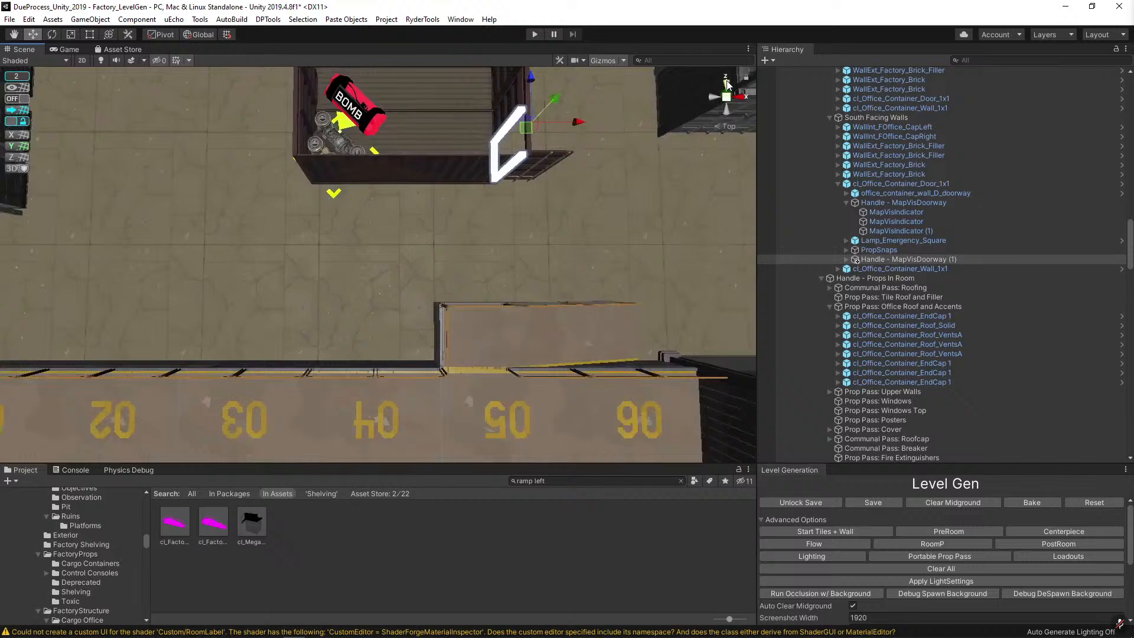
pyautogui.click(731, 128)
pyautogui.scroll(-12, 484, 198)
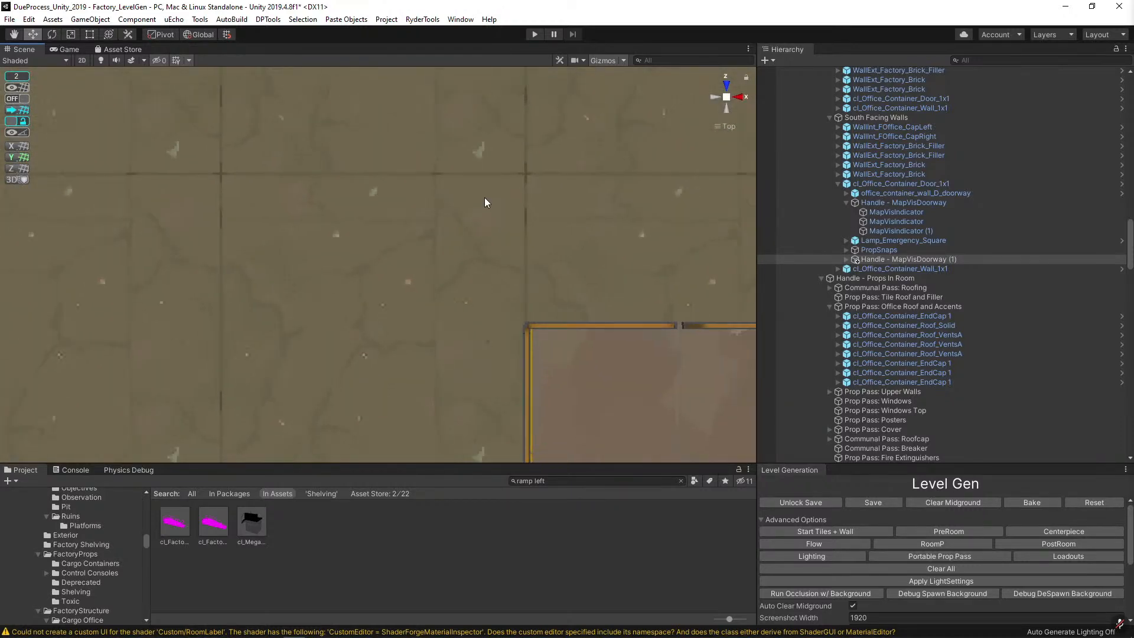
pyautogui.scroll(-6, 485, 202)
pyautogui.scroll(3, 423, 231)
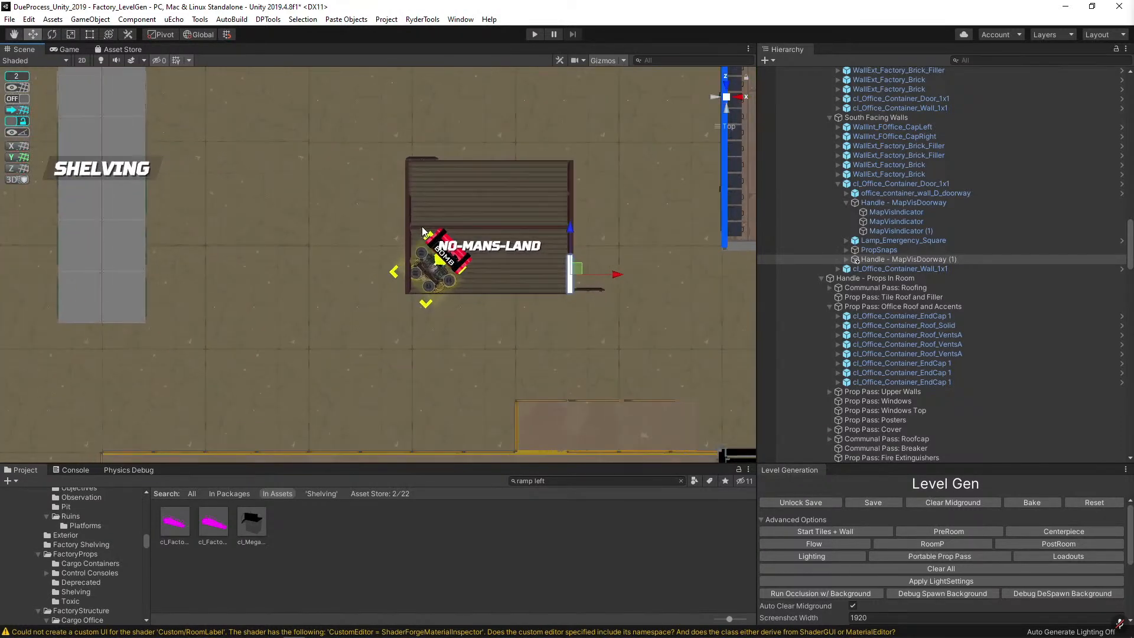
pyautogui.scroll(3, 423, 232)
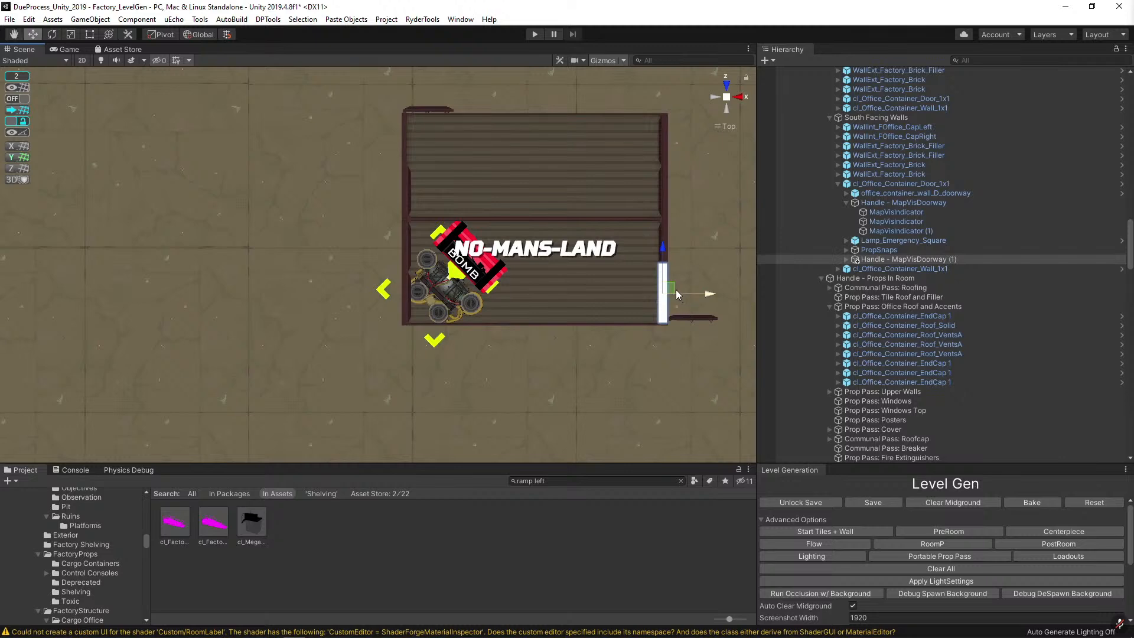
pyautogui.hotkey('ctrl', 'd')
pyautogui.keyDown('alt'); pyautogui.moveTo(666, 286); pyautogui.dragTo(564, 211); pyautogui.keyUp('alt')
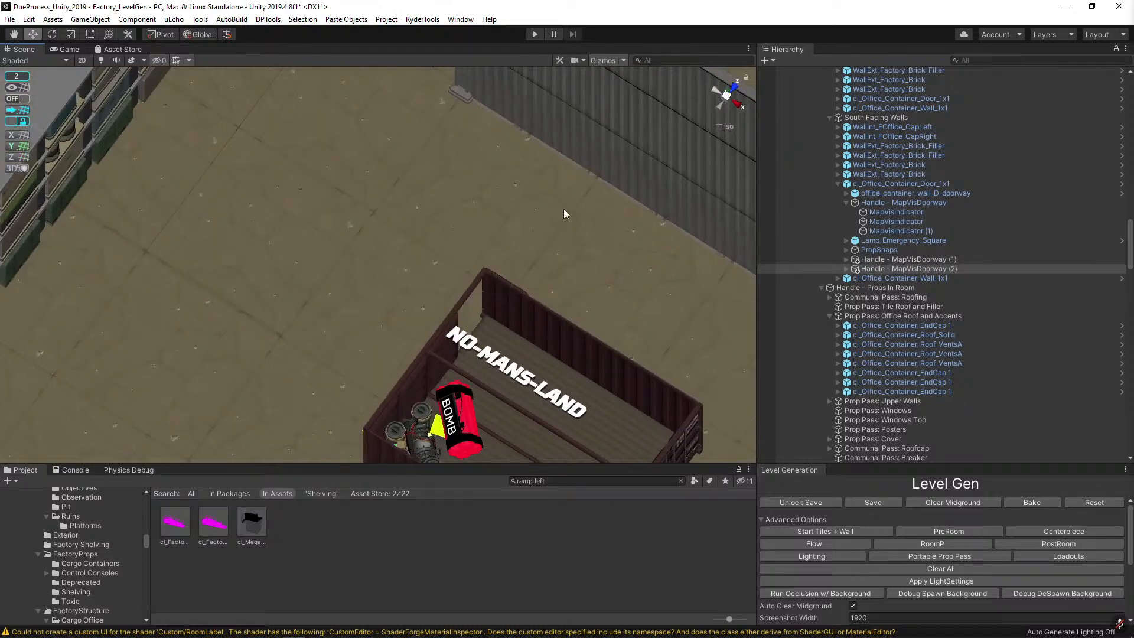
pyautogui.click(739, 92)
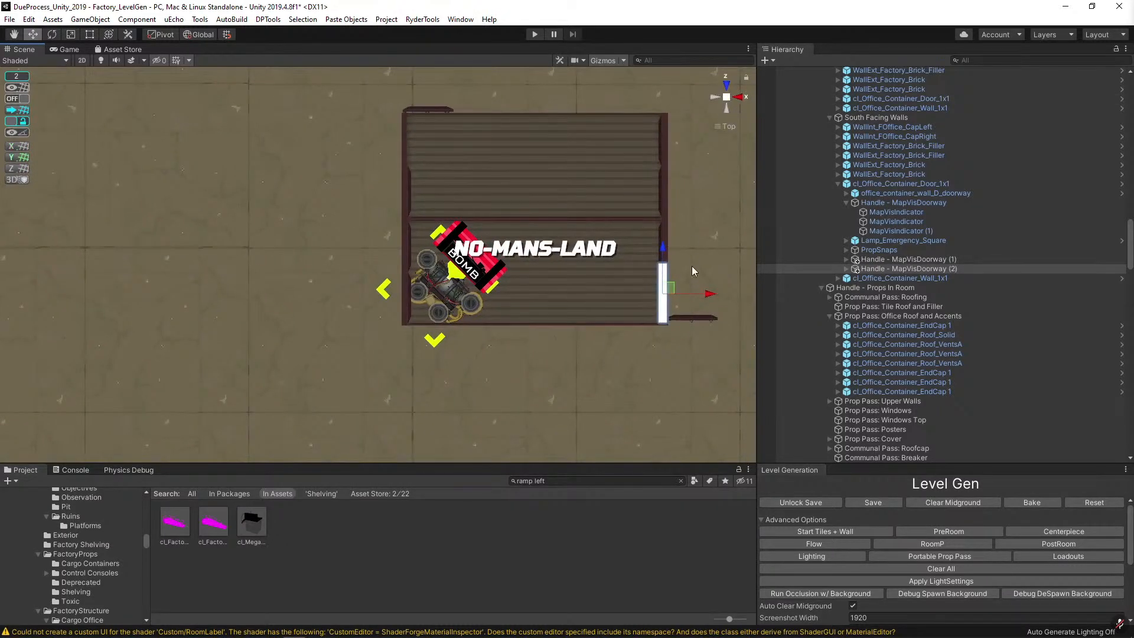
pyautogui.moveTo(669, 287); pyautogui.dragTo(410, 136)
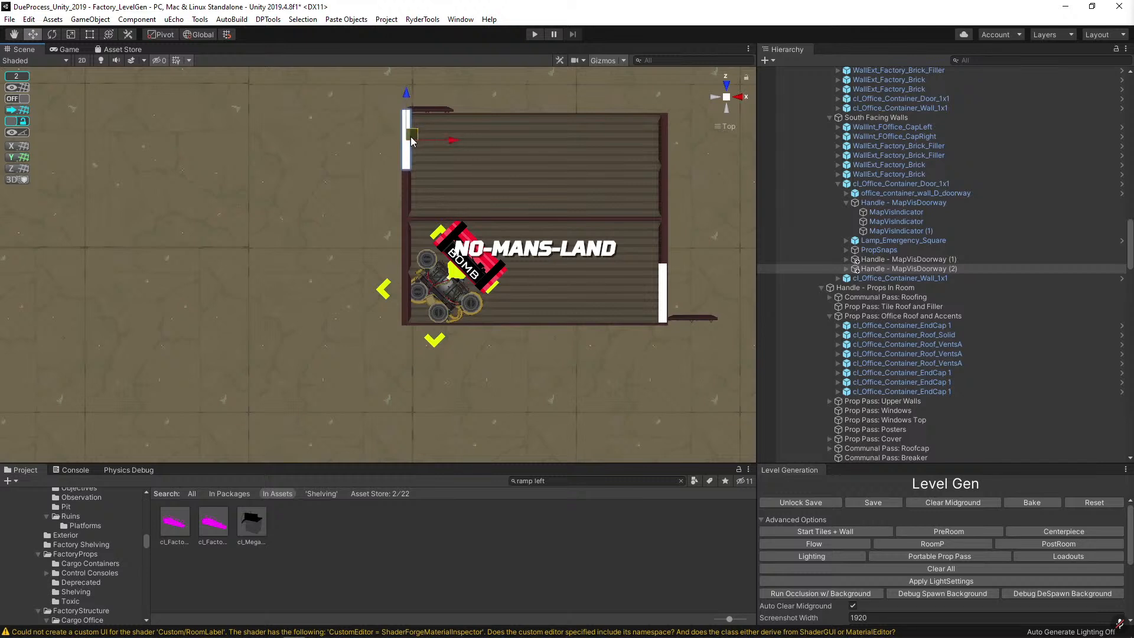
# Try positioning the second doorway marker with grid snapping on, and return it to its opening with snapping off.
pyautogui.click(16, 99)
pyautogui.moveTo(412, 131); pyautogui.dragTo(373, 149)
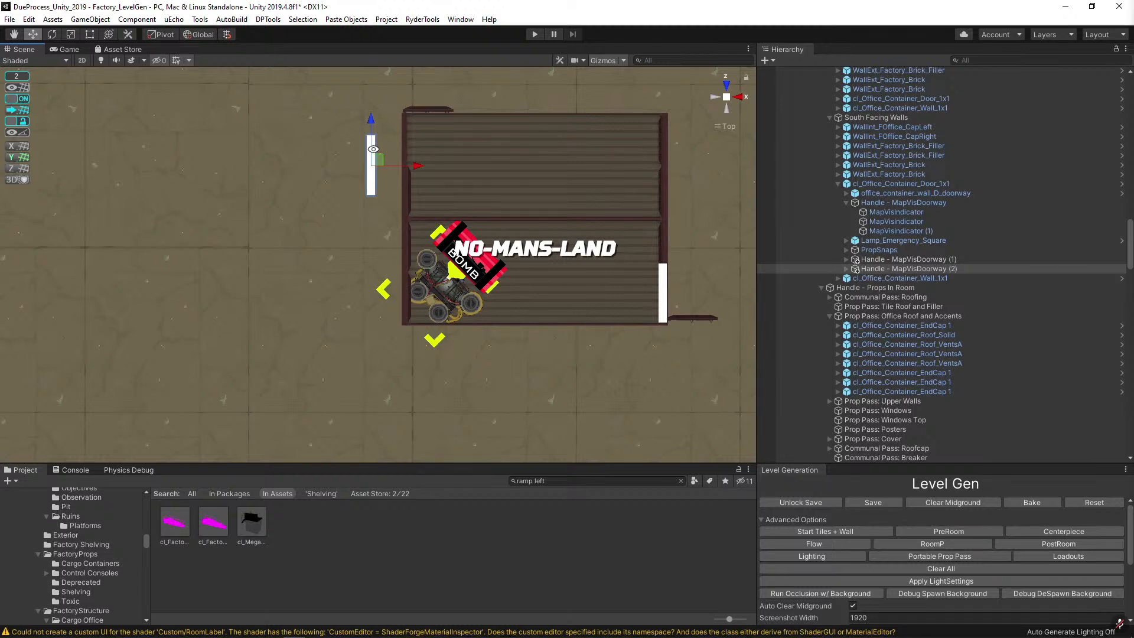
pyautogui.click(10, 99)
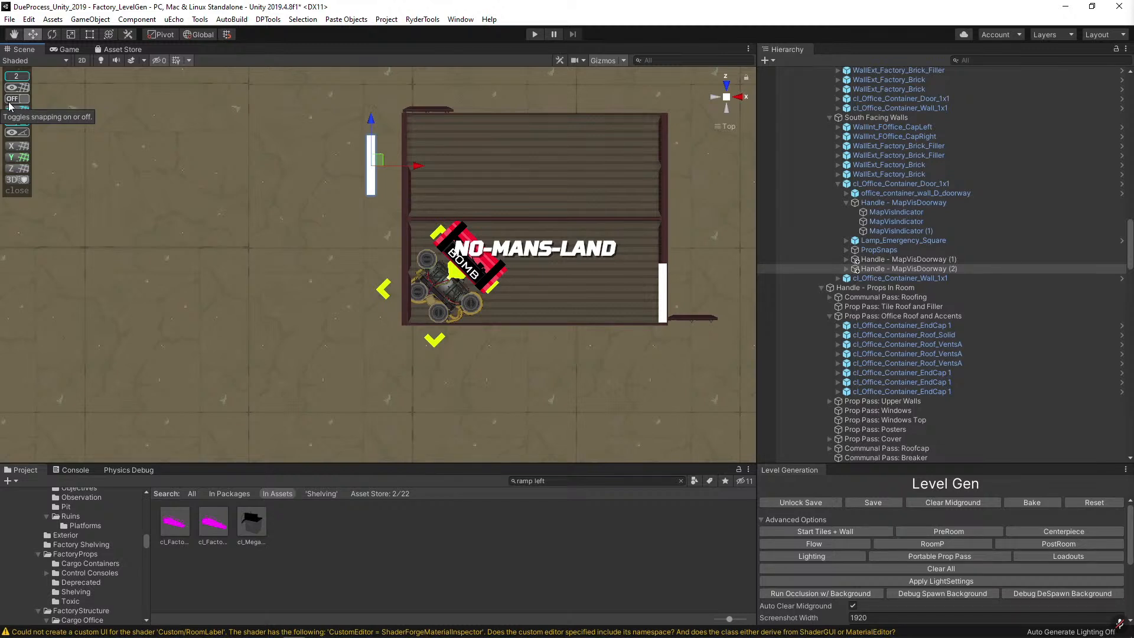
pyautogui.moveTo(381, 166); pyautogui.dragTo(463, 169)
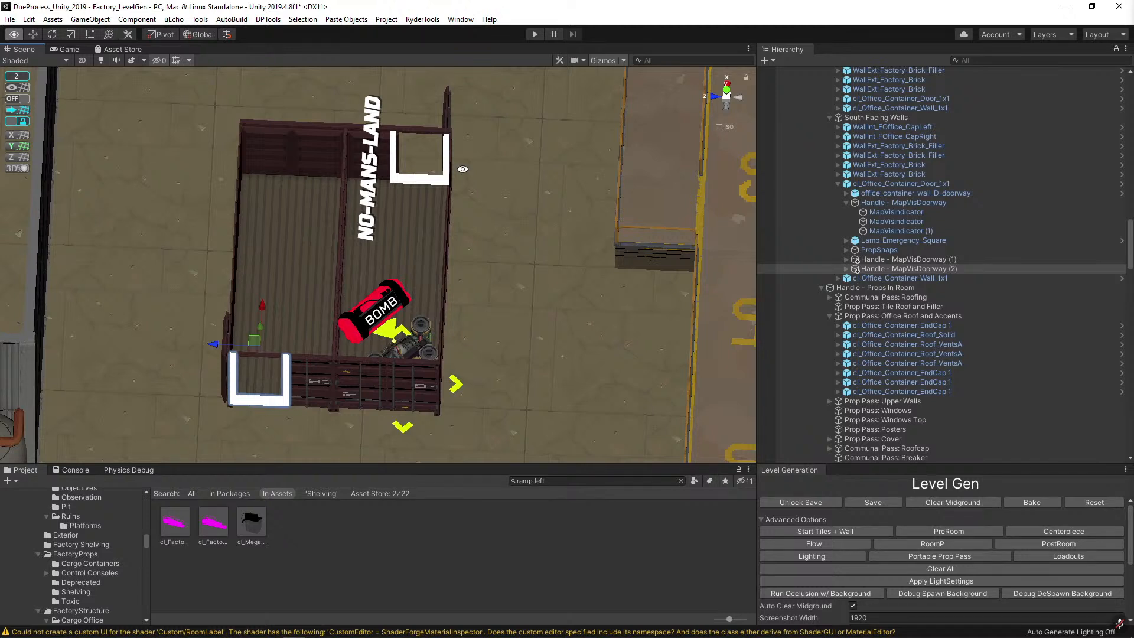
# Examine the two container doorway markers and the surrounding storage, office and shelving areas in perspective.
pyautogui.press('alt')
pyautogui.keyDown('alt'); pyautogui.moveTo(579, 171); pyautogui.dragTo(457, 168); pyautogui.keyUp('alt')
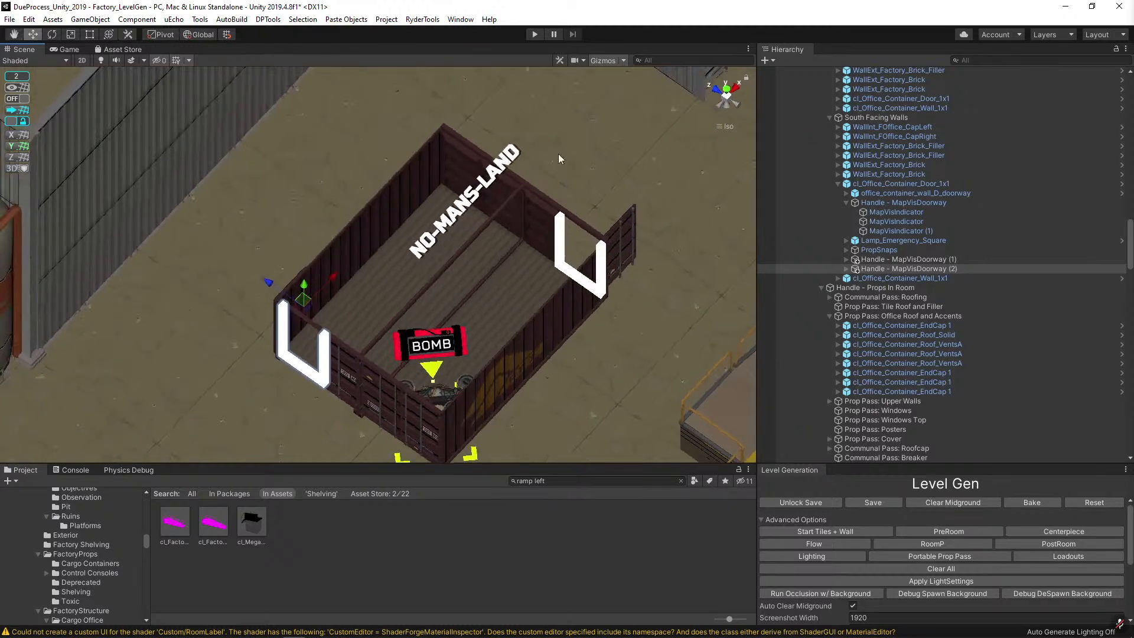
pyautogui.click(728, 127)
pyautogui.keyDown('alt'); pyautogui.moveTo(643, 183); pyautogui.dragTo(563, 148); pyautogui.keyUp('alt')
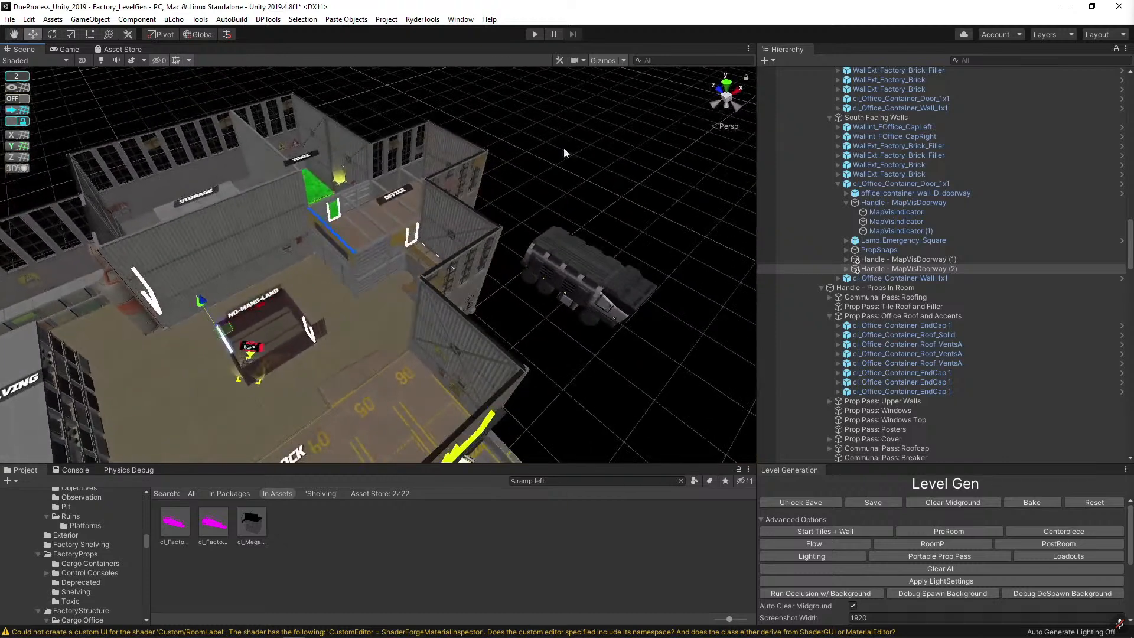
pyautogui.click(569, 147)
pyautogui.press('alt')
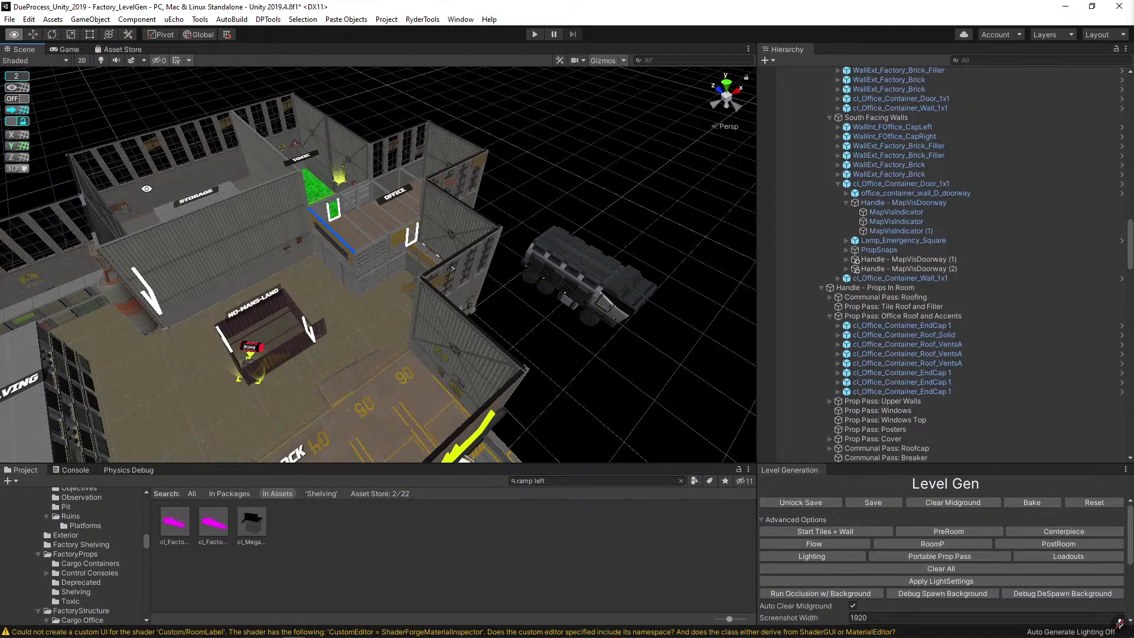
pyautogui.keyDown('alt'); pyautogui.moveTo(312, 204); pyautogui.dragTo(365, 160); pyautogui.keyUp('alt')
pyautogui.moveTo(365, 160); pyautogui.dragTo(292, 195, button='right')
pyautogui.moveTo(369, 130); pyautogui.dragTo(387, 126, button='right')
pyautogui.press('s')
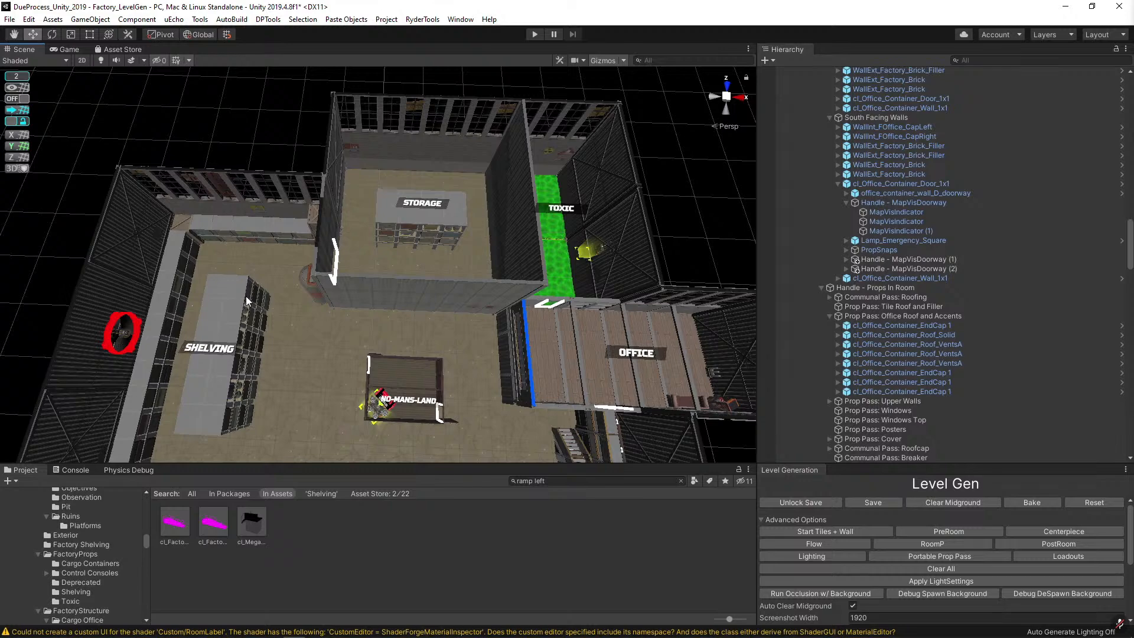
pyautogui.press('w')
pyautogui.moveTo(293, 218); pyautogui.dragTo(365, 285, button='right')
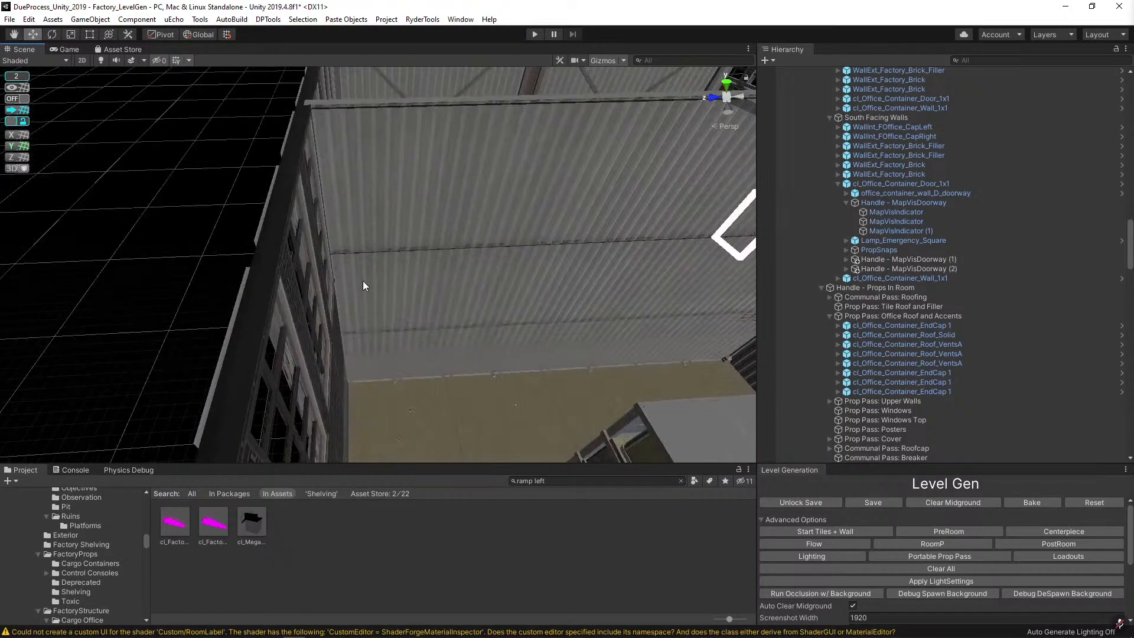
# Find the "green 2f" prefab and replace the upper wall section in the storage corner by the windows with DoorwayInt_Factory_1x2_2f_Green.
pyautogui.click(365, 285)
pyautogui.click(572, 480)
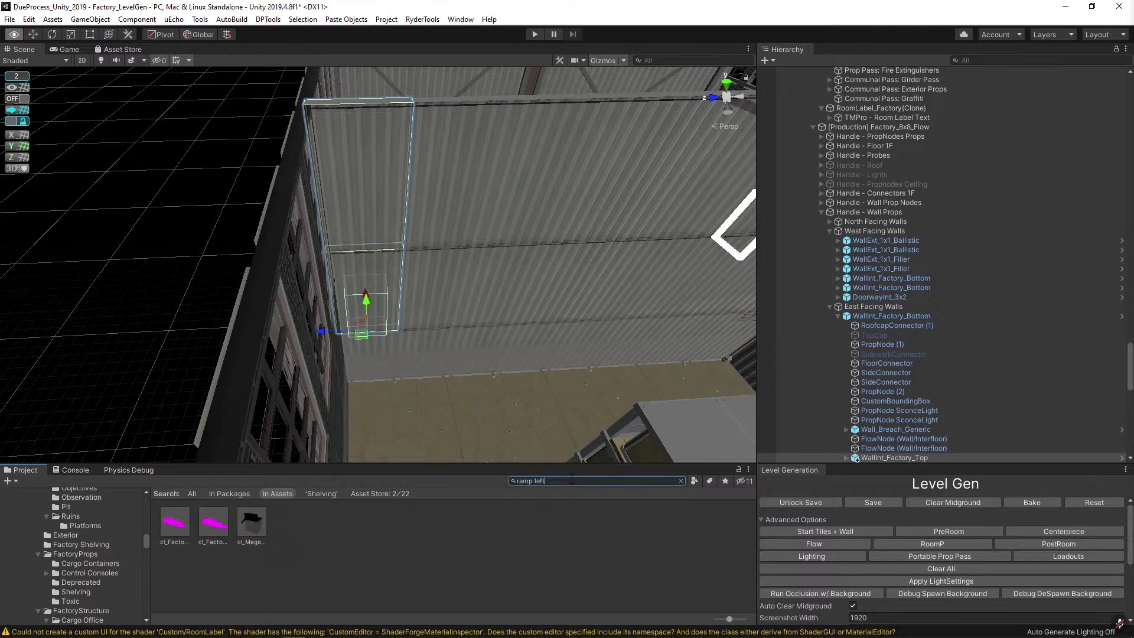
pyautogui.write('green 2f')
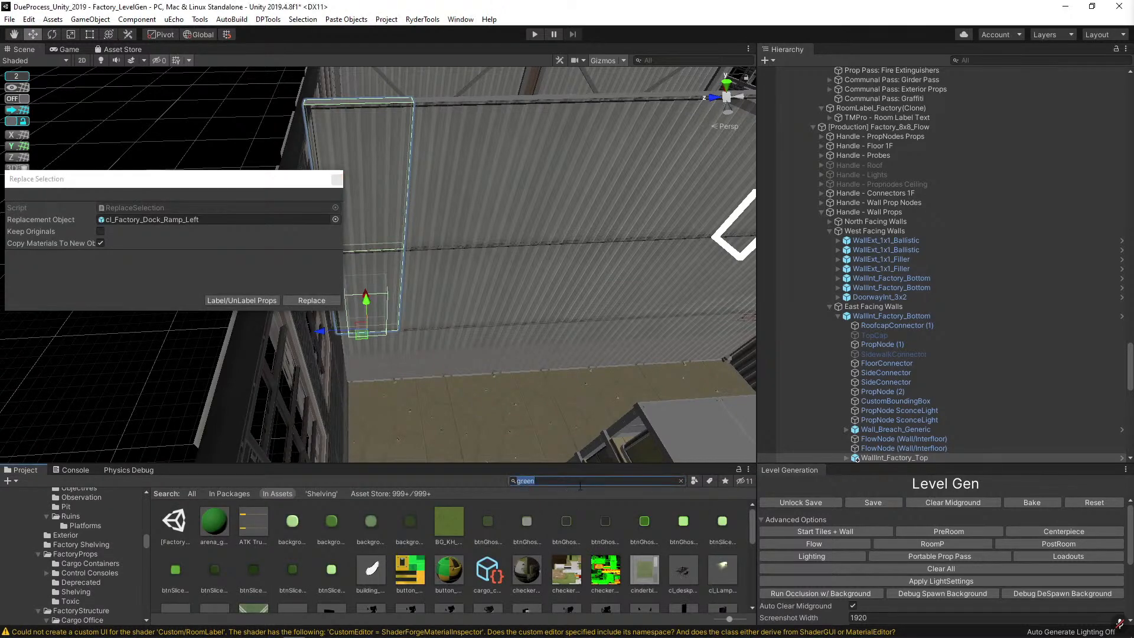
pyautogui.moveTo(175, 522); pyautogui.dragTo(180, 223)
pyautogui.click(331, 301)
pyautogui.click(367, 304)
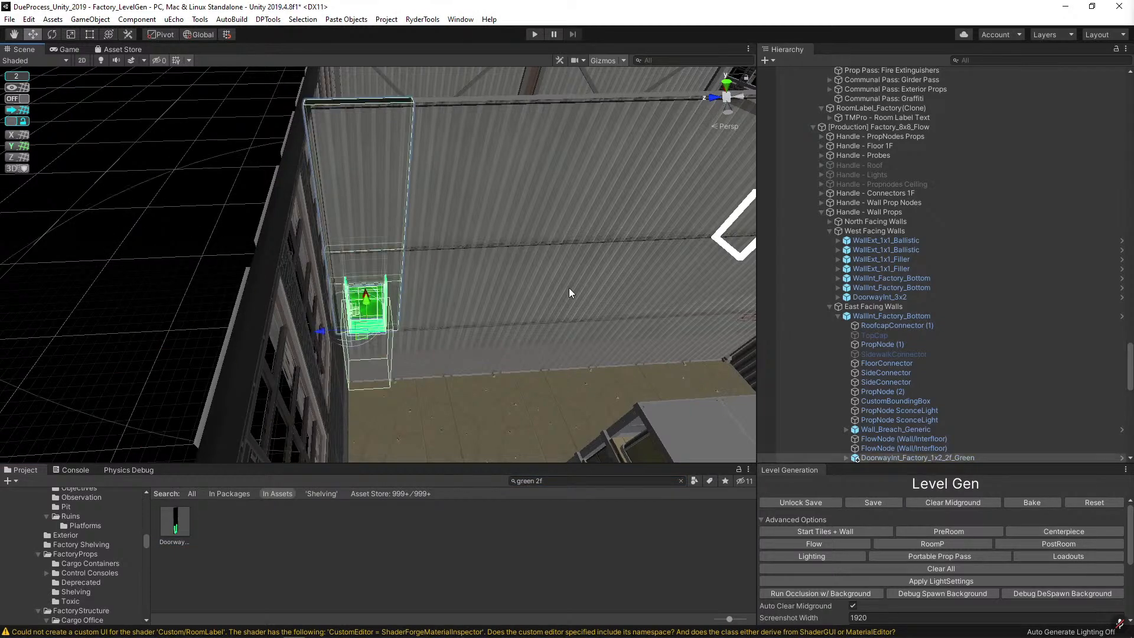
# Examine the green upper doorway from the storage and toxic sides, along with the routes to the office.
pyautogui.keyDown('alt'); pyautogui.moveTo(569, 288); pyautogui.dragTo(466, 285); pyautogui.keyUp('alt')
pyautogui.click(162, 137)
pyautogui.scroll(-3, 529, 180)
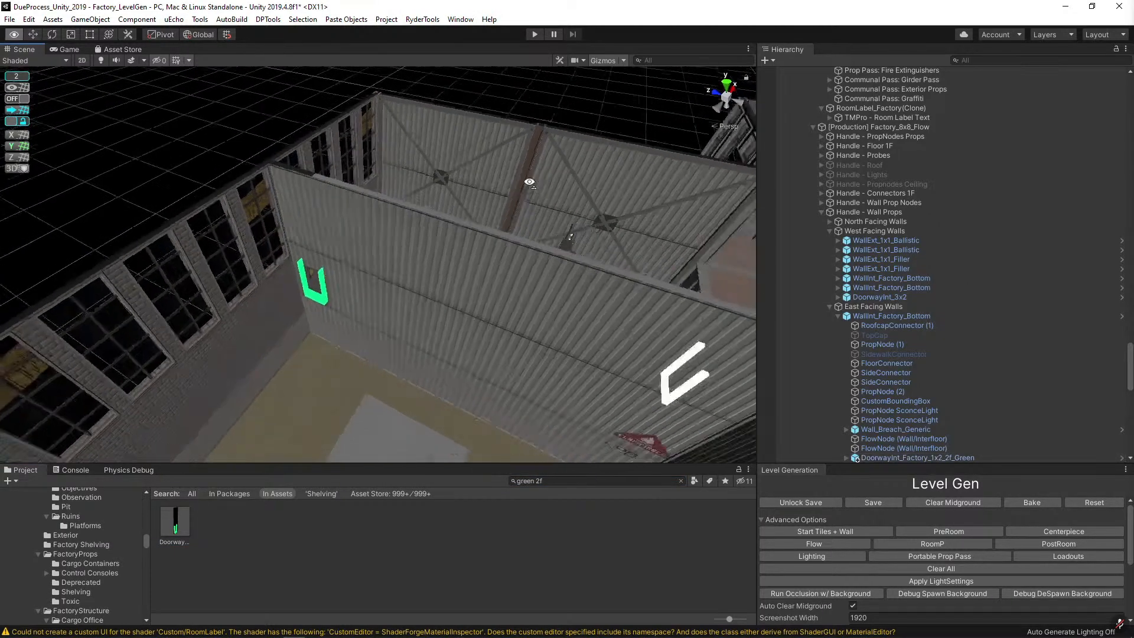
pyautogui.keyDown('alt'); pyautogui.moveTo(529, 179); pyautogui.dragTo(447, 262); pyautogui.keyUp('alt')
pyautogui.scroll(-3, 252, 233)
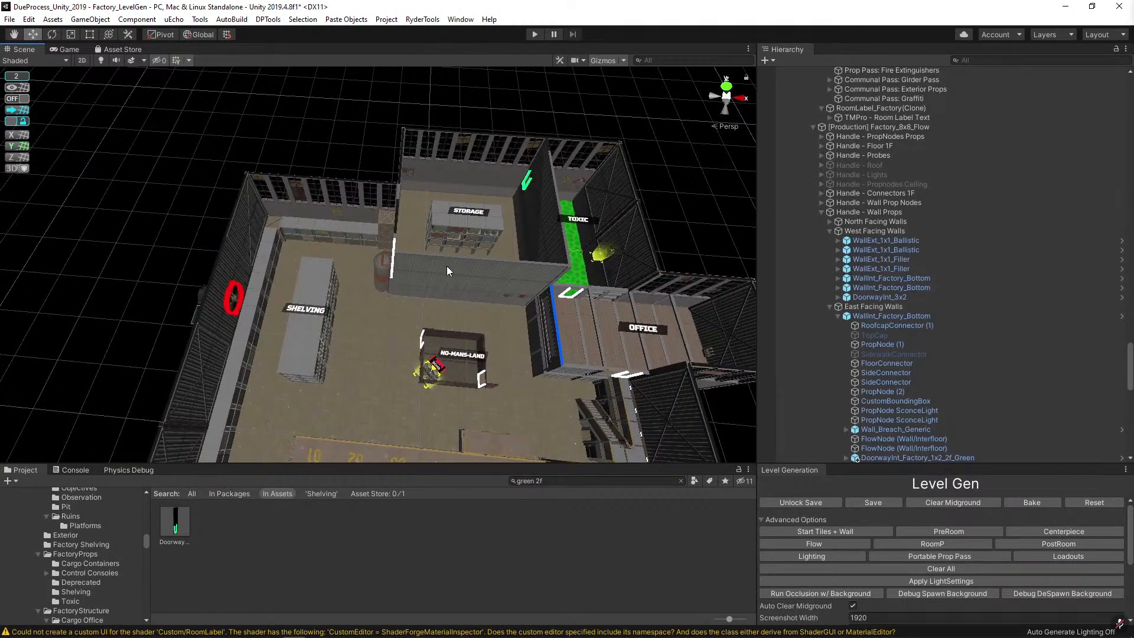
pyautogui.hotkey('alt', 'space')
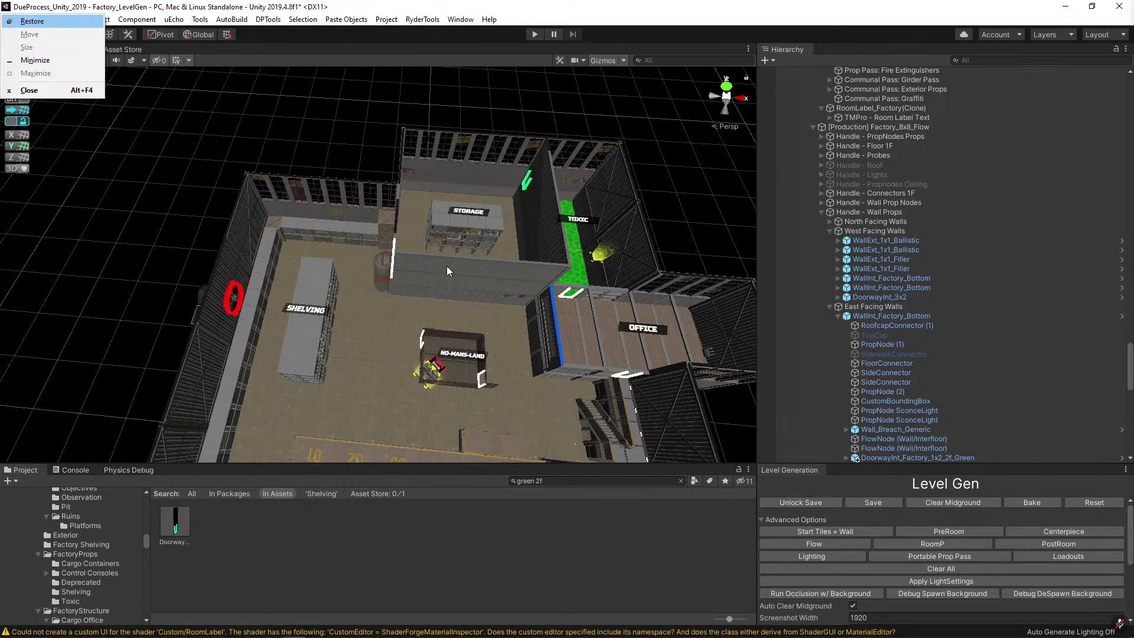
pyautogui.press('Escape')
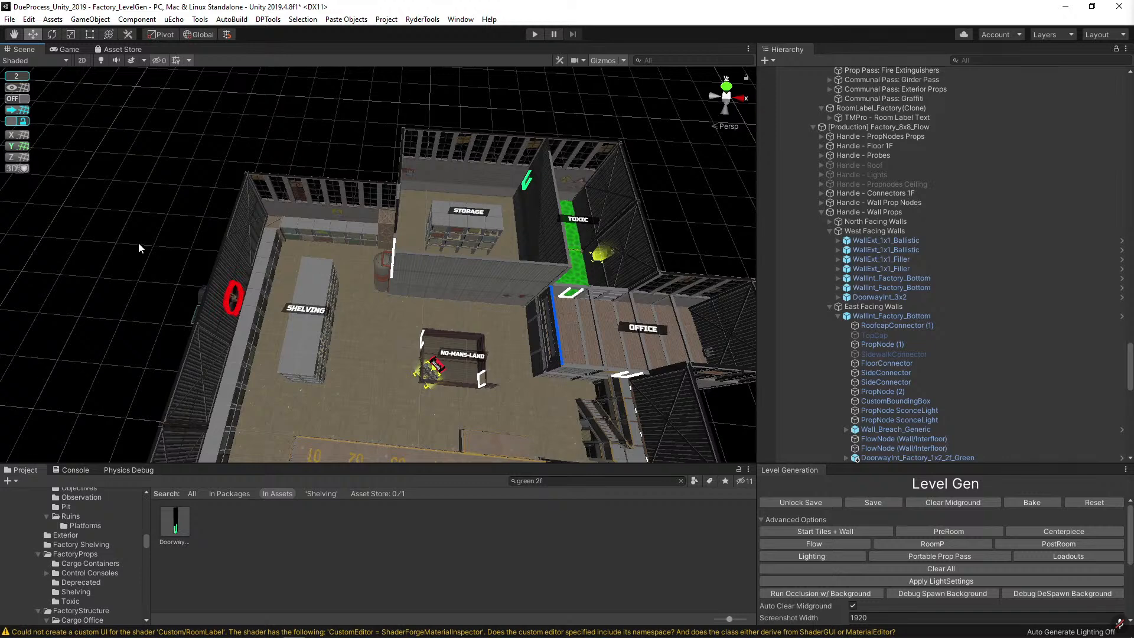
pyautogui.press('alt')
pyautogui.press('alt')
pyautogui.keyDown('alt'); pyautogui.moveTo(267, 139); pyautogui.dragTo(549, 236); pyautogui.keyUp('alt')
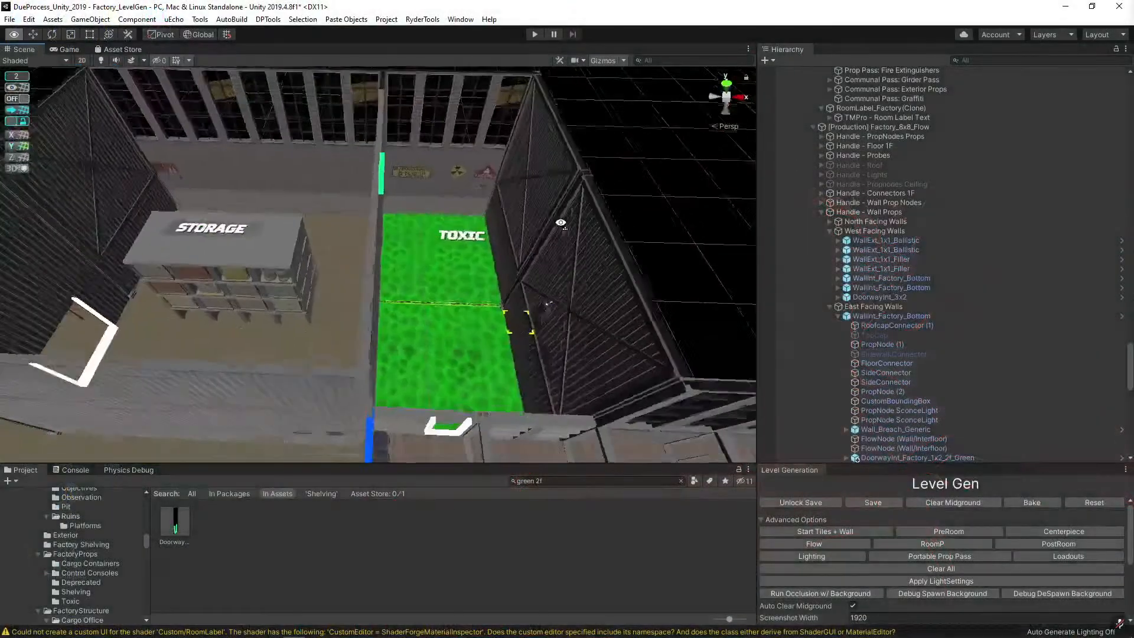
pyautogui.press('s')
pyautogui.rightClick(561, 222)
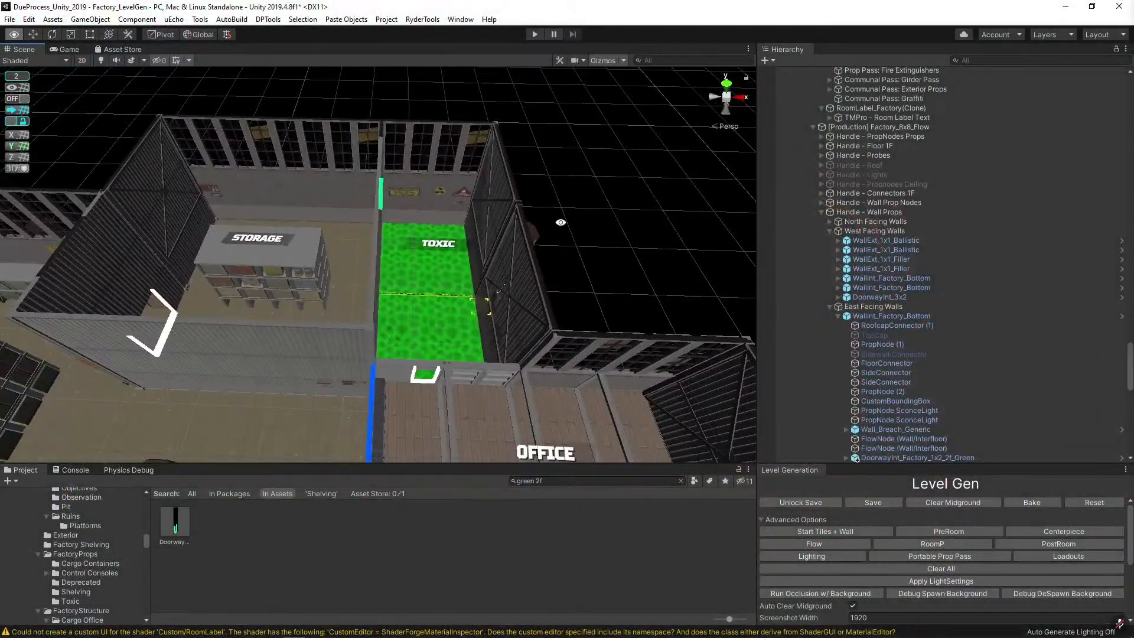
pyautogui.press('alt')
pyautogui.press('alt')
pyautogui.keyDown('alt'); pyautogui.moveTo(243, 249); pyautogui.dragTo(477, 200); pyautogui.keyUp('alt')
# Add a staircase on the storage side leading up to the green upper doorway.
pyautogui.click(342, 282)
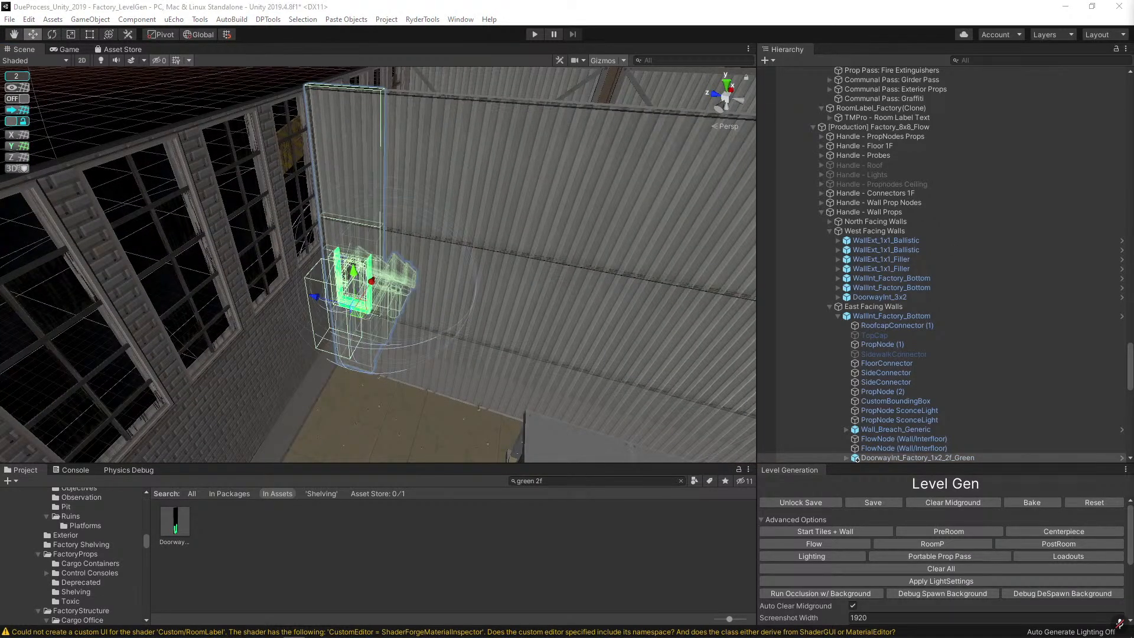
pyautogui.press('alt')
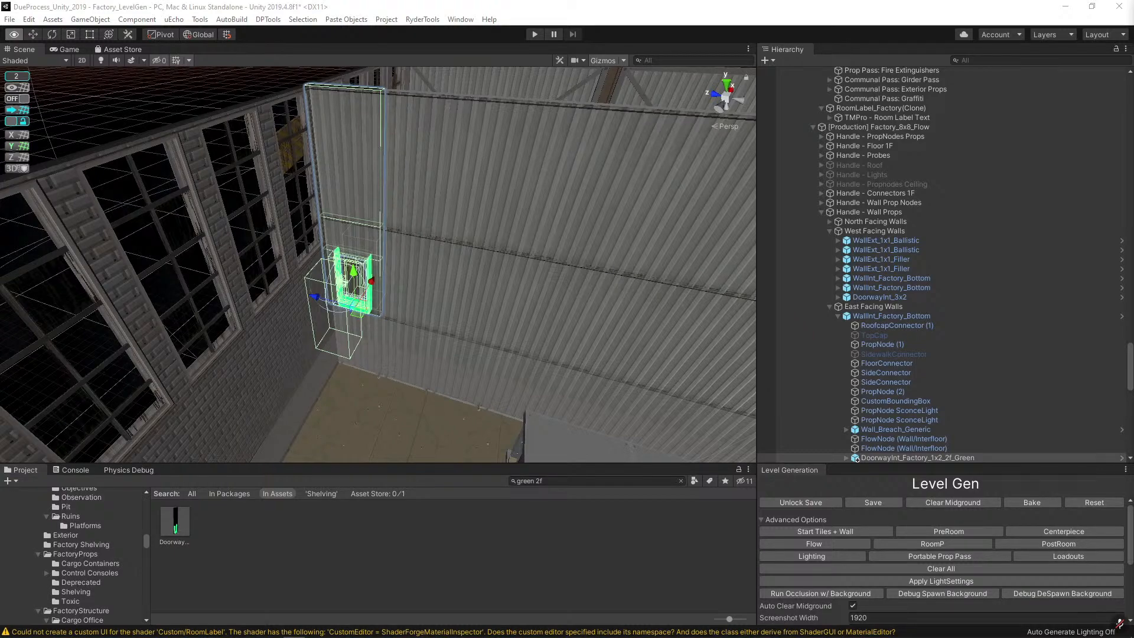
pyautogui.keyDown('alt'); pyautogui.moveTo(172, 115); pyautogui.dragTo(206, 133); pyautogui.keyUp('alt')
pyautogui.click(570, 173)
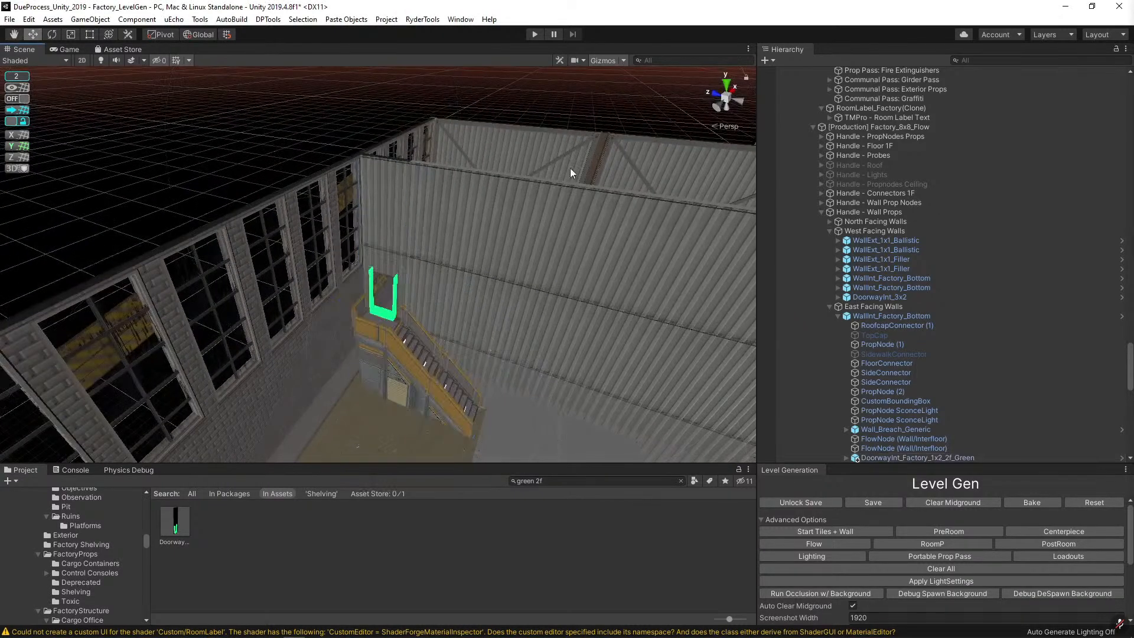
# Examine the storage room's staircase and shelving in relation to the toxic room, office and bomb container.
pyautogui.scroll(-4, 570, 173)
pyautogui.keyDown('alt'); pyautogui.moveTo(570, 173); pyautogui.dragTo(422, 254); pyautogui.keyUp('alt')
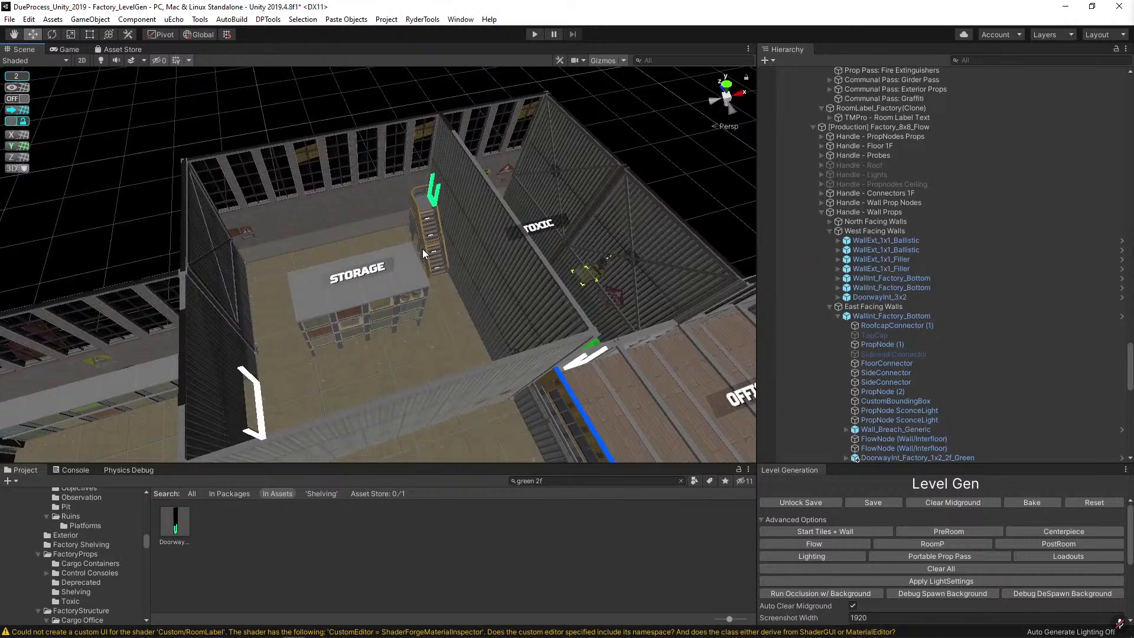
pyautogui.press('alt')
pyautogui.press('alt')
pyautogui.moveTo(381, 285); pyautogui.dragTo(383, 283, button='right')
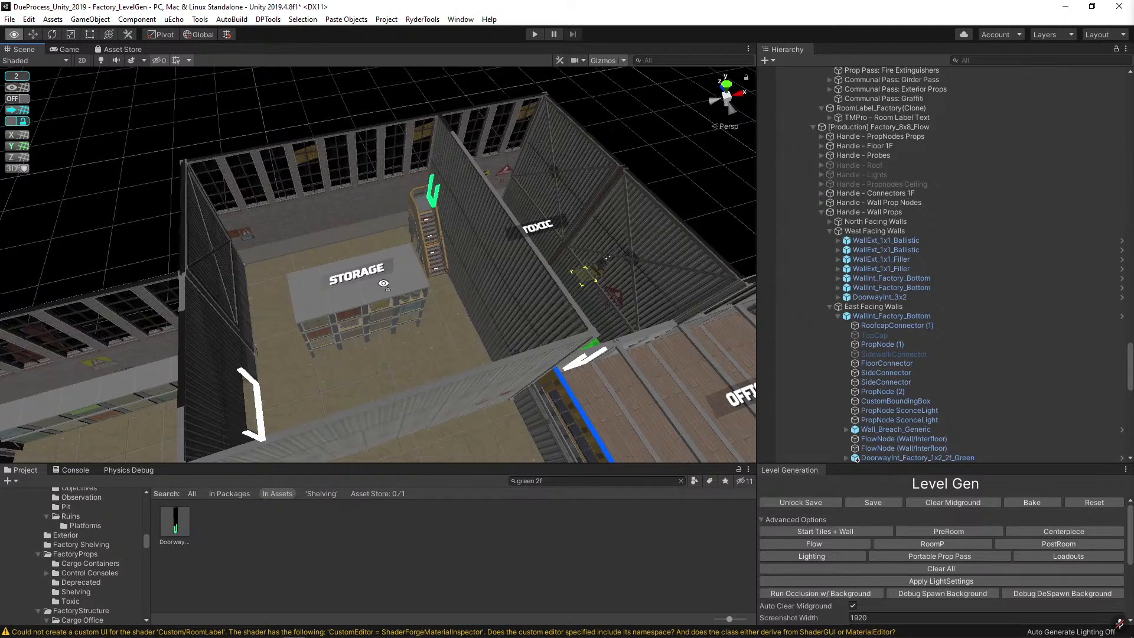
pyautogui.keyDown('alt'); pyautogui.moveTo(383, 284); pyautogui.dragTo(432, 247); pyautogui.keyUp('alt')
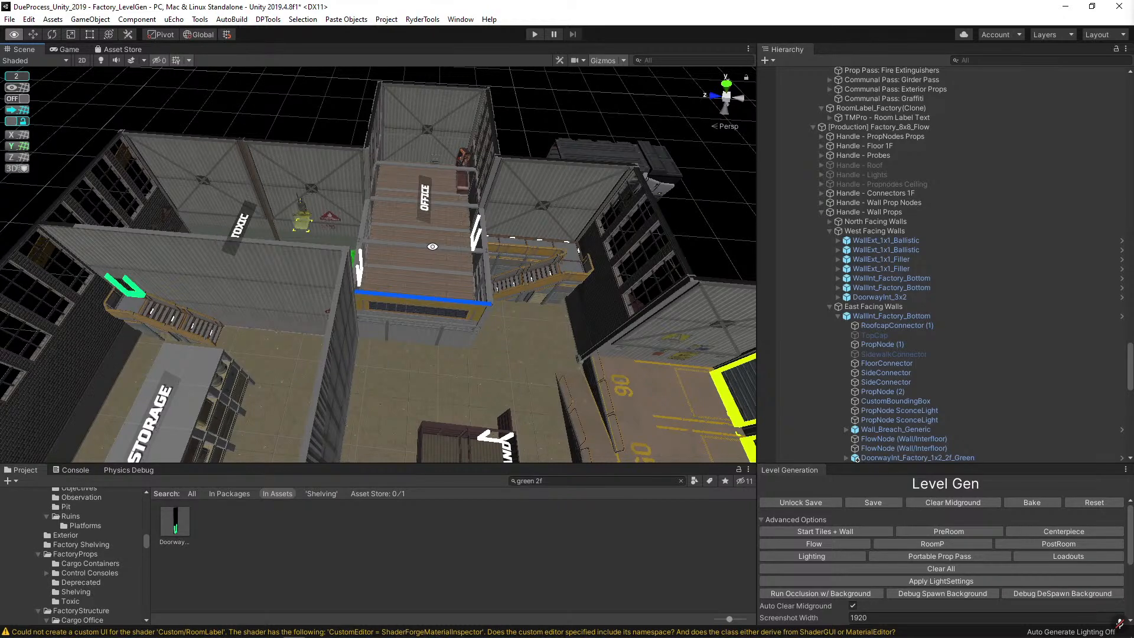
pyautogui.keyDown('alt'); pyautogui.moveTo(307, 98); pyautogui.dragTo(234, 139); pyautogui.keyUp('alt')
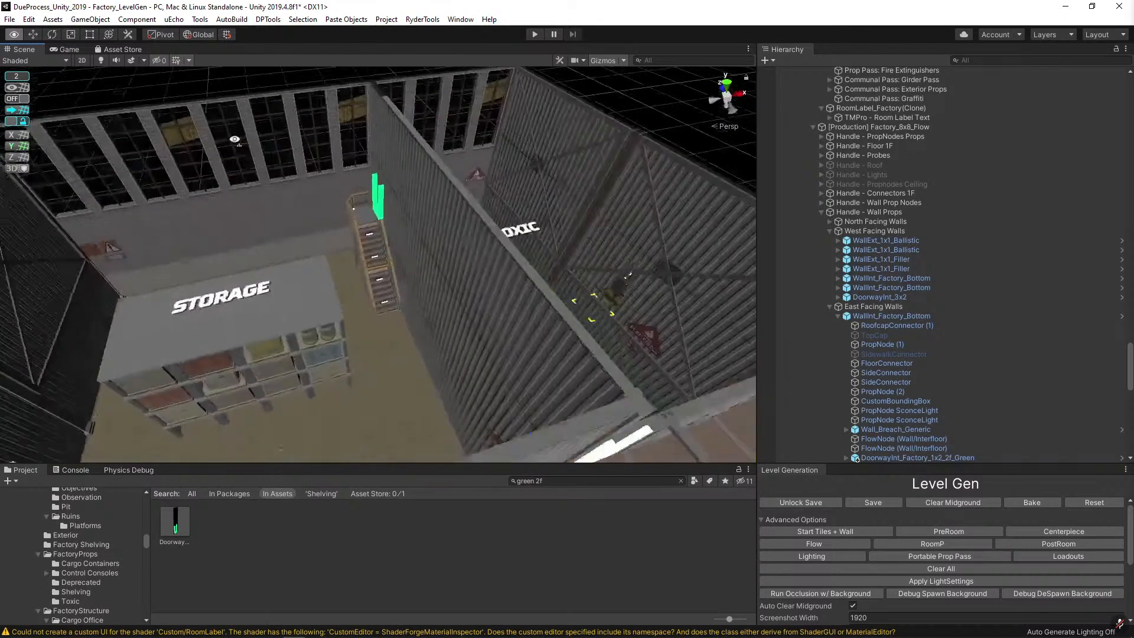
pyautogui.moveTo(235, 140); pyautogui.dragTo(237, 142, button='right')
# Rotate the storage room's shelving island a quarter turn about its vertical axis.
pyautogui.click(300, 293)
pyautogui.press('f')
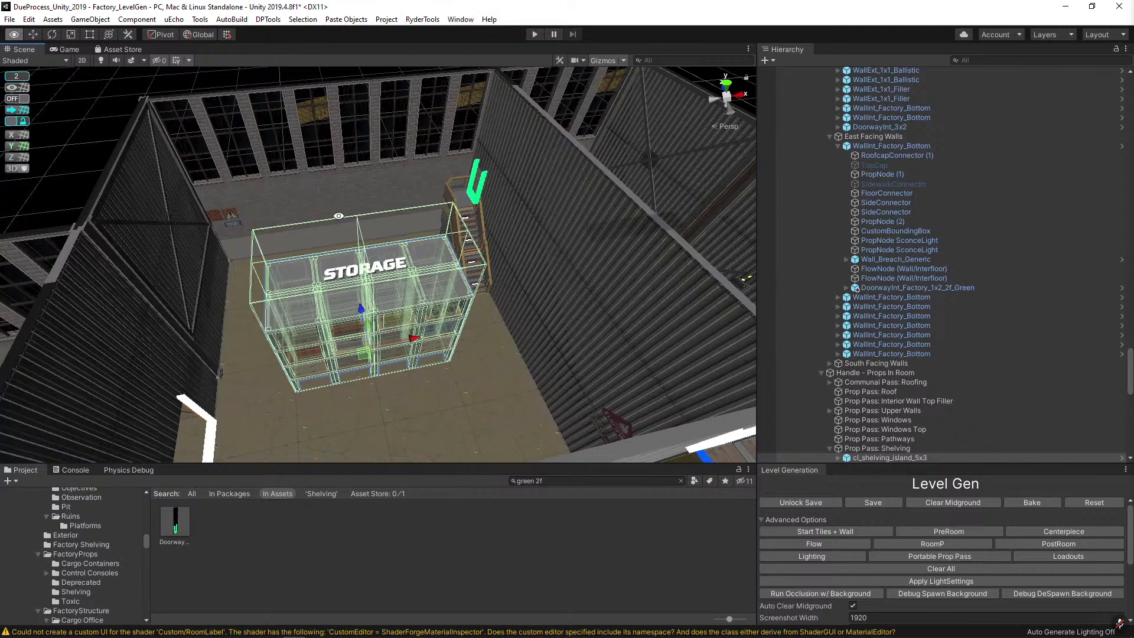
pyautogui.moveTo(294, 192); pyautogui.dragTo(472, 337, button='right')
pyautogui.press('e')
pyautogui.keyDown('ctrl'); pyautogui.moveTo(441, 341); pyautogui.dragTo(601, 335); pyautogui.keyUp('ctrl')
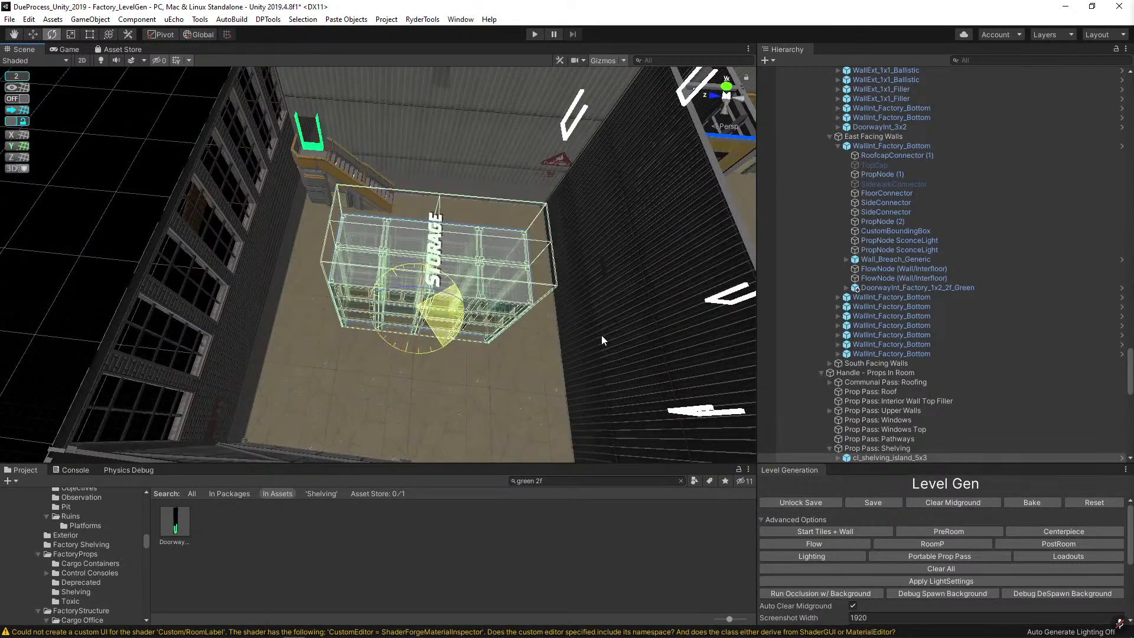
# Move the rotated shelving island toward the windowed brick wall, finishing its placement with grid snapping on.
pyautogui.press('w')
pyautogui.moveTo(413, 301); pyautogui.dragTo(319, 297)
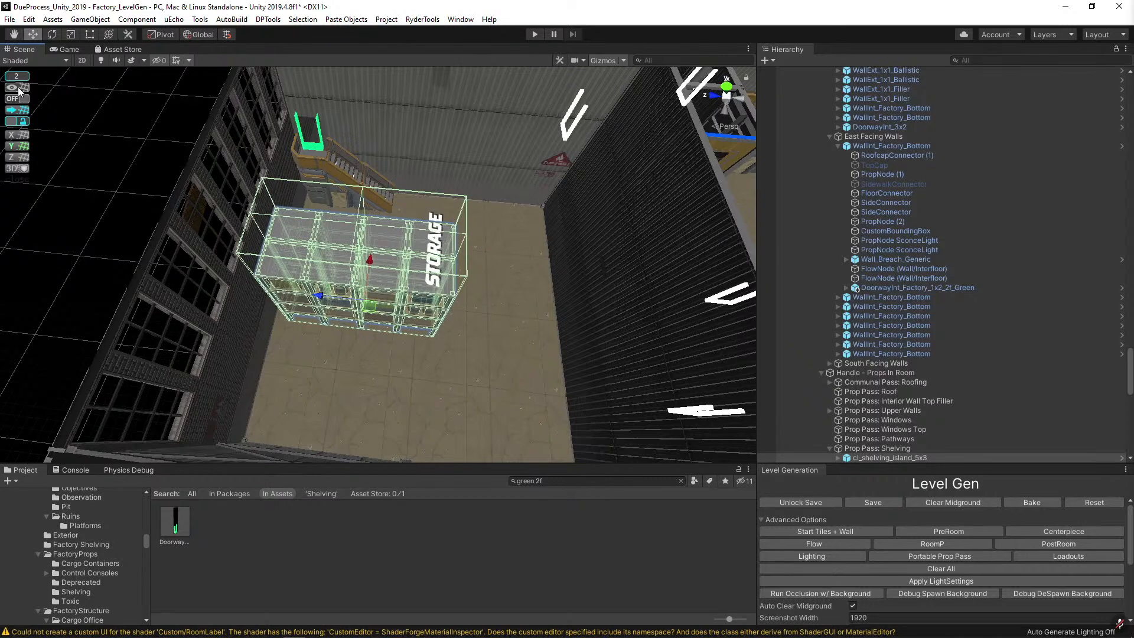
pyautogui.click(18, 99)
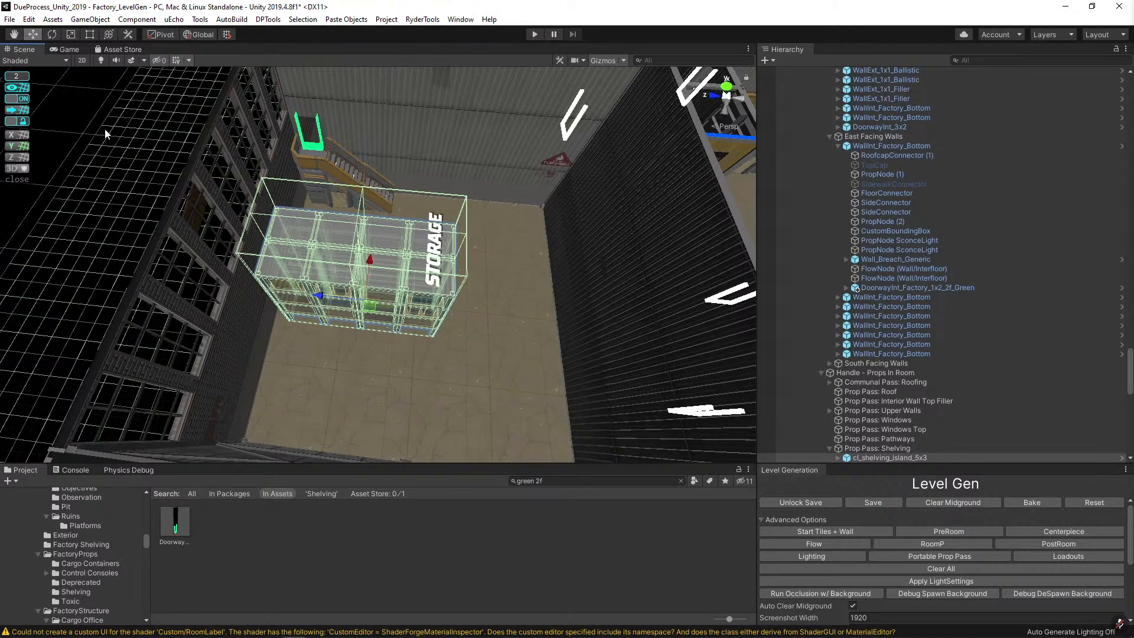
pyautogui.moveTo(309, 292); pyautogui.dragTo(285, 290)
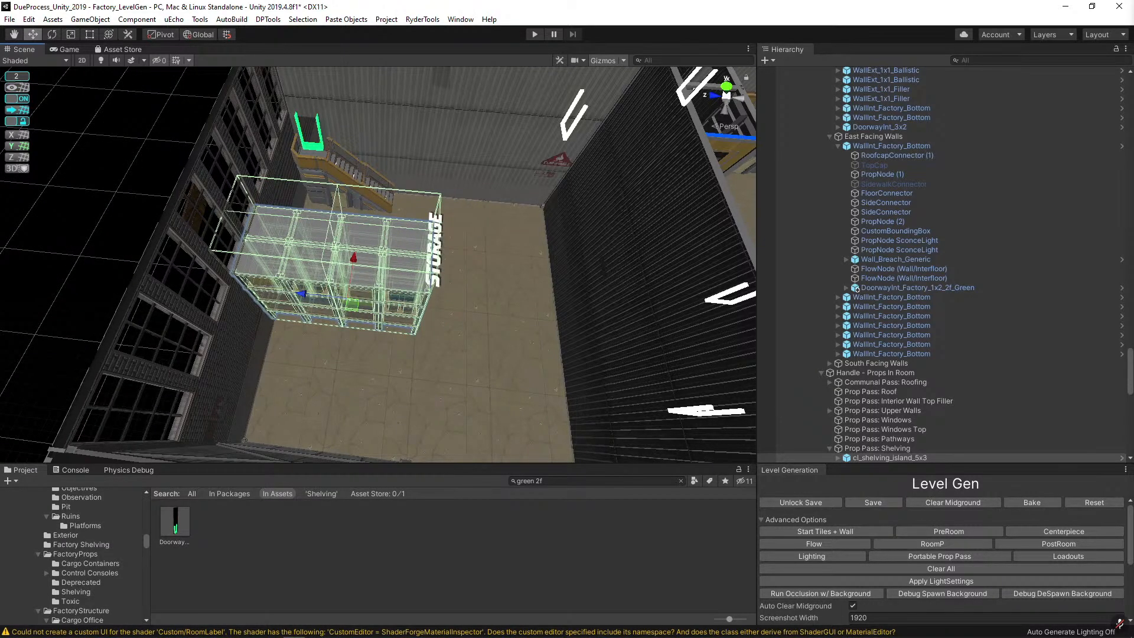
# Replace the storage room's shelving island with the smaller cl_shelving_island_4x3 prefab from the Factory Shelving folder.
pyautogui.moveTo(459, 190); pyautogui.dragTo(464, 199, button='right')
pyautogui.press('w')
pyautogui.press('d')
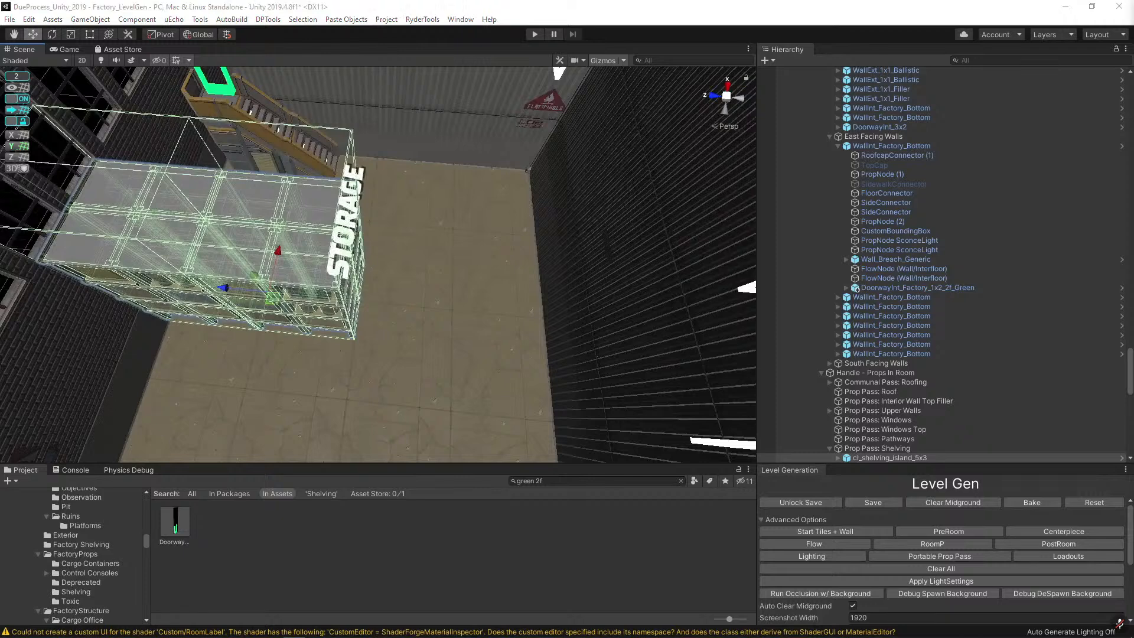
pyautogui.click(375, 177)
pyautogui.click(226, 246)
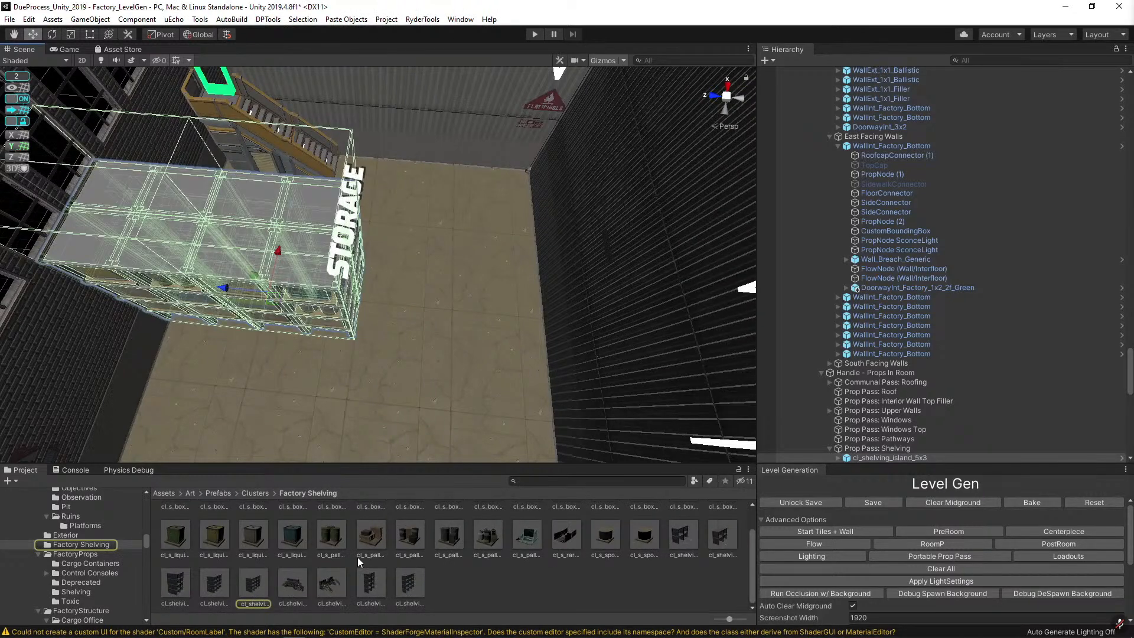
pyautogui.hotkey('ctrl', 'shift', 'r')
pyautogui.moveTo(222, 591); pyautogui.dragTo(171, 222)
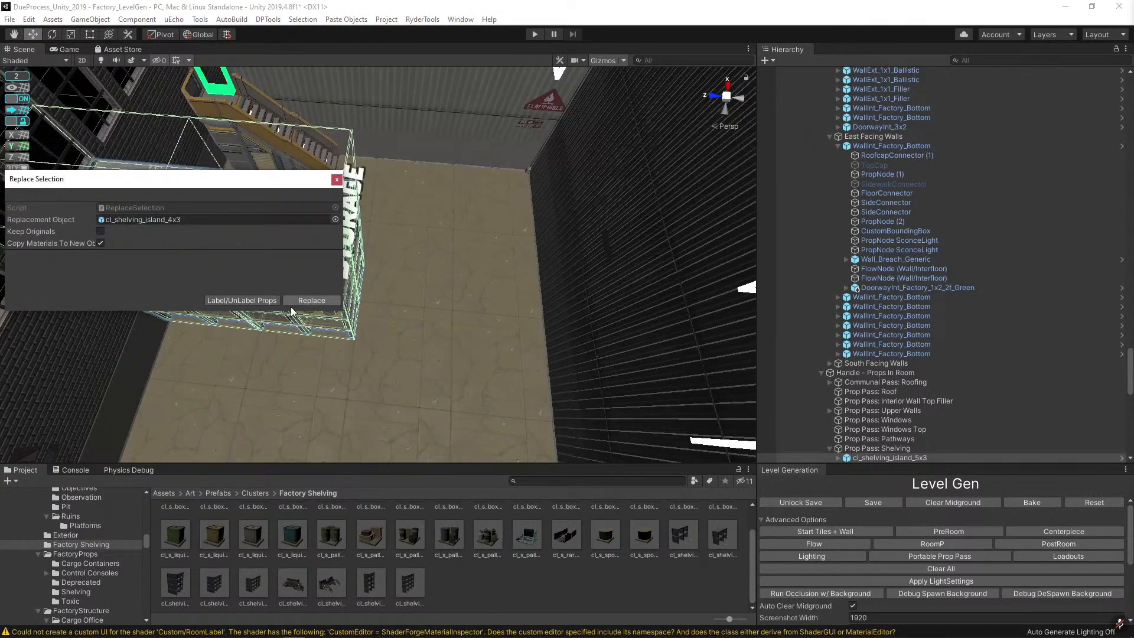
pyautogui.click(293, 303)
pyautogui.click(239, 207)
pyautogui.moveTo(239, 207); pyautogui.dragTo(767, 222, button='middle')
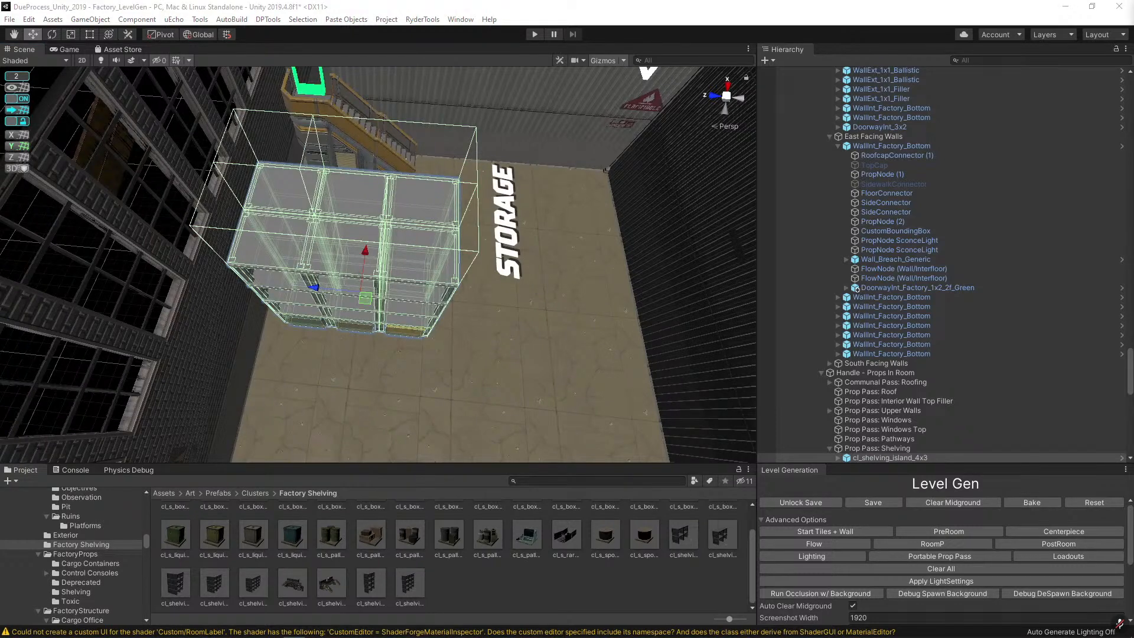
# Duplicate the 4x3 shelving island and place the copy farther from the windows, near the storage room's metal wall.
pyautogui.press('alt')
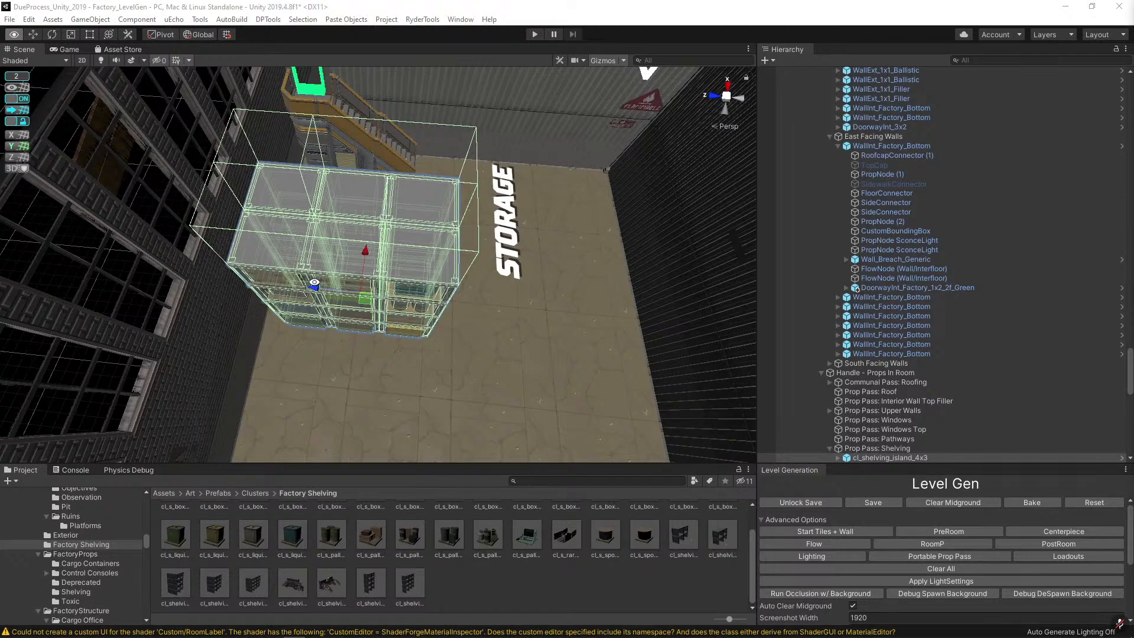
pyautogui.press('w')
pyautogui.moveTo(380, 180); pyautogui.dragTo(401, 237, button='right')
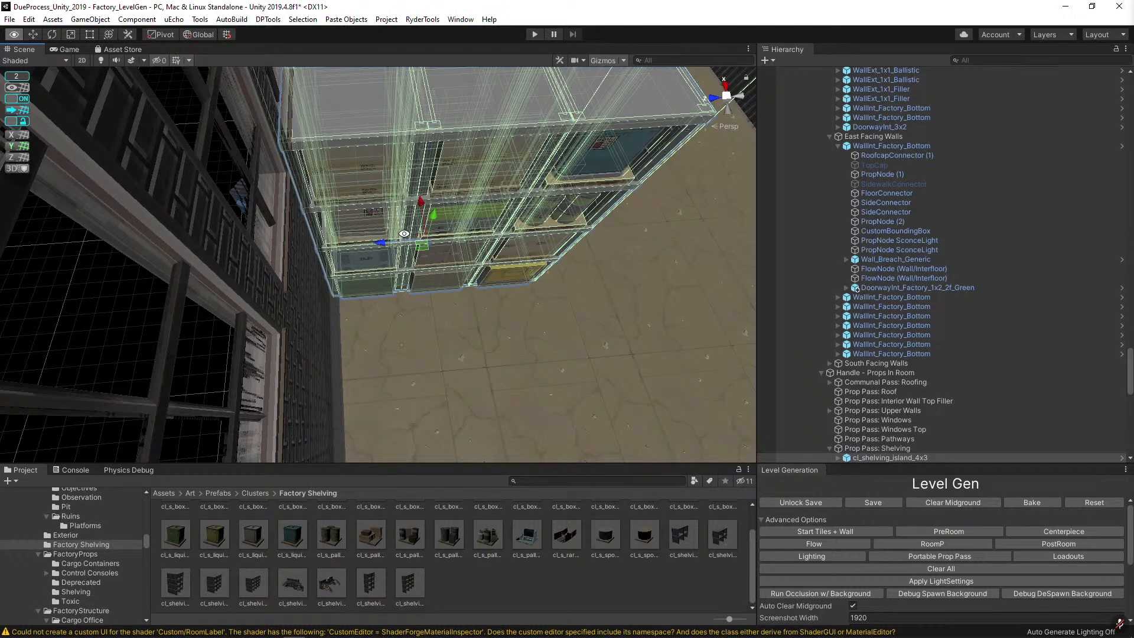
pyautogui.click(590, 612)
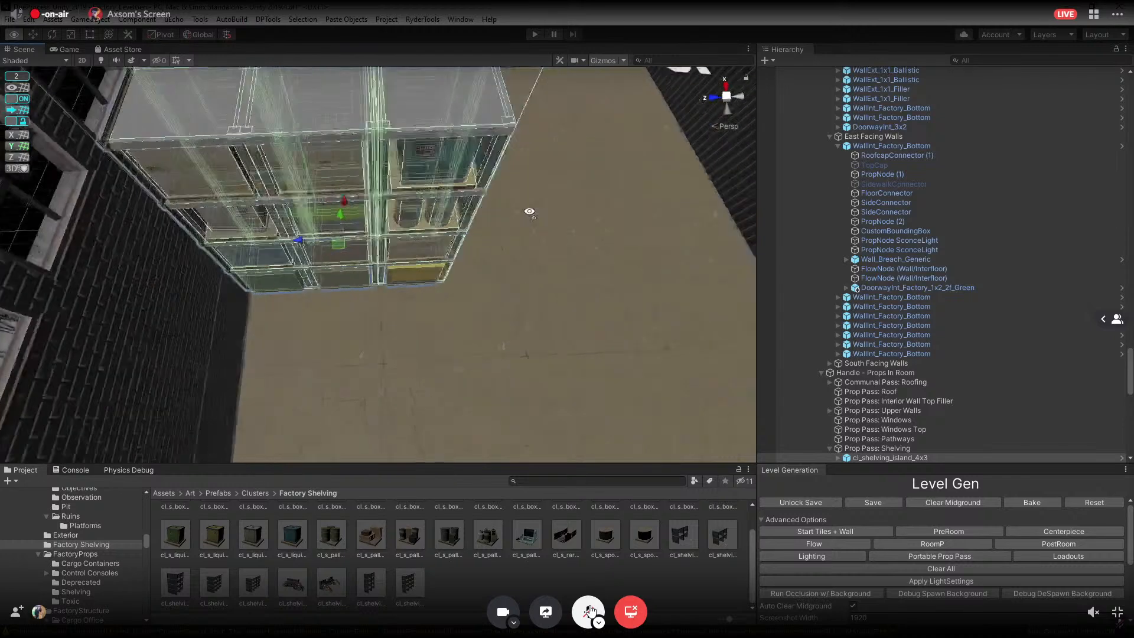
pyautogui.moveTo(529, 211); pyautogui.dragTo(433, 214, button='right')
pyautogui.scroll(2, 580, 532)
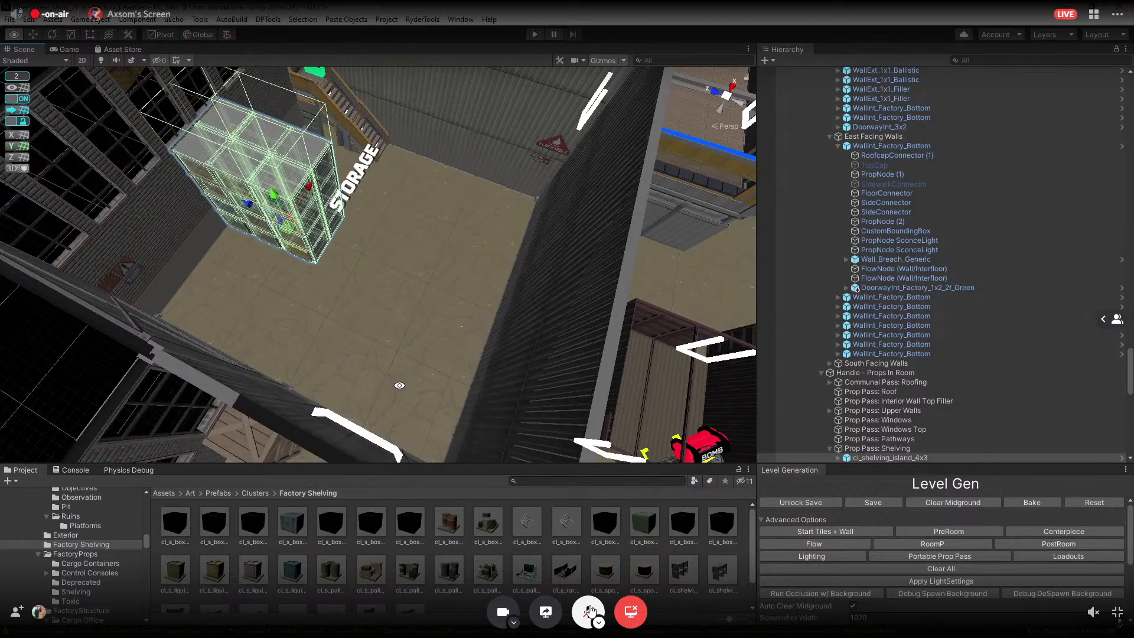
pyautogui.keyDown('alt'); pyautogui.moveTo(399, 385); pyautogui.dragTo(502, 266); pyautogui.keyUp('alt')
pyautogui.hotkey('ctrl', 'd')
# Find the "tank tall" prefabs and replace the copied shelving island with Factory_TallTank.
pyautogui.click(600, 481)
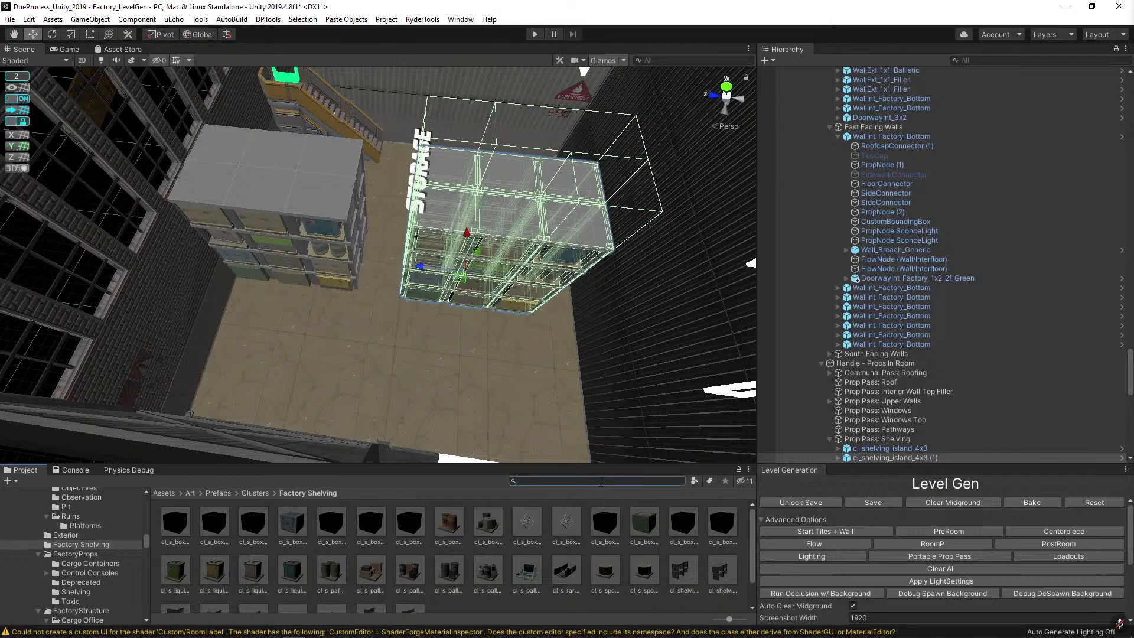
pyautogui.write('tank takl')
pyautogui.press('BackSpace')
pyautogui.write('ll')
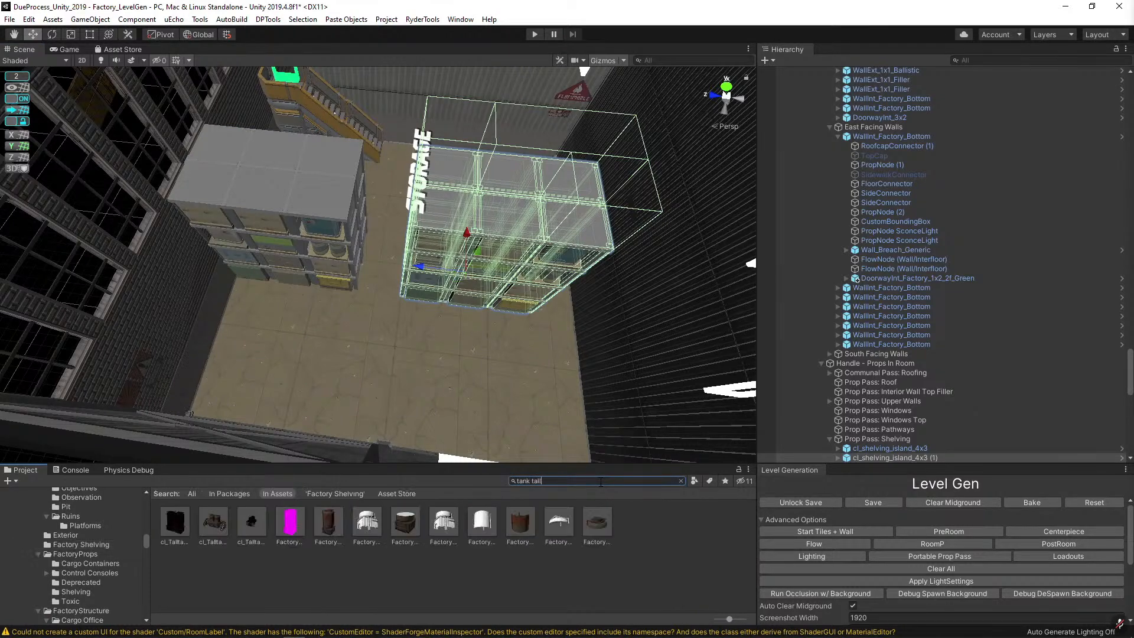
pyautogui.hotkey('ctrl', 'shift', 'r')
pyautogui.moveTo(320, 524); pyautogui.dragTo(214, 215)
pyautogui.click(308, 300)
pyautogui.click(513, 239)
# Examine the tall tank's placement and the passages around it, the shelving, the doorways and the neighbouring rooms.
pyautogui.moveTo(512, 241); pyautogui.dragTo(329, 238, button='right')
pyautogui.moveTo(293, 262); pyautogui.dragTo(291, 272)
pyautogui.moveTo(291, 274); pyautogui.dragTo(231, 329, button='right')
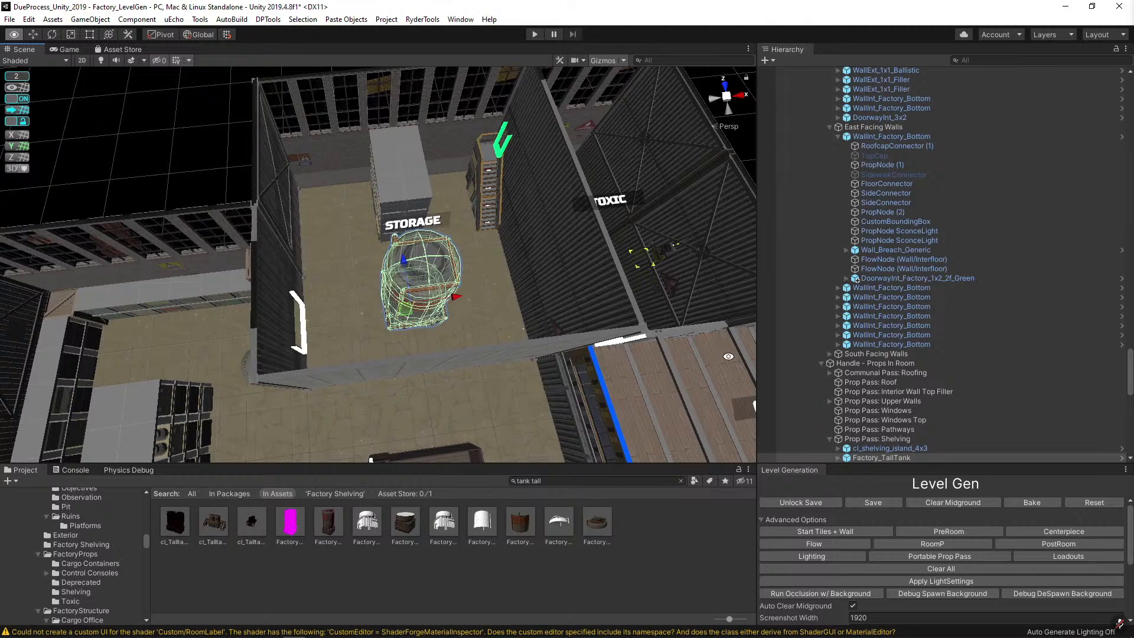
pyautogui.click(173, 160)
pyautogui.moveTo(173, 160)
pyautogui.mouseDown(button='right')
pyautogui.moveTo(189, 168)
pyautogui.moveTo(164, 165)
pyautogui.mouseUp(button='right')
pyautogui.press('w')
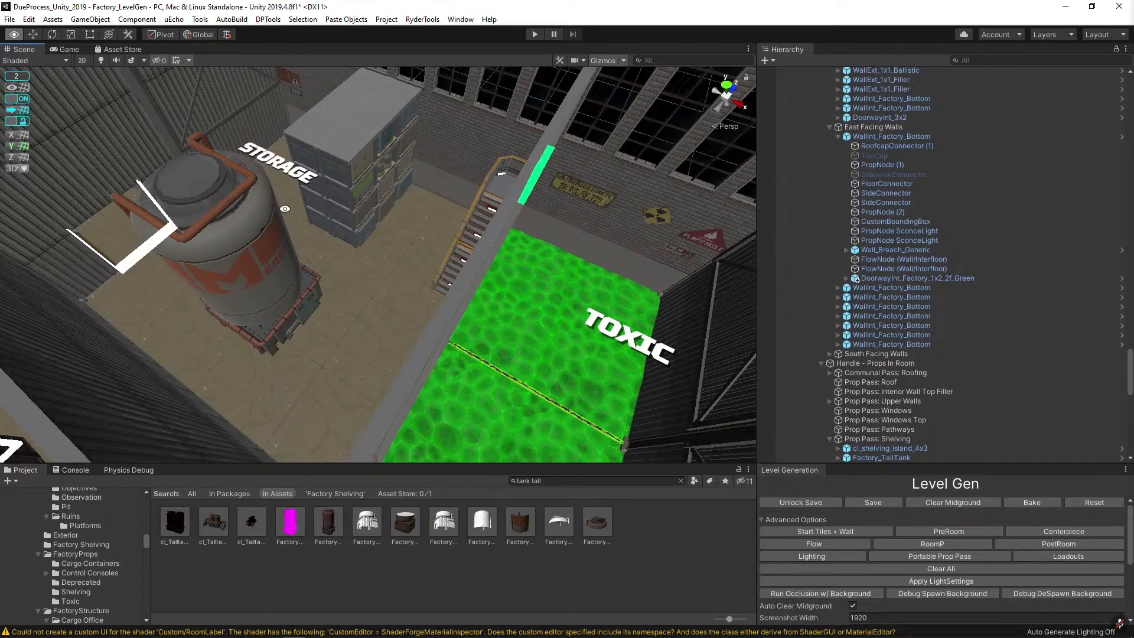
pyautogui.press('a')
pyautogui.moveTo(276, 285); pyautogui.dragTo(341, 211, button='right')
pyautogui.press('w')
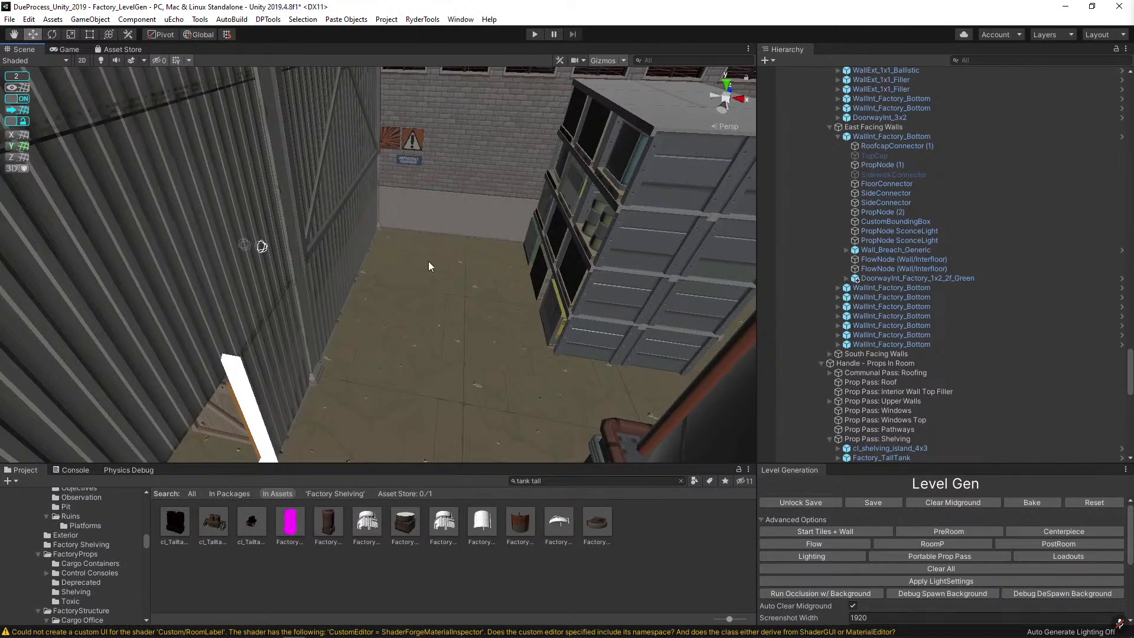
pyautogui.moveTo(427, 257); pyautogui.dragTo(626, 335, button='right')
pyautogui.press('s')
pyautogui.moveTo(183, 200); pyautogui.dragTo(271, 207, button='right')
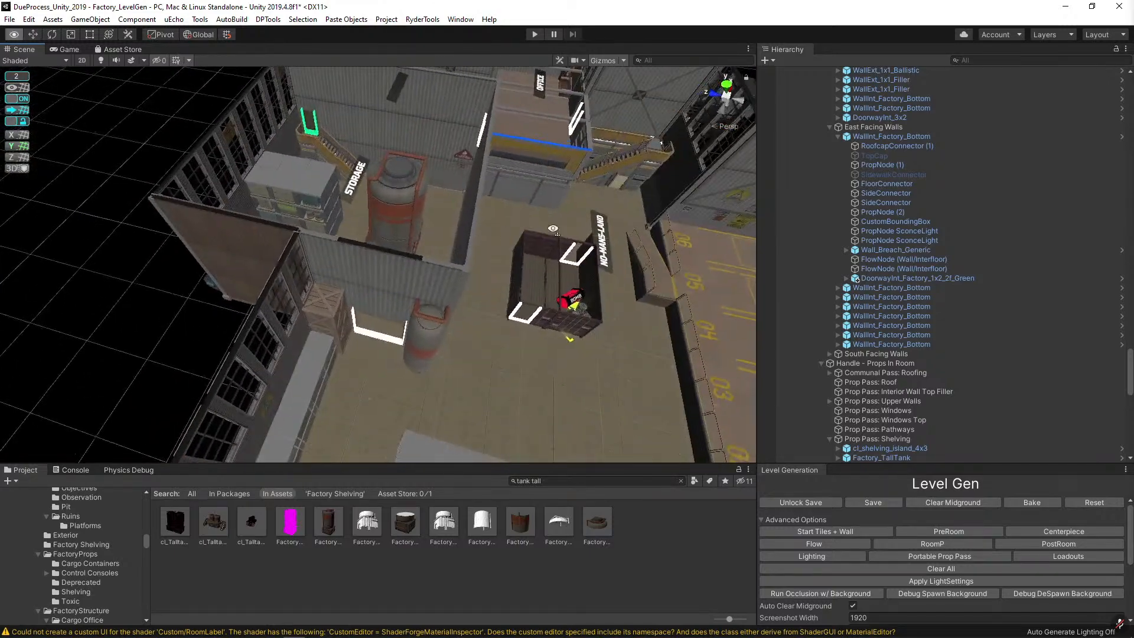
# Examine the storage room's shelving, tall tank, stairs and the corner between the metal wall and the exterior brick wall.
pyautogui.moveTo(555, 271); pyautogui.dragTo(373, 232, button='right')
pyautogui.rightClick(373, 233)
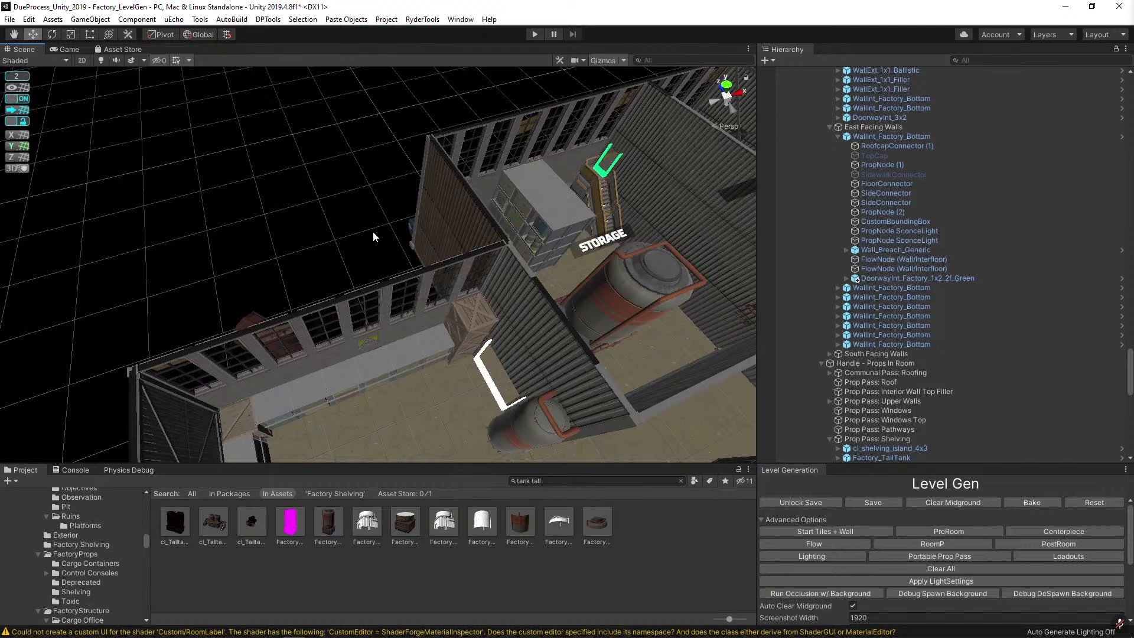
pyautogui.moveTo(373, 233); pyautogui.dragTo(373, 230, button='right')
pyautogui.press('w')
pyautogui.press('d')
pyautogui.moveTo(373, 231); pyautogui.dragTo(347, 203, button='right')
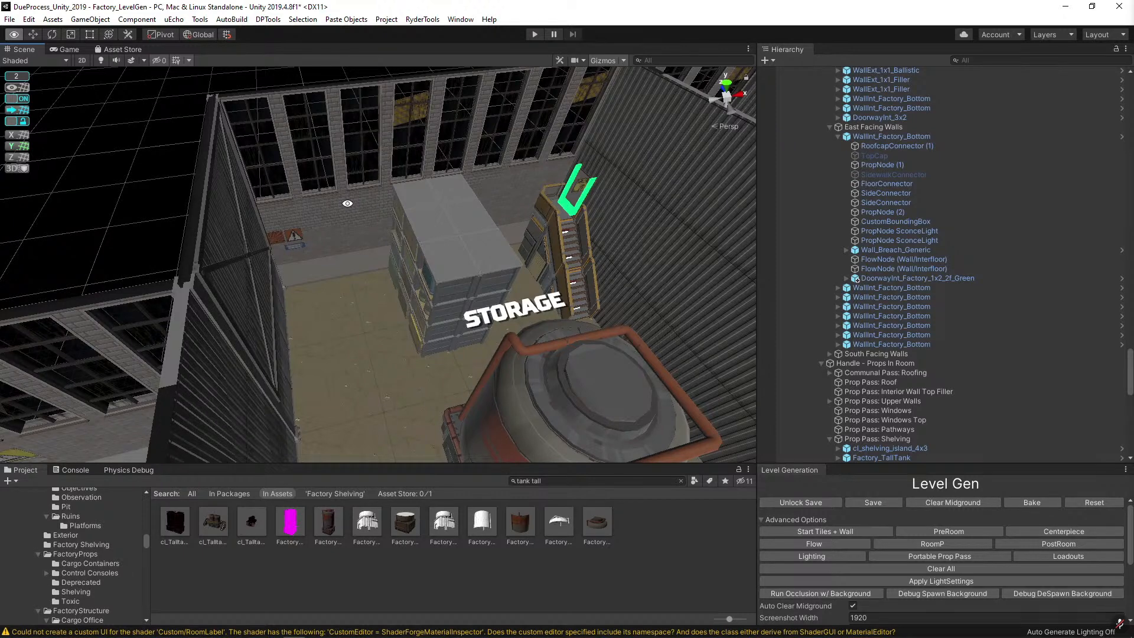
pyautogui.moveTo(347, 203); pyautogui.dragTo(347, 203, button='right')
pyautogui.moveTo(347, 204); pyautogui.dragTo(347, 203, button='right')
pyautogui.moveTo(347, 203); pyautogui.dragTo(406, 212, button='right')
# Replace the exterior brick wall piece in the storage room's corner, beside the metal wall, with a green DoorwayExt_Green doorway.
pyautogui.click(403, 312)
pyautogui.press('a')
pyautogui.press('w')
pyautogui.click(409, 194)
pyautogui.press('f')
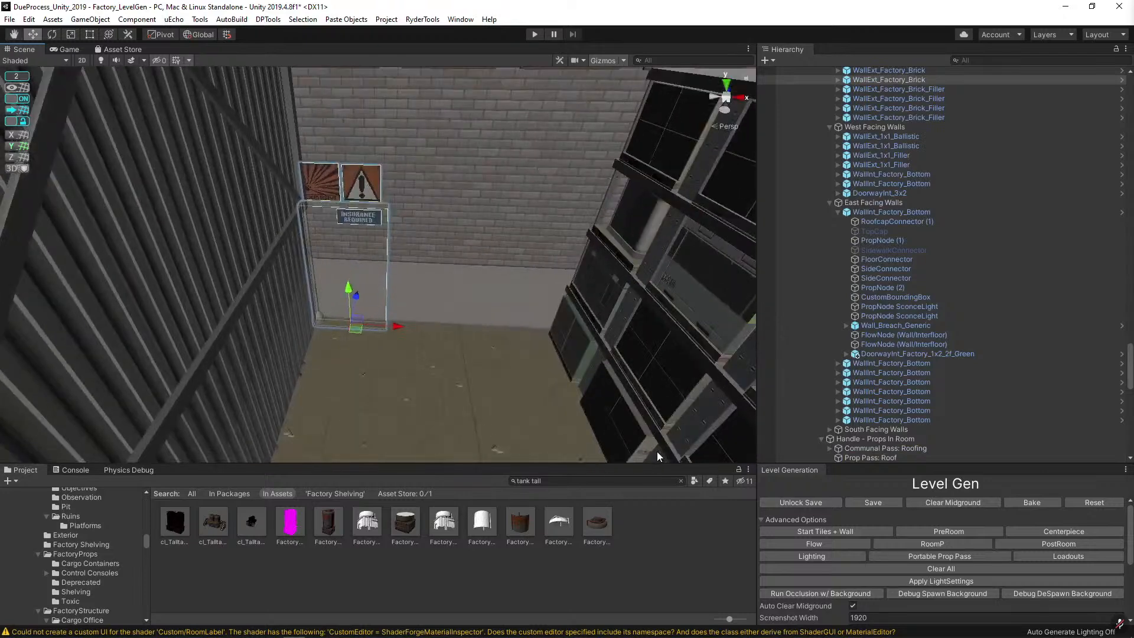
pyautogui.click(559, 481)
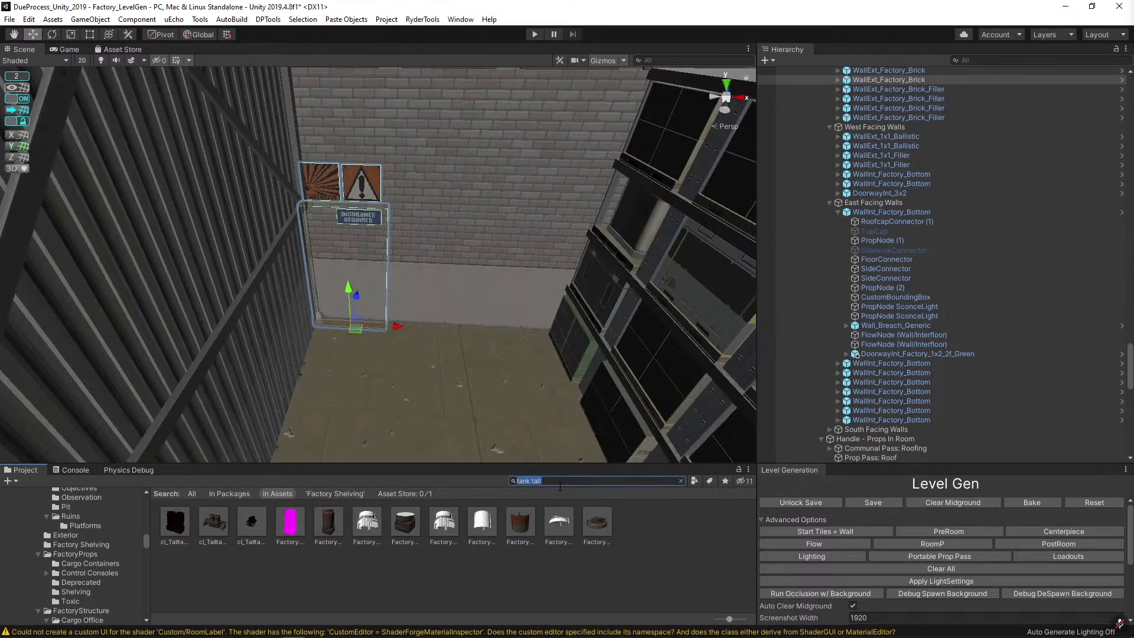
pyautogui.press('alt')
pyautogui.keyDown('alt'); pyautogui.moveTo(377, 370); pyautogui.dragTo(380, 286); pyautogui.keyUp('alt')
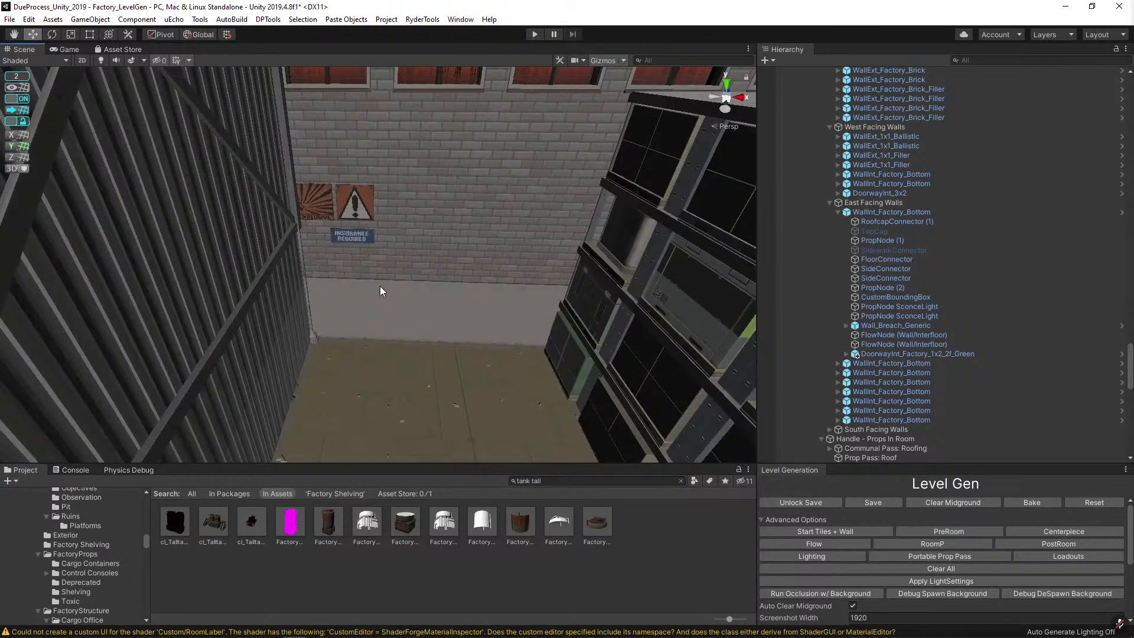
pyautogui.press('alt')
pyautogui.click(356, 292)
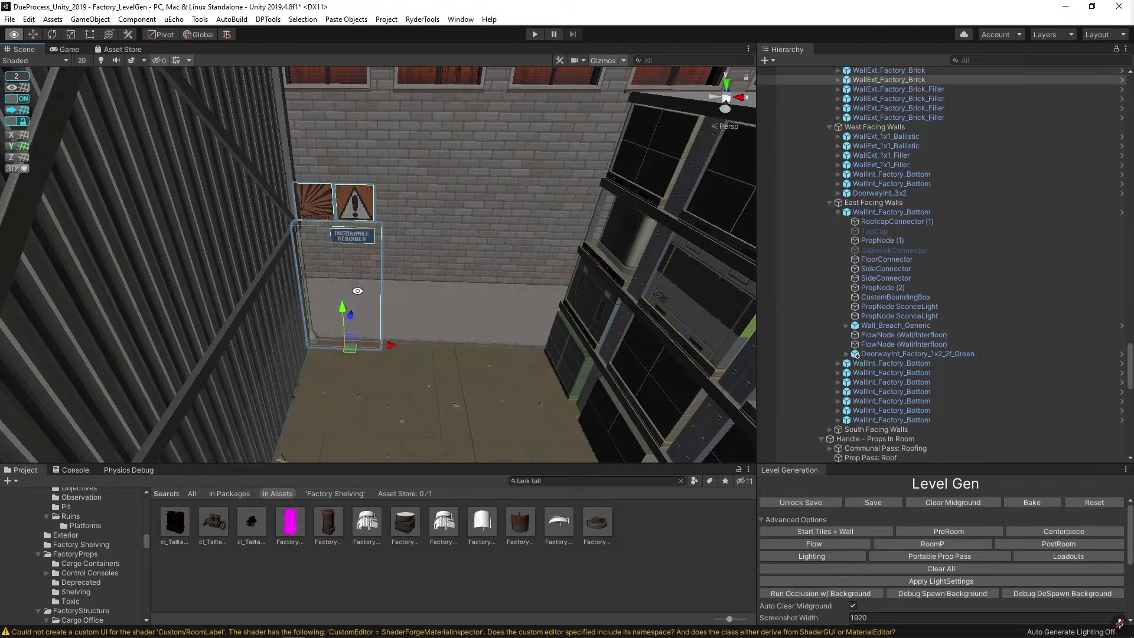
pyautogui.hotkey('ctrl', 'shift', 'v')
pyautogui.moveTo(418, 291); pyautogui.dragTo(398, 297, button='right')
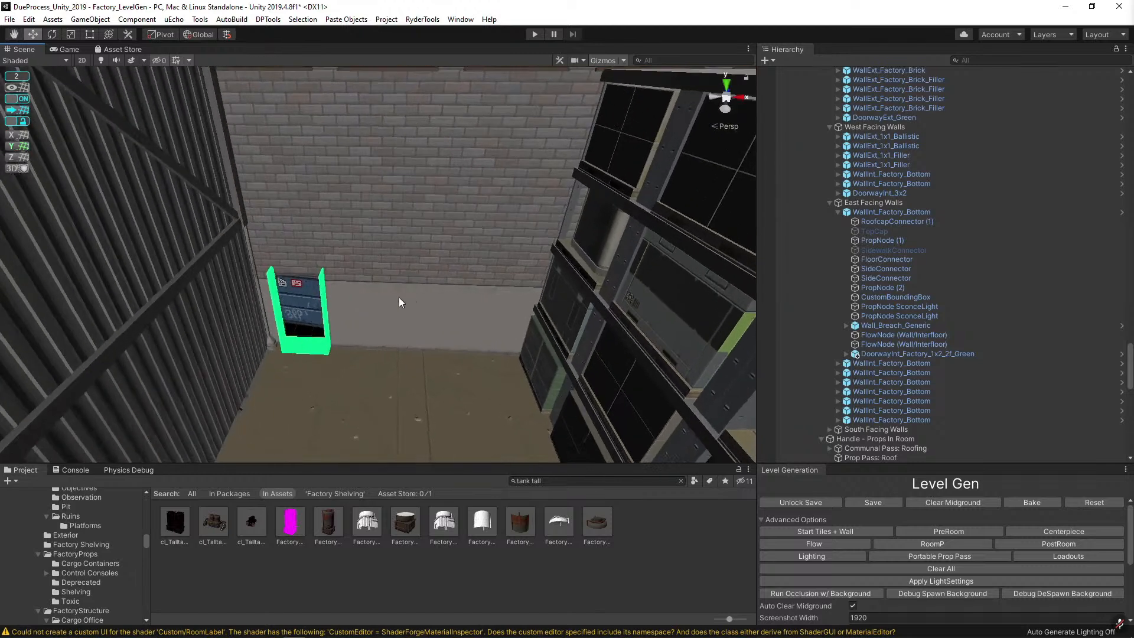
# Find the "window square" prefabs and replace the WallExt_1x1_Filler beside the new green doorway with WallExt_1x1_window_square.
pyautogui.click(399, 297)
pyautogui.click(199, 421)
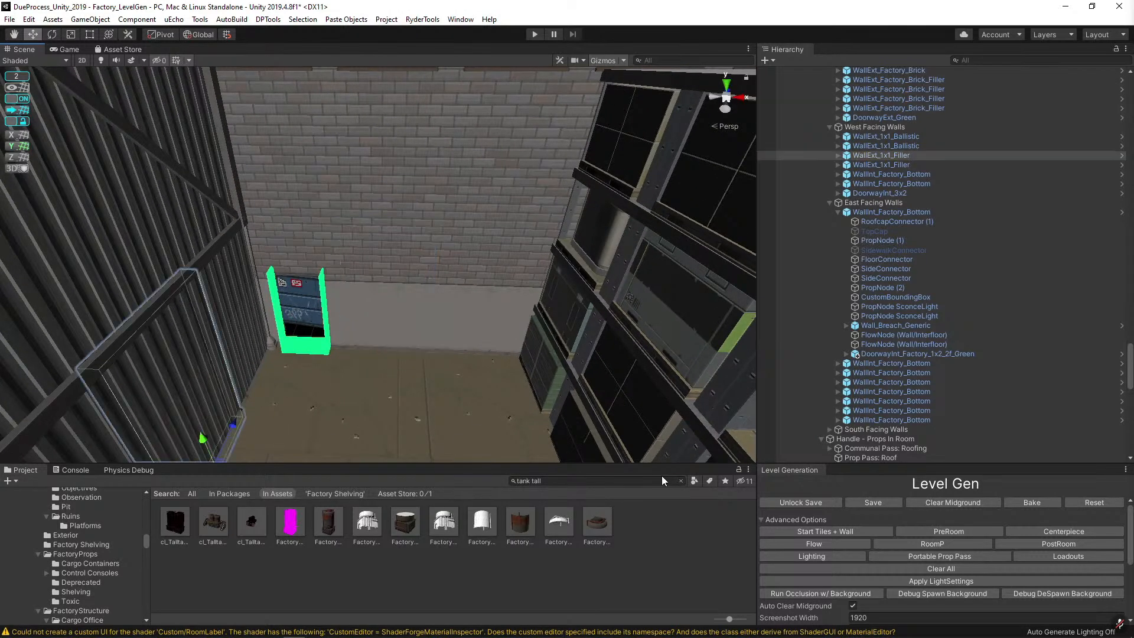
pyautogui.click(662, 483)
pyautogui.write('window square')
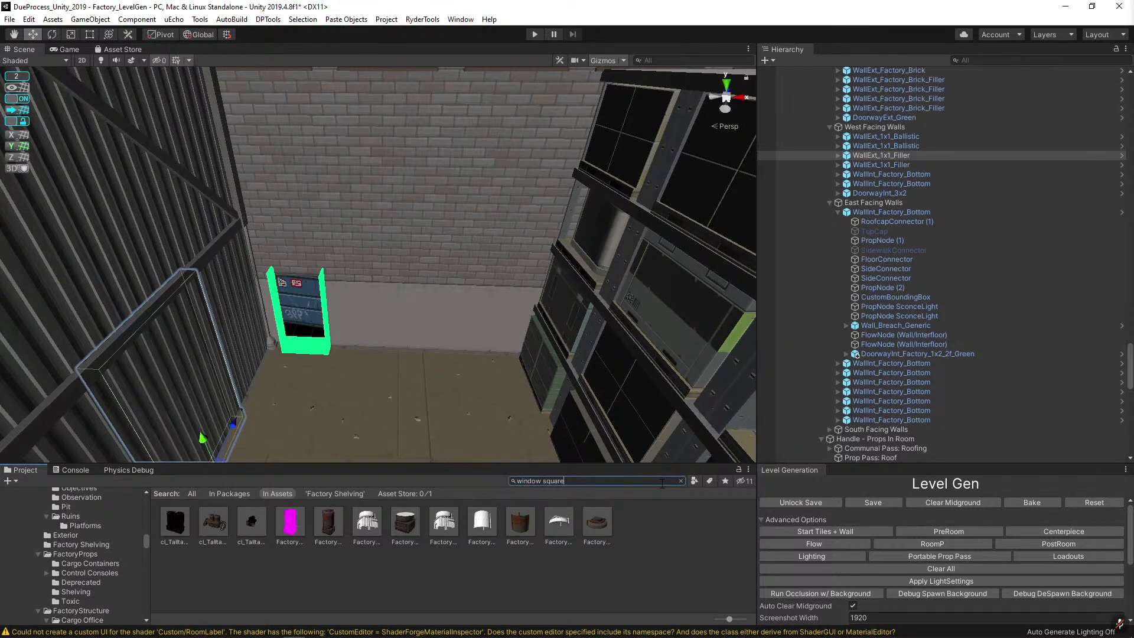
pyautogui.hotkey('alt', 'r')
pyautogui.moveTo(175, 513); pyautogui.dragTo(182, 219)
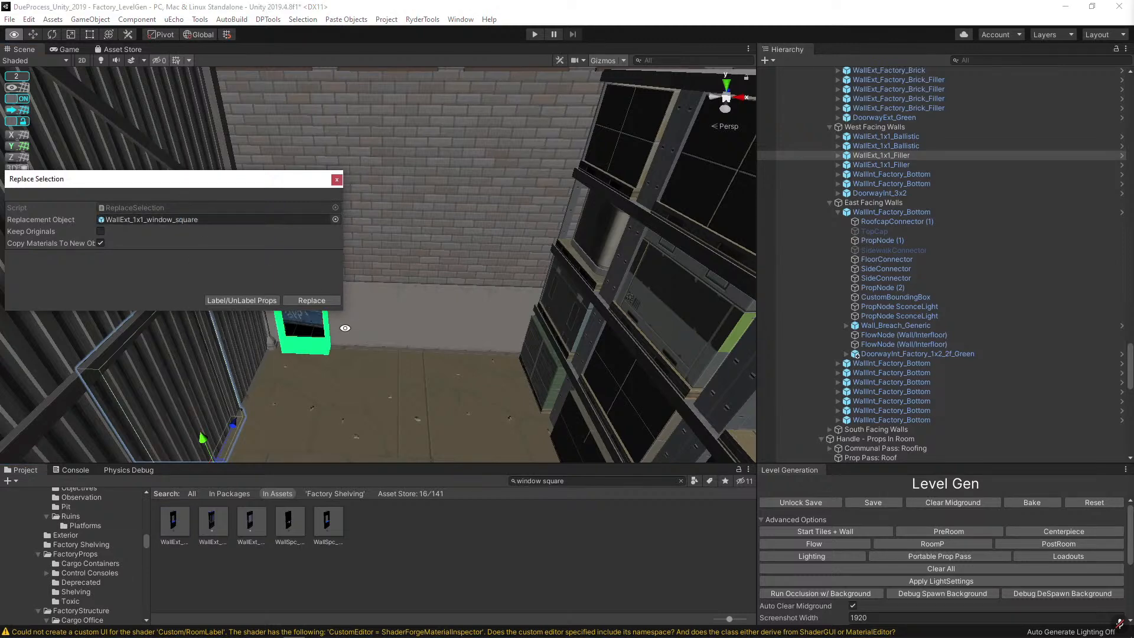
pyautogui.click(313, 303)
pyautogui.keyDown('alt'); pyautogui.moveTo(451, 258); pyautogui.dragTo(500, 222); pyautogui.keyUp('alt')
pyautogui.scroll(-5, 404, 334)
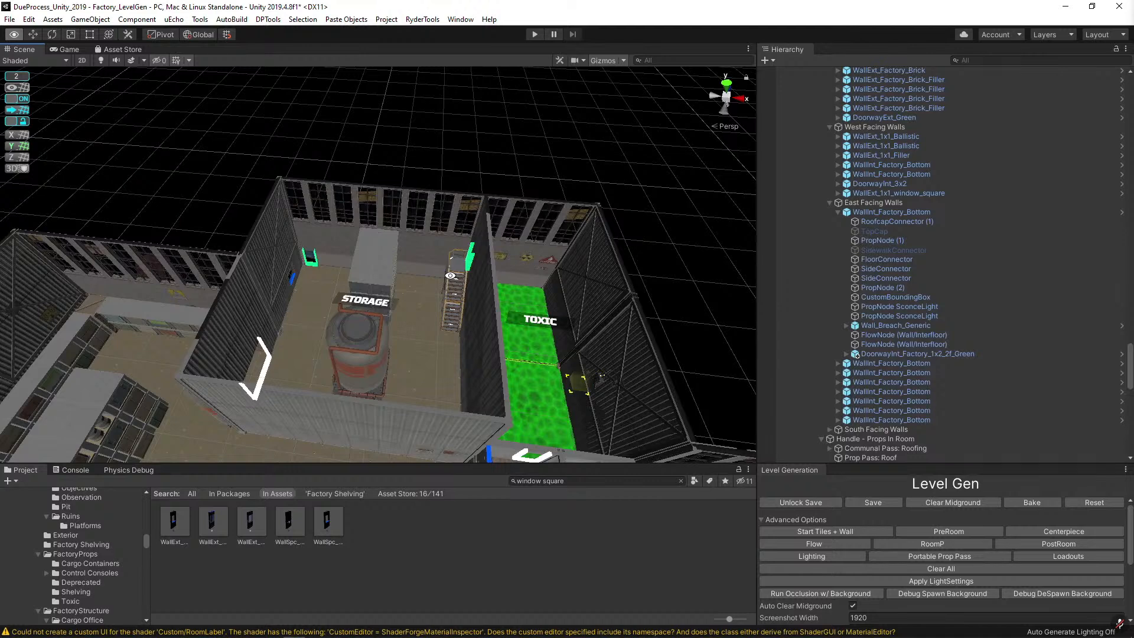
# Start a screen capture of about 948x503 over empty scene space and draw a large green rectangle as the building outline.
pyautogui.keyDown('alt'); pyautogui.moveTo(420, 280); pyautogui.dragTo(450, 276); pyautogui.keyUp('alt')
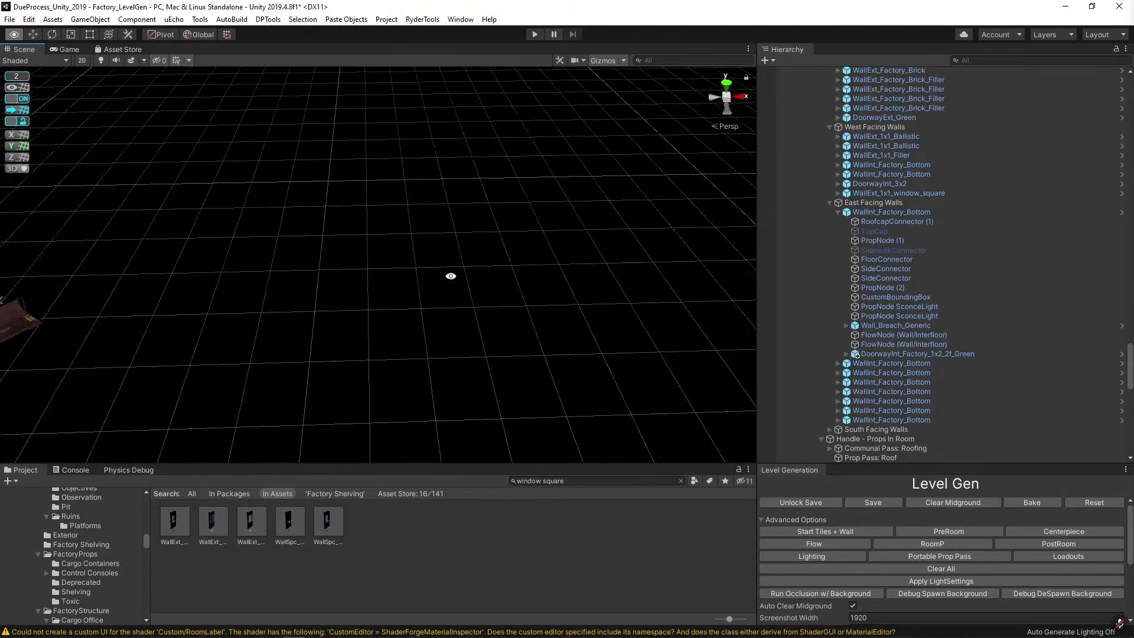
pyautogui.press('Print')
pyautogui.moveTo(188, 129); pyautogui.dragTo(747, 426)
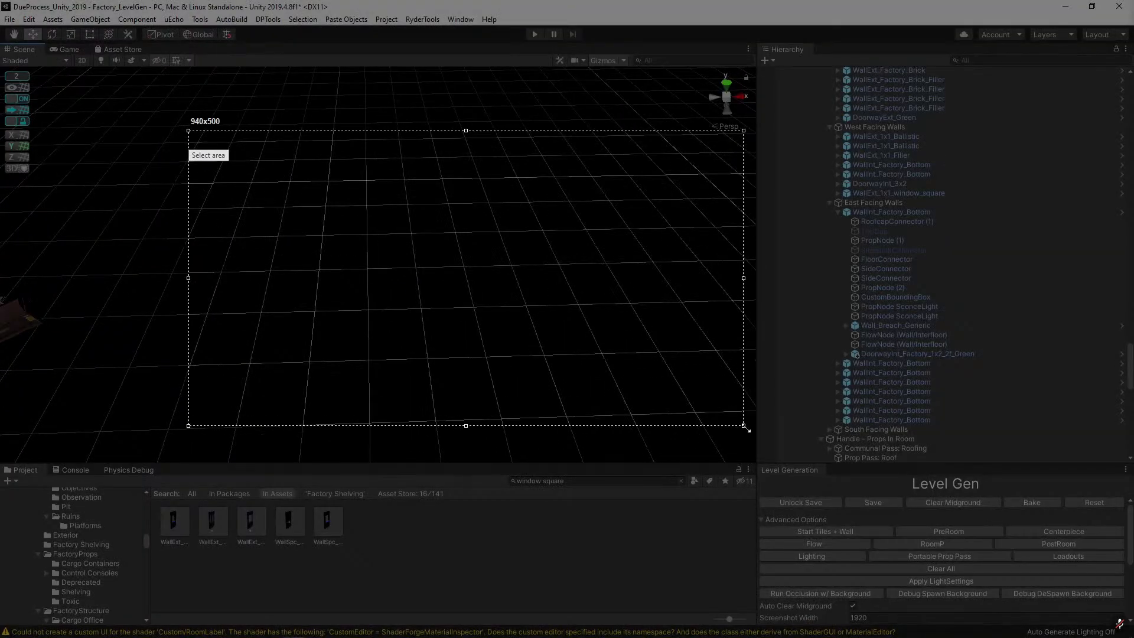
pyautogui.moveTo(534, 317); pyautogui.dragTo(458, 301)
pyautogui.click(686, 342)
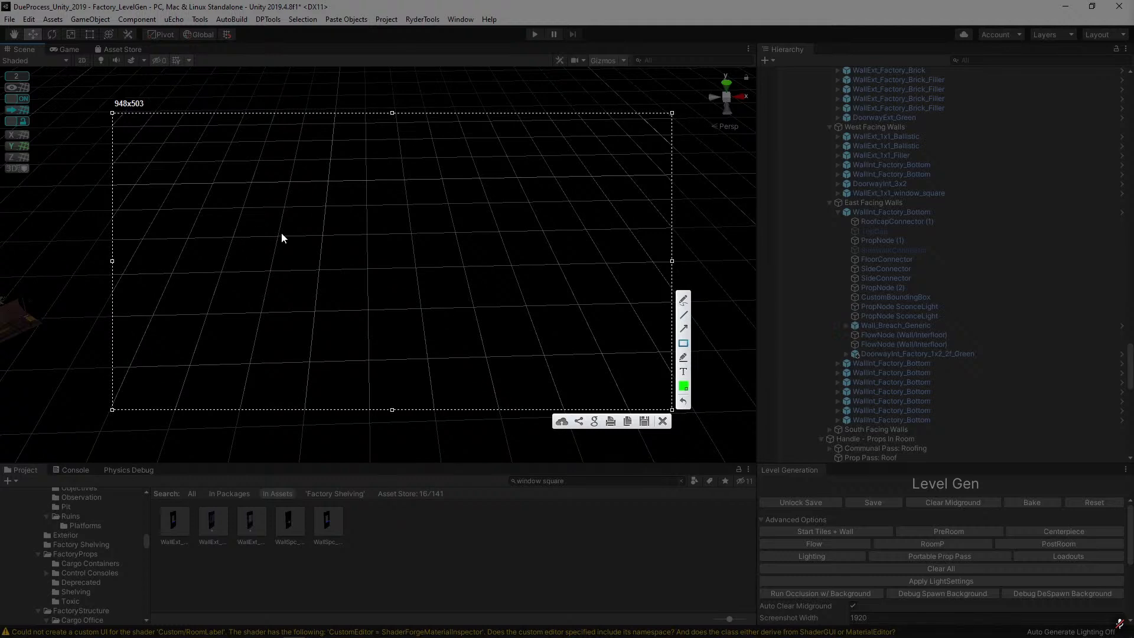
pyautogui.moveTo(314, 217); pyautogui.dragTo(629, 384)
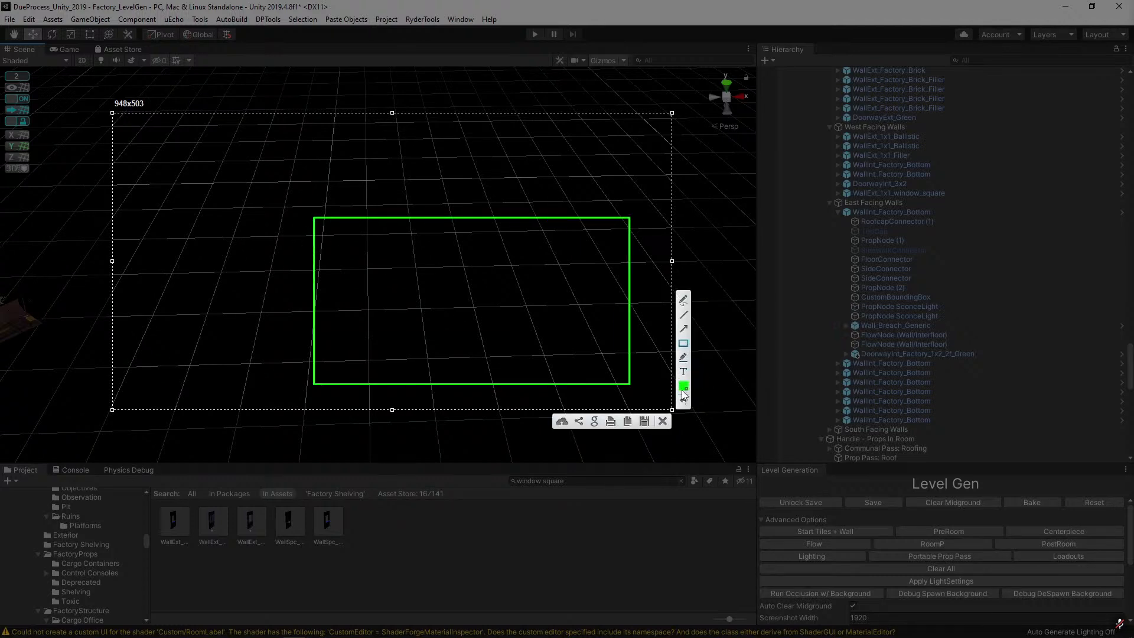
# Change the annotation colour to dark red and sketch two nested L-shaped outlines around the green rectangle's upper-left corner.
pyautogui.click(683, 387)
pyautogui.click(548, 288)
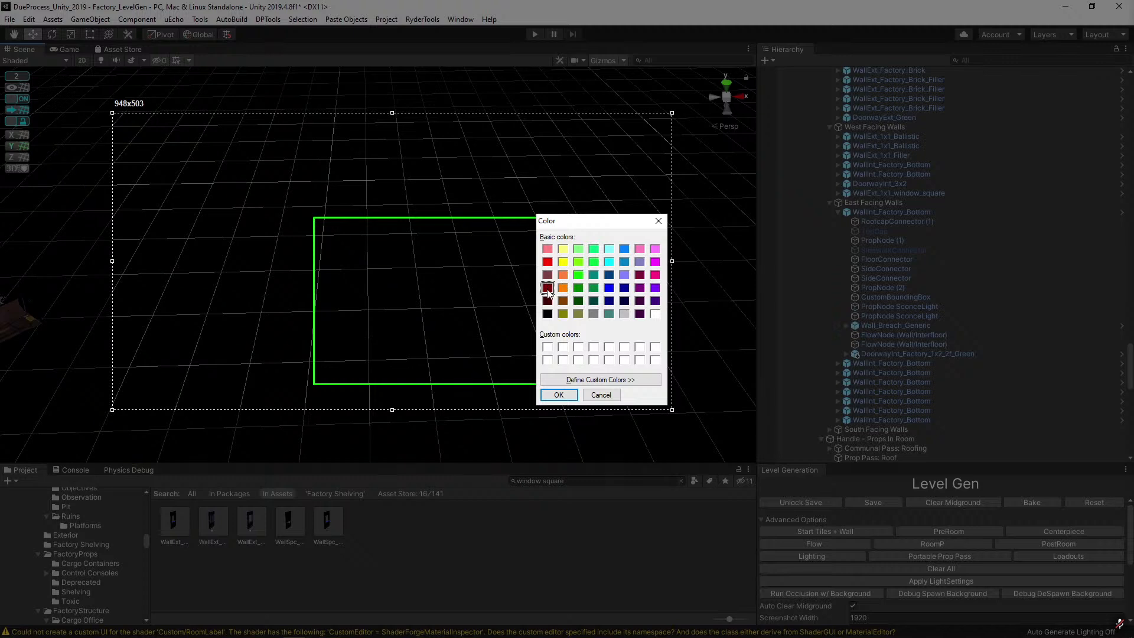
pyautogui.click(557, 394)
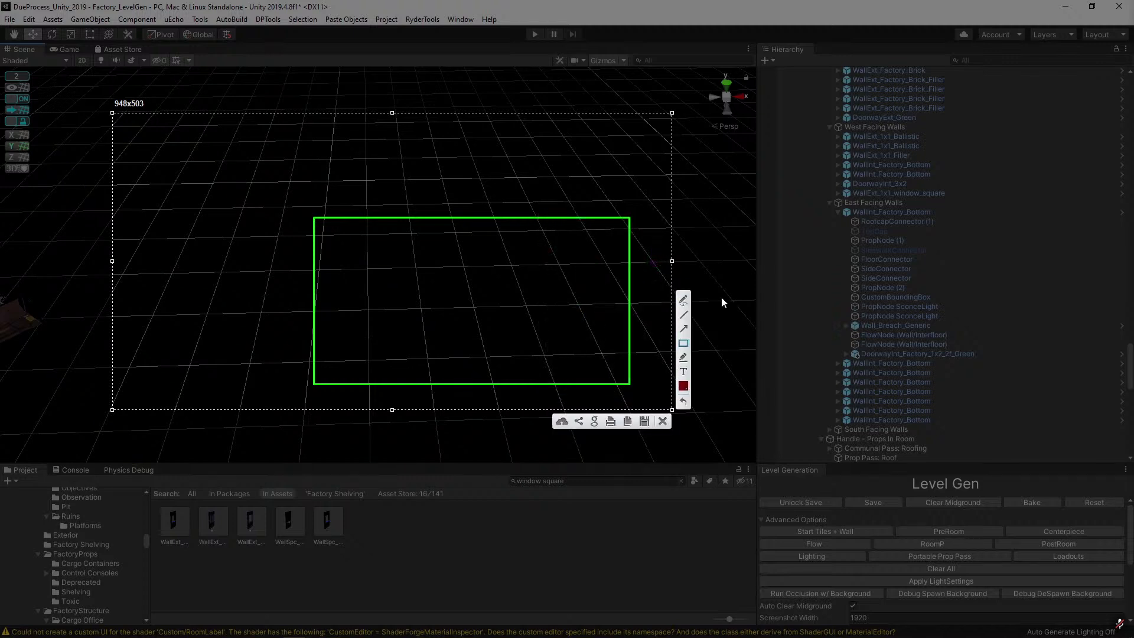
pyautogui.click(683, 313)
pyautogui.moveTo(313, 311)
pyautogui.mouseDown()
pyautogui.moveTo(269, 311)
pyautogui.moveTo(271, 177)
pyautogui.moveTo(376, 174)
pyautogui.moveTo(371, 219)
pyautogui.moveTo(339, 225)
pyautogui.mouseUp()
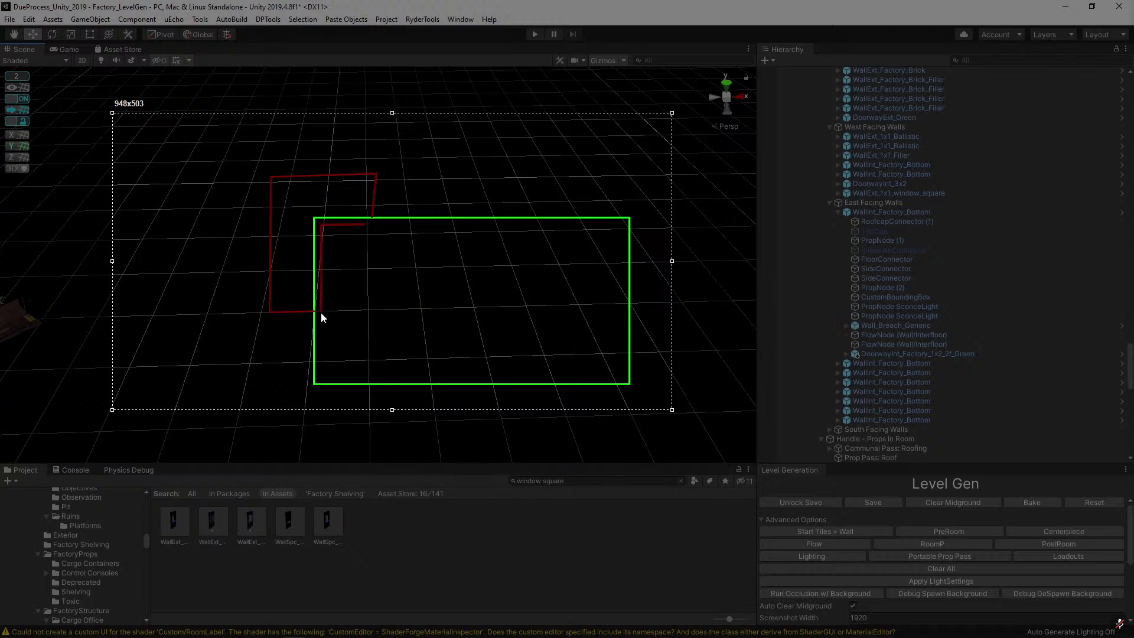
pyautogui.moveTo(321, 313); pyautogui.dragTo(321, 311)
pyautogui.moveTo(320, 311); pyautogui.dragTo(300, 309)
pyautogui.moveTo(300, 309)
pyautogui.mouseDown()
pyautogui.moveTo(303, 202)
pyautogui.moveTo(369, 202)
pyautogui.mouseUp()
pyautogui.moveTo(369, 202); pyautogui.dragTo(363, 225)
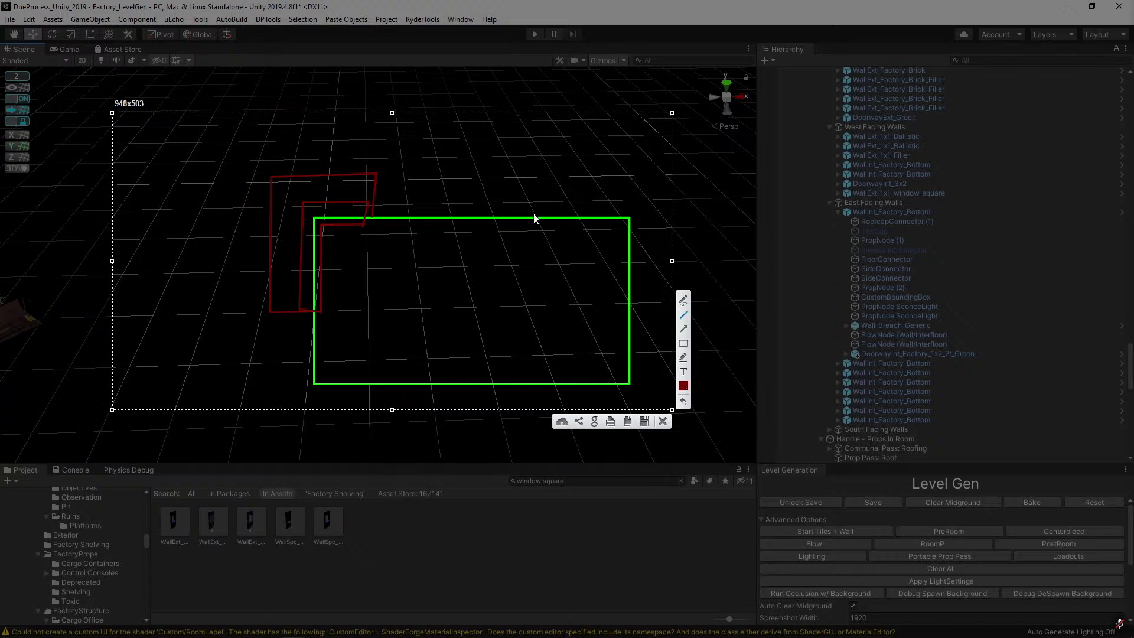
# Sketch a larger red outline around the rectangle's opposite upper corner, with short entry marks and two boxed openings on its edges.
pyautogui.moveTo(534, 214); pyautogui.dragTo(533, 166)
pyautogui.moveTo(533, 166)
pyautogui.mouseDown()
pyautogui.moveTo(707, 166)
pyautogui.moveTo(706, 373)
pyautogui.moveTo(631, 372)
pyautogui.mouseUp()
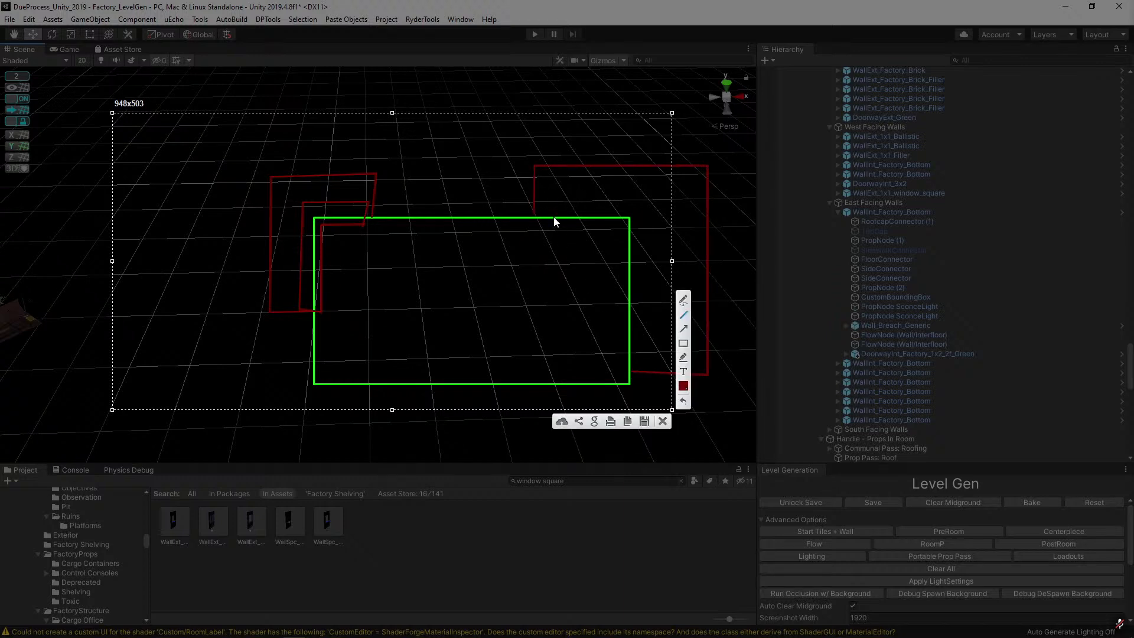
pyautogui.moveTo(548, 214); pyautogui.dragTo(585, 227)
pyautogui.moveTo(601, 205); pyautogui.dragTo(602, 229)
pyautogui.moveTo(623, 203); pyautogui.dragTo(642, 240)
pyautogui.moveTo(614, 302); pyautogui.dragTo(618, 307)
pyautogui.moveTo(615, 320); pyautogui.dragTo(621, 336)
pyautogui.moveTo(624, 349); pyautogui.dragTo(625, 354)
pyautogui.moveTo(555, 203); pyautogui.dragTo(603, 229)
pyautogui.hotkey('ctrl', 'z')
pyautogui.click(683, 343)
pyautogui.moveTo(612, 317); pyautogui.dragTo(637, 343)
# Draw red freehand strokes radiating outside the larger outline and an arrow into the rectangle, and discard the annotated capture.
pyautogui.moveTo(495, 184); pyautogui.dragTo(416, 76)
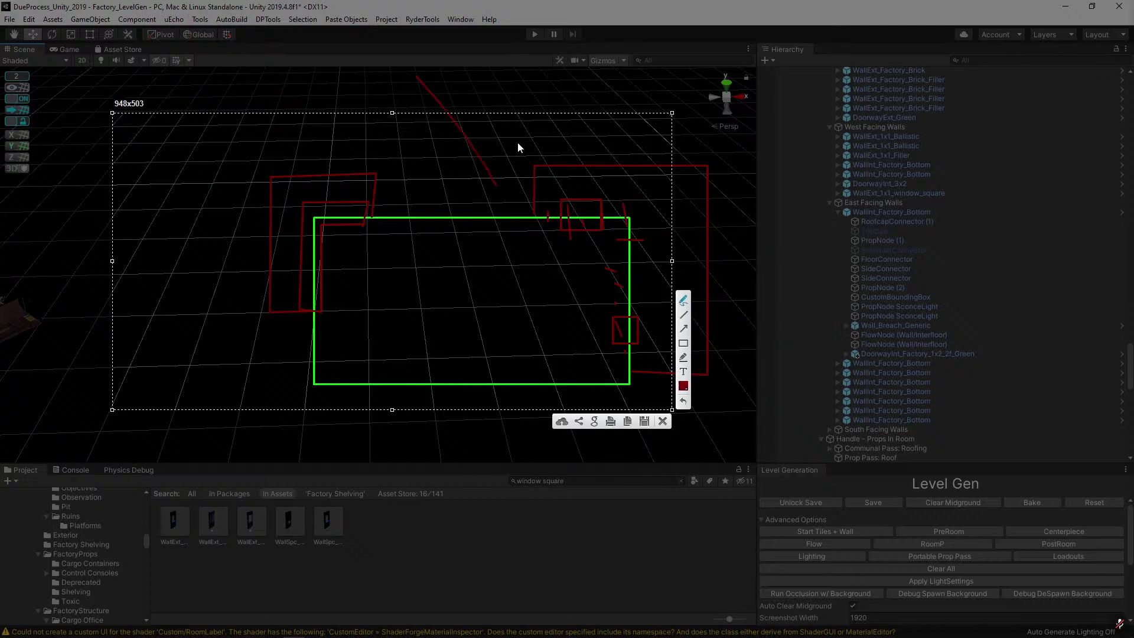
pyautogui.moveTo(520, 134); pyautogui.dragTo(561, 34)
pyautogui.moveTo(607, 110); pyautogui.dragTo(653, 53)
pyautogui.moveTo(687, 136); pyautogui.dragTo(749, 49)
pyautogui.moveTo(755, 196); pyautogui.dragTo(818, 152)
pyautogui.moveTo(750, 260); pyautogui.dragTo(806, 238)
pyautogui.moveTo(756, 312); pyautogui.dragTo(843, 306)
pyautogui.moveTo(838, 405); pyautogui.dragTo(715, 382)
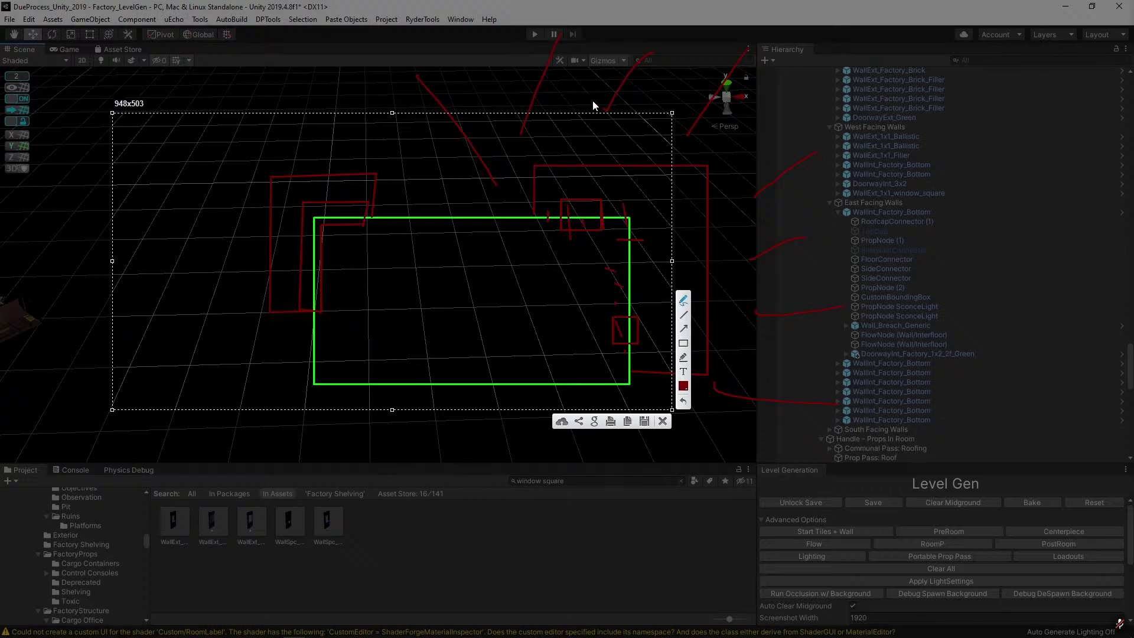
pyautogui.moveTo(588, 102)
pyautogui.mouseDown()
pyautogui.moveTo(569, 299)
pyautogui.moveTo(614, 272)
pyautogui.mouseUp()
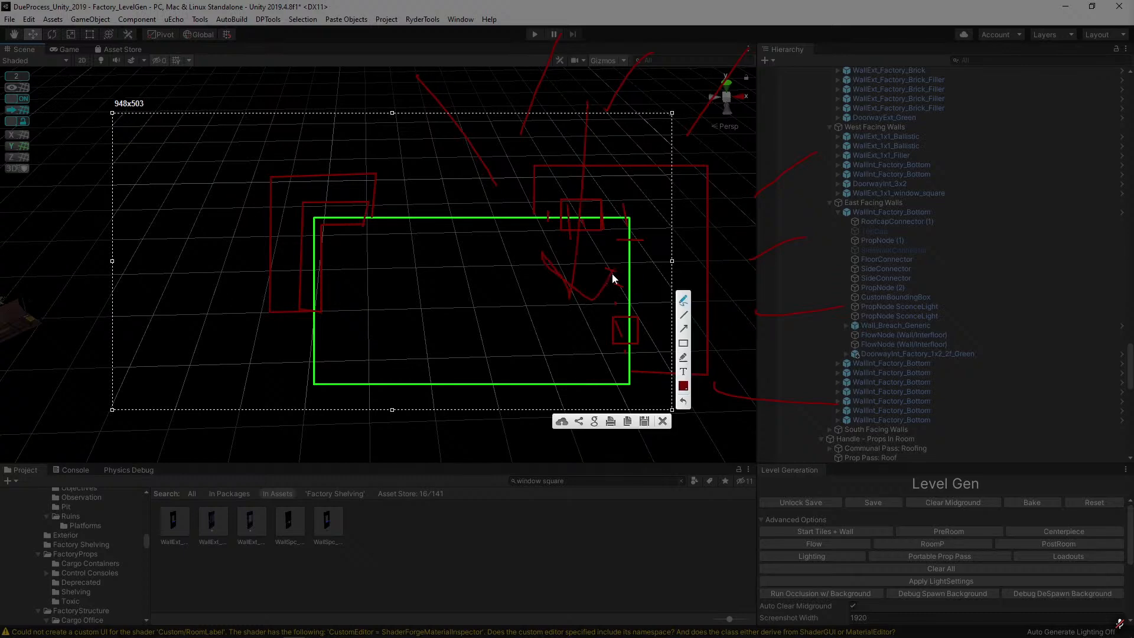
pyautogui.click(662, 421)
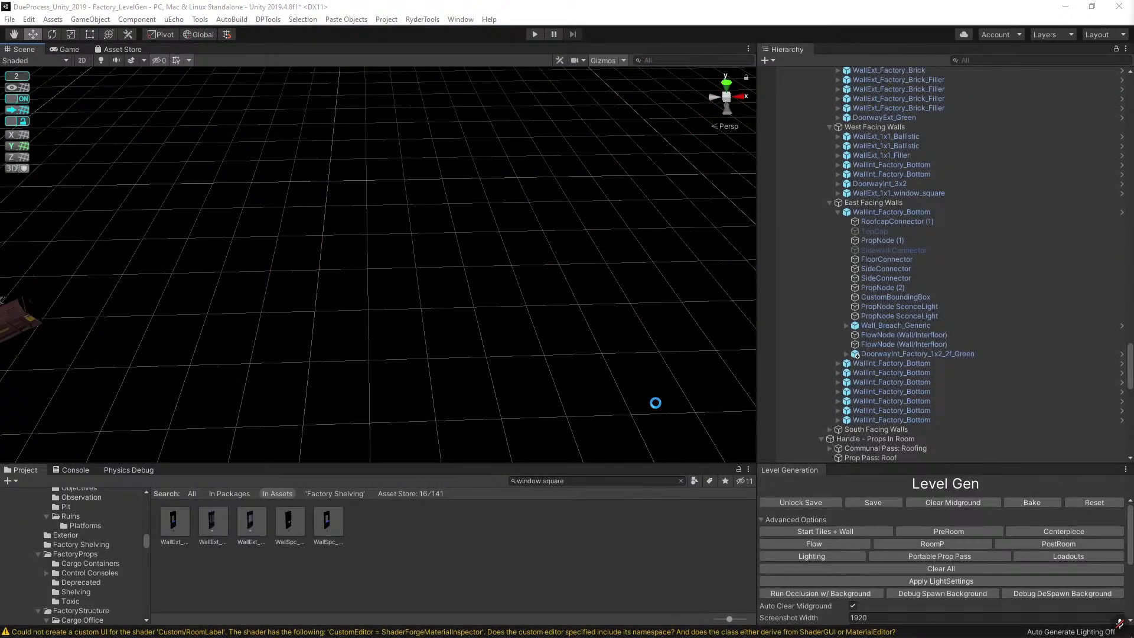
# Search the project assets for "rps cold" and select the RPS_Cold asset.
pyautogui.moveTo(655, 403); pyautogui.dragTo(655, 403, button='right')
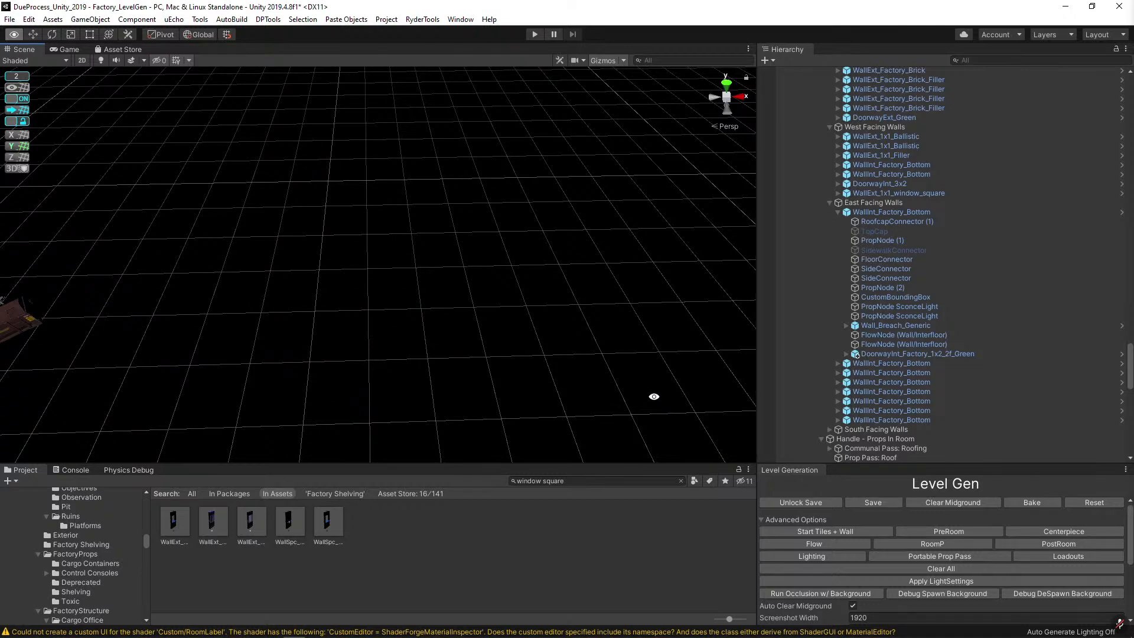
pyautogui.keyDown('alt'); pyautogui.moveTo(656, 397); pyautogui.dragTo(569, 370); pyautogui.keyUp('alt')
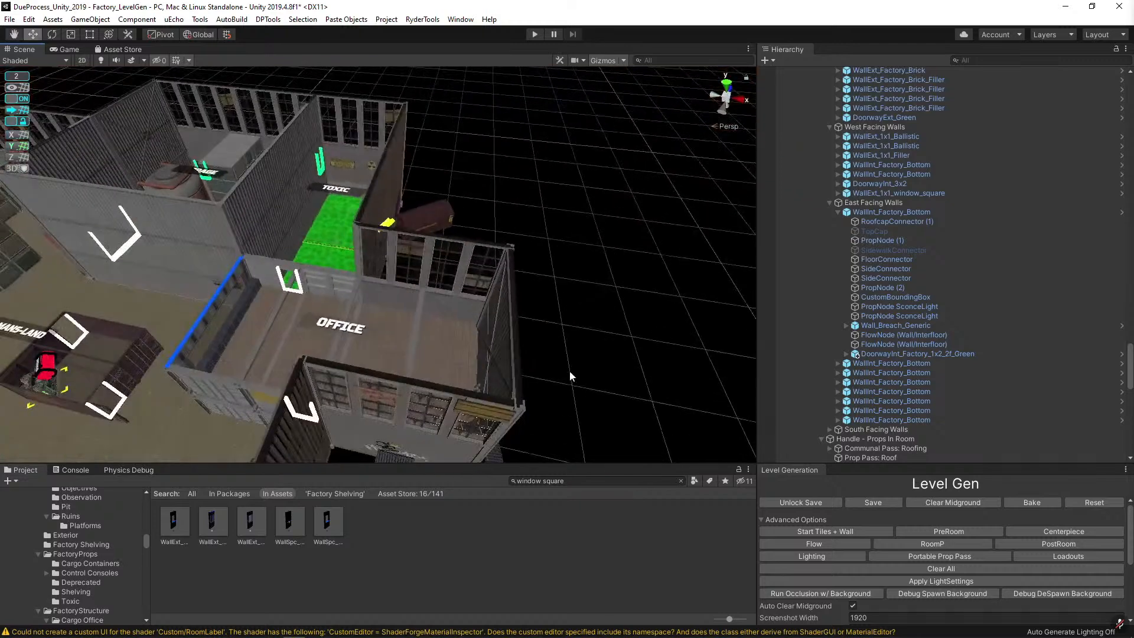
pyautogui.click(569, 481)
pyautogui.write('rps c')
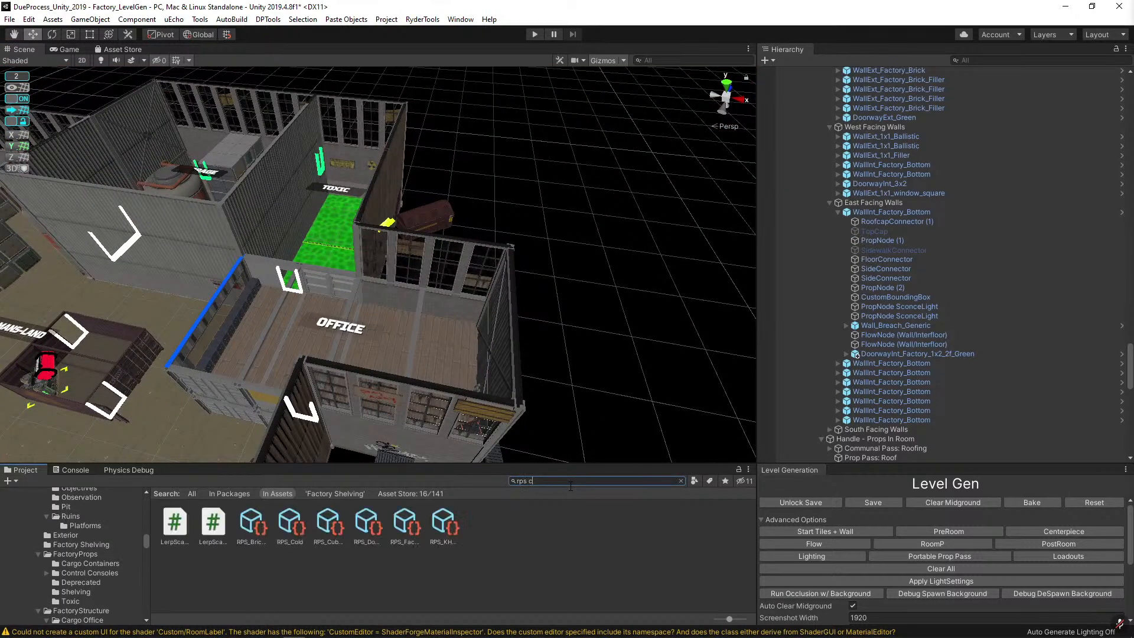
pyautogui.write('old')
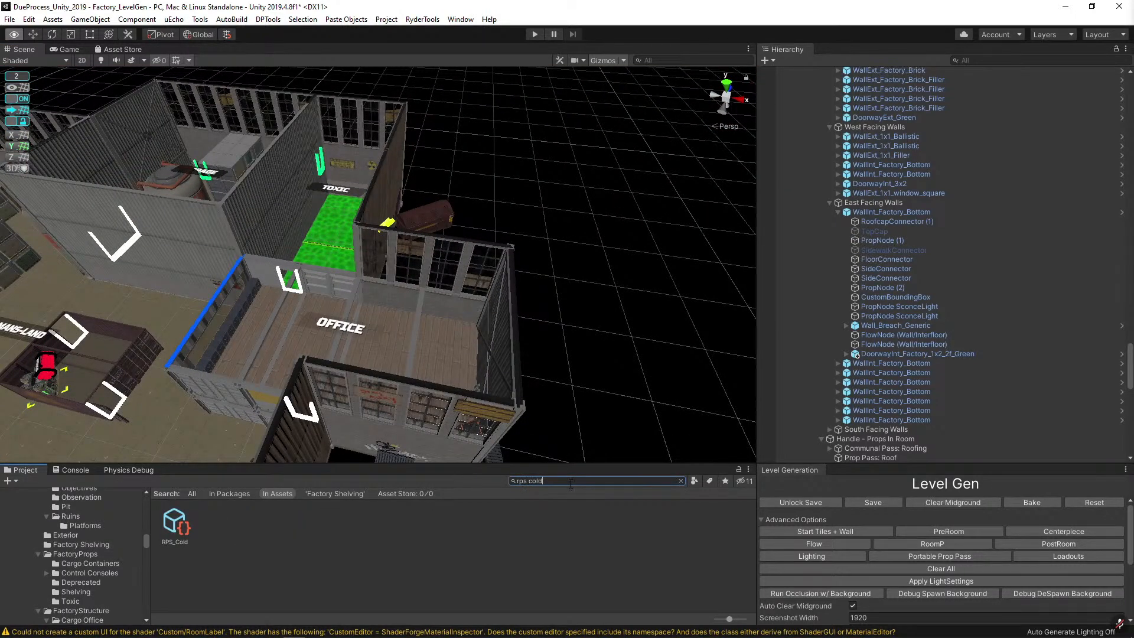
pyautogui.click(172, 533)
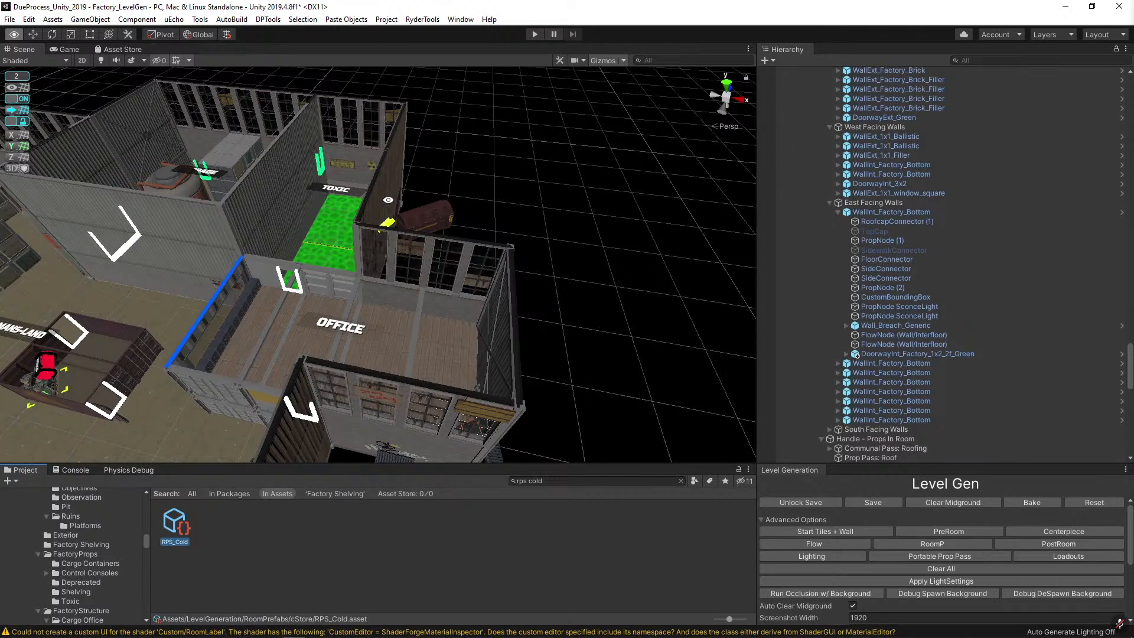
# Duplicate the storage room's tall tank and place the copy in the middle of the toxic room's green floor.
pyautogui.moveTo(501, 211); pyautogui.dragTo(533, 227, button='right')
pyautogui.press('a')
pyautogui.press('w')
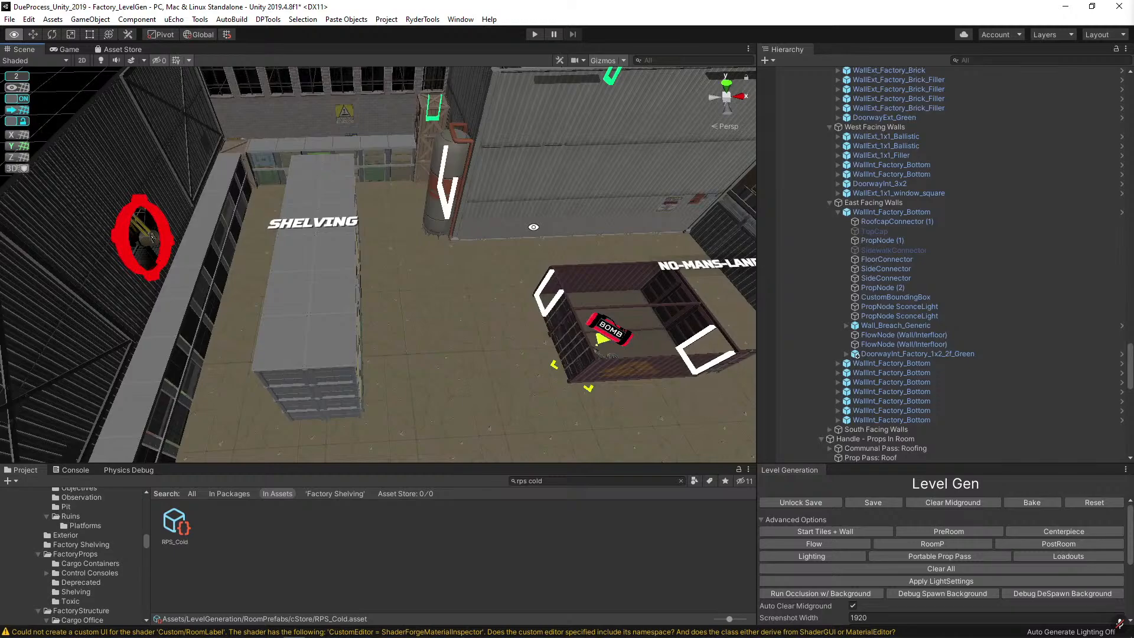
pyautogui.moveTo(555, 269); pyautogui.dragTo(294, 332, button='right')
pyautogui.press('w')
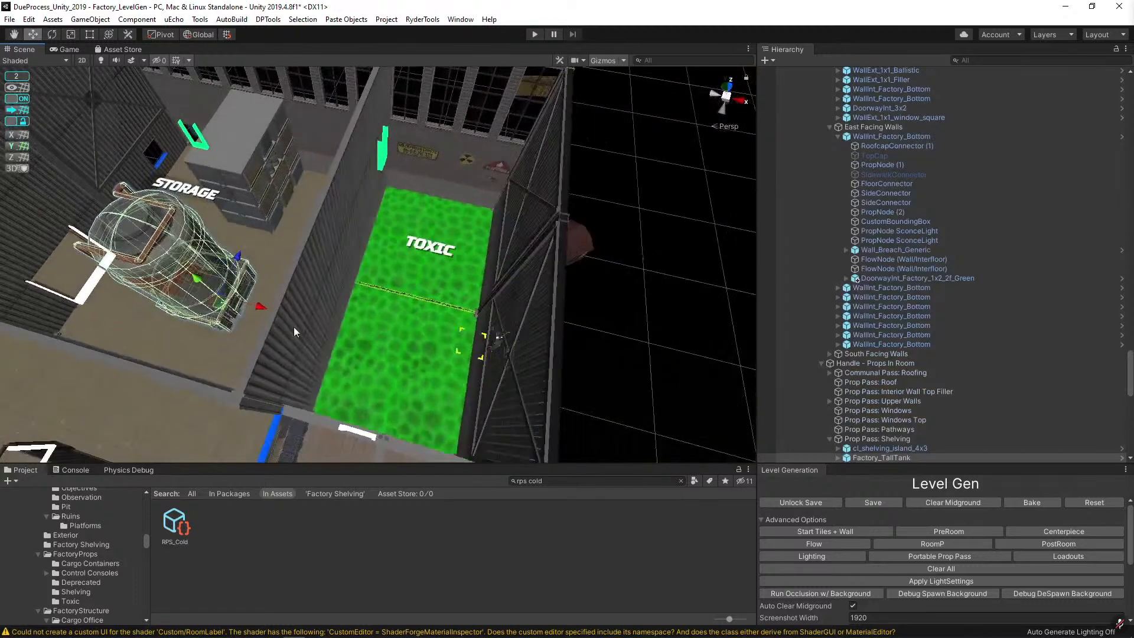
pyautogui.hotkey('ctrl', 'd')
pyautogui.moveTo(219, 303); pyautogui.dragTo(388, 355)
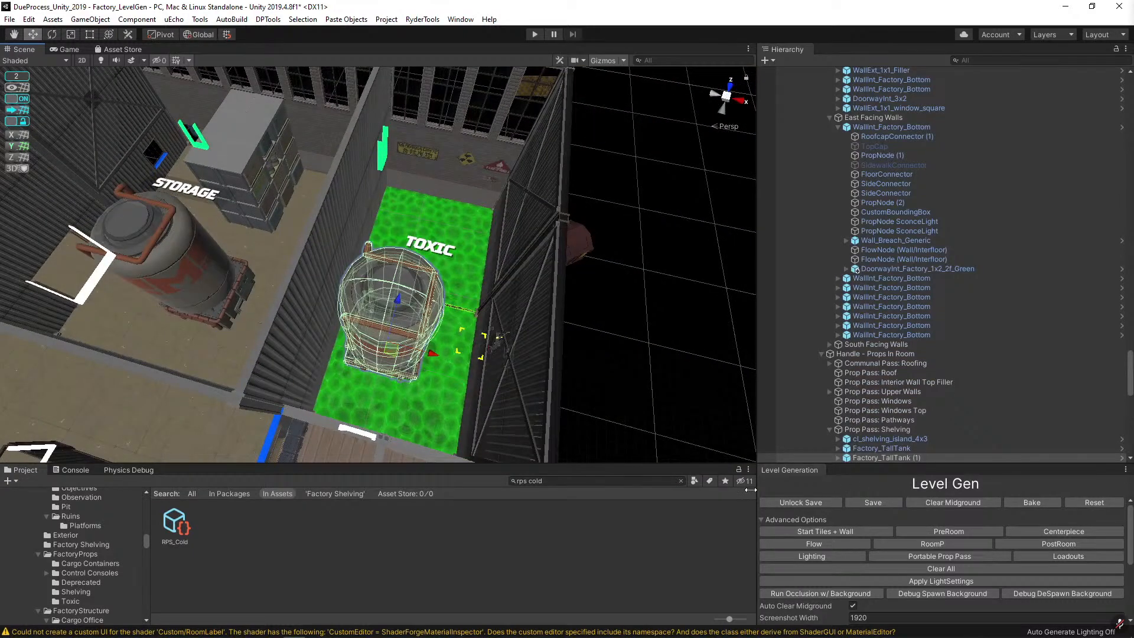
# Search the project assets for "tank" and replace that search with "toxic".
pyautogui.click(651, 480)
pyautogui.write('tank')
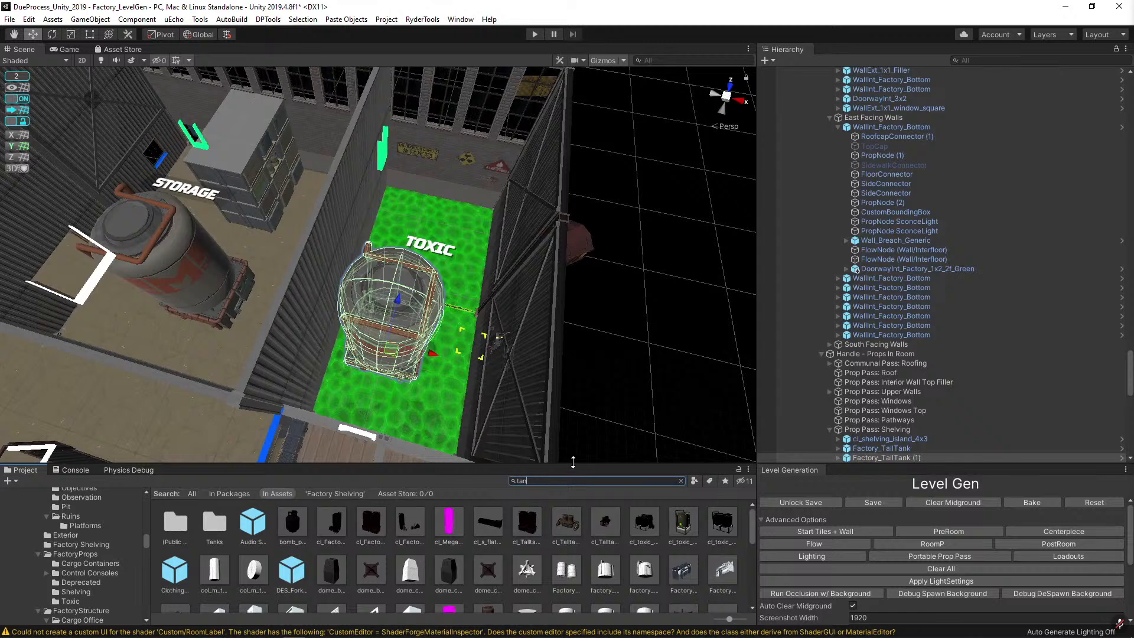
pyautogui.press('BackSpace')
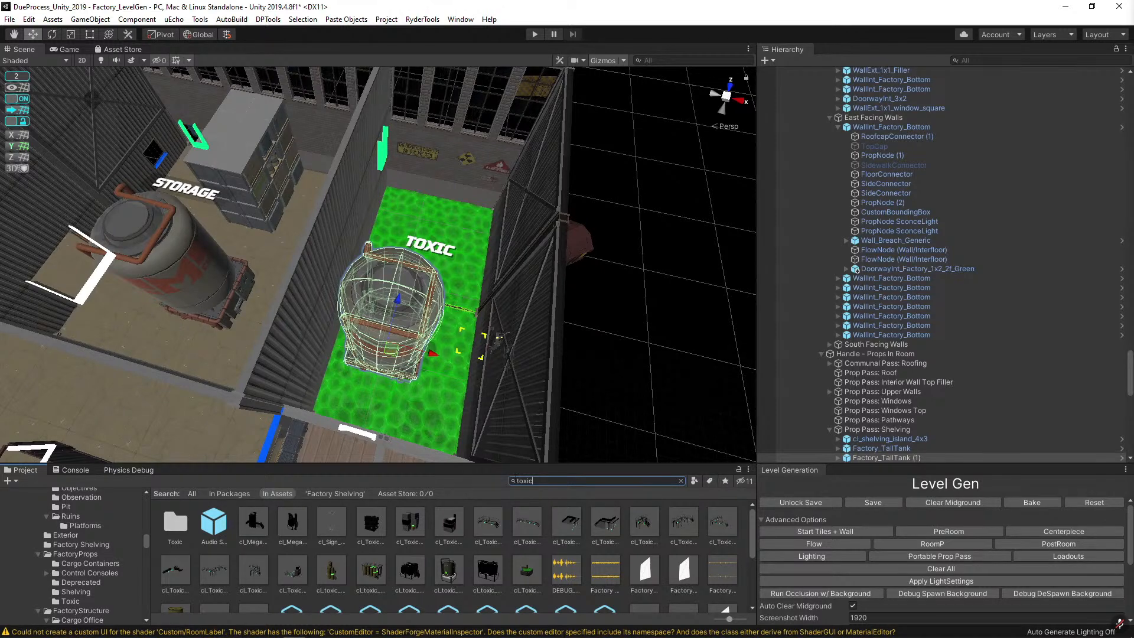
# Inspect the green upper-floor doorway beside the hazardous waste sign, highlighting the whole DoorwayInt_Factory_1x2_2f_Green object, and clear the selection.
pyautogui.press('alt')
pyautogui.keyDown('alt'); pyautogui.moveTo(590, 233); pyautogui.dragTo(364, 172); pyautogui.keyUp('alt')
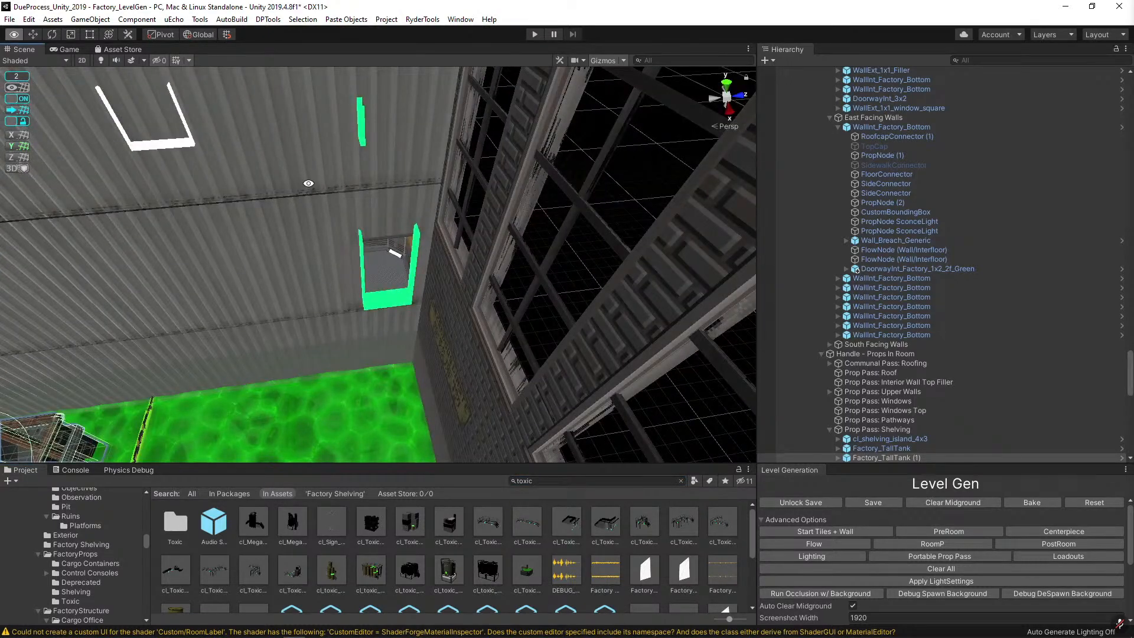
pyautogui.keyDown('alt'); pyautogui.moveTo(278, 183); pyautogui.dragTo(219, 149); pyautogui.keyUp('alt')
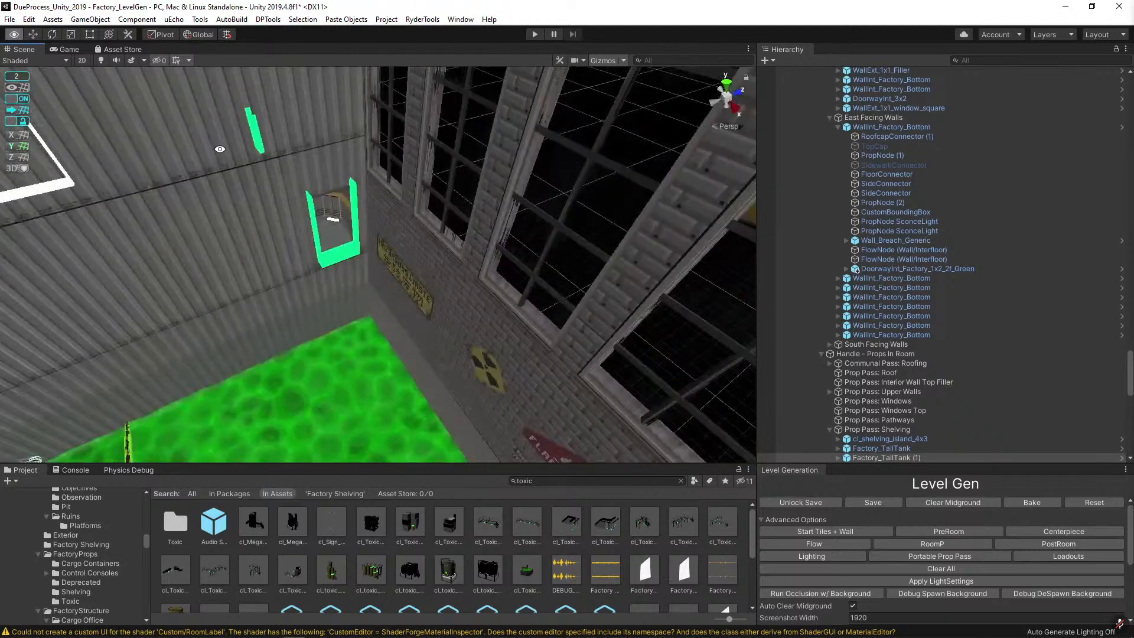
pyautogui.click(341, 165)
pyautogui.click(342, 165)
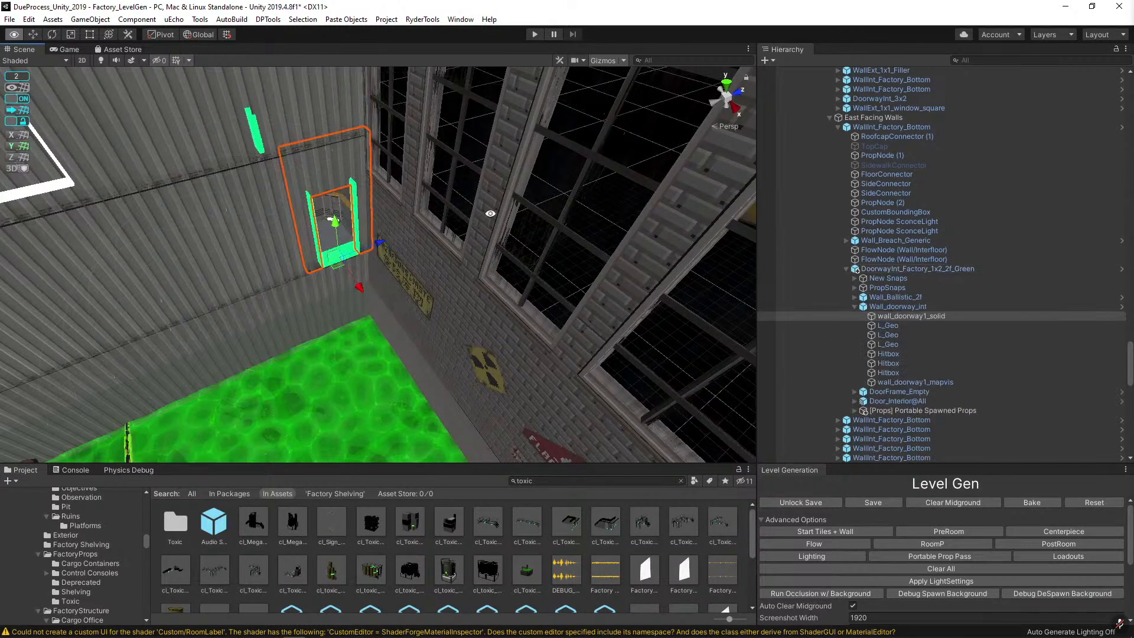
pyautogui.click(1063, 270)
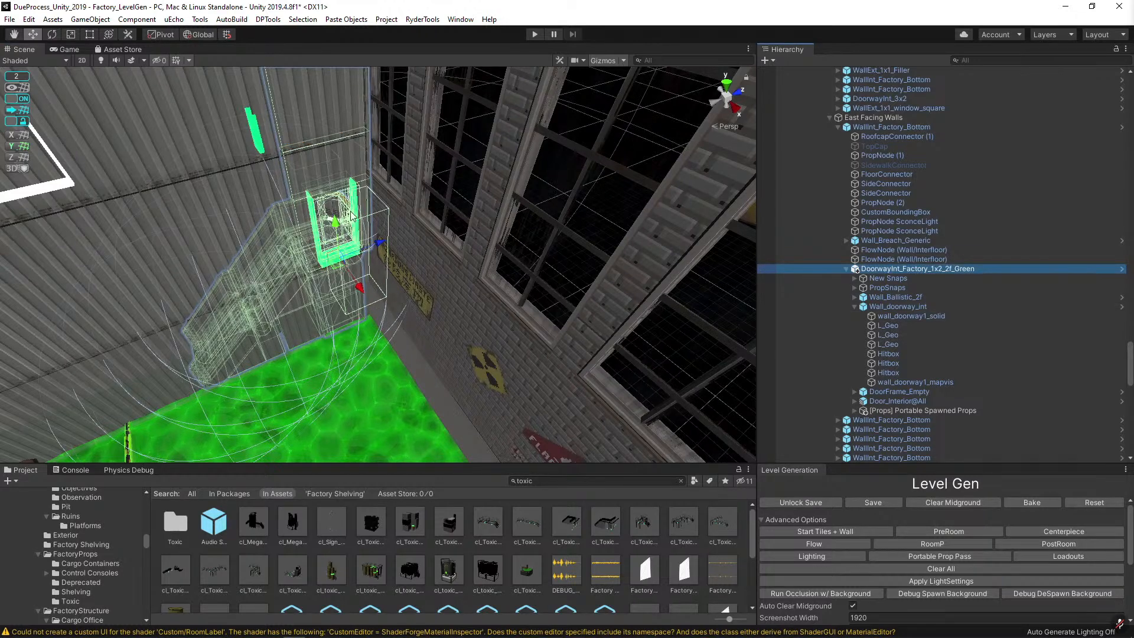
pyautogui.keyDown('alt'); pyautogui.moveTo(479, 210); pyautogui.dragTo(620, 305); pyautogui.keyUp('alt')
pyautogui.click(620, 305)
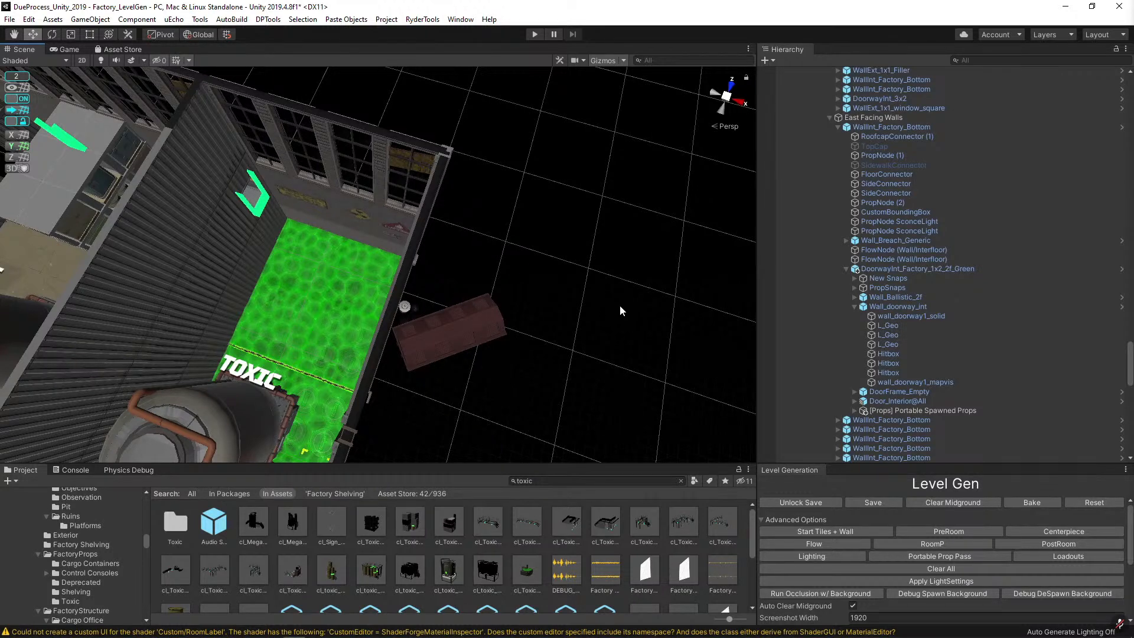
# Examine the upper doorway from both the toxic room side and the storage room's staircase side.
pyautogui.moveTo(620, 306); pyautogui.dragTo(608, 228, button='right')
pyautogui.press('w')
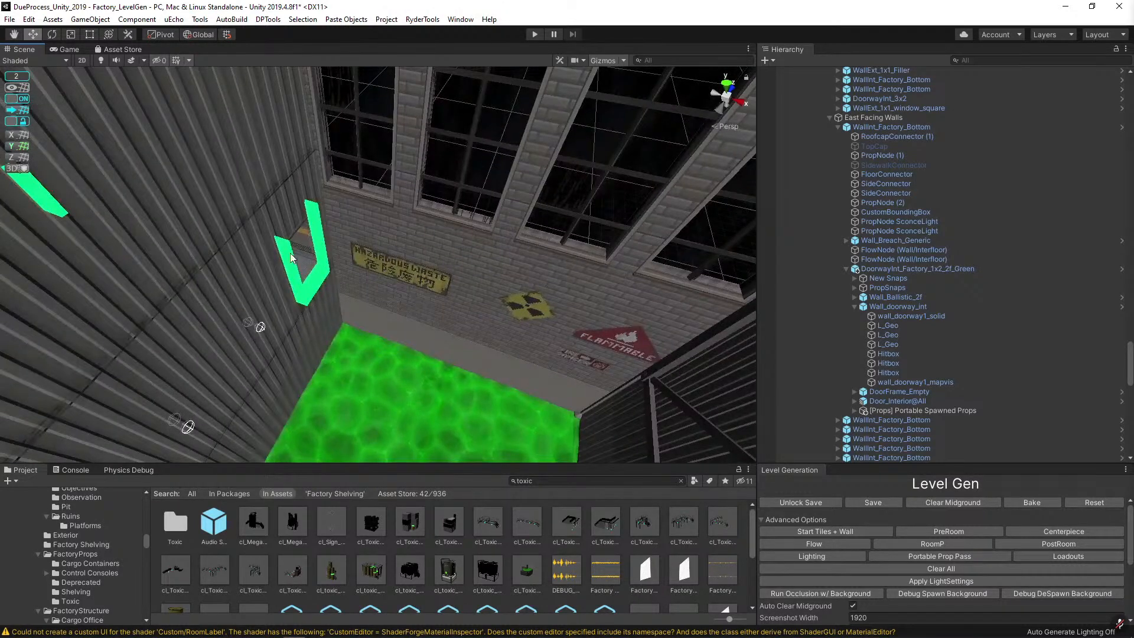
pyautogui.press('alt')
pyautogui.press('alt')
pyautogui.keyDown('alt'); pyautogui.moveTo(485, 234); pyautogui.dragTo(402, 253); pyautogui.keyUp('alt')
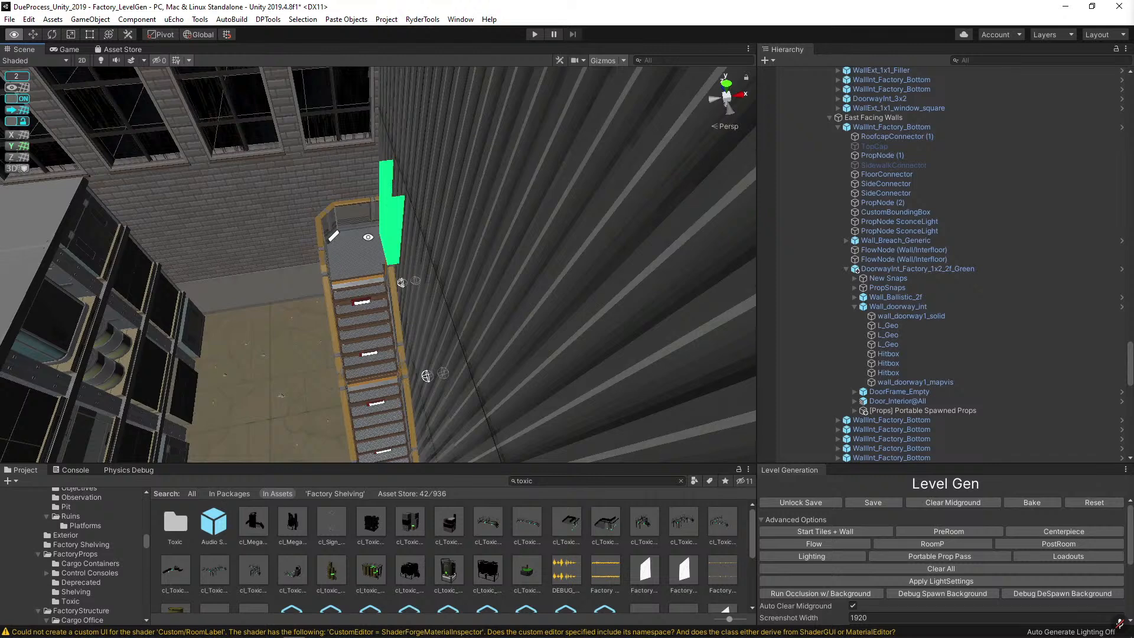
pyautogui.keyDown('alt'); pyautogui.moveTo(367, 236); pyautogui.dragTo(413, 213); pyautogui.keyUp('alt')
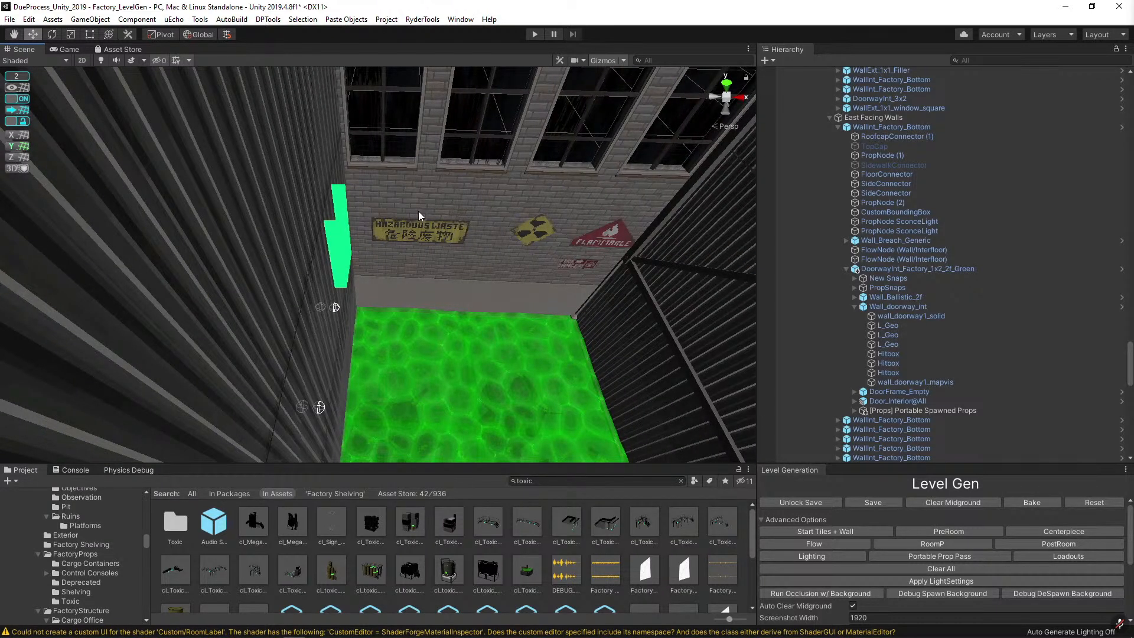
pyautogui.keyDown('alt'); pyautogui.moveTo(418, 216); pyautogui.dragTo(277, 189); pyautogui.keyUp('alt')
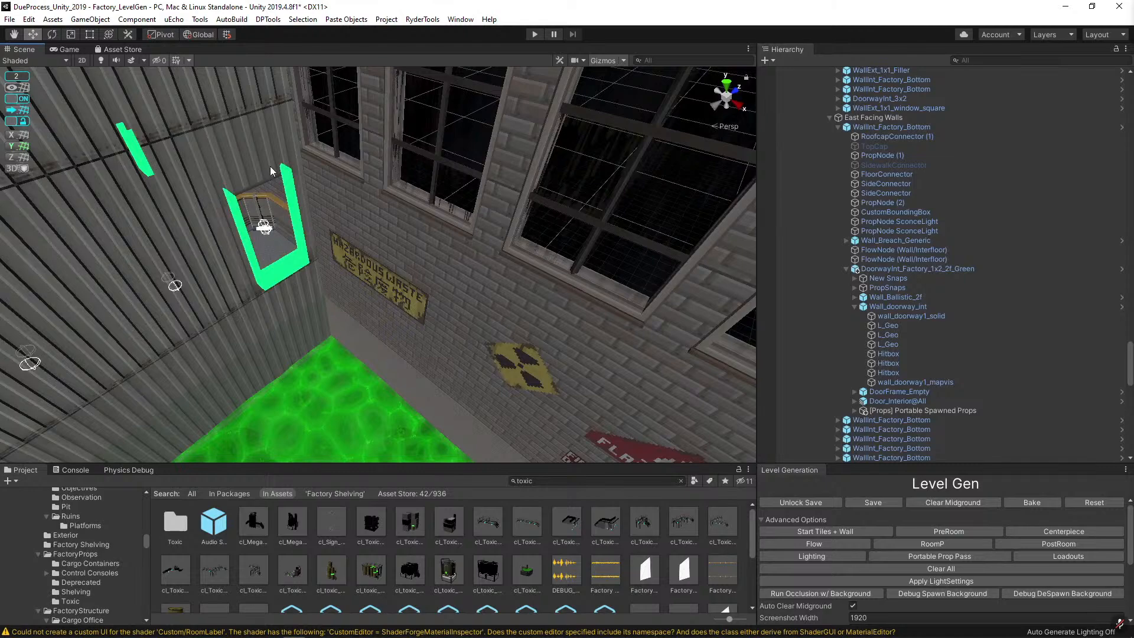
# Check the upper doorway's position relative to the toxic floor and select its Wall_doorway_int part.
pyautogui.click(287, 185)
pyautogui.moveTo(287, 185); pyautogui.dragTo(486, 136, button='right')
pyautogui.click(484, 133)
pyautogui.keyDown('alt'); pyautogui.moveTo(583, 207); pyautogui.dragTo(312, 261); pyautogui.keyUp('alt')
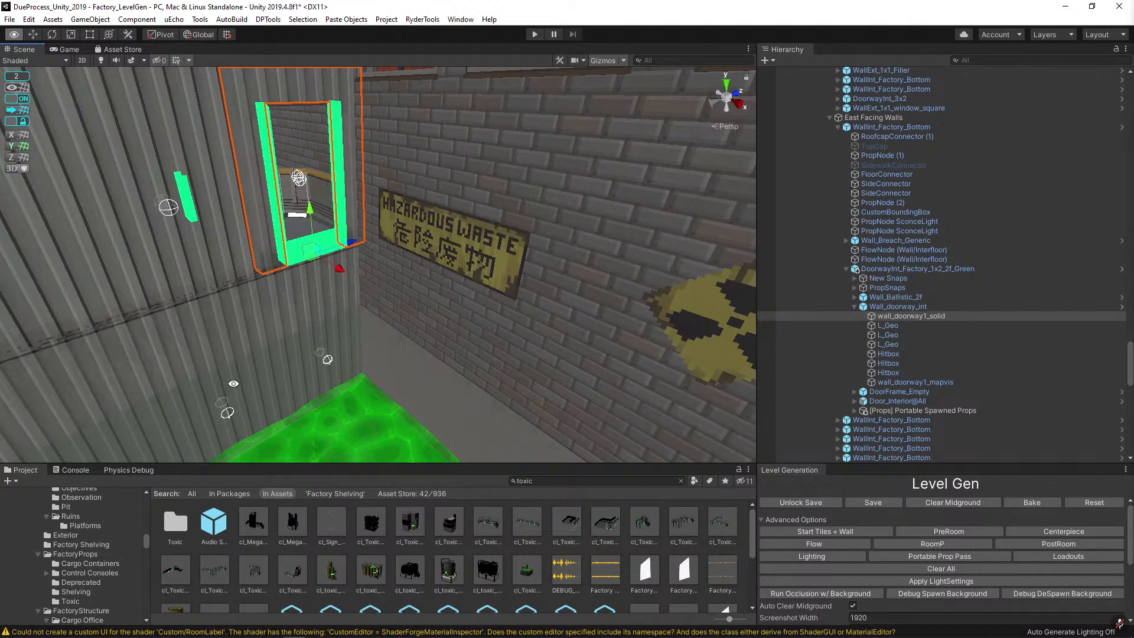
pyautogui.scroll(-3, 317, 273)
pyautogui.keyDown('alt'); pyautogui.moveTo(317, 273); pyautogui.dragTo(395, 118); pyautogui.keyUp('alt')
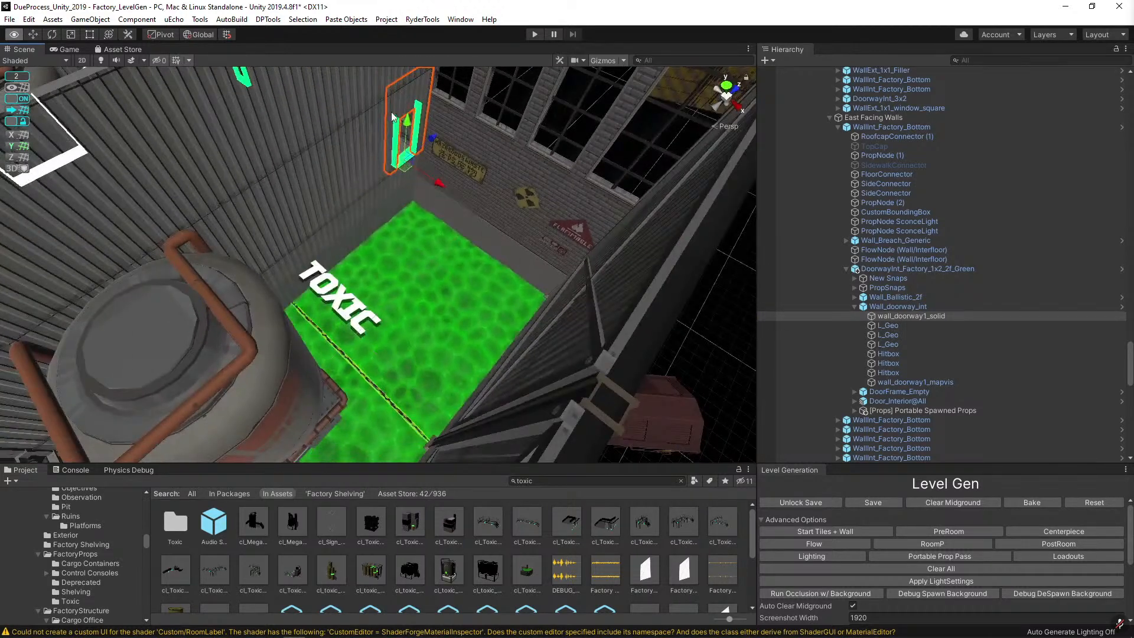
pyautogui.moveTo(430, 182)
pyautogui.mouseDown(button='right')
pyautogui.moveTo(463, 110)
pyautogui.moveTo(410, 176)
pyautogui.mouseUp(button='right')
pyautogui.click(389, 236)
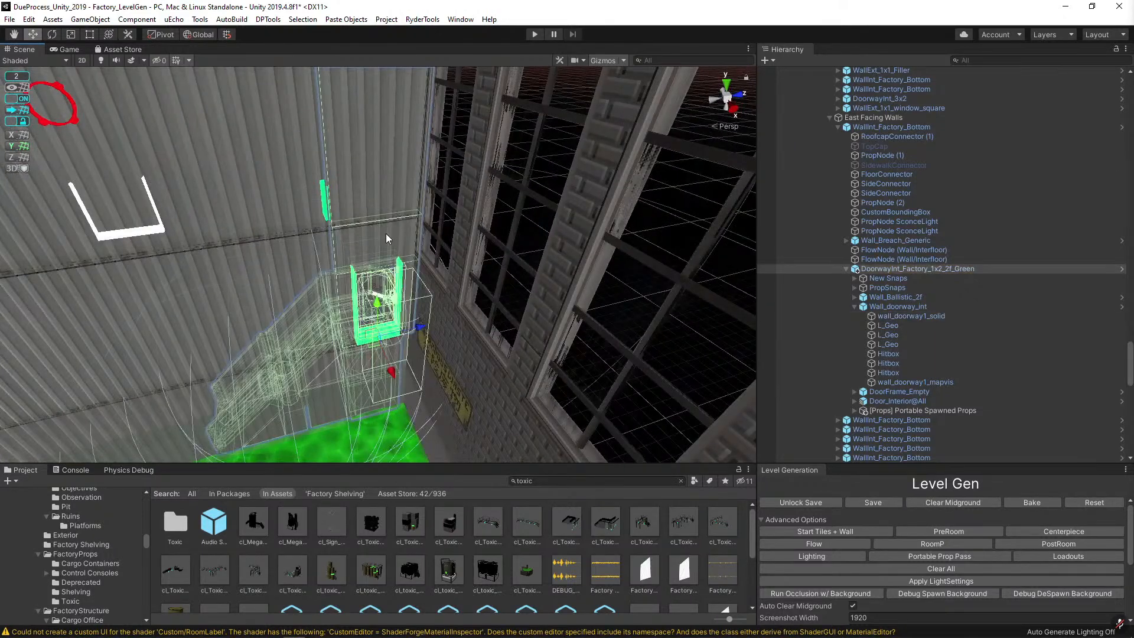
pyautogui.click(389, 233)
pyautogui.click(865, 308)
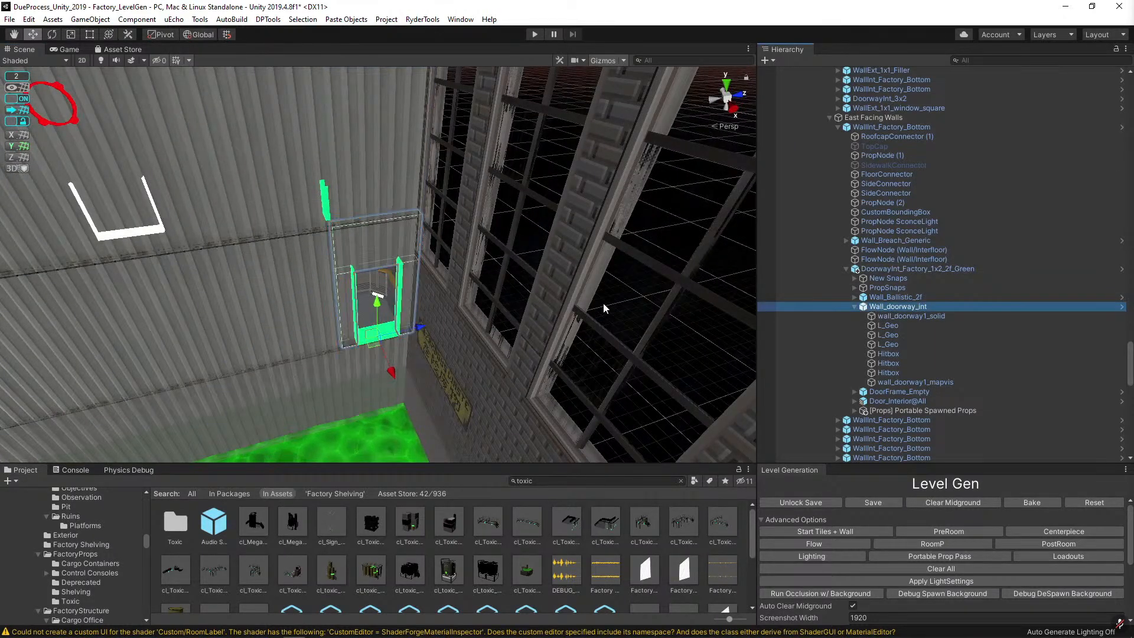
pyautogui.moveTo(604, 304); pyautogui.dragTo(603, 302, button='right')
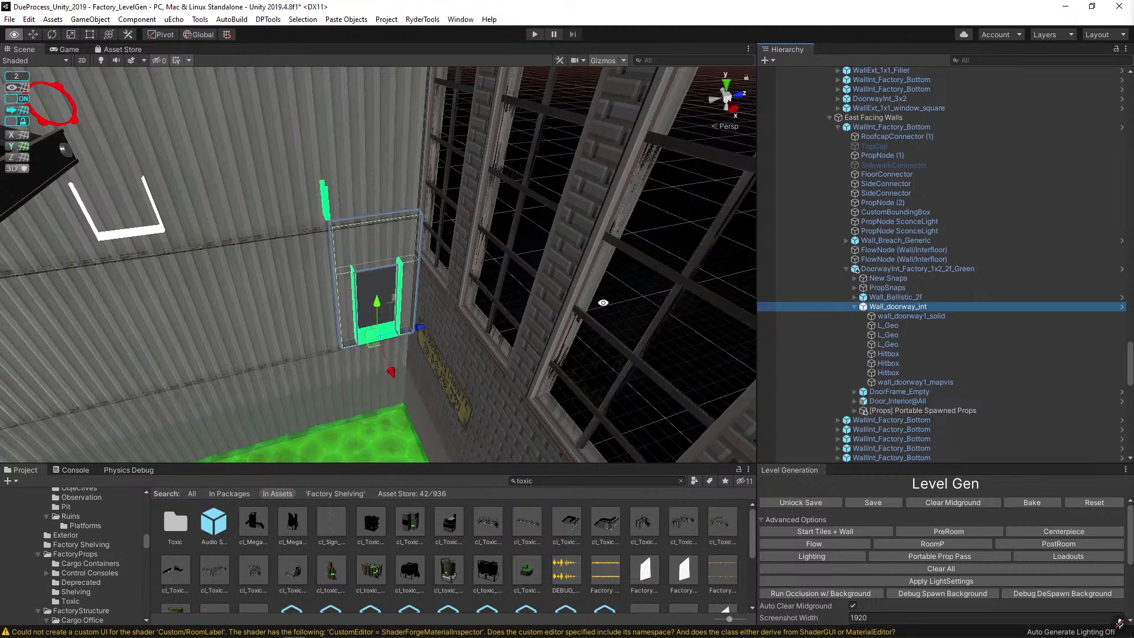
# Hide the R_MapOverdraw layer so the green map outlines no longer cover the doorway.
pyautogui.press('w')
pyautogui.moveTo(514, 323); pyautogui.dragTo(559, 395, button='right')
pyautogui.click(1051, 34)
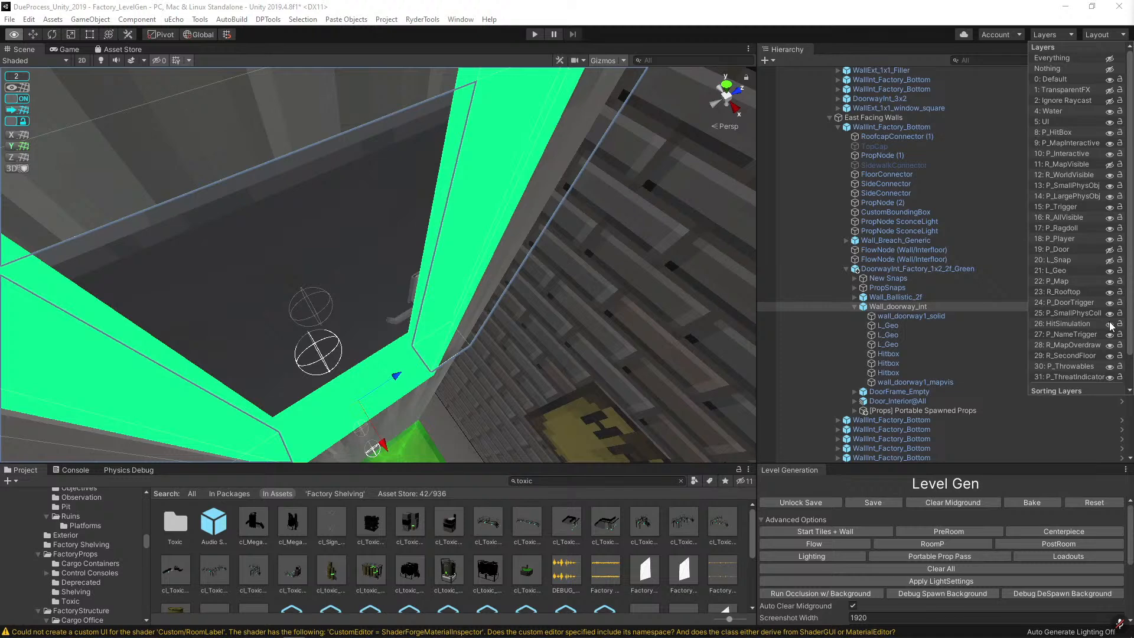
pyautogui.click(1109, 345)
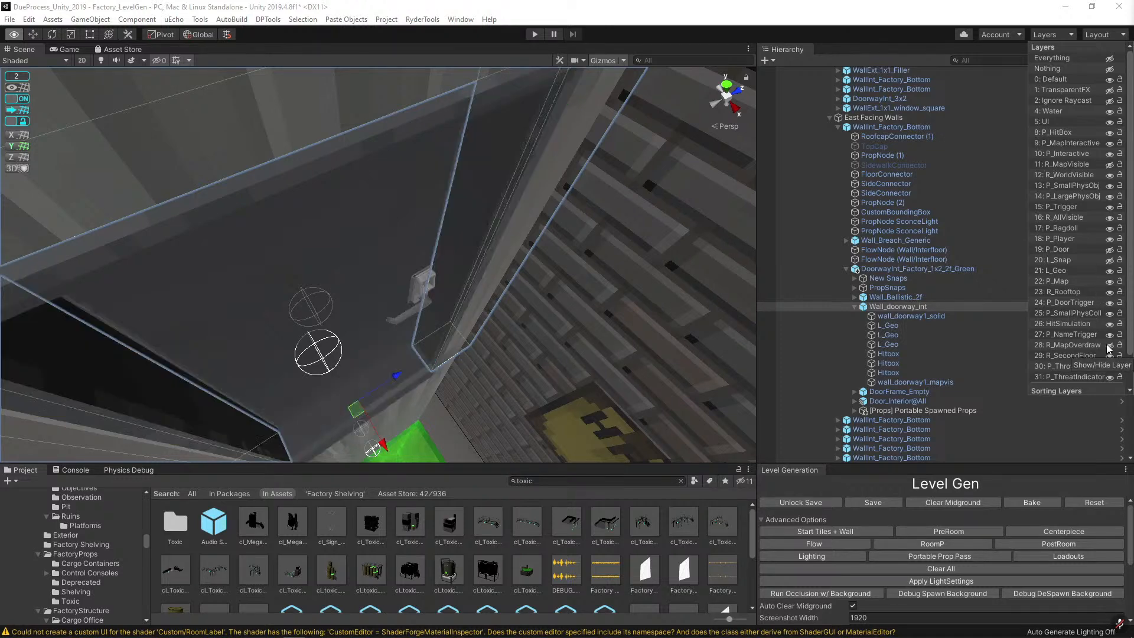
# Inspect the upper doorway from the stair landing, highlighting its Wall_Ballistic_2f and Wall_doorway_int parts in turn.
pyautogui.keyDown('alt'); pyautogui.moveTo(255, 268); pyautogui.dragTo(349, 259); pyautogui.keyUp('alt')
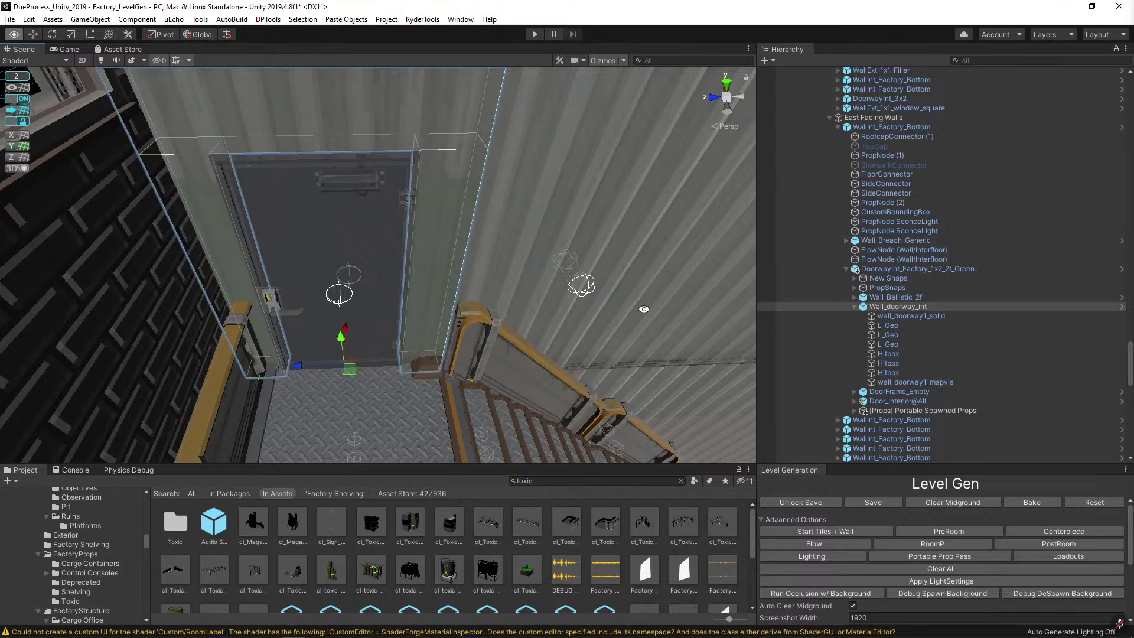
pyautogui.click(959, 270)
pyautogui.click(915, 306)
pyautogui.click(909, 297)
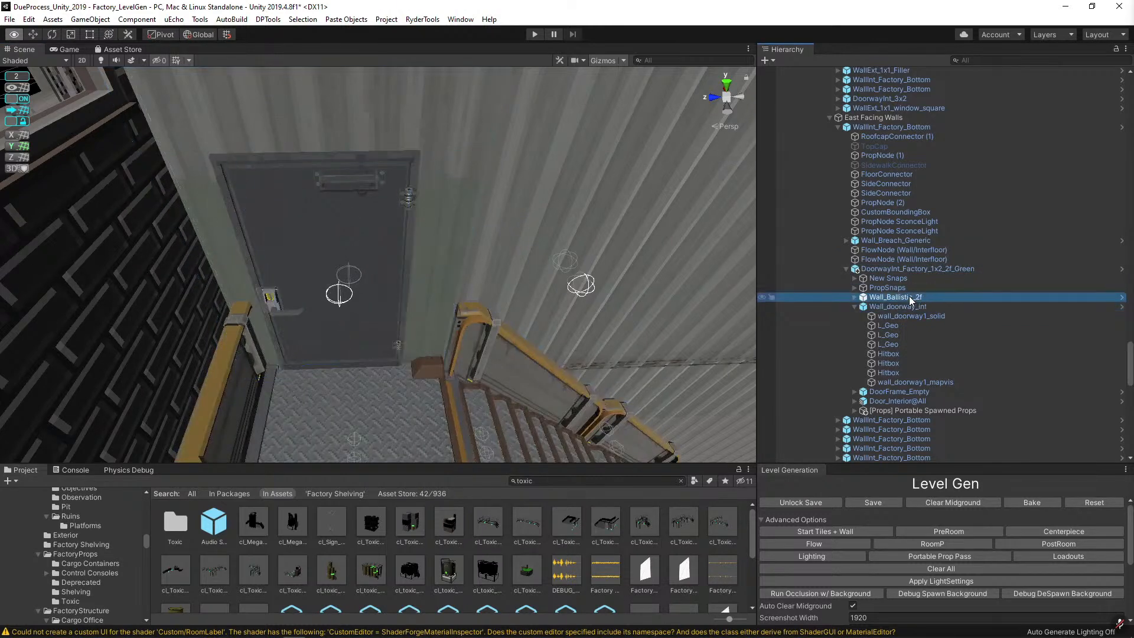
pyautogui.click(906, 307)
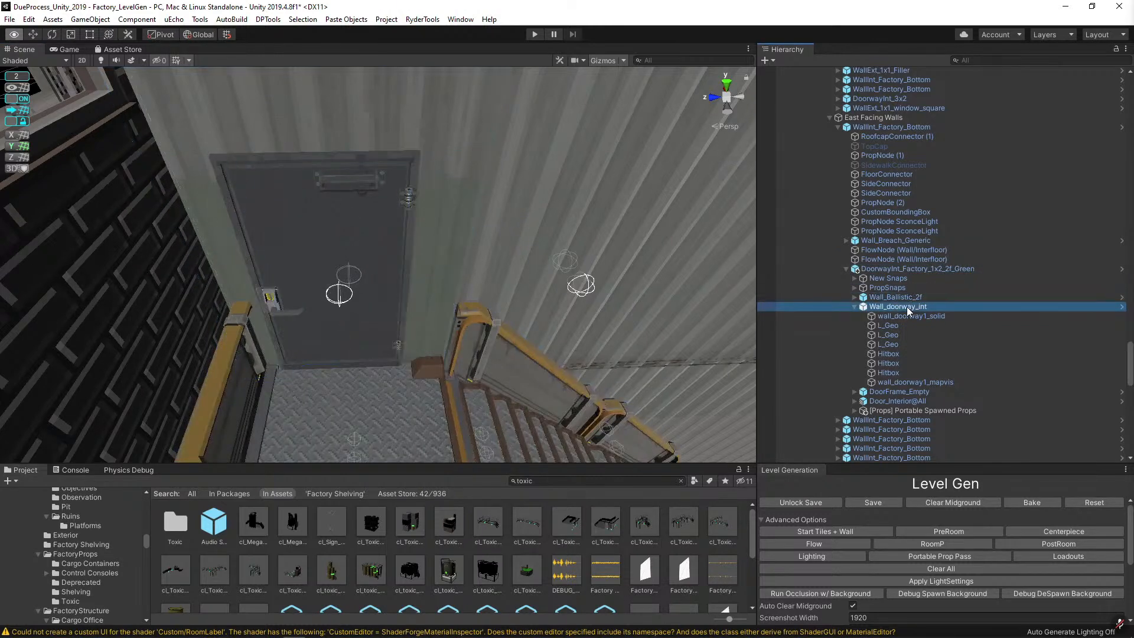
# Replace the upper wall section next to the stair landing's door with the "green 2f" search result, DoorwayInt_Factory_1x2_2f_Green.
pyautogui.click(615, 255)
pyautogui.keyDown('alt'); pyautogui.moveTo(615, 255); pyautogui.dragTo(673, 154); pyautogui.keyUp('alt')
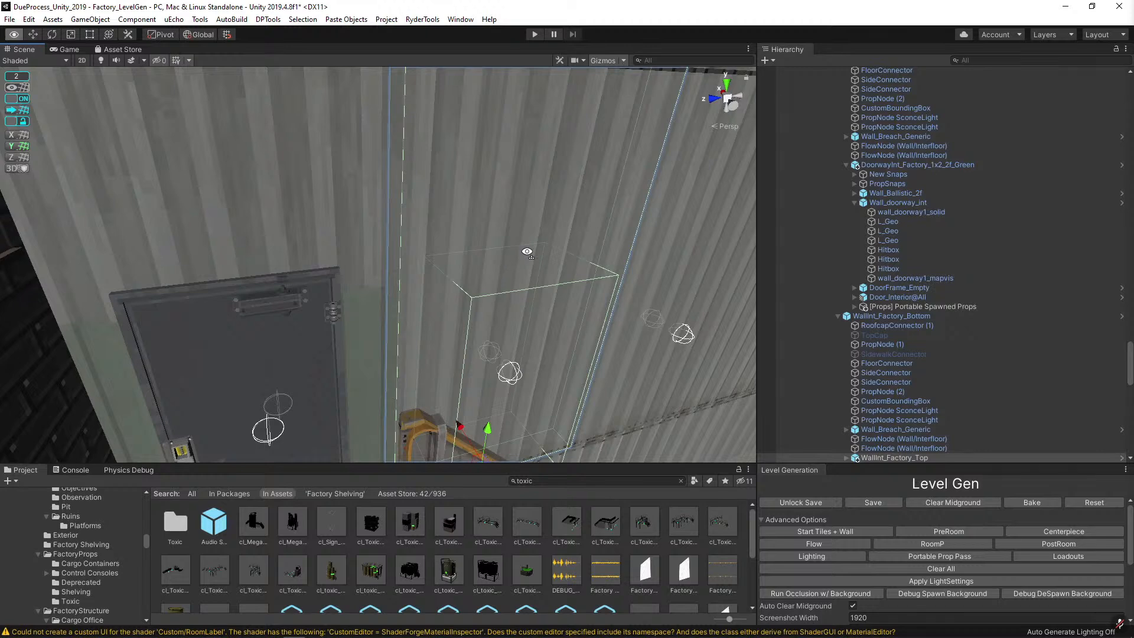
pyautogui.press('f')
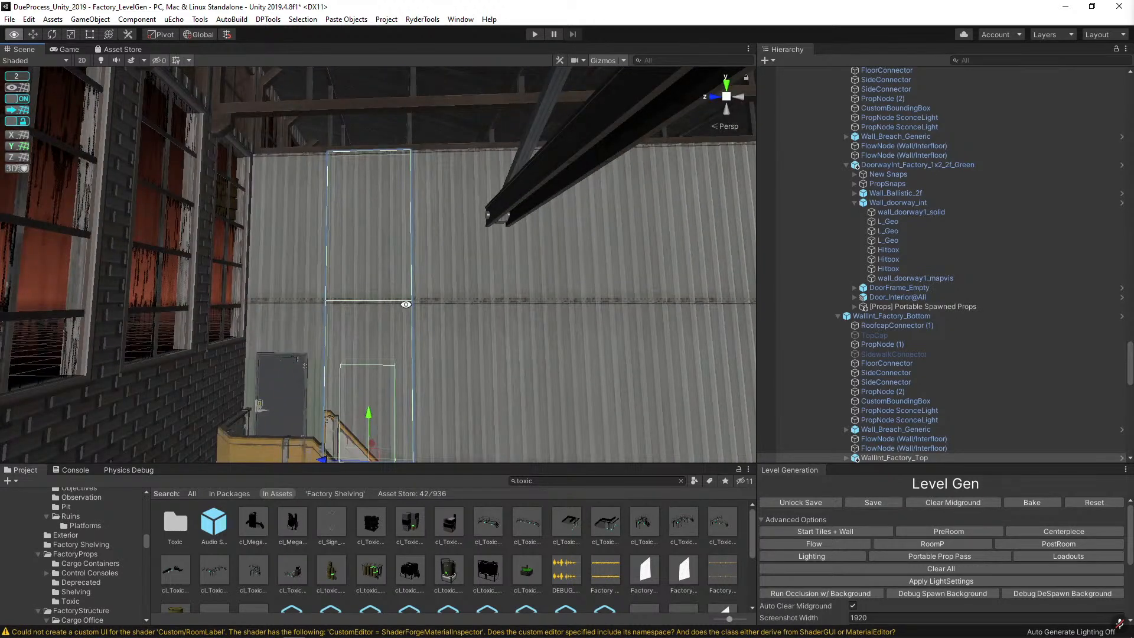
pyautogui.keyDown('alt'); pyautogui.moveTo(450, 238); pyautogui.dragTo(426, 335); pyautogui.keyUp('alt')
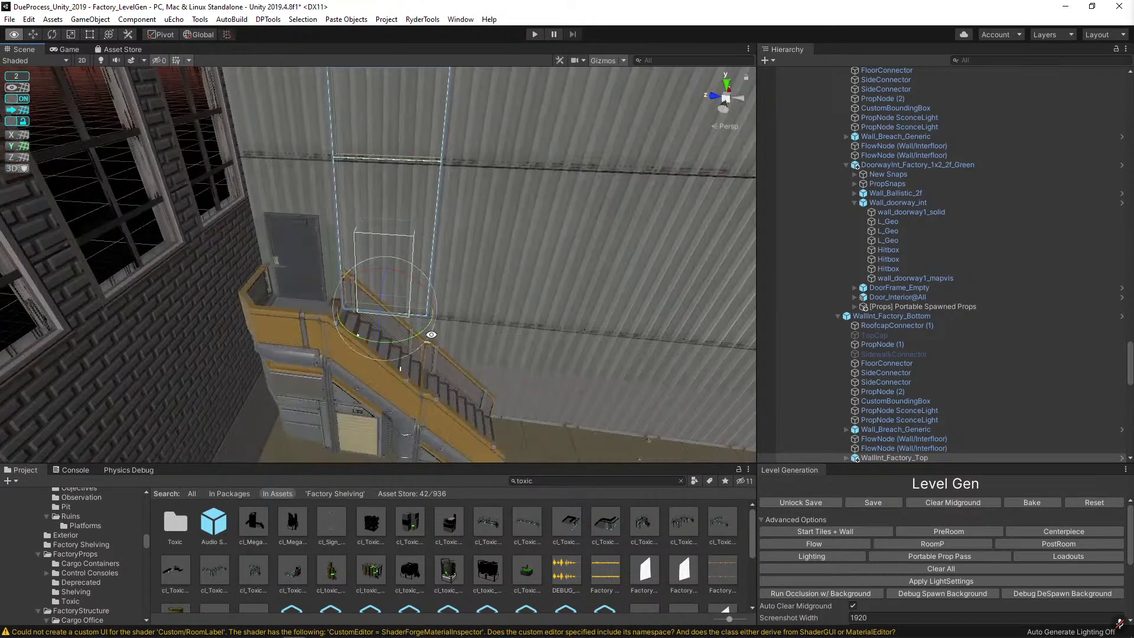
pyautogui.press('e')
pyautogui.moveTo(638, 329); pyautogui.dragTo(718, 356)
pyautogui.hotkey('alt', 'r')
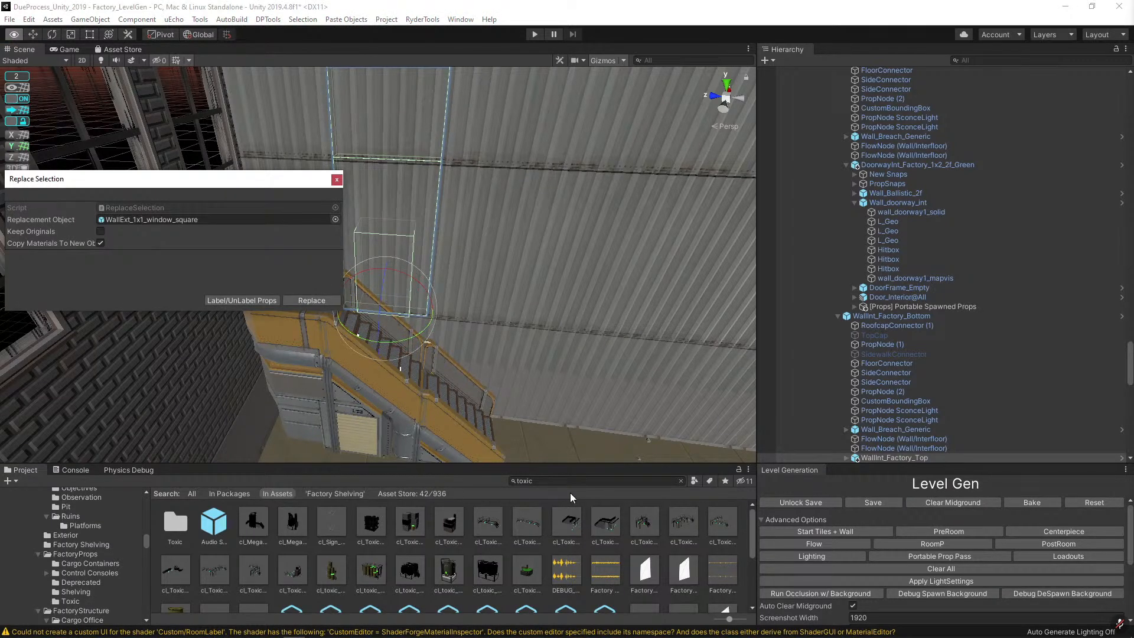
pyautogui.click(581, 481)
pyautogui.write('green 2f')
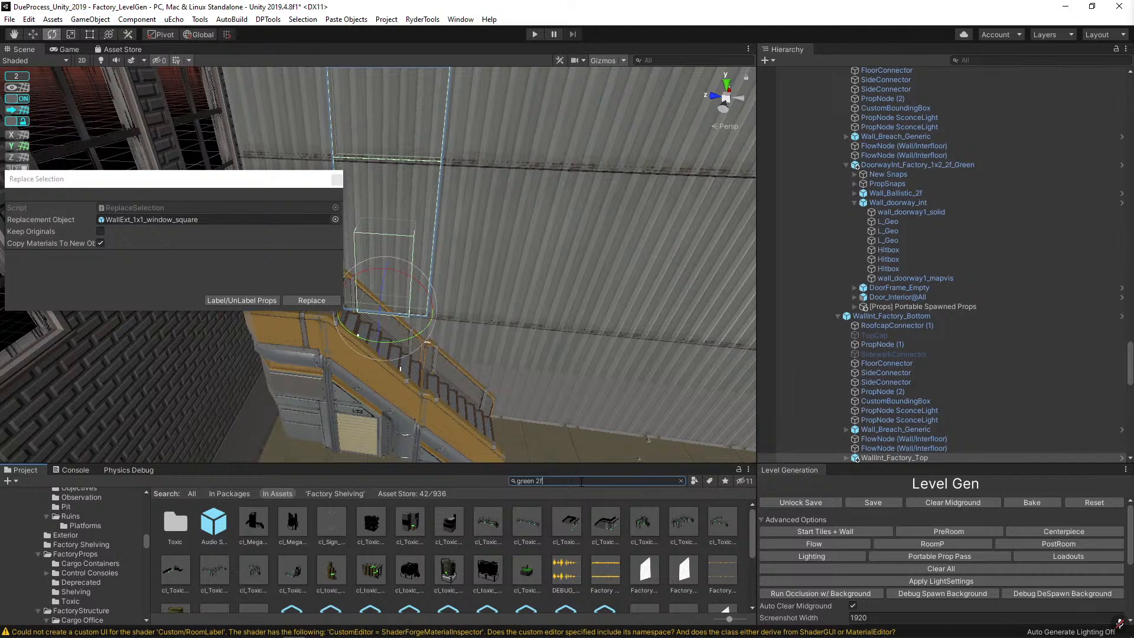
pyautogui.moveTo(176, 521); pyautogui.dragTo(197, 218)
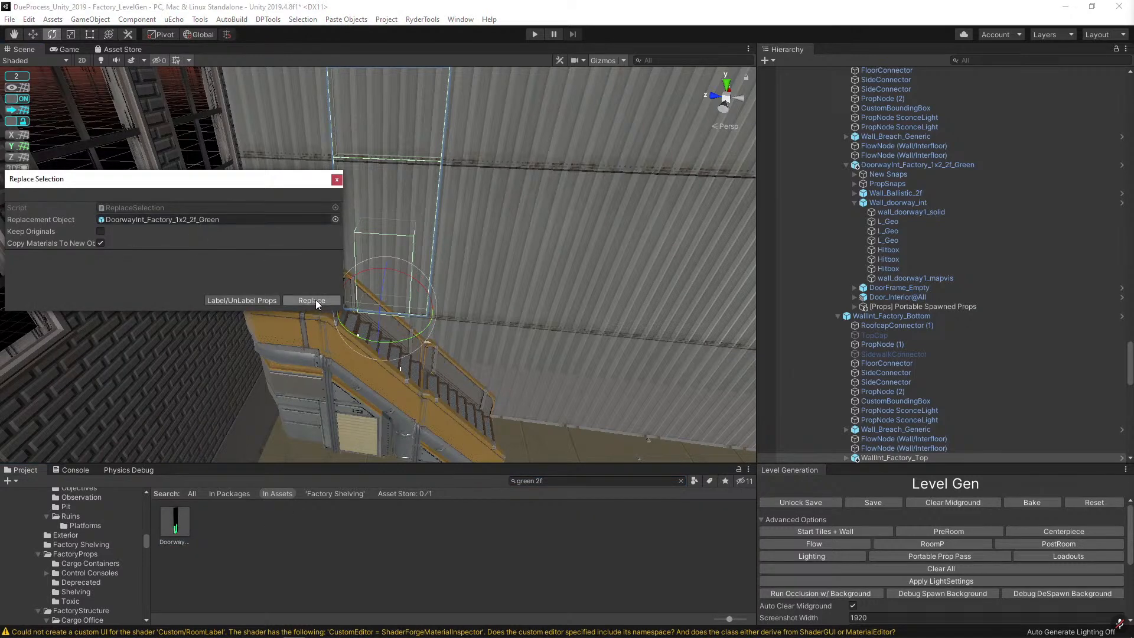
pyautogui.click(313, 300)
# Inspect the second upper doorway above the stairs and close the Replace Selection window.
pyautogui.press('f')
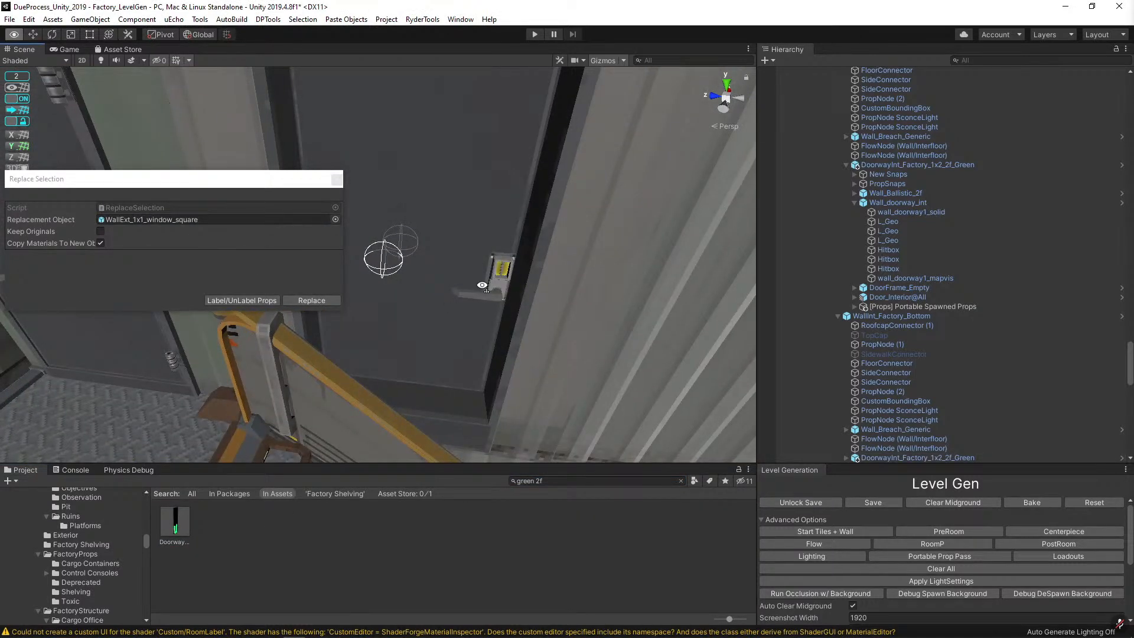
pyautogui.keyDown('alt'); pyautogui.moveTo(482, 285); pyautogui.dragTo(387, 239); pyautogui.keyUp('alt')
pyautogui.click(336, 180)
pyautogui.press('s')
pyautogui.moveTo(414, 242); pyautogui.dragTo(438, 183, button='right')
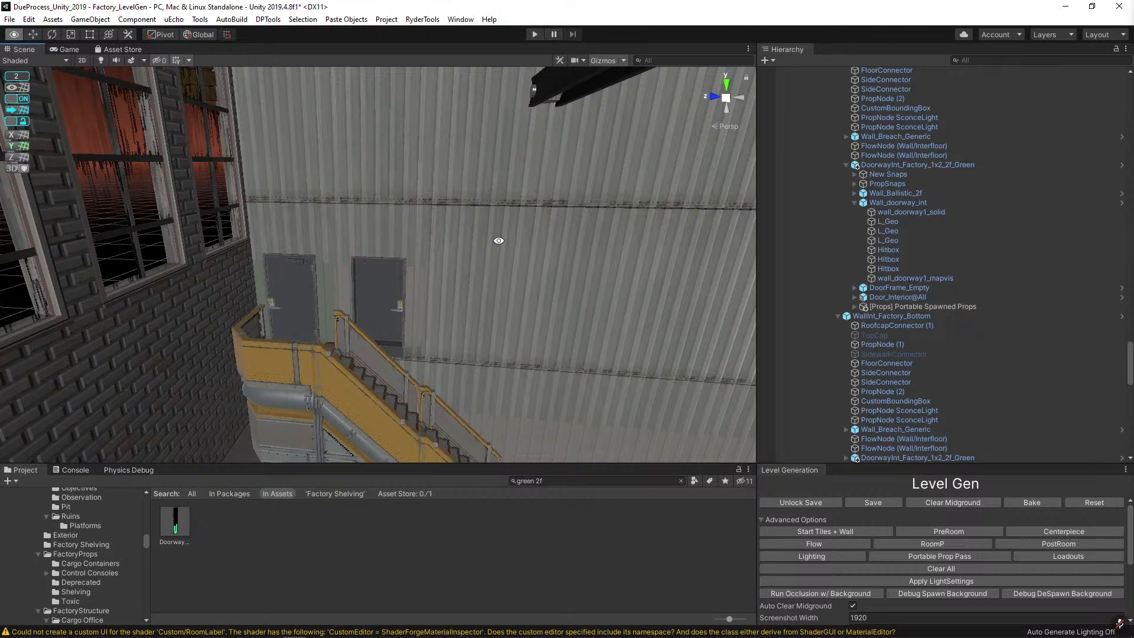
# Delete the second upper doorway above the stairs, next to the landing's door.
pyautogui.click(621, 251)
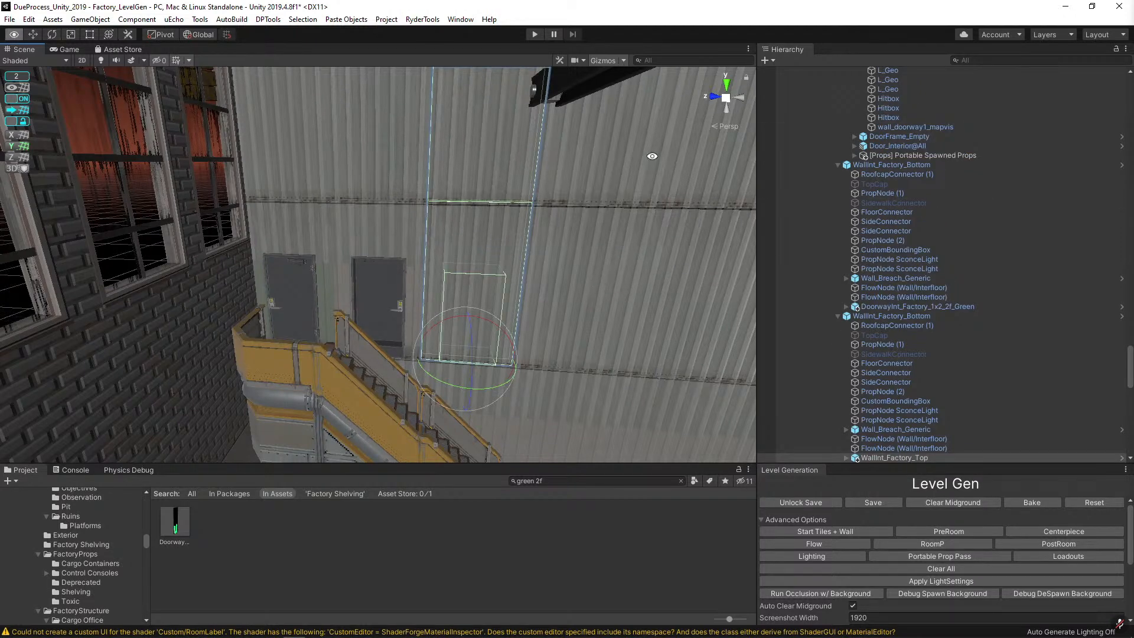
pyautogui.click(353, 244)
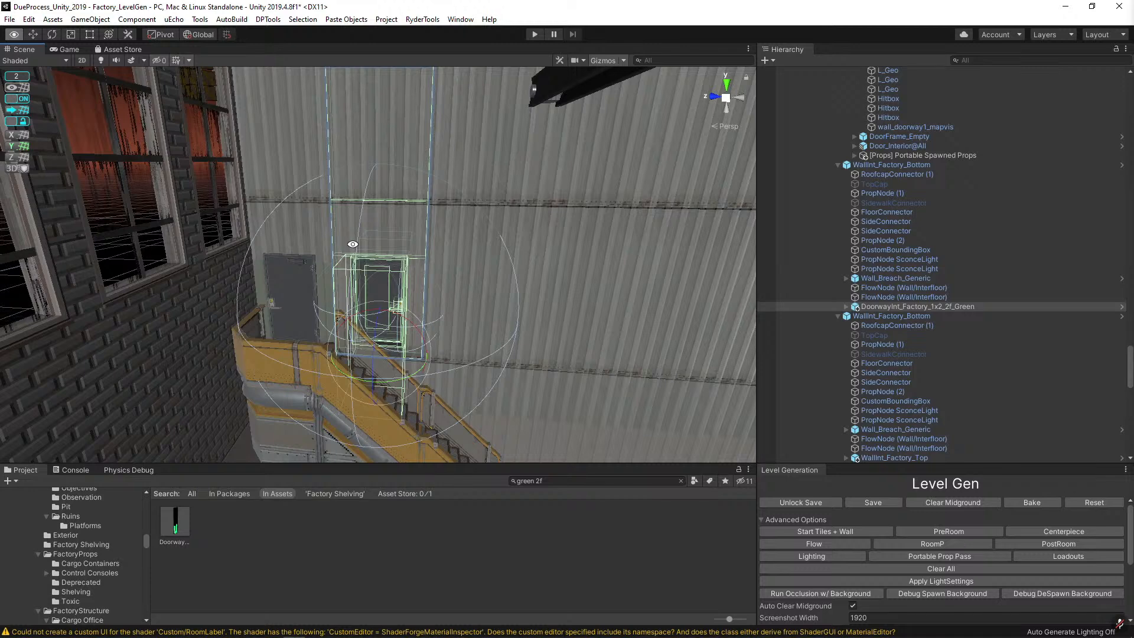
pyautogui.press('Delete')
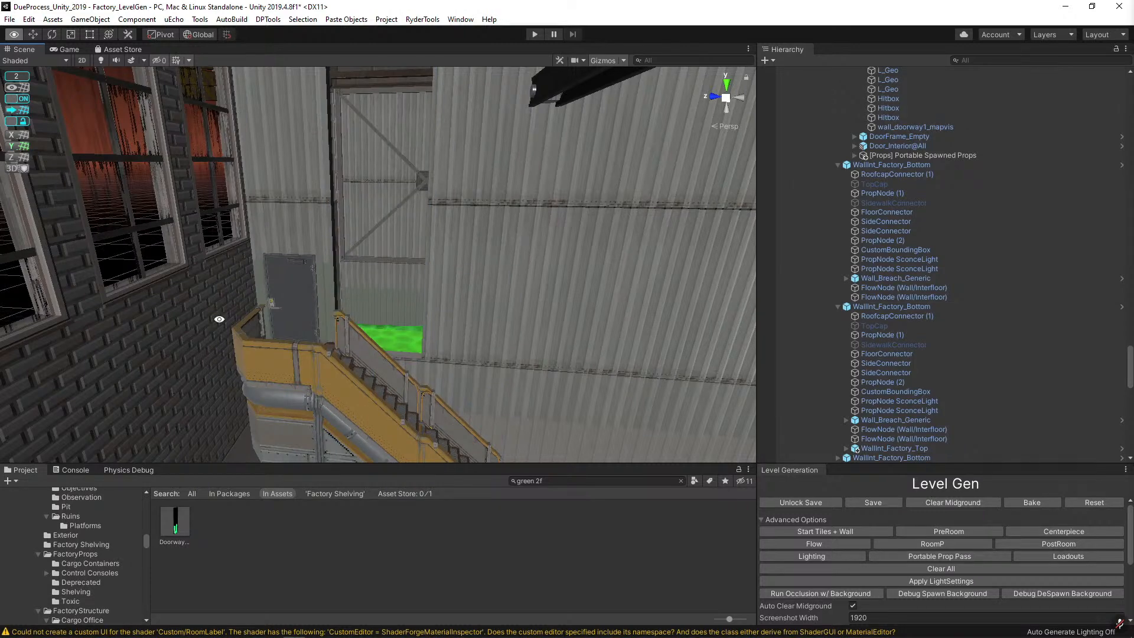
# Duplicate the adjacent WallInt_Factory_Top section, move the copy into the gap beside the landing's door, and select it.
pyautogui.press('e')
pyautogui.click(505, 264)
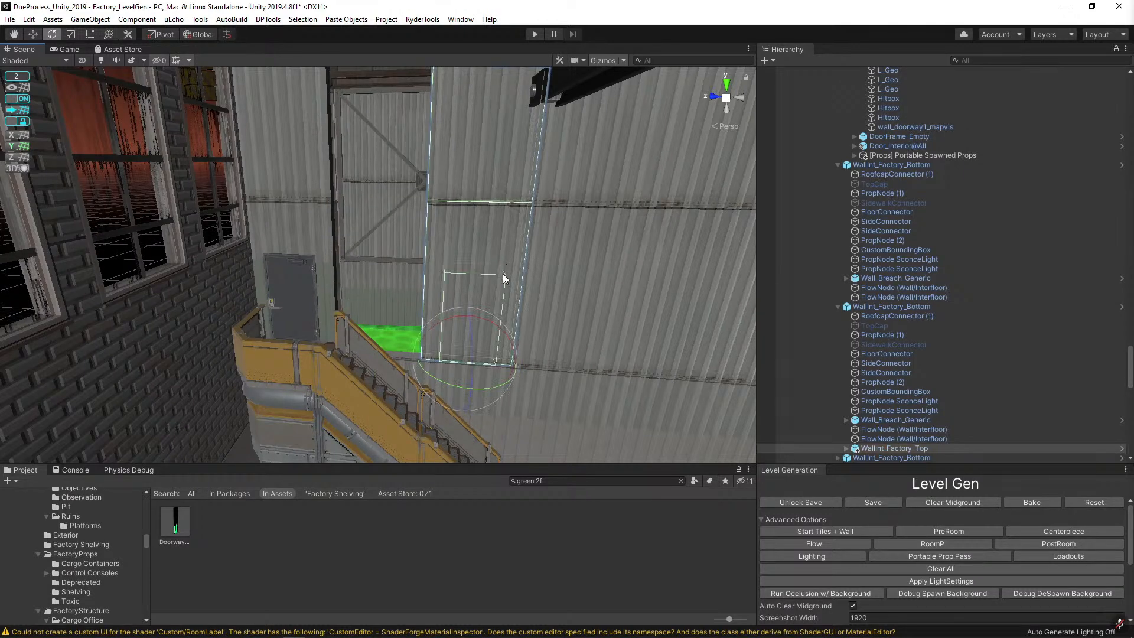
pyautogui.hotkey('ctrl', 'd')
pyautogui.press('w')
pyautogui.moveTo(416, 357); pyautogui.dragTo(343, 354)
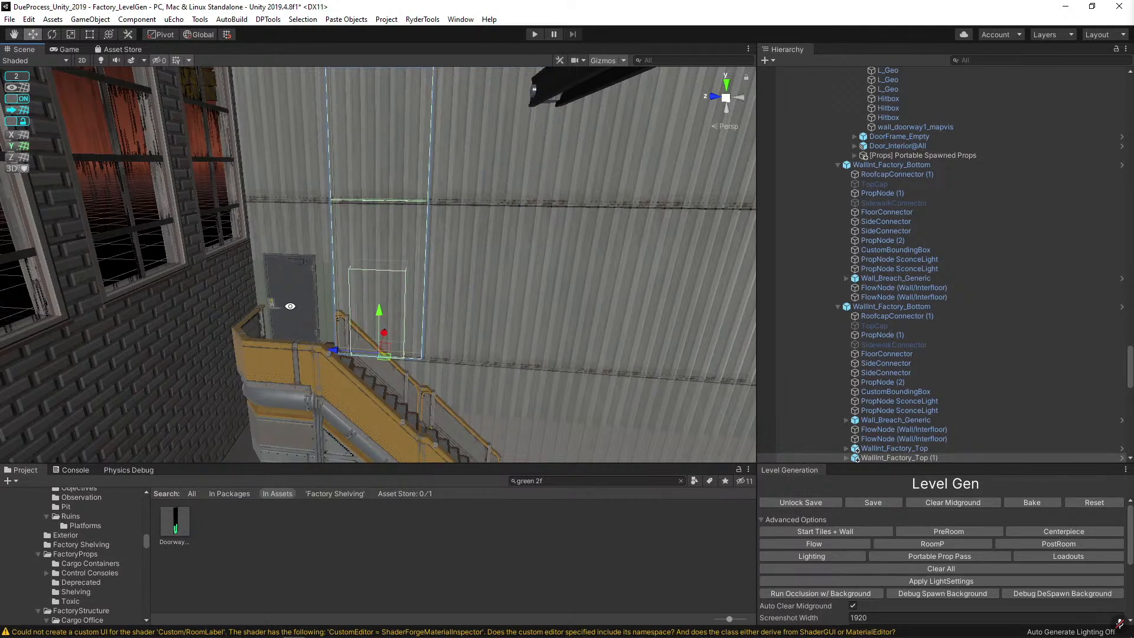
pyautogui.click(363, 219)
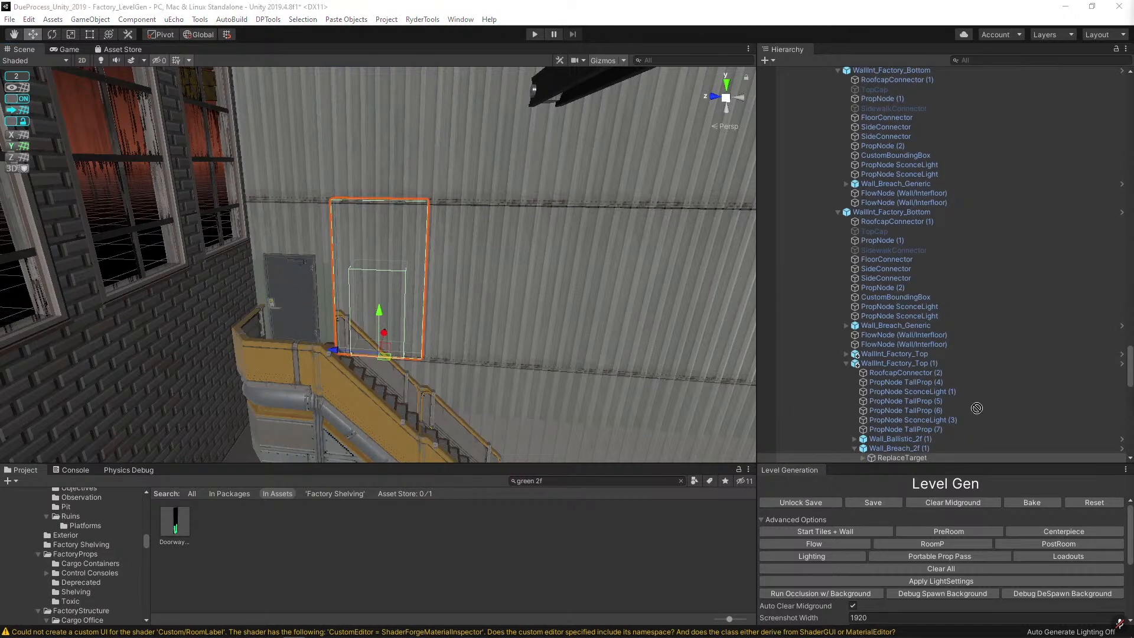
# Select the tall chemical tank standing in the toxic vat and search the project assets for "toxic".
pyautogui.moveTo(555, 151); pyautogui.dragTo(558, 148, button='right')
pyautogui.keyDown('alt'); pyautogui.moveTo(558, 149); pyautogui.dragTo(346, 296); pyautogui.keyUp('alt')
pyautogui.scroll(2, 388, 242)
pyautogui.click(346, 296)
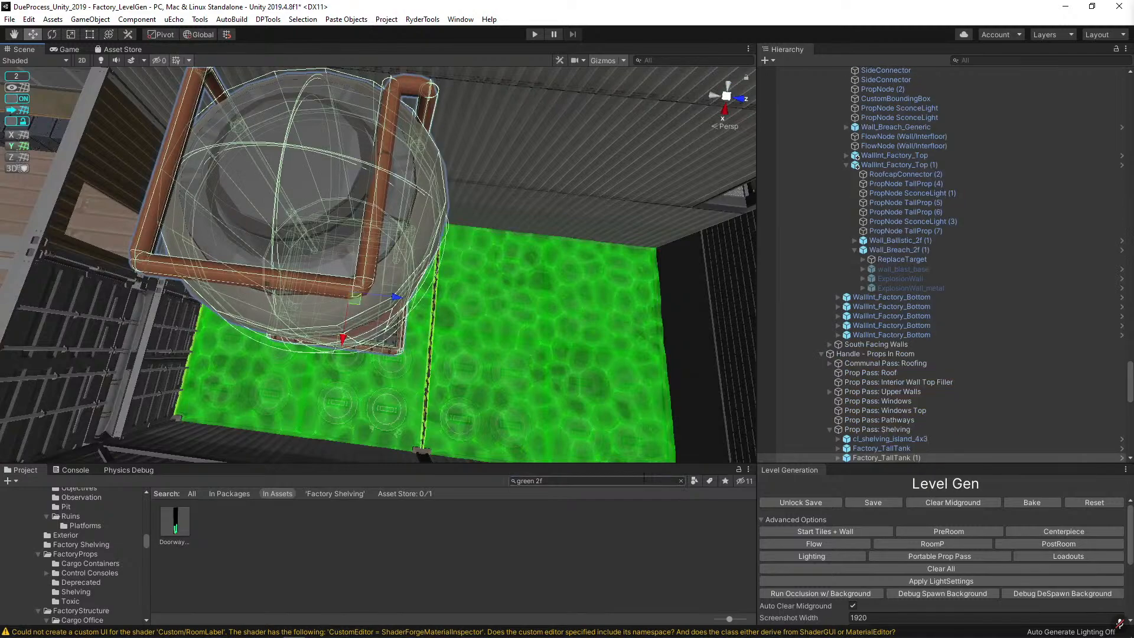
pyautogui.click(644, 480)
pyautogui.write('toxic')
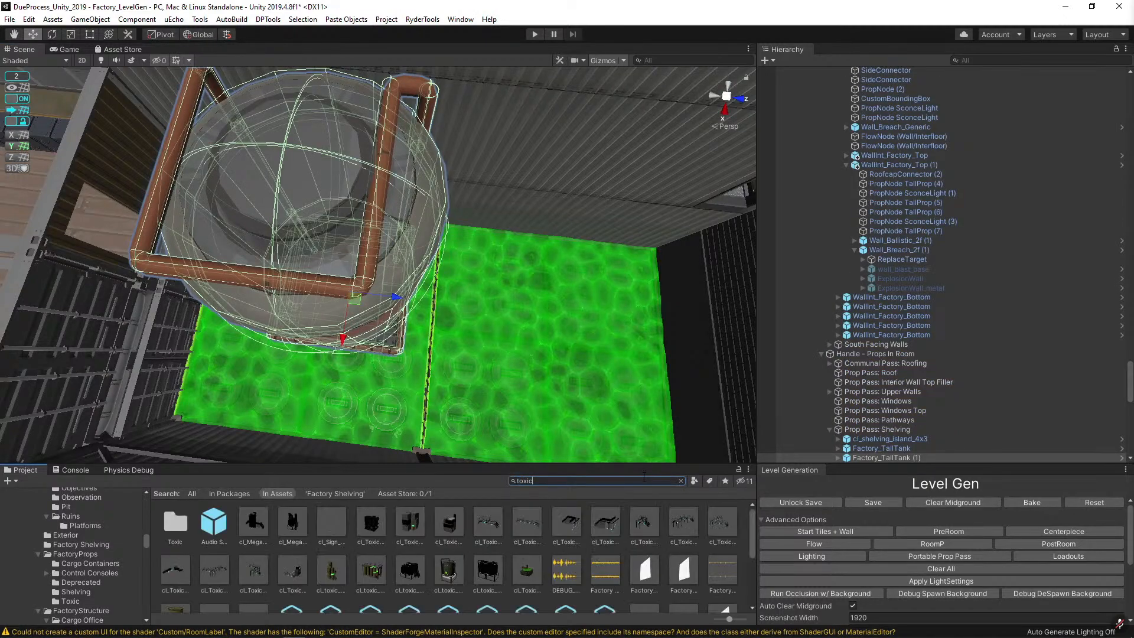
# Rotate the stair landing's DoorwayInt_Factory_1x2_2f_Green in place so that it faces the opposite way.
pyautogui.moveTo(503, 361); pyautogui.dragTo(395, 264, button='right')
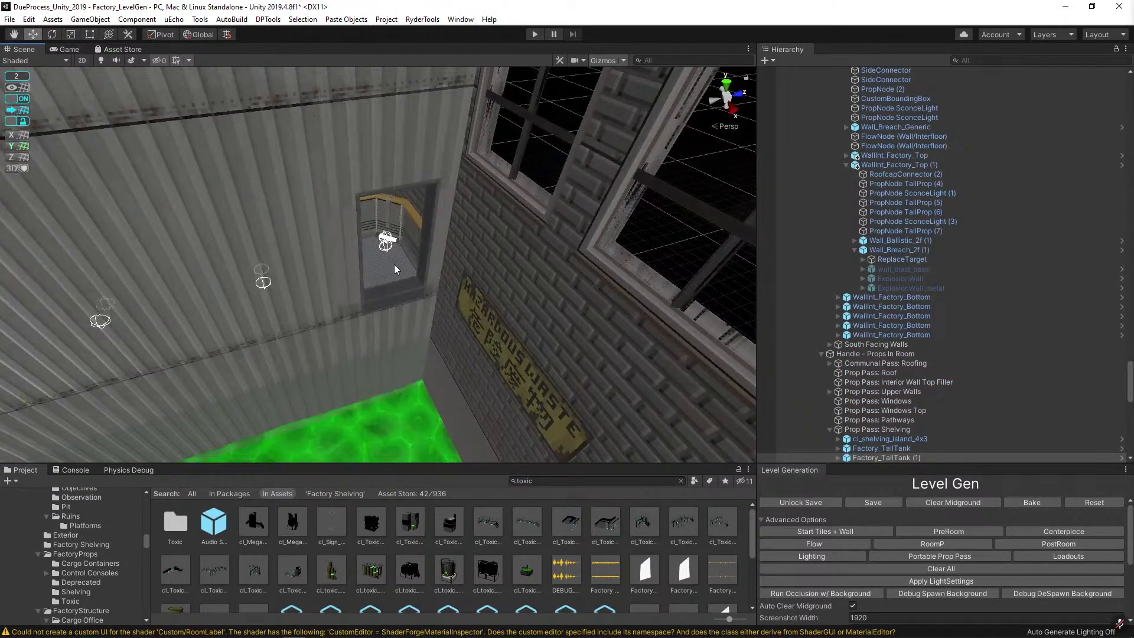
pyautogui.keyDown('alt'); pyautogui.moveTo(395, 264); pyautogui.dragTo(745, 181); pyautogui.keyUp('alt')
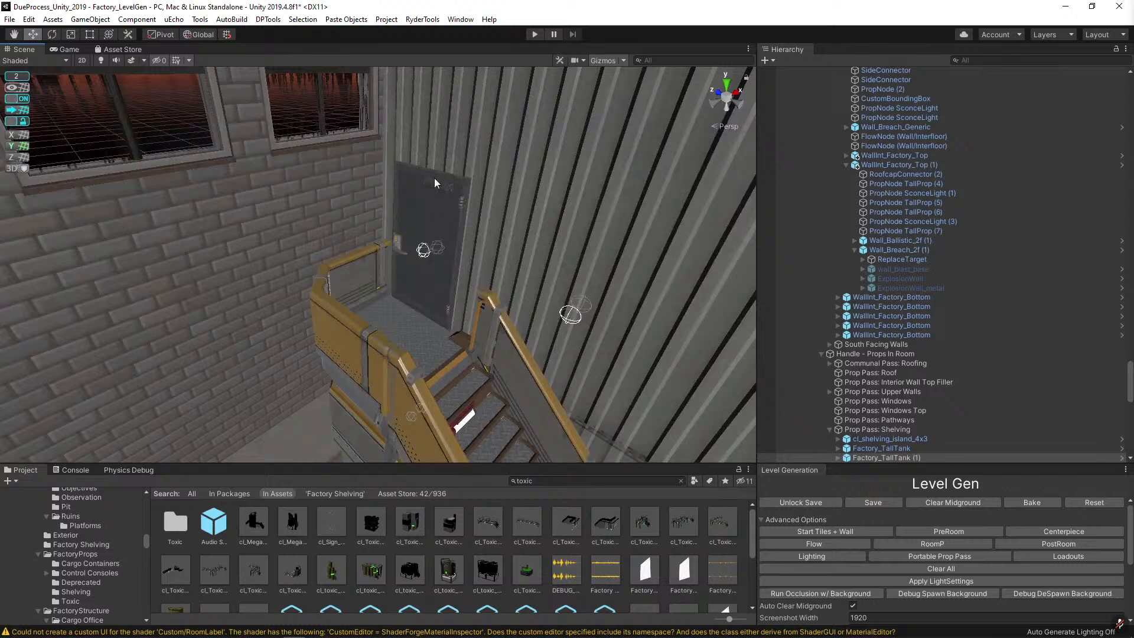
pyautogui.click(424, 148)
pyautogui.keyDown('alt'); pyautogui.moveTo(424, 147); pyautogui.dragTo(604, 157); pyautogui.keyUp('alt')
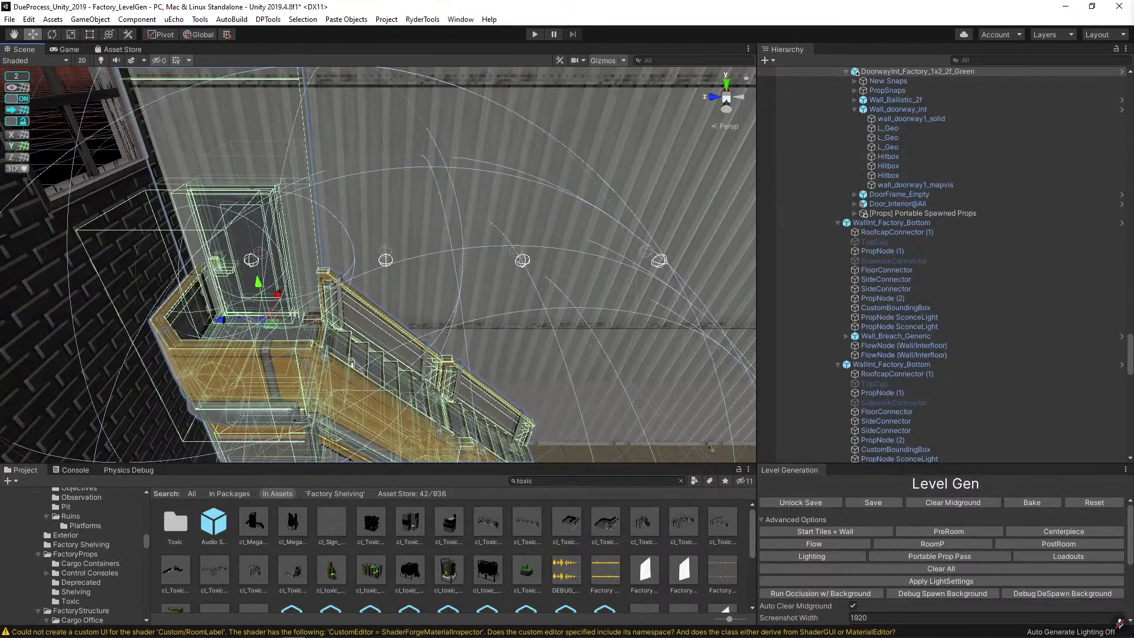
pyautogui.scroll(-1, 456, 309)
pyautogui.press('e')
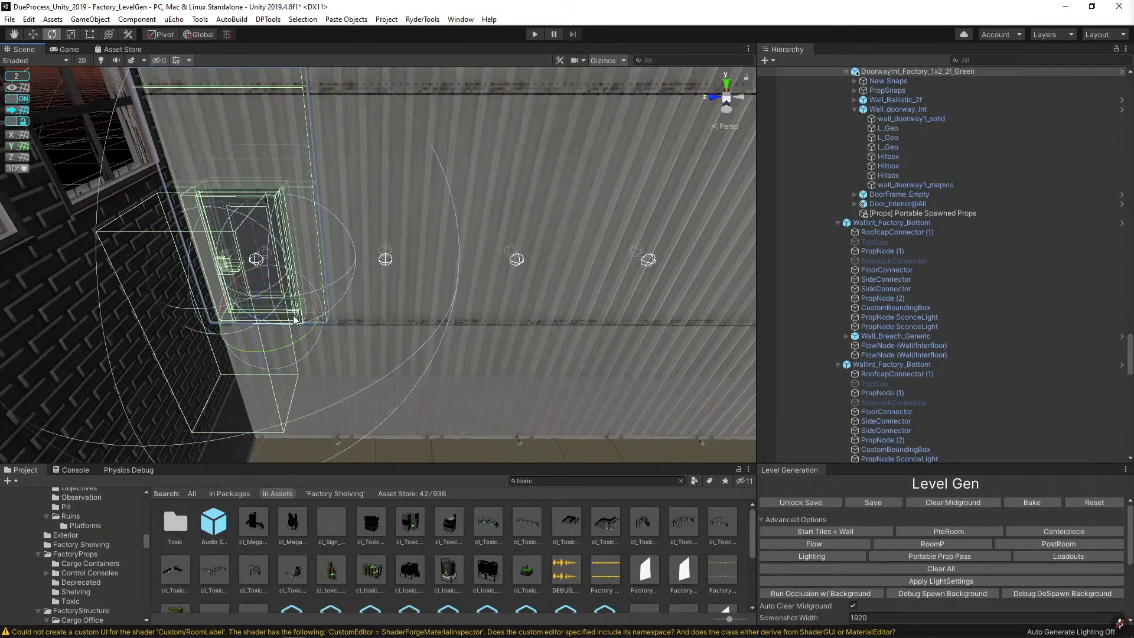
pyautogui.moveTo(294, 341); pyautogui.dragTo(660, 357)
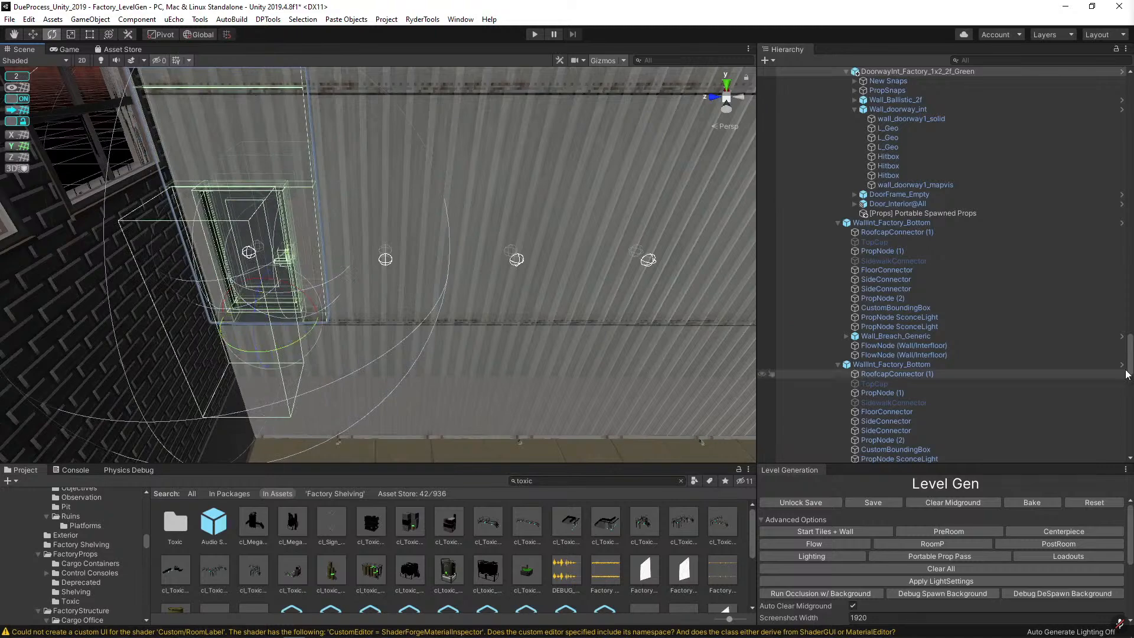
# Run the level generator's Loadouts and Lighting passes.
pyautogui.press('s')
pyautogui.moveTo(617, 307); pyautogui.dragTo(444, 208, button='right')
pyautogui.keyDown('alt'); pyautogui.moveTo(443, 209); pyautogui.dragTo(383, 265); pyautogui.keyUp('alt')
pyautogui.click(1052, 558)
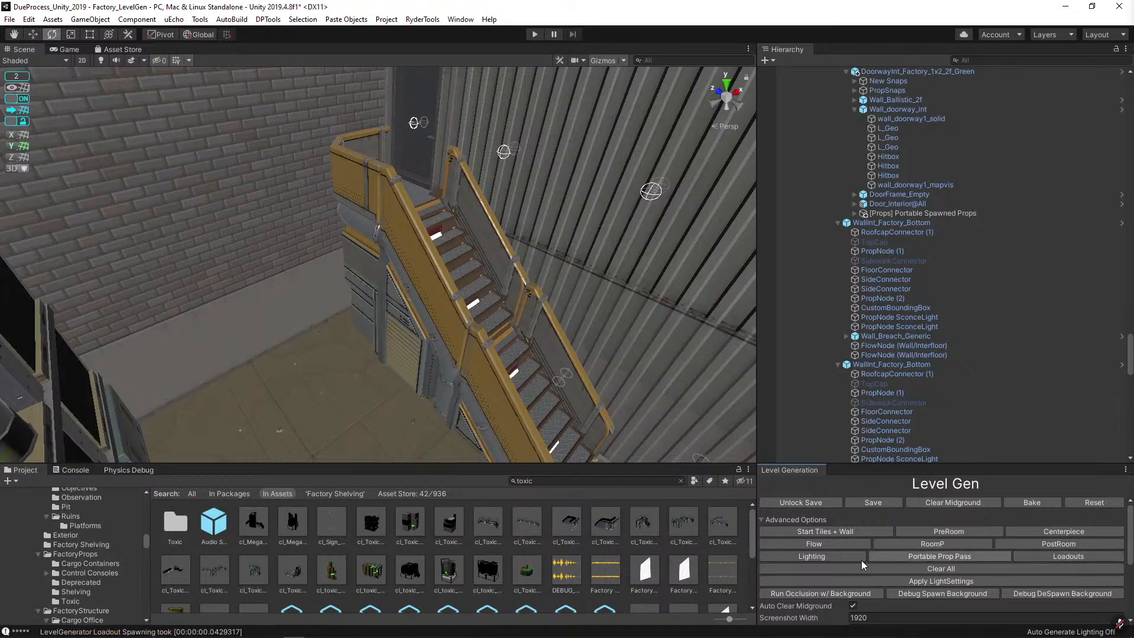
# Replace the tall chemical tank in the toxic vat with cl_toxic_tank_single_2x2.
pyautogui.keyDown('alt'); pyautogui.moveTo(344, 306); pyautogui.dragTo(636, 282); pyautogui.keyUp('alt')
pyautogui.moveTo(636, 281); pyautogui.dragTo(301, 303, button='right')
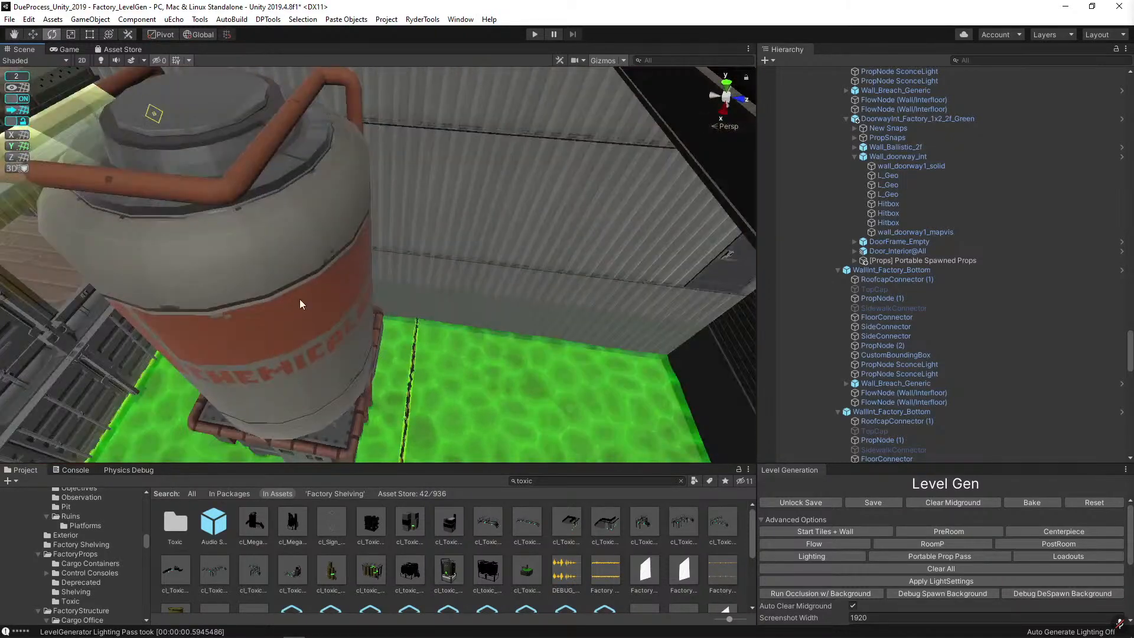
pyautogui.click(332, 321)
pyautogui.hotkey('ctrl', 'shift', 'r')
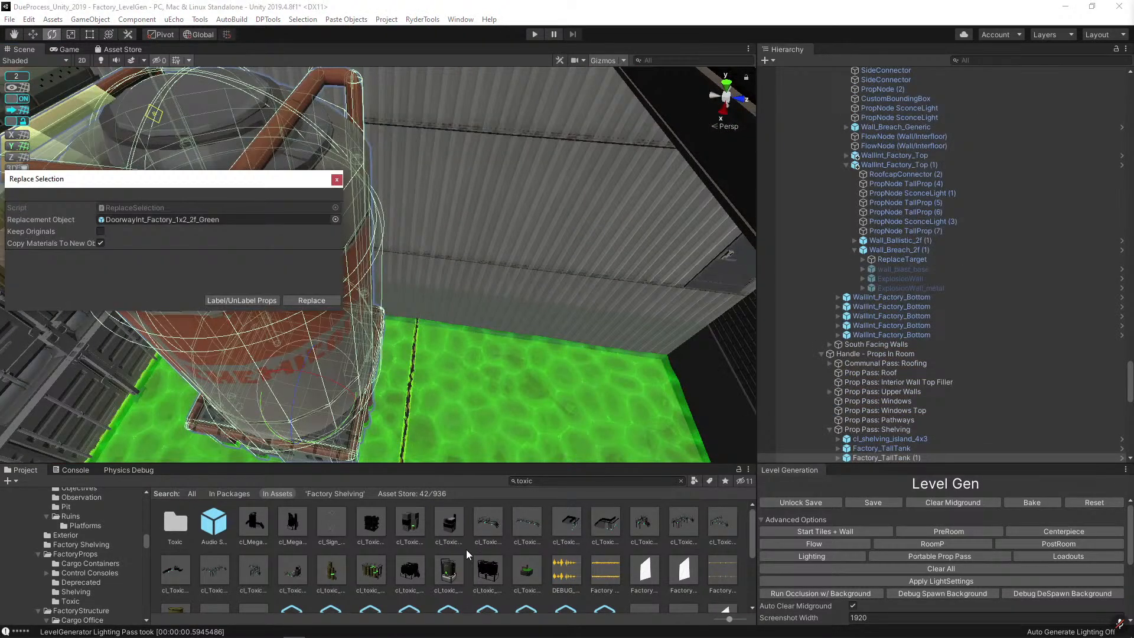
pyautogui.moveTo(449, 568); pyautogui.dragTo(154, 219)
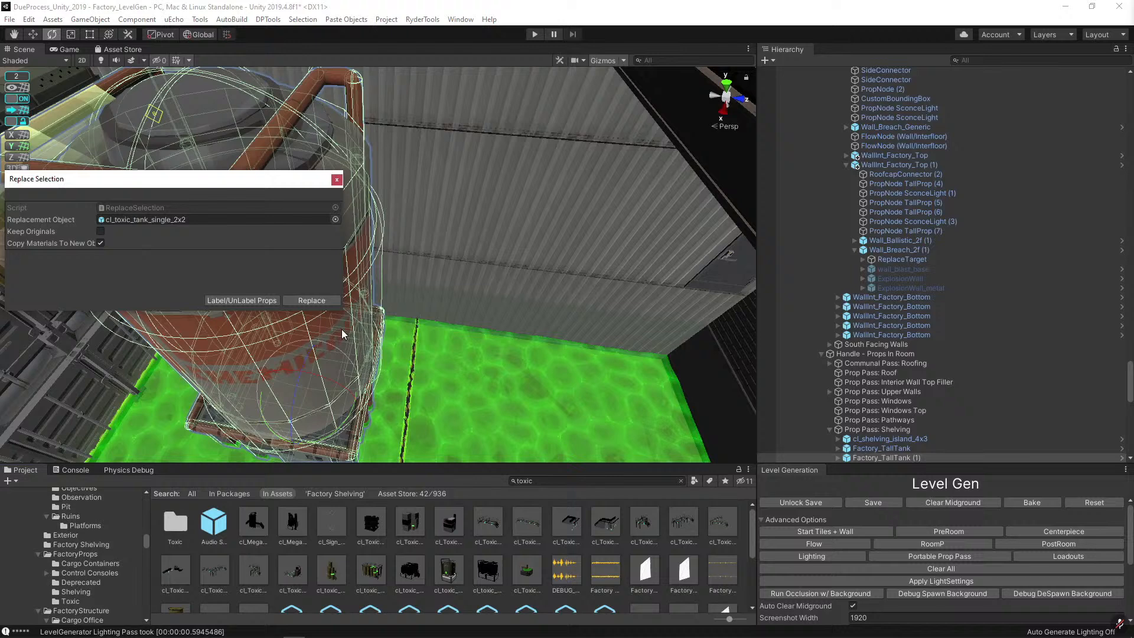
pyautogui.click(328, 302)
pyautogui.press('w')
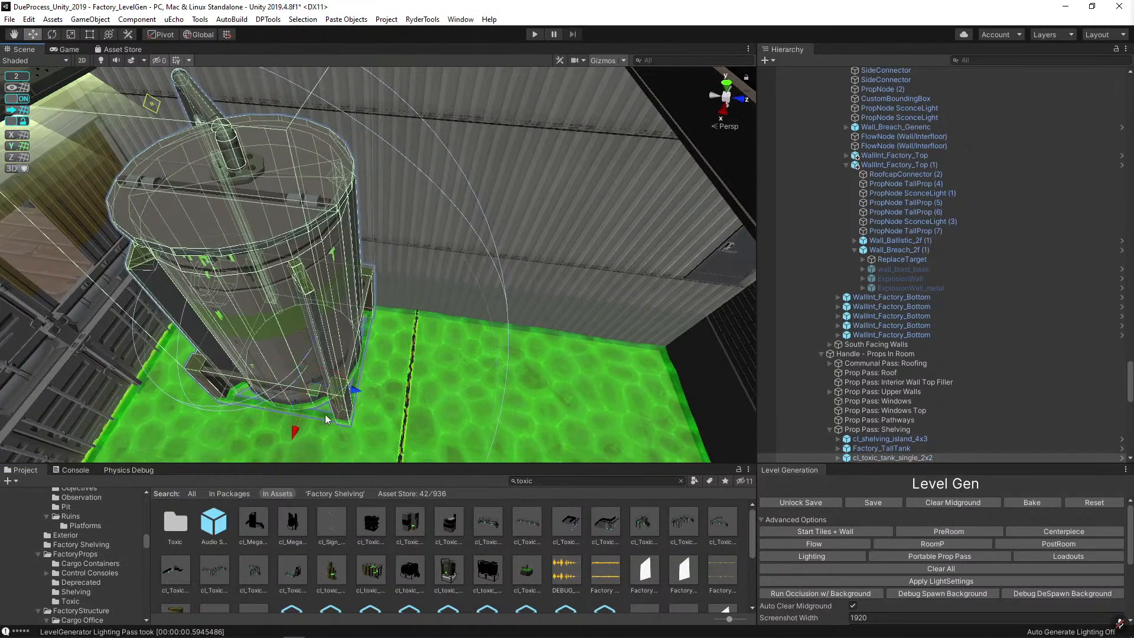
# Reposition the toxic tank in the vat room, shifting it along its X axis over the seam between the two vat floors.
pyautogui.moveTo(326, 420); pyautogui.dragTo(412, 311)
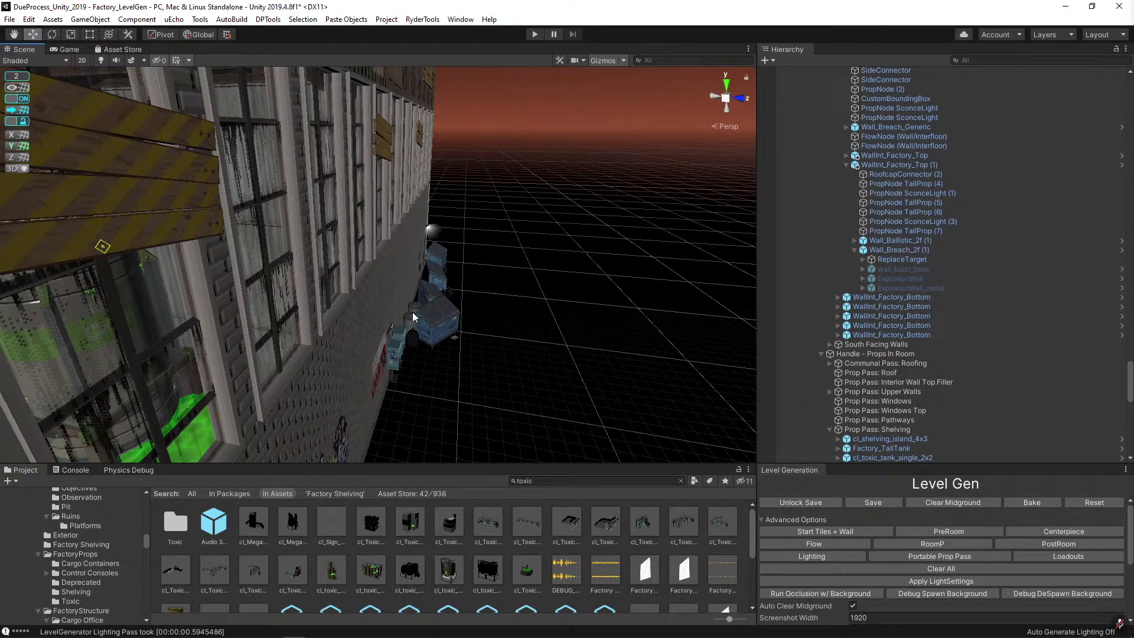
pyautogui.moveTo(488, 299); pyautogui.dragTo(535, 281, button='right')
pyautogui.press('w')
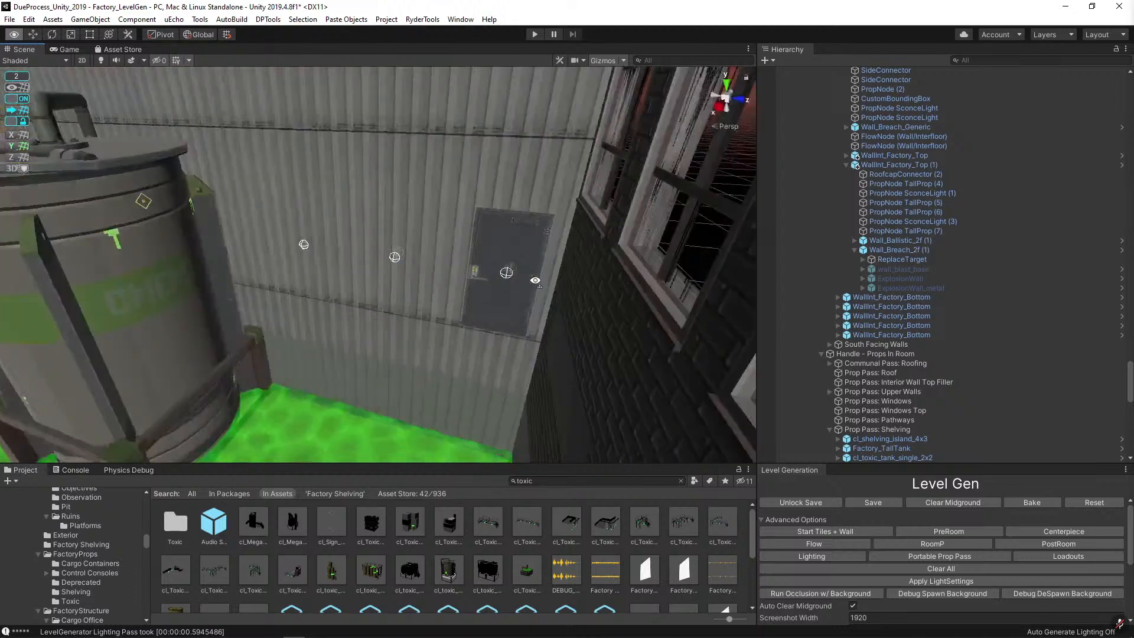
pyautogui.keyDown('alt'); pyautogui.moveTo(534, 280); pyautogui.dragTo(323, 289); pyautogui.keyUp('alt')
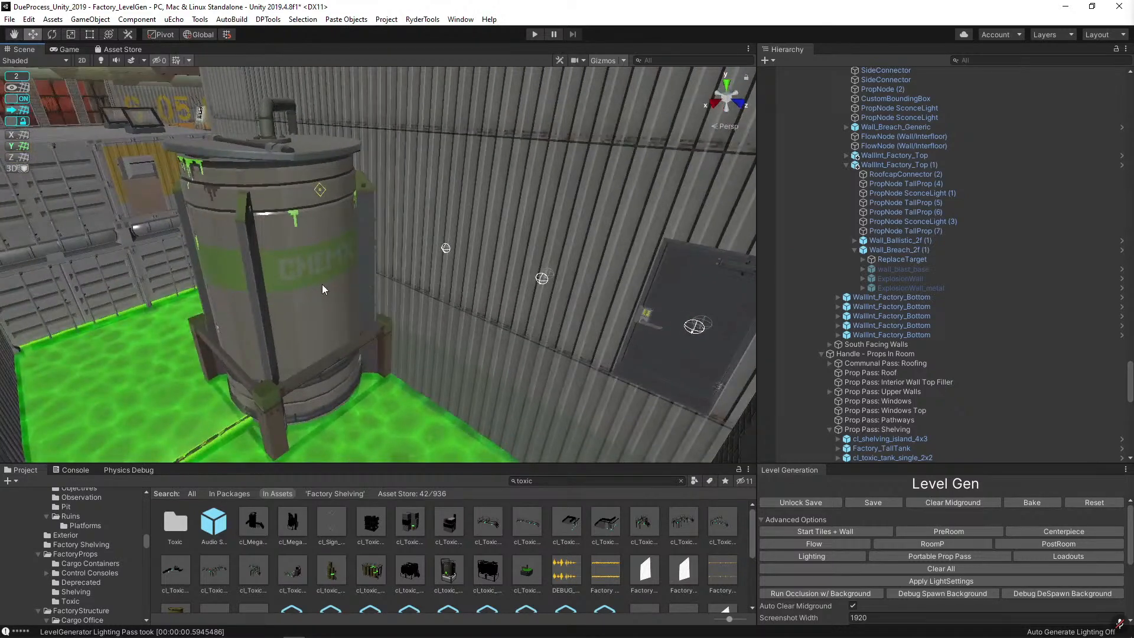
pyautogui.click(324, 264)
pyautogui.press('f')
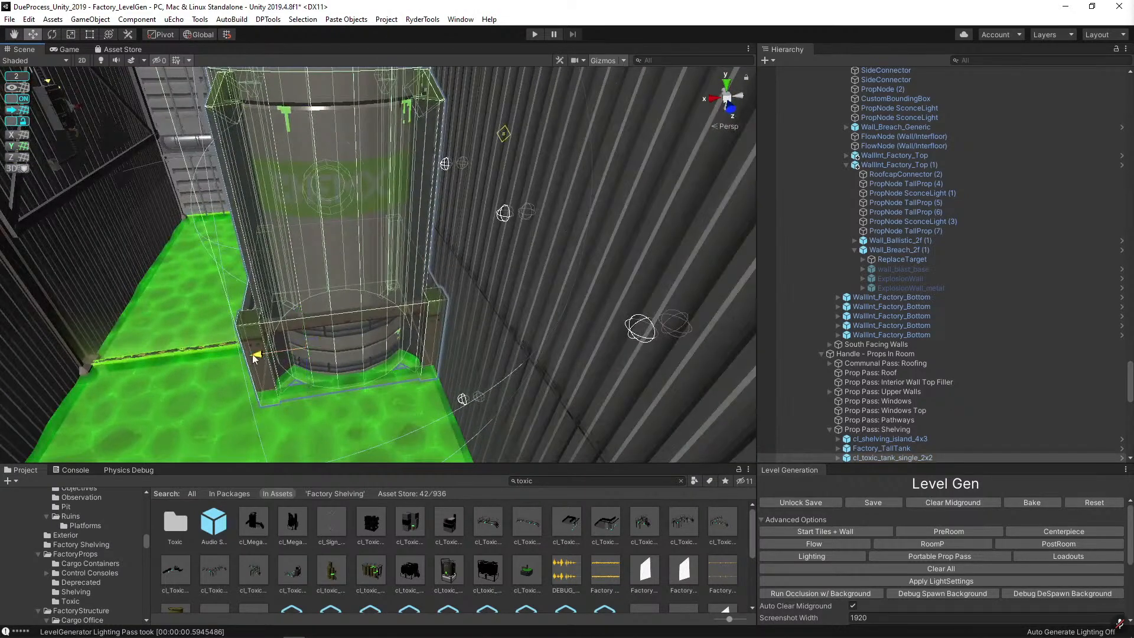
pyautogui.moveTo(255, 357)
pyautogui.keyDown('alt'); pyautogui.mouseDown()
pyautogui.moveTo(266, 340)
pyautogui.moveTo(254, 343)
pyautogui.mouseUp(); pyautogui.keyUp('alt')
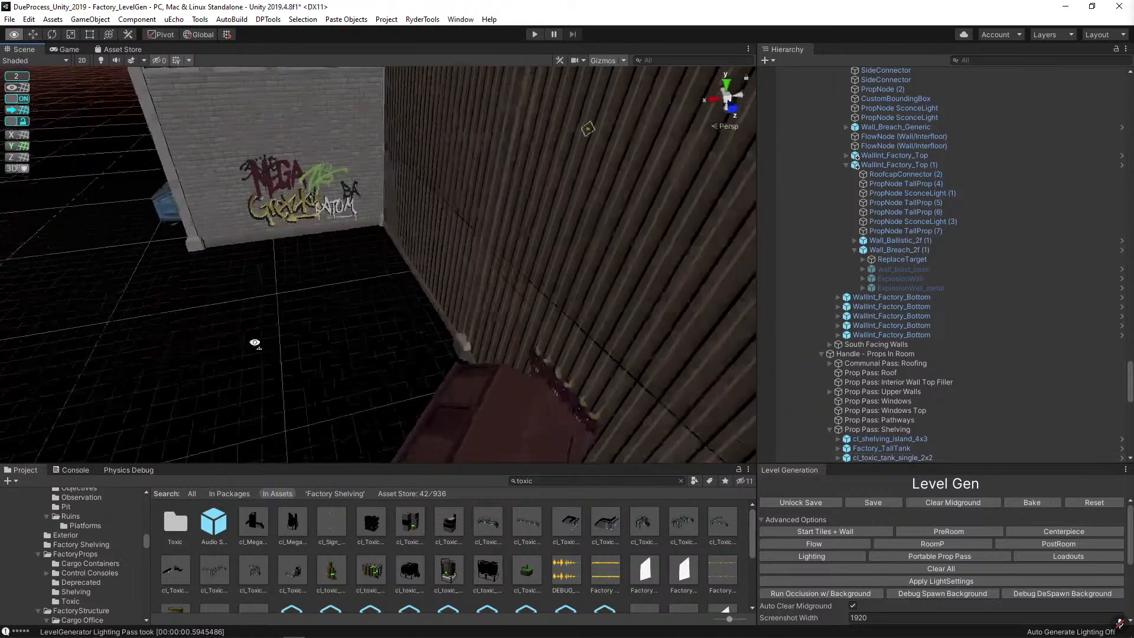
pyautogui.press('s')
pyautogui.moveTo(255, 343); pyautogui.dragTo(400, 280, button='right')
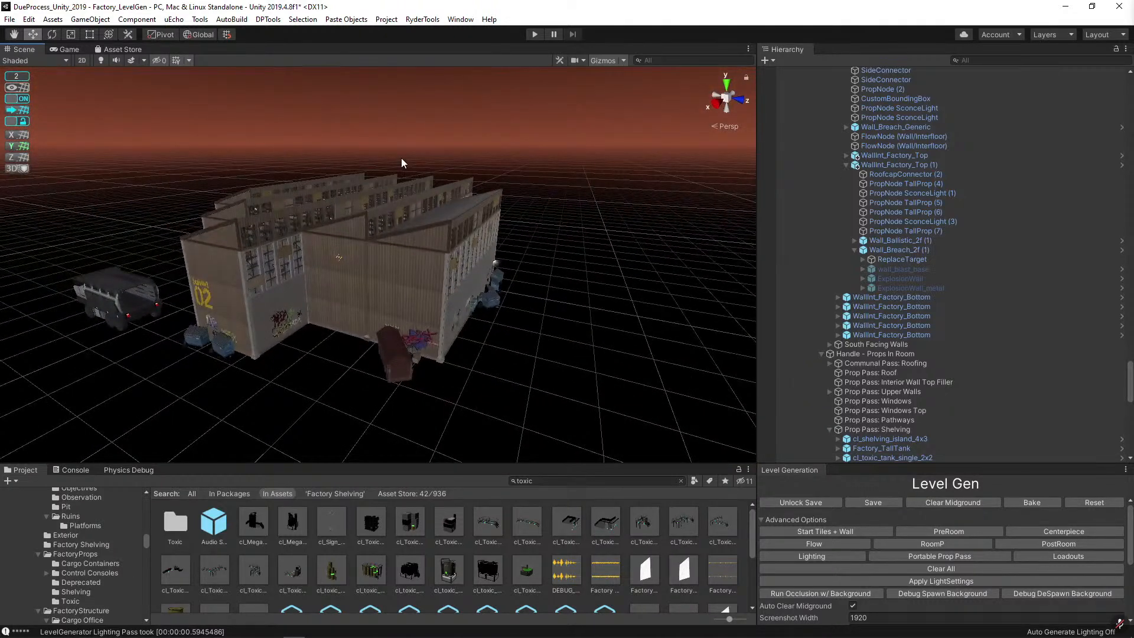
pyautogui.press('alt')
pyautogui.press('alt')
pyautogui.press('alt')
pyautogui.press('alt')
pyautogui.press('alt')
pyautogui.press('alt')
pyautogui.hotkey('alt', 'r')
# Move the office's cl_Office_Container_Door_1x1 and adjoining cl_Office_Container_Wall_1x1 along the vat-side wall towards the brick window wall.
pyautogui.moveTo(426, 321); pyautogui.dragTo(745, 437, button='right')
pyautogui.press('w')
pyautogui.click(522, 363)
pyautogui.press('w')
pyautogui.moveTo(522, 363); pyautogui.dragTo(517, 278, button='right')
pyautogui.press('w')
pyautogui.scroll(2, 518, 278)
pyautogui.moveTo(516, 322); pyautogui.dragTo(504, 435, button='right')
pyautogui.press('s')
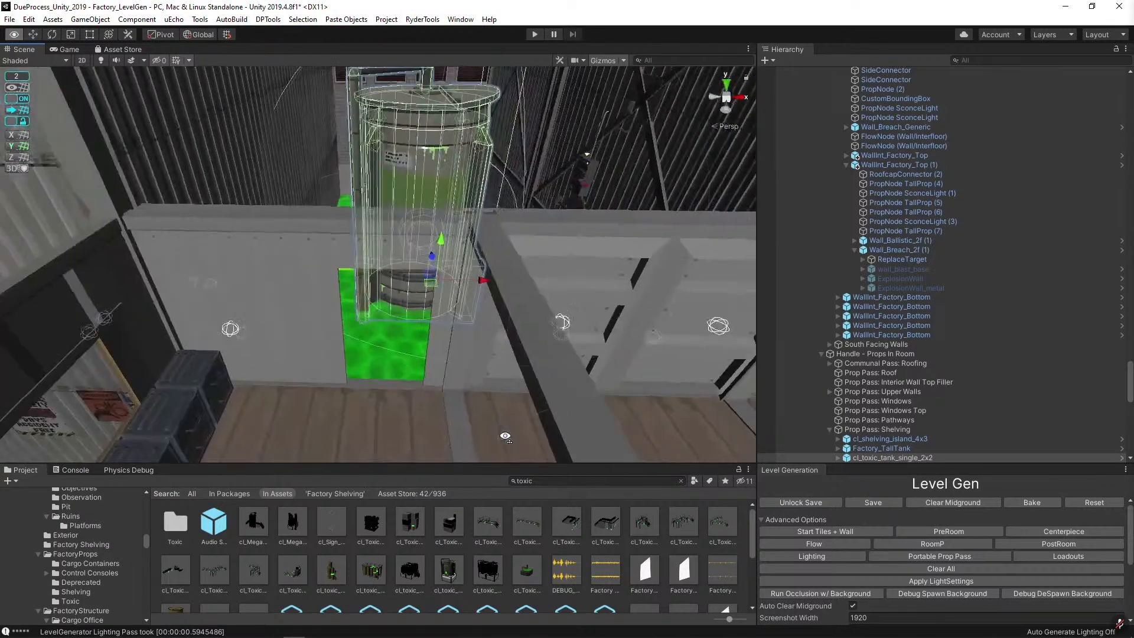
pyautogui.click(333, 251)
pyautogui.keyDown('shift'); pyautogui.click(227, 244); pyautogui.keyUp('shift')
pyautogui.moveTo(227, 248); pyautogui.dragTo(276, 278, button='right')
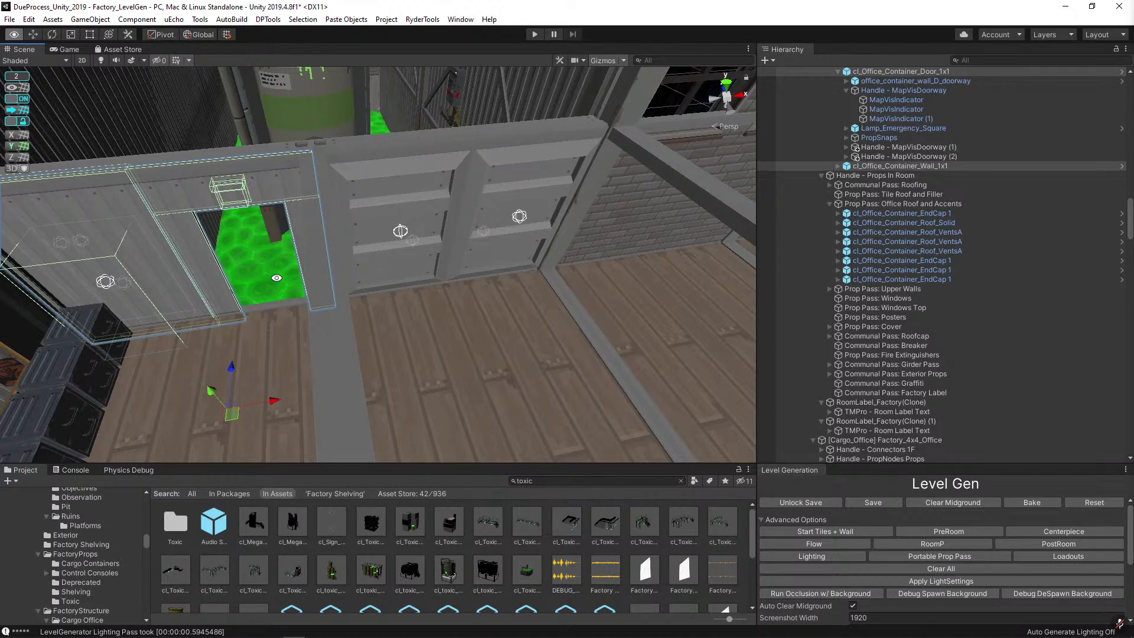
pyautogui.moveTo(276, 278); pyautogui.dragTo(315, 373, button='right')
pyautogui.moveTo(292, 377); pyautogui.dragTo(599, 353)
# Swap the two panelled WallInt_FOffice cap sections with the door and wall pair, filling the gap the pair left.
pyautogui.click(481, 208)
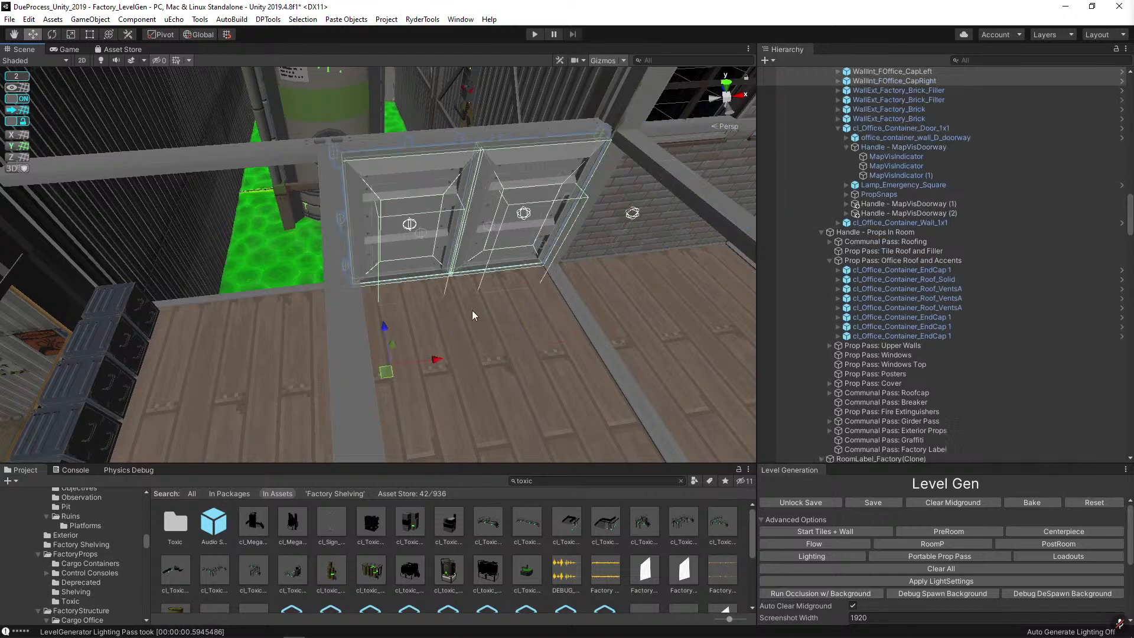
pyautogui.moveTo(441, 355); pyautogui.dragTo(433, 430, button='right')
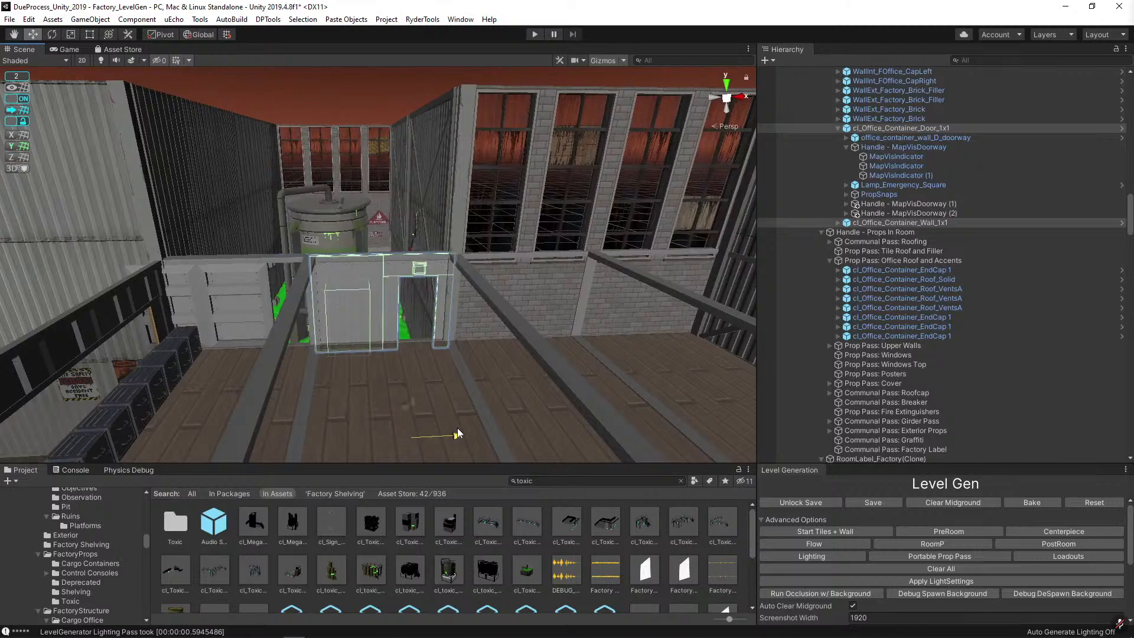
pyautogui.moveTo(445, 432); pyautogui.dragTo(458, 433)
pyautogui.moveTo(458, 433); pyautogui.dragTo(409, 391, button='right')
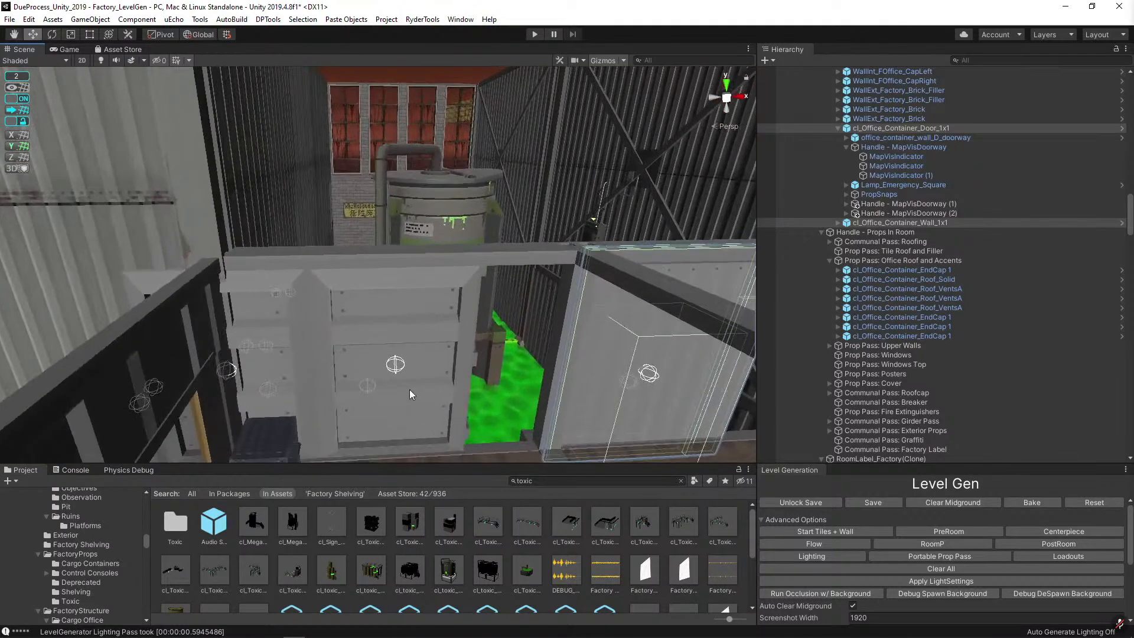
pyautogui.click(410, 390)
pyautogui.moveTo(267, 328); pyautogui.dragTo(458, 217, button='right')
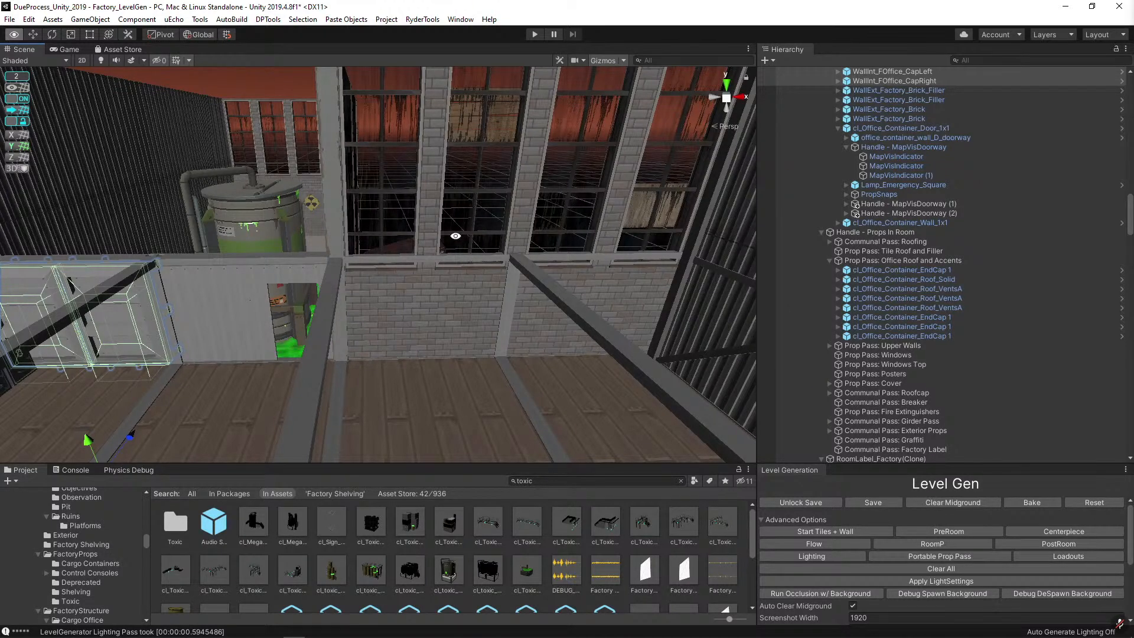
# Deactivate factory_window_frame (2) in the large second-floor factory window above the office's brick wall.
pyautogui.click(481, 183)
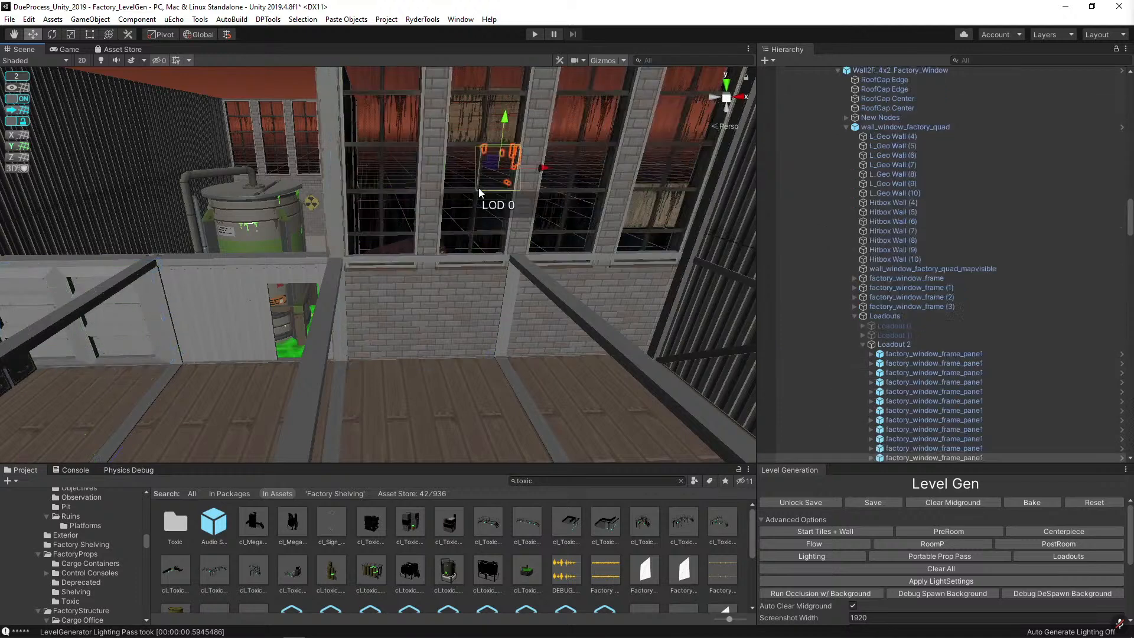
pyautogui.click(470, 184)
pyautogui.click(471, 181)
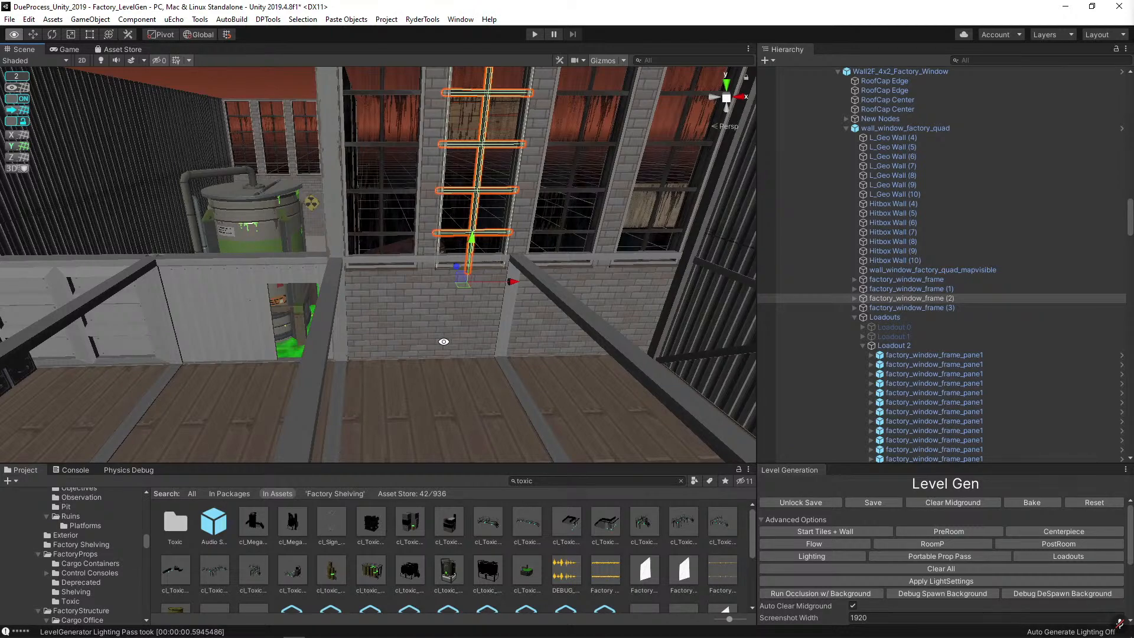
pyautogui.keyDown('alt'); pyautogui.scroll(-10, 436, 300); pyautogui.keyUp('alt')
pyautogui.keyDown('alt'); pyautogui.moveTo(436, 300); pyautogui.dragTo(425, 365); pyautogui.keyUp('alt')
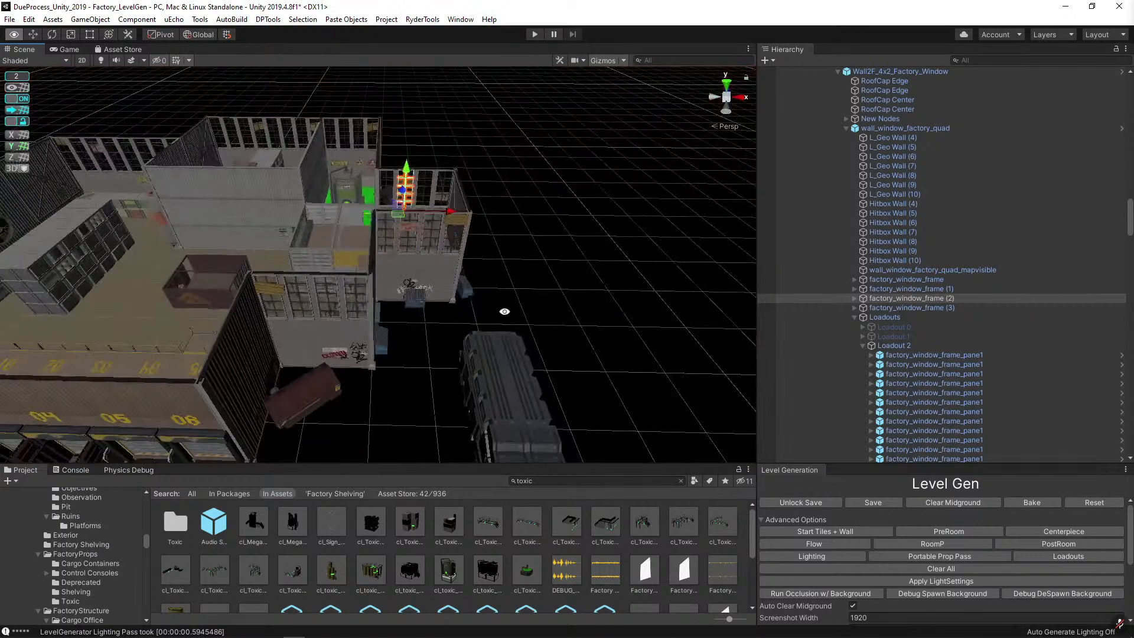
pyautogui.hotkey('alt', 'shift', 'a')
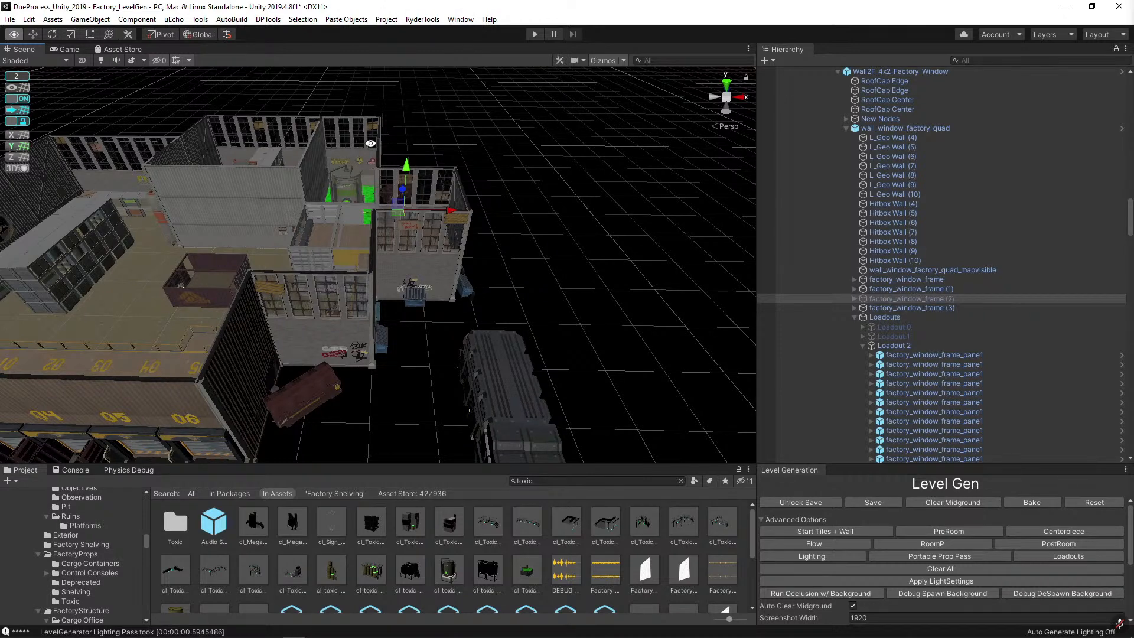
# Select the cl_Breaker on the corrugated wall behind the toxic tank, adjust its position along the wall, and deselect it.
pyautogui.click(552, 240)
pyautogui.press('w')
pyautogui.moveTo(551, 239); pyautogui.dragTo(472, 345, button='right')
pyautogui.click(459, 337)
pyautogui.press('w')
pyautogui.press('a')
pyautogui.press('e')
pyautogui.moveTo(541, 341); pyautogui.dragTo(901, 370)
pyautogui.press('w')
pyautogui.moveTo(614, 311); pyautogui.dragTo(325, 315)
pyautogui.moveTo(438, 306); pyautogui.dragTo(367, 299, button='right')
pyautogui.press('s')
pyautogui.moveTo(377, 271); pyautogui.dragTo(451, 271)
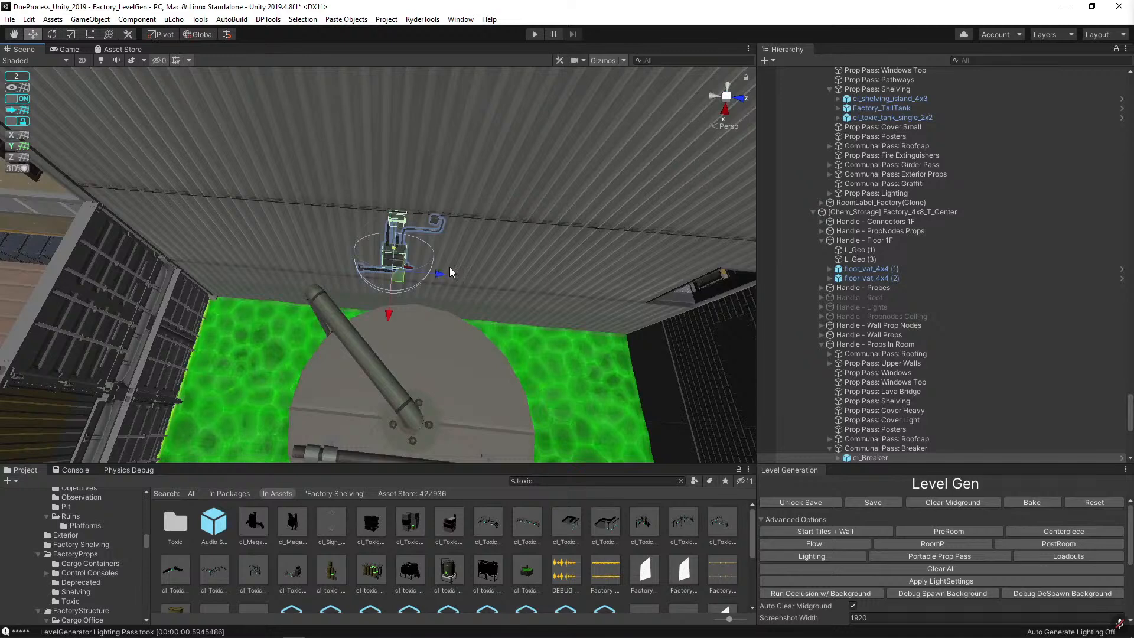
pyautogui.press('s')
pyautogui.moveTo(450, 273); pyautogui.dragTo(472, 263, button='right')
pyautogui.moveTo(361, 274); pyautogui.dragTo(360, 275)
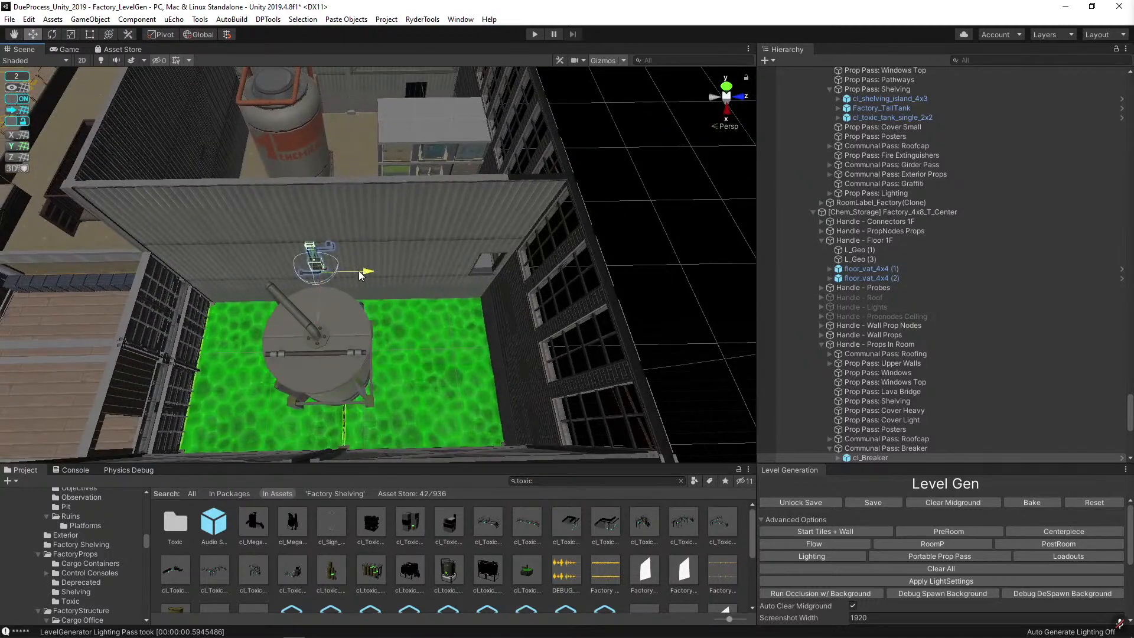
pyautogui.click(609, 215)
# Search the project assets for "catwalk", browse the pieces, and show the Stairs Prefabs folder containing catwalk_float_L.
pyautogui.moveTo(387, 252); pyautogui.dragTo(439, 252, button='right')
pyautogui.click(566, 482)
pyautogui.write('catwalk')
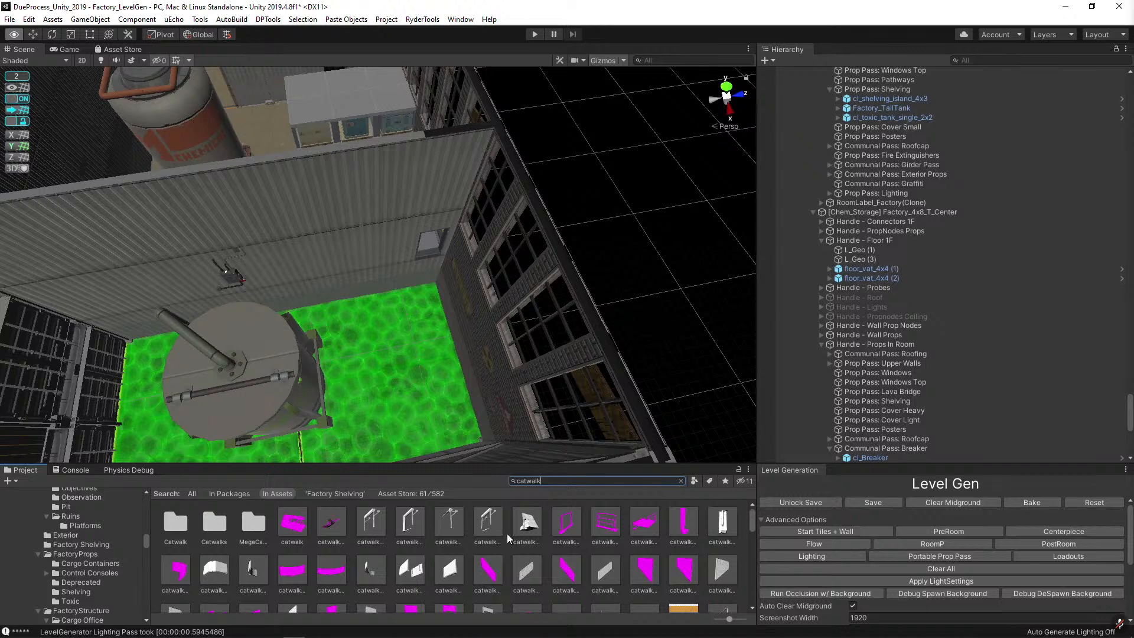
pyautogui.scroll(-3, 506, 537)
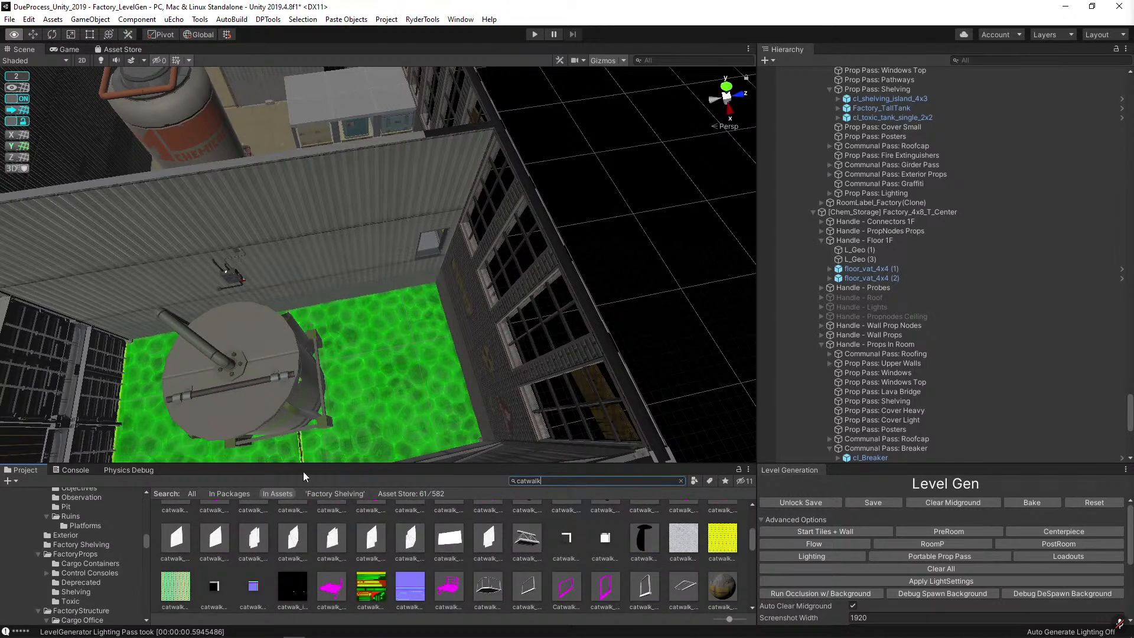
pyautogui.scroll(-3, 573, 557)
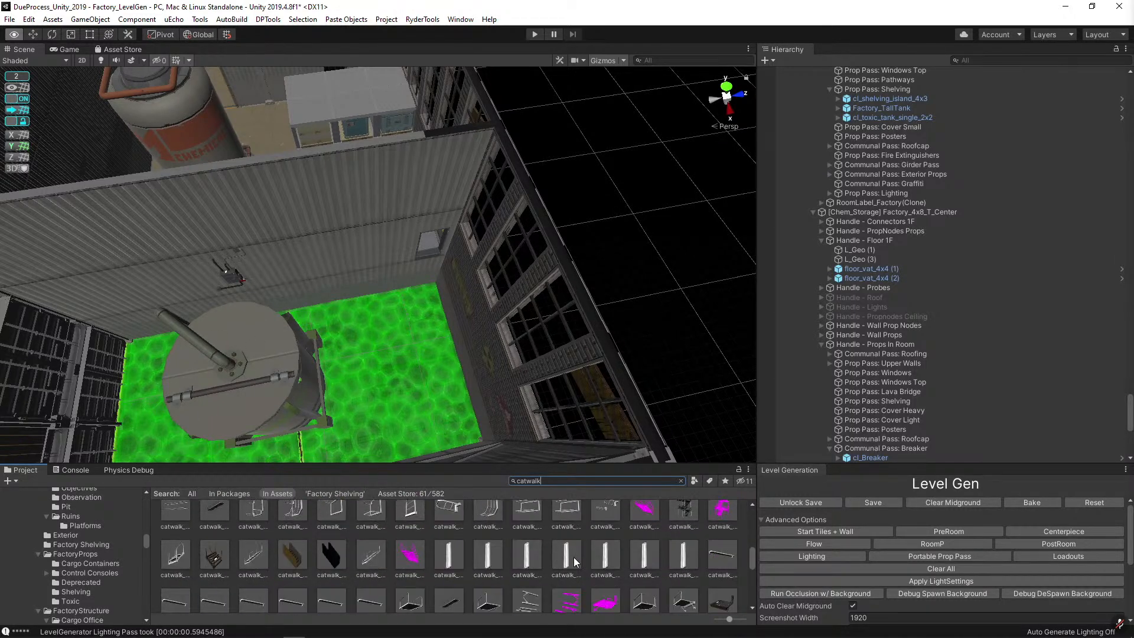
pyautogui.scroll(-5, 573, 557)
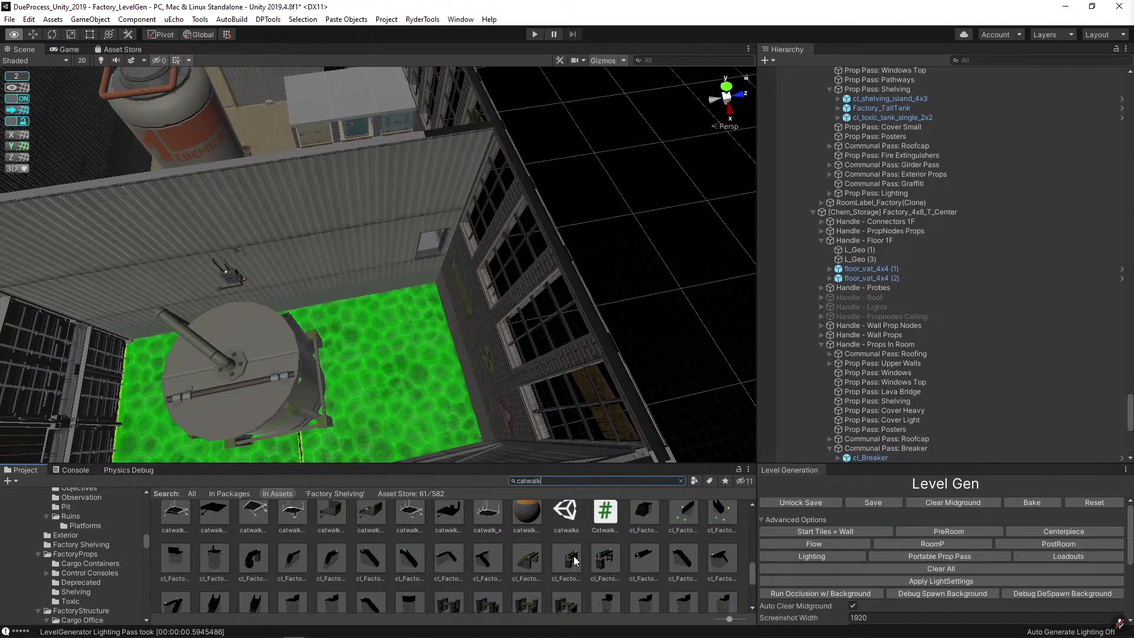
pyautogui.scroll(8, 573, 555)
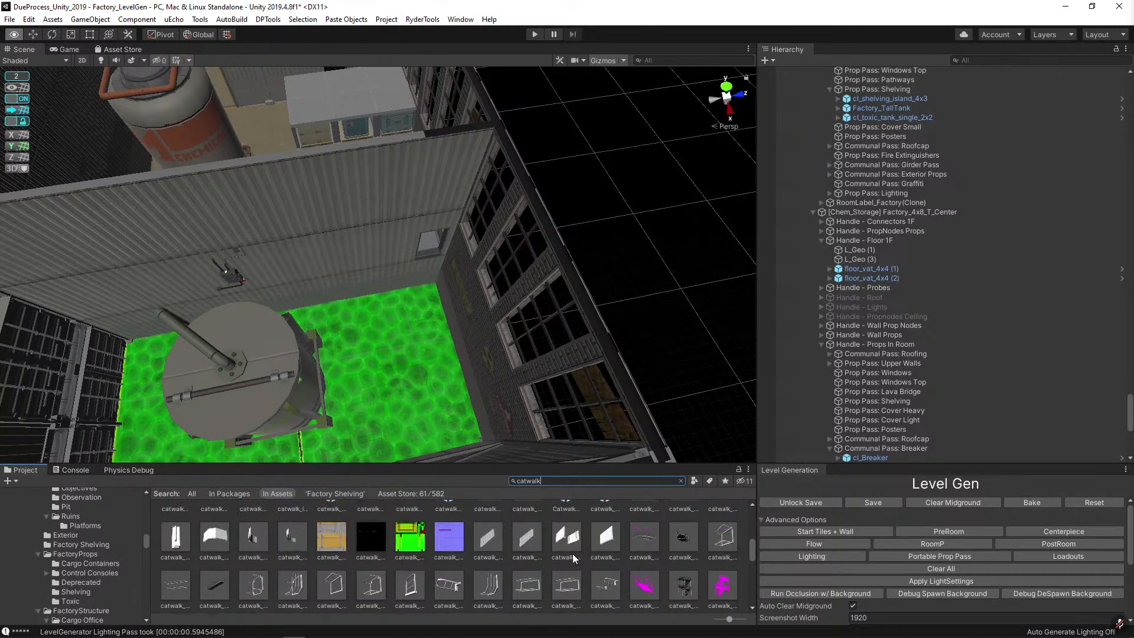
pyautogui.scroll(3, 572, 555)
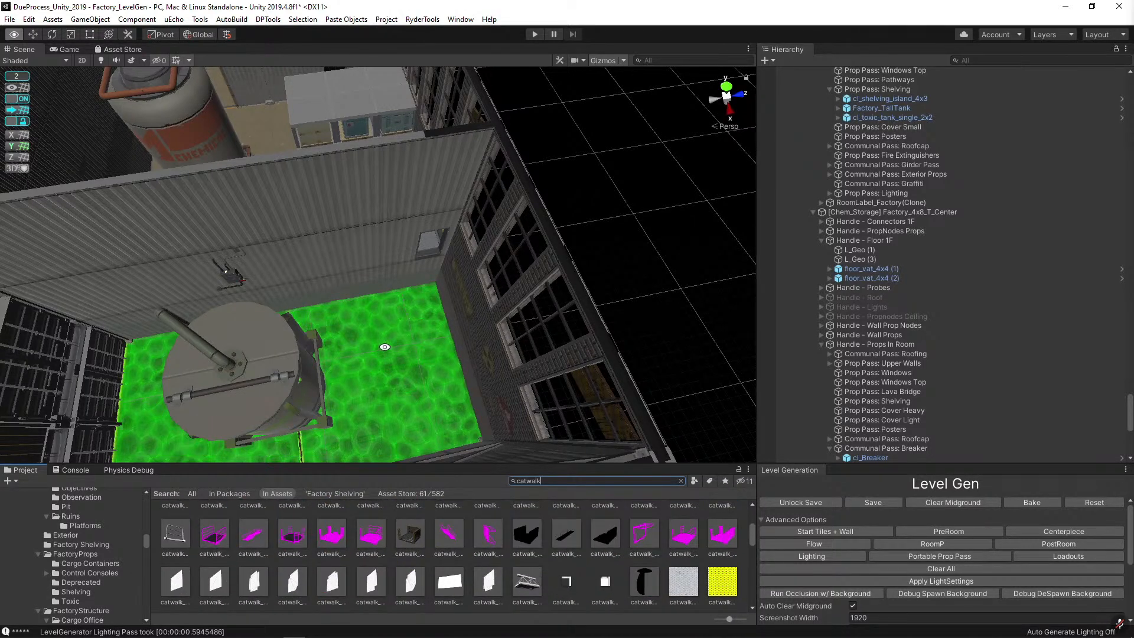
pyautogui.moveTo(400, 373); pyautogui.dragTo(416, 330, button='right')
pyautogui.scroll(3, 625, 564)
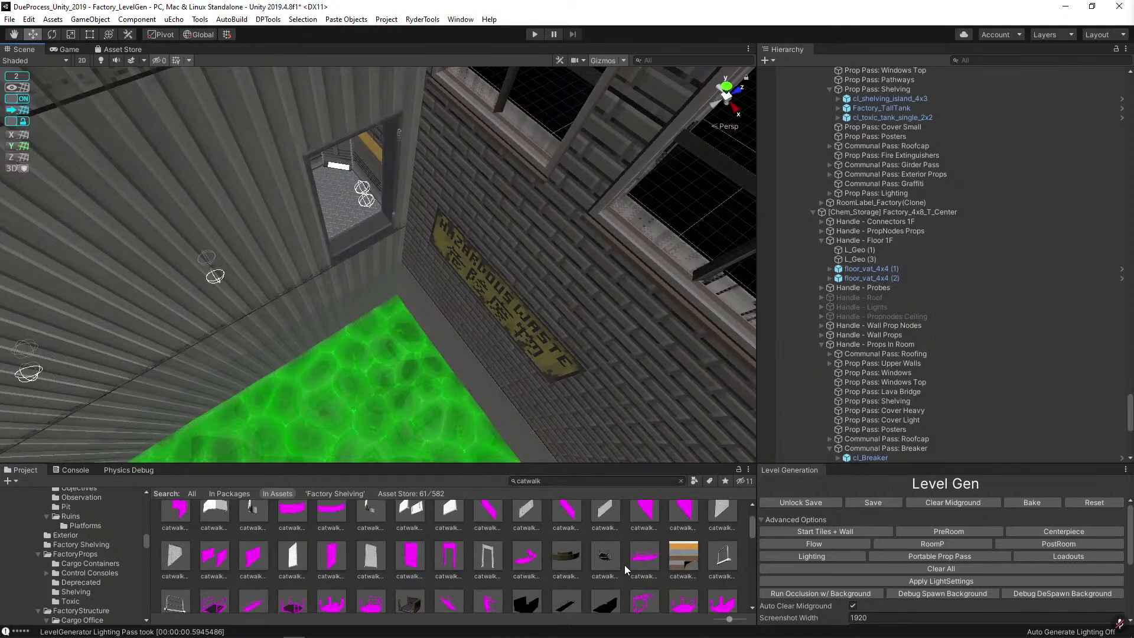
pyautogui.scroll(3, 625, 563)
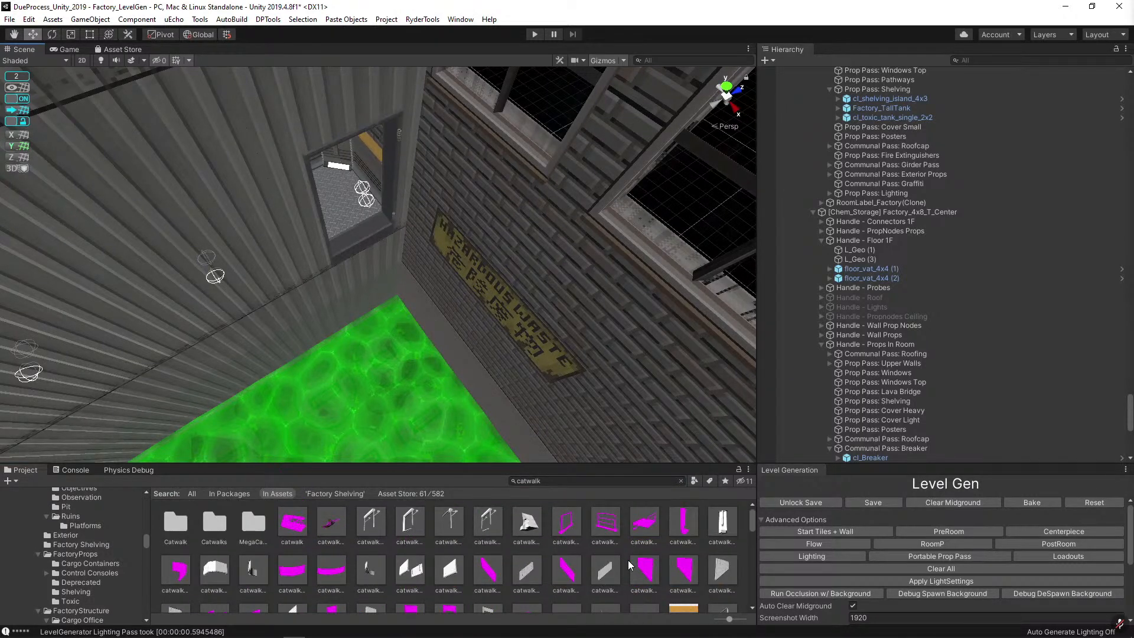
pyautogui.scroll(-3, 629, 565)
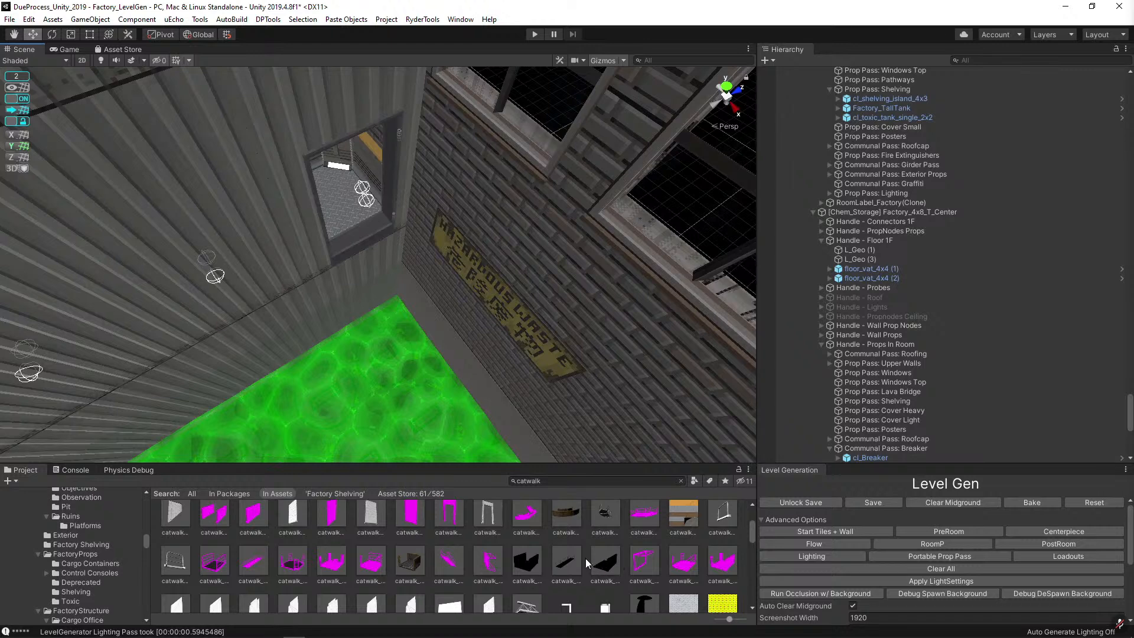
pyautogui.click(420, 562)
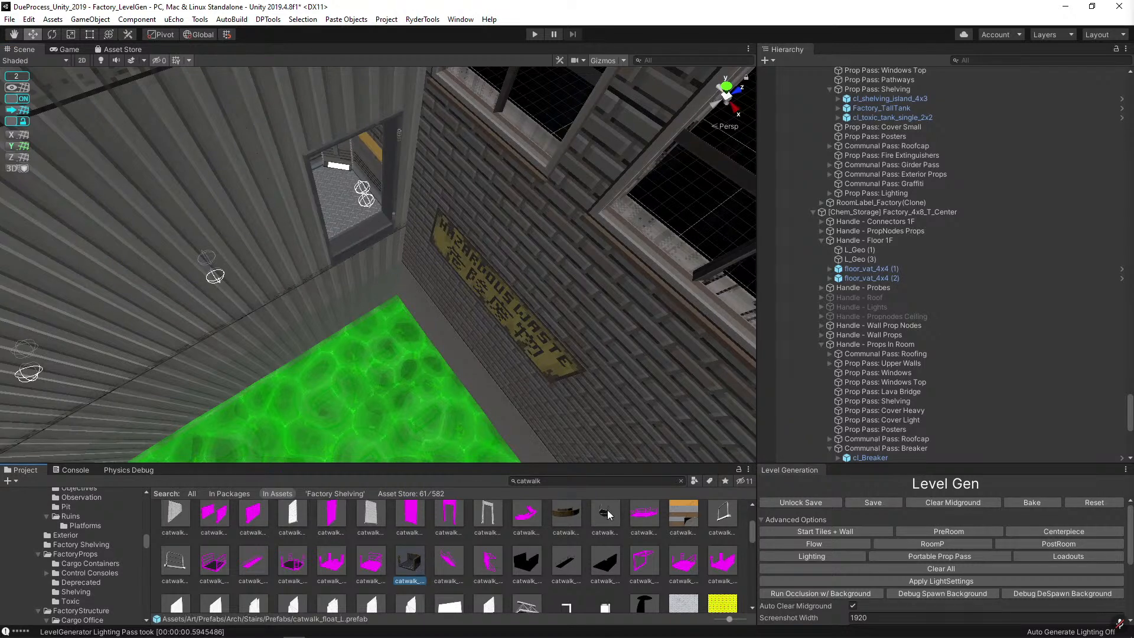
pyautogui.click(680, 480)
pyautogui.scroll(5, 437, 348)
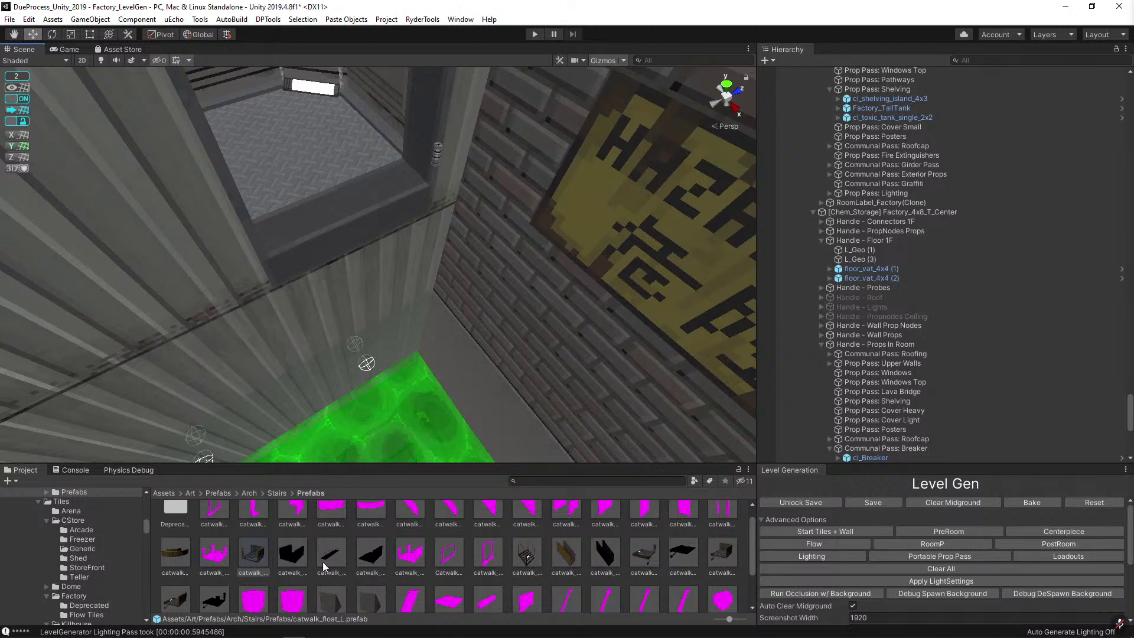
# Place the catwalk_wall_inner corner prefab in the toxic room below the upper doorway beside the Hazardous Waste sign.
pyautogui.moveTo(645, 559); pyautogui.dragTo(438, 320)
pyautogui.moveTo(438, 320); pyautogui.dragTo(443, 319, button='right')
pyautogui.press('s')
pyautogui.moveTo(452, 355); pyautogui.dragTo(341, 408)
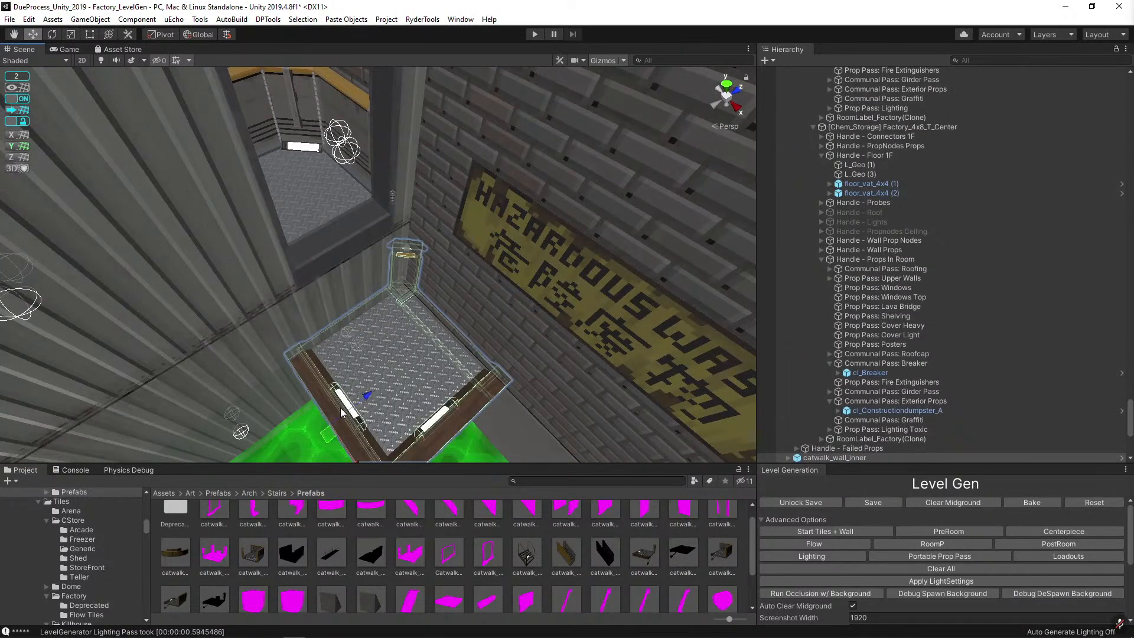
pyautogui.moveTo(351, 399); pyautogui.dragTo(252, 377, button='right')
pyautogui.moveTo(223, 358); pyautogui.dragTo(189, 310)
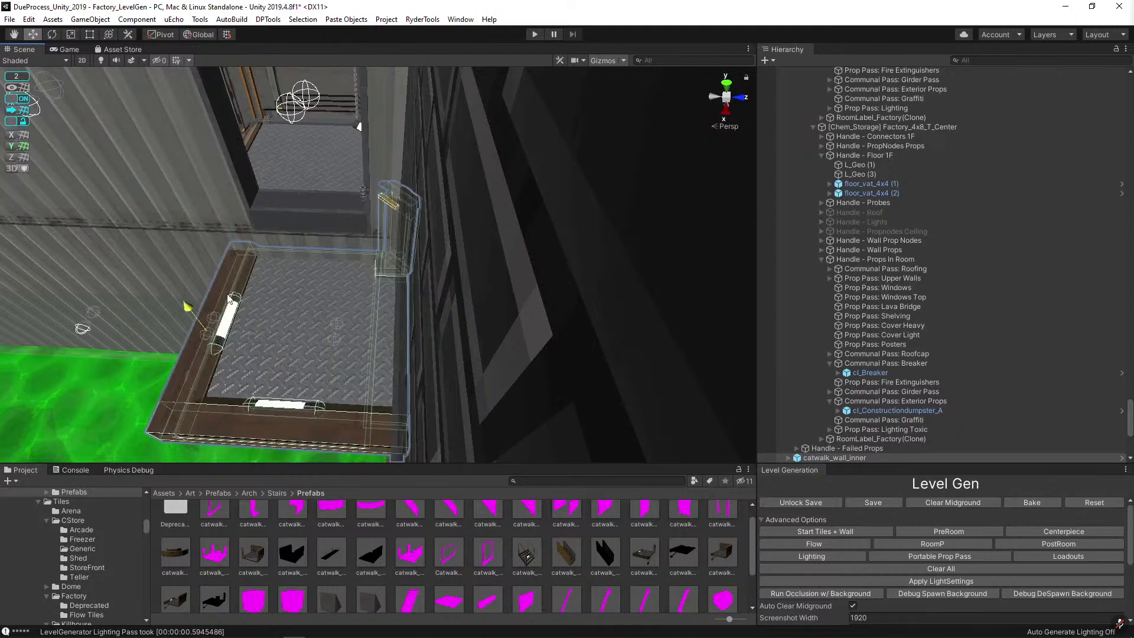
# Align catwalk_wall_inner with the top stair landing behind the corrugated wall, disabling grid snapping for the adjustment and re-enabling it.
pyautogui.moveTo(189, 309); pyautogui.dragTo(333, 194, button='right')
pyautogui.keyDown('alt'); pyautogui.moveTo(333, 195); pyautogui.dragTo(407, 397); pyautogui.keyUp('alt')
pyautogui.press('d')
pyautogui.moveTo(406, 397); pyautogui.dragTo(408, 331, button='right')
pyautogui.click(378, 329)
pyautogui.press('a')
pyautogui.moveTo(550, 344); pyautogui.dragTo(443, 339)
pyautogui.press('e')
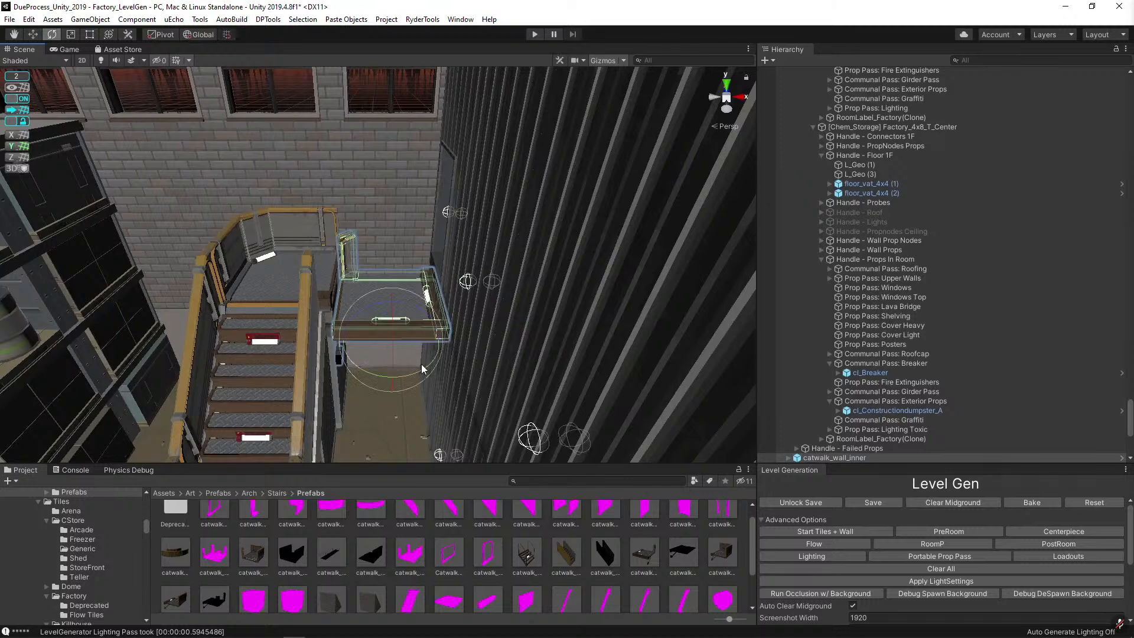
pyautogui.click(21, 100)
pyautogui.press('w')
pyautogui.press('w')
pyautogui.moveTo(361, 292); pyautogui.dragTo(372, 311, button='right')
pyautogui.keyDown('alt'); pyautogui.moveTo(372, 311); pyautogui.dragTo(405, 275); pyautogui.keyUp('alt')
pyautogui.moveTo(405, 276)
pyautogui.mouseDown(button='right')
pyautogui.moveTo(398, 258)
pyautogui.moveTo(389, 284)
pyautogui.mouseUp(button='right')
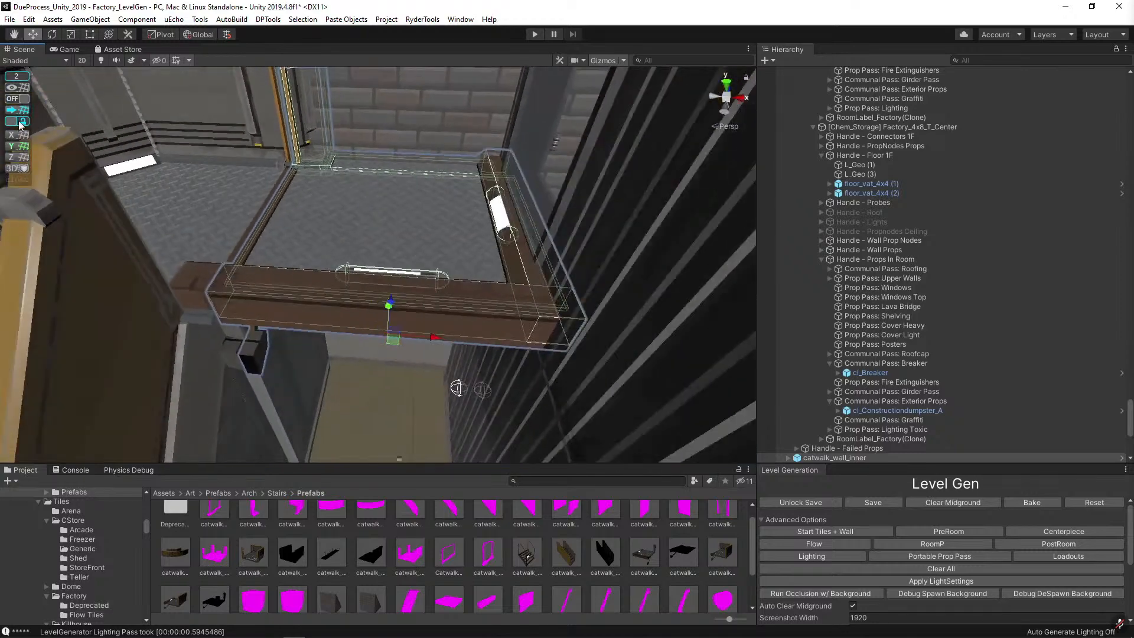
pyautogui.click(17, 99)
# Rotate catwalk_wall_inner and move it into the toxic room corner outside the upper doorway, with its open side facing the doorway.
pyautogui.moveTo(170, 149); pyautogui.dragTo(254, 280, button='right')
pyautogui.press('e')
pyautogui.moveTo(198, 286); pyautogui.dragTo(590, 256)
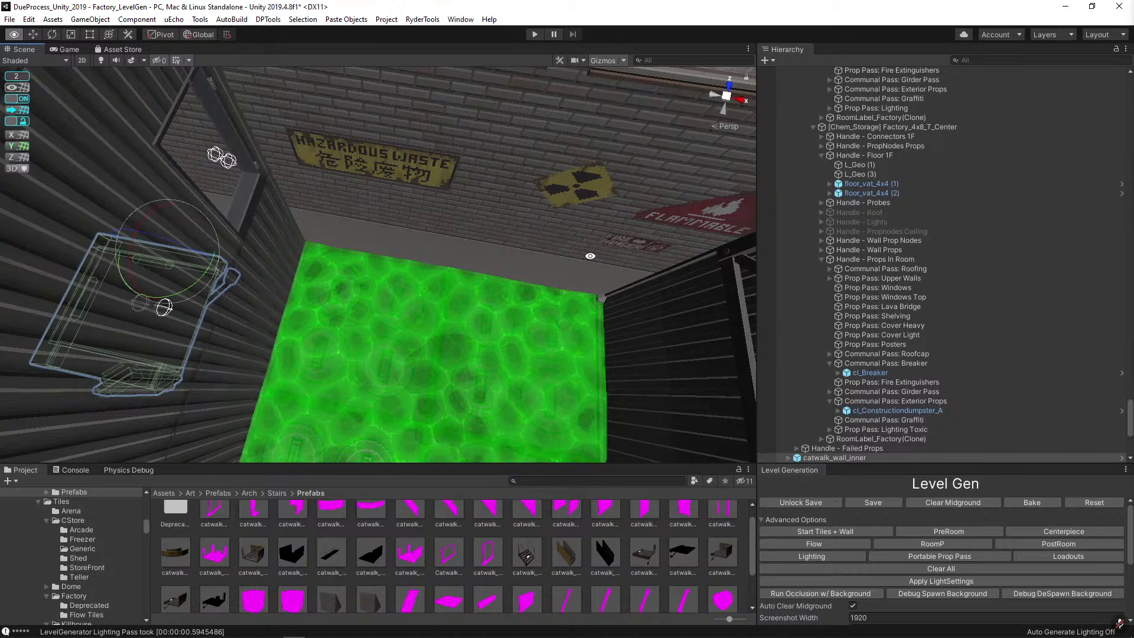
pyautogui.press('w')
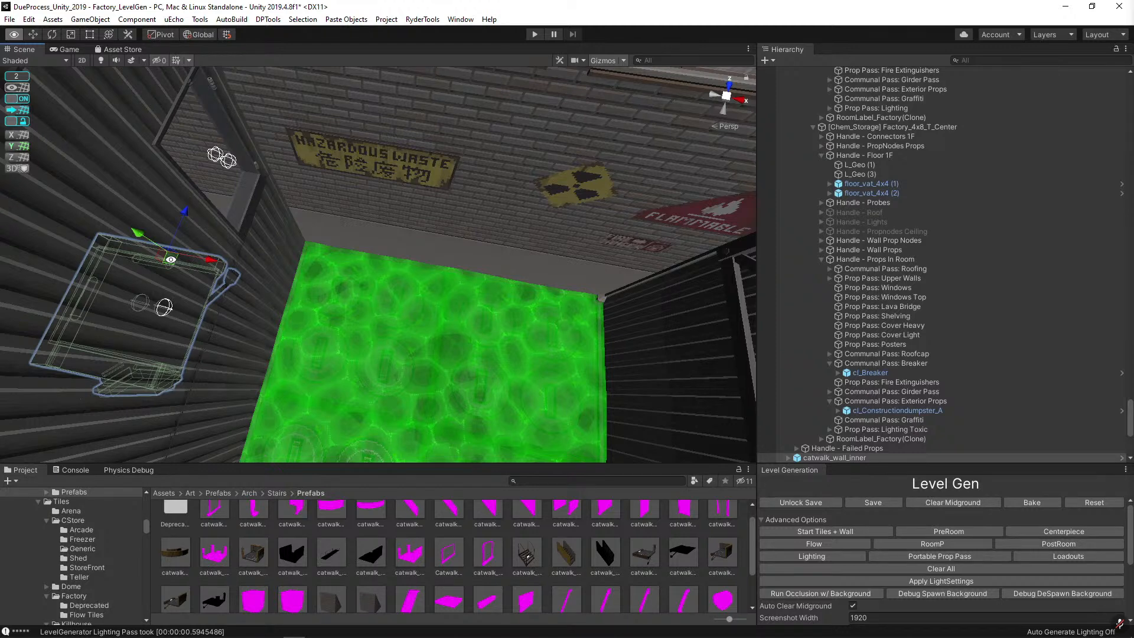
pyautogui.moveTo(171, 260); pyautogui.dragTo(306, 258)
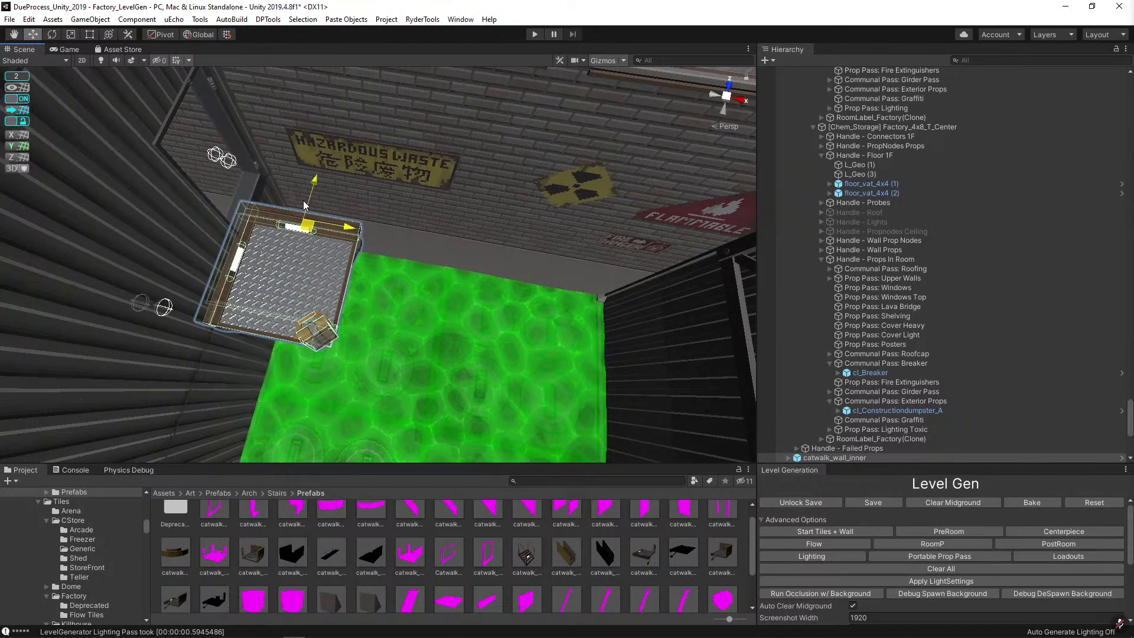
pyautogui.moveTo(304, 205); pyautogui.dragTo(303, 191)
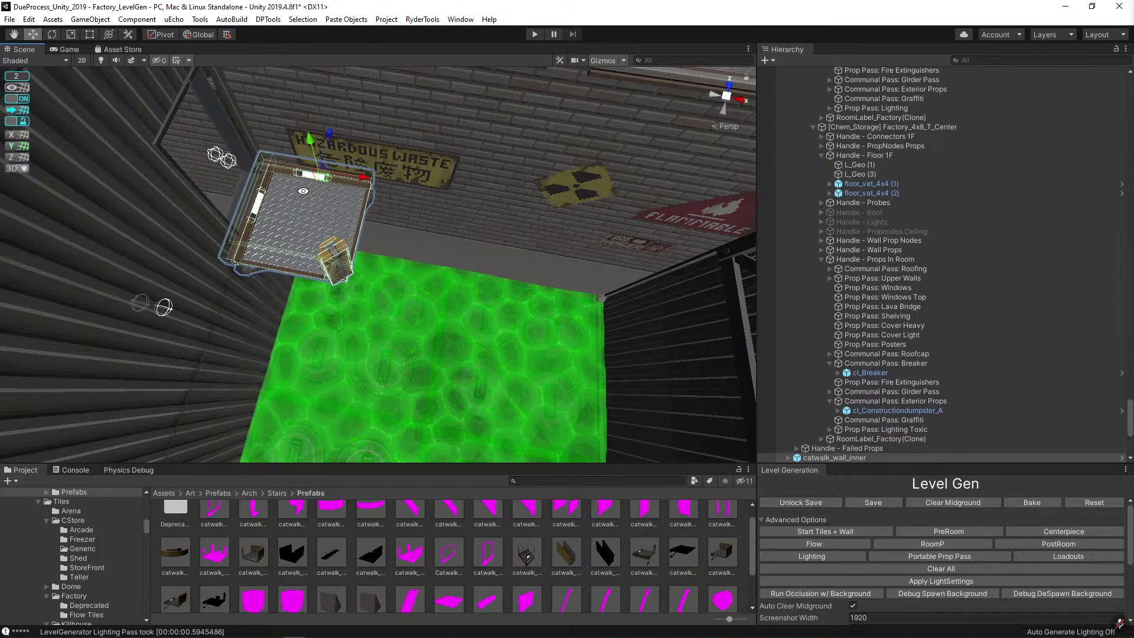
# Duplicate the corner catwalk piece and move the copy along the corrugated wall above the toxic vat.
pyautogui.keyDown('alt'); pyautogui.moveTo(281, 228); pyautogui.dragTo(344, 231, button='middle'); pyautogui.keyUp('alt')
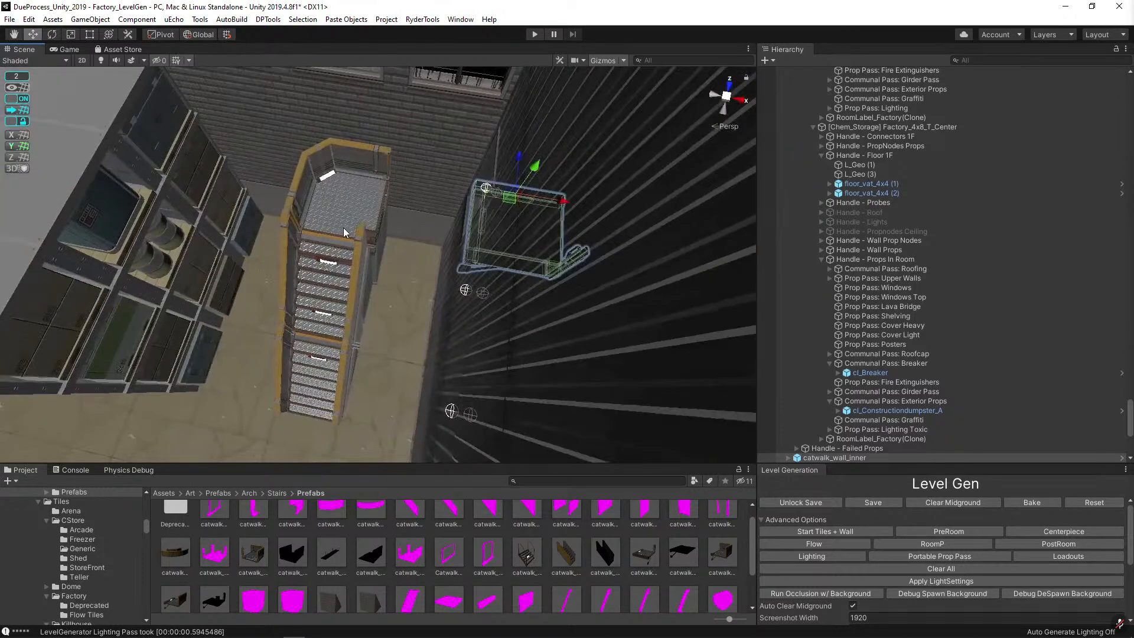
pyautogui.click(344, 230)
pyautogui.moveTo(415, 367); pyautogui.dragTo(474, 376)
pyautogui.press('d')
pyautogui.moveTo(474, 376); pyautogui.dragTo(464, 333, button='right')
pyautogui.click(359, 279)
pyautogui.keyDown('alt'); pyautogui.moveTo(359, 280); pyautogui.dragTo(383, 206); pyautogui.keyUp('alt')
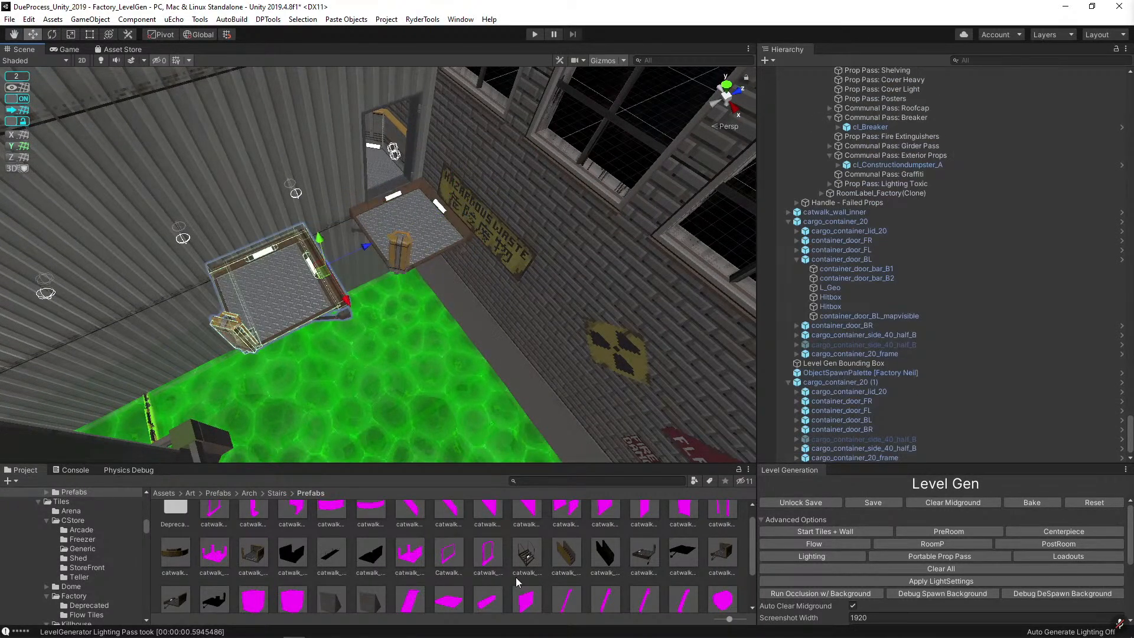
# Replace the copied corner catwalk with the catwalk_wall_straight prefab using Replace Selection, copying materials to the new object.
pyautogui.scroll(1, 422, 559)
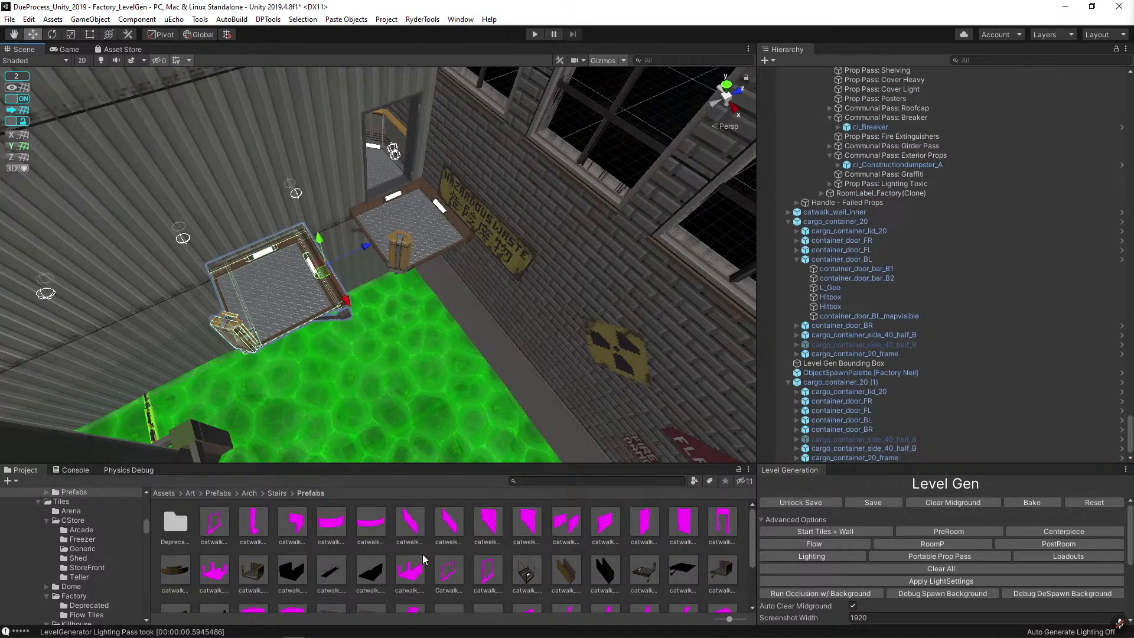
pyautogui.scroll(-3, 689, 568)
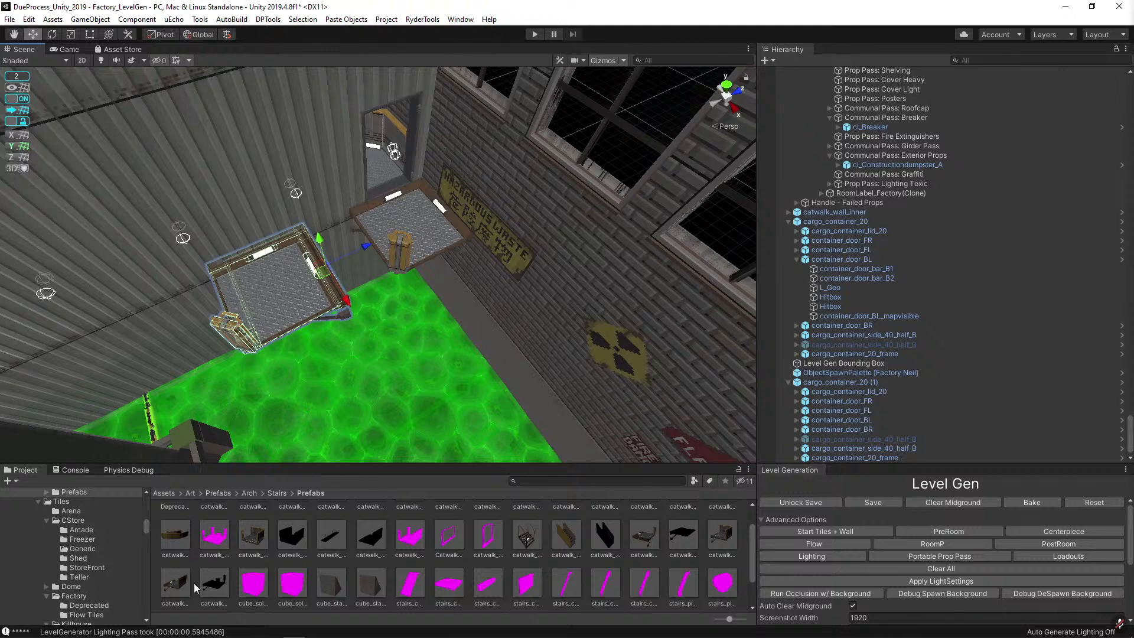
pyautogui.moveTo(177, 584); pyautogui.dragTo(210, 221)
pyautogui.hotkey('ctrl', 'shift', 'r')
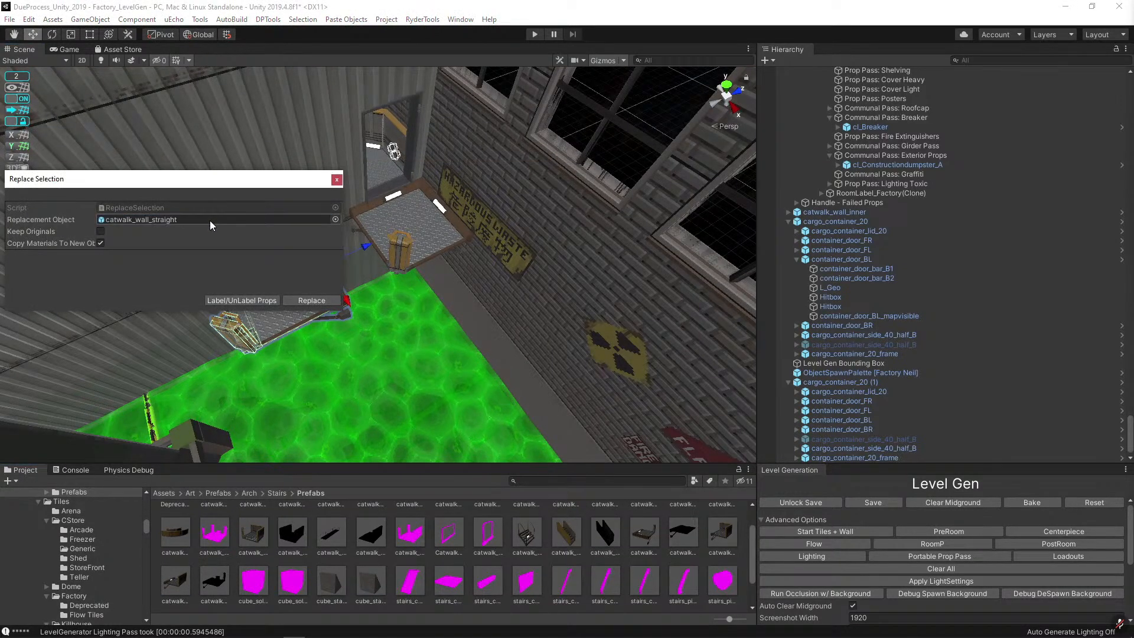
pyautogui.click(315, 301)
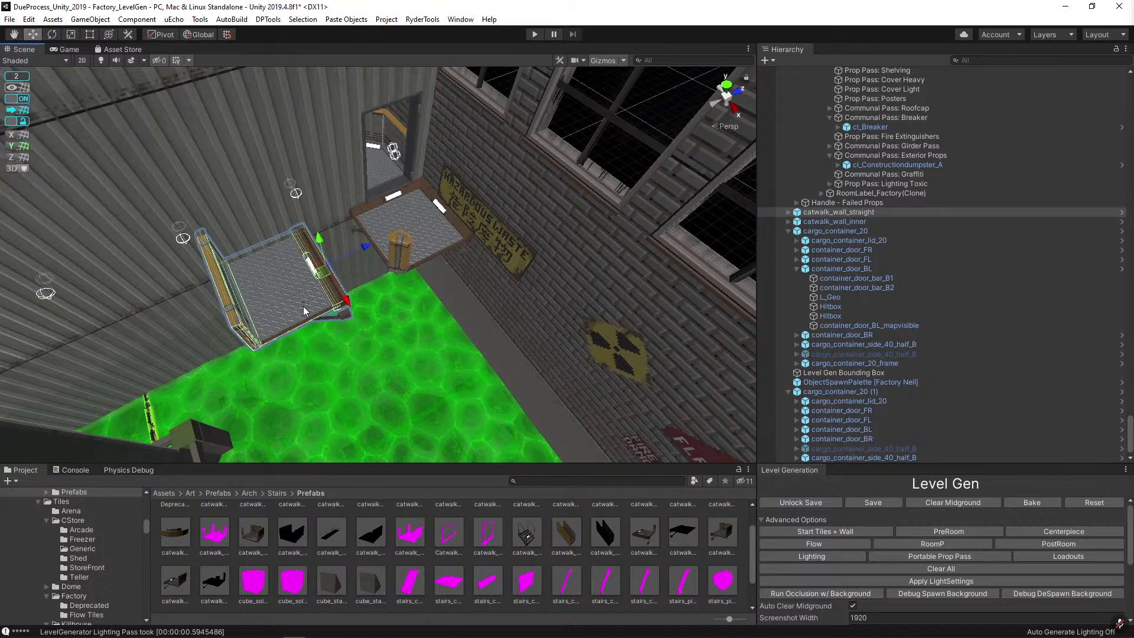
# Rotate catwalk_wall_straight and fit it against the corrugated wall and corner catwalk, with its railing facing the vat.
pyautogui.press('e')
pyautogui.press('alt')
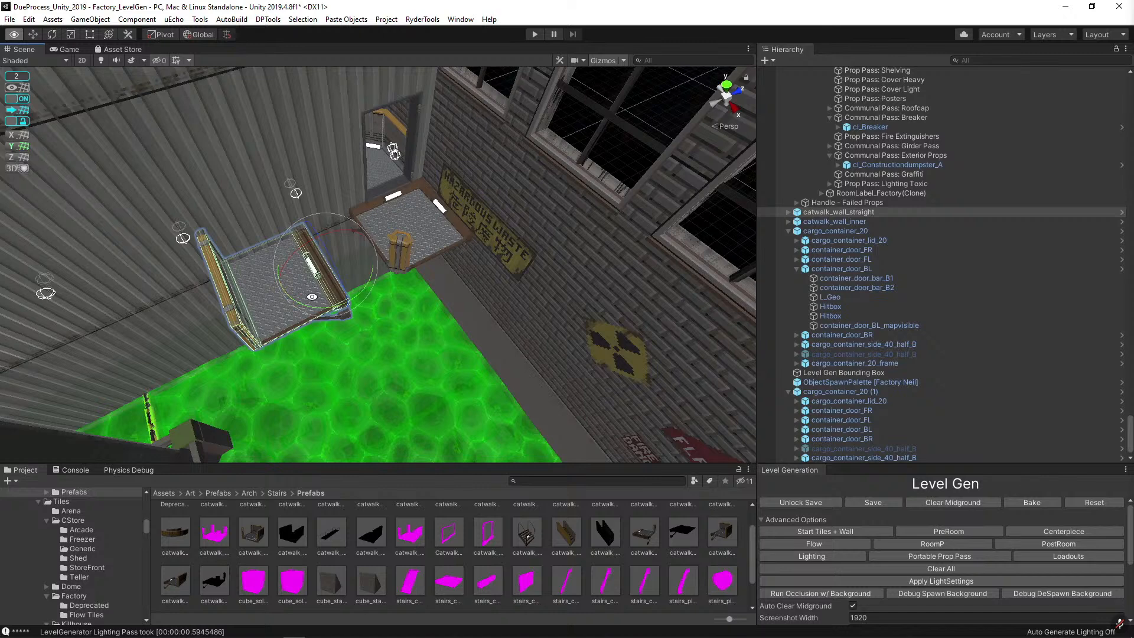
pyautogui.keyDown('ctrl'); pyautogui.moveTo(313, 305); pyautogui.dragTo(324, 268); pyautogui.keyUp('ctrl')
pyautogui.press('w')
pyautogui.press('q')
pyautogui.press('w')
pyautogui.moveTo(436, 266); pyautogui.dragTo(428, 256, button='right')
# Find the cutout floor material with the search "cat cut" and apply it to the floors of both catwalk pieces.
pyautogui.click(585, 479)
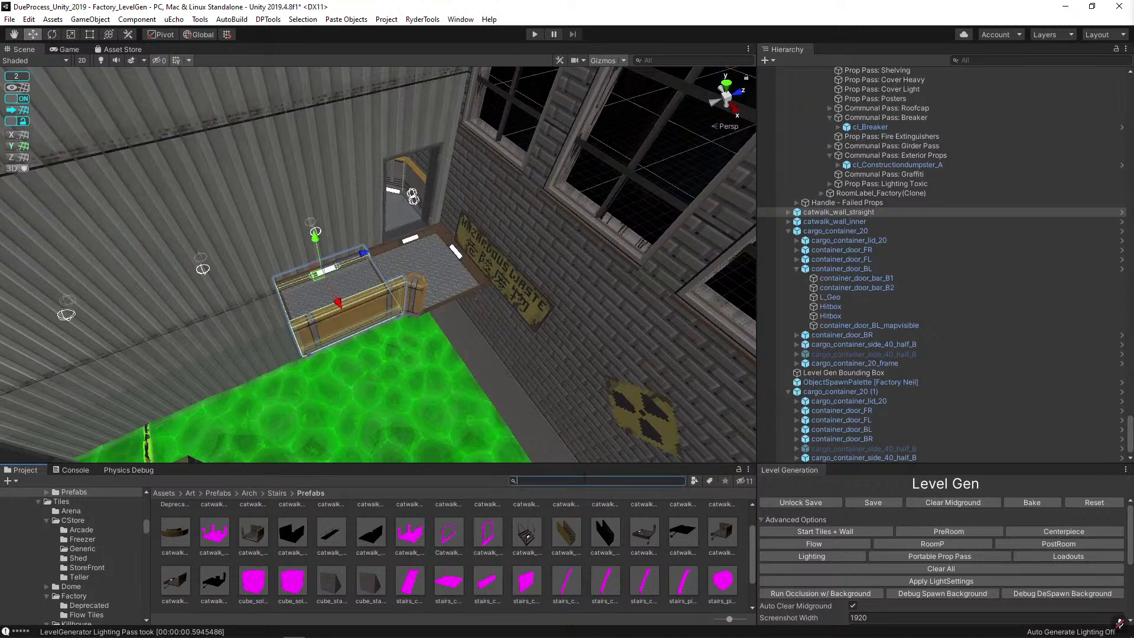
pyautogui.write('cat cut')
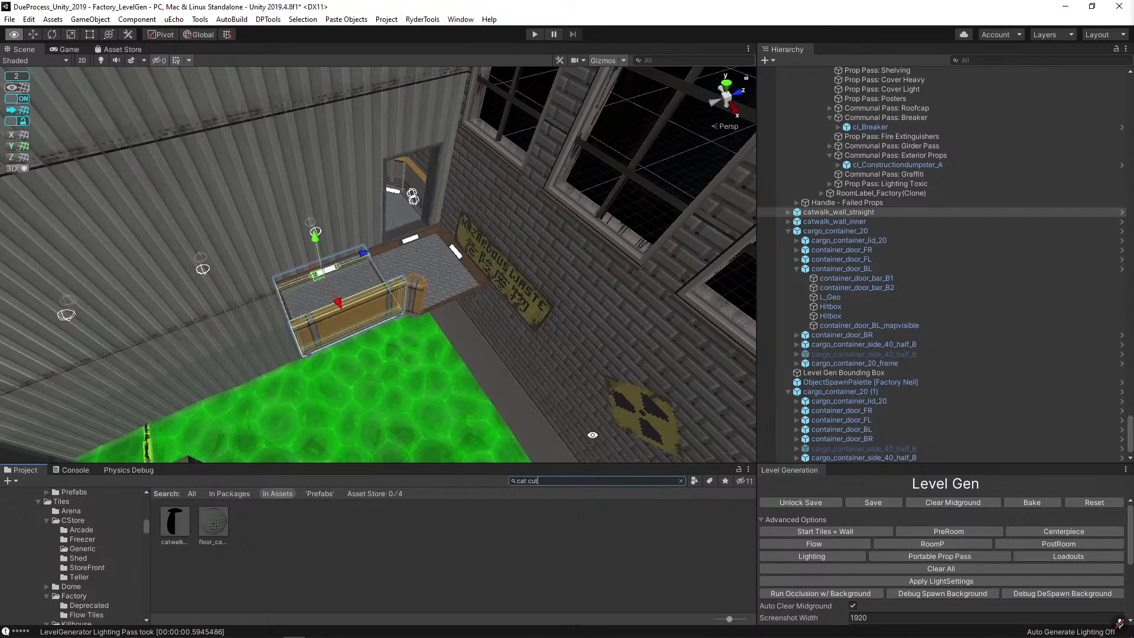
pyautogui.press('w')
pyautogui.moveTo(407, 344); pyautogui.dragTo(405, 350, button='right')
pyautogui.moveTo(213, 521); pyautogui.dragTo(589, 275)
pyautogui.press('alt')
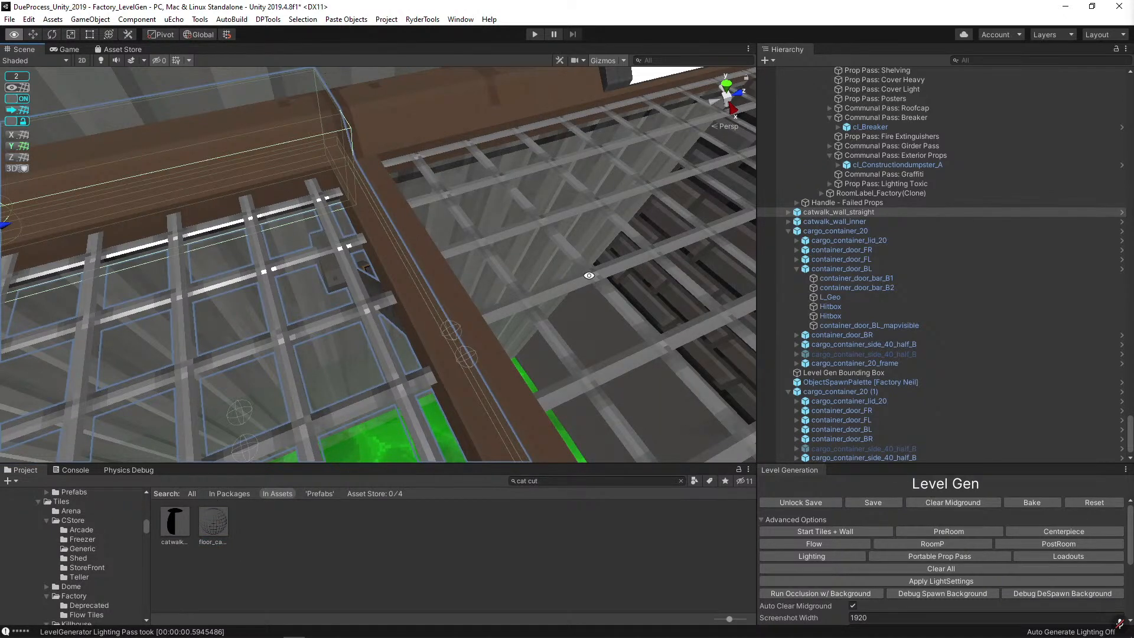
pyautogui.scroll(-10, 504, 256)
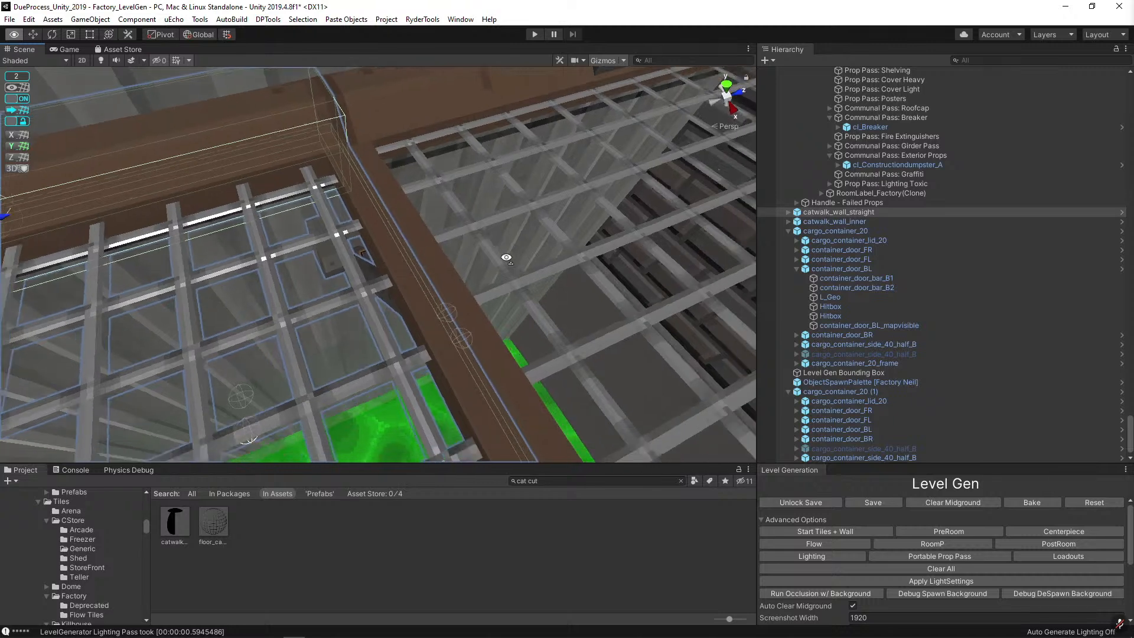
pyautogui.keyDown('alt'); pyautogui.moveTo(504, 256); pyautogui.dragTo(600, 227); pyautogui.keyUp('alt')
pyautogui.click(600, 227)
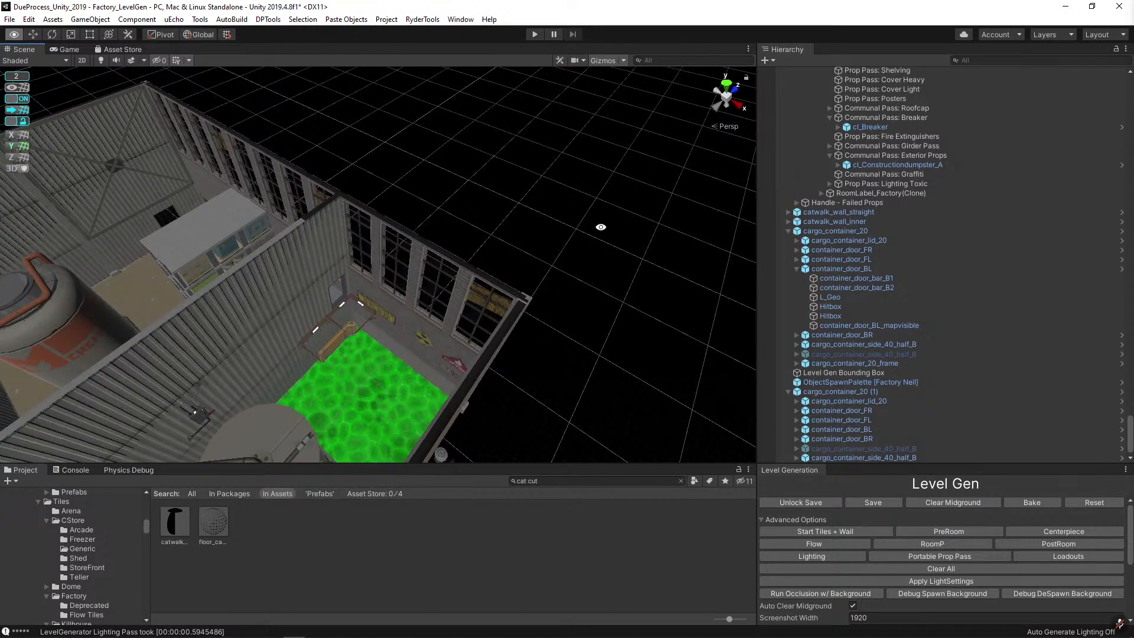
# Duplicate catwalk_wall_straight twice and place the copies end to end along the corrugated wall towards the toxic tank.
pyautogui.keyDown('alt'); pyautogui.moveTo(601, 226); pyautogui.dragTo(589, 235); pyautogui.keyUp('alt')
pyautogui.scroll(5, 445, 243)
pyautogui.click(418, 230)
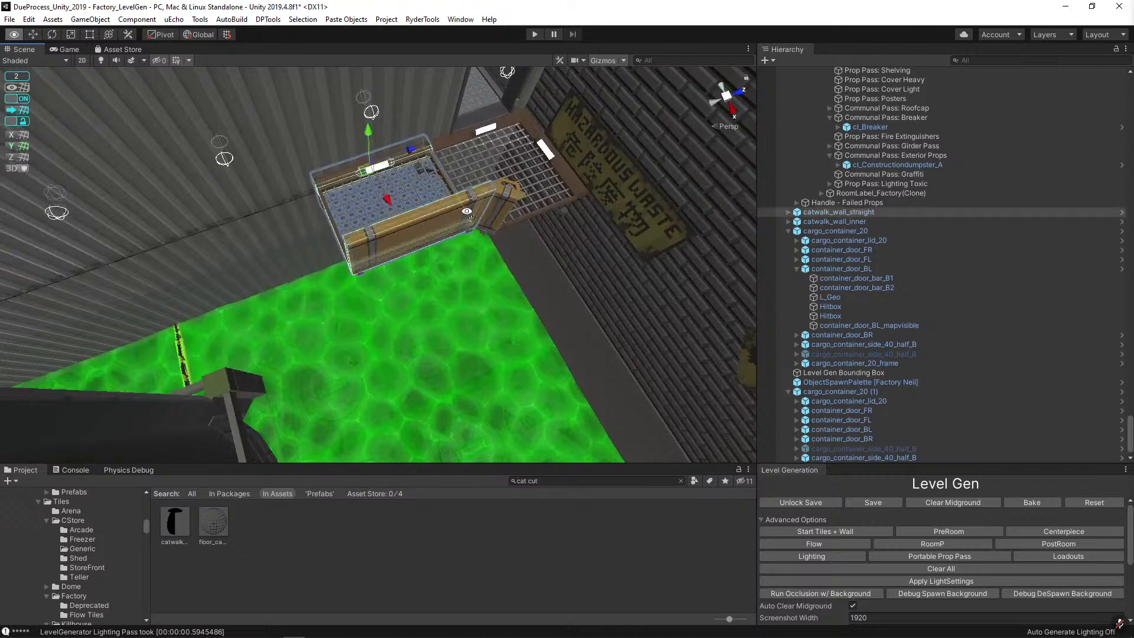
pyautogui.press('f')
pyautogui.hotkey('ctrl', 'd')
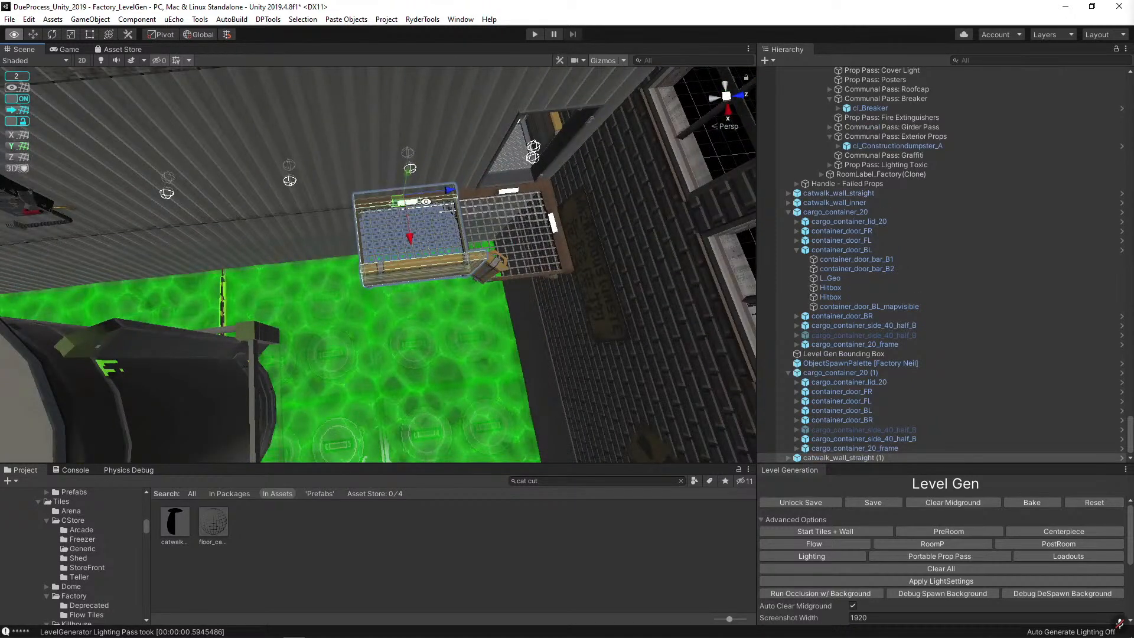
pyautogui.moveTo(451, 190); pyautogui.dragTo(333, 186)
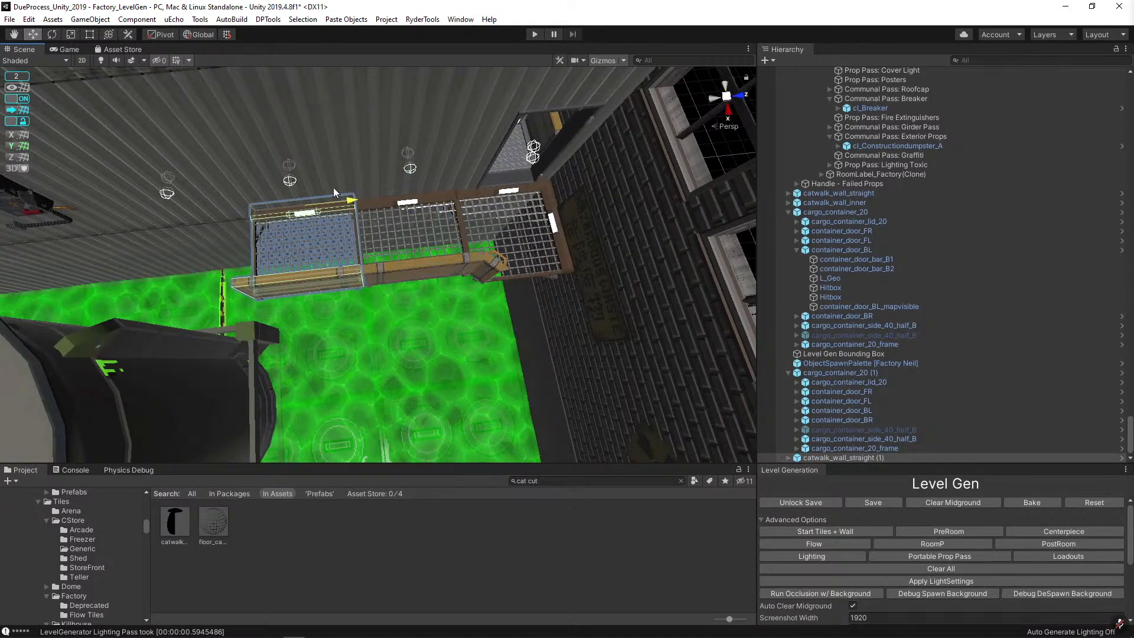
pyautogui.press('f')
pyautogui.hotkey('ctrl', 'd')
pyautogui.moveTo(471, 212); pyautogui.dragTo(390, 213)
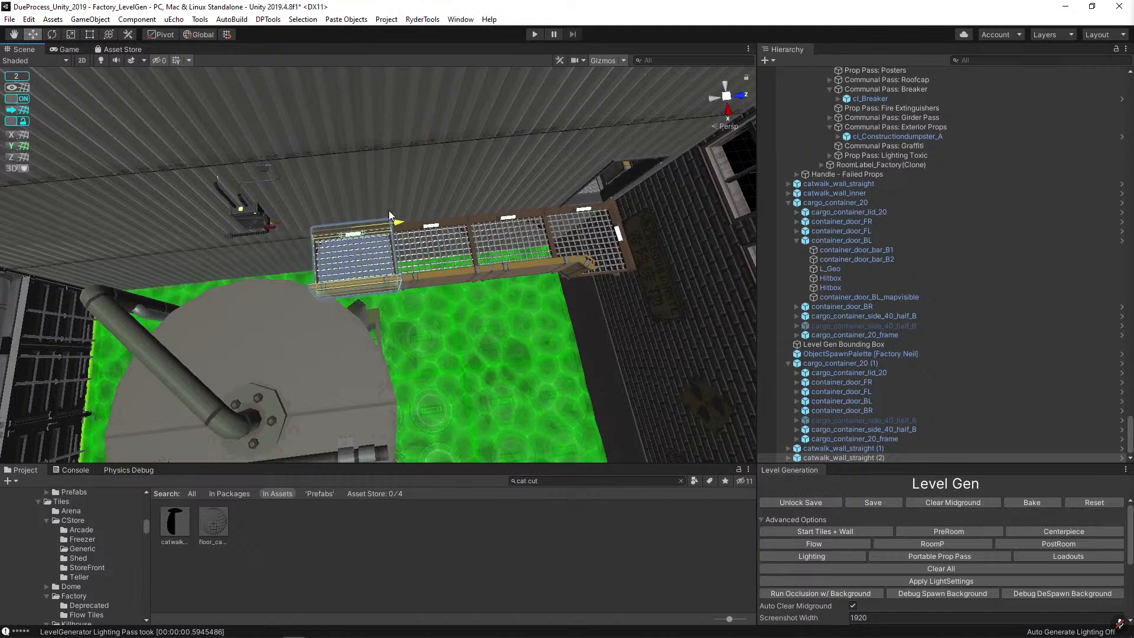
# Replace the last catwalk_wall_straight copy beside the toxic tank with the catwalk_float_straight prefab using Replace Selection.
pyautogui.click(367, 282)
pyautogui.scroll(1, 246, 577)
pyautogui.scroll(1, 246, 577)
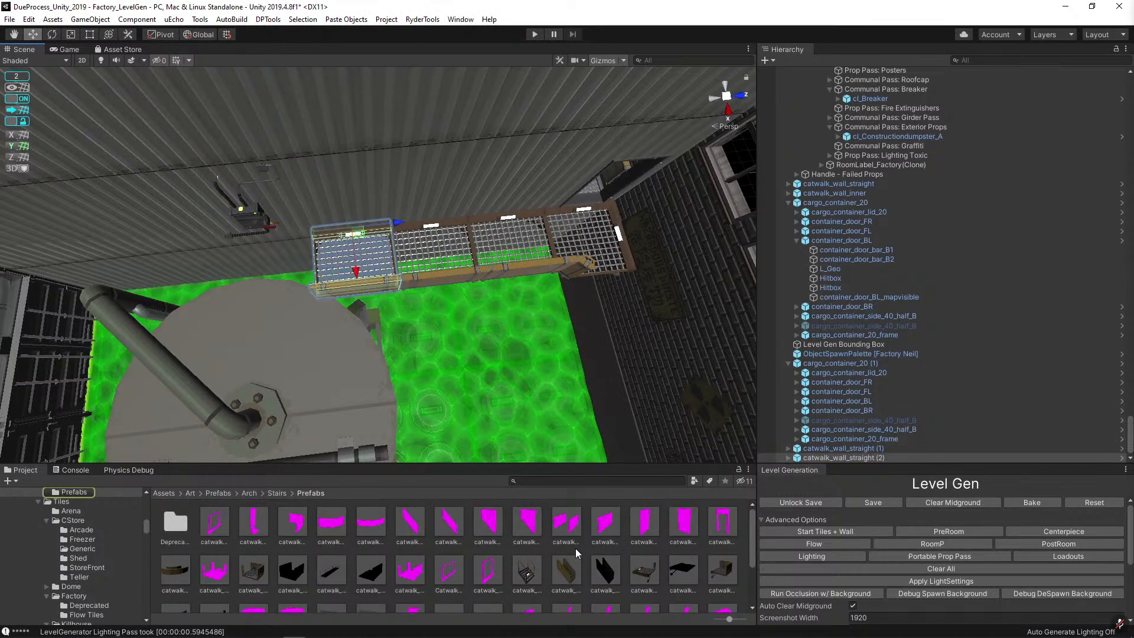
pyautogui.hotkey('ctrl', 'shift', 'r')
pyautogui.moveTo(295, 568); pyautogui.dragTo(199, 218)
pyautogui.click(311, 300)
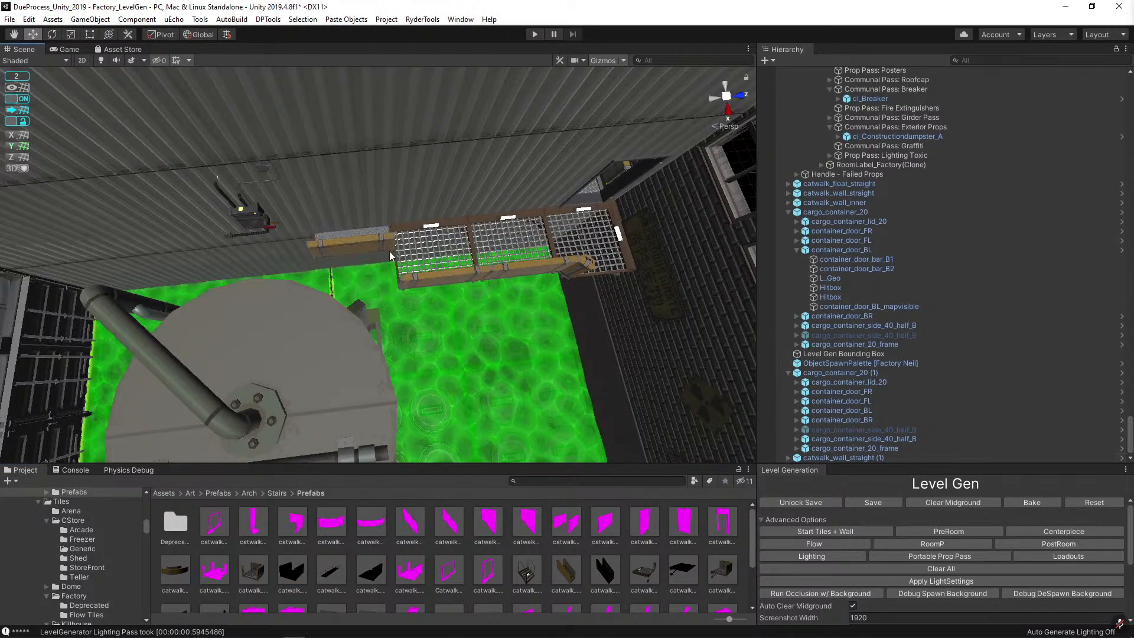
# Tilt catwalk_float_straight steeply downwards and move it to the open end of the wall catwalk, like a collapsed section.
pyautogui.keyDown('alt'); pyautogui.moveTo(449, 266); pyautogui.dragTo(464, 260); pyautogui.keyUp('alt')
pyautogui.moveTo(464, 260); pyautogui.dragTo(335, 199, button='right')
pyautogui.press('e')
pyautogui.moveTo(314, 243); pyautogui.dragTo(173, 190)
pyautogui.press('w')
pyautogui.moveTo(174, 189); pyautogui.dragTo(349, 282, button='right')
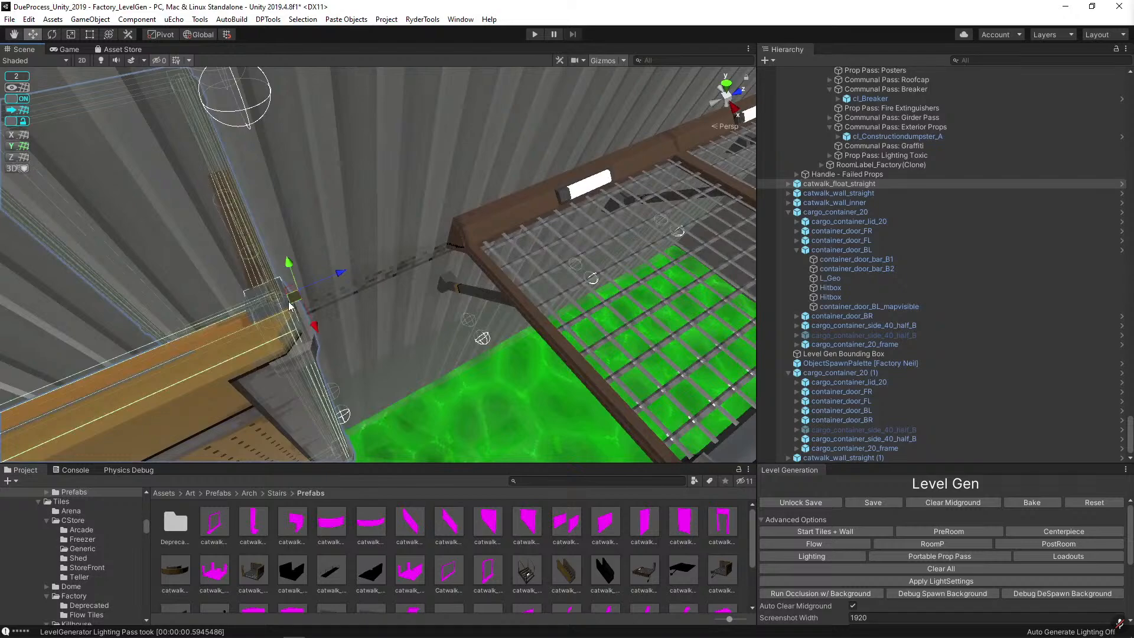
pyautogui.moveTo(294, 308); pyautogui.dragTo(451, 356)
pyautogui.moveTo(451, 356); pyautogui.dragTo(352, 312, button='right')
# Turn off grid snapping and nudge the upper edge of catwalk_float_straight against the end frame of the wall catwalk.
pyautogui.click(20, 99)
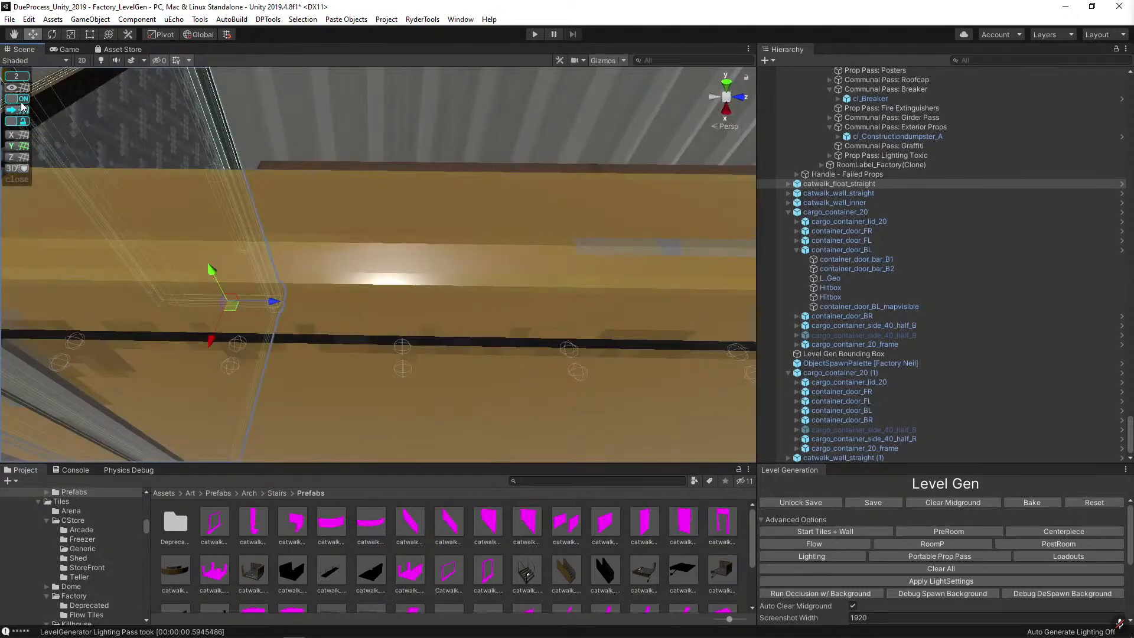
pyautogui.moveTo(270, 236); pyautogui.dragTo(272, 237, button='right')
pyautogui.keyDown('alt'); pyautogui.moveTo(271, 237); pyautogui.dragTo(388, 342); pyautogui.keyUp('alt')
pyautogui.keyDown('alt'); pyautogui.moveTo(441, 318); pyautogui.dragTo(263, 224); pyautogui.keyUp('alt')
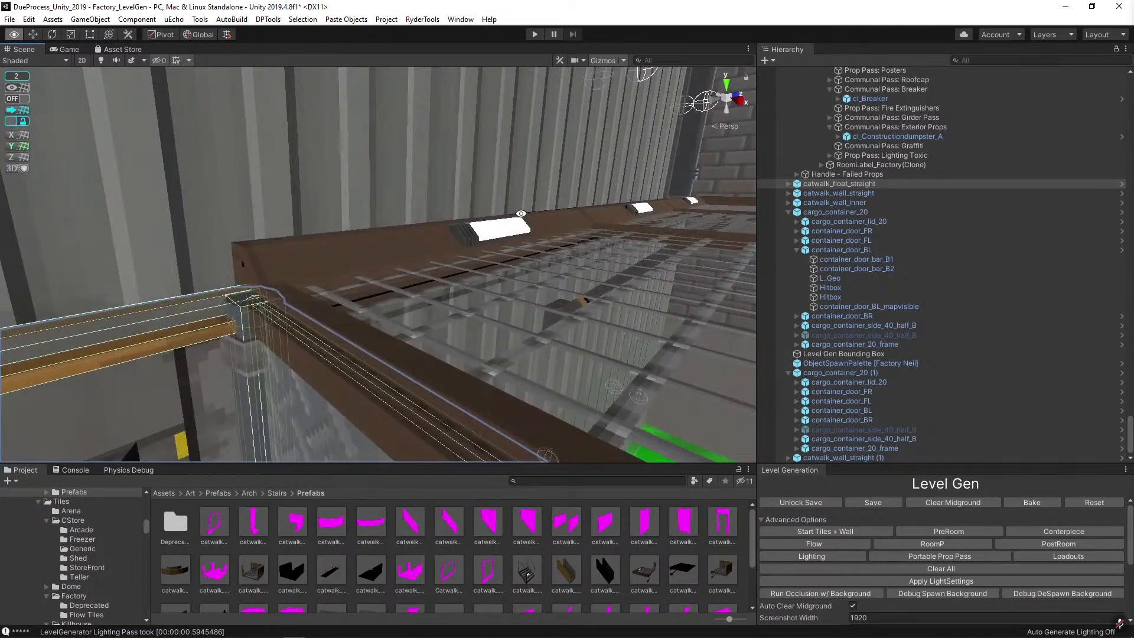
# Examine the joint between the hanging catwalk section and the adjoining wall catwalk from several angles.
pyautogui.keyDown('alt'); pyautogui.moveTo(521, 213); pyautogui.dragTo(328, 243); pyautogui.keyUp('alt')
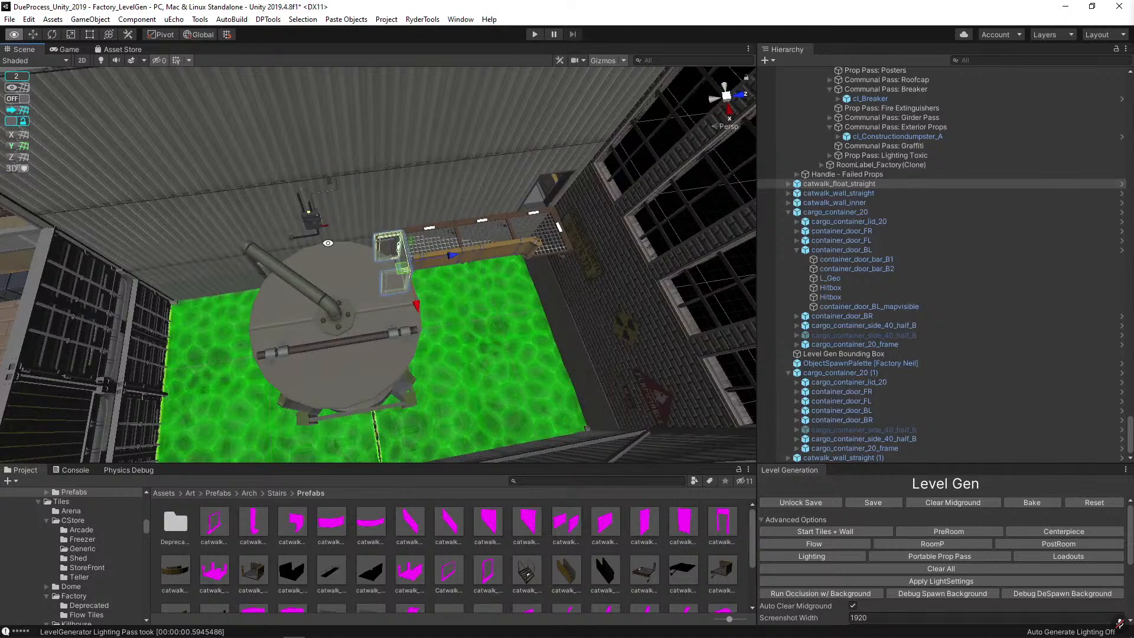
pyautogui.scroll(-4, 495, 224)
pyautogui.keyDown('alt'); pyautogui.moveTo(513, 263); pyautogui.dragTo(469, 240); pyautogui.keyUp('alt')
pyautogui.click(502, 195)
pyautogui.scroll(5, 469, 241)
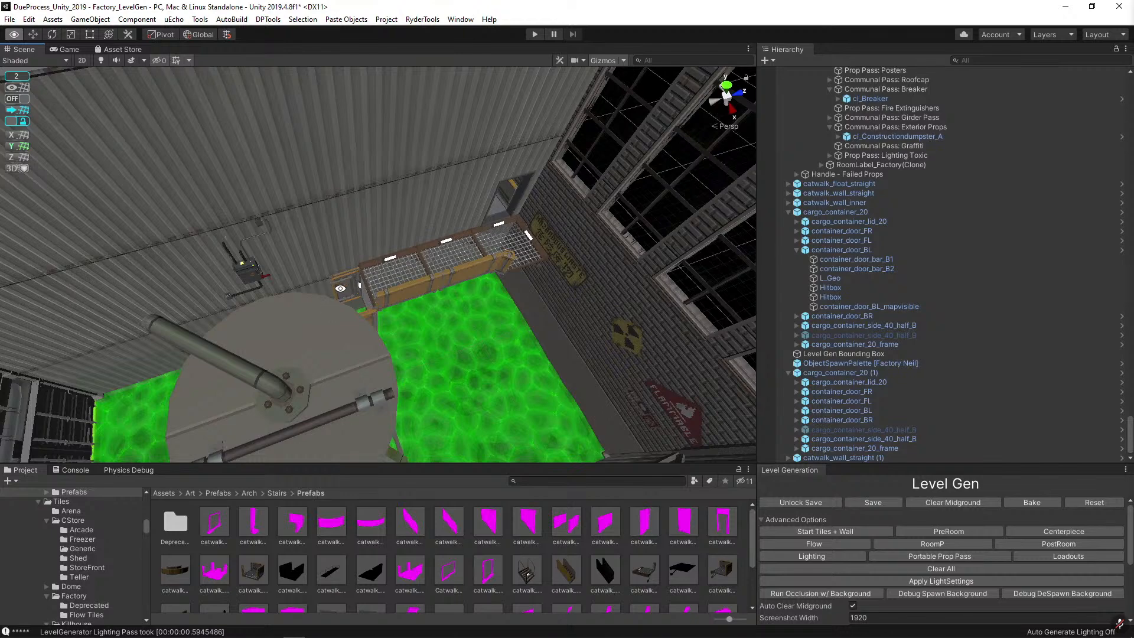
pyautogui.press('w')
pyautogui.moveTo(347, 284); pyautogui.dragTo(412, 199, button='right')
pyautogui.keyDown('alt'); pyautogui.moveTo(412, 199); pyautogui.dragTo(481, 229); pyautogui.keyUp('alt')
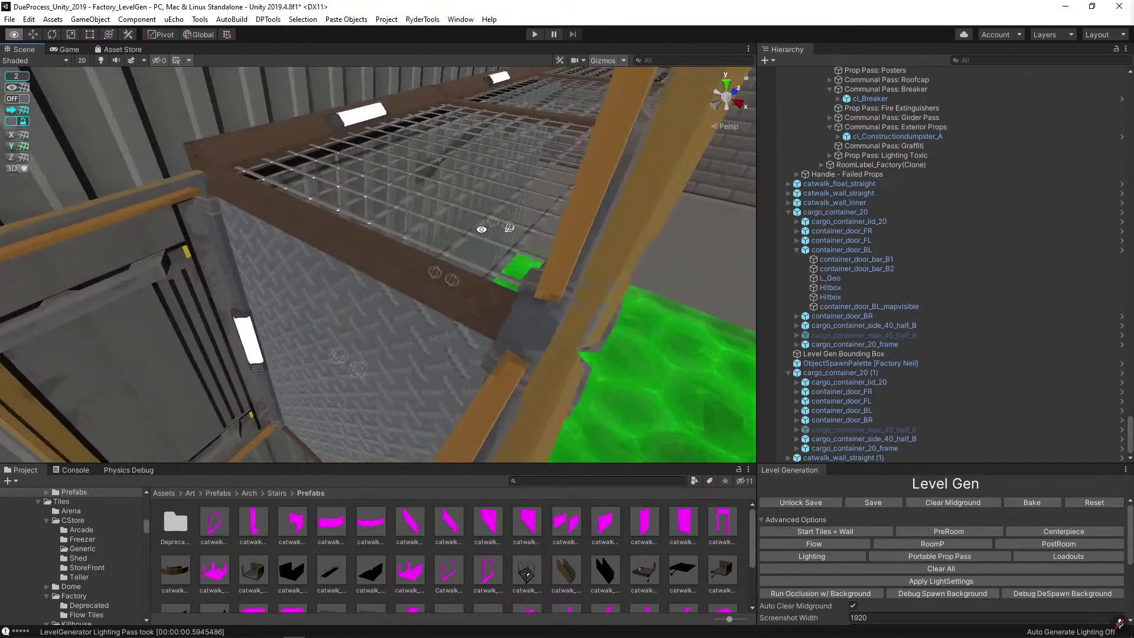
pyautogui.click(449, 248)
pyautogui.press('f')
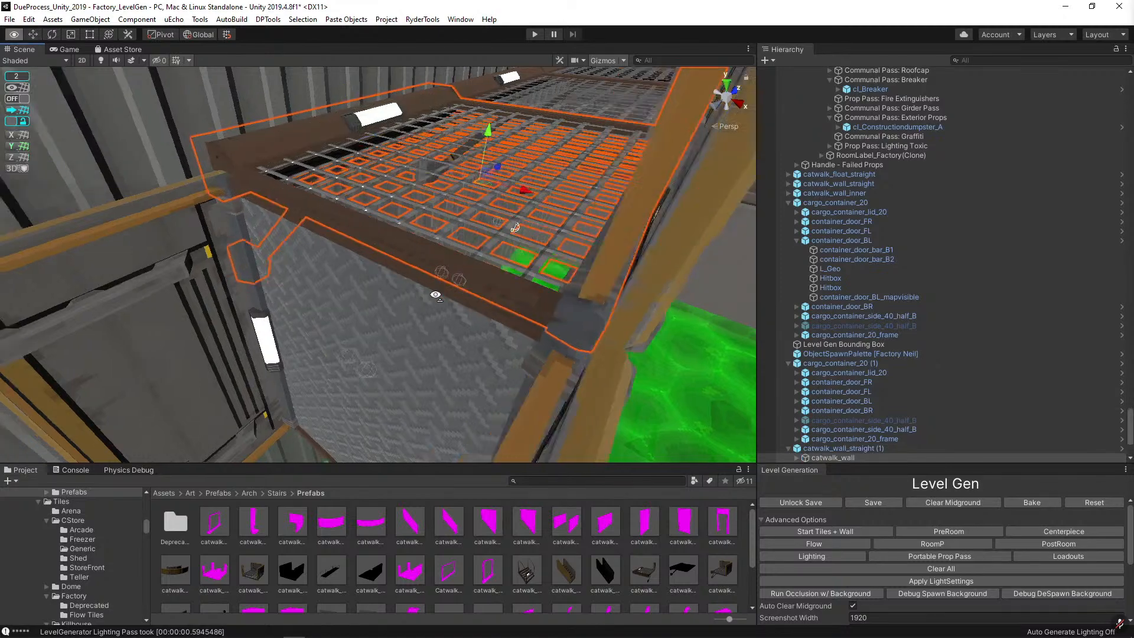
pyautogui.moveTo(1133, 455); pyautogui.dragTo(516, 305)
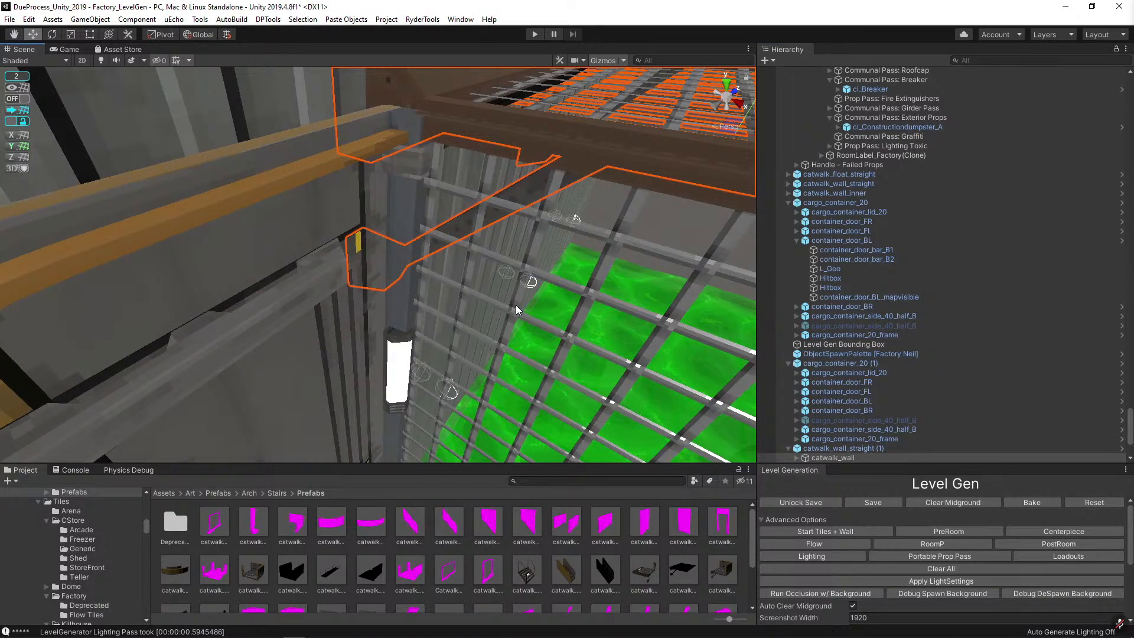
pyautogui.moveTo(515, 304); pyautogui.dragTo(373, 294, button='right')
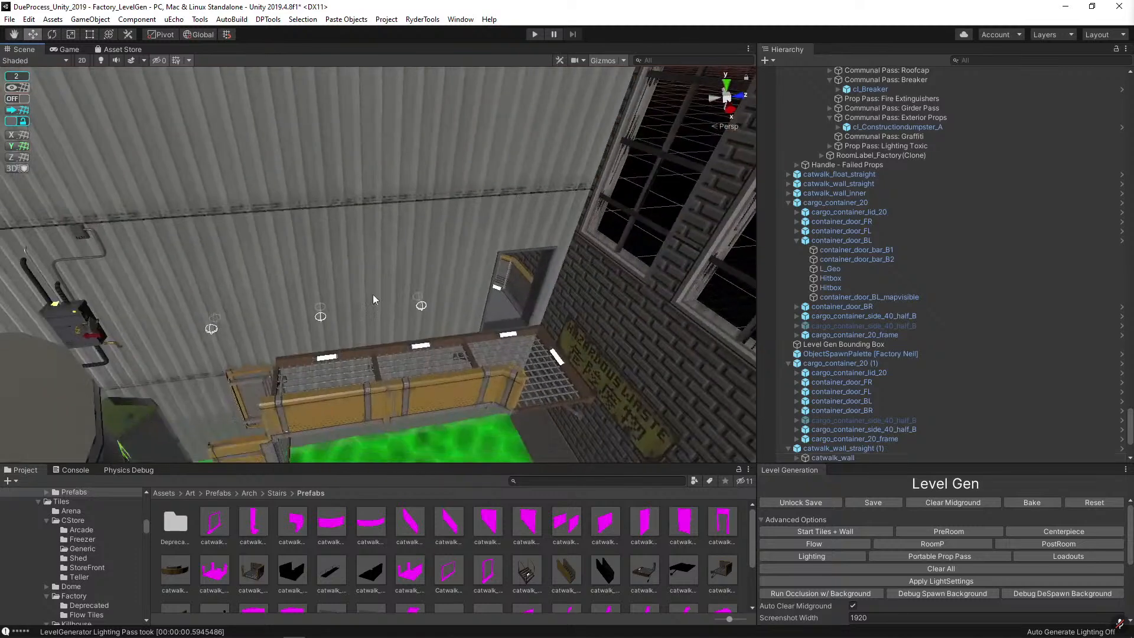
# Turn grid snapping on, duplicate catwalk_wall_straight (1) and place the copy along the corrugated wall beyond the gap.
pyautogui.moveTo(335, 402); pyautogui.dragTo(257, 293, button='right')
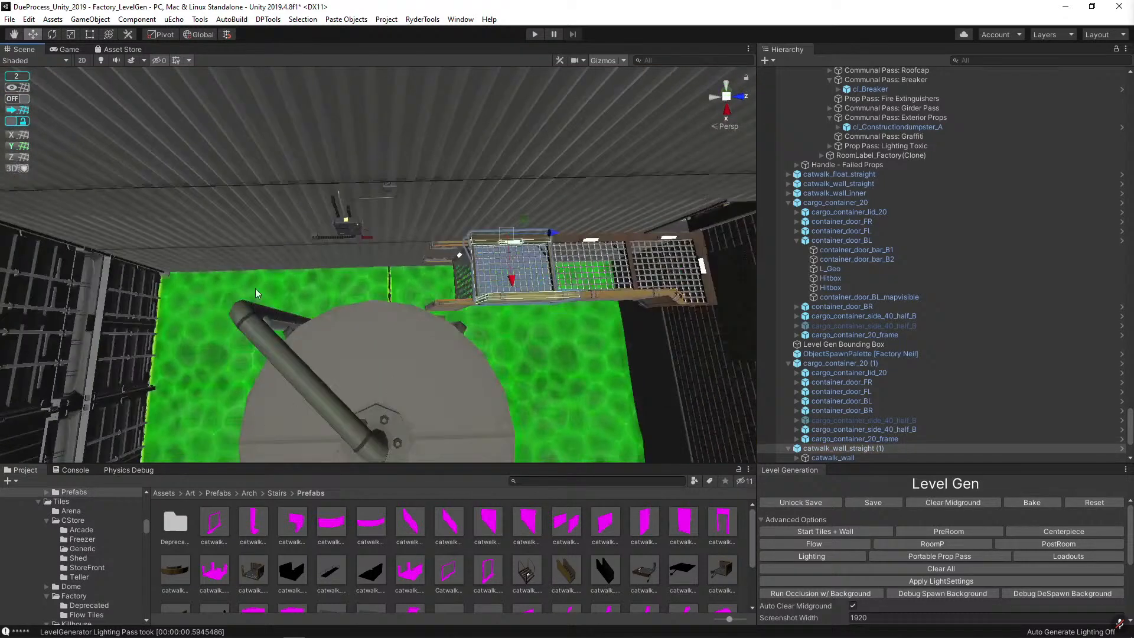
pyautogui.click(17, 99)
pyautogui.hotkey('ctrl', 'd')
pyautogui.moveTo(534, 234); pyautogui.dragTo(299, 235)
# Duplicate the hanging catwalk_float_straight, move the copy across the gap to the far catwalk piece and rotate it to a shallower tilt.
pyautogui.click(448, 305)
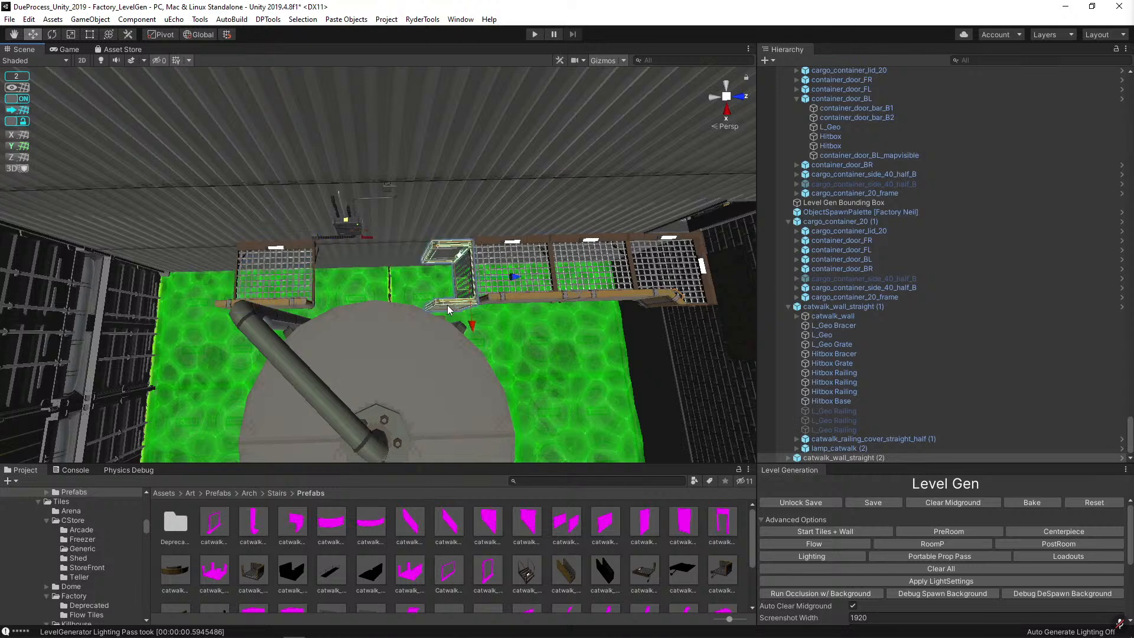
pyautogui.hotkey('ctrl', 'd')
pyautogui.moveTo(474, 288); pyautogui.dragTo(322, 285)
pyautogui.press('e')
pyautogui.press('w')
pyautogui.press('e')
pyautogui.press('w')
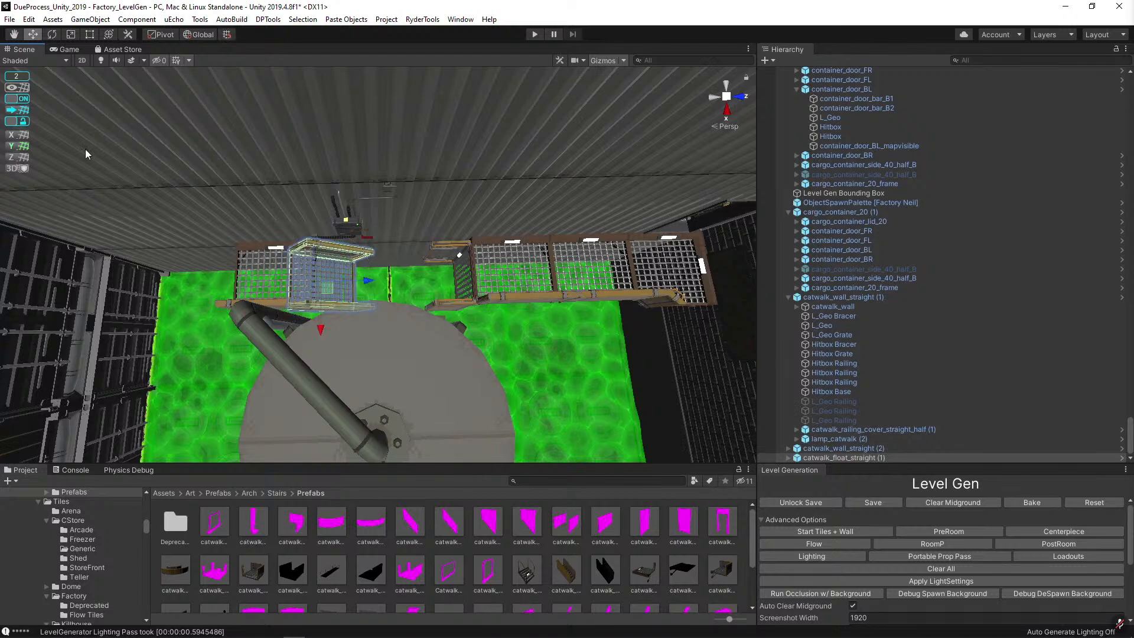
# Turn off grid snapping and move cl_toxic_tank_single_2x2 aside to clear access to the catwalk gap.
pyautogui.click(21, 100)
pyautogui.click(436, 386)
pyautogui.moveTo(359, 347); pyautogui.dragTo(357, 346, button='right')
pyautogui.press('s')
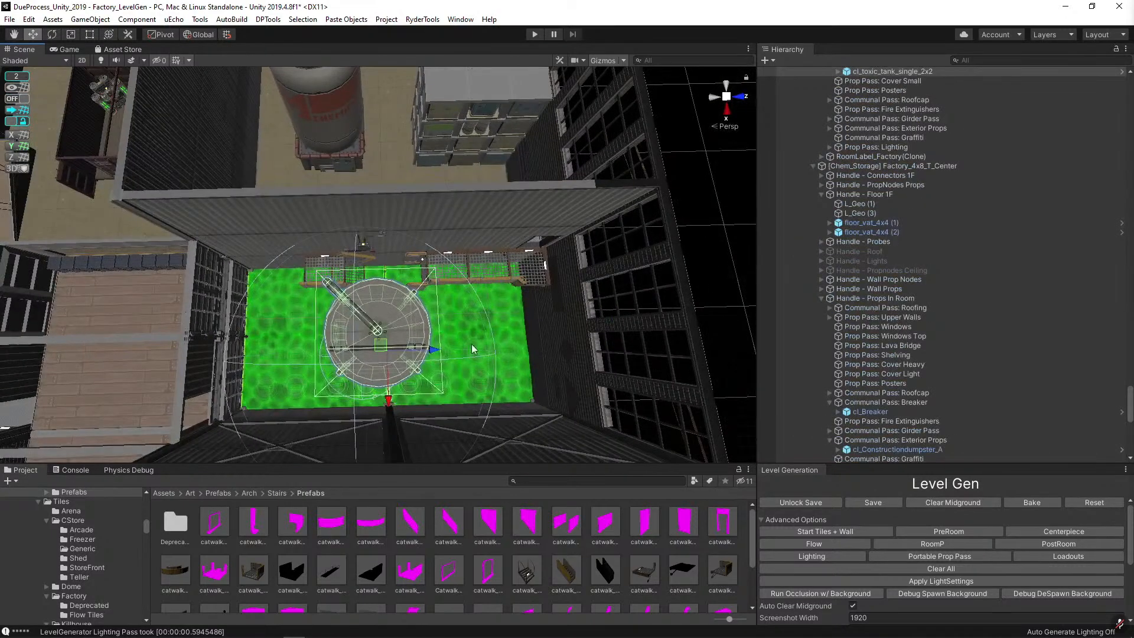
pyautogui.moveTo(438, 356); pyautogui.dragTo(667, 365)
pyautogui.moveTo(667, 365); pyautogui.dragTo(637, 378, button='right')
# Move the tilted catwalk_float_straight copy up against the end of the far wall catwalk below the breaker.
pyautogui.press('w')
pyautogui.click(267, 183)
pyautogui.moveTo(267, 183); pyautogui.dragTo(374, 92, button='right')
pyautogui.press('s')
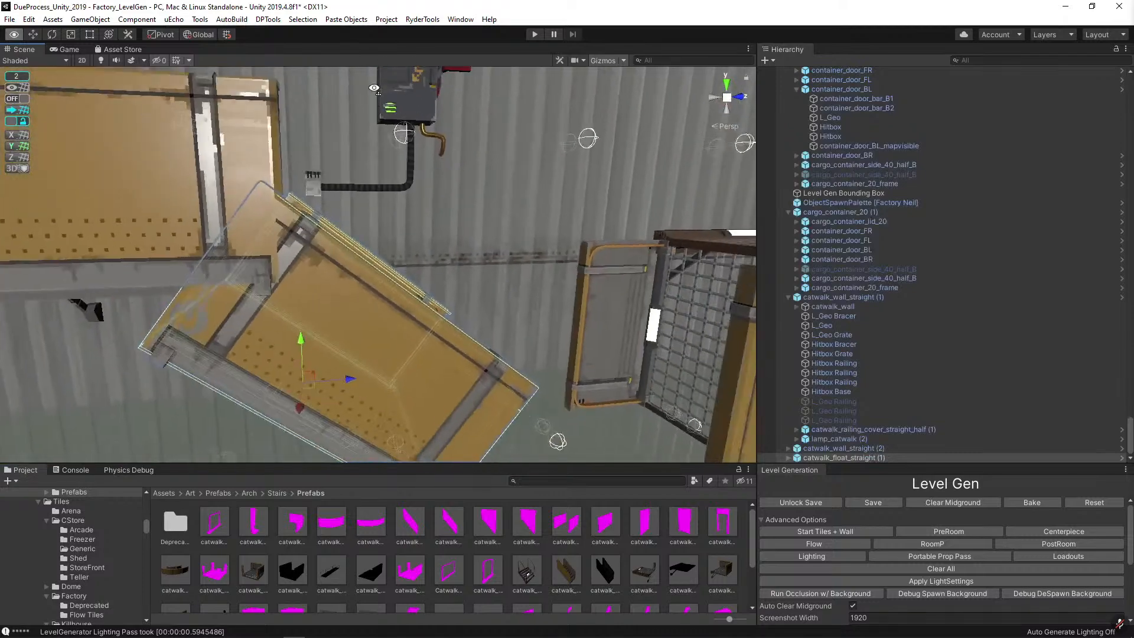
pyautogui.moveTo(305, 373); pyautogui.dragTo(389, 324)
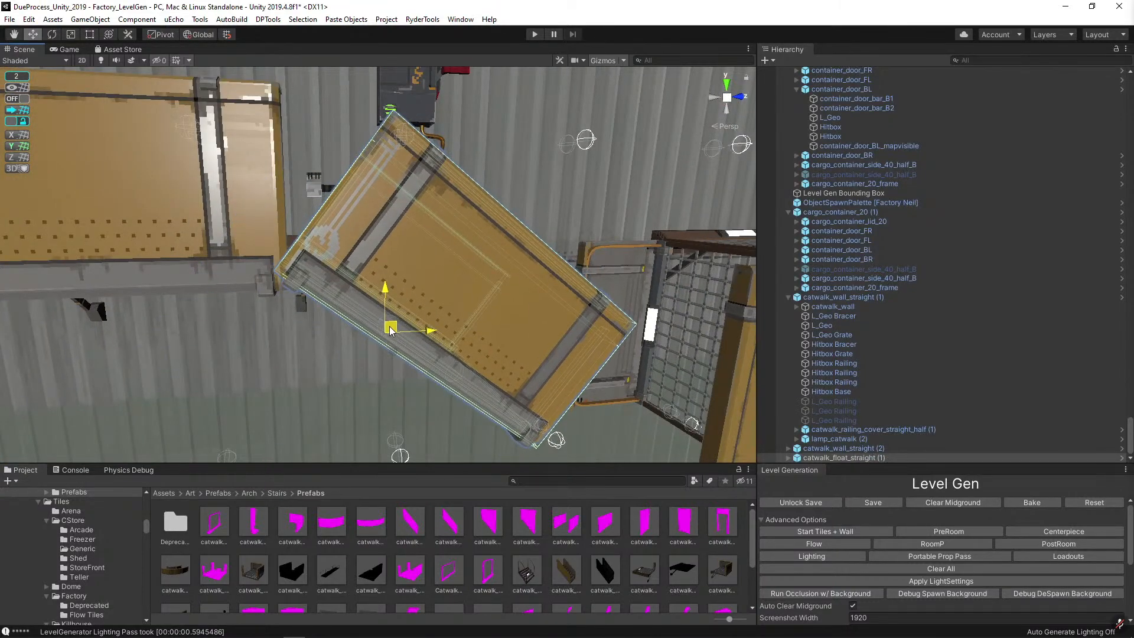
pyautogui.moveTo(389, 327); pyautogui.dragTo(471, 191, button='right')
# Set the transform handle to Center and fine-tune the tilted catwalk copy until its upper corner meets the wall catwalk's frame.
pyautogui.click(161, 35)
pyautogui.moveTo(373, 207); pyautogui.dragTo(364, 276, button='right')
pyautogui.moveTo(571, 195); pyautogui.dragTo(440, 193, button='right')
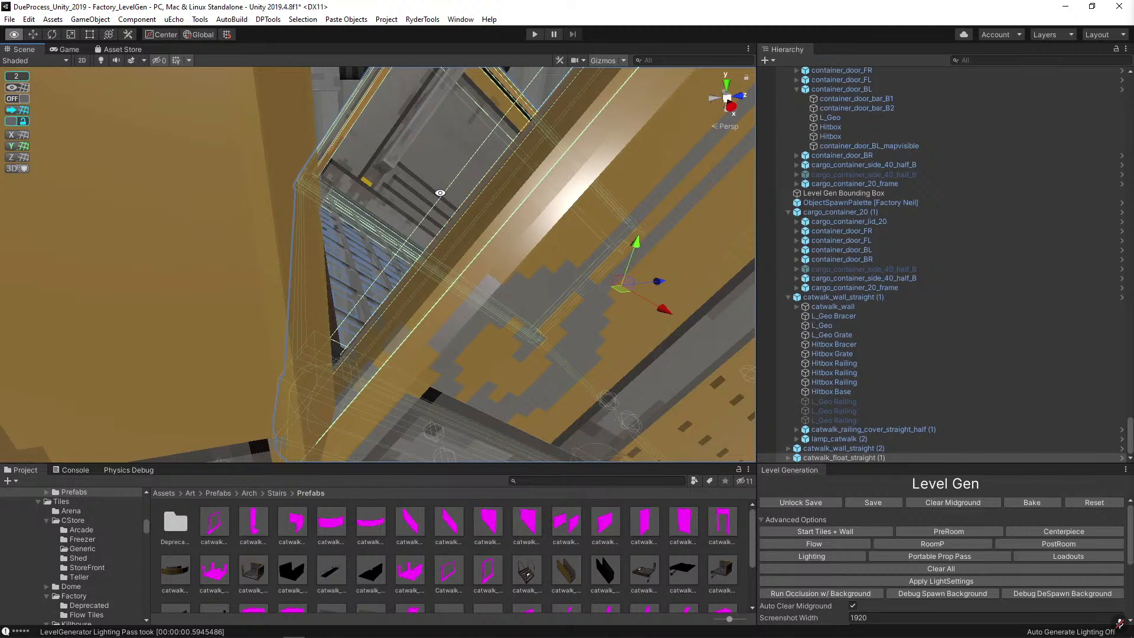
pyautogui.moveTo(440, 193); pyautogui.dragTo(433, 196, button='right')
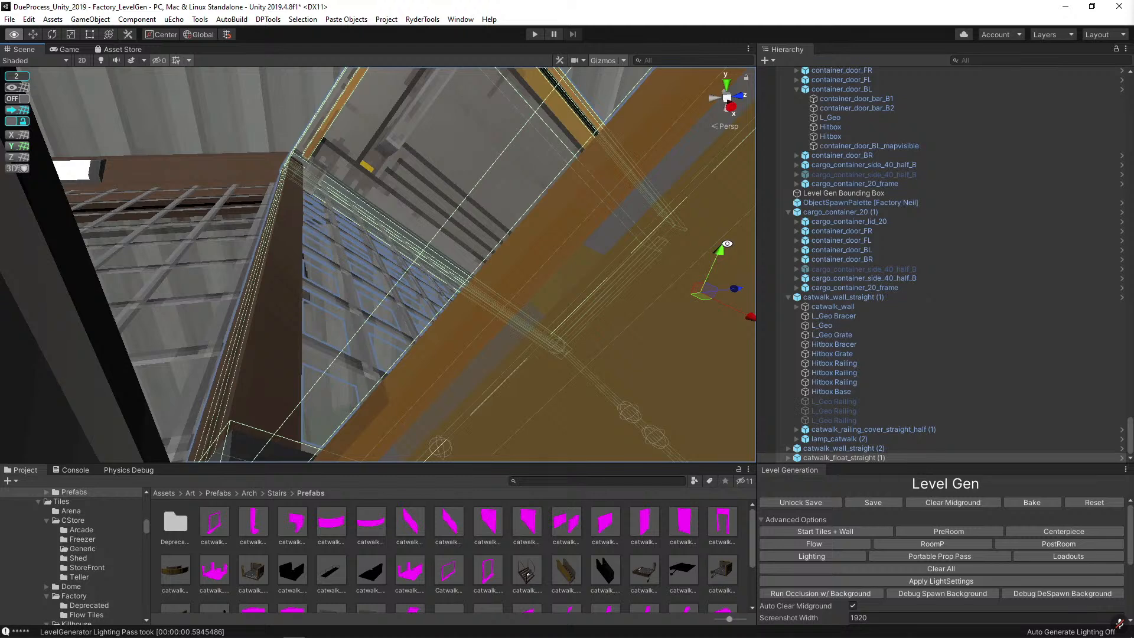
pyautogui.moveTo(693, 288); pyautogui.dragTo(693, 292, button='right')
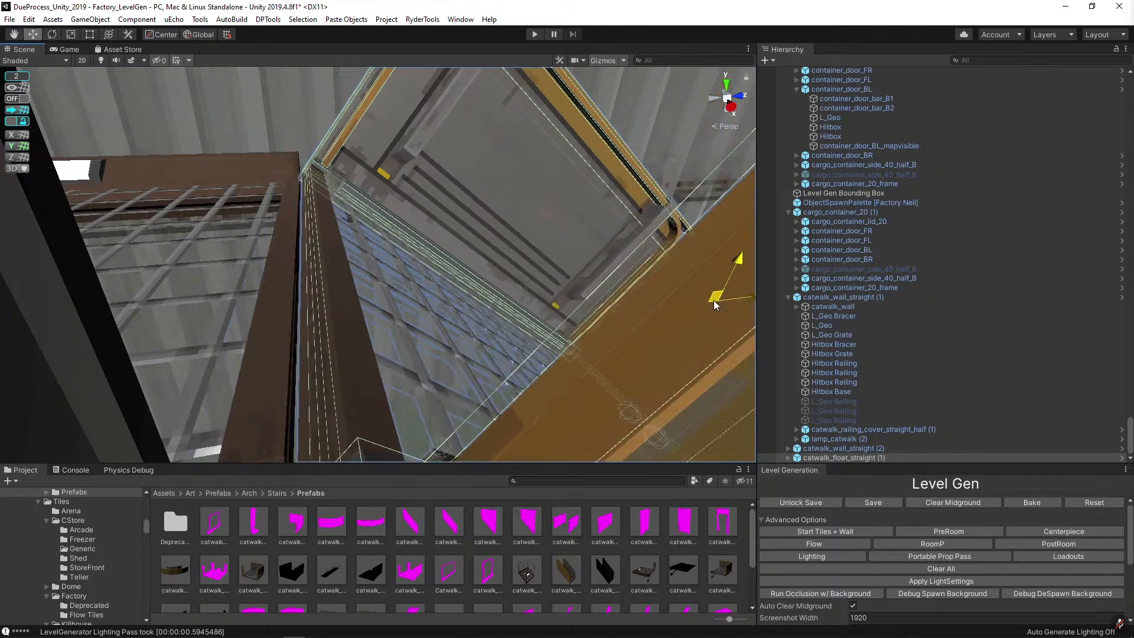
pyautogui.moveTo(690, 312); pyautogui.dragTo(685, 316)
pyautogui.moveTo(733, 315); pyautogui.dragTo(733, 314, button='right')
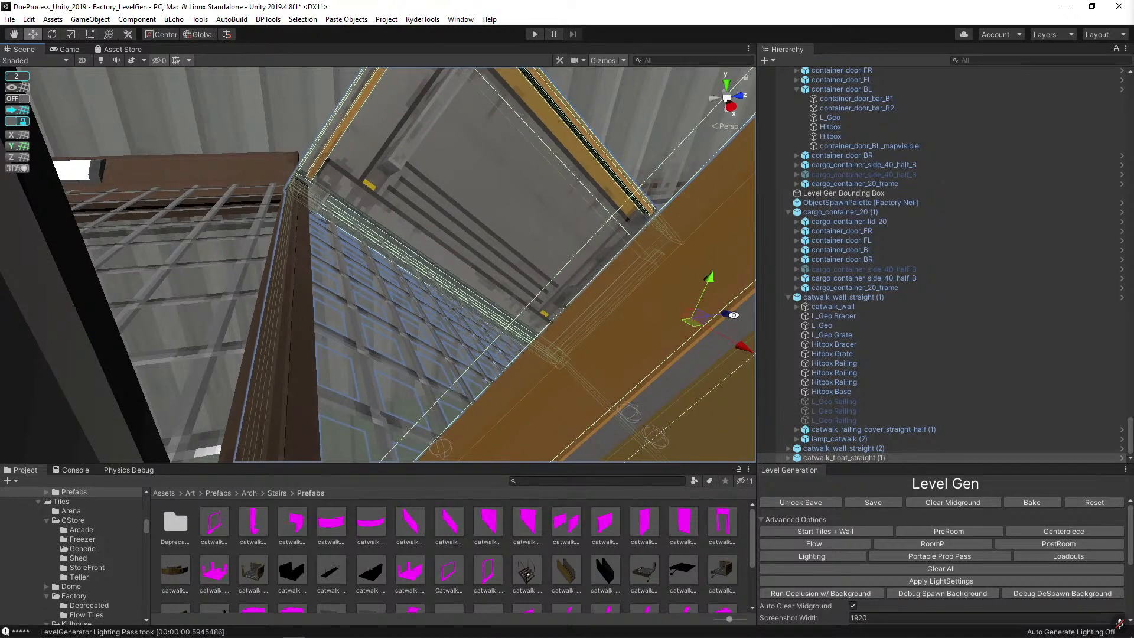
pyautogui.moveTo(734, 316); pyautogui.dragTo(738, 316)
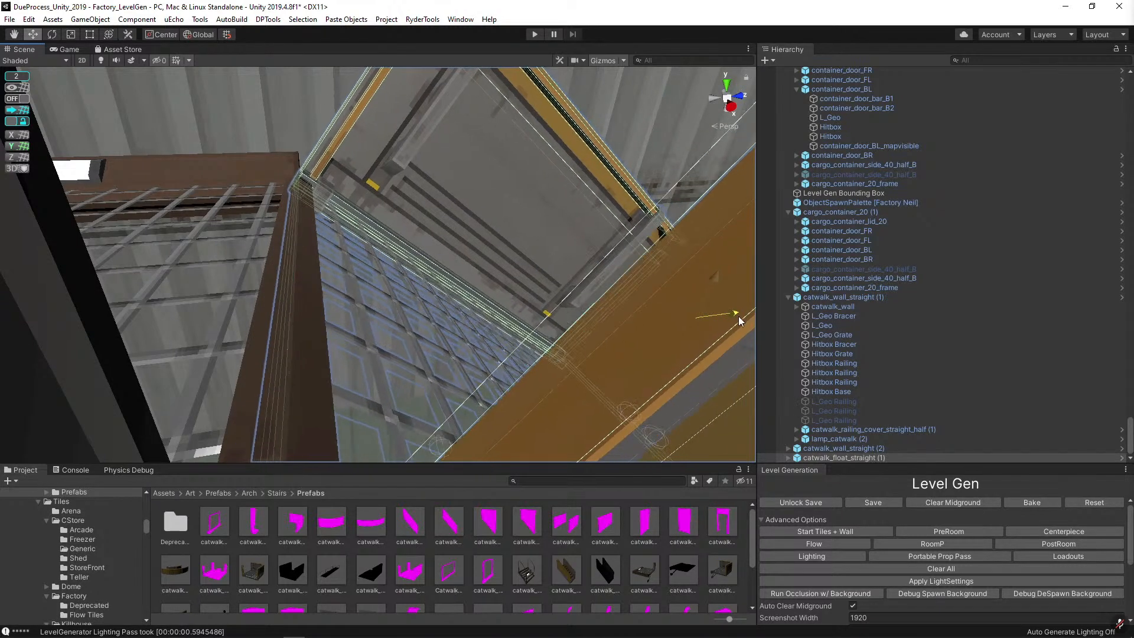
# Turn grid snapping on and move cl_toxic_tank_single_2x2 back to the middle of the toxic vat.
pyautogui.moveTo(477, 273); pyautogui.dragTo(524, 265, button='right')
pyautogui.click(524, 265)
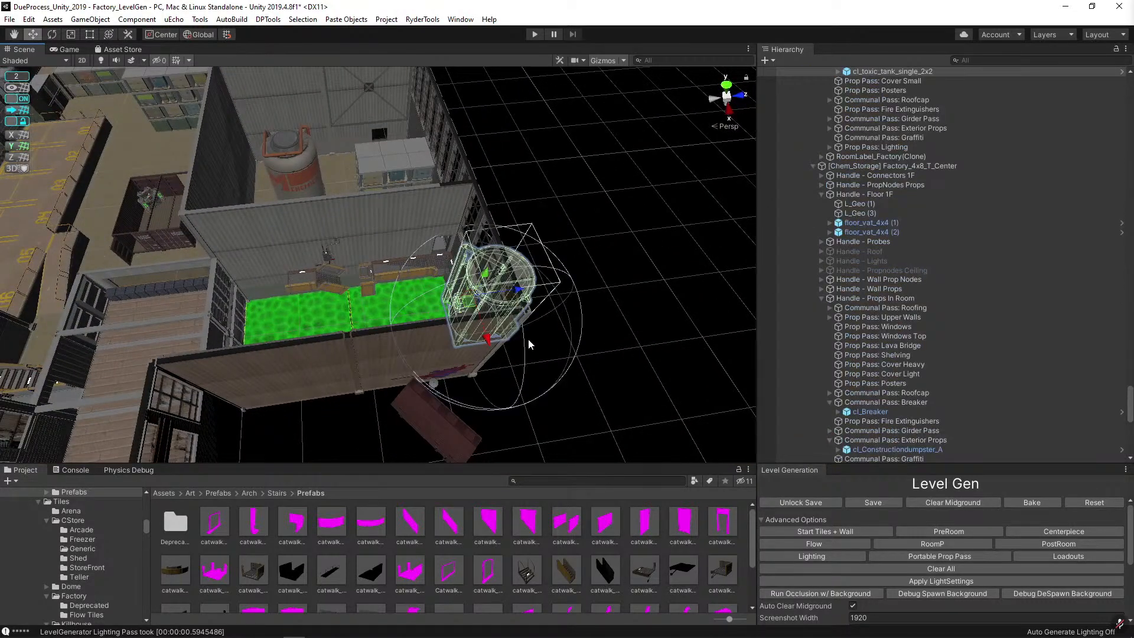
pyautogui.moveTo(518, 293); pyautogui.dragTo(367, 291)
pyautogui.click(621, 280)
pyautogui.press('w')
pyautogui.moveTo(621, 280); pyautogui.dragTo(424, 313, button='right')
# Duplicate catwalk_wall_straight (2) and place the copy end to end along the corrugated wall, away from the gap.
pyautogui.click(423, 235)
pyautogui.moveTo(407, 212); pyautogui.dragTo(340, 214)
pyautogui.moveTo(341, 214); pyautogui.dragTo(390, 276, button='right')
pyautogui.press('s')
pyautogui.click(431, 229)
pyautogui.press('w')
pyautogui.click(381, 275)
pyautogui.press('a')
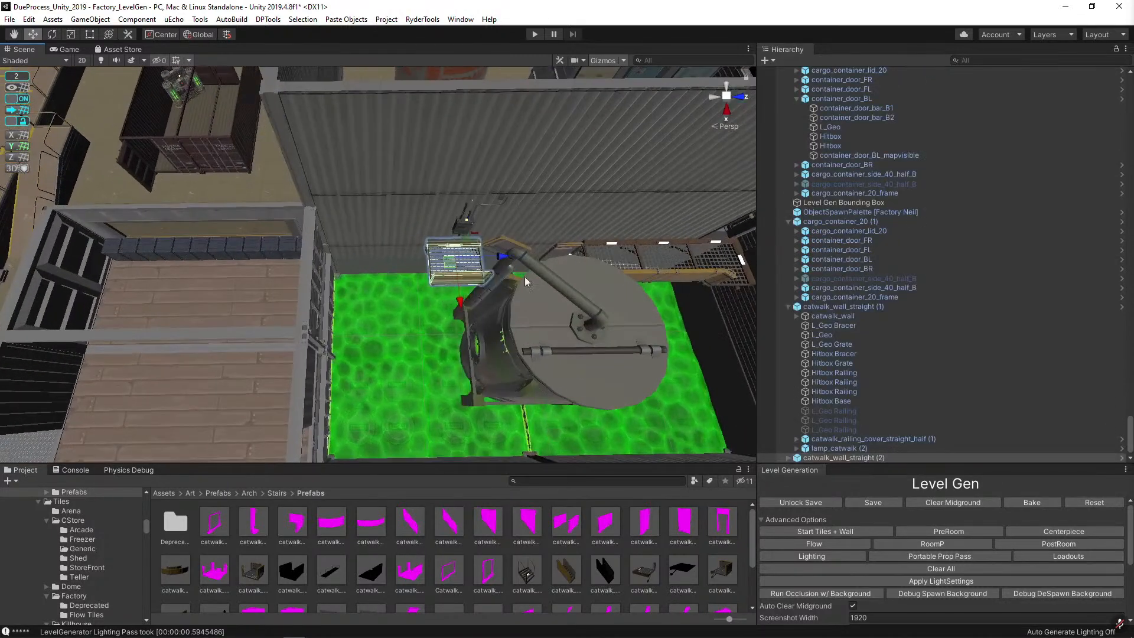
pyautogui.hotkey('ctrl', 'd')
pyautogui.moveTo(504, 260); pyautogui.dragTo(450, 261)
pyautogui.moveTo(450, 260); pyautogui.dragTo(529, 274, button='right')
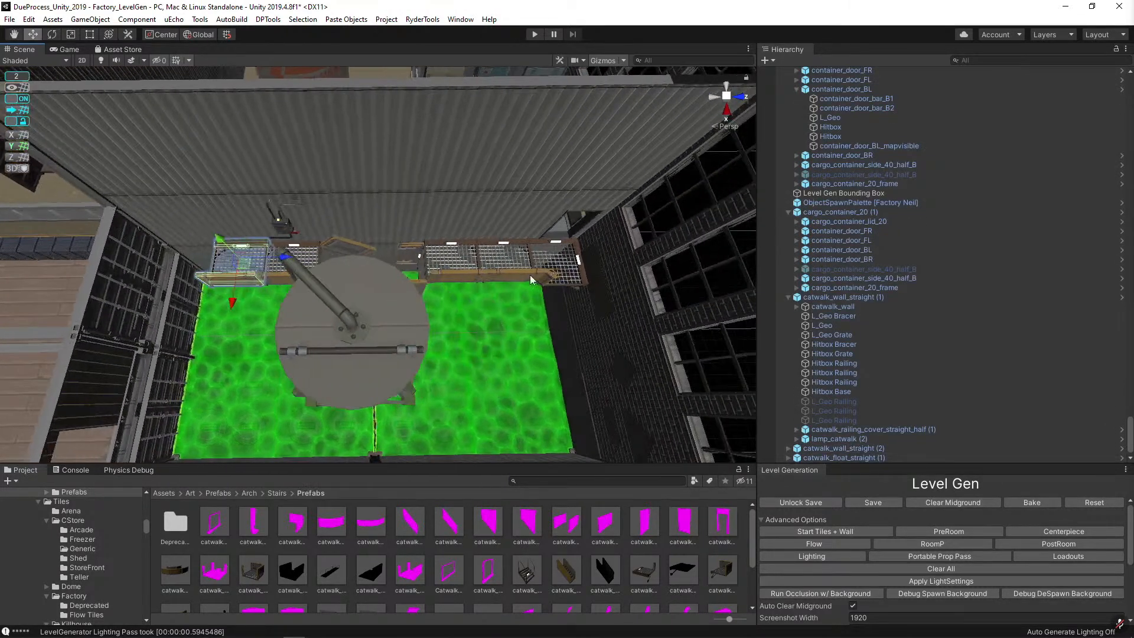
# Duplicate the corner piece catwalk_wall_inner, move the copy to the far end of the catwalk row and rotate it to fit the opposite corner.
pyautogui.click(570, 283)
pyautogui.moveTo(611, 255); pyautogui.dragTo(108, 257)
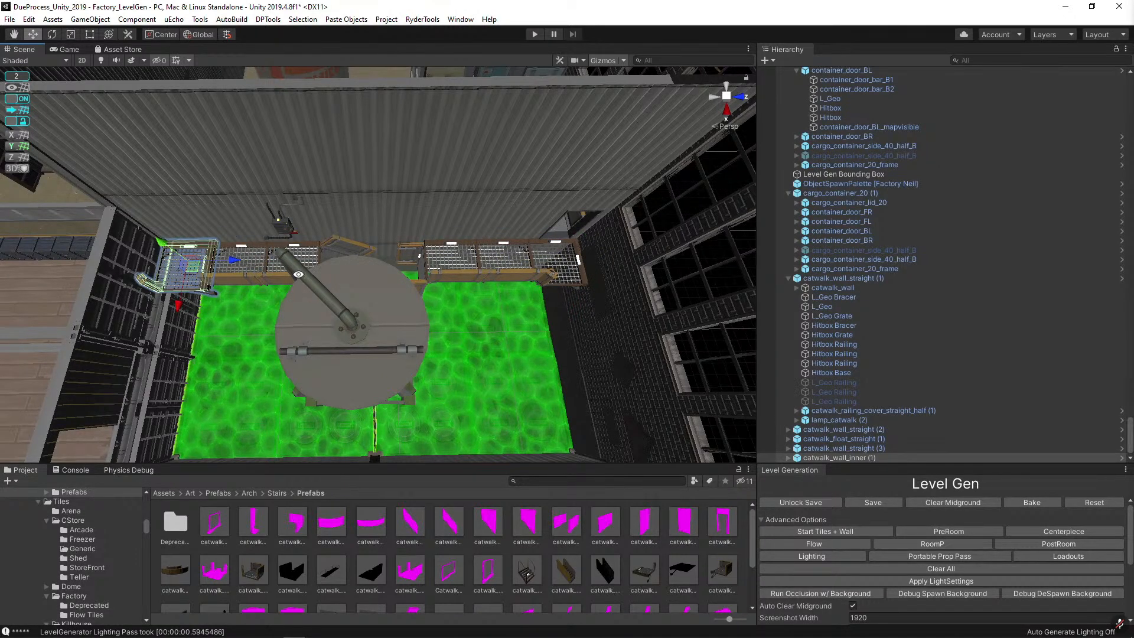
pyautogui.press('a')
pyautogui.press('w')
pyautogui.moveTo(371, 256); pyautogui.dragTo(378, 259, button='right')
pyautogui.press('e')
pyautogui.keyDown('ctrl'); pyautogui.moveTo(349, 299); pyautogui.dragTo(495, 280); pyautogui.keyUp('ctrl')
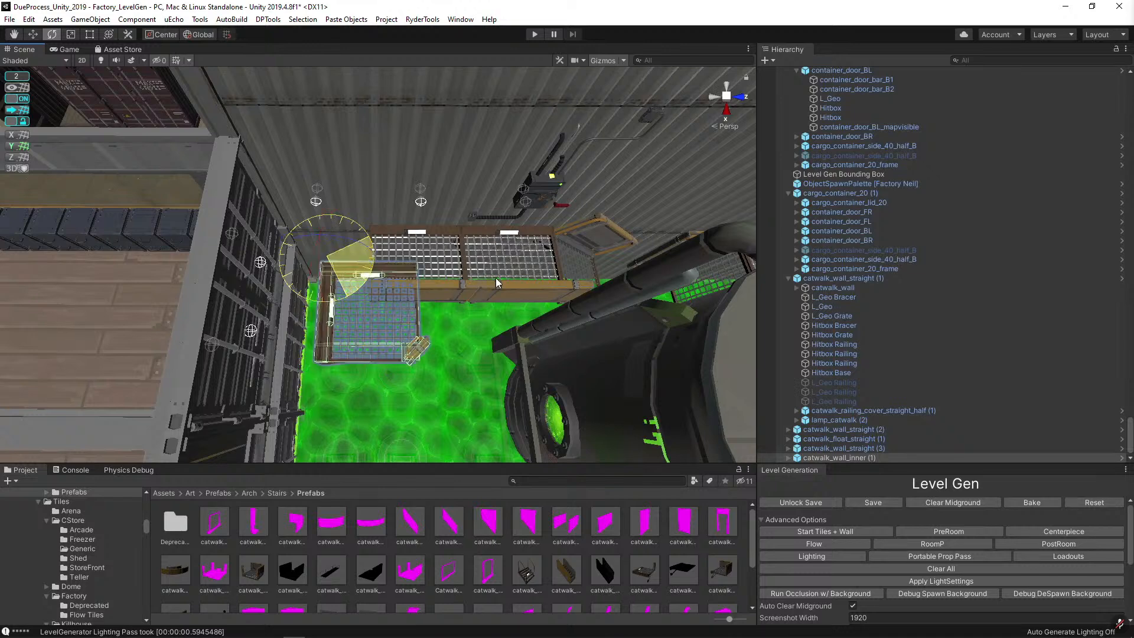
pyautogui.press('w')
pyautogui.moveTo(371, 310); pyautogui.dragTo(324, 258)
# Duplicate the straight catwalk next to the new corner and move the copy over to turn it along the side wall.
pyautogui.click(435, 256)
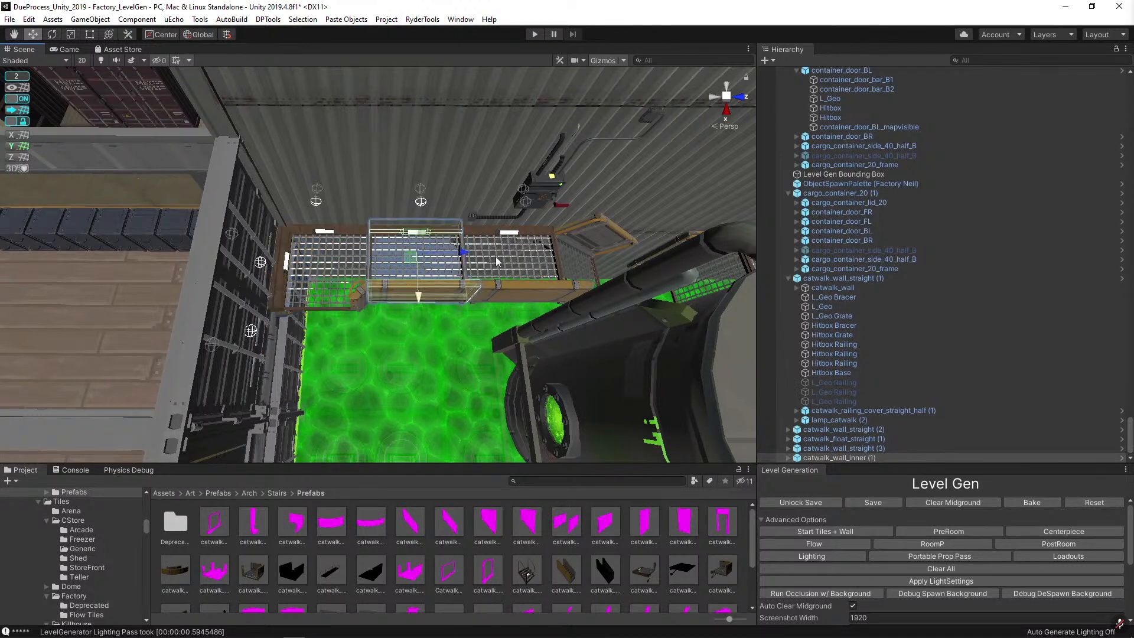
pyautogui.hotkey('ctrl', 'd')
pyautogui.keyDown('alt'); pyautogui.moveTo(494, 255); pyautogui.dragTo(346, 254); pyautogui.keyUp('alt')
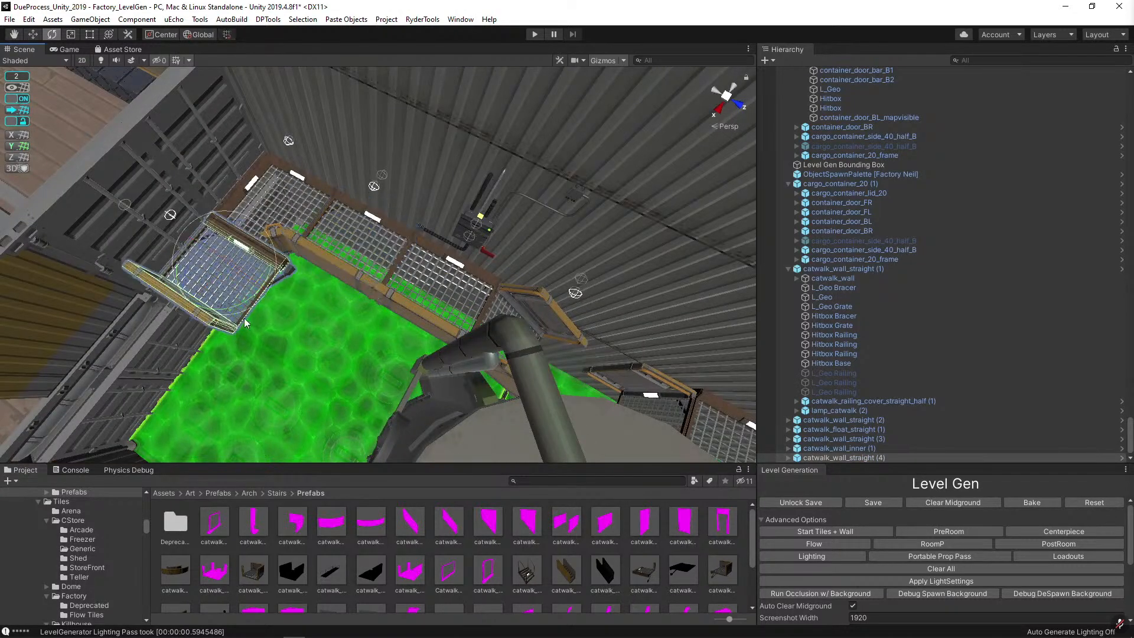
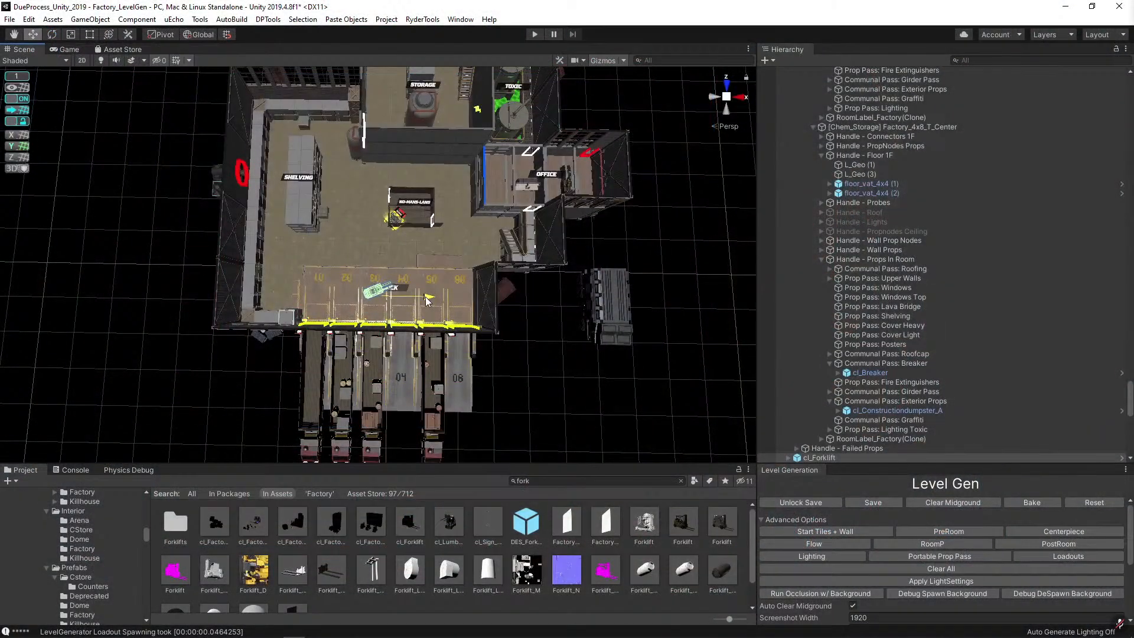
# Move cl_Forklift along the dock floor so it stands between bays 02 and 03.
pyautogui.moveTo(427, 301); pyautogui.dragTo(381, 292)
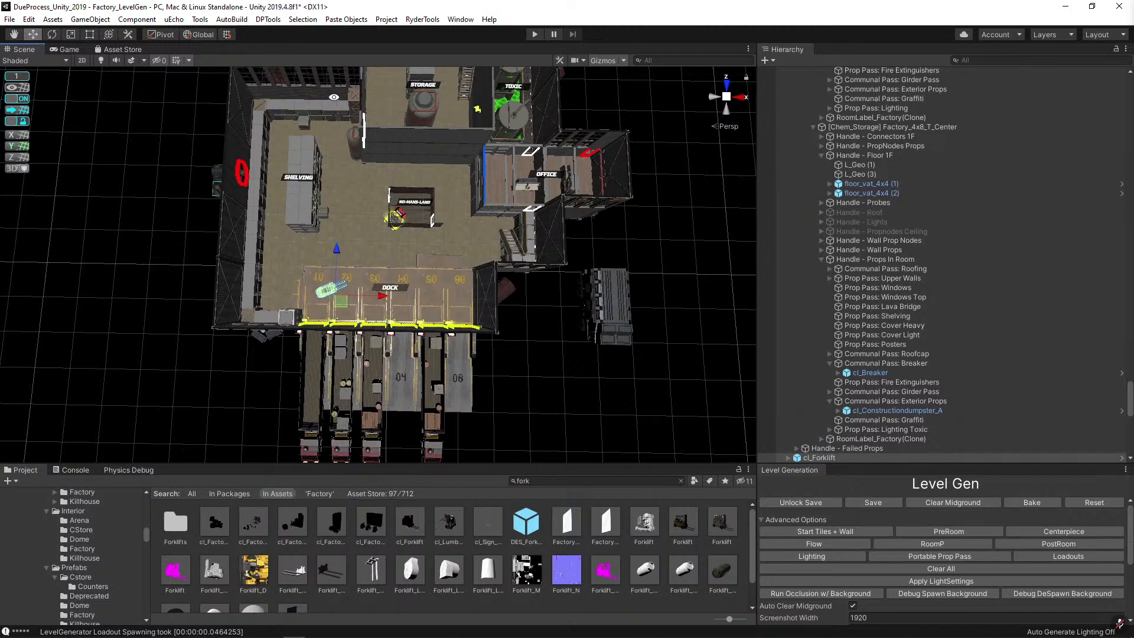
pyautogui.click(580, 399)
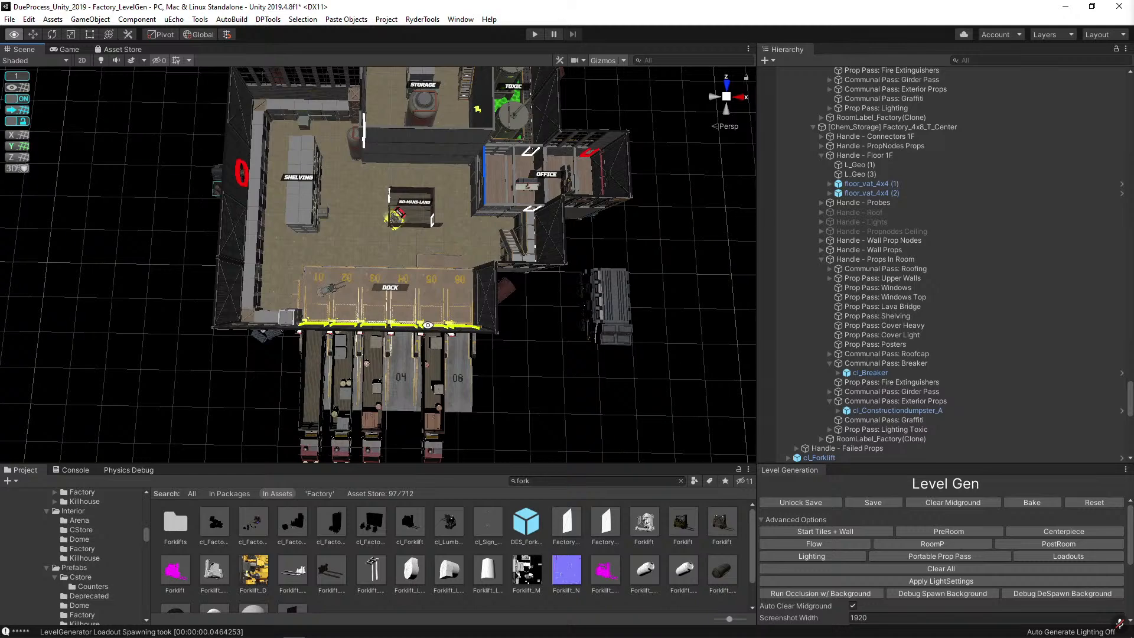
pyautogui.press('w')
pyautogui.moveTo(494, 326); pyautogui.dragTo(436, 328, button='right')
pyautogui.press('w')
pyautogui.click(218, 277)
pyautogui.moveTo(218, 277); pyautogui.dragTo(276, 297, button='right')
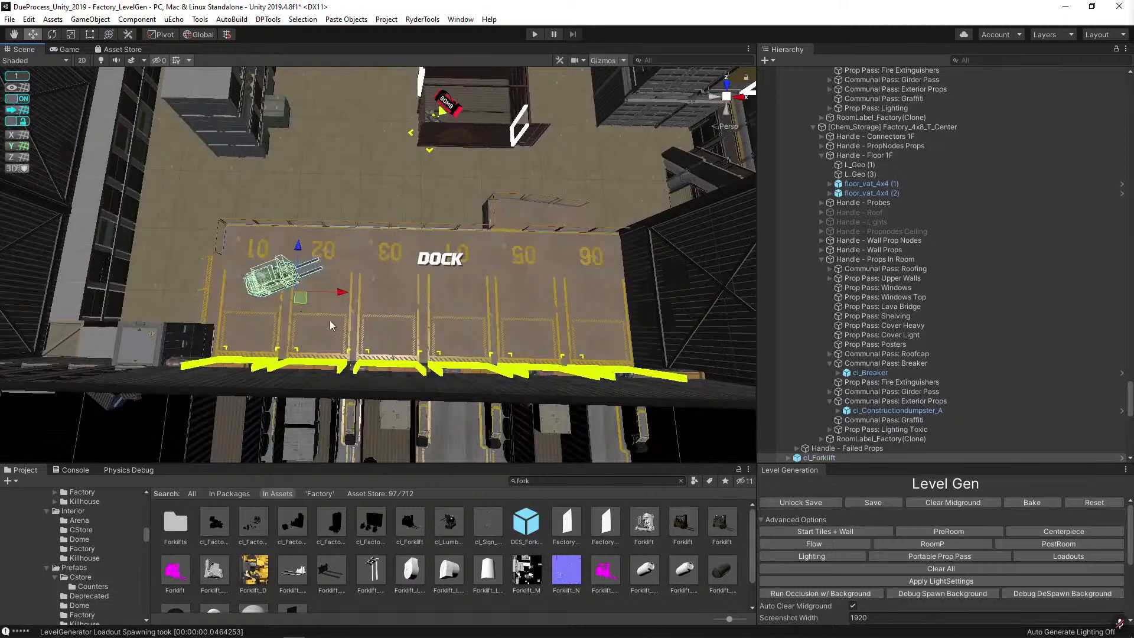
pyautogui.moveTo(433, 326); pyautogui.dragTo(433, 326, button='right')
pyautogui.moveTo(341, 293); pyautogui.dragTo(416, 303)
pyautogui.press('s')
pyautogui.moveTo(414, 303); pyautogui.dragTo(472, 234, button='right')
pyautogui.click(588, 393)
pyautogui.scroll(-10, 501, 386)
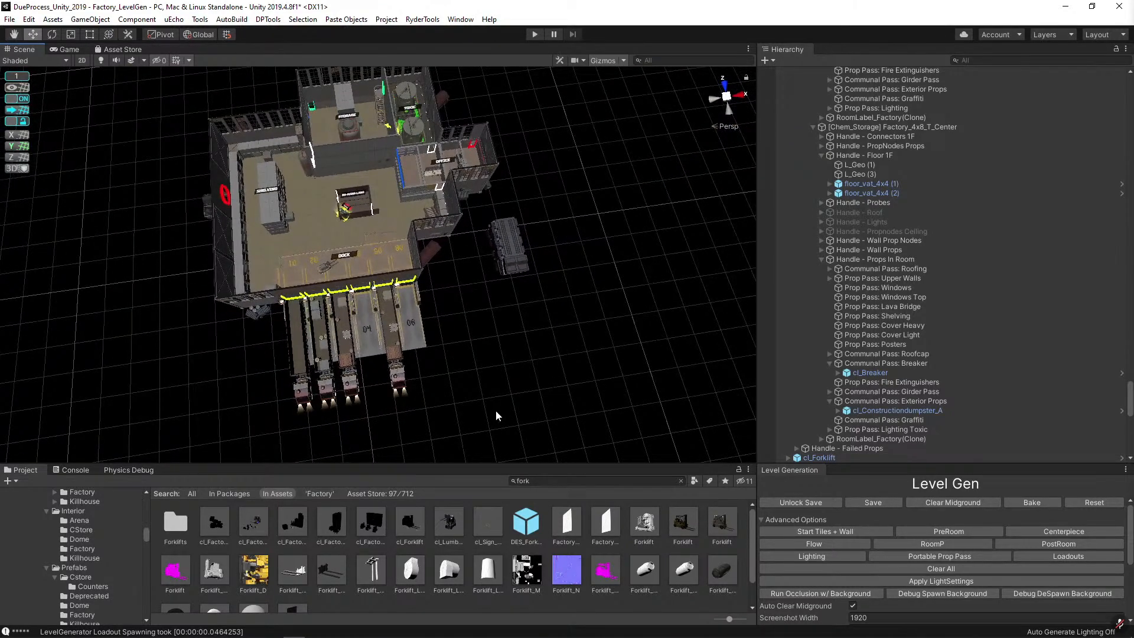
# Examine the overall layout and the sightline from the office windows down to the no-man's-land cargo containers.
pyautogui.moveTo(496, 415); pyautogui.dragTo(496, 415, button='right')
pyautogui.keyDown('alt'); pyautogui.moveTo(560, 382); pyautogui.dragTo(570, 304); pyautogui.keyUp('alt')
pyautogui.scroll(3, 561, 304)
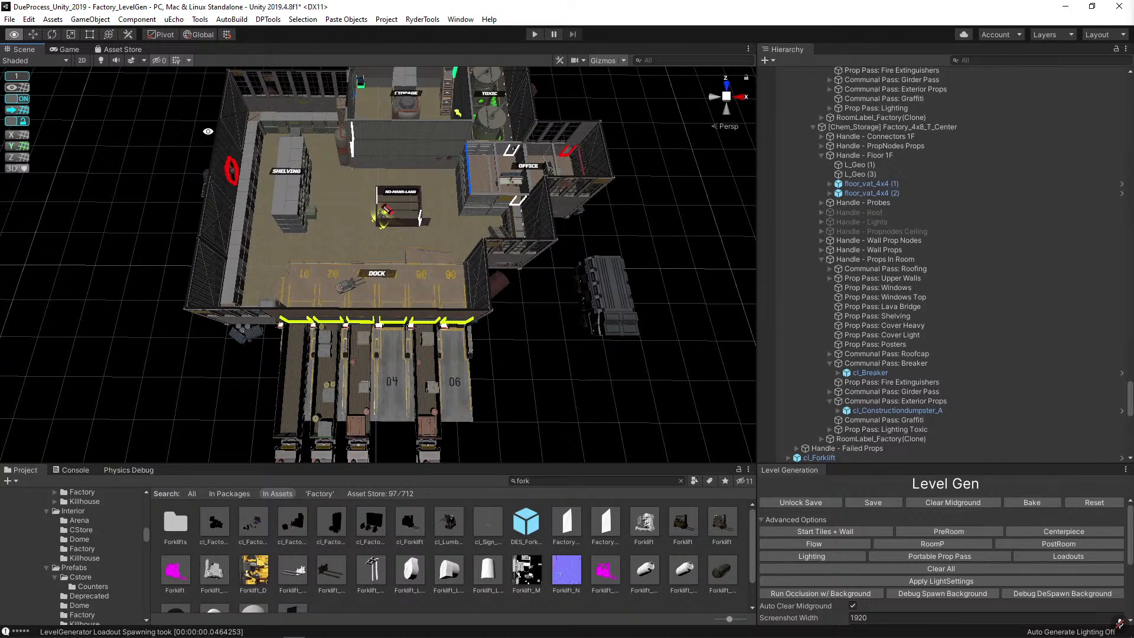
pyautogui.press('alt')
pyautogui.press('alt')
pyautogui.keyDown('alt'); pyautogui.moveTo(569, 239); pyautogui.dragTo(316, 202); pyautogui.keyUp('alt')
pyautogui.press('w')
pyautogui.moveTo(316, 202); pyautogui.dragTo(379, 158, button='right')
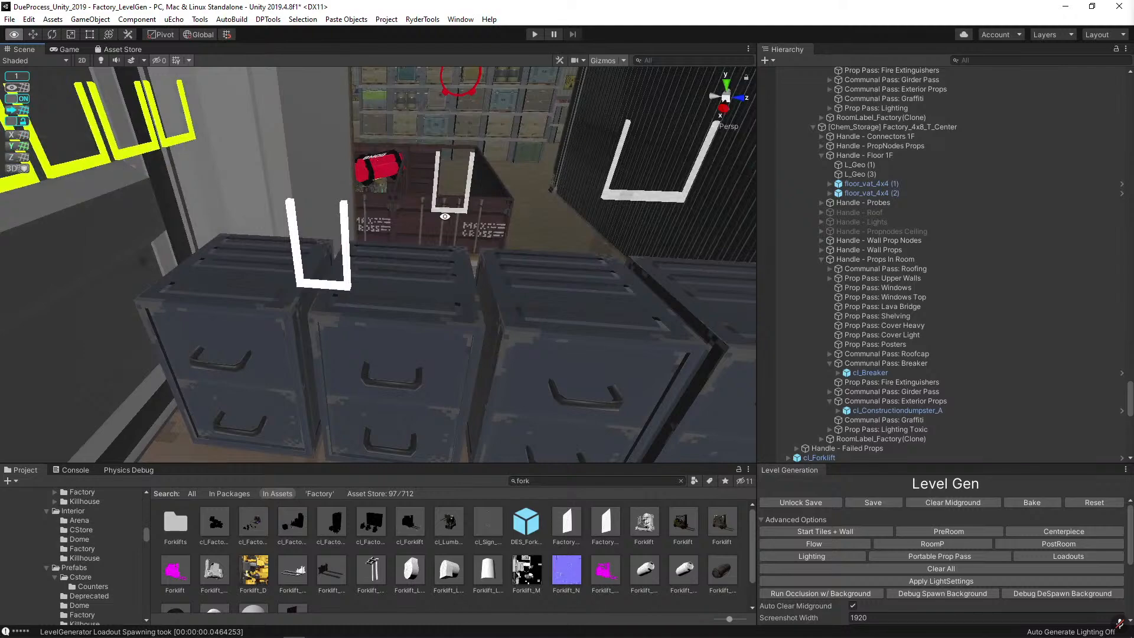
pyautogui.press('w')
pyautogui.moveTo(445, 217); pyautogui.dragTo(443, 208, button='right')
pyautogui.scroll(-2, 422, 201)
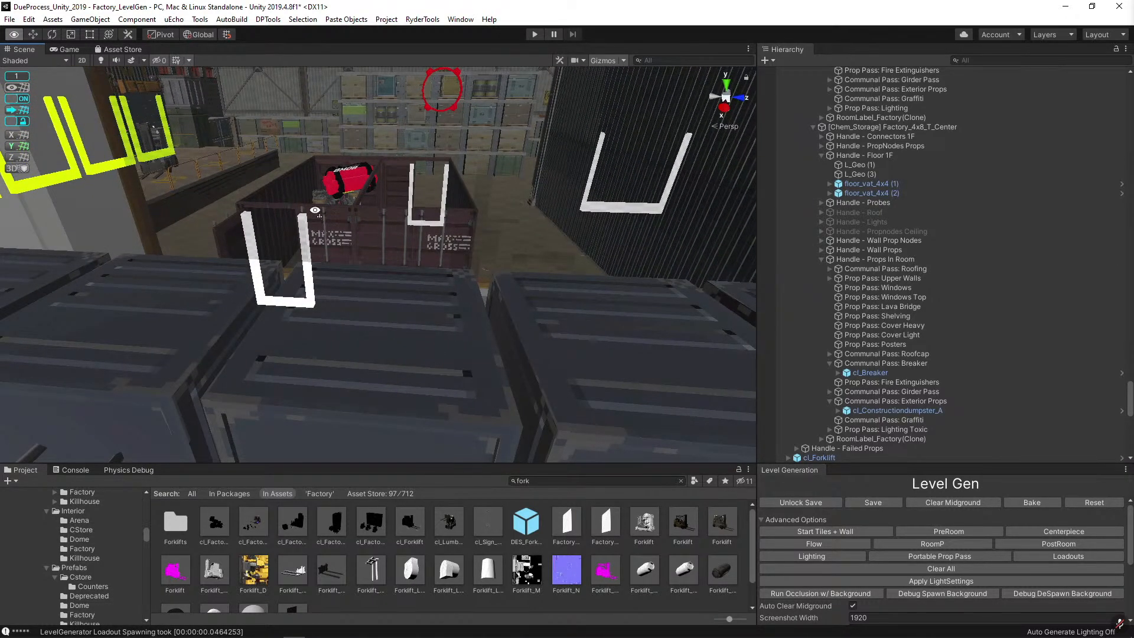
pyautogui.keyDown('alt'); pyautogui.moveTo(388, 209); pyautogui.dragTo(344, 302); pyautogui.keyUp('alt')
# Move both no-man's-land cargo containers together with the bomb along the Z axis toward the corrugated wall.
pyautogui.click(344, 303)
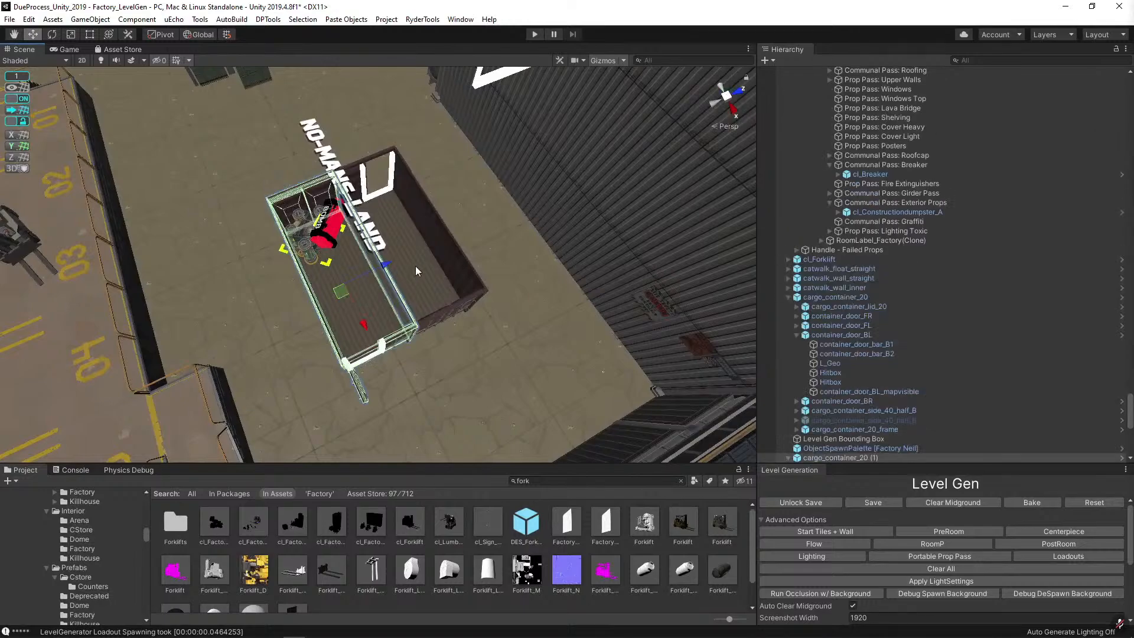
pyautogui.press('f')
pyautogui.keyDown('alt'); pyautogui.moveTo(273, 225); pyautogui.dragTo(314, 201); pyautogui.keyUp('alt')
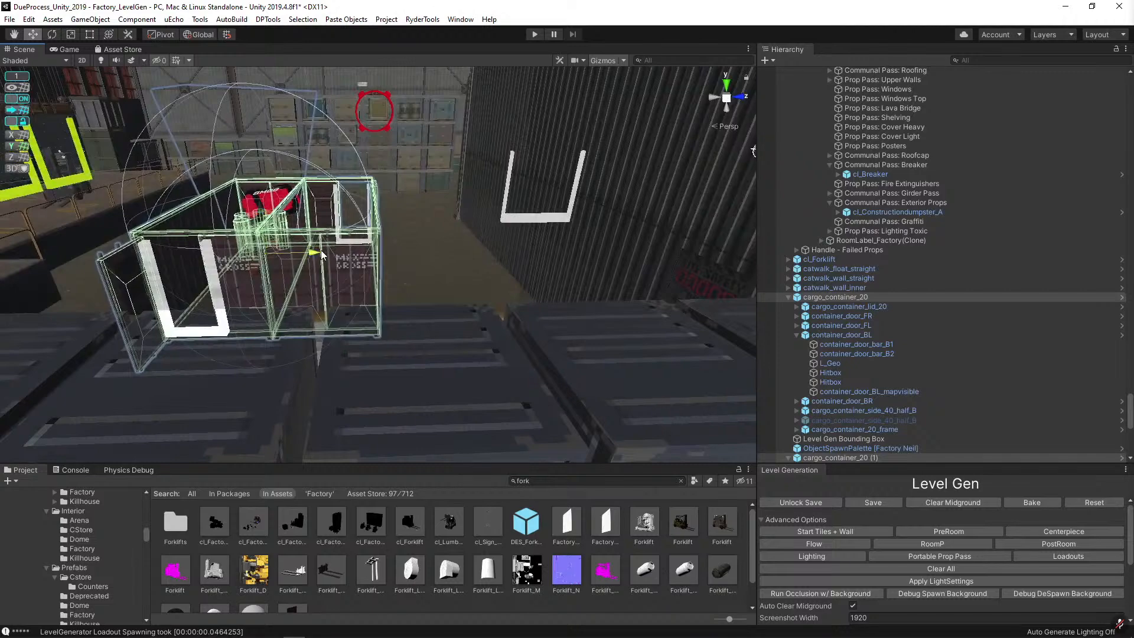
pyautogui.keyDown('alt'); pyautogui.moveTo(322, 254); pyautogui.dragTo(423, 249); pyautogui.keyUp('alt')
pyautogui.click(430, 288)
pyautogui.scroll(4, 423, 248)
pyautogui.click(424, 249)
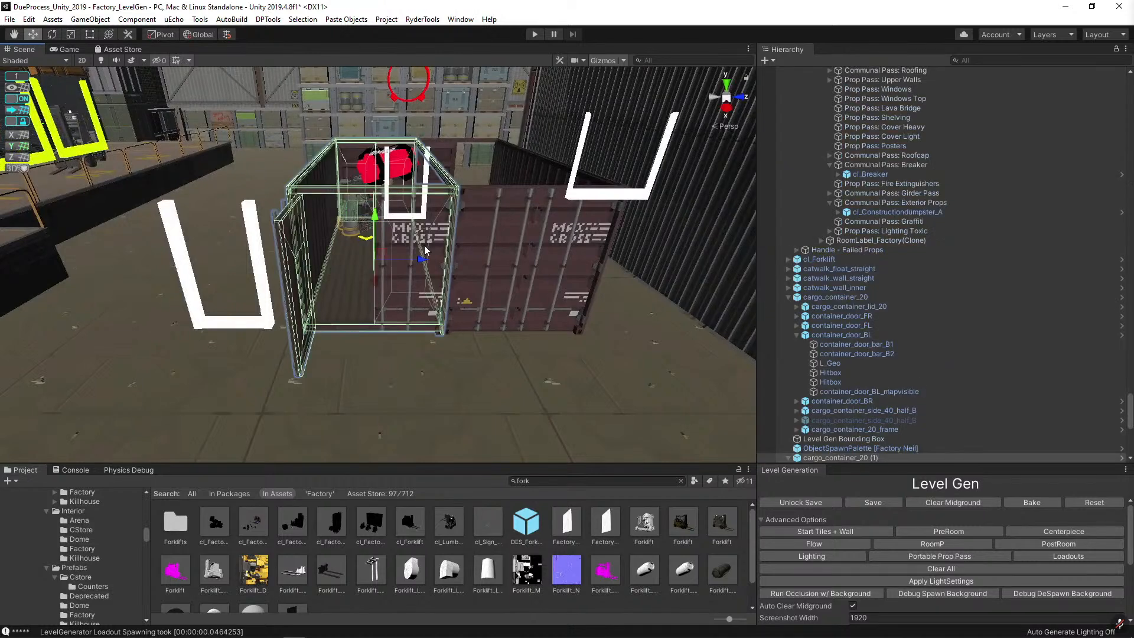
pyautogui.click(424, 250)
pyautogui.press('e')
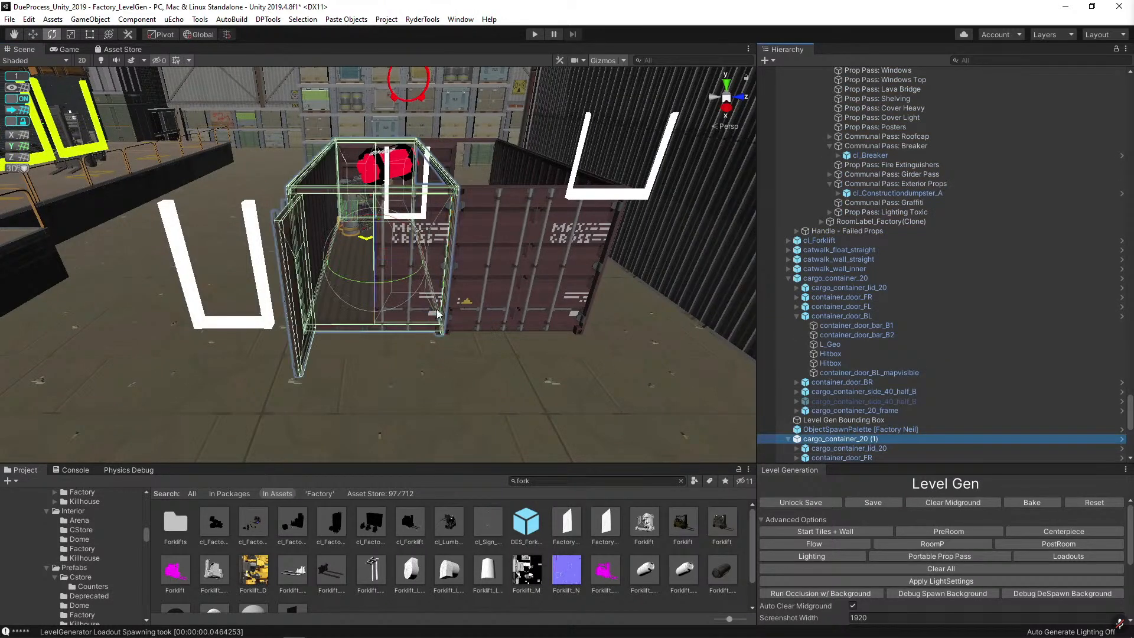
pyautogui.click(431, 230)
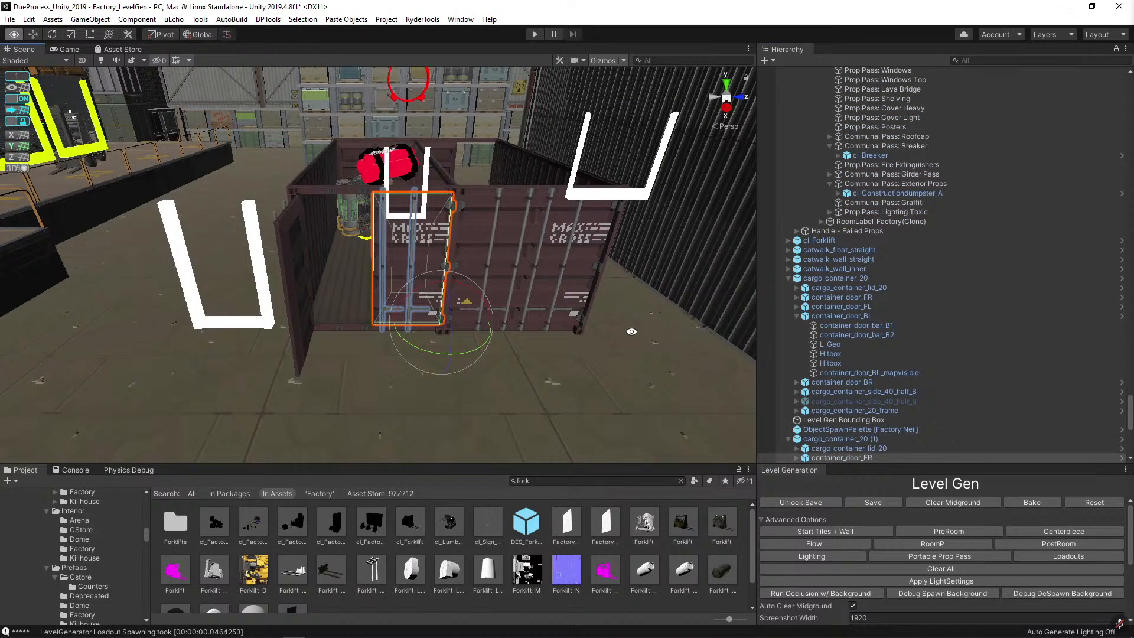
pyautogui.moveTo(619, 359); pyautogui.dragTo(767, 365)
pyautogui.press('s')
pyautogui.moveTo(523, 292); pyautogui.dragTo(444, 279, button='right')
pyautogui.press('w')
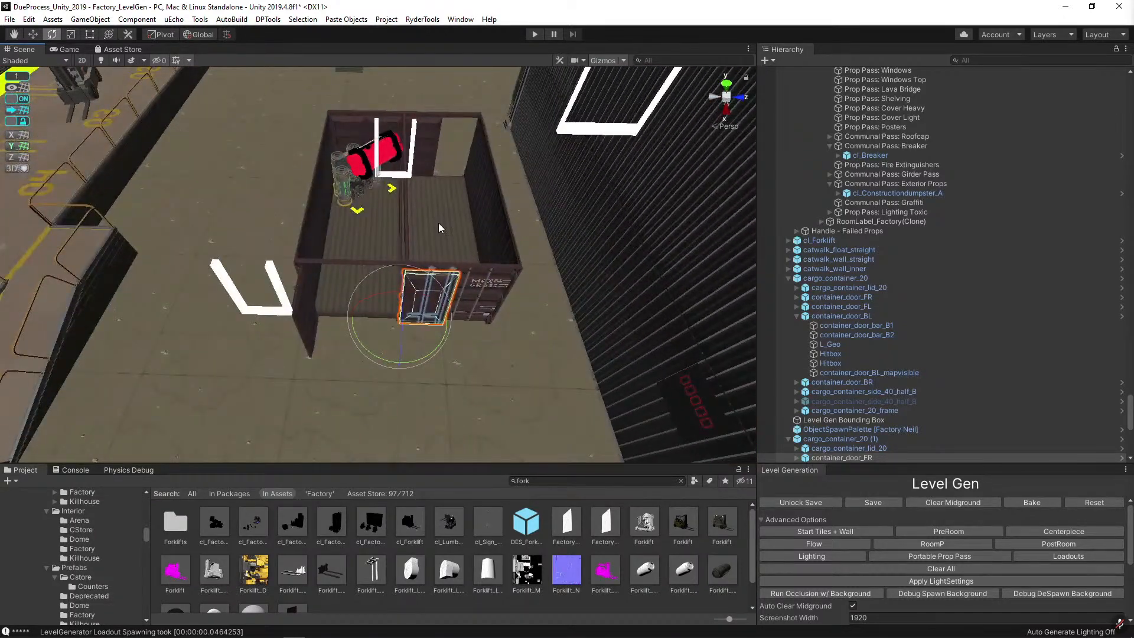
# Select cargo_container_20, cargo_container_20 (1) and the bomb again and fine-tune their shared position along the Z axis.
pyautogui.click(439, 224)
pyautogui.keyDown('shift'); pyautogui.click(348, 183); pyautogui.keyUp('shift')
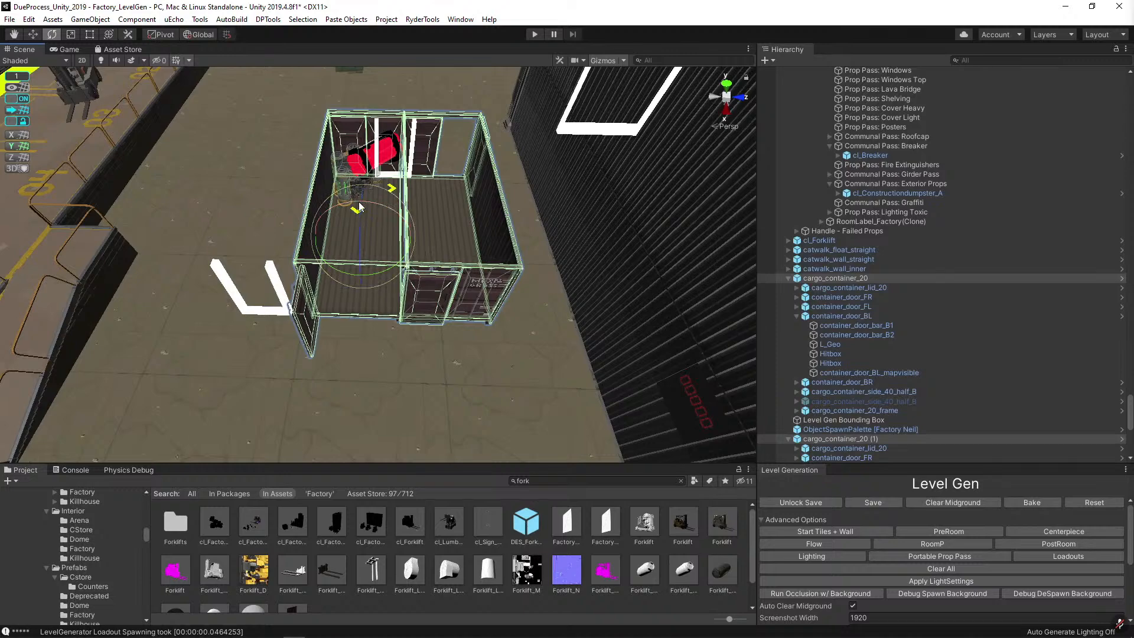
pyautogui.press('w')
pyautogui.moveTo(341, 194); pyautogui.dragTo(443, 188, button='right')
pyautogui.keyDown('shift'); pyautogui.click(324, 210); pyautogui.keyUp('shift')
pyautogui.press('s')
pyautogui.click(362, 231)
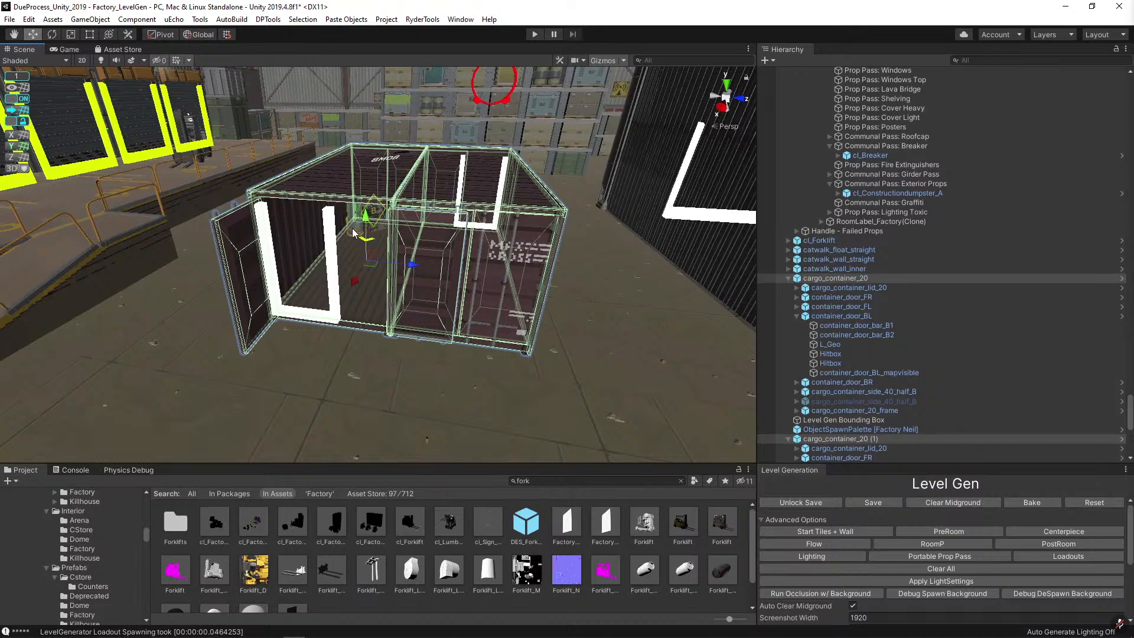
pyautogui.keyDown('shift'); pyautogui.click(353, 229); pyautogui.keyUp('shift')
pyautogui.moveTo(353, 229); pyautogui.dragTo(358, 234, button='right')
pyautogui.press('s')
pyautogui.moveTo(408, 243); pyautogui.dragTo(438, 237)
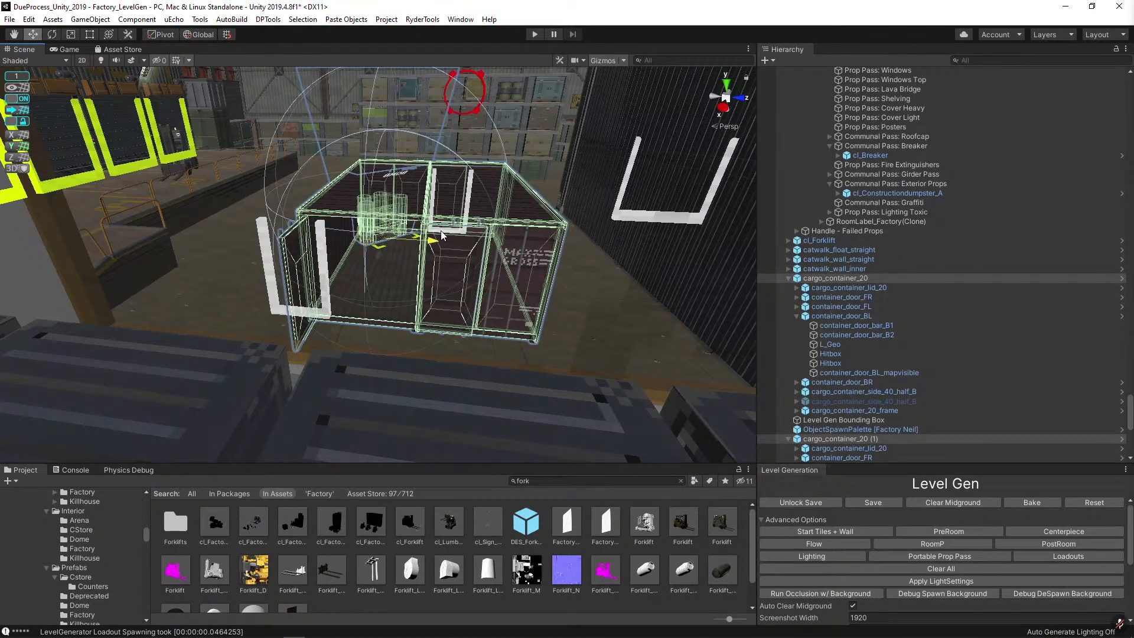
pyautogui.moveTo(441, 235)
pyautogui.mouseDown(button='right')
pyautogui.moveTo(376, 206)
pyautogui.moveTo(337, 208)
pyautogui.moveTo(549, 246)
pyautogui.moveTo(439, 281)
pyautogui.mouseUp(button='right')
# Set the transform handle to Center and shift Handle - MapVisDoorway (1) and (2) together along Z into line with the container door openings.
pyautogui.click(362, 271)
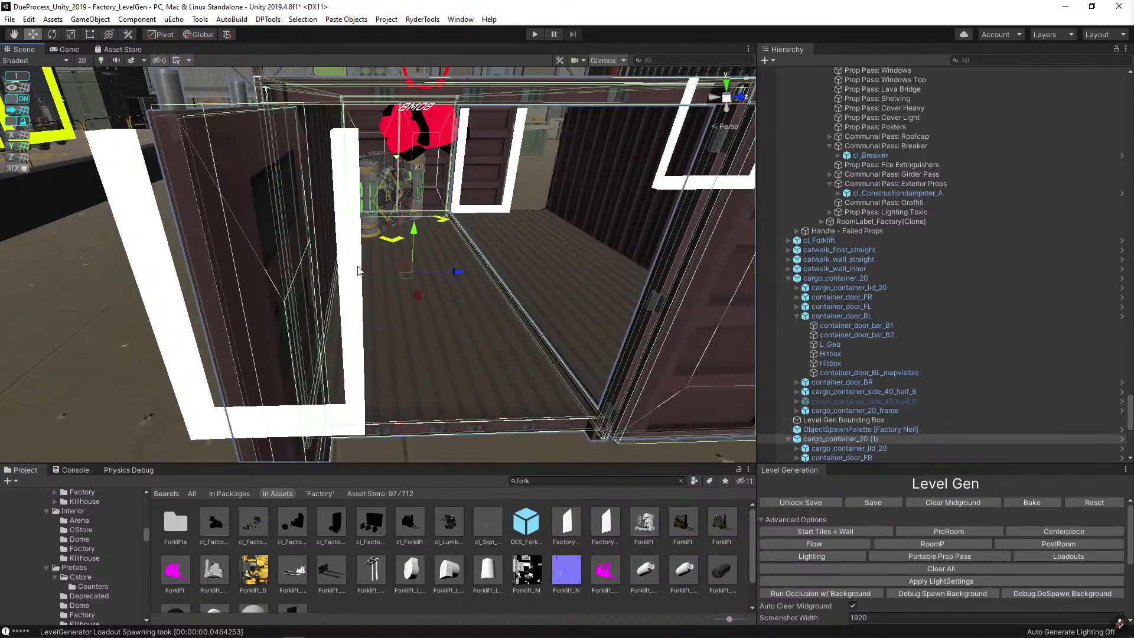
pyautogui.click(357, 271)
pyautogui.scroll(3, 939, 168)
pyautogui.click(911, 169)
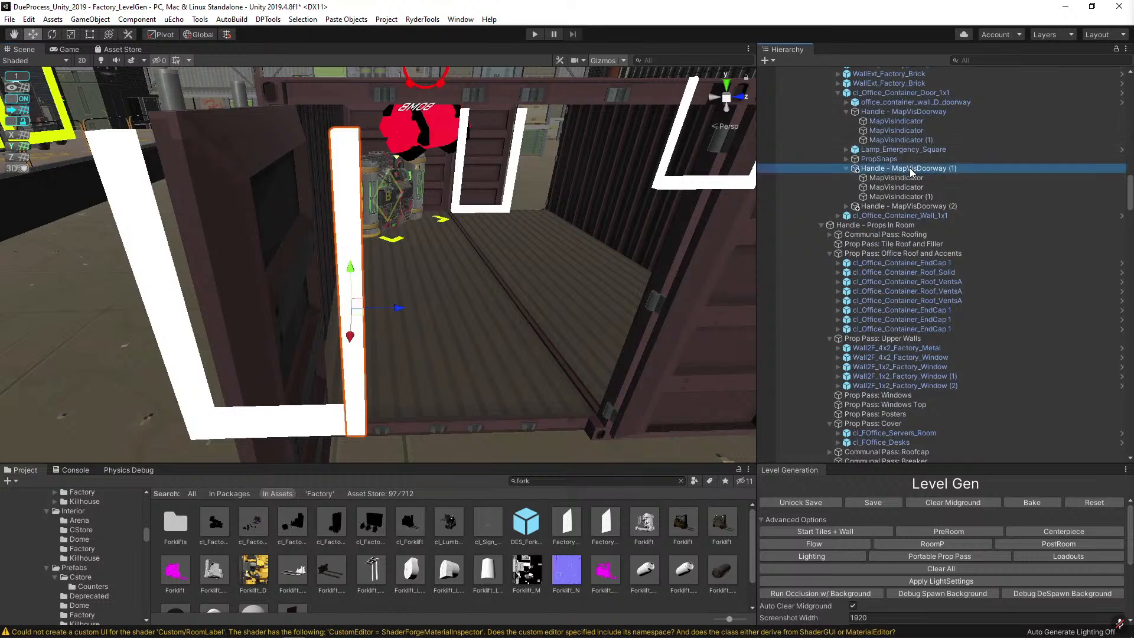
pyautogui.press('f')
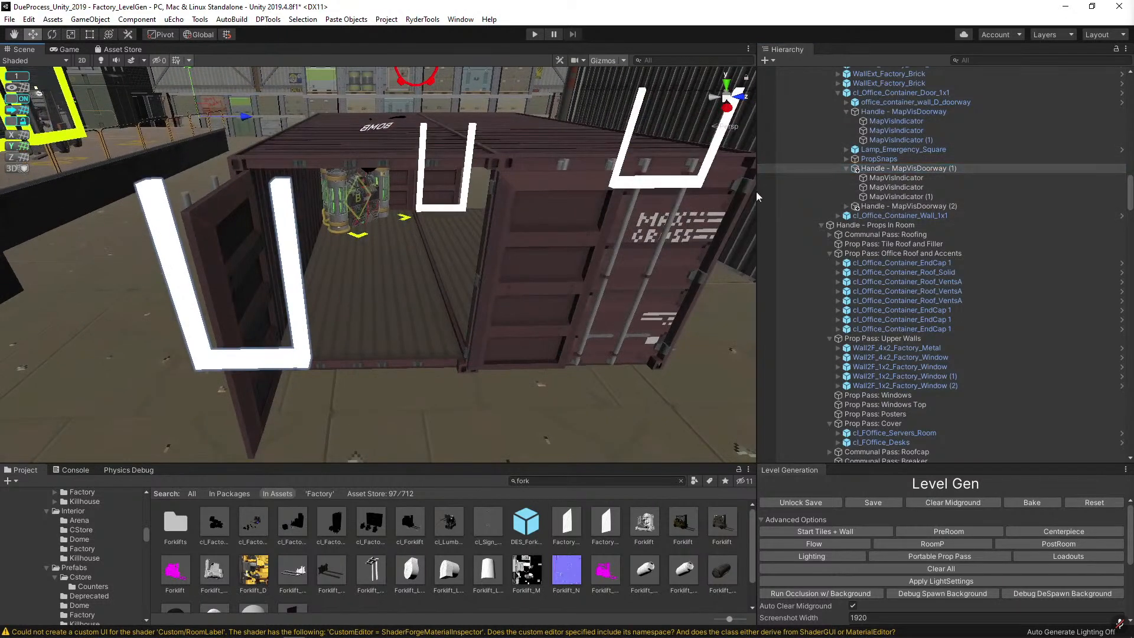
pyautogui.keyDown('ctrl'); pyautogui.click(921, 206); pyautogui.keyUp('ctrl')
pyautogui.moveTo(284, 234); pyautogui.dragTo(270, 148, button='right')
pyautogui.press('w')
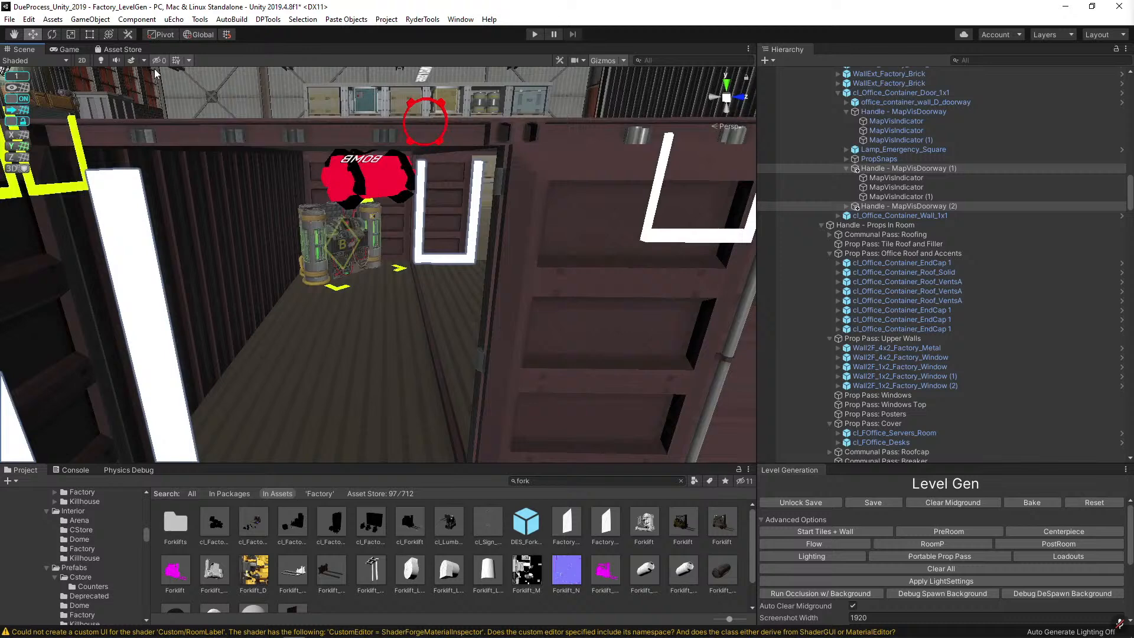
pyautogui.click(161, 35)
pyautogui.moveTo(442, 224); pyautogui.dragTo(426, 232, button='right')
pyautogui.moveTo(412, 238); pyautogui.dragTo(480, 238)
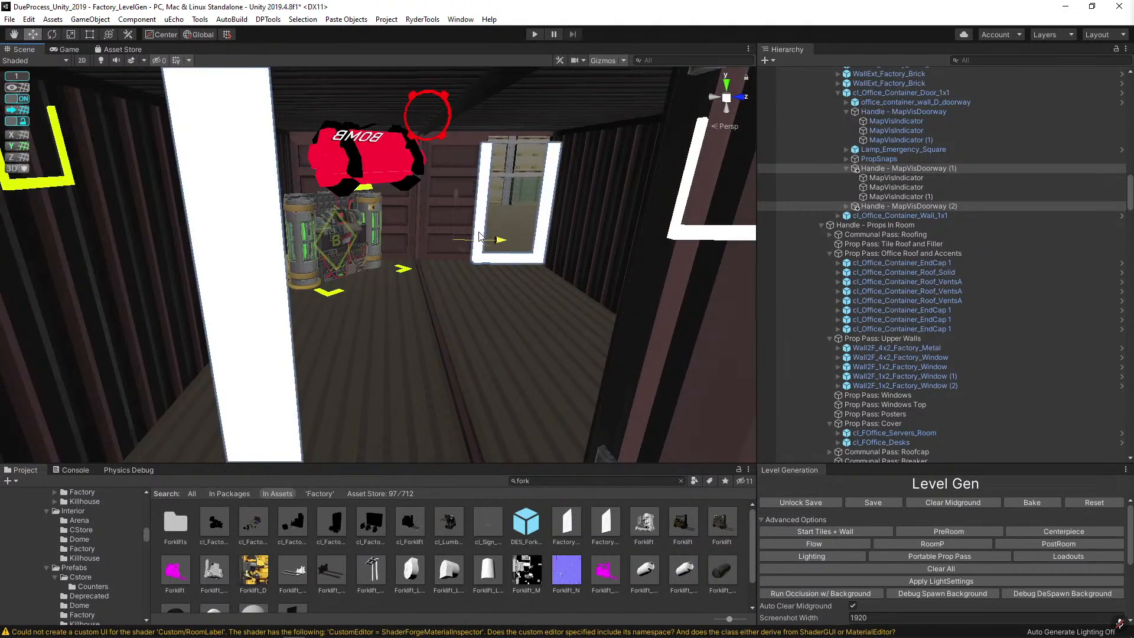
pyautogui.press('s')
pyautogui.moveTo(486, 238); pyautogui.dragTo(450, 243, button='right')
# Move the inner MapVisIndicator post of Handle - MapVisDoorway (1) outward to the edge of the container's door opening.
pyautogui.click(362, 246)
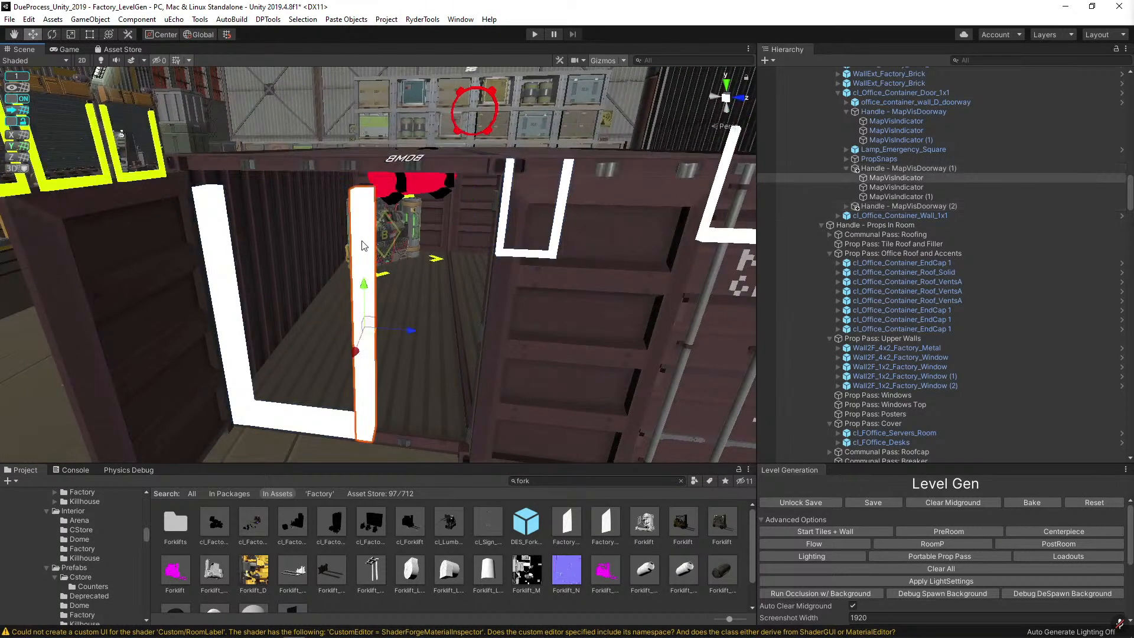
pyautogui.moveTo(373, 299); pyautogui.dragTo(376, 296, button='right')
pyautogui.press('s')
pyautogui.moveTo(377, 279); pyautogui.dragTo(466, 271)
# Turn grid snapping off and stretch the doorway's bottom bar, MapVisIndicator (1), so it spans the gap between both posts.
pyautogui.click(22, 99)
pyautogui.click(322, 347)
pyautogui.moveTo(333, 352); pyautogui.dragTo(365, 354)
pyautogui.press('r')
pyautogui.moveTo(273, 354); pyautogui.dragTo(232, 356)
pyautogui.press('w')
pyautogui.moveTo(232, 355); pyautogui.dragTo(339, 342, button='right')
pyautogui.press('w')
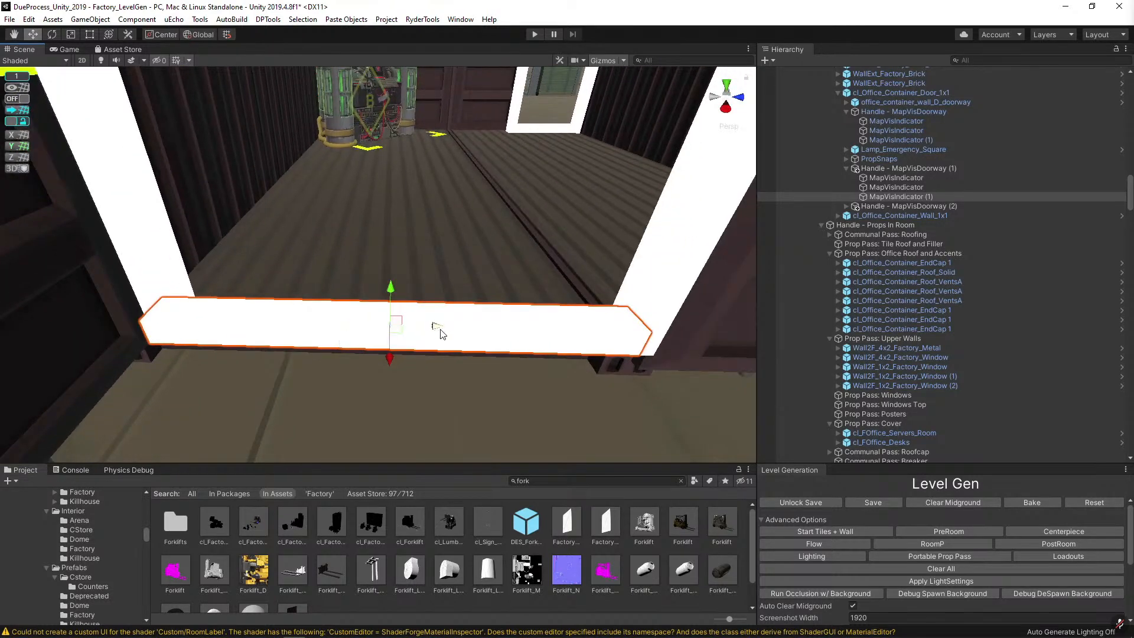
pyautogui.moveTo(438, 325); pyautogui.dragTo(443, 330)
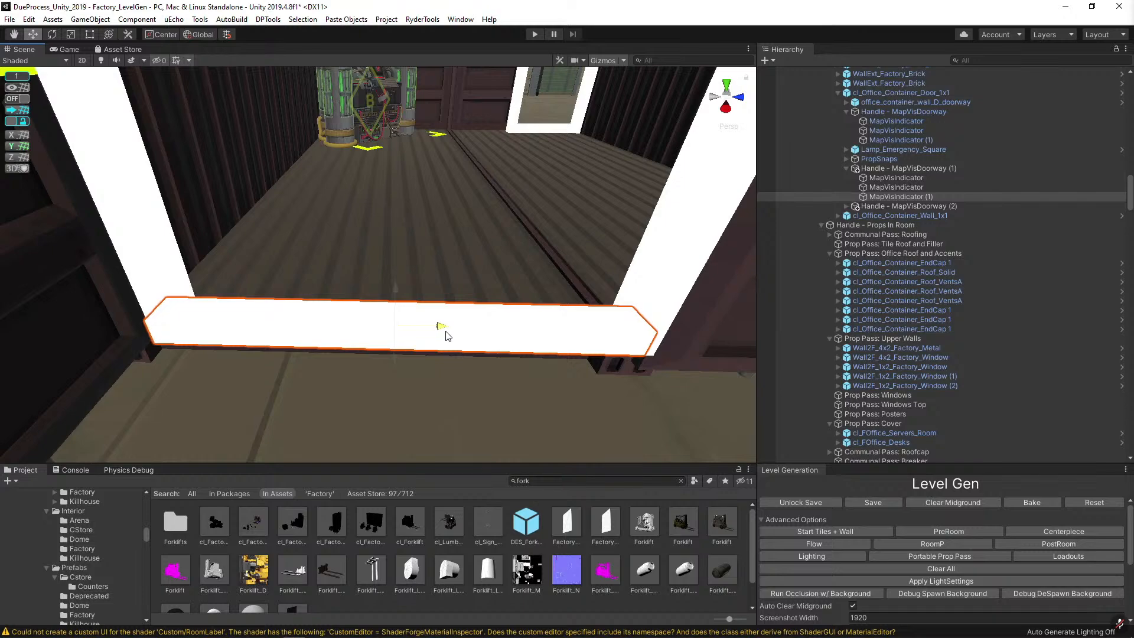
pyautogui.press('s')
pyautogui.moveTo(443, 331); pyautogui.dragTo(385, 312, button='right')
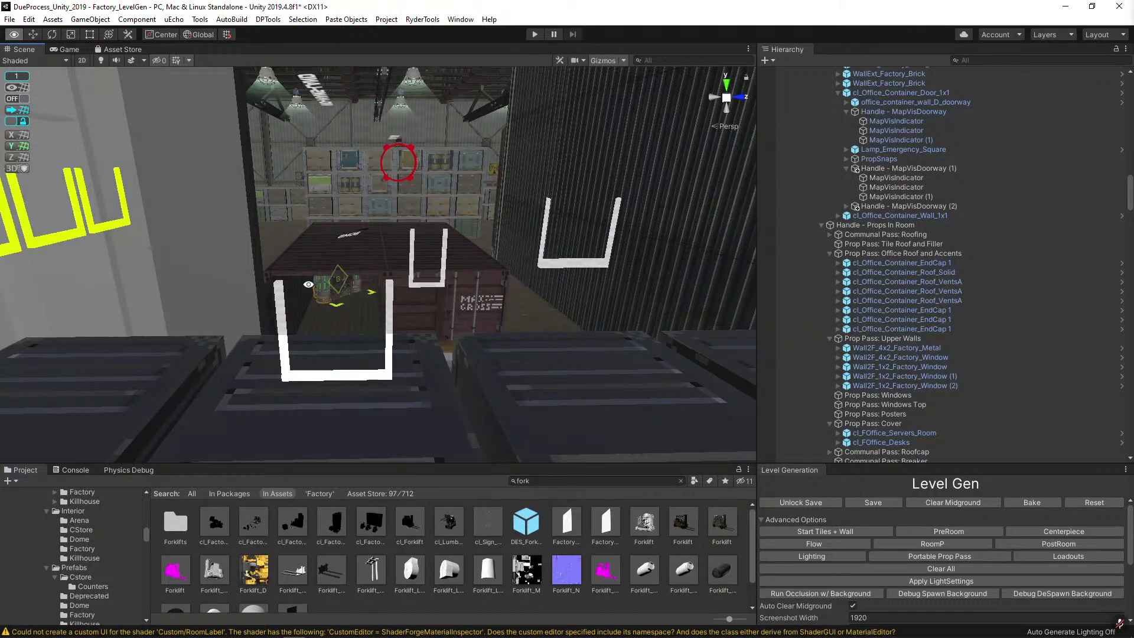
# Rotate container_door_FR of cargo_container_20 (1) open, with the transform handle set to Pivot so the door swings around its hinge.
pyautogui.moveTo(329, 279); pyautogui.dragTo(660, 244, button='right')
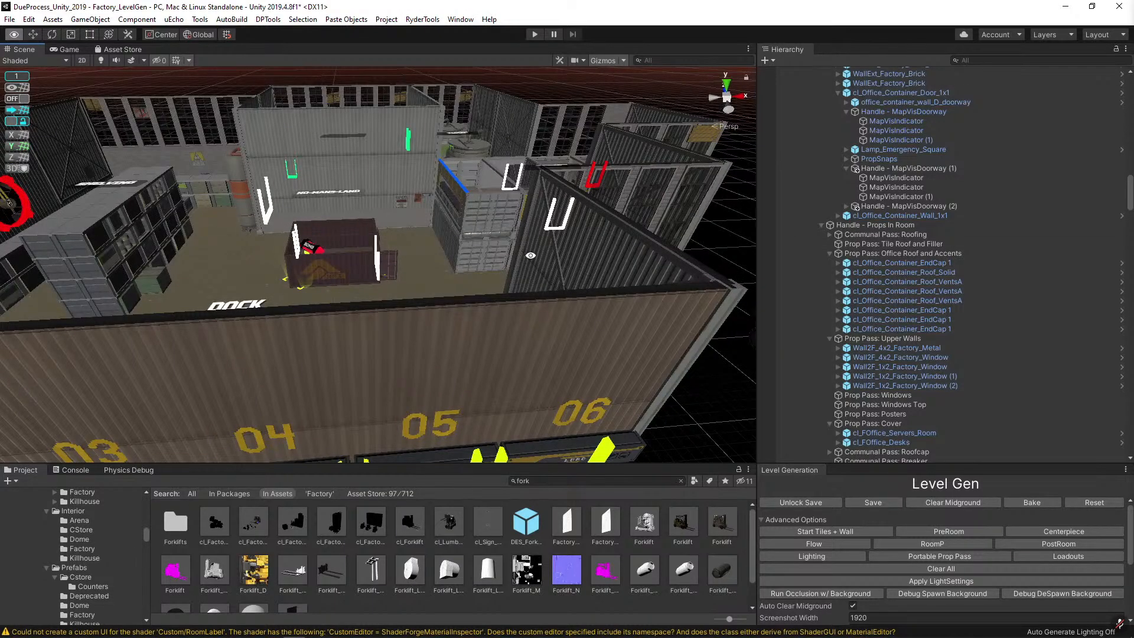
pyautogui.moveTo(483, 190); pyautogui.dragTo(478, 323, button='right')
pyautogui.press('alt')
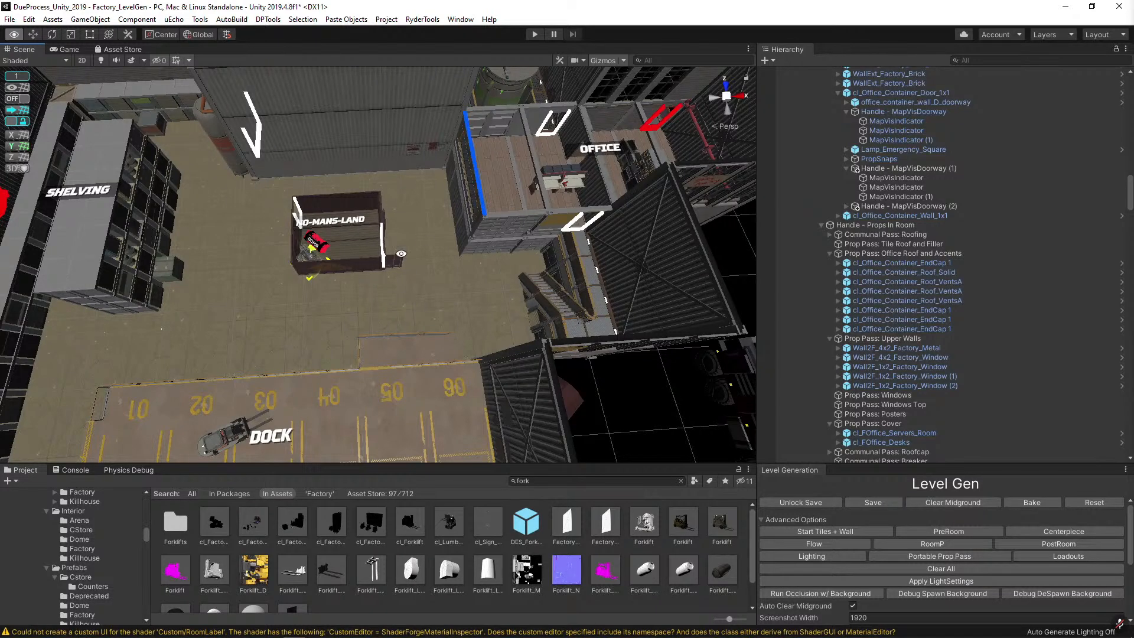
pyautogui.moveTo(401, 260); pyautogui.dragTo(319, 269, button='right')
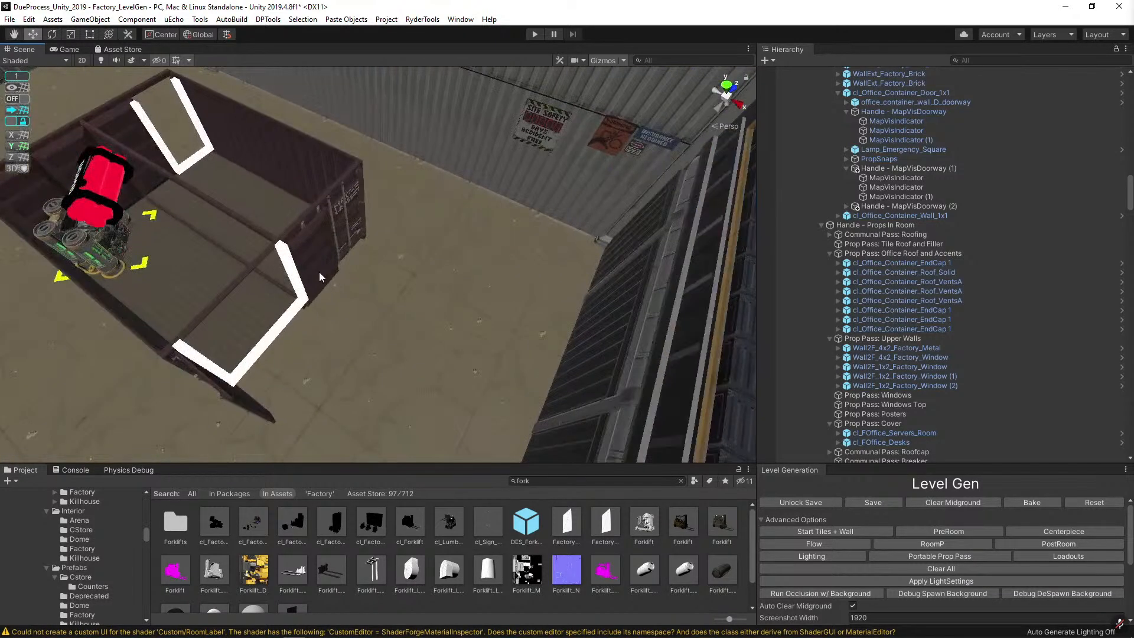
pyautogui.click(322, 263)
pyautogui.click(315, 256)
pyautogui.press('e')
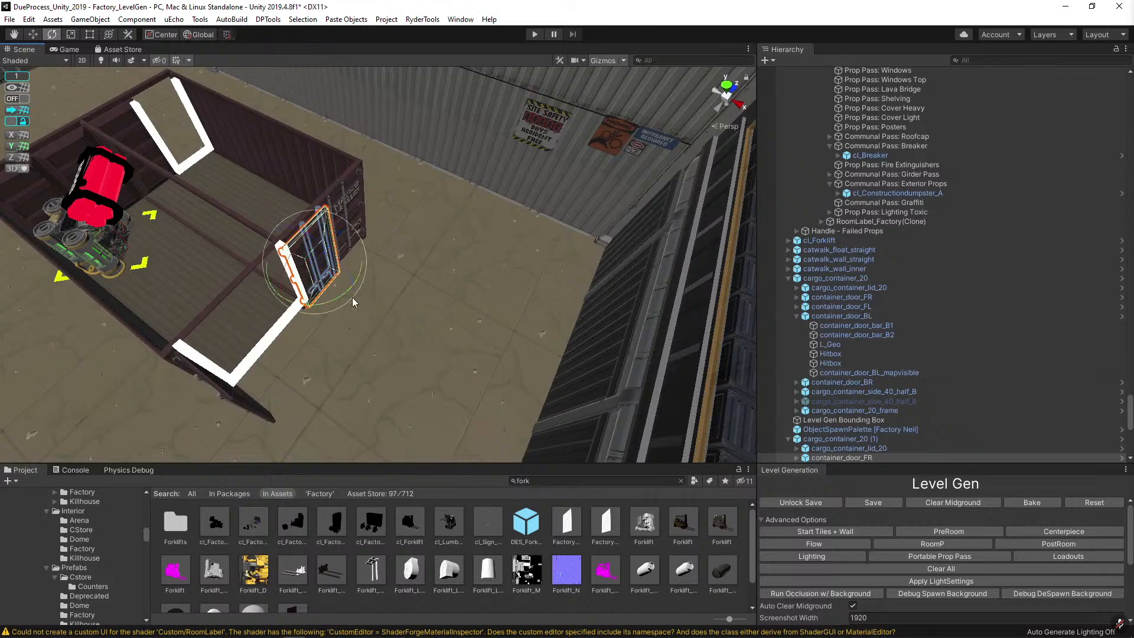
pyautogui.moveTo(298, 324); pyautogui.dragTo(164, 398)
pyautogui.hotkey('ctrl', 'z')
pyautogui.click(166, 38)
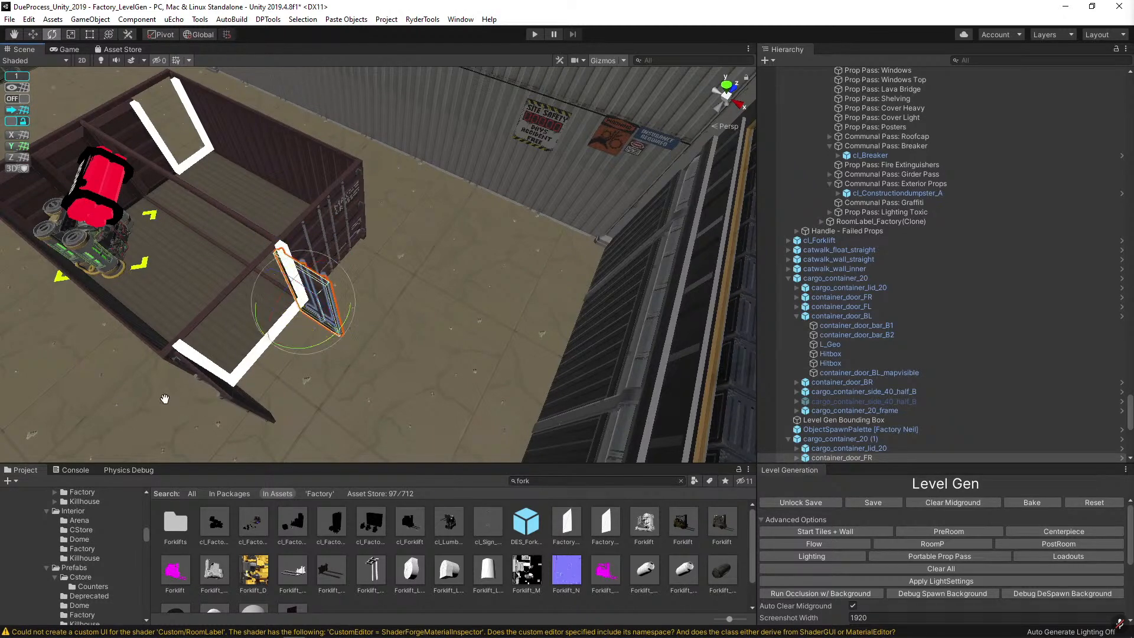
# Rotate container_door_BL of cargo_container_20 around its hinge so the door at the opposite end swings outward.
pyautogui.keyDown('alt'); pyautogui.moveTo(446, 177); pyautogui.dragTo(582, 135); pyautogui.keyUp('alt')
pyautogui.scroll(-10, 531, 183)
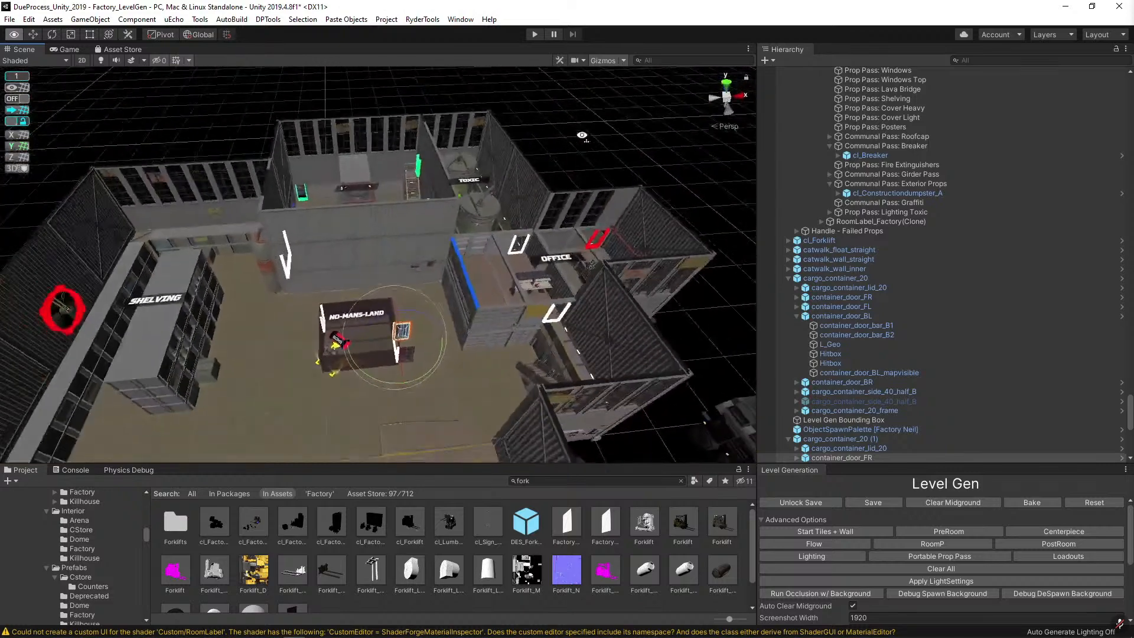
pyautogui.click(574, 163)
pyautogui.press('w')
pyautogui.moveTo(575, 163); pyautogui.dragTo(653, 242, button='right')
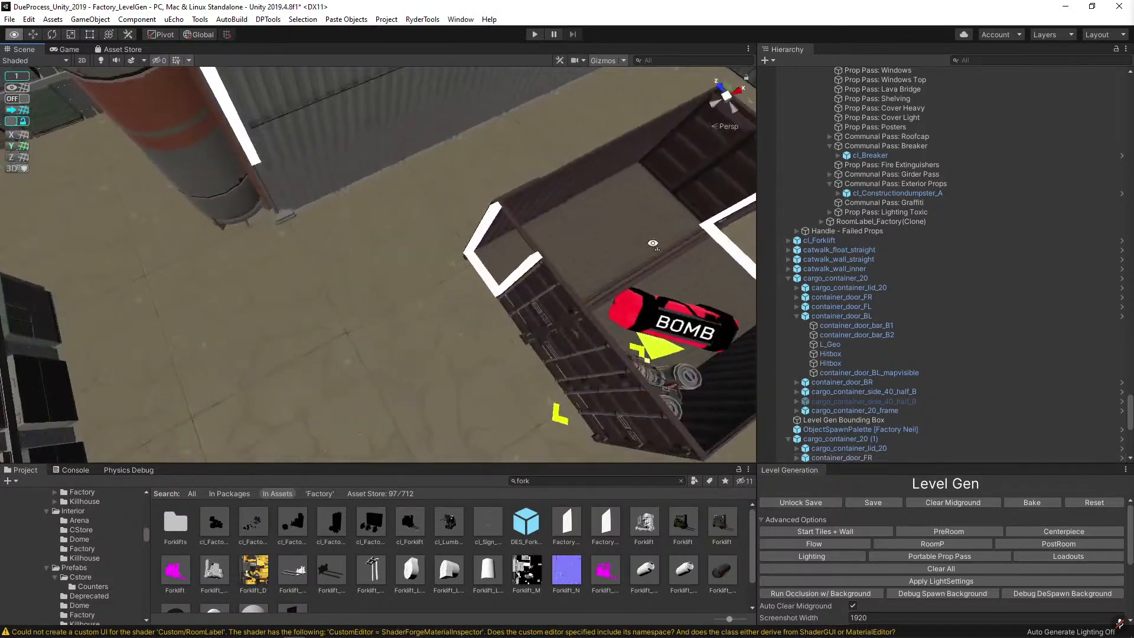
pyautogui.moveTo(520, 297); pyautogui.dragTo(679, 233, button='right')
pyautogui.click(590, 231)
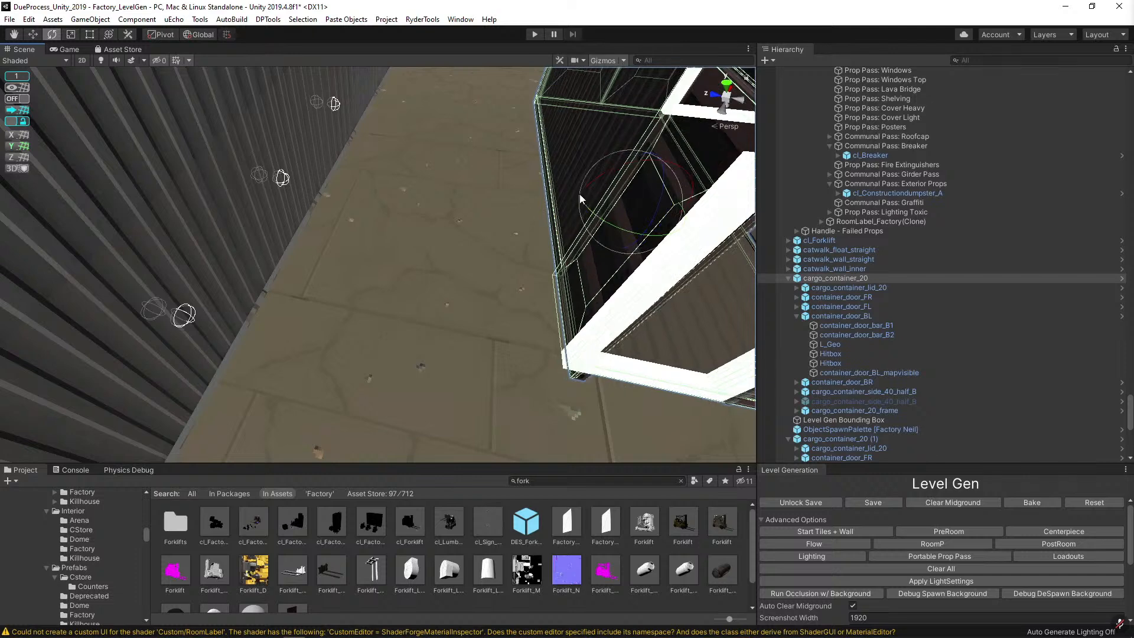
pyautogui.moveTo(553, 213); pyautogui.dragTo(580, 176, button='right')
pyautogui.click(529, 190)
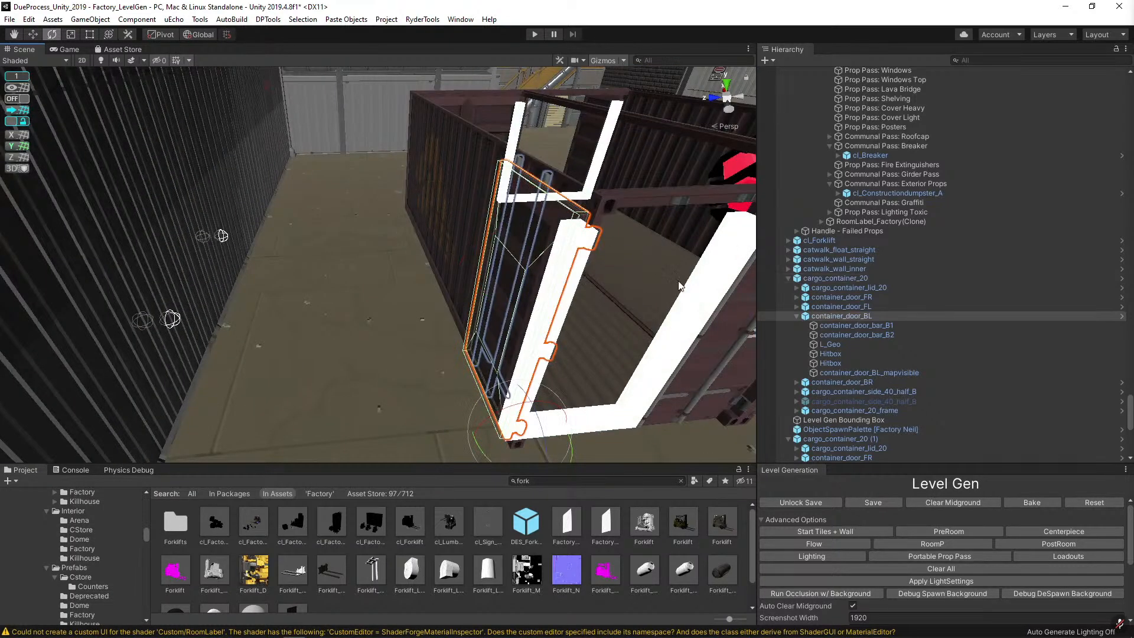
pyautogui.press('f')
pyautogui.moveTo(412, 319); pyautogui.dragTo(535, 332)
pyautogui.moveTo(364, 308); pyautogui.dragTo(516, 325)
pyautogui.moveTo(516, 325); pyautogui.dragTo(303, 373, button='right')
pyautogui.click(506, 147)
pyautogui.scroll(-5, 301, 374)
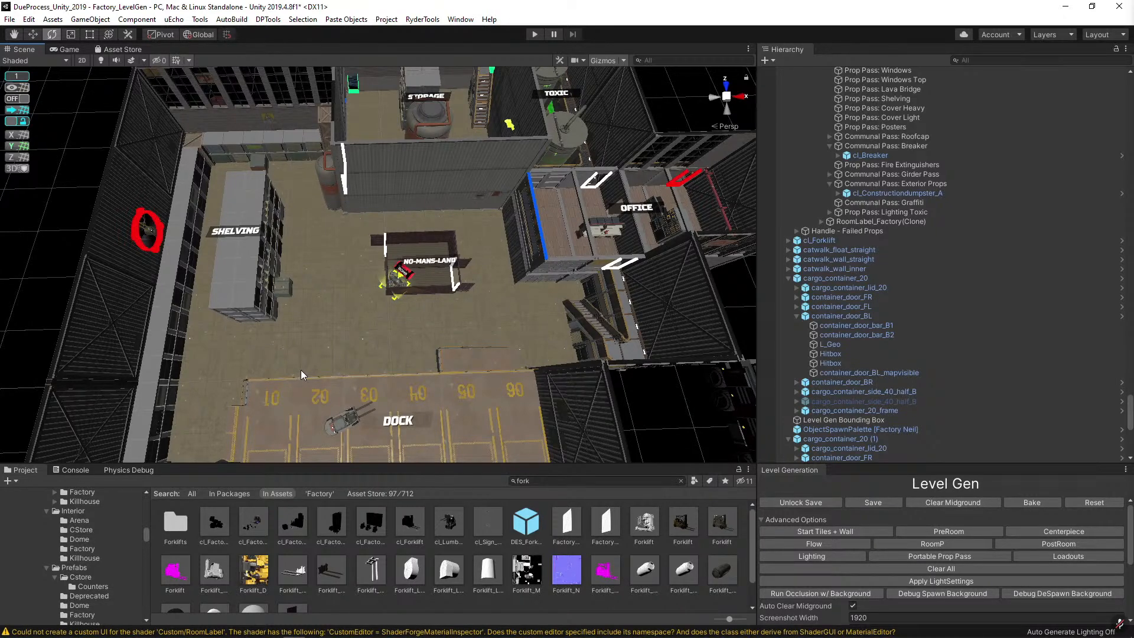
# Pull the green box stack tall_box_stack_atlas_04 (1) out of the wall shelving's lower row onto the warehouse floor.
pyautogui.keyDown('alt'); pyautogui.moveTo(303, 366); pyautogui.dragTo(295, 264); pyautogui.keyUp('alt')
pyautogui.scroll(6, 295, 264)
pyautogui.click(303, 273)
pyautogui.click(426, 281)
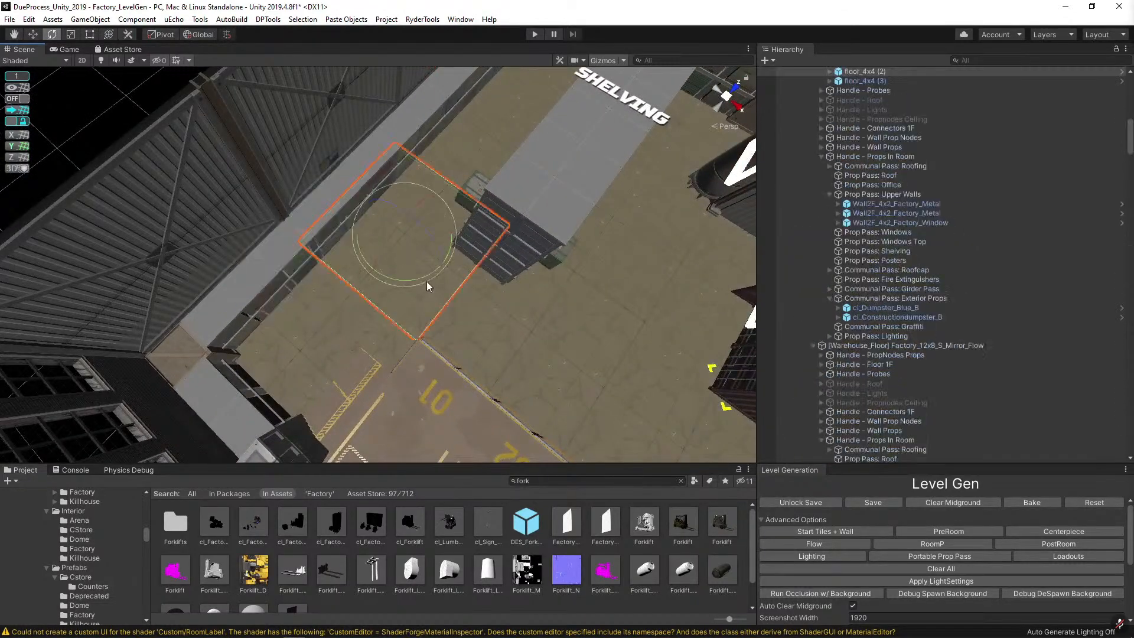
pyautogui.keyDown('alt'); pyautogui.moveTo(426, 281); pyautogui.dragTo(281, 160); pyautogui.keyUp('alt')
pyautogui.click(292, 222)
pyautogui.click(313, 233)
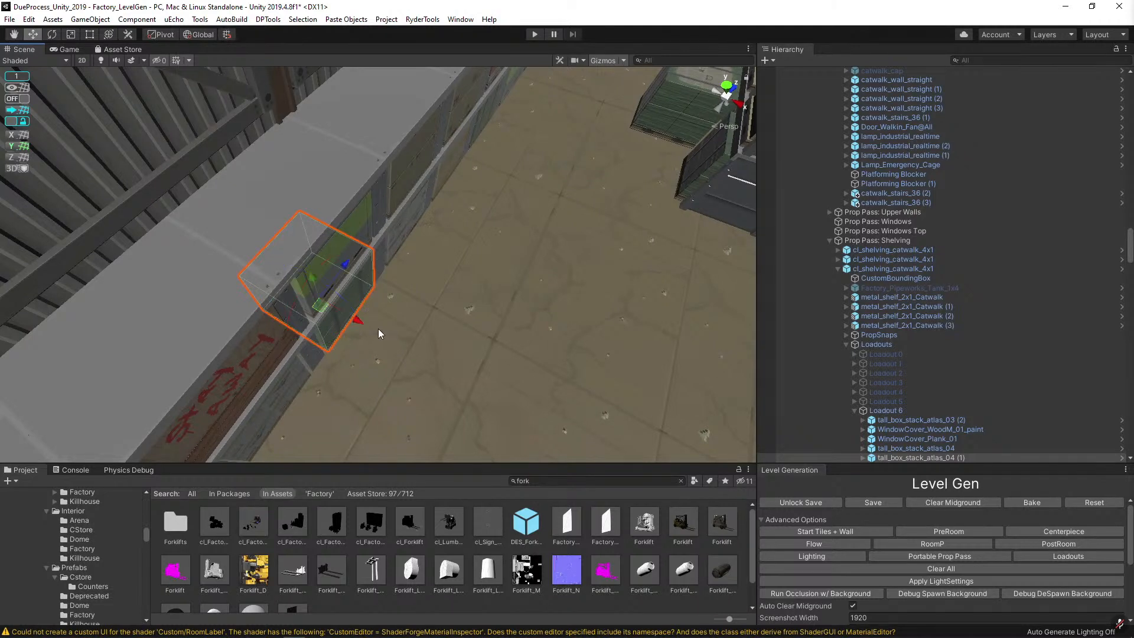
pyautogui.moveTo(385, 337); pyautogui.dragTo(425, 358)
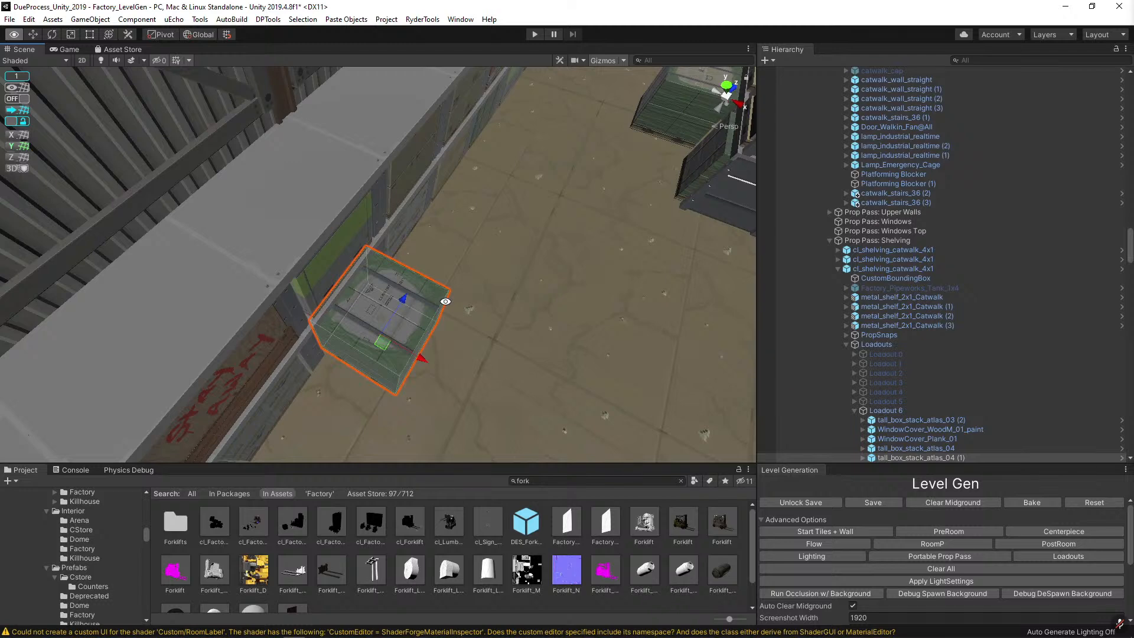
# Filter the project assets by "pall" to look for a pallet prop for the no-man's-land bomb container.
pyautogui.keyDown('alt'); pyautogui.moveTo(357, 314); pyautogui.dragTo(598, 137); pyautogui.keyUp('alt')
pyautogui.click(597, 137)
pyautogui.press('w')
pyautogui.moveTo(597, 137); pyautogui.dragTo(547, 163, button='right')
pyautogui.keyDown('alt'); pyautogui.moveTo(548, 163); pyautogui.dragTo(539, 164); pyautogui.keyUp('alt')
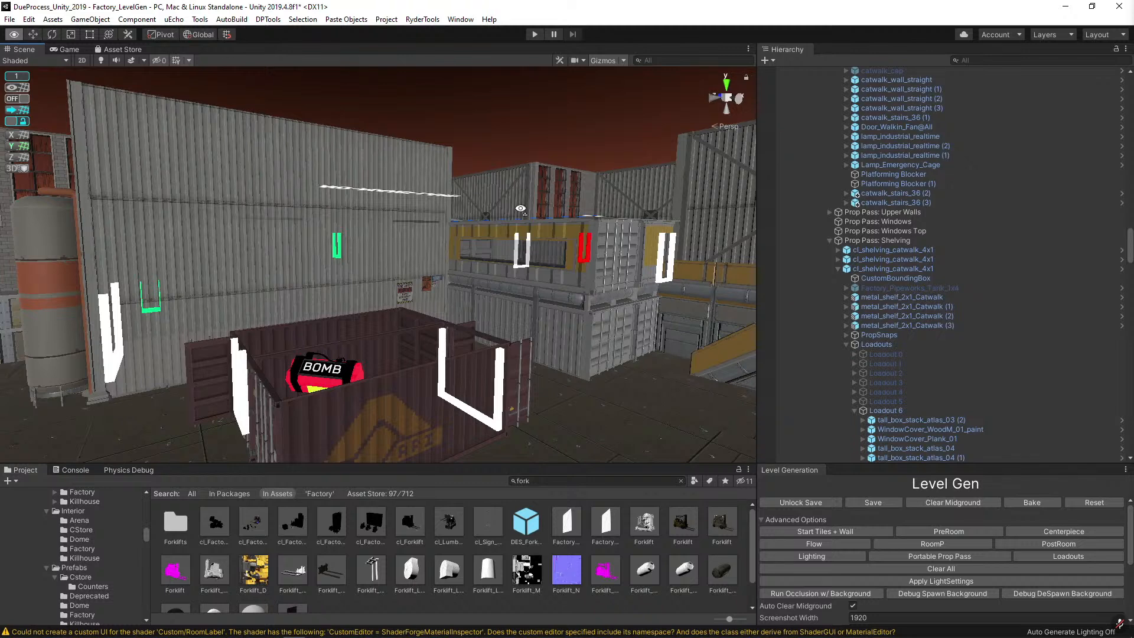
pyautogui.keyDown('alt'); pyautogui.moveTo(521, 210); pyautogui.dragTo(469, 254); pyautogui.keyUp('alt')
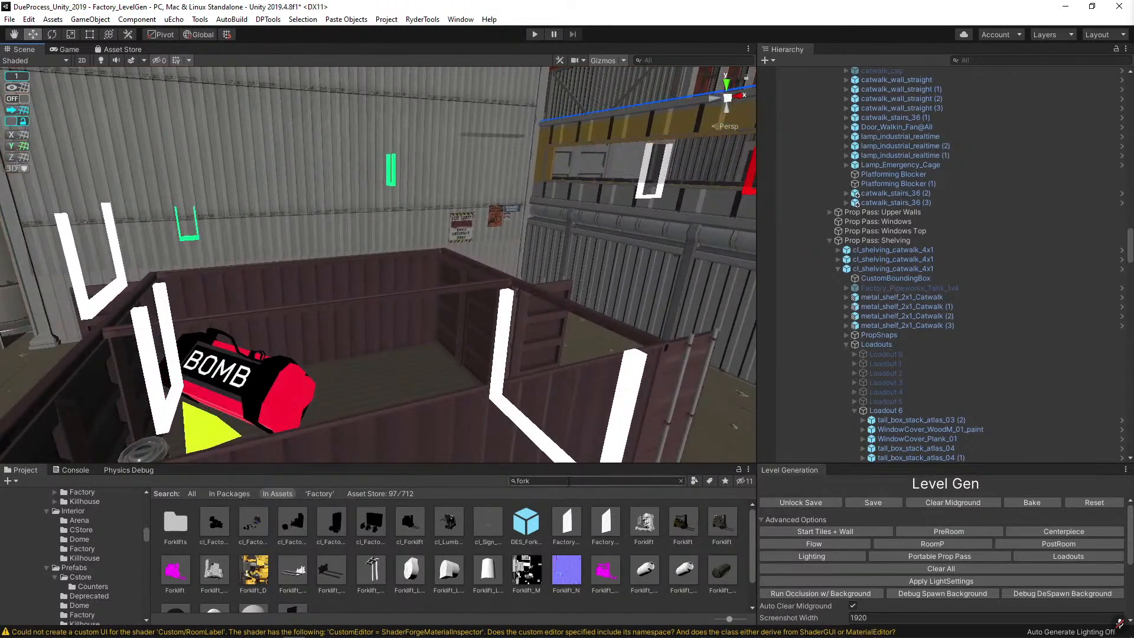
pyautogui.press('alt')
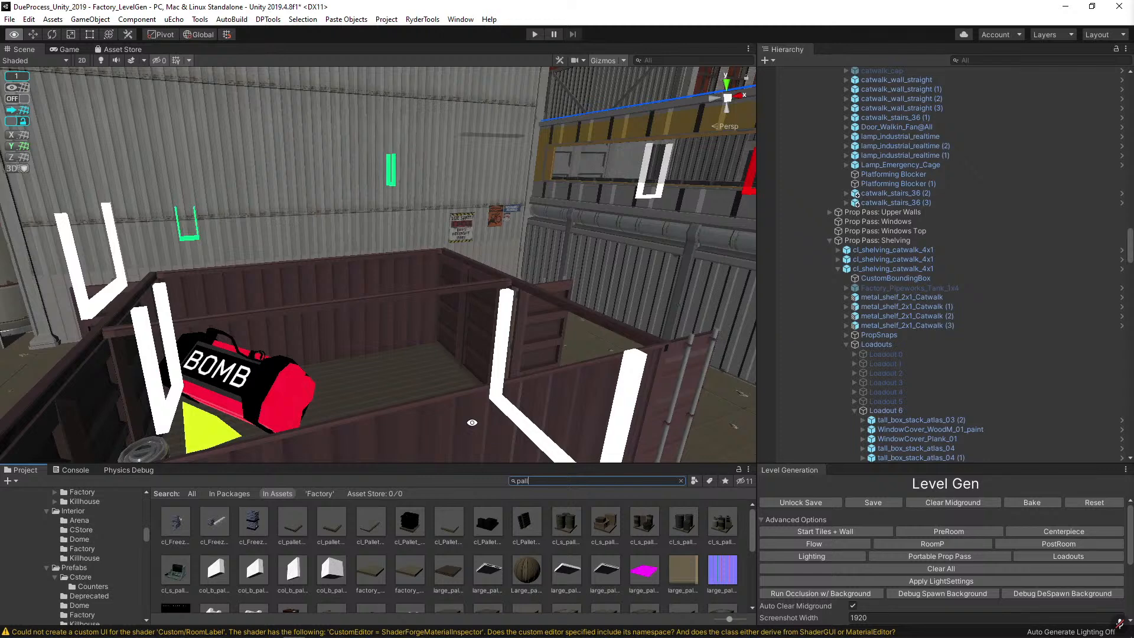
# Duplicate the bomb-site cargo container and replace the copy with cl_Pallet_Beer_1x2 using Replace Selection.
pyautogui.press('w')
pyautogui.moveTo(471, 422); pyautogui.dragTo(506, 434, button='right')
pyautogui.click(566, 299)
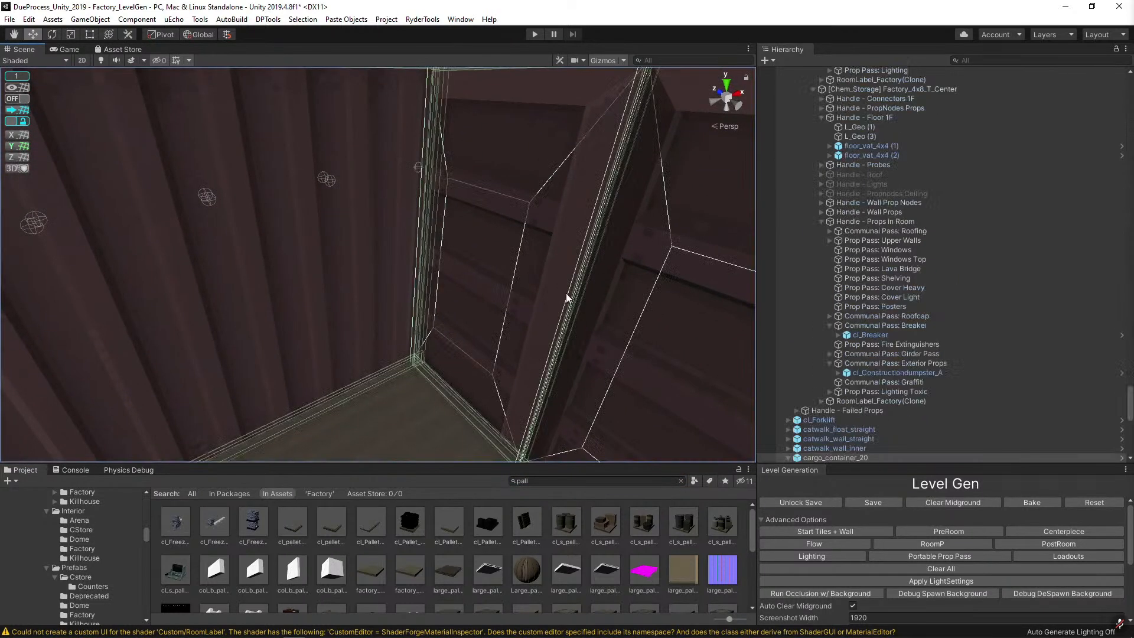
pyautogui.press('f')
pyautogui.hotkey('ctrl', 'd')
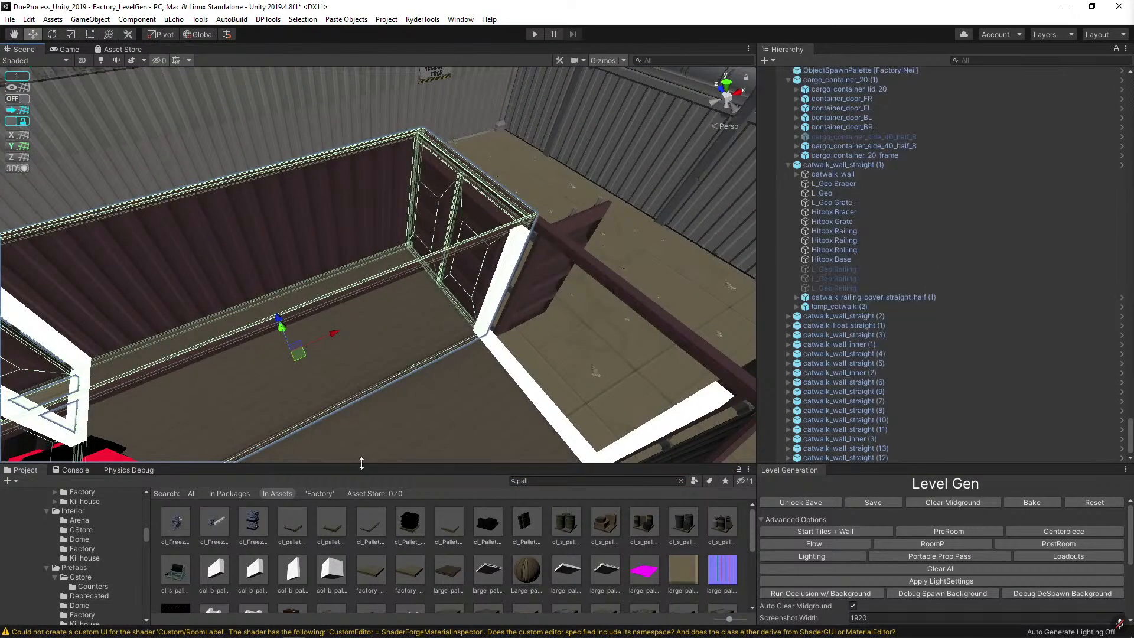
pyautogui.hotkey('ctrl', 'shift', 'r')
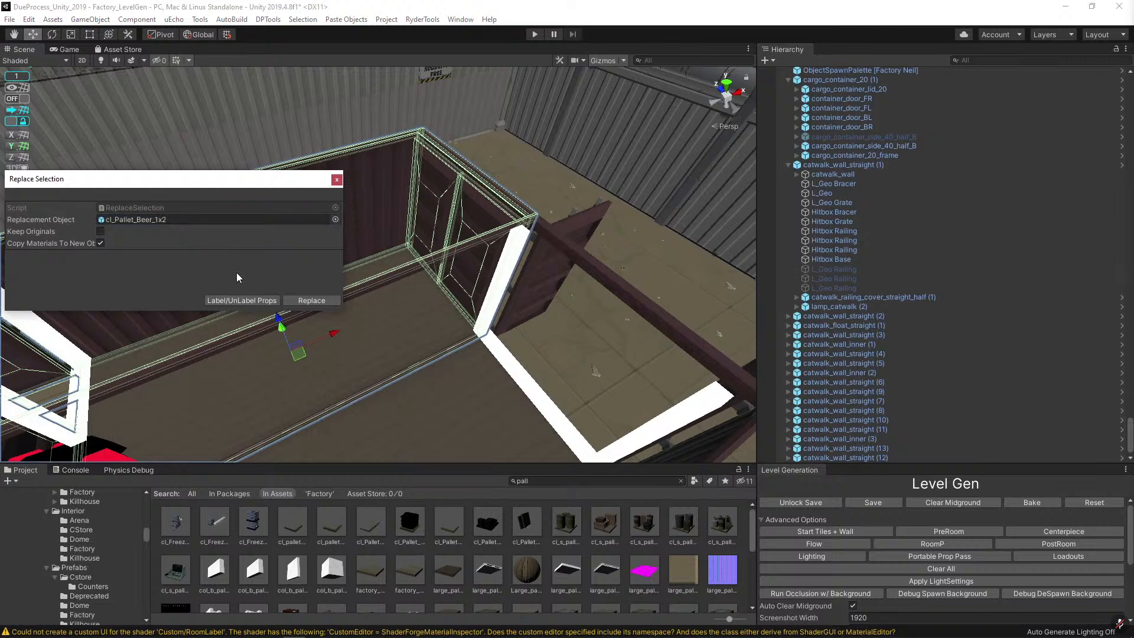
pyautogui.click(306, 299)
pyautogui.click(284, 294)
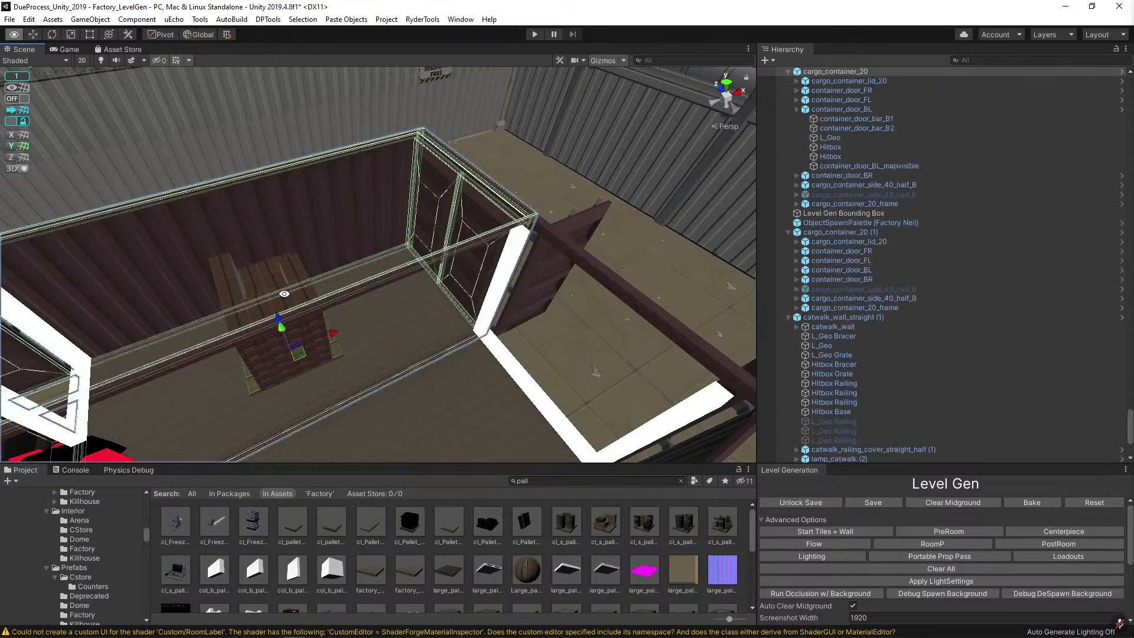
# Rotate the beer pallet so it lies lengthwise along the container's side wall.
pyautogui.moveTo(429, 320); pyautogui.dragTo(516, 321, button='right')
pyautogui.click(541, 322)
pyautogui.press('e')
pyautogui.moveTo(349, 375); pyautogui.dragTo(498, 307)
pyautogui.press('w')
pyautogui.moveTo(498, 307); pyautogui.dragTo(317, 338, button='right')
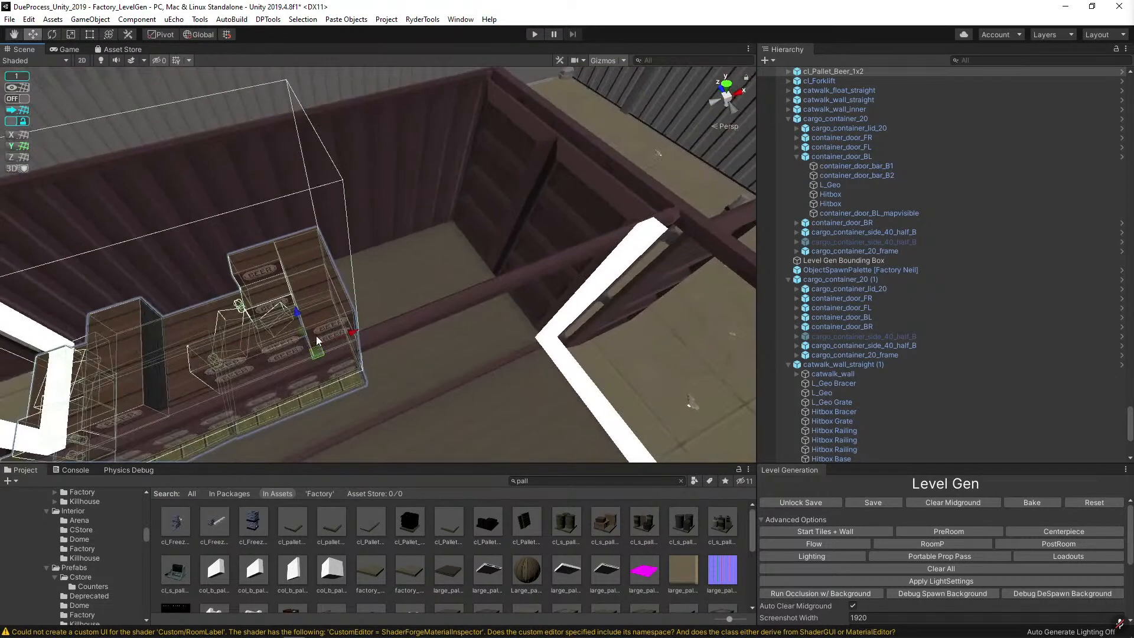
# Shift the beer pallet clear of the container's side wall and raise it so its base rests on the container floor.
pyautogui.moveTo(325, 363); pyautogui.dragTo(446, 269)
pyautogui.moveTo(380, 269); pyautogui.dragTo(450, 252, button='right')
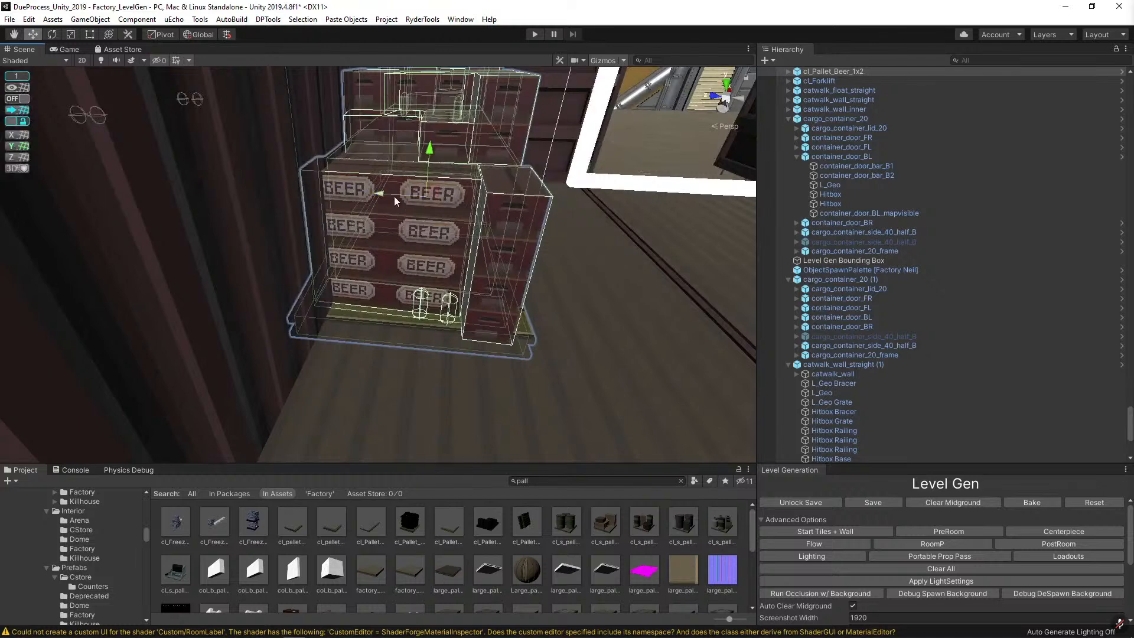
pyautogui.moveTo(381, 193); pyautogui.dragTo(398, 192)
pyautogui.moveTo(399, 192); pyautogui.dragTo(401, 191, button='right')
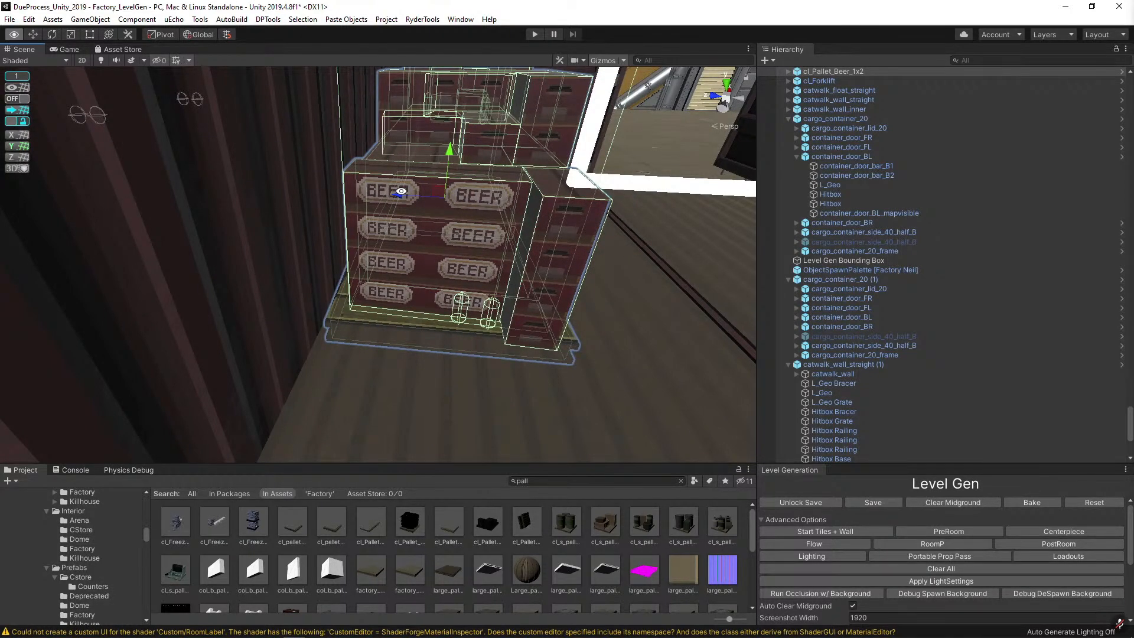
pyautogui.moveTo(463, 155); pyautogui.dragTo(444, 147, button='right')
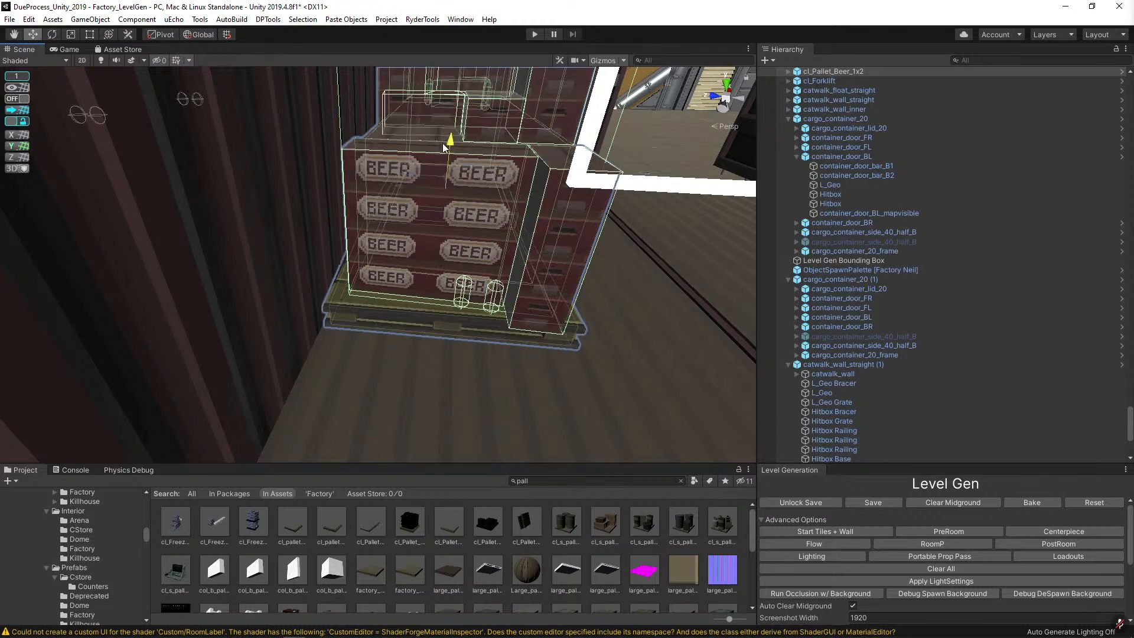
pyautogui.moveTo(445, 140); pyautogui.dragTo(444, 137)
# Capture the shelving wall as a screen region, sketch red arrows showing routes around the pulled-out green crate, and discard the capture.
pyautogui.scroll(-8, 444, 142)
pyautogui.moveTo(298, 266); pyautogui.dragTo(426, 271, button='right')
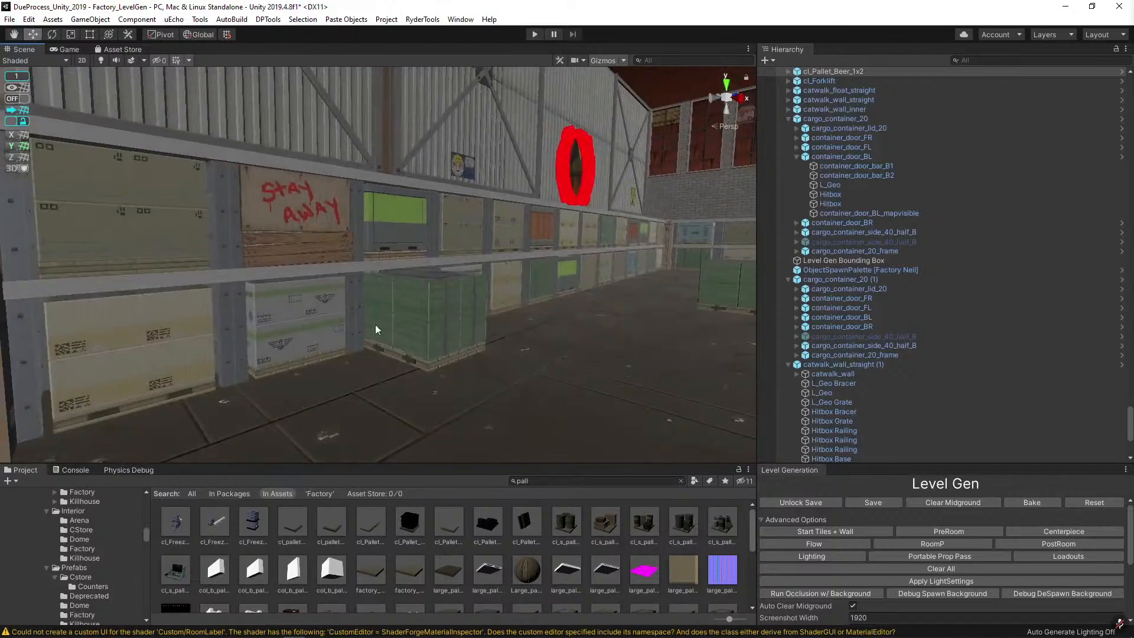
pyautogui.press('Print')
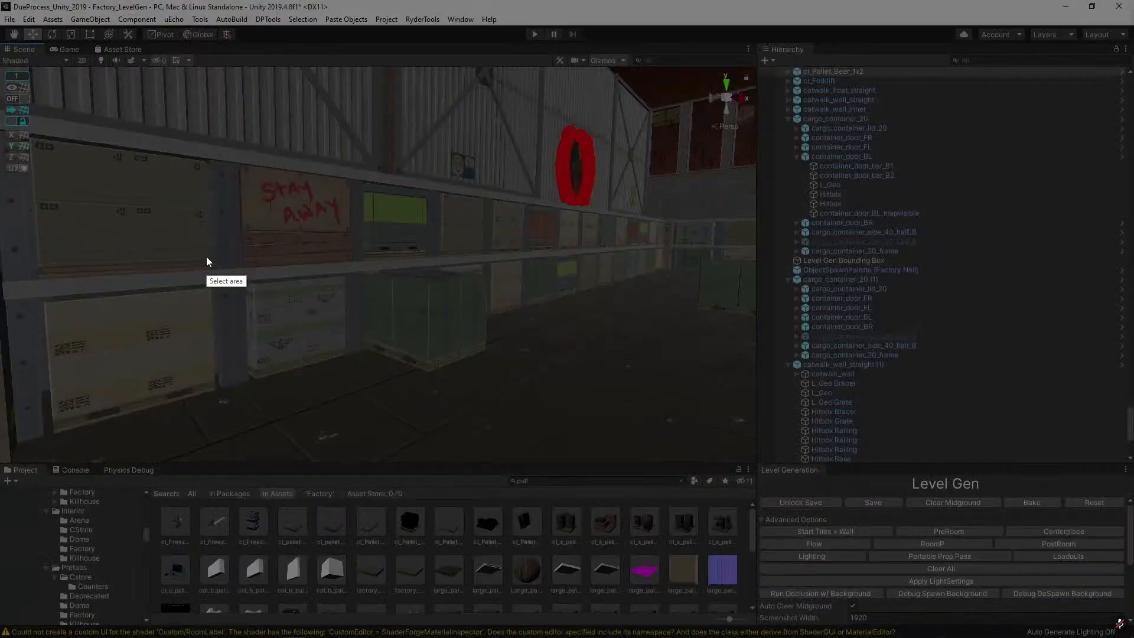
pyautogui.moveTo(149, 395); pyautogui.dragTo(606, 114)
pyautogui.moveTo(441, 310); pyautogui.dragTo(471, 311)
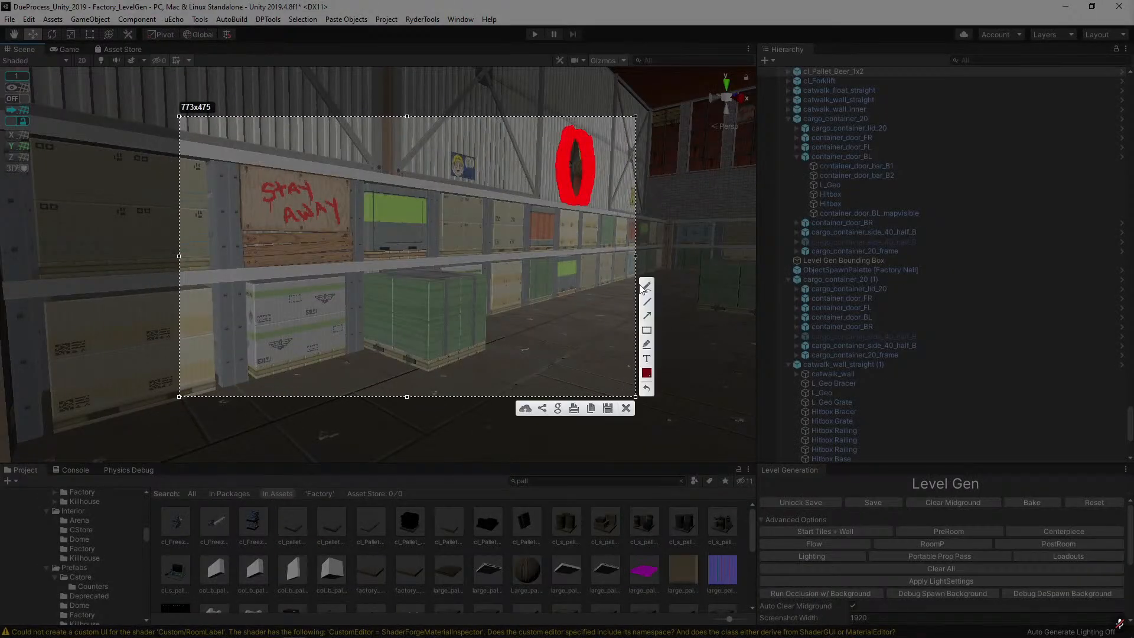
pyautogui.moveTo(328, 380)
pyautogui.mouseDown()
pyautogui.moveTo(391, 259)
pyautogui.moveTo(432, 264)
pyautogui.mouseUp()
pyautogui.moveTo(476, 161)
pyautogui.mouseDown()
pyautogui.moveTo(429, 215)
pyautogui.moveTo(448, 214)
pyautogui.mouseUp()
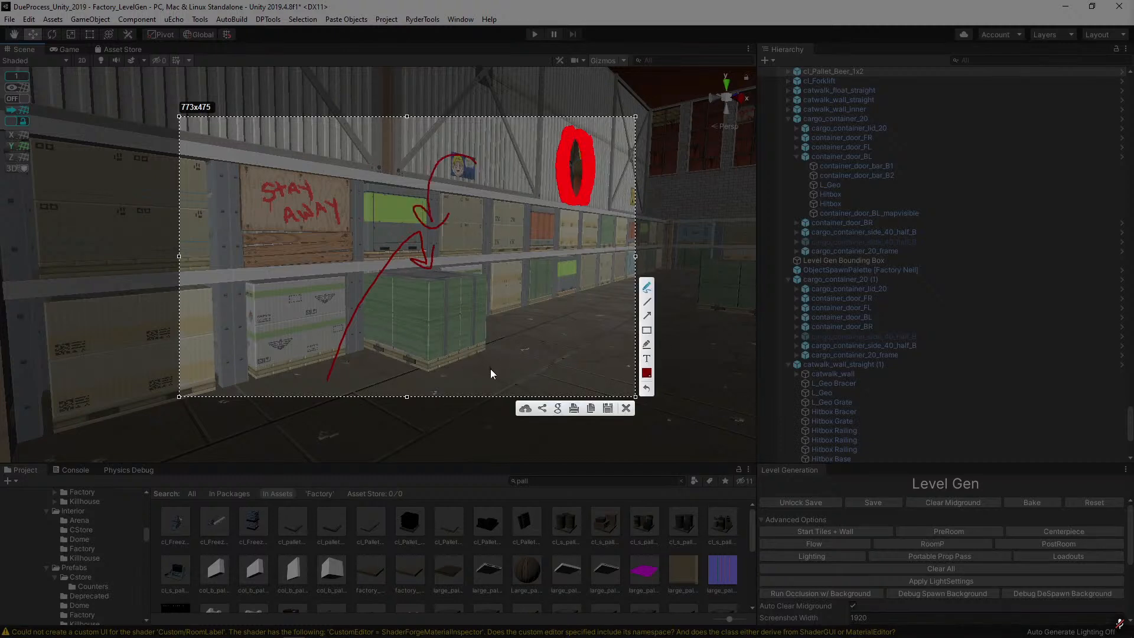
pyautogui.moveTo(559, 377)
pyautogui.mouseDown()
pyautogui.moveTo(666, 256)
pyautogui.moveTo(685, 256)
pyautogui.mouseUp()
pyautogui.moveTo(611, 253)
pyautogui.mouseDown()
pyautogui.moveTo(476, 249)
pyautogui.moveTo(494, 233)
pyautogui.mouseUp()
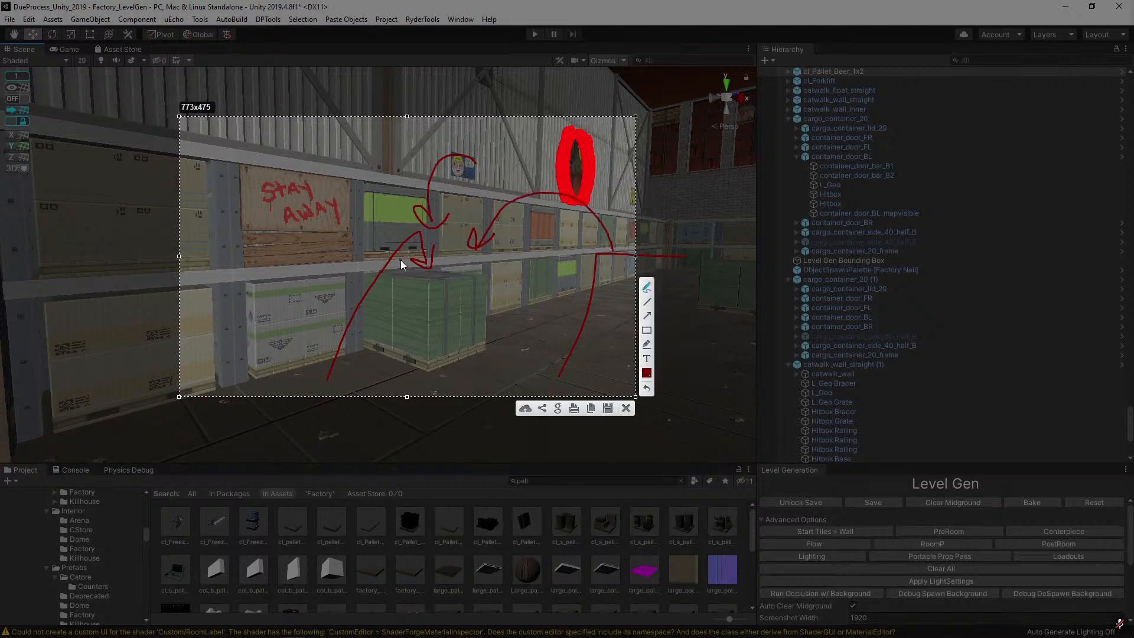
pyautogui.moveTo(401, 259); pyautogui.dragTo(392, 173)
pyautogui.moveTo(328, 128); pyautogui.dragTo(348, 140)
pyautogui.click(625, 408)
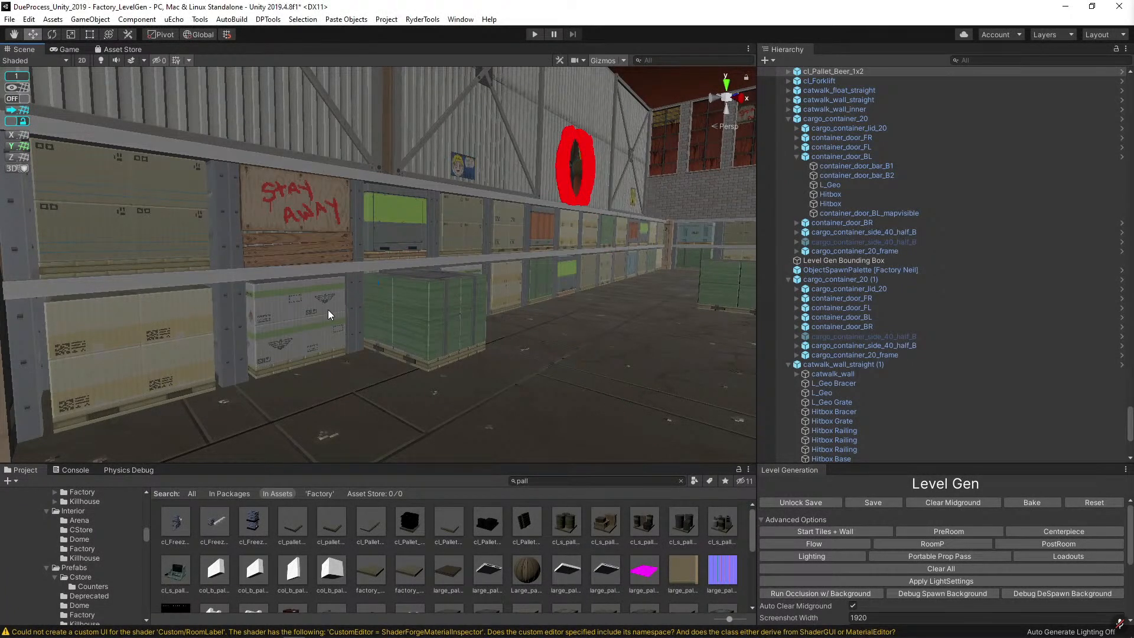
# Examine the factory layout from above and the office containers, doorway markers and roof structure up close.
pyautogui.moveTo(329, 313); pyautogui.dragTo(492, 410, button='right')
pyautogui.keyDown('alt'); pyautogui.moveTo(493, 411); pyautogui.dragTo(515, 192); pyautogui.keyUp('alt')
pyautogui.press('w')
pyautogui.moveTo(515, 192)
pyautogui.mouseDown(button='right')
pyautogui.moveTo(486, 292)
pyautogui.moveTo(453, 177)
pyautogui.moveTo(467, 116)
pyautogui.moveTo(385, 281)
pyautogui.mouseUp(button='right')
pyautogui.rightClick(490, 280)
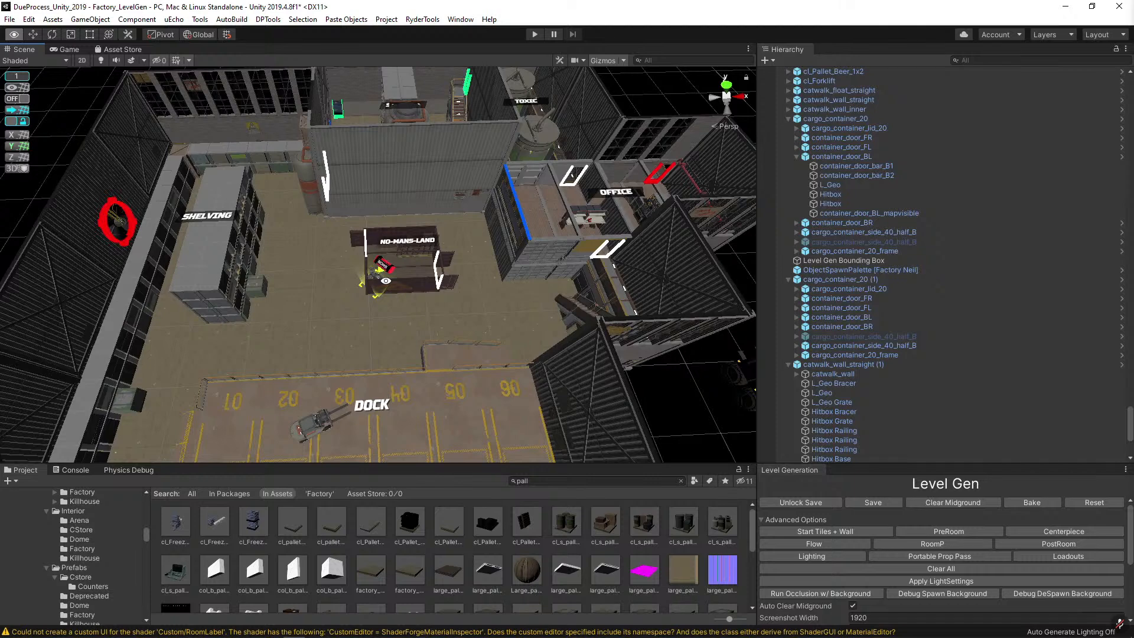
pyautogui.moveTo(385, 281); pyautogui.dragTo(385, 281, button='right')
pyautogui.moveTo(385, 281); pyautogui.dragTo(385, 281, button='right')
pyautogui.moveTo(385, 281); pyautogui.dragTo(328, 153, button='right')
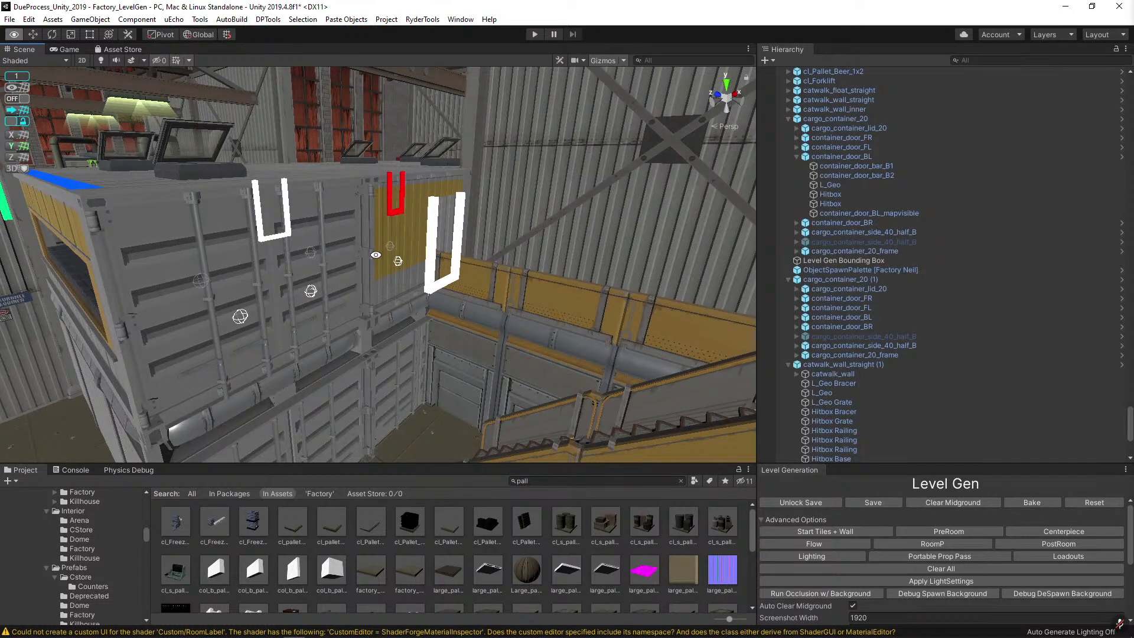
pyautogui.moveTo(376, 254); pyautogui.dragTo(367, 160, button='right')
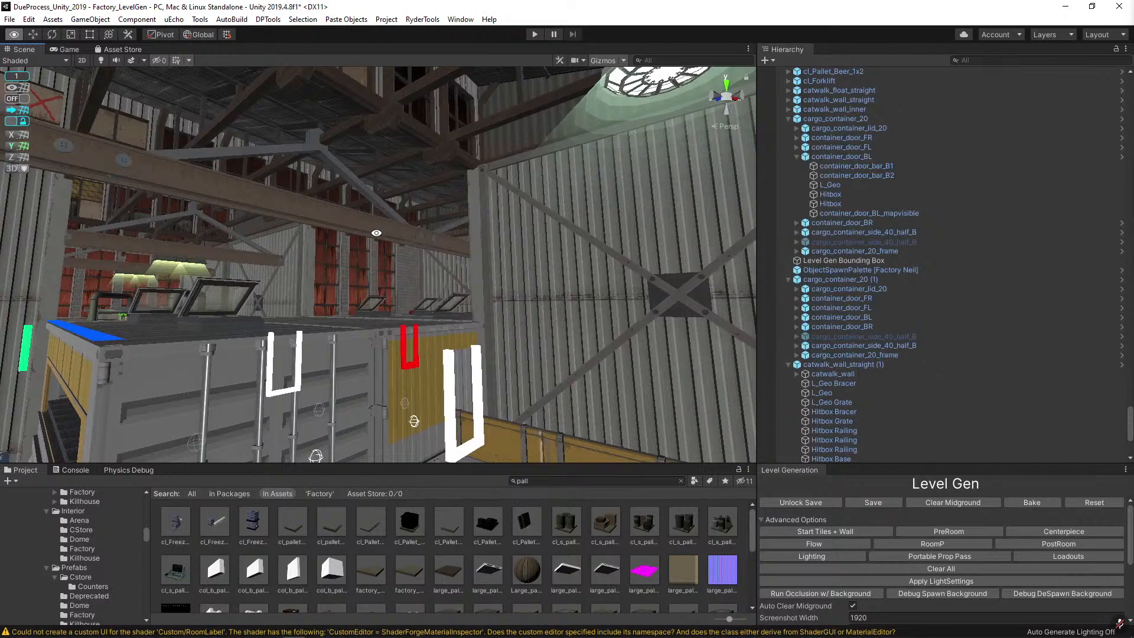
pyautogui.press('d')
pyautogui.moveTo(424, 246); pyautogui.dragTo(496, 293, button='right')
pyautogui.press('h')
# Try the swapped level name Rush King in the level generation settings, leaving Show Debug Timings off.
pyautogui.scroll(-5, 852, 551)
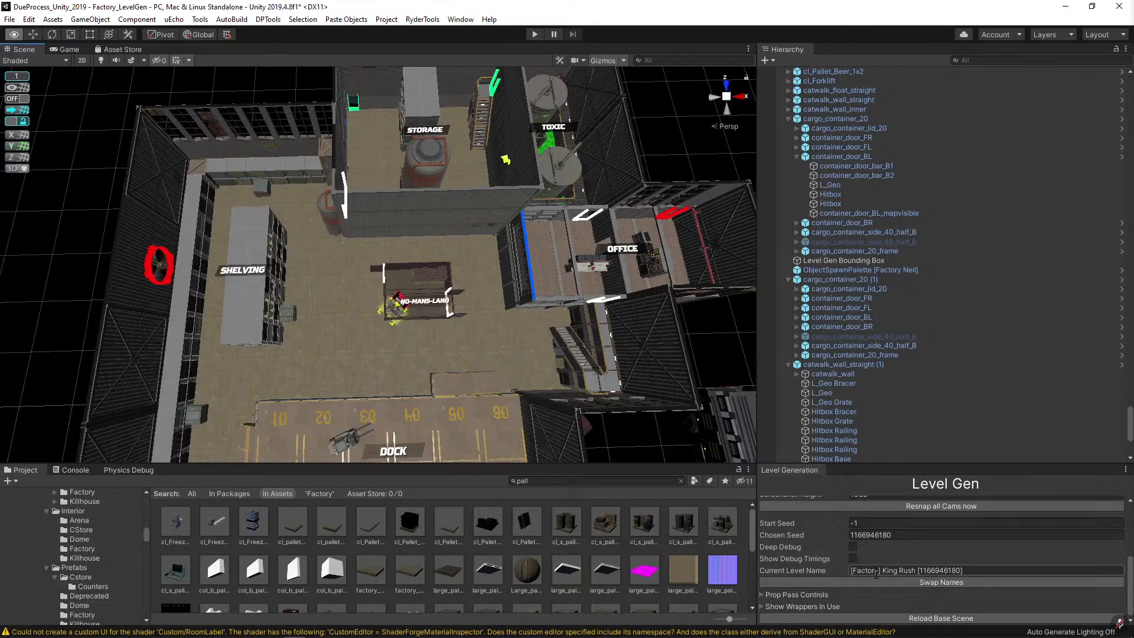
pyautogui.click(908, 569)
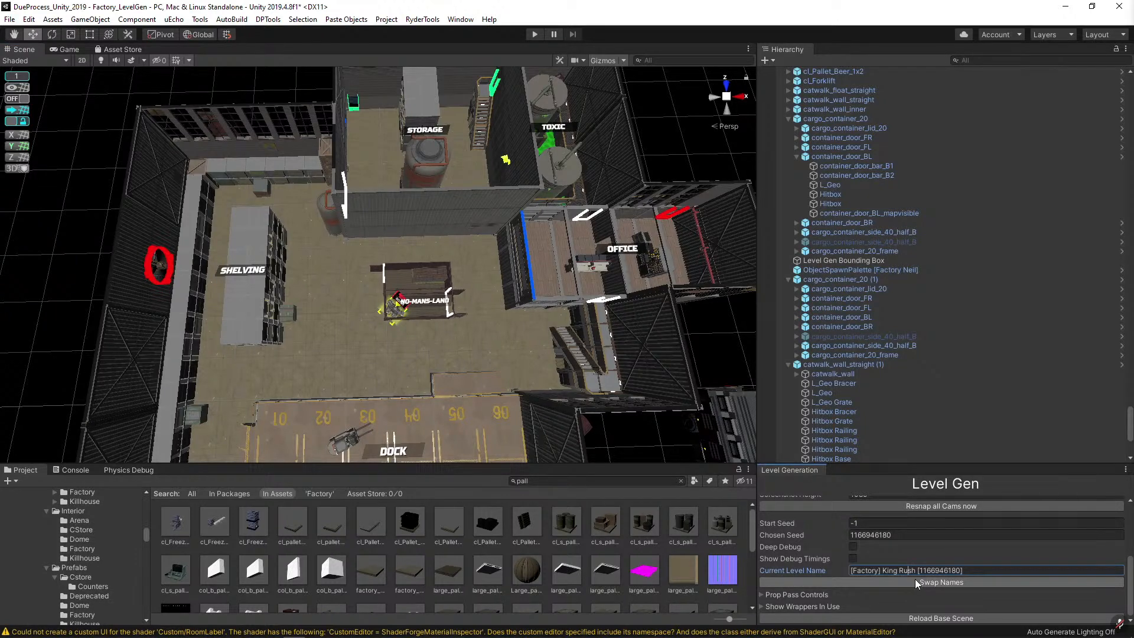
pyautogui.click(919, 558)
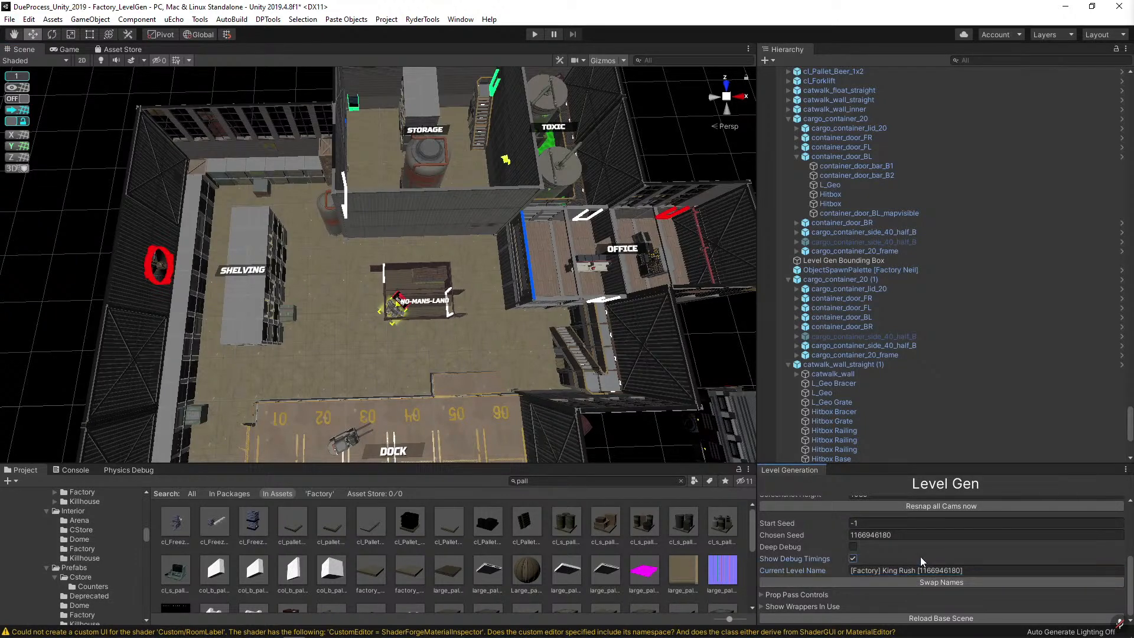
pyautogui.click(852, 558)
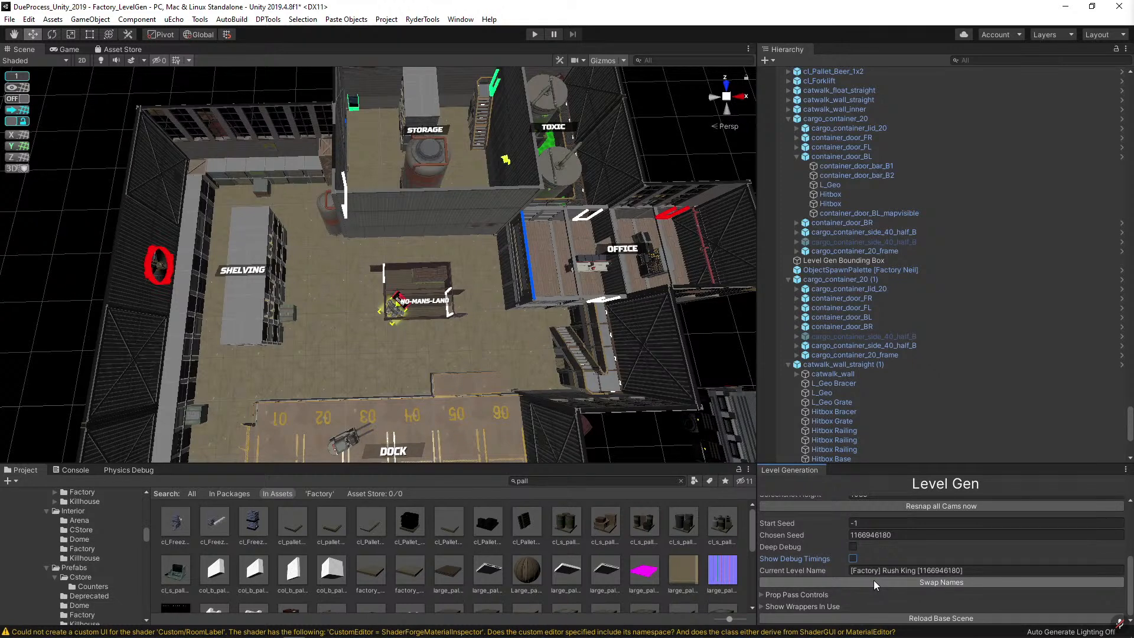
pyautogui.press('alt')
pyautogui.press('alt')
pyautogui.press('w')
pyautogui.press('alt')
# Save the generated factory level under the name King Rush.
pyautogui.scroll(3, 873, 579)
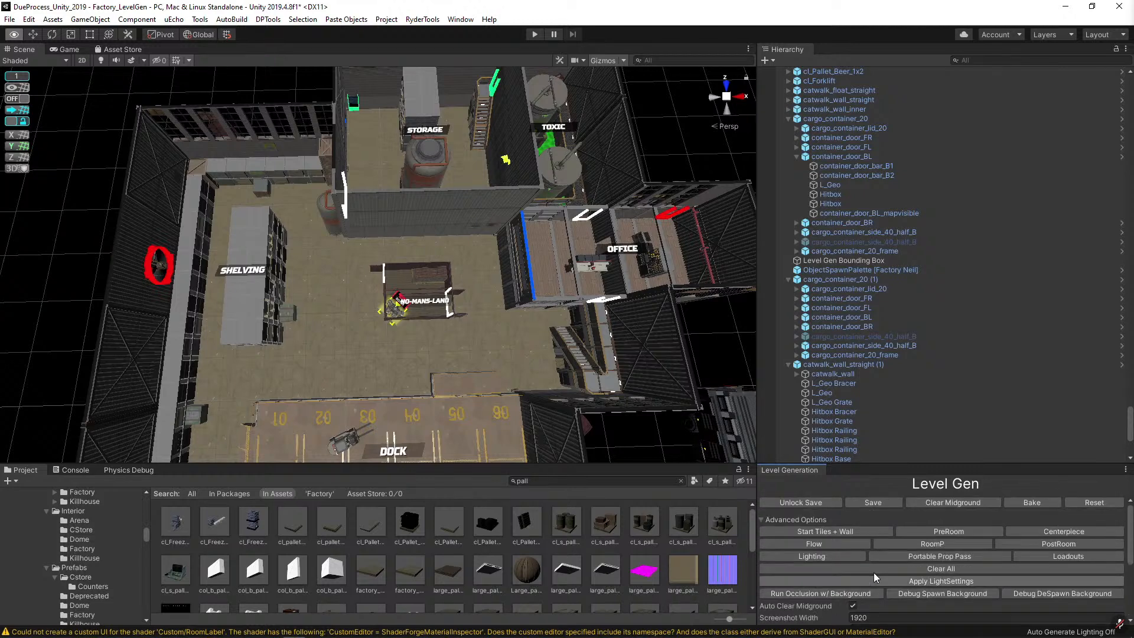
pyautogui.click(860, 499)
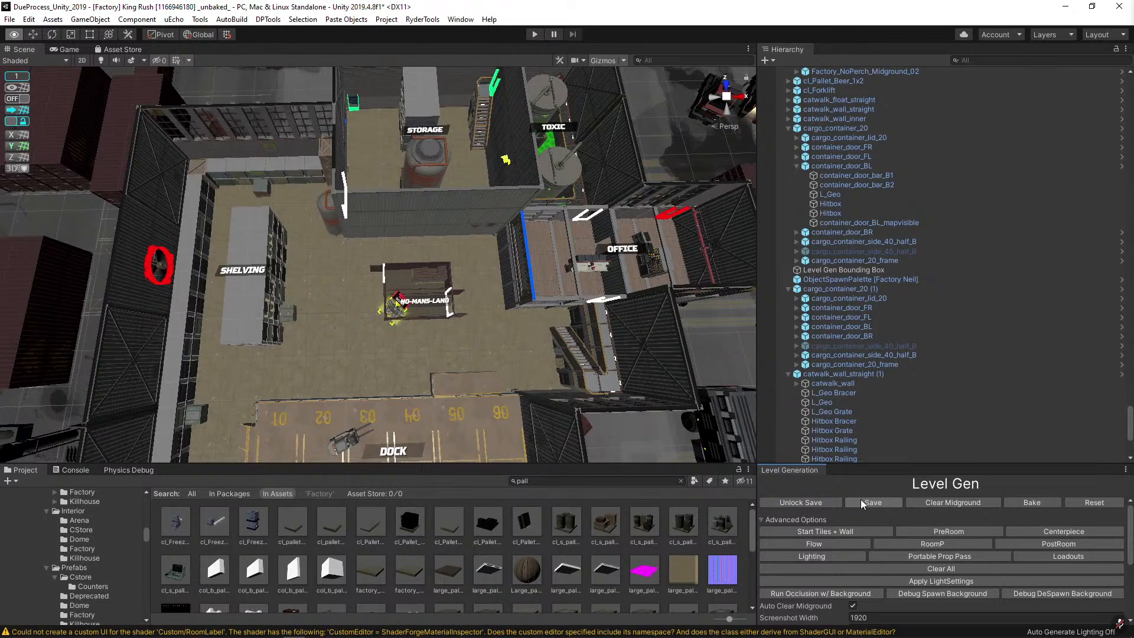
pyautogui.scroll(-10, 420, 294)
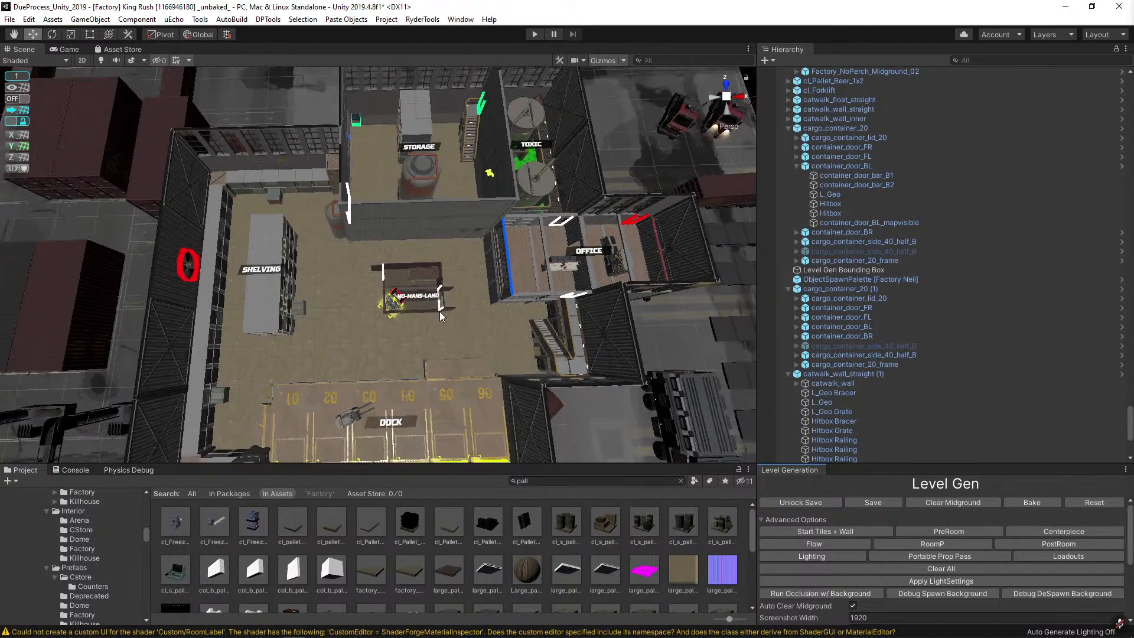
# Collapse the King Rush scene hierarchy and all its nested children so only the top-level objects are listed.
pyautogui.scroll(15, 927, 336)
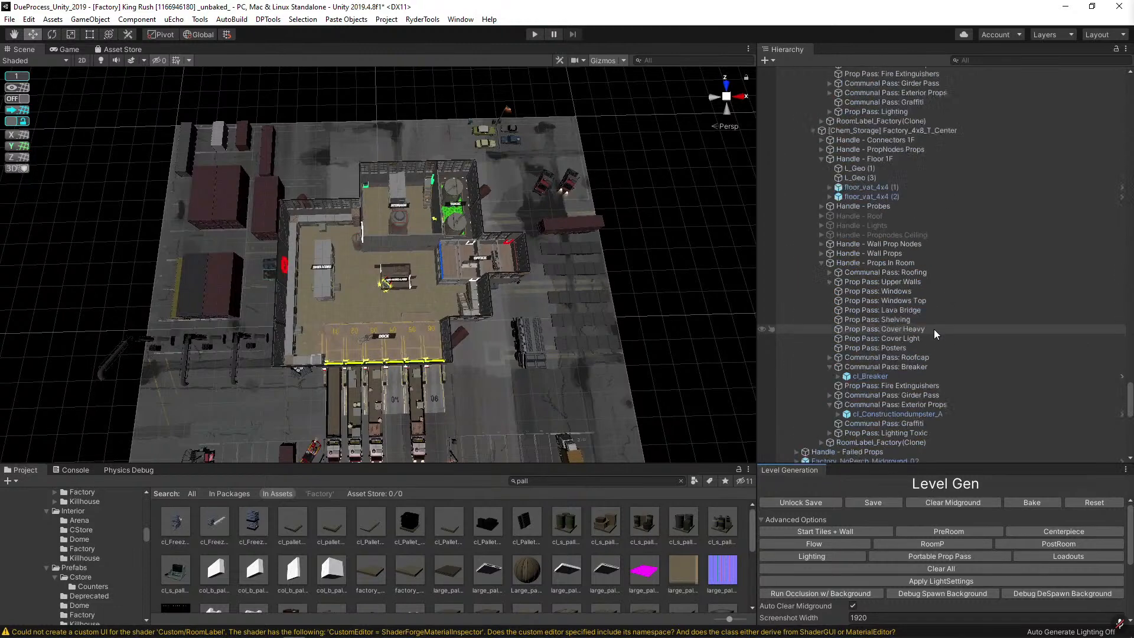
pyautogui.moveTo(1129, 373); pyautogui.dragTo(1129, 81)
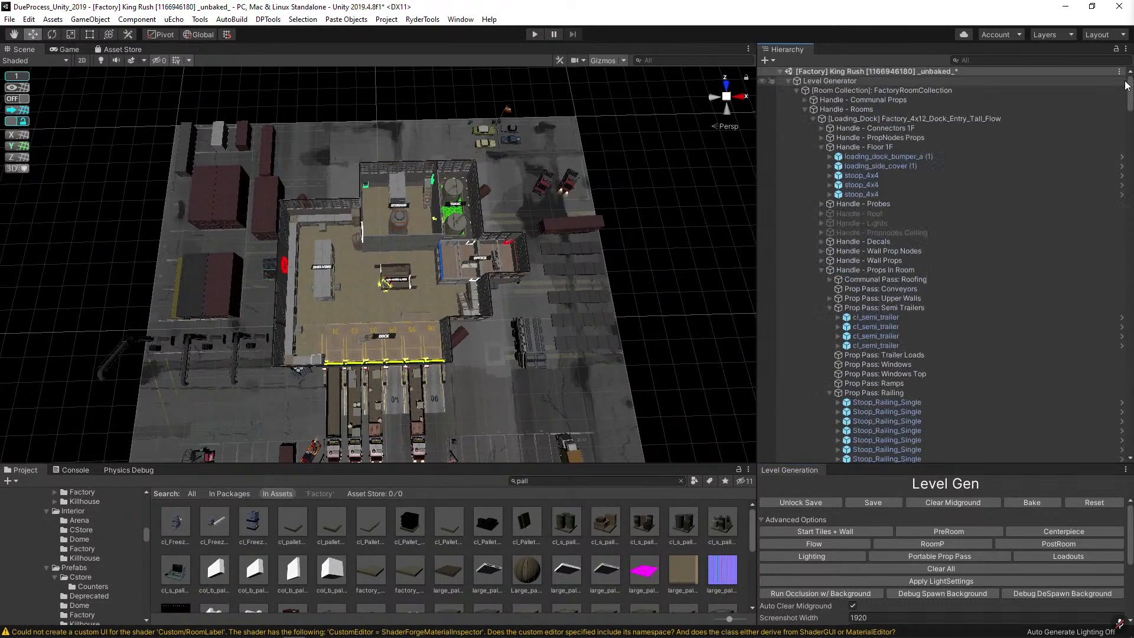
pyautogui.click(787, 79)
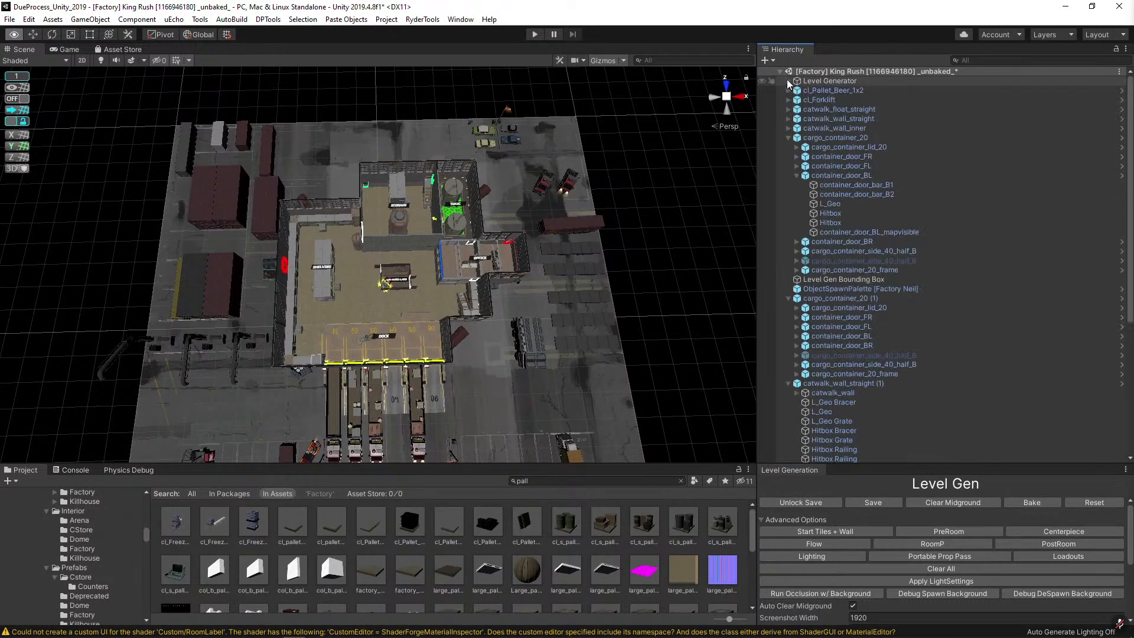
pyautogui.keyDown('alt'); pyautogui.click(780, 69); pyautogui.keyUp('alt')
pyautogui.keyDown('alt'); pyautogui.click(778, 69); pyautogui.keyUp('alt')
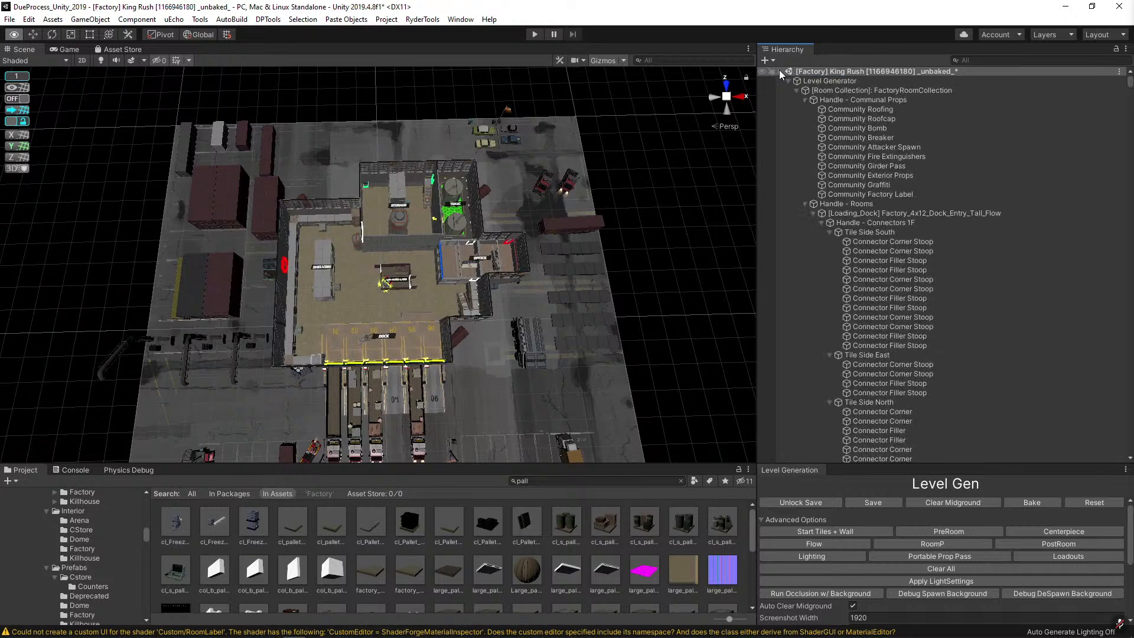
pyautogui.keyDown('alt'); pyautogui.click(778, 70); pyautogui.keyUp('alt')
pyautogui.click(779, 70)
# Move the loose pallet, forklift, catwalk and cargo container objects into Handle - Rooms under the Level Generator's room collection.
pyautogui.click(824, 91)
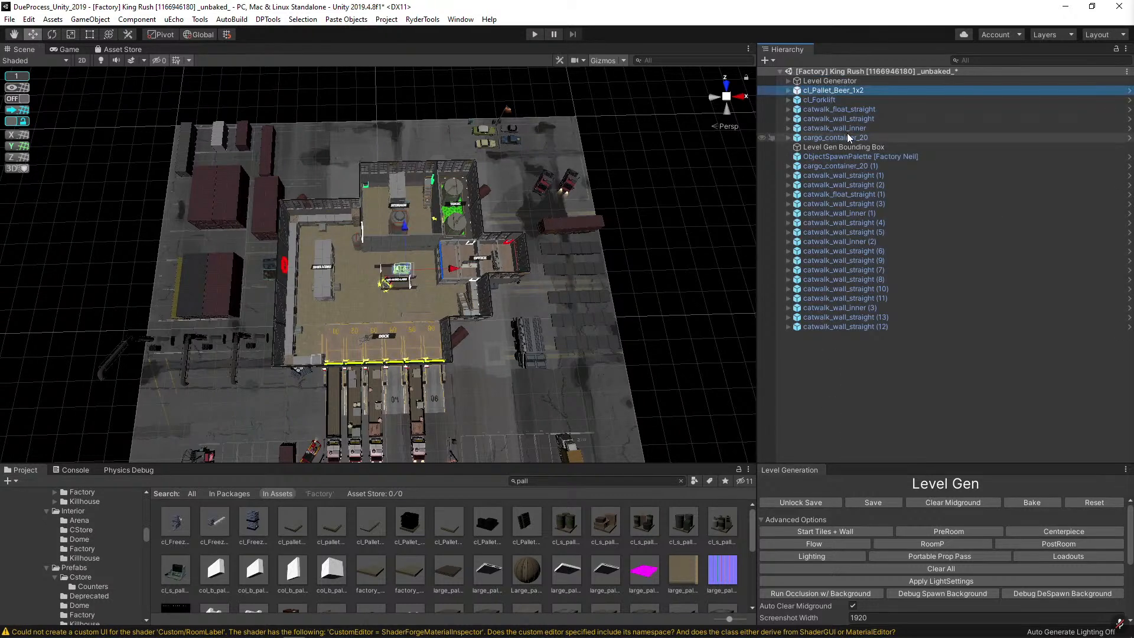
pyautogui.keyDown('shift'); pyautogui.click(847, 133); pyautogui.keyUp('shift')
pyautogui.moveTo(846, 131); pyautogui.dragTo(842, 161)
pyautogui.keyDown('shift'); pyautogui.click(848, 325); pyautogui.keyUp('shift')
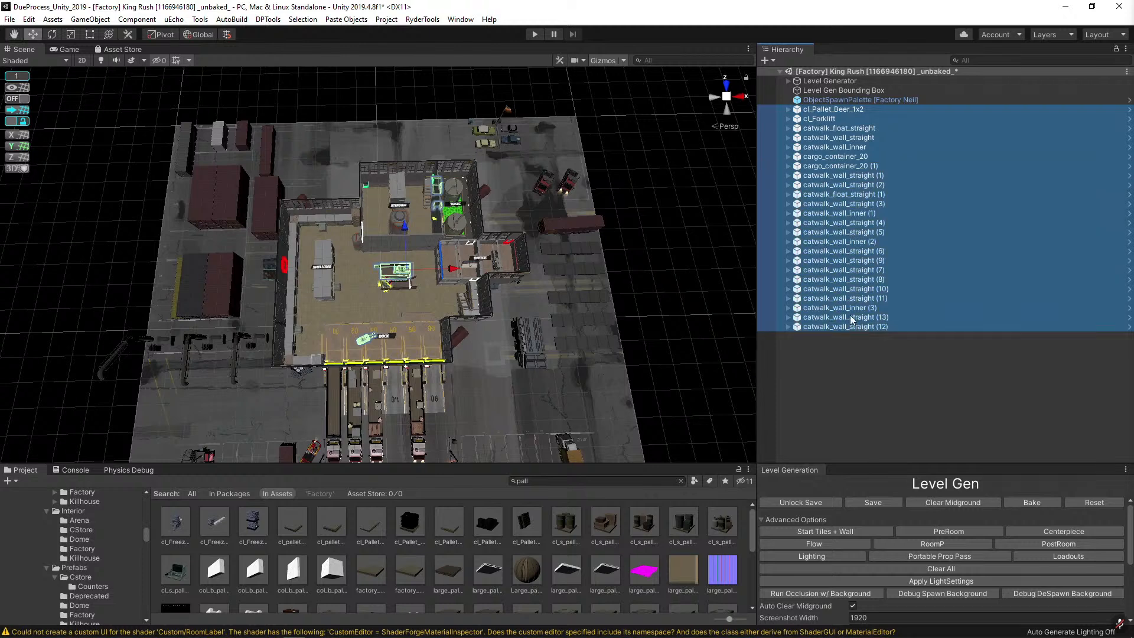
pyautogui.moveTo(810, 84); pyautogui.dragTo(804, 111)
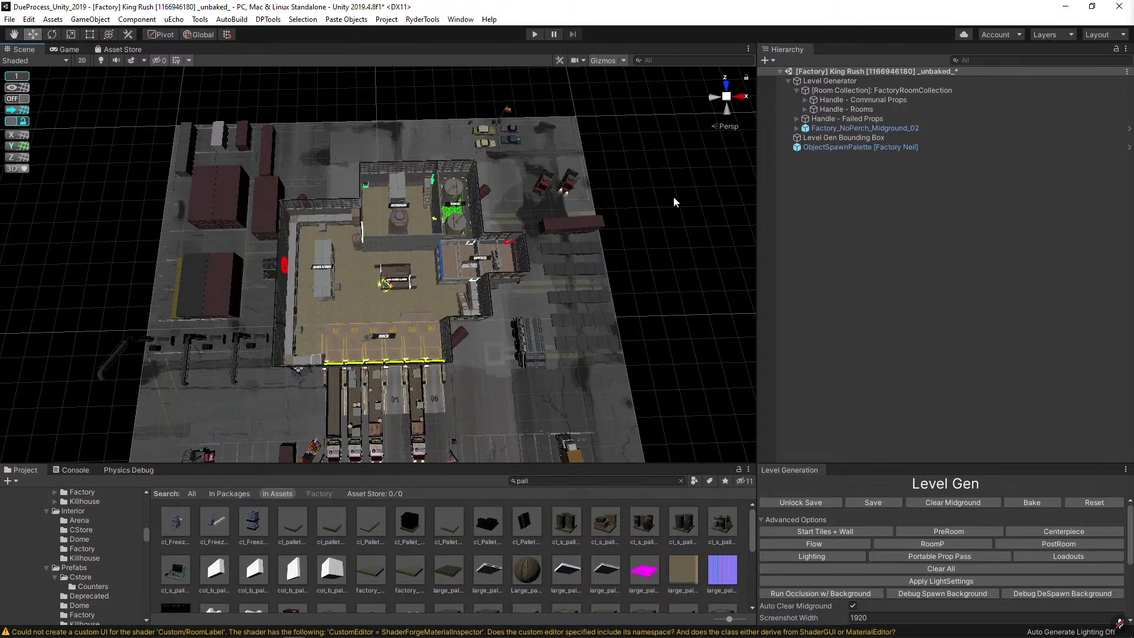
# Examine the factory layout from above and at an angle, covering the dock, shelving, storage, toxic and office areas.
pyautogui.click(728, 125)
pyautogui.click(728, 125)
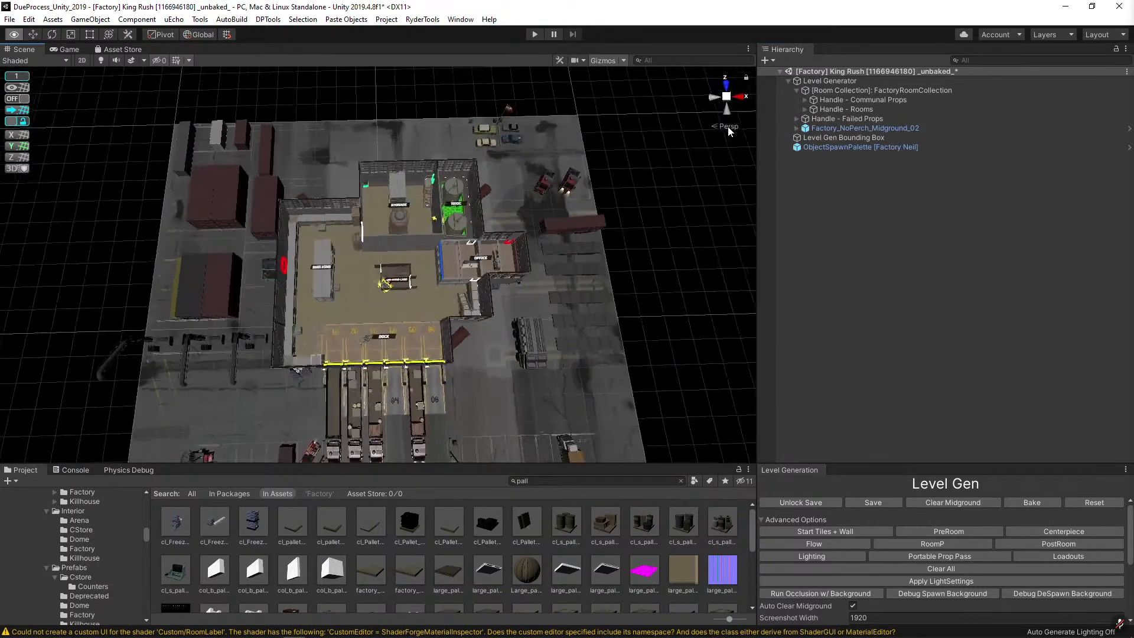
pyautogui.scroll(4, 603, 227)
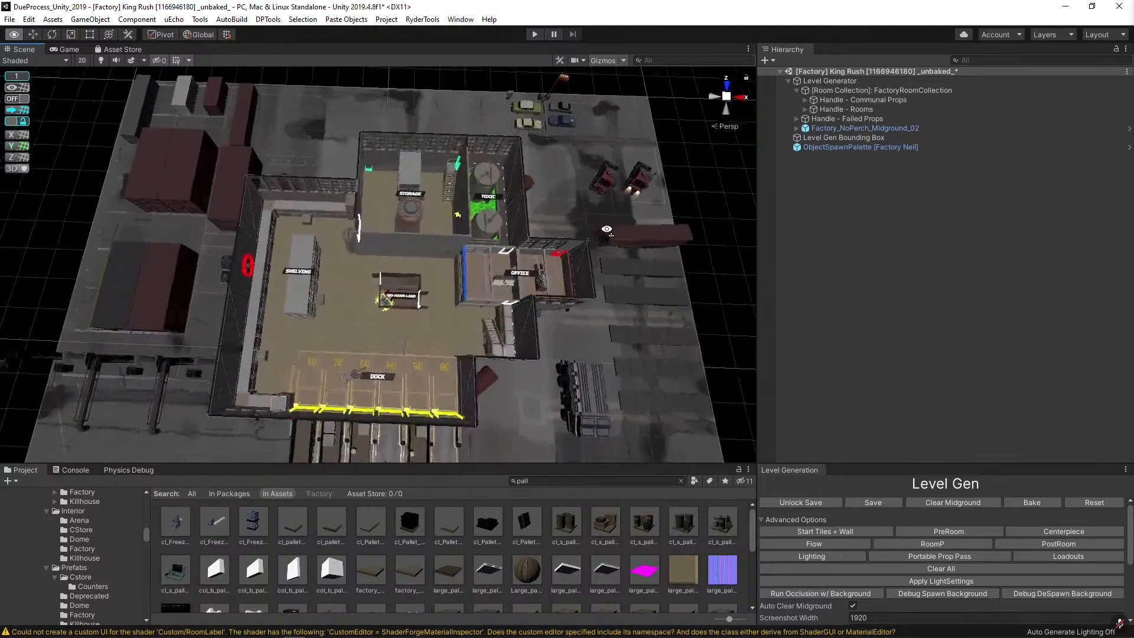
pyautogui.scroll(2, 607, 229)
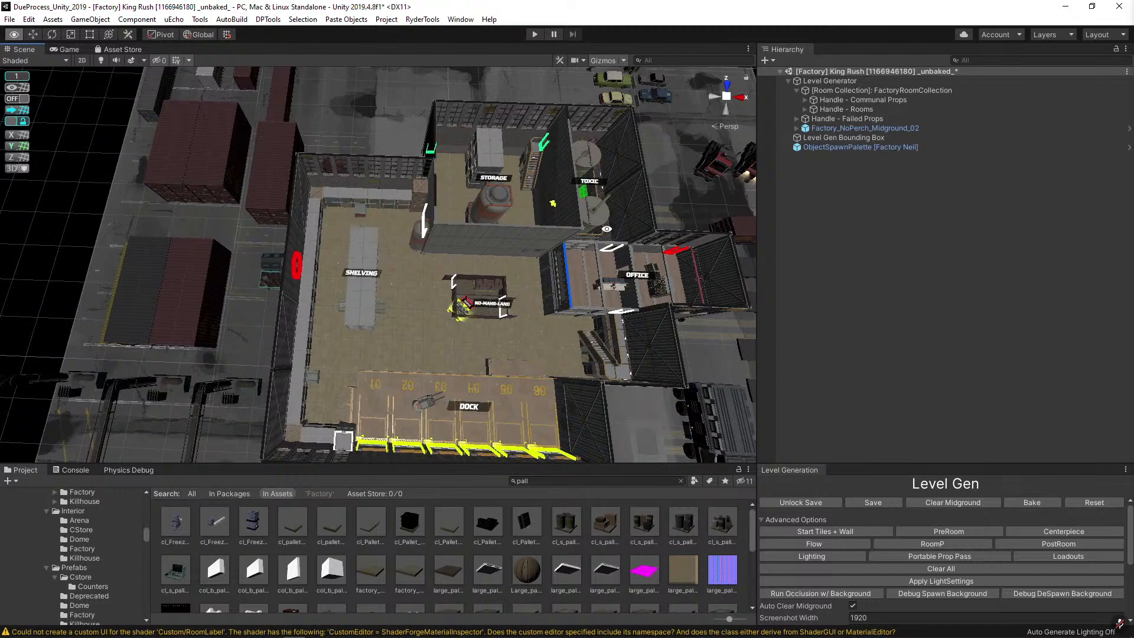
pyautogui.press('w')
pyautogui.hotkey('alt', 'space')
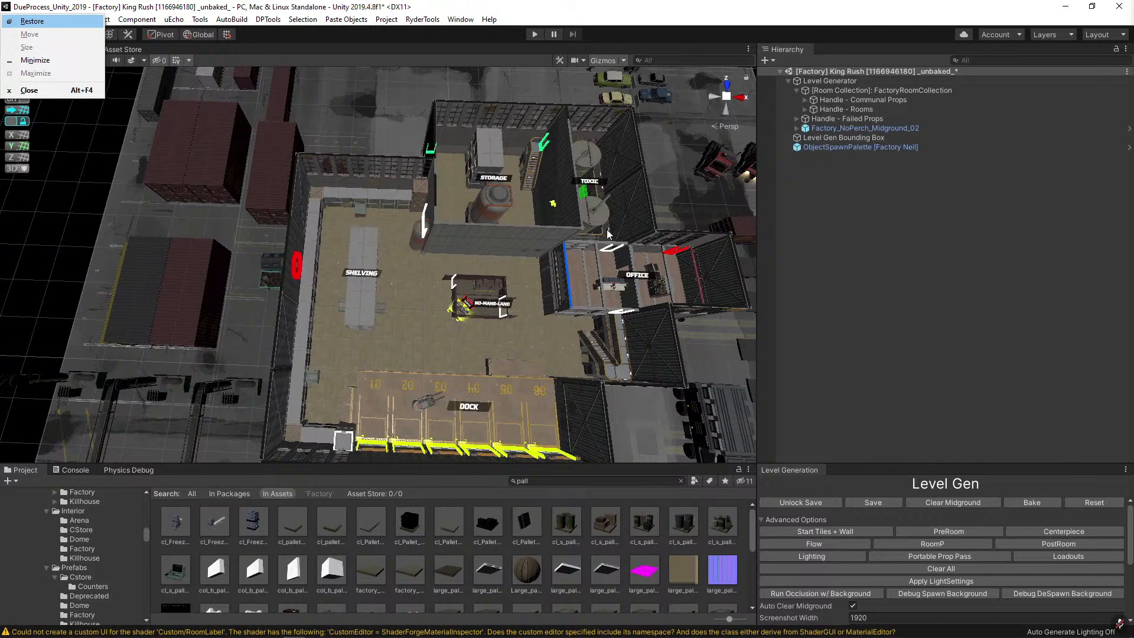
pyautogui.click(425, 6)
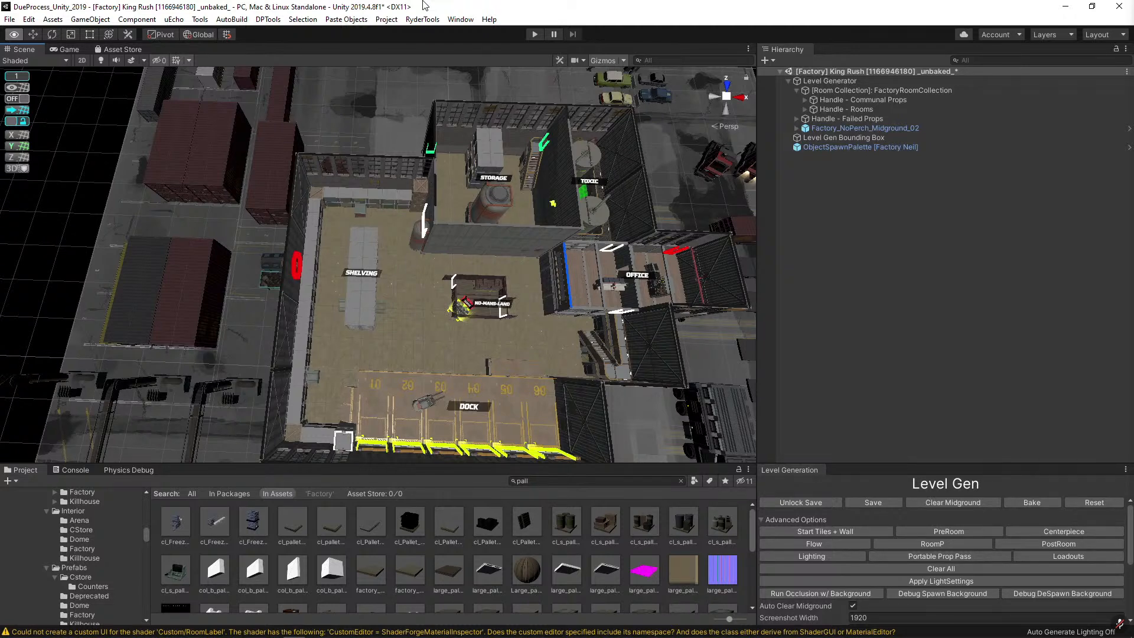
pyautogui.press('w')
pyautogui.press('alt')
pyautogui.keyDown('alt'); pyautogui.moveTo(504, 123); pyautogui.dragTo(576, 170); pyautogui.keyUp('alt')
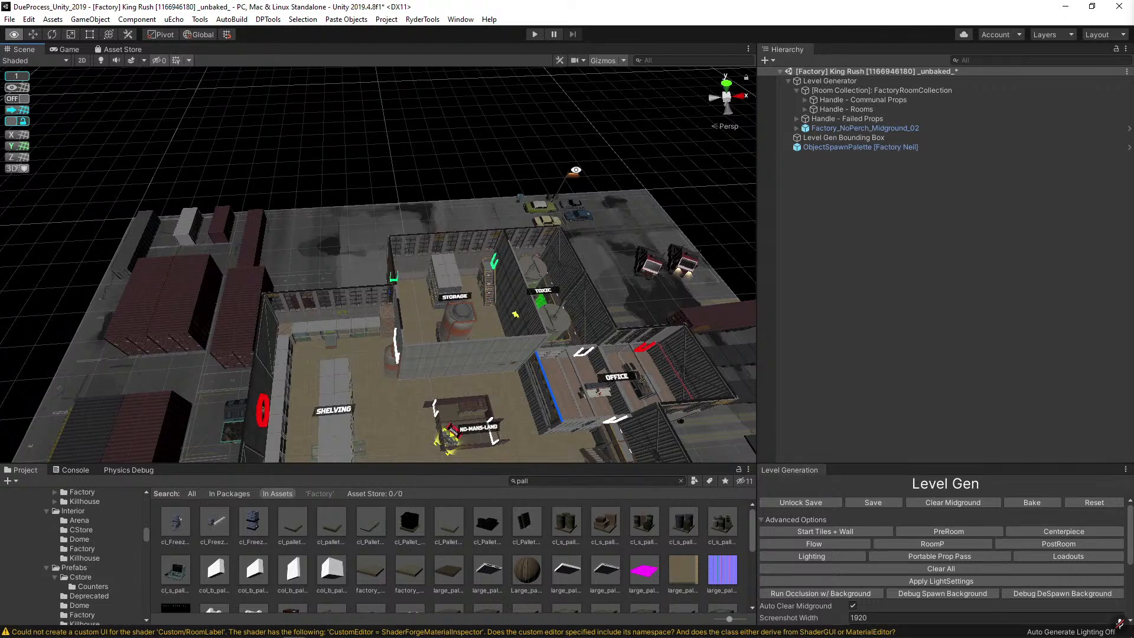
pyautogui.press('w')
pyautogui.moveTo(527, 187); pyautogui.dragTo(530, 289, button='right')
pyautogui.press('s')
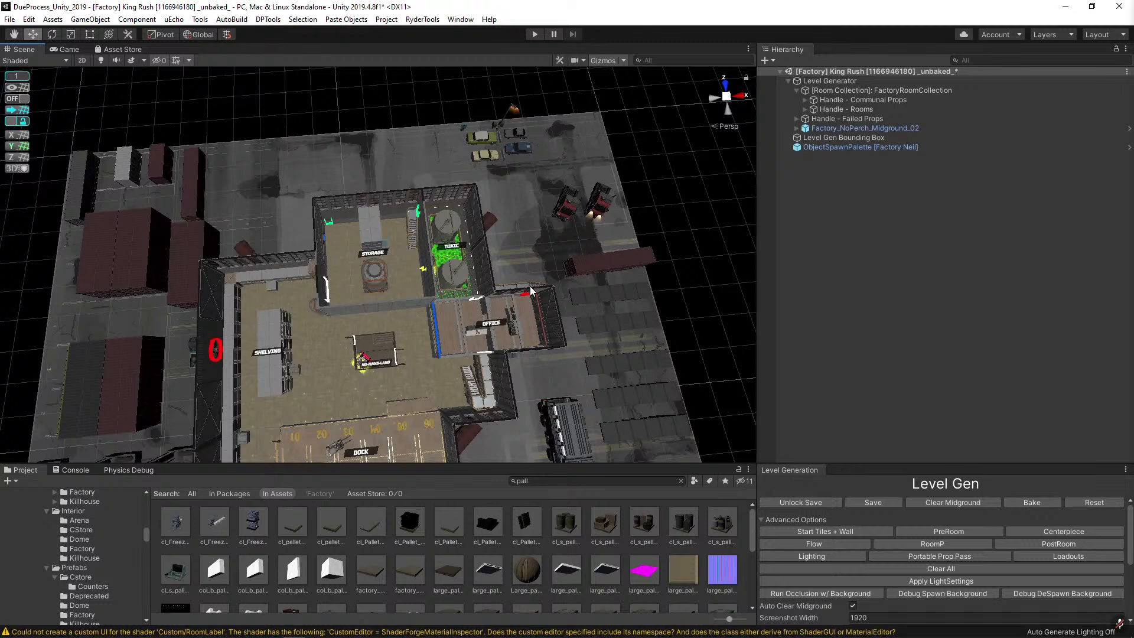
pyautogui.moveTo(530, 289); pyautogui.dragTo(530, 285, button='right')
pyautogui.moveTo(529, 286); pyautogui.dragTo(531, 288, button='right')
pyautogui.moveTo(531, 290); pyautogui.dragTo(529, 286, button='right')
pyautogui.moveTo(529, 286); pyautogui.dragTo(529, 285, button='right')
pyautogui.moveTo(674, 194); pyautogui.dragTo(674, 193, button='right')
pyautogui.press('alt')
pyautogui.press('alt')
# Set the handle position to Center and shift the office container's Handle - MapVisDoorway (2) marker sideways to line up with the doorway.
pyautogui.moveTo(569, 205); pyautogui.dragTo(481, 147, button='right')
pyautogui.press('w')
pyautogui.press('w')
pyautogui.click(334, 198)
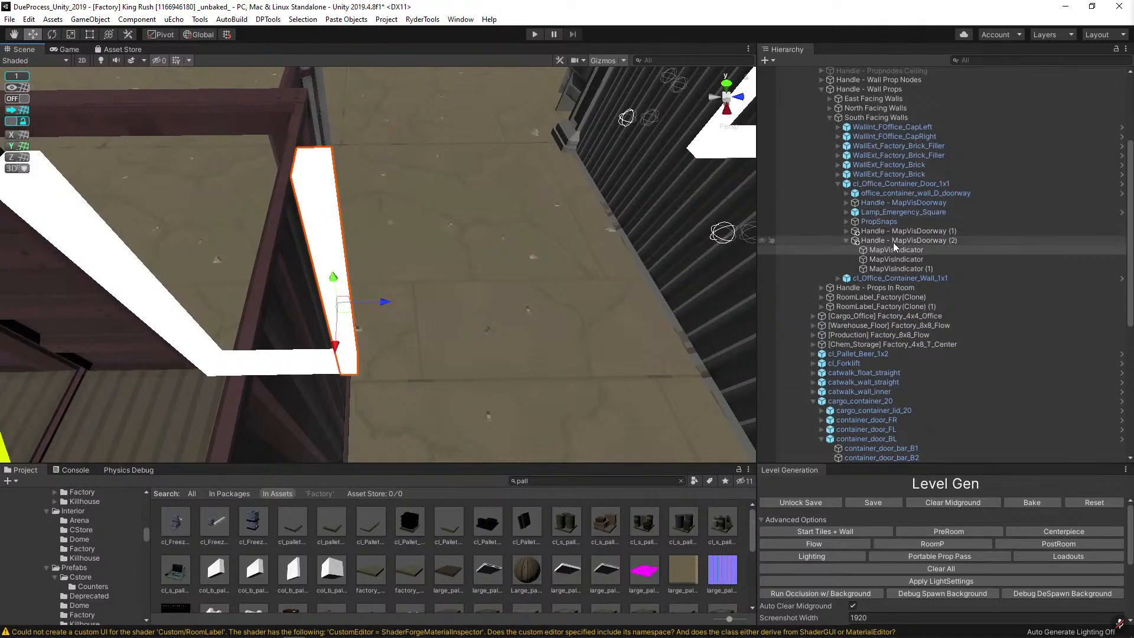
pyautogui.click(875, 241)
pyautogui.press('f')
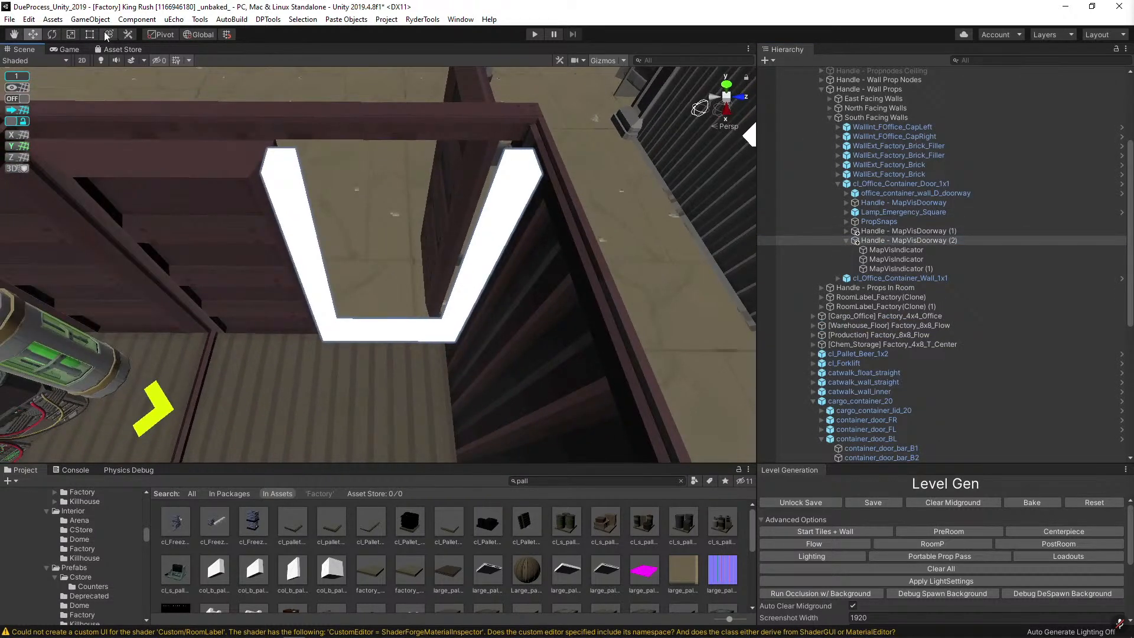
pyautogui.click(161, 34)
pyautogui.moveTo(440, 286); pyautogui.dragTo(432, 286)
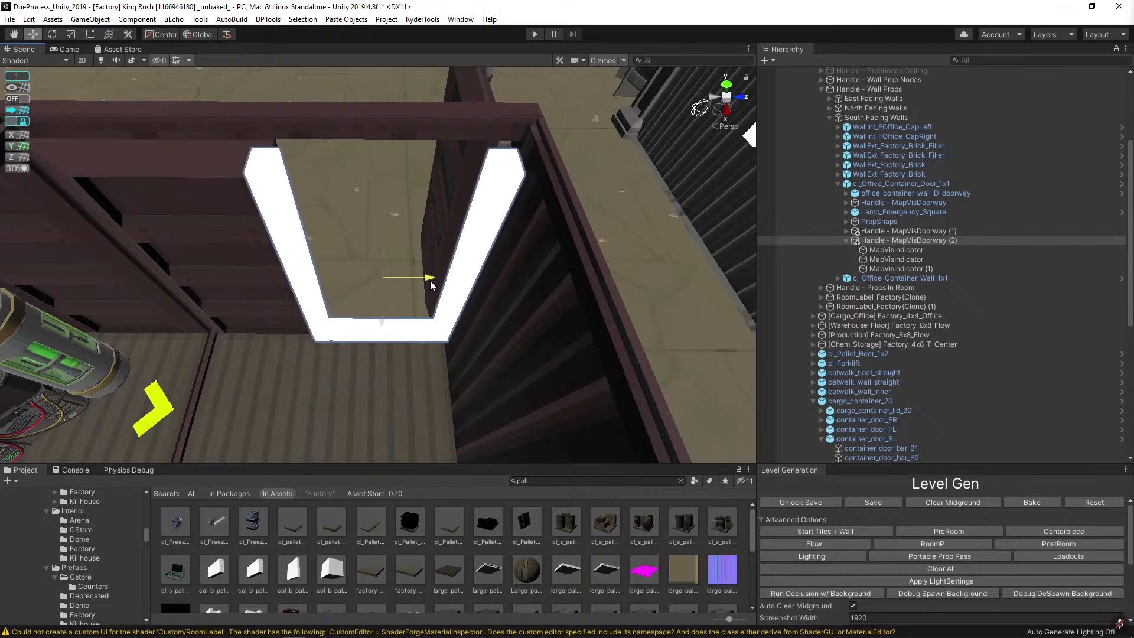
# Review the office doorway markers and the surrounding rooms from an angle and from overhead.
pyautogui.press('s')
pyautogui.moveTo(432, 287)
pyautogui.mouseDown(button='right')
pyautogui.moveTo(596, 295)
pyautogui.moveTo(701, 243)
pyautogui.moveTo(642, 186)
pyautogui.mouseUp(button='right')
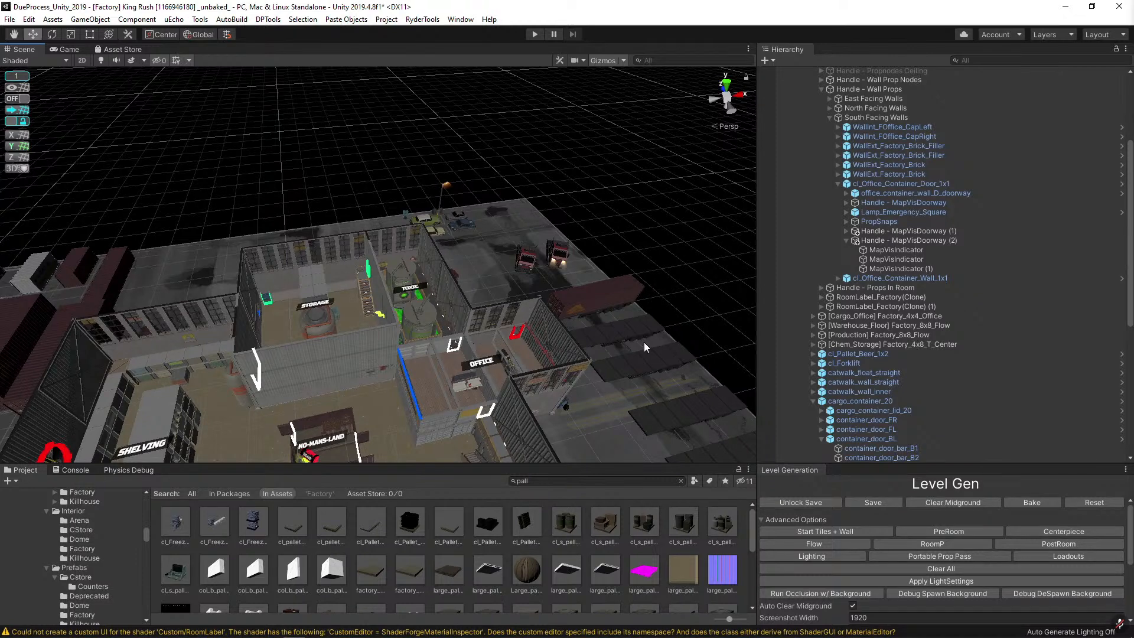
pyautogui.press('alt')
pyautogui.press('alt')
pyautogui.keyDown('alt'); pyautogui.moveTo(651, 337); pyautogui.dragTo(382, 371); pyautogui.keyUp('alt')
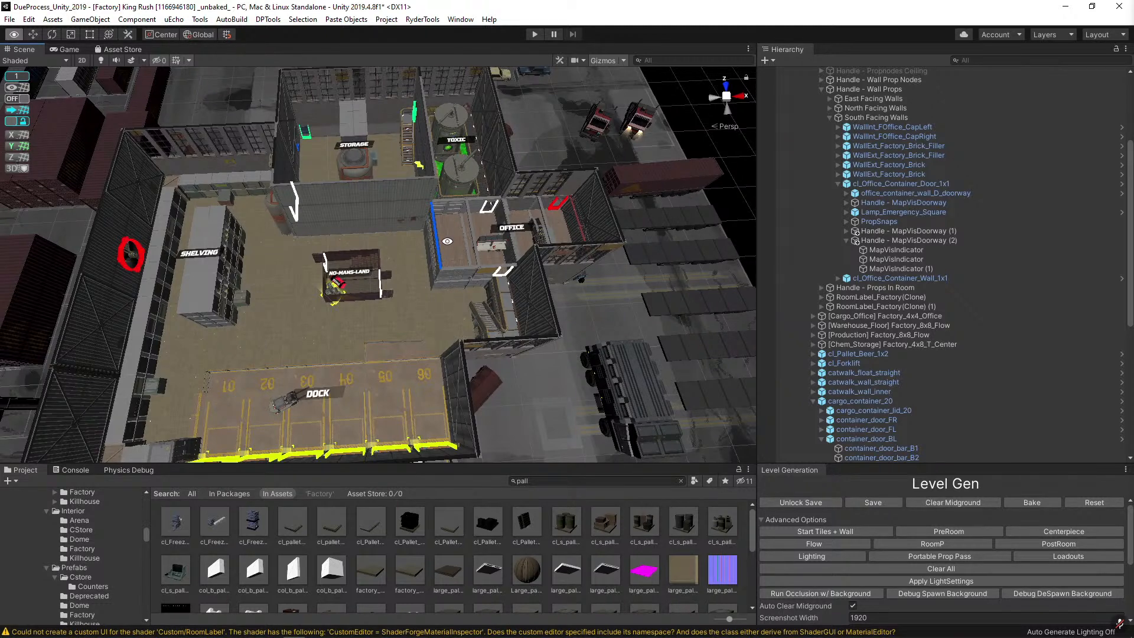
pyautogui.keyDown('alt'); pyautogui.moveTo(452, 239); pyautogui.dragTo(531, 193); pyautogui.keyUp('alt')
pyautogui.keyDown('alt'); pyautogui.moveTo(625, 163); pyautogui.dragTo(453, 314); pyautogui.keyUp('alt')
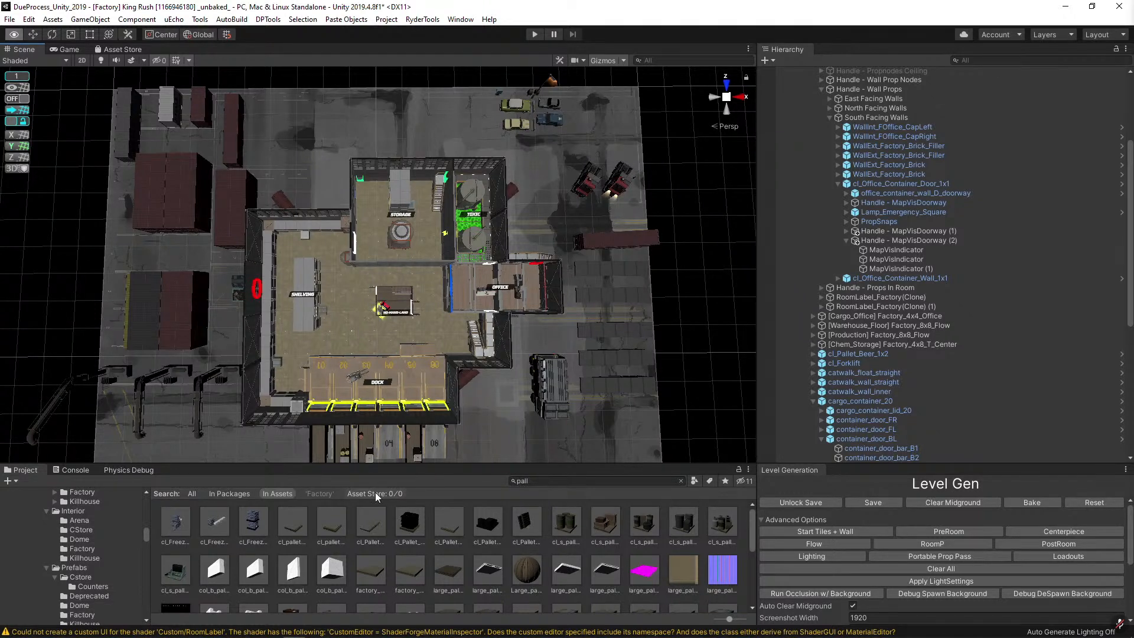
# Save the King Rush scene with the props regrouped and the office doorway marker adjusted.
pyautogui.press('w')
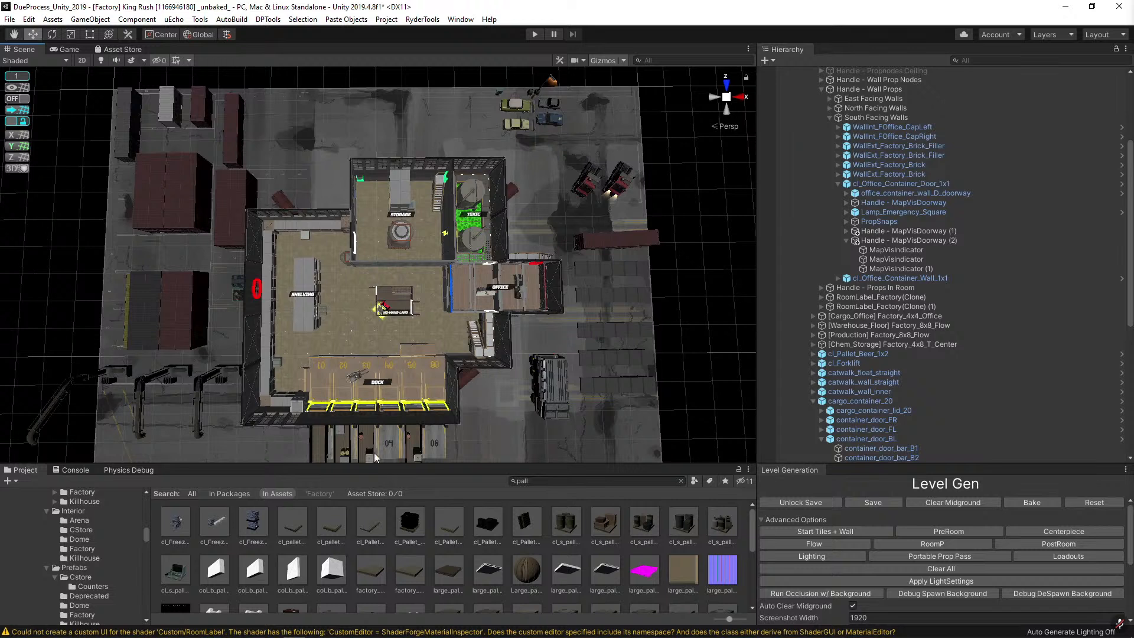
pyautogui.press('alt')
pyautogui.click(9, 19)
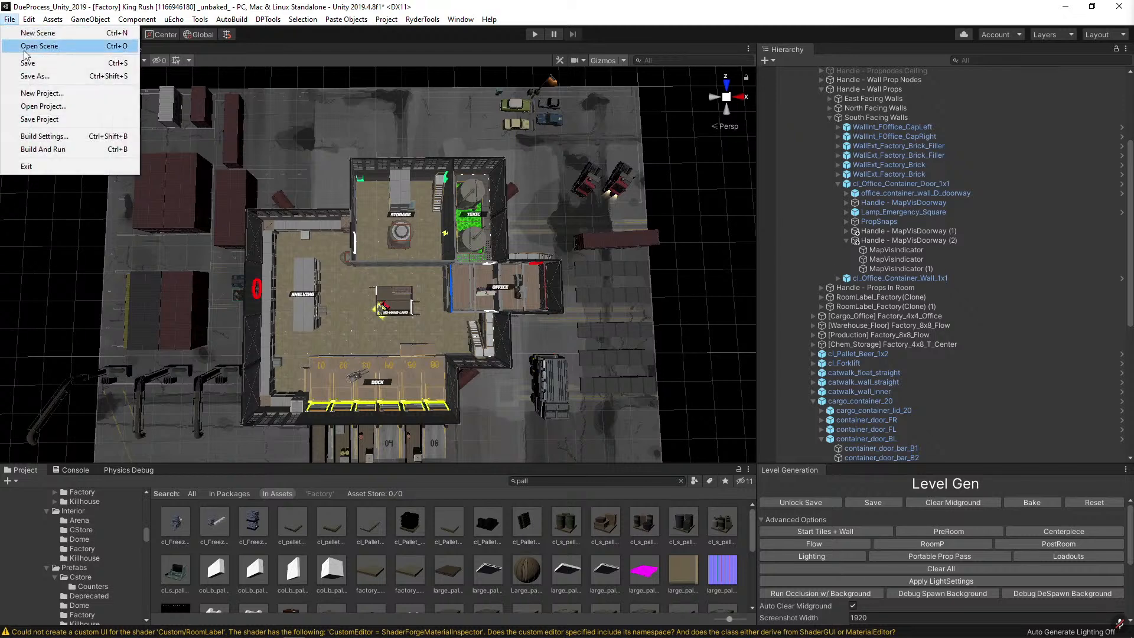
pyautogui.click(29, 57)
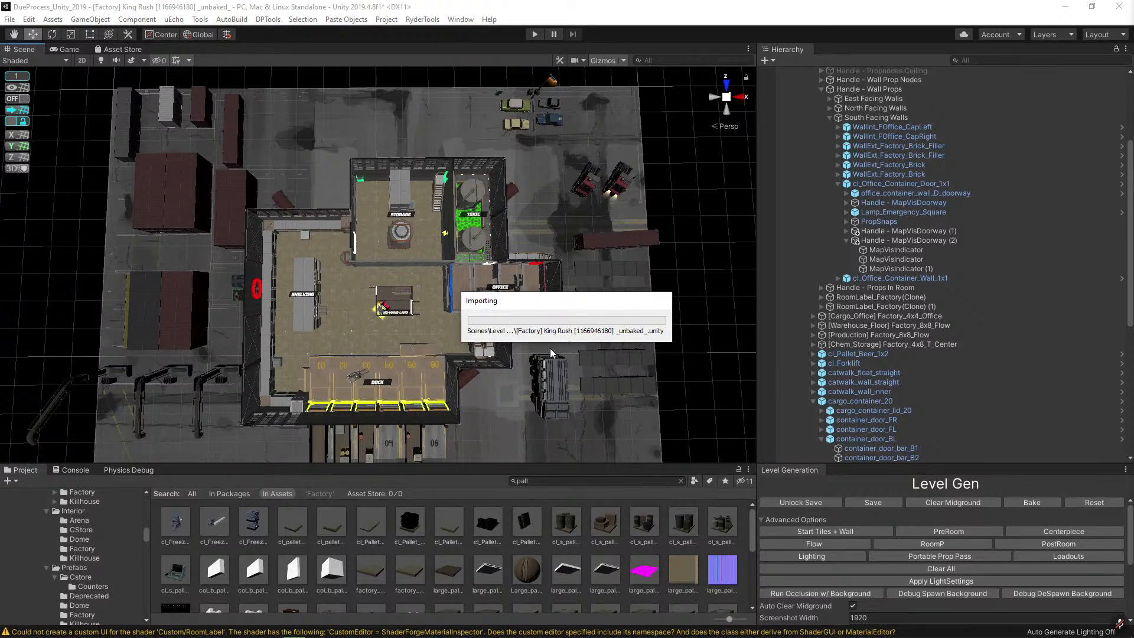
# Turn on grid snapping and move the attacker truck spawn closer to the building's outer wall between the dock and the office.
pyautogui.click(553, 383)
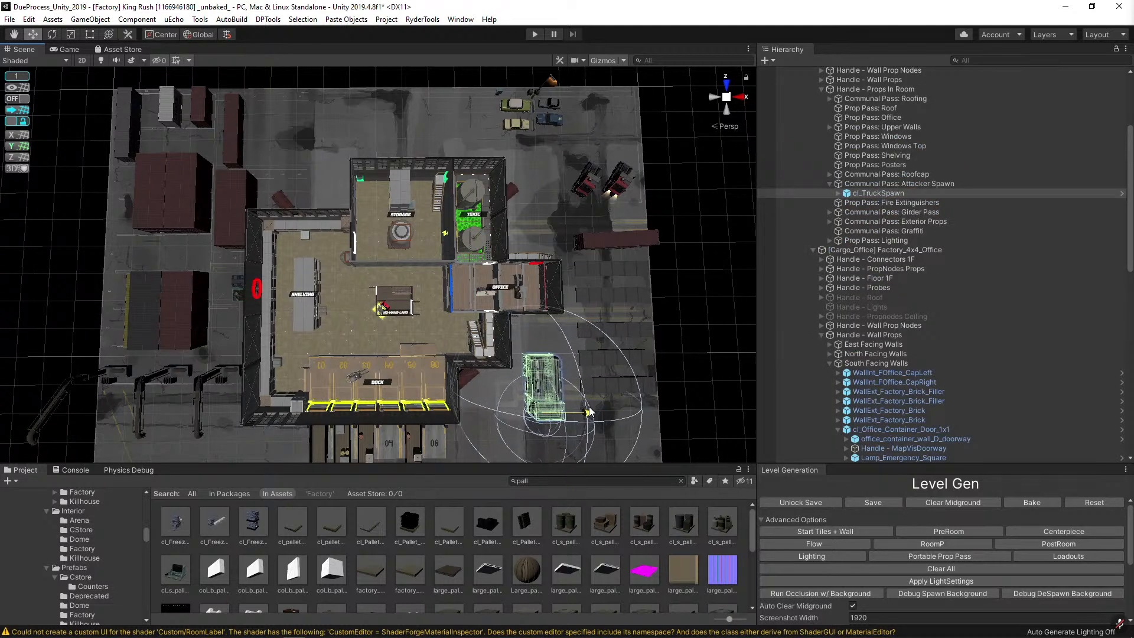
pyautogui.click(23, 99)
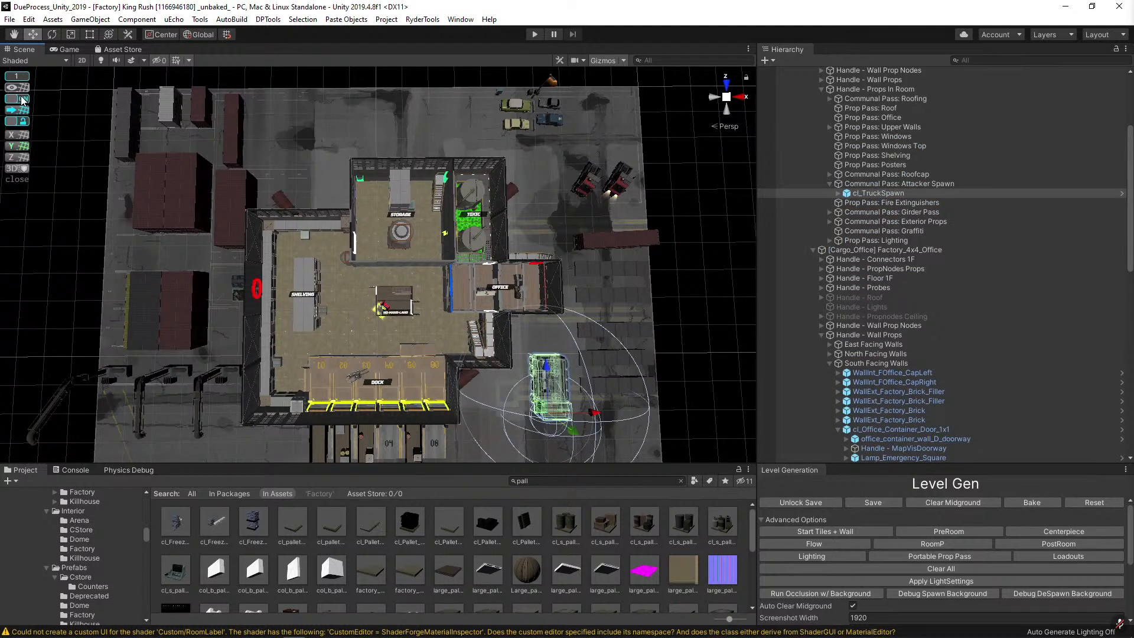
pyautogui.moveTo(599, 413); pyautogui.dragTo(566, 416)
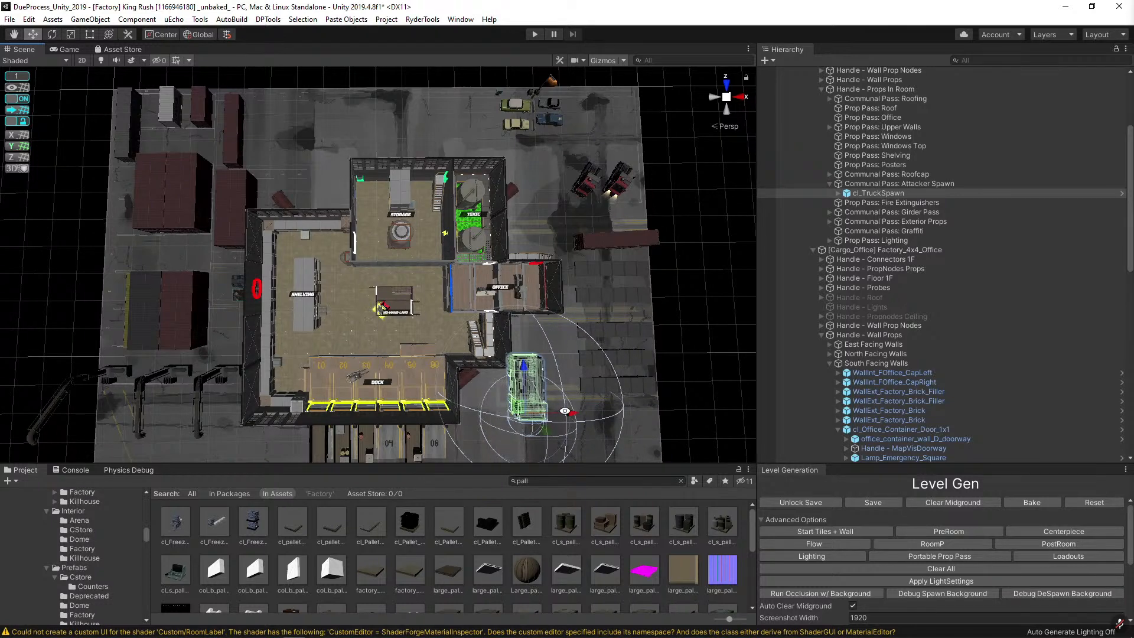
pyautogui.press('f')
pyautogui.press('w')
pyautogui.moveTo(556, 412); pyautogui.dragTo(569, 367, button='right')
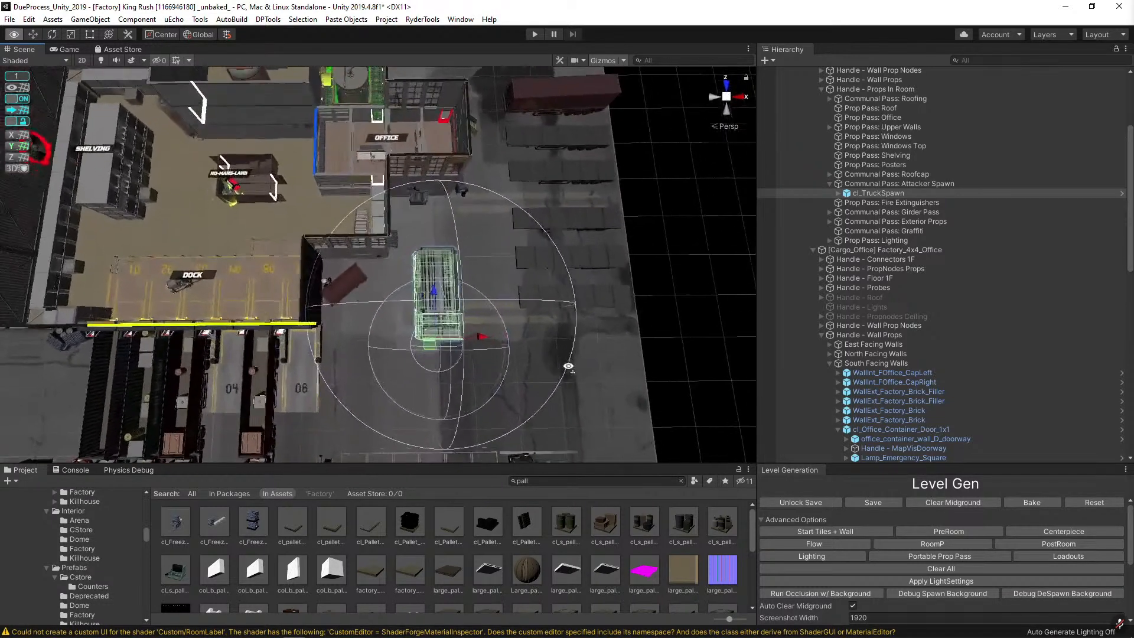
pyautogui.moveTo(428, 340); pyautogui.dragTo(409, 330)
pyautogui.hotkey('ctrl', 'z')
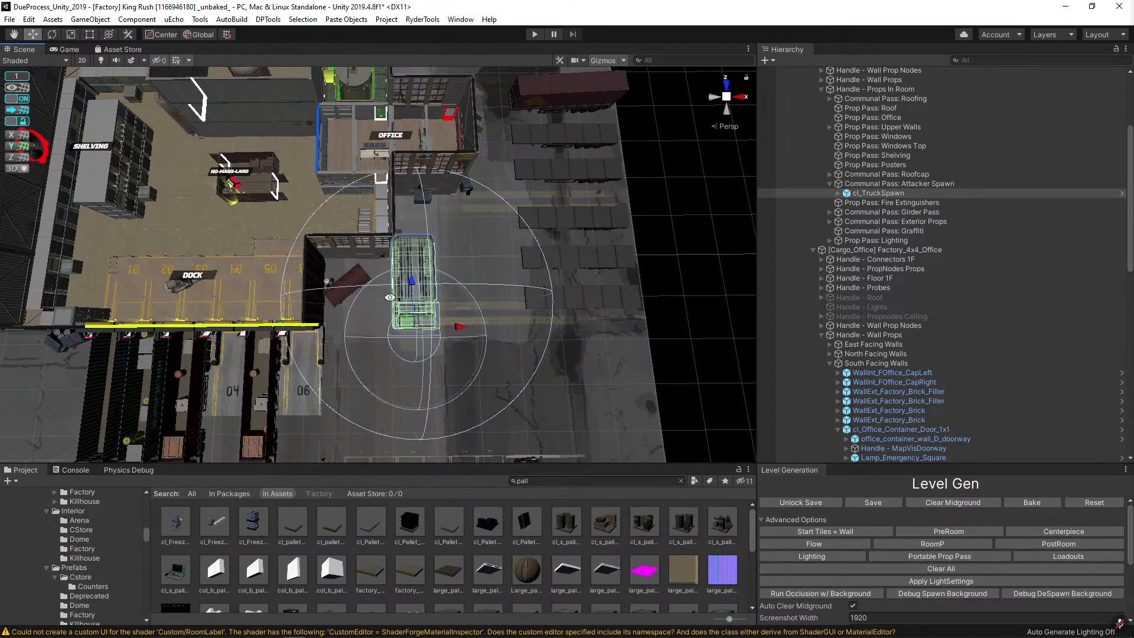
# Delete the blue dumpster and the blue payphone along the outer wall behind the truck spawn, keeping the wall pieces.
pyautogui.keyDown('alt'); pyautogui.moveTo(267, 386); pyautogui.dragTo(353, 248); pyautogui.keyUp('alt')
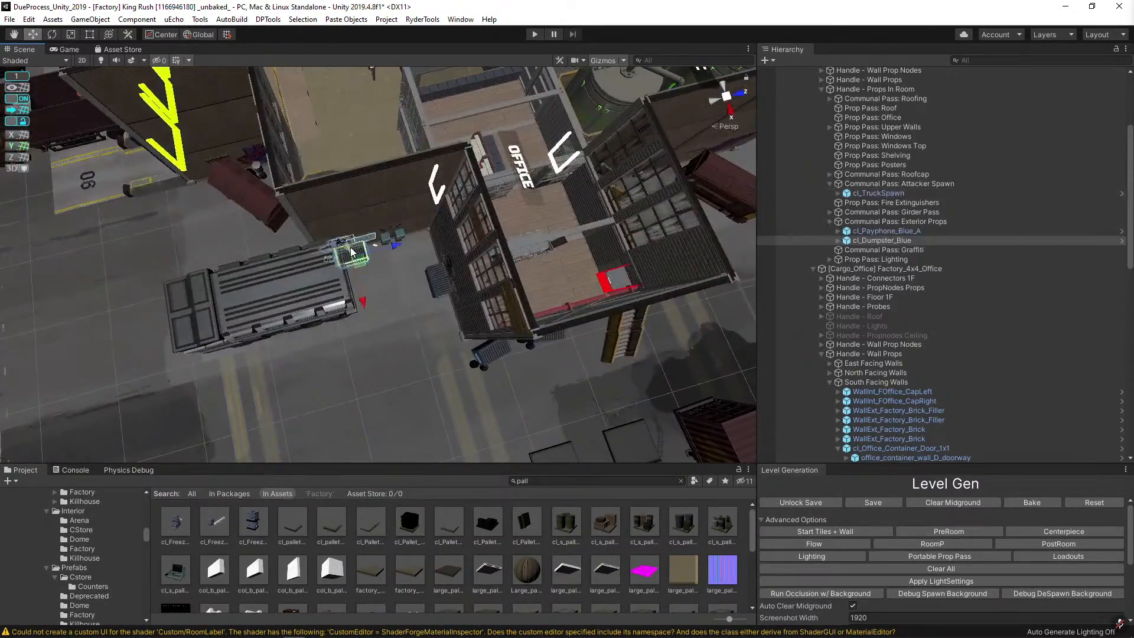
pyautogui.click(387, 239)
pyautogui.press('Delete')
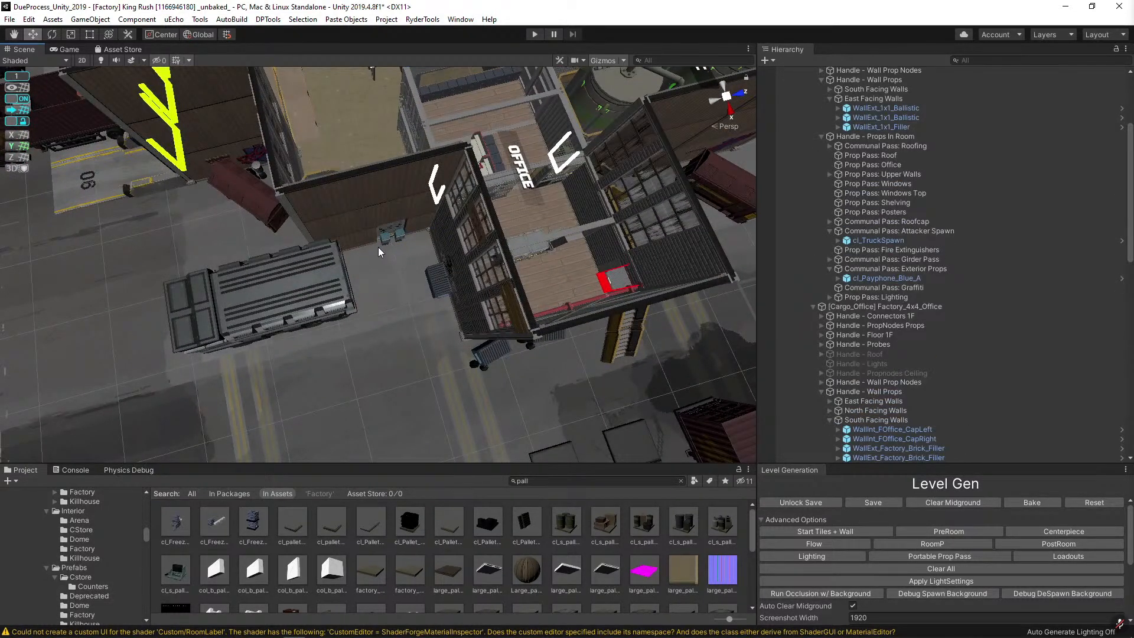
pyautogui.hotkey('ctrl', 'z')
pyautogui.moveTo(378, 247); pyautogui.dragTo(435, 190, button='right')
pyautogui.press('w')
pyautogui.click(406, 272)
pyautogui.press('s')
pyautogui.moveTo(406, 271); pyautogui.dragTo(503, 263, button='right')
pyautogui.press('Delete')
pyautogui.press('s')
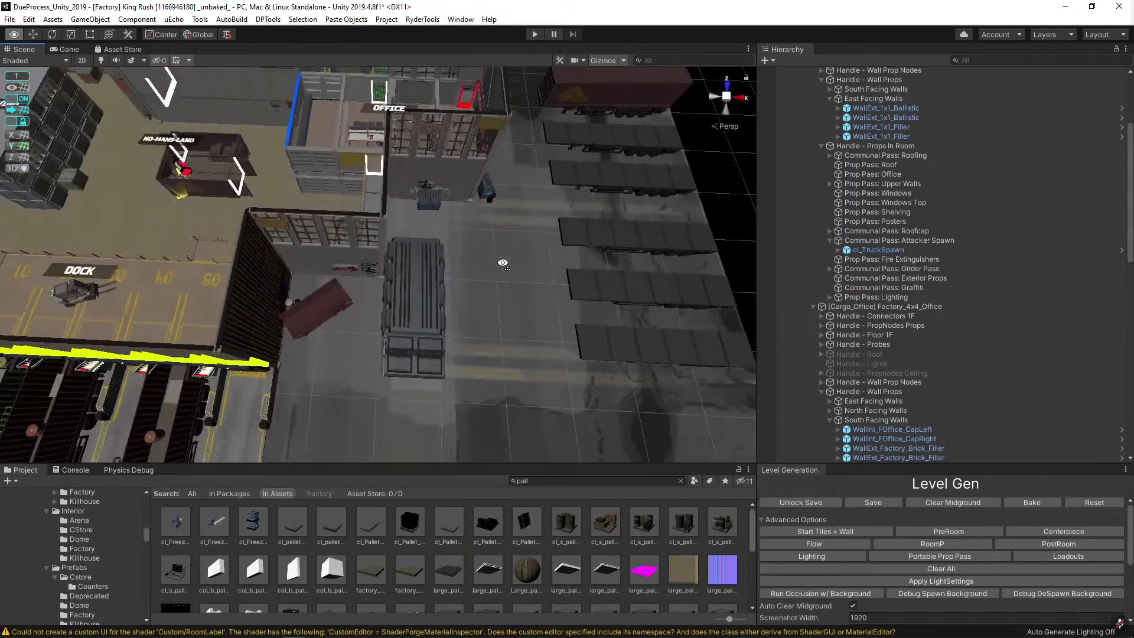
# Save the King Rush scene with the repositioned truck spawn and cleared exterior props.
pyautogui.scroll(-5, 503, 263)
pyautogui.click(10, 19)
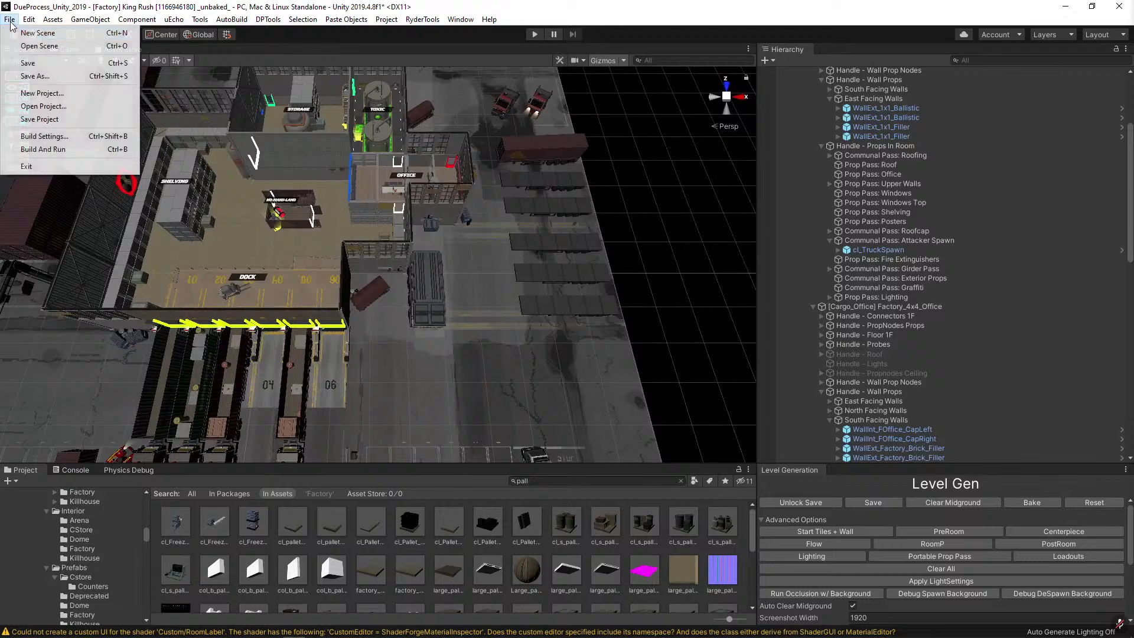
pyautogui.click(26, 62)
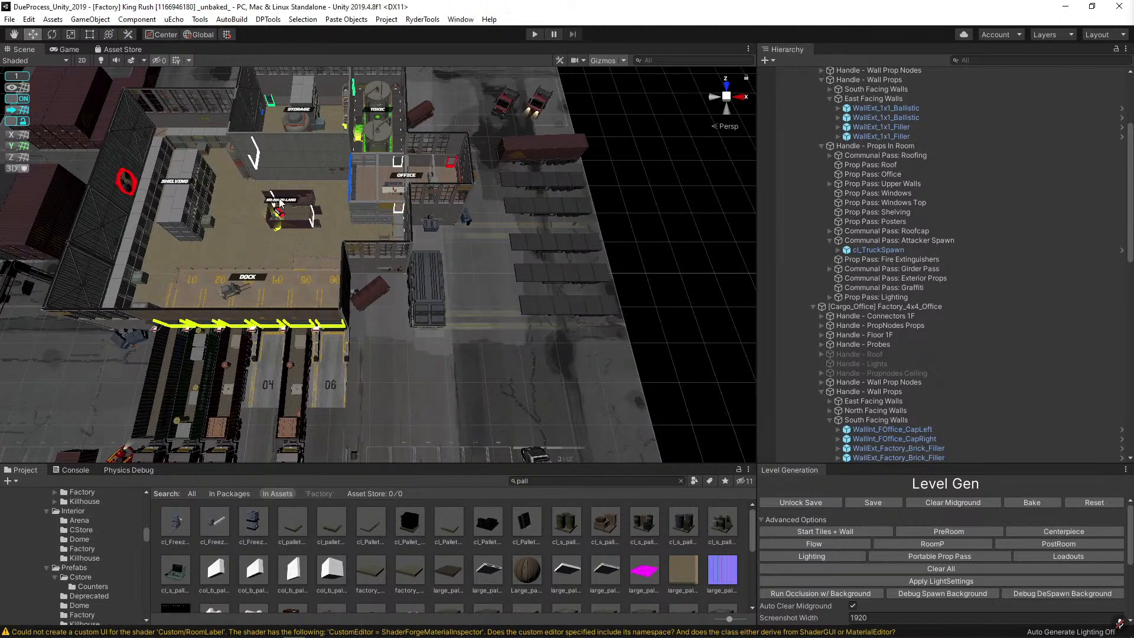
pyautogui.moveTo(279, 197); pyautogui.dragTo(278, 198, button='right')
pyautogui.press('alt')
pyautogui.keyDown('alt'); pyautogui.moveTo(557, 238); pyautogui.dragTo(393, 165); pyautogui.keyUp('alt')
pyautogui.click(10, 19)
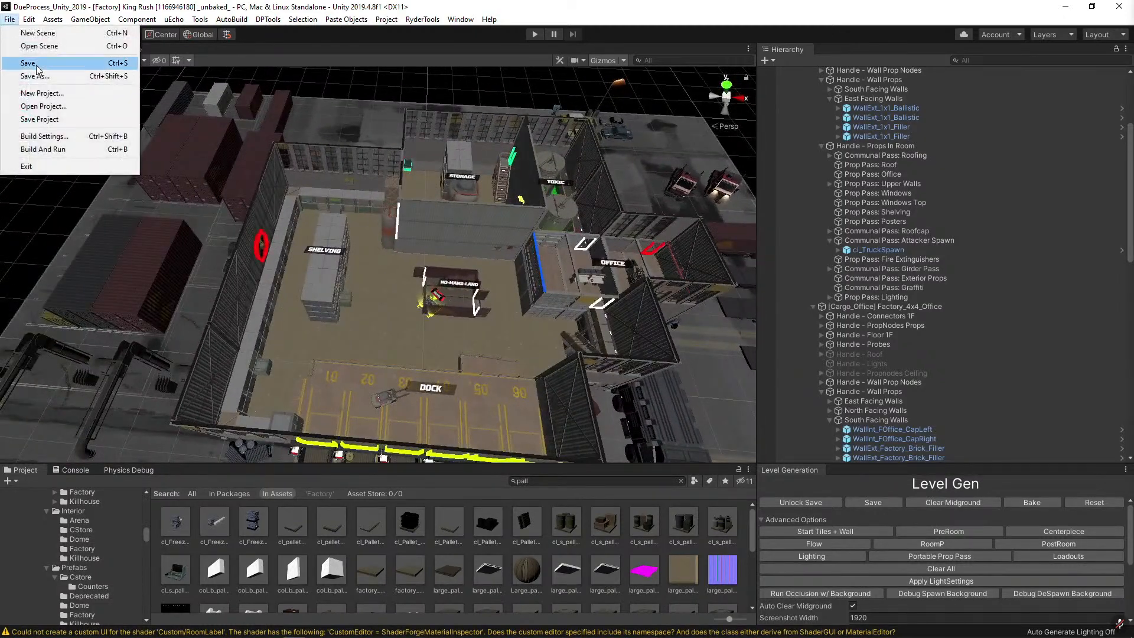
pyautogui.click(34, 64)
pyautogui.keyDown('alt'); pyautogui.moveTo(284, 162); pyautogui.dragTo(391, 198); pyautogui.keyUp('alt')
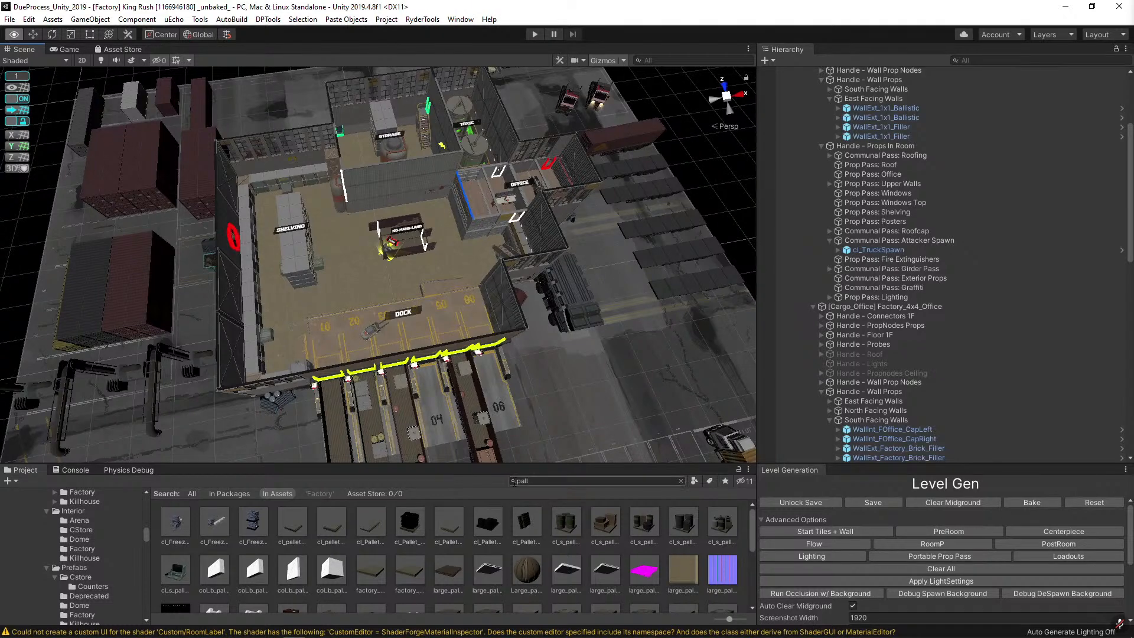
# Search the project assets for "[factory]" and display the results as a list with full names.
pyautogui.click(549, 481)
pyautogui.press('BackSpace')
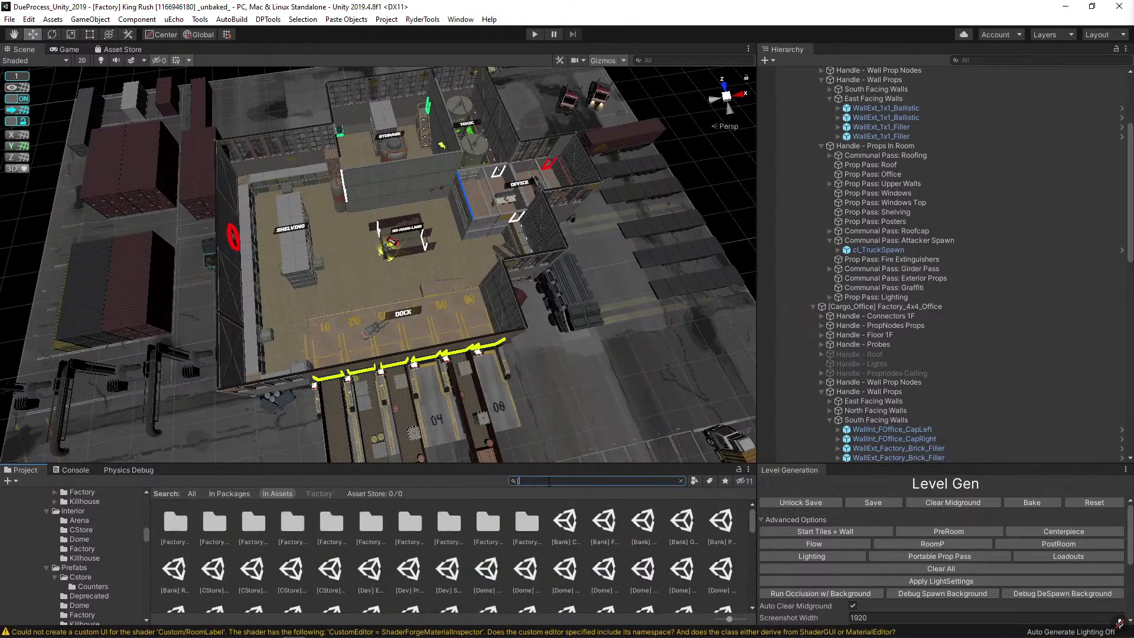
pyautogui.write('[factory]')
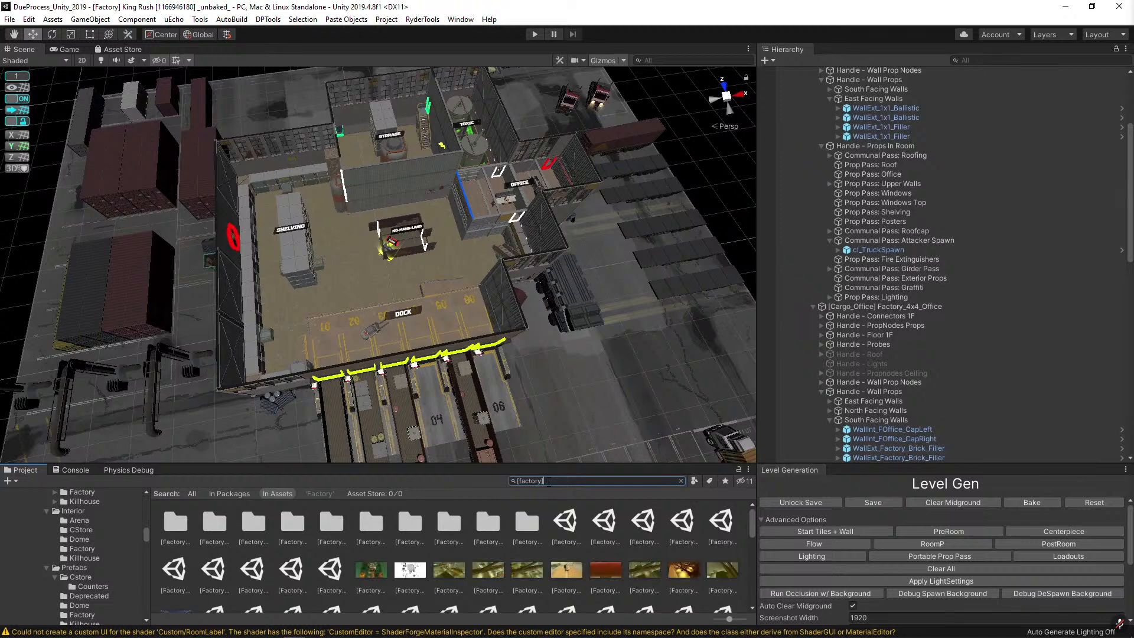
pyautogui.click(568, 527)
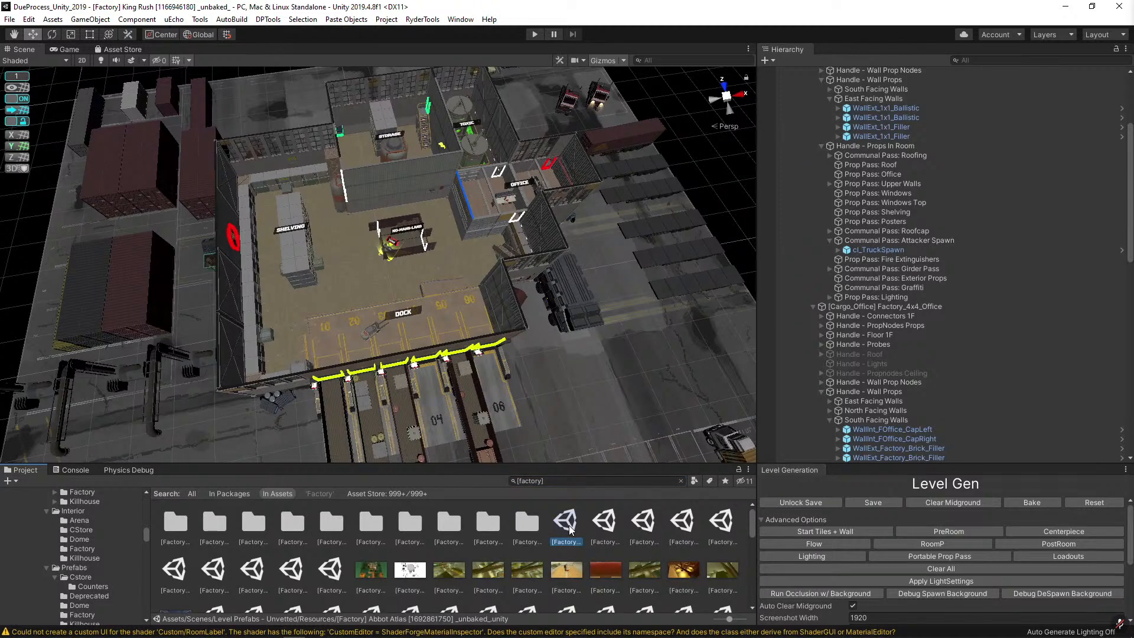
pyautogui.click(605, 524)
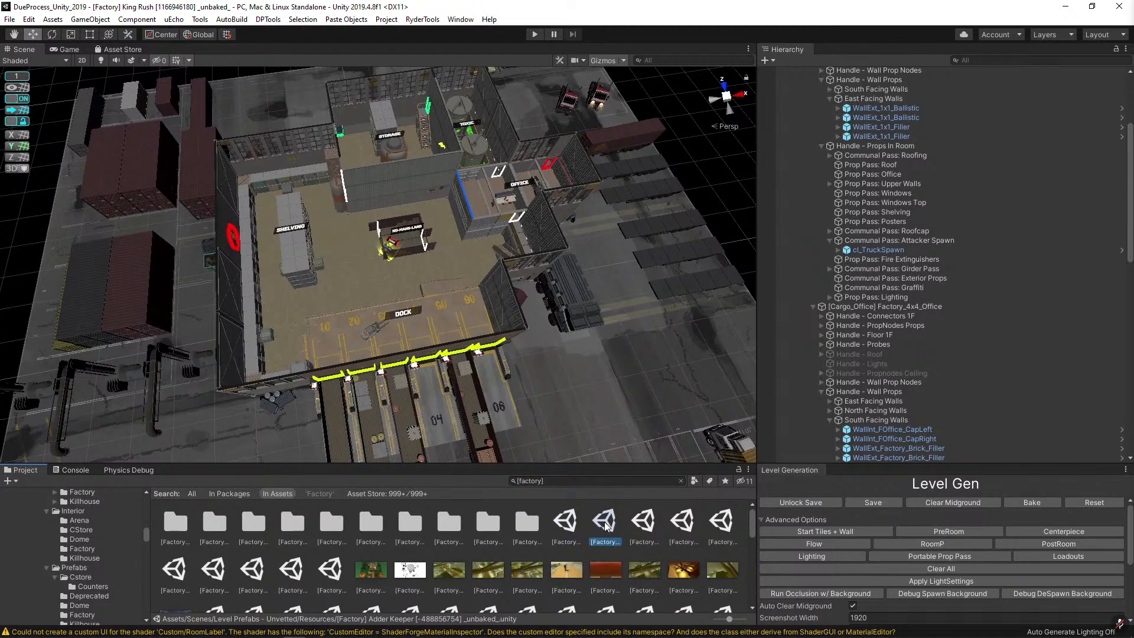
pyautogui.keyDown('ctrl'); pyautogui.scroll(-3, 604, 524); pyautogui.keyUp('ctrl')
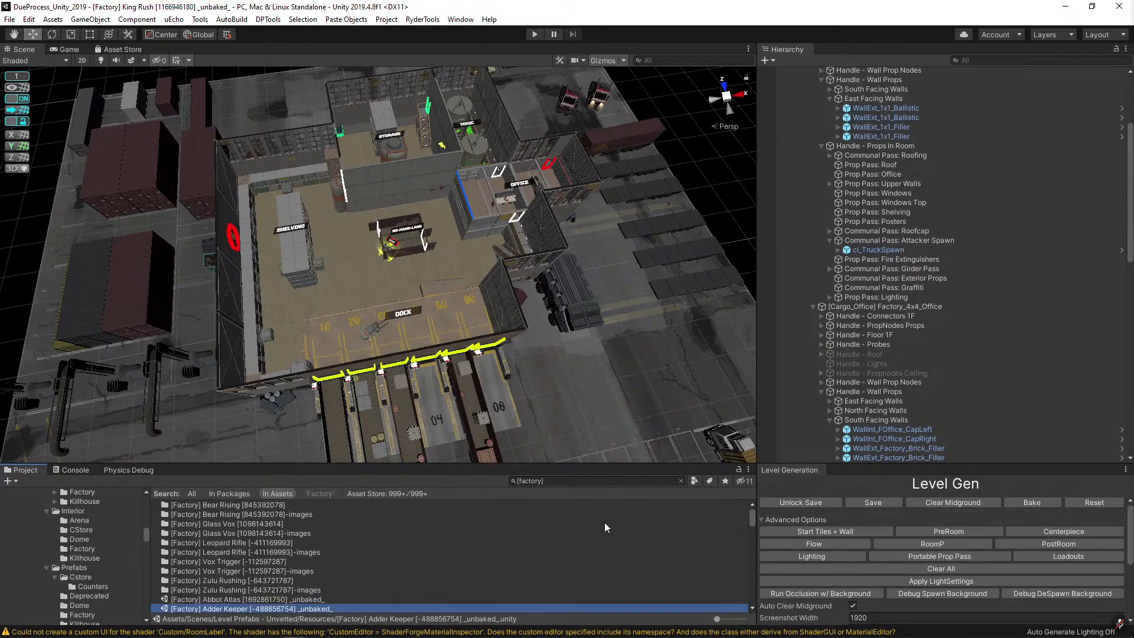
pyautogui.click(304, 552)
# Look through the list of factory scenes, from Abbot Atlas to Zulu Rushing, for an existing map to use as reference.
pyautogui.scroll(-4, 302, 553)
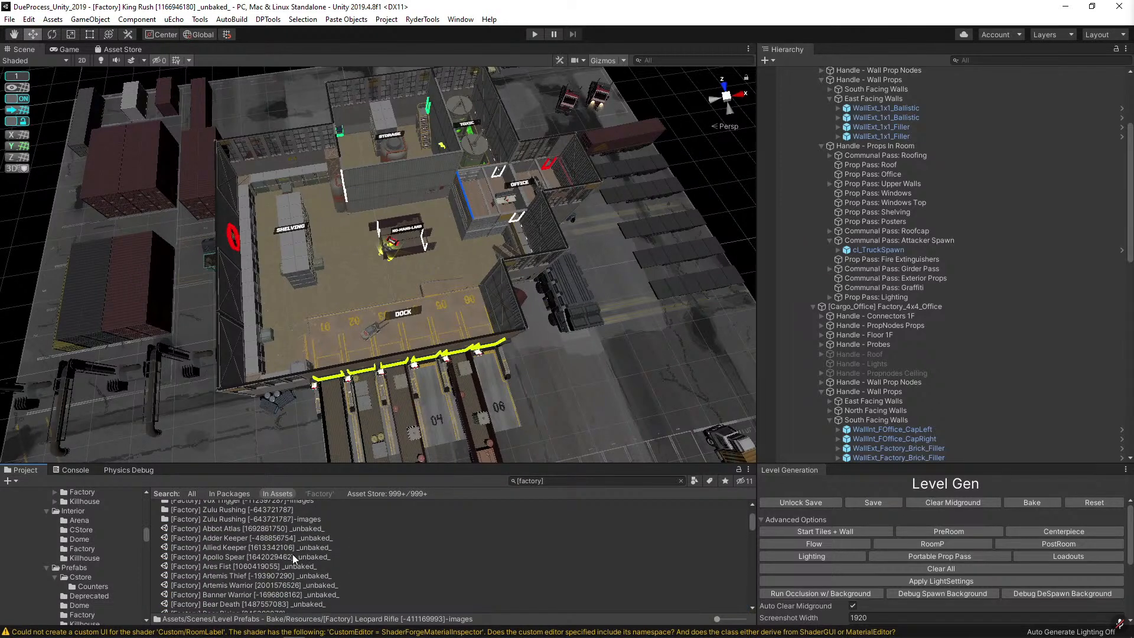
pyautogui.scroll(-6, 292, 554)
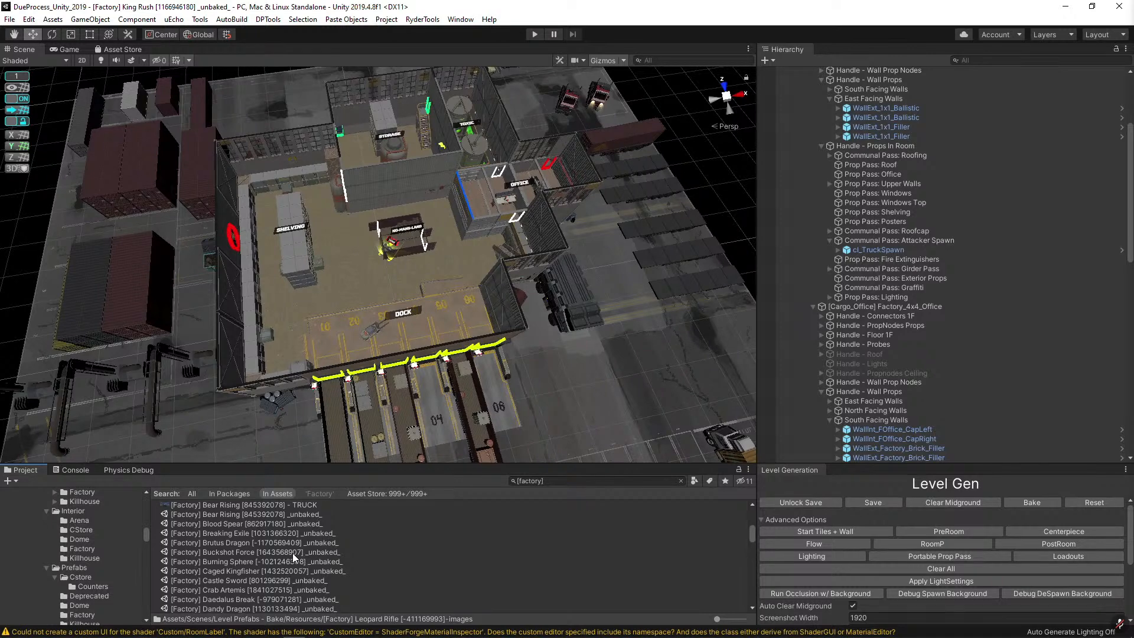
pyautogui.press('alt')
pyautogui.press('w')
pyautogui.click(295, 553)
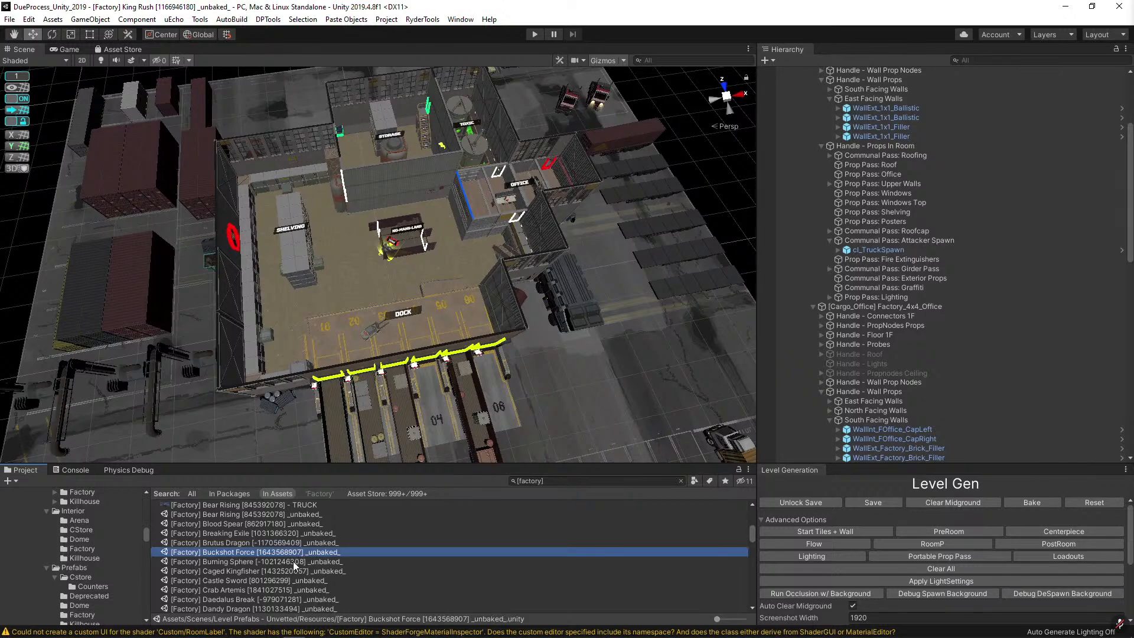
pyautogui.scroll(-4, 295, 567)
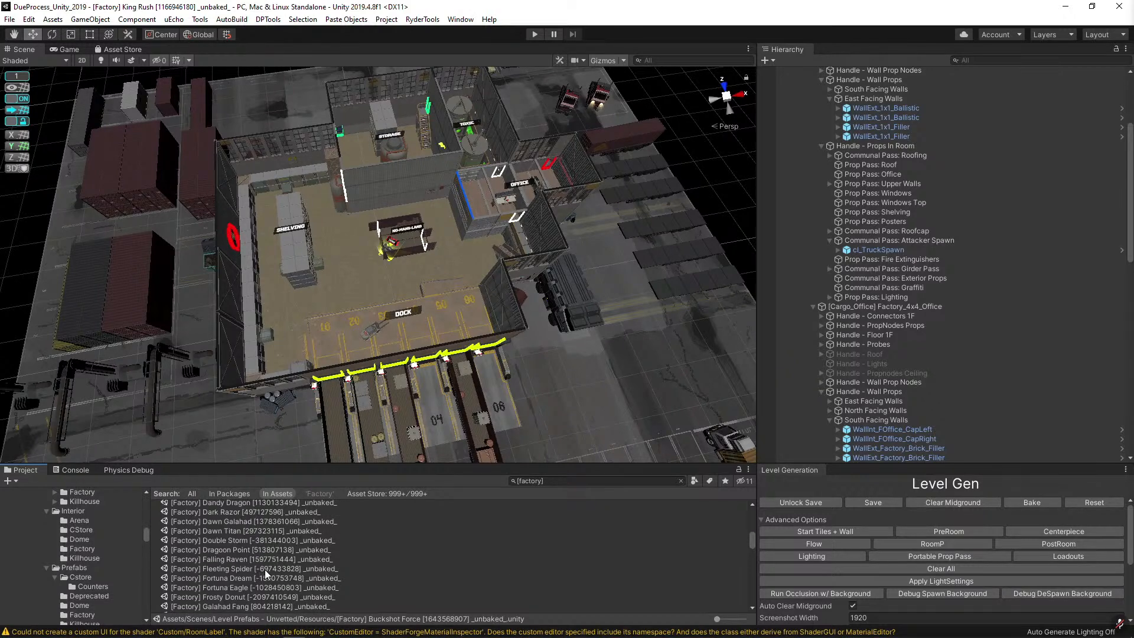
pyautogui.press('q')
pyautogui.scroll(-4, 251, 591)
pyautogui.scroll(-12, 251, 590)
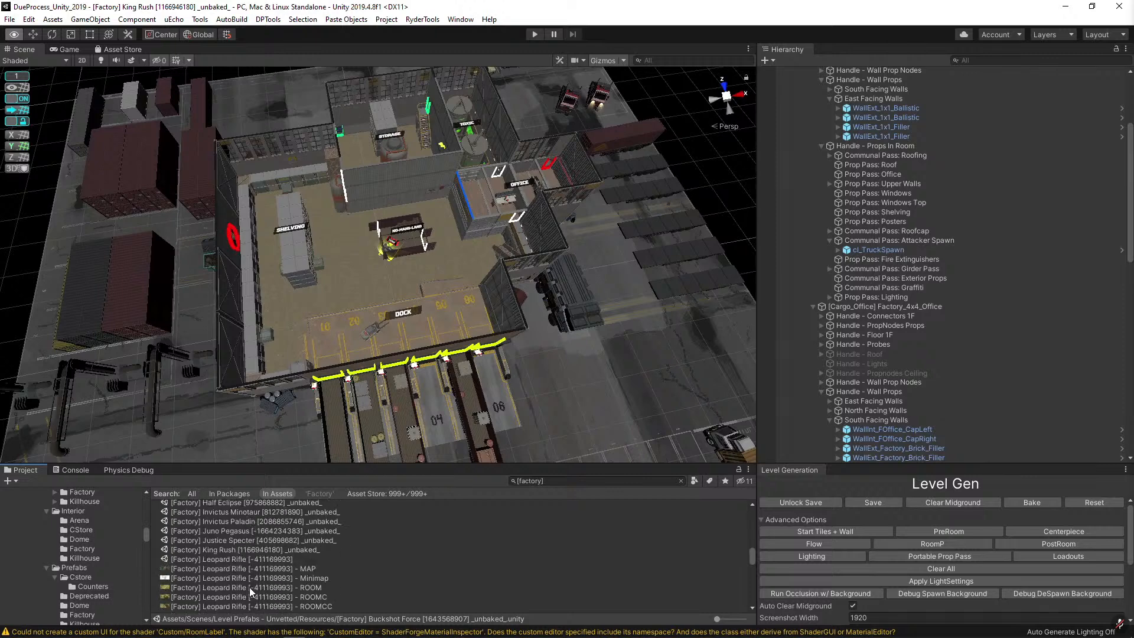
pyautogui.scroll(-3, 251, 589)
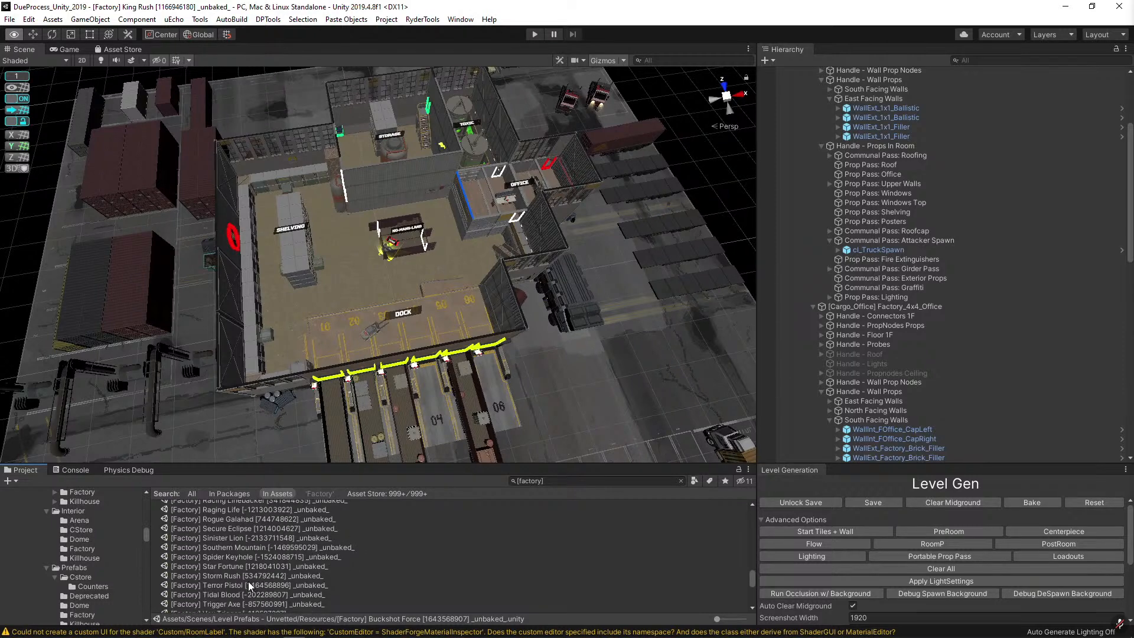
pyautogui.scroll(-6, 249, 579)
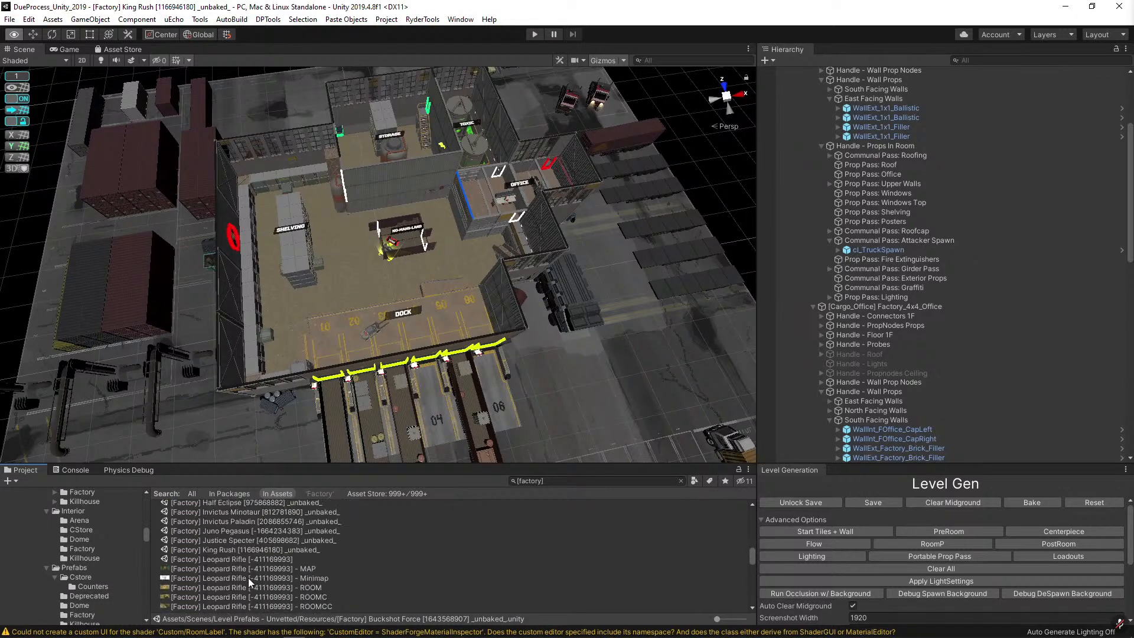
pyautogui.scroll(6, 248, 577)
pyautogui.scroll(4, 250, 569)
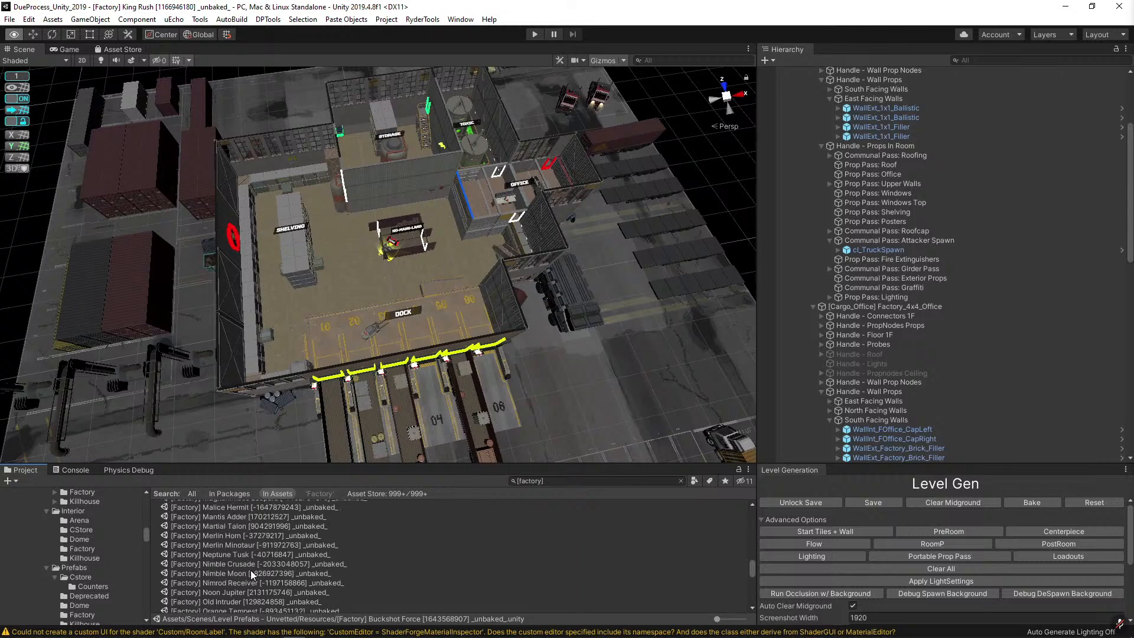
pyautogui.press('alt')
pyautogui.scroll(-10, 250, 562)
pyautogui.press('alt')
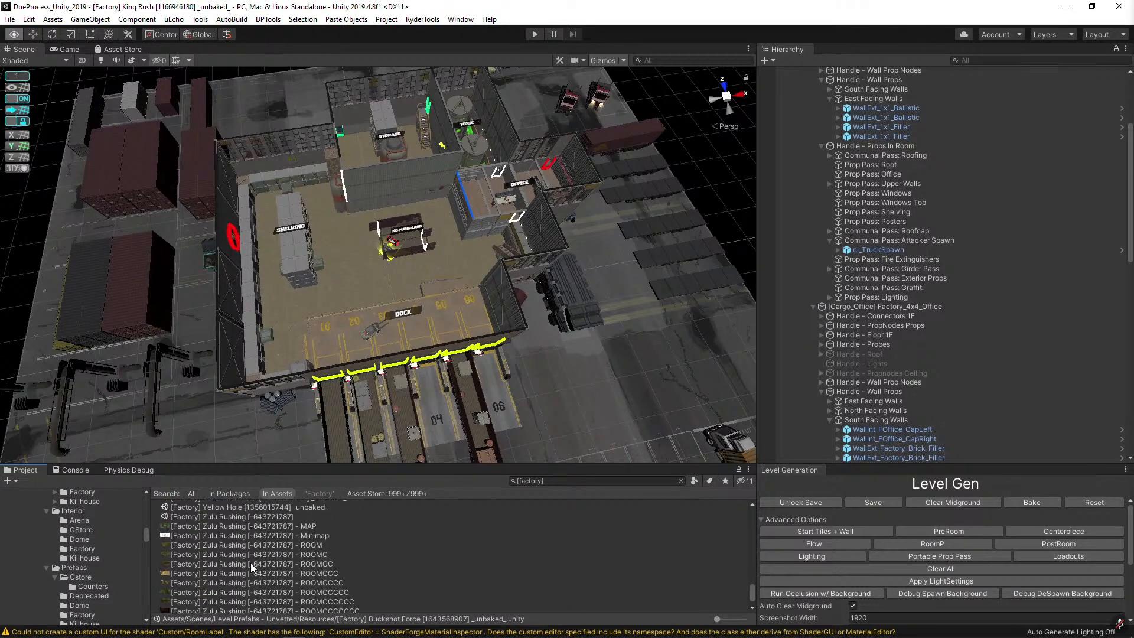
pyautogui.scroll(3, 251, 562)
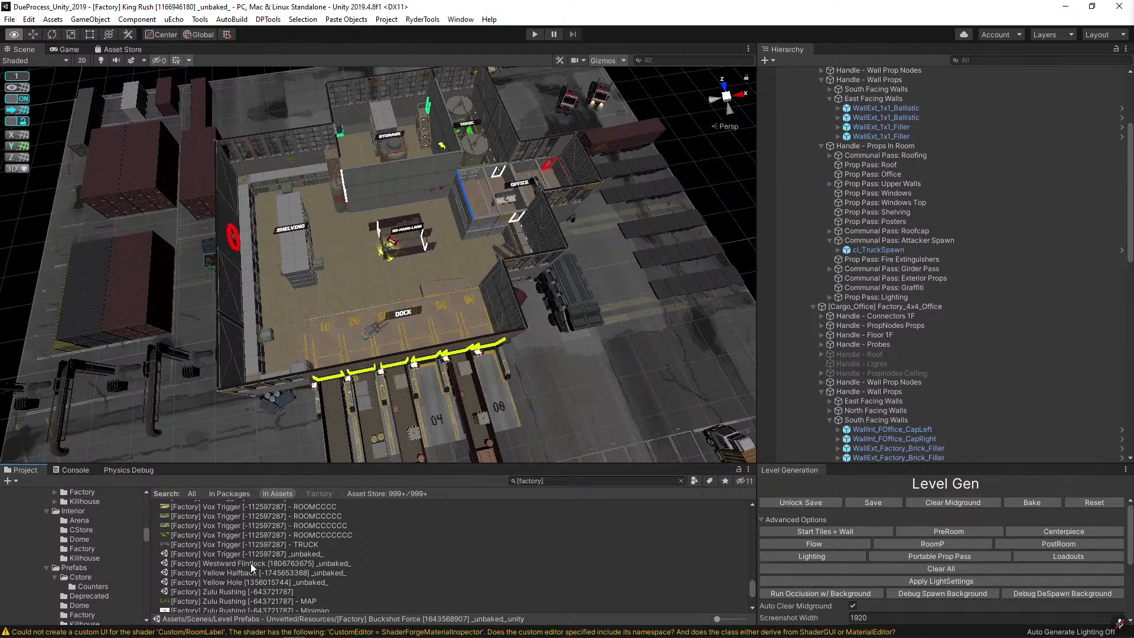
pyautogui.scroll(4, 255, 589)
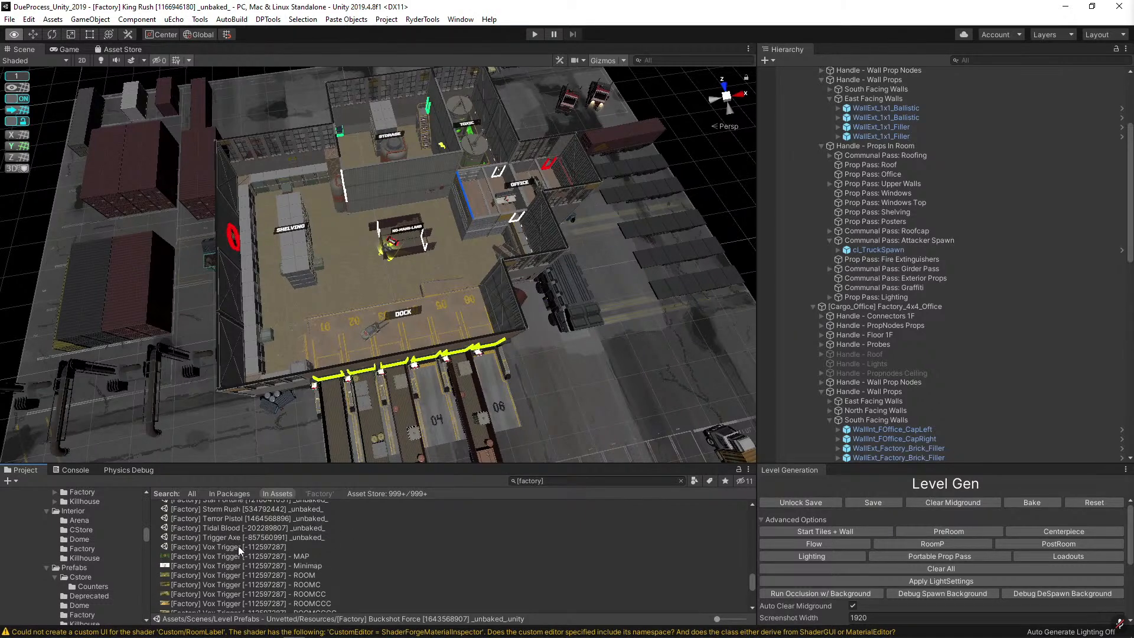
pyautogui.click(234, 548)
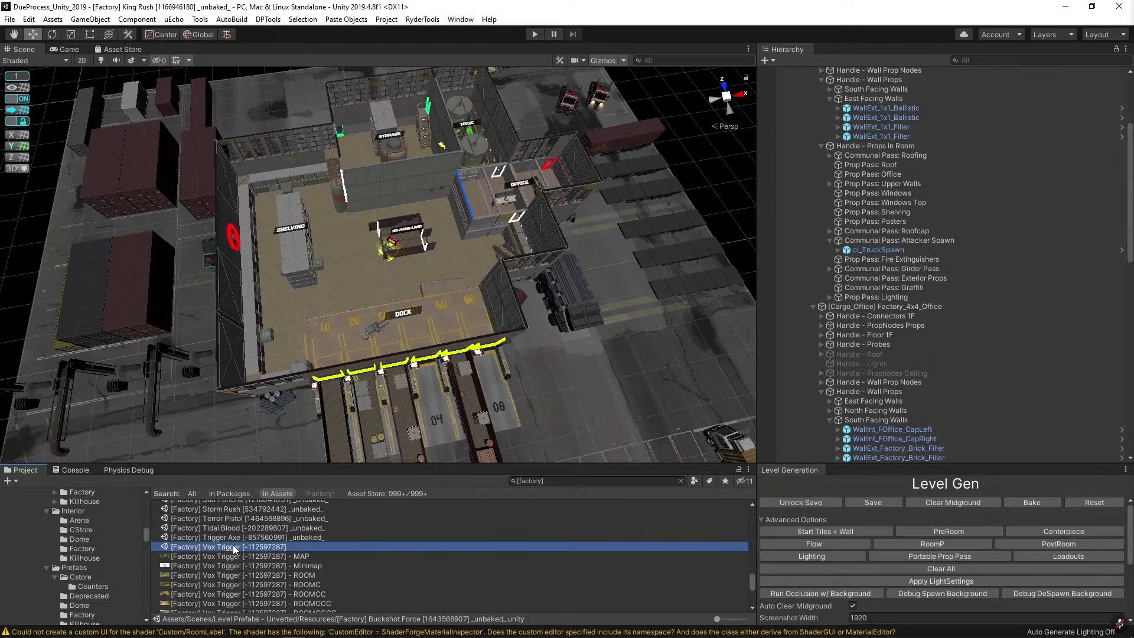
# Search the project assets for "vox trigger" and open the unbaked Vox Trigger factory scene.
pyautogui.click(587, 479)
pyautogui.write('vox')
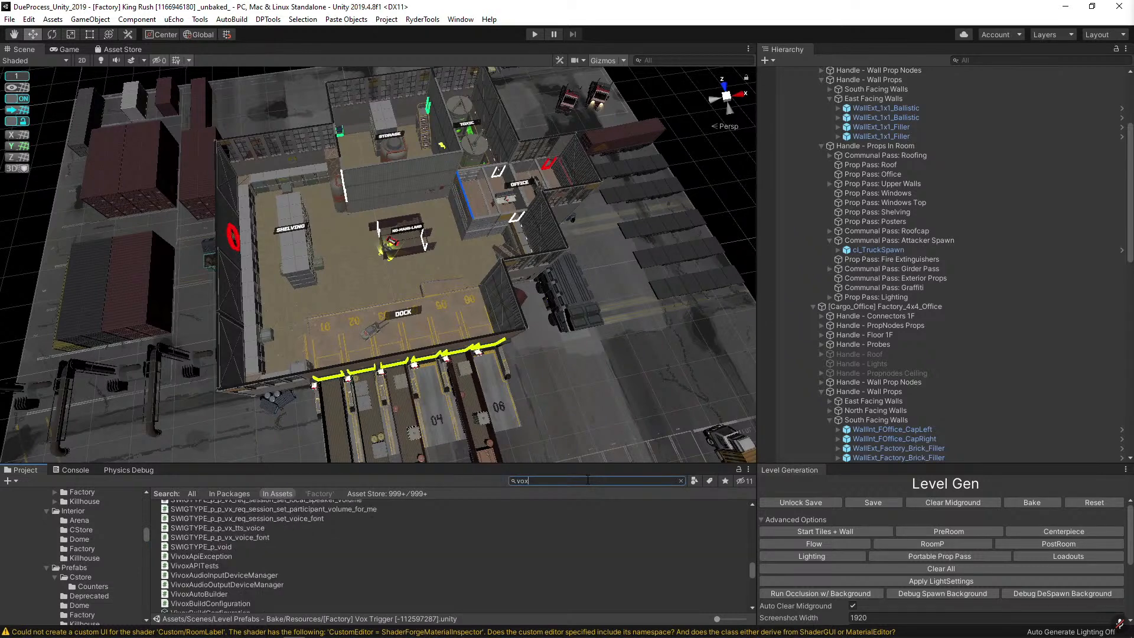
pyautogui.write(' trigger')
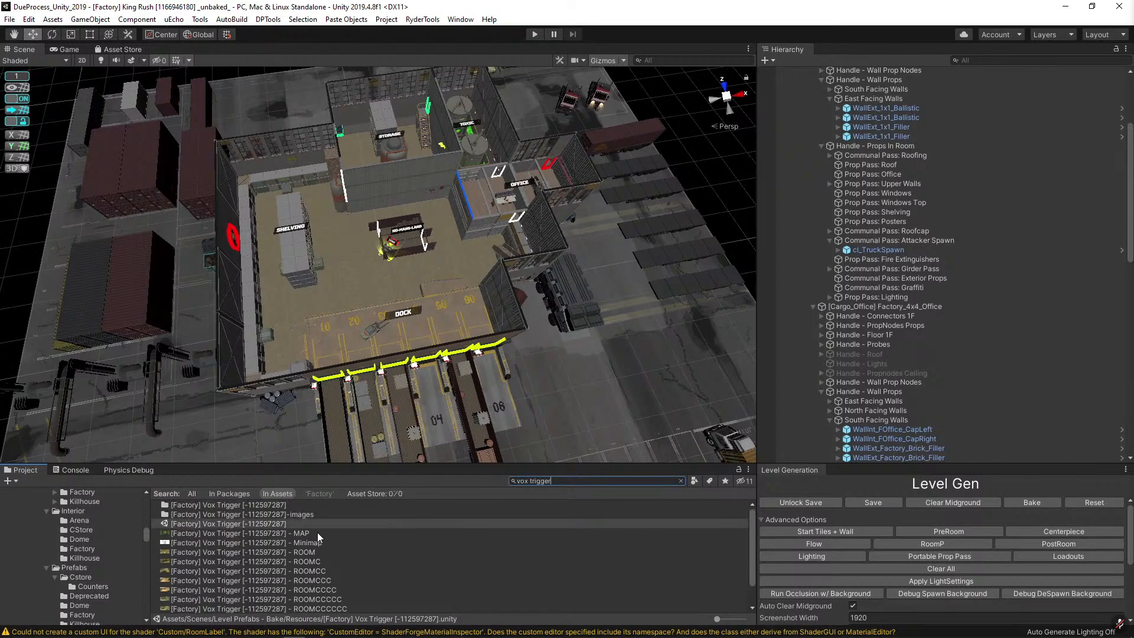
pyautogui.scroll(-1, 301, 531)
pyautogui.click(272, 608)
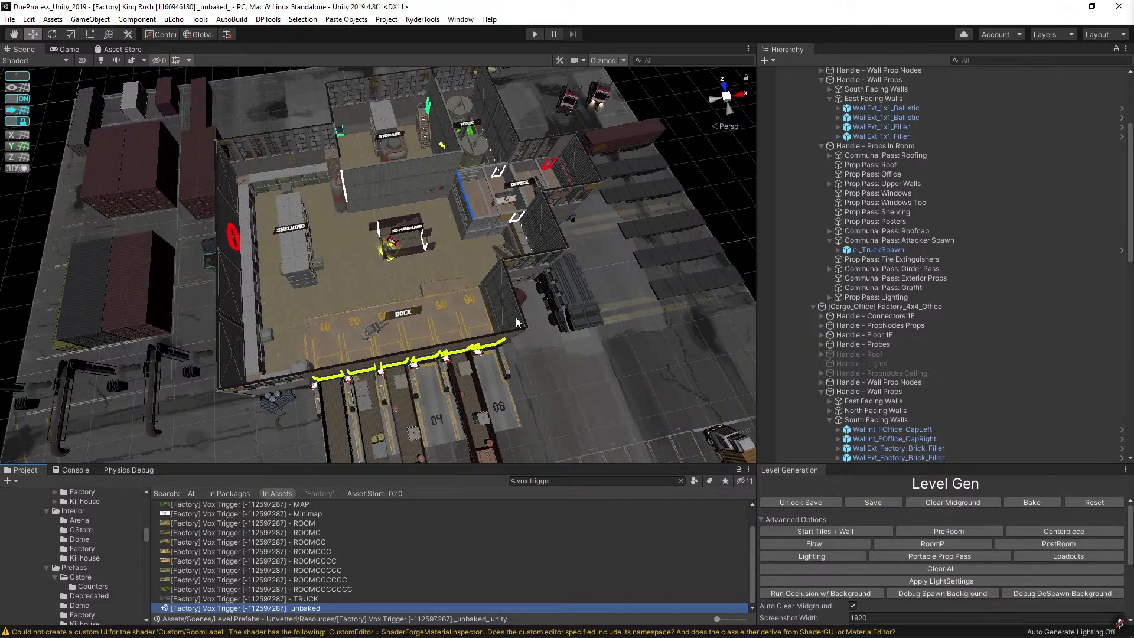
pyautogui.keyDown('alt'); pyautogui.moveTo(515, 318); pyautogui.dragTo(515, 317); pyautogui.keyUp('alt')
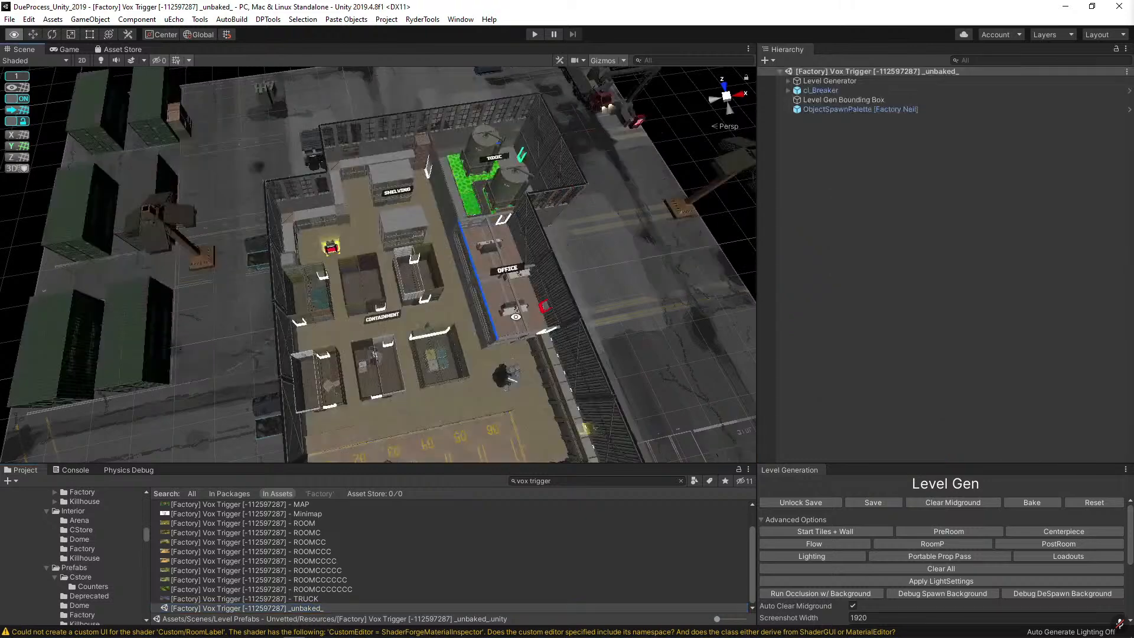
# Select six cargo containers forming the container rooms in the Containment area of the Vox Trigger map and copy them.
pyautogui.press('w')
pyautogui.moveTo(512, 321); pyautogui.dragTo(331, 234, button='right')
pyautogui.click(395, 342)
pyautogui.keyDown('shift'); pyautogui.click(437, 355); pyautogui.keyUp('shift')
pyautogui.keyDown('shift'); pyautogui.click(290, 269); pyautogui.keyUp('shift')
pyautogui.keyDown('shift'); pyautogui.click(540, 252); pyautogui.keyUp('shift')
pyautogui.hotkey('ctrl', 'z')
pyautogui.keyDown('shift'); pyautogui.click(349, 243); pyautogui.keyUp('shift')
pyautogui.keyDown('shift'); pyautogui.click(650, 328); pyautogui.keyUp('shift')
pyautogui.moveTo(650, 329); pyautogui.dragTo(304, 189, button='right')
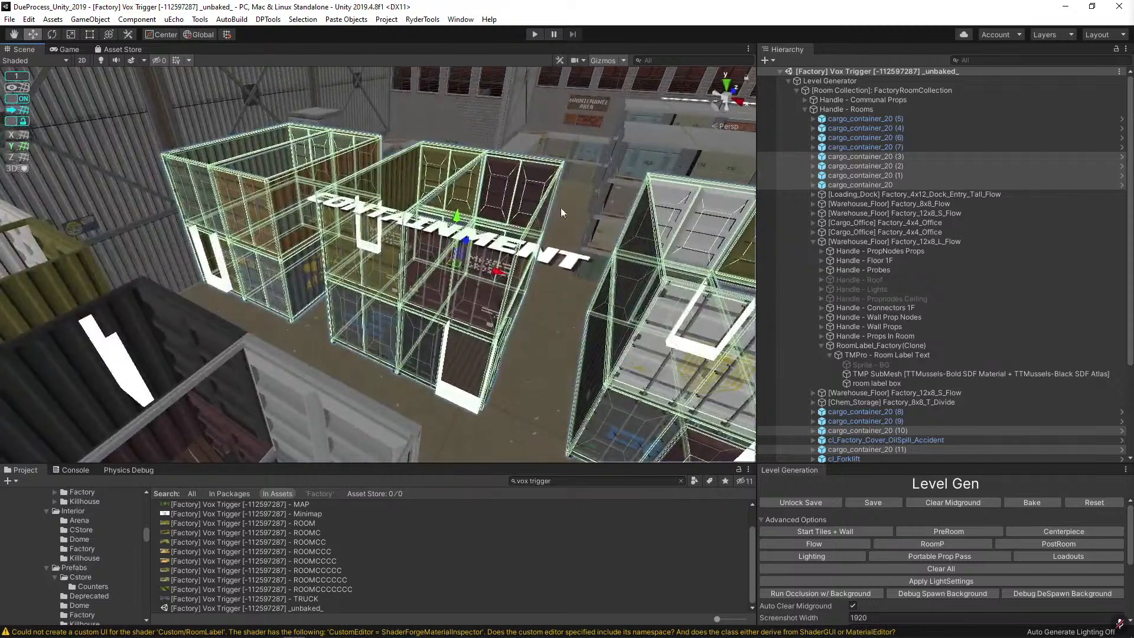
pyautogui.rightClick(883, 157)
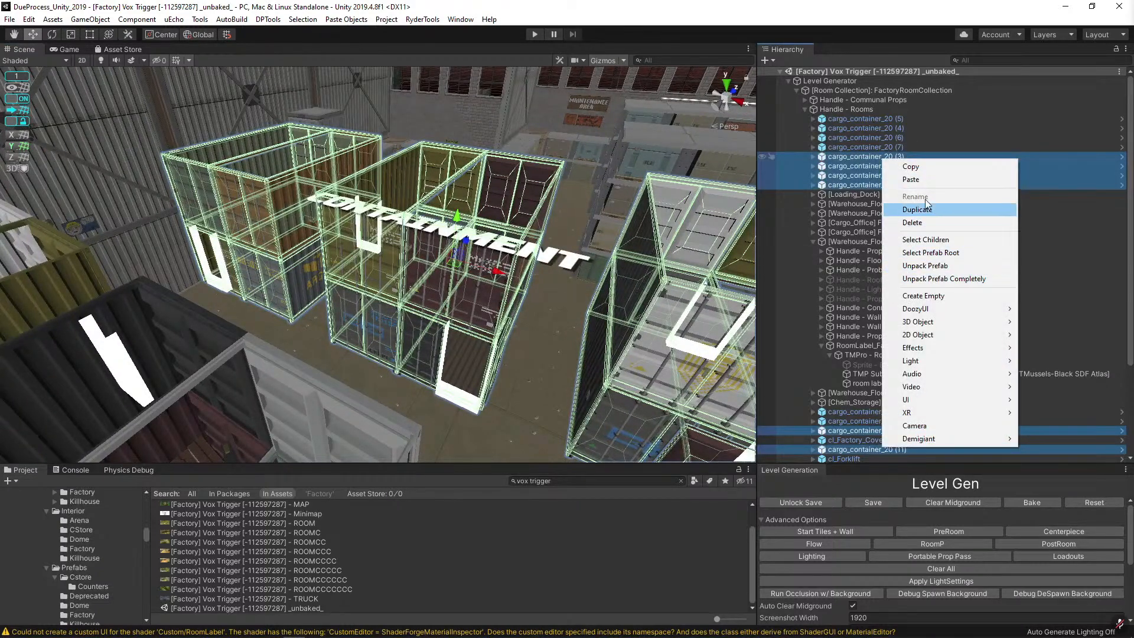
pyautogui.click(922, 168)
pyautogui.moveTo(608, 292); pyautogui.dragTo(668, 316, button='right')
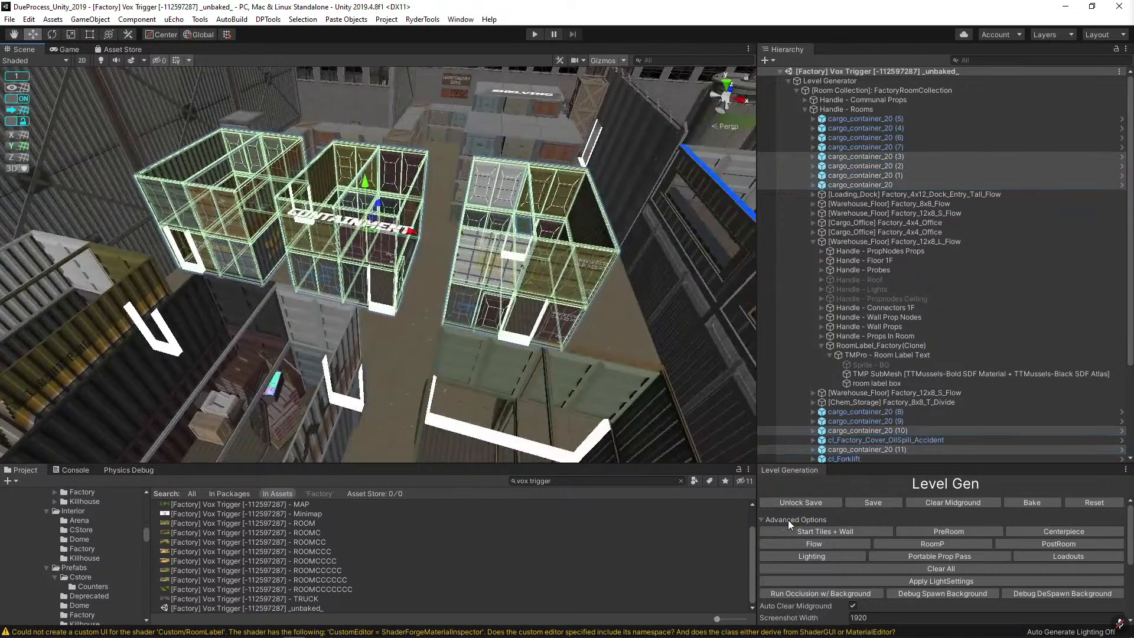
# Search the project assets for "factory levelgen" and open the Factory_LevelGen scene.
pyautogui.scroll(-5, 788, 519)
pyautogui.write('factory levelgen')
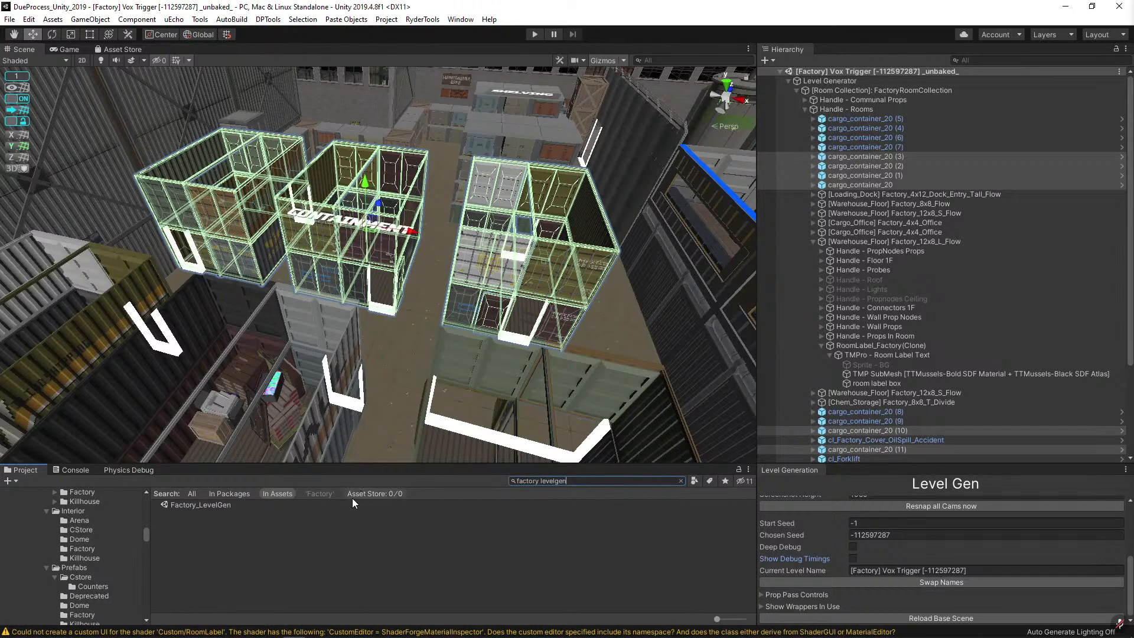
pyautogui.doubleClick(218, 503)
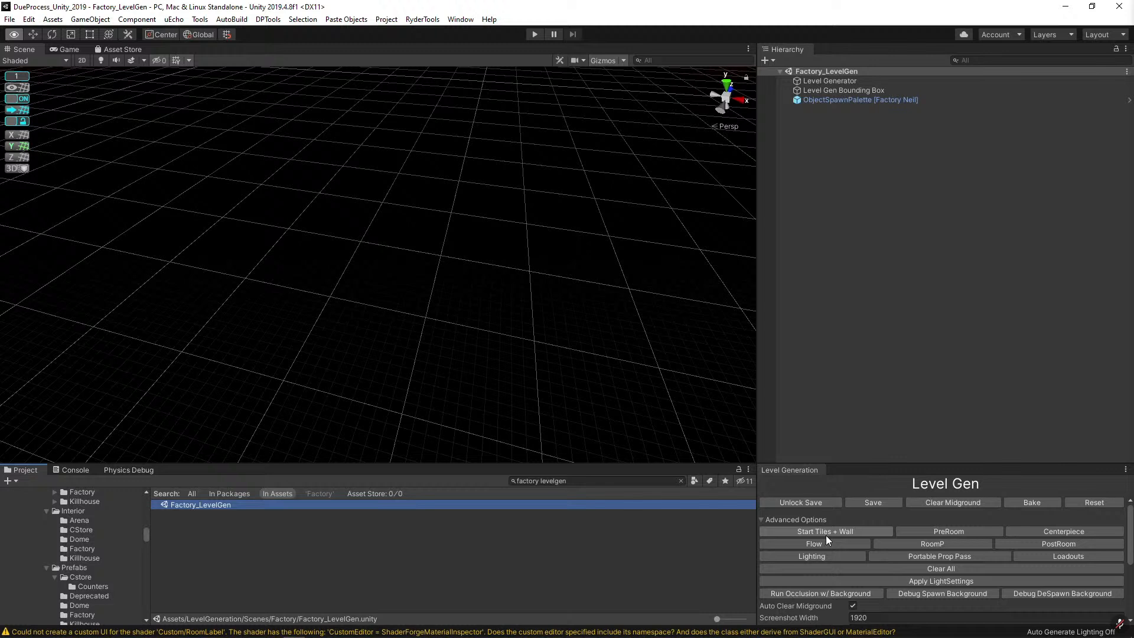
# Generate a starting factory layout of tiles and walls and inspect its rooms from above.
pyautogui.click(825, 535)
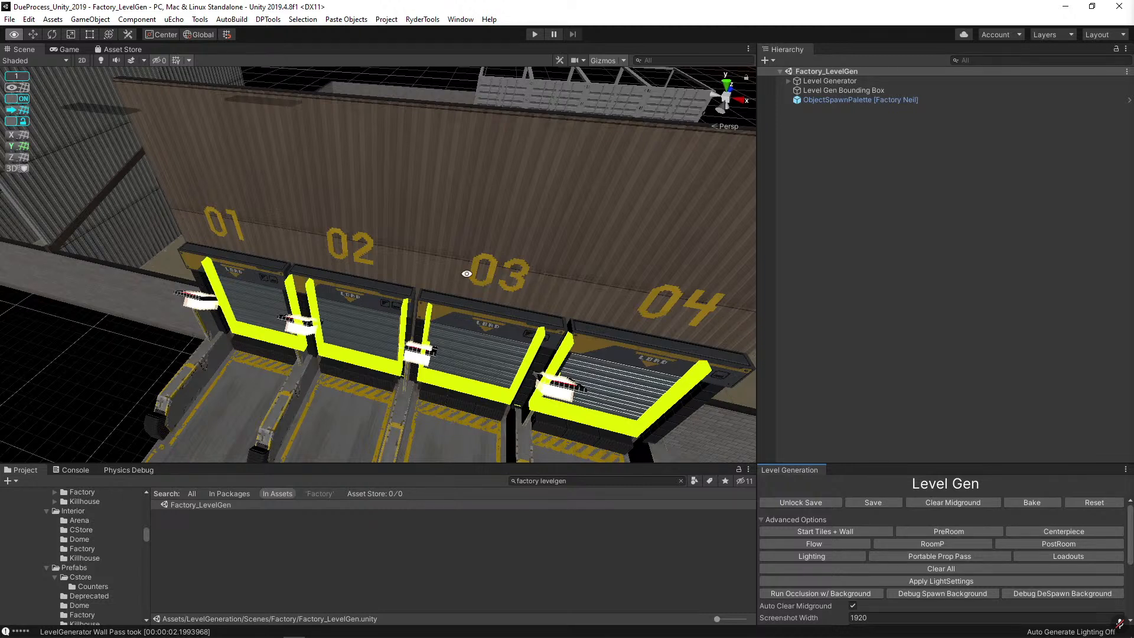
pyautogui.moveTo(330, 254); pyautogui.dragTo(413, 378, button='right')
pyautogui.press('w')
pyautogui.press('s')
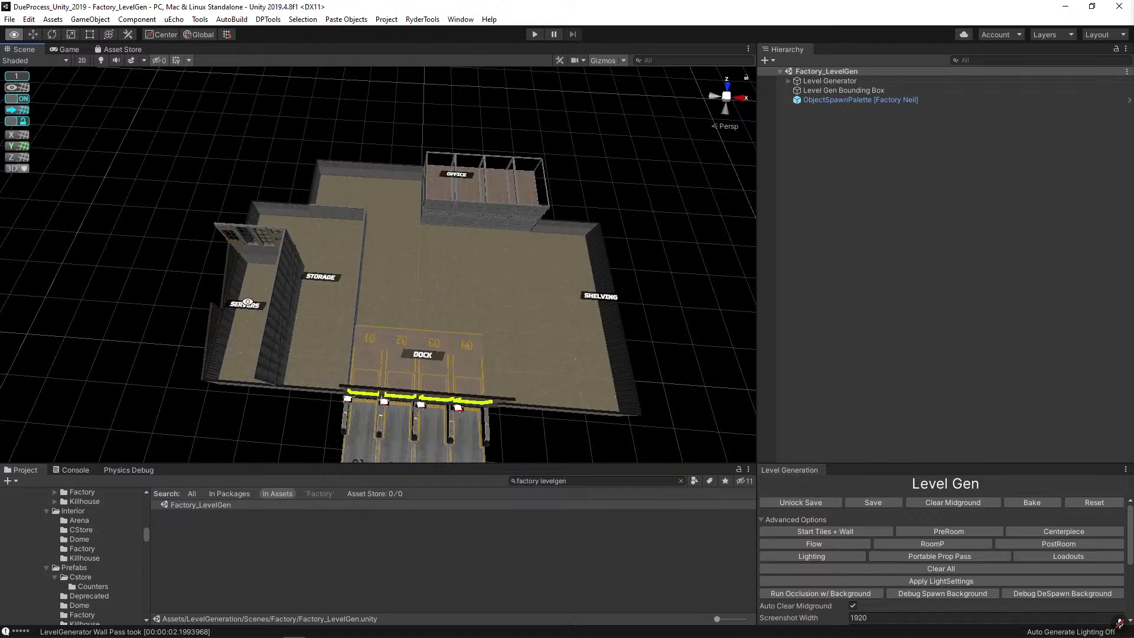
pyautogui.moveTo(426, 258); pyautogui.dragTo(473, 234, button='right')
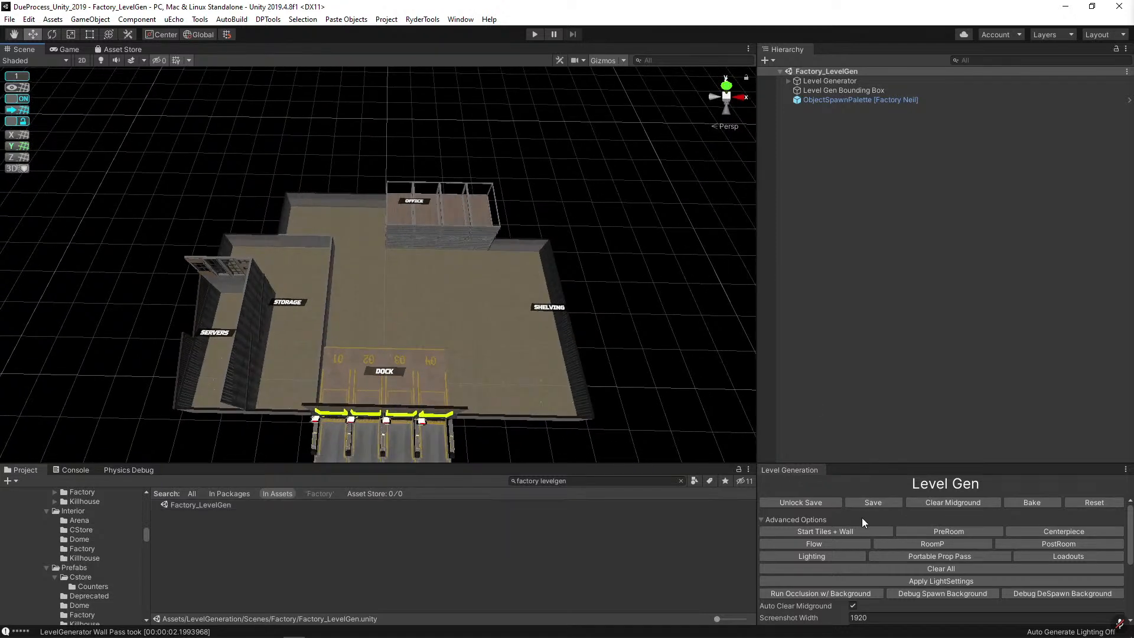
pyautogui.press('alt')
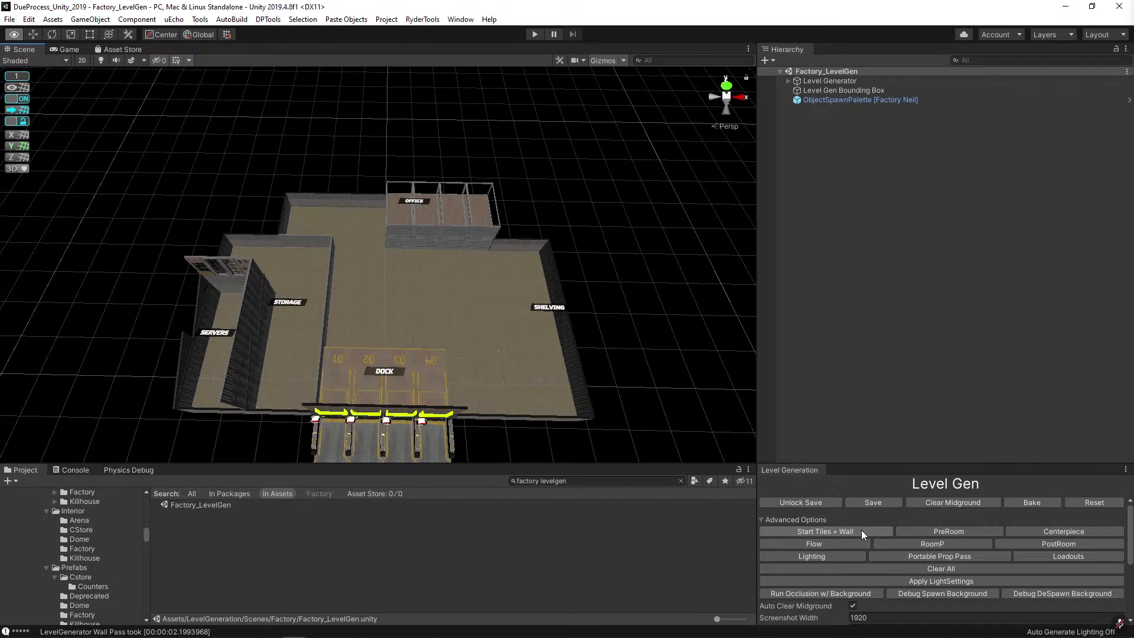
# Regenerate the starting tiles and walls to get another candidate factory layout.
pyautogui.click(860, 529)
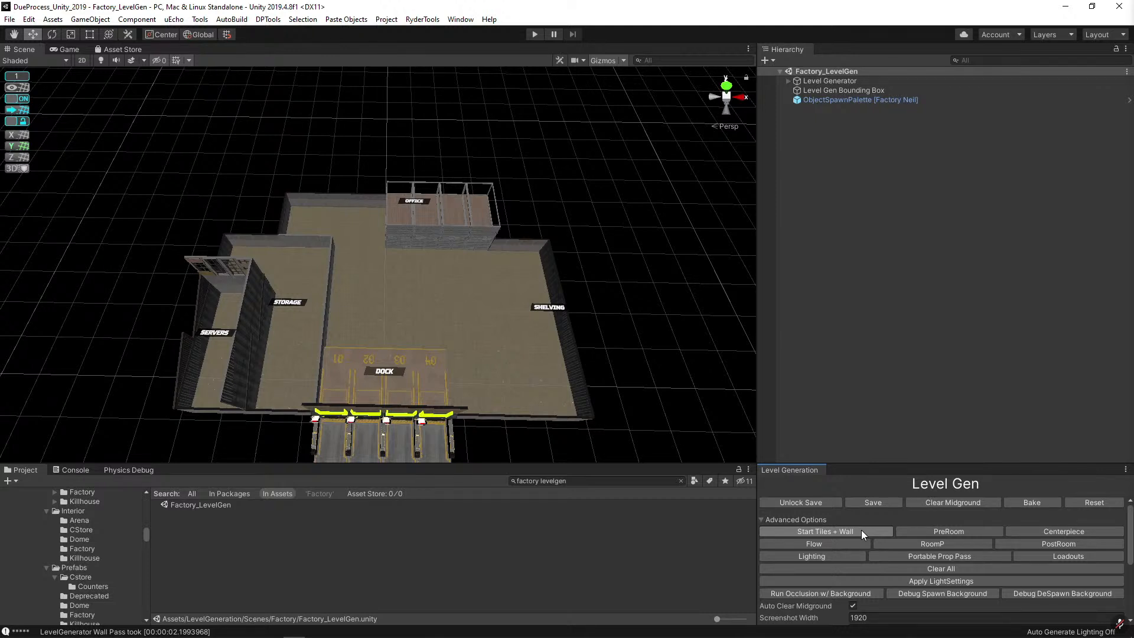
pyautogui.click(861, 529)
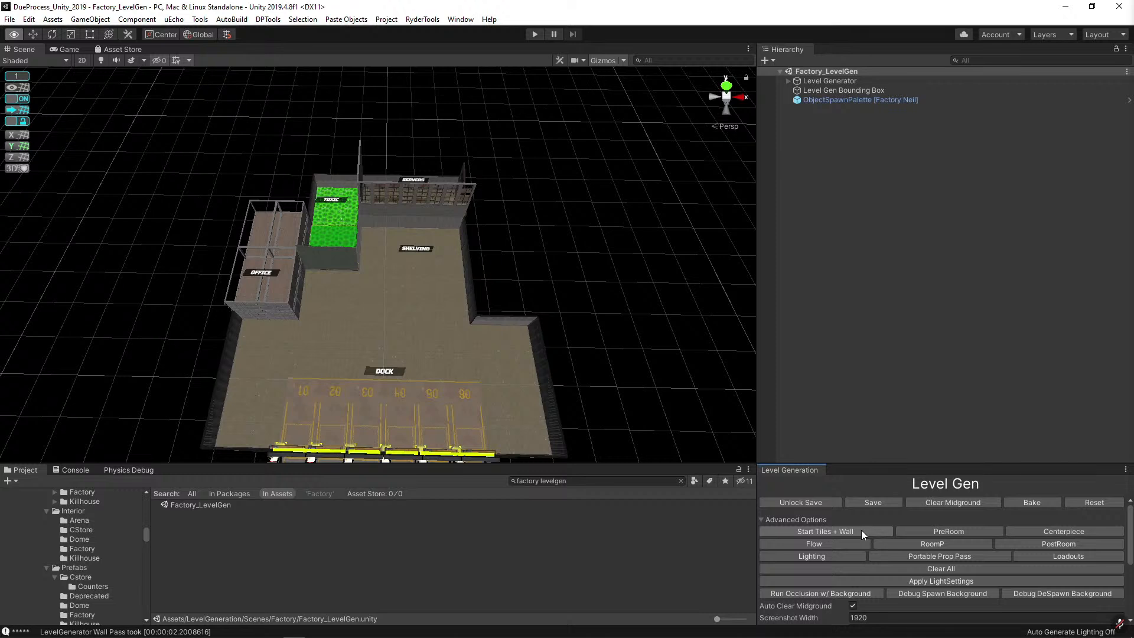
pyautogui.press('alt')
pyautogui.press('alt')
pyautogui.press('alt')
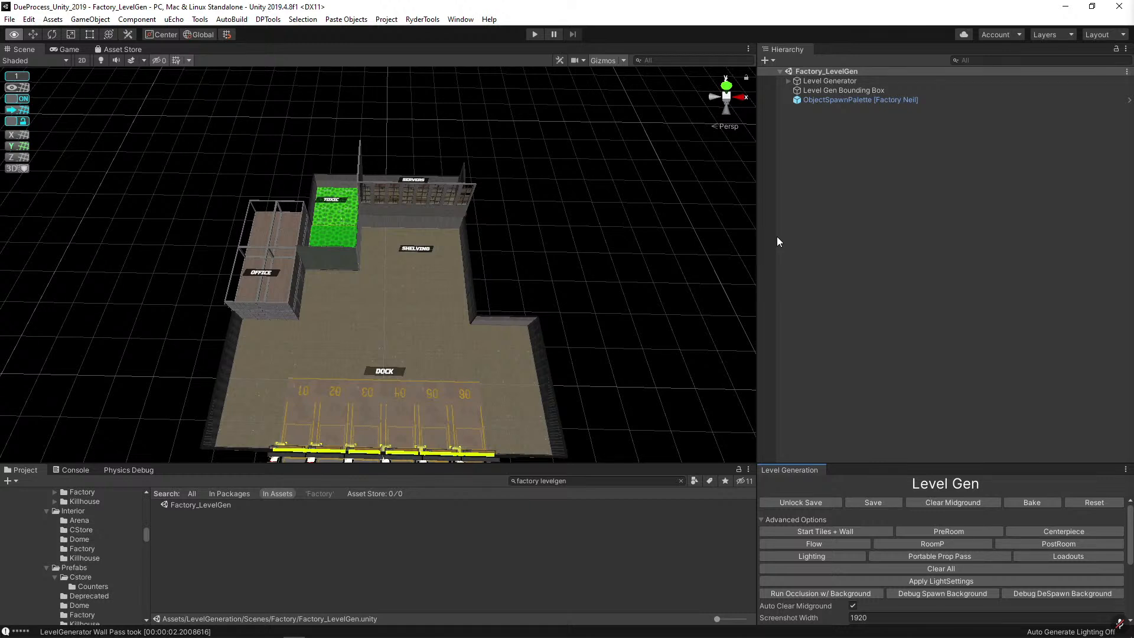
pyautogui.press('w')
pyautogui.press('q')
# Generate one more tiles-and-walls layout to replace the toxic-room candidate and examine it from above.
pyautogui.click(862, 529)
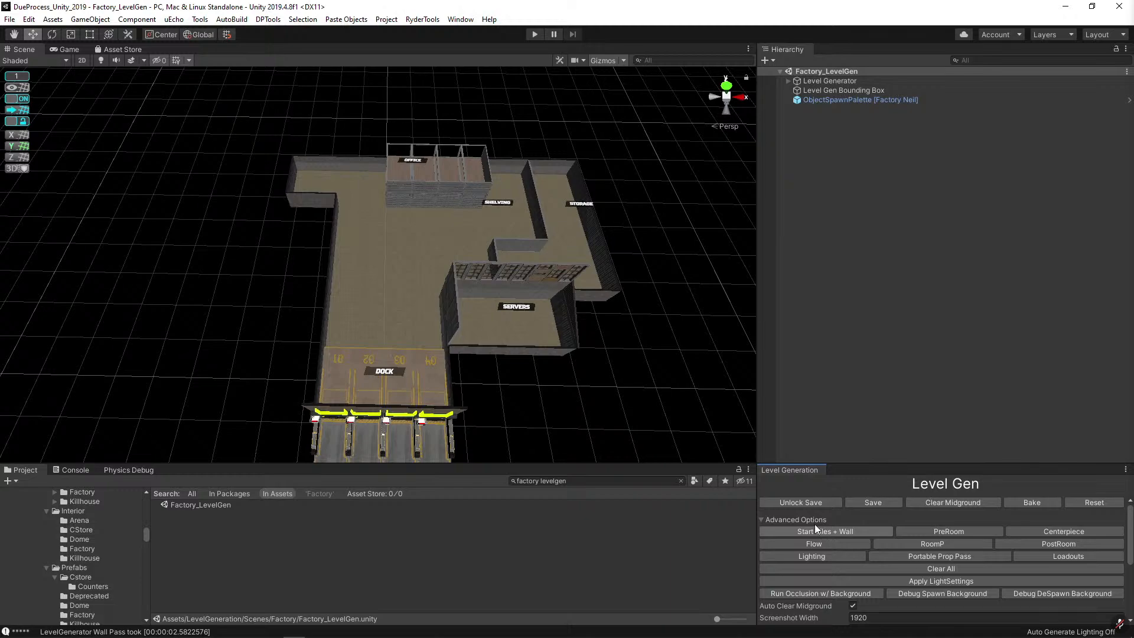
pyautogui.press('w')
pyautogui.moveTo(552, 273); pyautogui.dragTo(580, 353, button='right')
pyautogui.press('s')
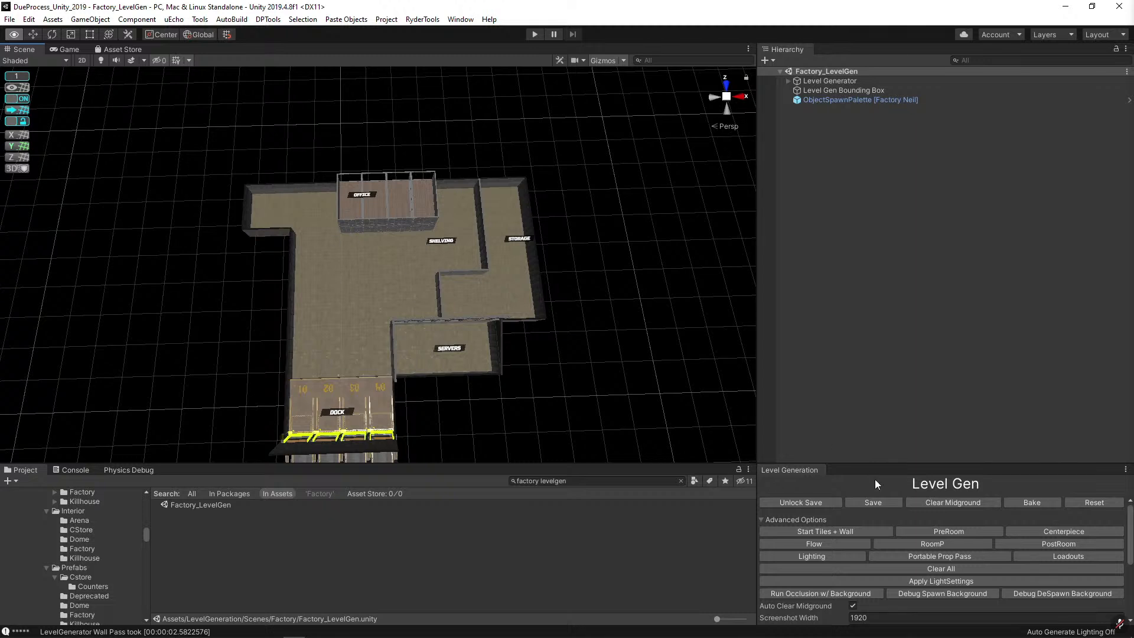
# Regenerate the starting tiles and walls several times to compare further factory layout candidates.
pyautogui.click(851, 530)
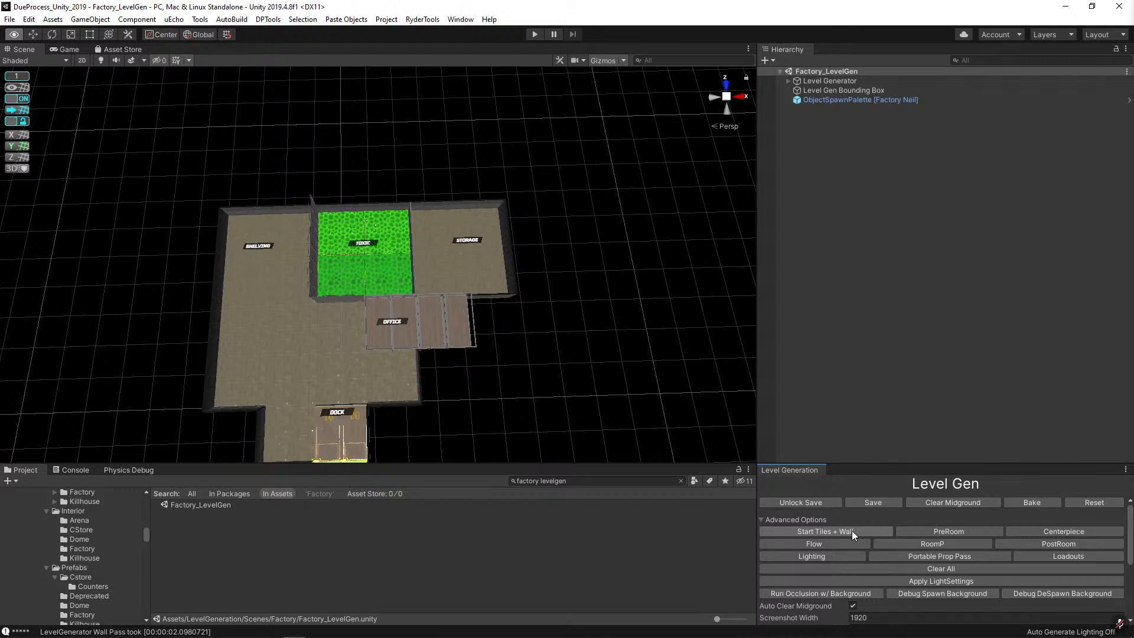
pyautogui.click(851, 530)
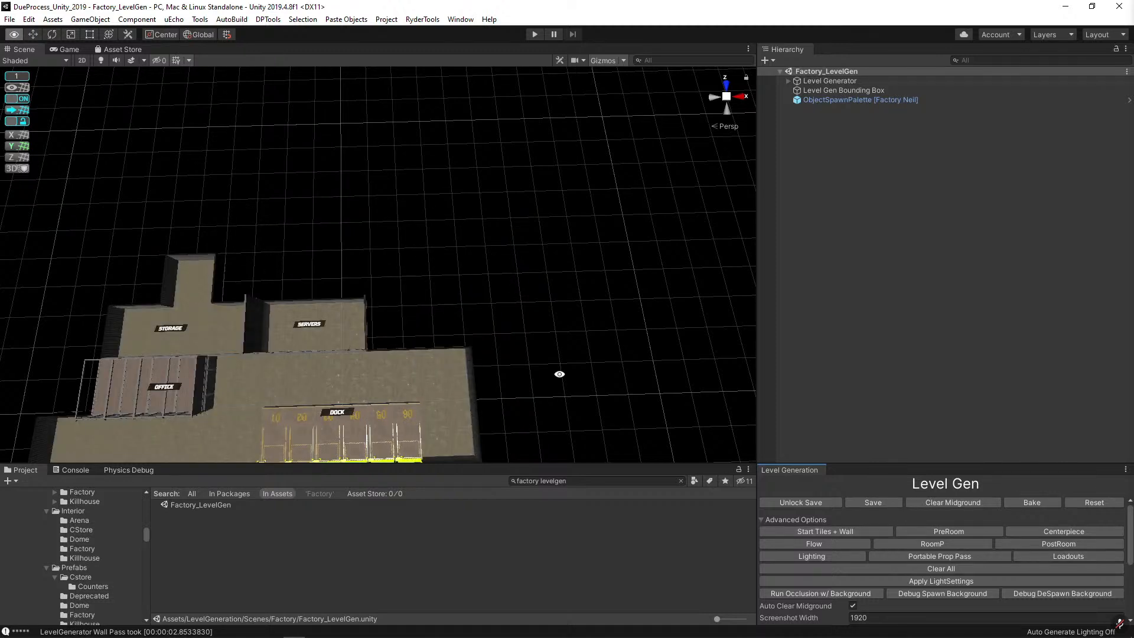
pyautogui.keyDown('alt'); pyautogui.moveTo(559, 374); pyautogui.dragTo(608, 366); pyautogui.keyUp('alt')
pyautogui.click(845, 530)
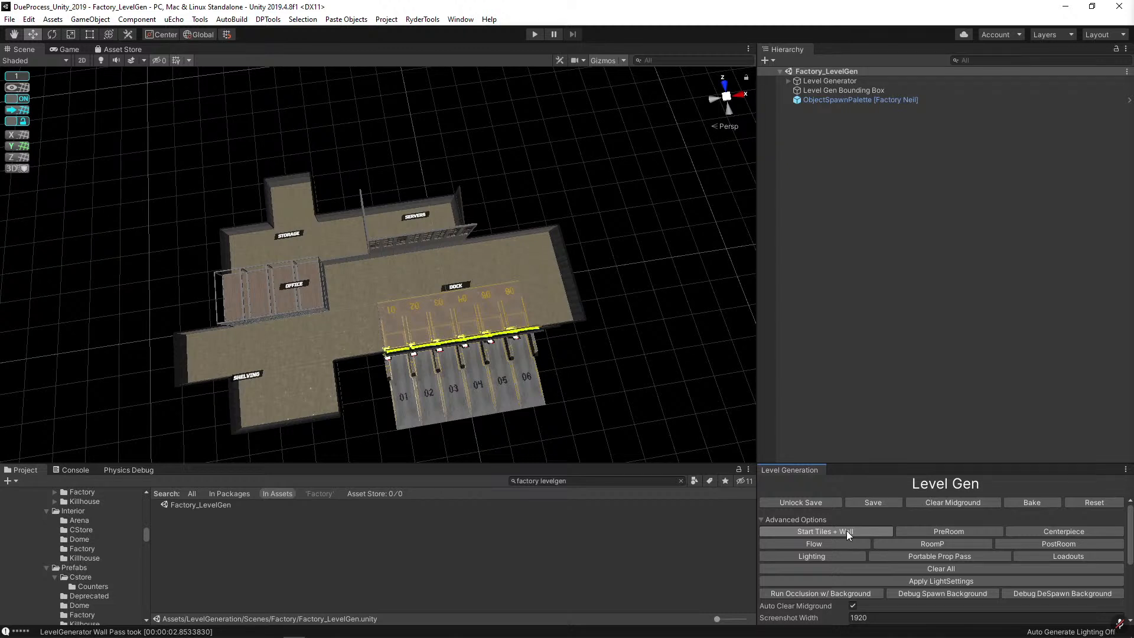
pyautogui.click(845, 531)
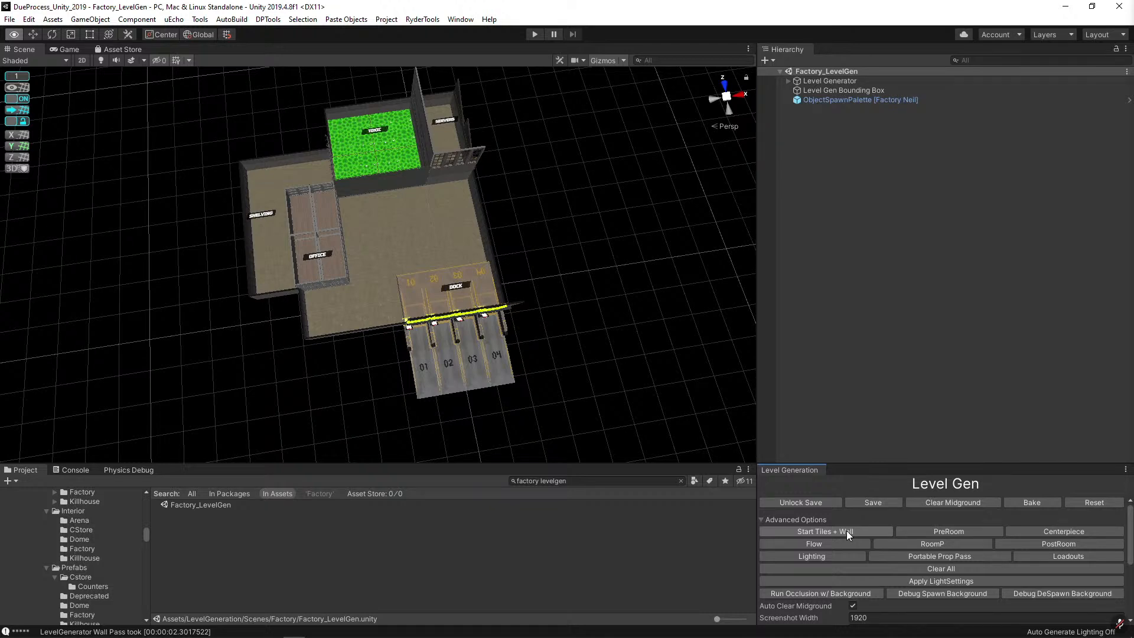
pyautogui.press('alt')
pyautogui.click(846, 531)
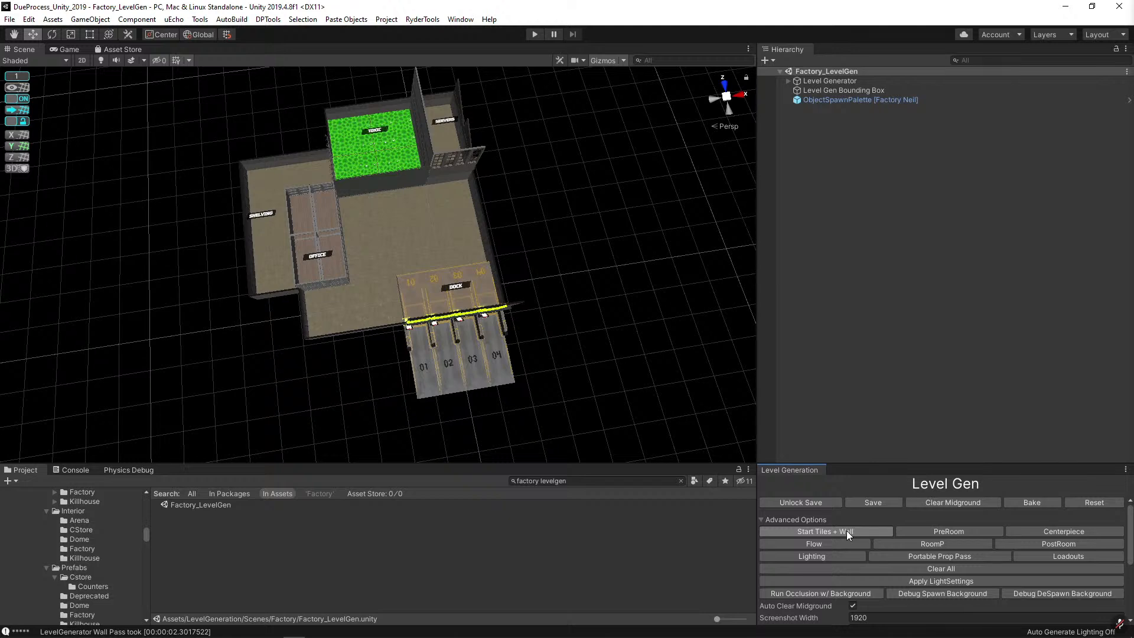
pyautogui.click(845, 531)
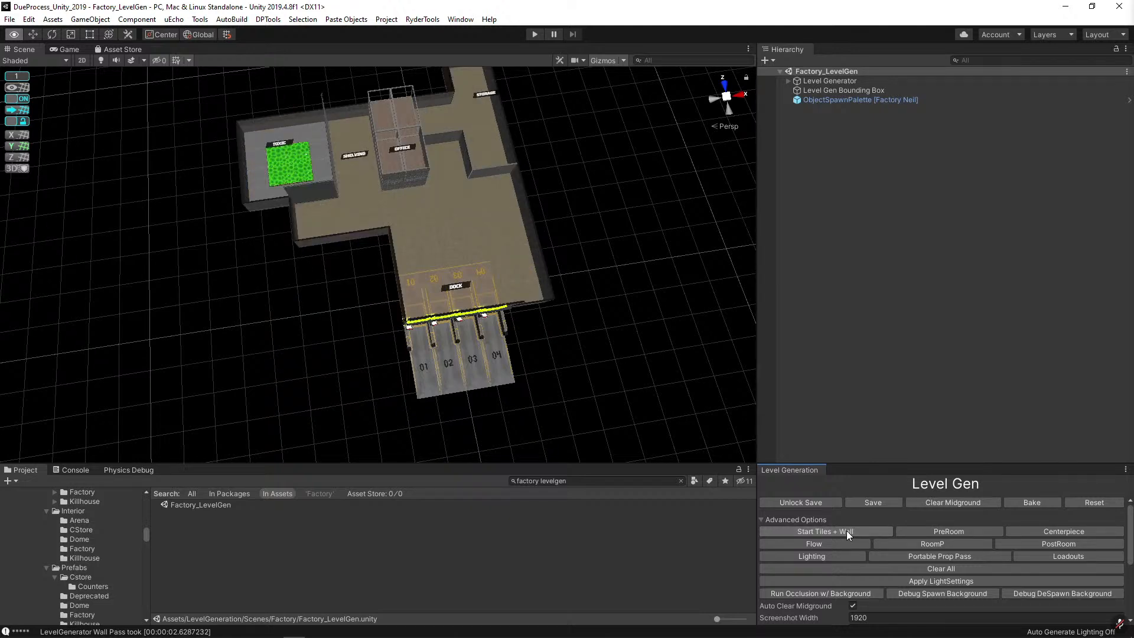
# Generate another starting tiles-and-walls layout and inspect its toxic, storage, office, shelving and dock rooms.
pyautogui.press('w')
pyautogui.press('alt')
pyautogui.click(833, 534)
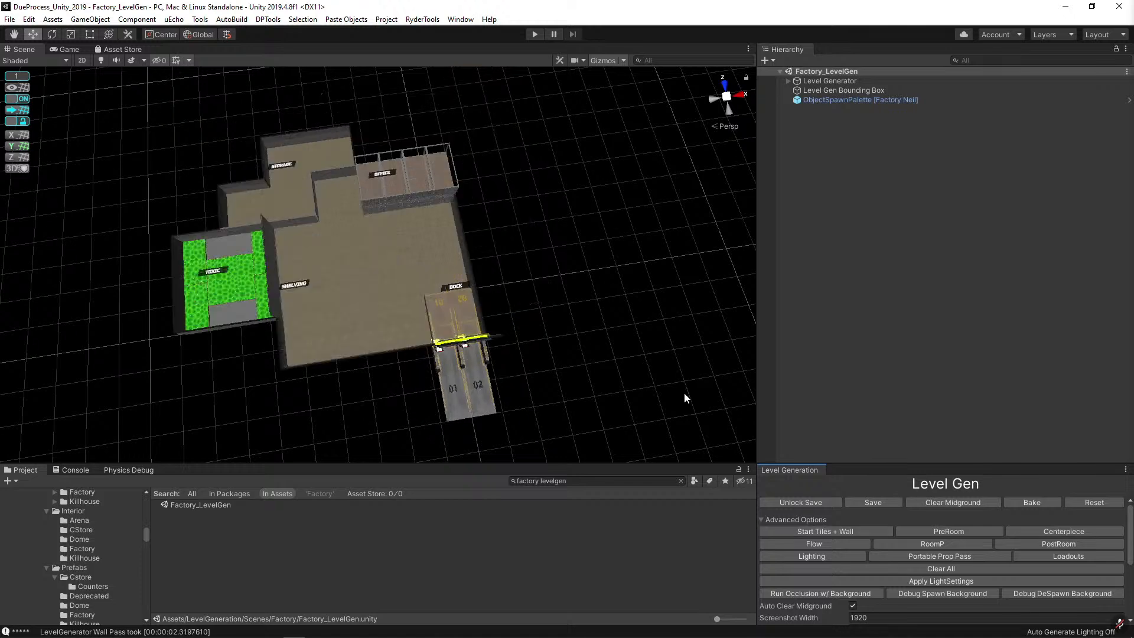
pyautogui.press('alt')
pyautogui.press('alt')
pyautogui.press('alt')
pyautogui.press('w')
pyautogui.moveTo(621, 330); pyautogui.dragTo(598, 306, button='right')
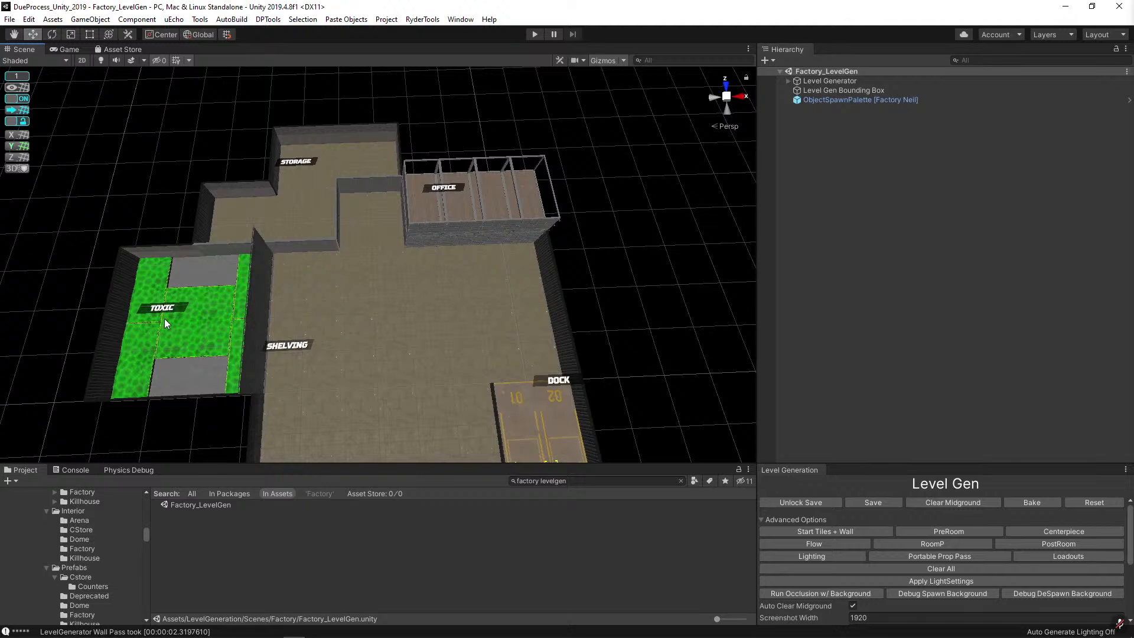
pyautogui.press('alt')
pyautogui.press('d')
pyautogui.moveTo(441, 294); pyautogui.dragTo(436, 294, button='right')
pyautogui.press('s')
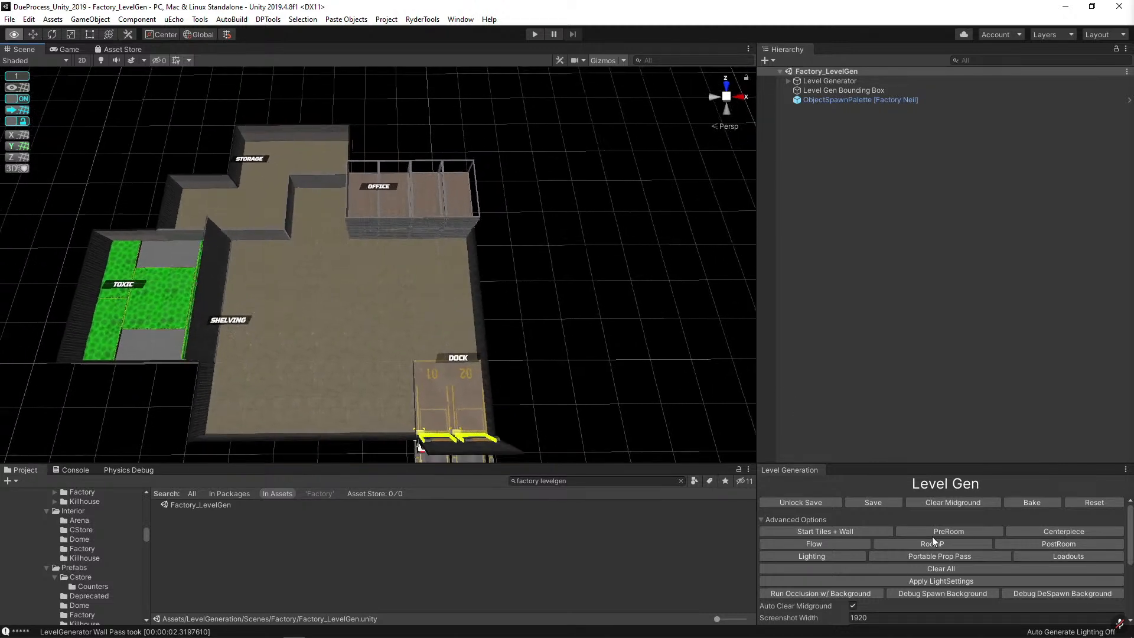
# Run the PreRoom, Centerpiece, Flow and Room generation passes on the chosen factory layout.
pyautogui.click(933, 534)
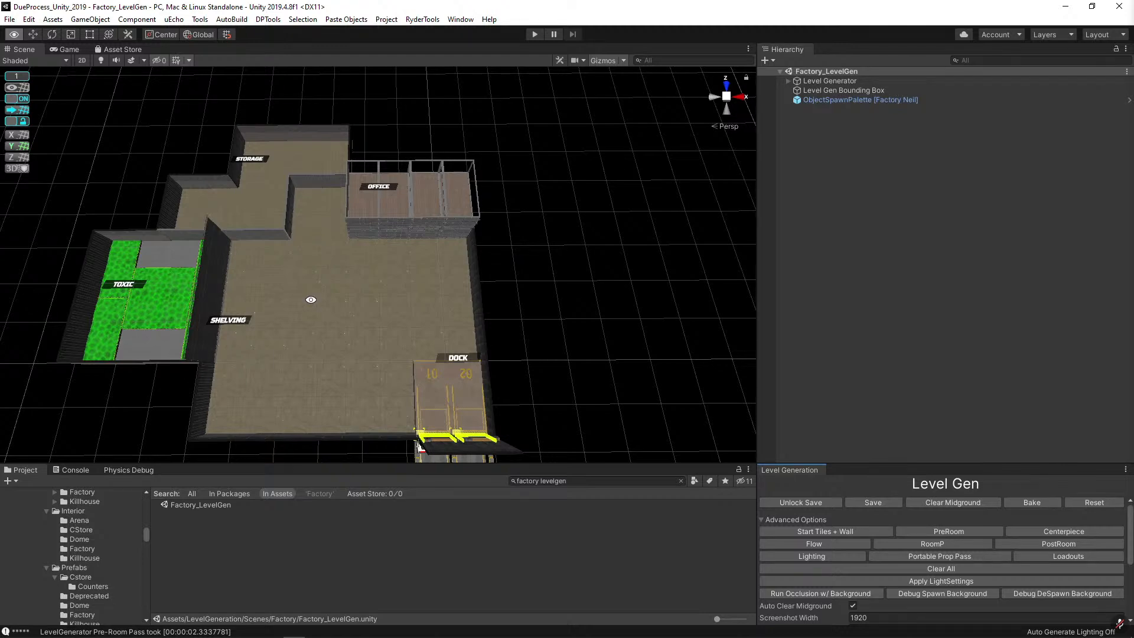
pyautogui.keyDown('alt'); pyautogui.moveTo(371, 223); pyautogui.dragTo(395, 200); pyautogui.keyUp('alt')
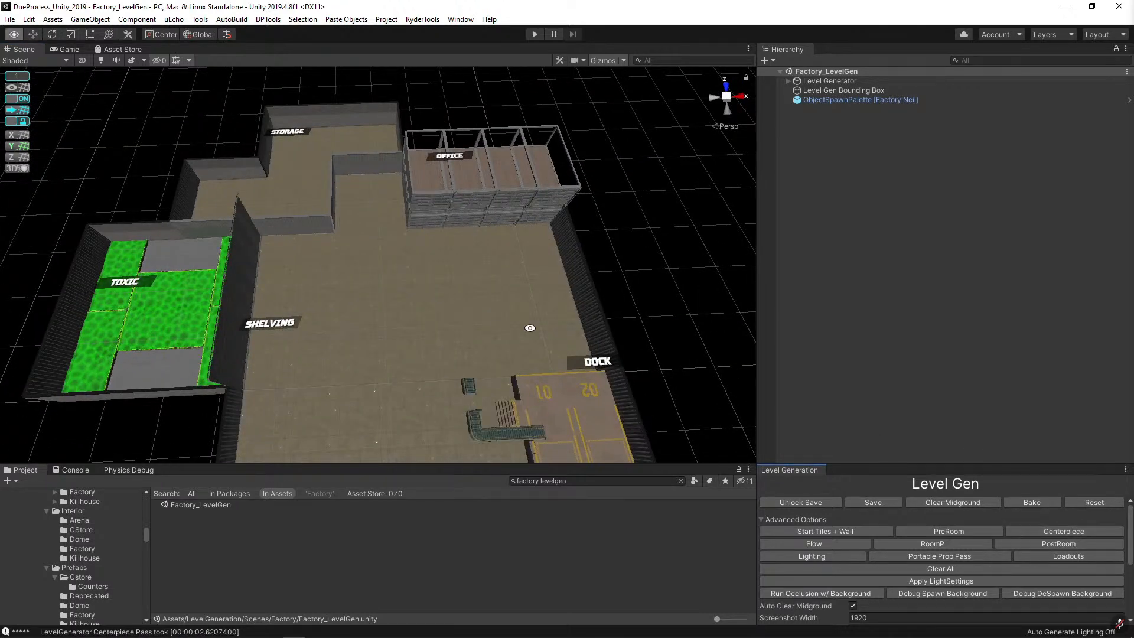
pyautogui.click(813, 545)
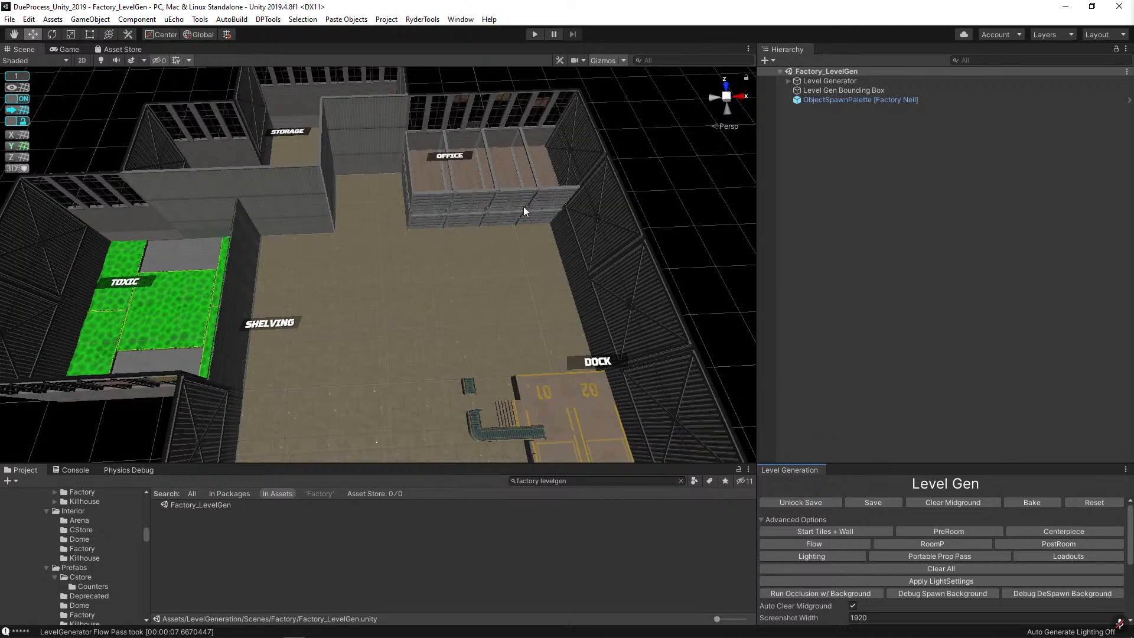
pyautogui.press('alt')
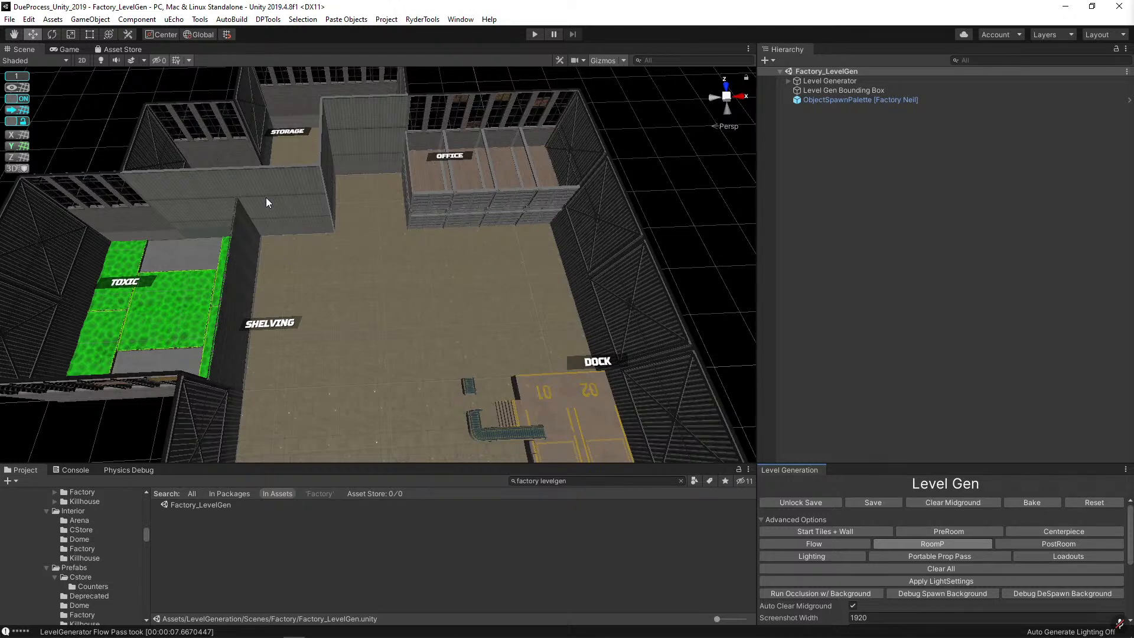
pyautogui.press('alt')
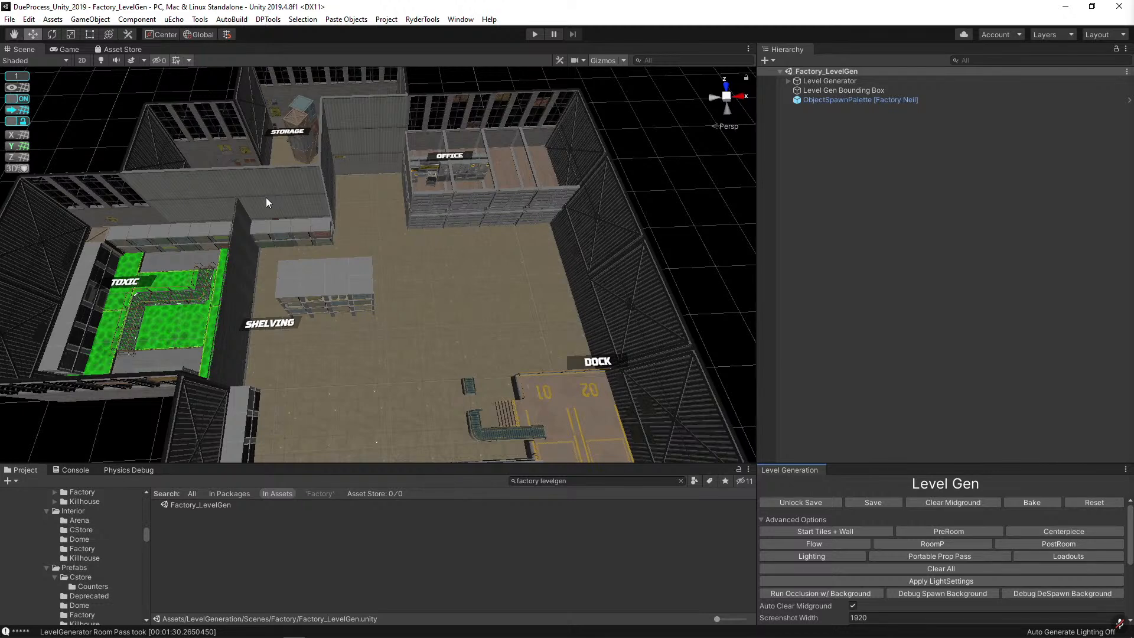
# Delete the shelving catwalk units lining the toxic room walls and standing in the adjacent shelving area.
pyautogui.keyDown('alt'); pyautogui.moveTo(415, 112); pyautogui.dragTo(402, 200); pyautogui.keyUp('alt')
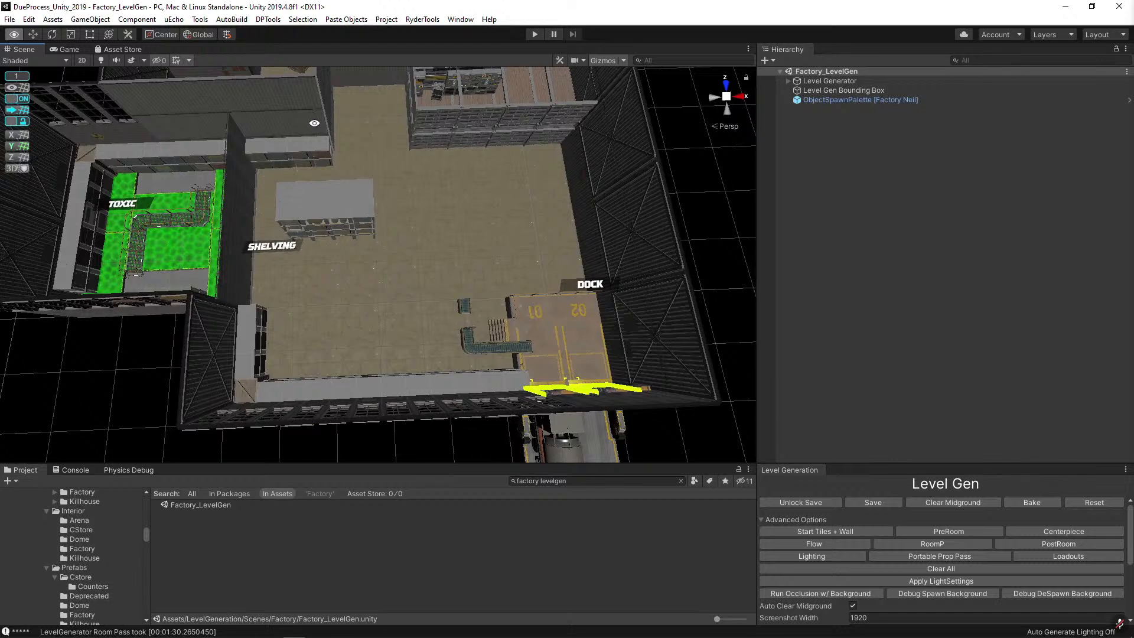
pyautogui.keyDown('alt'); pyautogui.moveTo(249, 131); pyautogui.dragTo(193, 331); pyautogui.keyUp('alt')
pyautogui.click(200, 320)
pyautogui.click(225, 255)
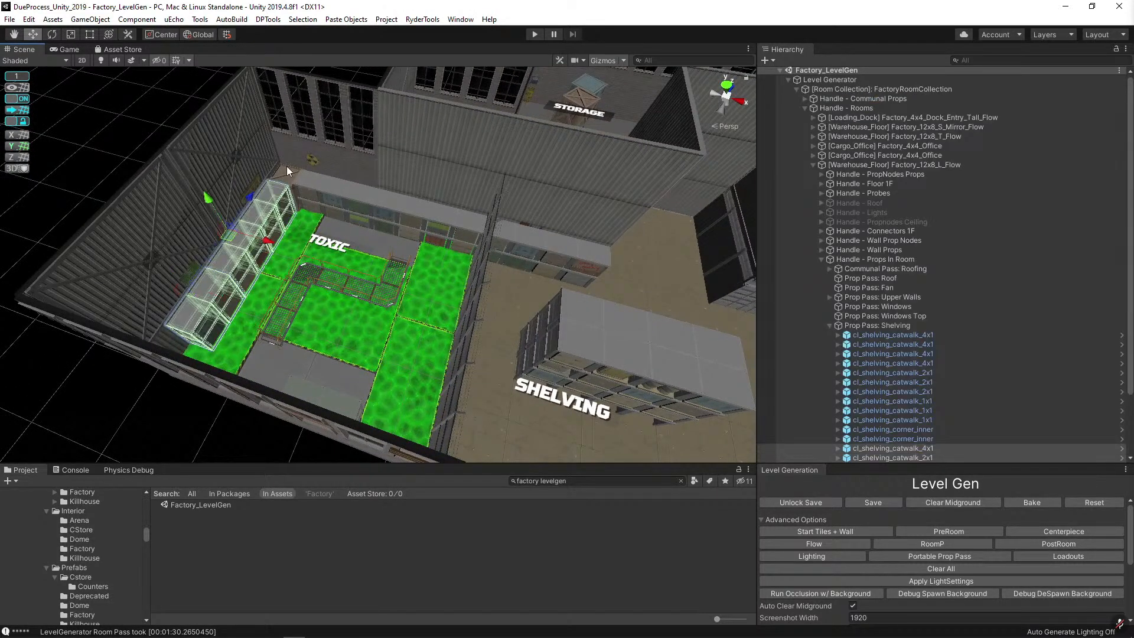
pyautogui.keyDown('shift'); pyautogui.click(288, 171); pyautogui.keyUp('shift')
pyautogui.keyDown('shift'); pyautogui.click(348, 193); pyautogui.keyUp('shift')
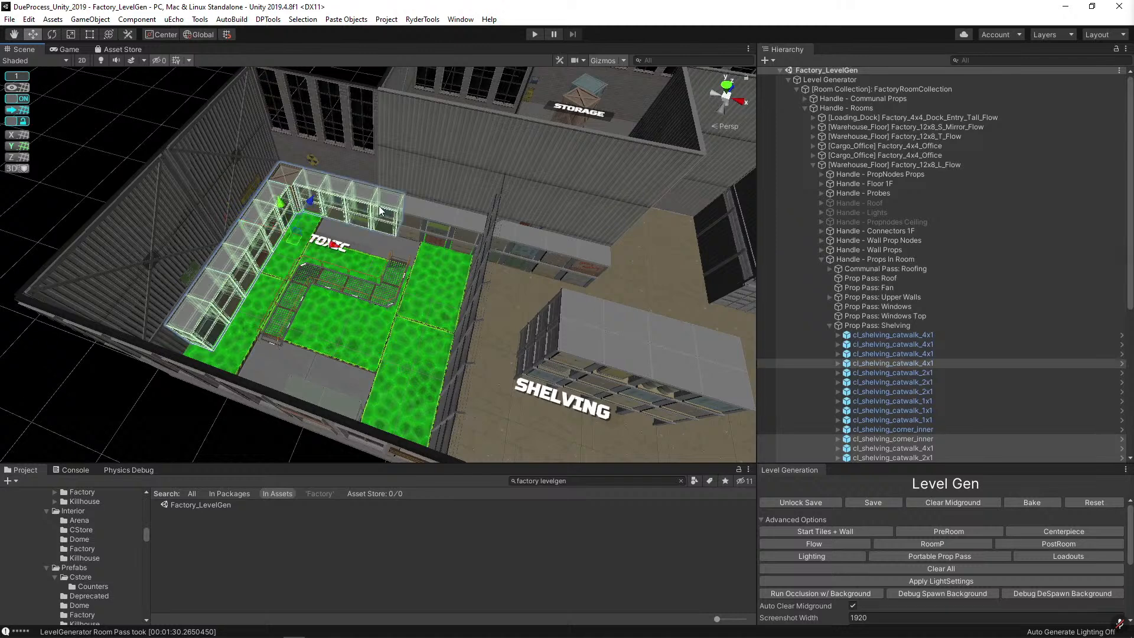
pyautogui.keyDown('shift'); pyautogui.click(490, 224); pyautogui.keyUp('shift')
pyautogui.keyDown('shift'); pyautogui.click(593, 330); pyautogui.keyUp('shift')
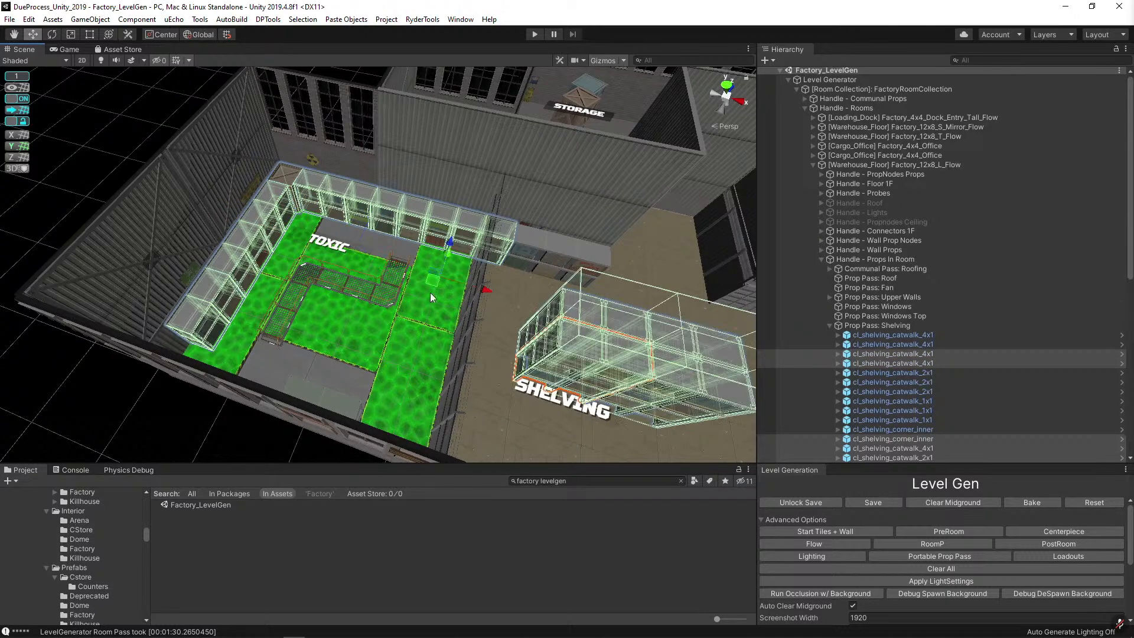
pyautogui.keyDown('shift'); pyautogui.click(523, 250); pyautogui.keyUp('shift')
pyautogui.keyDown('alt'); pyautogui.moveTo(483, 243); pyautogui.dragTo(475, 307); pyautogui.keyUp('alt')
pyautogui.keyDown('shift'); pyautogui.click(379, 92); pyautogui.keyUp('shift')
pyautogui.press('Delete')
# Delete the remaining catwalk shelving and corner piece along the shelving area's outer walls near the dock.
pyautogui.click(539, 427)
pyautogui.keyDown('shift'); pyautogui.click(299, 331); pyautogui.keyUp('shift')
pyautogui.keyDown('shift'); pyautogui.click(272, 414); pyautogui.keyUp('shift')
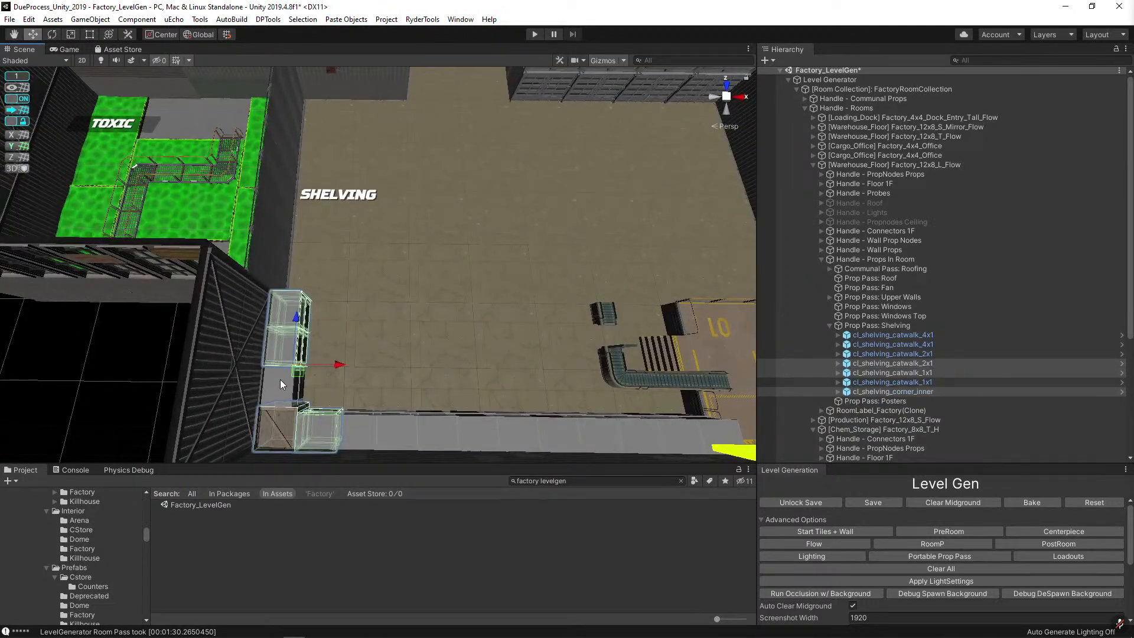
pyautogui.keyDown('shift'); pyautogui.click(362, 416); pyautogui.keyUp('shift')
pyautogui.keyDown('shift'); pyautogui.click(403, 423); pyautogui.keyUp('shift')
pyautogui.hotkey('ctrl', 'z')
pyautogui.hotkey('ctrl', 'z')
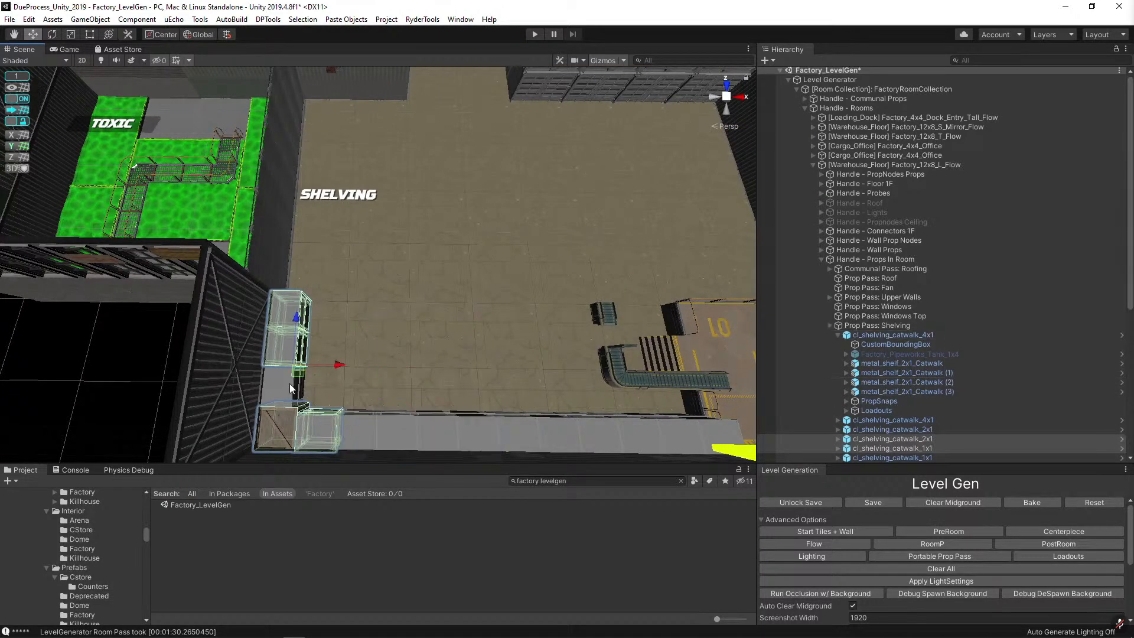
pyautogui.keyDown('shift'); pyautogui.click(295, 385); pyautogui.keyUp('shift')
pyautogui.keyDown('shift'); pyautogui.click(412, 424); pyautogui.keyUp('shift')
pyautogui.keyDown('shift'); pyautogui.click(592, 423); pyautogui.keyUp('shift')
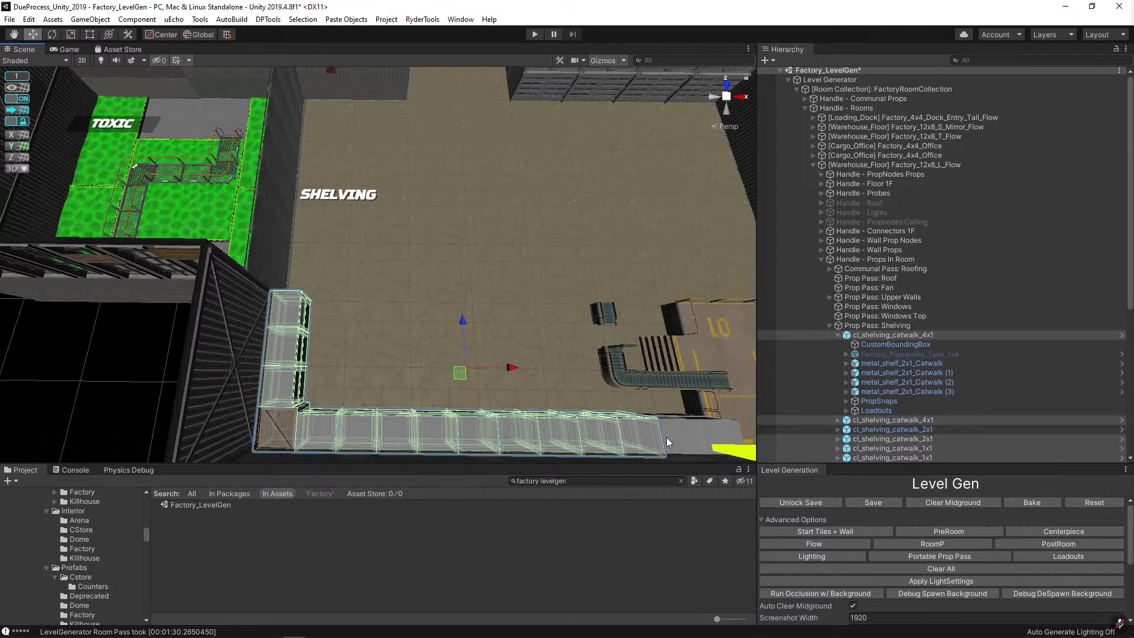
pyautogui.press('Delete')
# Paste the six copied cargo containers, place them under the rooms handle, and move them into the shelving area.
pyautogui.hotkey('ctrl', 'v')
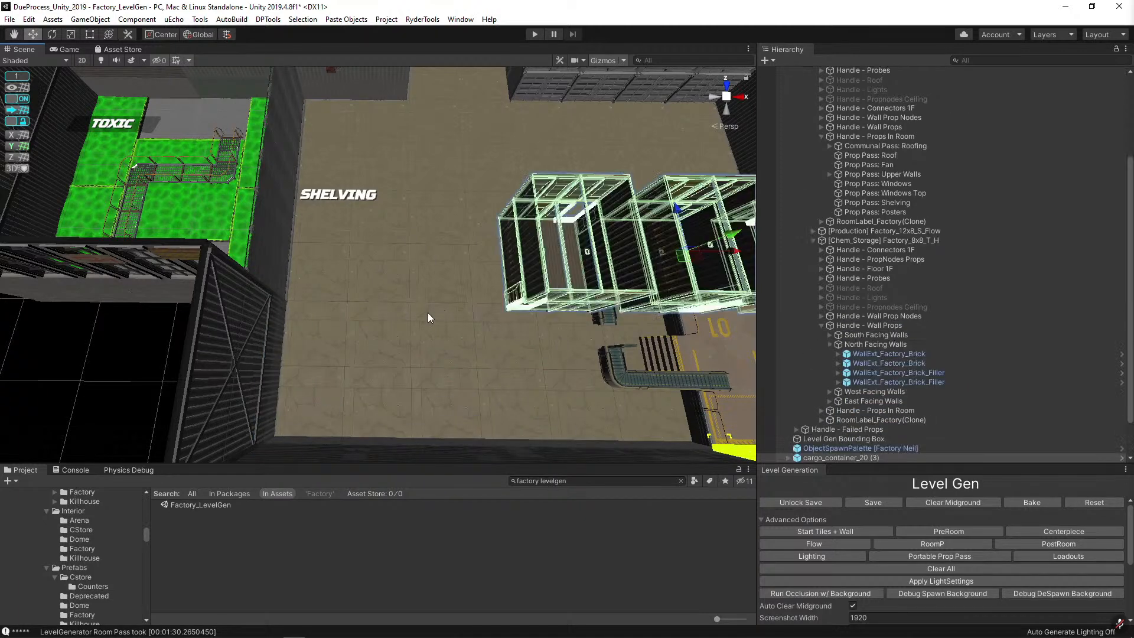
pyautogui.press('s')
pyautogui.moveTo(427, 313); pyautogui.dragTo(439, 297, button='right')
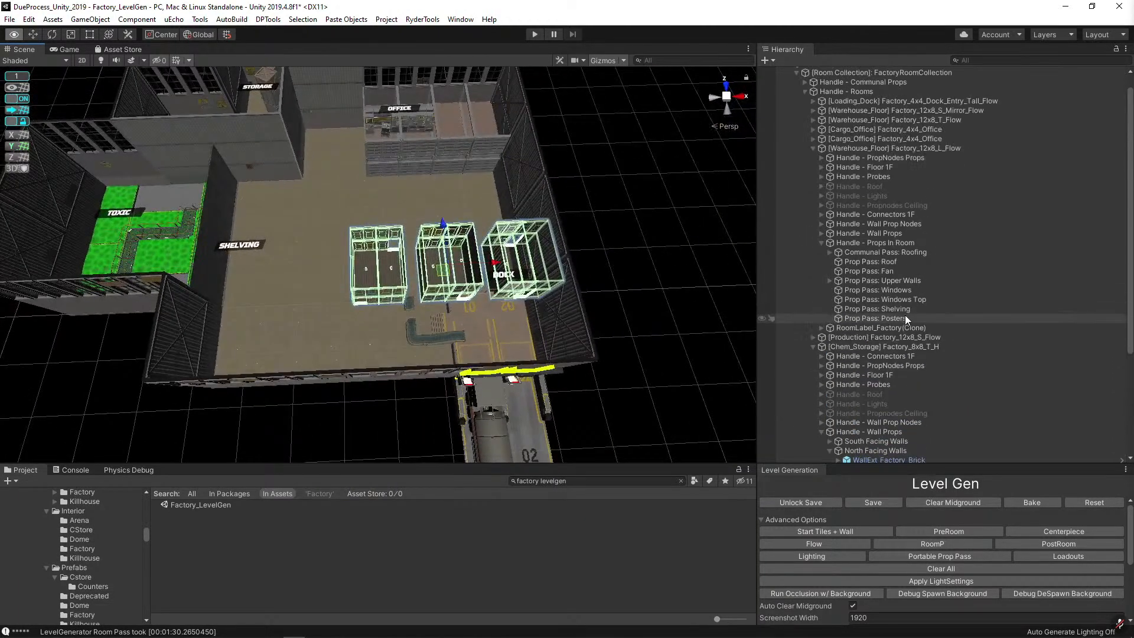
pyautogui.scroll(-2, 905, 314)
pyautogui.moveTo(838, 421); pyautogui.dragTo(876, 191)
pyautogui.moveTo(444, 270); pyautogui.dragTo(343, 220)
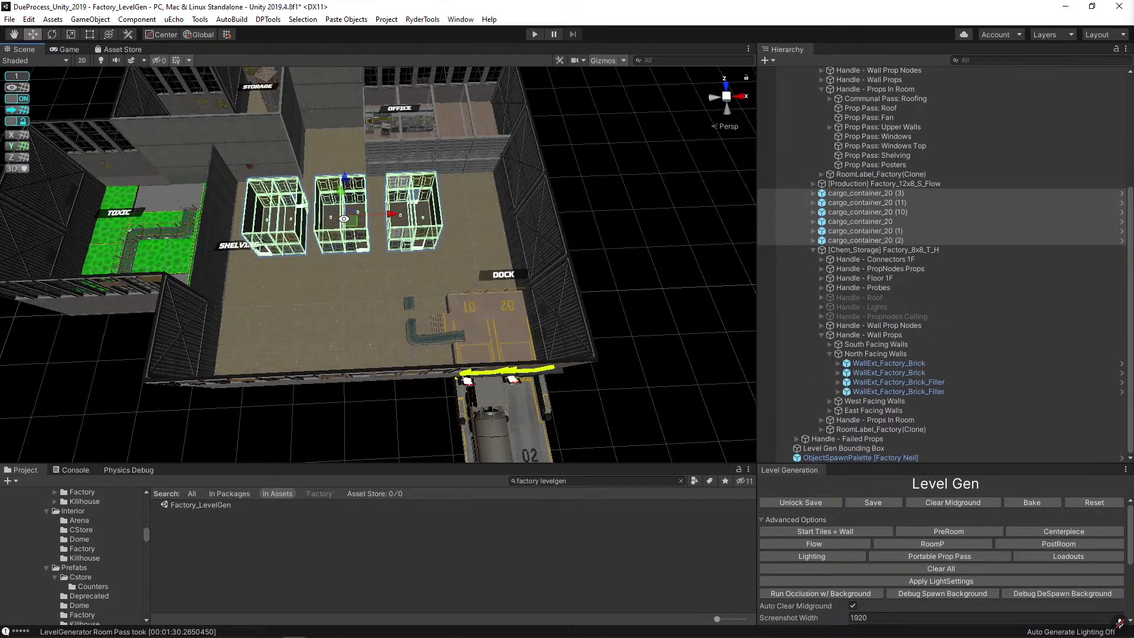
# Adjust the position of the pasted container row within the shelving area, between the office and the dock.
pyautogui.moveTo(343, 218); pyautogui.dragTo(420, 155, button='right')
pyautogui.press('a')
pyautogui.press('w')
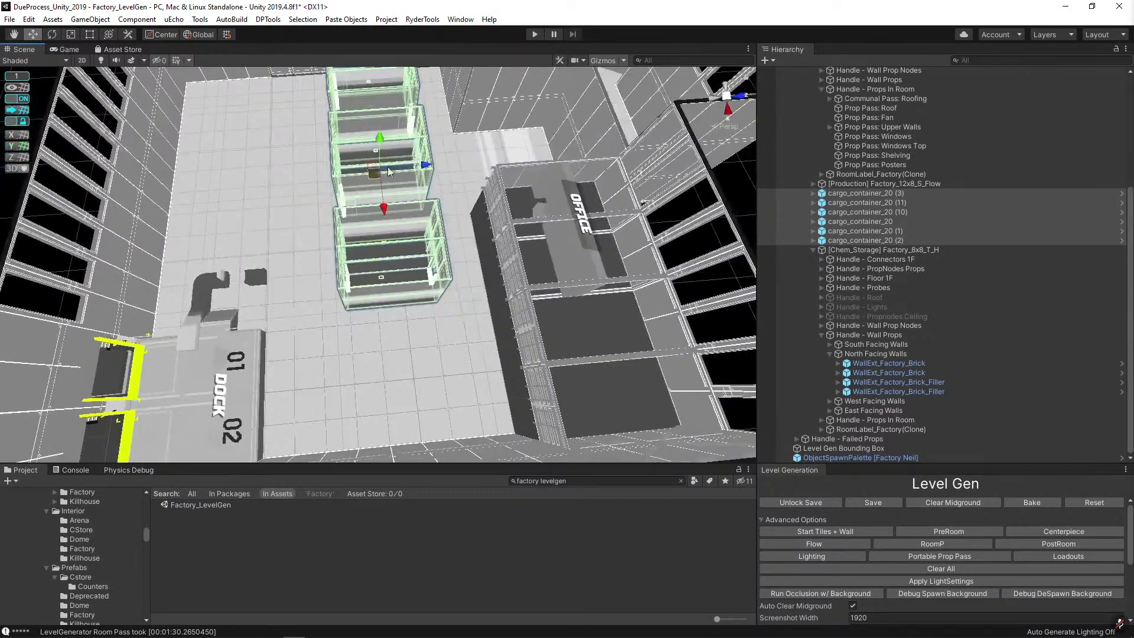
pyautogui.click(417, 159)
pyautogui.hotkey('ctrl', 'z')
pyautogui.moveTo(425, 166); pyautogui.dragTo(406, 167)
# Delete the conveyor pieces beside the loading dock.
pyautogui.moveTo(412, 167); pyautogui.dragTo(405, 202, button='right')
pyautogui.click(460, 353)
pyautogui.press('Delete')
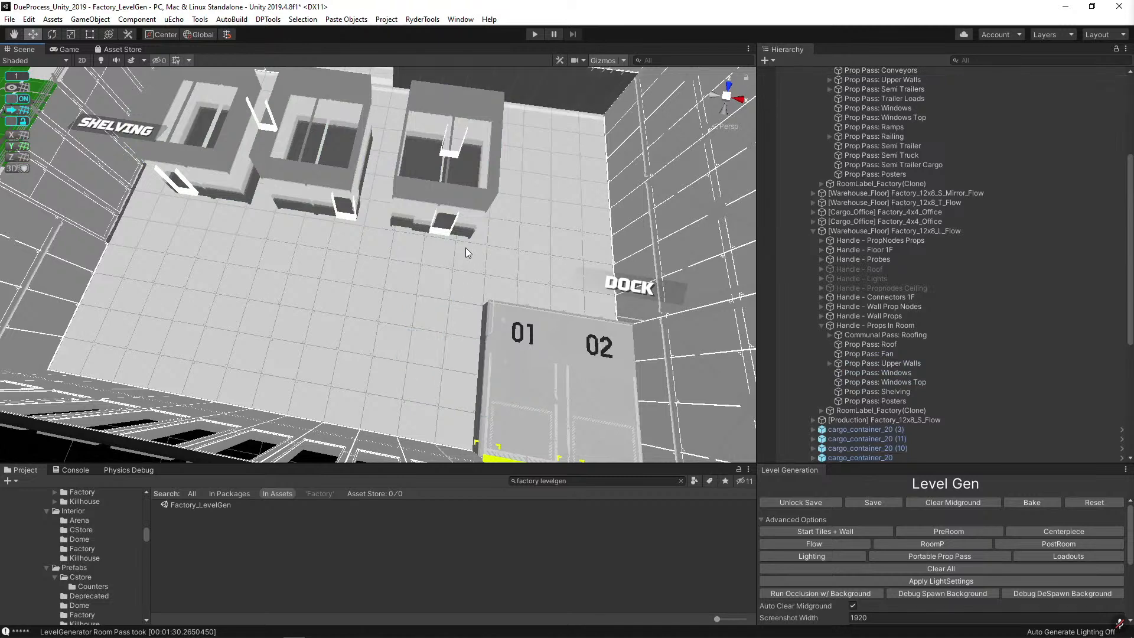
# Duplicate the six cargo containers and place the copies as a second row nearer the outer wall.
pyautogui.click(404, 220)
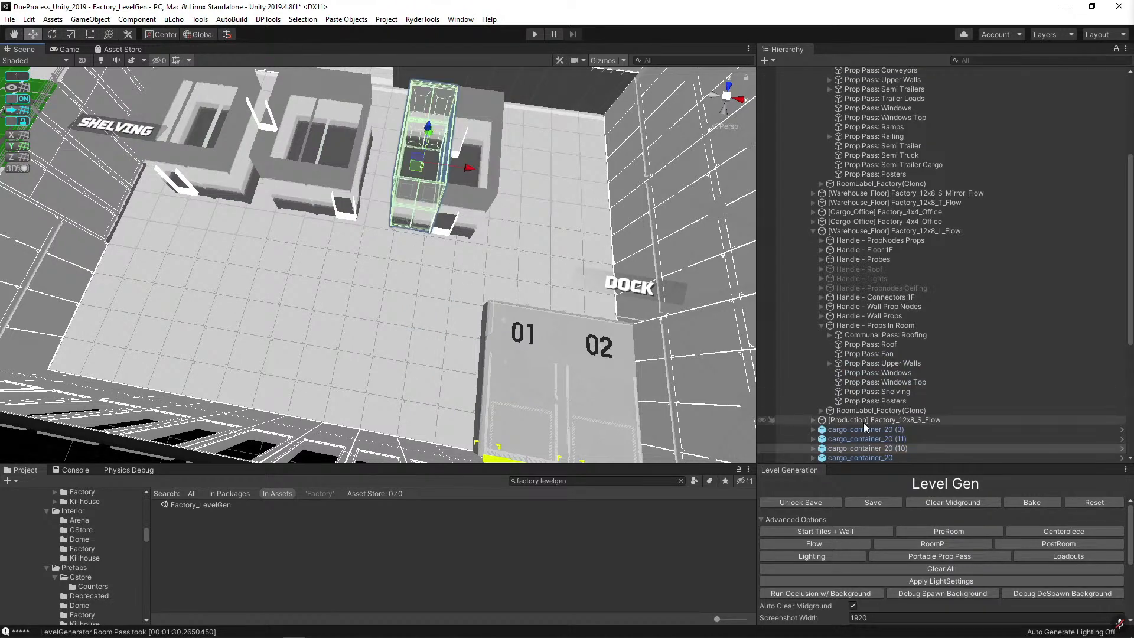
pyautogui.scroll(-5, 865, 420)
pyautogui.click(884, 218)
pyautogui.keyDown('shift'); pyautogui.click(887, 266); pyautogui.keyUp('shift')
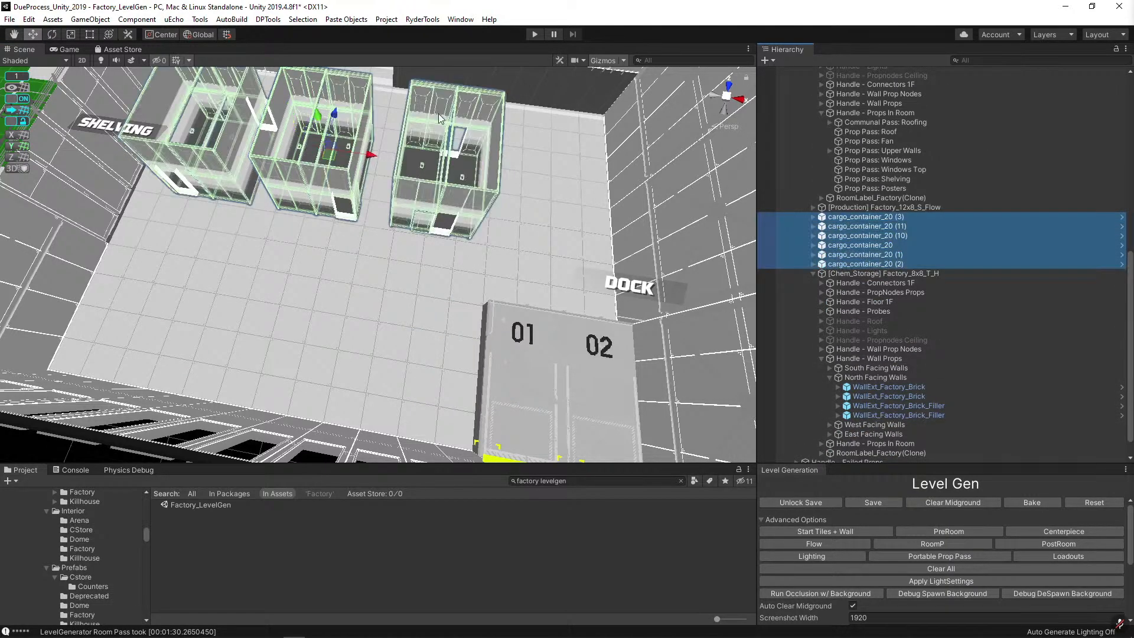
pyautogui.moveTo(438, 114); pyautogui.dragTo(275, 103, button='right')
pyautogui.moveTo(440, 132); pyautogui.dragTo(497, 182)
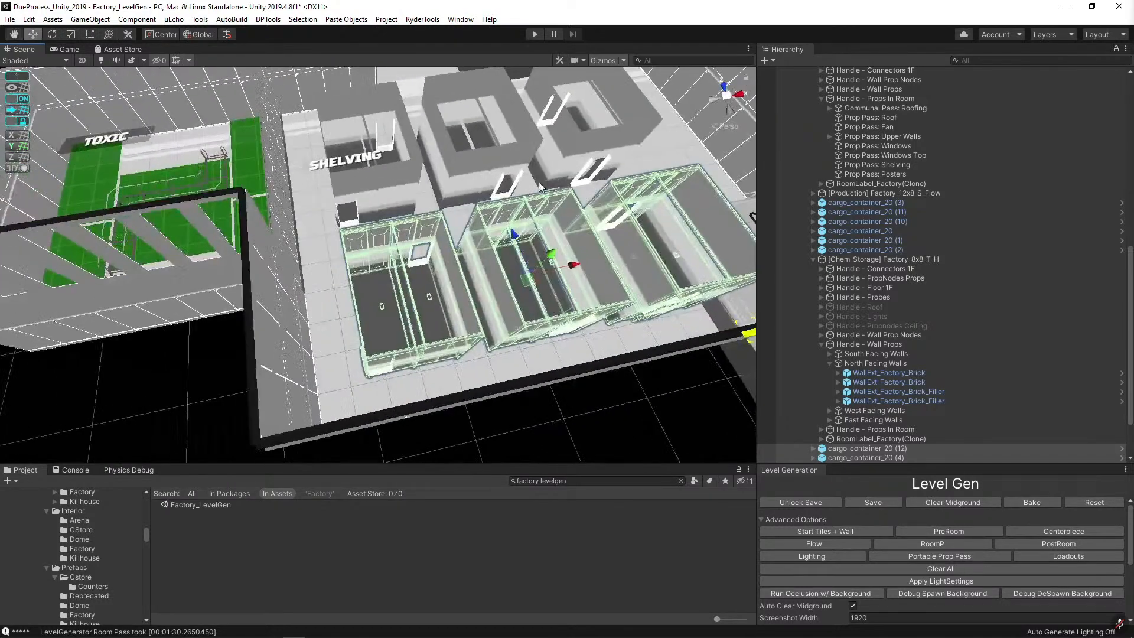
# Select both container rows together and shift them slightly toward the toxic room side.
pyautogui.keyDown('ctrl'); pyautogui.click(877, 249); pyautogui.keyUp('ctrl')
pyautogui.keyDown('ctrl'); pyautogui.click(877, 240); pyautogui.keyUp('ctrl')
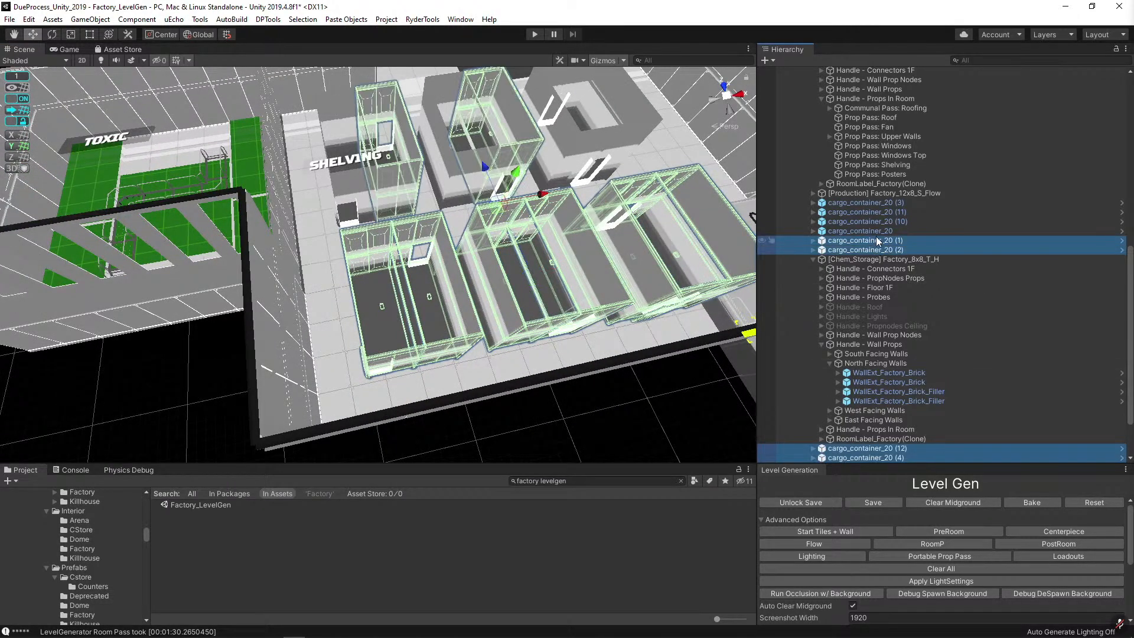
pyautogui.keyDown('ctrl'); pyautogui.click(877, 240); pyautogui.keyUp('ctrl')
pyautogui.keyDown('ctrl'); pyautogui.click(876, 232); pyautogui.keyUp('ctrl')
pyautogui.keyDown('ctrl'); pyautogui.click(872, 243); pyautogui.keyUp('ctrl')
pyautogui.keyDown('ctrl'); pyautogui.click(873, 221); pyautogui.keyUp('ctrl')
pyautogui.keyDown('ctrl'); pyautogui.click(875, 212); pyautogui.keyUp('ctrl')
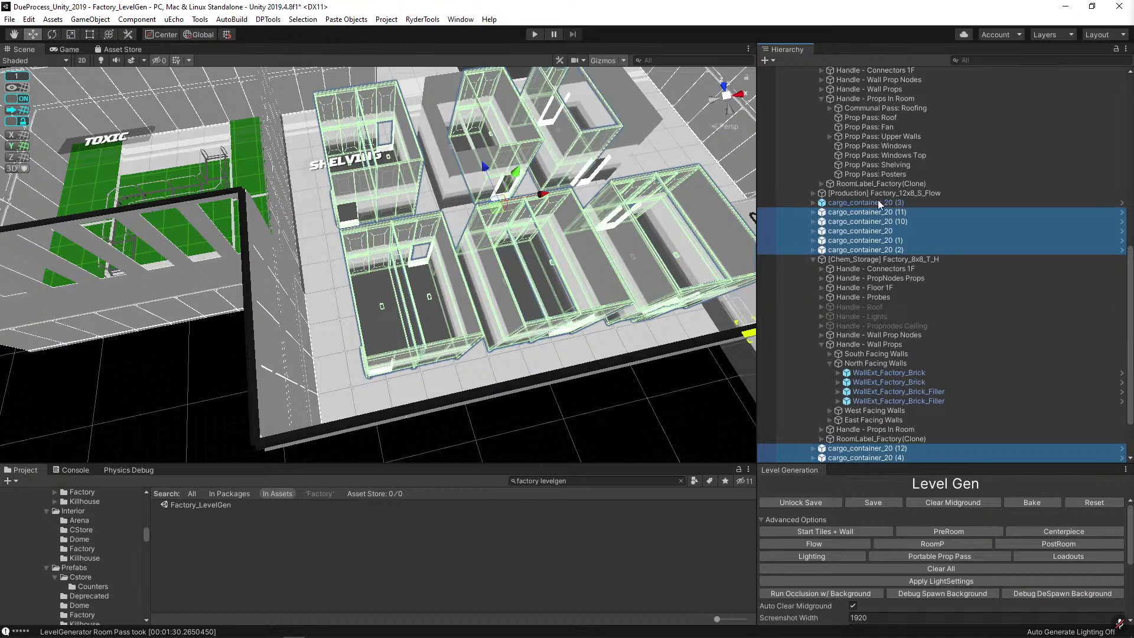
pyautogui.keyDown('ctrl'); pyautogui.click(878, 202); pyautogui.keyUp('ctrl')
pyautogui.moveTo(541, 194); pyautogui.dragTo(521, 199)
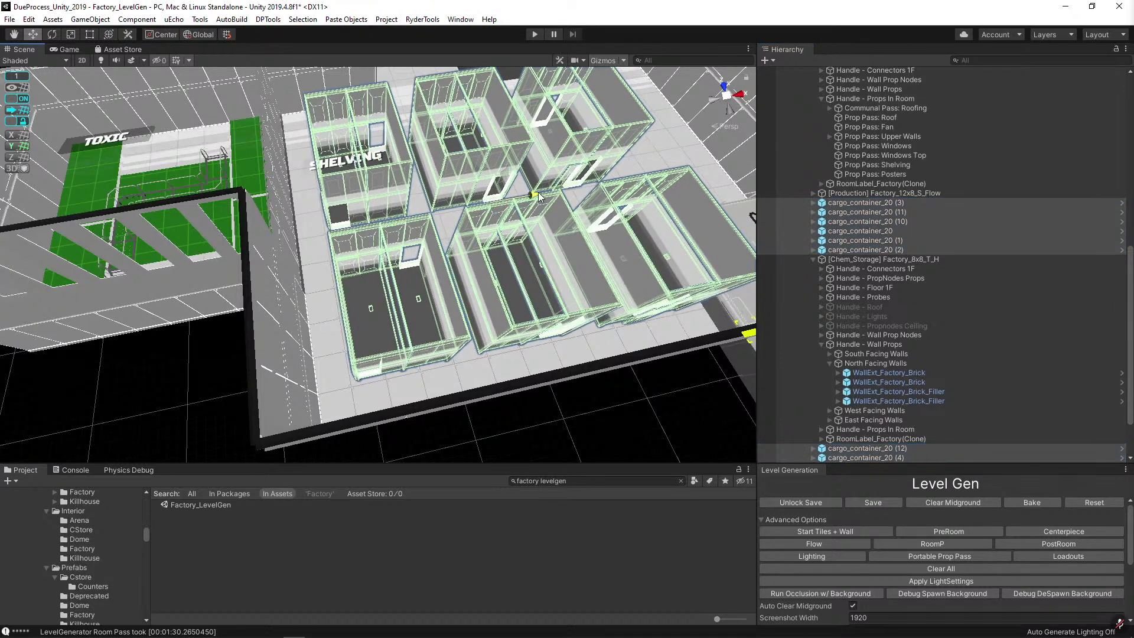
pyautogui.moveTo(520, 333); pyautogui.dragTo(486, 244, button='right')
pyautogui.hotkey('ctrl', 'z')
pyautogui.moveTo(581, 170); pyautogui.dragTo(570, 171)
pyautogui.moveTo(568, 201); pyautogui.dragTo(553, 252, button='right')
# Move the Shelving room label to the middle of the aisle between the two container rows and select its text.
pyautogui.click(518, 454)
pyautogui.moveTo(515, 408); pyautogui.dragTo(362, 265, button='right')
pyautogui.click(349, 262)
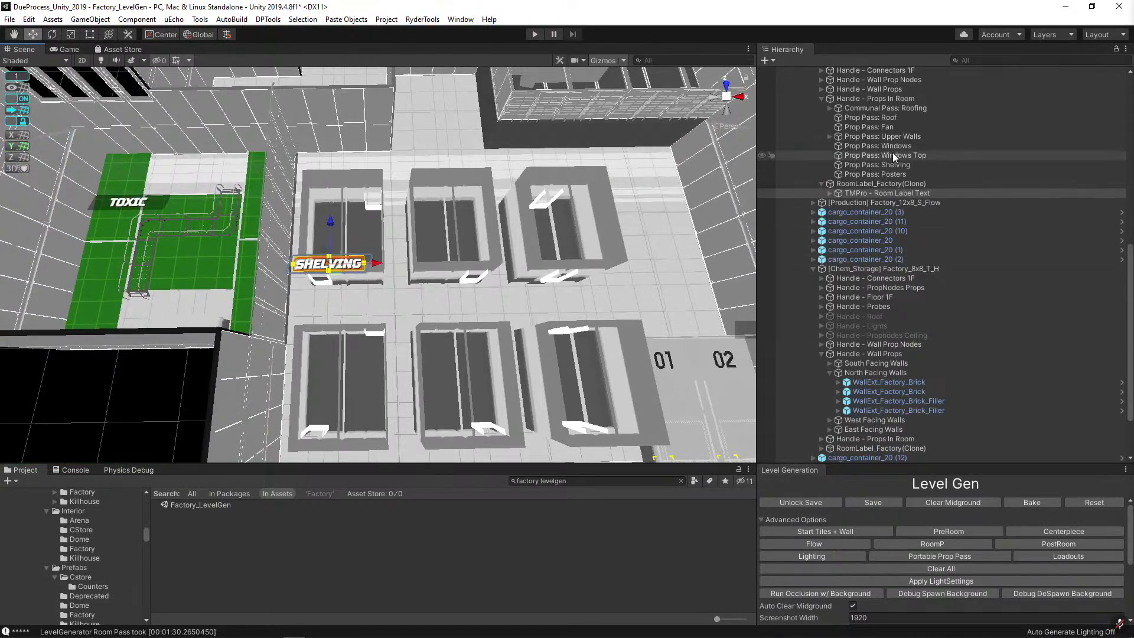
pyautogui.moveTo(334, 272); pyautogui.dragTo(463, 304)
pyautogui.moveTo(463, 304); pyautogui.dragTo(448, 310, button='right')
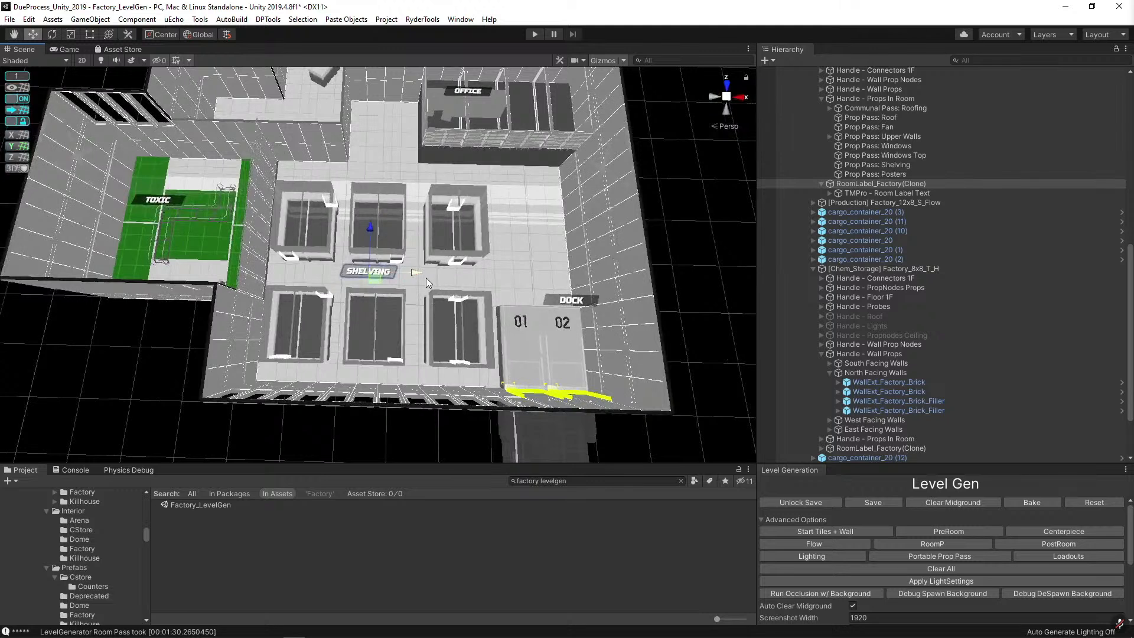
pyautogui.click(503, 243)
pyautogui.click(382, 271)
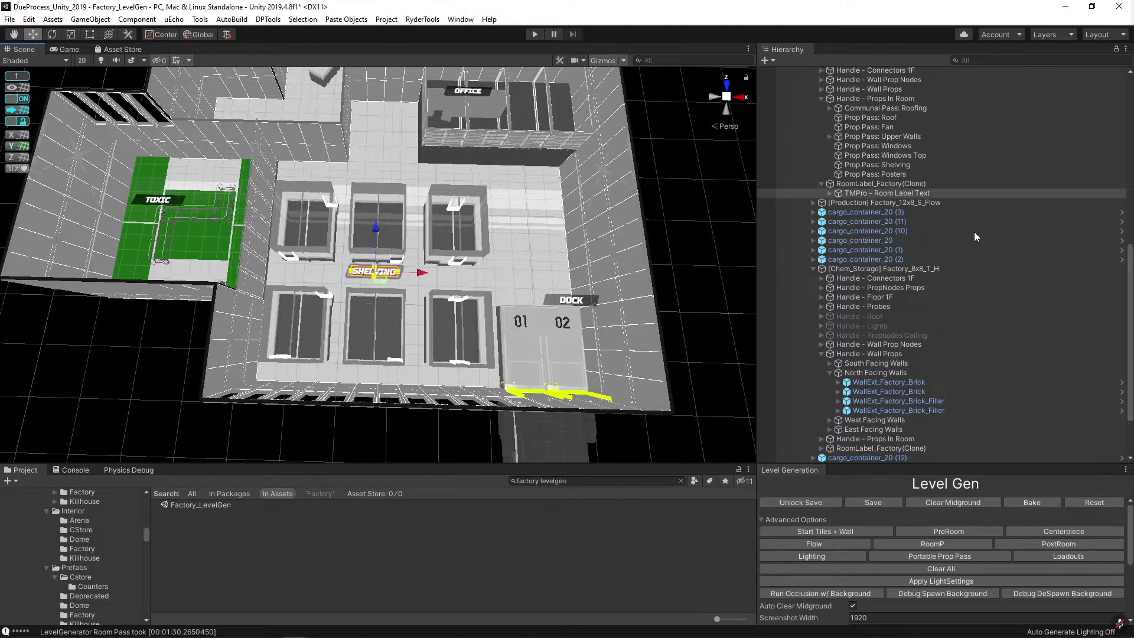
# Set the room label's text to CONTAINMENT and adjust layer visibility so the textured geometry shows instead of the flat map, keeping R_MapOverdraw visible.
pyautogui.write('CONTAINMENT')
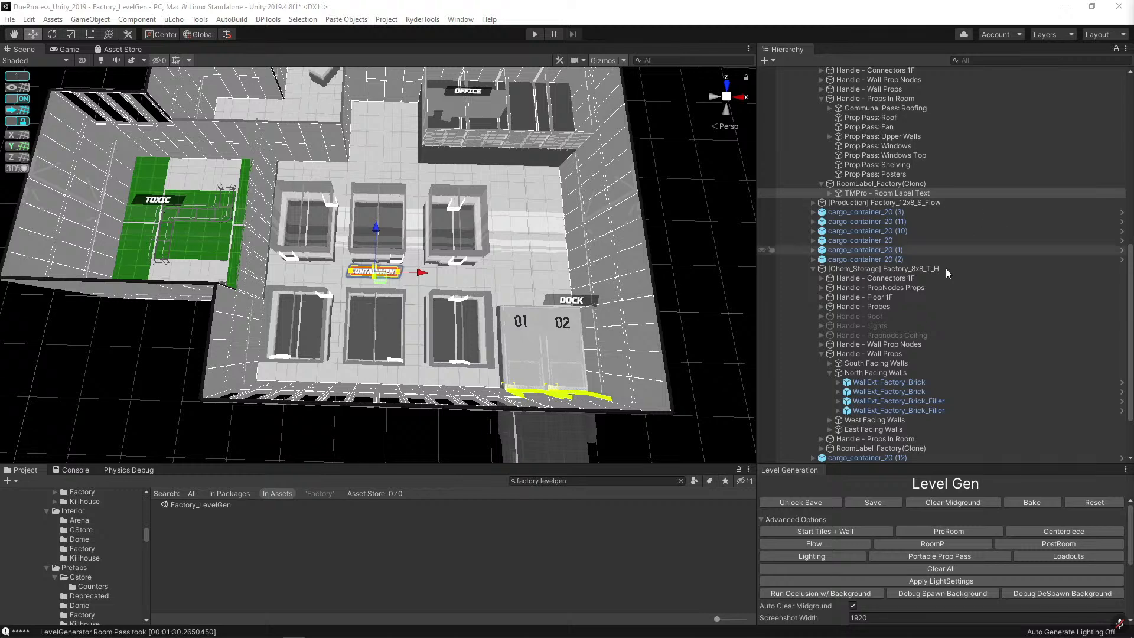
pyautogui.click(1051, 34)
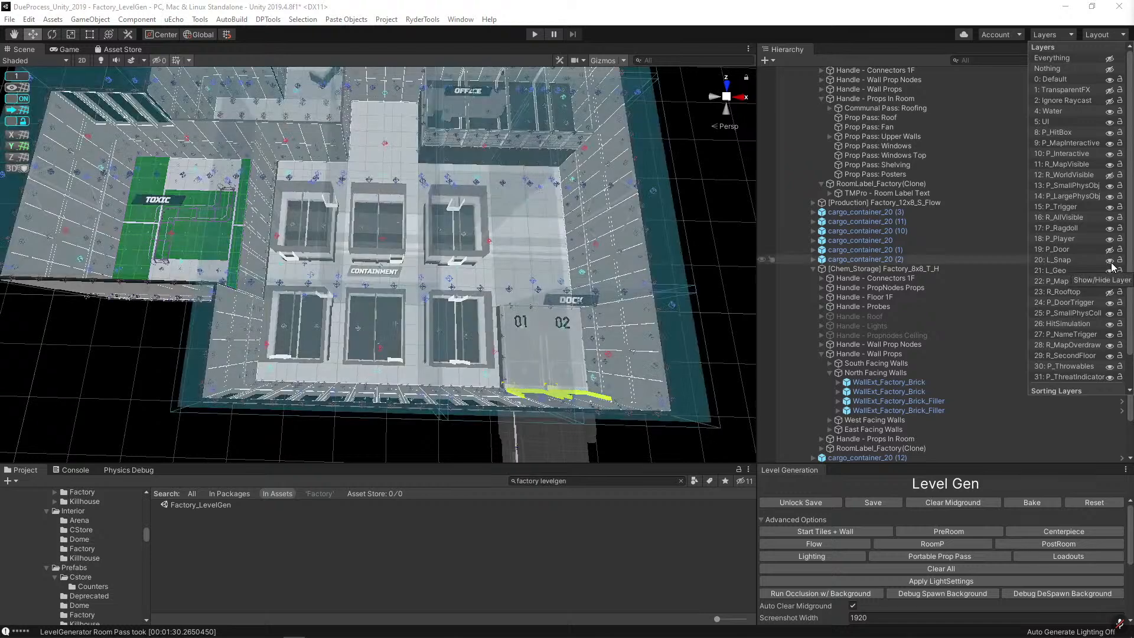
pyautogui.click(1110, 347)
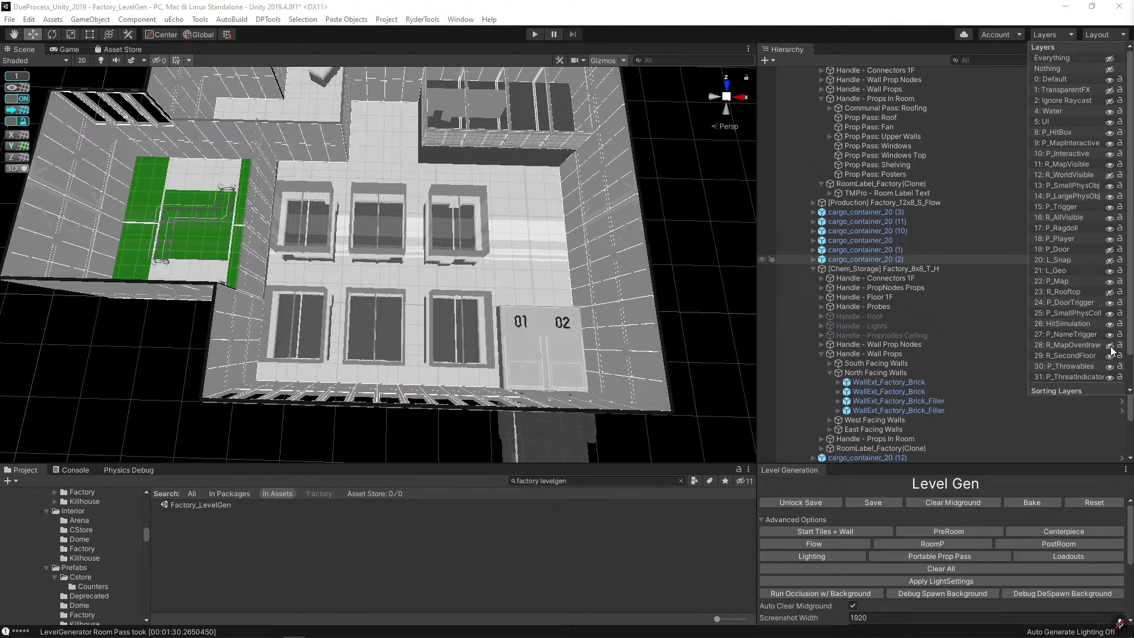
pyautogui.click(1110, 347)
pyautogui.click(679, 201)
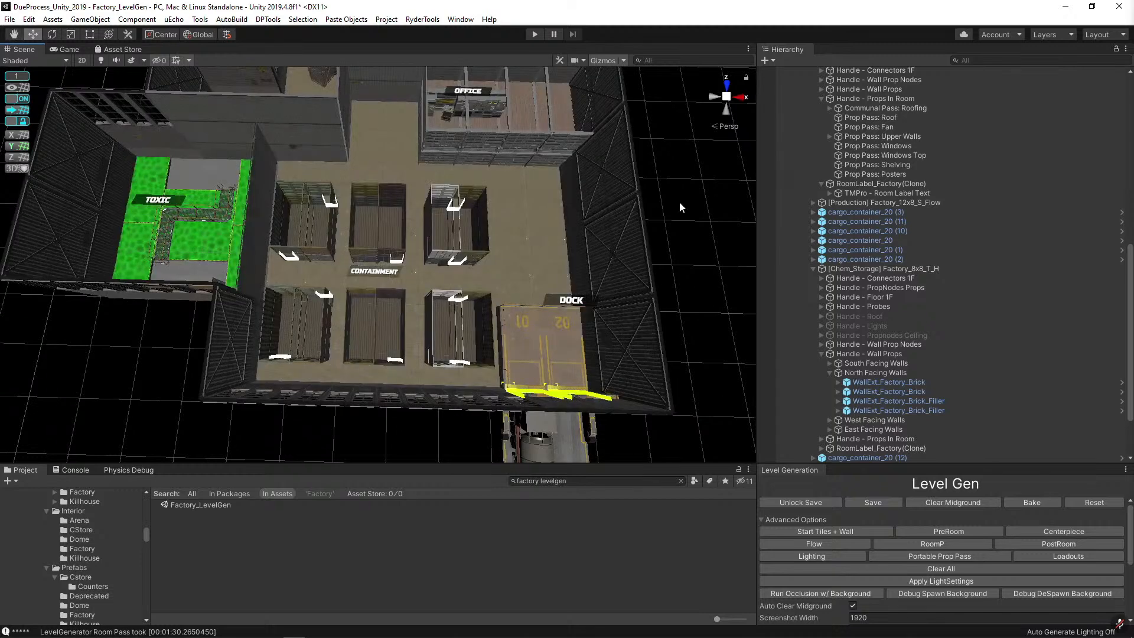
# Select the dark lower side panel marked SPACE on the maroon container in the row nearer the office.
pyautogui.keyDown('alt'); pyautogui.moveTo(680, 207); pyautogui.dragTo(237, 155); pyautogui.keyUp('alt')
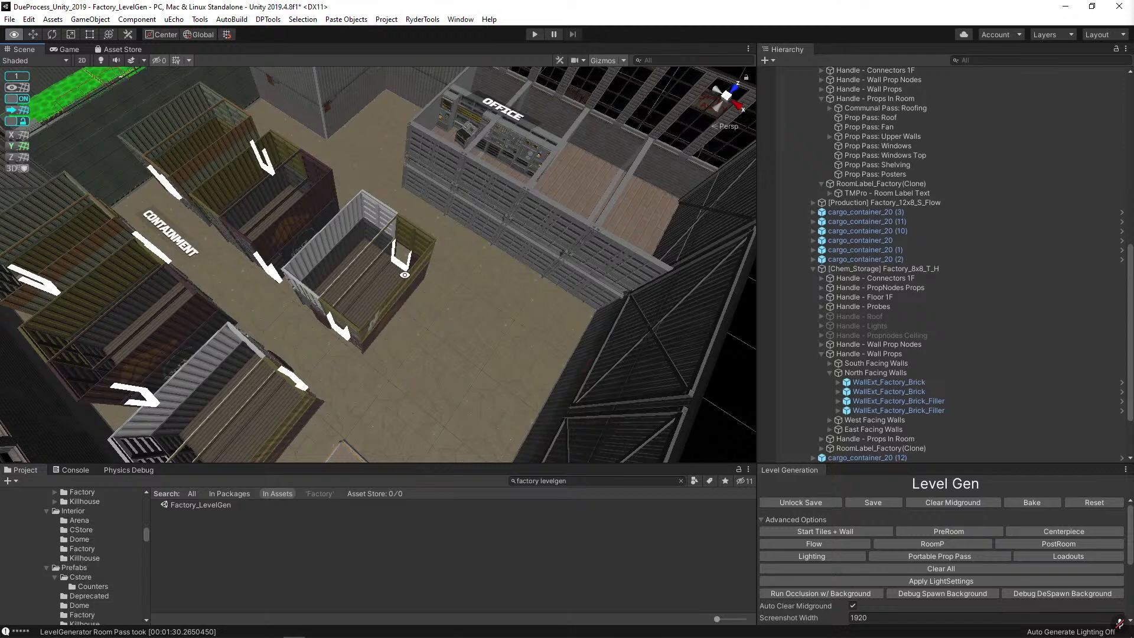
pyautogui.press('w')
pyautogui.moveTo(407, 276); pyautogui.dragTo(374, 225, button='right')
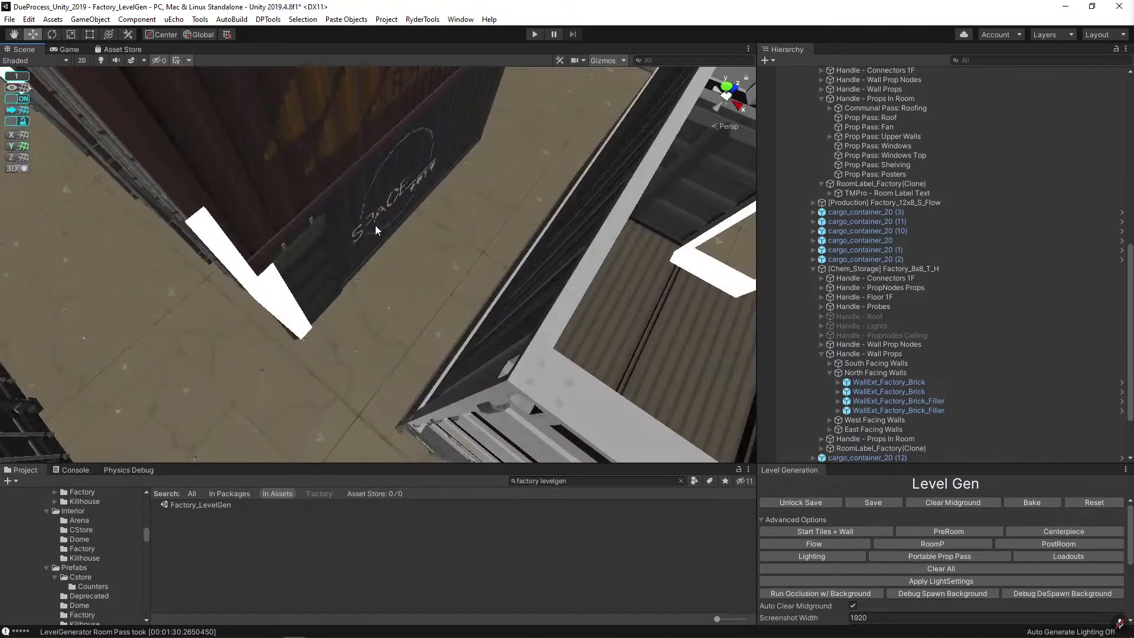
pyautogui.click(375, 225)
pyautogui.click(375, 225)
pyautogui.moveTo(424, 329); pyautogui.dragTo(398, 277, button='right')
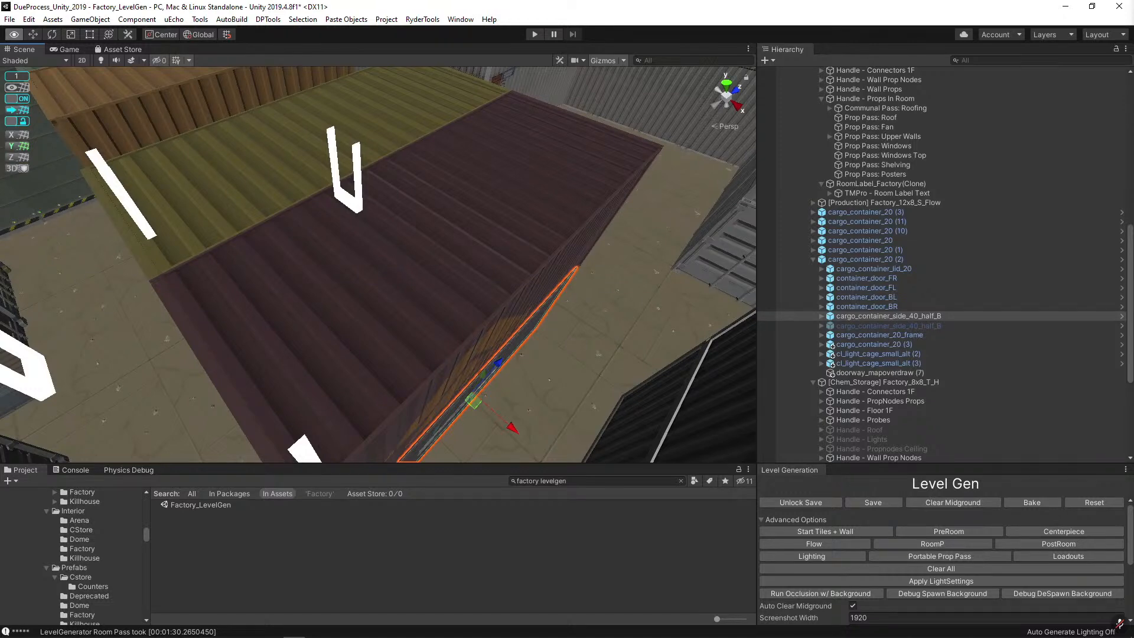
pyautogui.moveTo(599, 182); pyautogui.dragTo(352, 358, button='right')
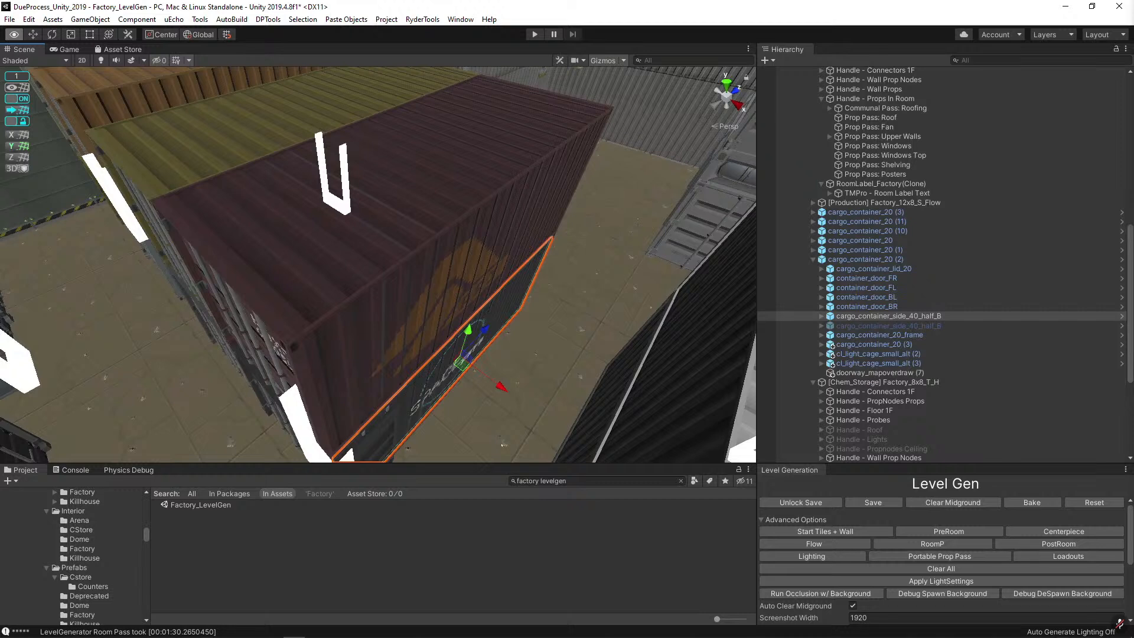
# Apply the selected panel's dark material to the maroon container's roof, upper side and end doors.
pyautogui.moveTo(1133, 519); pyautogui.dragTo(468, 298)
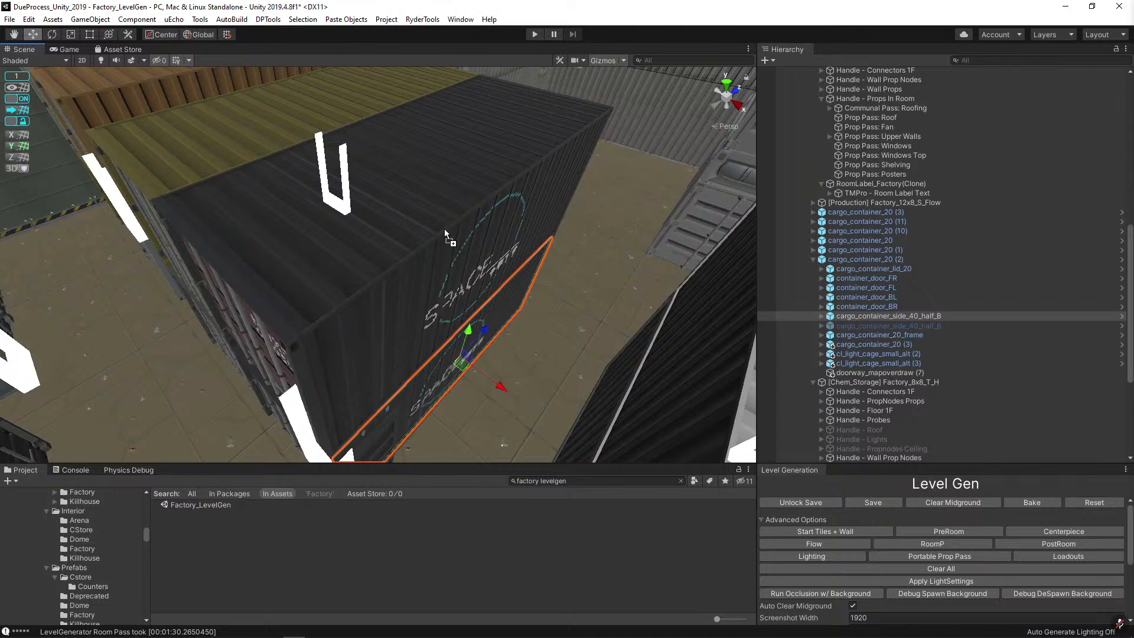
pyautogui.moveTo(444, 228); pyautogui.dragTo(520, 245, button='right')
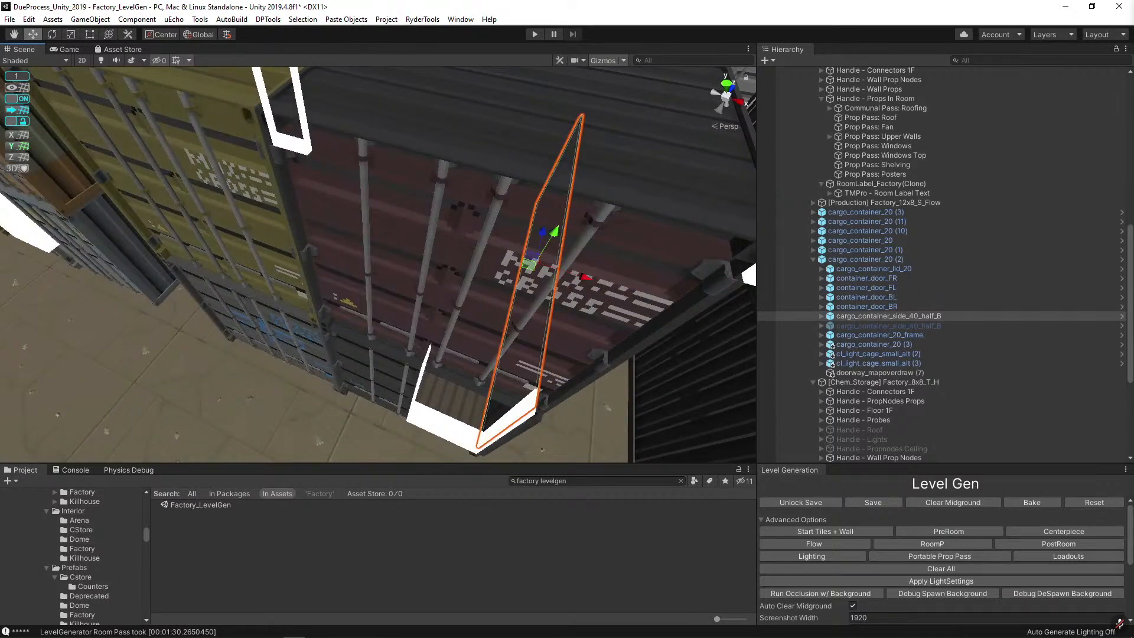
pyautogui.moveTo(1133, 283); pyautogui.dragTo(620, 276)
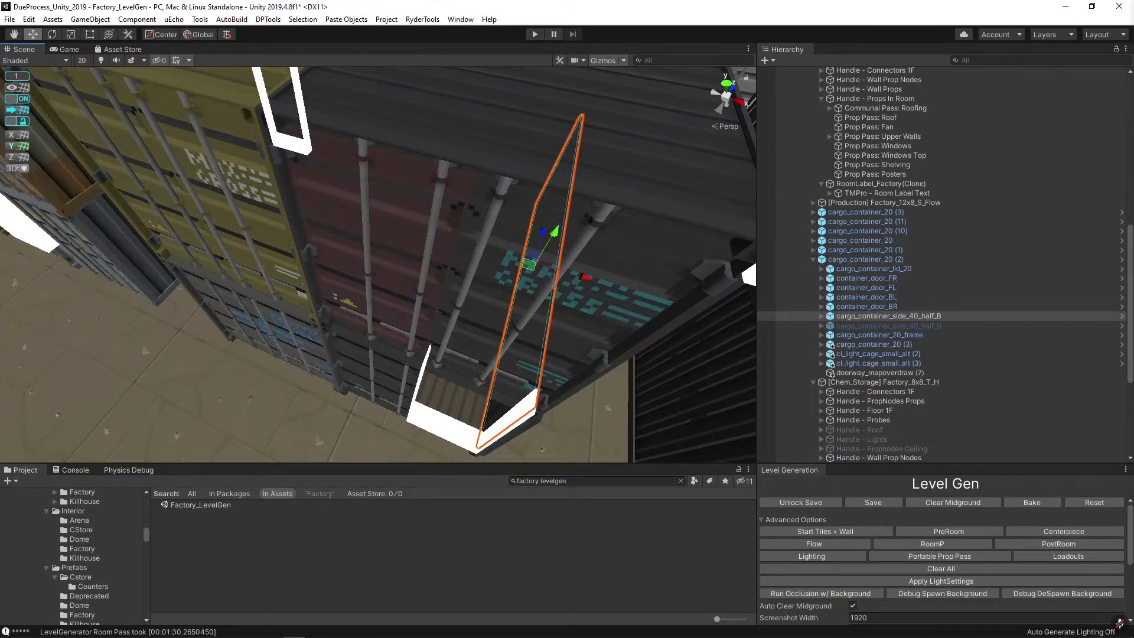
pyautogui.moveTo(1133, 354); pyautogui.dragTo(399, 228)
pyautogui.keyDown('alt'); pyautogui.moveTo(456, 184); pyautogui.dragTo(1026, 296); pyautogui.keyUp('alt')
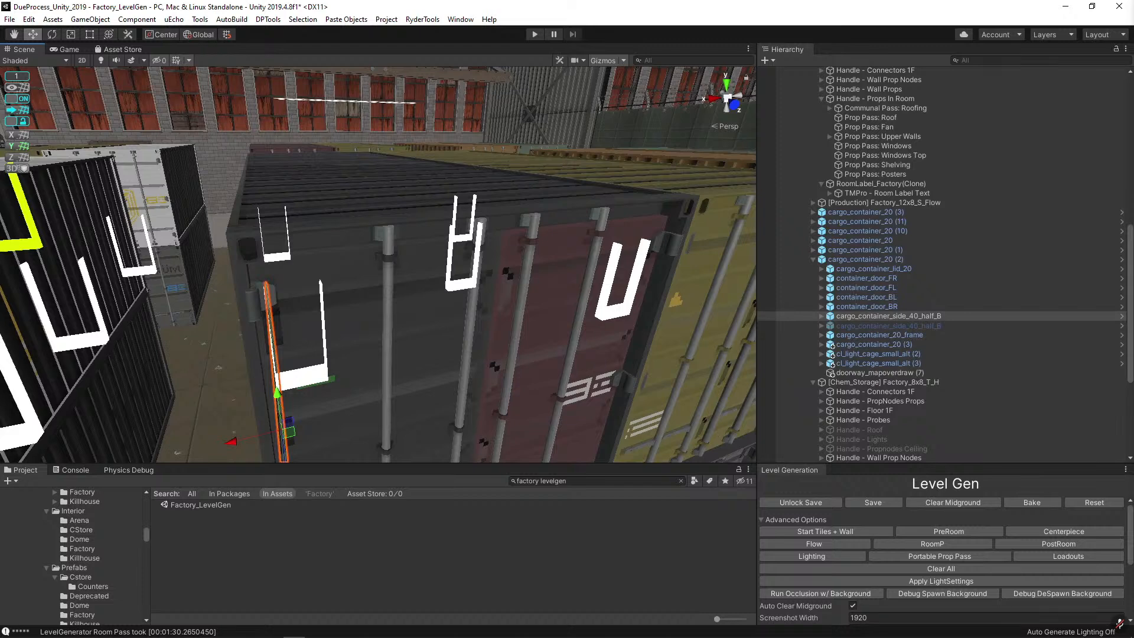
# Apply the same dark material to the adjoining yellow container's upper doors, frame and side, covering both ends.
pyautogui.keyDown('alt'); pyautogui.moveTo(558, 326); pyautogui.dragTo(449, 317); pyautogui.keyUp('alt')
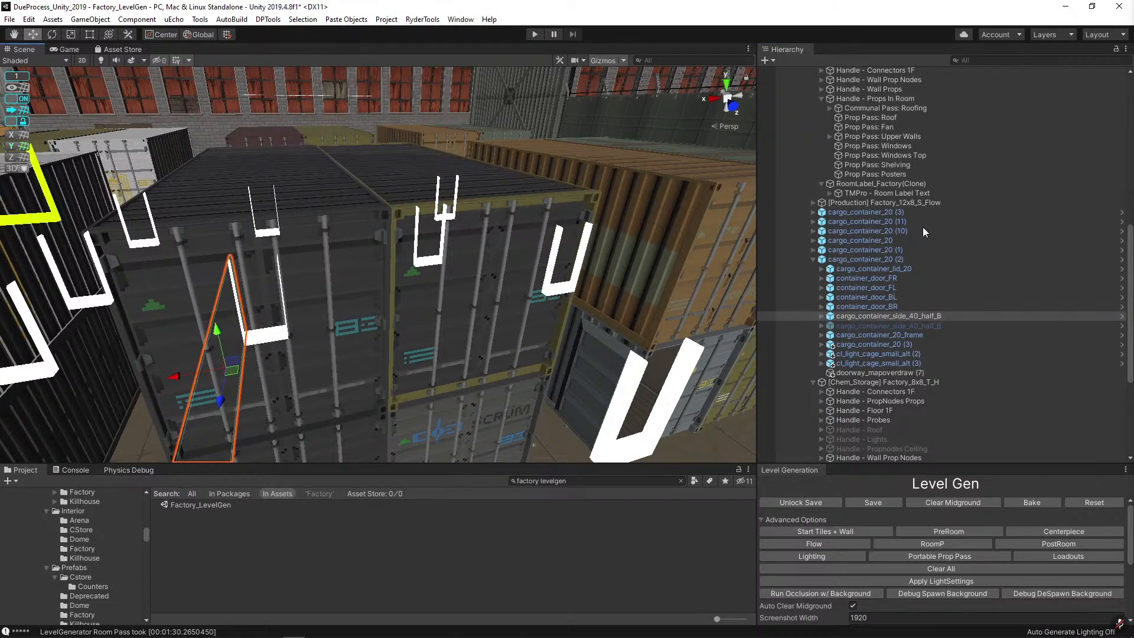
pyautogui.moveTo(1133, 331); pyautogui.dragTo(494, 200)
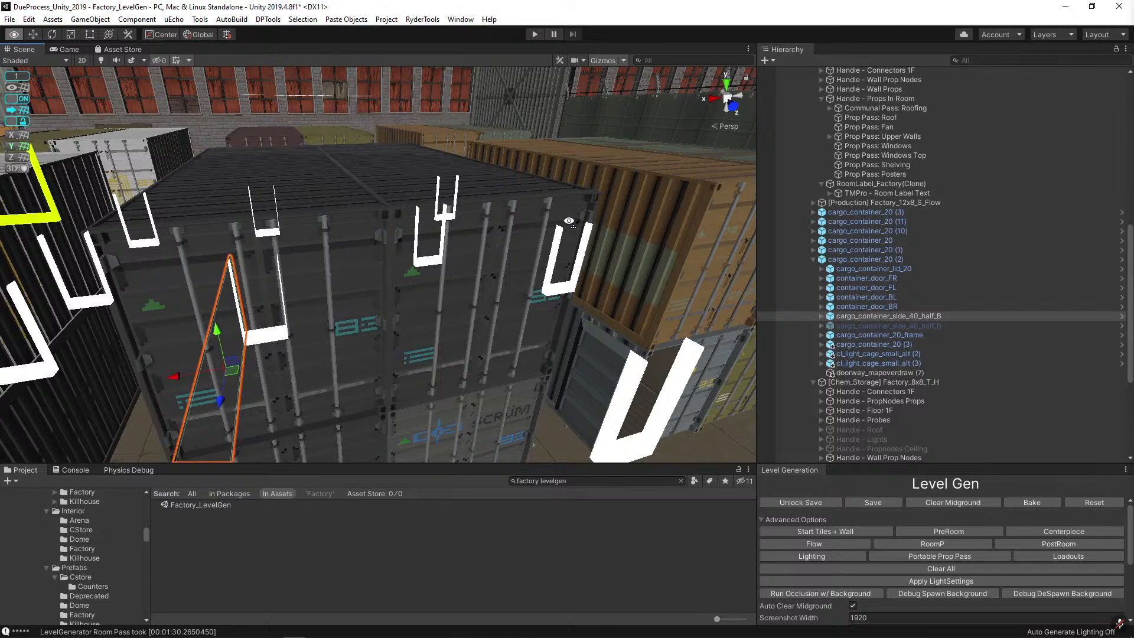
pyautogui.keyDown('alt'); pyautogui.moveTo(569, 222); pyautogui.dragTo(391, 212); pyautogui.keyUp('alt')
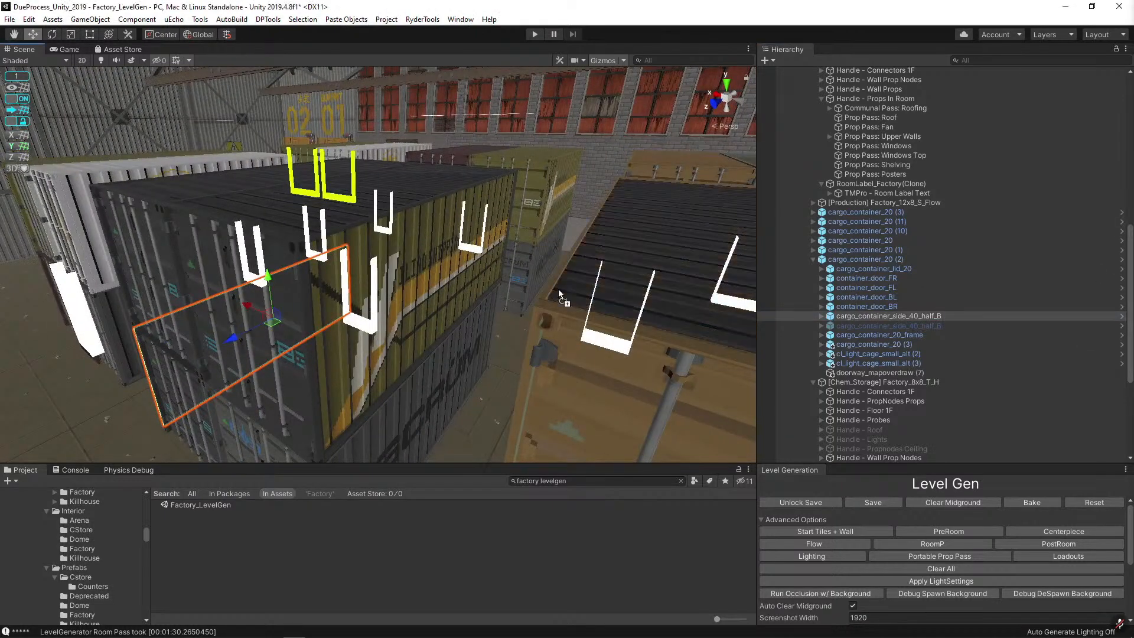
pyautogui.keyDown('alt'); pyautogui.moveTo(473, 271); pyautogui.dragTo(340, 209); pyautogui.keyUp('alt')
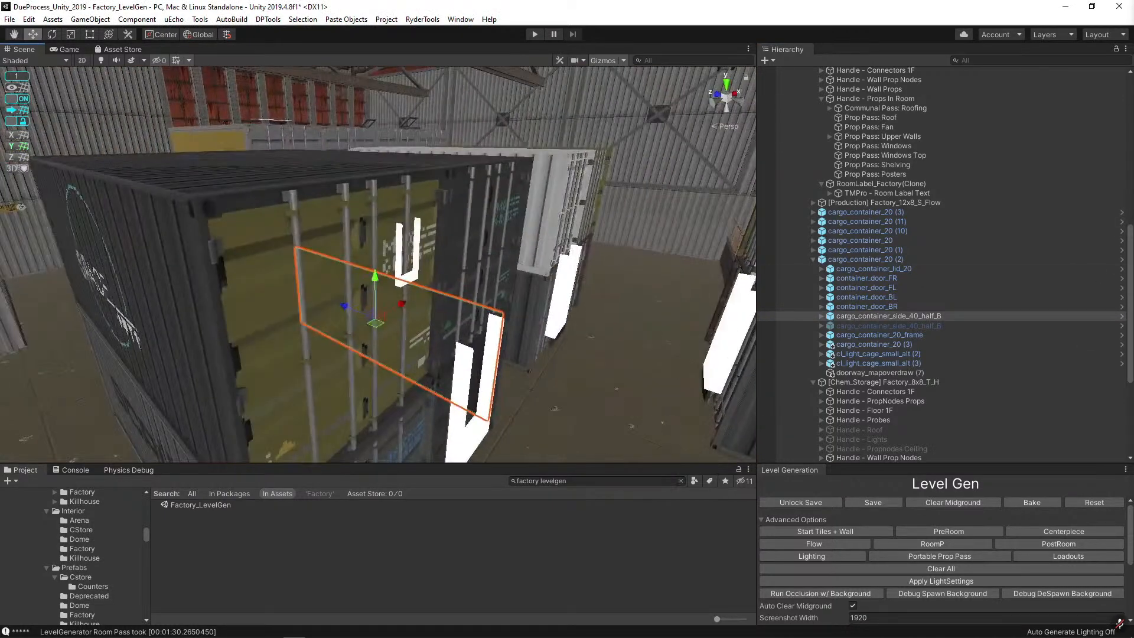
pyautogui.moveTo(1, 322); pyautogui.dragTo(310, 317)
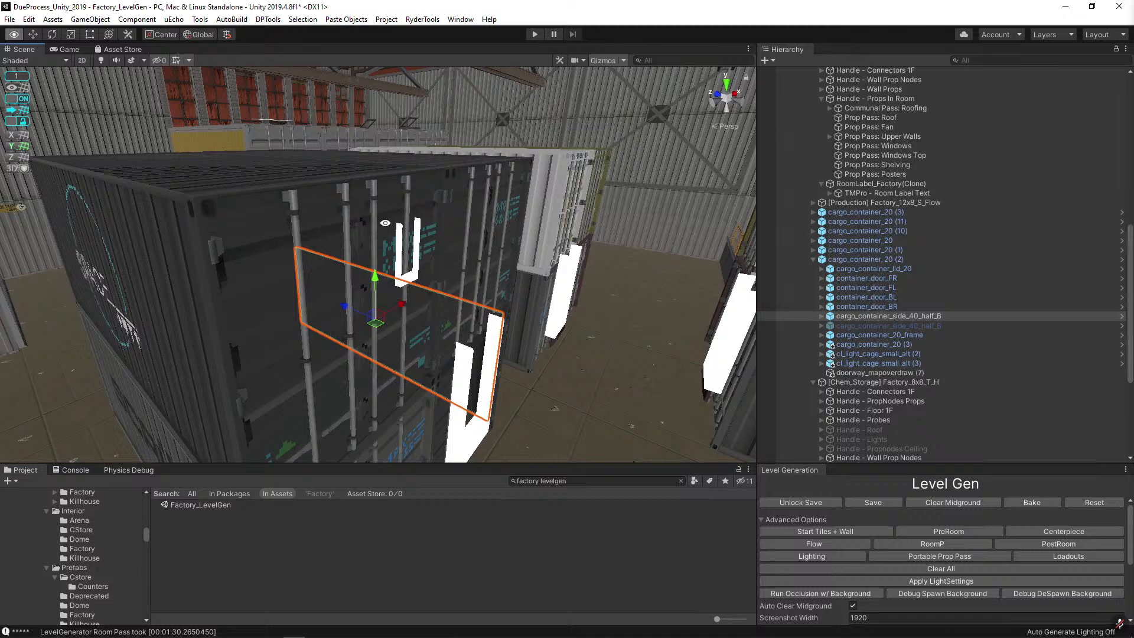
pyautogui.keyDown('alt'); pyautogui.moveTo(527, 143); pyautogui.dragTo(470, 242); pyautogui.keyUp('alt')
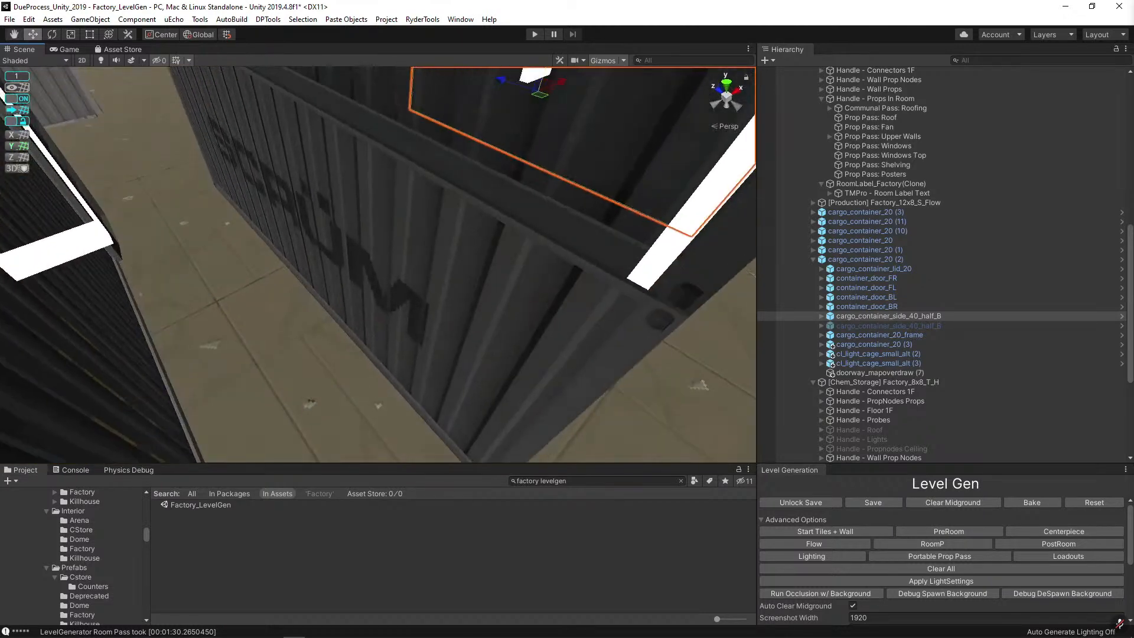
# Apply the dark material to the SCRUM-marked lower side and the remaining lower end doors of the same container.
pyautogui.moveTo(1133, 278); pyautogui.dragTo(457, 278)
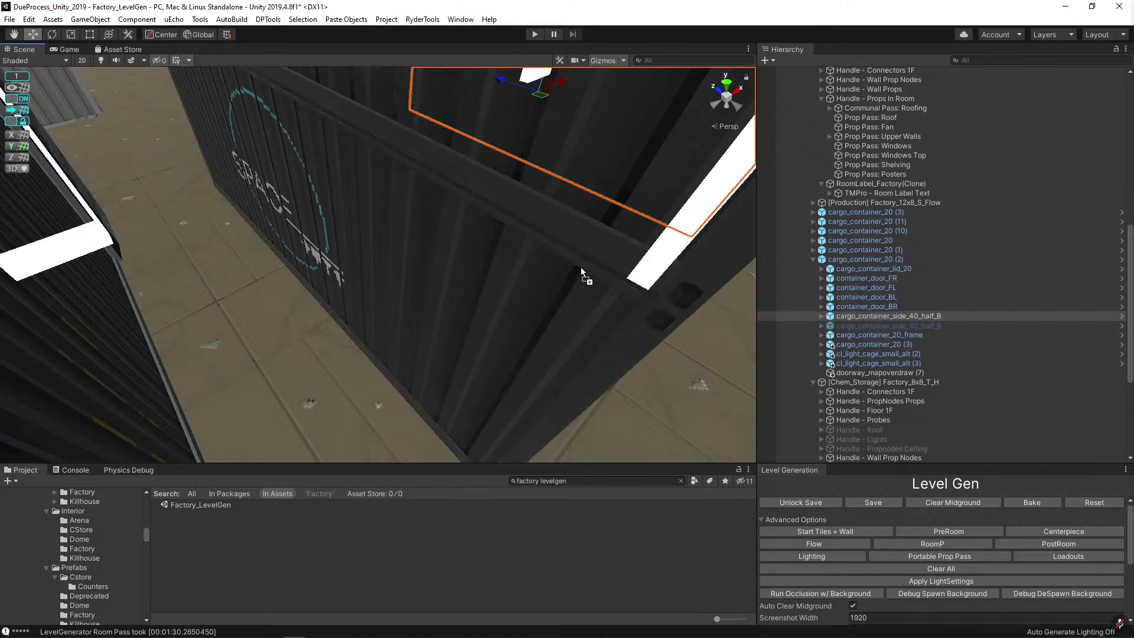
pyautogui.keyDown('alt'); pyautogui.moveTo(581, 267); pyautogui.dragTo(509, 249); pyautogui.keyUp('alt')
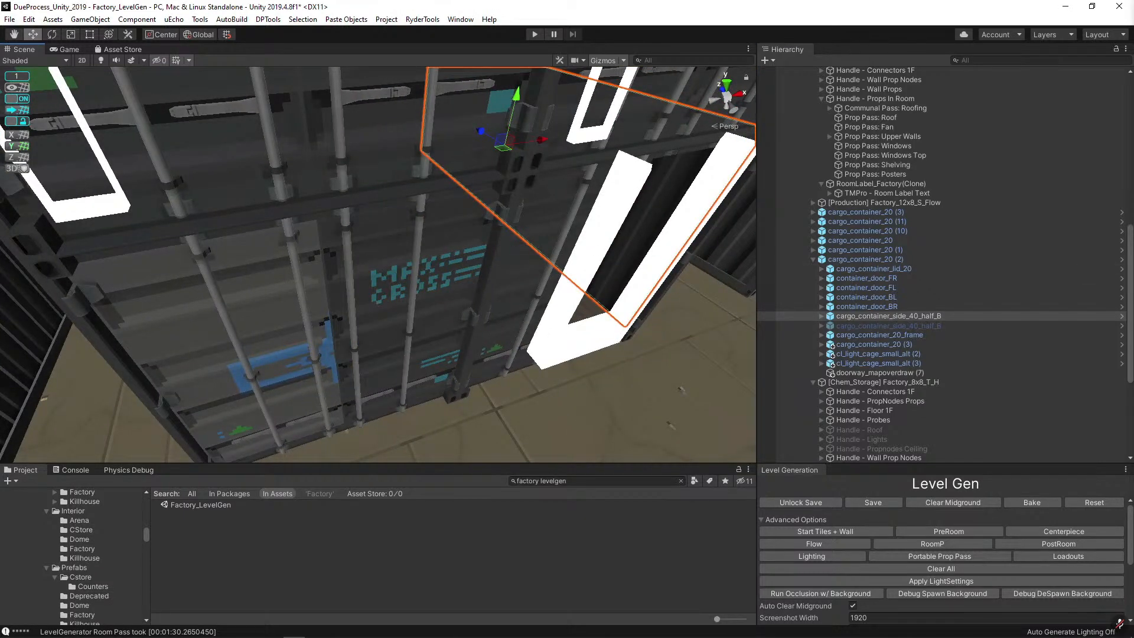
pyautogui.keyDown('alt'); pyautogui.moveTo(269, 307); pyautogui.dragTo(616, 188); pyautogui.keyUp('alt')
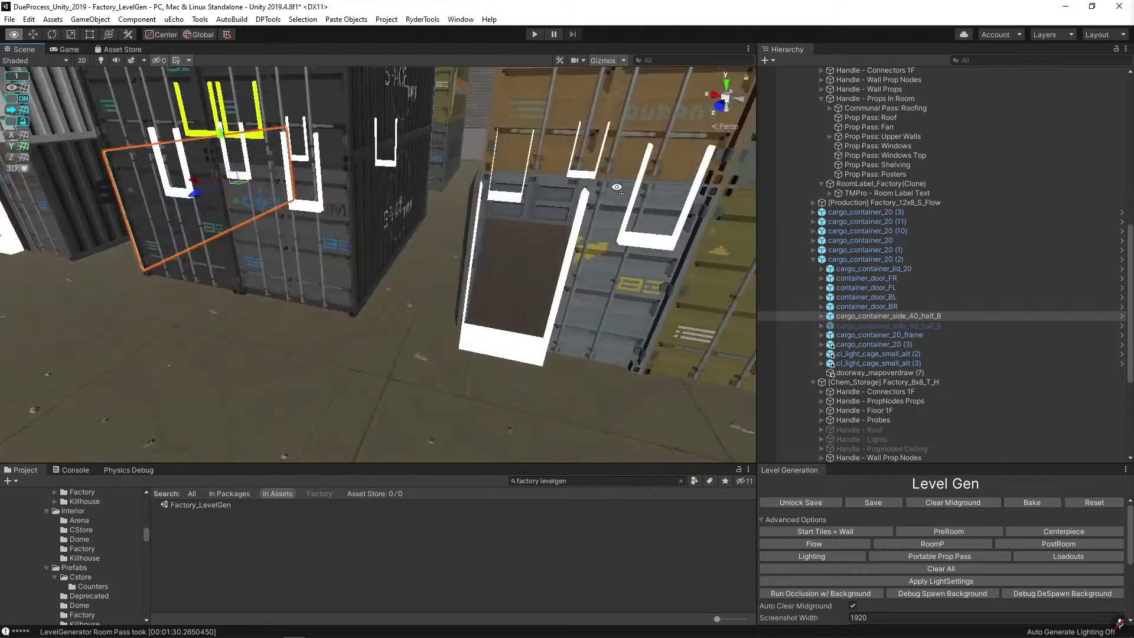
pyautogui.moveTo(617, 188); pyautogui.dragTo(732, 145, button='right')
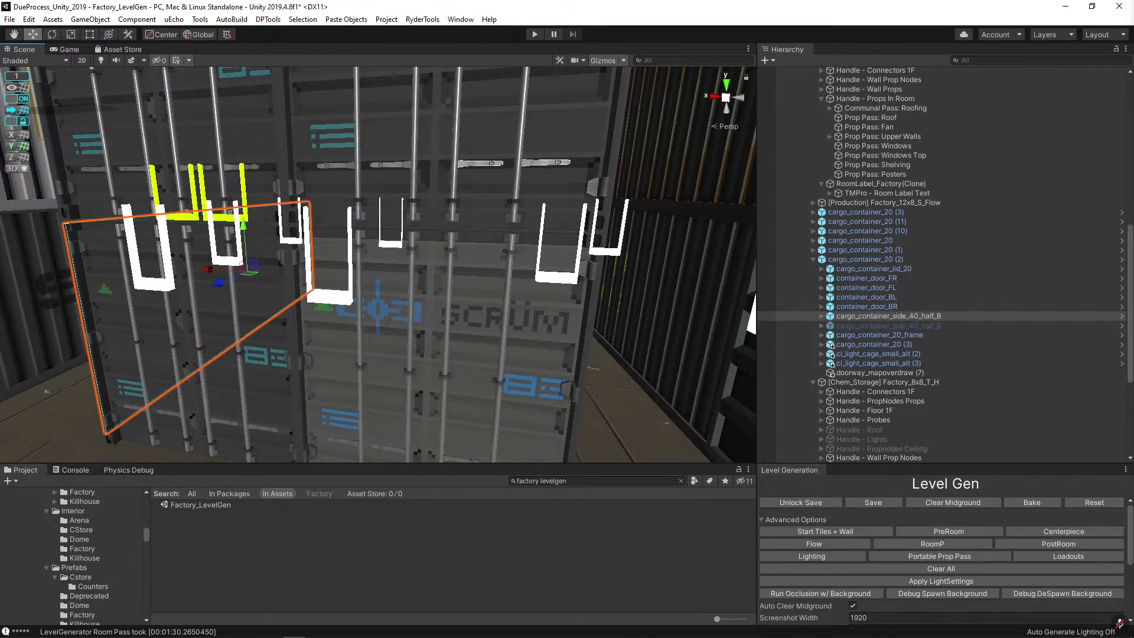
pyautogui.moveTo(1133, 378); pyautogui.dragTo(517, 355)
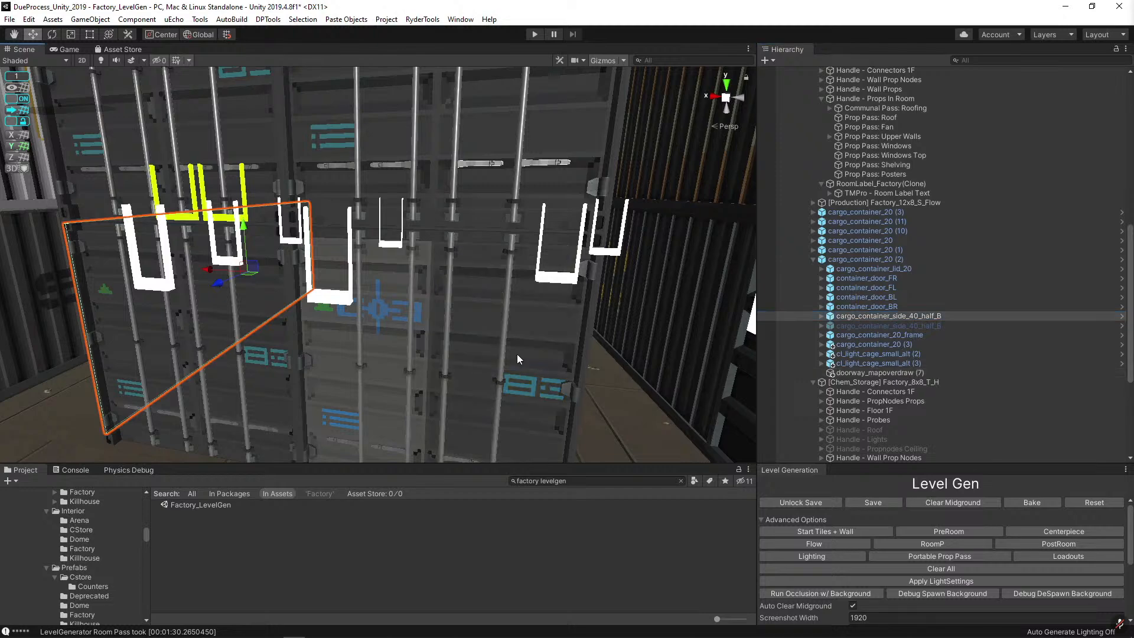
pyautogui.moveTo(873, 378); pyautogui.dragTo(657, 260)
# Select the maroon lower side panel of the yellow-topped container standing farther from the dock markings.
pyautogui.moveTo(513, 251); pyautogui.dragTo(572, 193, button='right')
pyautogui.press('w')
pyautogui.press('s')
pyautogui.click(628, 214)
pyautogui.press('w')
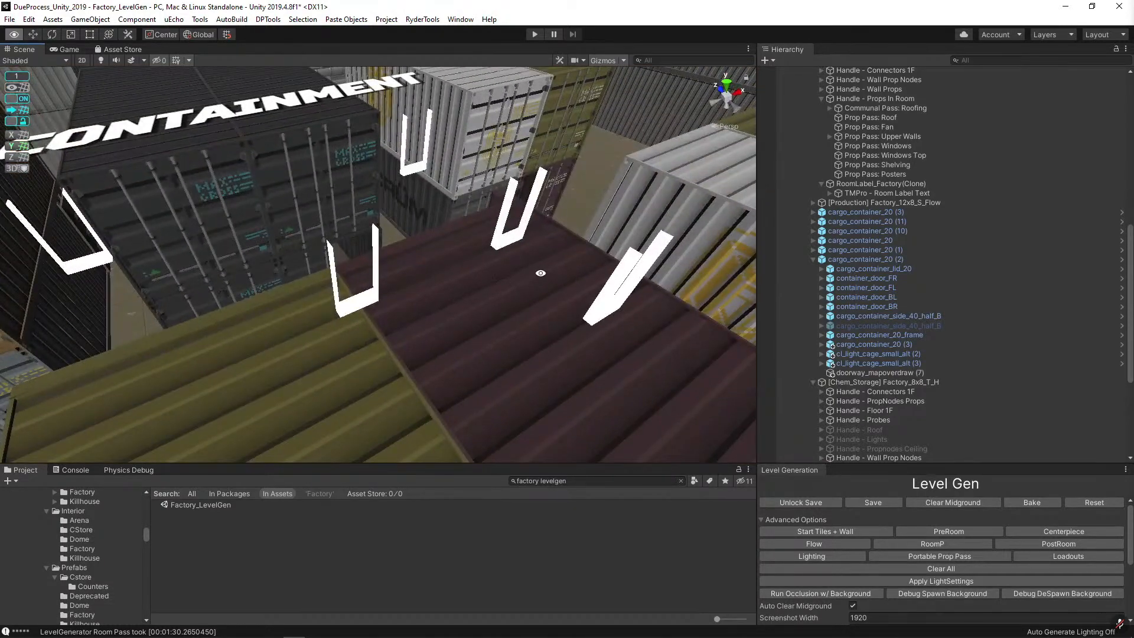
pyautogui.moveTo(541, 273)
pyautogui.mouseDown(button='right')
pyautogui.moveTo(201, 255)
pyautogui.moveTo(447, 230)
pyautogui.moveTo(502, 254)
pyautogui.moveTo(521, 197)
pyautogui.moveTo(519, 270)
pyautogui.mouseUp(button='right')
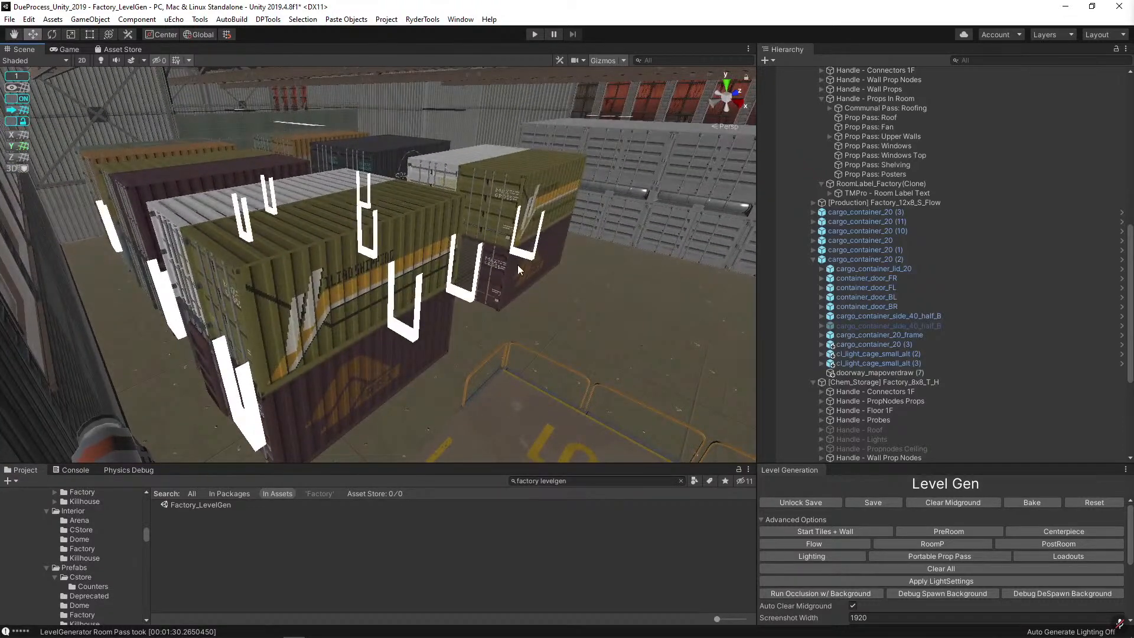
pyautogui.click(520, 269)
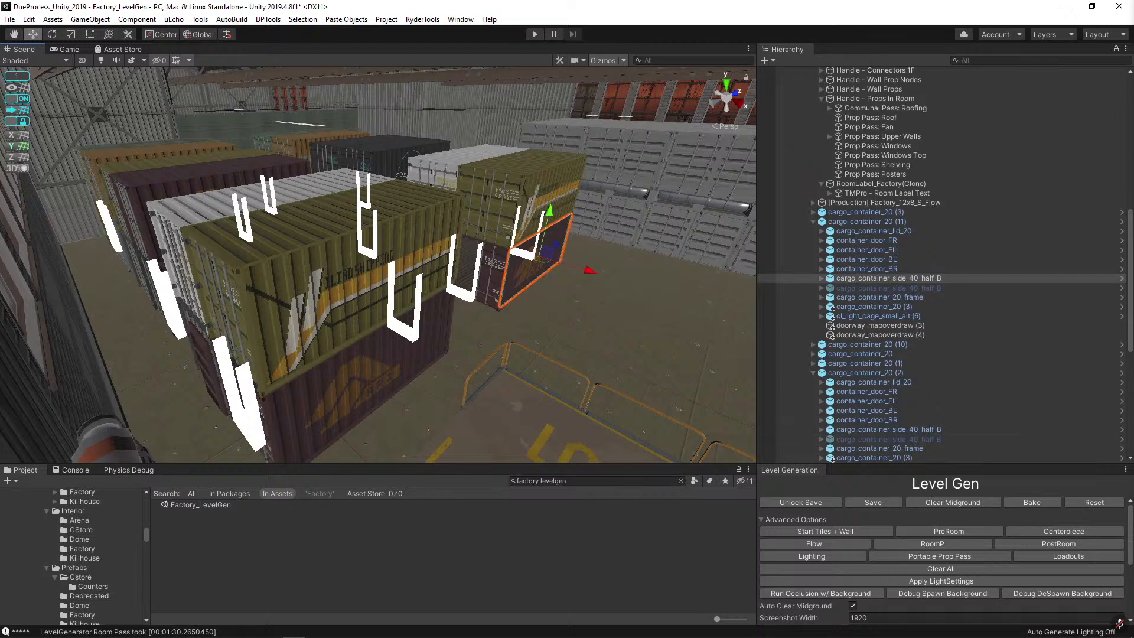
# Search the project assets for "cargo container" and show the results as large thumbnails.
pyautogui.click(655, 480)
pyautogui.write('cargo container')
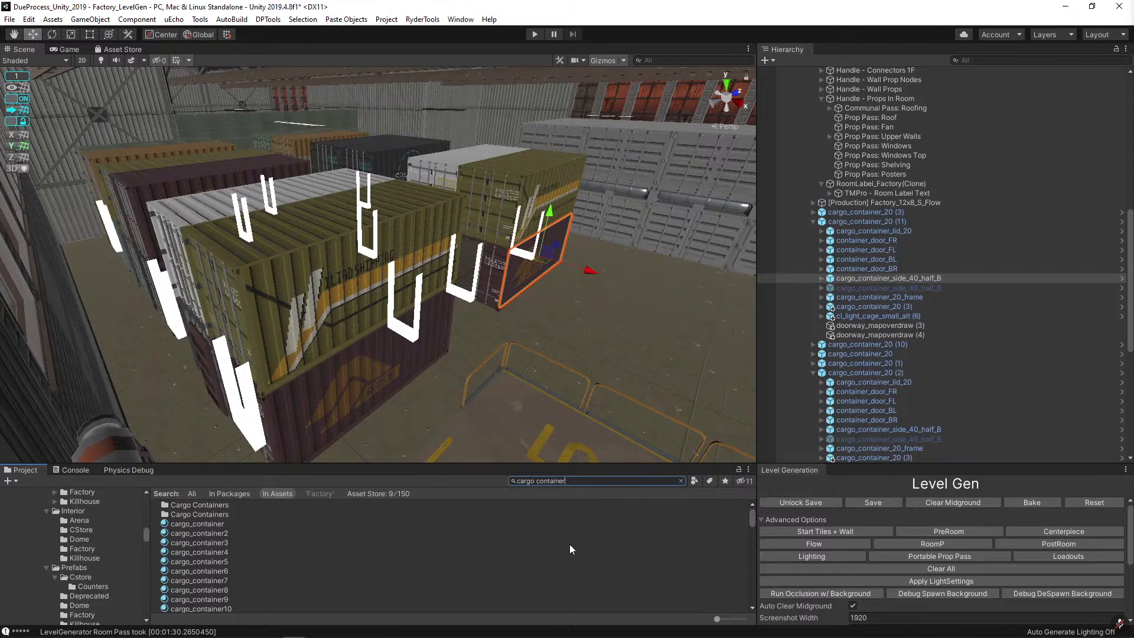
pyautogui.keyDown('ctrl'); pyautogui.scroll(3, 569, 544); pyautogui.keyUp('ctrl')
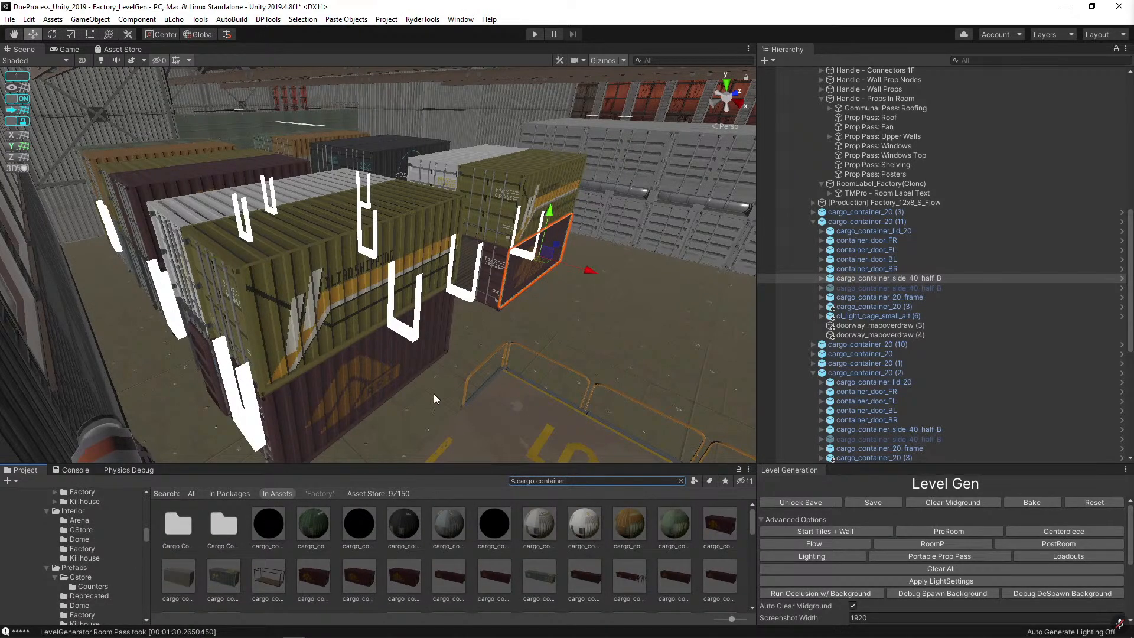
pyautogui.moveTo(404, 182); pyautogui.dragTo(258, 200, button='right')
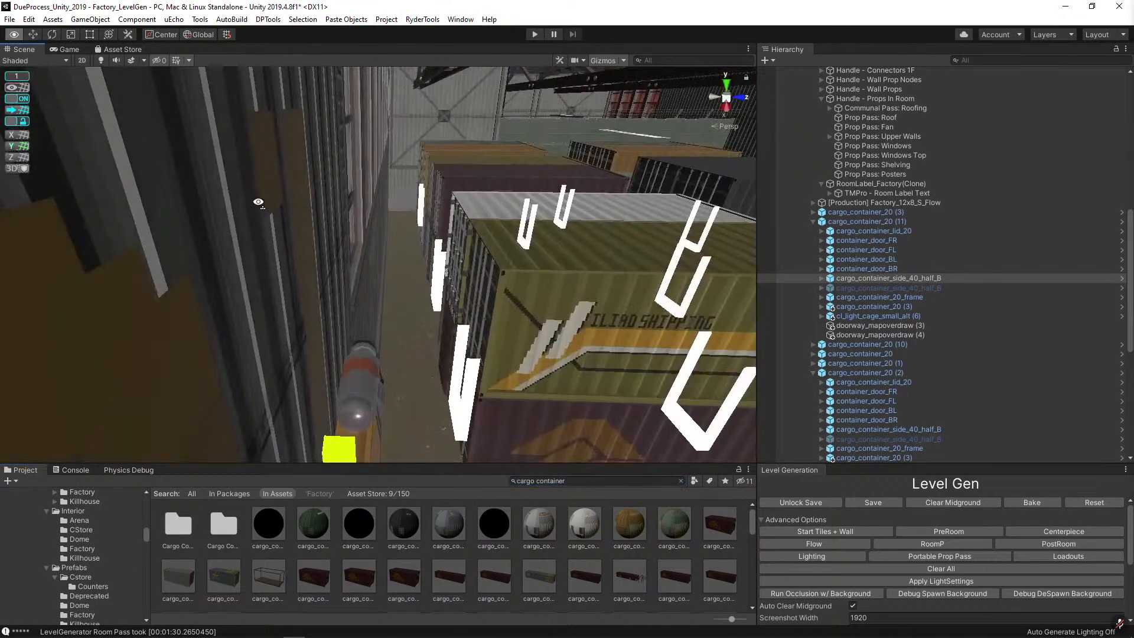
pyautogui.moveTo(337, 231); pyautogui.dragTo(422, 214, button='right')
# Open the RyderTools material replacement tool, ReplaceTextureWindow.
pyautogui.click(420, 20)
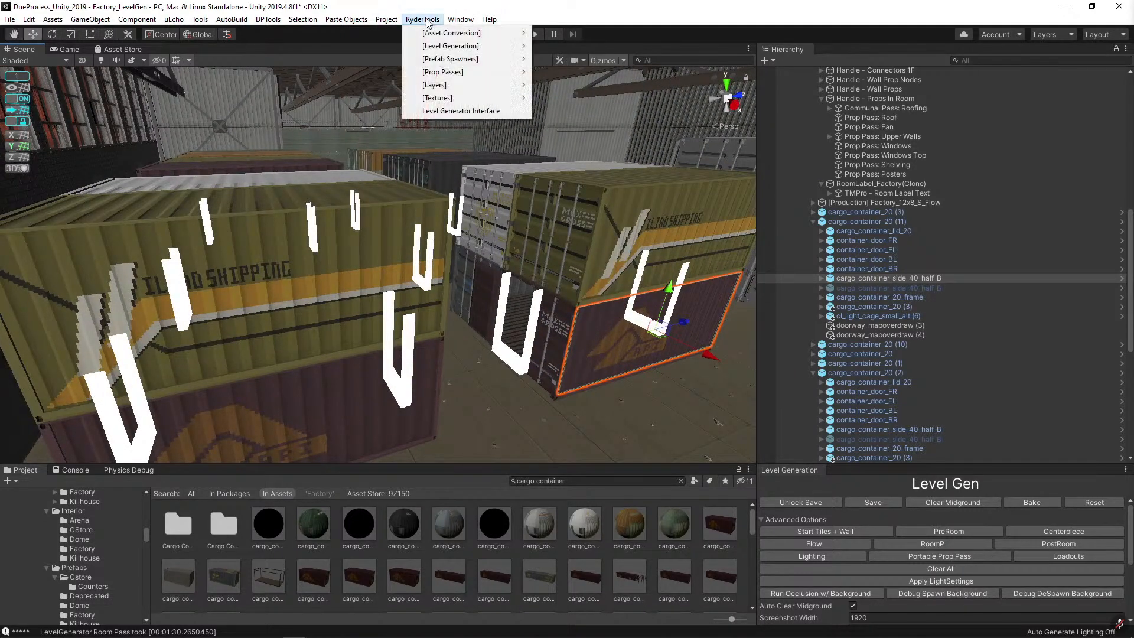
pyautogui.click(414, 20)
pyautogui.click(413, 19)
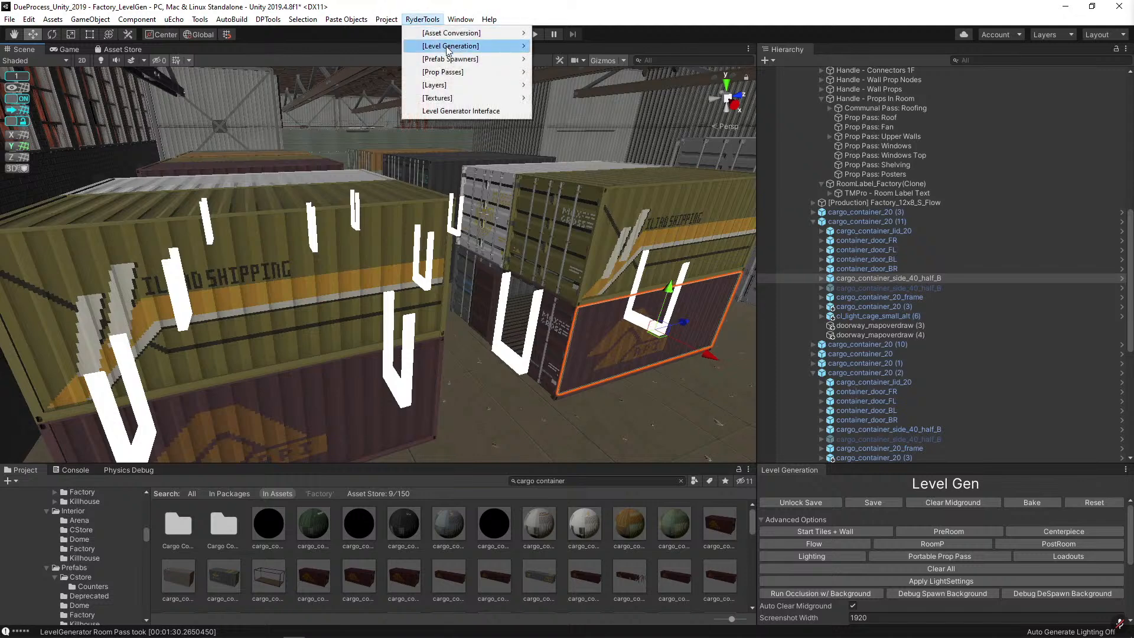
pyautogui.moveTo(488, 99)
pyautogui.click(582, 99)
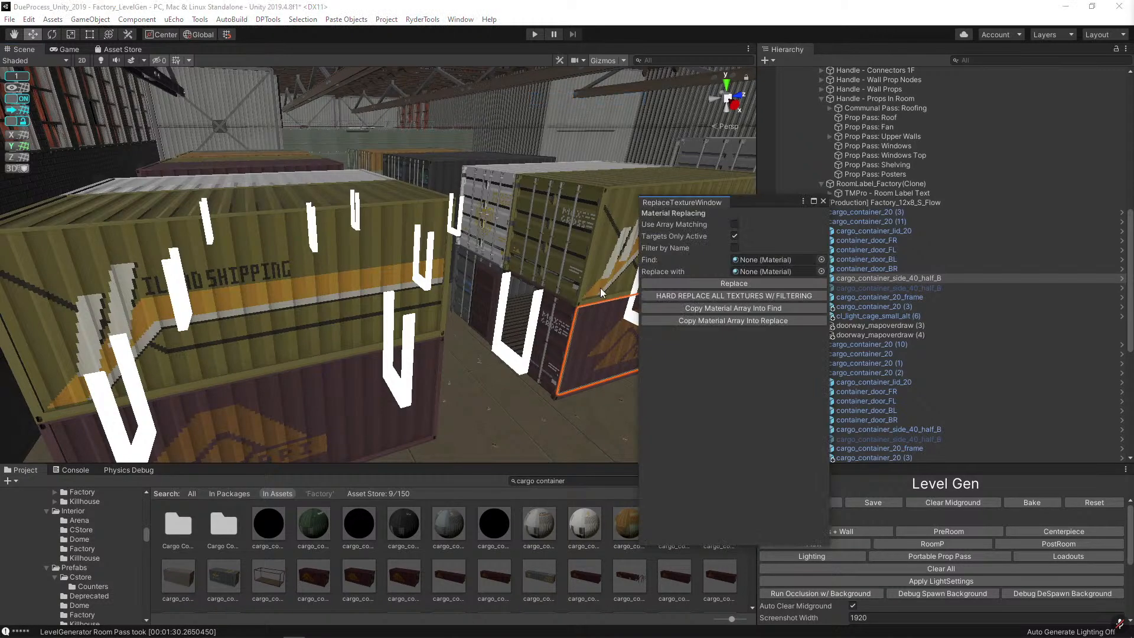
# Replace the cargo_container material with cargo_container7 on the active objects in the scene.
pyautogui.moveTo(1133, 325); pyautogui.dragTo(752, 262)
pyautogui.moveTo(763, 204); pyautogui.dragTo(946, 210)
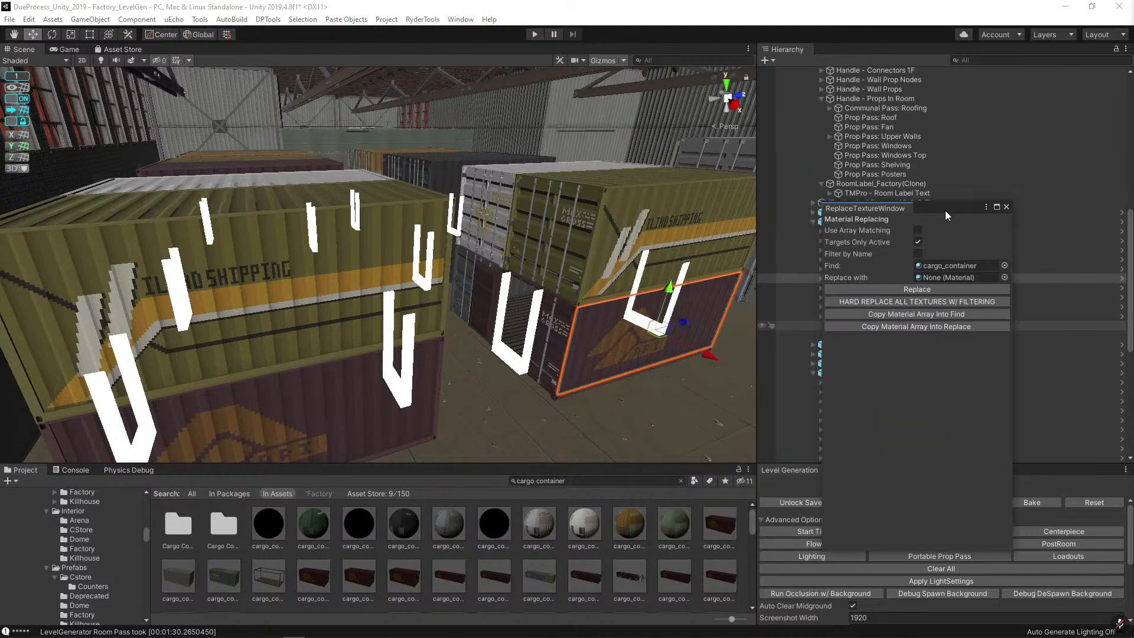
pyautogui.moveTo(539, 524); pyautogui.dragTo(933, 278)
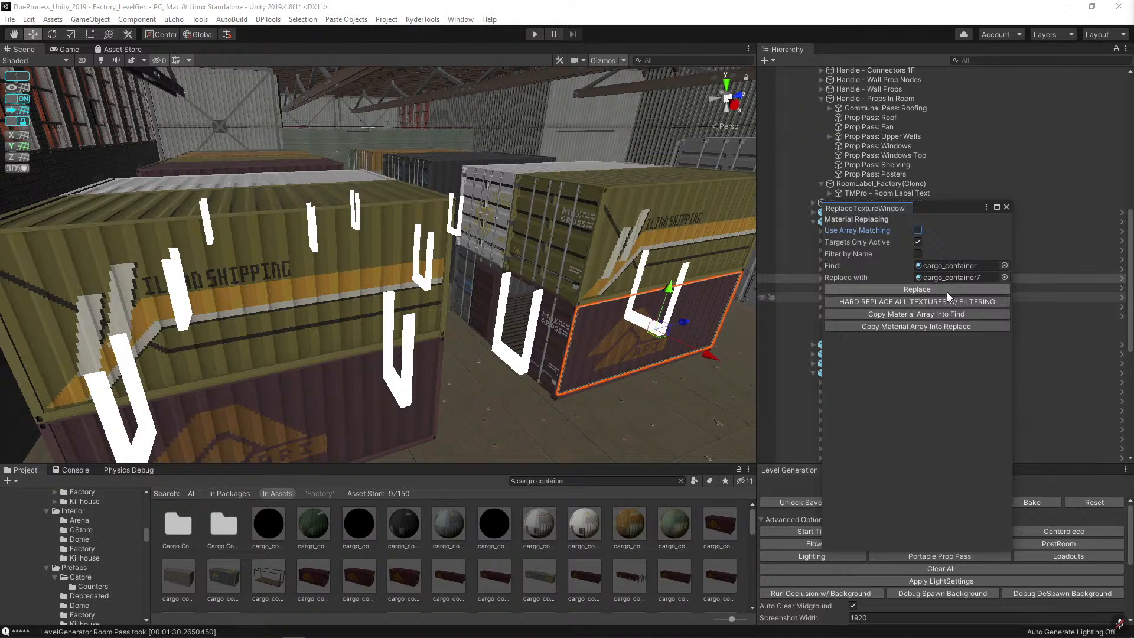
pyautogui.click(939, 289)
pyautogui.press('alt')
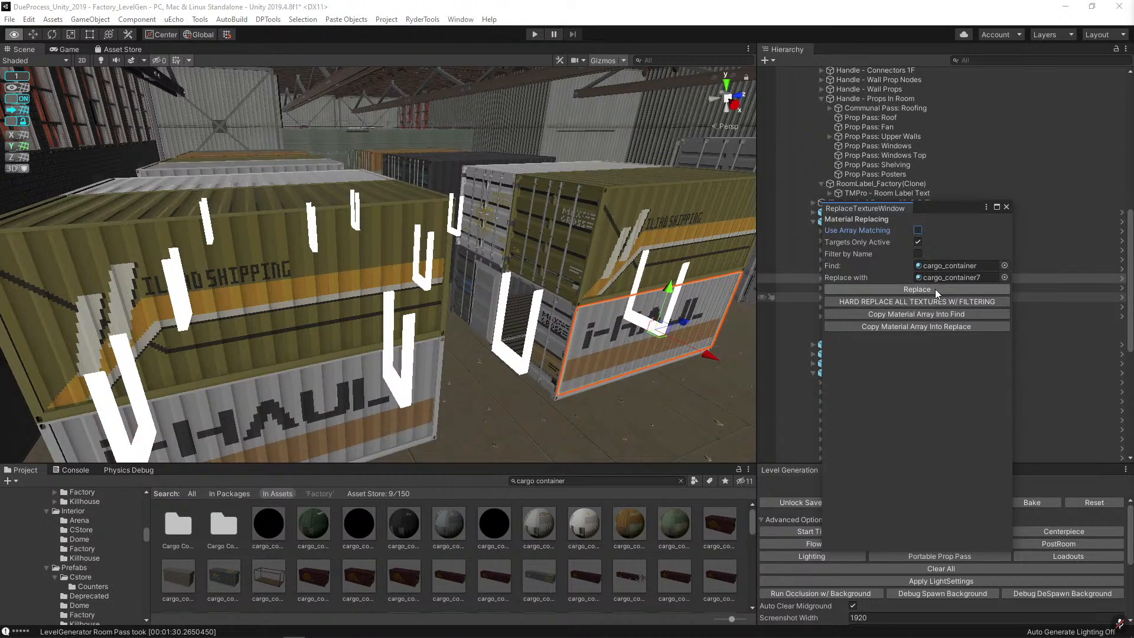
# Replace the olive ILIAD SHIPPING material cargo_container6 with cargo_container7 on the active containers.
pyautogui.click(676, 223)
pyautogui.click(709, 207)
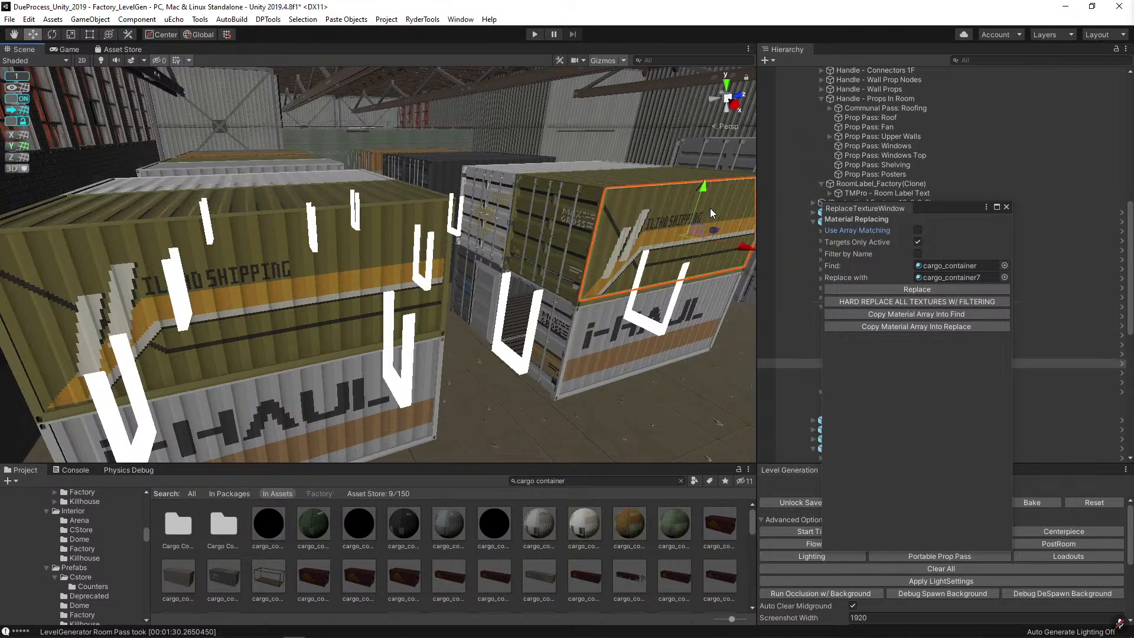
pyautogui.moveTo(1133, 279); pyautogui.dragTo(963, 266)
pyautogui.click(959, 292)
# Select the orange-brown container side panel and replace its cargo_container9 material with cargo_container7 on the active objects.
pyautogui.press('w')
pyautogui.moveTo(394, 267); pyautogui.dragTo(434, 328, button='right')
pyautogui.click(434, 329)
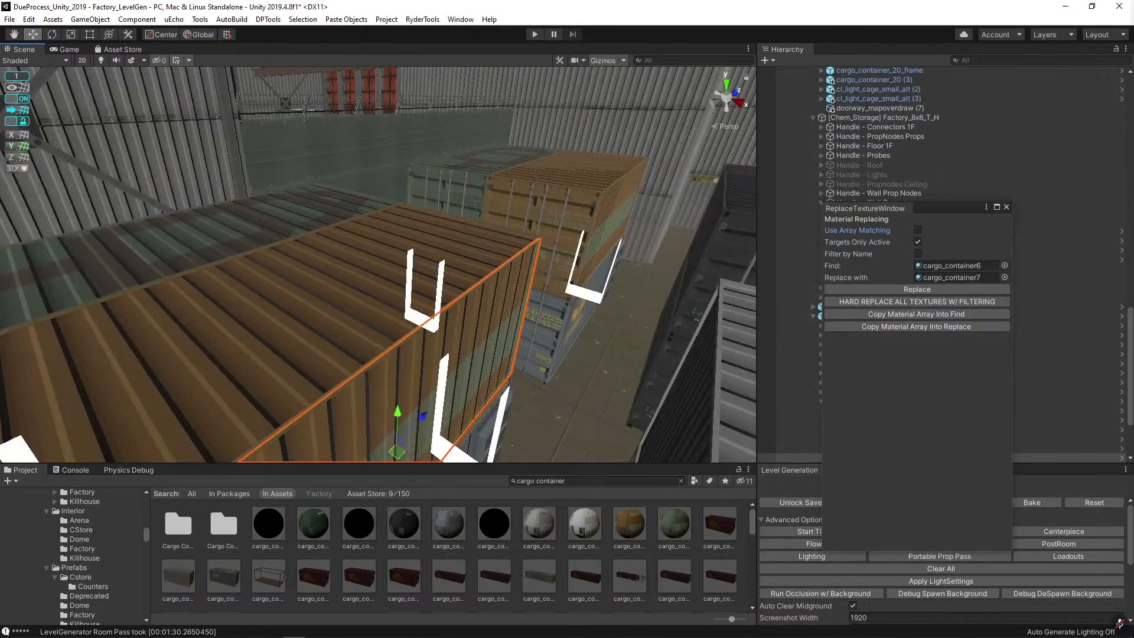
pyautogui.click(947, 292)
# Select the dark green container lid and replace its cargo_container10 material with cargo_container7 on the active objects.
pyautogui.moveTo(611, 257); pyautogui.dragTo(477, 242, button='right')
pyautogui.click(450, 254)
pyautogui.click(449, 253)
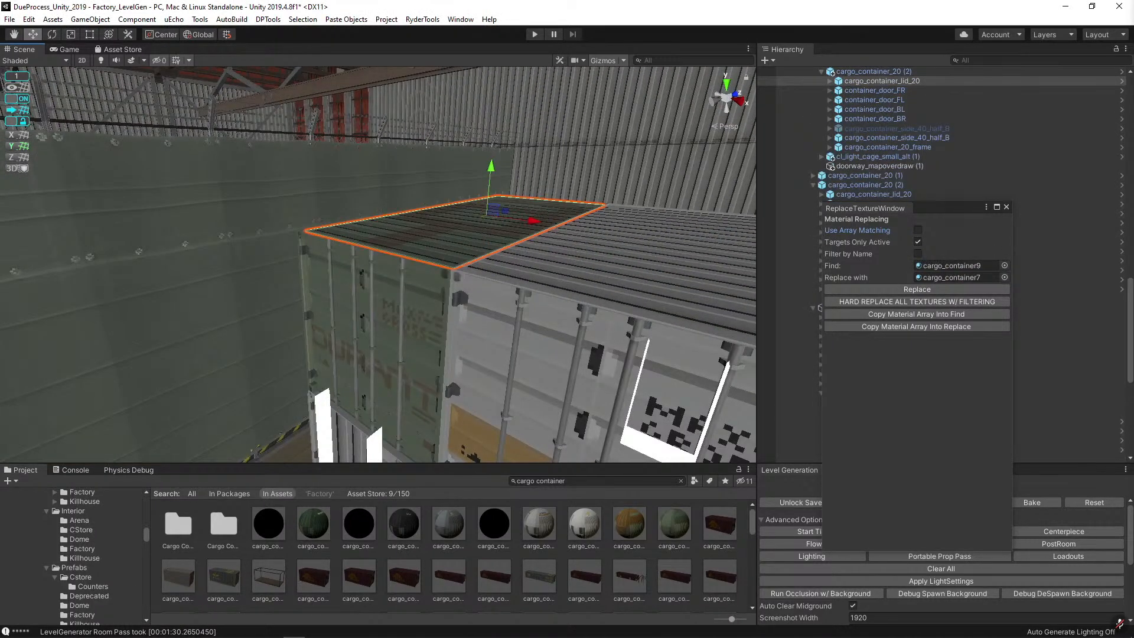
pyautogui.moveTo(1133, 81); pyautogui.dragTo(938, 268)
pyautogui.click(930, 291)
# Select the blue-grey ARGUS container's side panel and replace its cargo_container5 material with cargo_container7 on the active objects.
pyautogui.moveTo(457, 258); pyautogui.dragTo(436, 246, button='right')
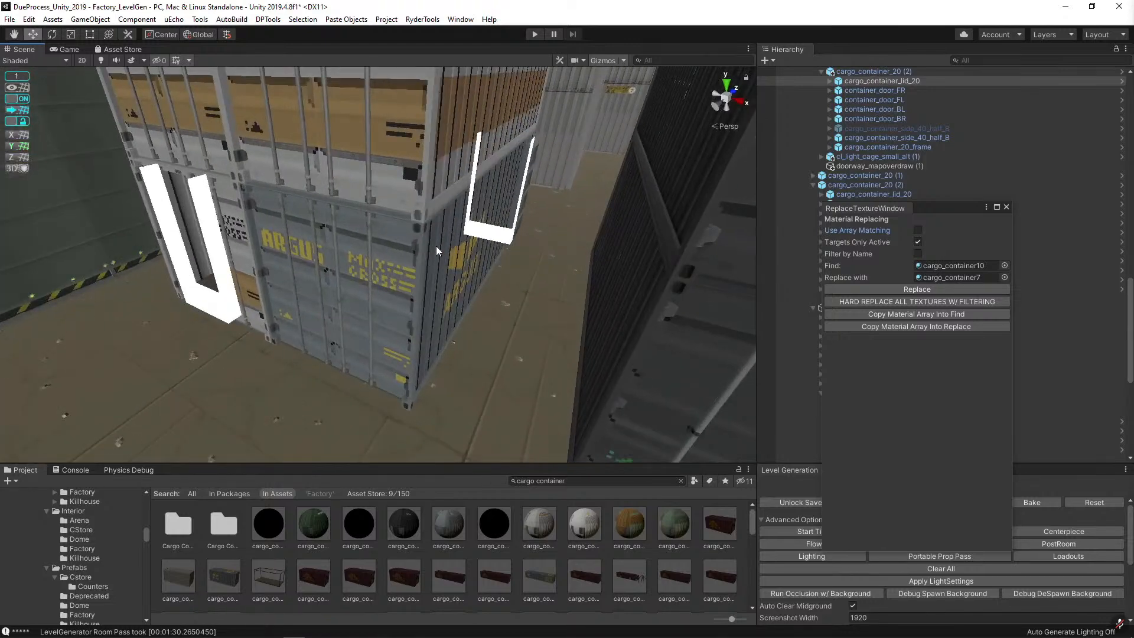
pyautogui.click(435, 246)
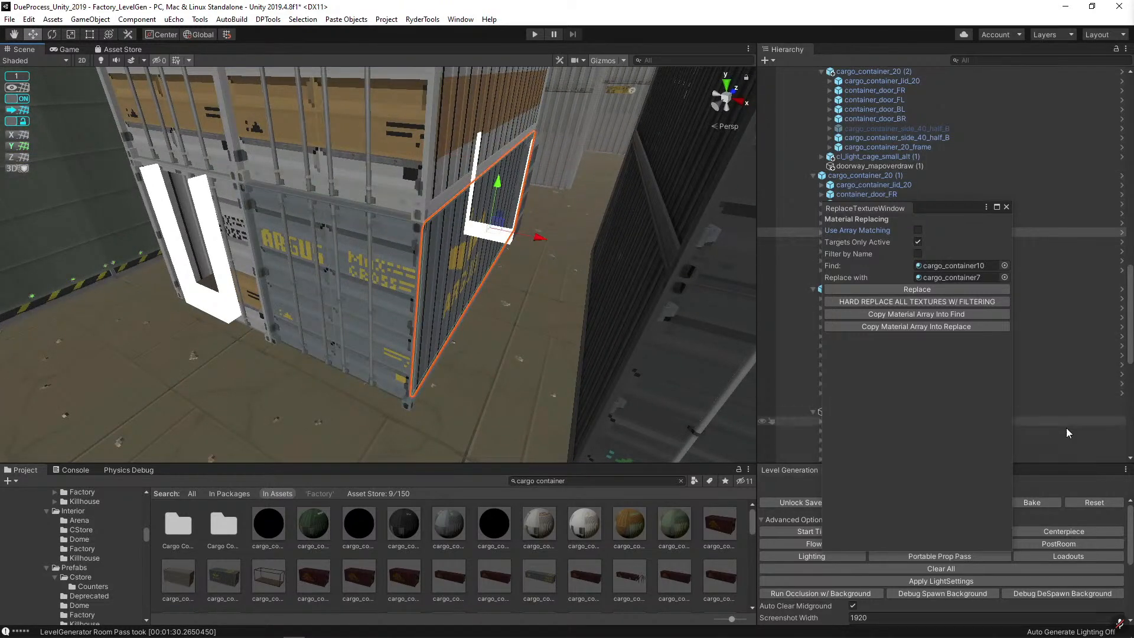
pyautogui.moveTo(1132, 237); pyautogui.dragTo(931, 266)
pyautogui.click(940, 292)
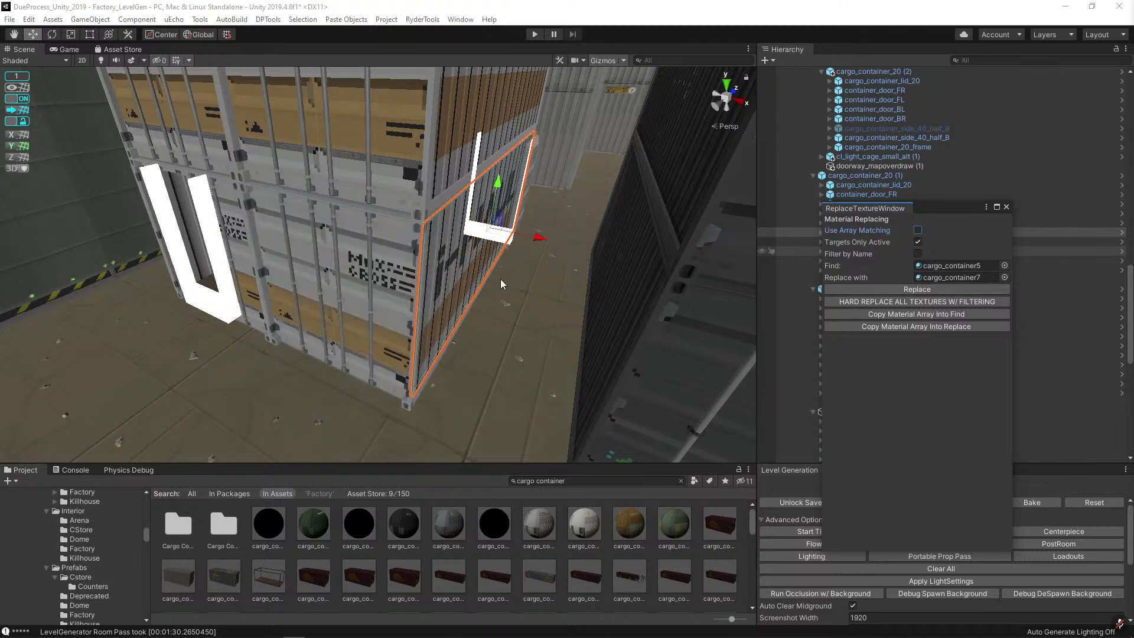
# Hide the roofs to expose the insides of the Containment room's containers.
pyautogui.moveTo(501, 283); pyautogui.dragTo(543, 276, button='right')
pyautogui.hotkey('alt', 'r')
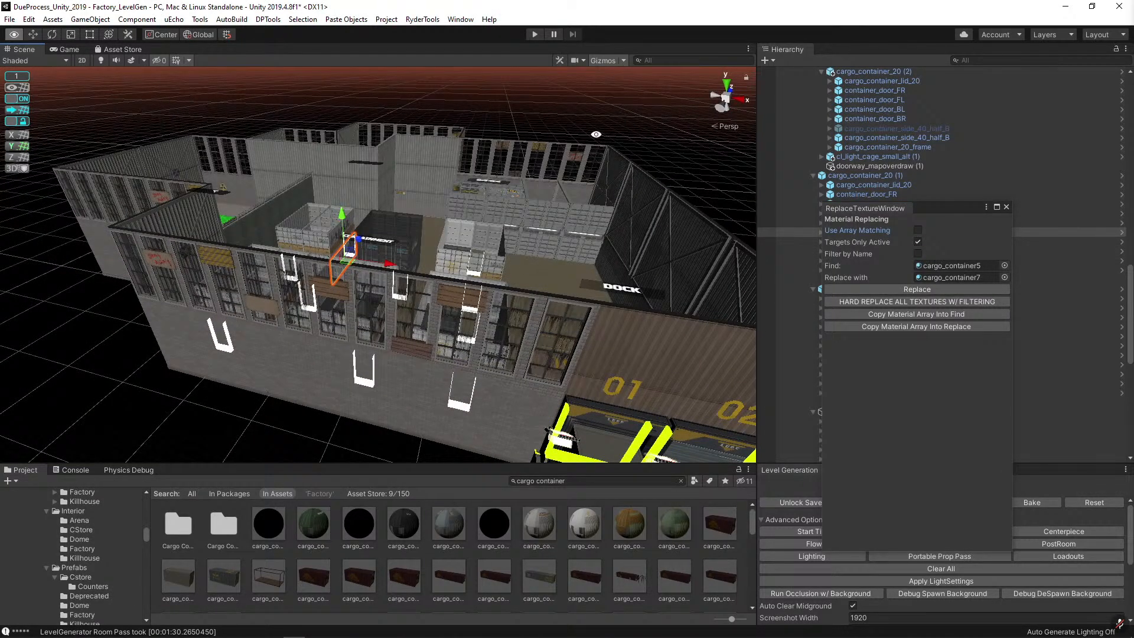
pyautogui.press('w')
pyautogui.moveTo(595, 134); pyautogui.dragTo(253, 459, button='right')
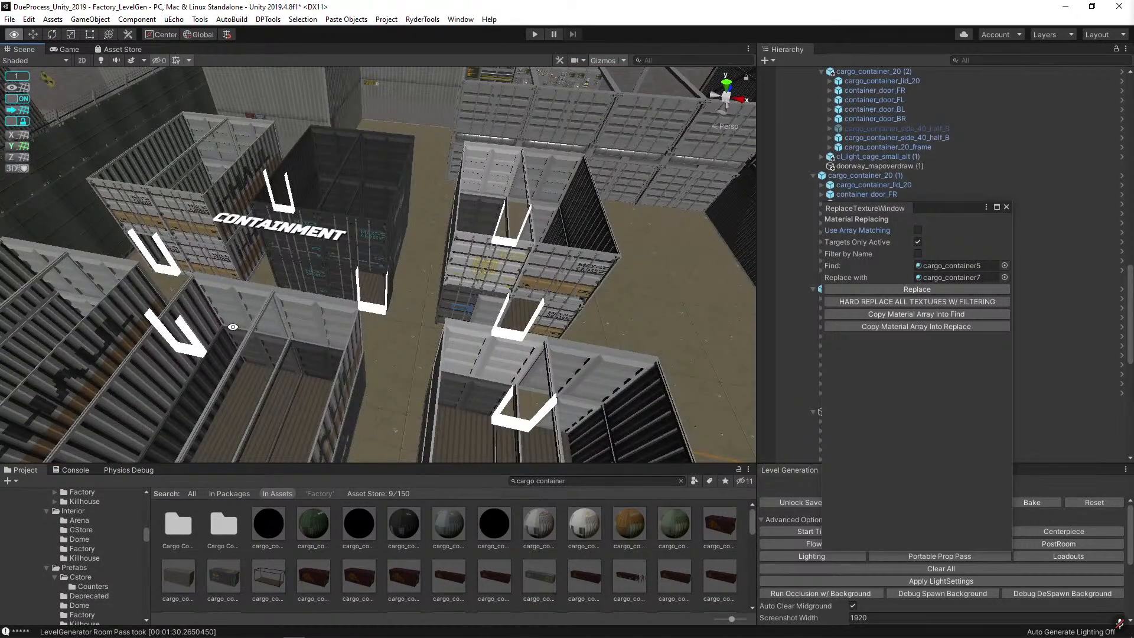
pyautogui.moveTo(444, 305); pyautogui.dragTo(511, 291, button='right')
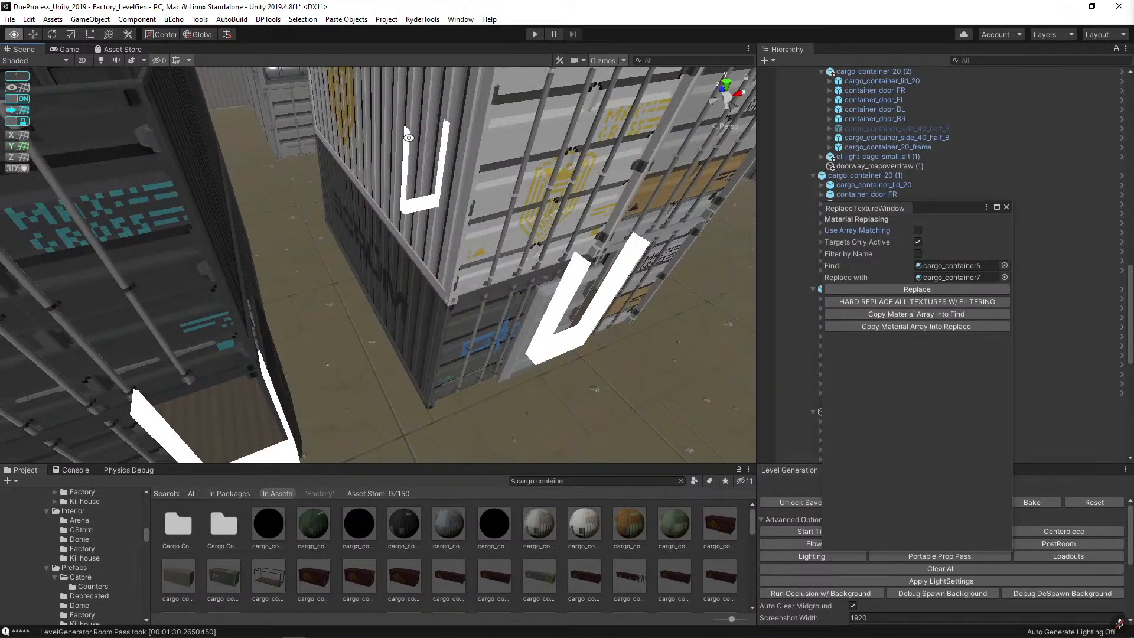
# Select the upper side panel with the yellow marking and replace the cargo_container8 material with cargo_container7 on the active objects.
pyautogui.click(406, 125)
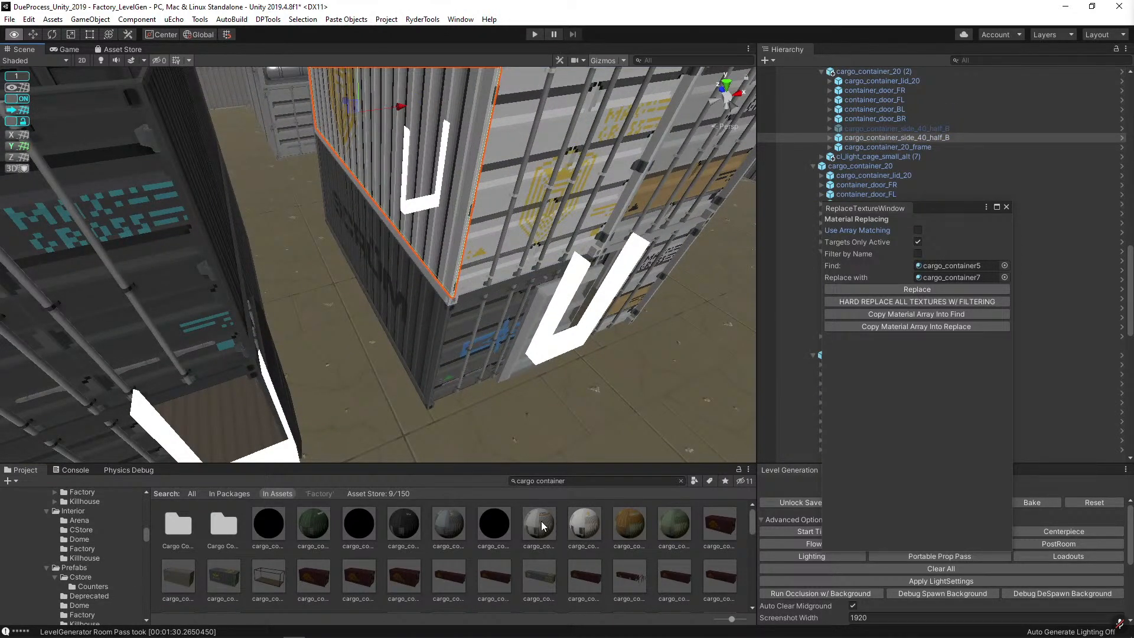
pyautogui.moveTo(542, 525); pyautogui.dragTo(957, 266)
pyautogui.moveTo(574, 519); pyautogui.dragTo(950, 266)
pyautogui.click(917, 289)
# Select the dark grey lower side panel beneath the i-HAUL panel and replace its cargo_container3 material with cargo_container7.
pyautogui.press('s')
pyautogui.moveTo(549, 281); pyautogui.dragTo(556, 323, button='right')
pyautogui.press('w')
pyautogui.press('s')
pyautogui.moveTo(394, 349)
pyautogui.mouseDown(button='right')
pyautogui.moveTo(430, 299)
pyautogui.moveTo(304, 285)
pyautogui.moveTo(402, 339)
pyautogui.mouseUp(button='right')
pyautogui.press('w')
pyautogui.click(425, 285)
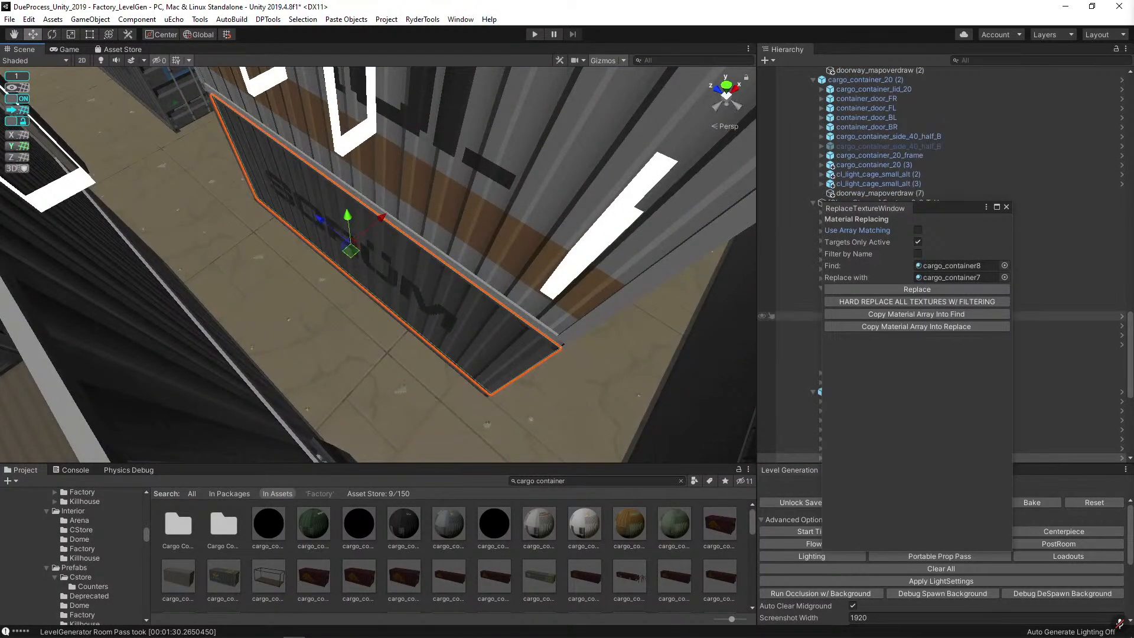
pyautogui.moveTo(545, 283); pyautogui.dragTo(545, 283, button='right')
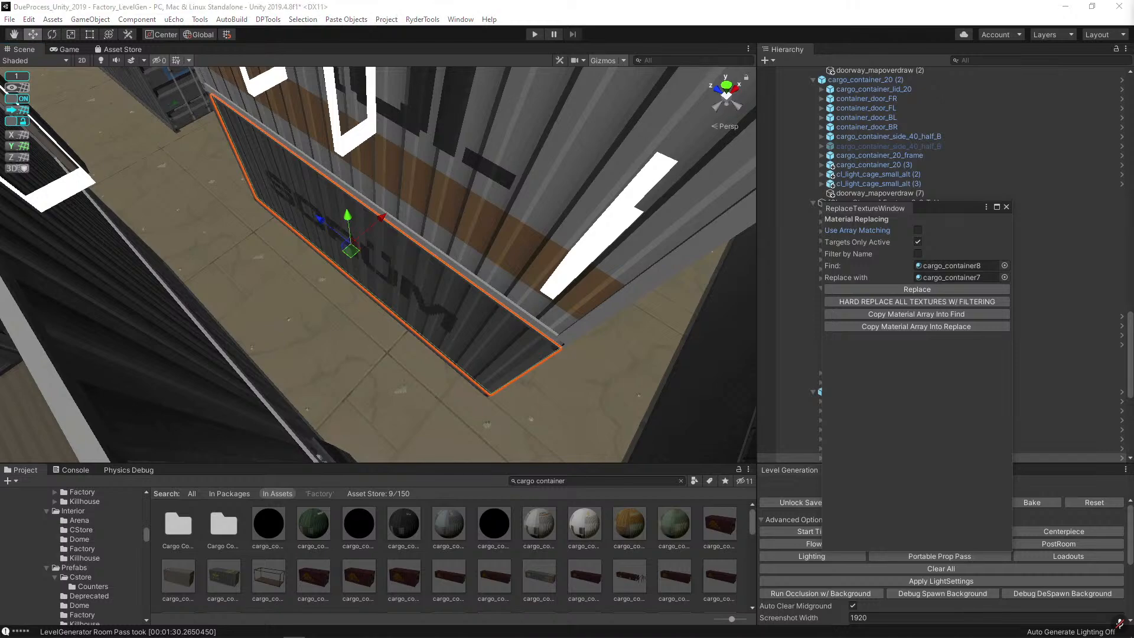
pyautogui.moveTo(1133, 250); pyautogui.dragTo(966, 264)
pyautogui.click(952, 288)
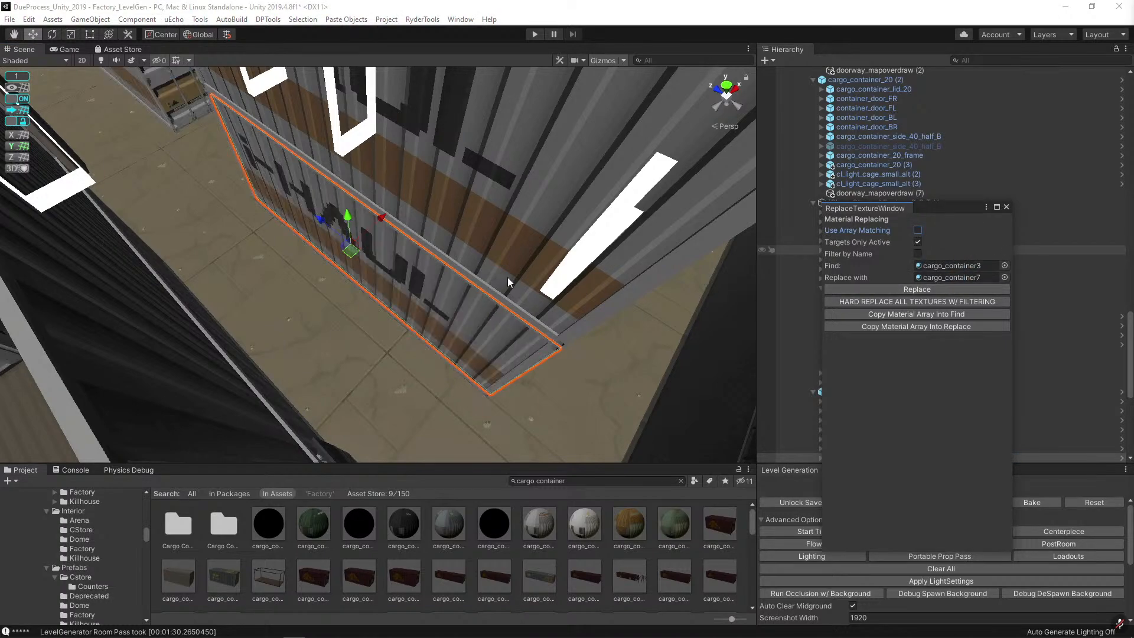
# Apply the white-and-orange i-HAUL container material to the dark lower door beside the container opening.
pyautogui.moveTo(508, 277); pyautogui.dragTo(202, 229, button='right')
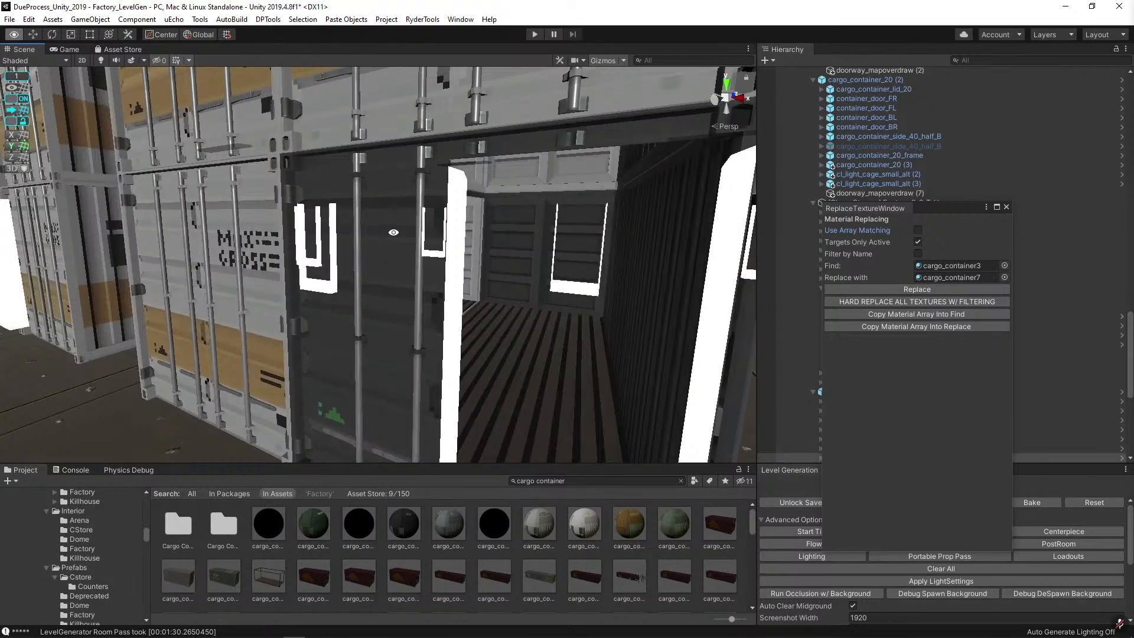
pyautogui.moveTo(393, 232); pyautogui.dragTo(395, 233, button='right')
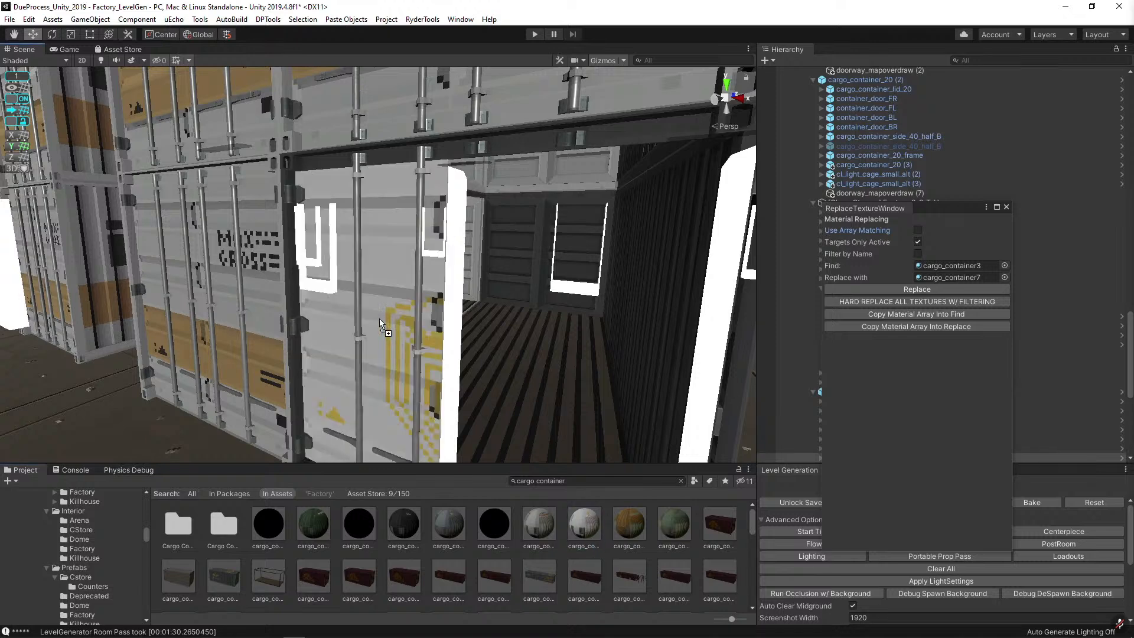
pyautogui.click(533, 515)
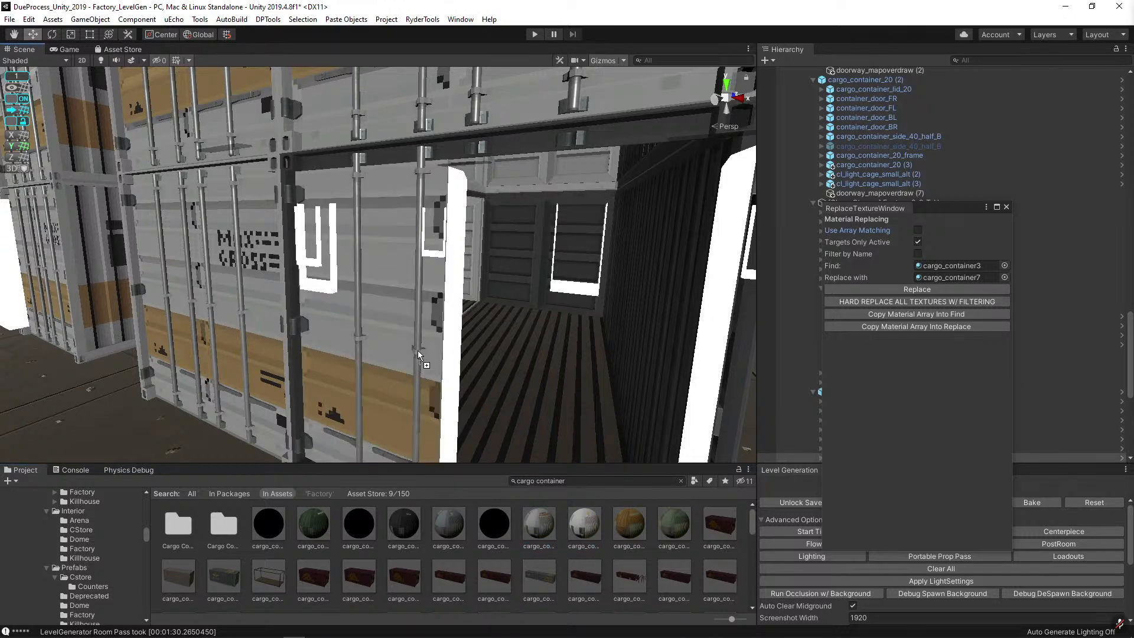
pyautogui.moveTo(533, 515); pyautogui.dragTo(562, 260)
pyautogui.moveTo(562, 260); pyautogui.dragTo(494, 392, button='right')
# Apply the white-and-orange container material to the remaining mismatched lower doors, and close the ReplaceTextureWindow.
pyautogui.moveTo(442, 308); pyautogui.dragTo(417, 285, button='right')
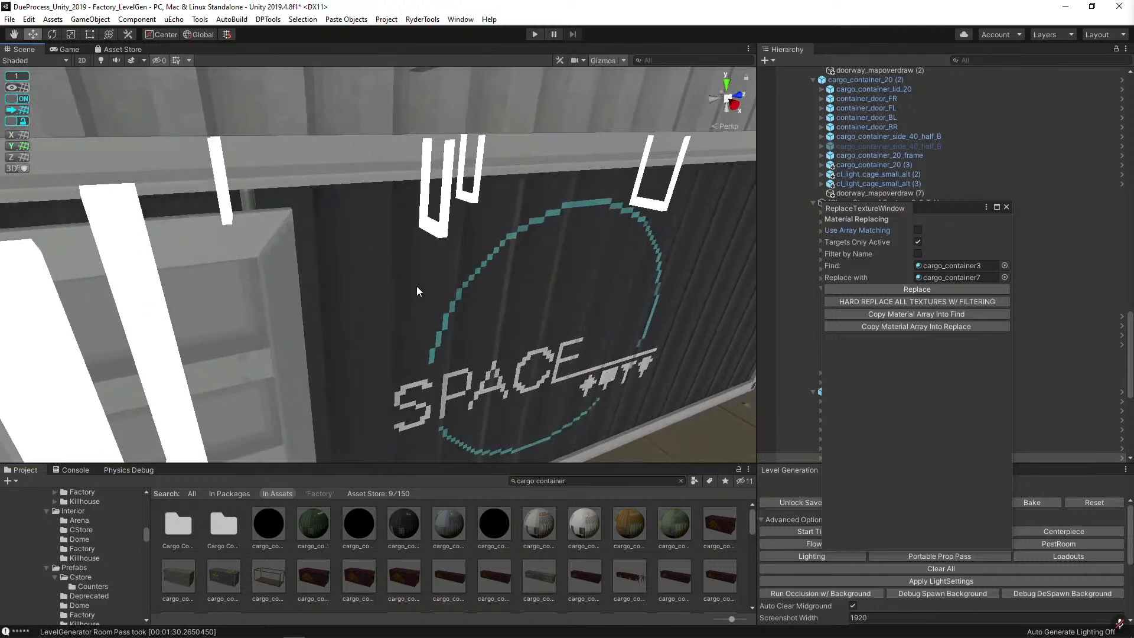
pyautogui.moveTo(536, 513); pyautogui.dragTo(561, 316)
pyautogui.moveTo(561, 315); pyautogui.dragTo(330, 290, button='right')
pyautogui.moveTo(546, 524); pyautogui.dragTo(335, 369)
pyautogui.moveTo(550, 531); pyautogui.dragTo(375, 367)
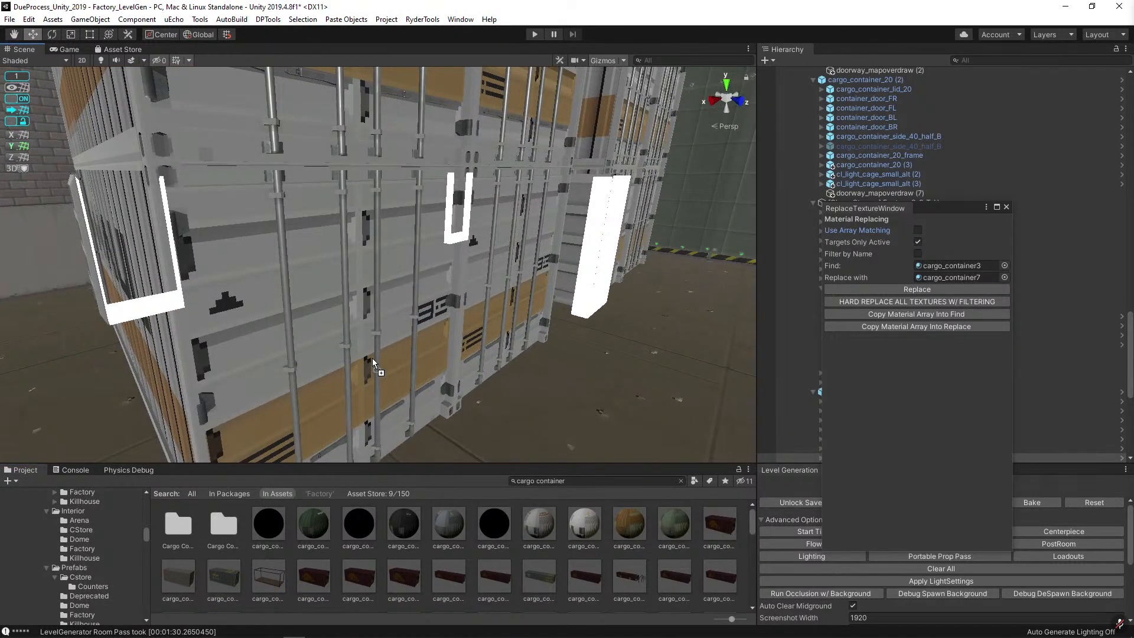
pyautogui.moveTo(376, 367); pyautogui.dragTo(604, 320, button='right')
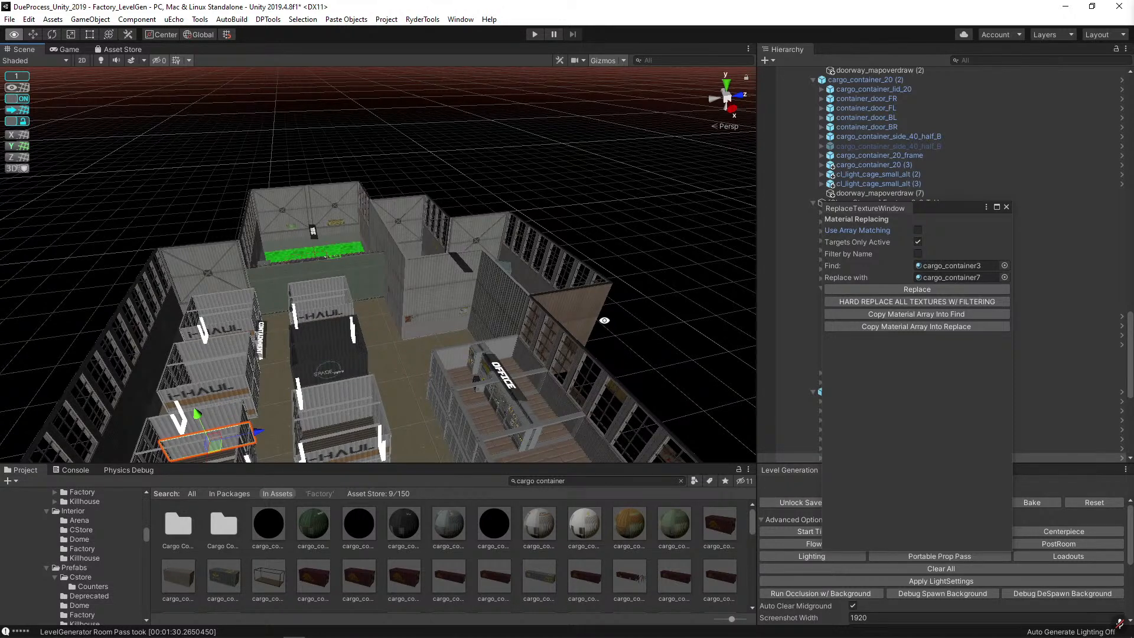
pyautogui.click(1006, 208)
# Recolour both stacked i-HAUL side panels facing the aisle with the maroon cargo container material.
pyautogui.press('w')
pyautogui.moveTo(421, 235); pyautogui.dragTo(627, 258, button='right')
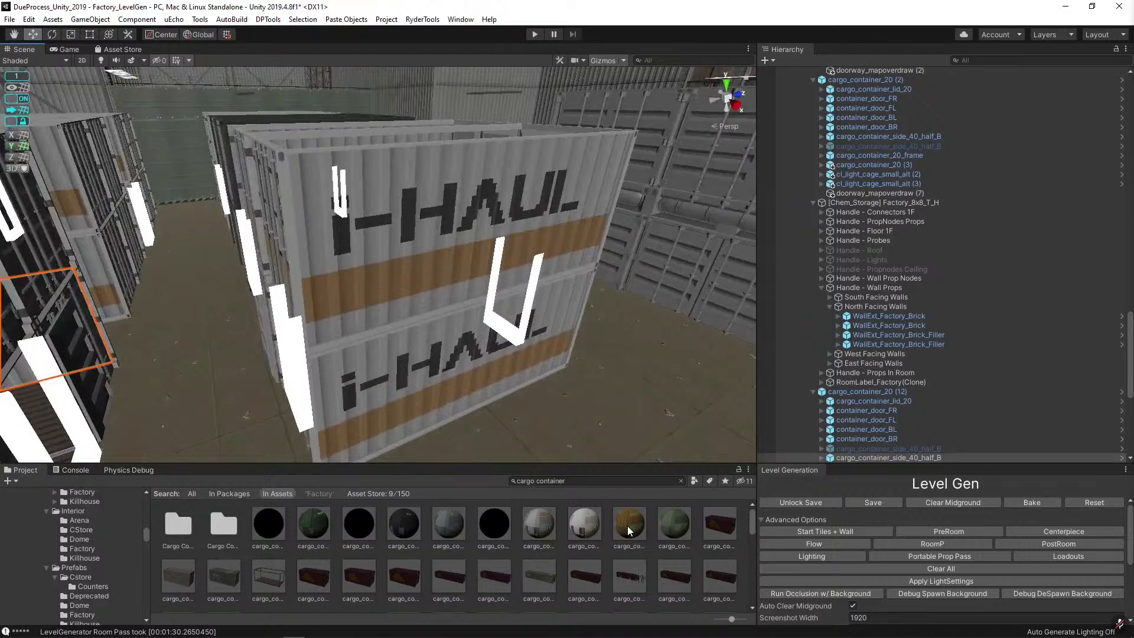
pyautogui.moveTo(627, 526); pyautogui.dragTo(352, 480)
pyautogui.moveTo(354, 519); pyautogui.dragTo(386, 480)
pyautogui.moveTo(279, 535); pyautogui.dragTo(425, 375)
pyautogui.moveTo(266, 532); pyautogui.dragTo(349, 334)
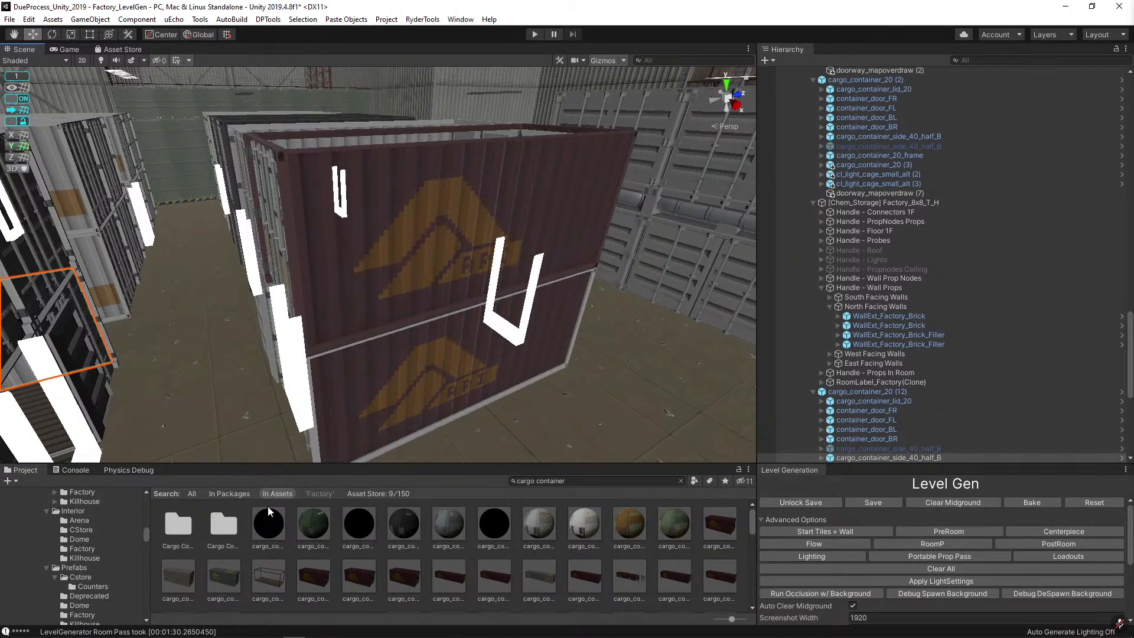
# Apply the maroon container material to the stack's upper frames and the upper doors at the near end.
pyautogui.moveTo(269, 522); pyautogui.dragTo(371, 338)
pyautogui.moveTo(371, 338); pyautogui.dragTo(429, 340, button='right')
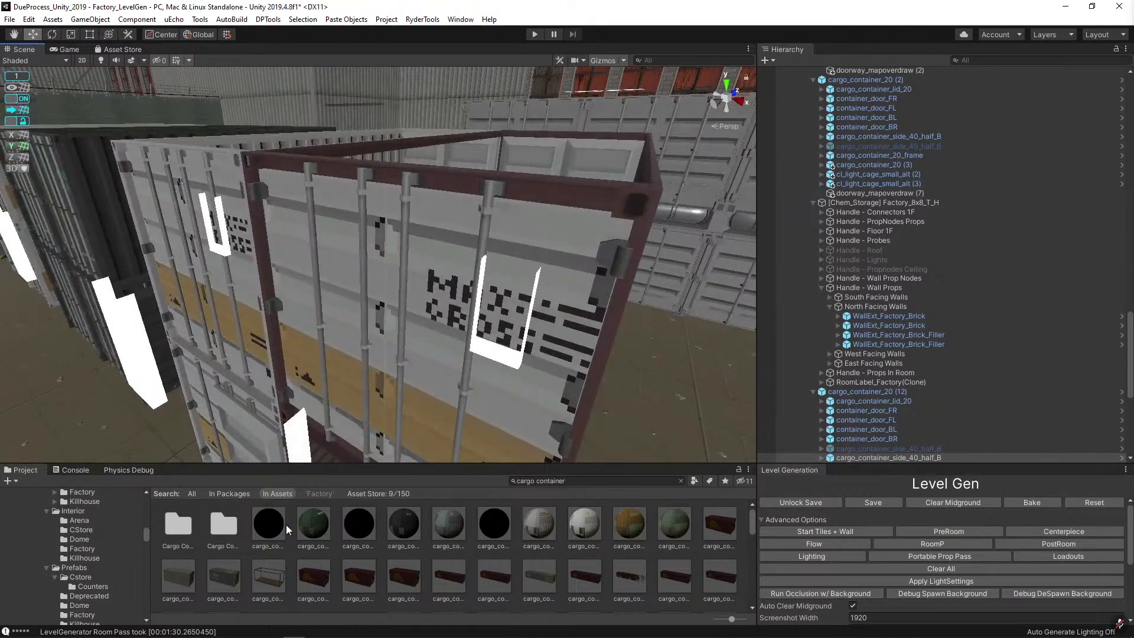
pyautogui.moveTo(288, 530); pyautogui.dragTo(378, 329)
pyautogui.moveTo(283, 510); pyautogui.dragTo(232, 351)
pyautogui.moveTo(268, 525); pyautogui.dragTo(193, 300)
pyautogui.moveTo(279, 521); pyautogui.dragTo(235, 166)
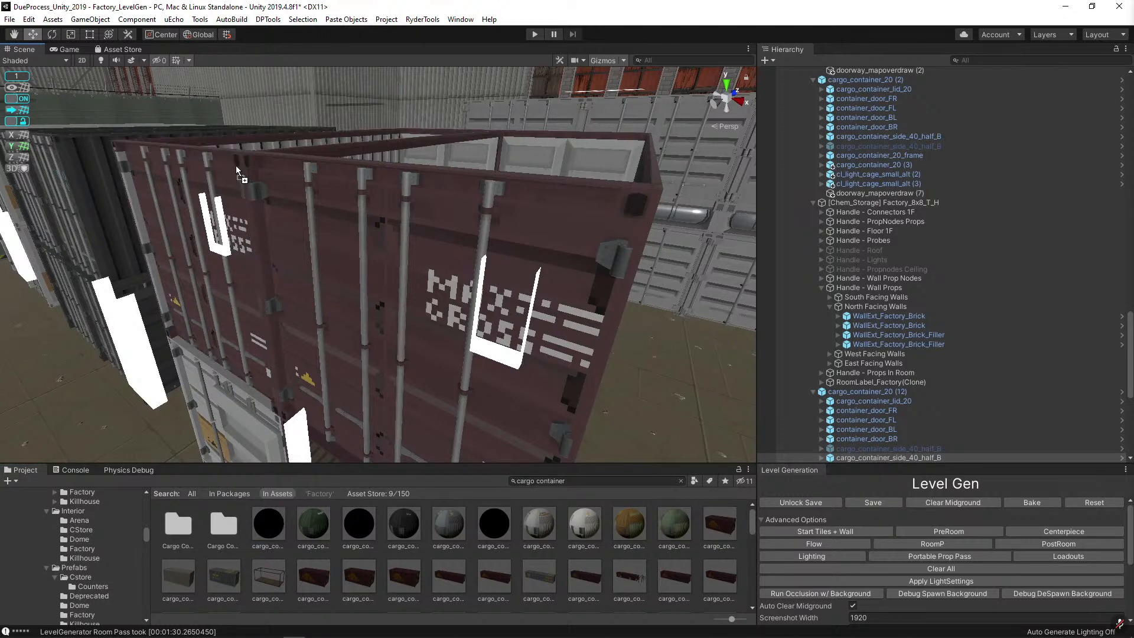
# Apply the maroon container material to the white lower doors and lower frame beside the maroon inner door.
pyautogui.moveTo(363, 532); pyautogui.dragTo(245, 415)
pyautogui.moveTo(318, 313); pyautogui.dragTo(398, 370, button='right')
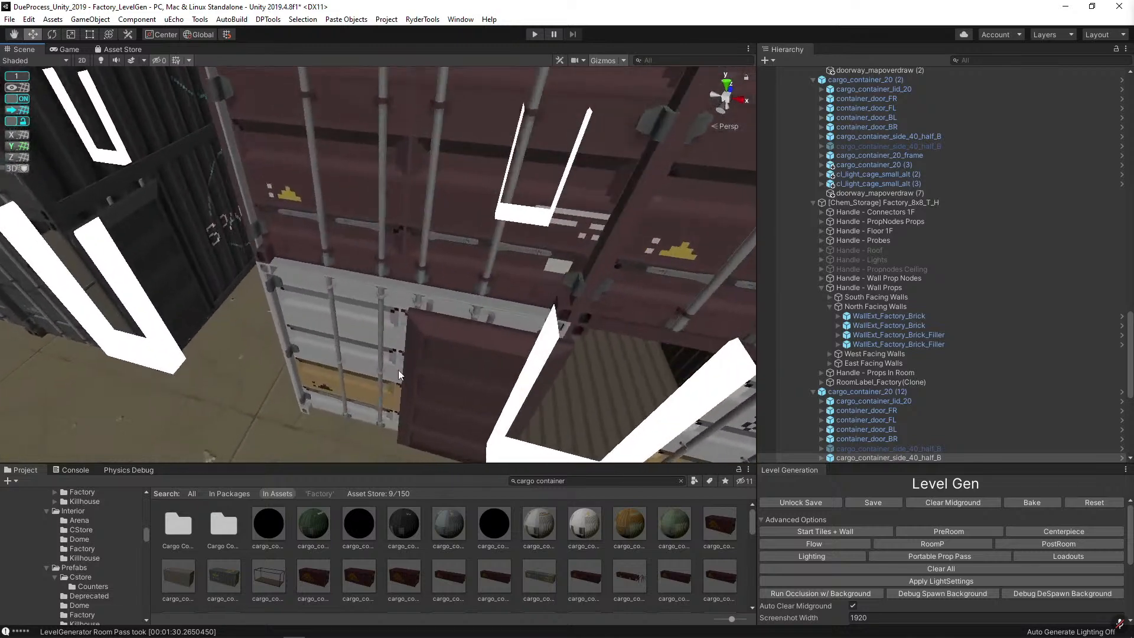
pyautogui.moveTo(270, 525); pyautogui.dragTo(355, 339)
pyautogui.moveTo(270, 525); pyautogui.dragTo(399, 289)
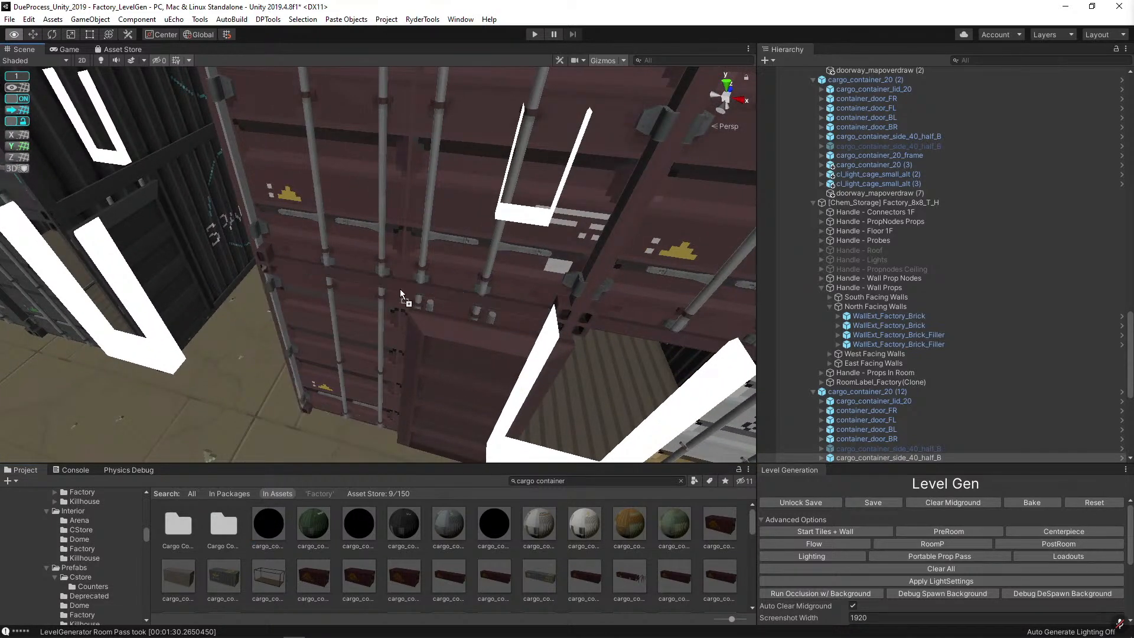
# Apply the maroon container material to the stack's remaining white lower doors, including those at the opposite end.
pyautogui.moveTo(399, 288); pyautogui.dragTo(350, 506, button='right')
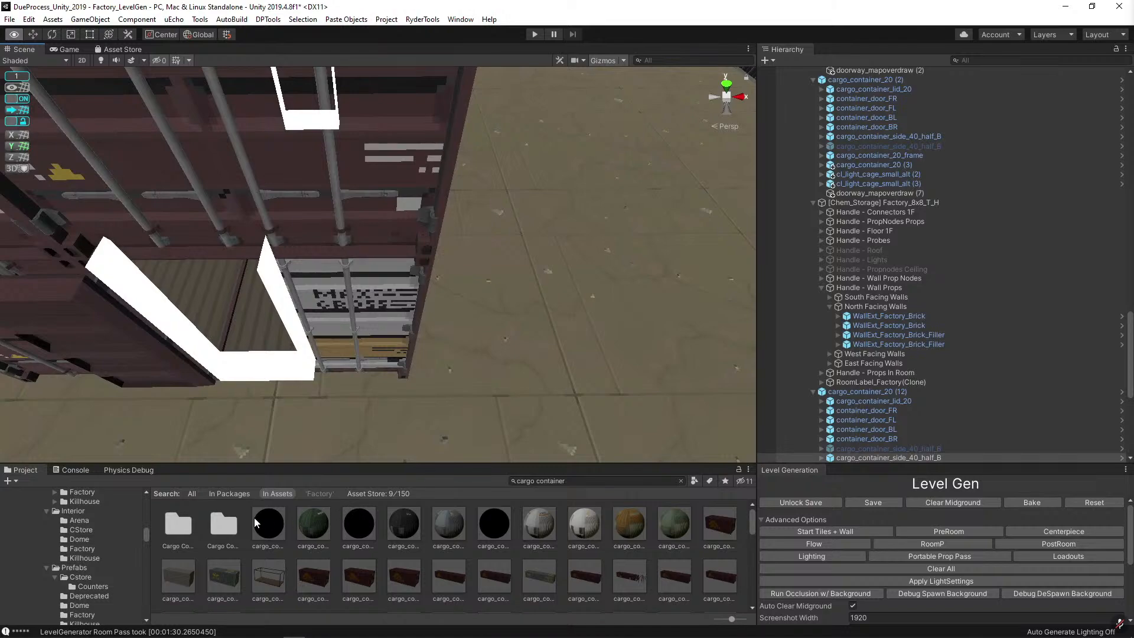
pyautogui.moveTo(370, 332); pyautogui.dragTo(444, 331, button='right')
pyautogui.moveTo(509, 346); pyautogui.dragTo(528, 323)
pyautogui.moveTo(528, 322); pyautogui.dragTo(529, 322, button='right')
pyautogui.press('d')
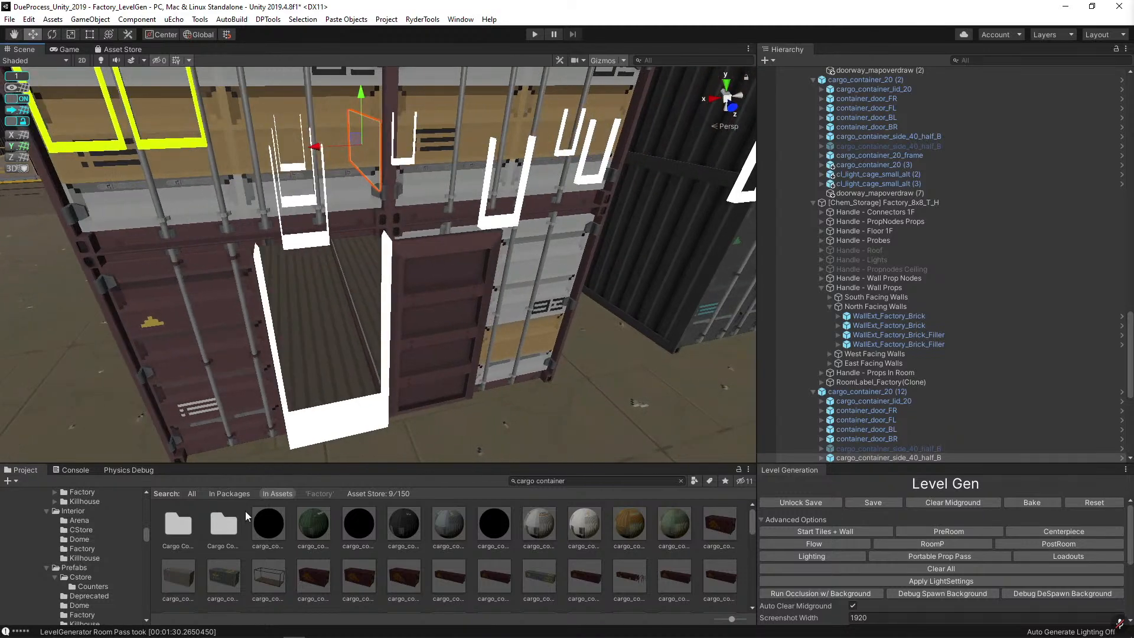
pyautogui.moveTo(274, 514); pyautogui.dragTo(471, 234)
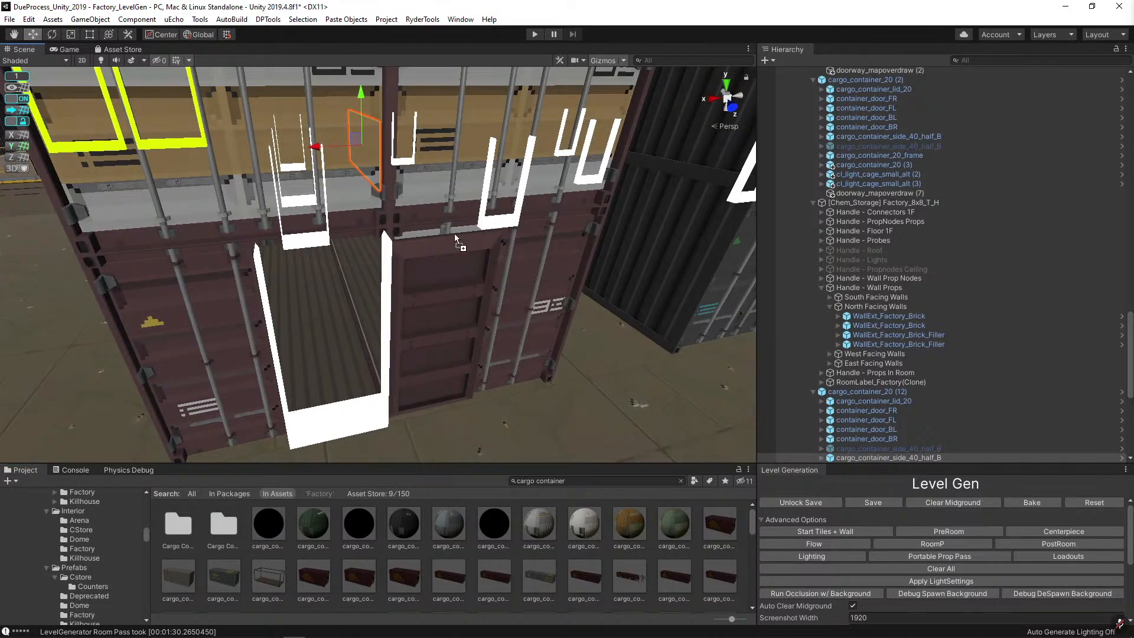
# Apply the maroon container material to the white upper doors and remaining white parts at the stack's opposite end.
pyautogui.moveTo(420, 353); pyautogui.dragTo(427, 269, button='right')
pyautogui.click(248, 510)
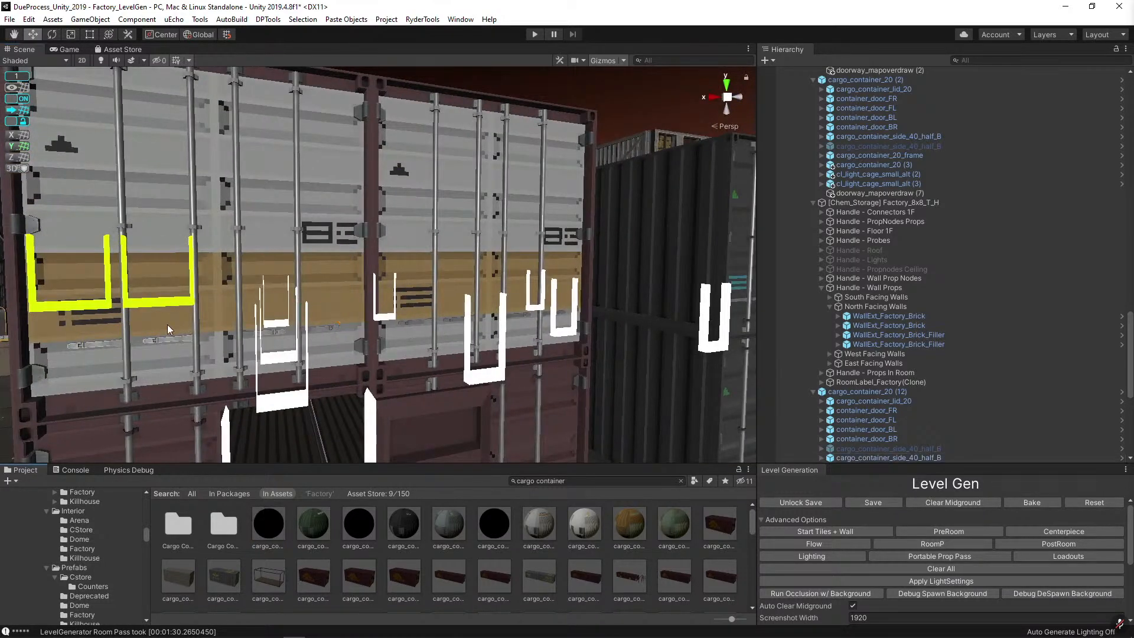
pyautogui.moveTo(277, 524); pyautogui.dragTo(205, 356)
pyautogui.moveTo(307, 335); pyautogui.dragTo(307, 336)
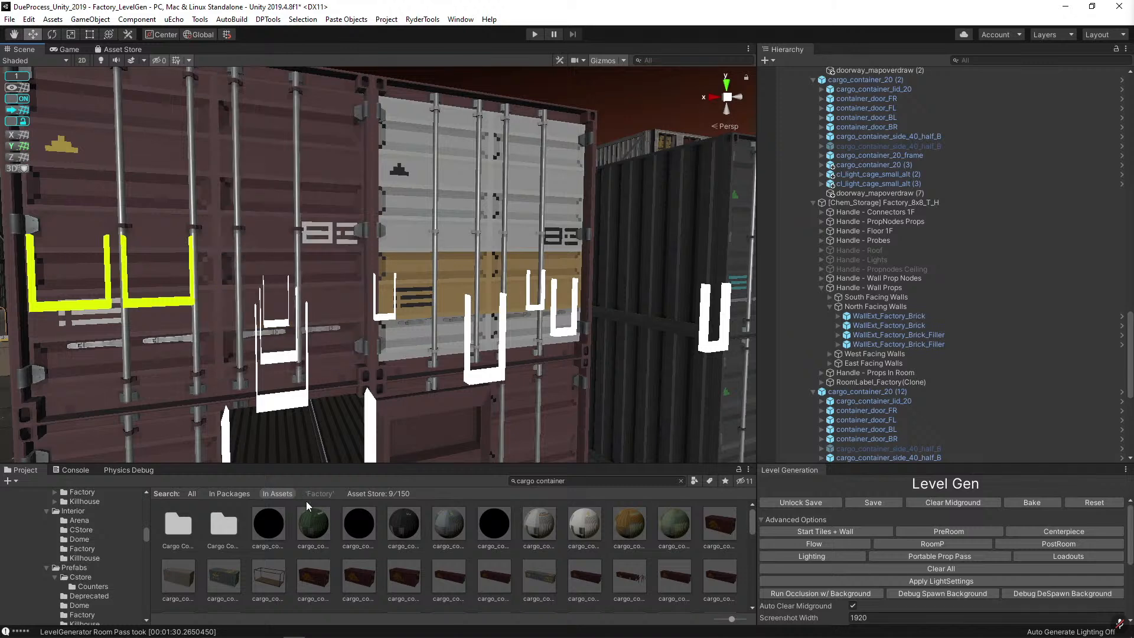
pyautogui.moveTo(273, 525); pyautogui.dragTo(533, 263)
pyautogui.moveTo(533, 263); pyautogui.dragTo(259, 408, button='right')
pyautogui.press('w')
pyautogui.moveTo(269, 524); pyautogui.dragTo(323, 310)
# Apply the olive ILIAD SHIPPING material to the upper side panel of the white container stack beside the green wall.
pyautogui.press('a')
pyautogui.moveTo(331, 307); pyautogui.dragTo(487, 262, button='right')
pyautogui.moveTo(322, 348); pyautogui.dragTo(608, 325, button='right')
pyautogui.press('s')
pyautogui.press('w')
pyautogui.moveTo(399, 284); pyautogui.dragTo(536, 248, button='right')
pyautogui.moveTo(401, 523); pyautogui.dragTo(490, 402)
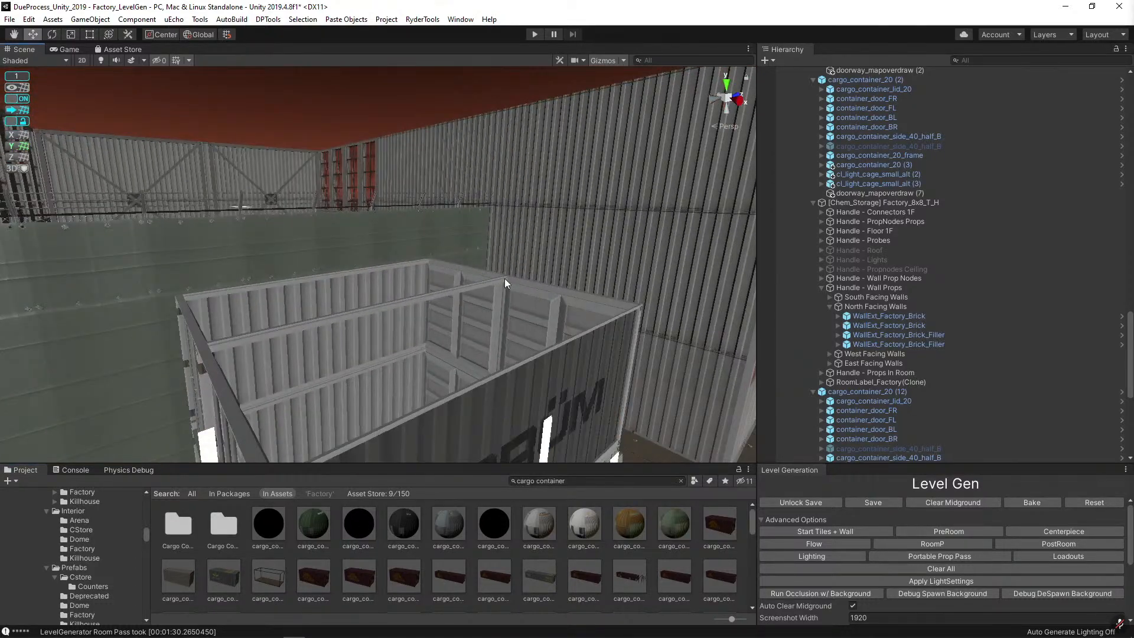
pyautogui.moveTo(505, 278); pyautogui.dragTo(513, 322, button='right')
pyautogui.moveTo(486, 523); pyautogui.dragTo(438, 332)
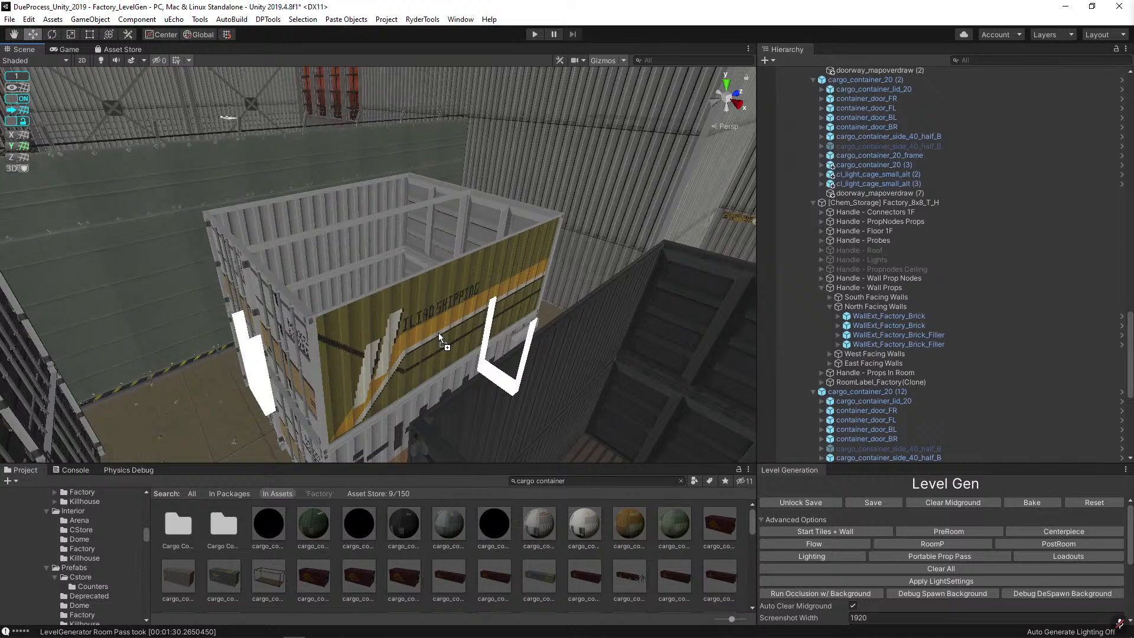
# Apply the olive container material to the same stack's lower side panel and frames.
pyautogui.moveTo(458, 369); pyautogui.dragTo(464, 418, button='right')
pyautogui.moveTo(621, 522); pyautogui.dragTo(416, 342)
pyautogui.moveTo(511, 511); pyautogui.dragTo(469, 384)
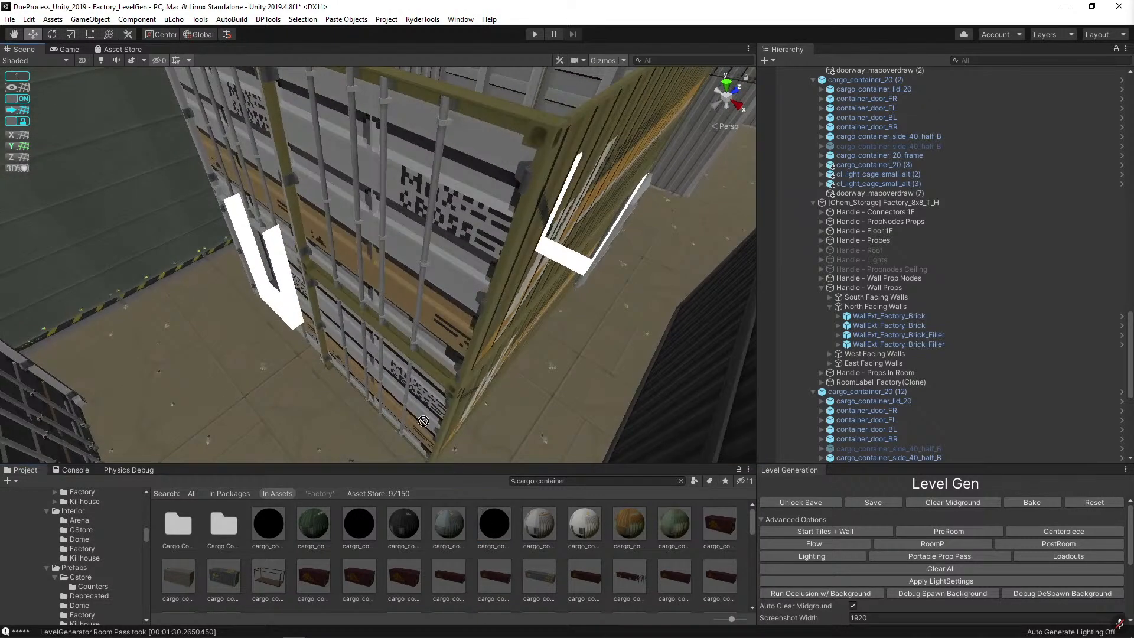
# Apply the olive container material to the white doors at the near end of the olive-framed stack.
pyautogui.moveTo(423, 421); pyautogui.dragTo(419, 401)
pyautogui.moveTo(490, 518); pyautogui.dragTo(348, 335)
pyautogui.moveTo(492, 521); pyautogui.dragTo(323, 234)
# Apply the olive container material to the upper and lower doors around the opening at the stack's far end.
pyautogui.keyDown('alt'); pyautogui.moveTo(453, 274); pyautogui.dragTo(519, 307); pyautogui.keyUp('alt')
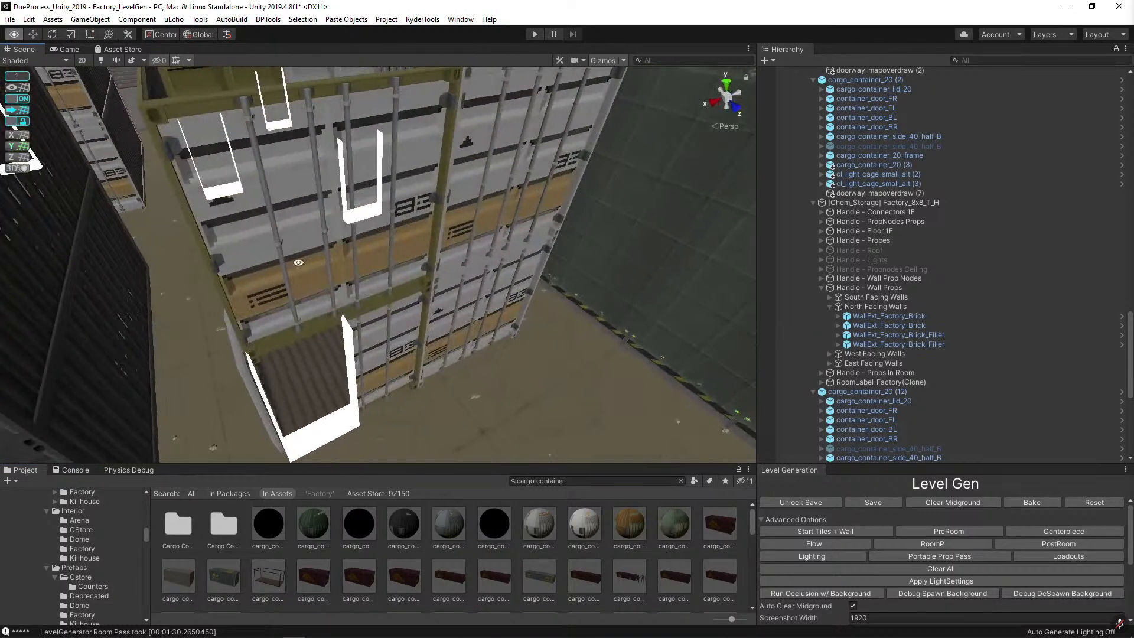
pyautogui.moveTo(432, 412); pyautogui.dragTo(387, 354)
pyautogui.moveTo(489, 512); pyautogui.dragTo(390, 254)
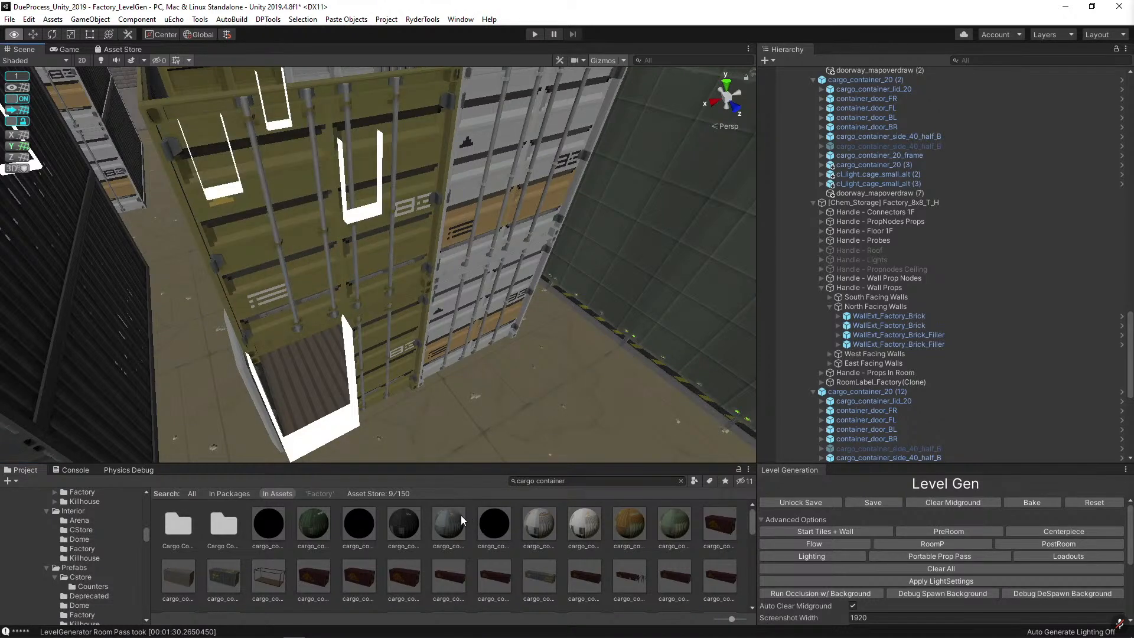
pyautogui.keyDown('alt'); pyautogui.moveTo(454, 247); pyautogui.dragTo(459, 243); pyautogui.keyUp('alt')
pyautogui.moveTo(459, 243); pyautogui.dragTo(502, 267, button='right')
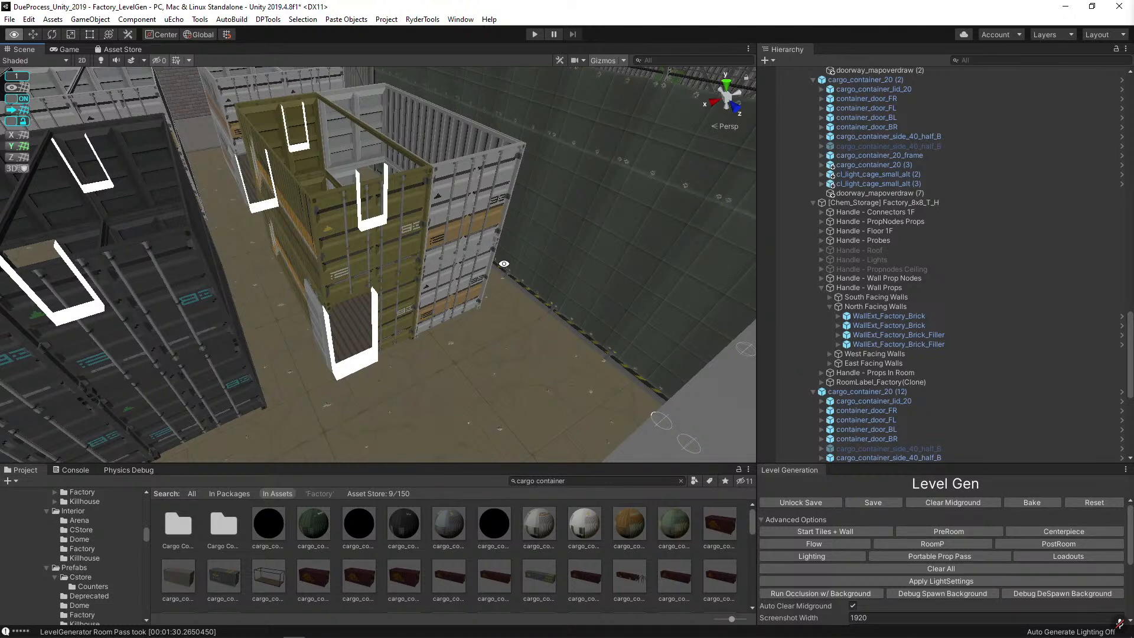
# Apply the olive container material to the remaining white upper and lower doors and frames at the near end of the olive stack.
pyautogui.moveTo(504, 264)
pyautogui.mouseDown(button='right')
pyautogui.moveTo(478, 201)
pyautogui.moveTo(495, 263)
pyautogui.mouseUp(button='right')
pyautogui.press('w')
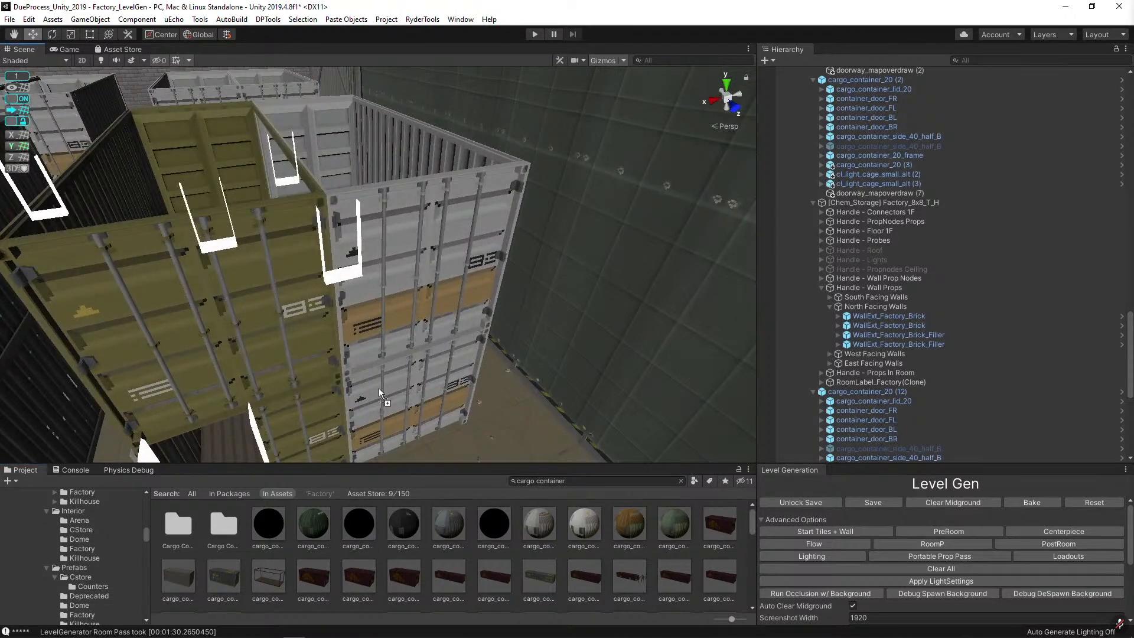
pyautogui.moveTo(378, 388); pyautogui.dragTo(375, 305)
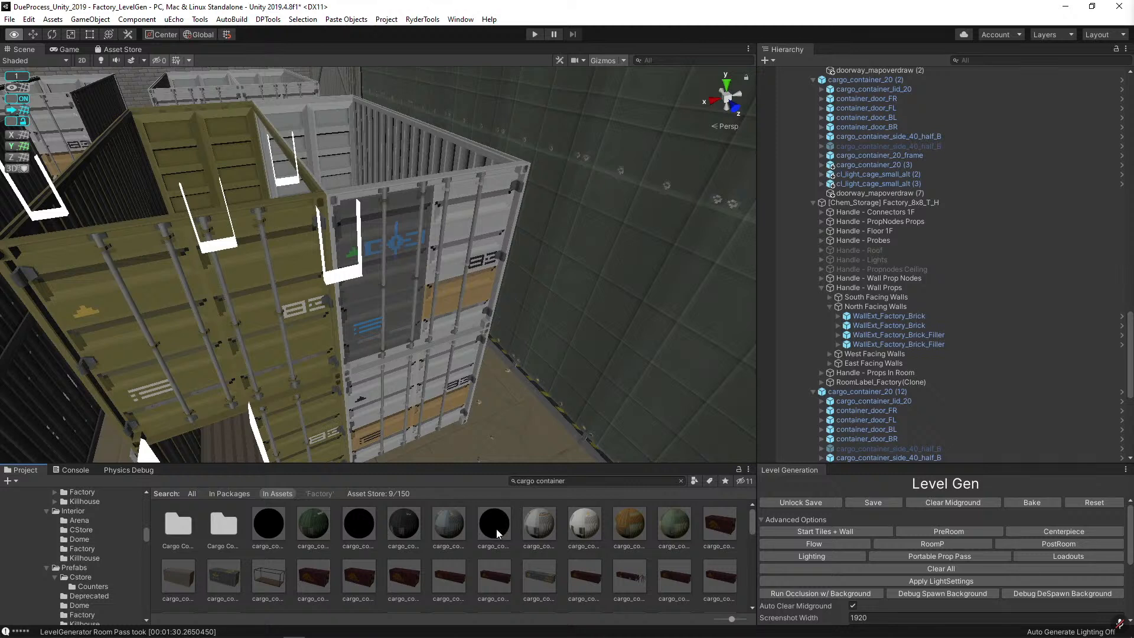
pyautogui.moveTo(496, 529); pyautogui.dragTo(430, 278)
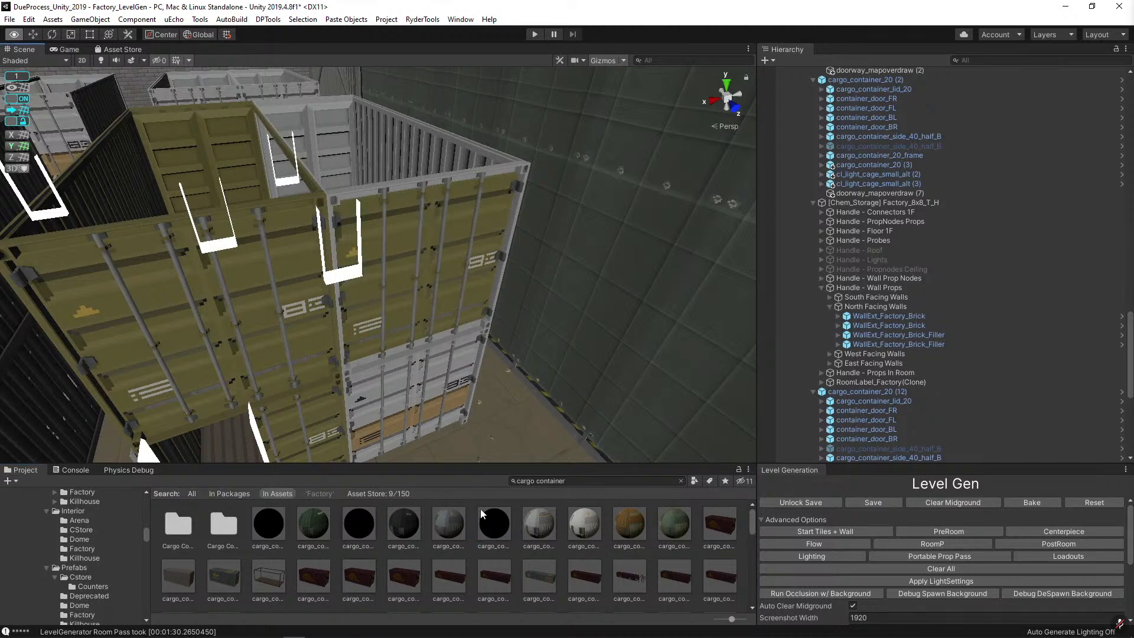
pyautogui.moveTo(480, 508); pyautogui.dragTo(404, 378)
pyautogui.moveTo(493, 525); pyautogui.dragTo(432, 395)
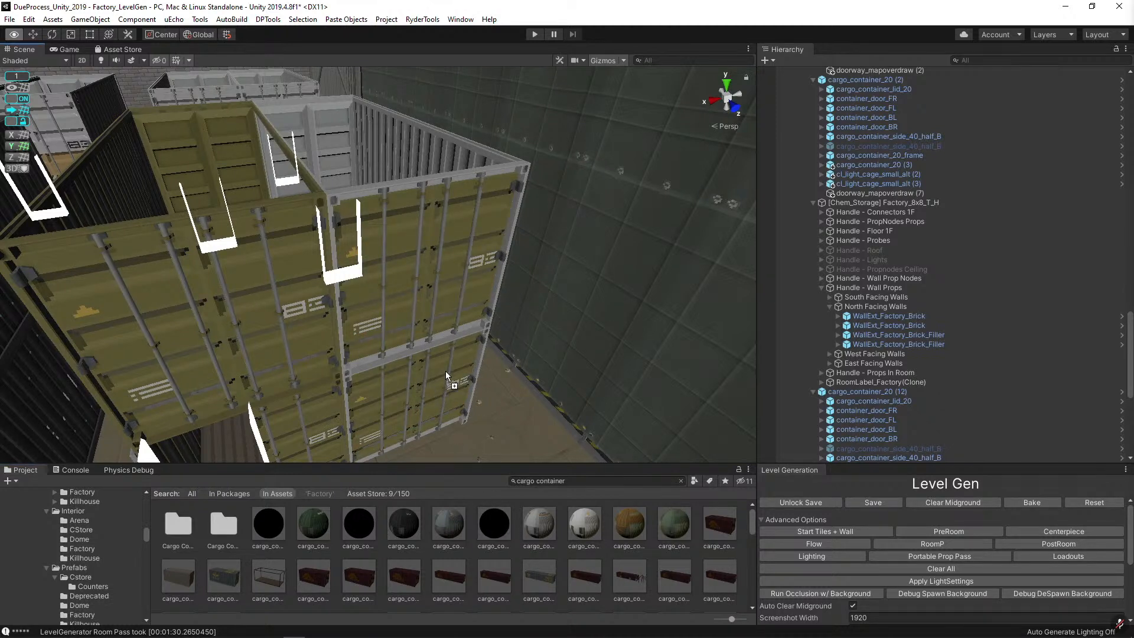
pyautogui.moveTo(431, 339); pyautogui.dragTo(431, 346)
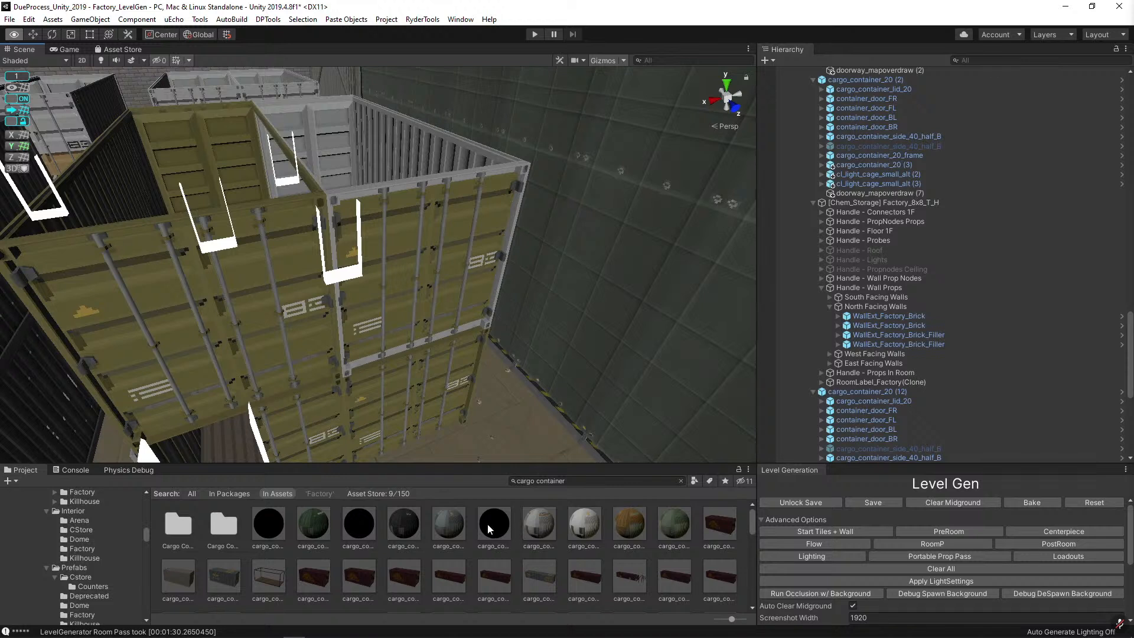
pyautogui.moveTo(489, 527); pyautogui.dragTo(300, 131)
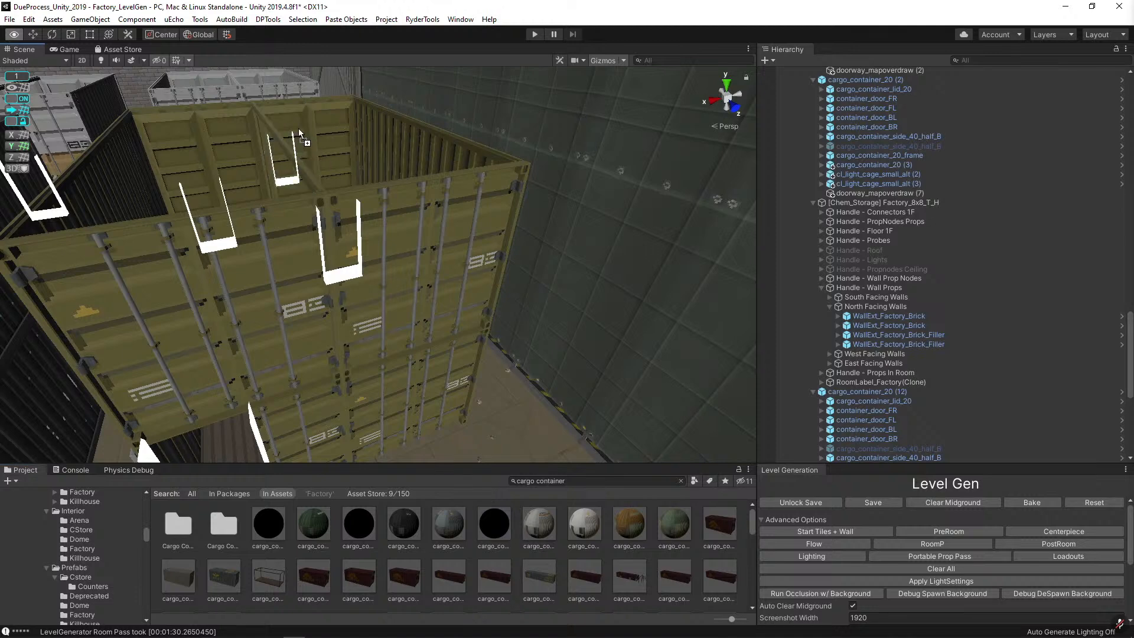
# Apply the olive container material to the white lower door at the olive stack's far end and the white parts on its aisle side.
pyautogui.moveTo(243, 190); pyautogui.dragTo(623, 264, button='right')
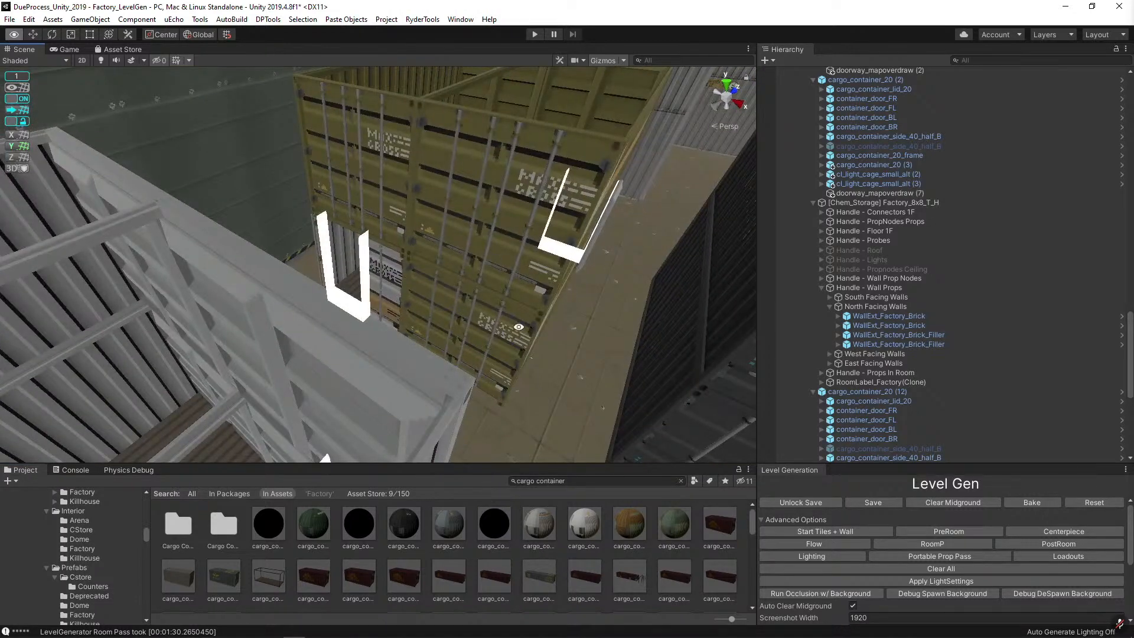
pyautogui.moveTo(506, 520); pyautogui.dragTo(384, 284)
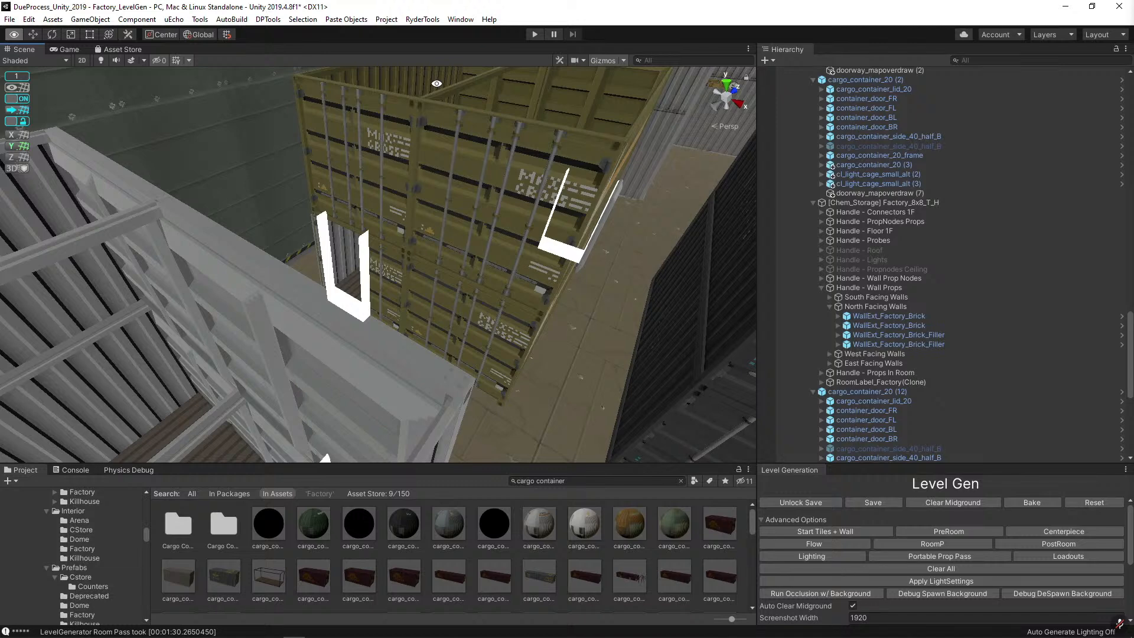
pyautogui.press('w')
pyautogui.moveTo(395, 264); pyautogui.dragTo(490, 254, button='right')
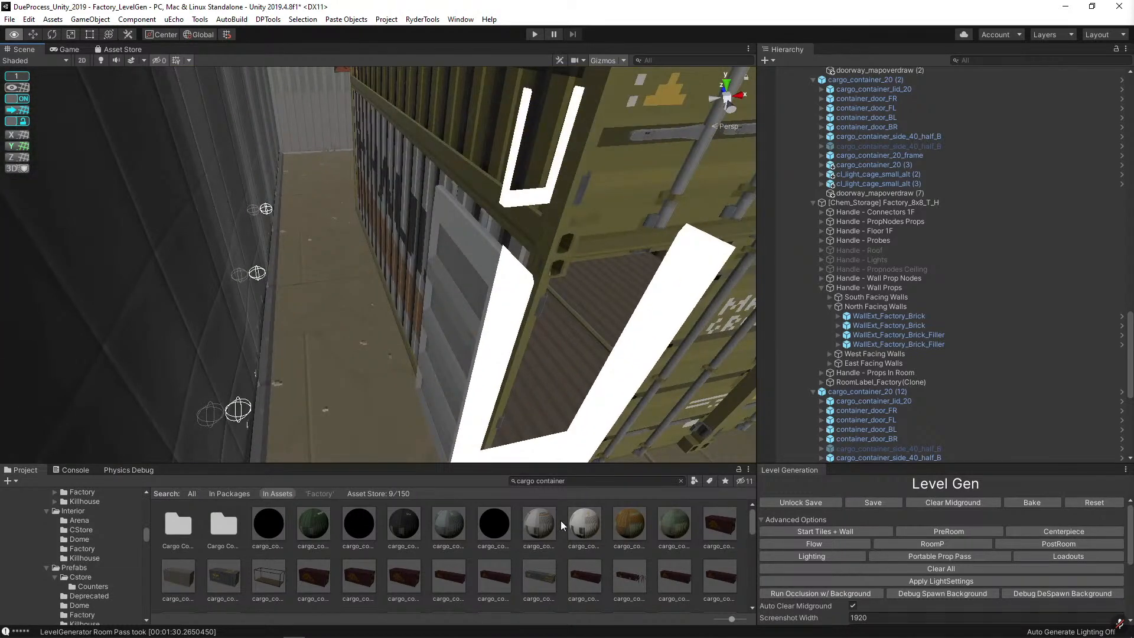
pyautogui.moveTo(622, 530); pyautogui.dragTo(379, 220)
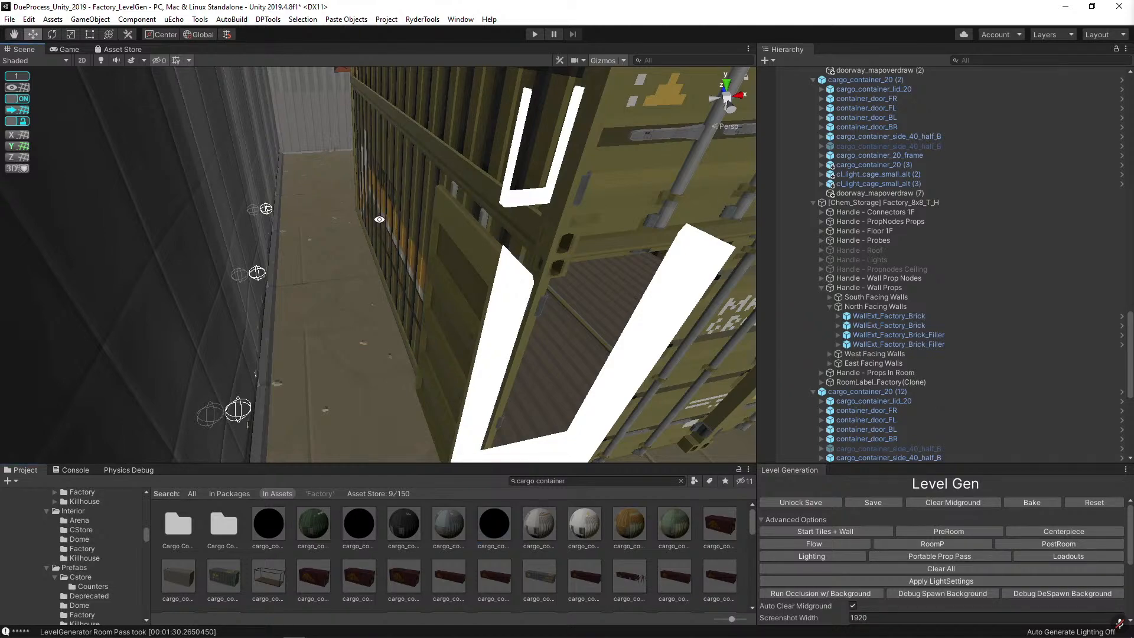
pyautogui.moveTo(420, 176); pyautogui.dragTo(390, 202, button='right')
pyautogui.press('s')
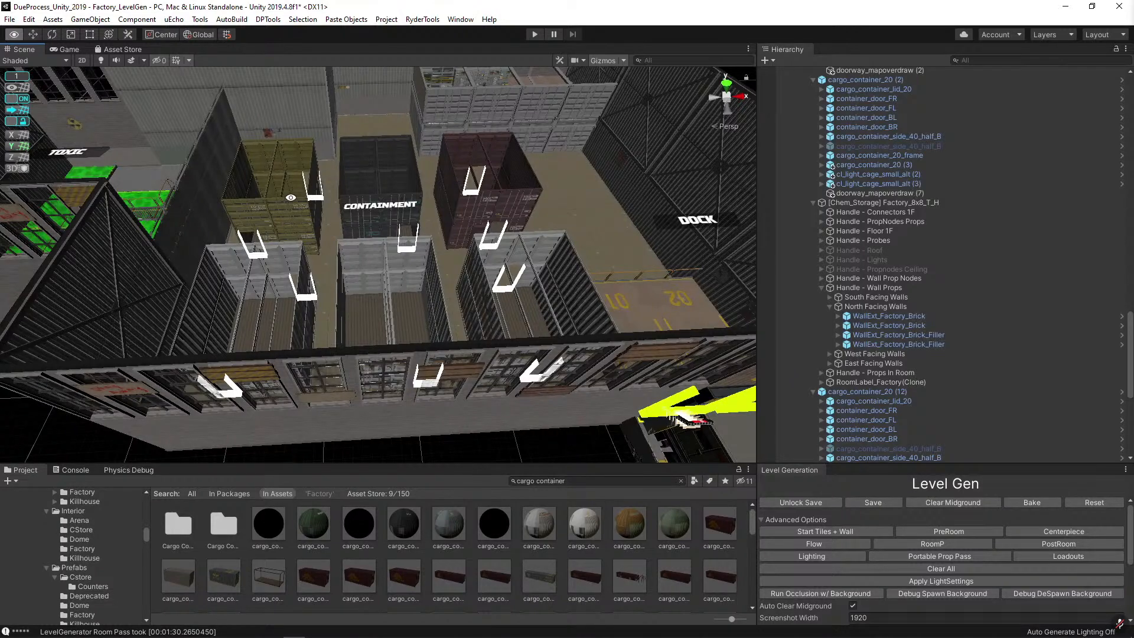
# Apply the blue-grey ARGUS material to the side panel and frame of the middle white i-HAUL stack.
pyautogui.moveTo(478, 220); pyautogui.dragTo(338, 231, button='right')
pyautogui.press('w')
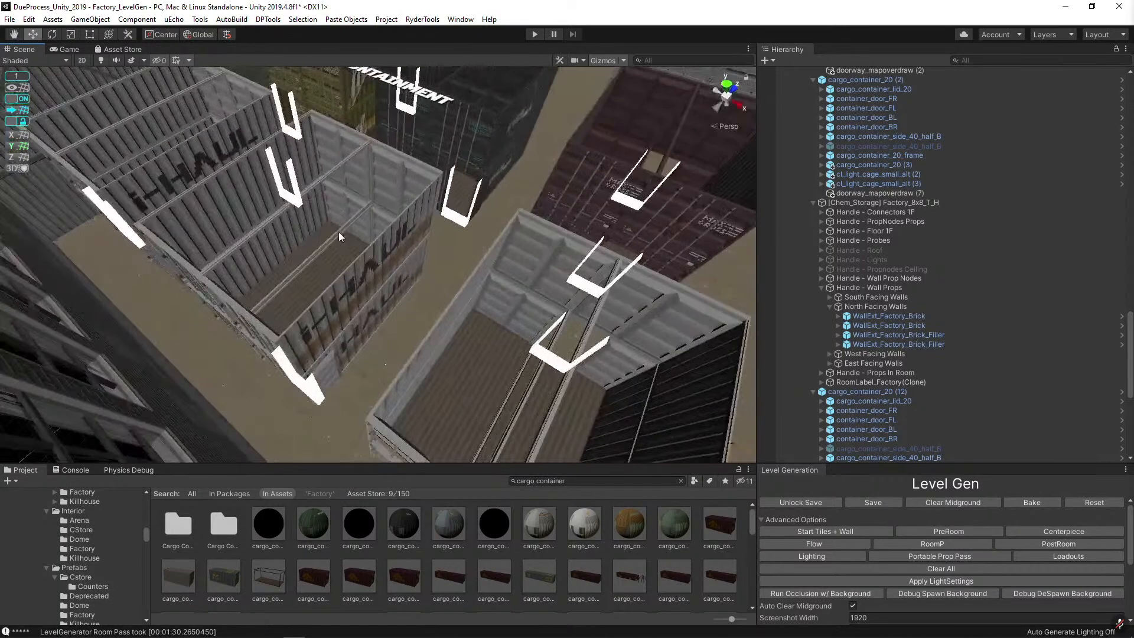
pyautogui.moveTo(491, 283); pyautogui.dragTo(466, 290, button='right')
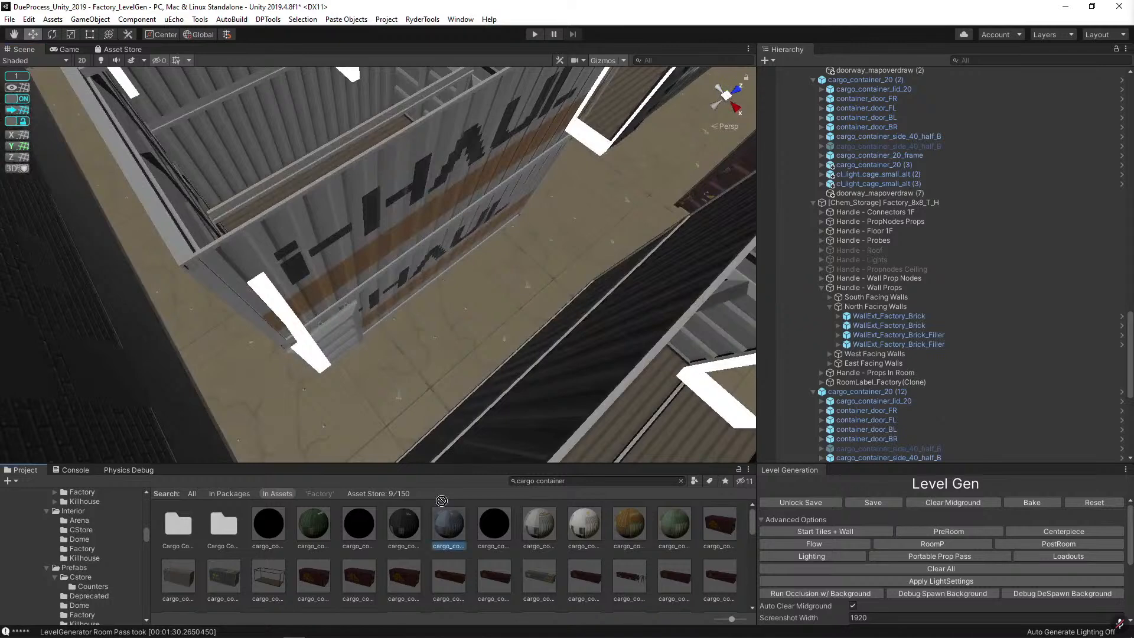
pyautogui.moveTo(440, 522); pyautogui.dragTo(365, 285)
pyautogui.moveTo(365, 285); pyautogui.dragTo(344, 218, button='right')
pyautogui.press('a')
pyautogui.press('d')
pyautogui.moveTo(450, 522); pyautogui.dragTo(353, 342)
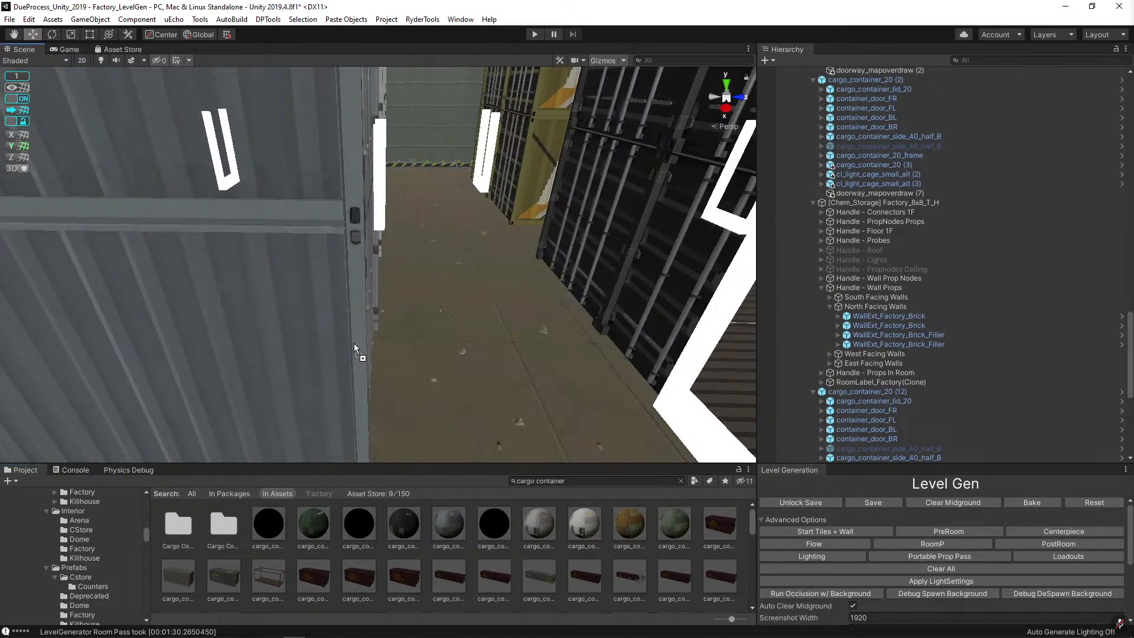
# Apply the blue-grey ARGUS material to the doors and remaining frame at the middle stack's end facing the olive and black stacks.
pyautogui.moveTo(490, 330); pyautogui.dragTo(378, 343, button='right')
pyautogui.press('d')
pyautogui.moveTo(452, 522); pyautogui.dragTo(417, 367)
pyautogui.moveTo(422, 383); pyautogui.dragTo(385, 390, button='right')
pyautogui.moveTo(438, 512); pyautogui.dragTo(355, 302)
pyautogui.moveTo(453, 518); pyautogui.dragTo(430, 266)
pyautogui.press('d')
pyautogui.moveTo(432, 268); pyautogui.dragTo(399, 289, button='right')
pyautogui.moveTo(453, 517); pyautogui.dragTo(555, 235)
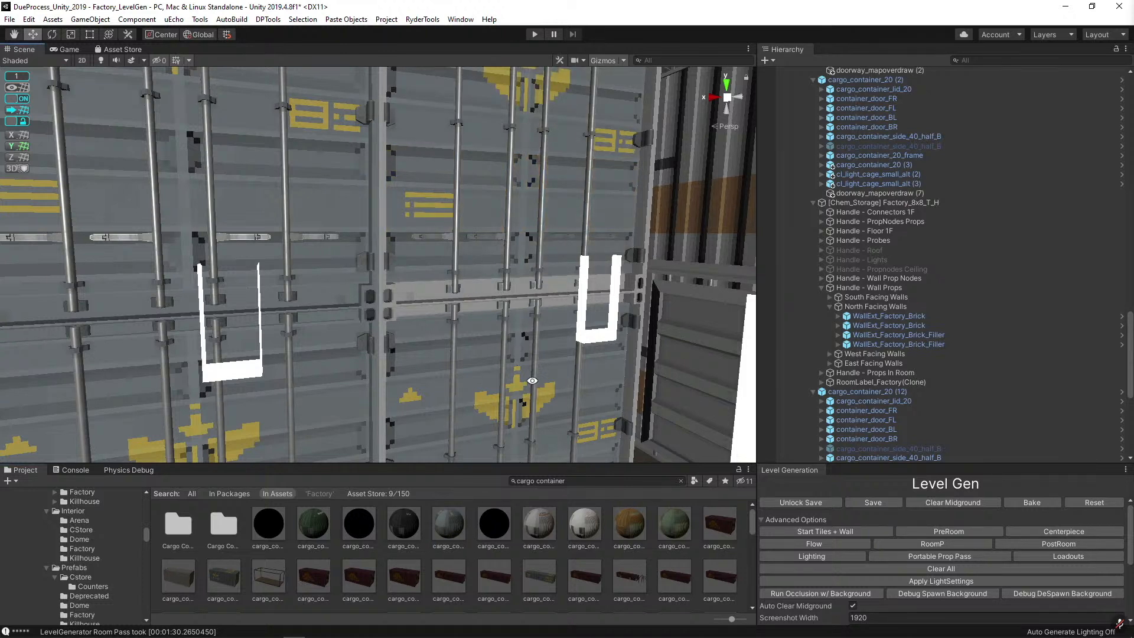
pyautogui.moveTo(451, 517); pyautogui.dragTo(385, 316)
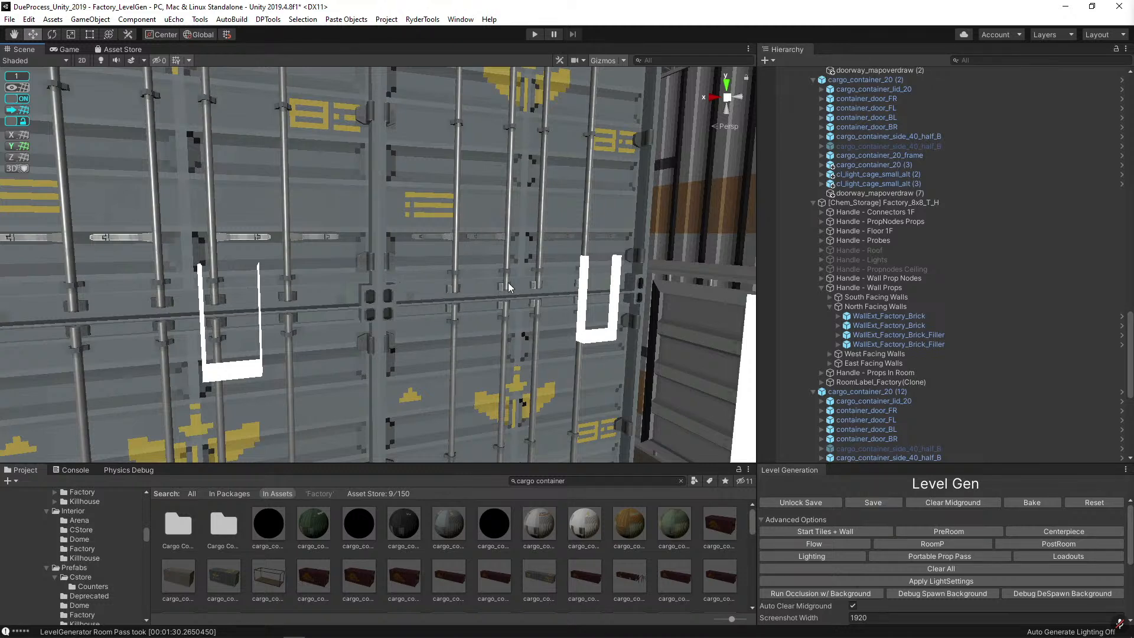
pyautogui.moveTo(508, 283); pyautogui.dragTo(382, 288, button='right')
pyautogui.hotkey('alt', 'd')
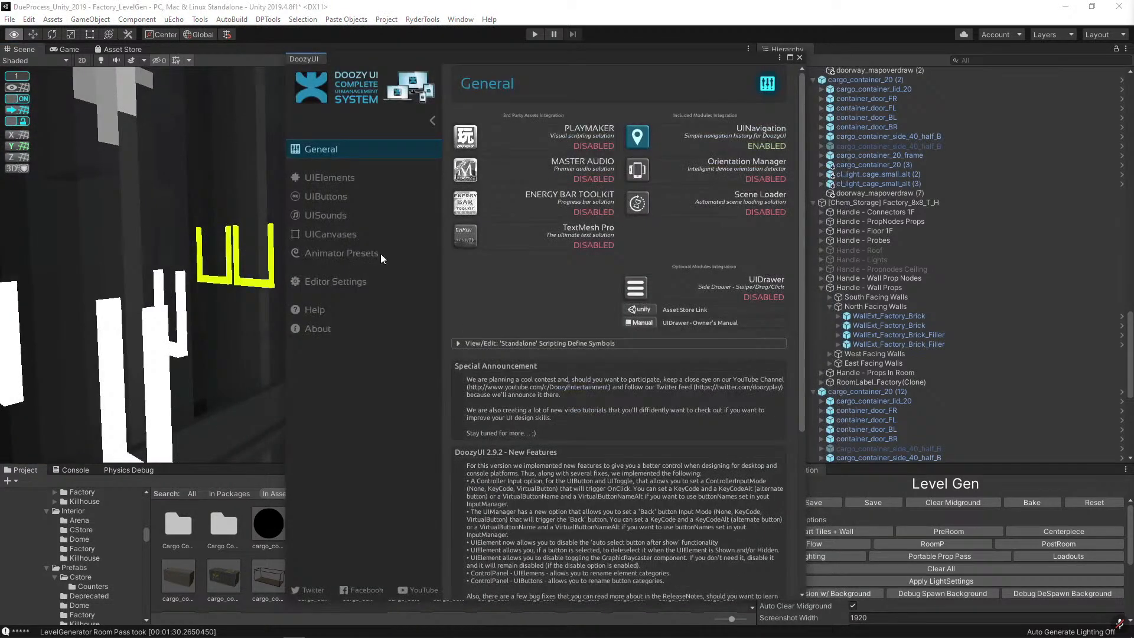
pyautogui.click(799, 57)
# Apply the blue-grey ARGUS material to the white i-HAUL panels on the middle stack's other long side.
pyautogui.keyDown('alt'); pyautogui.moveTo(474, 272); pyautogui.dragTo(464, 243); pyautogui.keyUp('alt')
pyautogui.moveTo(462, 242); pyautogui.dragTo(470, 220, button='right')
pyautogui.press('w')
pyautogui.press('d')
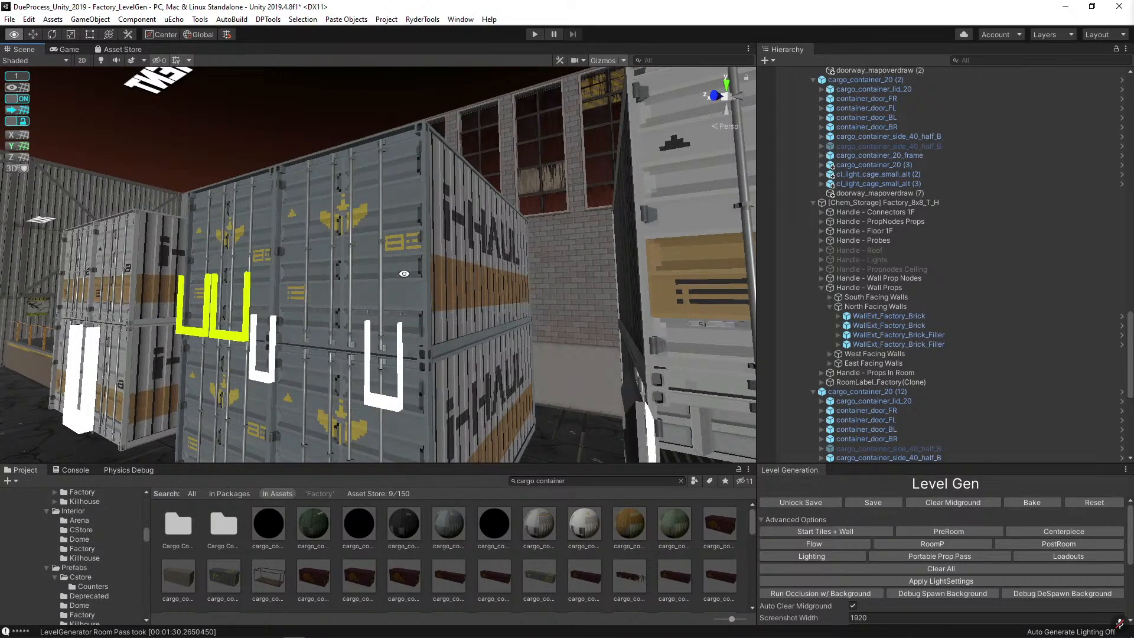
pyautogui.moveTo(405, 273); pyautogui.dragTo(407, 282, button='right')
pyautogui.press('w')
pyautogui.press('d')
pyautogui.keyDown('alt'); pyautogui.moveTo(407, 282); pyautogui.dragTo(376, 302); pyautogui.keyUp('alt')
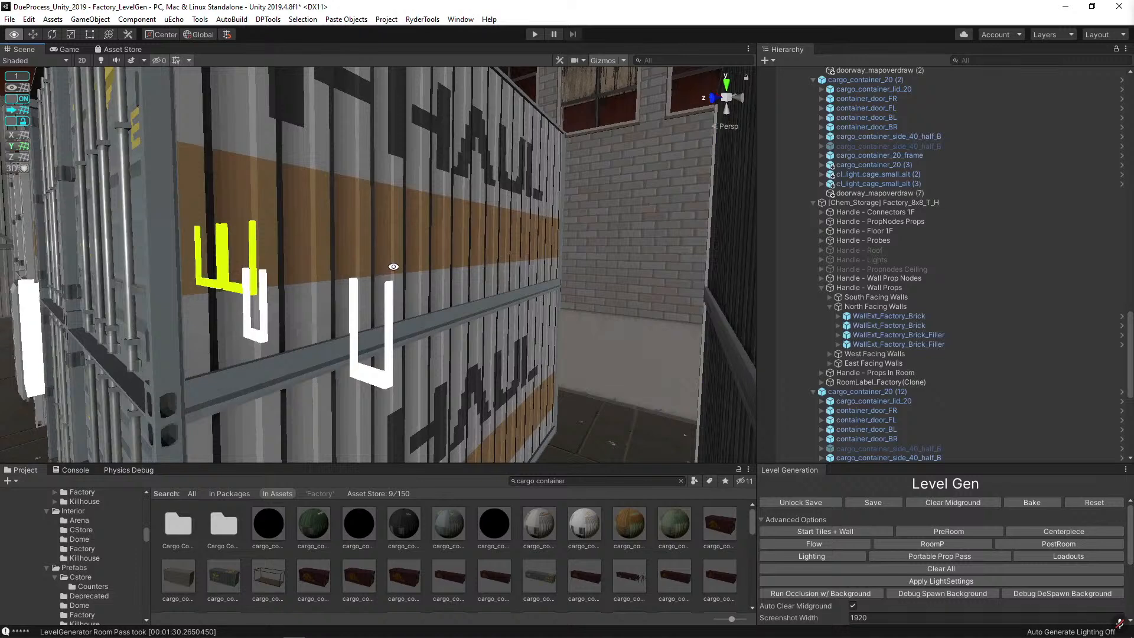
pyautogui.press('a')
pyautogui.press('s')
pyautogui.moveTo(393, 266); pyautogui.dragTo(388, 270, button='right')
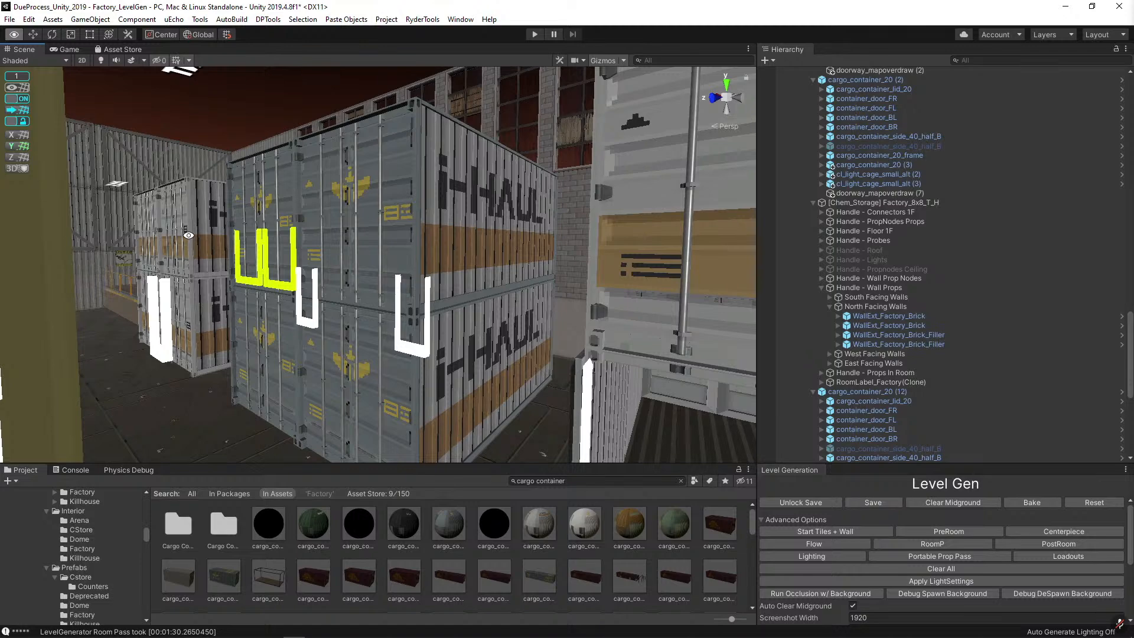
pyautogui.press('d')
pyautogui.moveTo(400, 235); pyautogui.dragTo(359, 404, button='right')
pyautogui.moveTo(447, 525); pyautogui.dragTo(389, 237)
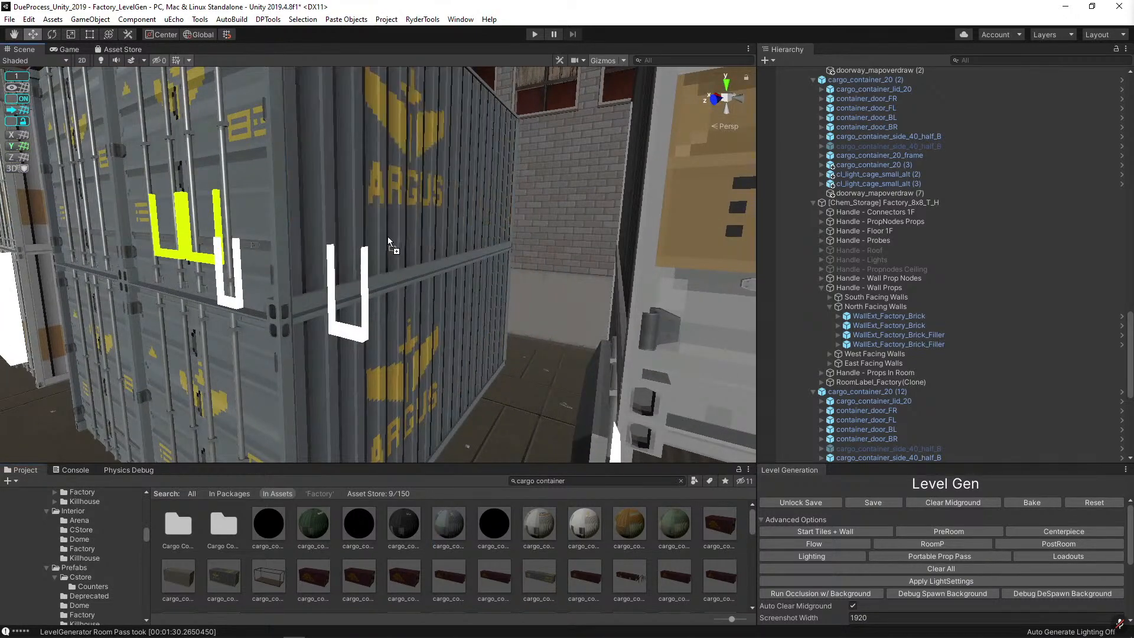
# Apply the blue-grey ARGUS material to the white upper and lower doors at the middle stack's end facing the brick window wall.
pyautogui.moveTo(388, 237); pyautogui.dragTo(378, 302, button='right')
pyautogui.press('w')
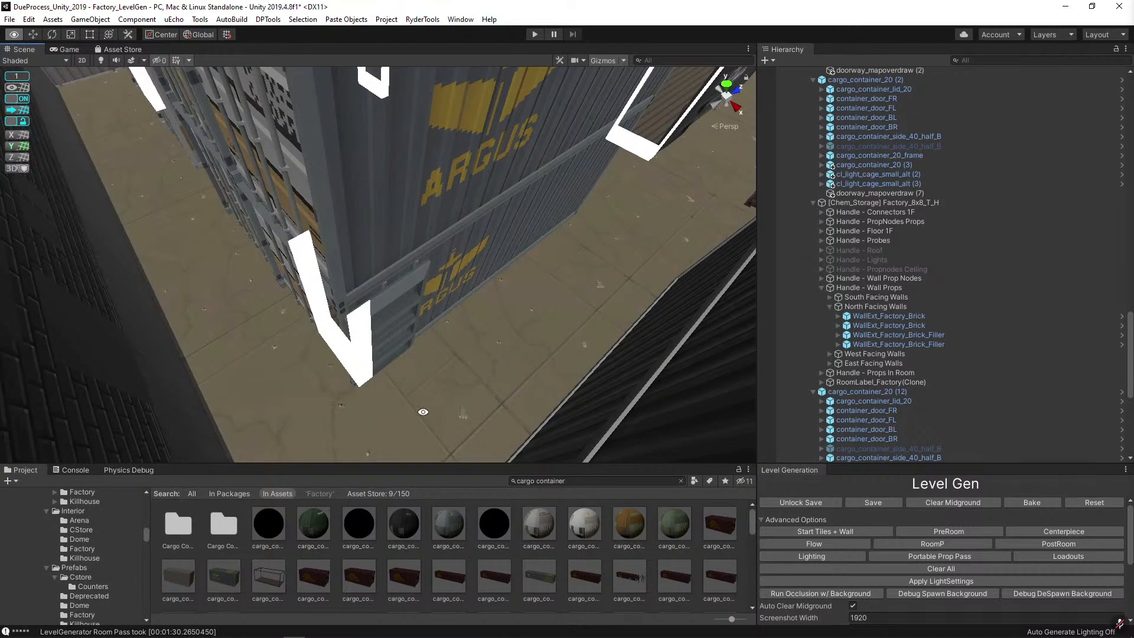
pyautogui.moveTo(417, 400); pyautogui.dragTo(387, 244, button='right')
pyautogui.moveTo(338, 142); pyautogui.dragTo(351, 168, button='right')
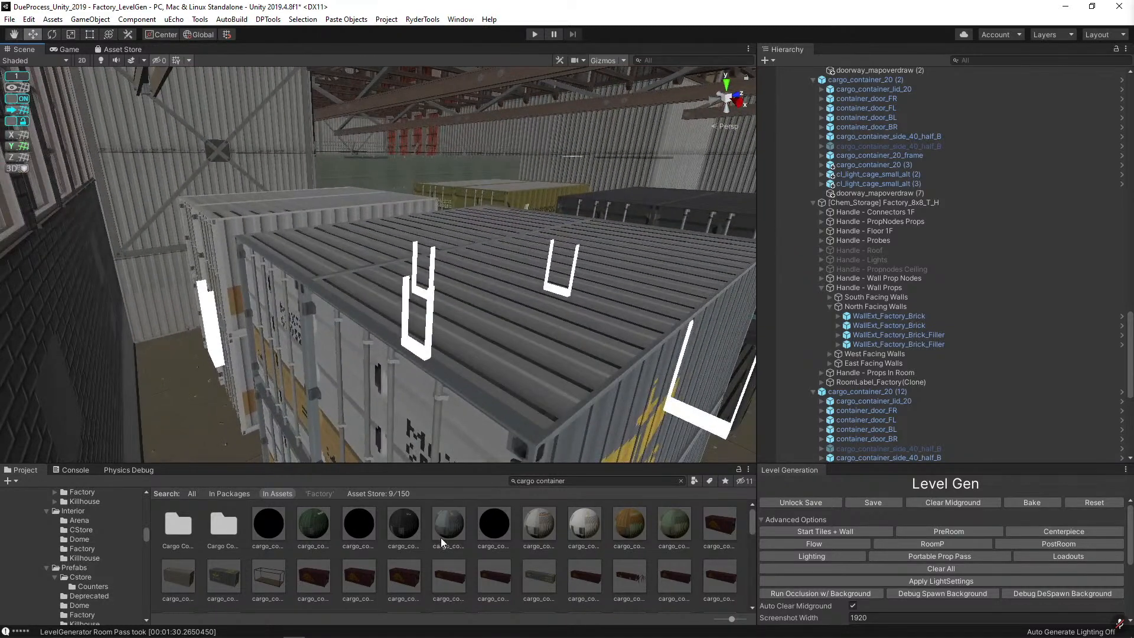
pyautogui.moveTo(443, 529); pyautogui.dragTo(497, 321)
pyautogui.moveTo(435, 528); pyautogui.dragTo(374, 256)
pyautogui.moveTo(374, 258); pyautogui.dragTo(392, 319, button='right')
pyautogui.moveTo(461, 519); pyautogui.dragTo(481, 408)
pyautogui.moveTo(481, 408); pyautogui.dragTo(524, 447, button='right')
pyautogui.moveTo(454, 512); pyautogui.dragTo(562, 284)
pyautogui.moveTo(562, 283); pyautogui.dragTo(598, 380, button='right')
pyautogui.moveTo(446, 513); pyautogui.dragTo(319, 388)
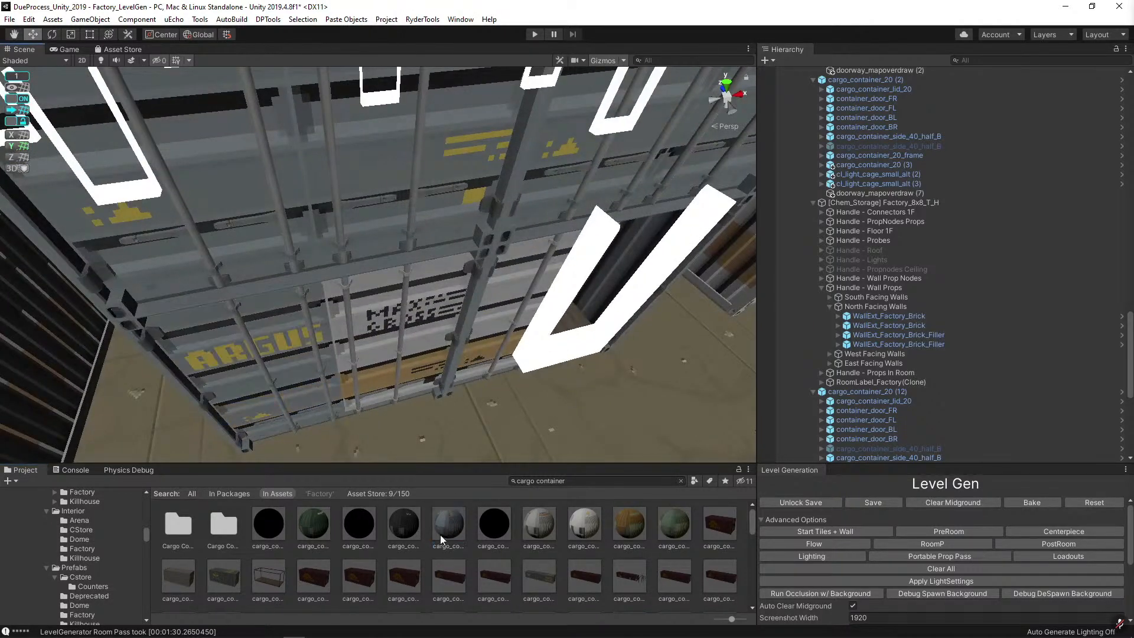
pyautogui.moveTo(440, 535); pyautogui.dragTo(412, 360)
# Apply the green DURANT material to the upper and lower side panels and a frame of the white stack beside the dock.
pyautogui.moveTo(488, 362); pyautogui.dragTo(437, 223, button='right')
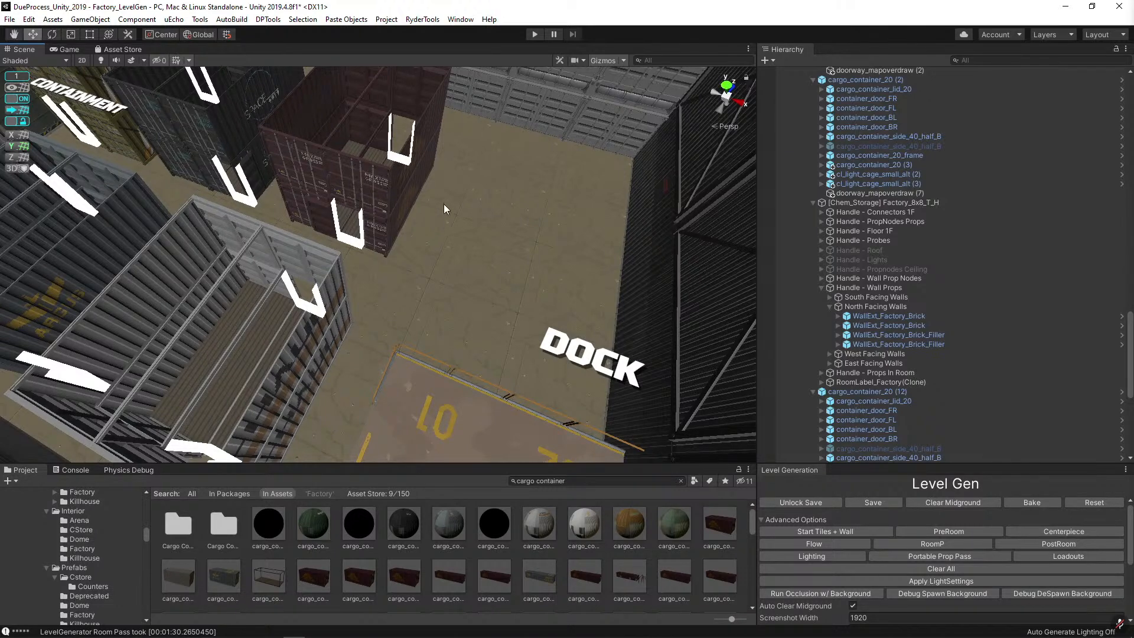
pyautogui.moveTo(471, 294); pyautogui.dragTo(142, 339, button='right')
pyautogui.moveTo(665, 533); pyautogui.dragTo(494, 261)
pyautogui.moveTo(668, 522); pyautogui.dragTo(458, 306)
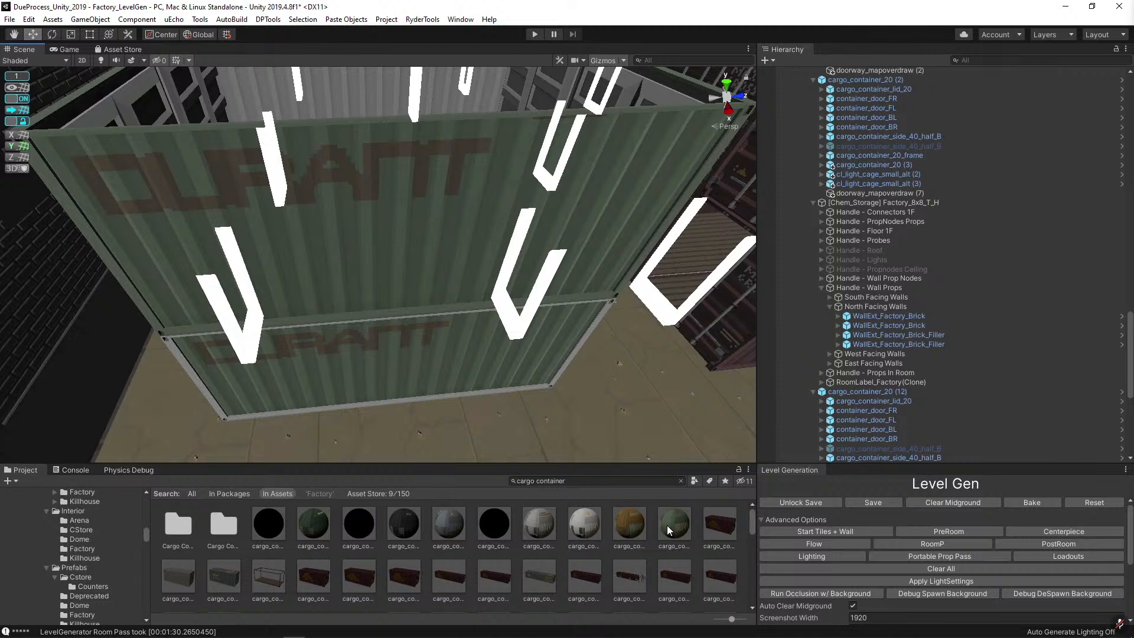
pyautogui.moveTo(667, 525); pyautogui.dragTo(466, 314)
# Apply the green DURANT material to the upper doors and frame at the dock-side stack's end facing the maroon stack.
pyautogui.moveTo(466, 316); pyautogui.dragTo(322, 296, button='right')
pyautogui.moveTo(673, 526); pyautogui.dragTo(419, 275)
pyautogui.moveTo(673, 524); pyautogui.dragTo(501, 239)
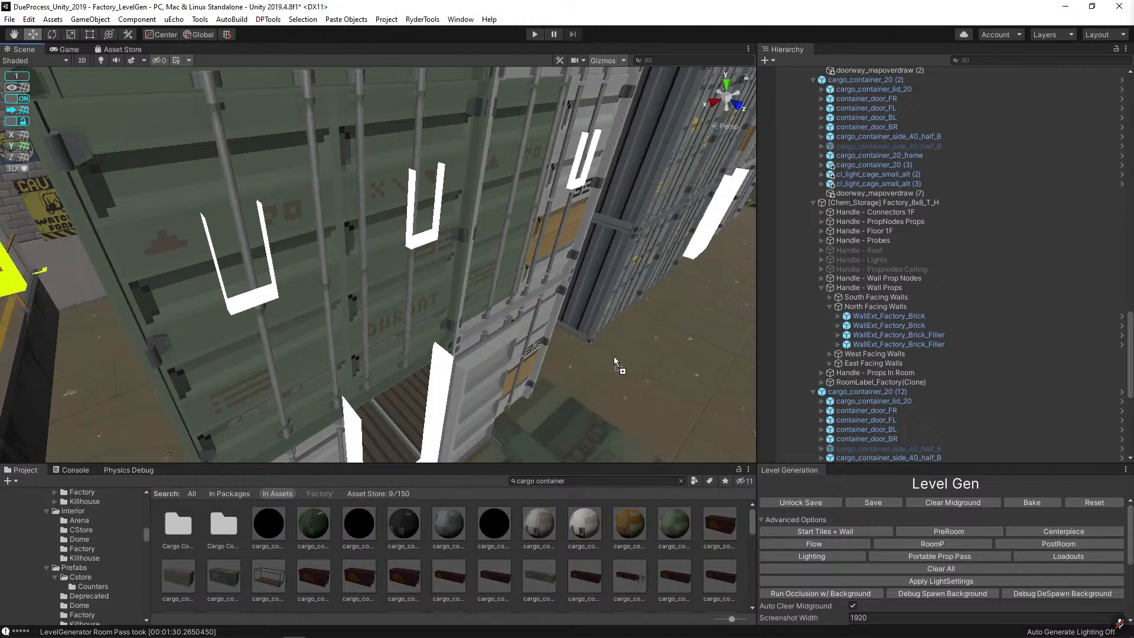
pyautogui.moveTo(555, 240); pyautogui.dragTo(449, 199, button='right')
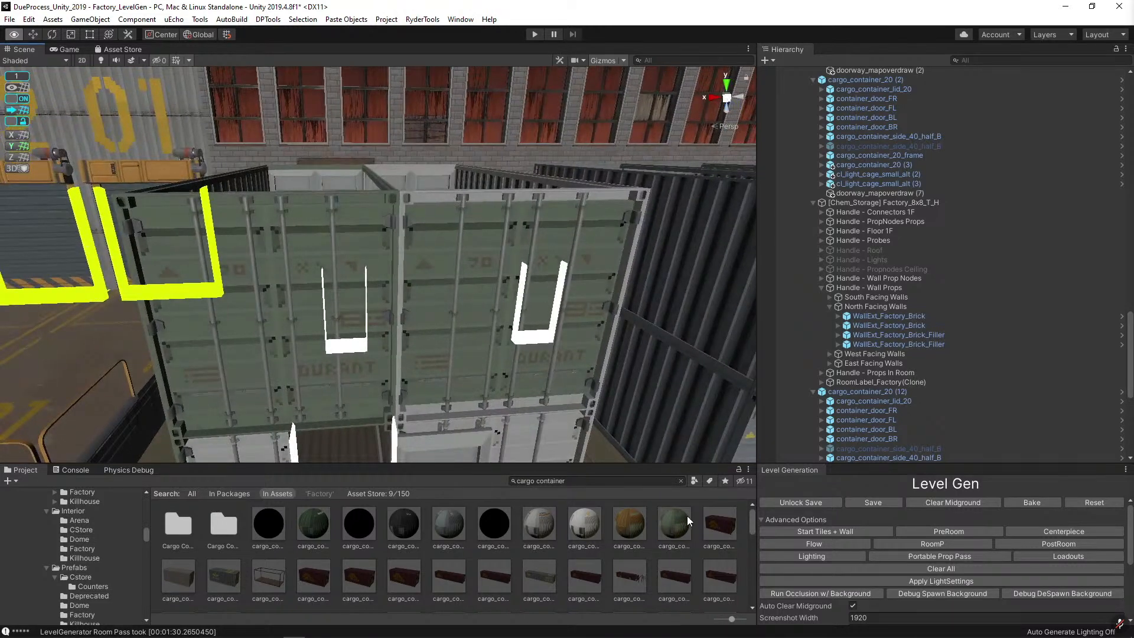
pyautogui.moveTo(681, 519); pyautogui.dragTo(530, 195)
# Apply the green DURANT material to the lower door, open door and lower frame beside the opening at that same end.
pyautogui.moveTo(502, 344); pyautogui.dragTo(486, 383, button='right')
pyautogui.moveTo(675, 518); pyautogui.dragTo(555, 335)
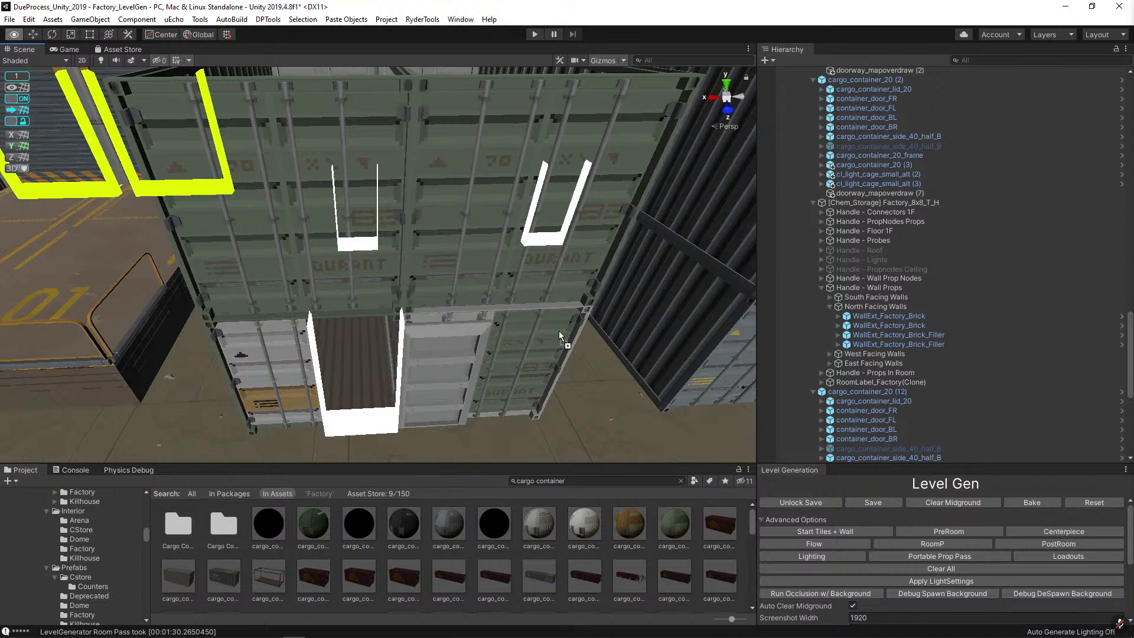
pyautogui.moveTo(678, 520); pyautogui.dragTo(443, 324)
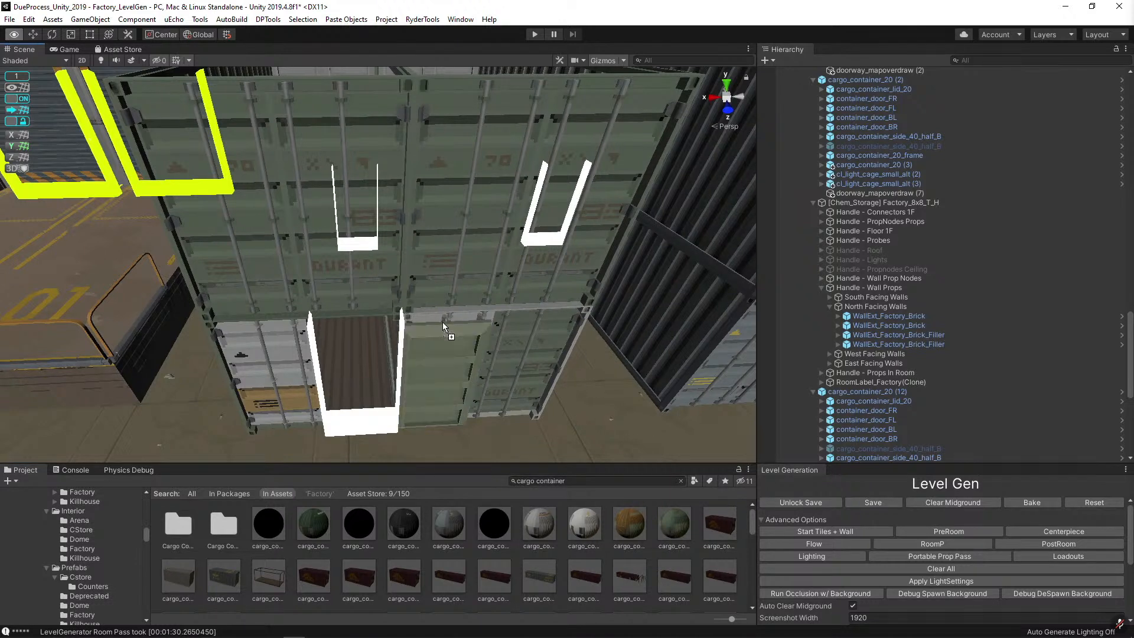
pyautogui.moveTo(677, 525); pyautogui.dragTo(457, 310)
# Apply the green DURANT material to the i-HAUL side panels on the dock-side stack's long side facing the ARGUS stack.
pyautogui.moveTo(483, 370); pyautogui.dragTo(468, 315)
pyautogui.moveTo(668, 529); pyautogui.dragTo(408, 384)
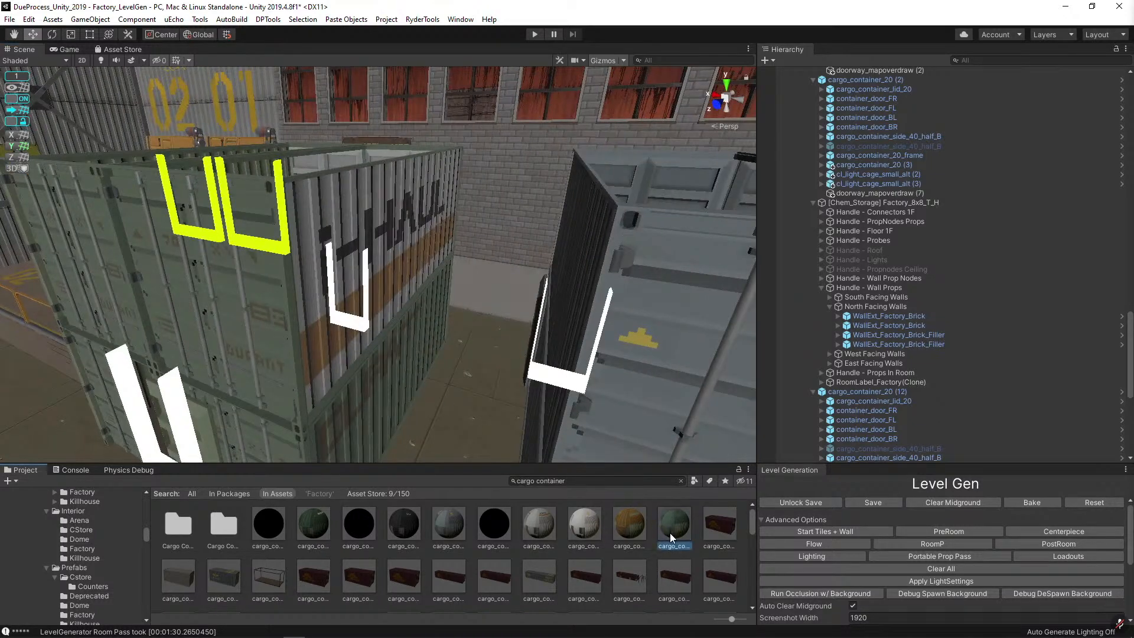
pyautogui.moveTo(660, 523); pyautogui.dragTo(379, 283)
# Apply the green DURANT material to the upper and lower doors on the dock-facing half of the stack's opposite end.
pyautogui.moveTo(452, 317); pyautogui.dragTo(459, 291, button='right')
pyautogui.moveTo(681, 514); pyautogui.dragTo(593, 369)
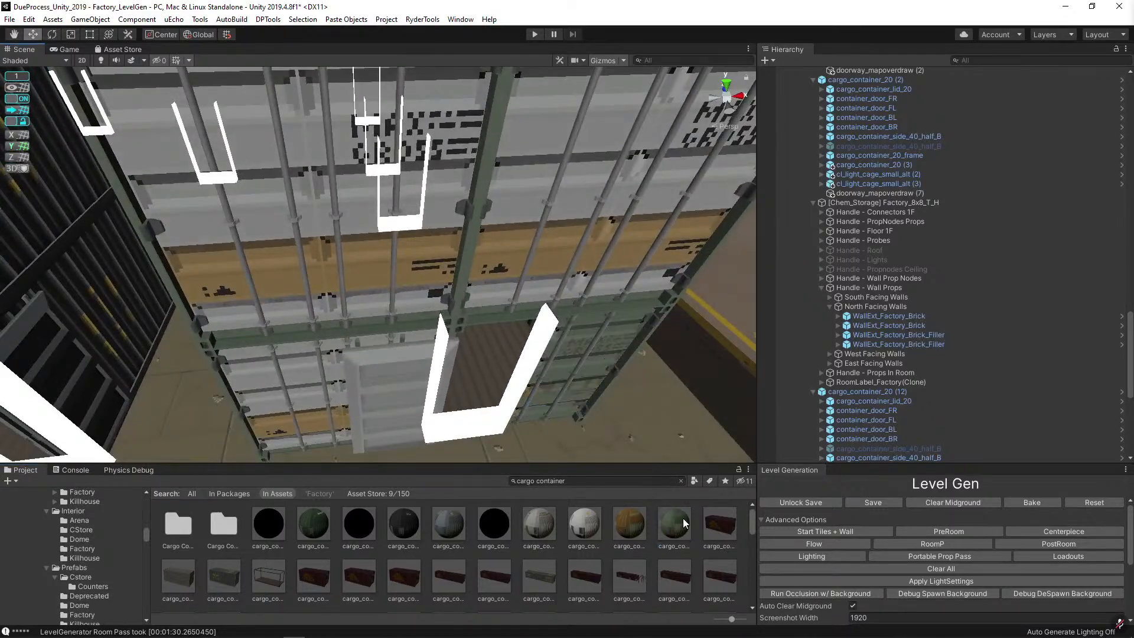
pyautogui.moveTo(590, 314); pyautogui.dragTo(578, 273)
pyautogui.moveTo(670, 519); pyautogui.dragTo(628, 256)
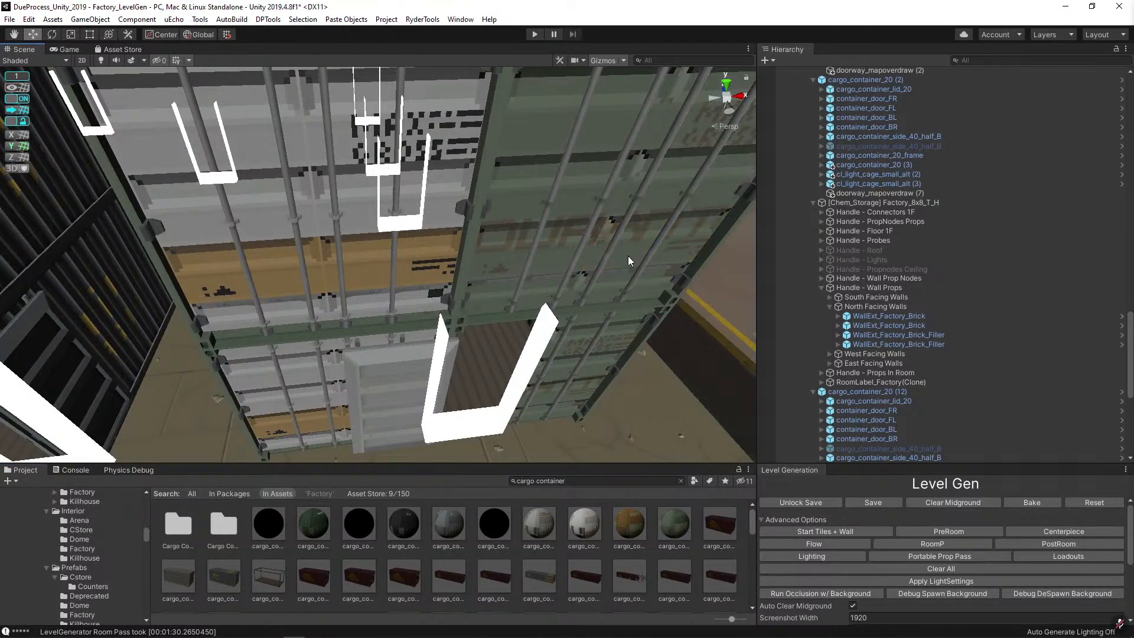
# Apply the green DURANT material to the open door and the remaining white upper and lower doors at that opposite end.
pyautogui.moveTo(660, 507); pyautogui.dragTo(370, 349)
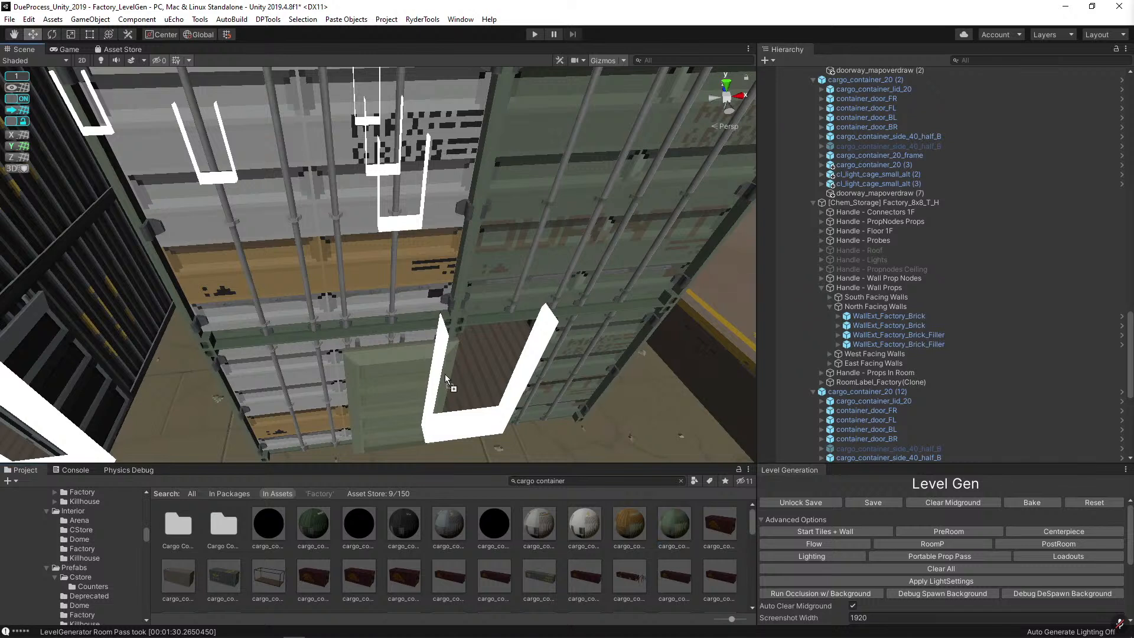
pyautogui.moveTo(445, 374); pyautogui.dragTo(385, 334)
pyautogui.moveTo(666, 512); pyautogui.dragTo(303, 271)
pyautogui.moveTo(673, 522); pyautogui.dragTo(244, 242)
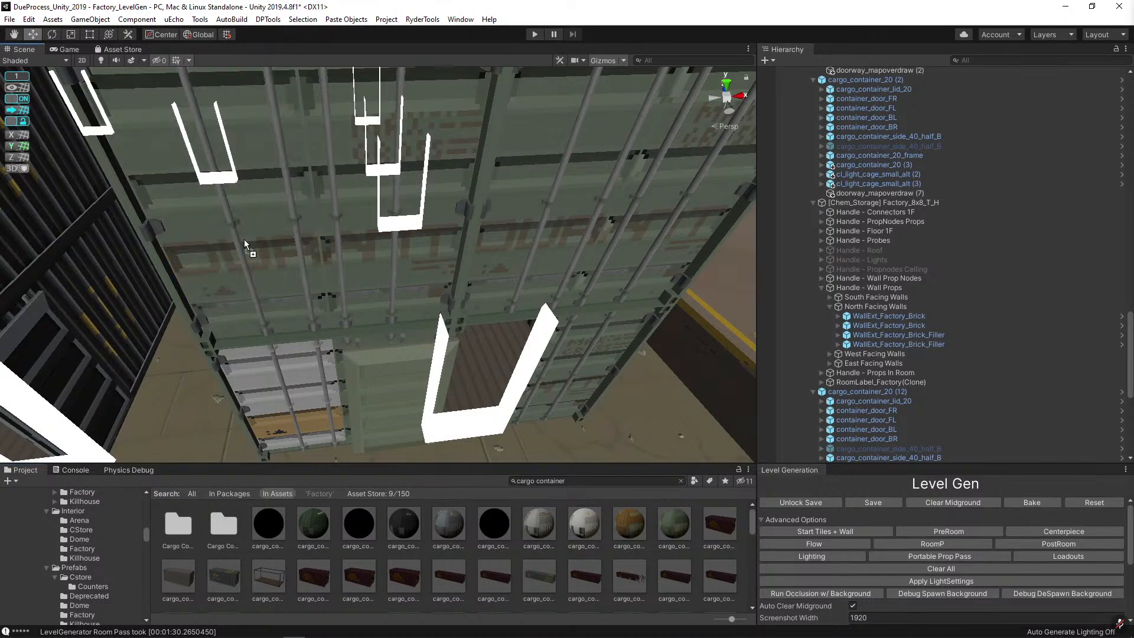
pyautogui.moveTo(656, 527); pyautogui.dragTo(290, 395)
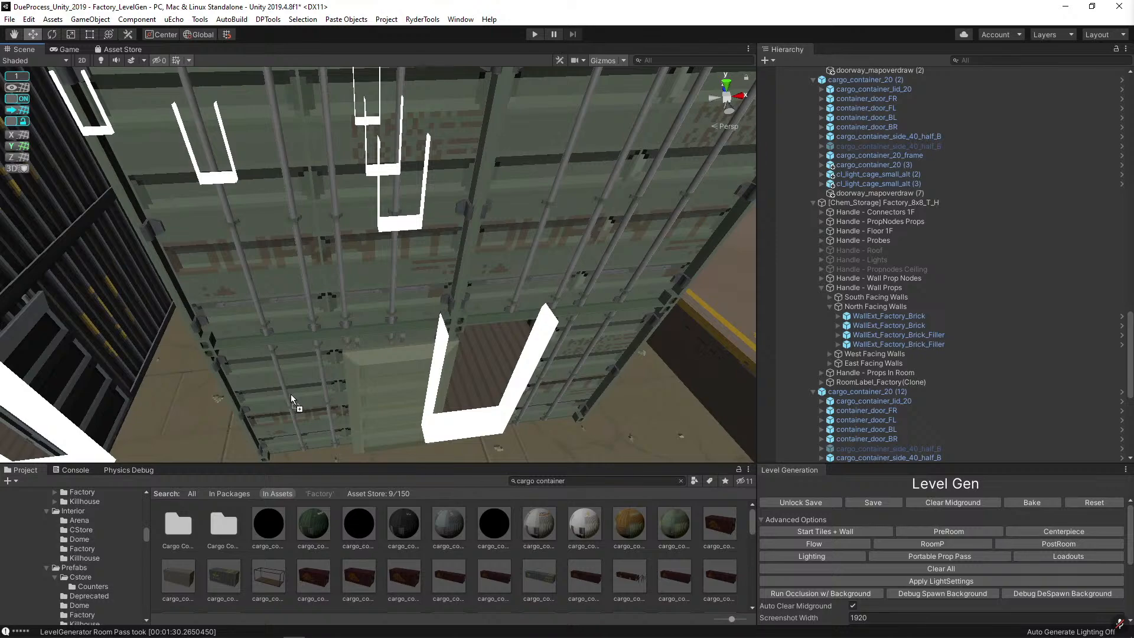
# Select the WallInt_1x2_Fence segment between the white and olive stacks facing the Toxic room and locate its prefab in the project.
pyautogui.press('s')
pyautogui.moveTo(341, 286); pyautogui.dragTo(374, 360, button='right')
pyautogui.moveTo(486, 407); pyautogui.dragTo(481, 352, button='right')
pyautogui.press('w')
pyautogui.press('s')
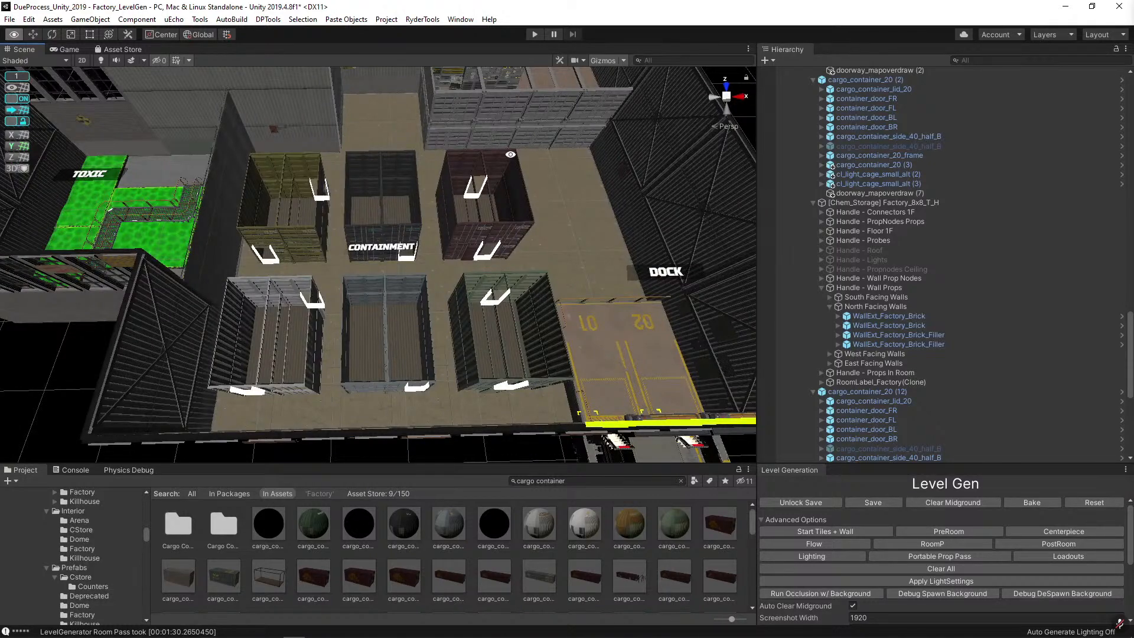
pyautogui.moveTo(506, 160); pyautogui.dragTo(325, 239, button='right')
pyautogui.press('w')
pyautogui.press('s')
pyautogui.press('w')
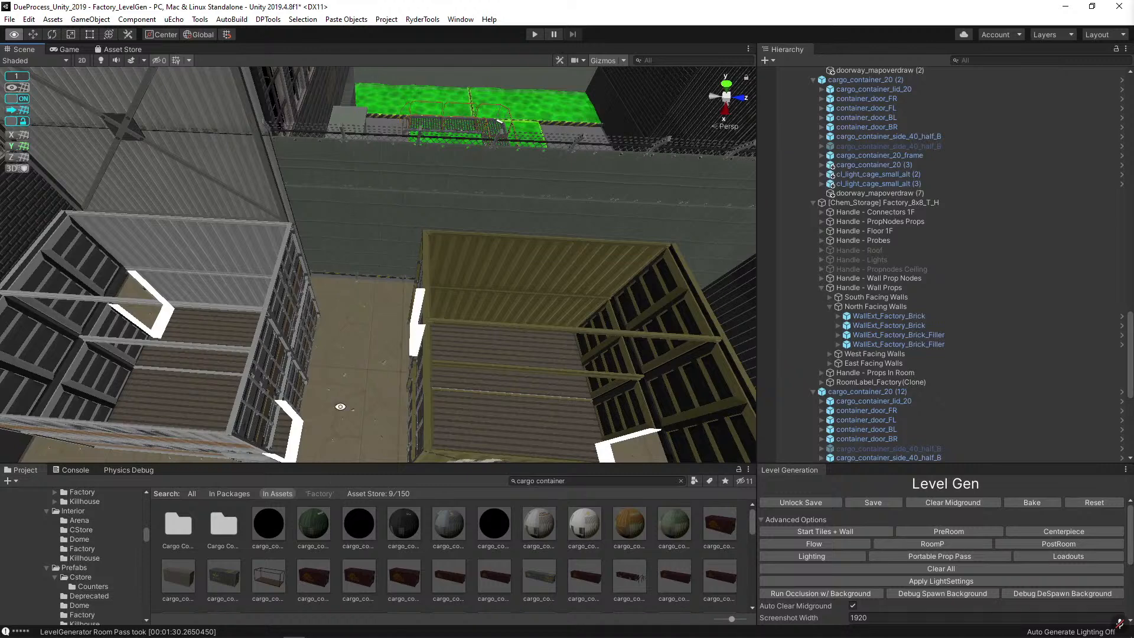
pyautogui.click(329, 238)
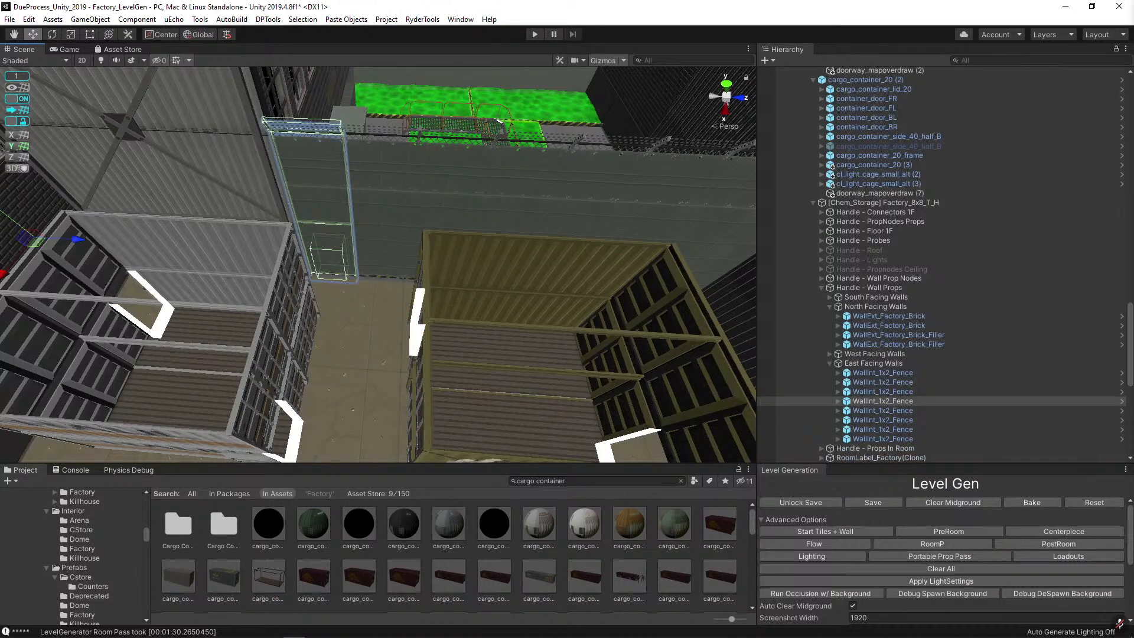
pyautogui.click(320, 231)
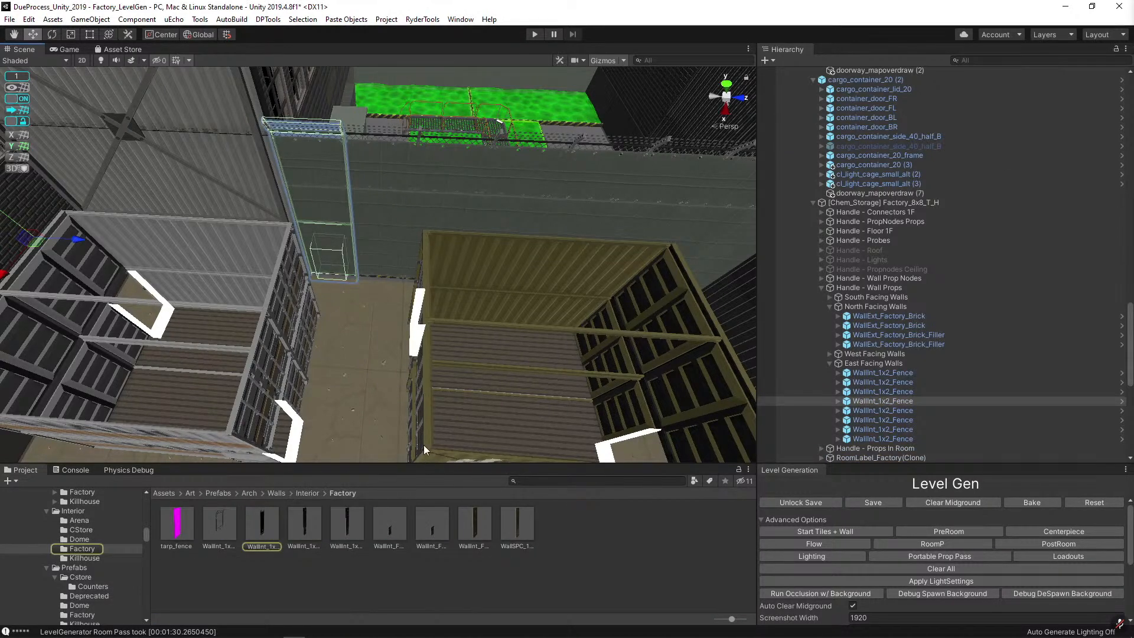
# Search the project for "fence door" and replace the selected fence segment with the DoorwayInt_2x2_fence_large_right prefab.
pyautogui.scroll(-2, 423, 450)
pyautogui.click(516, 481)
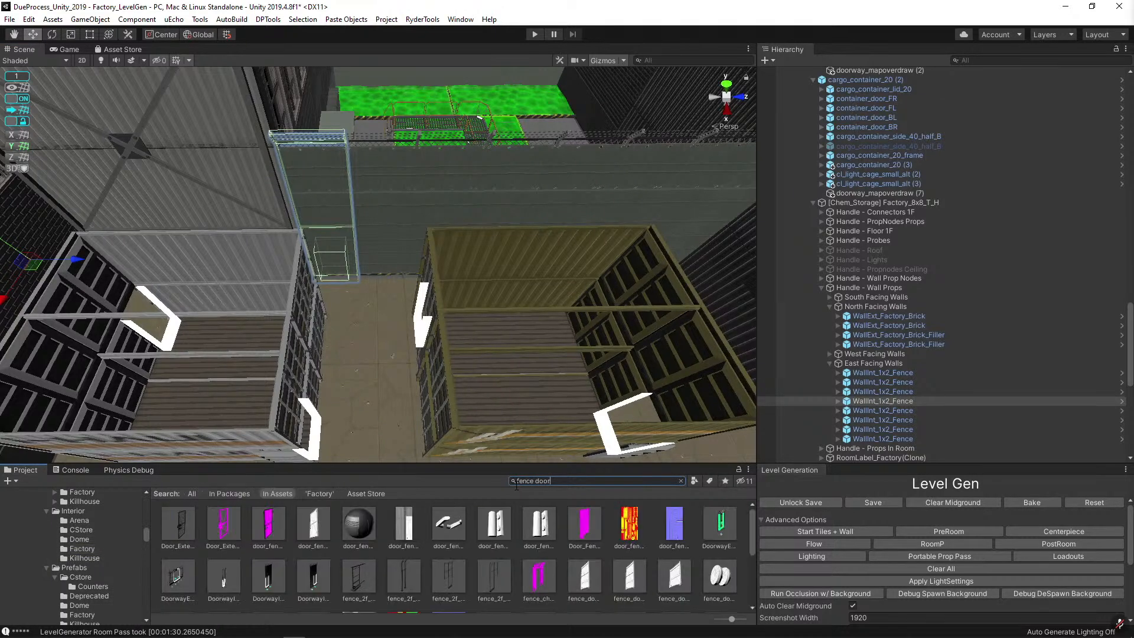
pyautogui.hotkey('ctrl', 'shift', 'r')
pyautogui.moveTo(269, 577); pyautogui.dragTo(167, 219)
pyautogui.click(312, 300)
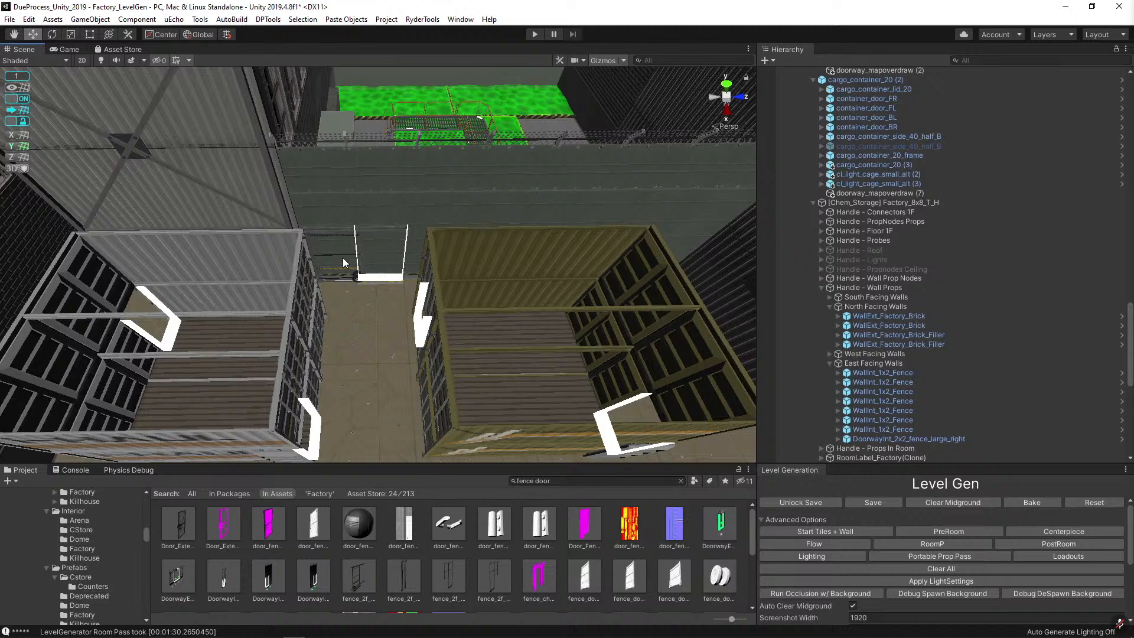
# Delete the surplus fence segment next to the new doorway and slide the doorway into the gap between the white and olive stacks.
pyautogui.click(375, 259)
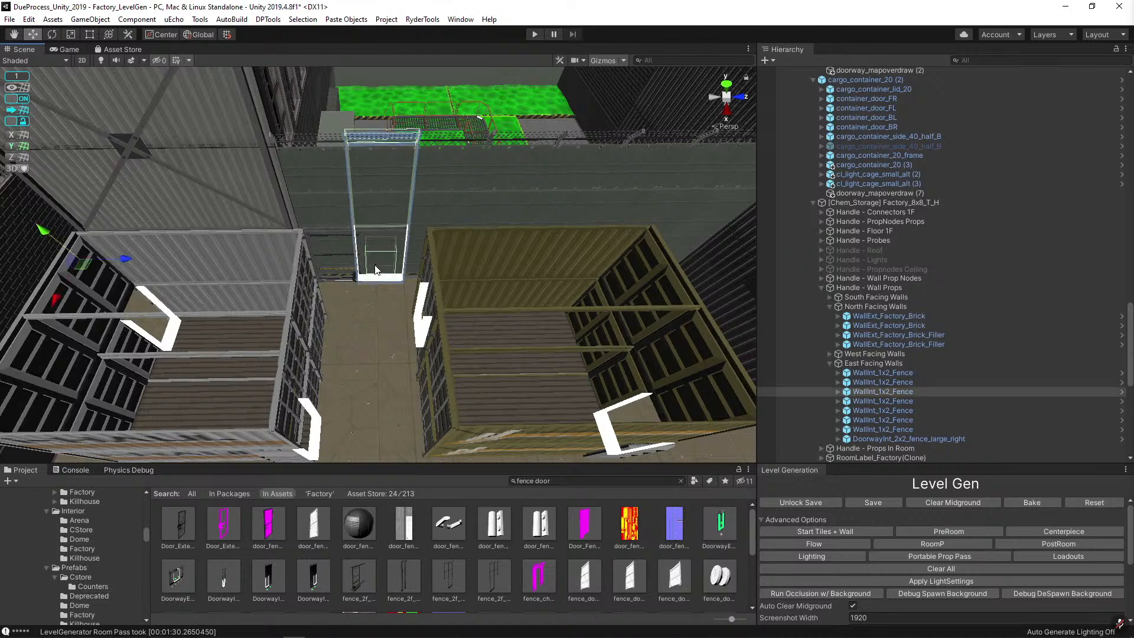
pyautogui.click(345, 235)
pyautogui.moveTo(403, 226); pyautogui.dragTo(285, 226)
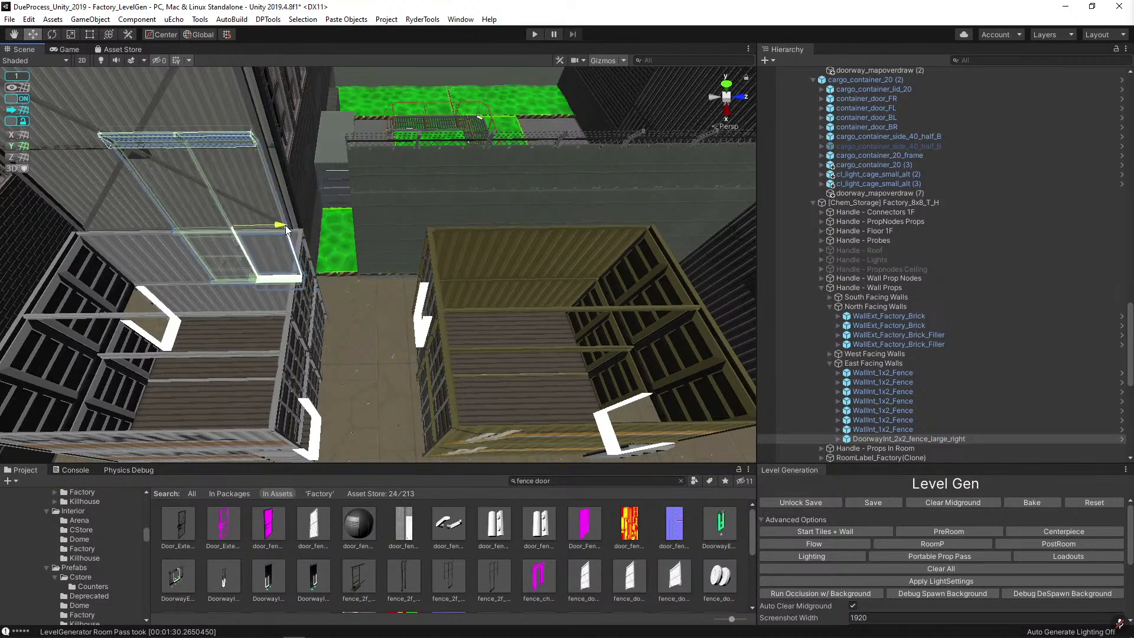
pyautogui.click(367, 223)
pyautogui.press('Delete')
pyautogui.moveTo(367, 223); pyautogui.dragTo(192, 212, button='right')
pyautogui.click(424, 253)
pyautogui.moveTo(223, 263); pyautogui.dragTo(385, 267)
pyautogui.moveTo(385, 268); pyautogui.dragTo(353, 250, button='right')
# Examine the whole map from above, covering the Toxic, Containment, Office, Storage and Dock areas.
pyautogui.click(369, 159)
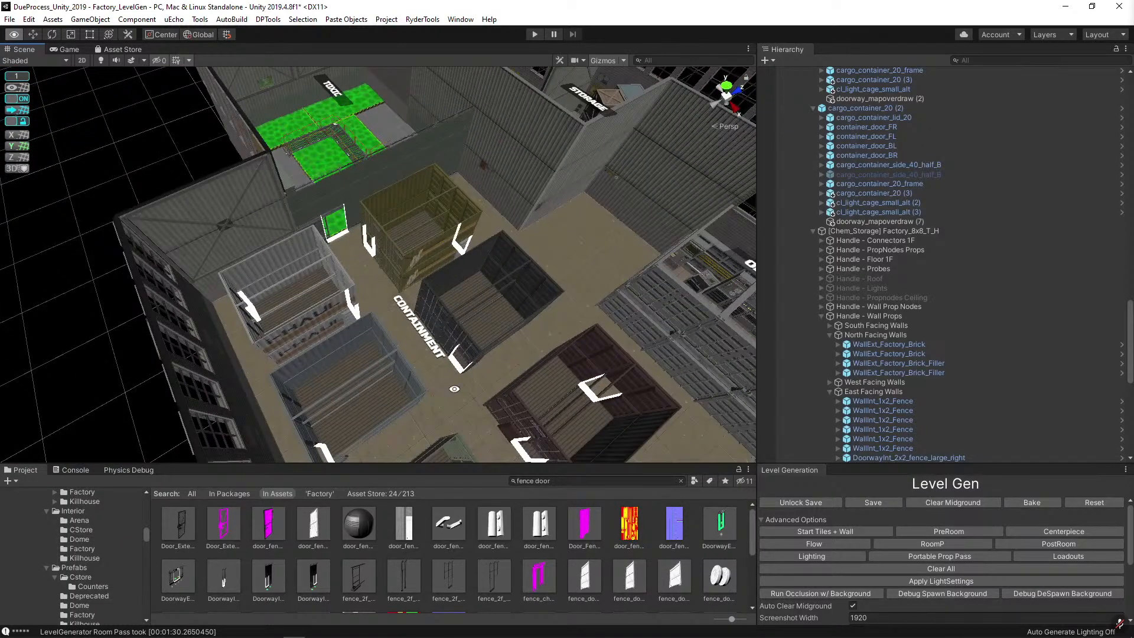
pyautogui.keyDown('alt'); pyautogui.moveTo(313, 278); pyautogui.dragTo(448, 327); pyautogui.keyUp('alt')
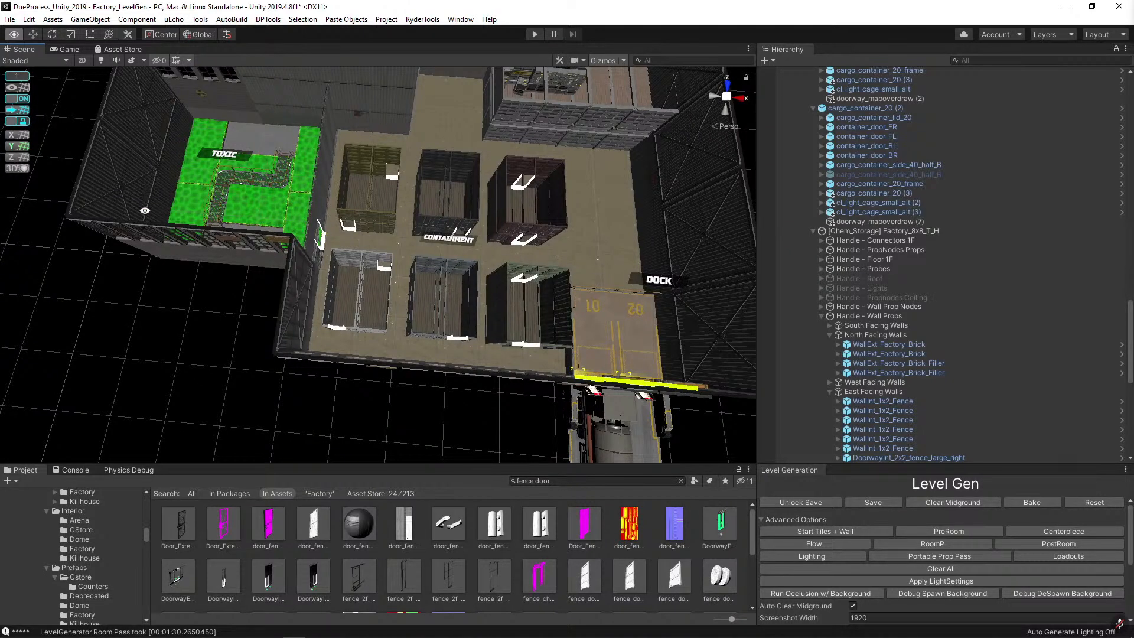
pyautogui.moveTo(648, 267); pyautogui.dragTo(657, 176, button='right')
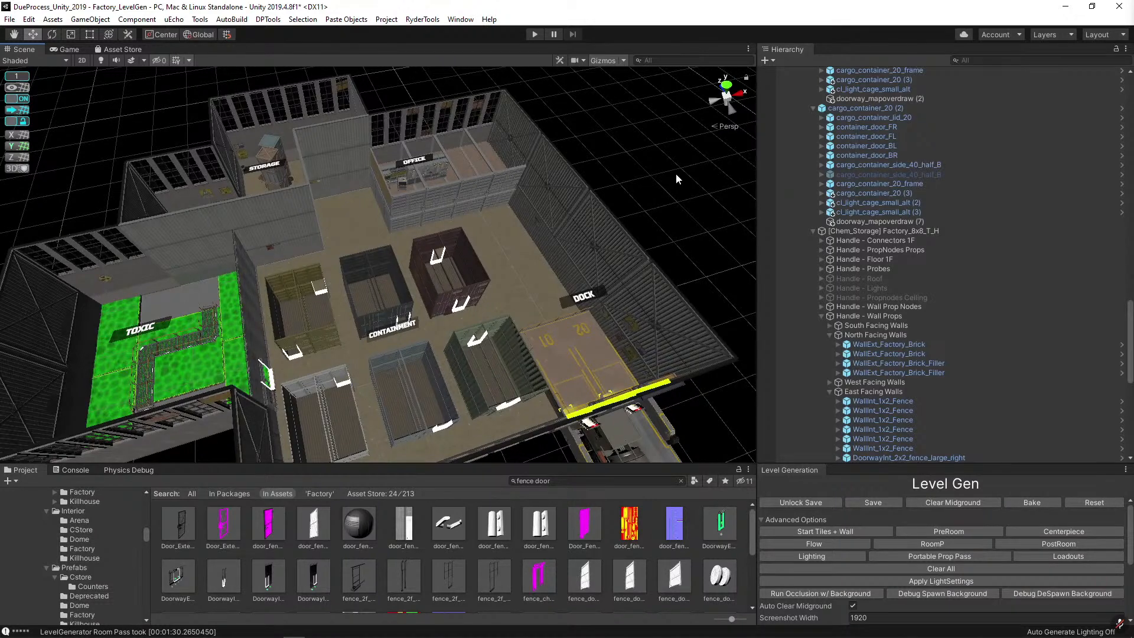
pyautogui.press('alt')
pyautogui.moveTo(675, 173); pyautogui.dragTo(676, 174, button='right')
pyautogui.moveTo(675, 173); pyautogui.dragTo(676, 172, button='right')
pyautogui.moveTo(676, 173); pyautogui.dragTo(676, 173, button='right')
pyautogui.press('alt')
# Rotate the pair of office_container_frame objects around the OFFICE label a quarter turn.
pyautogui.click(493, 154)
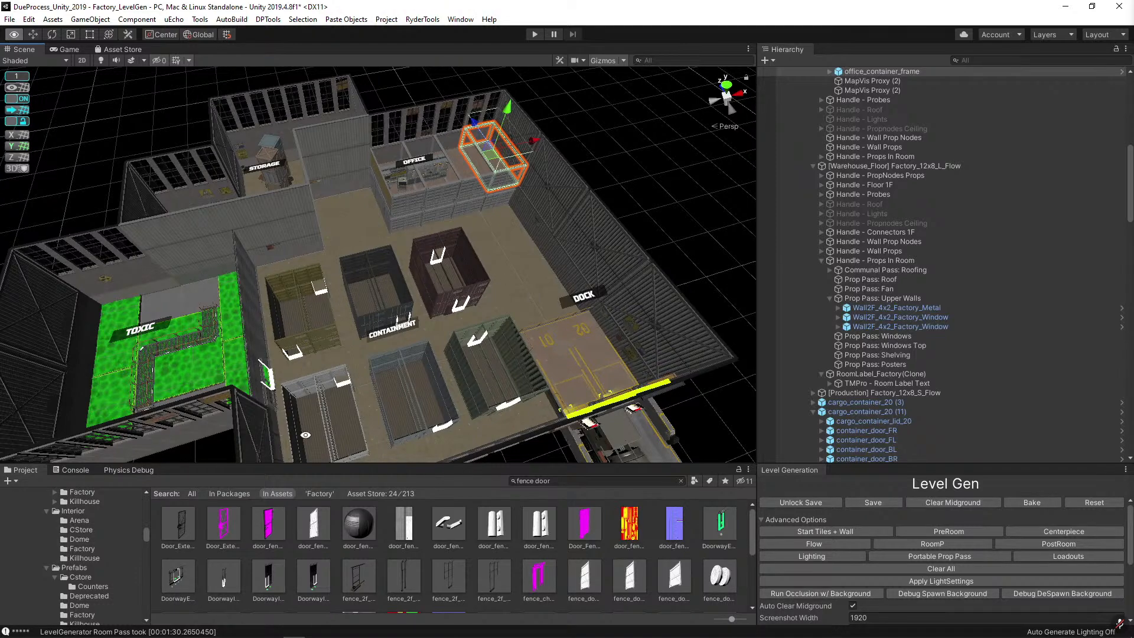
pyautogui.click(625, 173)
pyautogui.moveTo(626, 170); pyautogui.dragTo(319, 303, button='right')
pyautogui.press('w')
pyautogui.moveTo(387, 361); pyautogui.dragTo(536, 286, button='right')
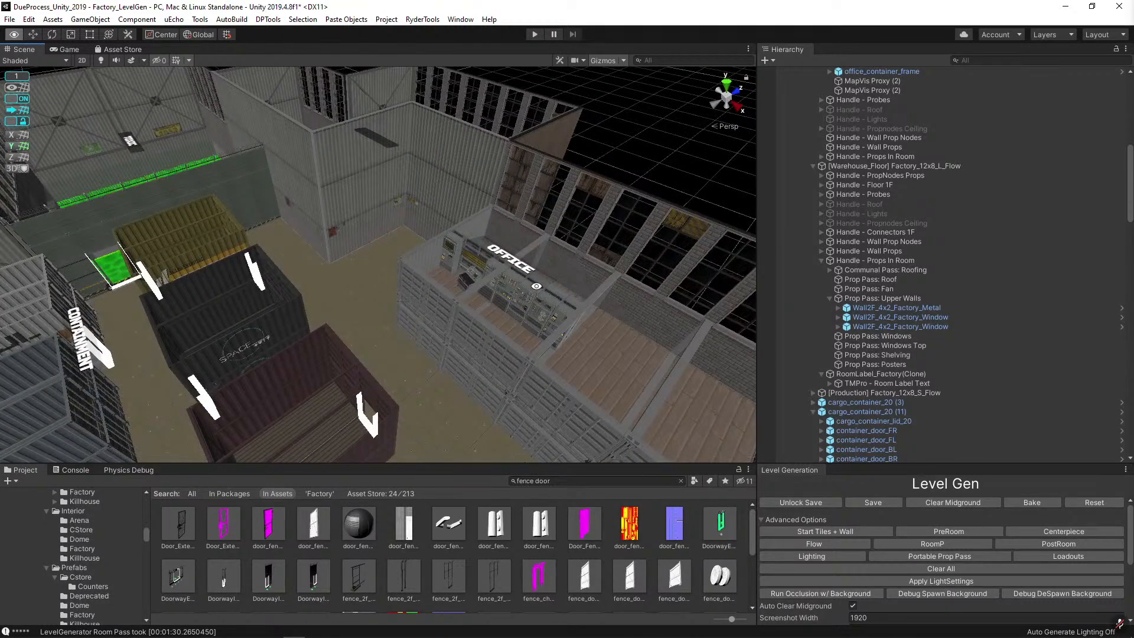
pyautogui.click(468, 293)
pyautogui.press('f')
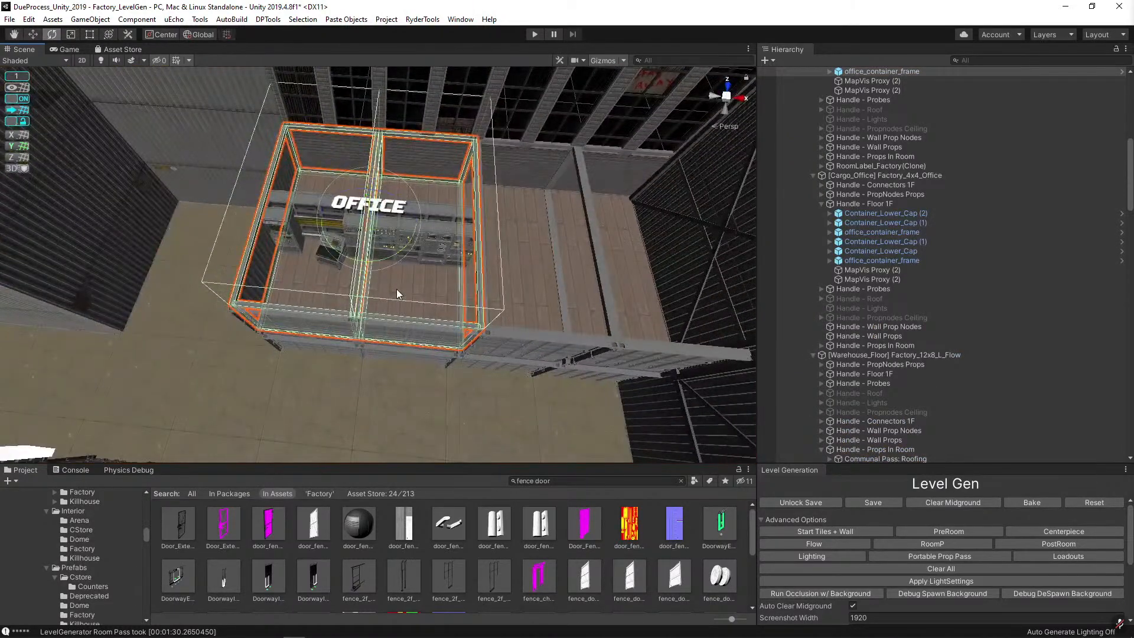
pyautogui.press('e')
pyautogui.keyDown('ctrl'); pyautogui.moveTo(483, 254); pyautogui.dragTo(569, 254); pyautogui.keyUp('ctrl')
# Rotate the neighbouring pair of office_container_frame objects in the empty half of the office a quarter turn.
pyautogui.click(598, 265)
pyautogui.keyDown('shift'); pyautogui.click(608, 322); pyautogui.keyUp('shift')
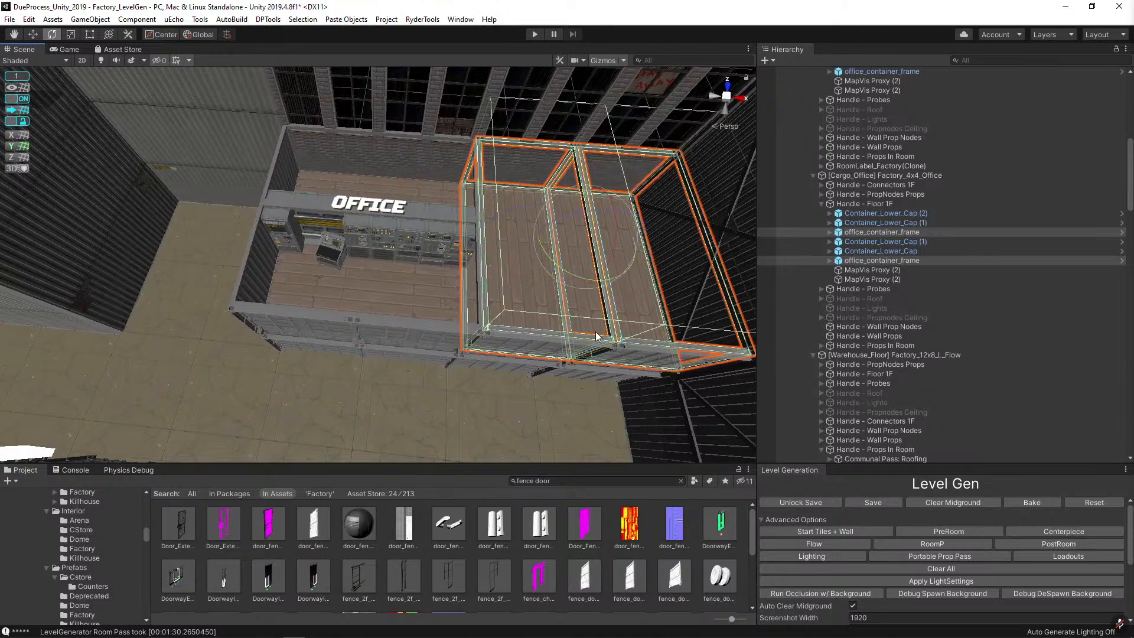
pyautogui.moveTo(595, 301); pyautogui.dragTo(570, 292, button='middle')
pyautogui.keyDown('ctrl'); pyautogui.moveTo(555, 272); pyautogui.dragTo(712, 274); pyautogui.keyUp('ctrl')
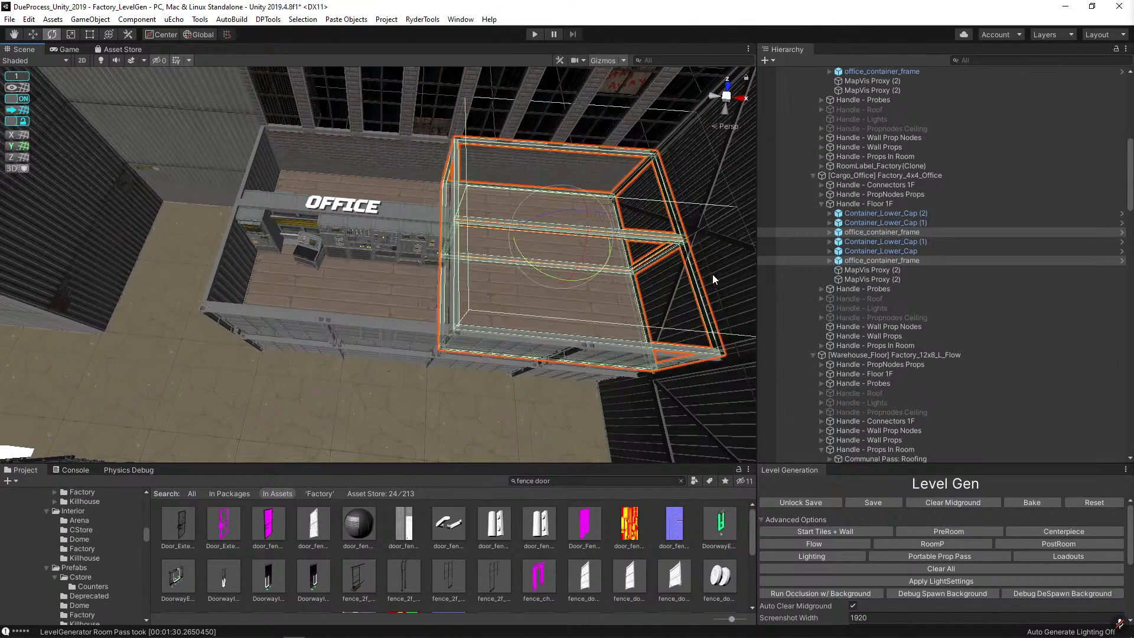
# Rotate the two cl_Office_Container_Roof_Solid panels under the OFFICE label a quarter turn to follow the rotated frames.
pyautogui.moveTo(549, 282); pyautogui.dragTo(407, 258, button='right')
pyautogui.press('w')
pyautogui.click(223, 235)
pyautogui.keyDown('ctrl'); pyautogui.click(359, 299); pyautogui.keyUp('ctrl')
pyautogui.moveTo(359, 300); pyautogui.dragTo(454, 260, button='right')
pyautogui.press('e')
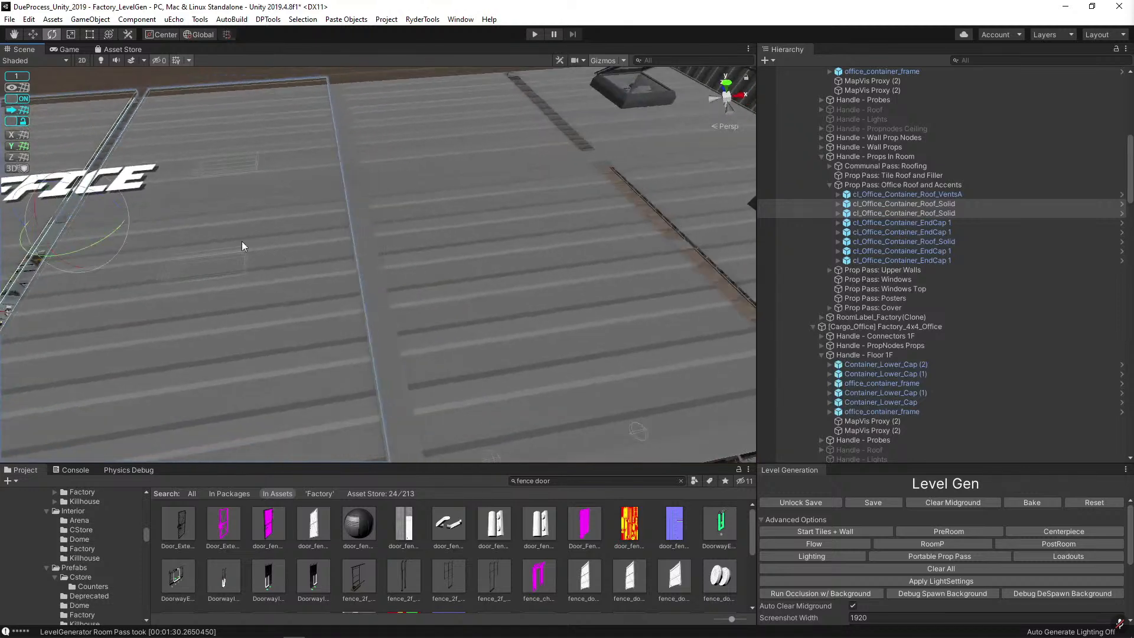
pyautogui.moveTo(153, 238); pyautogui.dragTo(115, 232, button='right')
pyautogui.keyDown('ctrl'); pyautogui.moveTo(116, 230); pyautogui.dragTo(322, 207); pyautogui.keyUp('ctrl')
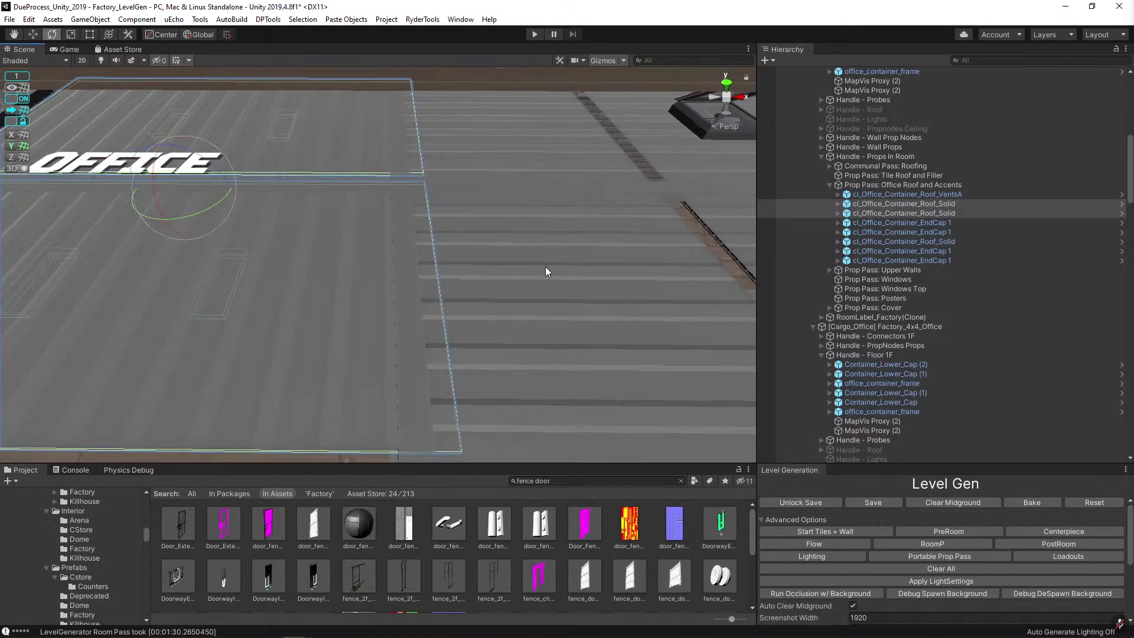
# Rotate the cl_Office_Container_Roof_VentsA panel and its adjoining solid roof panel a quarter turn.
pyautogui.click(545, 267)
pyautogui.moveTo(545, 267); pyautogui.dragTo(623, 257, button='right')
pyautogui.keyDown('ctrl'); pyautogui.click(547, 229); pyautogui.keyUp('ctrl')
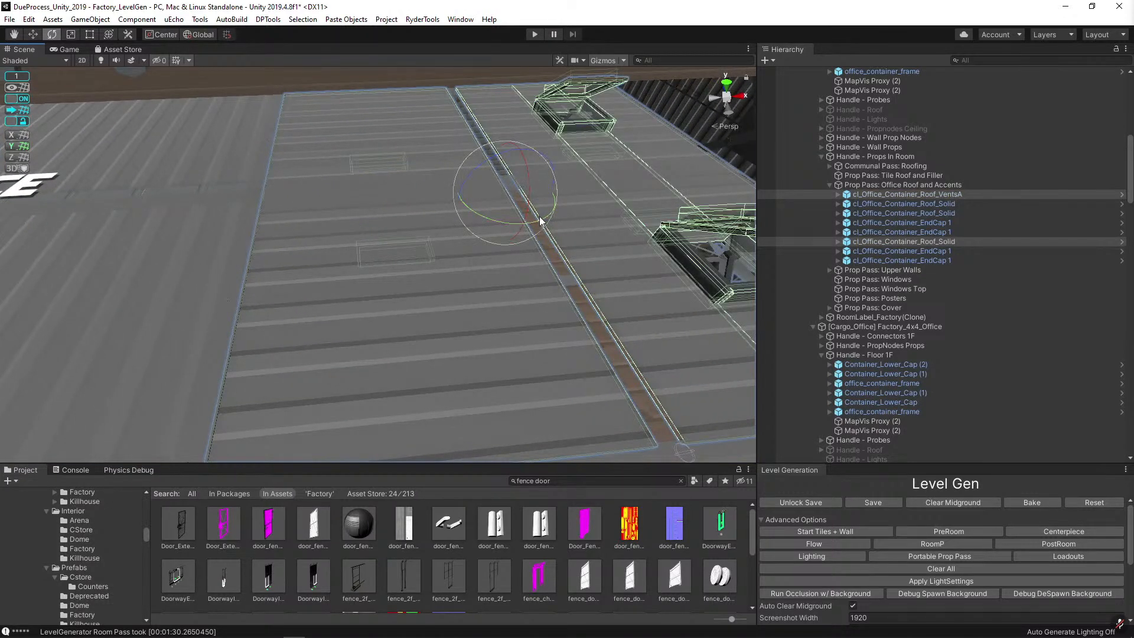
pyautogui.moveTo(541, 221); pyautogui.dragTo(666, 209, button='right')
# Turn off grid snapping and shift the vented roof panel and its adjoining solid panel into line with the office frames.
pyautogui.press('w')
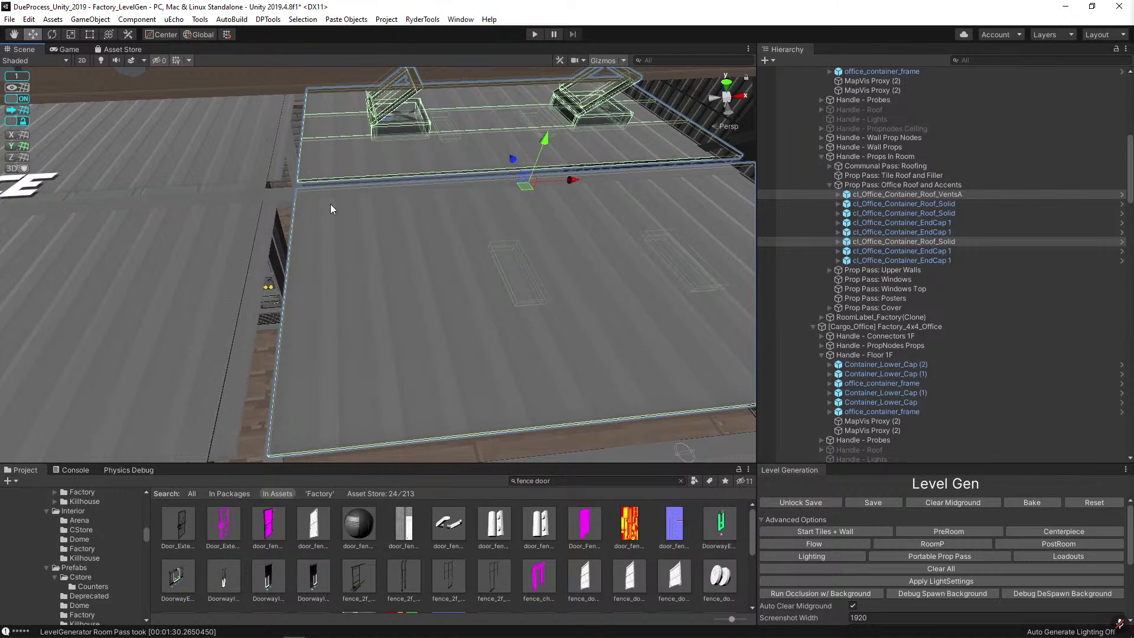
pyautogui.moveTo(331, 204); pyautogui.dragTo(564, 209, button='right')
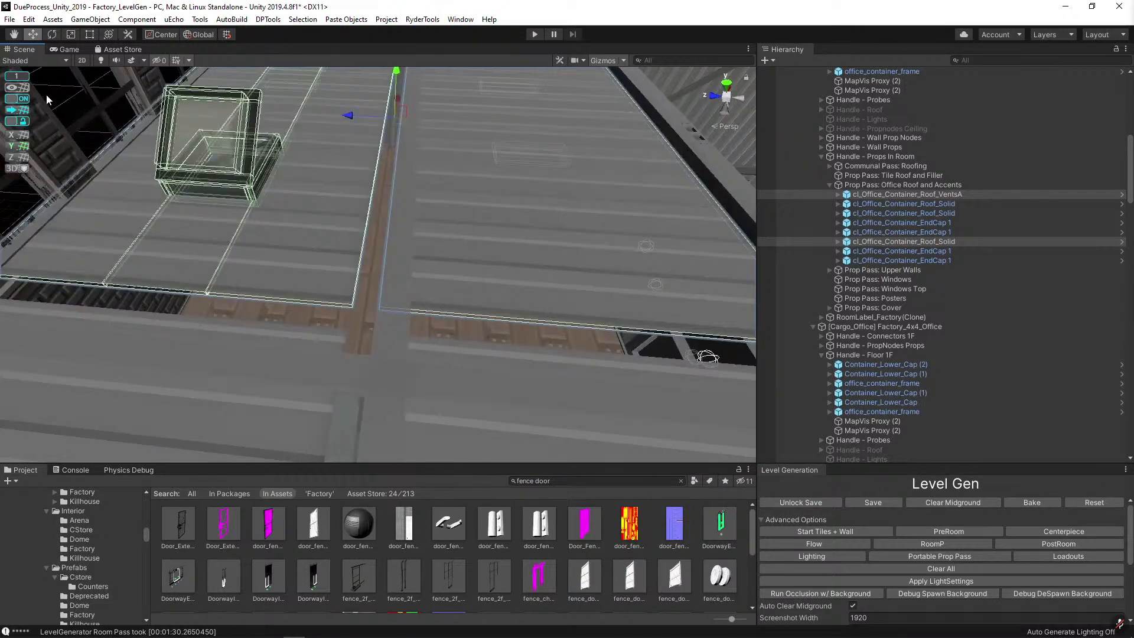
pyautogui.click(21, 98)
pyautogui.moveTo(178, 122); pyautogui.dragTo(280, 126, button='right')
pyautogui.moveTo(350, 170); pyautogui.dragTo(366, 173)
pyautogui.moveTo(399, 135); pyautogui.dragTo(354, 216, button='right')
pyautogui.moveTo(634, 222); pyautogui.dragTo(617, 225)
pyautogui.moveTo(616, 223); pyautogui.dragTo(548, 190, button='right')
# Shift the two solid roof panels under the OFFICE label into line with the office container frames.
pyautogui.click(336, 158)
pyautogui.moveTo(302, 116); pyautogui.dragTo(371, 186, button='right')
pyautogui.moveTo(536, 116); pyautogui.dragTo(460, 116)
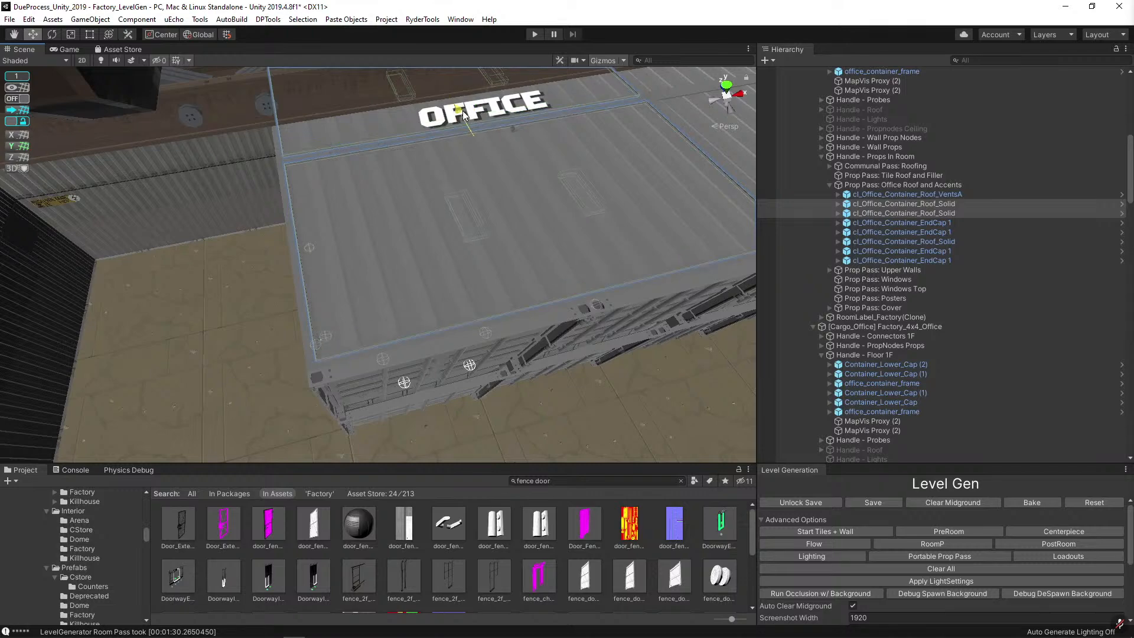
pyautogui.moveTo(467, 218); pyautogui.dragTo(453, 330, button='right')
# Delete the four yellow cl_Office_Container_Wall_1x1 panels from the East Facing Walls at the end of the office.
pyautogui.click(438, 285)
pyautogui.click(446, 335)
pyautogui.keyDown('shift'); pyautogui.click(452, 335); pyautogui.keyUp('shift')
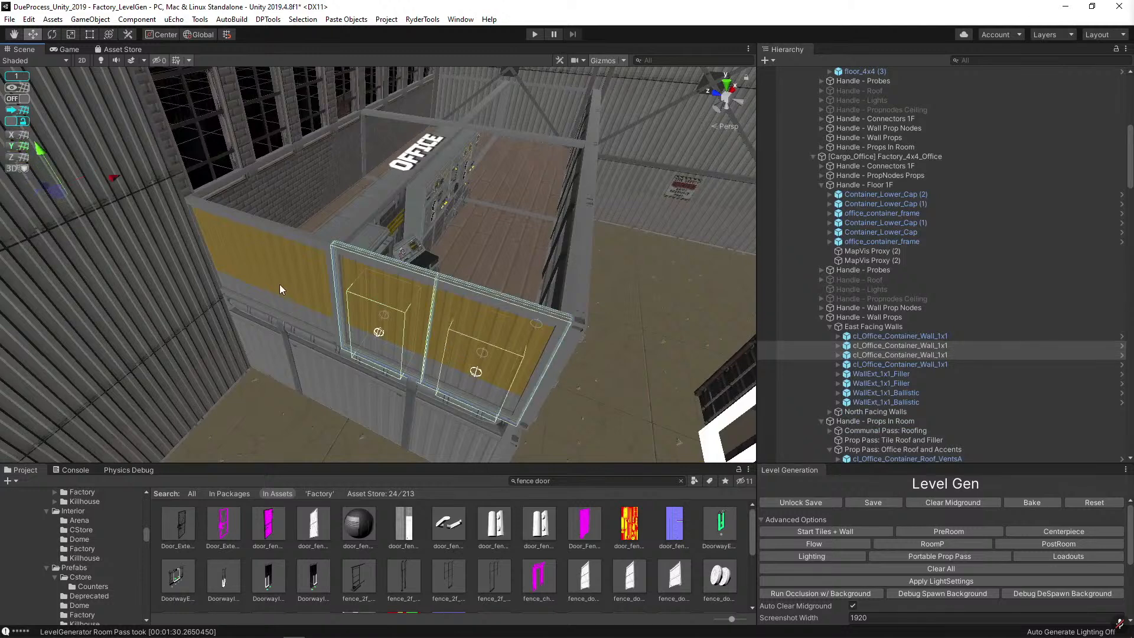
pyautogui.keyDown('shift'); pyautogui.click(278, 285); pyautogui.keyUp('shift')
pyautogui.keyDown('shift'); pyautogui.click(241, 259); pyautogui.keyUp('shift')
pyautogui.moveTo(217, 143); pyautogui.dragTo(219, 144, button='right')
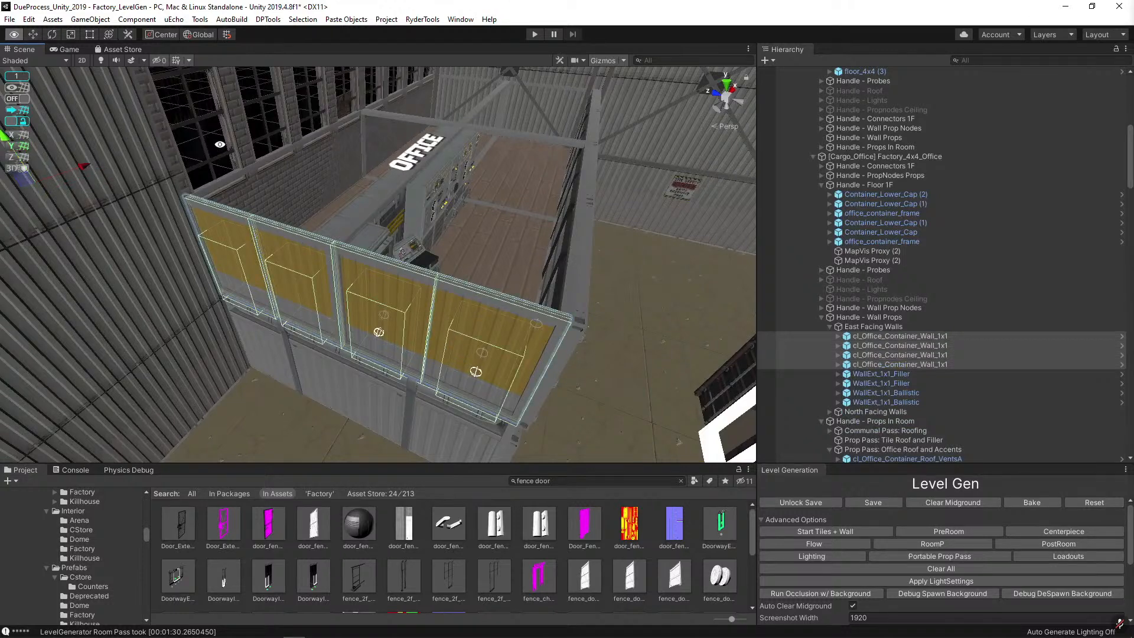
pyautogui.moveTo(496, 382); pyautogui.dragTo(495, 381, button='right')
pyautogui.click(447, 359)
pyautogui.keyDown('shift'); pyautogui.click(375, 324); pyautogui.keyUp('shift')
pyautogui.keyDown('shift'); pyautogui.click(309, 293); pyautogui.keyUp('shift')
pyautogui.keyDown('shift'); pyautogui.click(252, 266); pyautogui.keyUp('shift')
pyautogui.press('Delete')
# Select the four upper WallInt_FOffice_CapLeft and CapRight panels on the console-side half of the office's long wall.
pyautogui.moveTo(324, 301); pyautogui.dragTo(402, 296, button='right')
pyautogui.click(355, 307)
pyautogui.keyDown('shift'); pyautogui.click(407, 282); pyautogui.keyUp('shift')
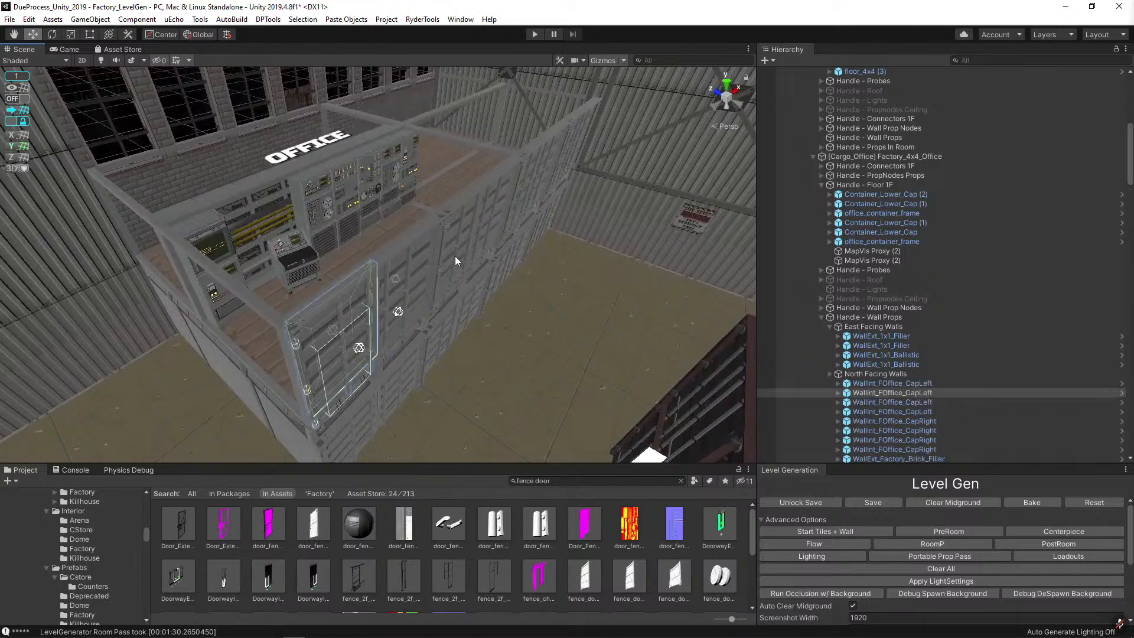
pyautogui.keyDown('shift'); pyautogui.click(458, 254); pyautogui.keyUp('shift')
pyautogui.keyDown('shift'); pyautogui.click(501, 217); pyautogui.keyUp('shift')
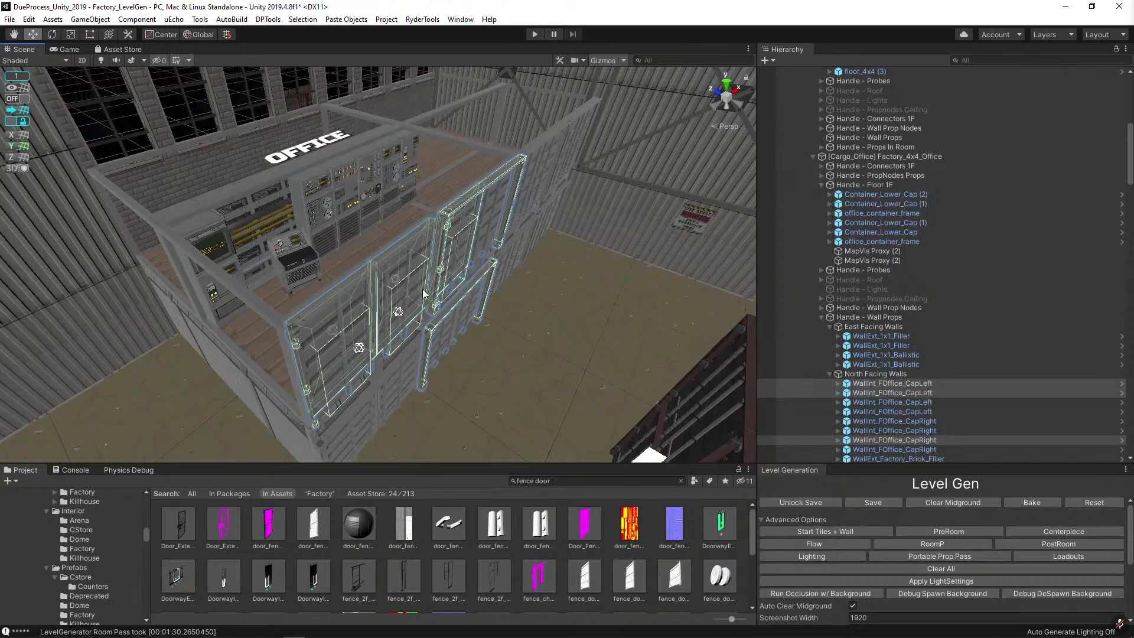
pyautogui.keyDown('alt'); pyautogui.moveTo(387, 384); pyautogui.dragTo(421, 309); pyautogui.keyUp('alt')
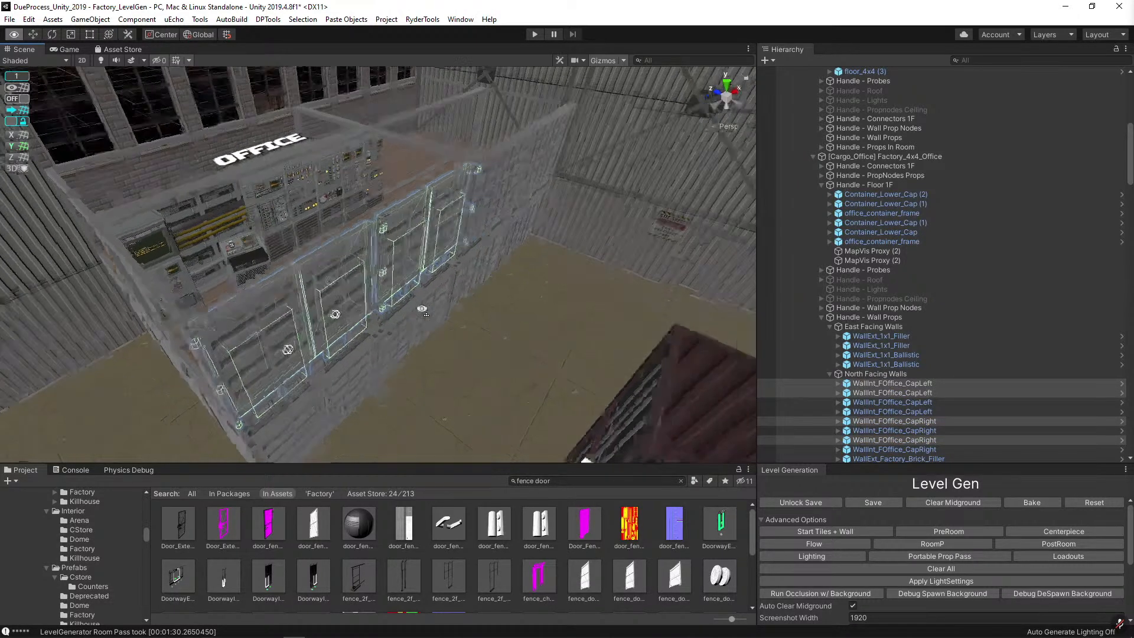
# Rotate the four selected WallInt_FOffice panels a quarter turn so they run parallel to the office's open short end.
pyautogui.moveTo(421, 309); pyautogui.dragTo(306, 293, button='right')
pyautogui.keyDown('shift'); pyautogui.click(282, 284); pyautogui.keyUp('shift')
pyautogui.keyDown('shift'); pyautogui.click(355, 265); pyautogui.keyUp('shift')
pyautogui.moveTo(355, 265); pyautogui.dragTo(349, 285, button='right')
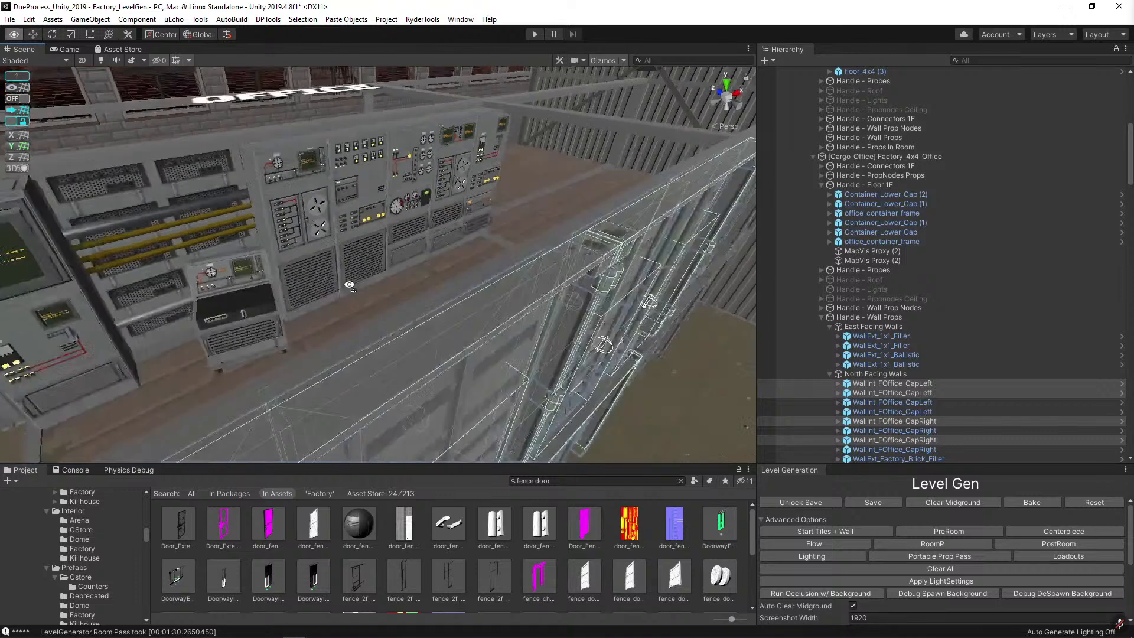
pyautogui.keyDown('alt'); pyautogui.moveTo(349, 285); pyautogui.dragTo(460, 311); pyautogui.keyUp('alt')
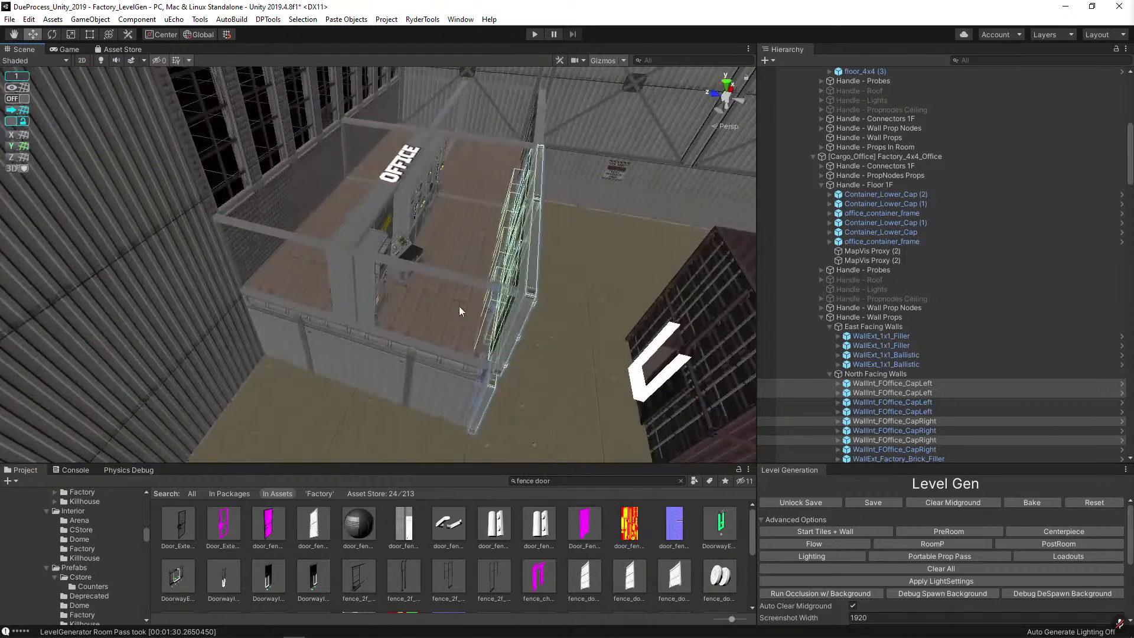
pyautogui.click(175, 38)
pyautogui.click(167, 38)
pyautogui.moveTo(390, 204); pyautogui.dragTo(390, 286, button='right')
pyautogui.press('s')
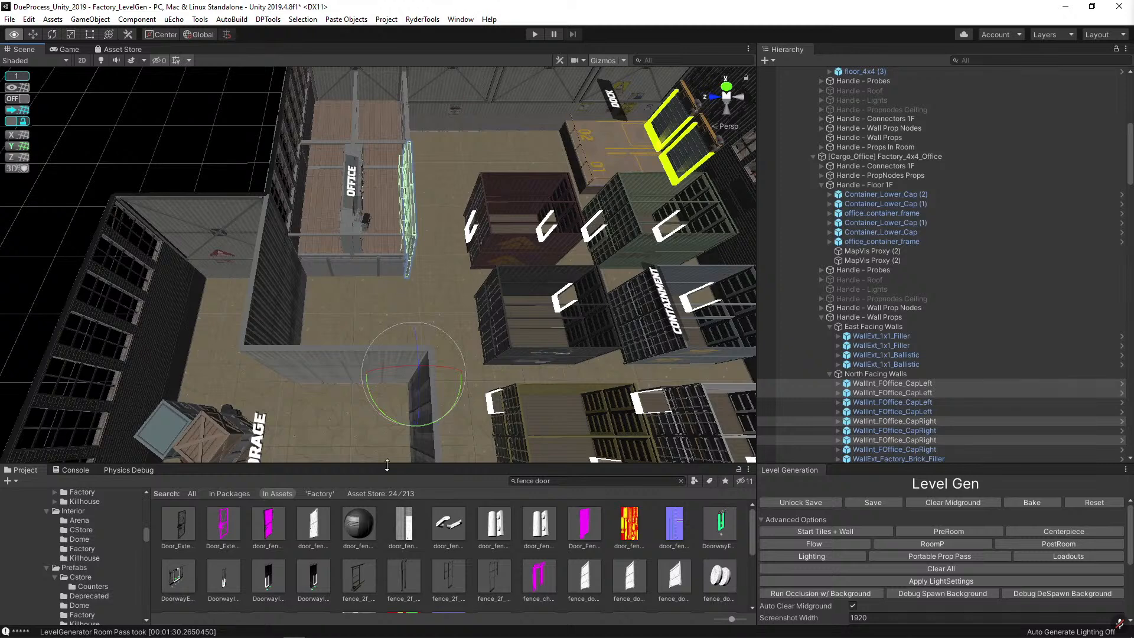
pyautogui.press('e')
pyautogui.moveTo(378, 406); pyautogui.dragTo(147, 398)
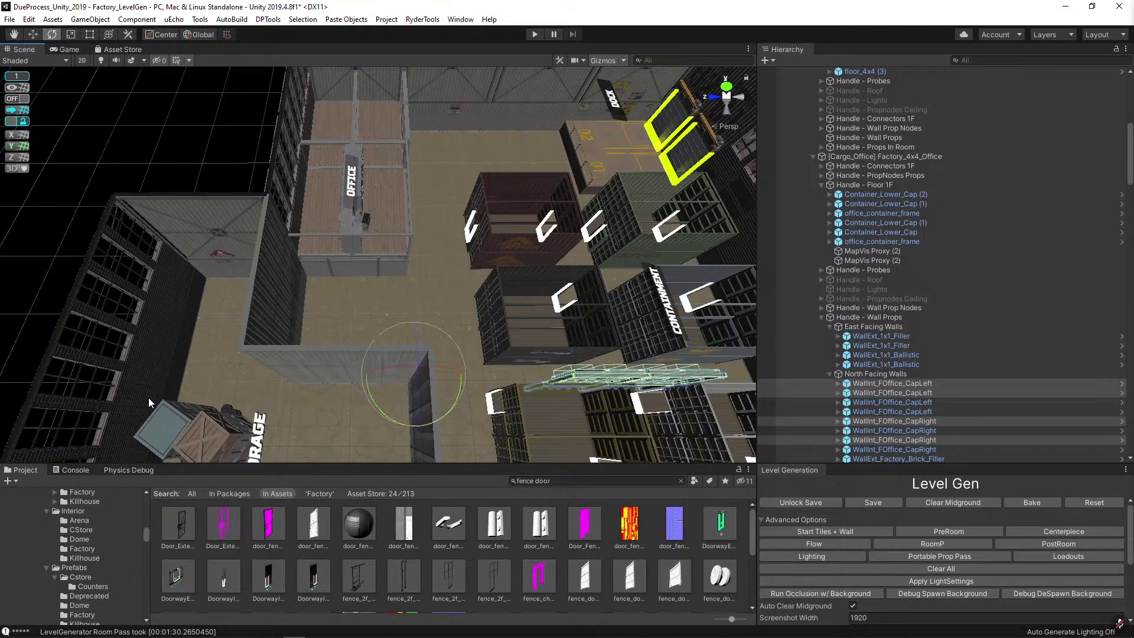
# Move the four rotated panels onto the office's open short end and align them with grid snapping on.
pyautogui.press('w')
pyautogui.moveTo(403, 389); pyautogui.dragTo(163, 267)
pyautogui.click(17, 99)
pyautogui.click(162, 34)
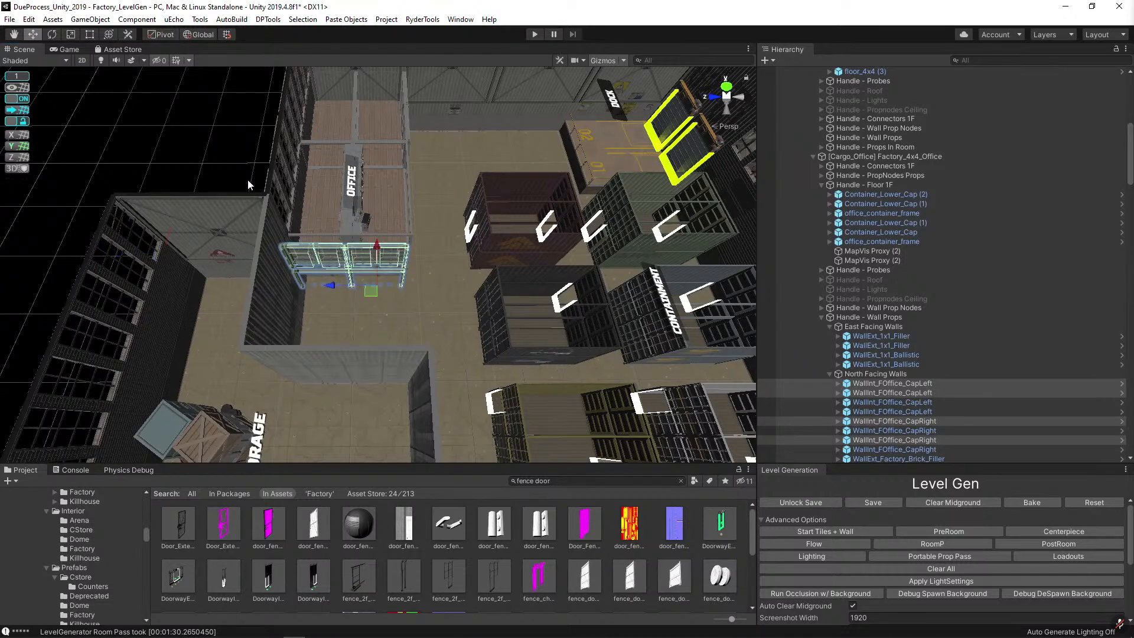
pyautogui.moveTo(378, 289)
pyautogui.mouseDown()
pyautogui.moveTo(388, 288)
pyautogui.moveTo(374, 287)
pyautogui.mouseUp()
# Reselect the four WallInt_FOffice_CapLeft and CapRight panels on the office's short end.
pyautogui.moveTo(330, 254); pyautogui.dragTo(356, 215, button='right')
pyautogui.click(313, 224)
pyautogui.press('w')
pyautogui.press('w')
pyautogui.click(144, 239)
pyautogui.click(144, 239)
pyautogui.press('s')
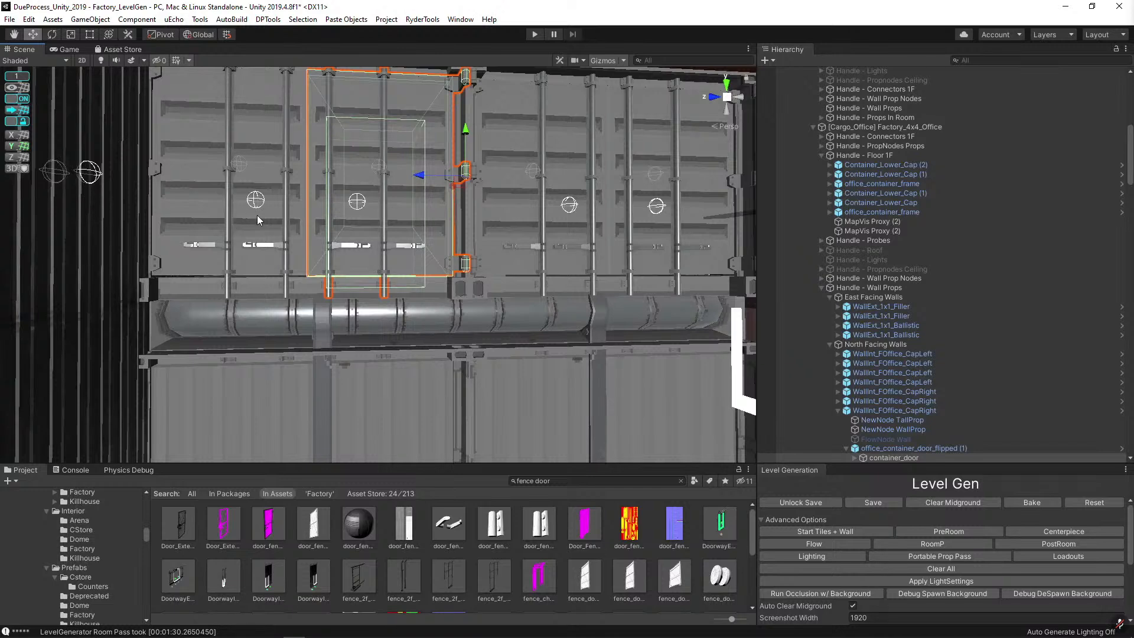
pyautogui.click(257, 215)
pyautogui.keyDown('shift'); pyautogui.click(362, 206); pyautogui.keyUp('shift')
pyautogui.keyDown('shift'); pyautogui.click(521, 191); pyautogui.keyUp('shift')
pyautogui.keyDown('shift'); pyautogui.click(652, 195); pyautogui.keyUp('shift')
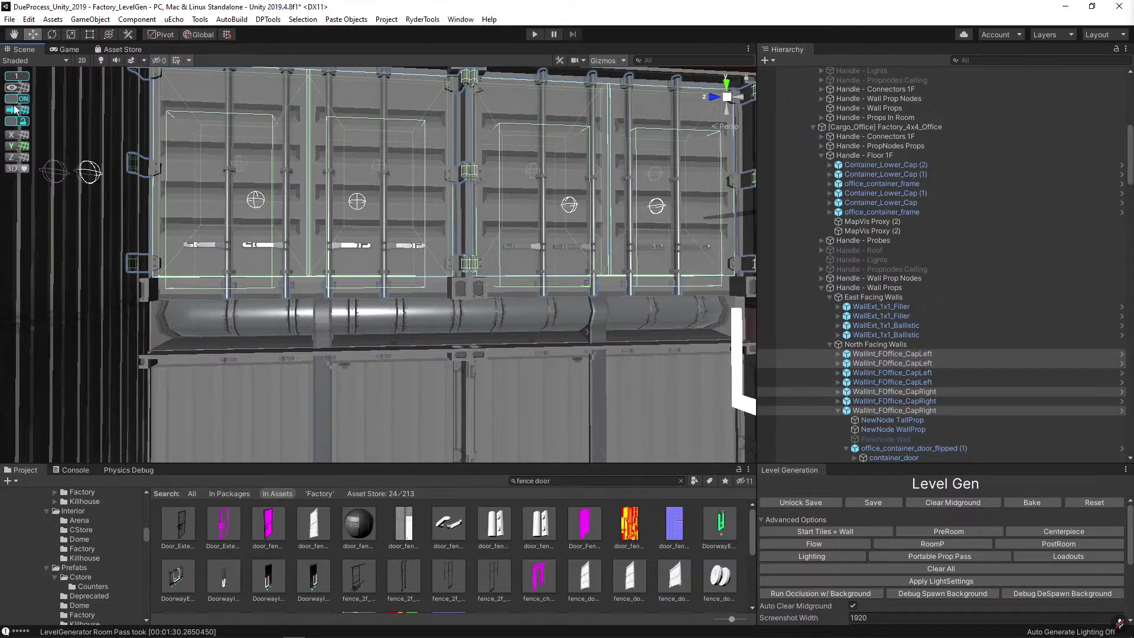
# Turn off grid snapping and adjust the height of the four short-end panels to seat them in the office container frame.
pyautogui.moveTo(270, 225); pyautogui.dragTo(349, 197, button='right')
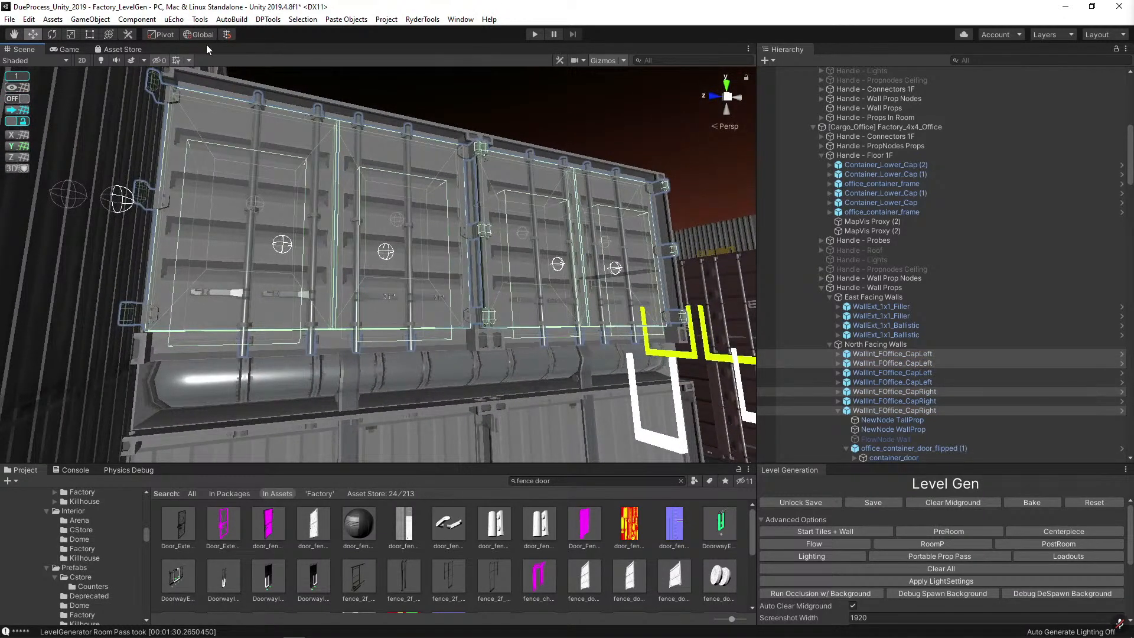
pyautogui.moveTo(232, 142); pyautogui.dragTo(328, 232, button='right')
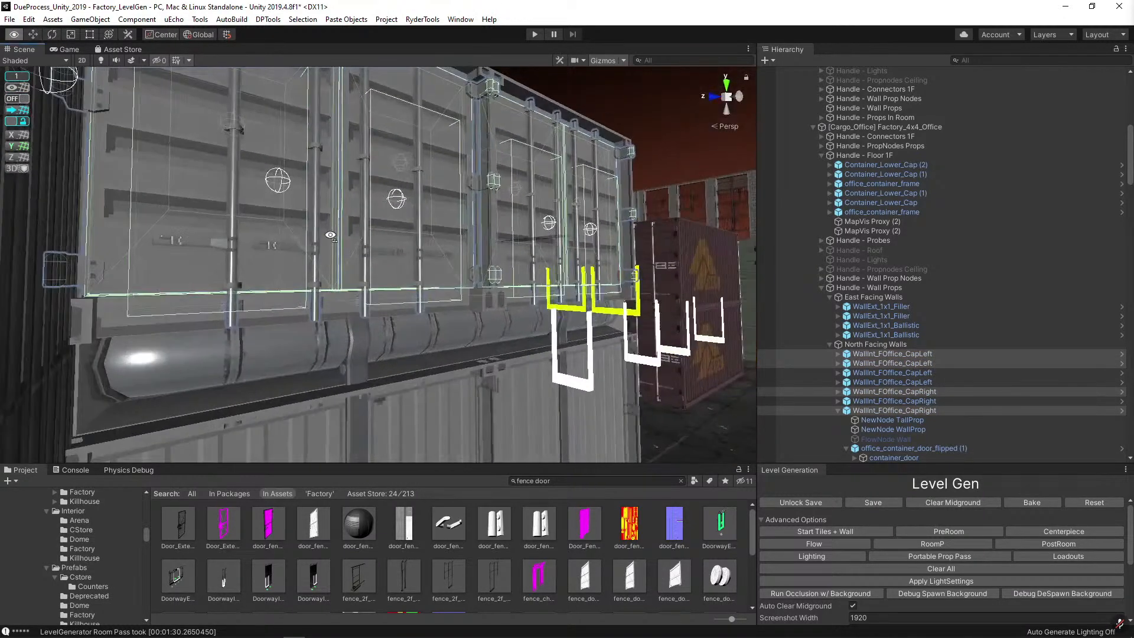
pyautogui.click(160, 35)
pyautogui.moveTo(413, 218); pyautogui.dragTo(273, 300, button='right')
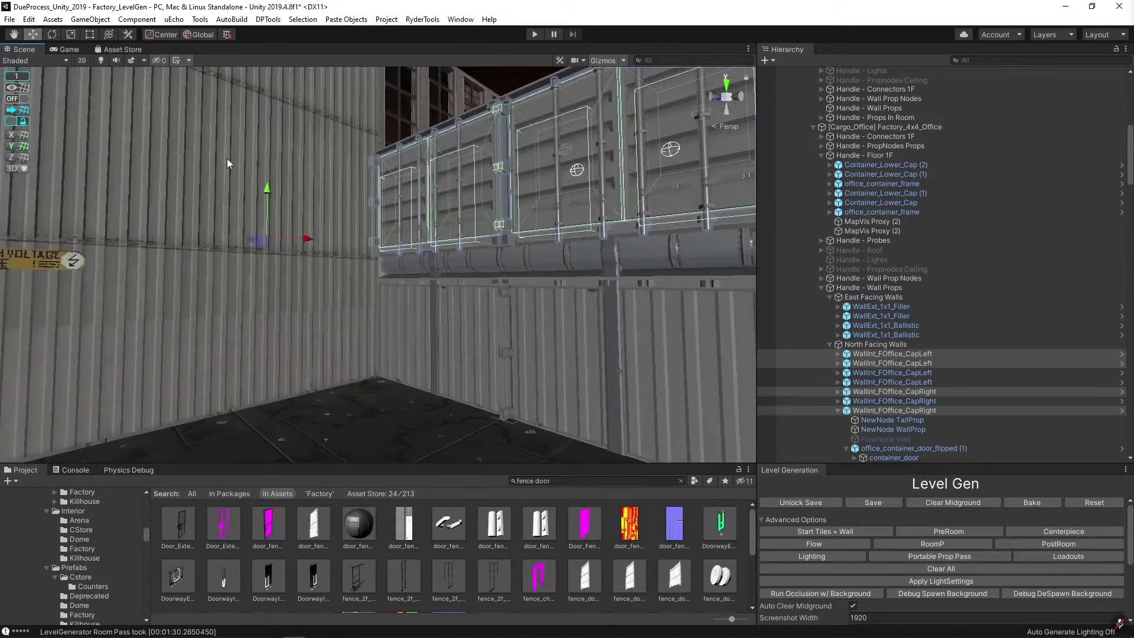
pyautogui.click(159, 37)
pyautogui.moveTo(354, 236); pyautogui.dragTo(540, 285, button='right')
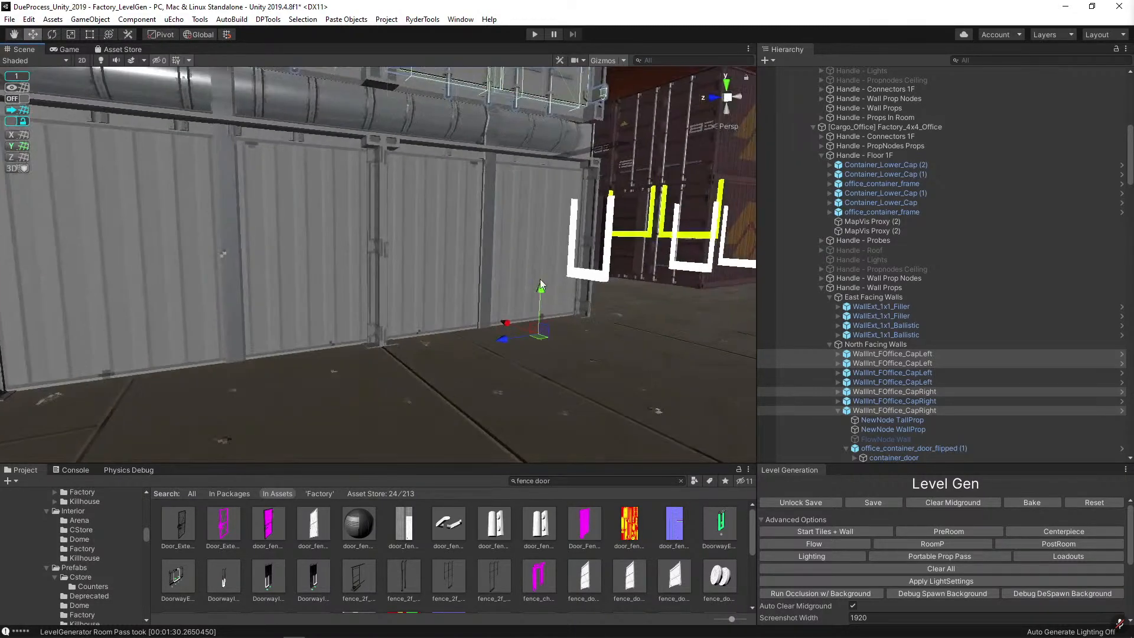
pyautogui.moveTo(536, 283); pyautogui.dragTo(536, 285)
pyautogui.moveTo(538, 289); pyautogui.dragTo(460, 251, button='right')
pyautogui.moveTo(462, 206); pyautogui.dragTo(462, 205)
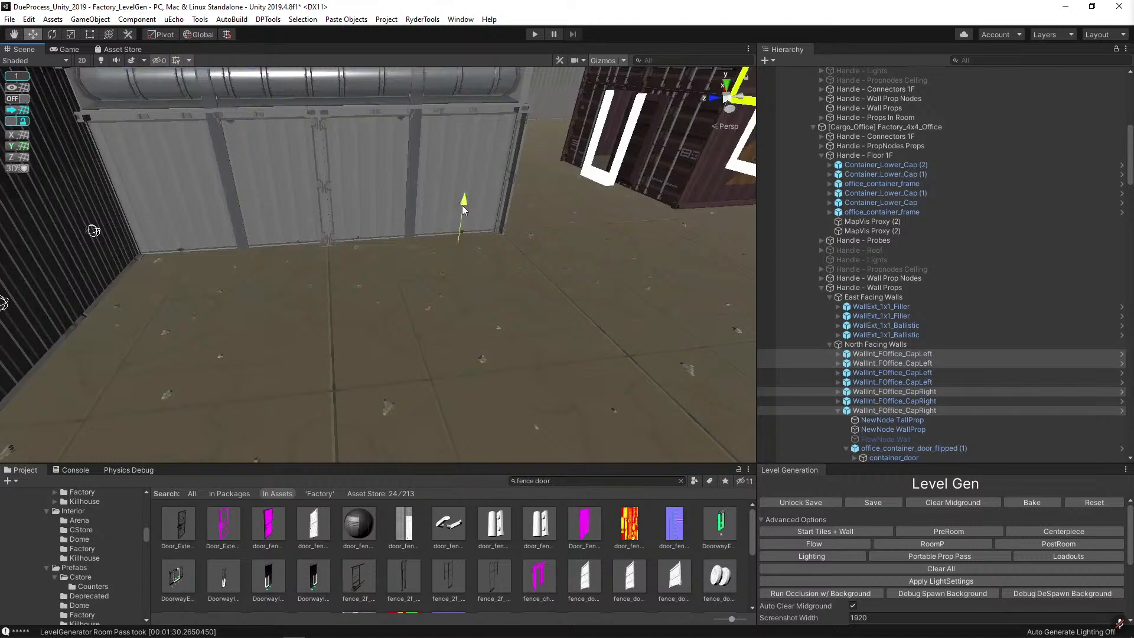
pyautogui.moveTo(463, 209); pyautogui.dragTo(347, 212, button='right')
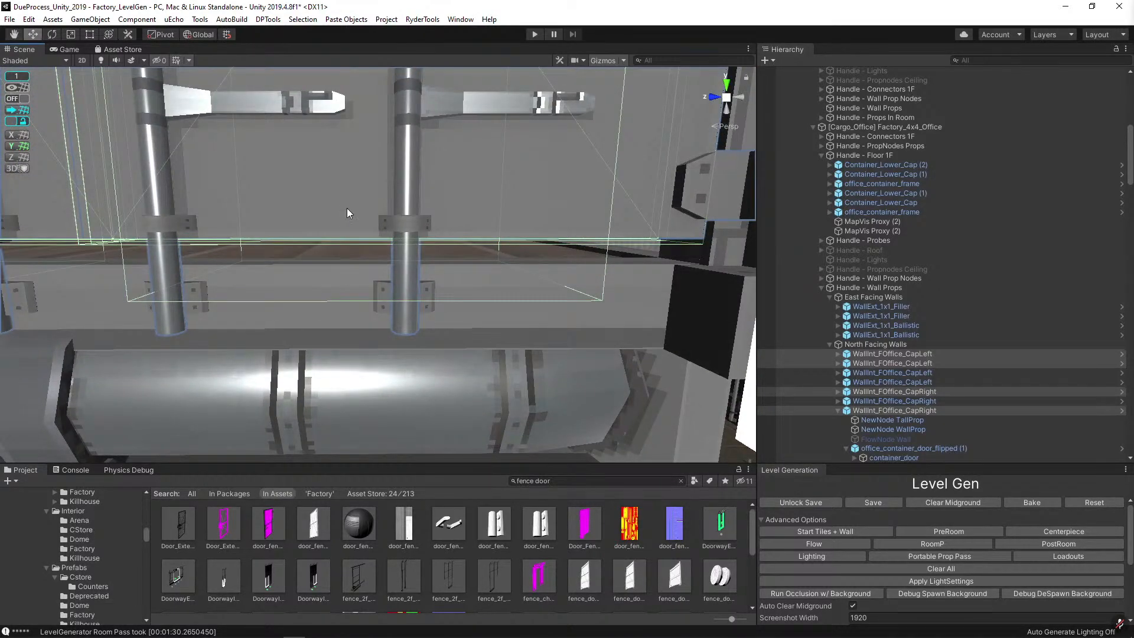
pyautogui.press('f')
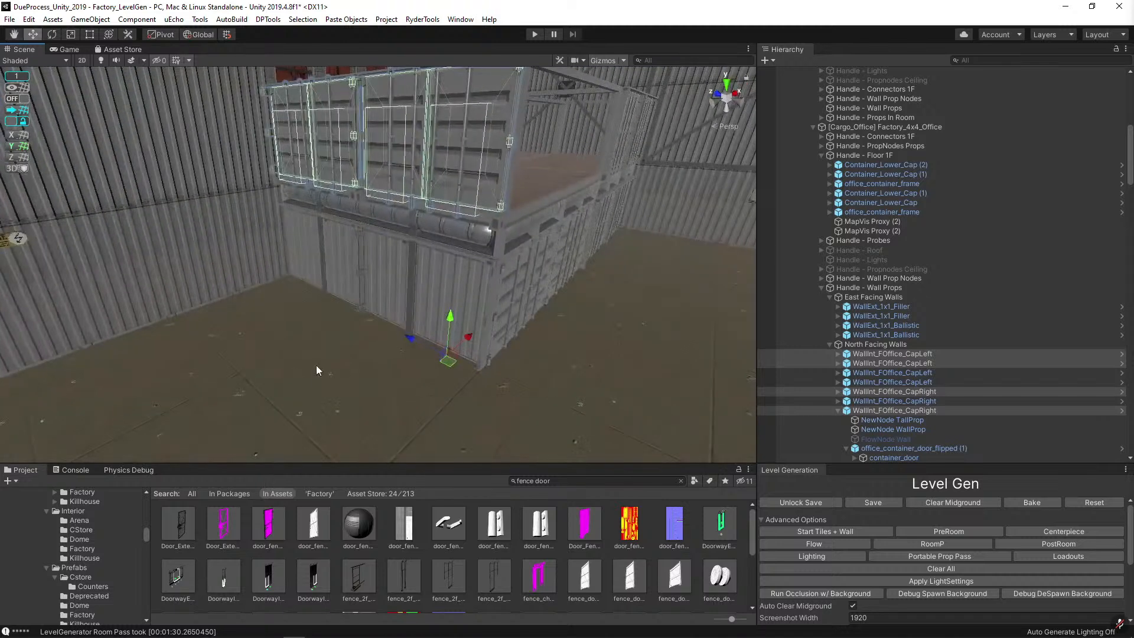
# Try lowering the four short-end panels over the pipe and undo that lowering.
pyautogui.moveTo(453, 322); pyautogui.dragTo(453, 354)
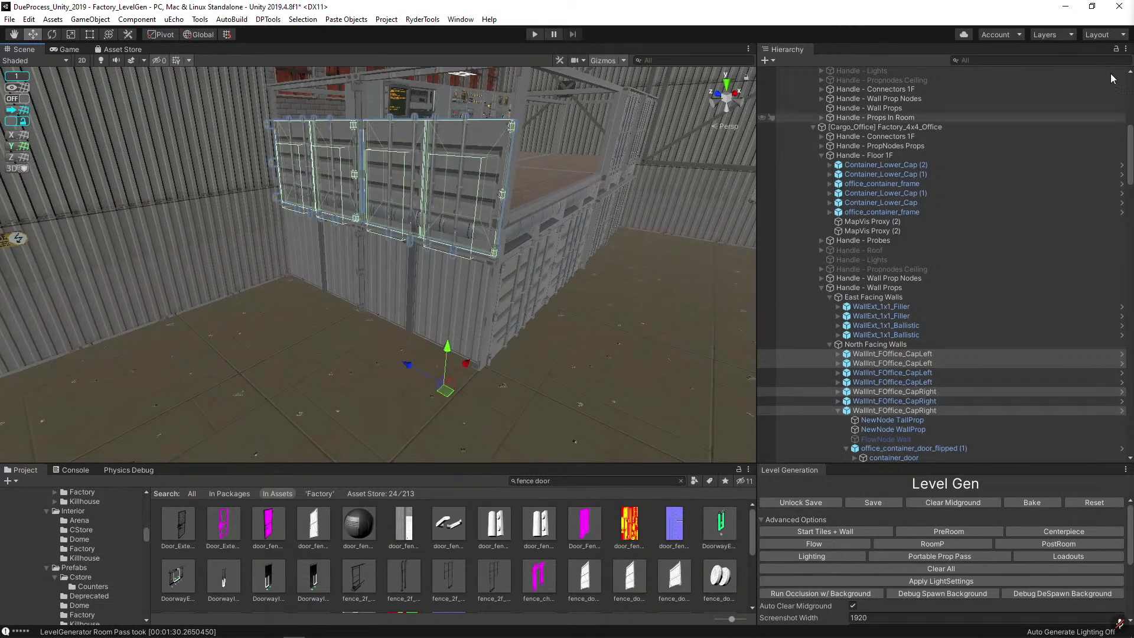
pyautogui.hotkey('ctrl', 'z')
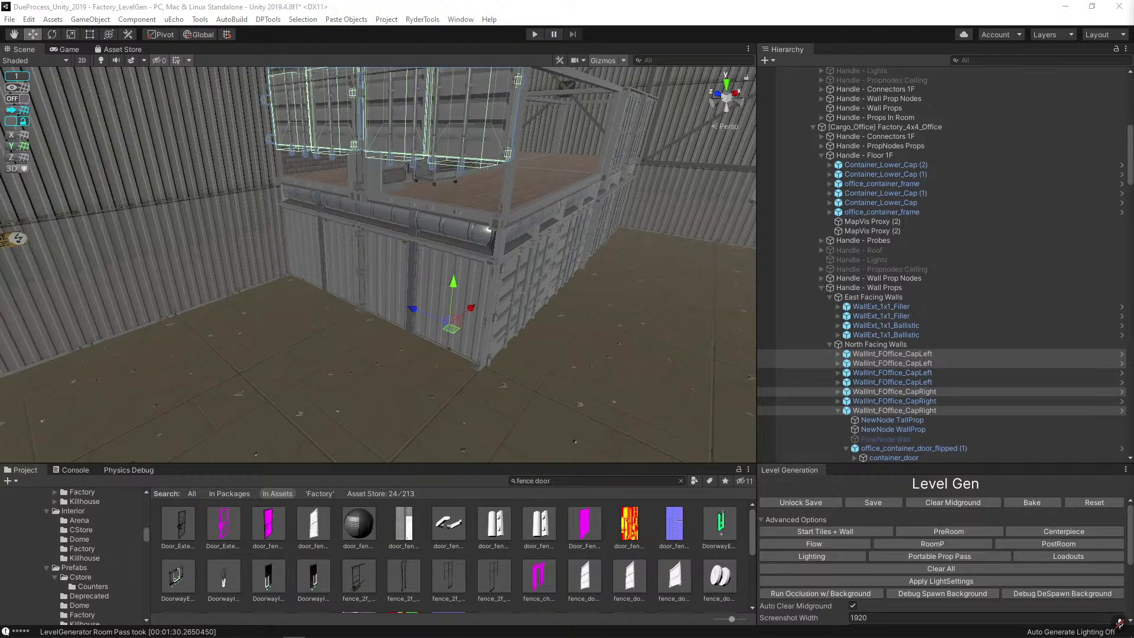
pyautogui.hotkey('ctrl', 'z')
pyautogui.hotkey('ctrl', 'z')
pyautogui.hotkey('ctrl', 'z')
pyautogui.hotkey('ctrl', 'z')
pyautogui.hotkey('ctrl', 'z')
pyautogui.hotkey('ctrl', 'z')
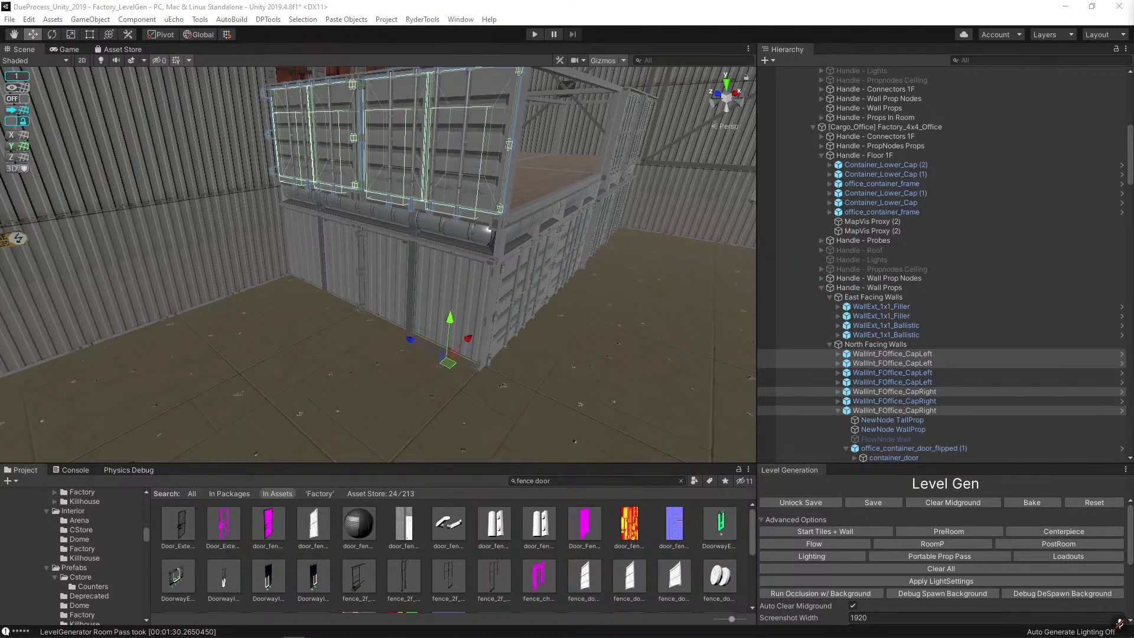
# Delete the two upper door panels nearest the middle on the still-closed half of the office's long wall.
pyautogui.press('w')
pyautogui.moveTo(333, 241); pyautogui.dragTo(480, 147, button='right')
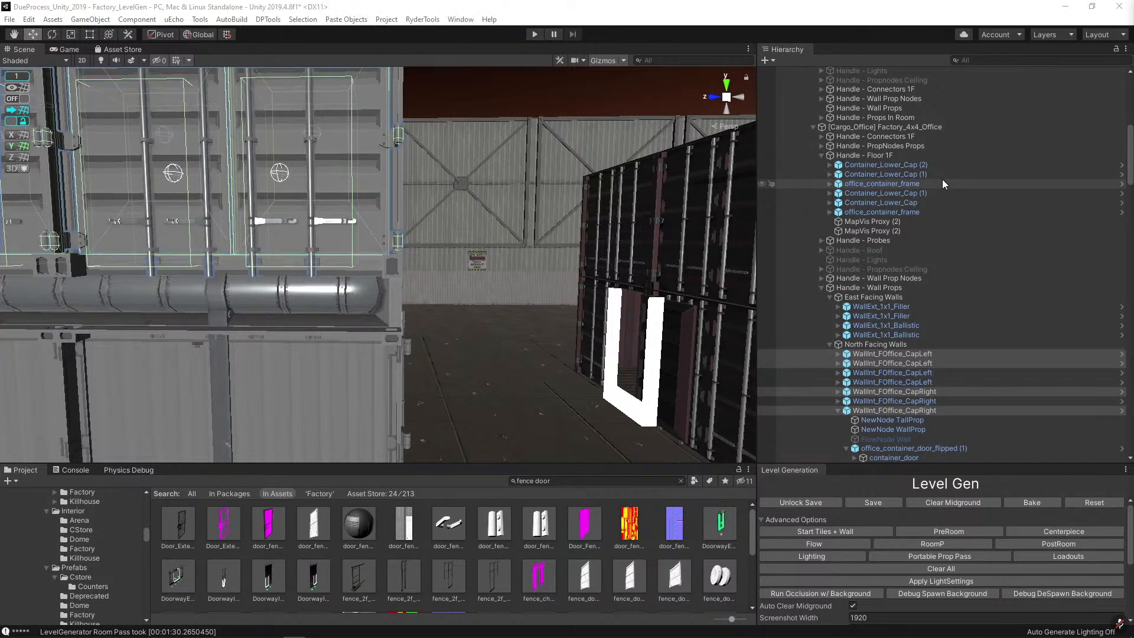
pyautogui.click(494, 100)
pyautogui.press('w')
pyautogui.moveTo(454, 254); pyautogui.dragTo(445, 358, button='right')
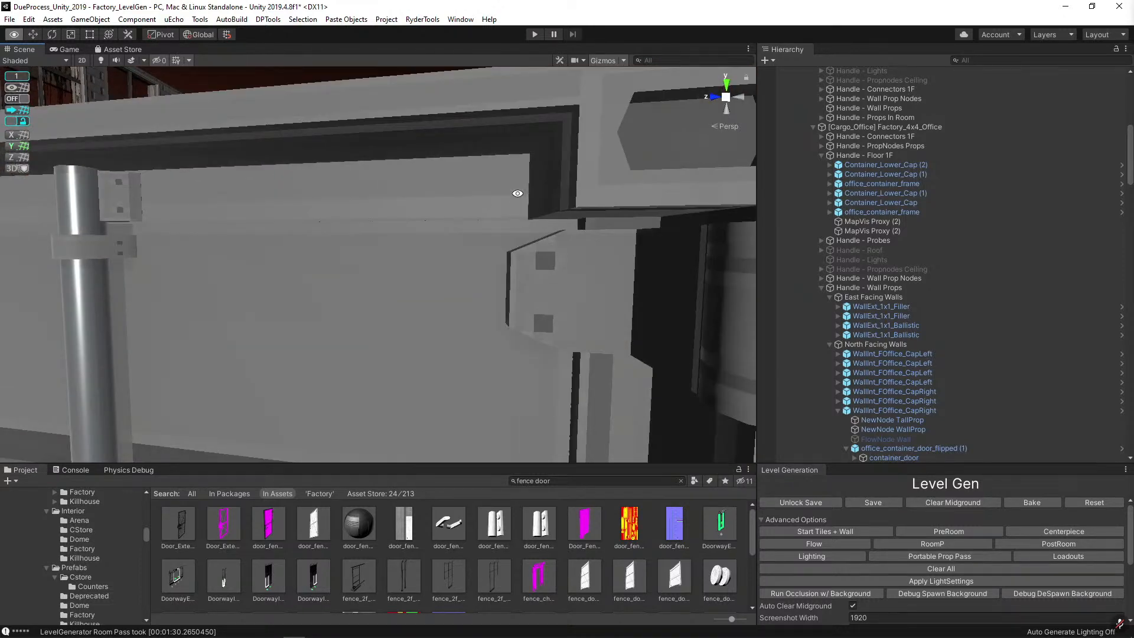
pyautogui.moveTo(440, 288); pyautogui.dragTo(477, 301, button='right')
pyautogui.click(465, 295)
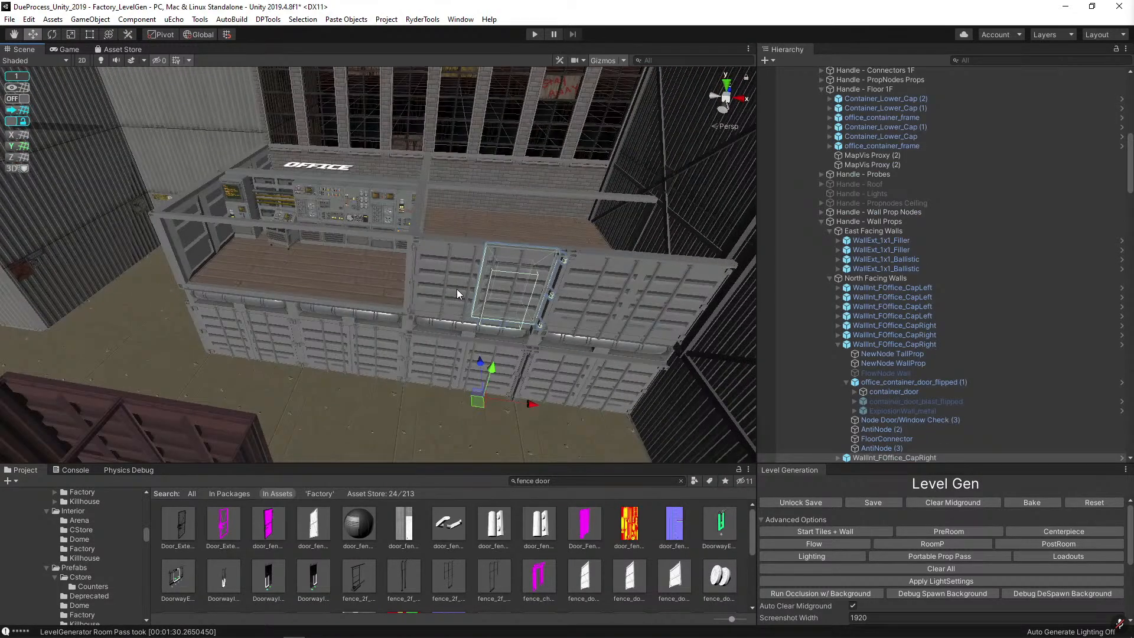
pyautogui.press('Delete')
pyautogui.click(482, 289)
pyautogui.press('Delete')
# Move the third upper panel along the long wall to the console-side half and turn grid snapping back on.
pyautogui.click(595, 298)
pyautogui.moveTo(586, 398); pyautogui.dragTo(283, 396)
pyautogui.click(16, 99)
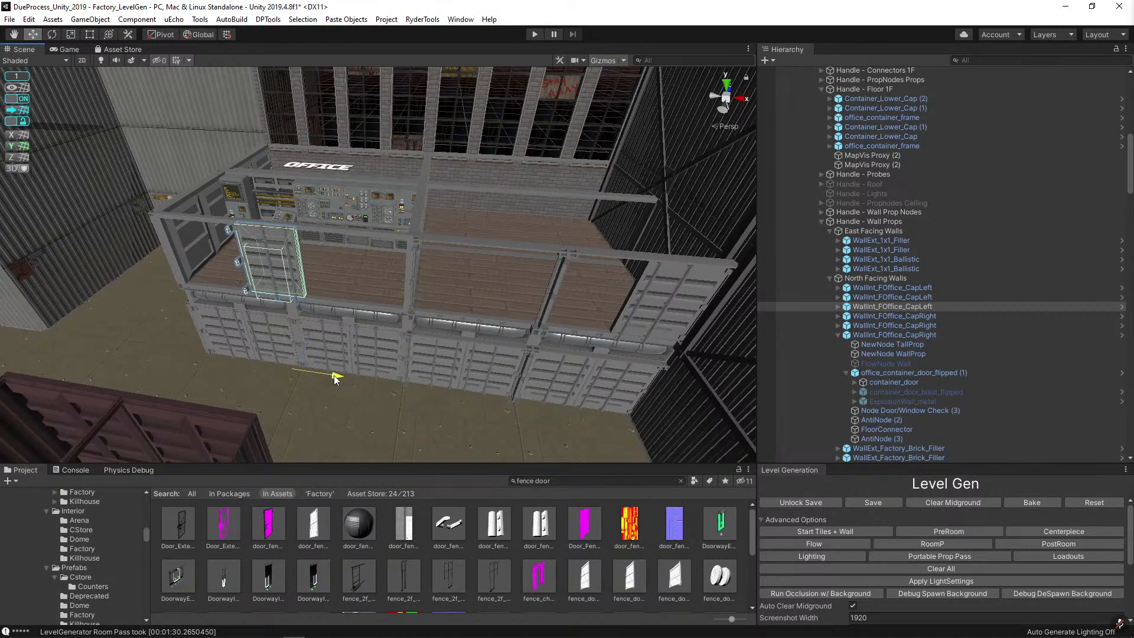
# Remove the two cl_Office_Container_EndCap 1 frames from the half of the long wall away from the consoles, keeping the office container frame.
pyautogui.click(679, 314)
pyautogui.click(549, 300)
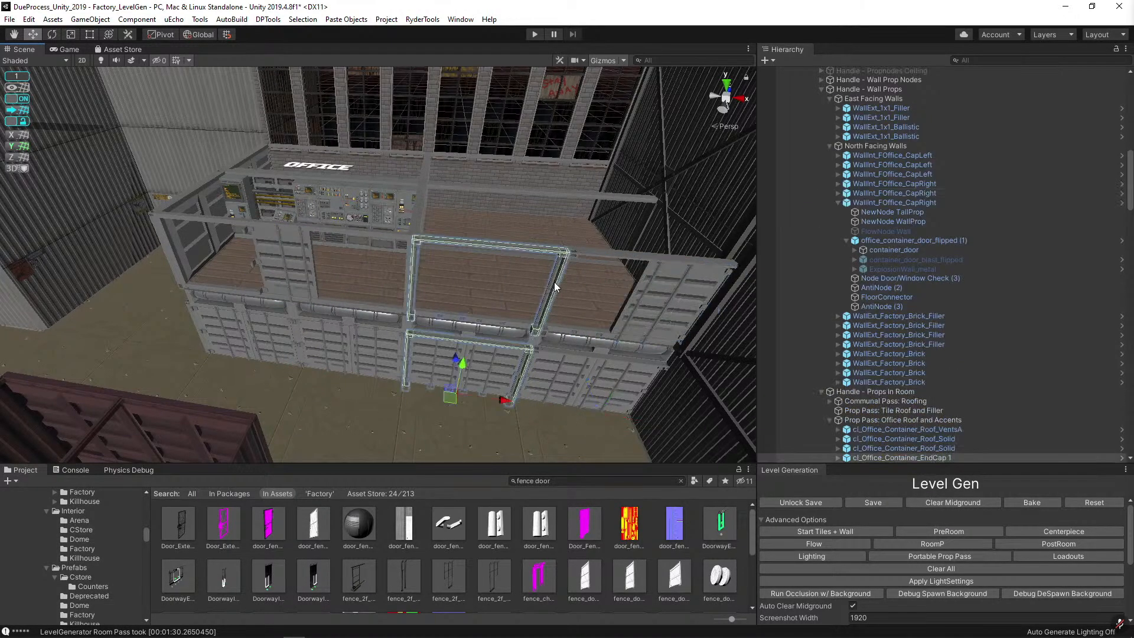
pyautogui.press('Delete')
pyautogui.click(623, 296)
pyautogui.press('Delete')
pyautogui.hotkey('ctrl', 'z')
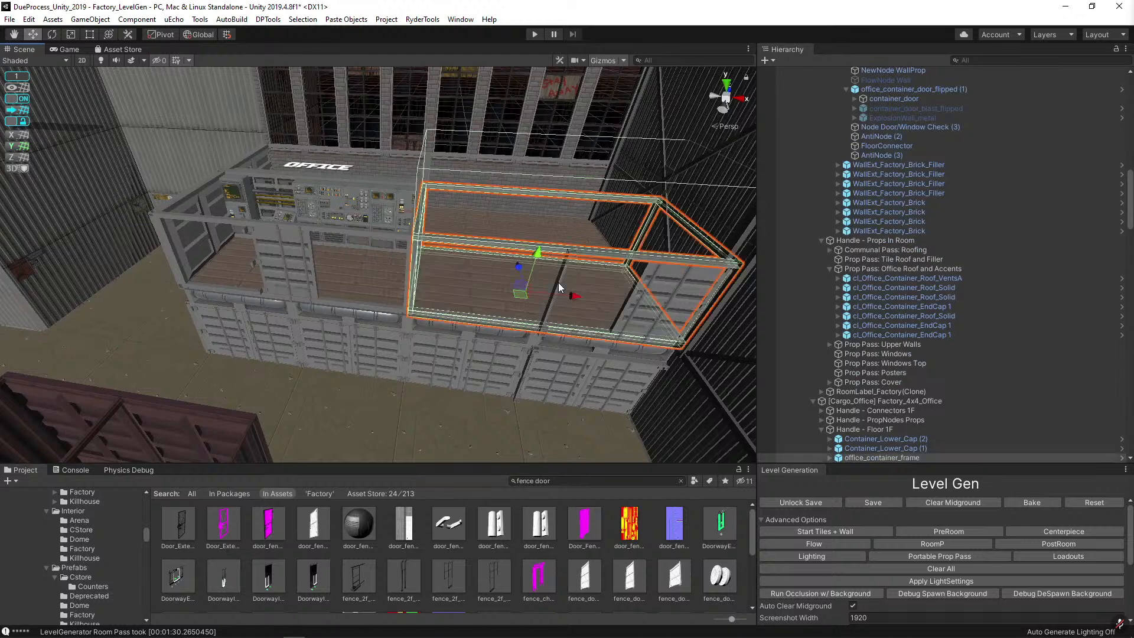
pyautogui.click(562, 282)
pyautogui.moveTo(481, 301); pyautogui.dragTo(554, 337, button='right')
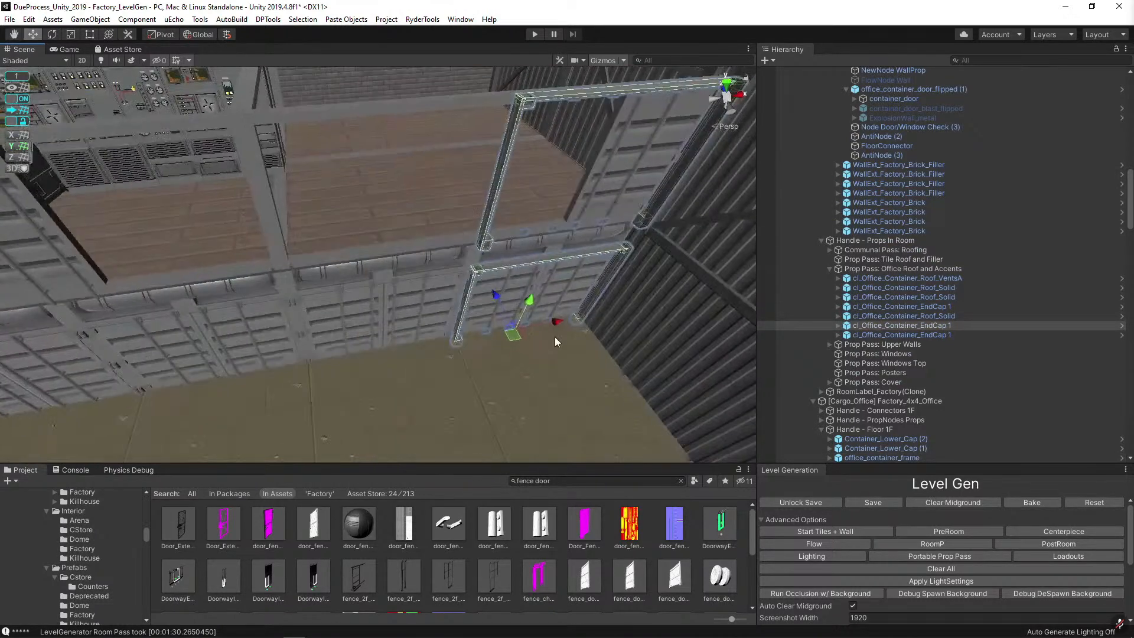
pyautogui.click(453, 341)
pyautogui.click(488, 207)
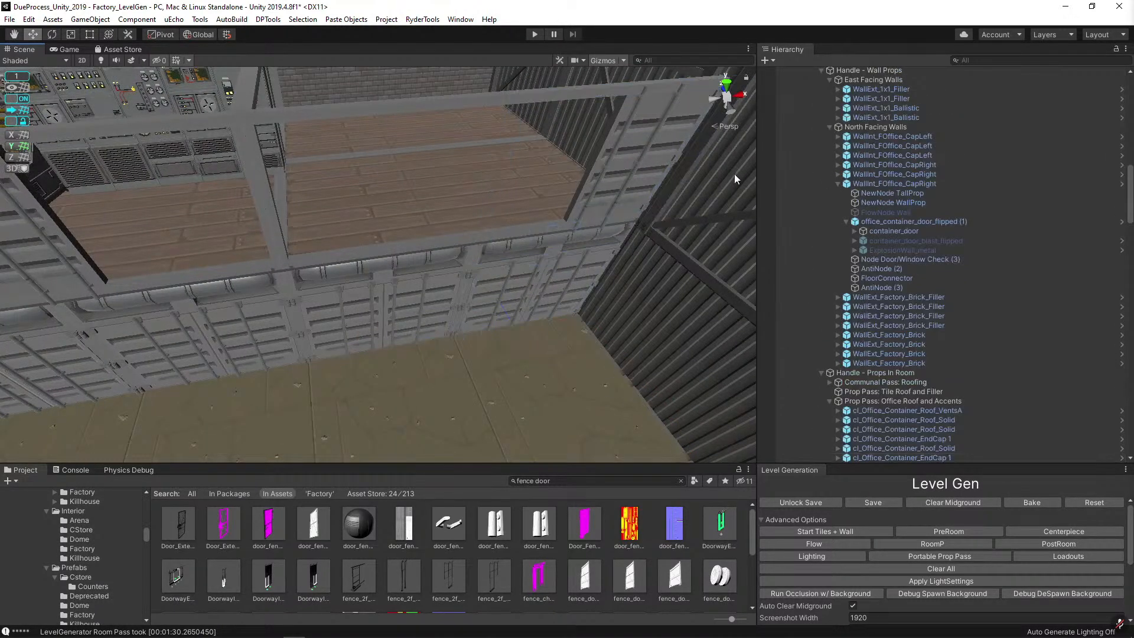
# Shift the far-end panel along the long wall and replace both remaining upper panels there with cl_Office_Container_Window_4x1.
pyautogui.click(624, 181)
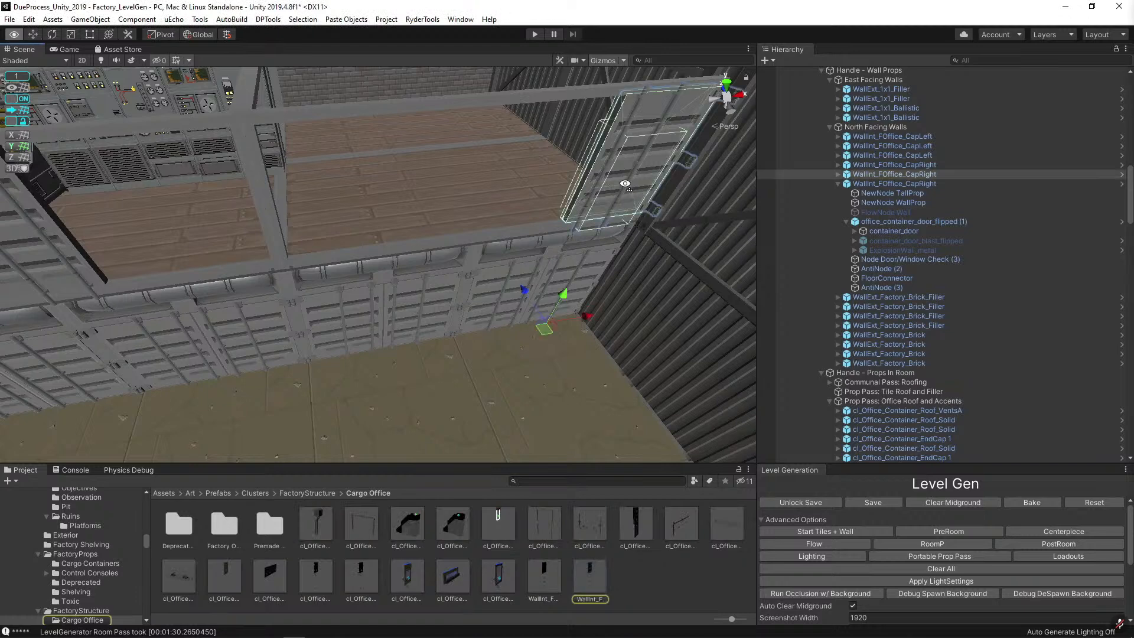
pyautogui.moveTo(624, 182); pyautogui.dragTo(537, 296, button='right')
pyautogui.moveTo(537, 298); pyautogui.dragTo(444, 301)
pyautogui.hotkey('ctrl', 'shift', 'r')
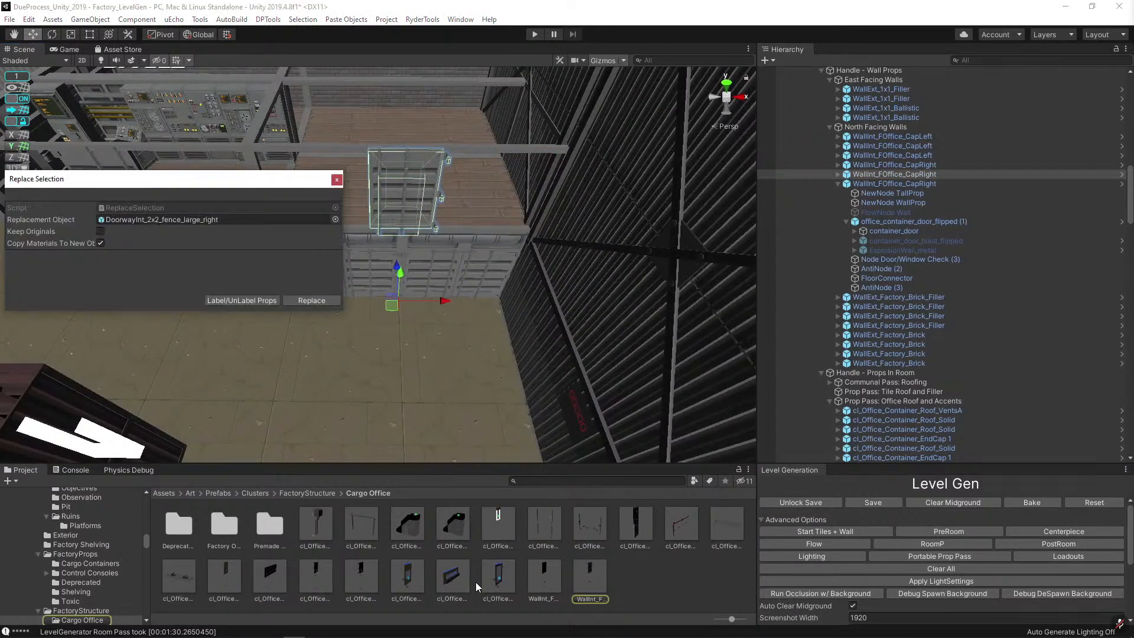
pyautogui.moveTo(496, 579); pyautogui.dragTo(176, 228)
pyautogui.click(310, 301)
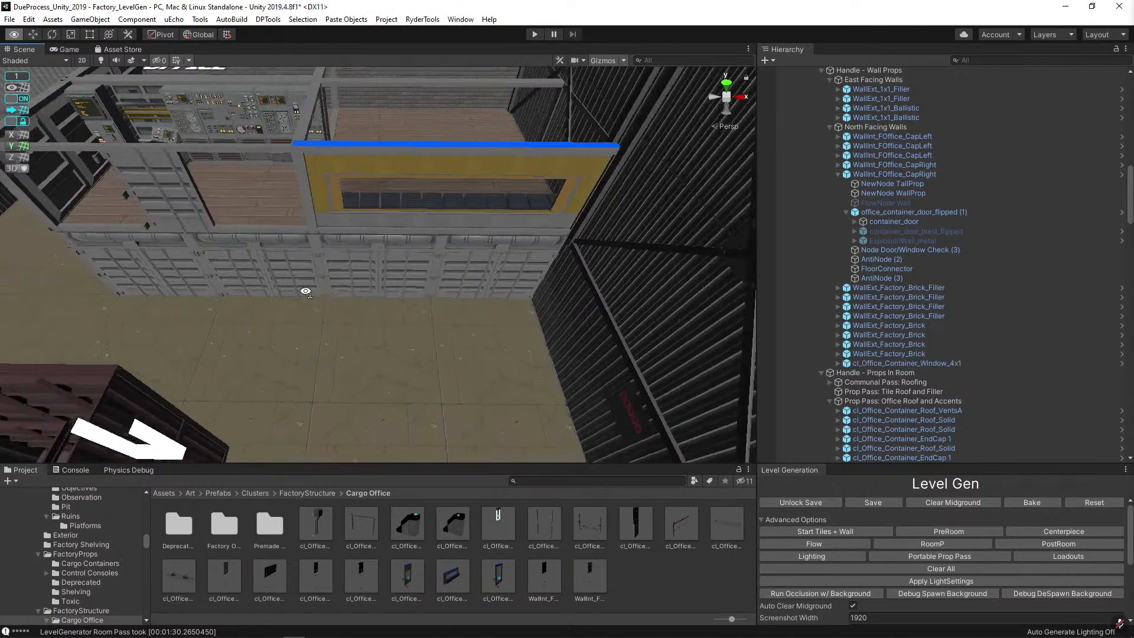
pyautogui.click(305, 301)
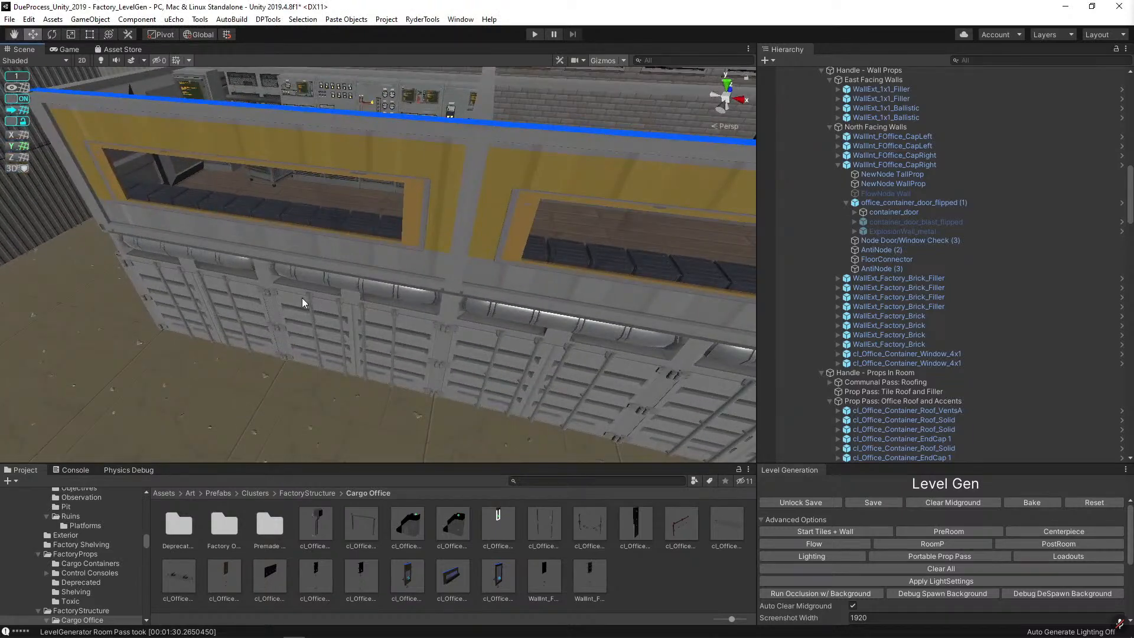
# Rotate the lower containers beneath the long window wall about their centers so their corrugated sides face outward.
pyautogui.click(302, 297)
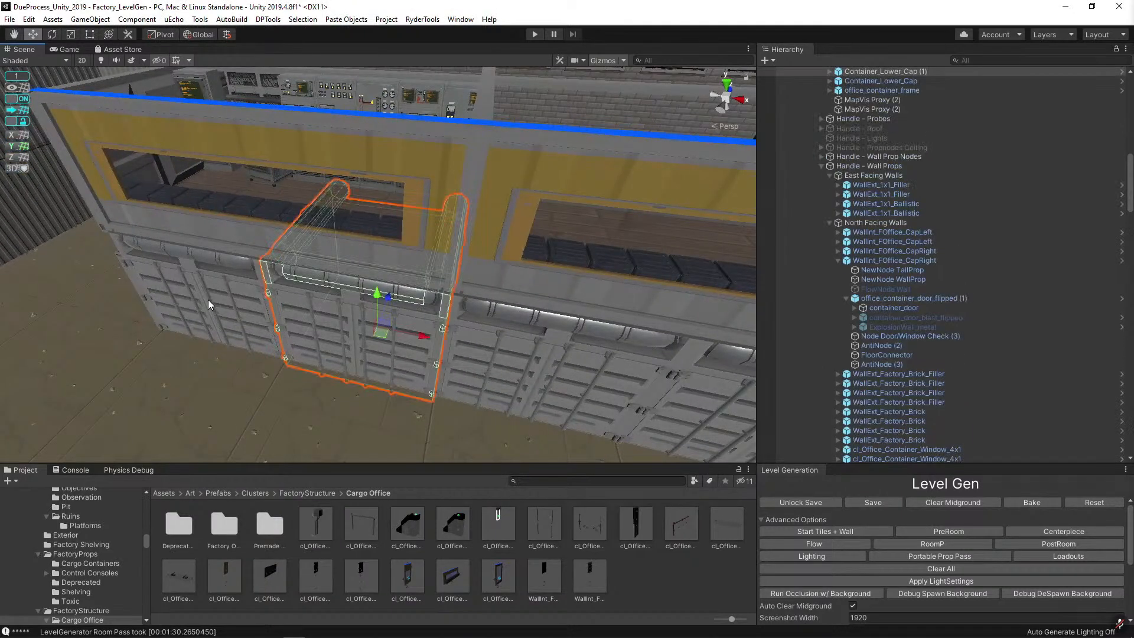
pyautogui.keyDown('shift'); pyautogui.click(208, 299); pyautogui.keyUp('shift')
pyautogui.moveTo(208, 299); pyautogui.dragTo(321, 290, button='right')
pyautogui.click(166, 37)
pyautogui.press('e')
pyautogui.moveTo(341, 260); pyautogui.dragTo(499, 258)
pyautogui.click(488, 304)
pyautogui.moveTo(488, 303); pyautogui.dragTo(478, 277, button='right')
pyautogui.keyDown('shift'); pyautogui.click(493, 307); pyautogui.keyUp('shift')
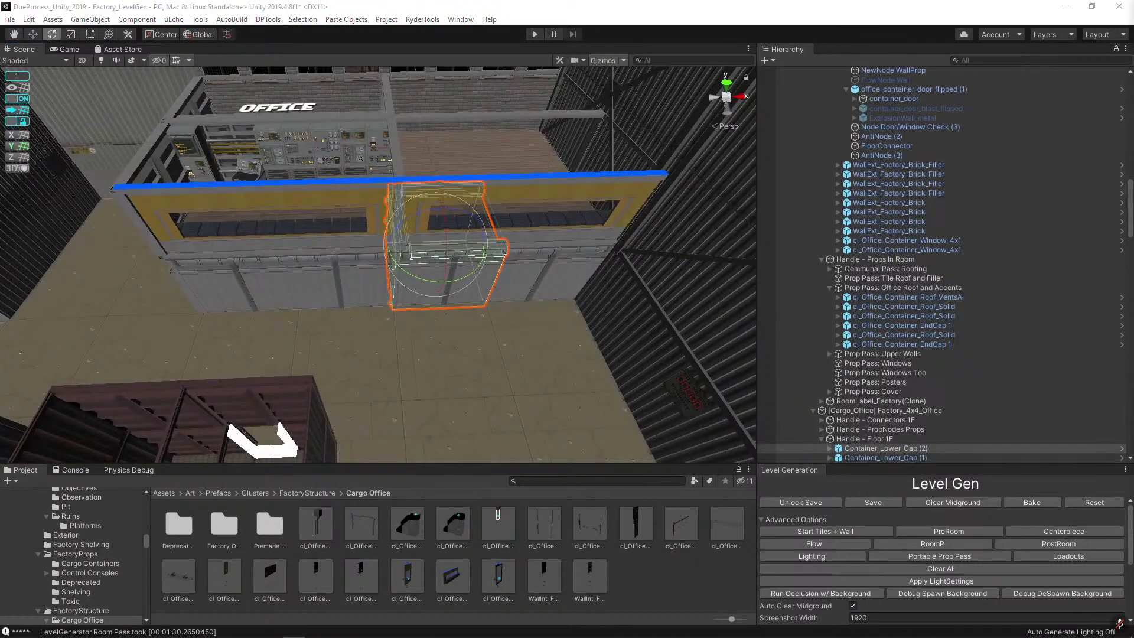
# Replace the lower container at the far corner of the long wall with Container_Lower_Cap_Alt, and select the replacement.
pyautogui.click(362, 285)
pyautogui.click(546, 288)
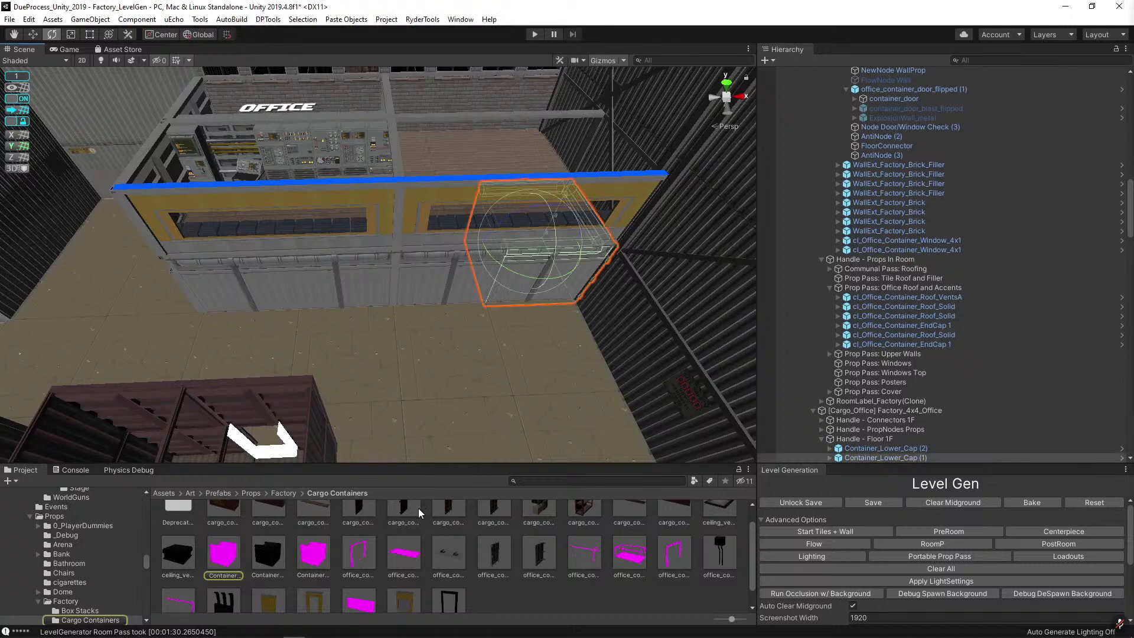
pyautogui.hotkey('ctrl', 'shift', 'r')
pyautogui.moveTo(276, 557); pyautogui.dragTo(266, 219)
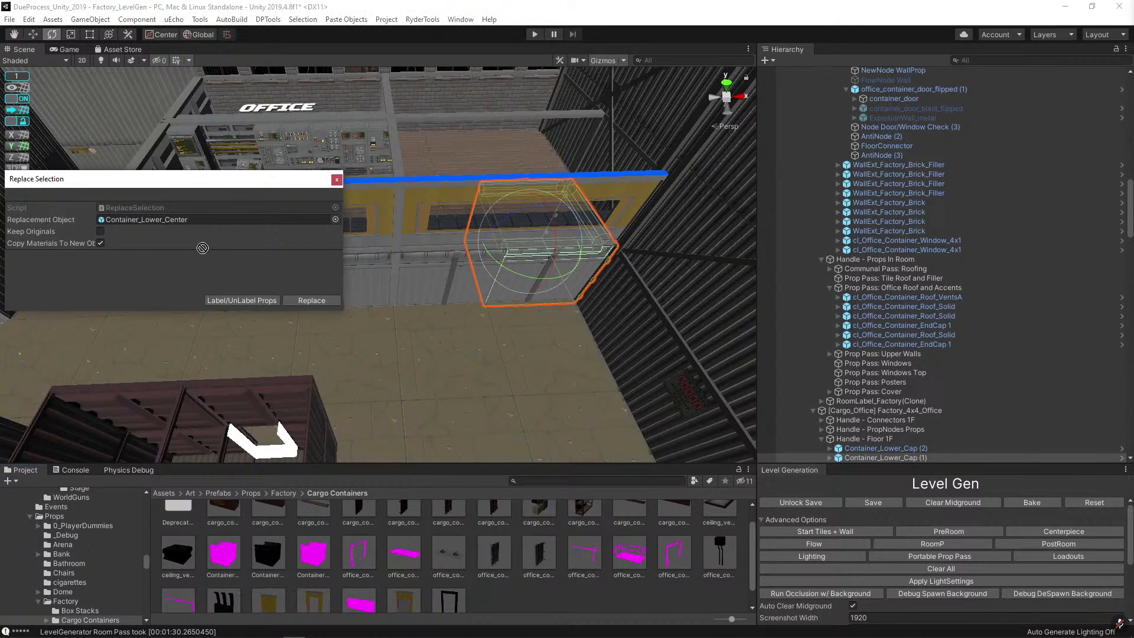
pyautogui.click(312, 300)
pyautogui.click(531, 282)
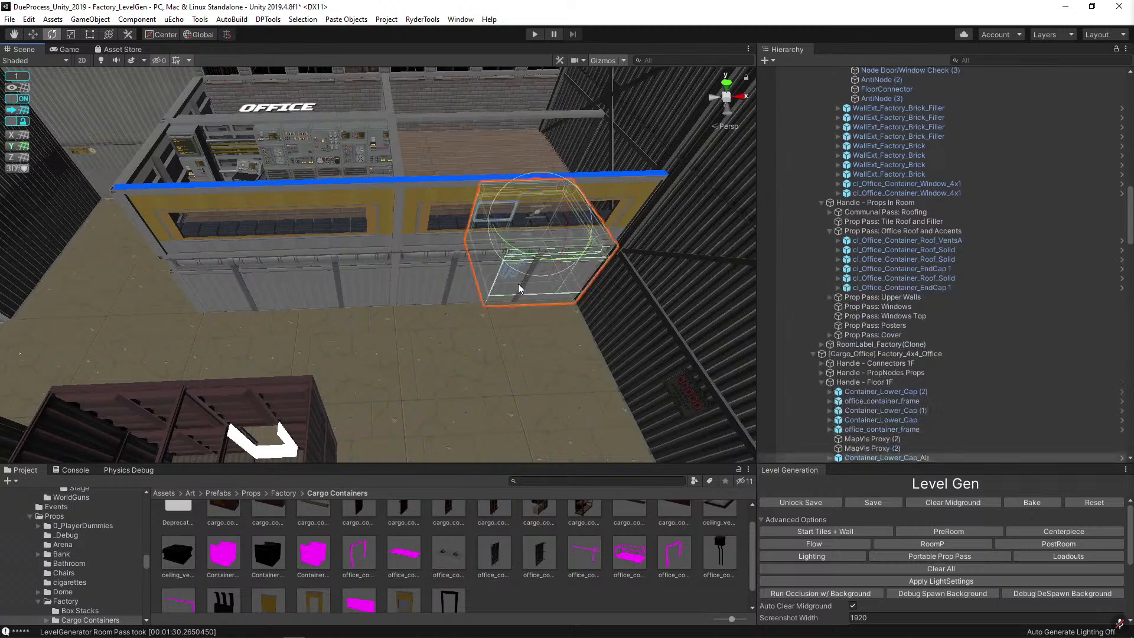
# Rotate Container_Lower_Cap_Alt and the adjacent Container_Lower_Cap (2) together to face the other way, and realign them beneath the long window wall.
pyautogui.press('f')
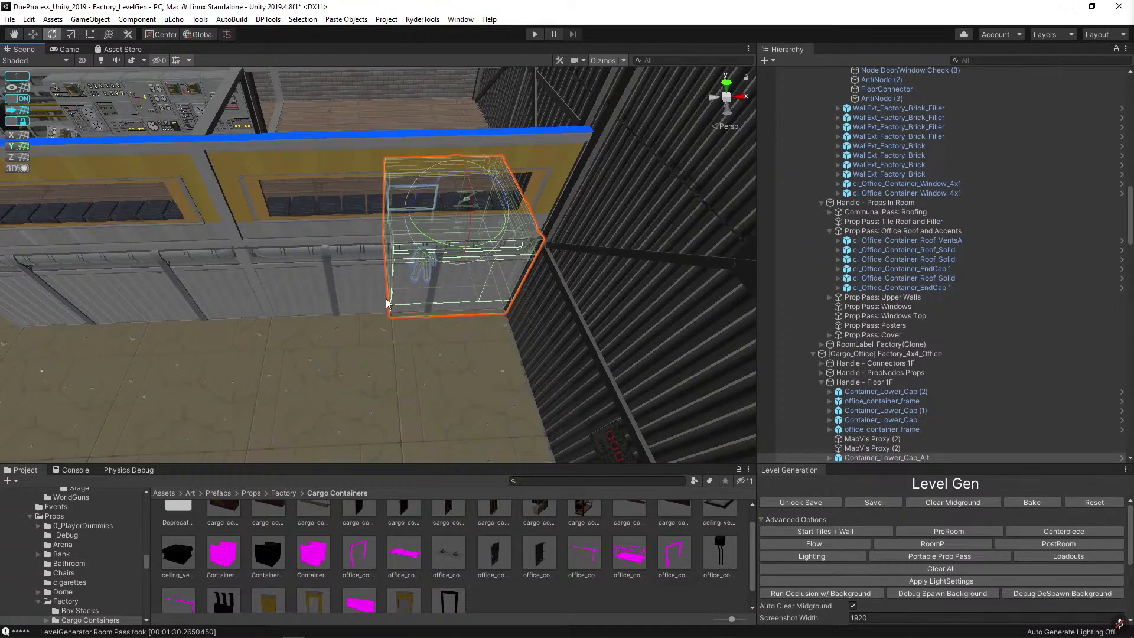
pyautogui.click(370, 272)
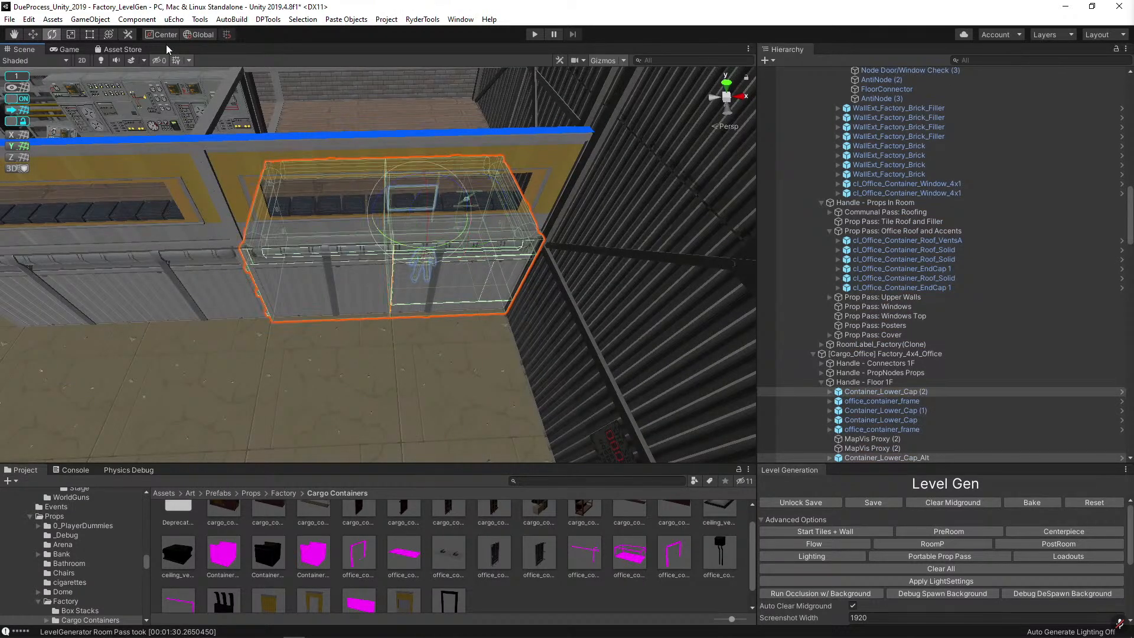
pyautogui.moveTo(404, 245); pyautogui.dragTo(707, 260)
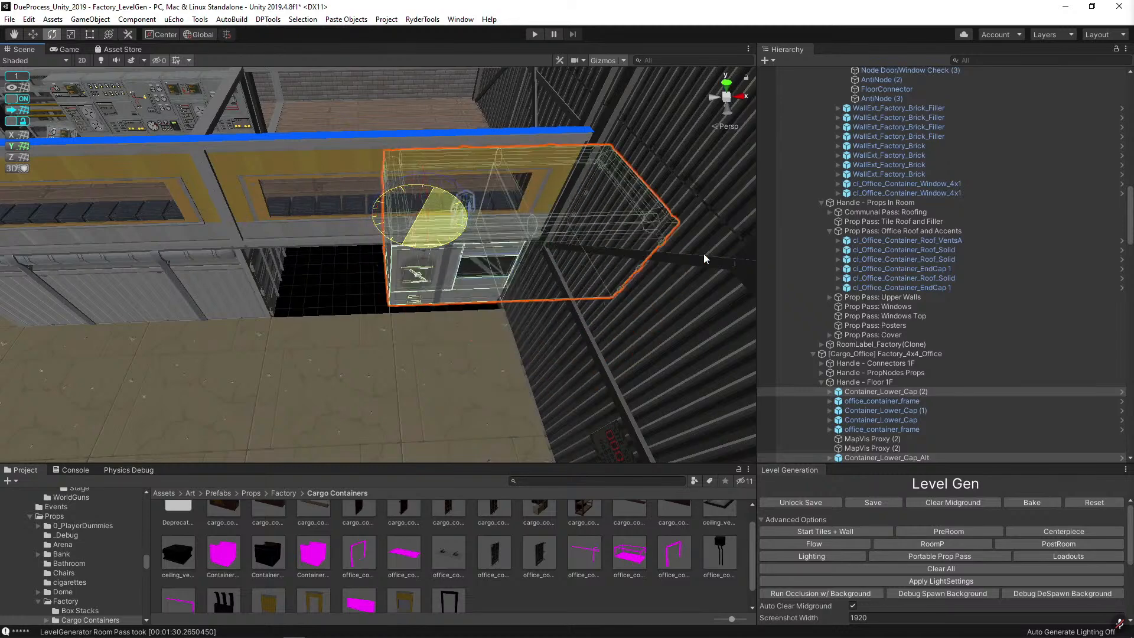
pyautogui.press('w')
pyautogui.moveTo(475, 215); pyautogui.dragTo(352, 228)
pyautogui.press('d')
pyautogui.moveTo(454, 274); pyautogui.dragTo(413, 286, button='right')
pyautogui.click(454, 274)
pyautogui.press('a')
pyautogui.press('s')
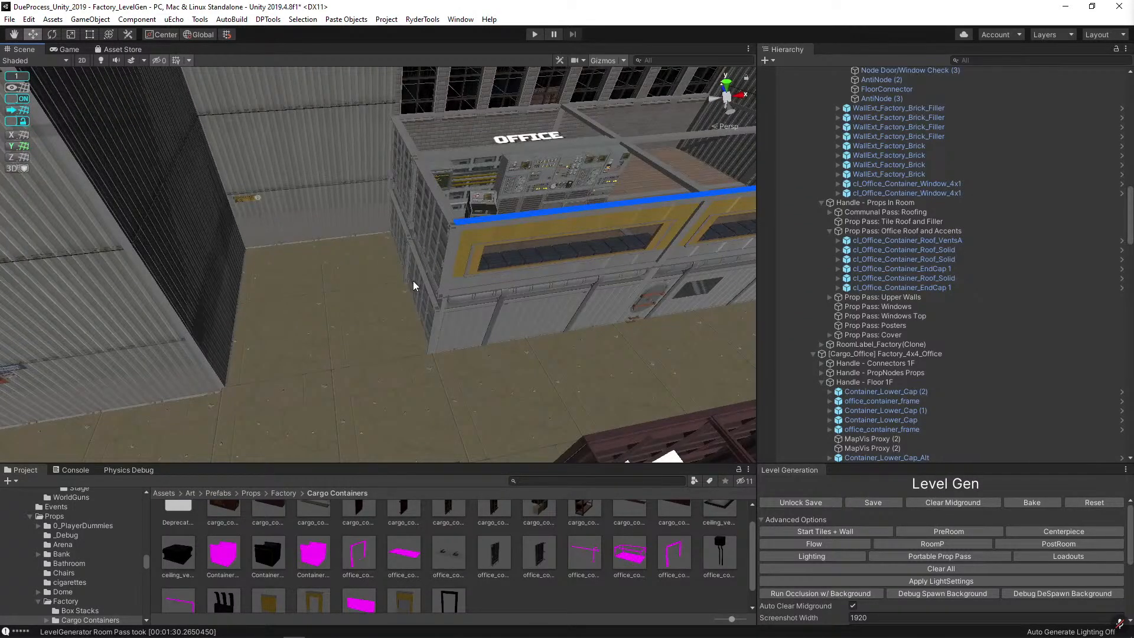
# Search the project for "green 2f" and replace the WallInt_Factory_Top section near the corner of the corrugated wall with DoorwayInt_Factory_1x2_2f_Green.
pyautogui.moveTo(429, 262); pyautogui.dragTo(692, 203, button='right')
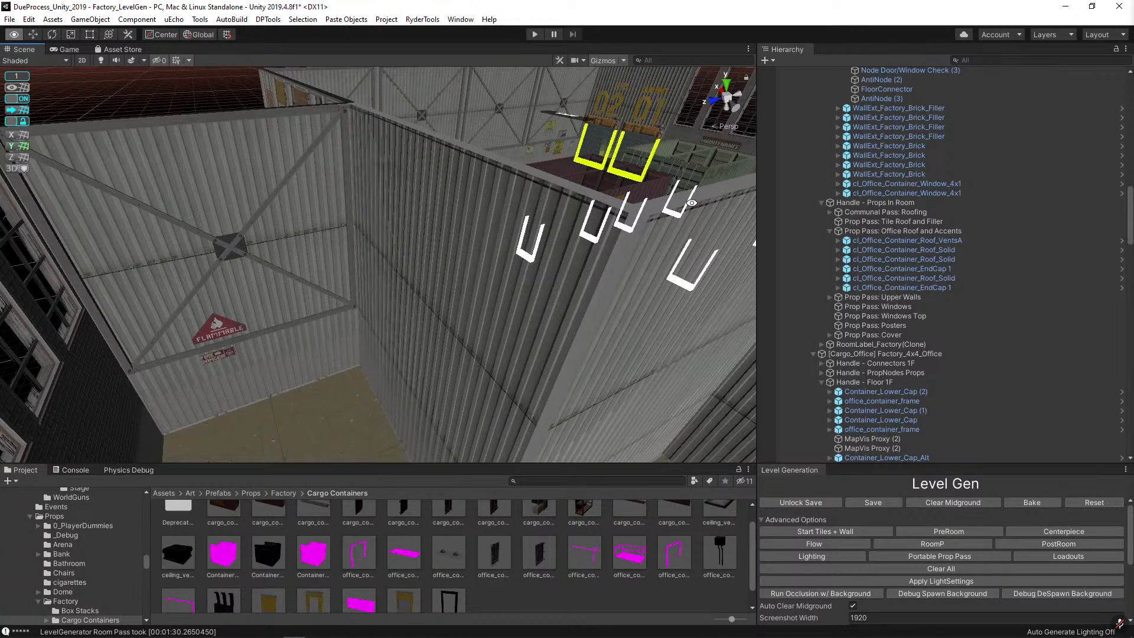
pyautogui.moveTo(691, 203); pyautogui.dragTo(691, 203, button='right')
pyautogui.click(389, 276)
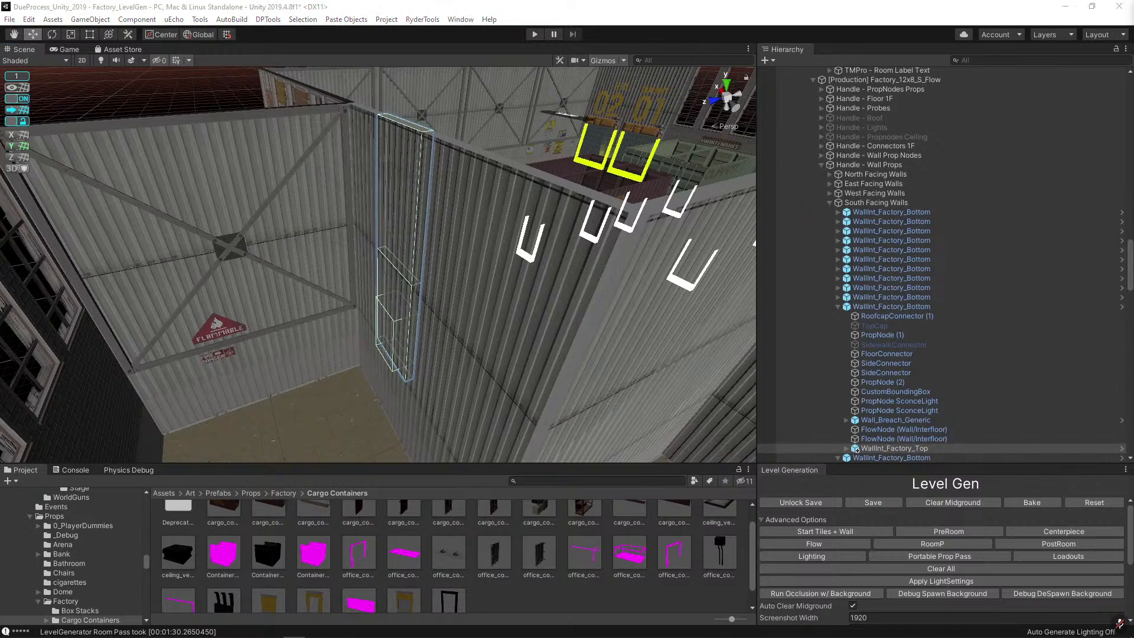
pyautogui.moveTo(354, 272); pyautogui.dragTo(445, 293, button='right')
pyautogui.press('w')
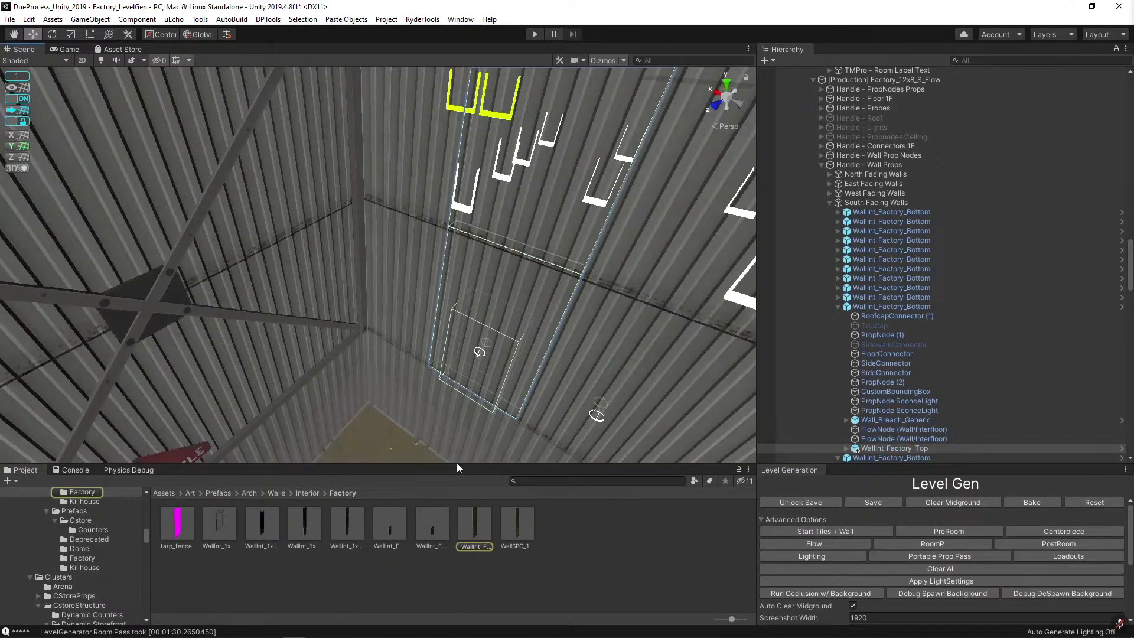
pyautogui.keyDown('alt'); pyautogui.moveTo(456, 251); pyautogui.dragTo(268, 319); pyautogui.keyUp('alt')
pyautogui.scroll(-8, 268, 319)
pyautogui.keyDown('alt'); pyautogui.moveTo(679, 283); pyautogui.dragTo(626, 299); pyautogui.keyUp('alt')
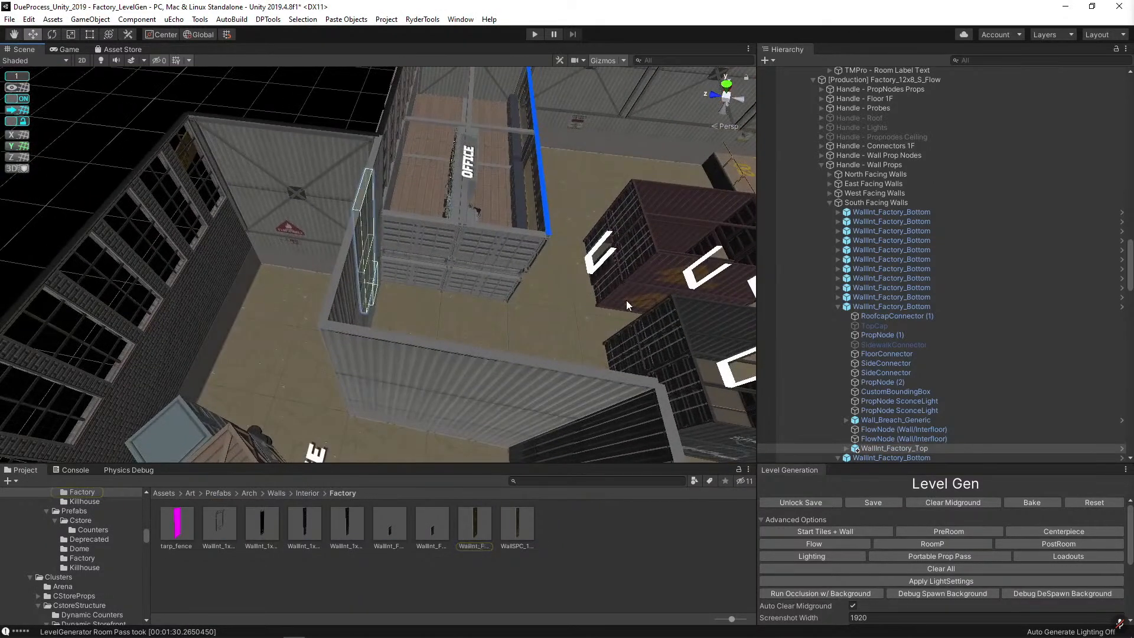
pyautogui.moveTo(625, 300); pyautogui.dragTo(549, 276, button='right')
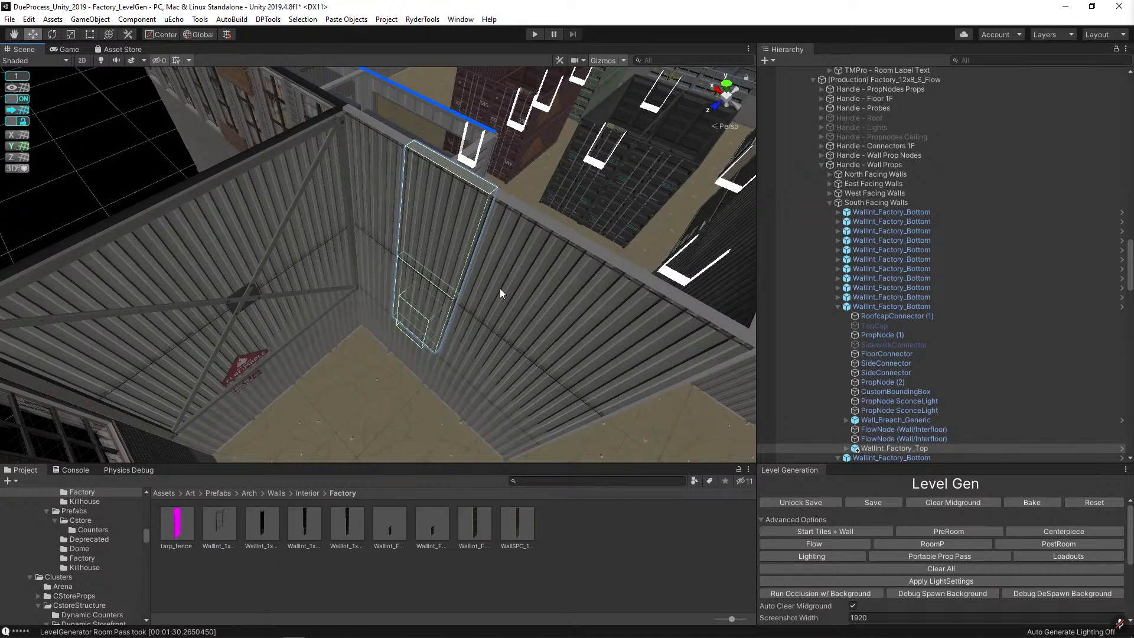
pyautogui.click(545, 480)
pyautogui.write('green 2')
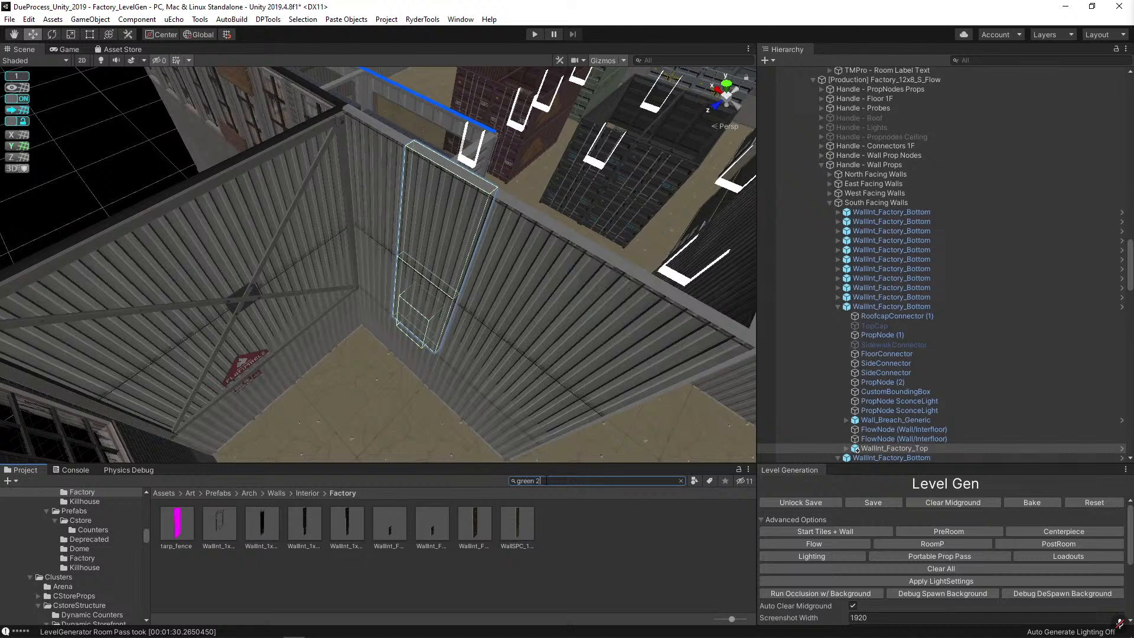
pyautogui.write('gf')
pyautogui.press('BackSpace')
pyautogui.write('f')
pyautogui.hotkey('ctrl', 'shift', 'r')
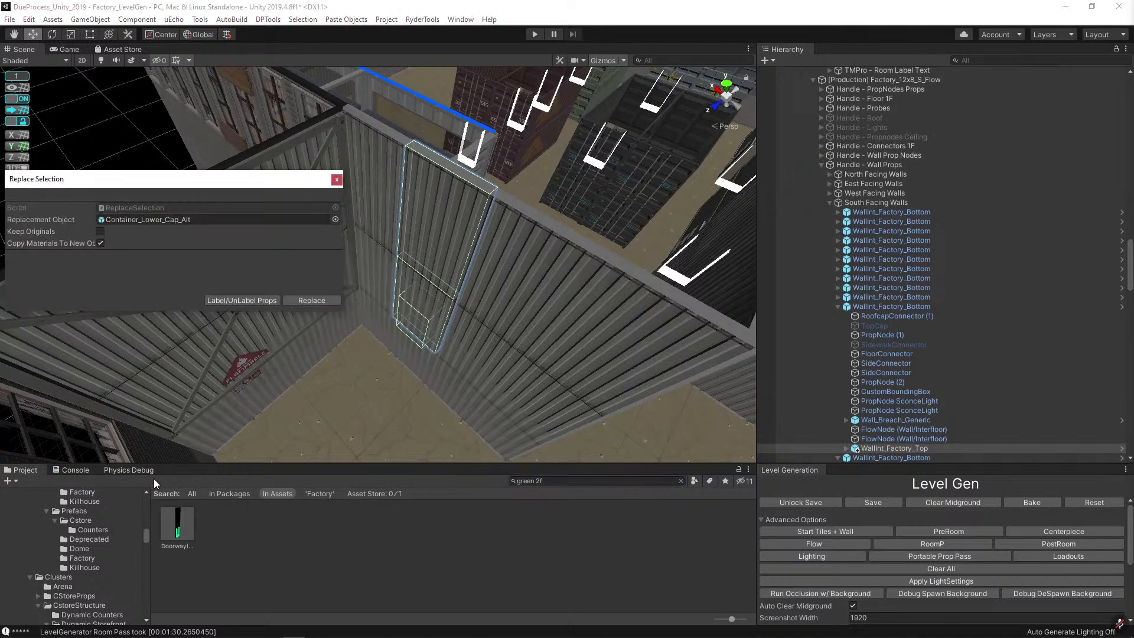
pyautogui.moveTo(177, 524); pyautogui.dragTo(196, 225)
pyautogui.click(300, 299)
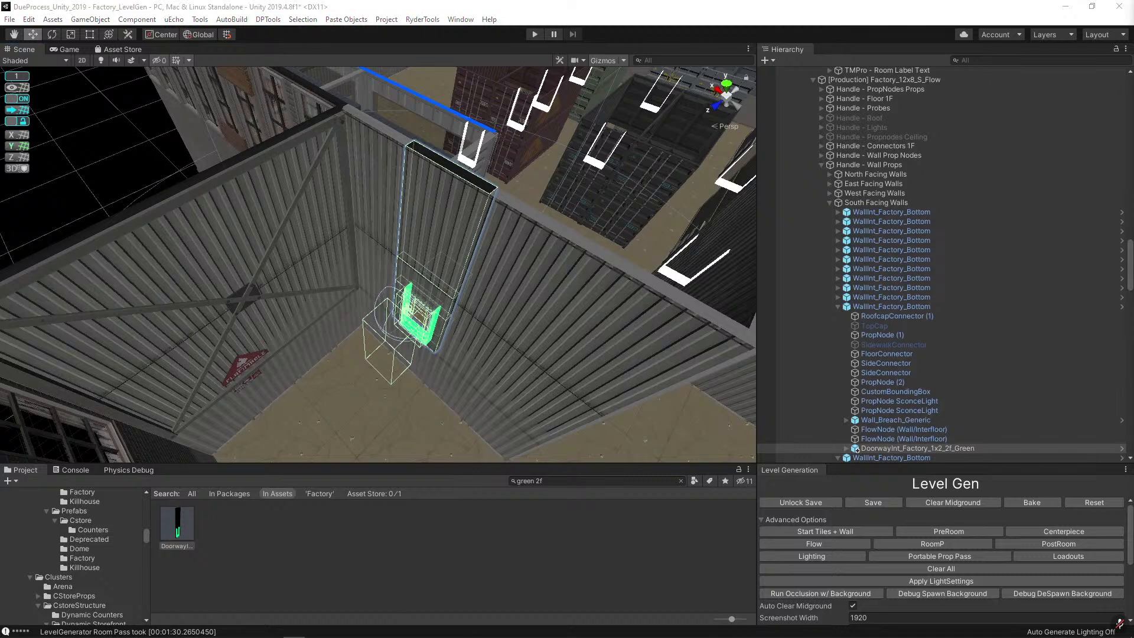
# Replace the green doorway's passover catwalk with cl_Factory_Catwalk_Interior_Outer.
pyautogui.moveTo(430, 340)
pyautogui.mouseDown(button='right')
pyautogui.moveTo(498, 308)
pyautogui.moveTo(420, 346)
pyautogui.mouseUp(button='right')
pyautogui.click(420, 347)
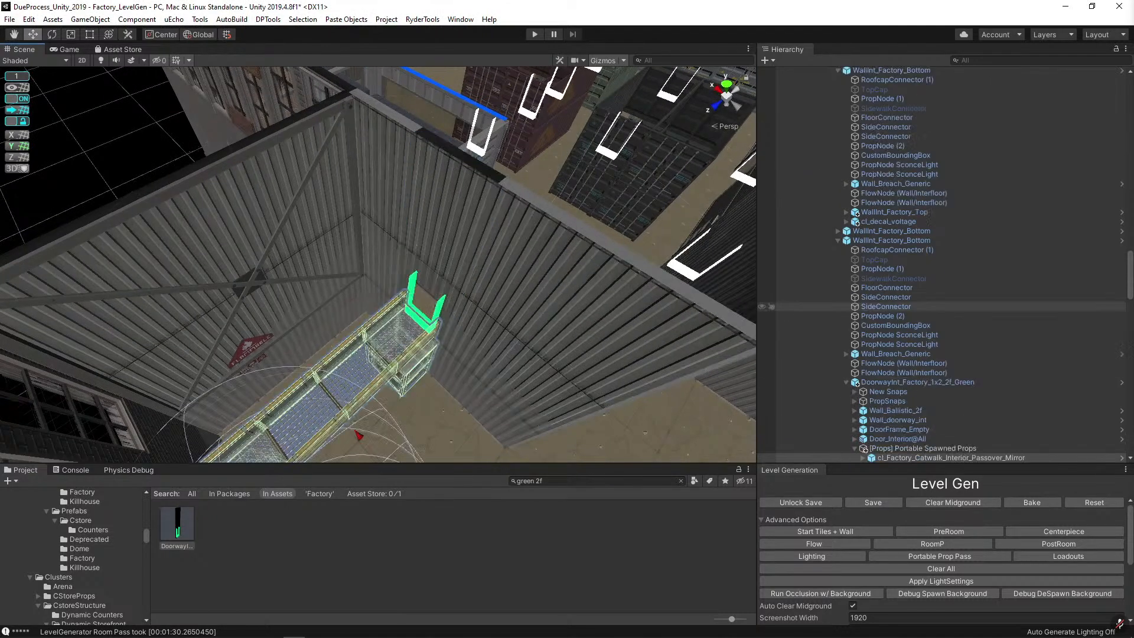
pyautogui.click(428, 352)
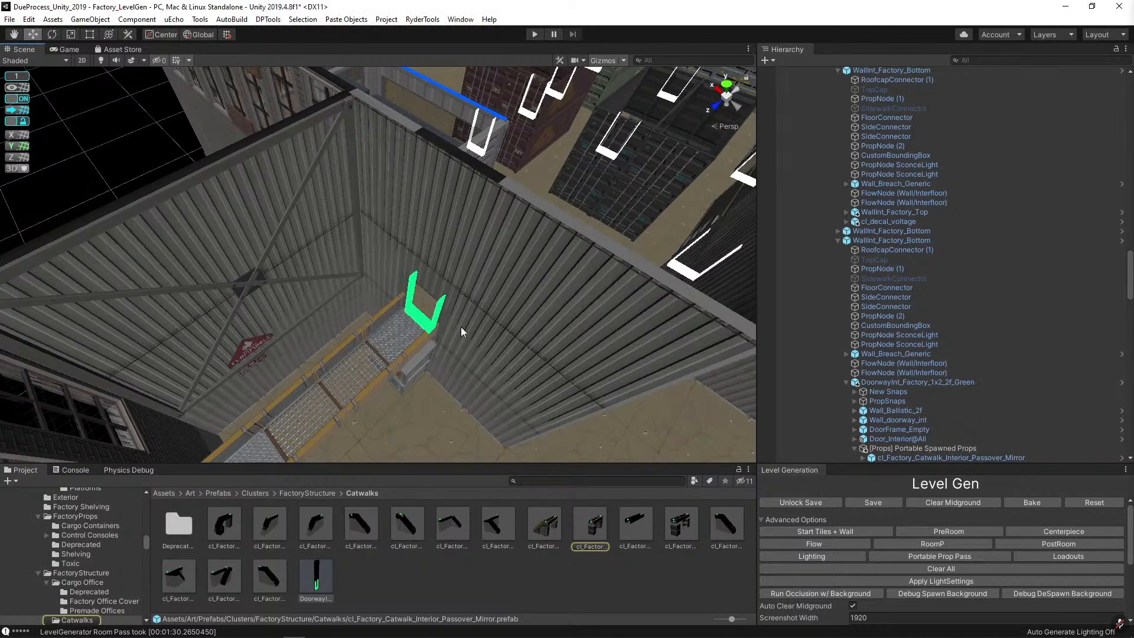
pyautogui.moveTo(462, 328); pyautogui.dragTo(513, 454, button='right')
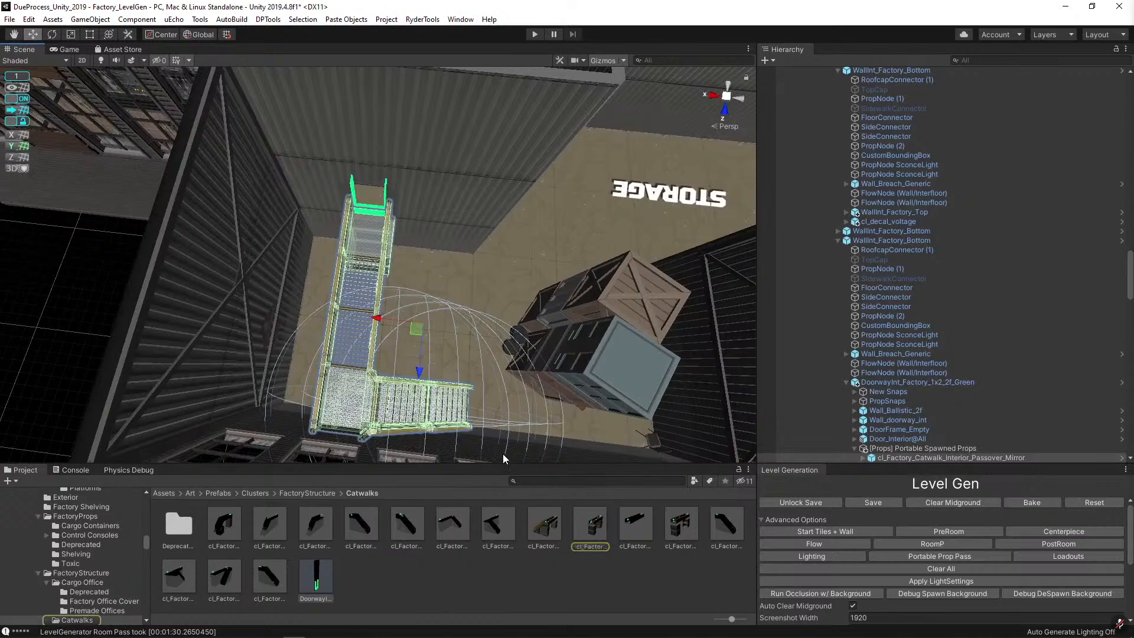
pyautogui.hotkey('ctrl', 'shift', 'r')
pyautogui.moveTo(448, 528); pyautogui.dragTo(253, 220)
pyautogui.click(317, 300)
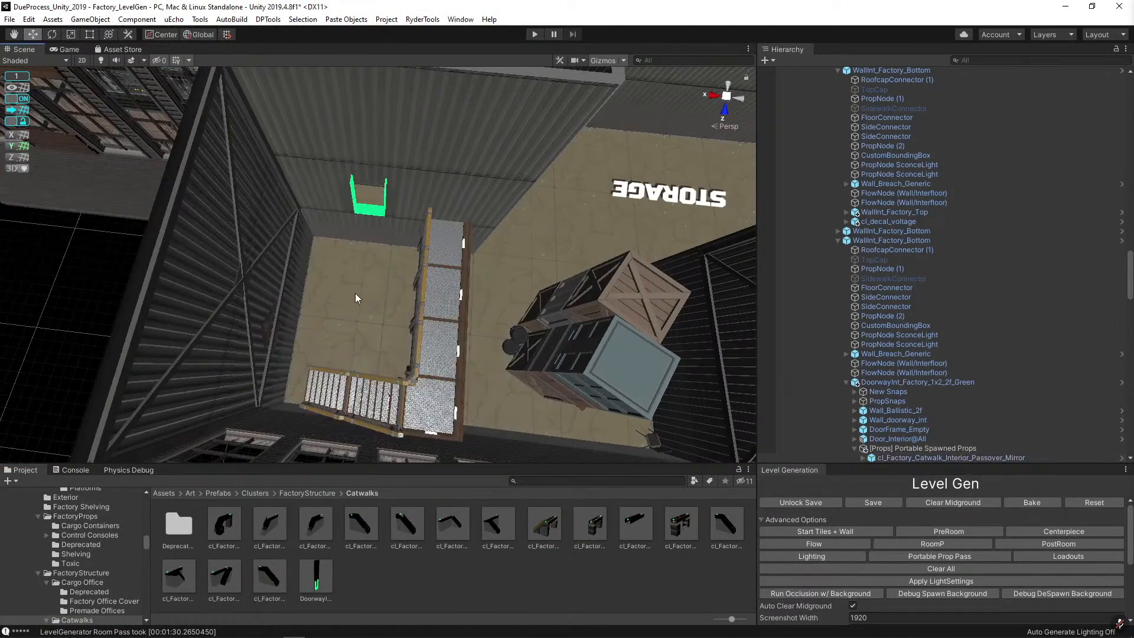
# Rotate the new catwalk and move it against the wall beneath the green doorway.
pyautogui.click(437, 307)
pyautogui.moveTo(437, 307); pyautogui.dragTo(254, 280, button='right')
pyautogui.press('e')
pyautogui.moveTo(254, 279); pyautogui.dragTo(137, 300)
pyautogui.press('w')
pyautogui.moveTo(219, 224); pyautogui.dragTo(363, 254)
pyautogui.moveTo(416, 228); pyautogui.dragTo(433, 220, button='right')
pyautogui.keyDown('alt'); pyautogui.moveTo(433, 220); pyautogui.dragTo(442, 283); pyautogui.keyUp('alt')
# Deactivate the smoke_base pieces beneath the catwalk's stairs and inner corner.
pyautogui.scroll(5, 416, 294)
pyautogui.click(420, 280)
pyautogui.click(539, 382)
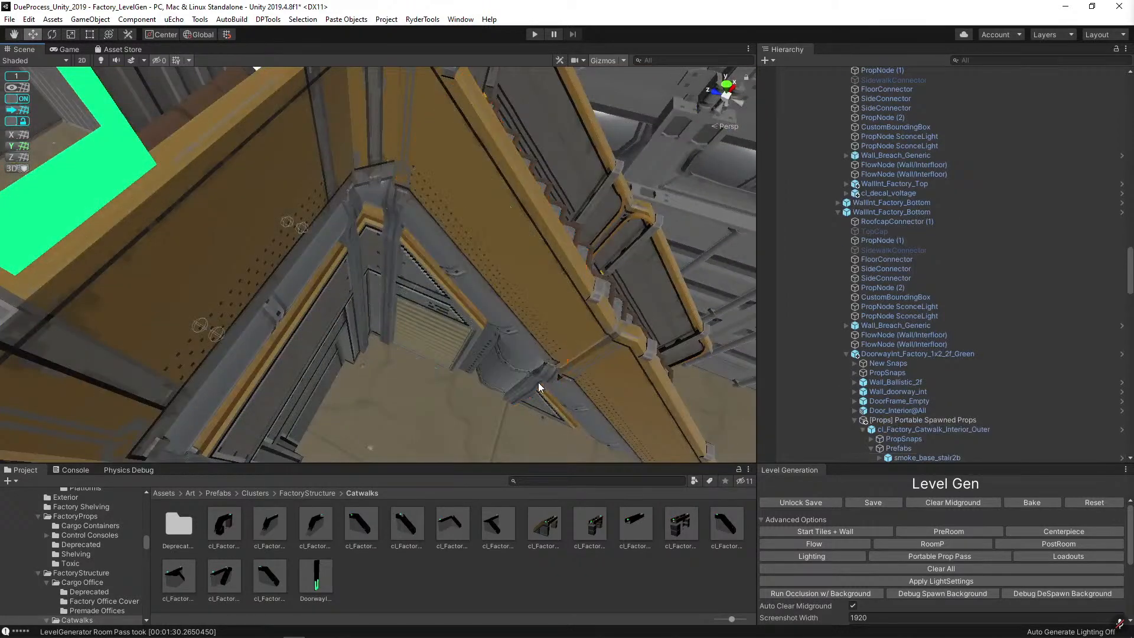
pyautogui.click(509, 324)
pyautogui.click(478, 309)
pyautogui.keyDown('shift'); pyautogui.click(374, 225); pyautogui.keyUp('shift')
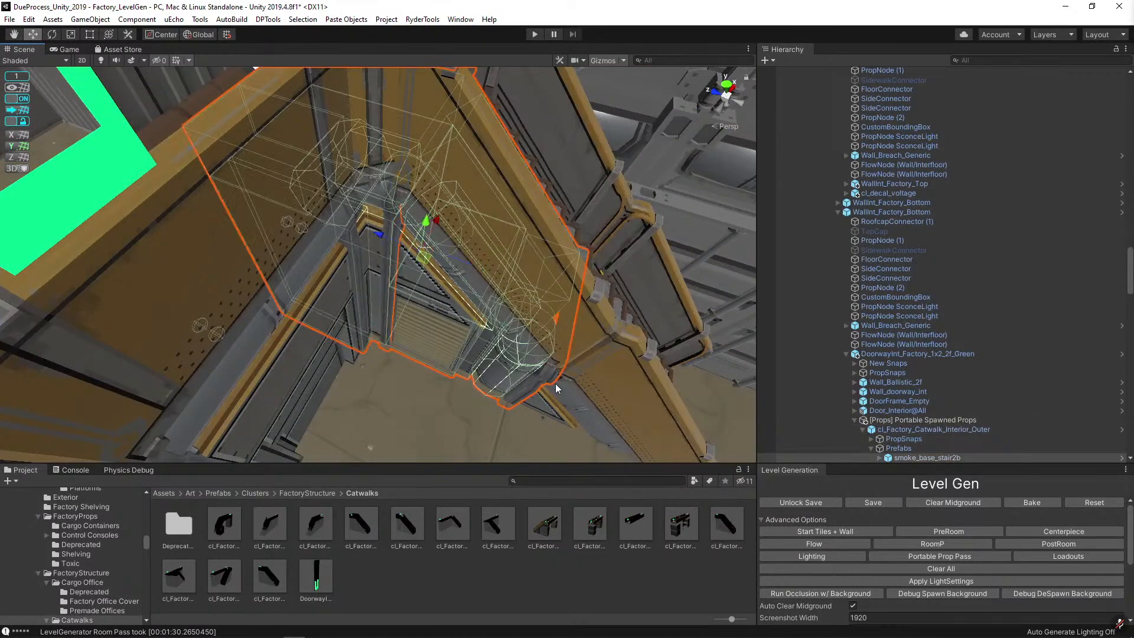
pyautogui.keyDown('shift'); pyautogui.click(565, 387); pyautogui.keyUp('shift')
pyautogui.keyDown('alt'); pyautogui.moveTo(579, 353); pyautogui.dragTo(576, 284); pyautogui.keyUp('alt')
pyautogui.moveTo(575, 285); pyautogui.dragTo(703, 193, button='right')
pyautogui.click(388, 287)
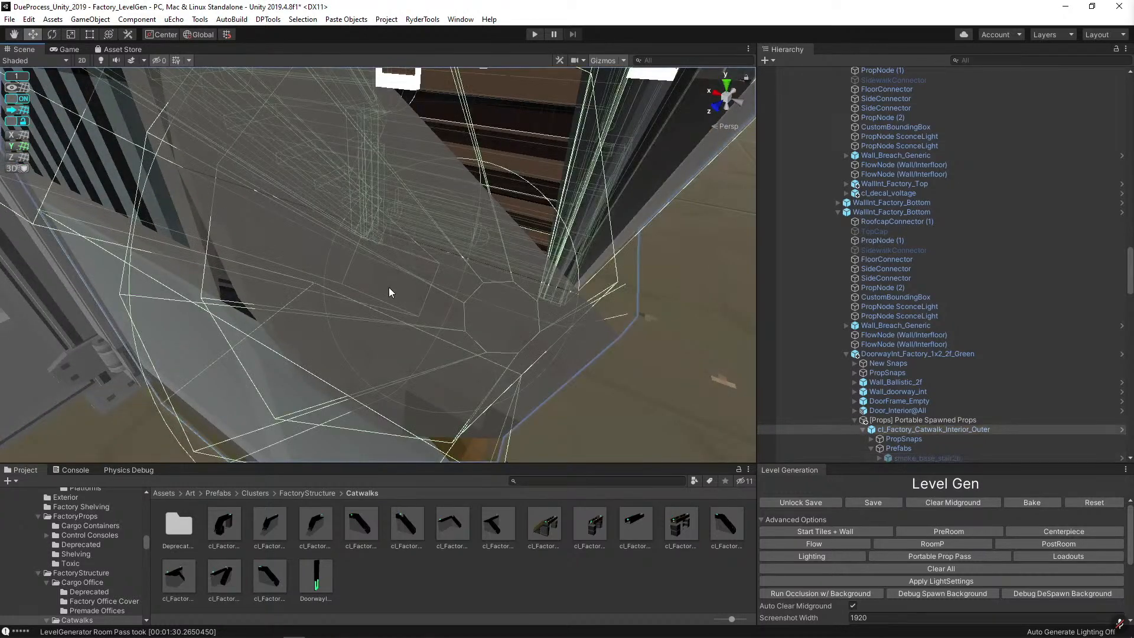
pyautogui.click(388, 286)
pyautogui.hotkey('alt', 'shift', 'a')
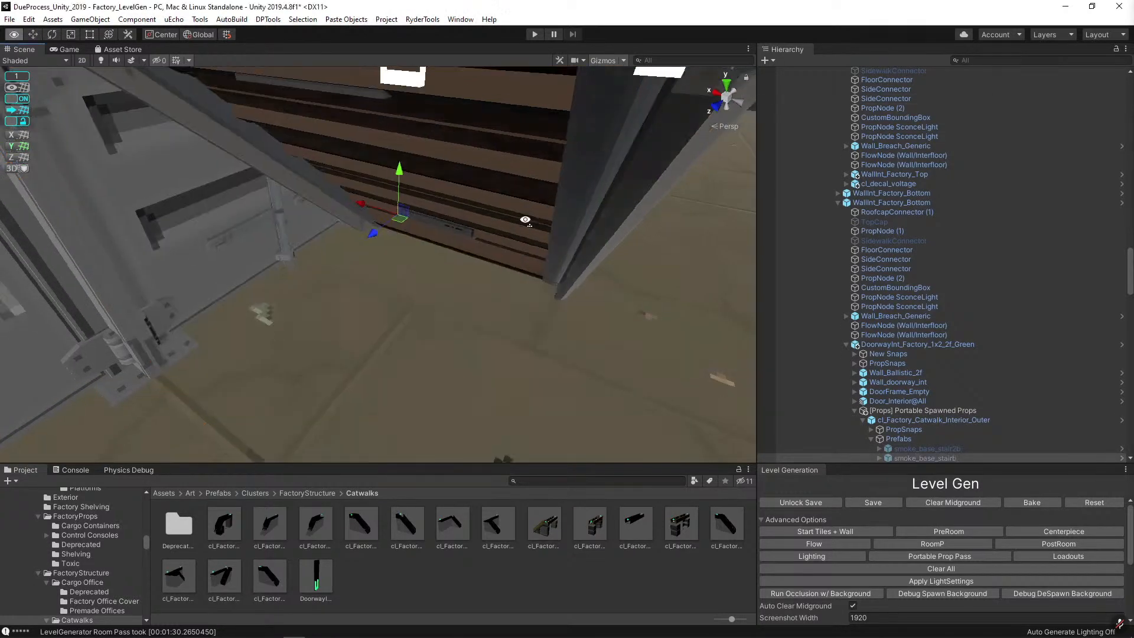
# Deactivate both stair flights of the catwalk, catwalk_stairs_36 and catwalk_stairs_36 (1).
pyautogui.keyDown('alt'); pyautogui.moveTo(525, 218); pyautogui.dragTo(357, 191); pyautogui.keyUp('alt')
pyautogui.click(356, 191)
pyautogui.click(356, 195)
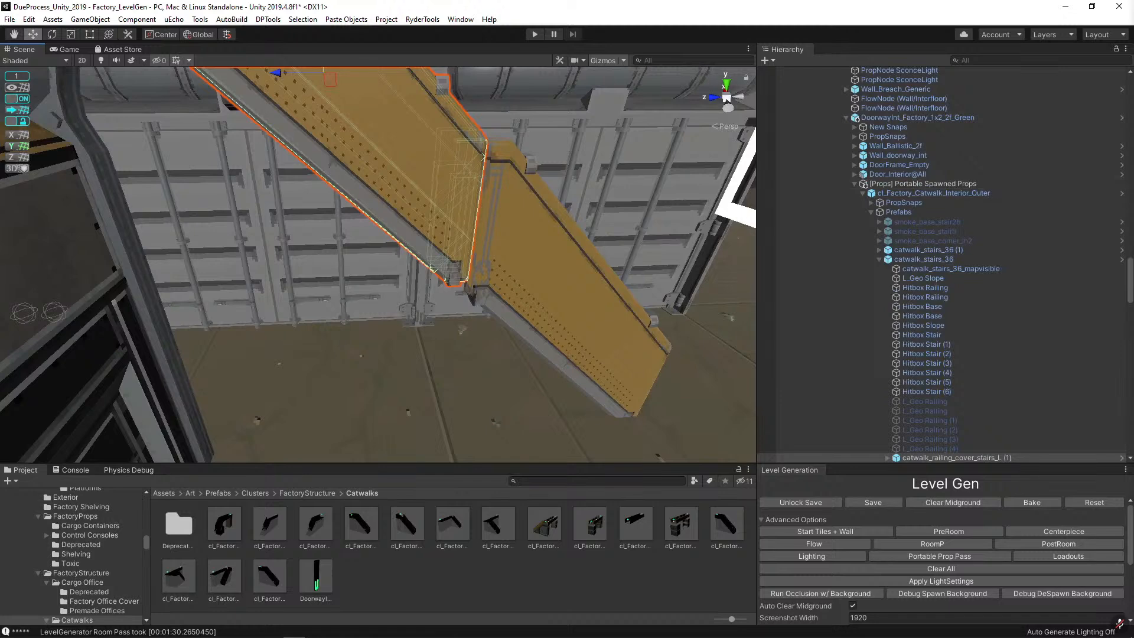
pyautogui.keyDown('ctrl'); pyautogui.click(938, 250); pyautogui.keyUp('ctrl')
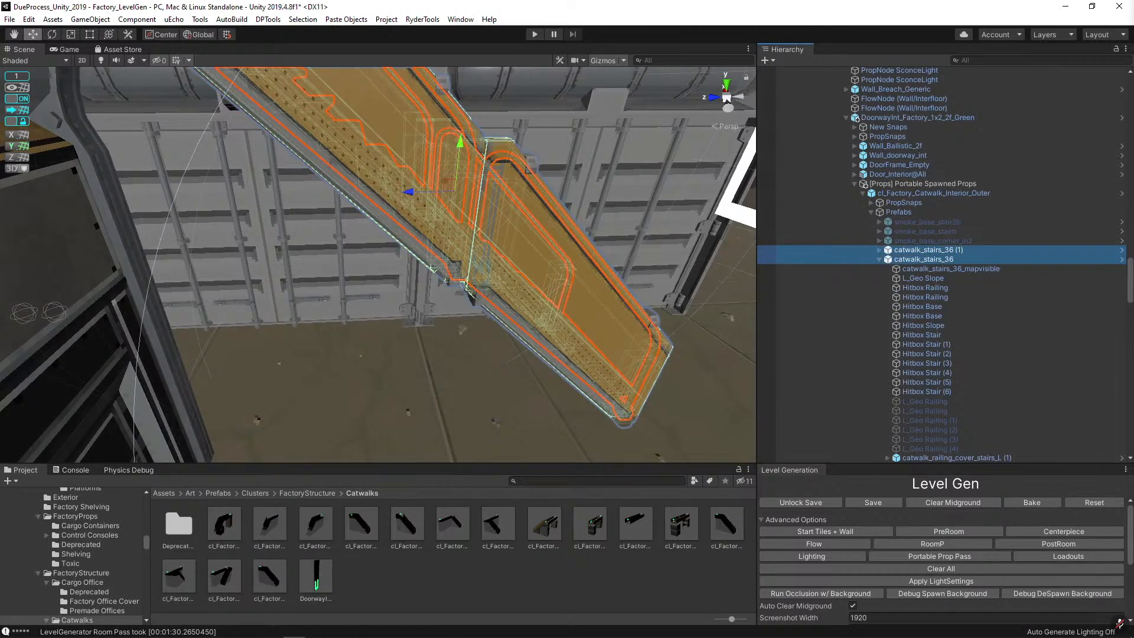
pyautogui.hotkey('alt', 'shift', 'a')
# Duplicate the end smoke_base_straight2 piece and shift the copy along the wall to fill the gap beneath the catwalk's end.
pyautogui.keyDown('alt'); pyautogui.moveTo(605, 139); pyautogui.dragTo(307, 193); pyautogui.keyUp('alt')
pyautogui.click(442, 228)
pyautogui.click(444, 228)
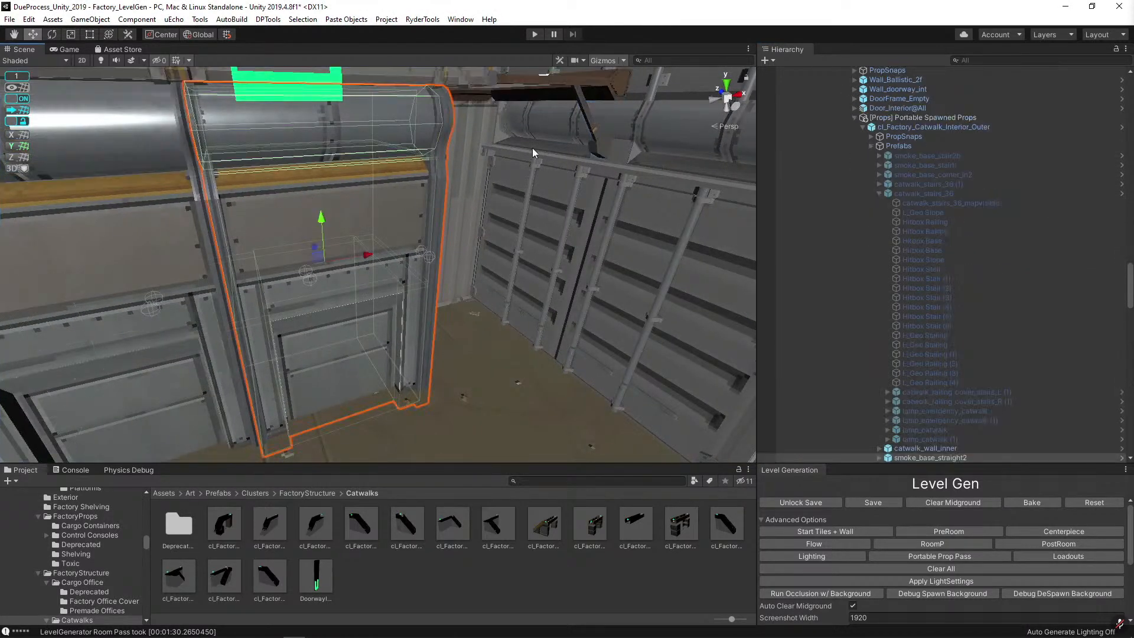
pyautogui.moveTo(499, 199); pyautogui.dragTo(395, 295, button='right')
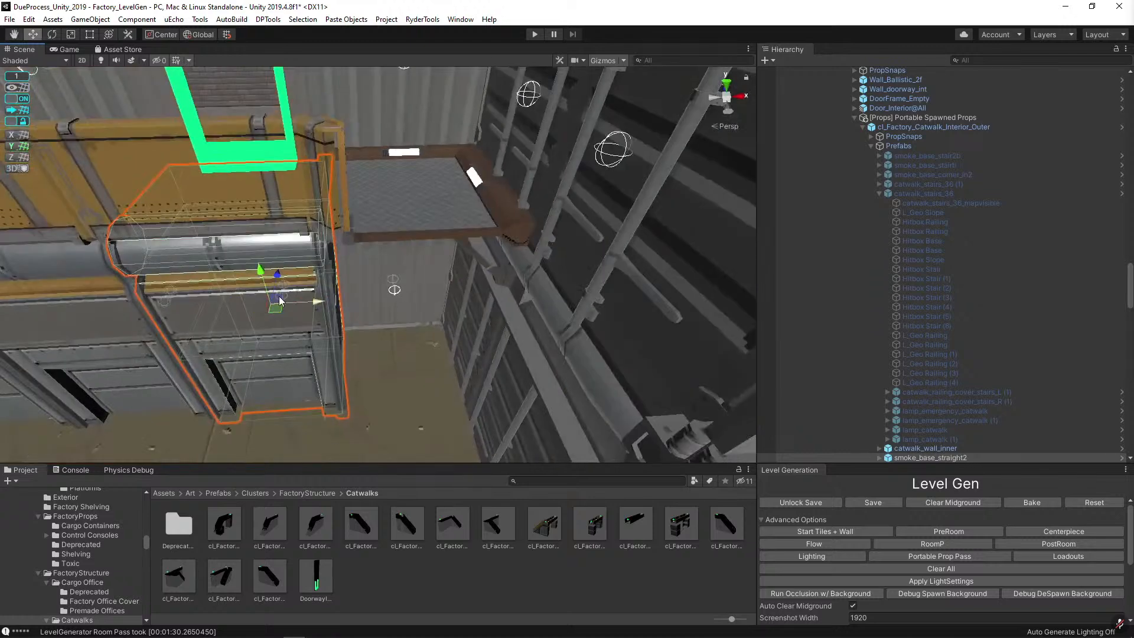
pyautogui.hotkey('ctrl', 'd')
pyautogui.moveTo(319, 302); pyautogui.dragTo(342, 301)
# Deactivate the catwalk_wall_inner corner platform at the end of the catwalk.
pyautogui.click(476, 292)
pyautogui.click(519, 224)
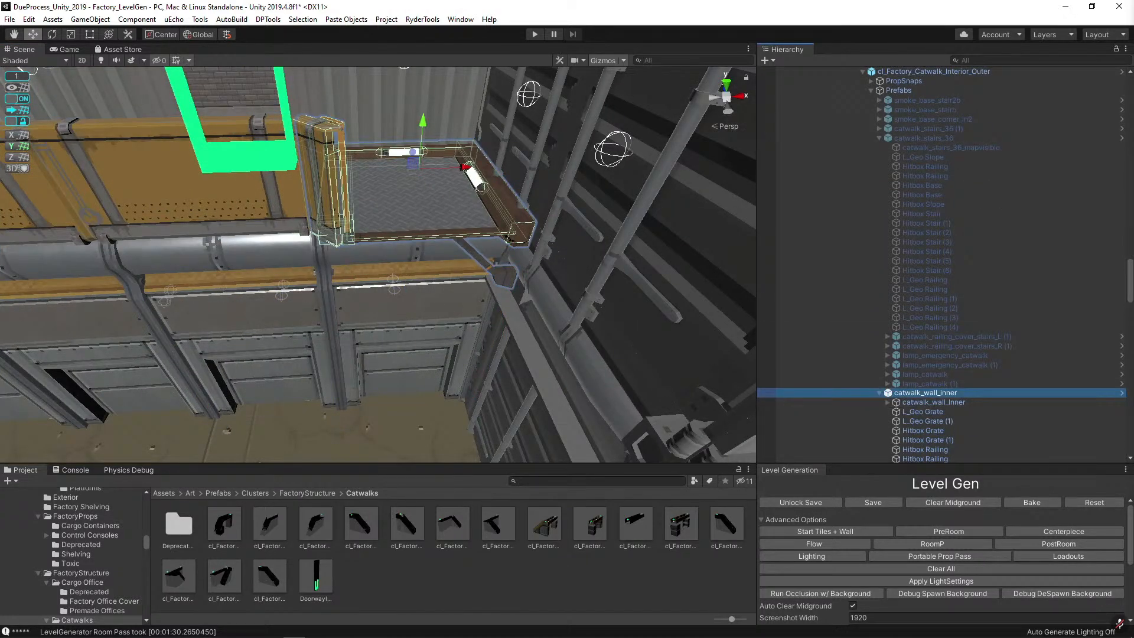
pyautogui.press('w')
pyautogui.moveTo(472, 233); pyautogui.dragTo(373, 259, button='right')
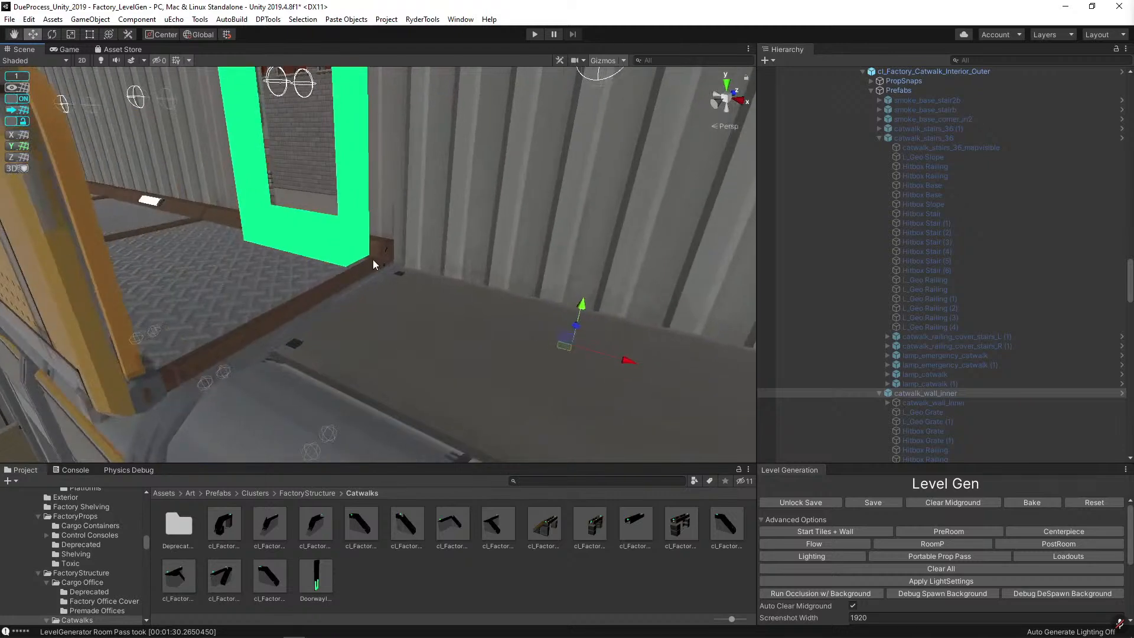
pyautogui.click(373, 261)
# Extend the catwalk past the green doorway to the Office with a duplicate of a catwalk_wall_straight section.
pyautogui.click(923, 449)
pyautogui.press('s')
pyautogui.moveTo(413, 155); pyautogui.dragTo(265, 198, button='right')
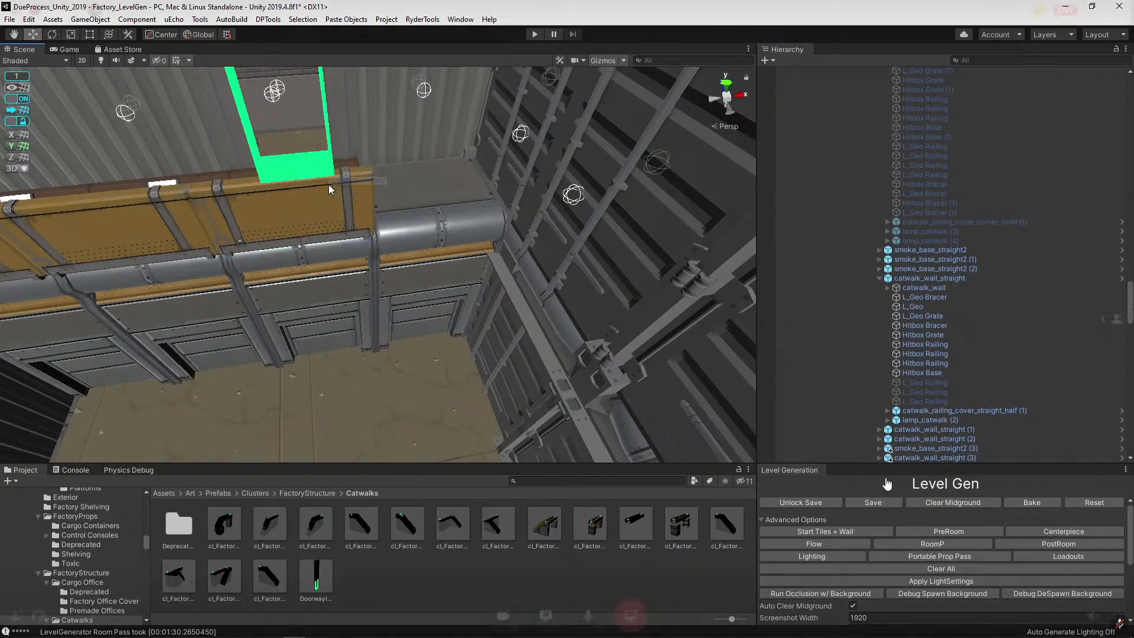
pyautogui.moveTo(338, 186); pyautogui.dragTo(484, 180)
pyautogui.moveTo(484, 180); pyautogui.dragTo(532, 140, button='right')
pyautogui.press('s')
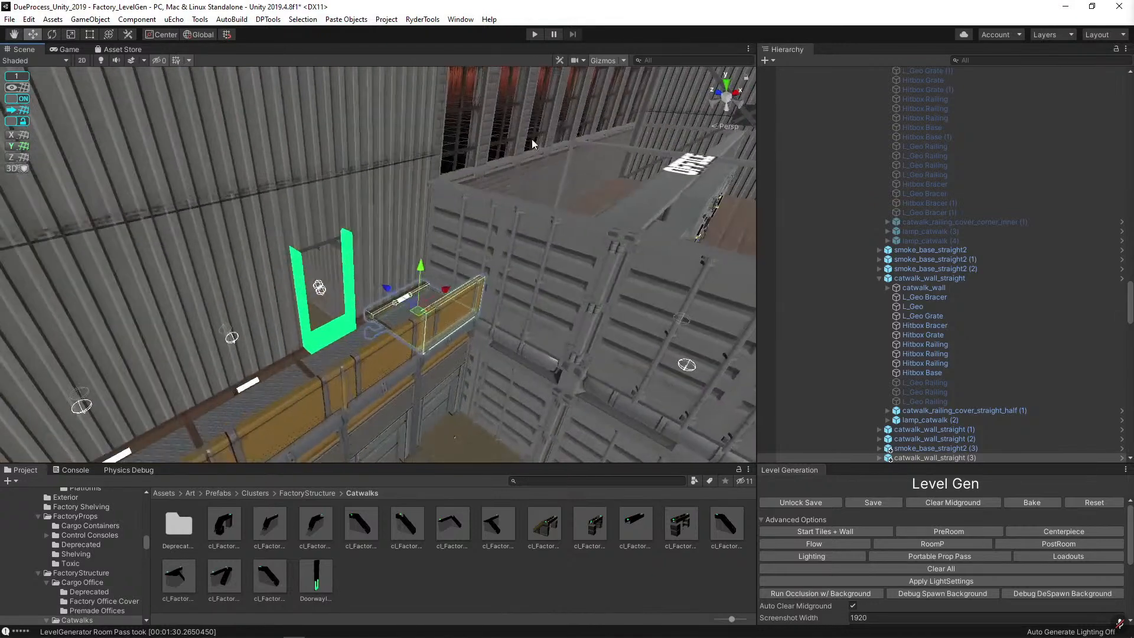
# Replace the upper Office container panel at the end of the catwalk with cl_Office_Container_Door_1x1.
pyautogui.click(446, 233)
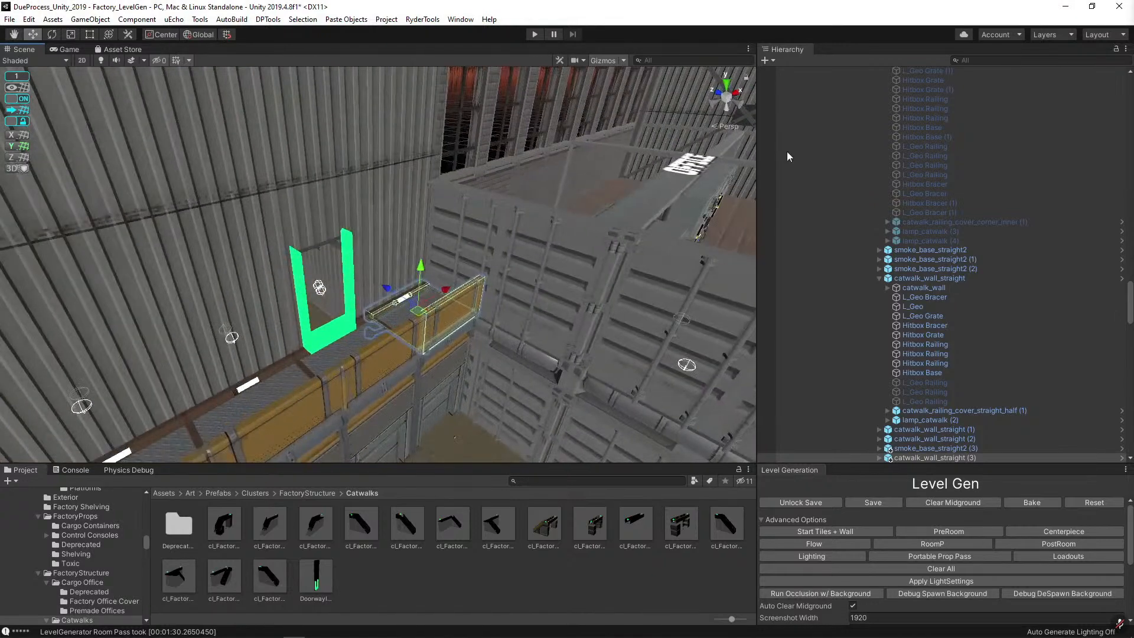
pyautogui.click(490, 218)
pyautogui.hotkey('ctrl', 'shift', 'r')
pyautogui.click(381, 577)
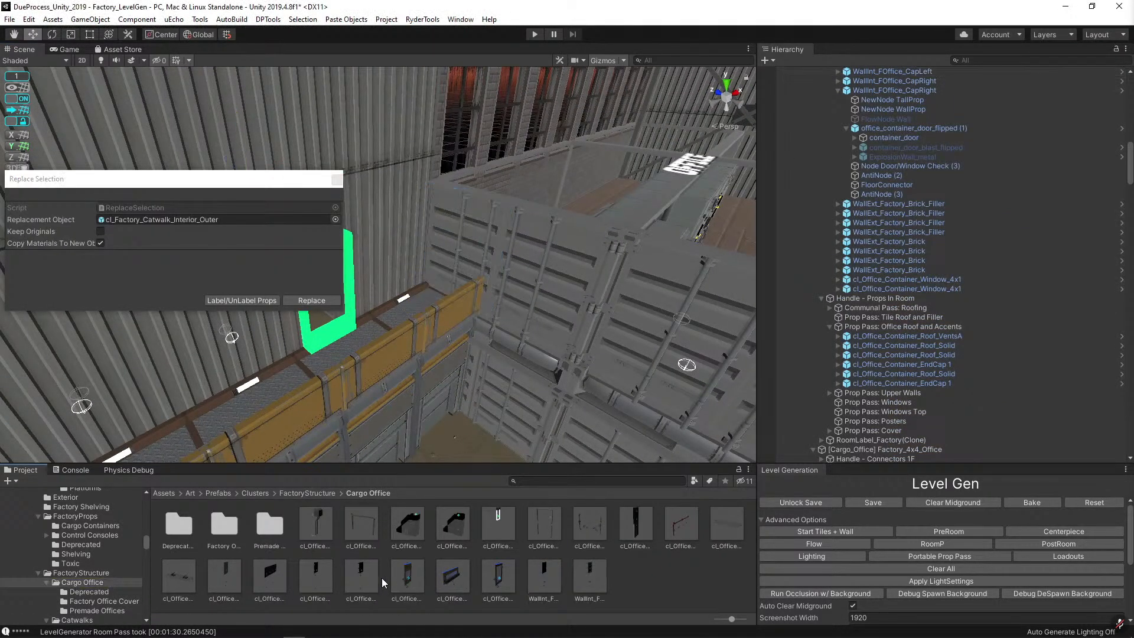
pyautogui.moveTo(498, 516); pyautogui.dragTo(254, 219)
pyautogui.click(425, 237)
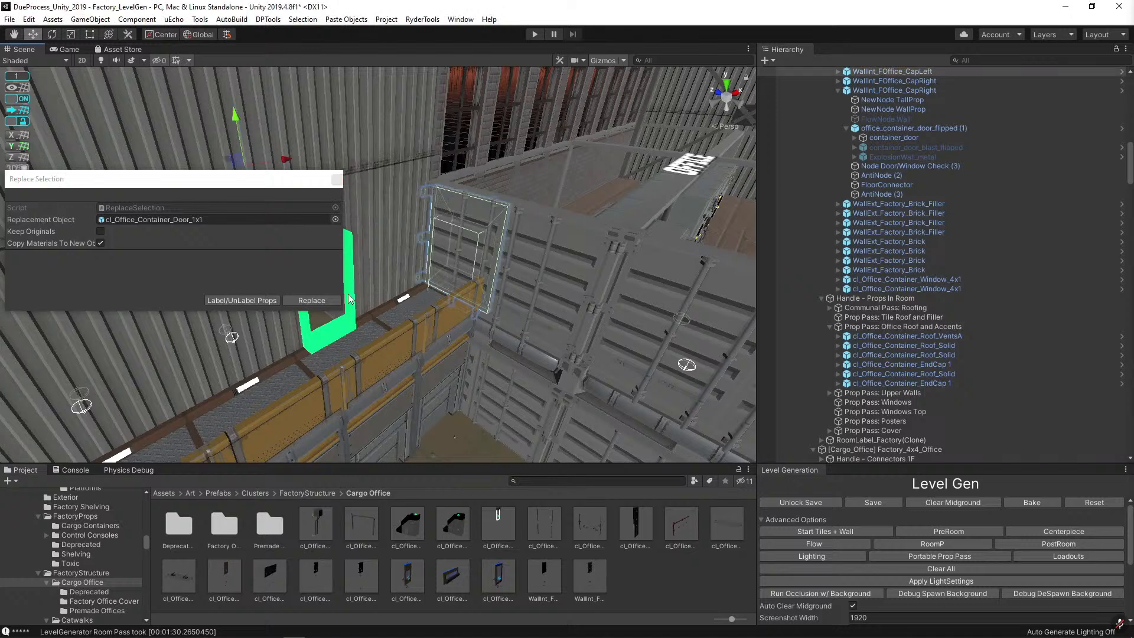
pyautogui.click(311, 300)
# Replace the upper WallInt_FOffice_CapRight panel beside the new Office door with cl_Office_Container_Wall_1x1.
pyautogui.click(555, 275)
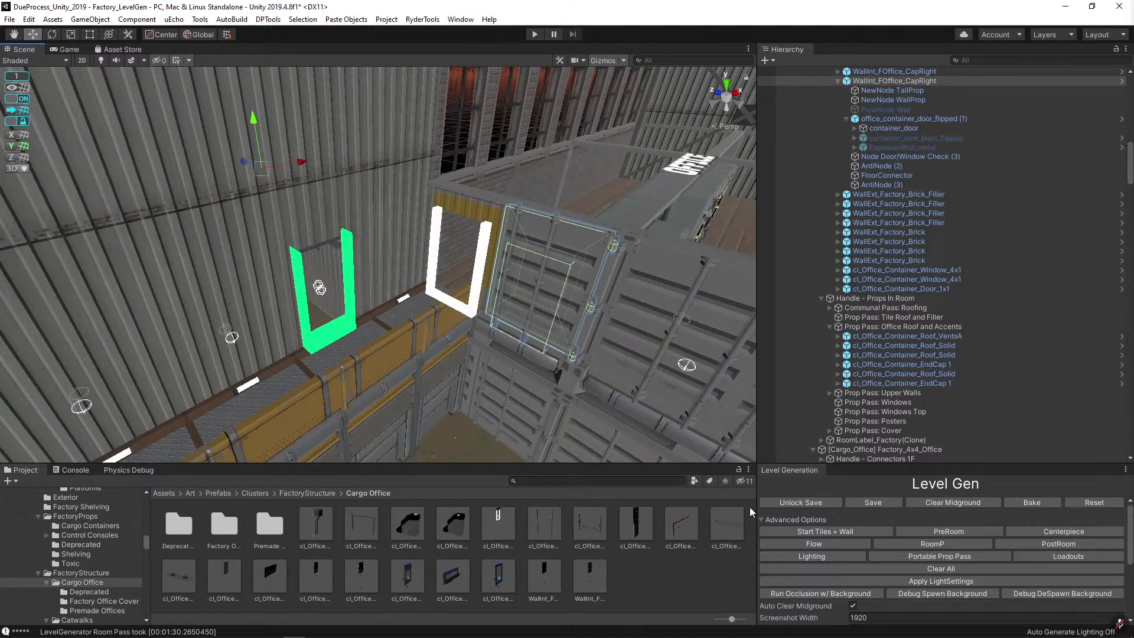
pyautogui.hotkey('ctrl', 'shift', 'r')
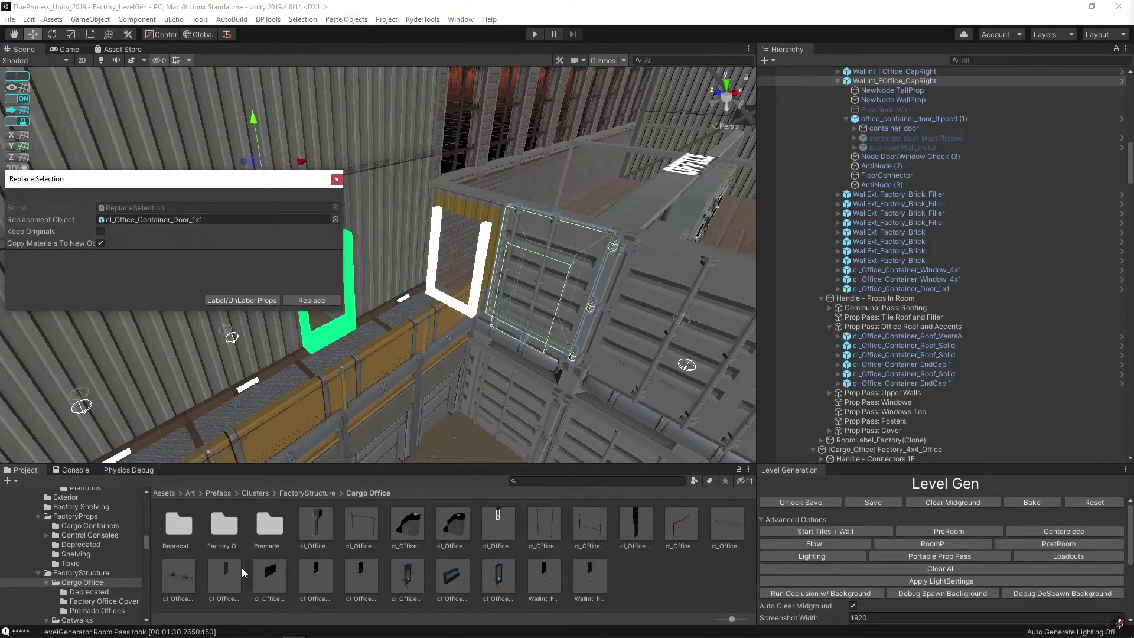
pyautogui.moveTo(242, 568); pyautogui.dragTo(195, 220)
pyautogui.click(313, 302)
pyautogui.moveTo(378, 296); pyautogui.dragTo(310, 459, button='right')
pyautogui.press('s')
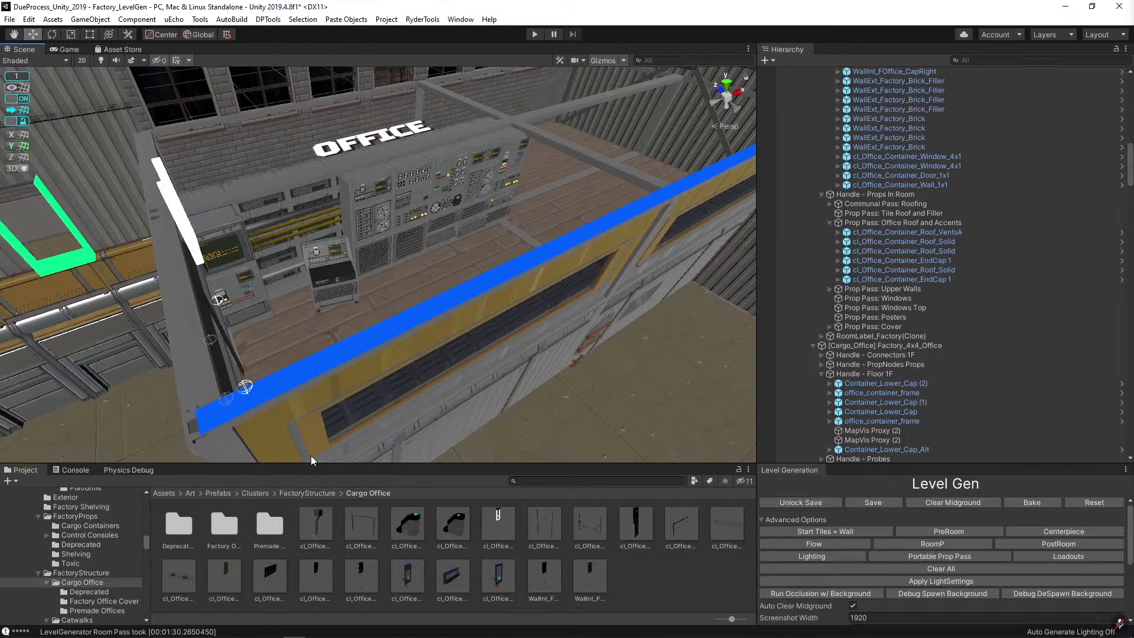
pyautogui.moveTo(531, 337); pyautogui.dragTo(476, 289, button='right')
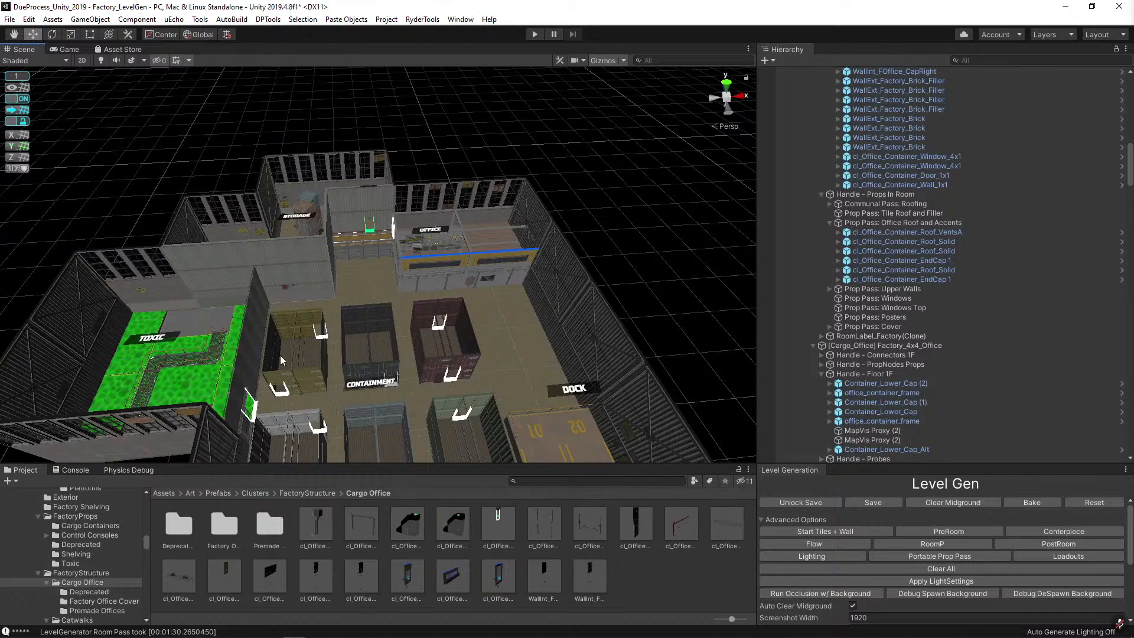
# Delete the four narrow floor_vat_2x4 pieces along the west and east sides of the Toxic room.
pyautogui.moveTo(281, 360); pyautogui.dragTo(534, 337, button='right')
pyautogui.press('s')
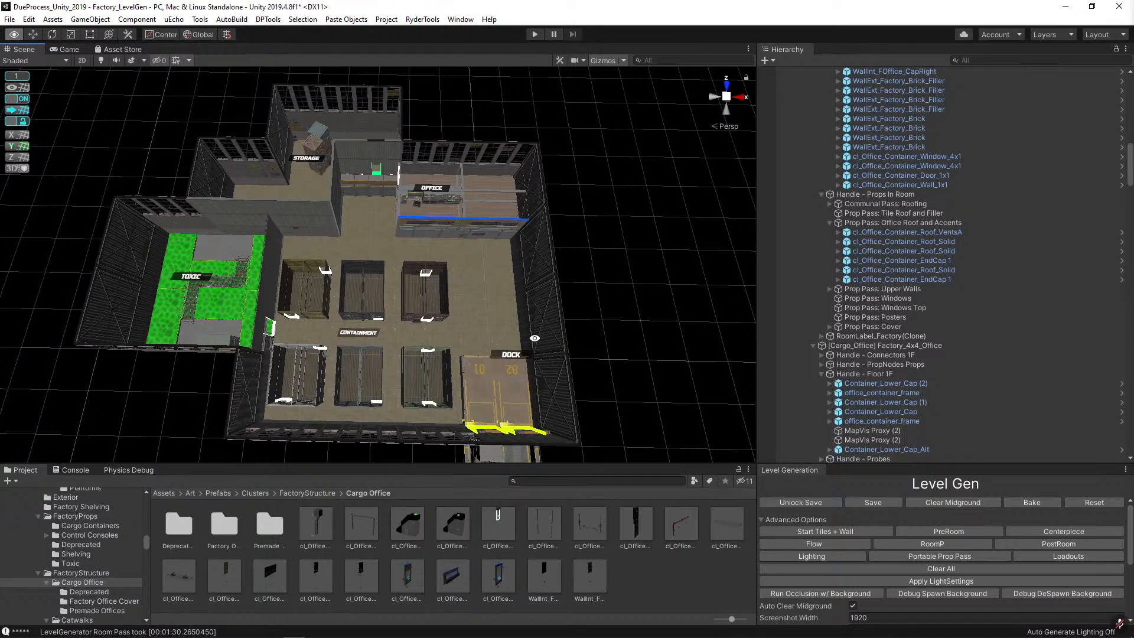
pyautogui.moveTo(534, 338); pyautogui.dragTo(535, 339, button='right')
pyautogui.rightClick(535, 339)
pyautogui.moveTo(535, 340); pyautogui.dragTo(534, 338, button='right')
pyautogui.moveTo(304, 318)
pyautogui.mouseDown(button='right')
pyautogui.moveTo(327, 297)
pyautogui.moveTo(324, 316)
pyautogui.moveTo(313, 309)
pyautogui.mouseUp(button='right')
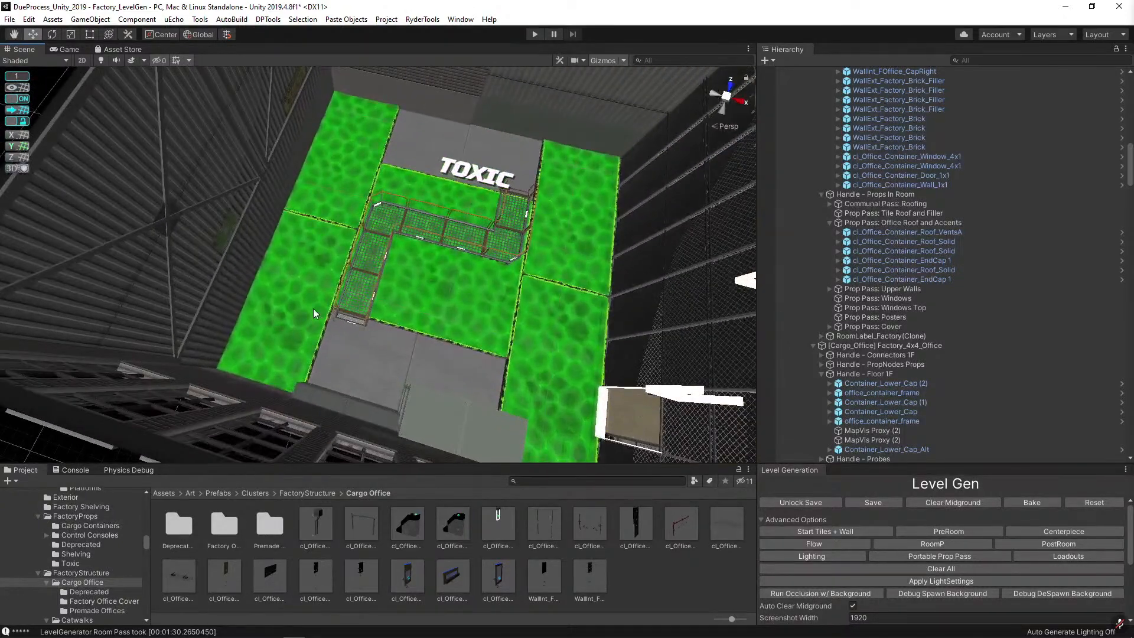
pyautogui.click(314, 313)
pyautogui.press('Delete')
pyautogui.click(583, 333)
pyautogui.press('Delete')
pyautogui.click(570, 250)
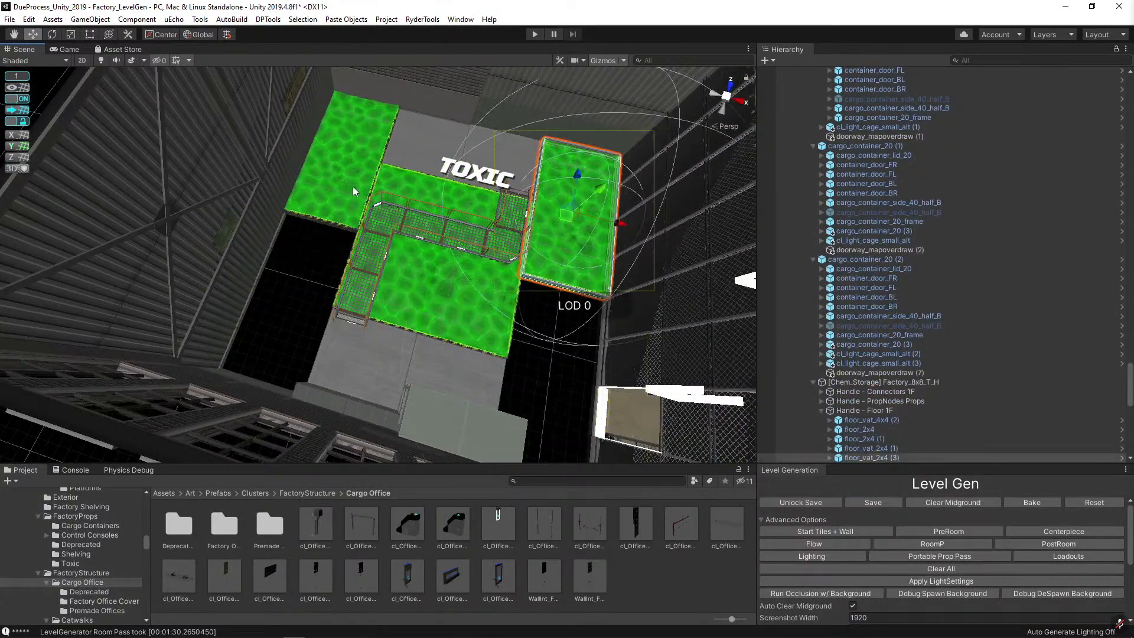
pyautogui.press('Delete')
pyautogui.click(352, 186)
pyautogui.press('Delete')
# Duplicate the south and north floor_2x4 slabs of the Toxic room and place each copy directly east of its original.
pyautogui.click(392, 353)
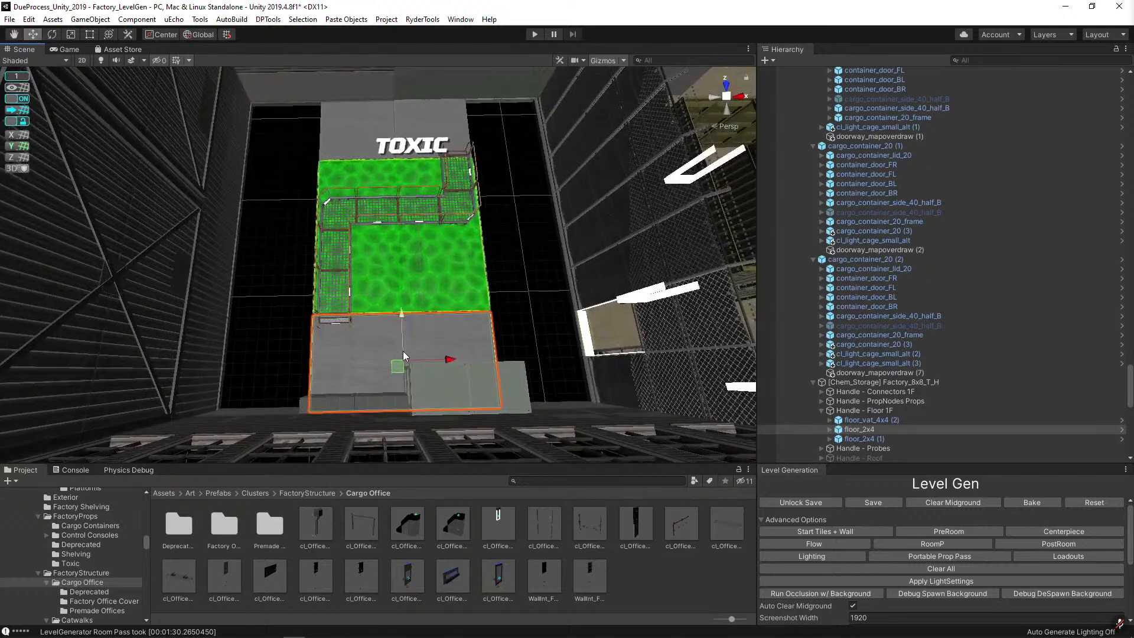
pyautogui.hotkey('ctrl', 'd')
pyautogui.moveTo(394, 369); pyautogui.dragTo(601, 370)
pyautogui.press('e')
pyautogui.press('w')
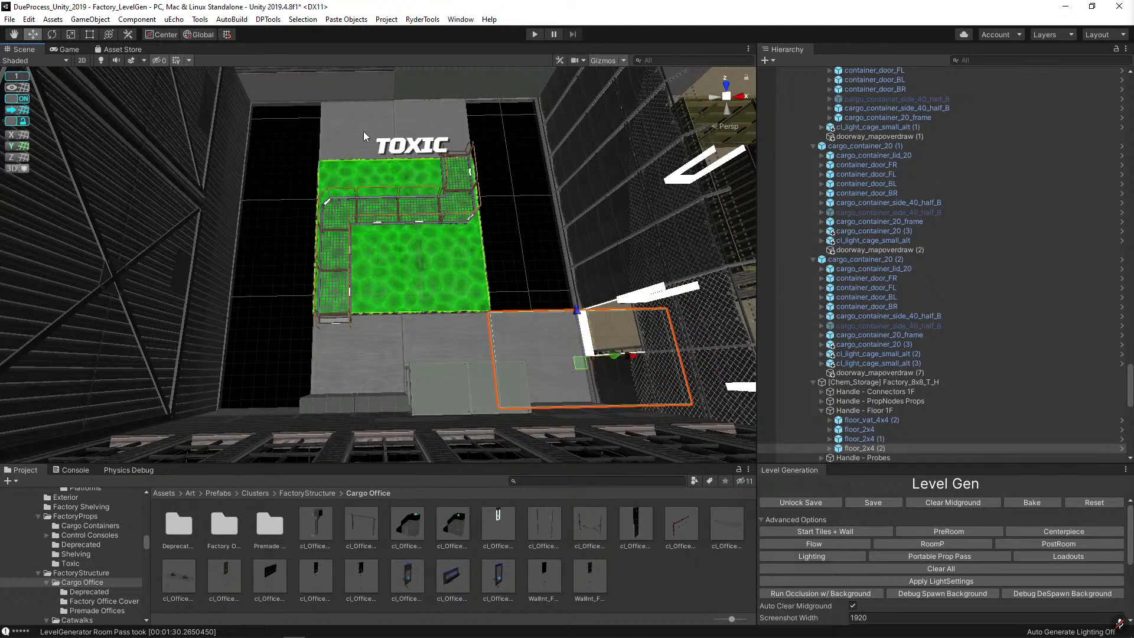
pyautogui.click(365, 138)
pyautogui.hotkey('ctrl', 'd')
pyautogui.moveTo(424, 148); pyautogui.dragTo(568, 136)
# Select all four floor_2x4 slabs and shift them west so they span the width of the Toxic room.
pyautogui.keyDown('shift'); pyautogui.click(368, 141); pyautogui.keyUp('shift')
pyautogui.keyDown('shift'); pyautogui.click(410, 346); pyautogui.keyUp('shift')
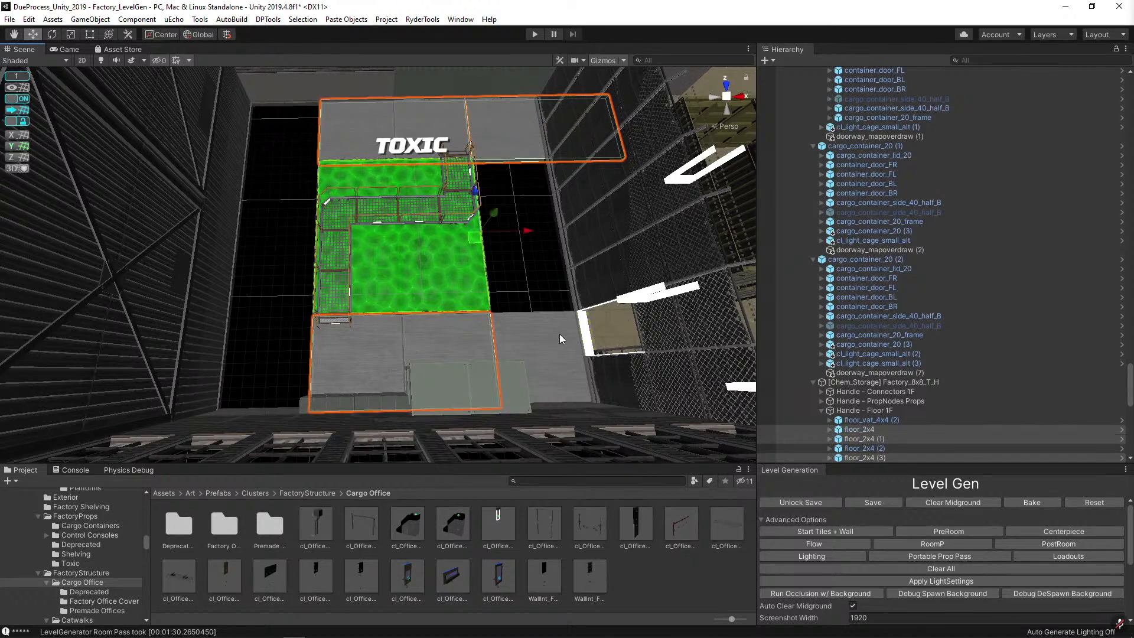
pyautogui.keyDown('shift'); pyautogui.click(559, 334); pyautogui.keyUp('shift')
pyautogui.moveTo(538, 235)
pyautogui.mouseDown()
pyautogui.moveTo(366, 229)
pyautogui.moveTo(544, 233)
pyautogui.moveTo(533, 234)
pyautogui.mouseUp()
# Duplicate the floor_vat_4x4 and place the two vats side by side between the north and south slabs.
pyautogui.click(392, 278)
pyautogui.hotkey('ctrl', 'd')
pyautogui.moveTo(284, 262); pyautogui.dragTo(270, 155, button='right')
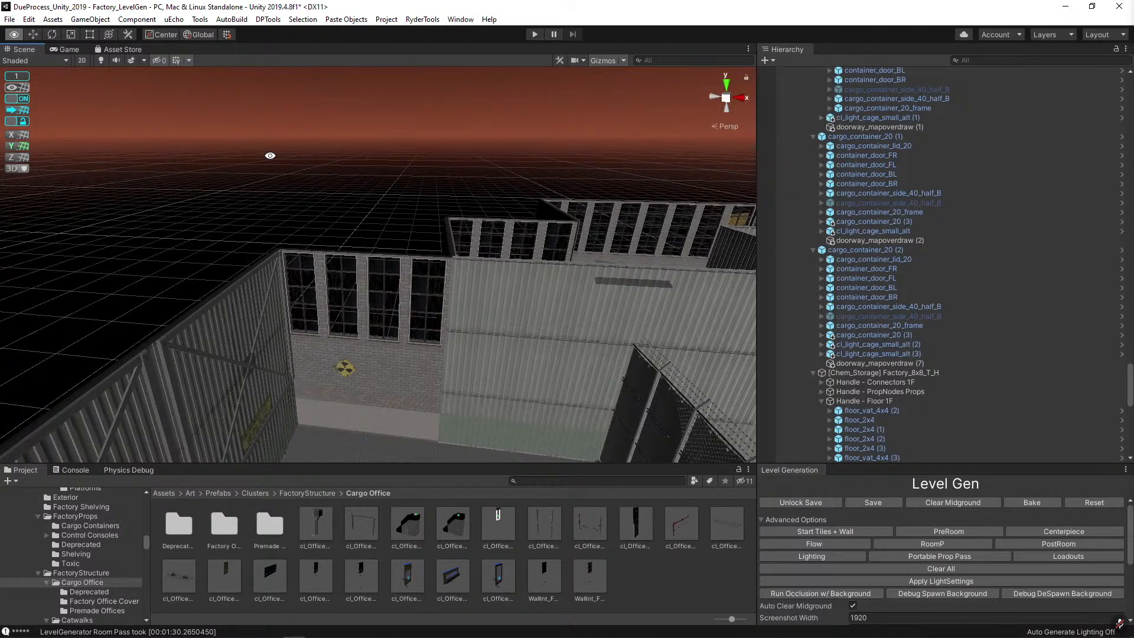
# Replace a WallInt_Factory_Bottom section in the wall between Toxic and Storage with a white doorway.
pyautogui.moveTo(270, 155); pyautogui.dragTo(269, 155, button='right')
pyautogui.moveTo(270, 156); pyautogui.dragTo(270, 157, button='right')
pyautogui.moveTo(307, 273); pyautogui.dragTo(443, 341, button='right')
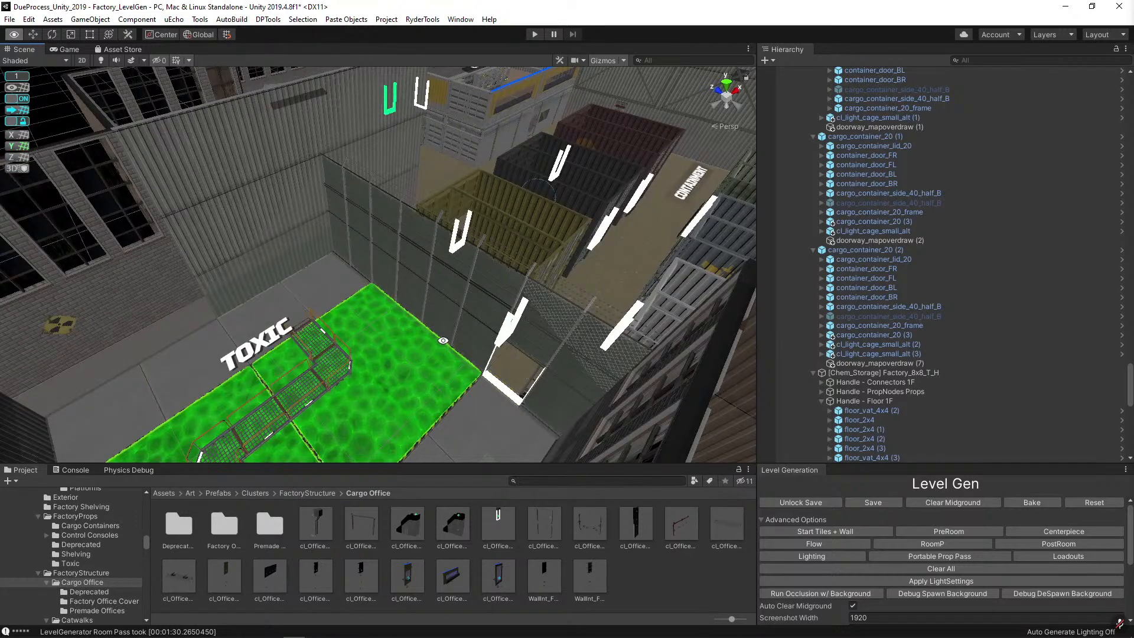
pyautogui.rightClick(443, 341)
pyautogui.moveTo(443, 340); pyautogui.dragTo(443, 340, button='right')
pyautogui.moveTo(443, 340); pyautogui.dragTo(327, 285, button='right')
pyautogui.click(247, 287)
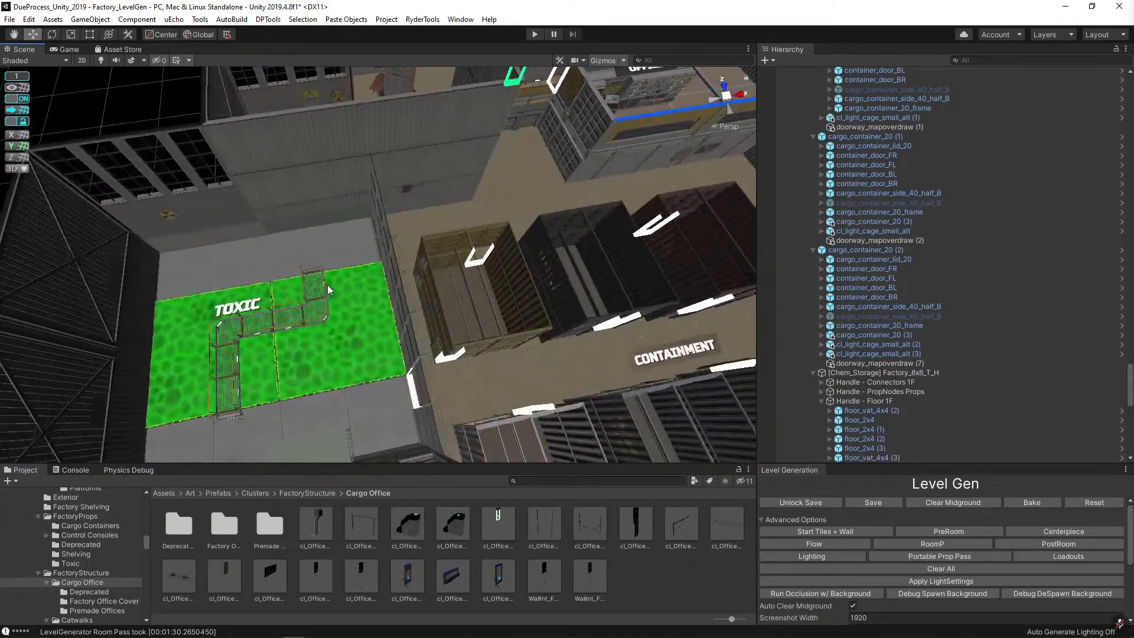
pyautogui.click(279, 222)
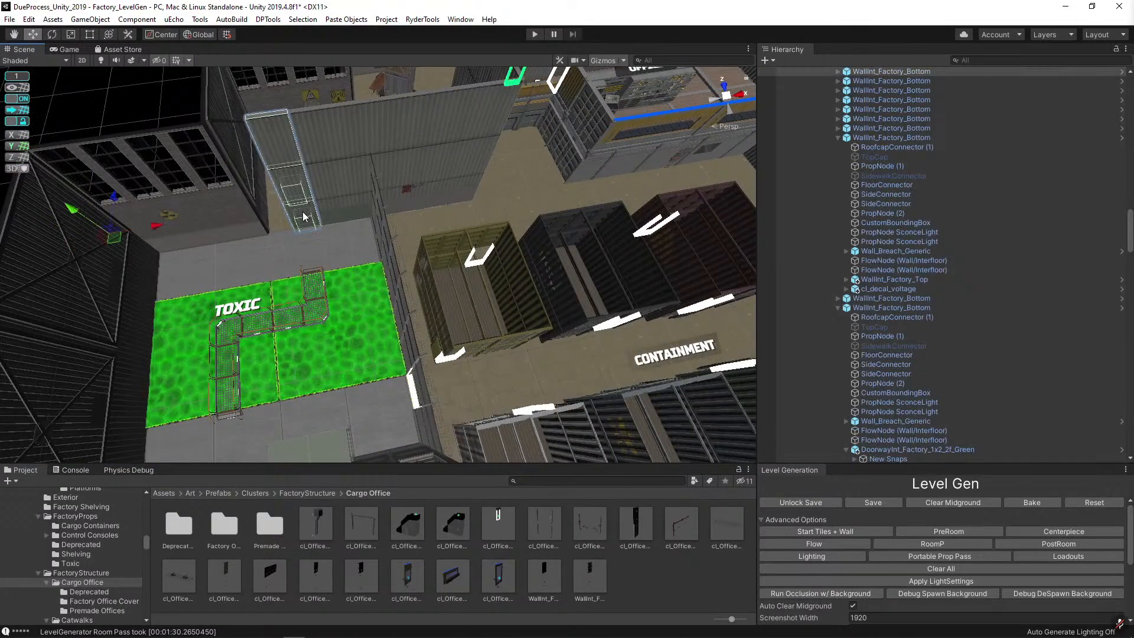
pyautogui.click(302, 217)
pyautogui.moveTo(303, 217); pyautogui.dragTo(506, 268, button='right')
pyautogui.click(245, 141)
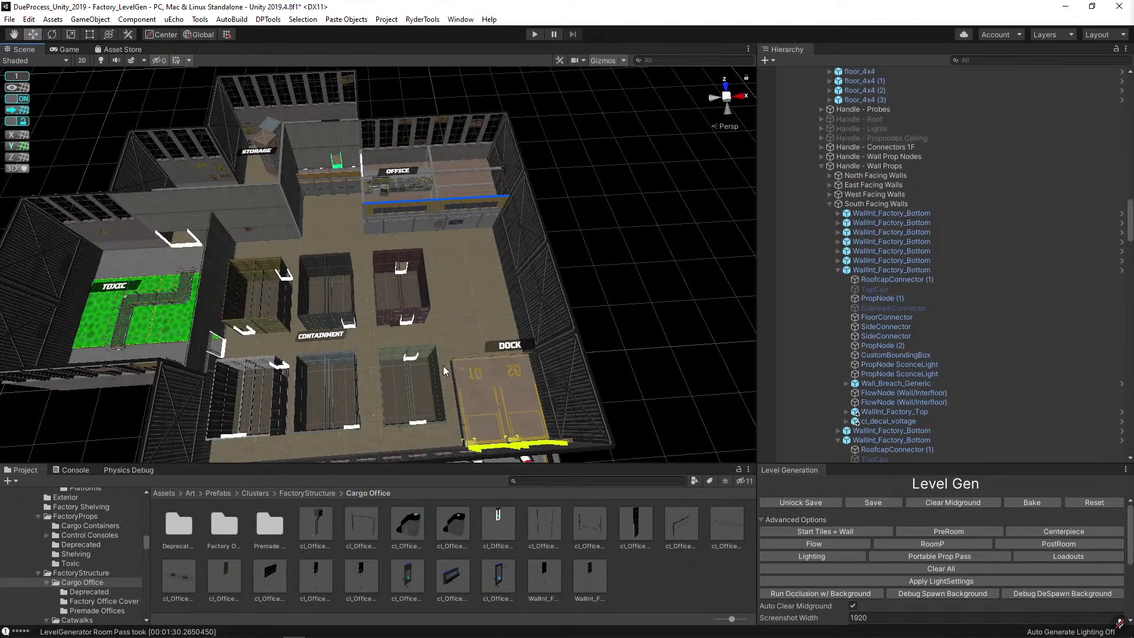
# Replace an exterior section near the south end of the Toxic room's west wall with the DoorwayExt_Red entrance.
pyautogui.moveTo(444, 371); pyautogui.dragTo(94, 285, button='right')
pyautogui.click(197, 271)
pyautogui.moveTo(198, 274); pyautogui.dragTo(361, 350, button='right')
pyautogui.press('s')
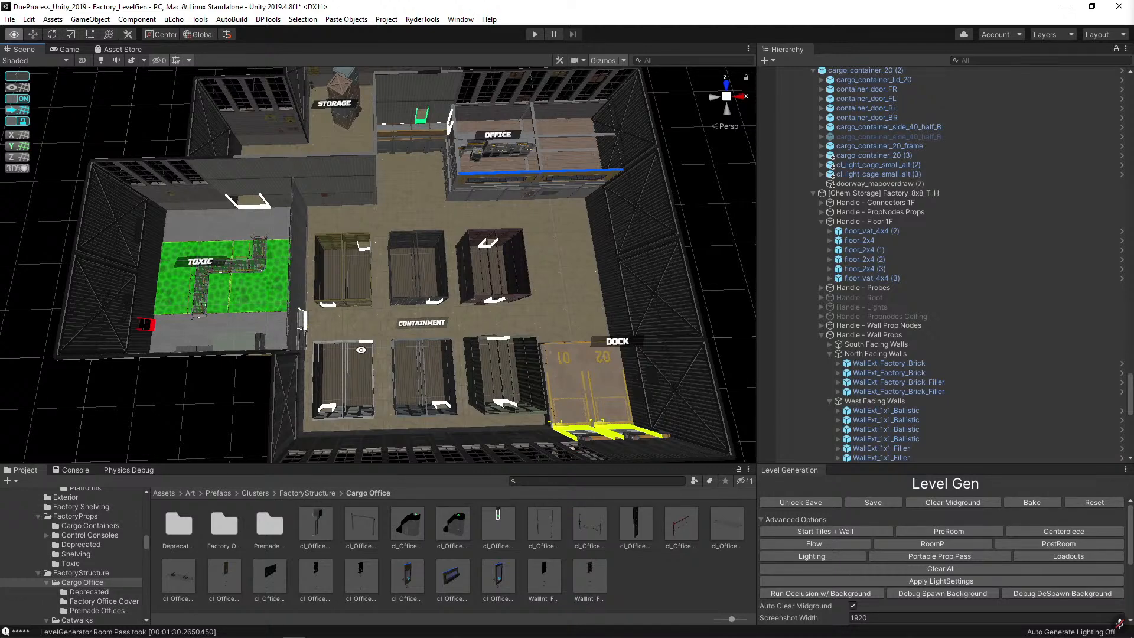
# Run the PostRoom generation pass on the level.
pyautogui.moveTo(398, 265); pyautogui.dragTo(365, 215, button='right')
pyautogui.press('w')
pyautogui.press('d')
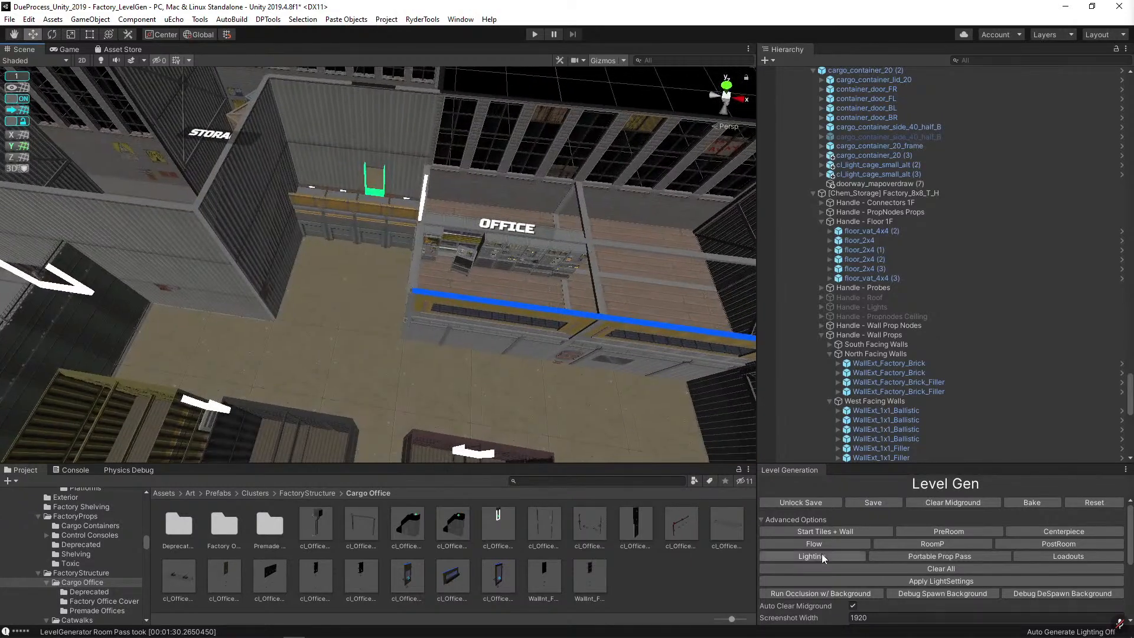
pyautogui.click(1096, 547)
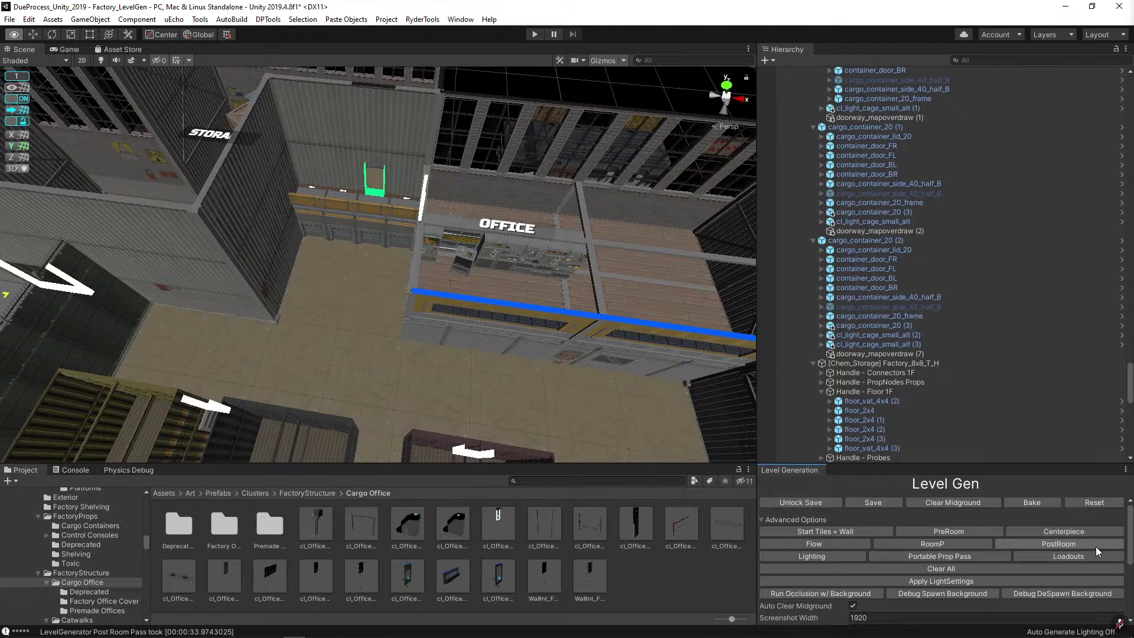
pyautogui.press('alt')
pyautogui.press('alt')
pyautogui.press('alt')
pyautogui.press('alt')
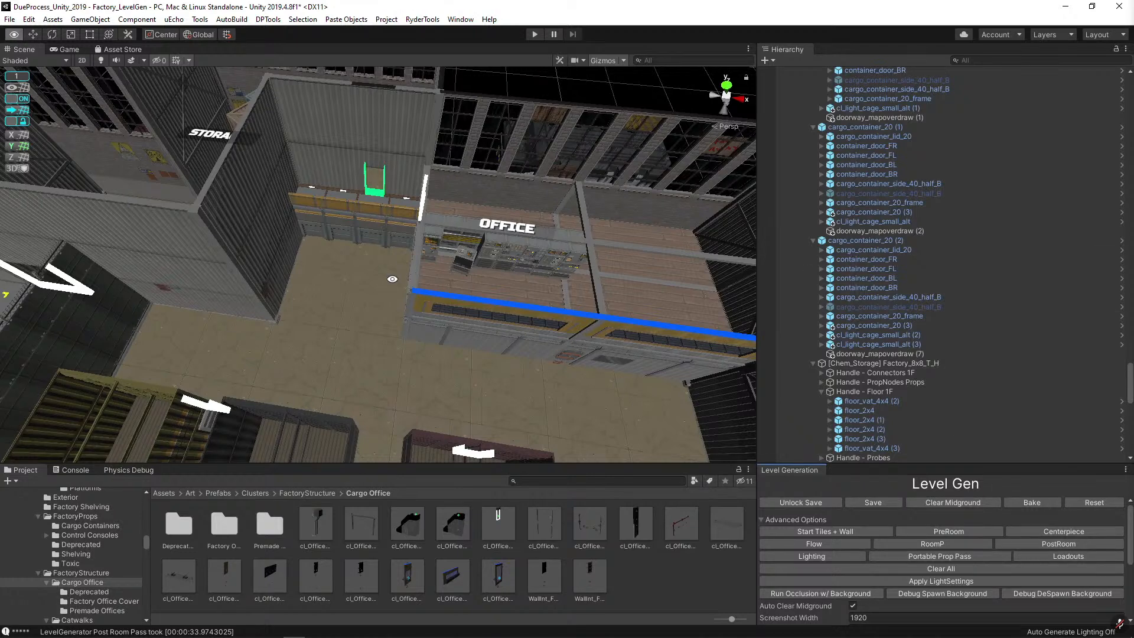
pyautogui.press('alt')
pyautogui.press('alt')
pyautogui.press('alt')
pyautogui.hotkey('alt', 'w')
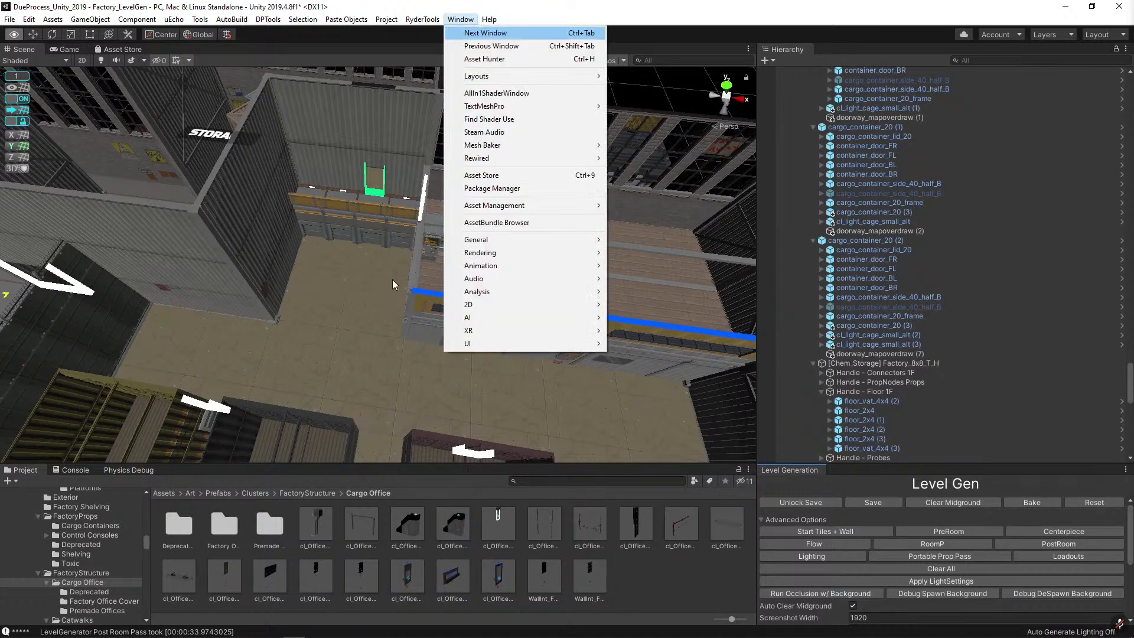
pyautogui.click(473, 2)
pyautogui.press('alt')
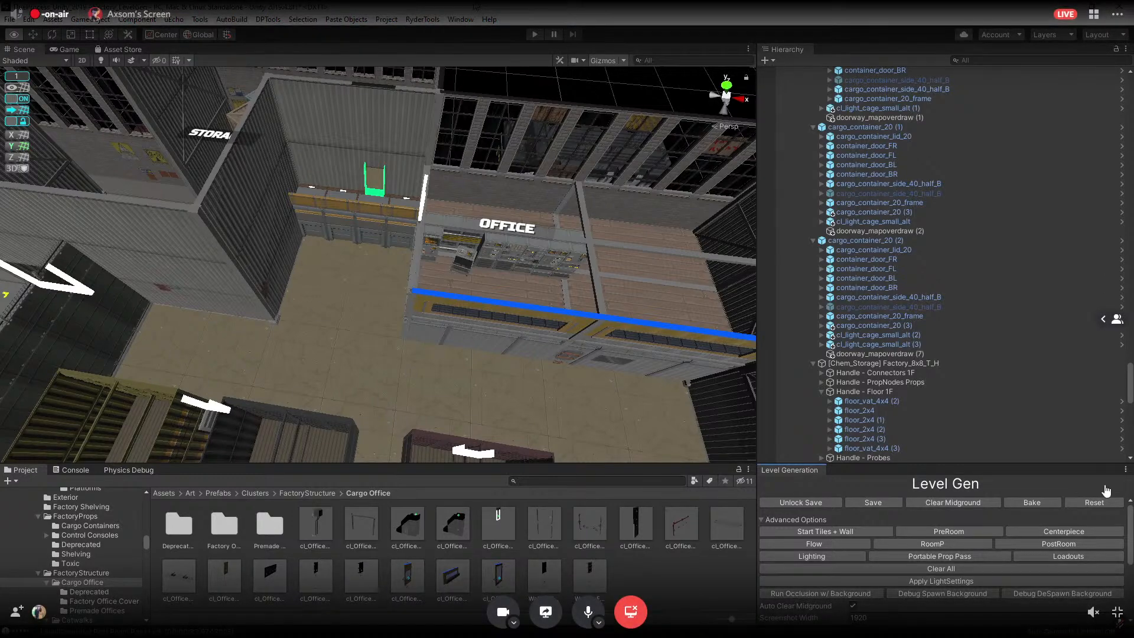
# Move cl_Bomb from the Toxic room into the middle container of Containment's north row, using the Pivot handle position.
pyautogui.moveTo(434, 272); pyautogui.dragTo(474, 267, button='right')
pyautogui.press('s')
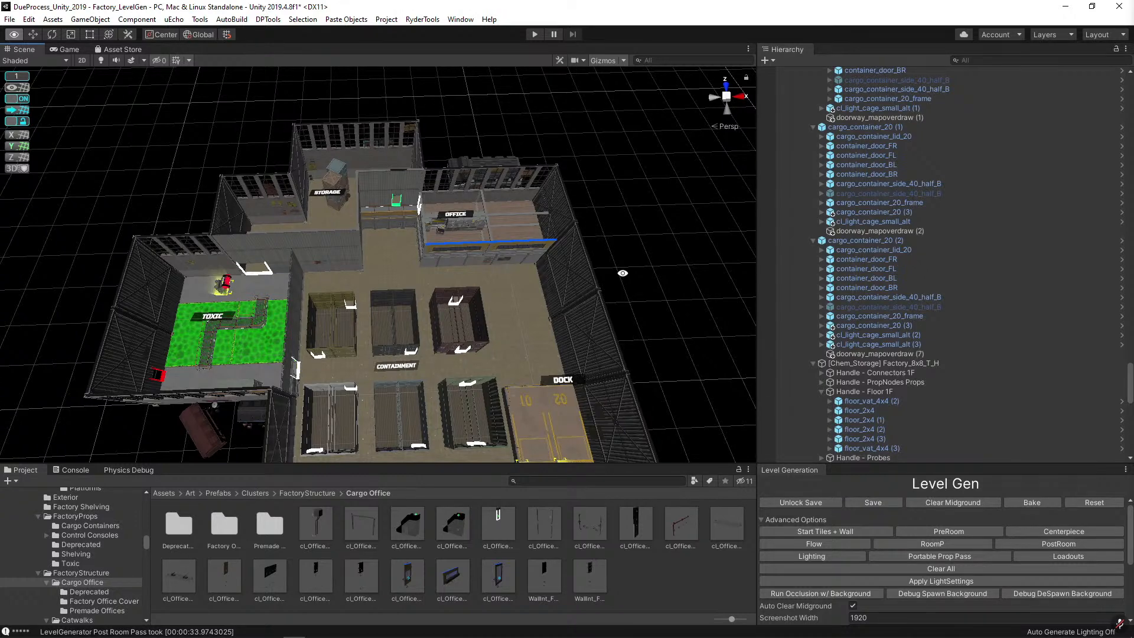
pyautogui.press('alt')
pyautogui.press('alt')
pyautogui.press('alt')
pyautogui.click(225, 291)
pyautogui.click(158, 34)
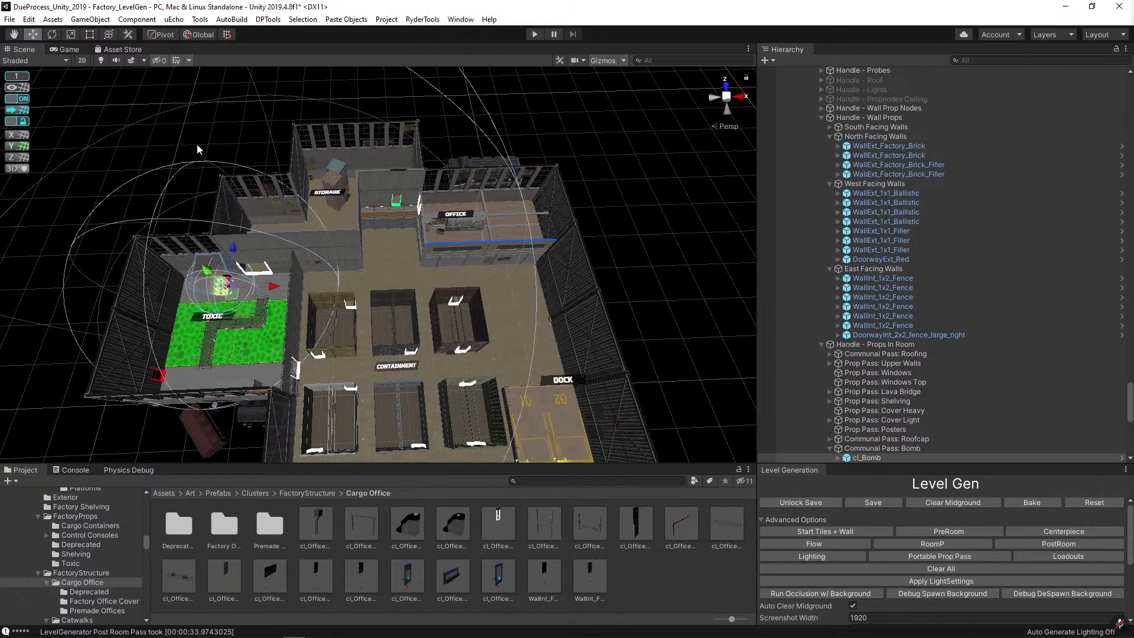
pyautogui.moveTo(223, 285); pyautogui.dragTo(392, 342)
# Select the cl_FOffice_Consoles_Divide prop in the Office and set the grid snap value to 2 meters.
pyautogui.click(578, 191)
pyautogui.moveTo(578, 195); pyautogui.dragTo(520, 183, button='right')
pyautogui.click(282, 164)
pyautogui.press('s')
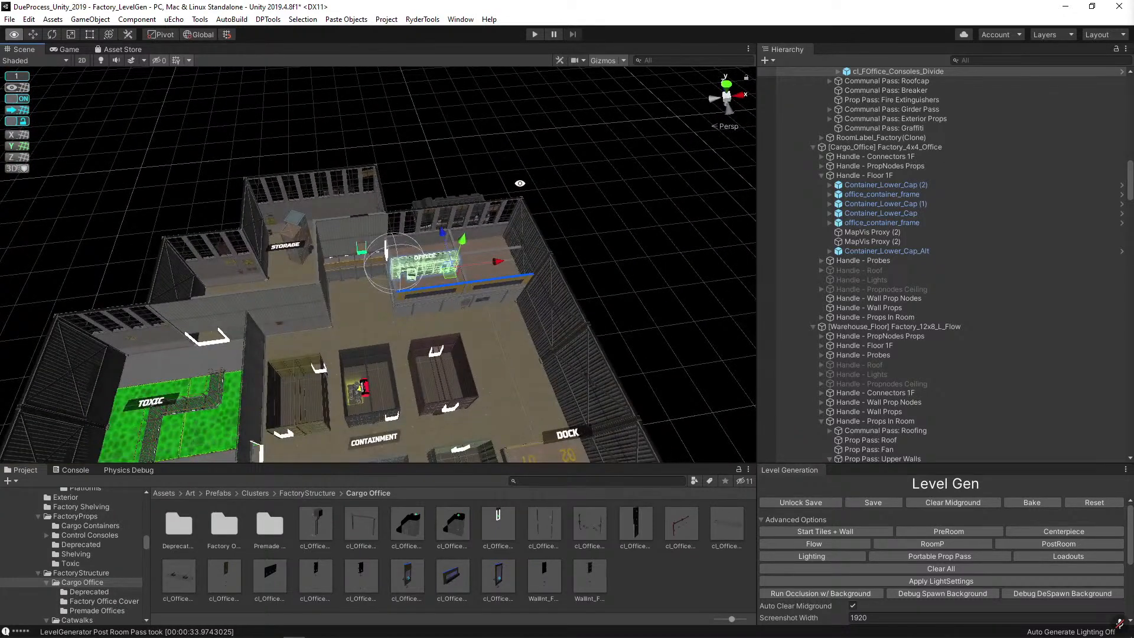
pyautogui.click(598, 180)
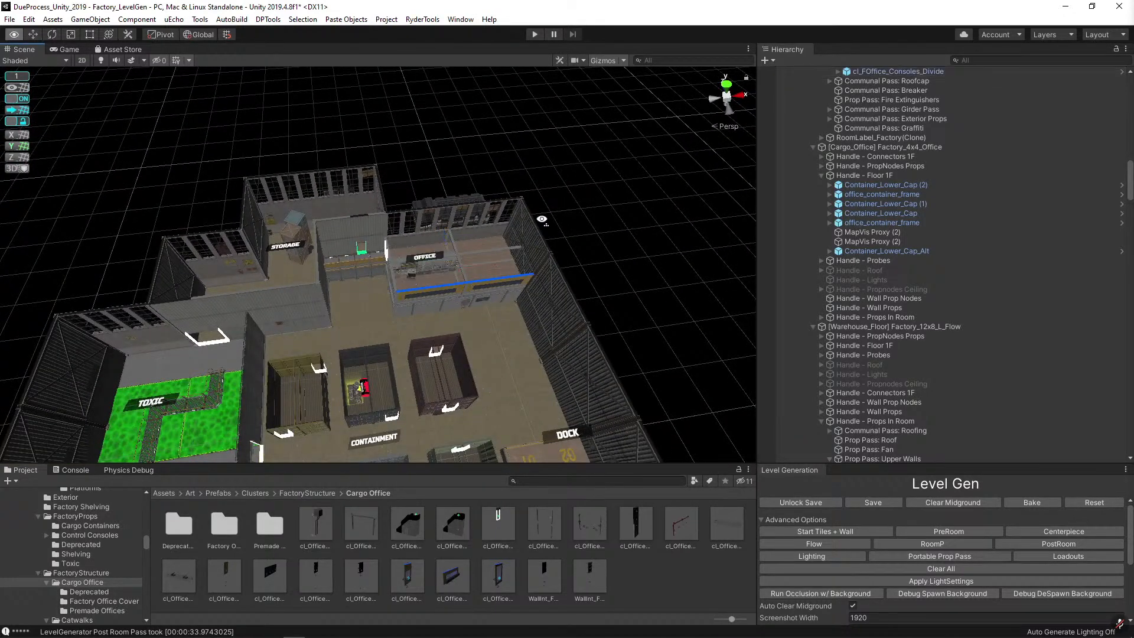
pyautogui.keyDown('alt'); pyautogui.moveTo(542, 220); pyautogui.dragTo(437, 244); pyautogui.keyUp('alt')
pyautogui.scroll(2, 437, 244)
pyautogui.click(424, 253)
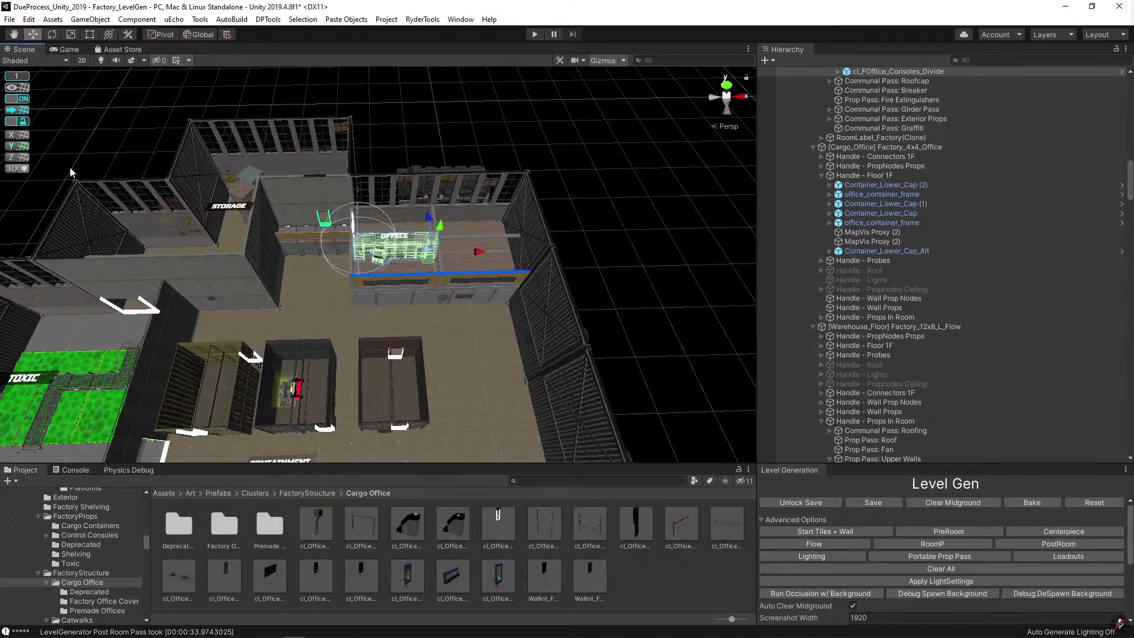
pyautogui.click(26, 78)
pyautogui.click(147, 79)
pyautogui.write('2')
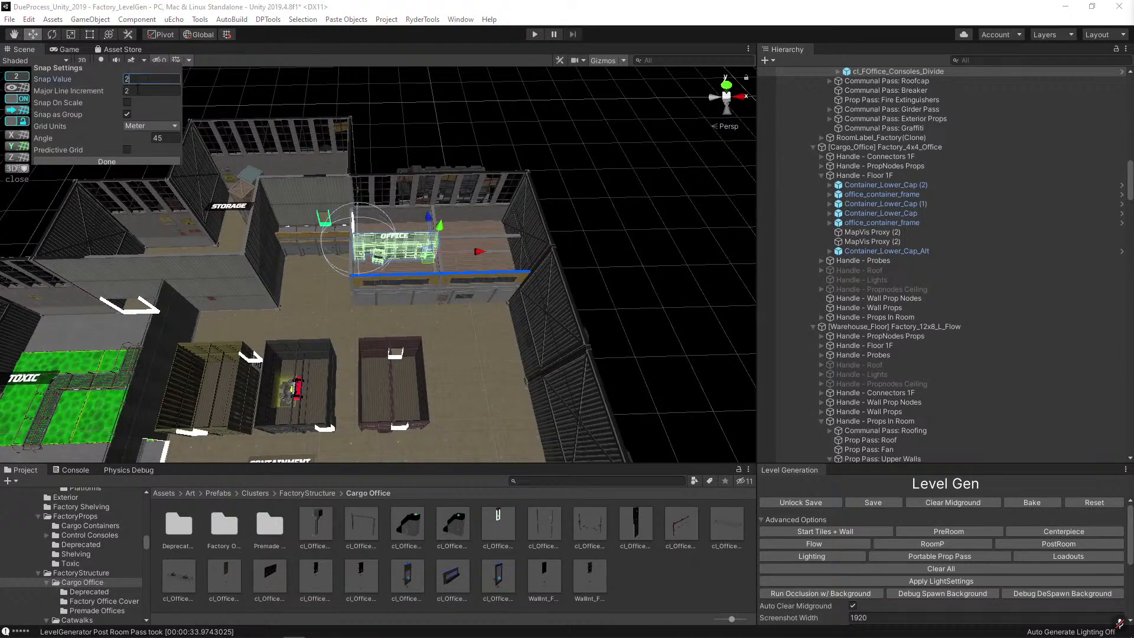
pyautogui.click(142, 161)
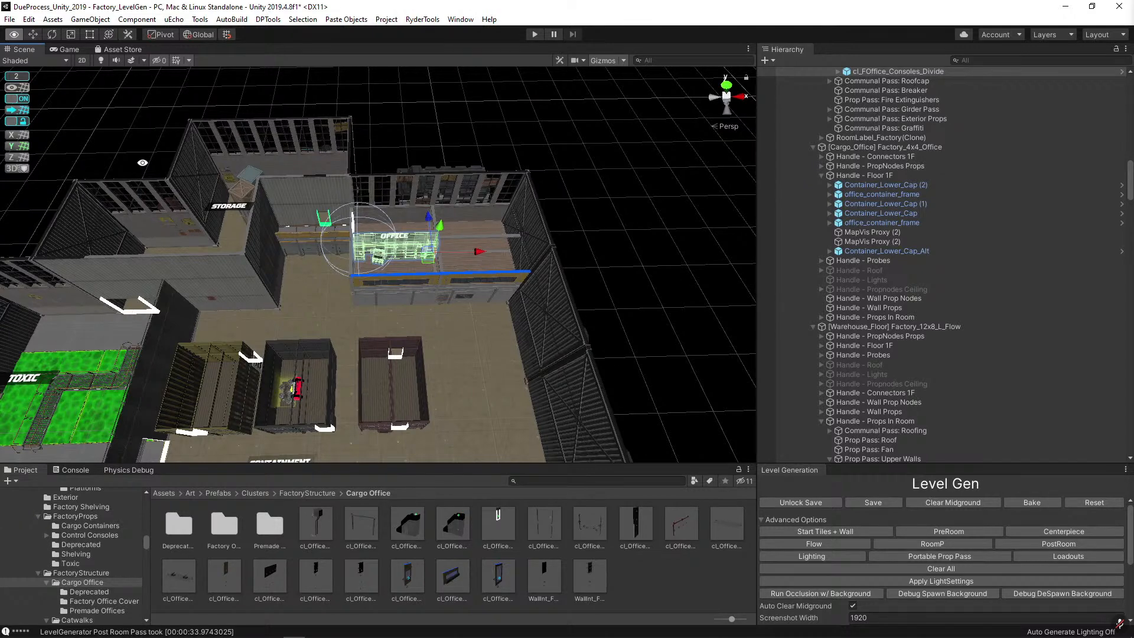
# Move the cl_FOffice_Consoles_Divide prop to the east half of the Office.
pyautogui.scroll(3, 428, 253)
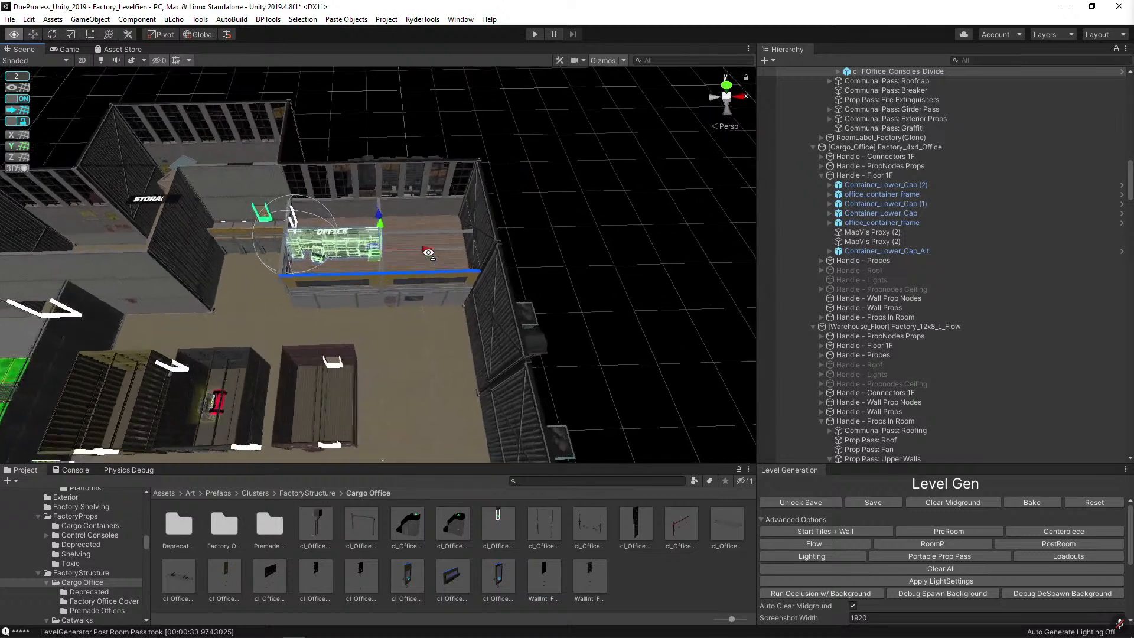
pyautogui.scroll(5, 428, 253)
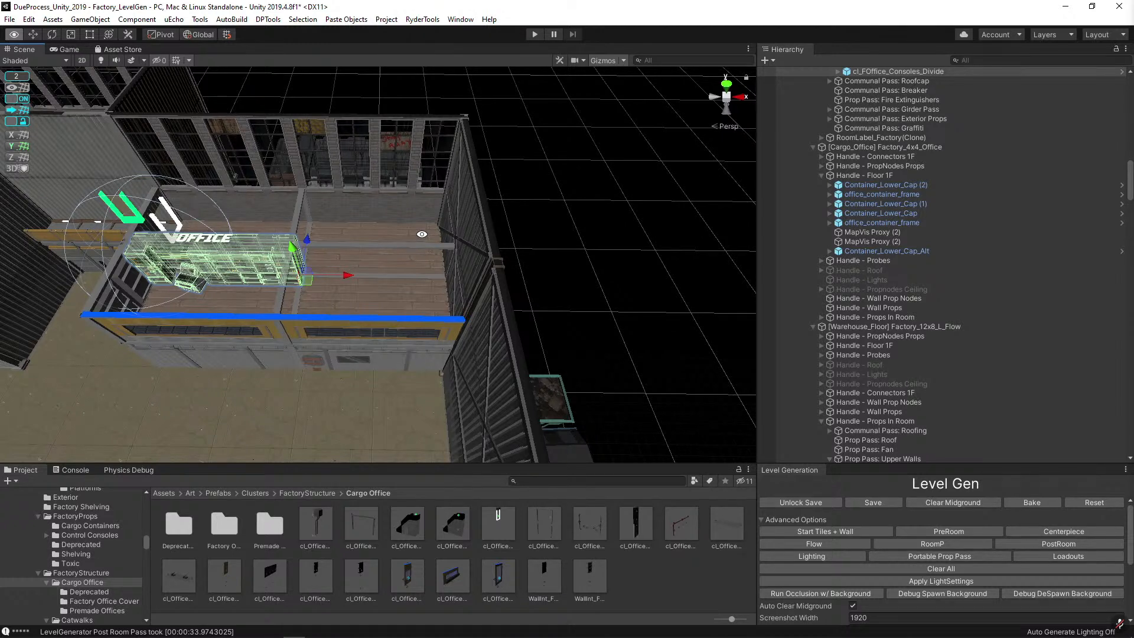
pyautogui.press('w')
pyautogui.moveTo(347, 276); pyautogui.dragTo(491, 282)
pyautogui.click(474, 243)
pyautogui.press('w')
pyautogui.moveTo(474, 243); pyautogui.dragTo(530, 249, button='right')
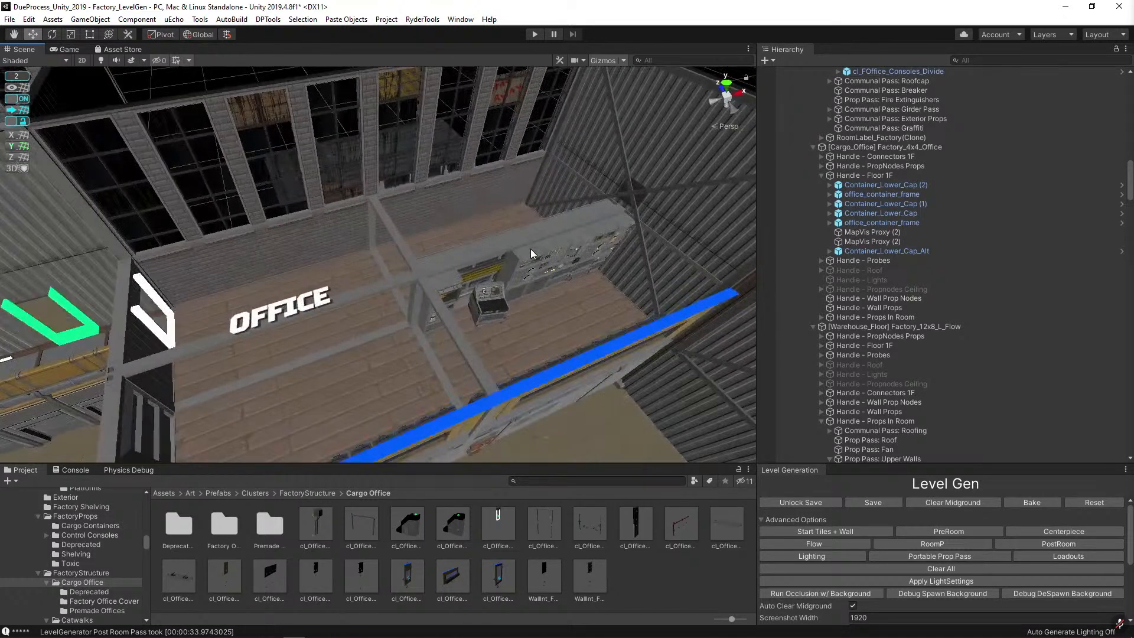
# Replace the cl_FOffice_Consoles_Divide prop with cl_FOffice_ConsoleChoke from the Factory Office Cover prefabs.
pyautogui.click(530, 250)
pyautogui.keyDown('alt'); pyautogui.moveTo(530, 250); pyautogui.dragTo(465, 269); pyautogui.keyUp('alt')
pyautogui.keyDown('alt'); pyautogui.scroll(-10, 465, 268); pyautogui.keyUp('alt')
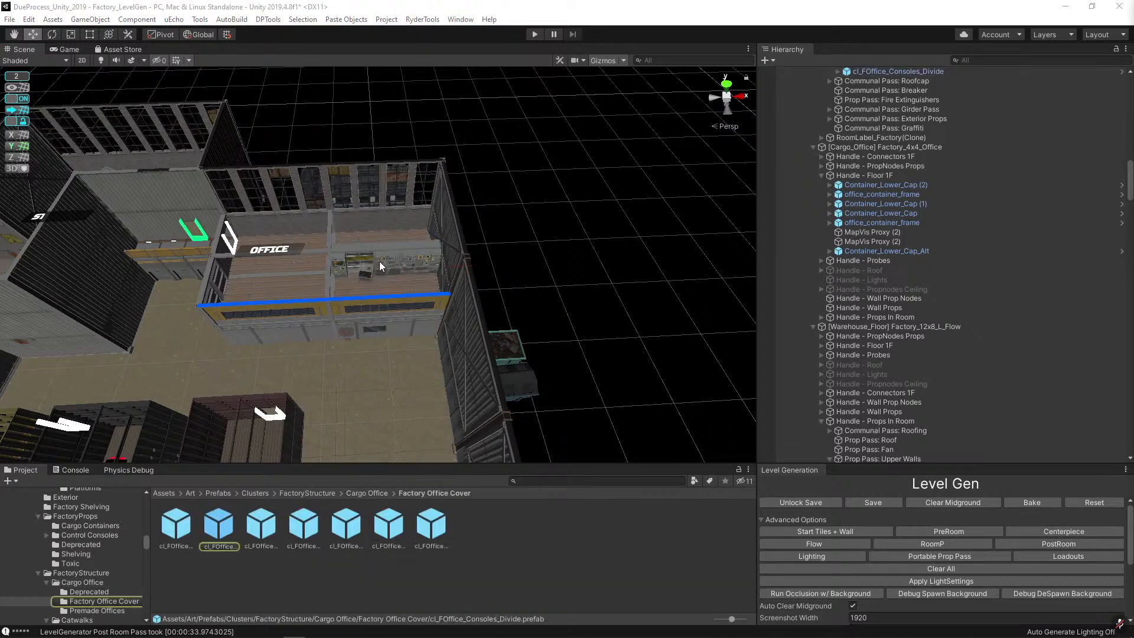
pyautogui.click(394, 256)
pyautogui.hotkey('ctrl', 'shift', 'r')
pyautogui.moveTo(178, 526); pyautogui.dragTo(200, 219)
pyautogui.click(311, 300)
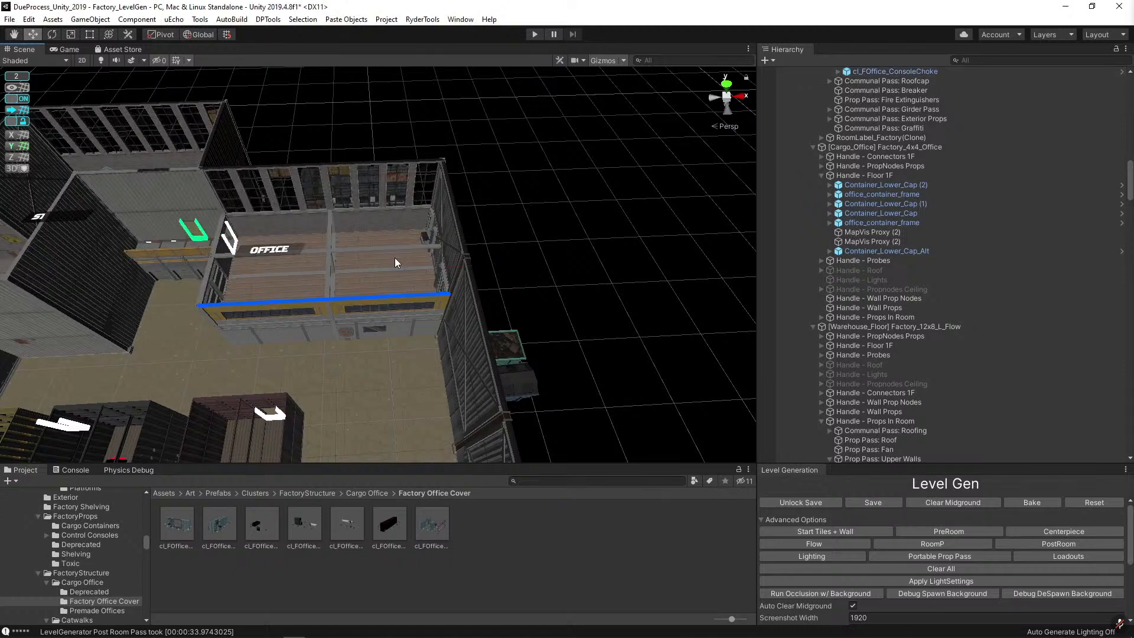
# Move the cl_FOffice_ConsoleChoke prop from the Office's east end to the middle of the room.
pyautogui.click(444, 275)
pyautogui.moveTo(477, 270); pyautogui.dragTo(381, 275)
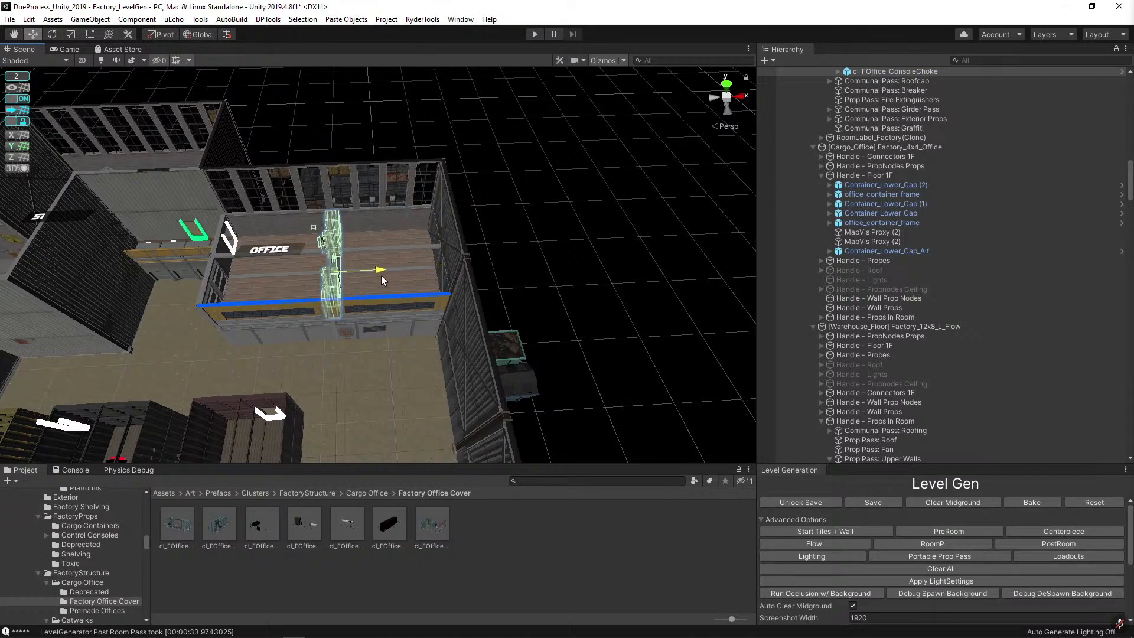
pyautogui.click(596, 290)
pyautogui.press('w')
pyautogui.moveTo(598, 292); pyautogui.dragTo(421, 270, button='right')
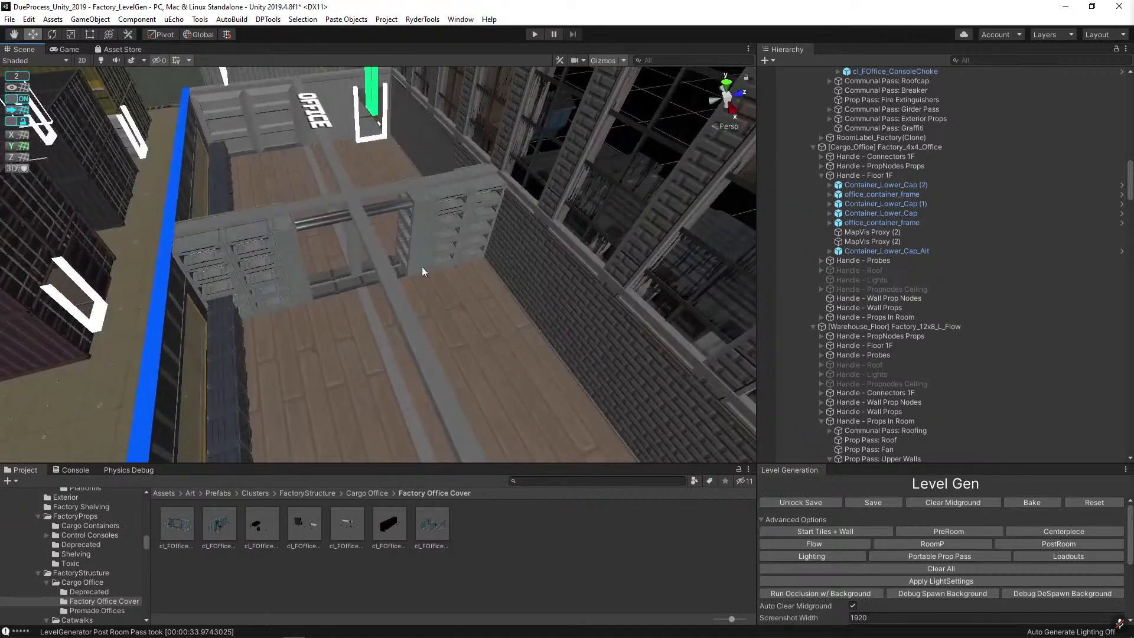
pyautogui.click(427, 225)
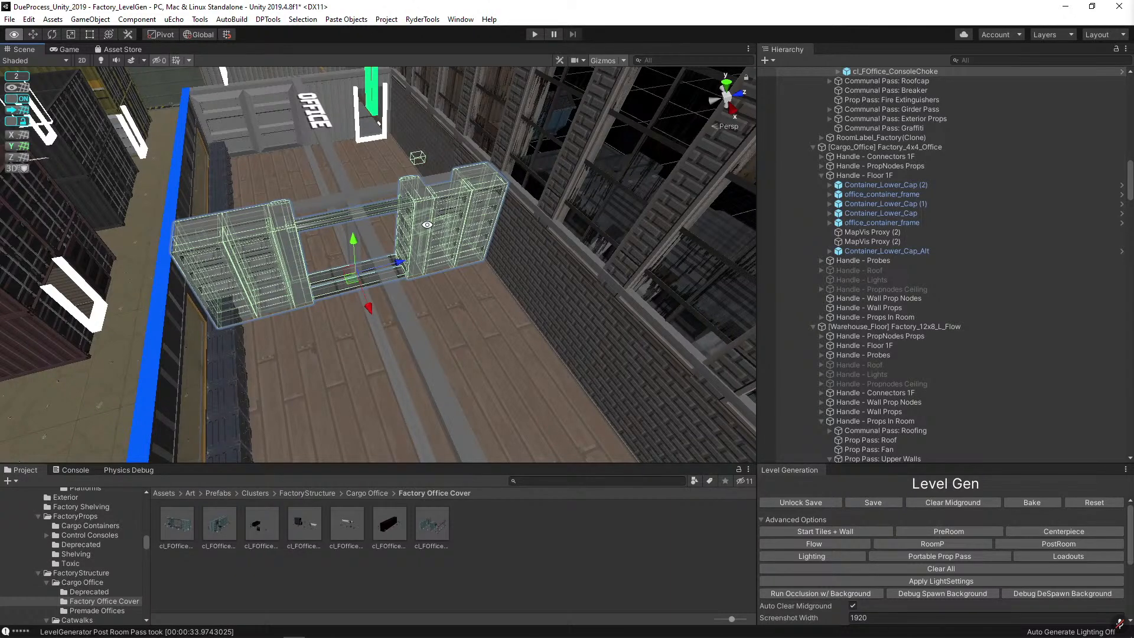
pyautogui.hotkey('alt', 'z')
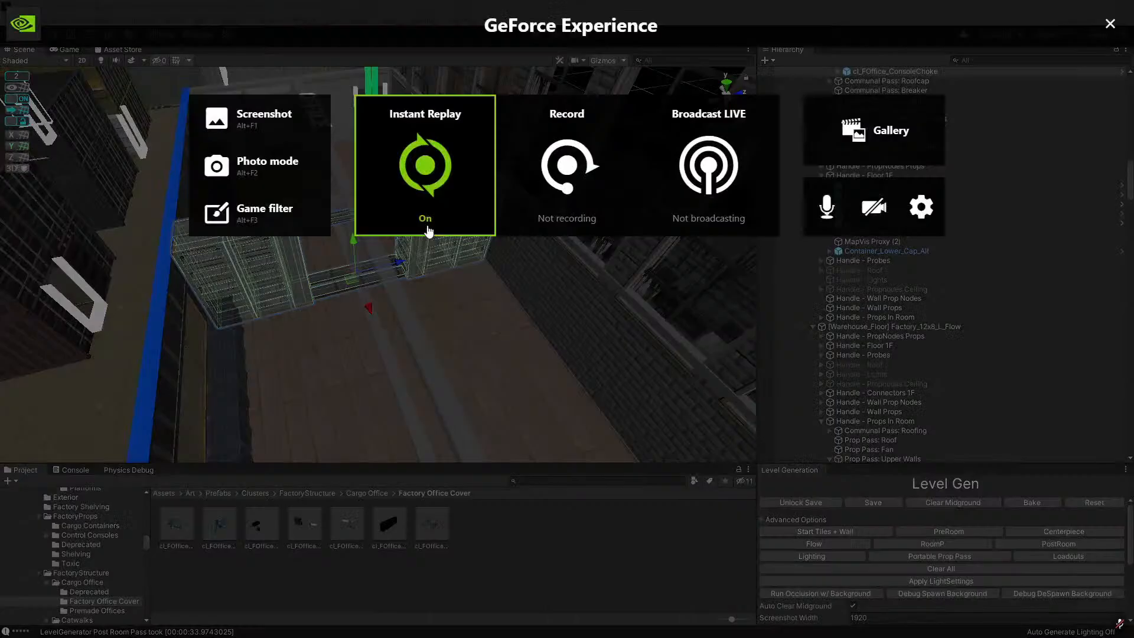
pyautogui.click(1110, 23)
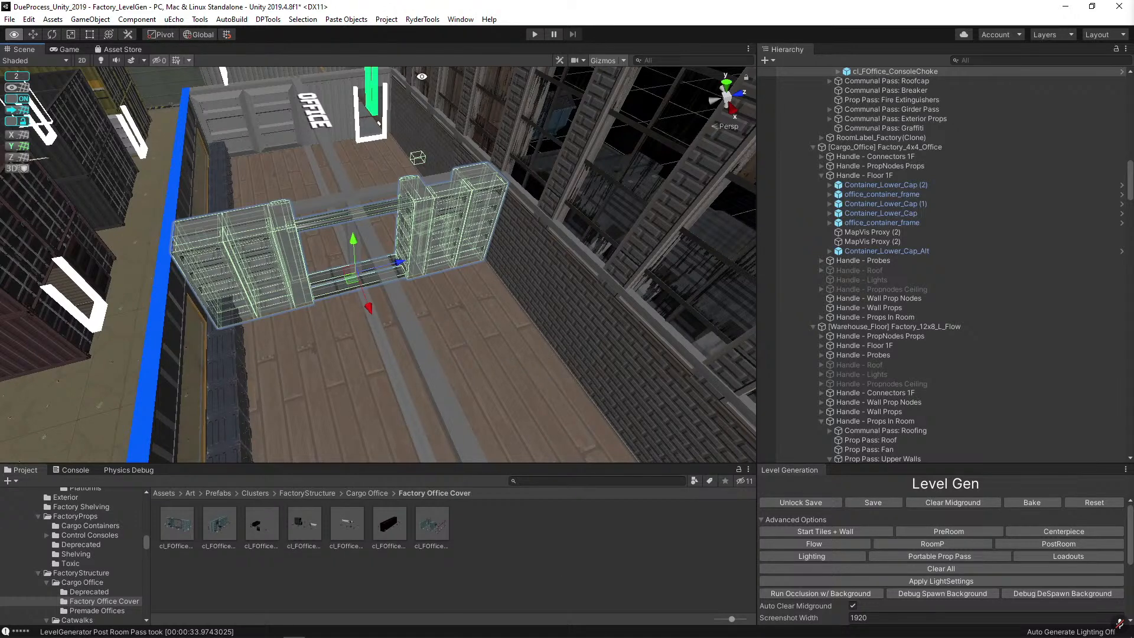
# Move the cl_FOffice_ConsoleChoke prop to the west half of the Office and rotate it a quarter turn to run lengthwise.
pyautogui.keyDown('alt'); pyautogui.moveTo(368, 186); pyautogui.dragTo(490, 254); pyautogui.keyUp('alt')
pyautogui.click(617, 193)
pyautogui.scroll(10, 522, 202)
pyautogui.click(431, 205)
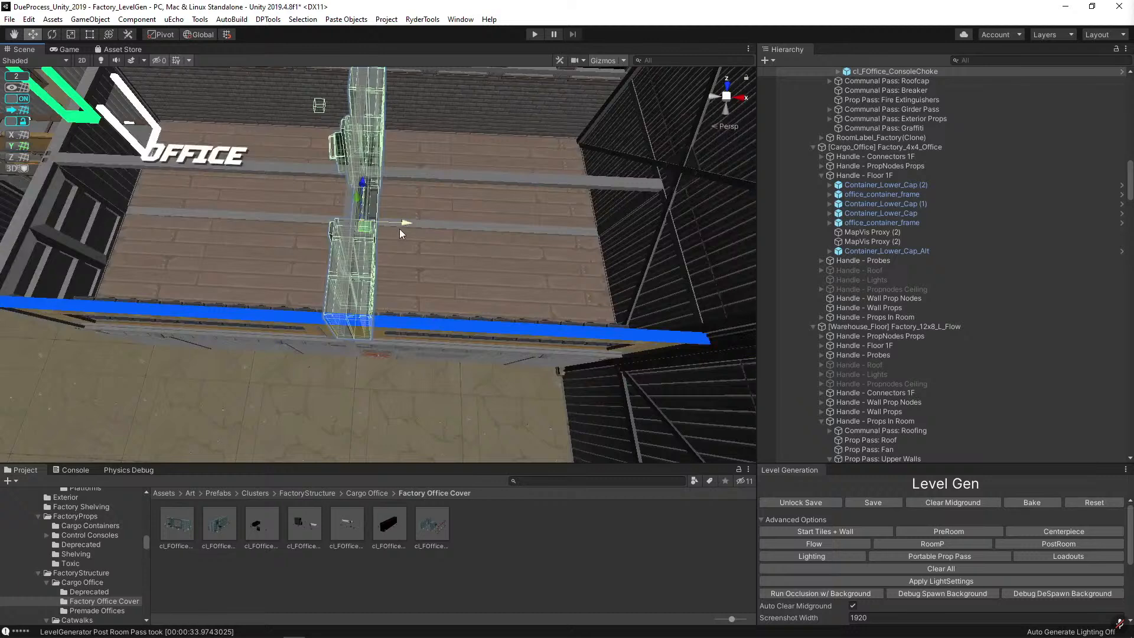
pyautogui.moveTo(399, 230); pyautogui.dragTo(130, 293)
pyautogui.press('e')
pyautogui.press('w')
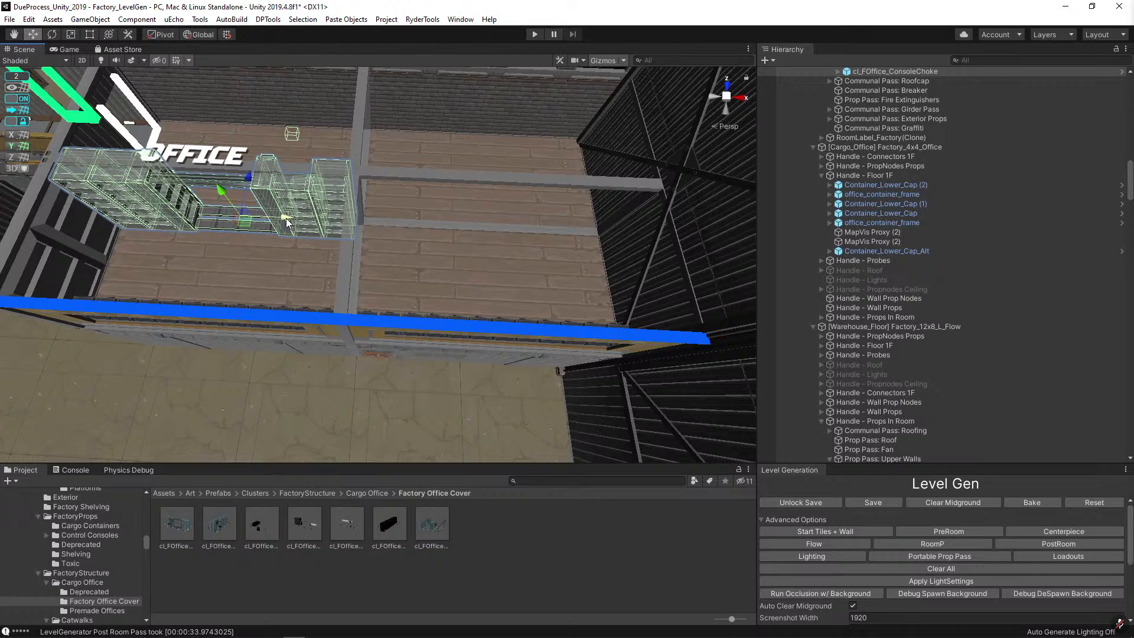
# Duplicate the cl_FOffice_ConsoleChoke prop into the east half of the Office and replace the copy with cl_FOffice_Consoles_Divide.
pyautogui.hotkey('ctrl', 'd')
pyautogui.moveTo(288, 222); pyautogui.dragTo(498, 226)
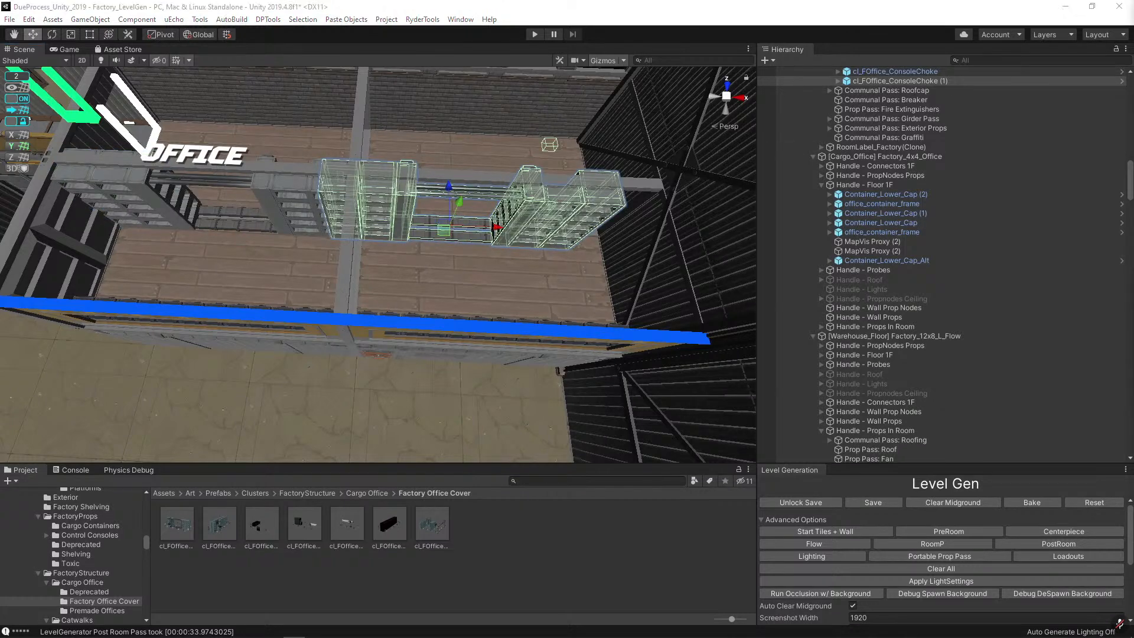
pyautogui.click(540, 228)
pyautogui.hotkey('ctrl', 'shift', 'r')
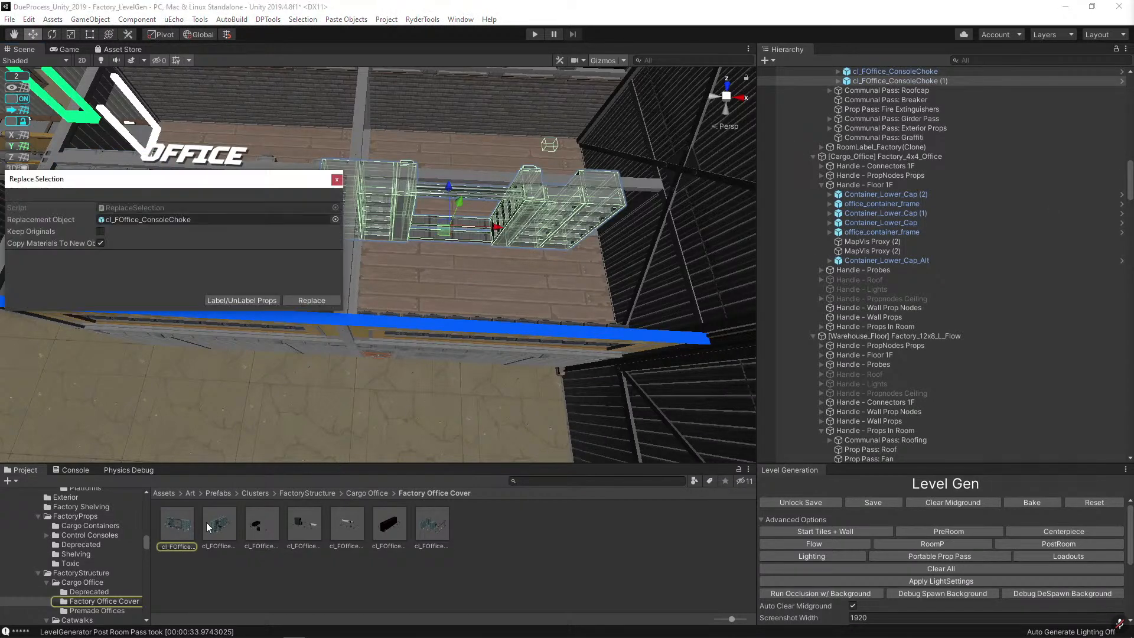
pyautogui.moveTo(208, 527); pyautogui.dragTo(255, 219)
pyautogui.click(315, 301)
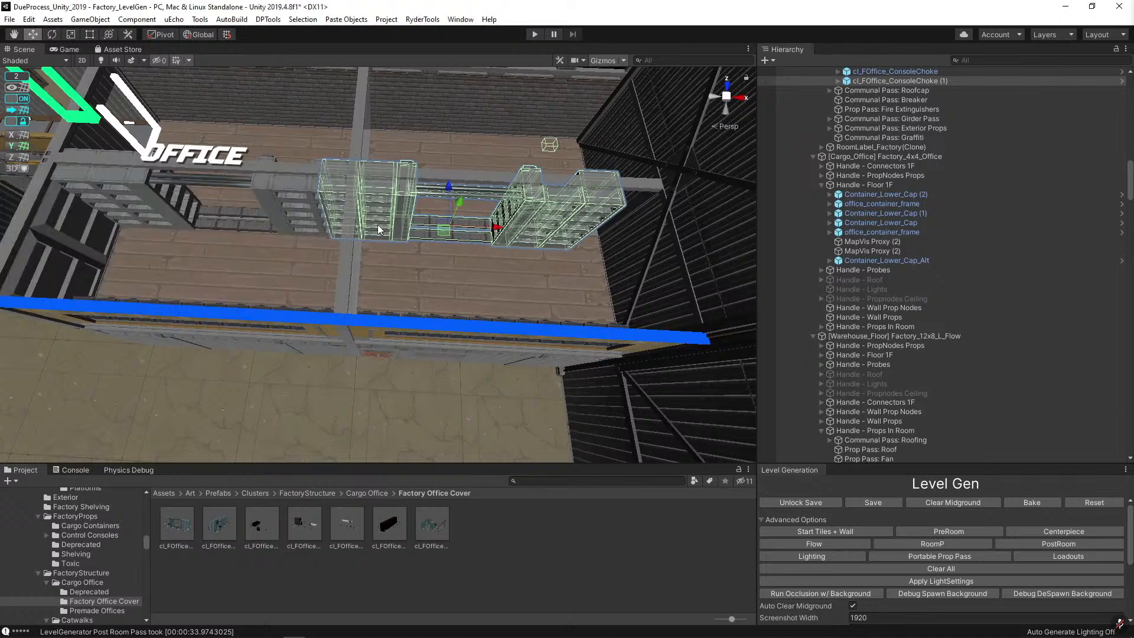
# Rotate the cl_FOffice_Consoles_Divide prop and line it up with the console choke in the east half of the Office.
pyautogui.click(462, 191)
pyautogui.press('e')
pyautogui.moveTo(480, 265); pyautogui.dragTo(650, 256)
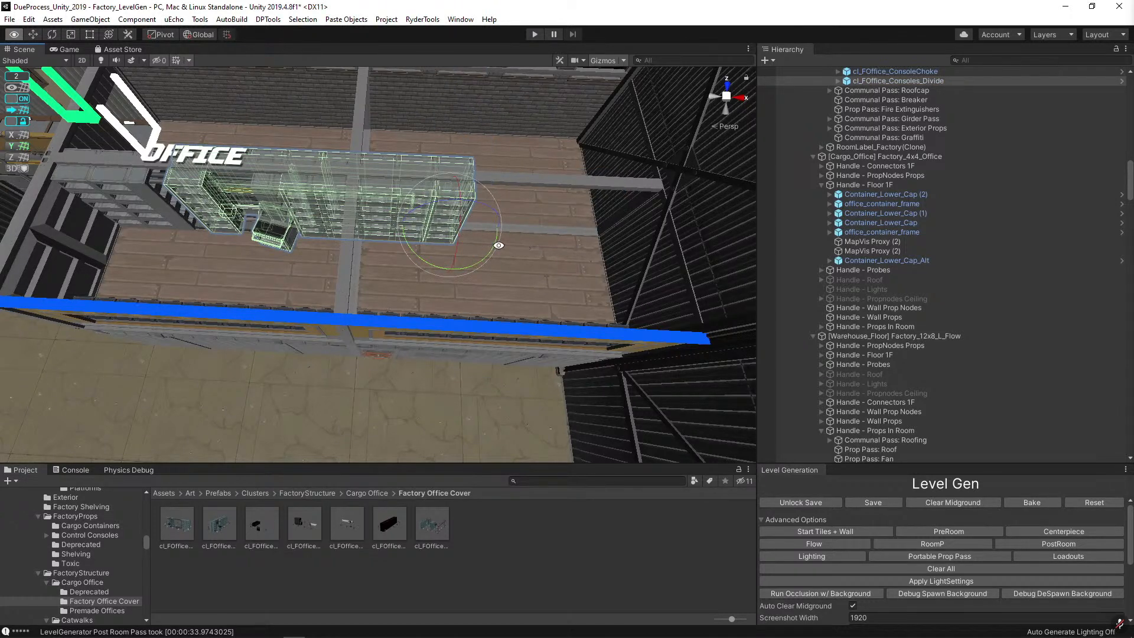
pyautogui.press('w')
pyautogui.moveTo(495, 228); pyautogui.dragTo(665, 195)
pyautogui.scroll(-4, 642, 239)
pyautogui.click(665, 193)
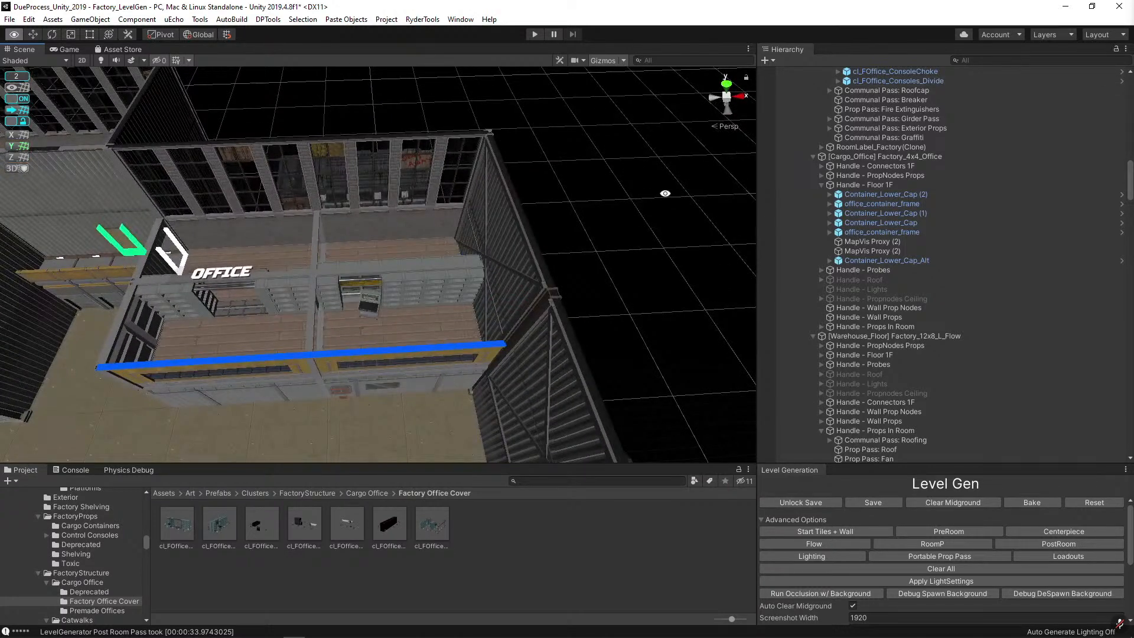
# Run the Loadouts pass of the level generator.
pyautogui.click(1057, 557)
pyautogui.scroll(3, 632, 299)
pyautogui.keyDown('alt'); pyautogui.moveTo(632, 298); pyautogui.dragTo(491, 300); pyautogui.keyUp('alt')
pyautogui.press('alt')
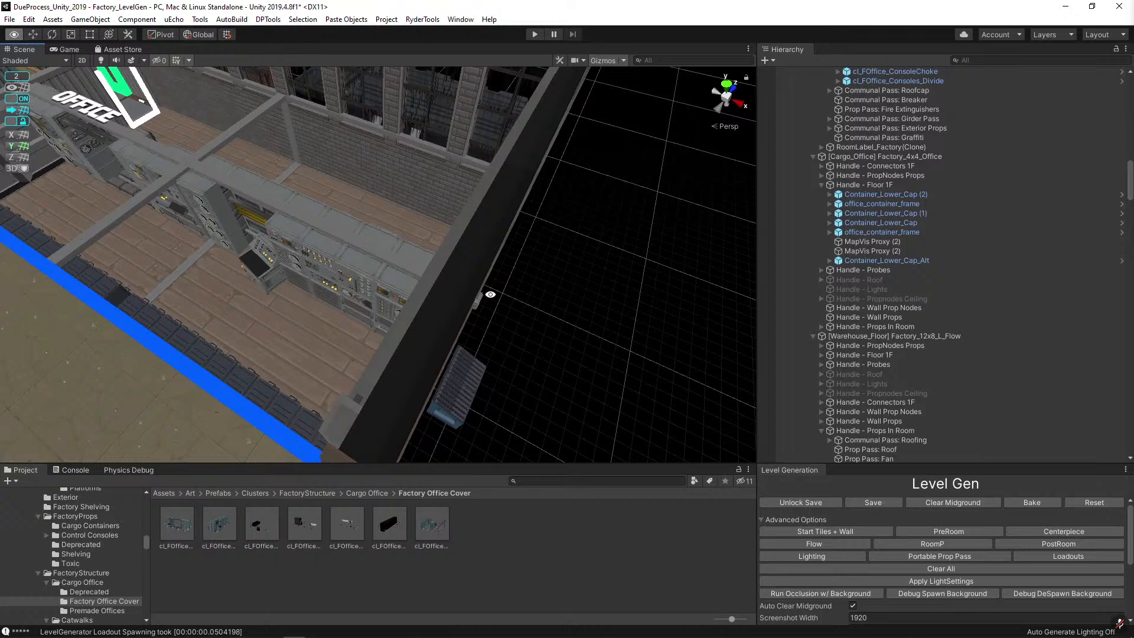
pyautogui.keyDown('alt'); pyautogui.moveTo(457, 236); pyautogui.dragTo(181, 252); pyautogui.keyUp('alt')
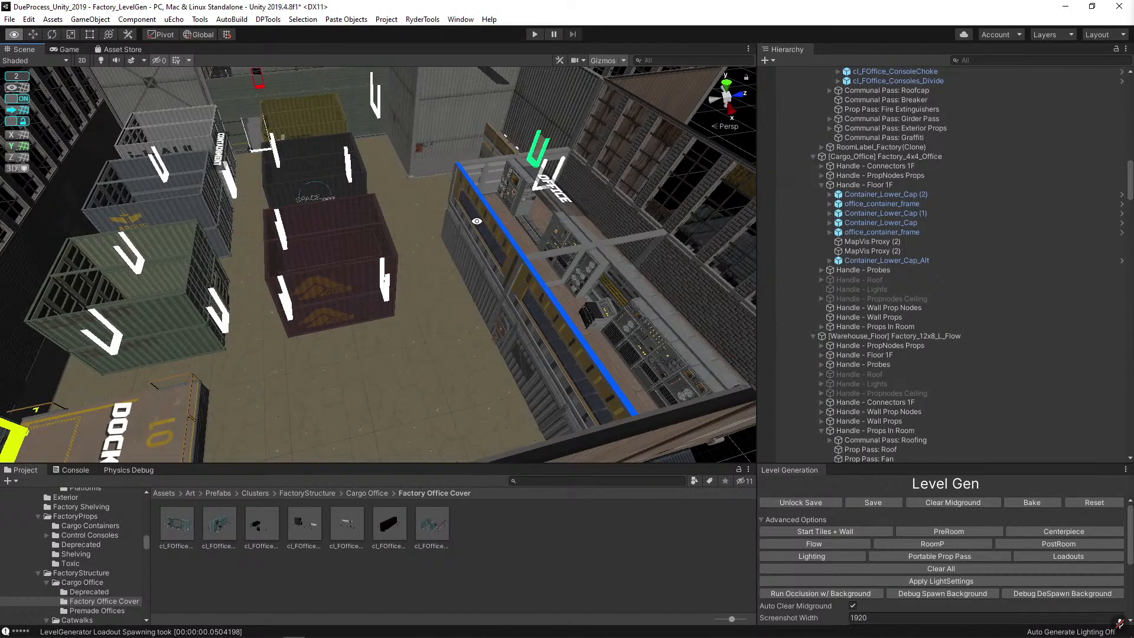
pyautogui.keyDown('alt'); pyautogui.moveTo(254, 260); pyautogui.dragTo(409, 265); pyautogui.keyUp('alt')
pyautogui.scroll(-3, 410, 266)
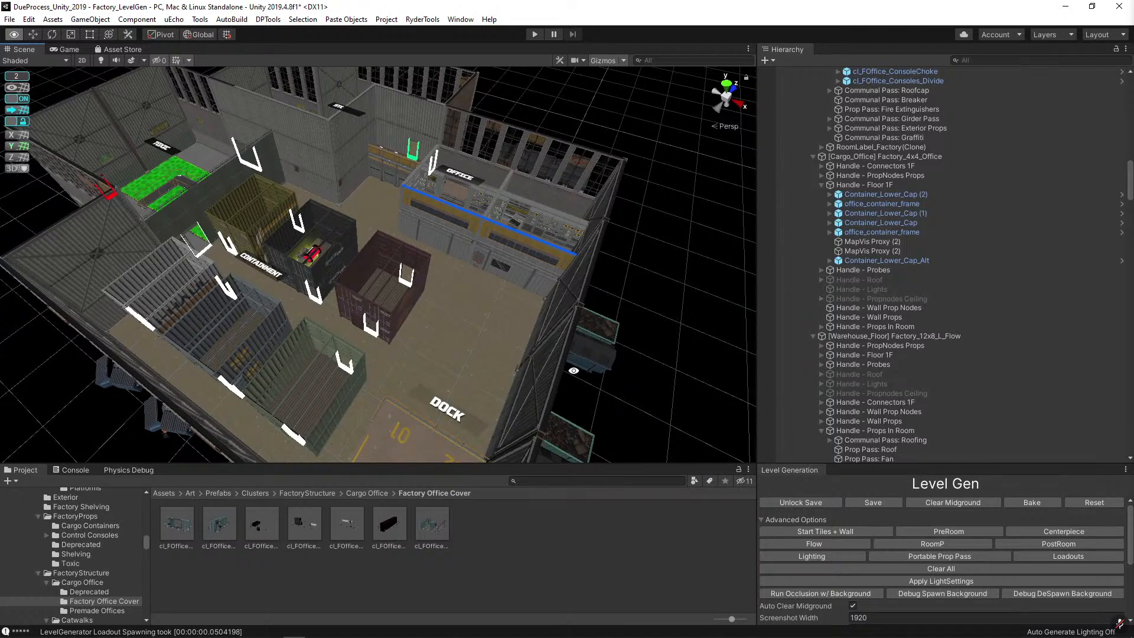
# Move the DOCK room label south onto the Dock's loading platform using its RoomLabel_Factory(Clone) parent.
pyautogui.press('w')
pyautogui.click(457, 401)
pyautogui.keyDown('alt'); pyautogui.moveTo(459, 400); pyautogui.dragTo(558, 378); pyautogui.keyUp('alt')
pyautogui.scroll(1, 842, 119)
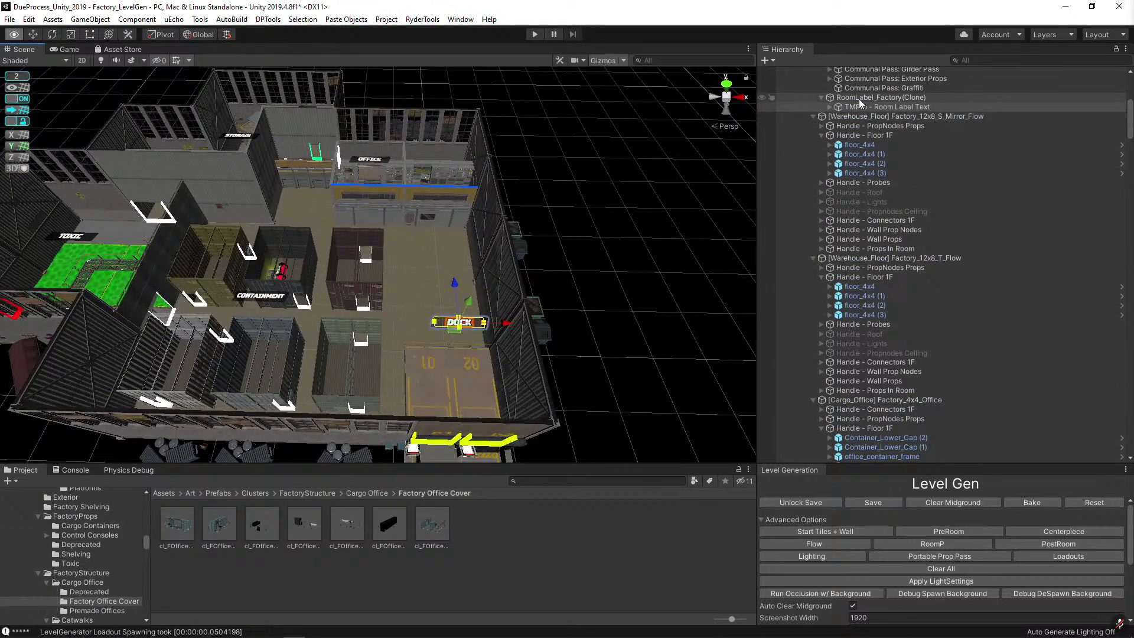
pyautogui.click(859, 100)
pyautogui.moveTo(455, 279); pyautogui.dragTo(465, 340)
# Duplicate the Stoop_Railing_Single railing along the edge of the Dock platform to extend the railing line.
pyautogui.click(584, 613)
pyautogui.click(630, 351)
pyautogui.moveTo(620, 350); pyautogui.dragTo(172, 332, button='right')
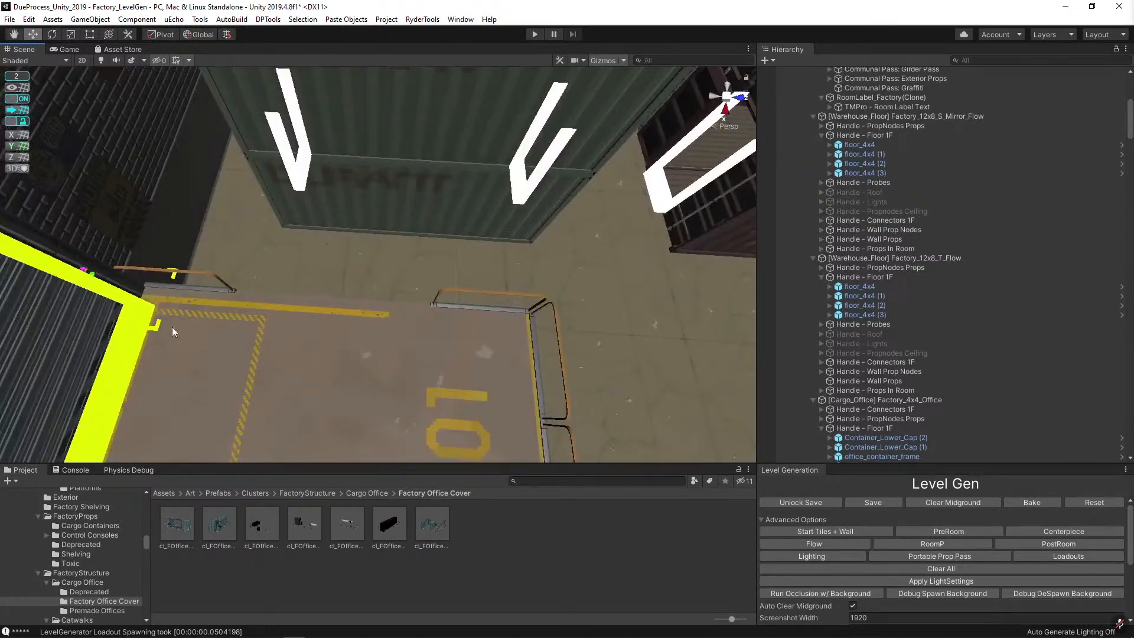
pyautogui.click(198, 288)
pyautogui.moveTo(235, 290); pyautogui.dragTo(430, 306)
pyautogui.hotkey('ctrl', 'd')
pyautogui.moveTo(431, 306); pyautogui.dragTo(454, 236, button='right')
# Run the Lighting pass of the level generator.
pyautogui.click(805, 553)
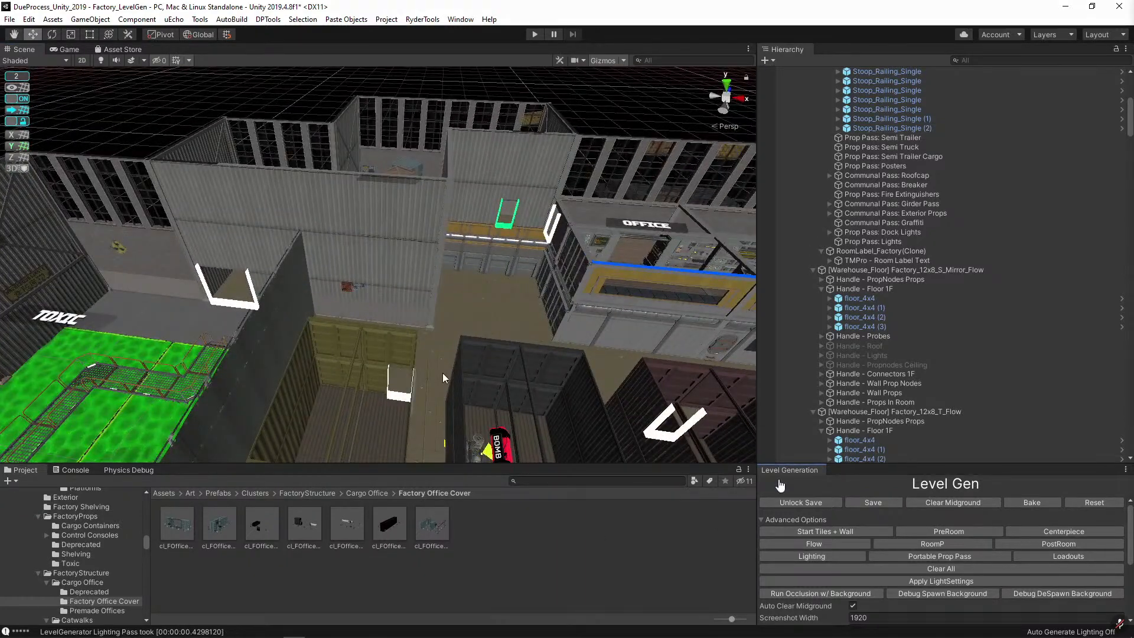
pyautogui.moveTo(442, 373); pyautogui.dragTo(497, 358, button='right')
pyautogui.moveTo(637, 197); pyautogui.dragTo(386, 218, button='right')
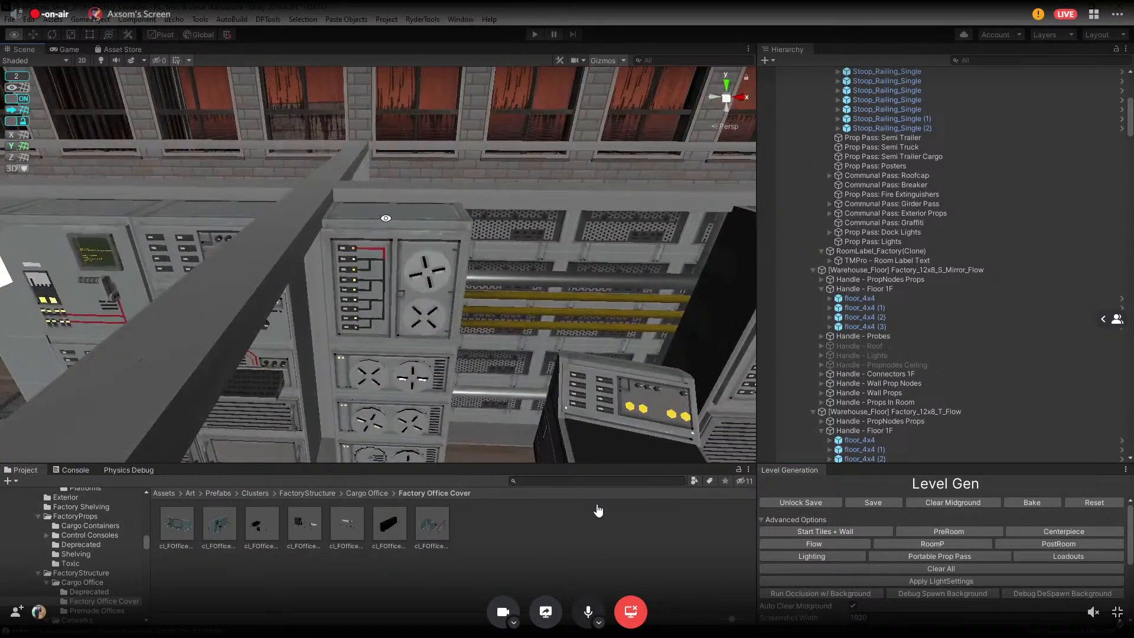
# Turn off grid snapping and nudge the cl_FOffice_Consoles_Divide prop slightly west in the Office.
pyautogui.click(386, 218)
pyautogui.keyDown('shift'); pyautogui.click(229, 218); pyautogui.keyUp('shift')
pyautogui.moveTo(229, 219); pyautogui.dragTo(374, 311, button='right')
pyautogui.moveTo(290, 266)
pyautogui.mouseDown()
pyautogui.moveTo(265, 269)
pyautogui.moveTo(286, 270)
pyautogui.mouseUp()
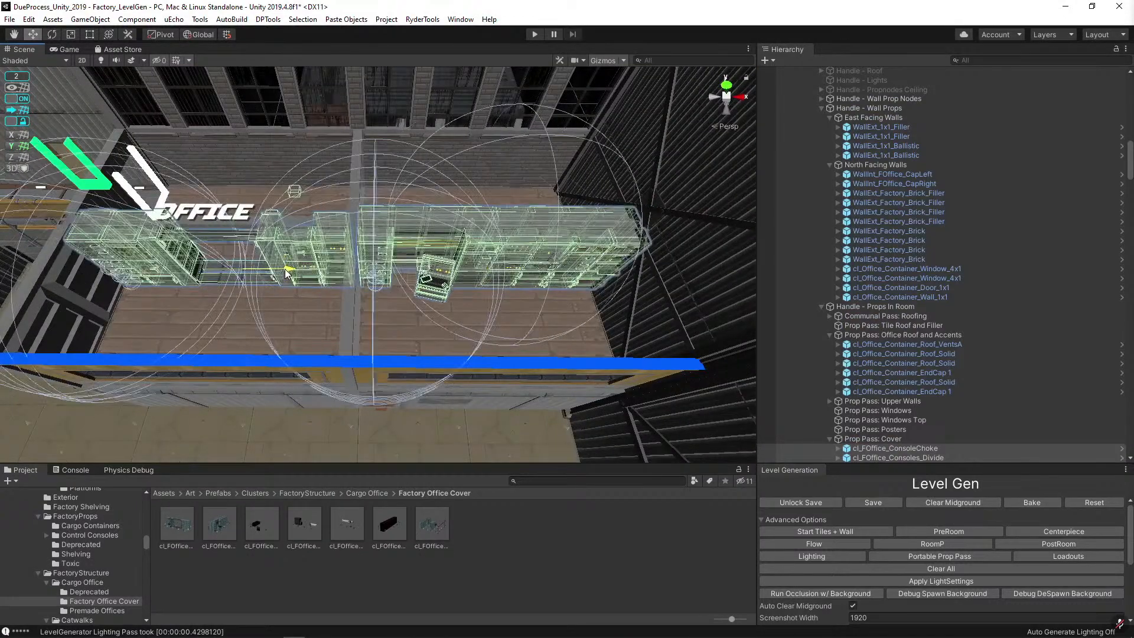
pyautogui.moveTo(286, 272); pyautogui.dragTo(303, 232, button='right')
pyautogui.click(488, 306)
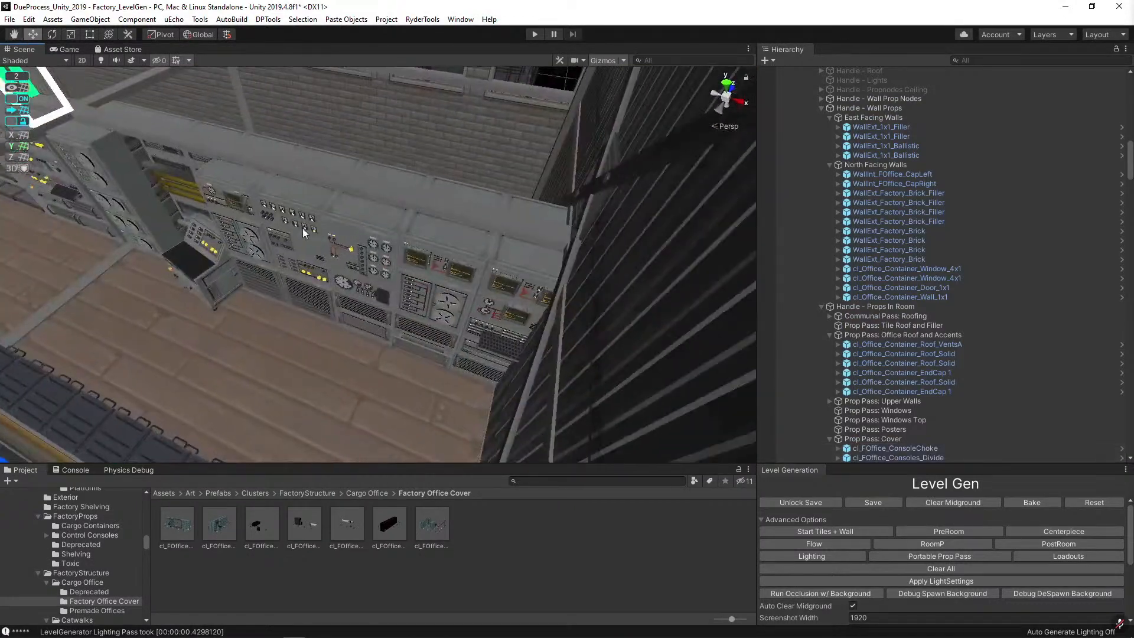
pyautogui.click(299, 210)
pyautogui.click(21, 99)
pyautogui.moveTo(237, 190); pyautogui.dragTo(229, 192, button='right')
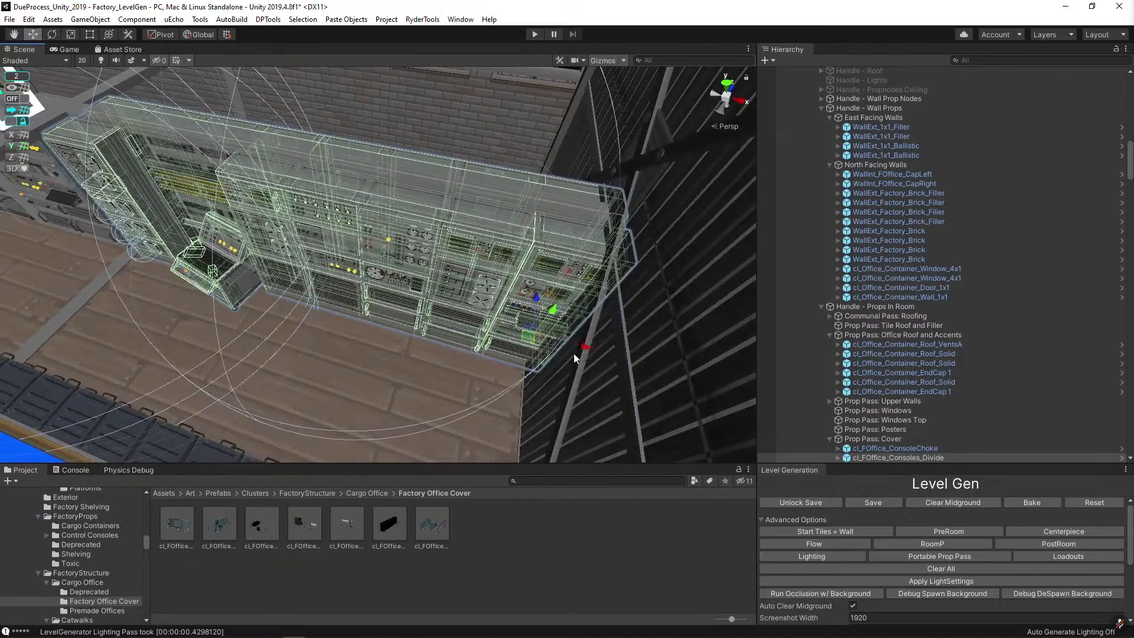
pyautogui.moveTo(578, 350); pyautogui.dragTo(569, 351)
pyautogui.moveTo(568, 352); pyautogui.dragTo(643, 388, button='right')
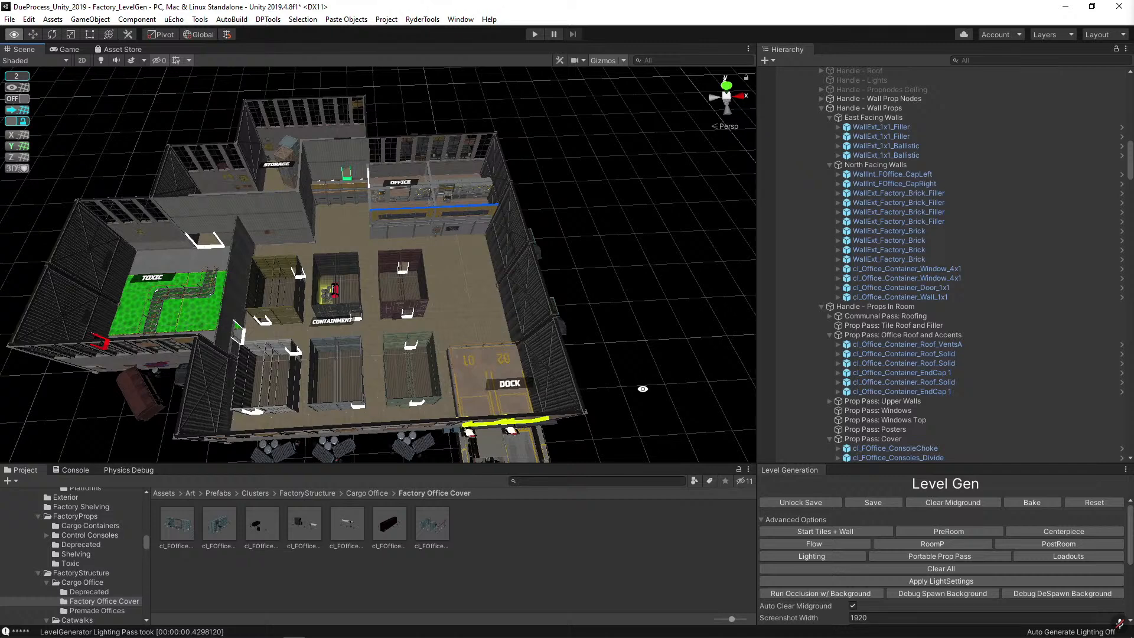
# Examine the map's layout and routes around the Toxic room, the Containment containers, the Office and the Dock.
pyautogui.scroll(5, 449, 390)
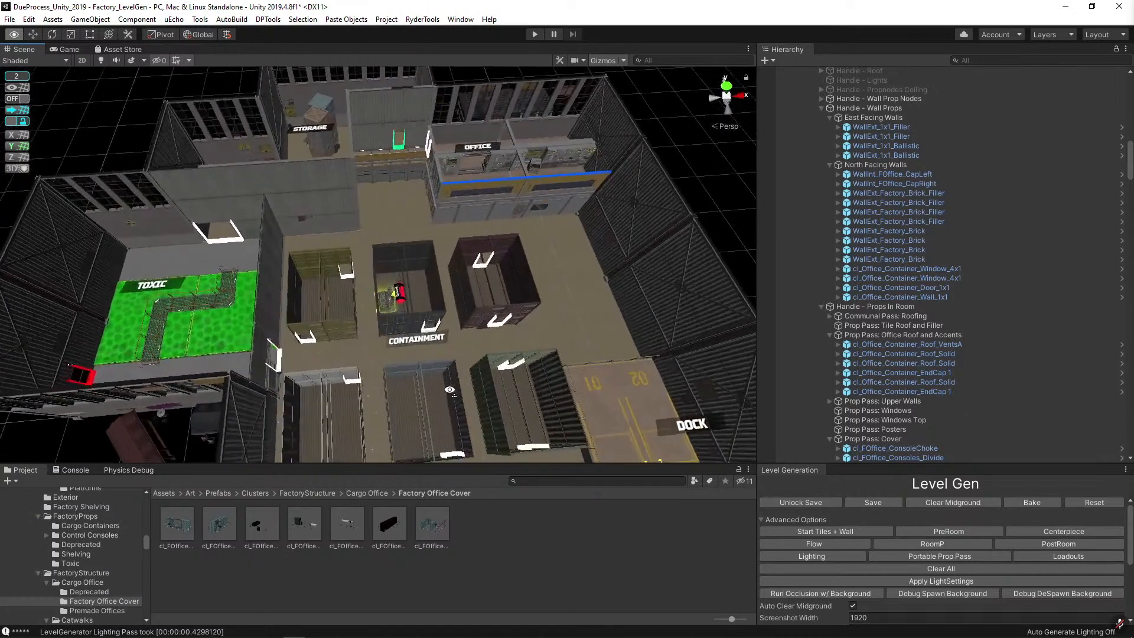
pyautogui.scroll(3, 449, 389)
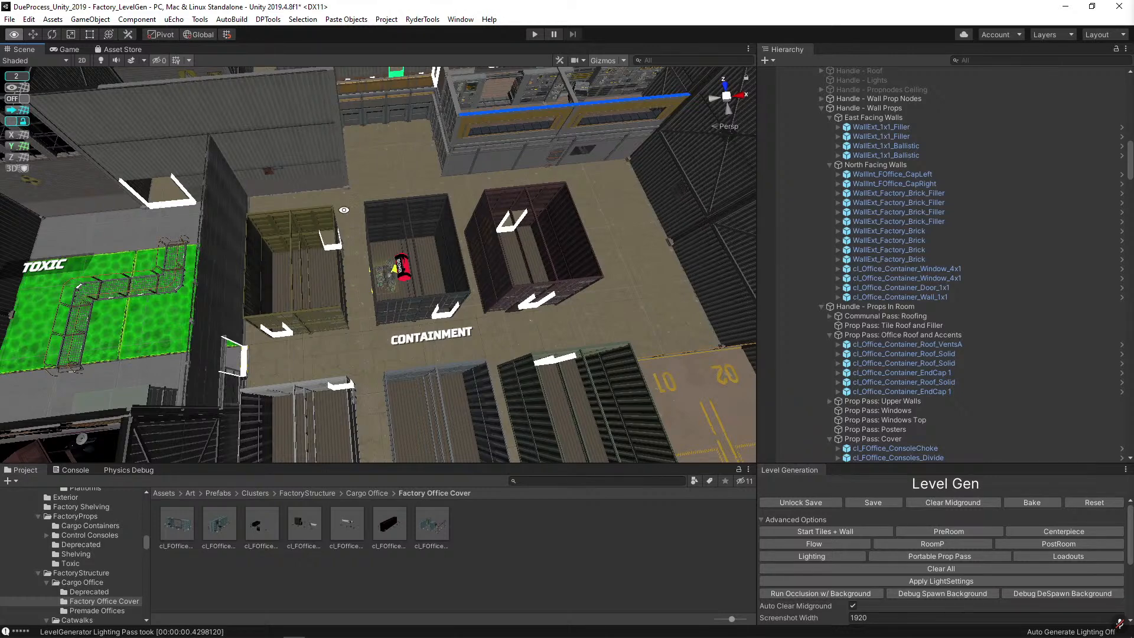
pyautogui.scroll(-5, 264, 153)
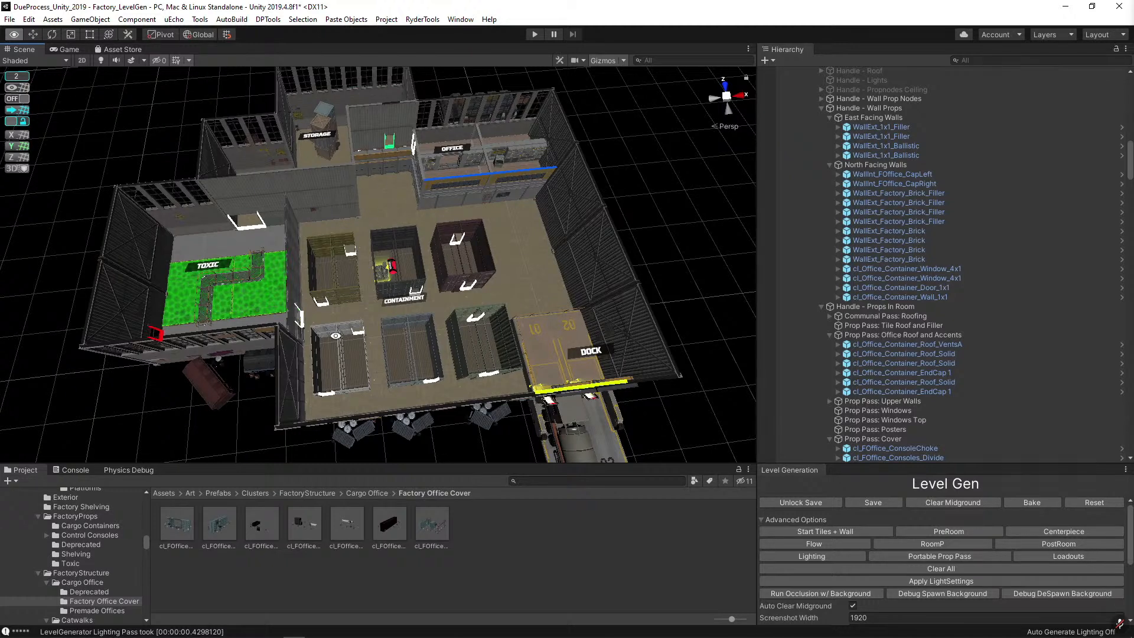
pyautogui.press('w')
pyautogui.press('alt')
pyautogui.keyDown('alt'); pyautogui.moveTo(580, 197); pyautogui.dragTo(493, 215); pyautogui.keyUp('alt')
pyautogui.scroll(5, 493, 215)
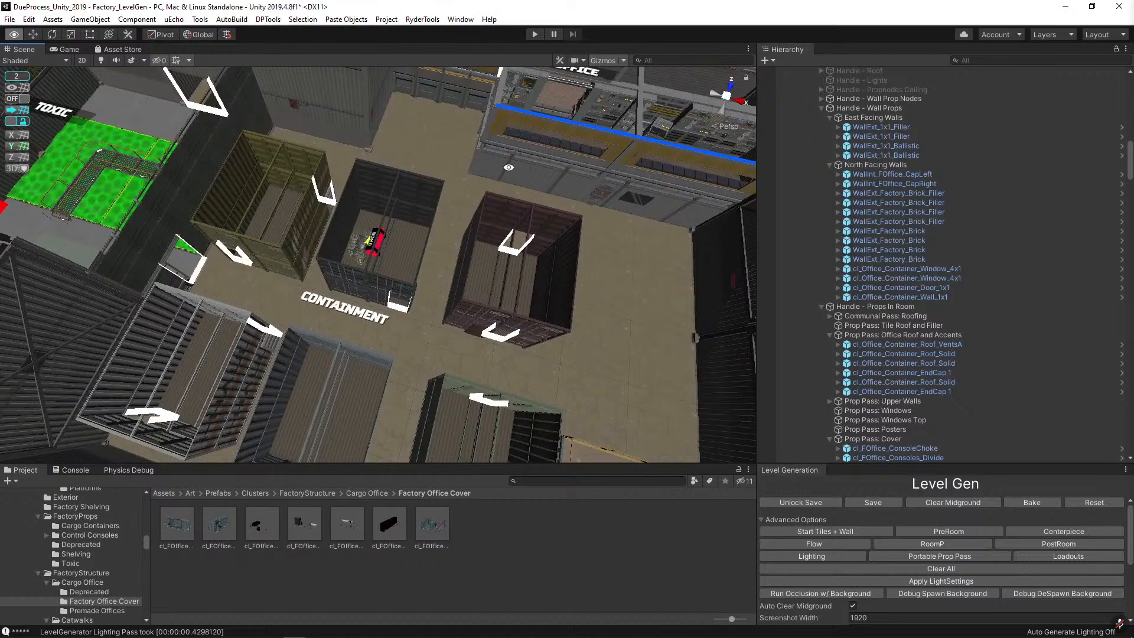
pyautogui.keyDown('alt'); pyautogui.moveTo(294, 177); pyautogui.dragTo(331, 173); pyautogui.keyUp('alt')
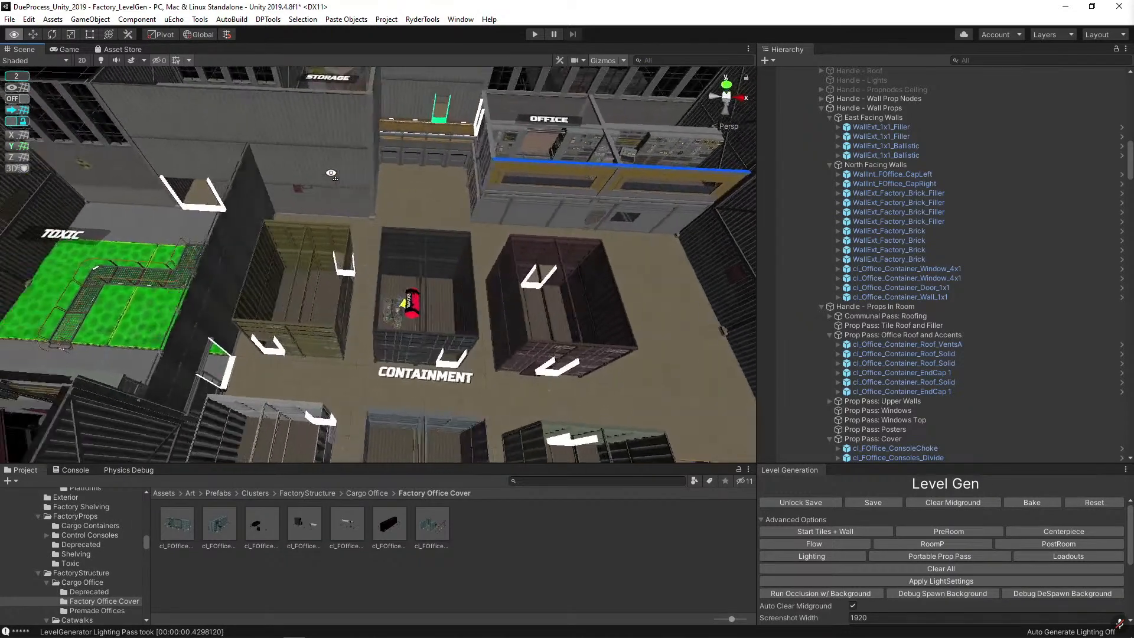
pyautogui.moveTo(331, 173); pyautogui.dragTo(338, 229, button='right')
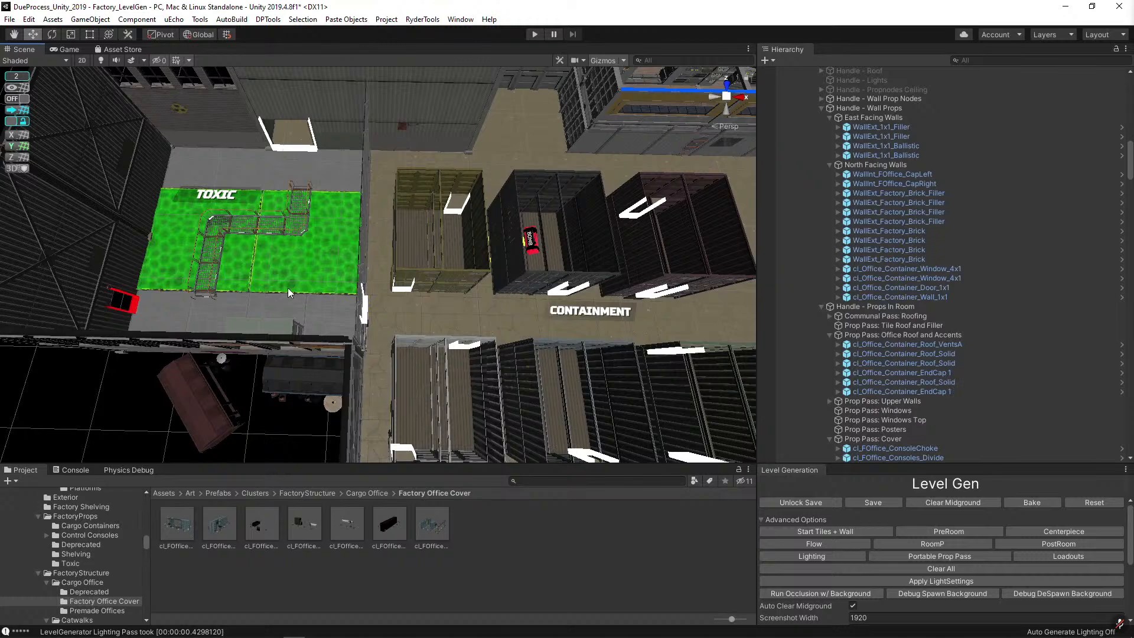
pyautogui.moveTo(334, 264); pyautogui.dragTo(416, 264, button='right')
pyautogui.press('a')
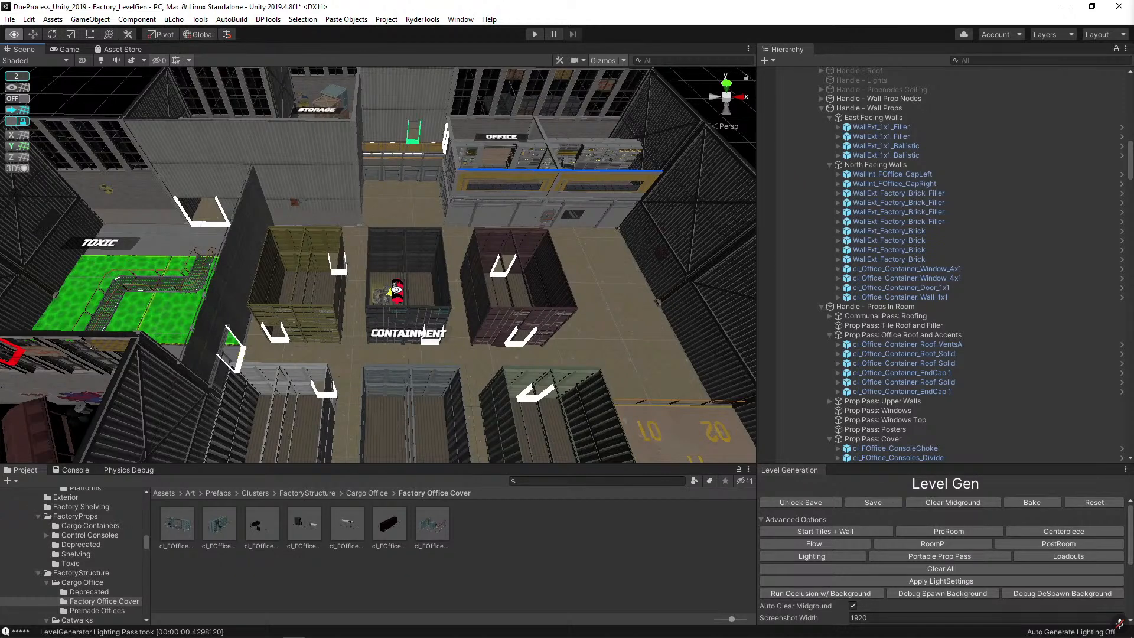
pyautogui.scroll(10, 397, 289)
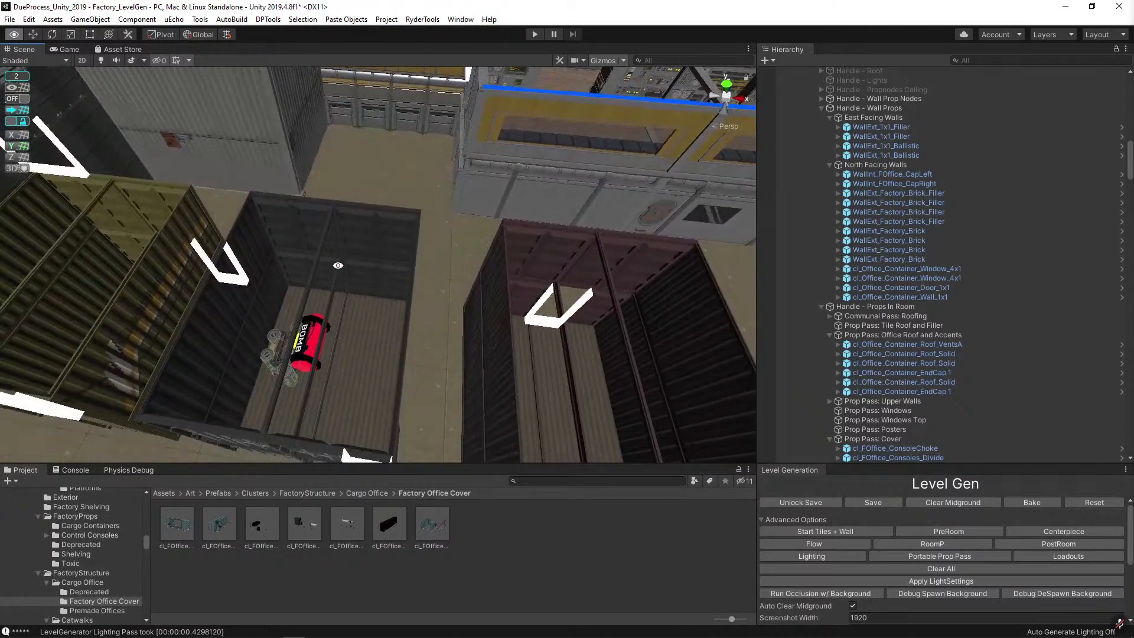
pyautogui.keyDown('alt'); pyautogui.moveTo(354, 271); pyautogui.dragTo(406, 140); pyautogui.keyUp('alt')
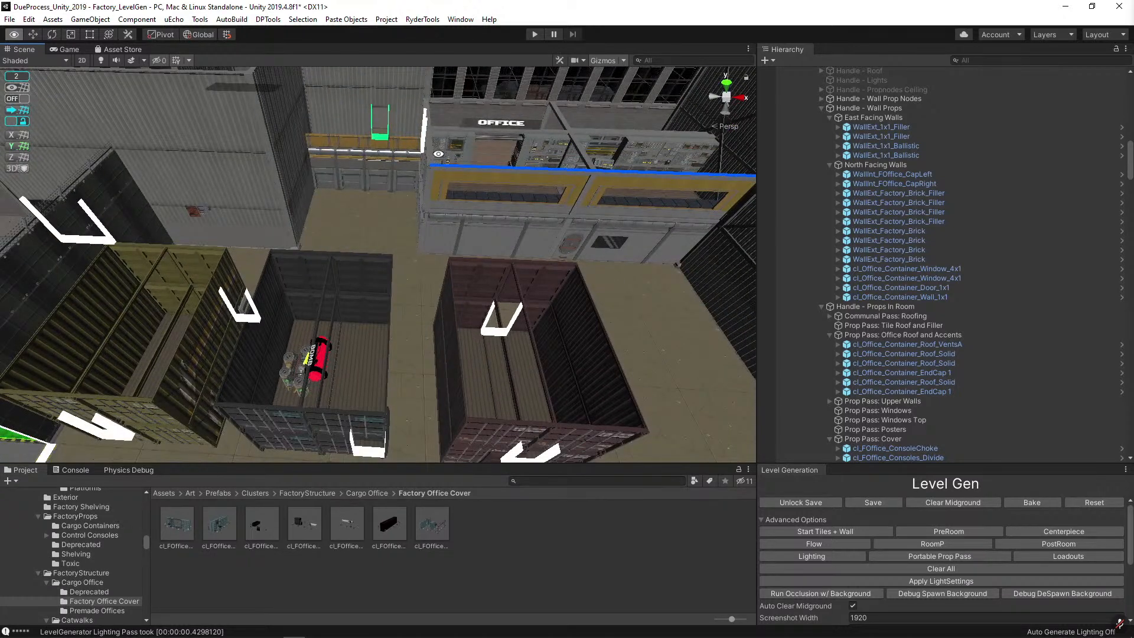
pyautogui.moveTo(381, 221); pyautogui.dragTo(456, 213, button='middle')
pyautogui.scroll(-4, 456, 213)
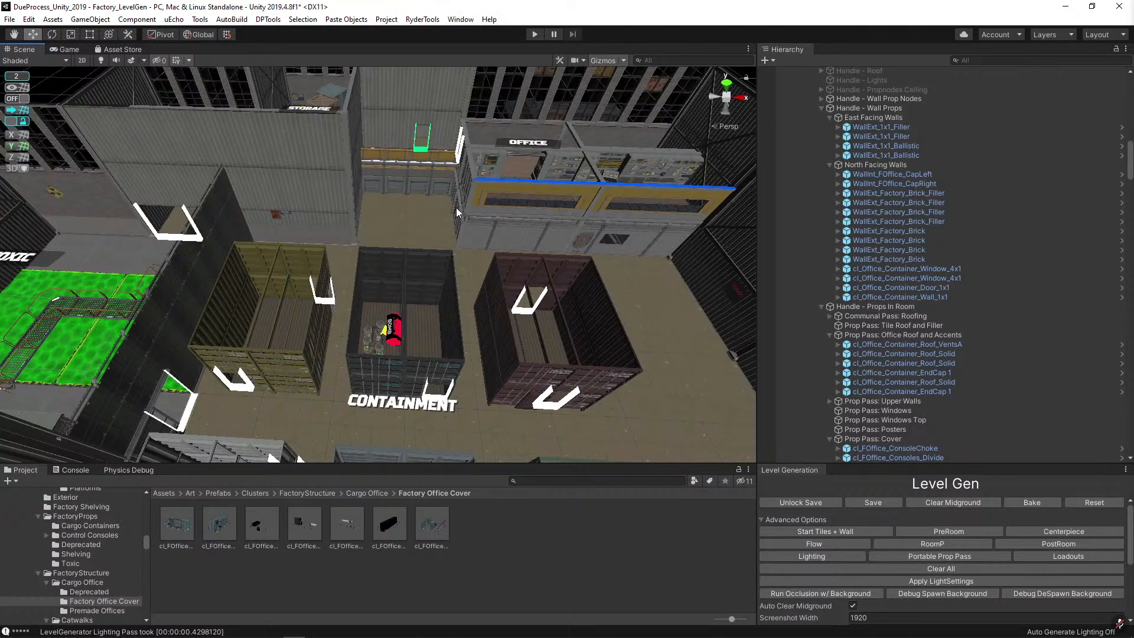
pyautogui.press('alt')
# Rotate the cl_Bomb prop a quarter turn and move it toward the south side of its Containment container.
pyautogui.keyDown('alt'); pyautogui.moveTo(443, 233); pyautogui.dragTo(351, 274); pyautogui.keyUp('alt')
pyautogui.scroll(3, 351, 274)
pyautogui.click(350, 275)
pyautogui.keyDown('alt'); pyautogui.moveTo(554, 182); pyautogui.dragTo(560, 250); pyautogui.keyUp('alt')
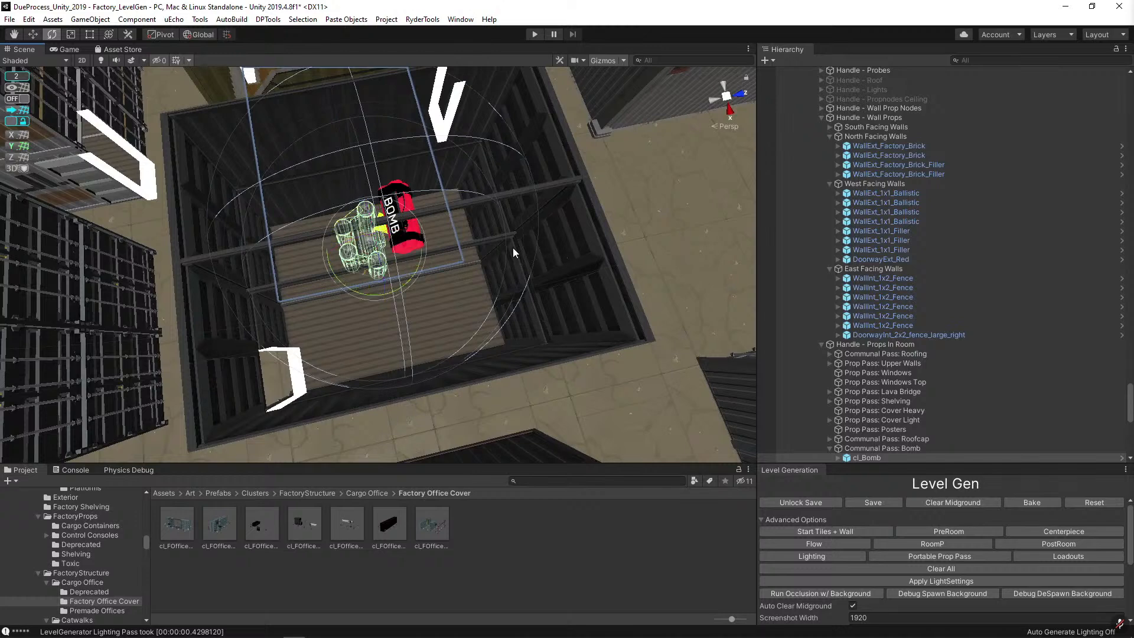
pyautogui.press('w')
pyautogui.moveTo(436, 232); pyautogui.dragTo(360, 246)
pyautogui.keyDown('alt'); pyautogui.moveTo(389, 246); pyautogui.dragTo(1004, 390); pyautogui.keyUp('alt')
# Swing open container_door_BR on cargo_container_20 (3), the bomb's container in Containment.
pyautogui.scroll(3, 271, 214)
pyautogui.click(269, 232)
pyautogui.scroll(-3, 551, 218)
pyautogui.press('e')
pyautogui.click(427, 146)
pyautogui.click(434, 141)
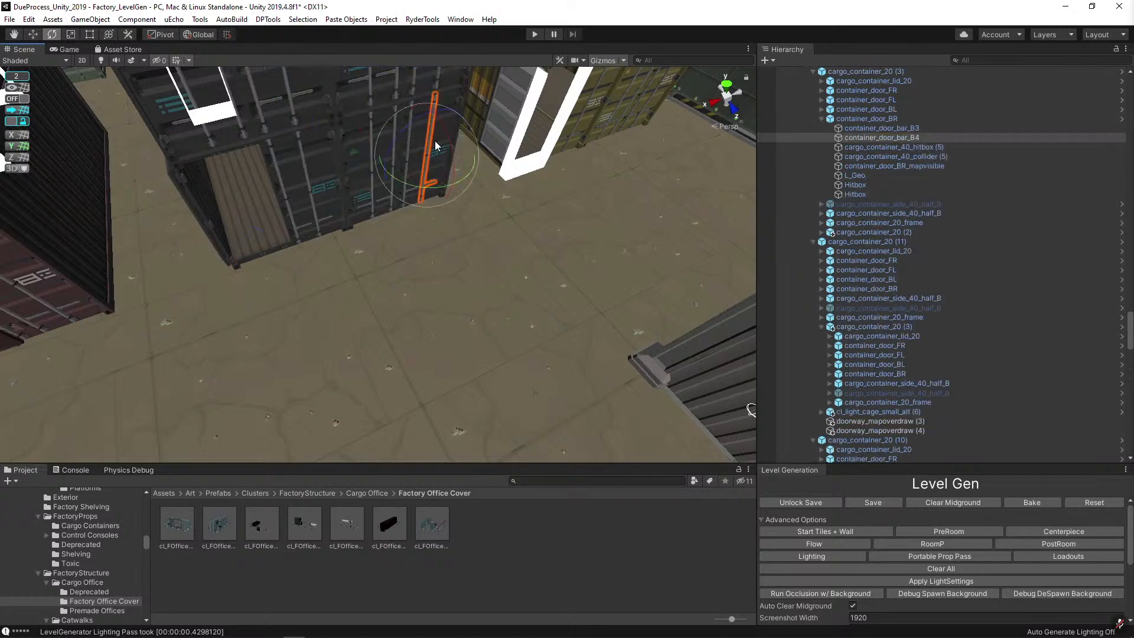
pyautogui.click(873, 118)
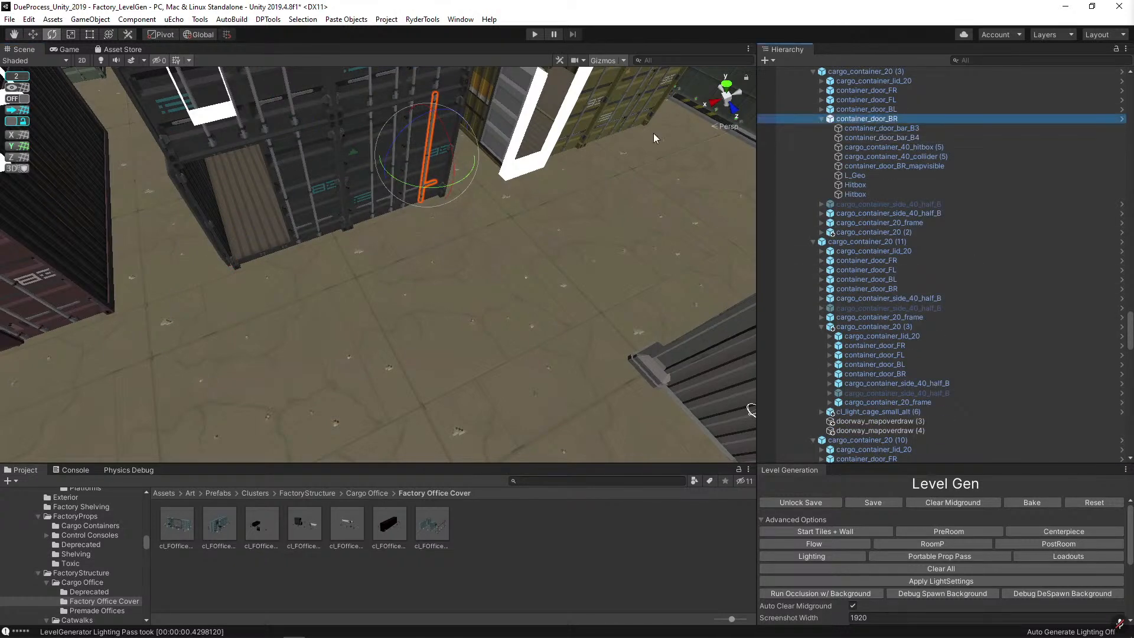
pyautogui.moveTo(428, 223); pyautogui.dragTo(702, 259)
# Swing container_door_BL of cargo_container_20 (3) outward to open the other half of the doorway.
pyautogui.click(380, 164)
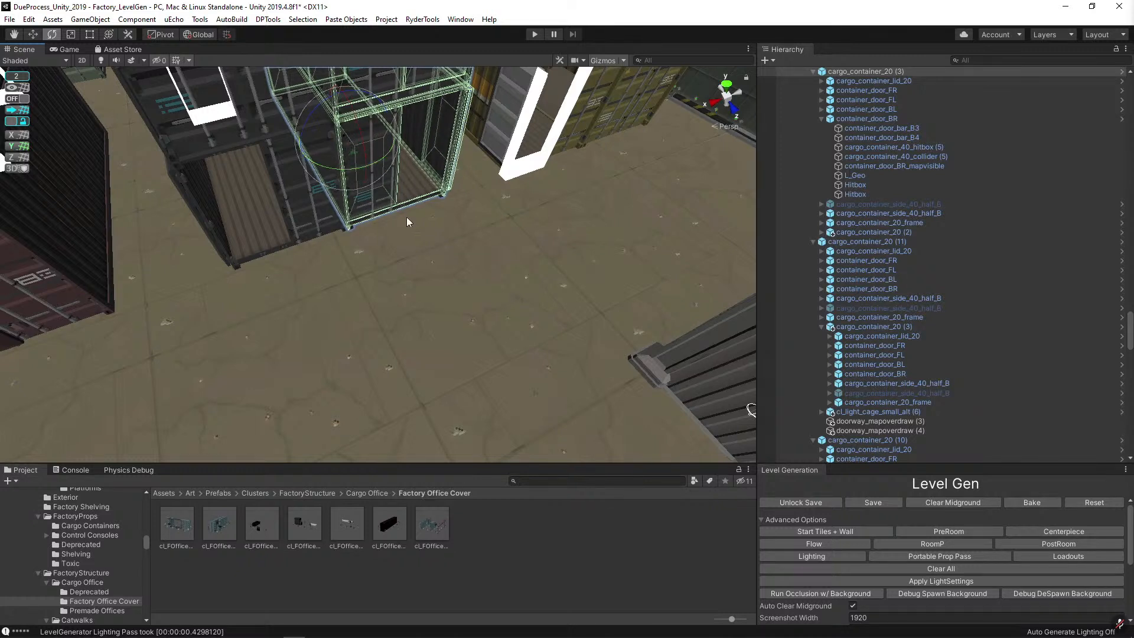
pyautogui.click(353, 229)
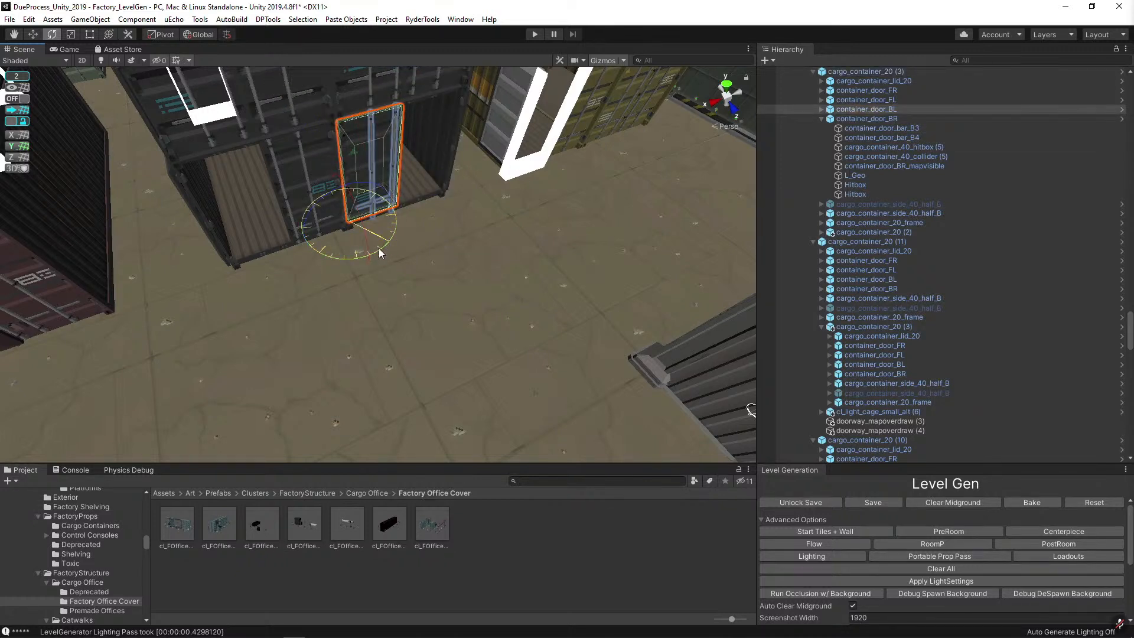
pyautogui.moveTo(378, 248); pyautogui.dragTo(277, 298)
# Swing container_door_BR of cargo_container_20 (2) outward until it stands beside the neighbouring container's open door.
pyautogui.click(288, 164)
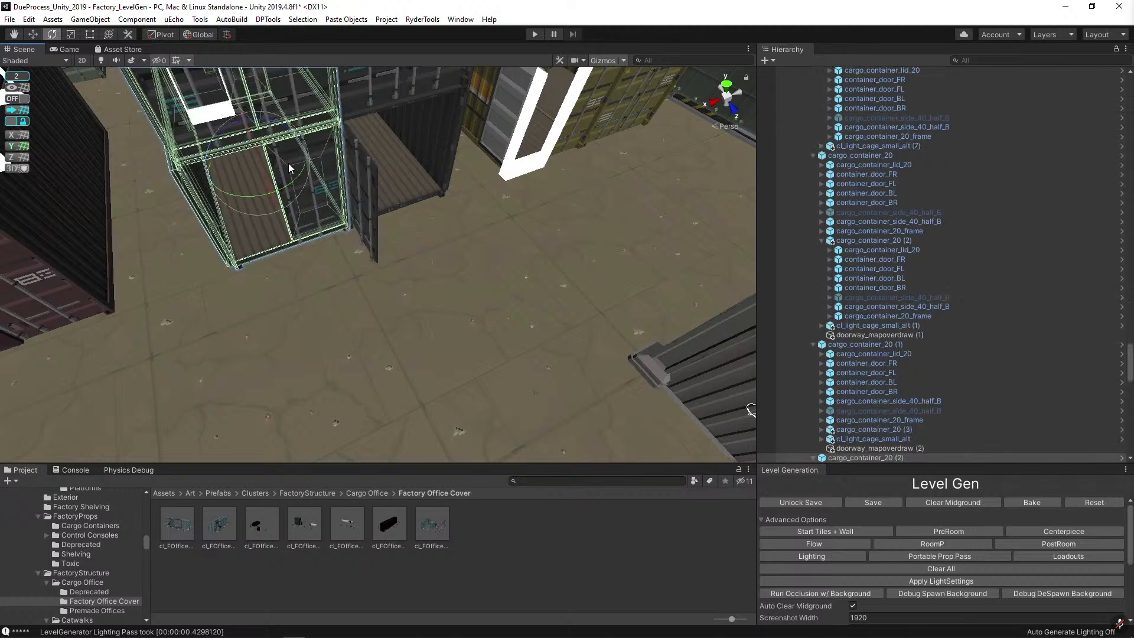
pyautogui.click(322, 163)
pyautogui.press('q')
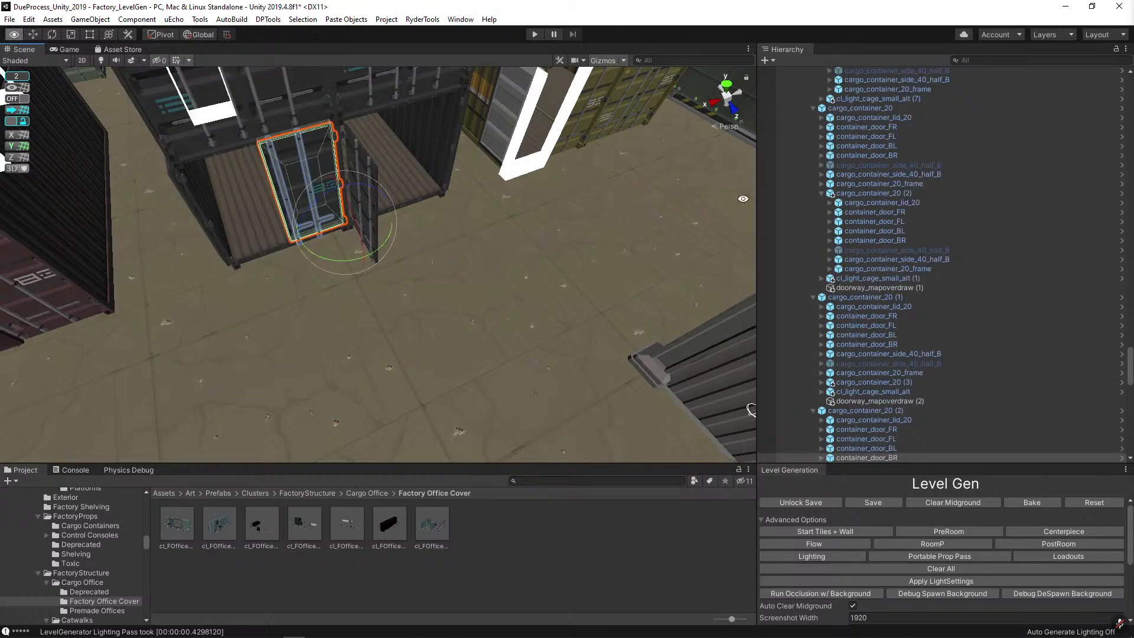
pyautogui.press('e')
pyautogui.press('q')
pyautogui.press('s')
pyautogui.moveTo(425, 181); pyautogui.dragTo(379, 125, button='right')
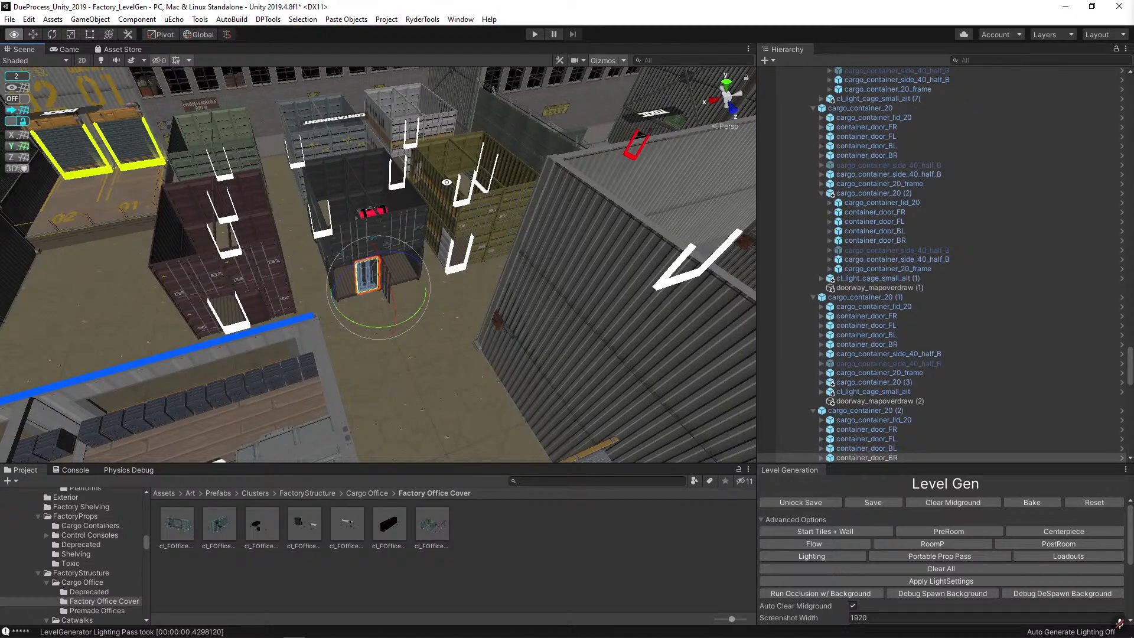
pyautogui.keyDown('alt'); pyautogui.moveTo(447, 182); pyautogui.dragTo(420, 262); pyautogui.keyUp('alt')
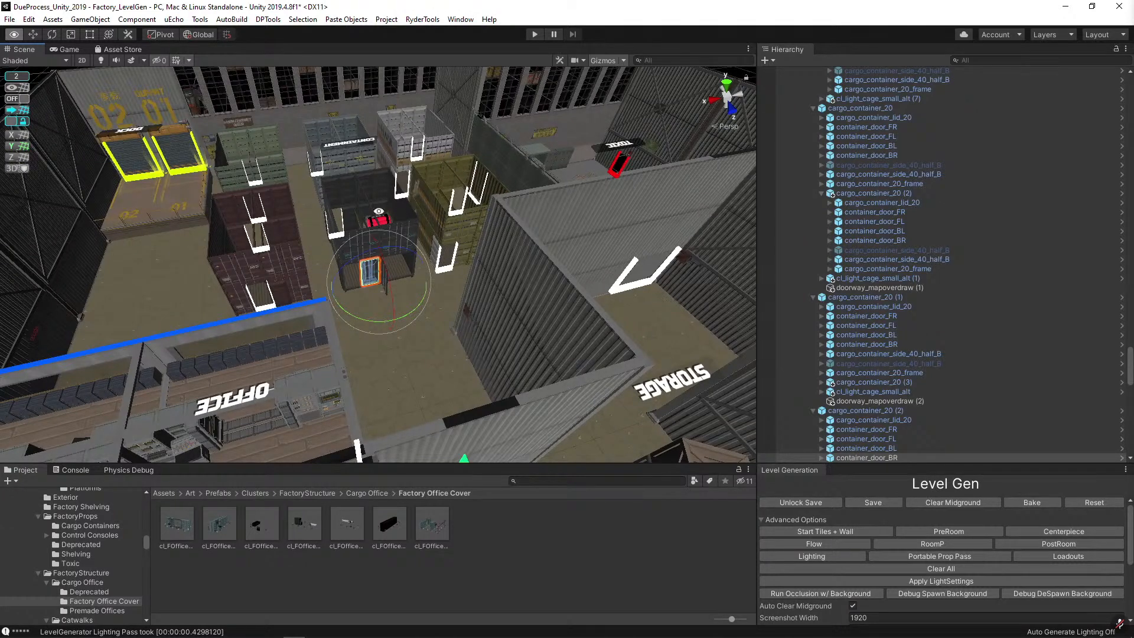
pyautogui.scroll(5, 446, 267)
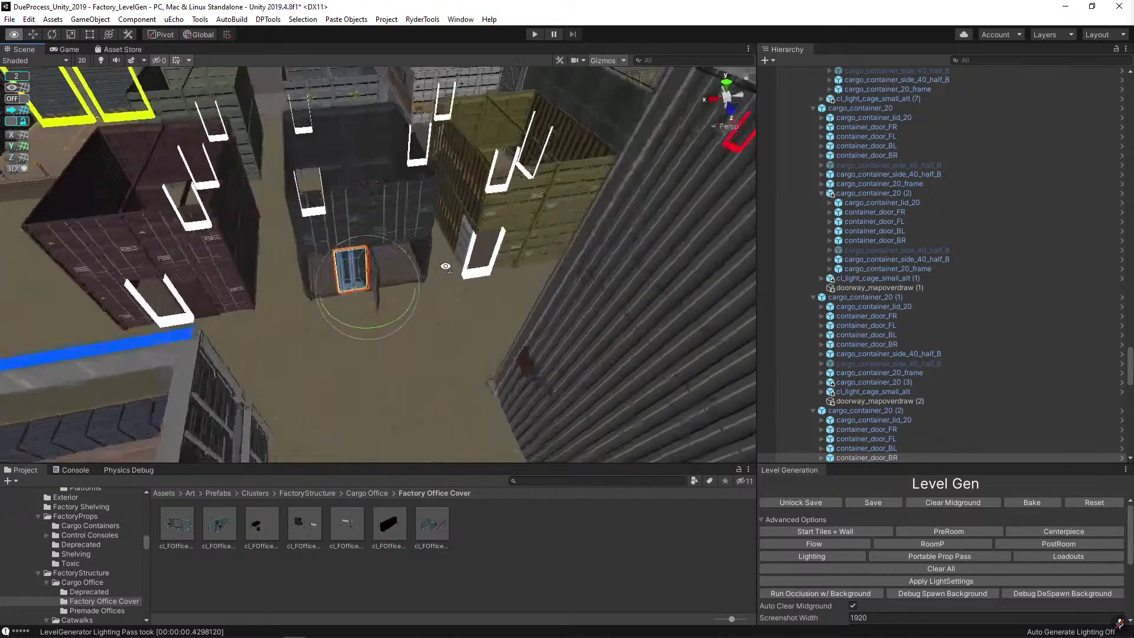
pyautogui.scroll(3, 446, 267)
pyautogui.press('e')
pyautogui.moveTo(408, 316); pyautogui.dragTo(590, 323)
pyautogui.press('w')
pyautogui.moveTo(497, 303); pyautogui.dragTo(501, 310, button='right')
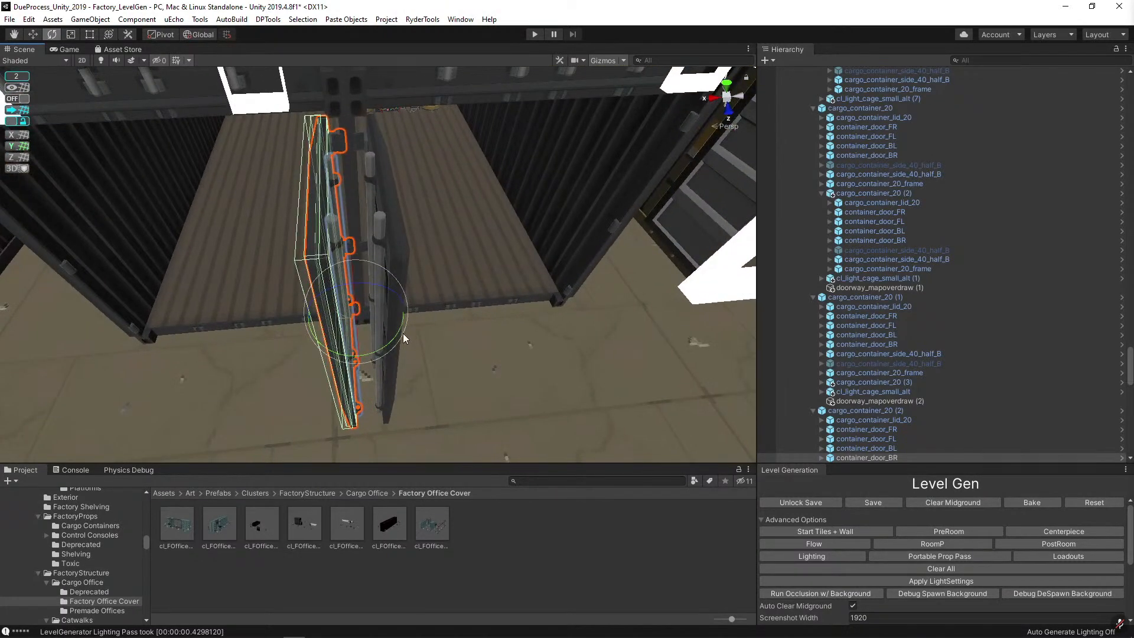
pyautogui.moveTo(403, 333); pyautogui.dragTo(403, 334)
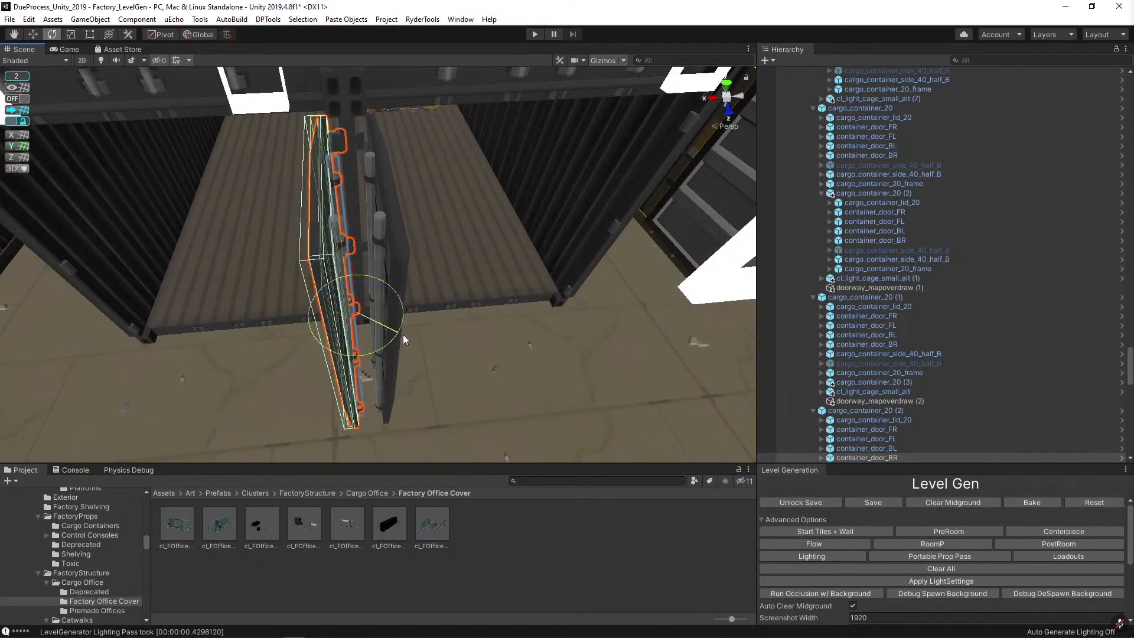
# Adjust the rotation of container_door_BL on cargo_container_20 (3) so it lines up with the adjacent open door.
pyautogui.click(392, 242)
pyautogui.click(409, 272)
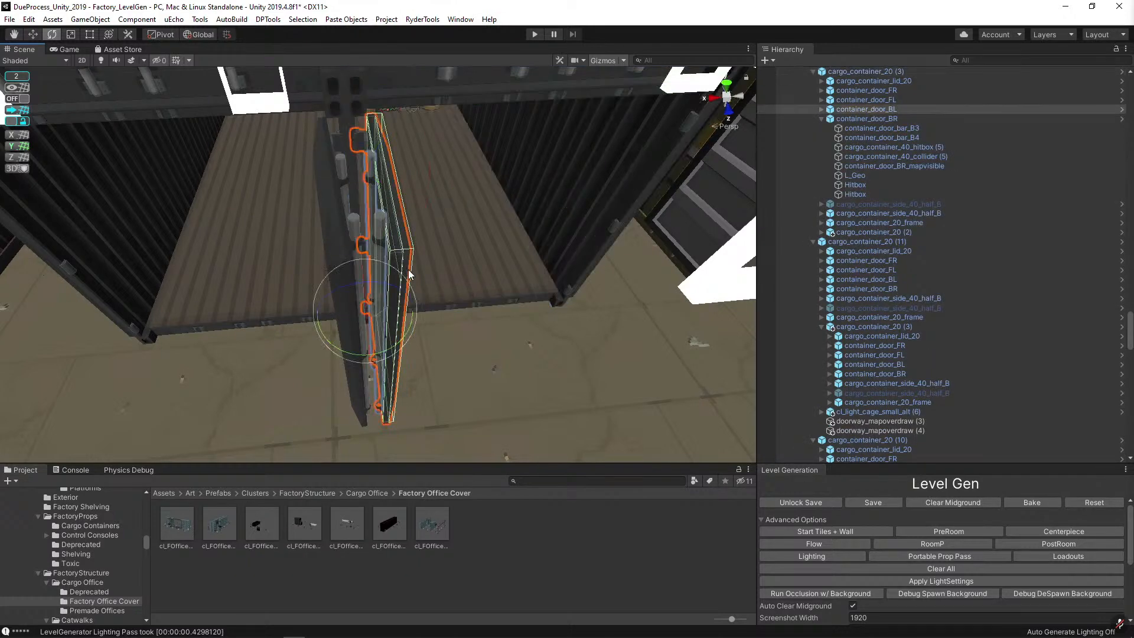
pyautogui.moveTo(402, 340); pyautogui.dragTo(498, 191)
# Examine the bomb inside its container and its distance from the surrounding Containment containers and openings.
pyautogui.scroll(-10, 392, 337)
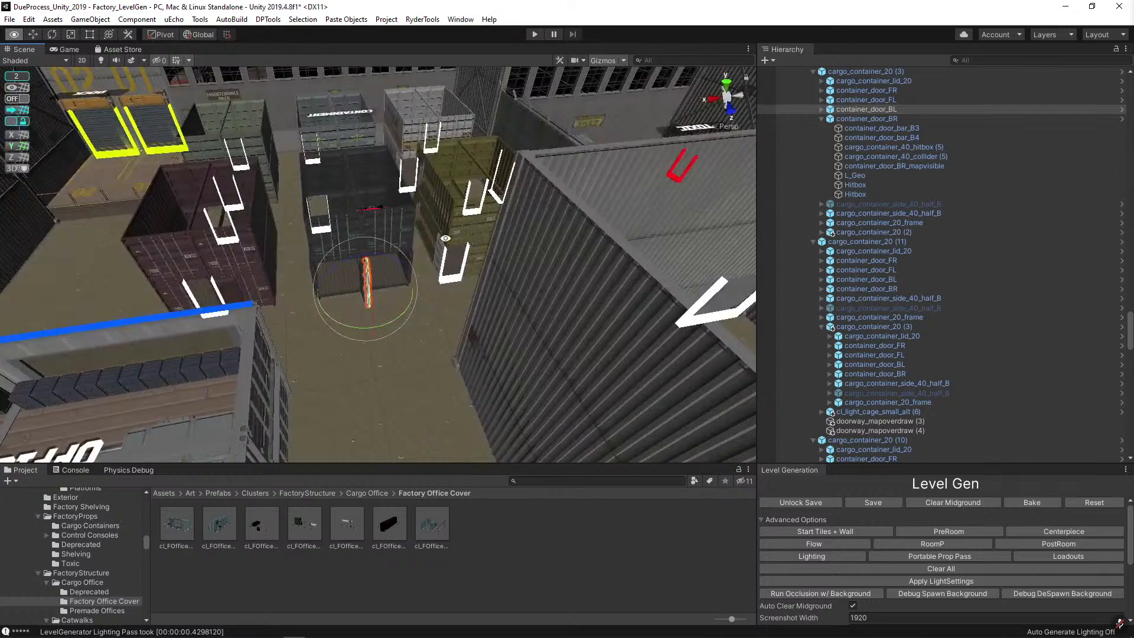
pyautogui.keyDown('alt'); pyautogui.moveTo(445, 239); pyautogui.dragTo(375, 412); pyautogui.keyUp('alt')
pyautogui.press('w')
pyautogui.moveTo(375, 413); pyautogui.dragTo(425, 273, button='right')
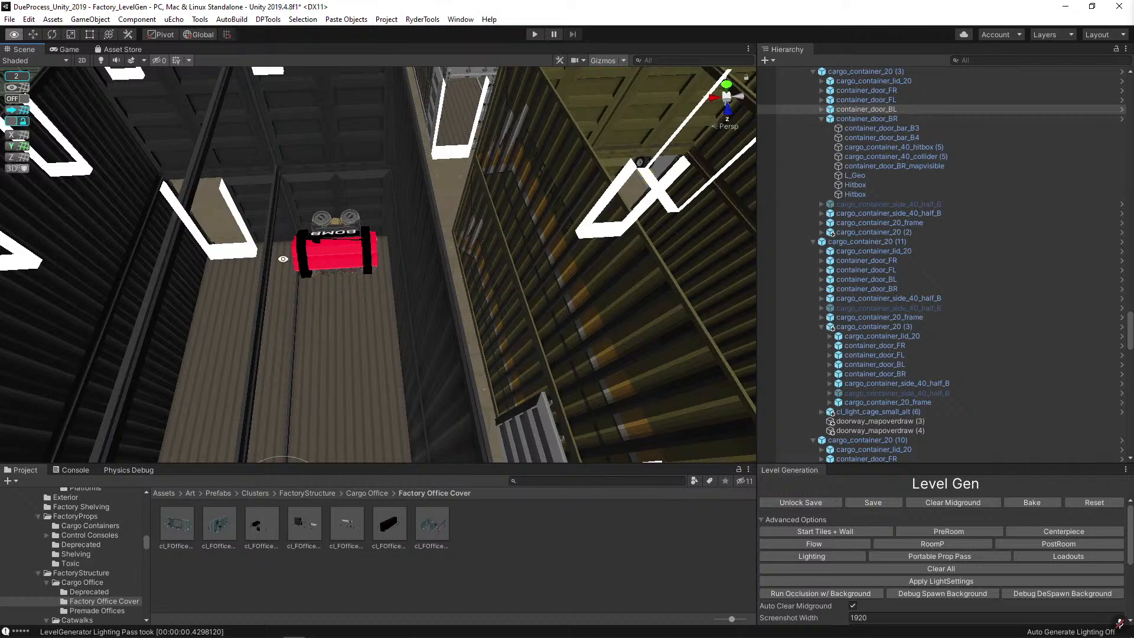
pyautogui.scroll(-6, 283, 259)
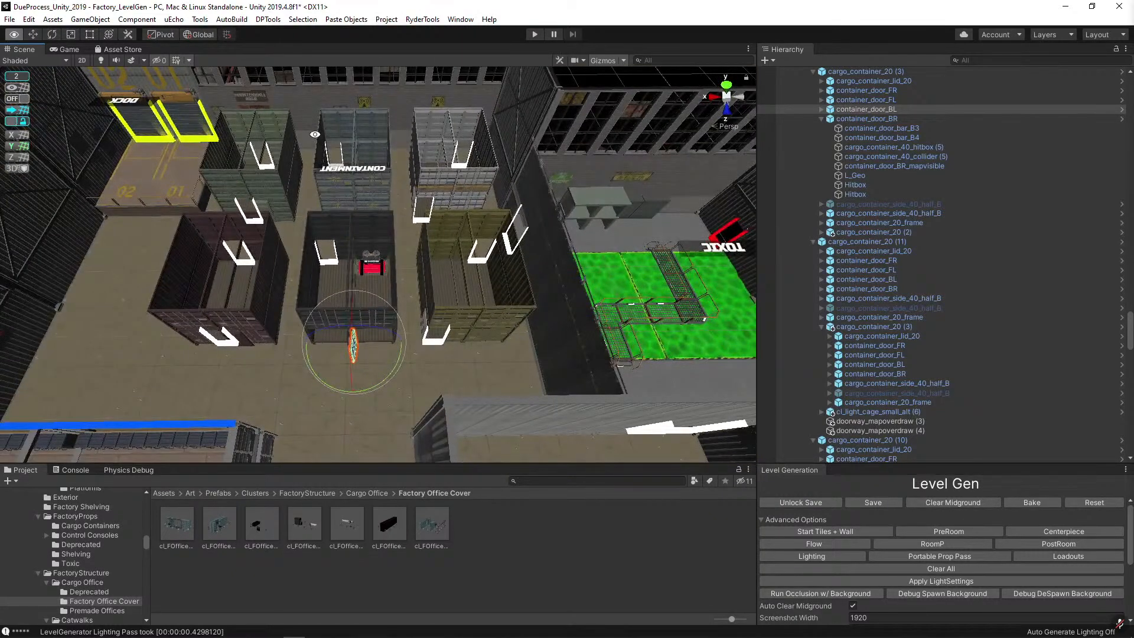
pyautogui.scroll(5, 407, 194)
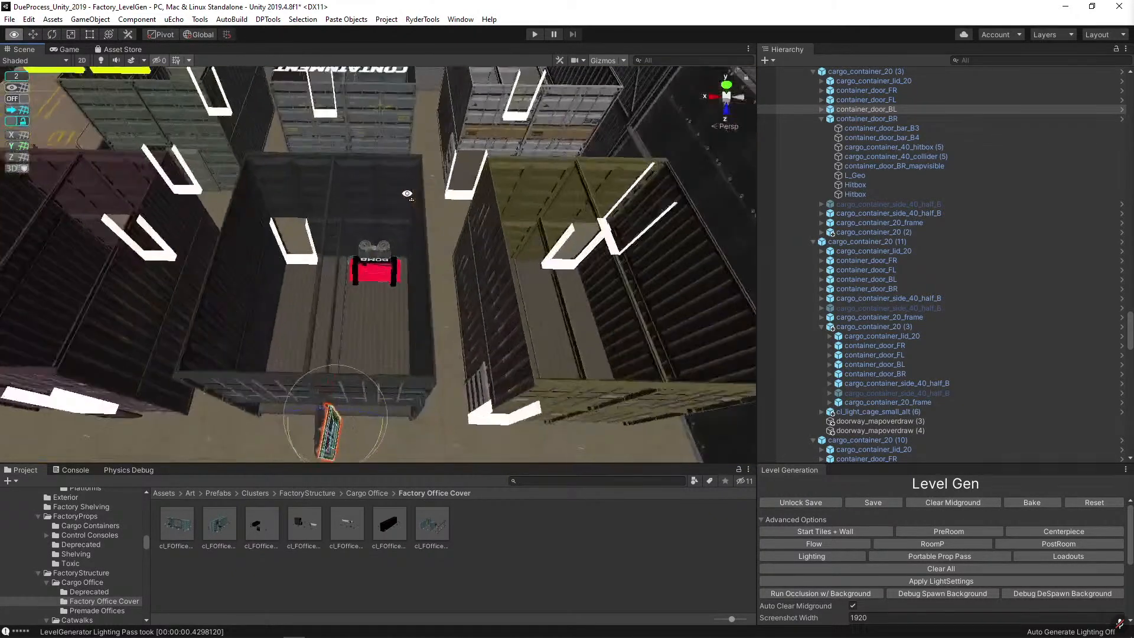
pyautogui.moveTo(407, 193); pyautogui.dragTo(464, 190, button='right')
pyautogui.click(416, 271)
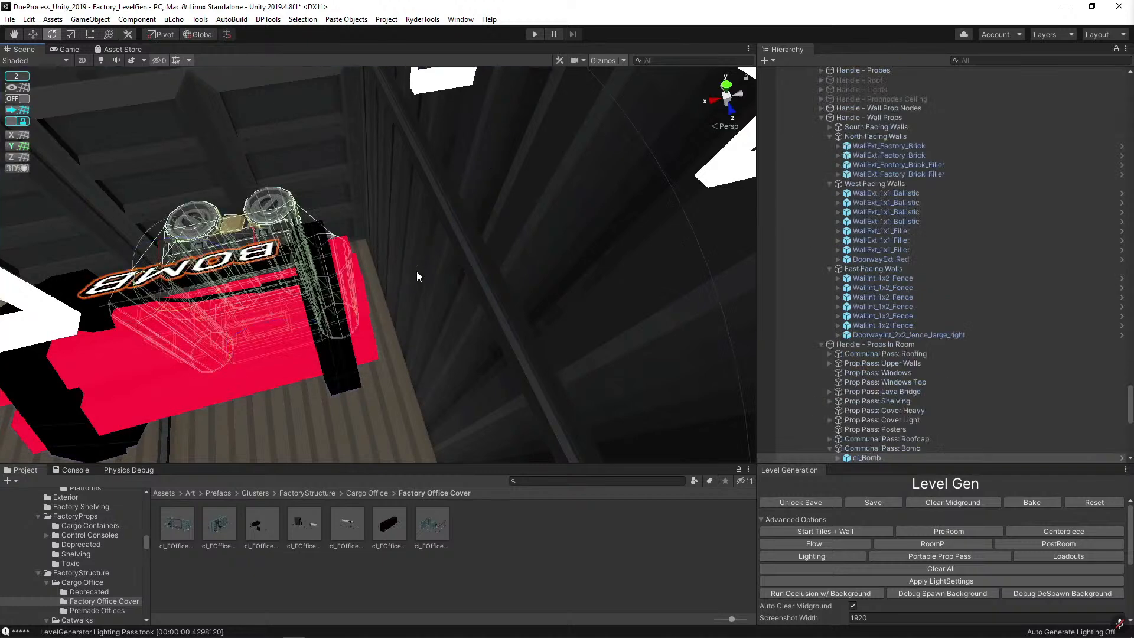
pyautogui.moveTo(457, 350); pyautogui.dragTo(525, 297, button='right')
# Expand cargo_container_side_40_half_B on the yellow cargo_container_20 (1) and select its Hitbox (1) to inspect the wall's collision.
pyautogui.click(349, 322)
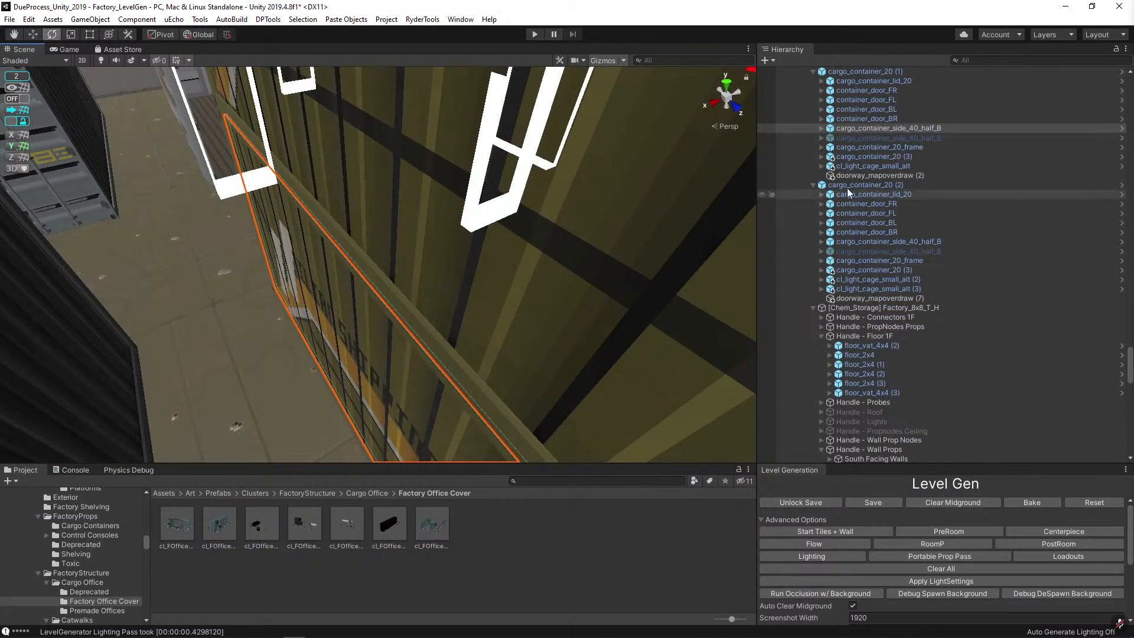
pyautogui.click(821, 128)
pyautogui.click(858, 160)
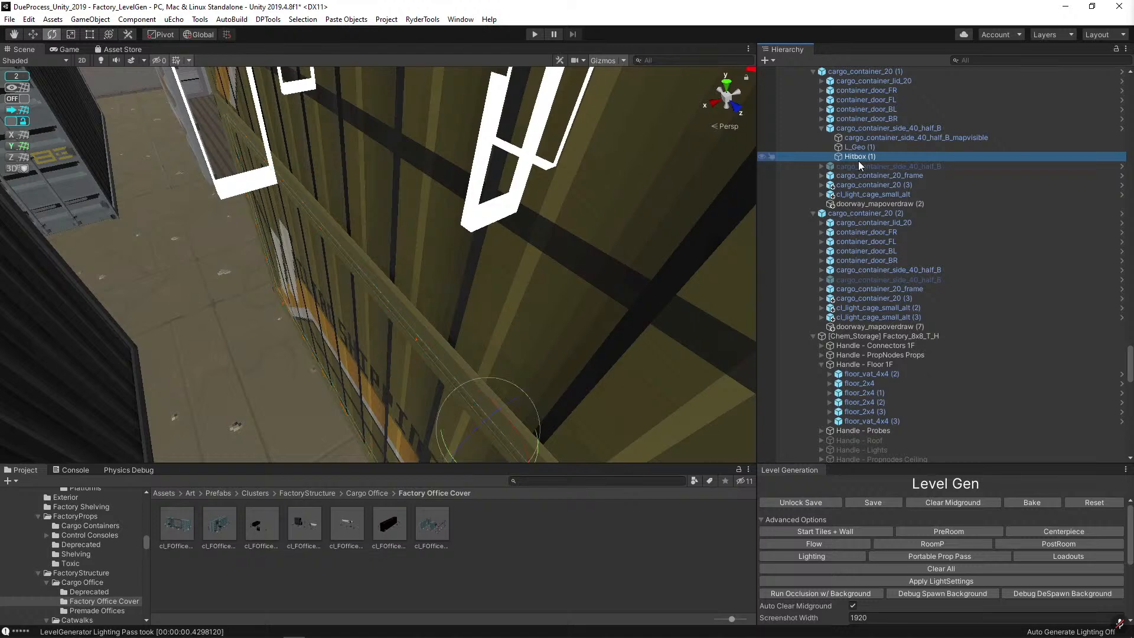
# Examine the Office's sightline into the bomb container, including the open container_door_BL of cargo_container_20 (2).
pyautogui.press('alt')
pyautogui.press('s')
pyautogui.moveTo(630, 195); pyautogui.dragTo(626, 311, button='right')
pyautogui.click(379, 196)
pyautogui.press('w')
pyautogui.press('s')
pyautogui.press('d')
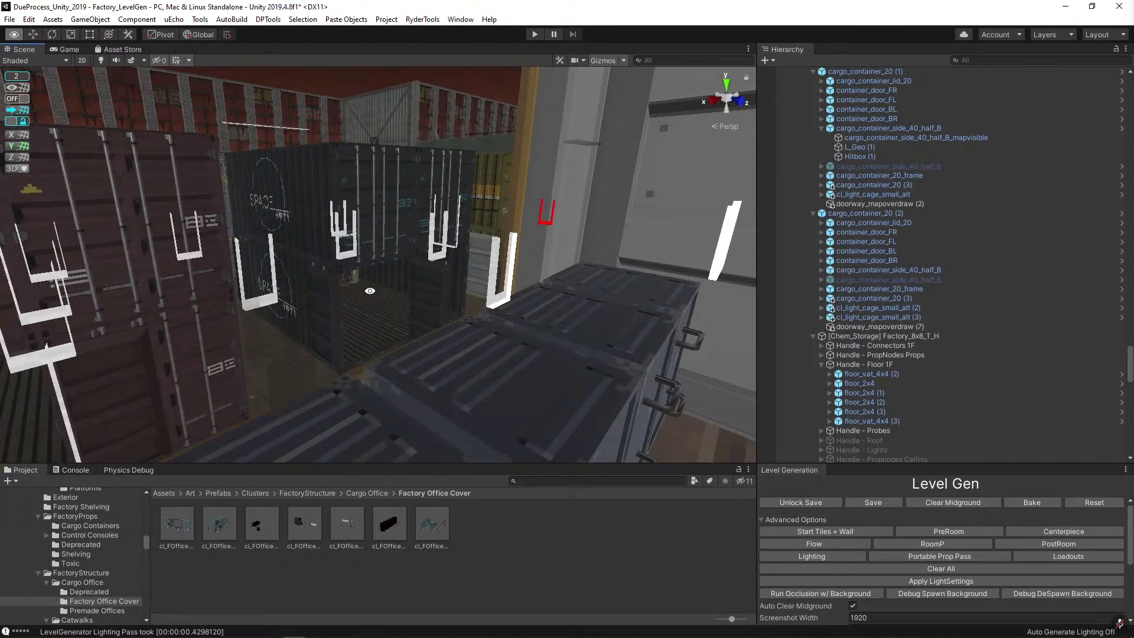
pyautogui.moveTo(370, 290); pyautogui.dragTo(357, 296, button='right')
pyautogui.click(357, 296)
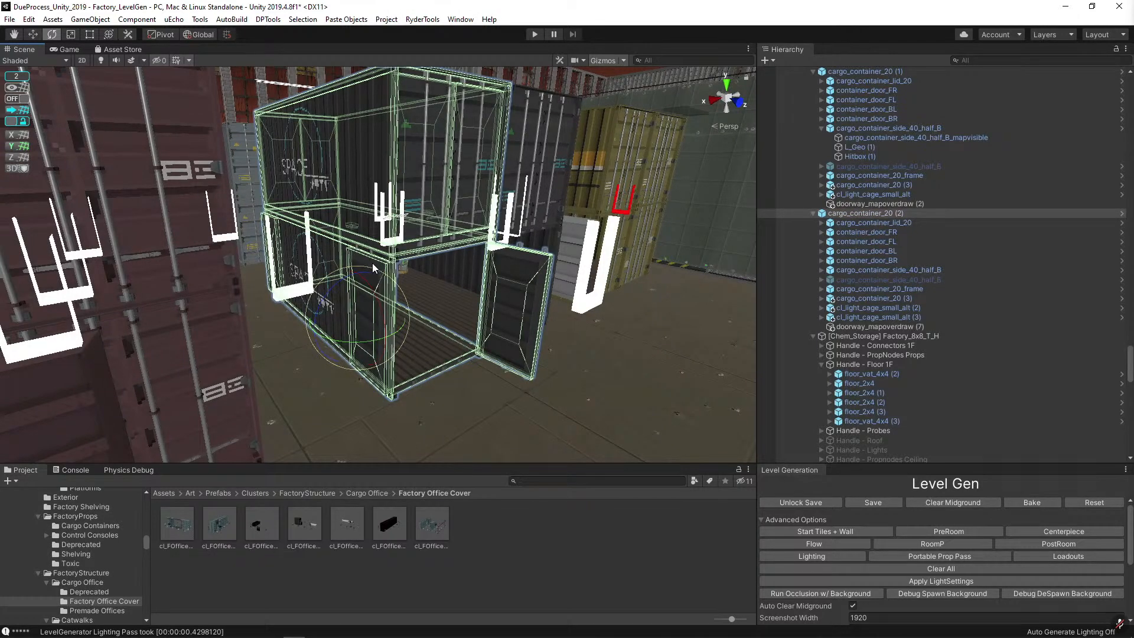
pyautogui.moveTo(372, 262); pyautogui.dragTo(358, 253, button='right')
pyautogui.click(356, 251)
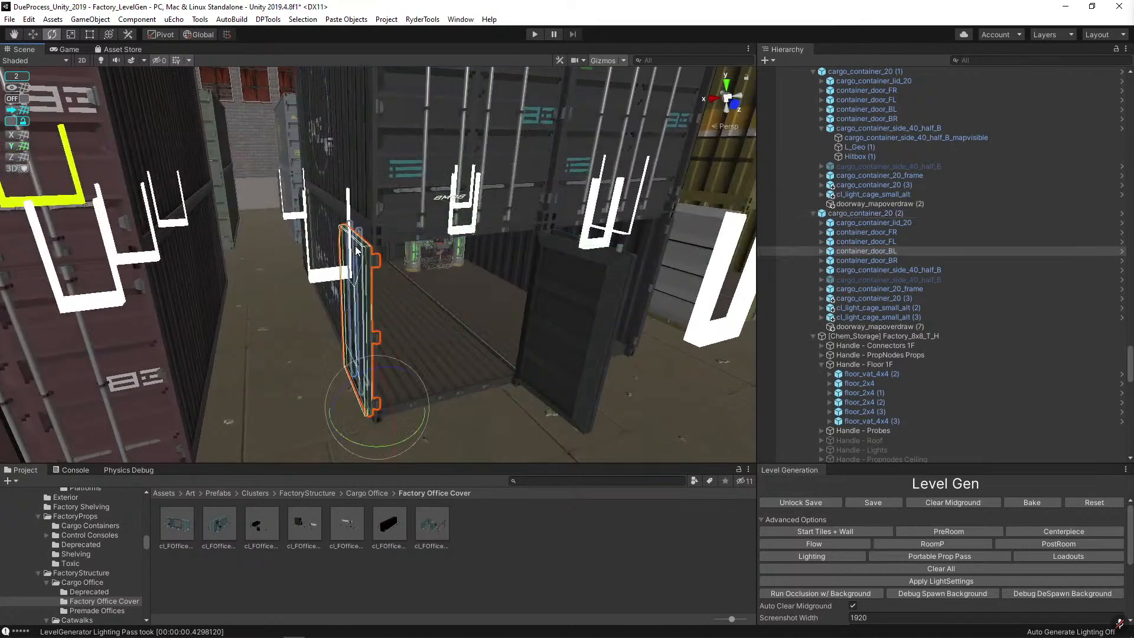
pyautogui.moveTo(560, 250); pyautogui.dragTo(598, 294, button='right')
pyautogui.moveTo(345, 257); pyautogui.dragTo(653, 298)
pyautogui.moveTo(653, 298); pyautogui.dragTo(495, 175, button='right')
# Inspect the yellow container's doors beside the bomb and compare the views of the bomb container from the surrounding rooms.
pyautogui.click(495, 175)
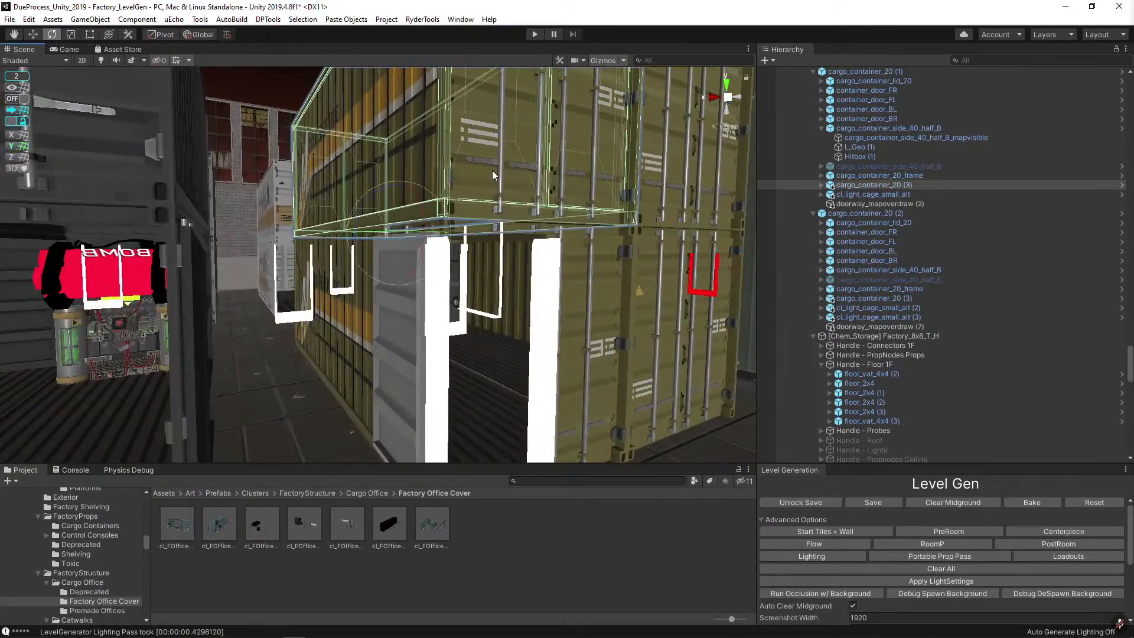
pyautogui.click(493, 174)
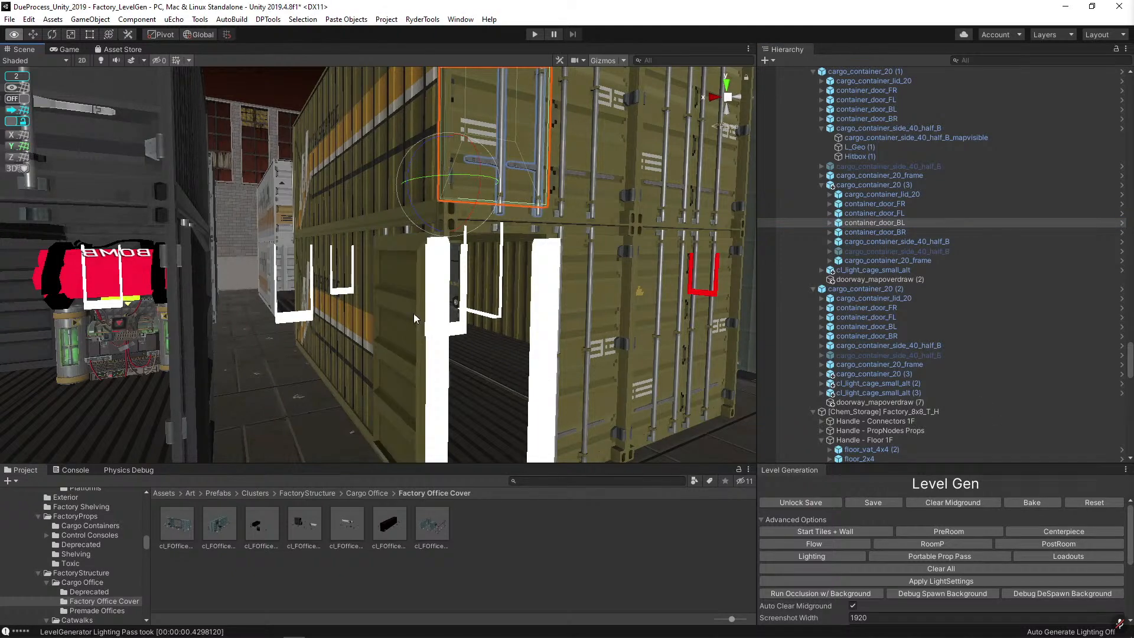
pyautogui.moveTo(413, 313)
pyautogui.mouseDown(button='right')
pyautogui.moveTo(486, 272)
pyautogui.moveTo(441, 351)
pyautogui.moveTo(443, 172)
pyautogui.moveTo(440, 231)
pyautogui.moveTo(691, 326)
pyautogui.moveTo(390, 207)
pyautogui.moveTo(406, 247)
pyautogui.moveTo(344, 219)
pyautogui.mouseUp(button='right')
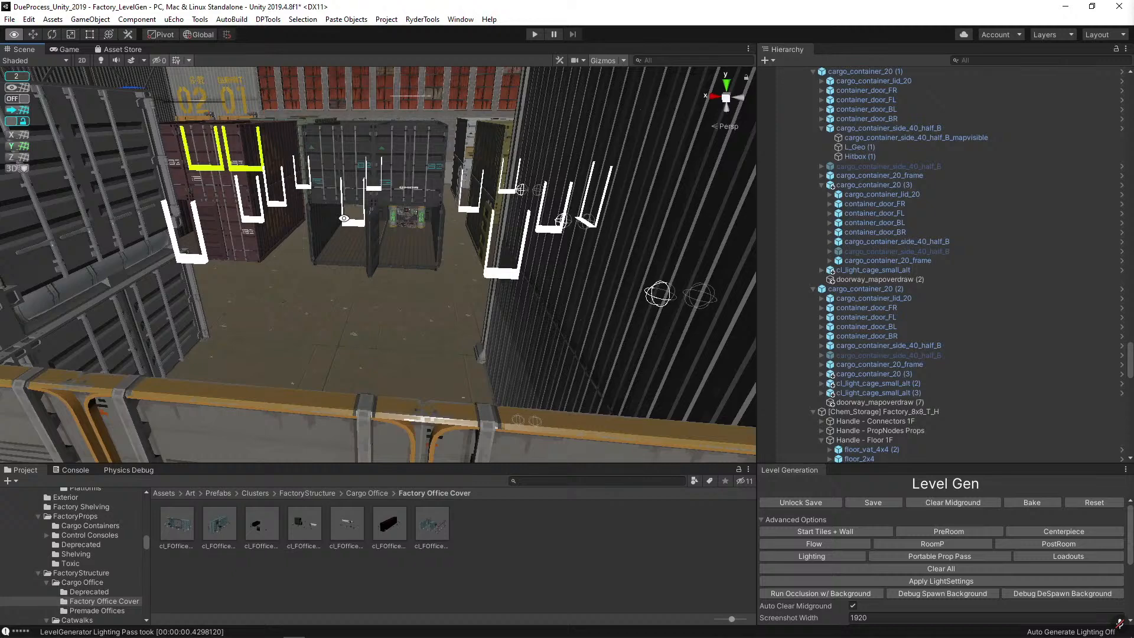
pyautogui.press('e')
pyautogui.moveTo(409, 225); pyautogui.dragTo(532, 171, button='right')
pyautogui.moveTo(459, 288); pyautogui.dragTo(475, 317, button='right')
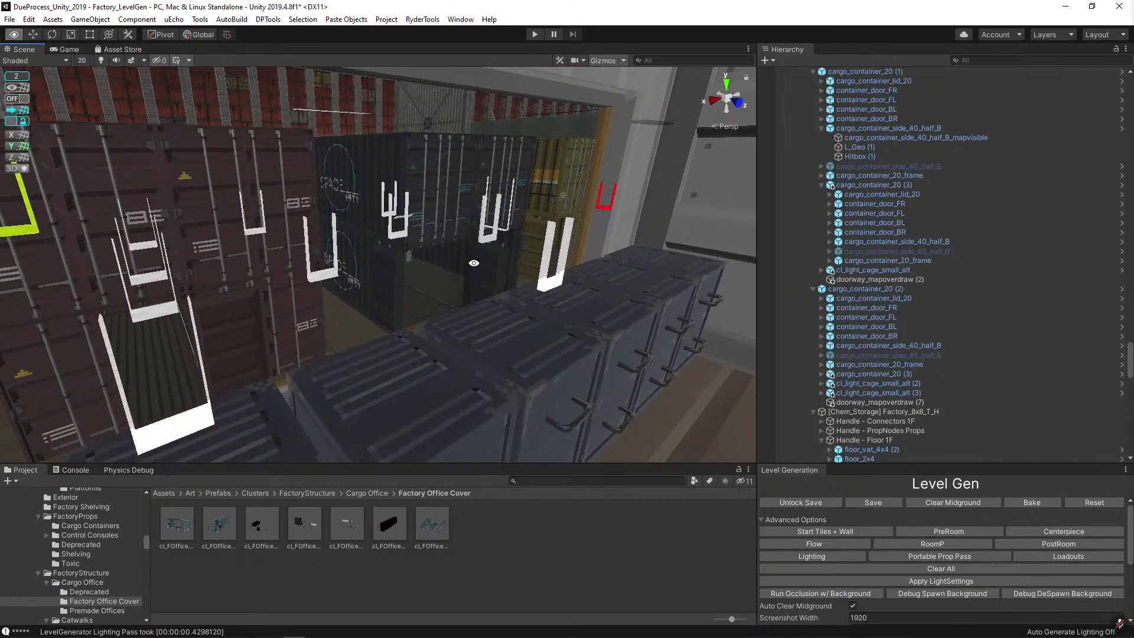
pyautogui.moveTo(473, 262); pyautogui.dragTo(383, 264, button='right')
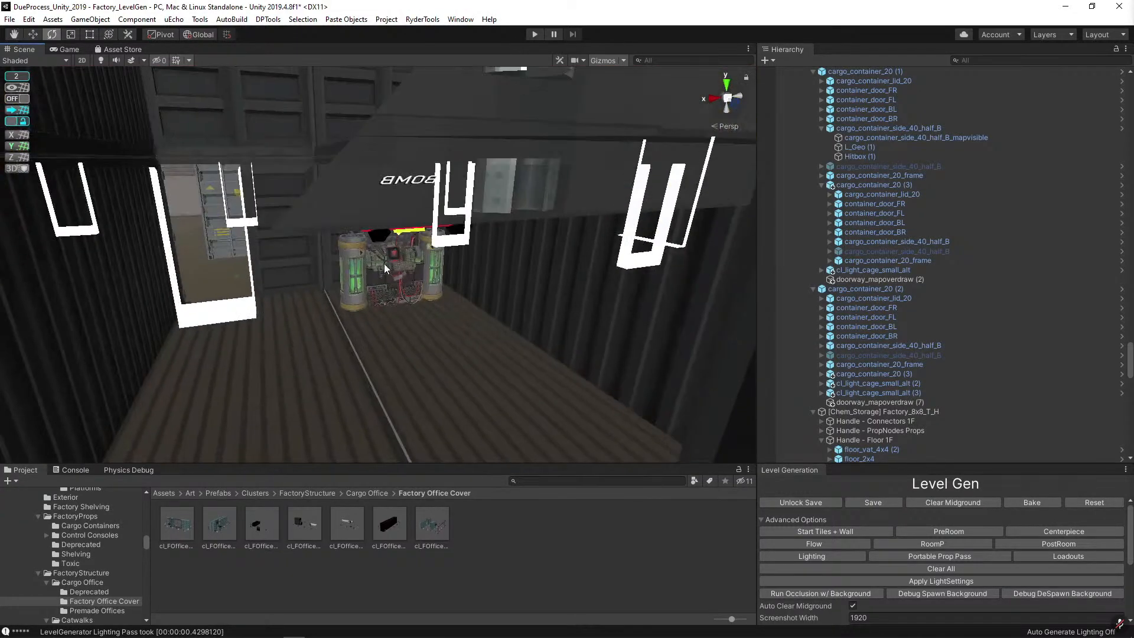
# Move cl_Bomb sideways into the adjoining half of the double container, next to the doorway at its far end.
pyautogui.click(384, 263)
pyautogui.moveTo(358, 303); pyautogui.dragTo(226, 315)
pyautogui.moveTo(488, 208); pyautogui.dragTo(489, 208, button='right')
# Examine the bomb's placement in the adjoining container half from the Office, from above and from the far-end doorway.
pyautogui.moveTo(488, 165); pyautogui.dragTo(581, 370, button='right')
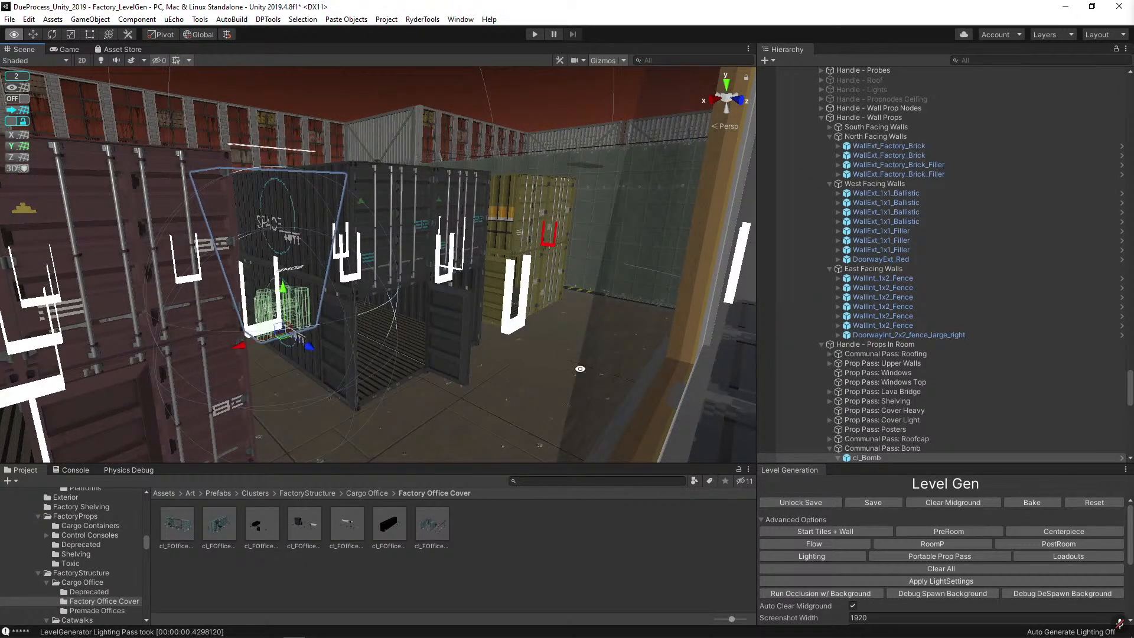
pyautogui.moveTo(447, 343); pyautogui.dragTo(386, 371, button='right')
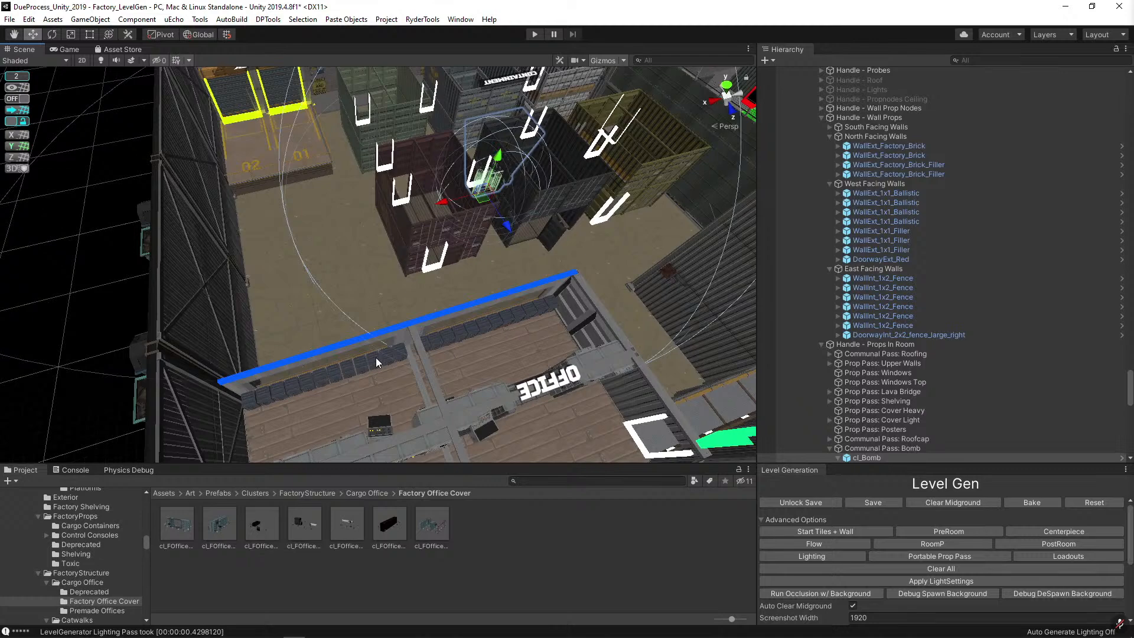
pyautogui.keyDown('alt'); pyautogui.moveTo(376, 357); pyautogui.dragTo(339, 247); pyautogui.keyUp('alt')
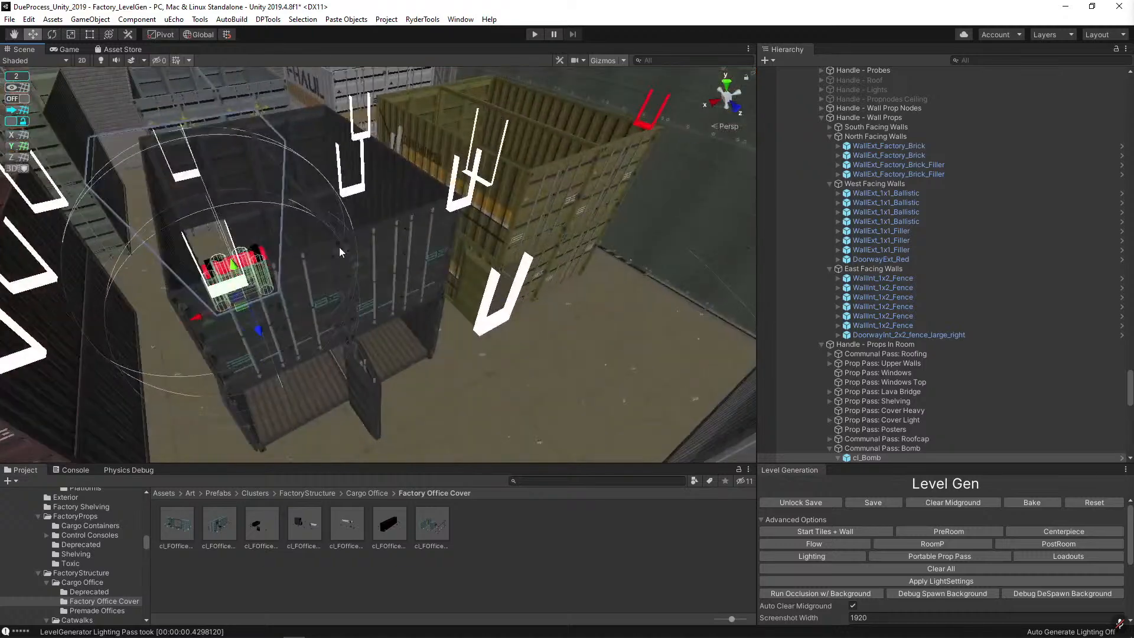
pyautogui.moveTo(339, 247); pyautogui.dragTo(493, 288, button='right')
pyautogui.press('w')
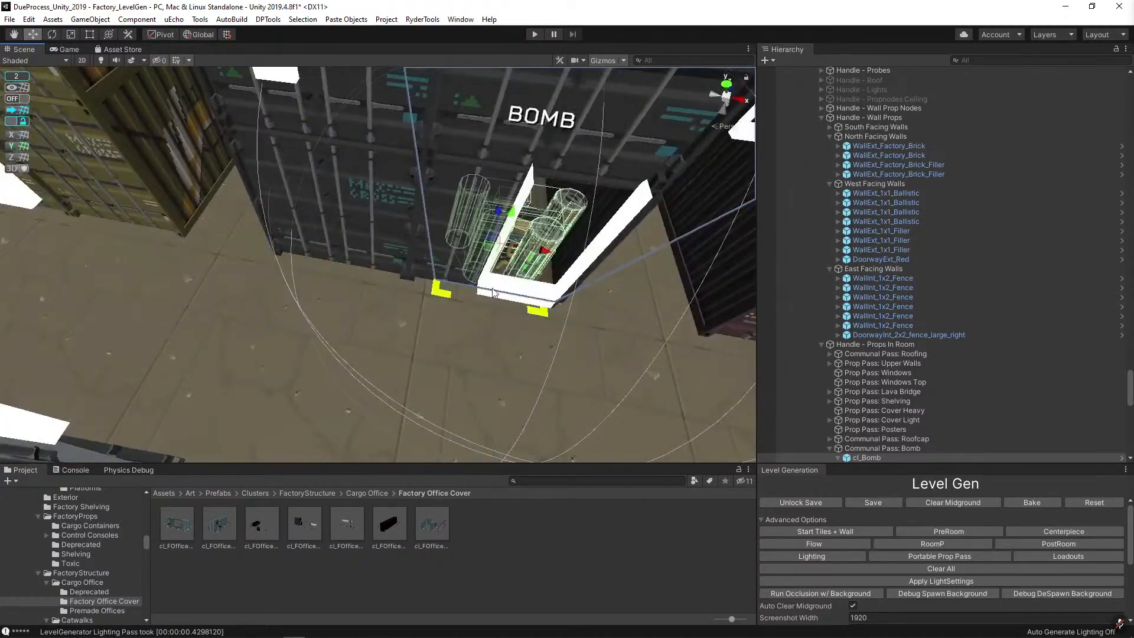
pyautogui.keyDown('alt'); pyautogui.moveTo(493, 292); pyautogui.dragTo(350, 186); pyautogui.keyUp('alt')
pyautogui.click(293, 236)
pyautogui.doubleClick(289, 206)
pyautogui.moveTo(292, 203); pyautogui.dragTo(307, 195, button='right')
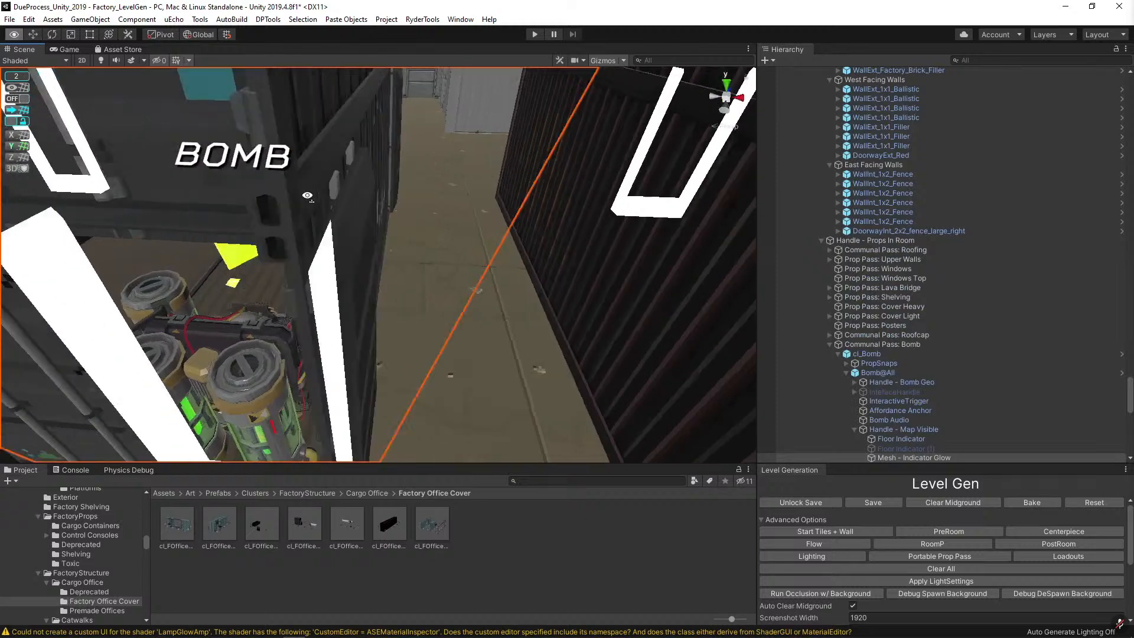
pyautogui.keyDown('alt'); pyautogui.moveTo(307, 196); pyautogui.dragTo(325, 313); pyautogui.keyUp('alt')
pyautogui.doubleClick(901, 353)
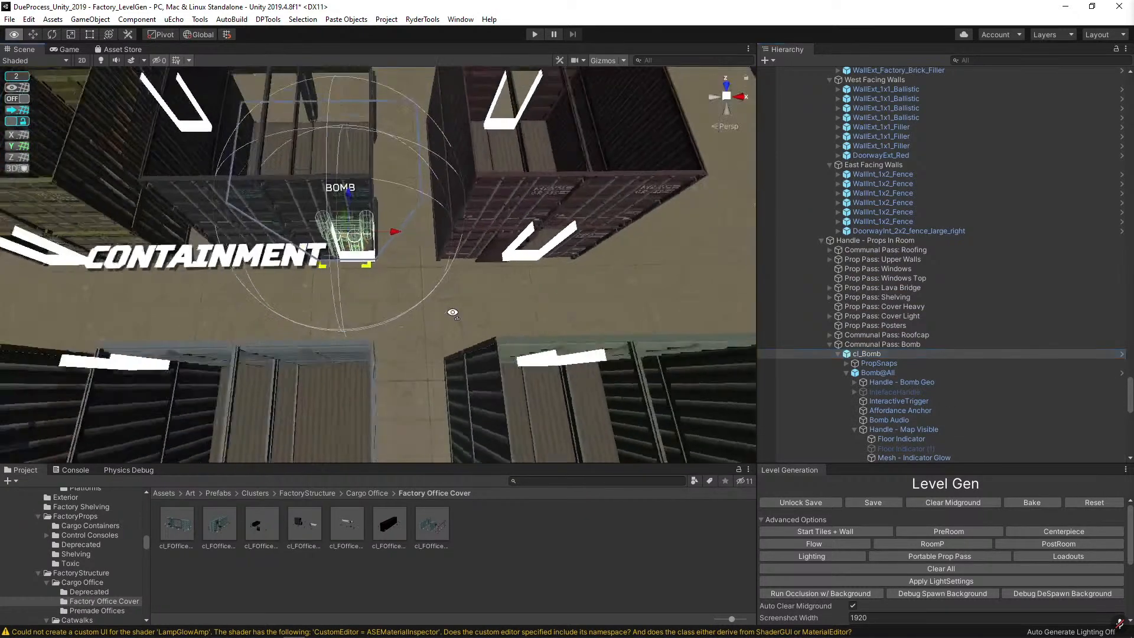
pyautogui.moveTo(452, 311); pyautogui.dragTo(449, 312, button='right')
pyautogui.moveTo(408, 246); pyautogui.dragTo(481, 246)
pyautogui.moveTo(482, 247); pyautogui.dragTo(359, 261, button='right')
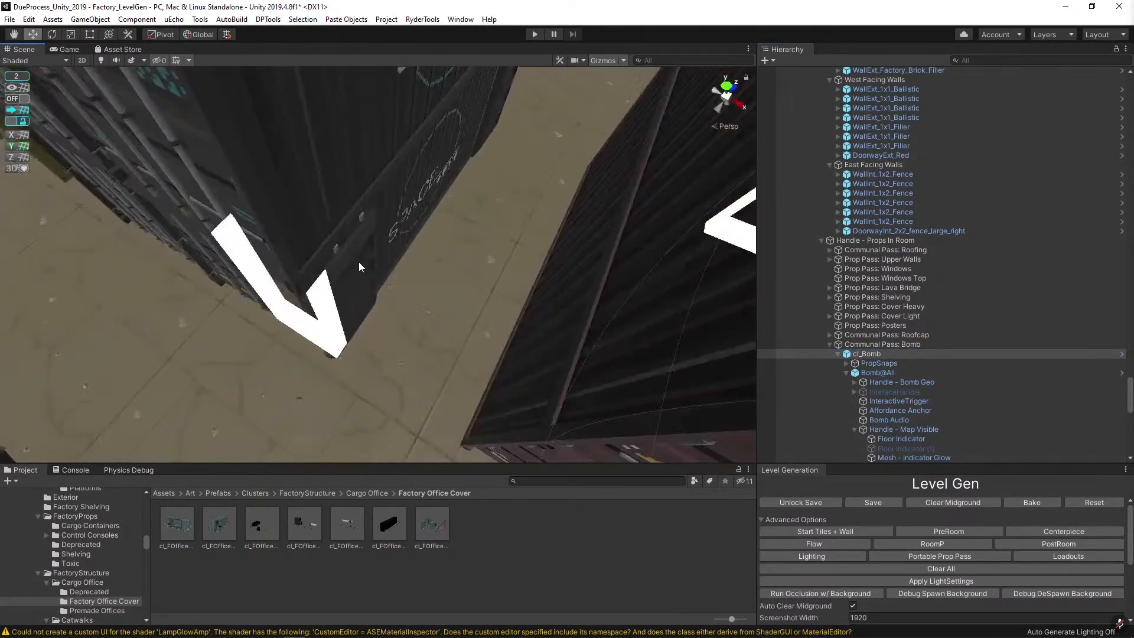
# Swing the open door at the far end of the bomb's container half shut across its doorway.
pyautogui.doubleClick(359, 262)
pyautogui.keyDown('alt'); pyautogui.moveTo(360, 254); pyautogui.dragTo(441, 268); pyautogui.keyUp('alt')
pyautogui.press('e')
pyautogui.moveTo(379, 392); pyautogui.dragTo(465, 280)
# Swing container_door_FL of cargo_container_20 (3) outward to open a doorway in the other half of the double container.
pyautogui.click(433, 277)
pyautogui.click(434, 277)
pyautogui.moveTo(380, 346); pyautogui.dragTo(1034, 384)
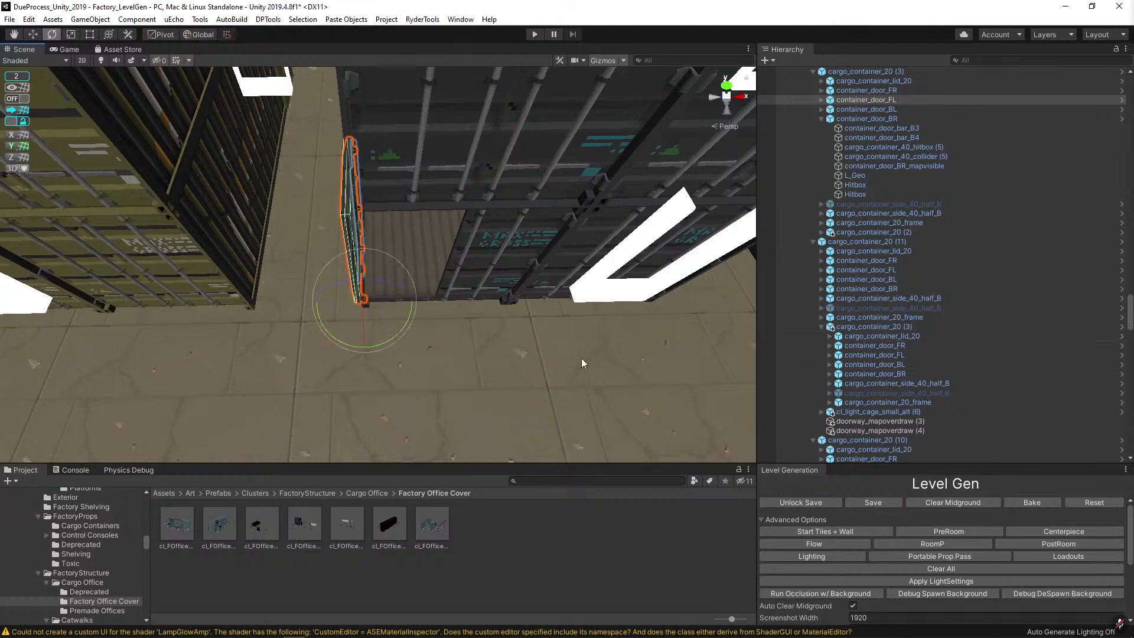
# Move doorway_mapoverdraw (7) across to the opened container_door_FL doorway and turn on grid snapping.
pyautogui.click(590, 290)
pyautogui.press('w')
pyautogui.moveTo(642, 299); pyautogui.dragTo(444, 292)
pyautogui.hotkey('ctrl', 'z')
pyautogui.moveTo(653, 295); pyautogui.dragTo(446, 291)
pyautogui.click(17, 98)
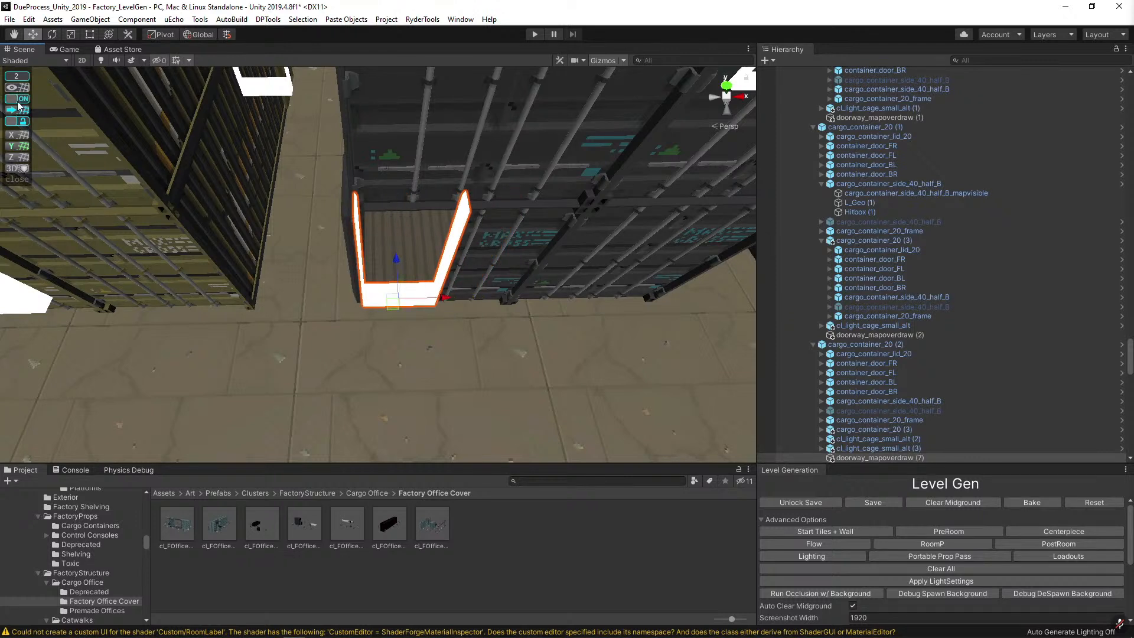
pyautogui.press('alt')
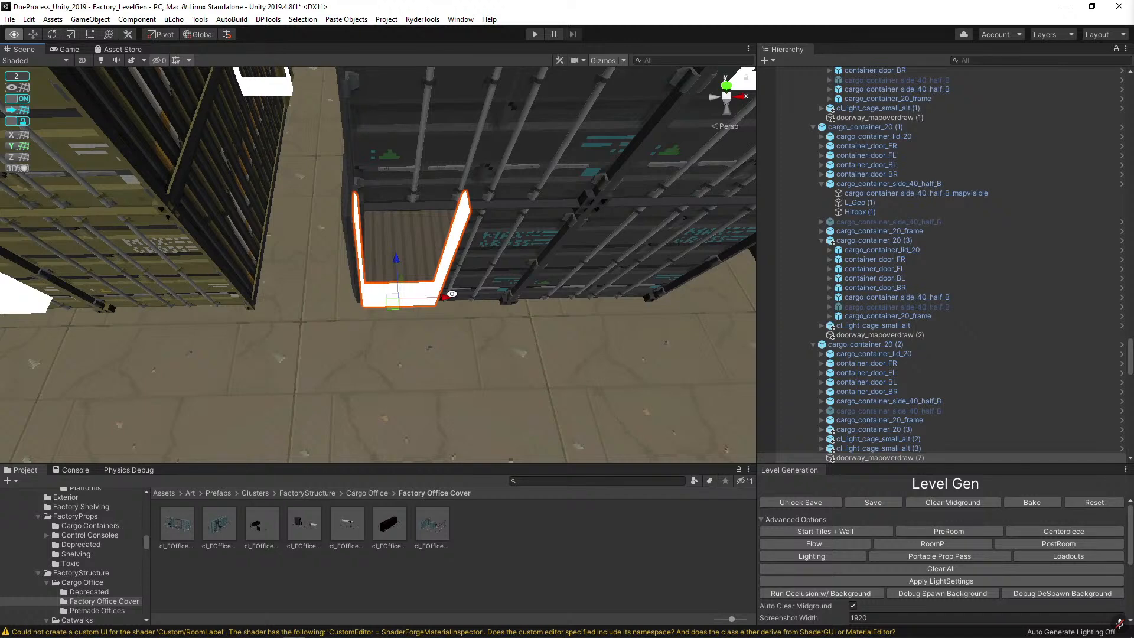
# Examine the container layout and doorway frames in the containment area, both textured and in the map view.
pyautogui.scroll(-10, 450, 296)
pyautogui.keyDown('alt'); pyautogui.moveTo(451, 295); pyautogui.dragTo(489, 309); pyautogui.keyUp('alt')
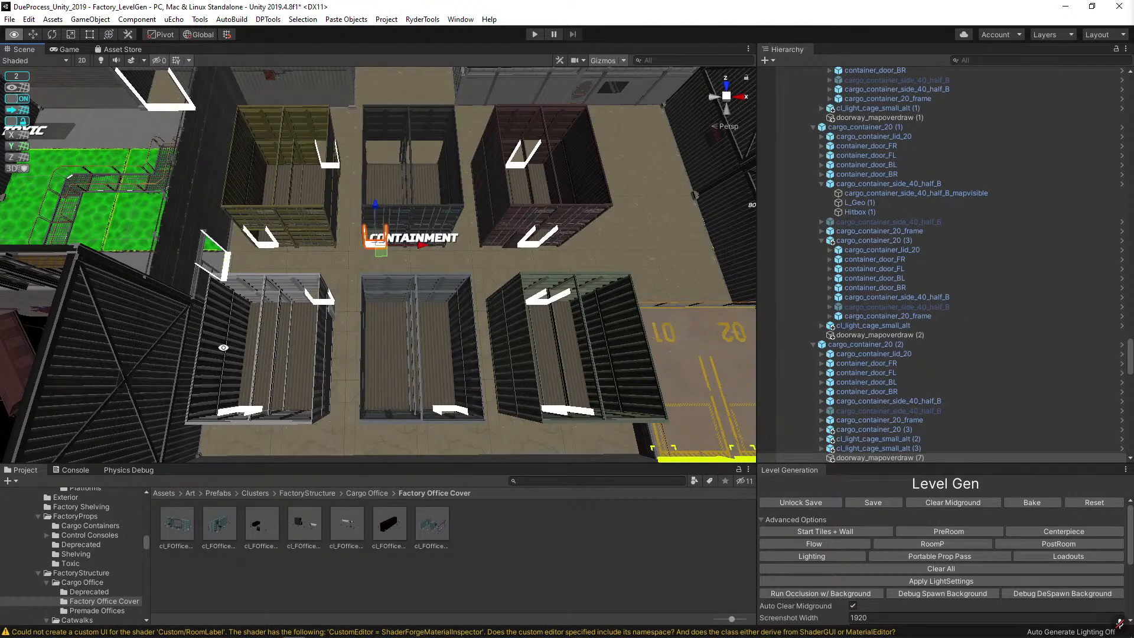
pyautogui.press('w')
pyautogui.moveTo(458, 329); pyautogui.dragTo(440, 170, button='right')
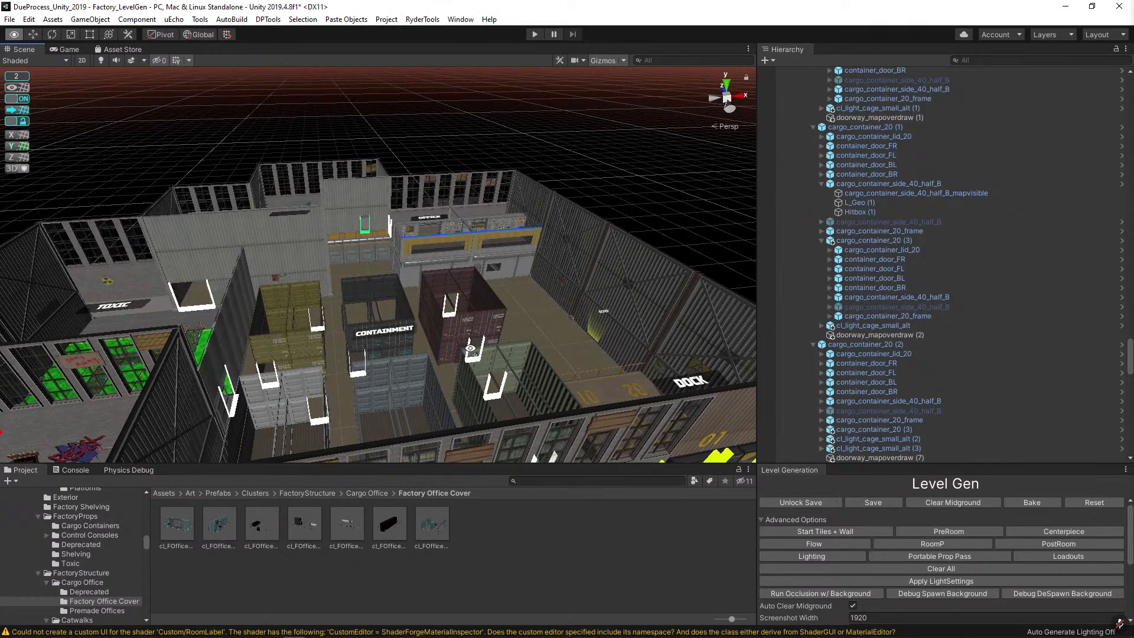
pyautogui.keyDown('alt'); pyautogui.scroll(8, 348, 304); pyautogui.keyUp('alt')
pyautogui.press('alt')
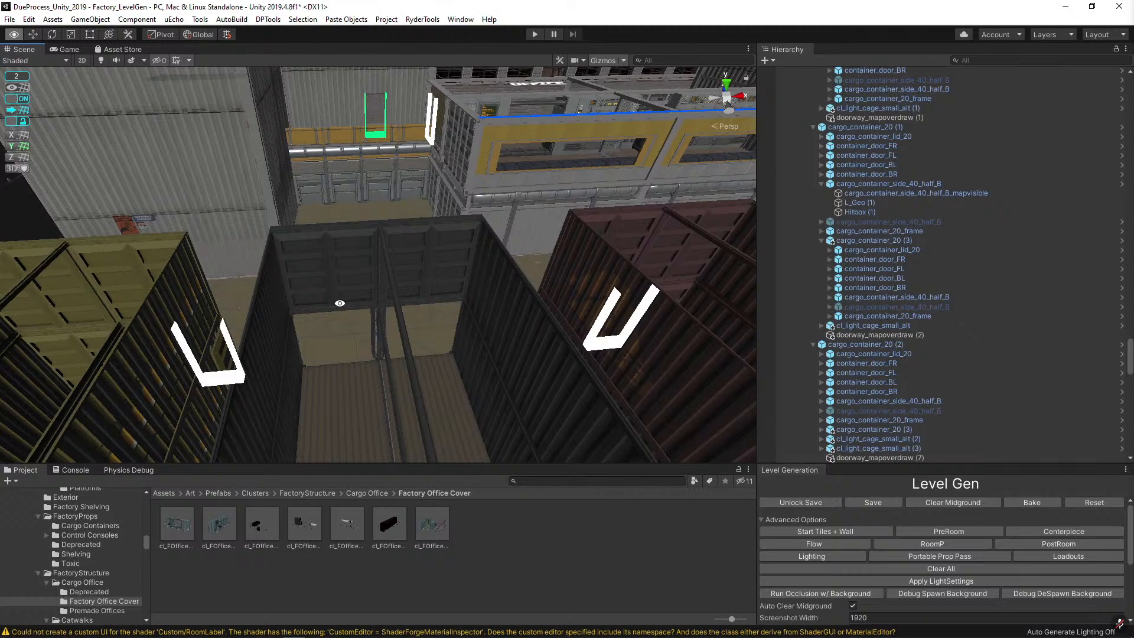
pyautogui.keyDown('alt'); pyautogui.moveTo(339, 303); pyautogui.dragTo(420, 292); pyautogui.keyUp('alt')
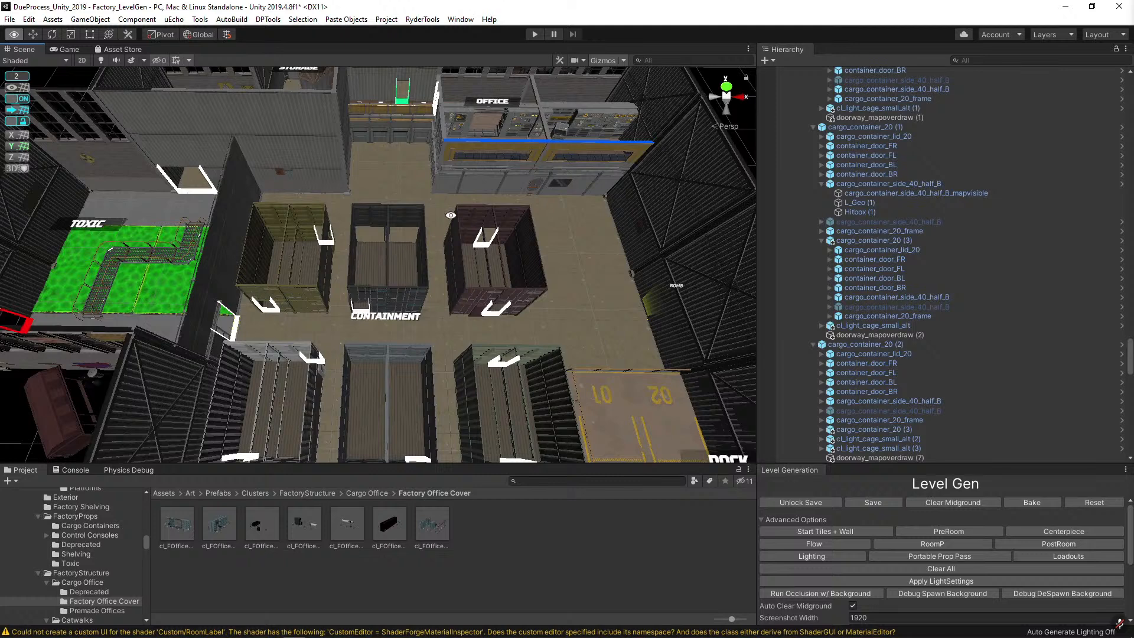
pyautogui.press('m')
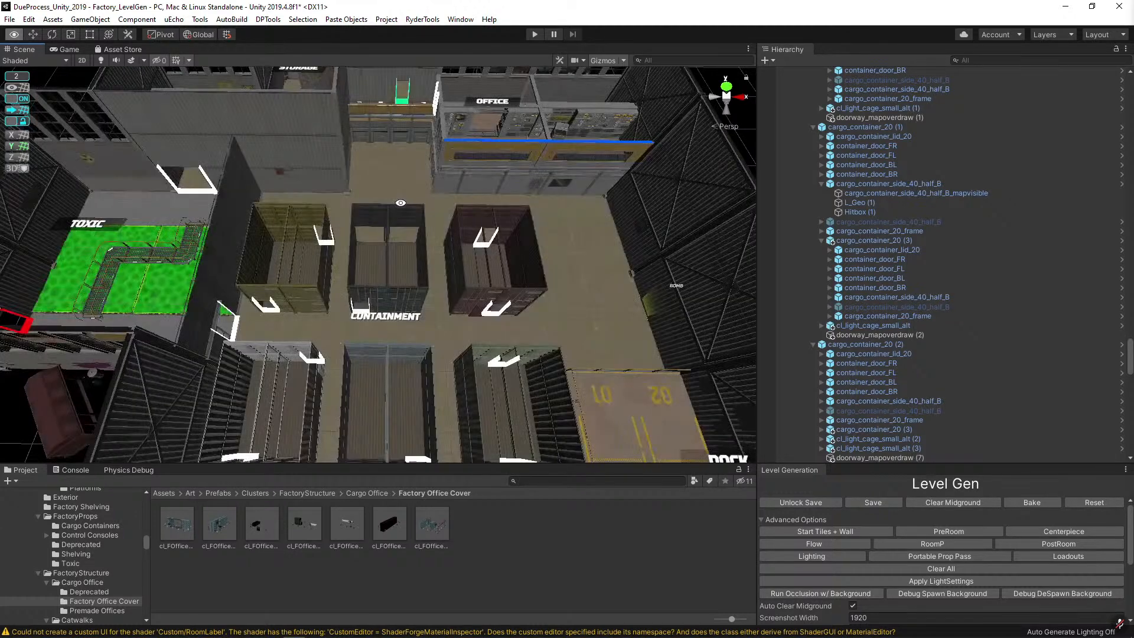
# Try deleting the dark container behind the CONTAINMENT label and preview the area in the map view.
pyautogui.press('w')
pyautogui.click(378, 236)
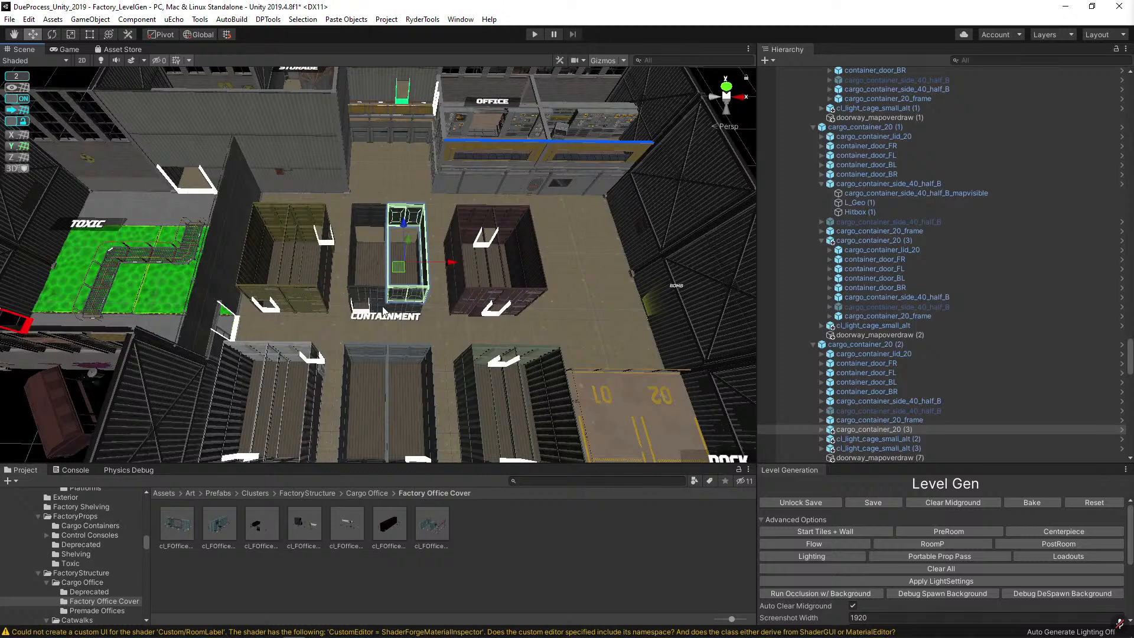
pyautogui.click(374, 292)
pyautogui.press('Delete')
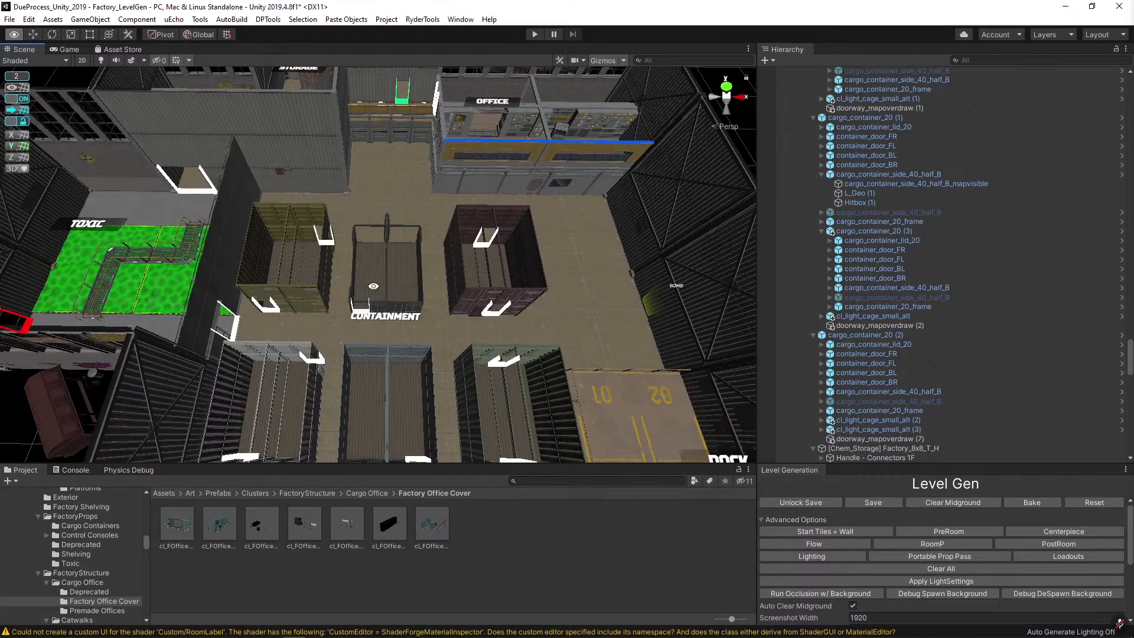
pyautogui.press('m')
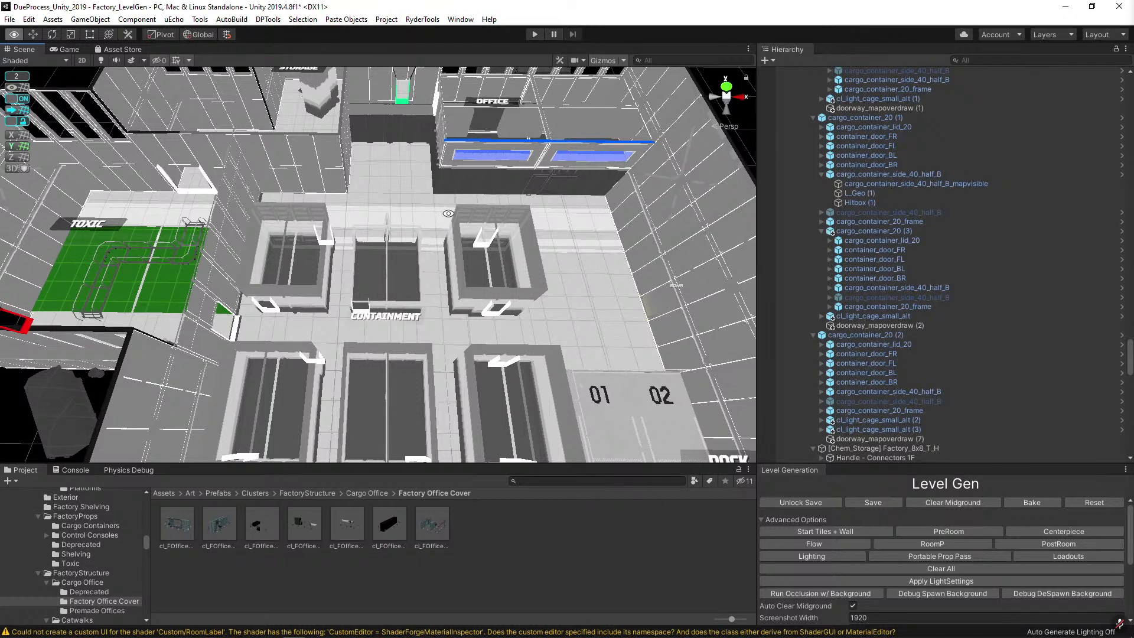
pyautogui.keyDown('alt'); pyautogui.moveTo(448, 212); pyautogui.dragTo(420, 215); pyautogui.keyUp('alt')
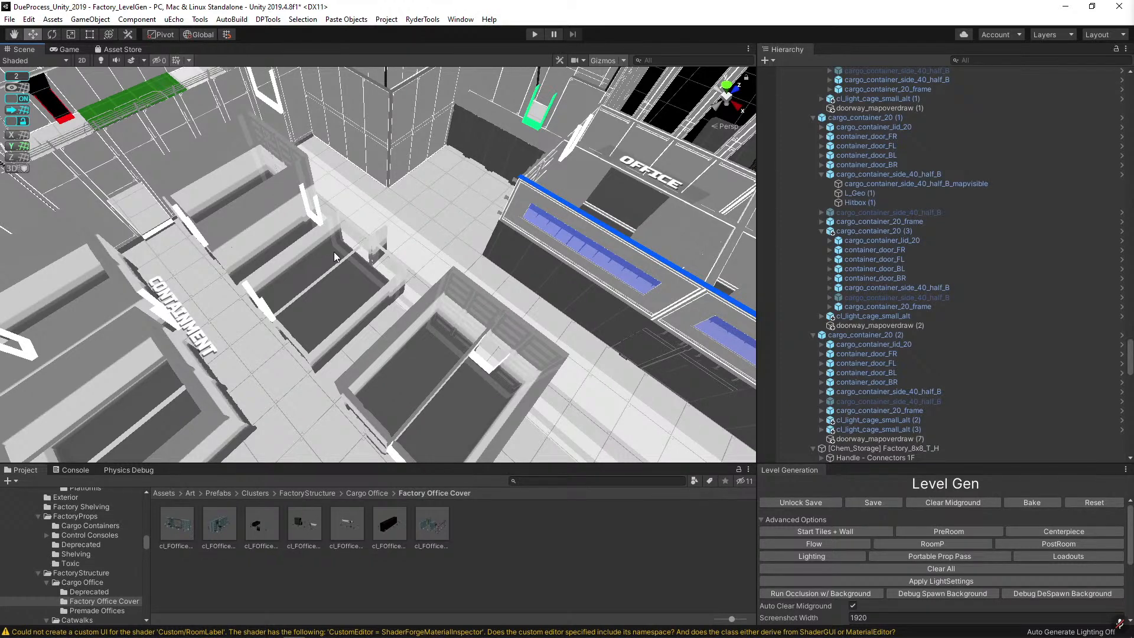
# Undo the container deletion and restore the textured view with the original doorway frame selection.
pyautogui.hotkey('ctrl', 'z')
pyautogui.hotkey('ctrl', 'z')
pyautogui.hotkey('ctrl', 'z')
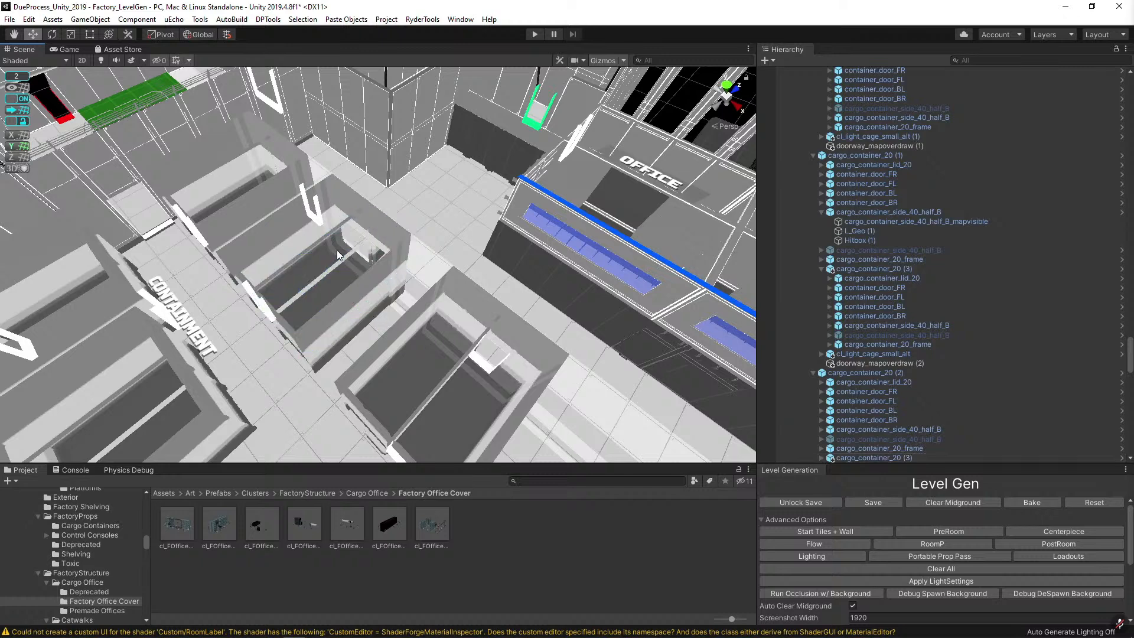
pyautogui.hotkey('ctrl', 'z')
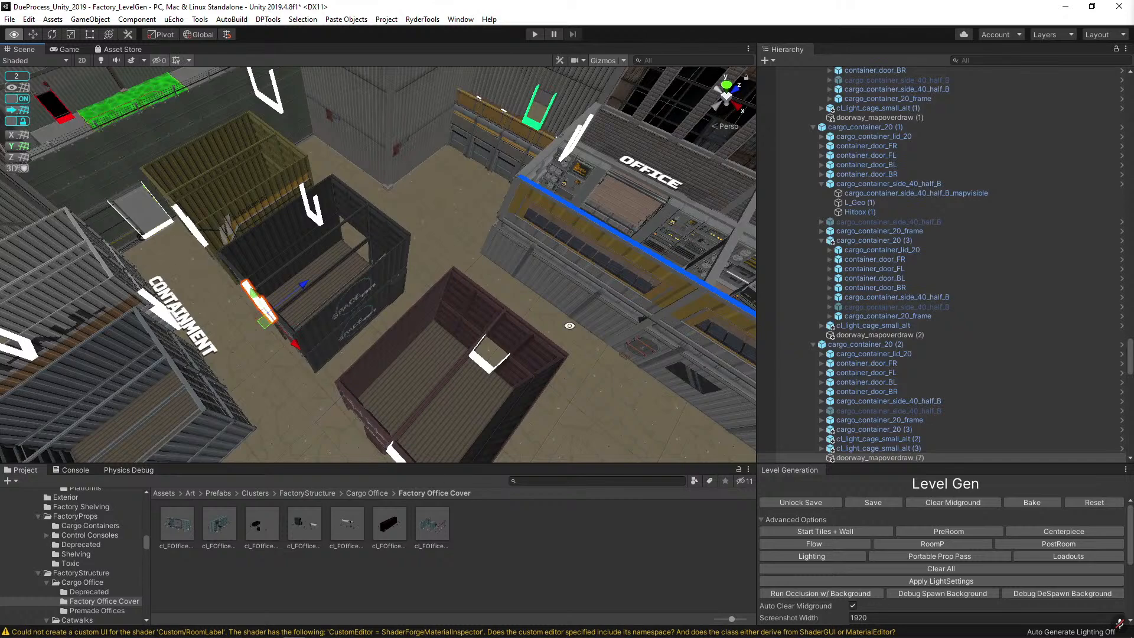
# Duplicate doorway_mapoverdraw (7), the doorway frame at the dark container beside the CONTAINMENT label.
pyautogui.moveTo(407, 315); pyautogui.dragTo(525, 265, button='right')
pyautogui.click(625, 189)
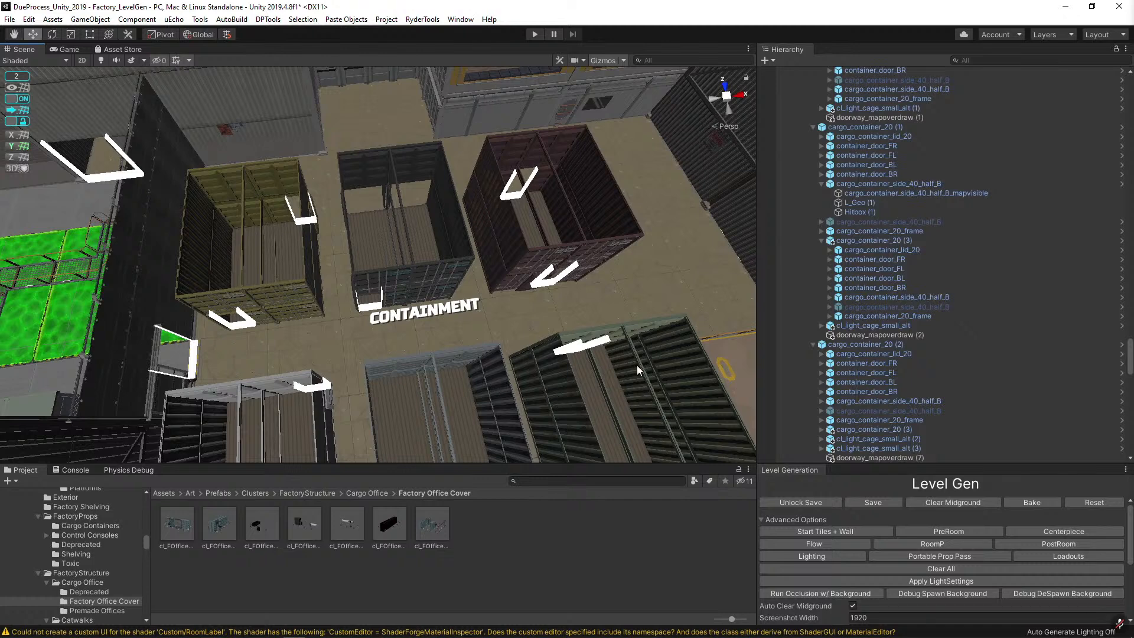
pyautogui.click(889, 457)
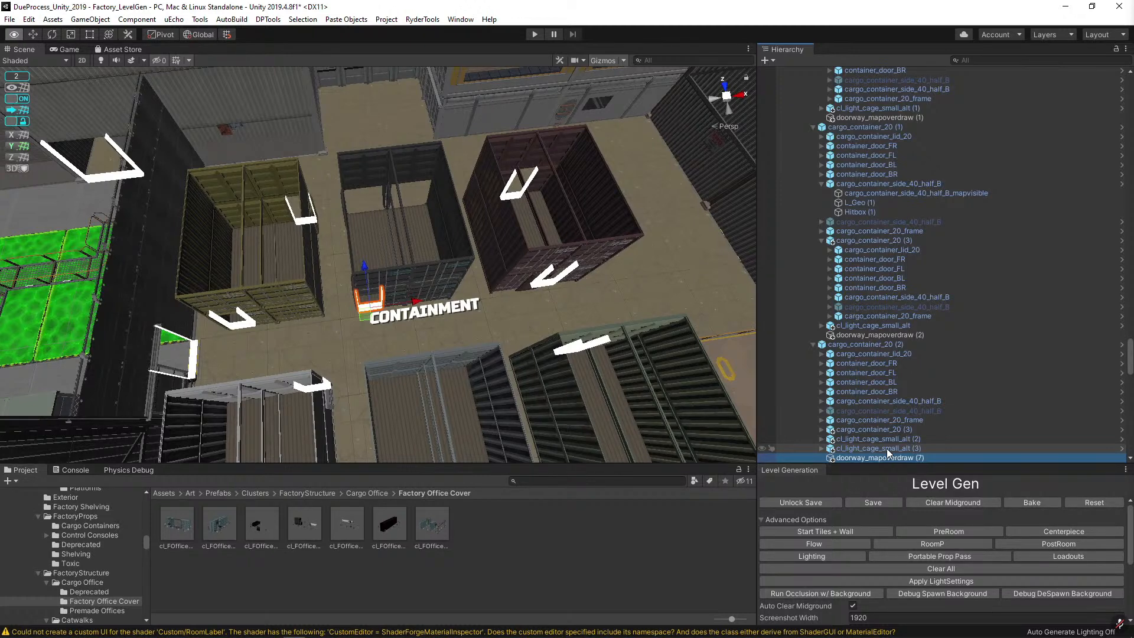
pyautogui.keyDown('alt'); pyautogui.moveTo(150, 268); pyautogui.dragTo(359, 279); pyautogui.keyUp('alt')
pyautogui.hotkey('ctrl', 'd')
# Move the duplicated doorway frame to the open far end of the same dark container.
pyautogui.press('f')
pyautogui.keyDown('alt'); pyautogui.moveTo(526, 241); pyautogui.dragTo(508, 224); pyautogui.keyUp('alt')
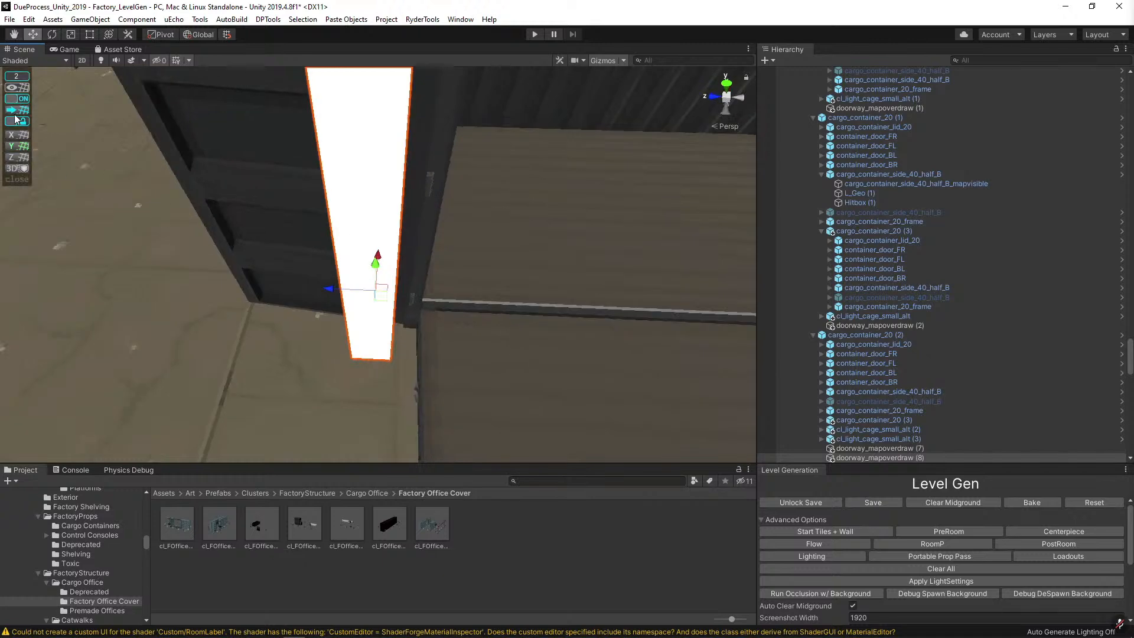
pyautogui.moveTo(239, 237); pyautogui.dragTo(259, 249, button='right')
pyautogui.moveTo(284, 272); pyautogui.dragTo(209, 193)
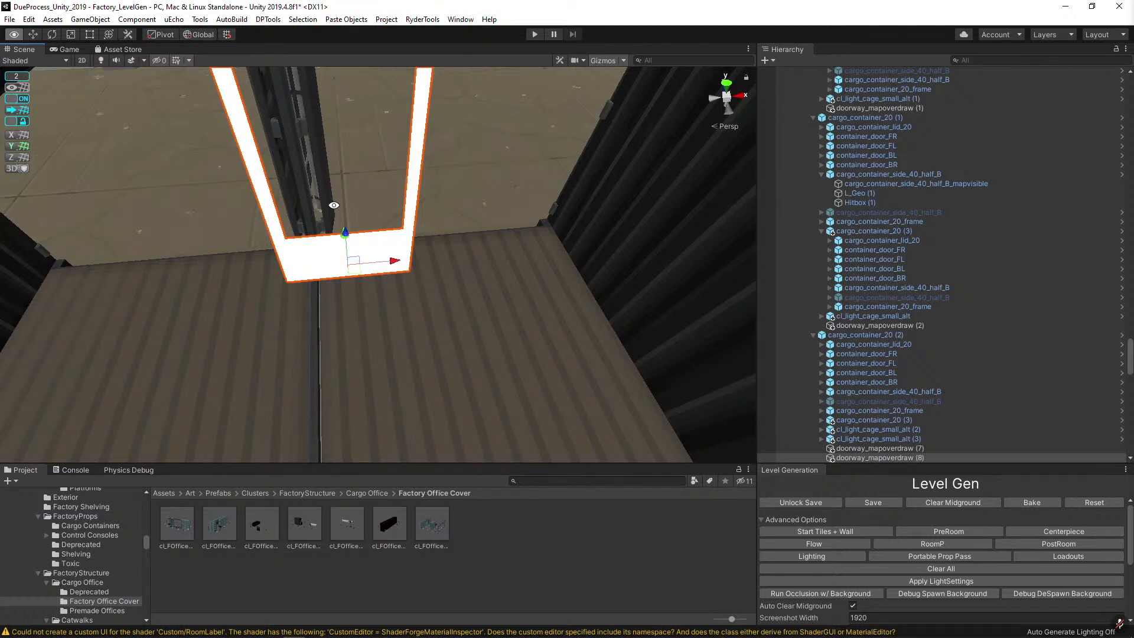
pyautogui.moveTo(391, 261); pyautogui.dragTo(390, 262)
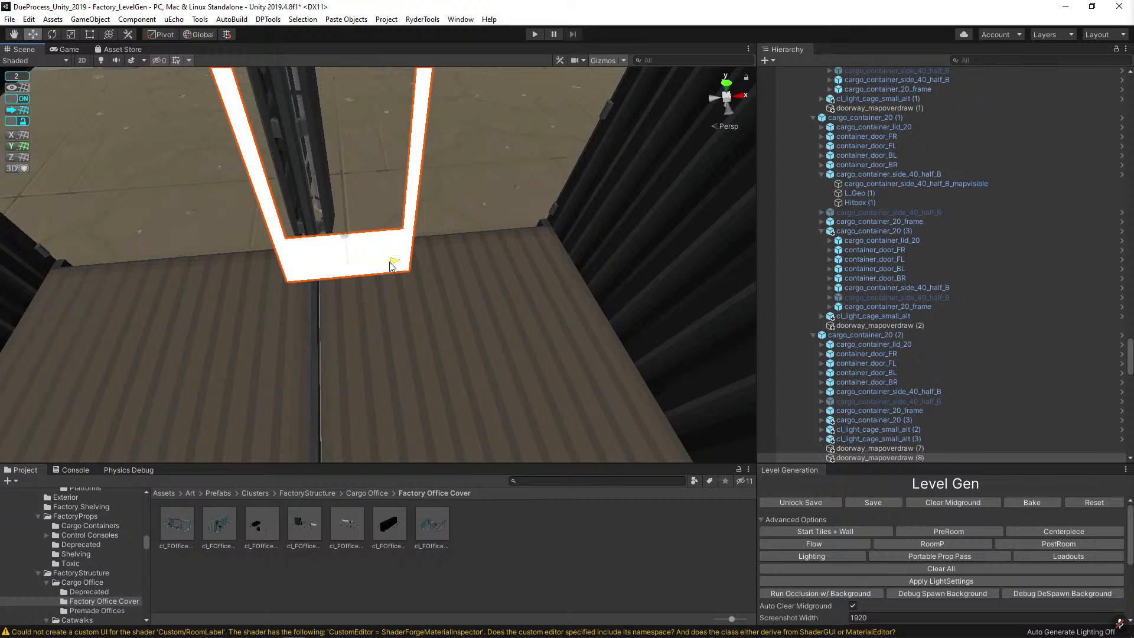
pyautogui.press('f')
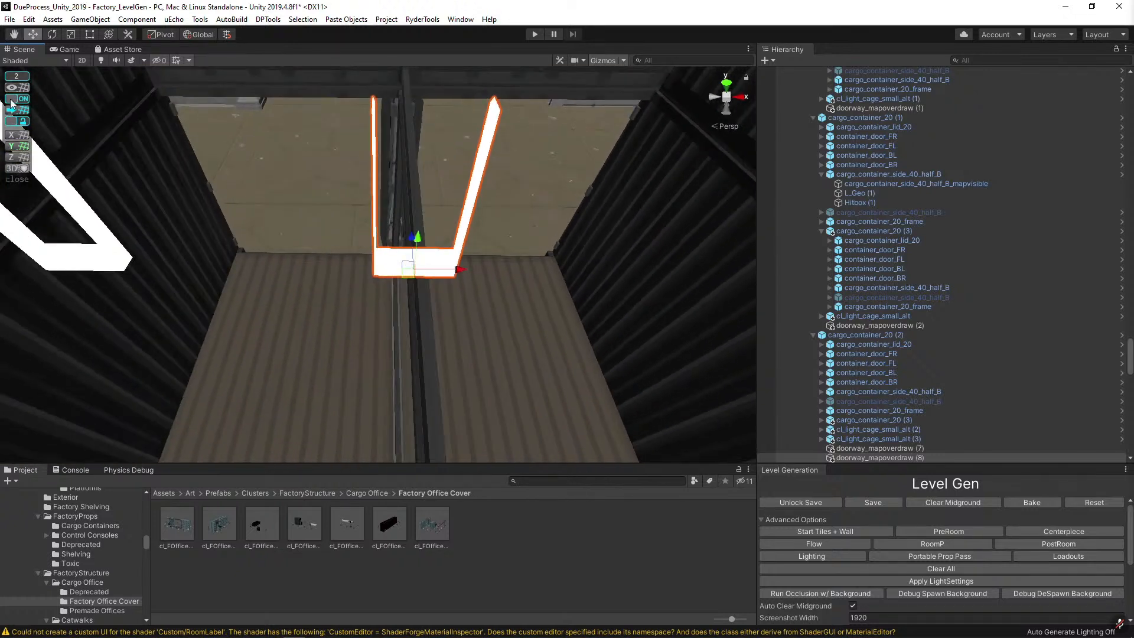
# Set the snap increment to 1 and shift the duplicated doorway frame along X toward the middle of the opening.
pyautogui.click(24, 79)
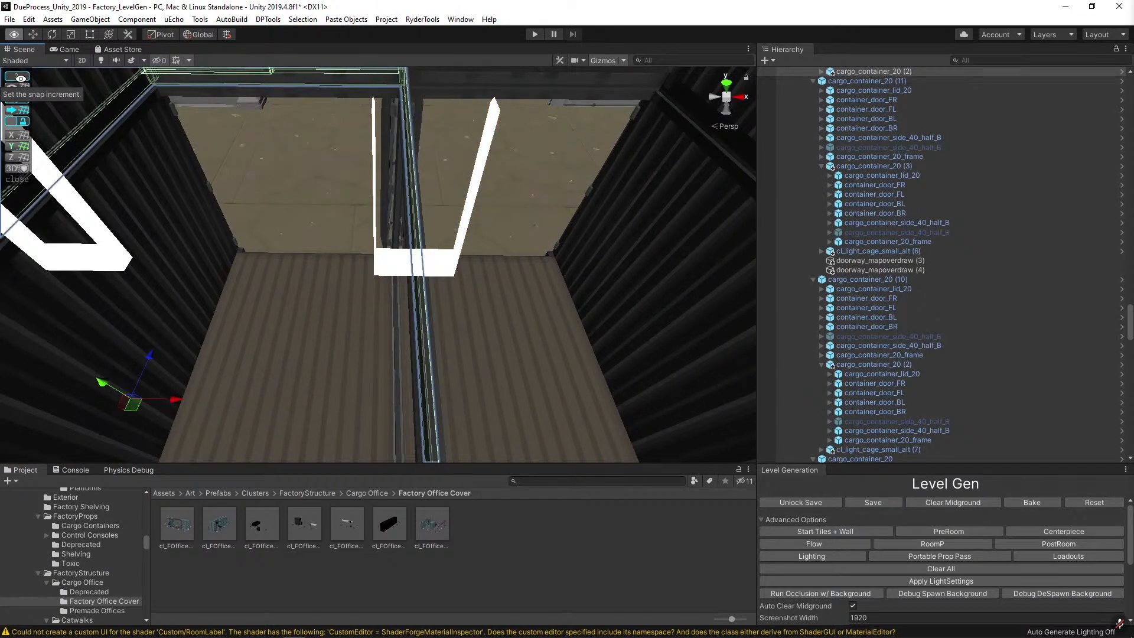
pyautogui.hotkey('ctrl', 'z')
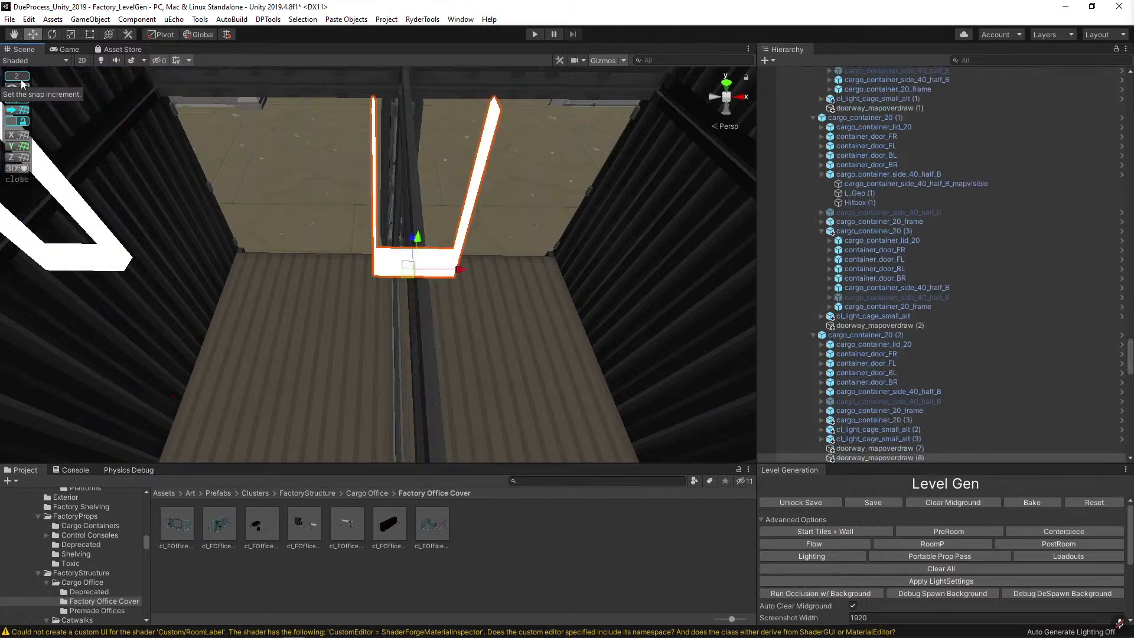
pyautogui.click(20, 77)
pyautogui.click(141, 161)
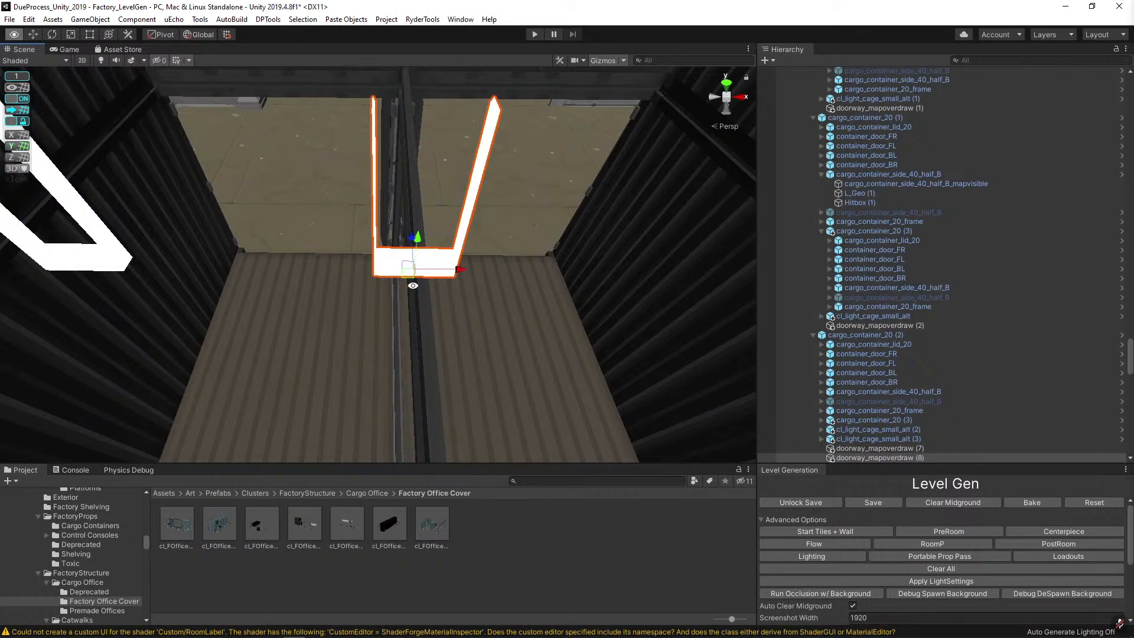
pyautogui.moveTo(459, 267); pyautogui.dragTo(446, 266)
# Scale the duplicated doorway frame along X until it spans nearly the full width of the container opening.
pyautogui.press('w')
pyautogui.moveTo(413, 279); pyautogui.dragTo(387, 177, button='right')
pyautogui.press('s')
pyautogui.press('r')
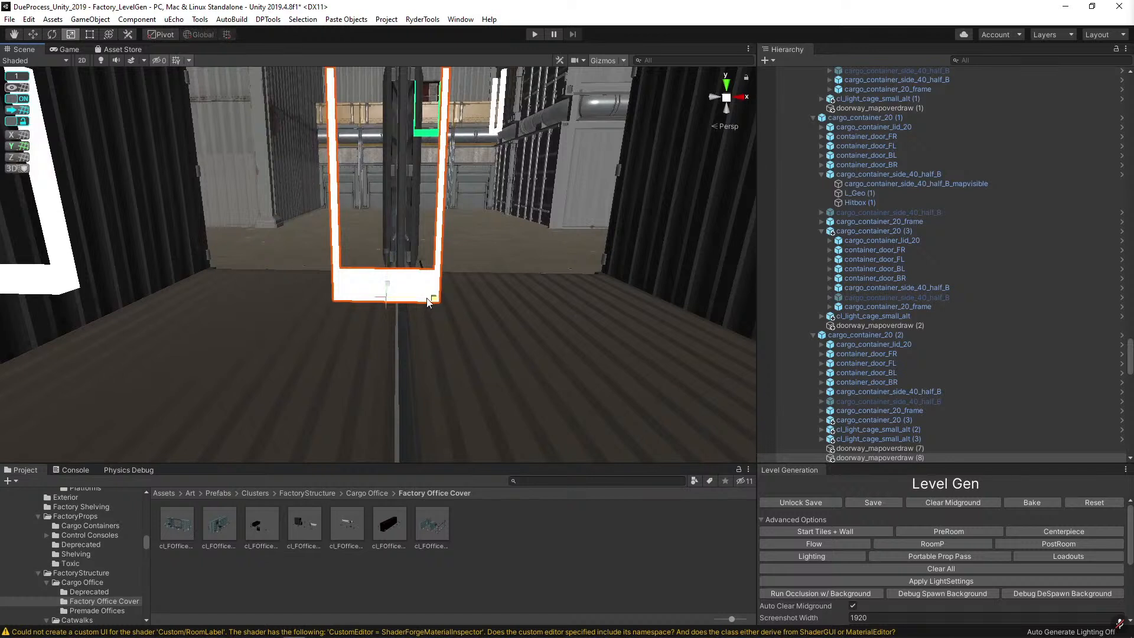
pyautogui.moveTo(430, 299); pyautogui.dragTo(550, 298)
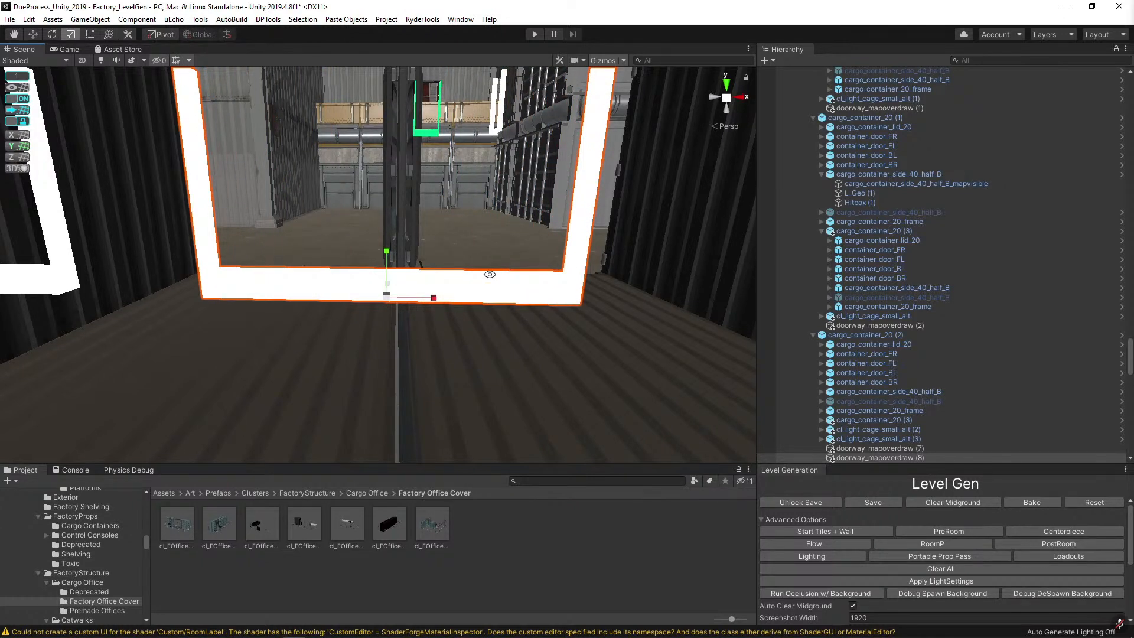
# Turn off grid snapping and fine-position the widened doorway frame along X, centring it across the opening with a top-down check.
pyautogui.moveTo(502, 234); pyautogui.dragTo(453, 149, button='right')
pyautogui.press('w')
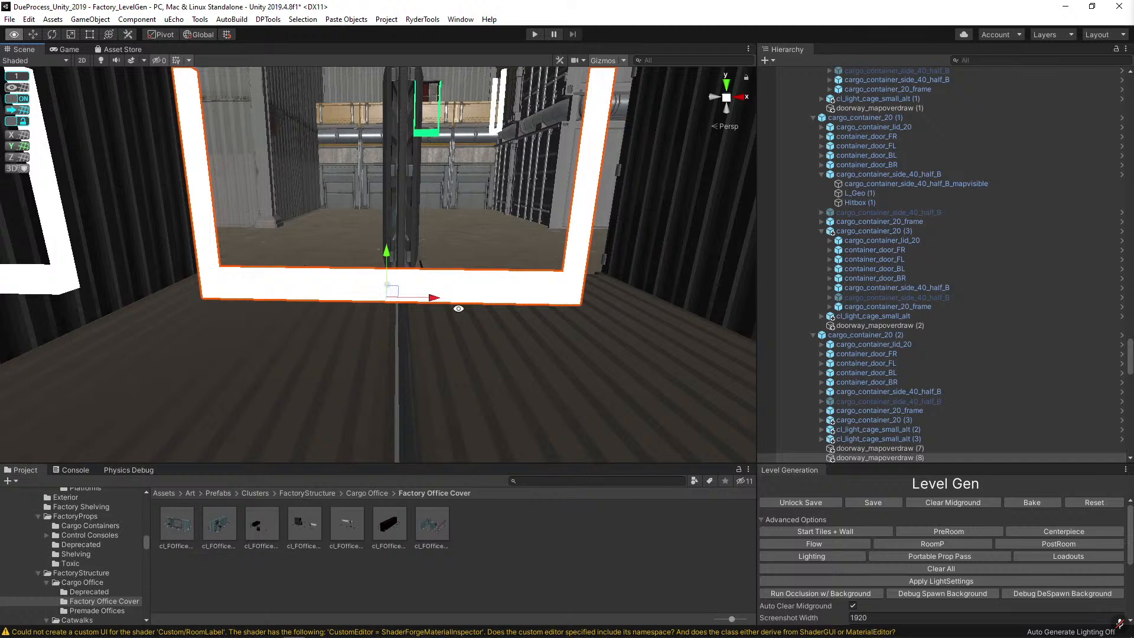
pyautogui.click(12, 99)
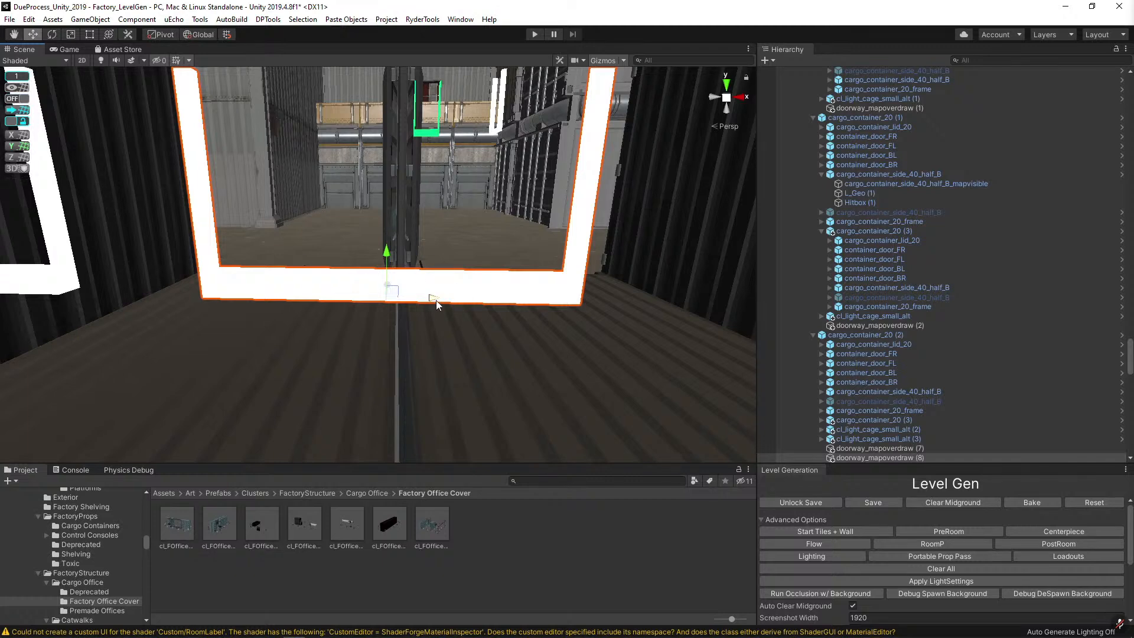
pyautogui.moveTo(435, 299); pyautogui.dragTo(455, 301)
pyautogui.click(726, 85)
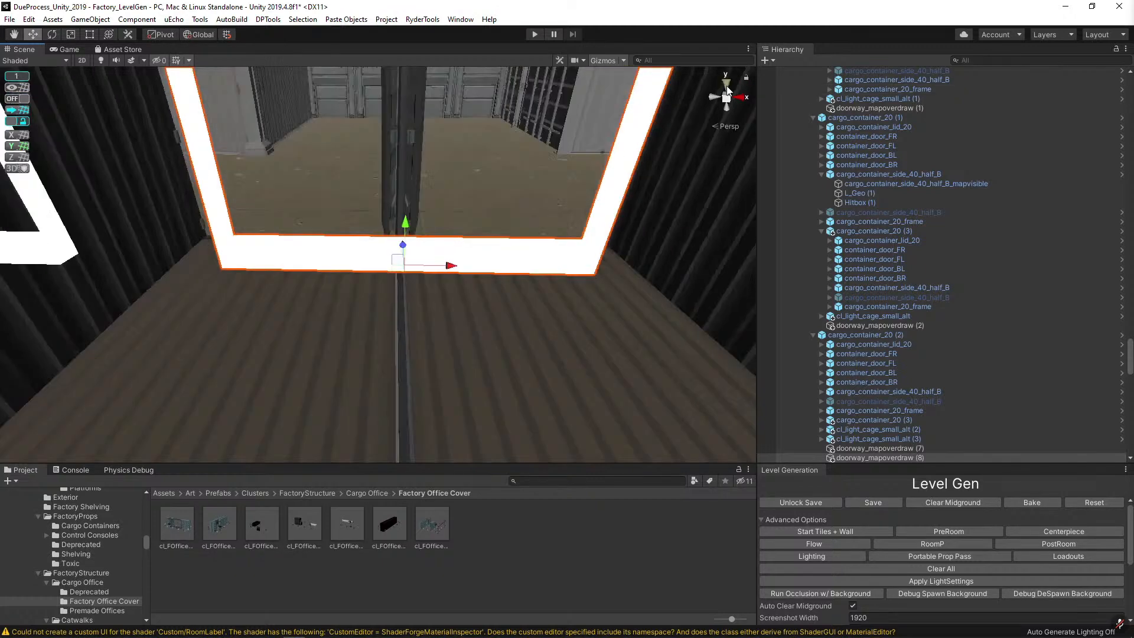
pyautogui.click(724, 129)
pyautogui.press('f')
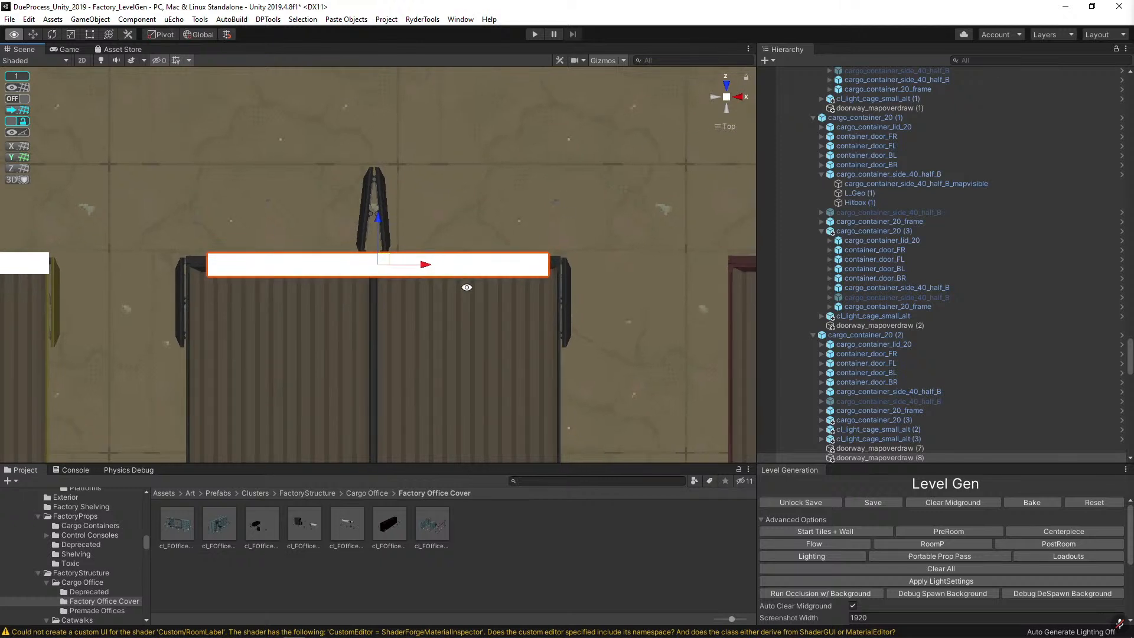
pyautogui.moveTo(422, 270); pyautogui.dragTo(423, 267)
pyautogui.press('r')
pyautogui.click(724, 126)
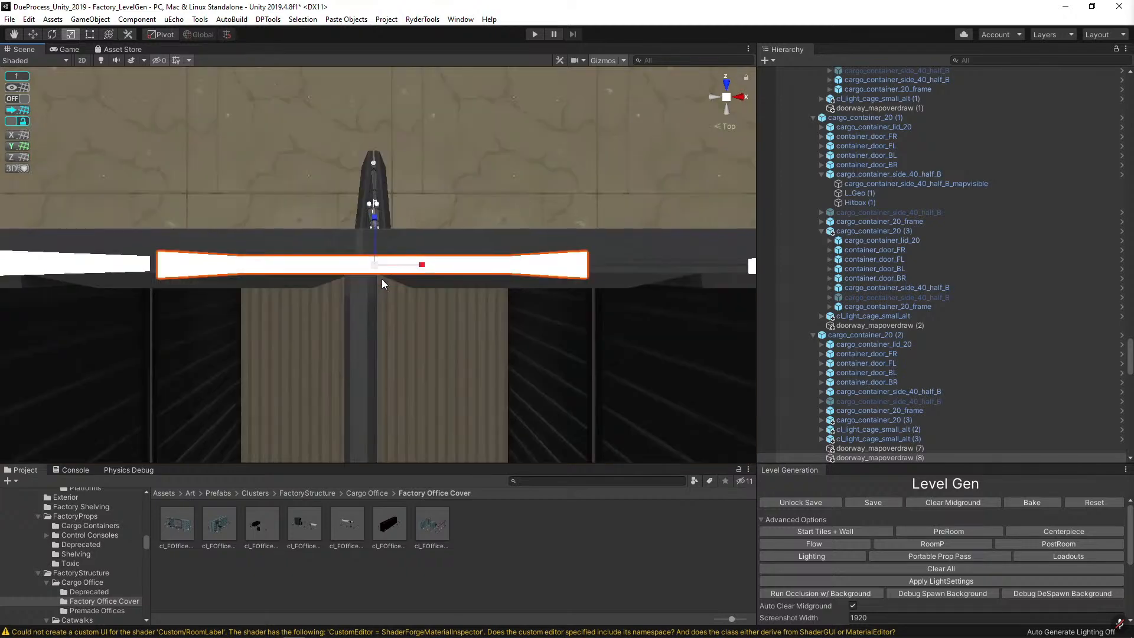
# Turn grid snapping back on and move cl_Bomb from the outer wall near the dock into the dark container beside the maroon one.
pyautogui.moveTo(382, 279); pyautogui.dragTo(335, 135, button='right')
pyautogui.press('w')
pyautogui.keyDown('alt'); pyautogui.moveTo(335, 135); pyautogui.dragTo(523, 169); pyautogui.keyUp('alt')
pyautogui.press('w')
pyautogui.moveTo(524, 170); pyautogui.dragTo(466, 223, button='right')
pyautogui.press('s')
pyautogui.press('d')
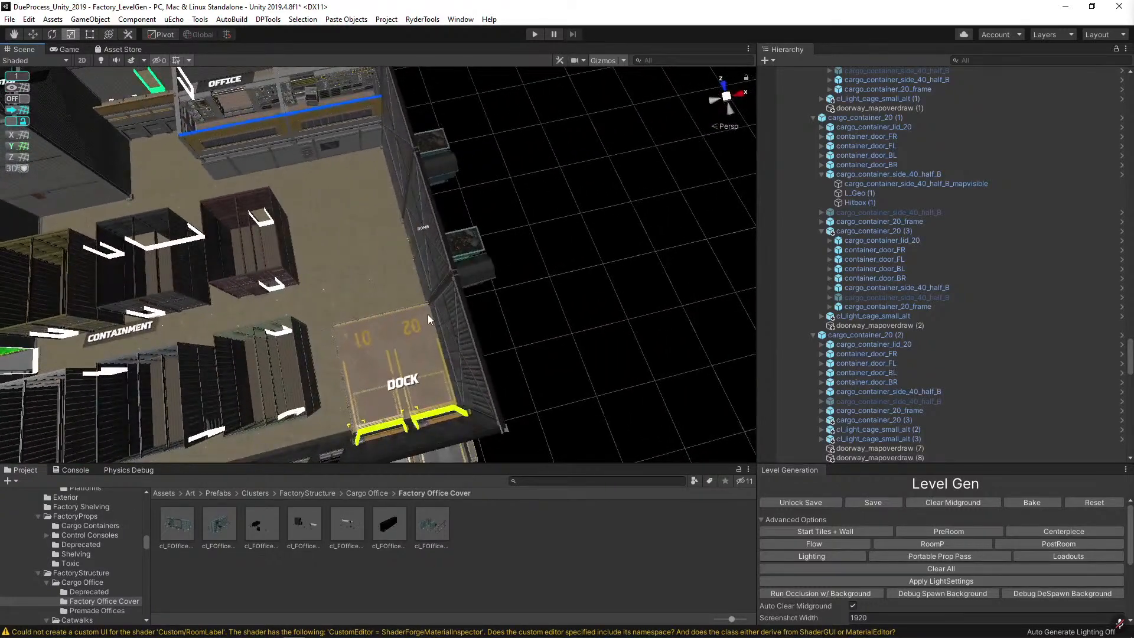
pyautogui.keyDown('alt'); pyautogui.moveTo(480, 217); pyautogui.dragTo(404, 229); pyautogui.keyUp('alt')
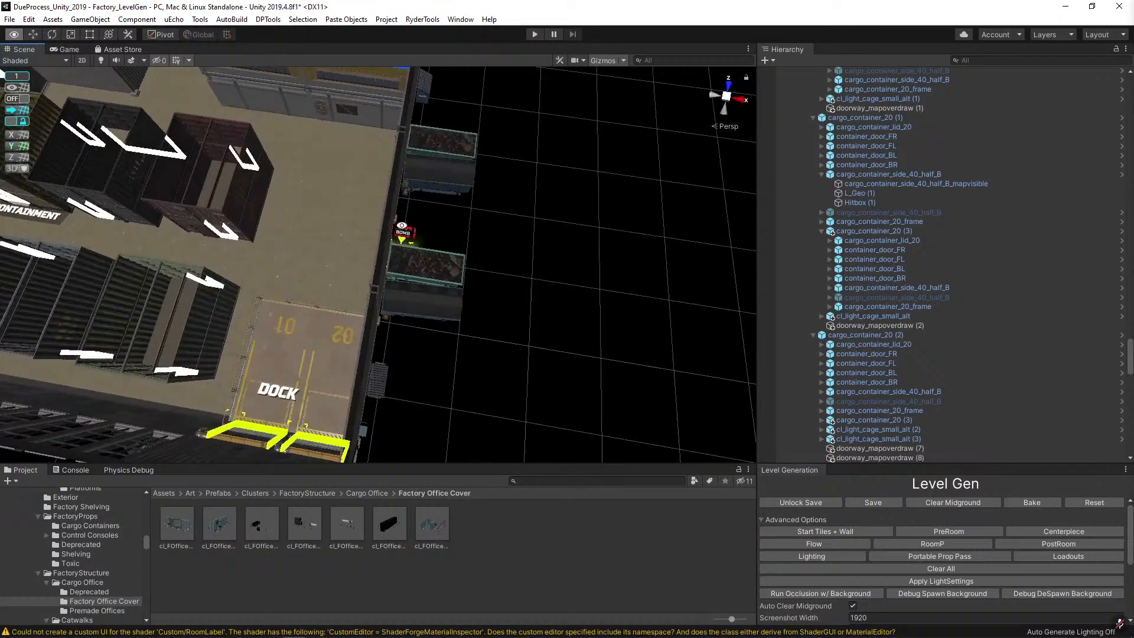
pyautogui.click(407, 231)
pyautogui.press('w')
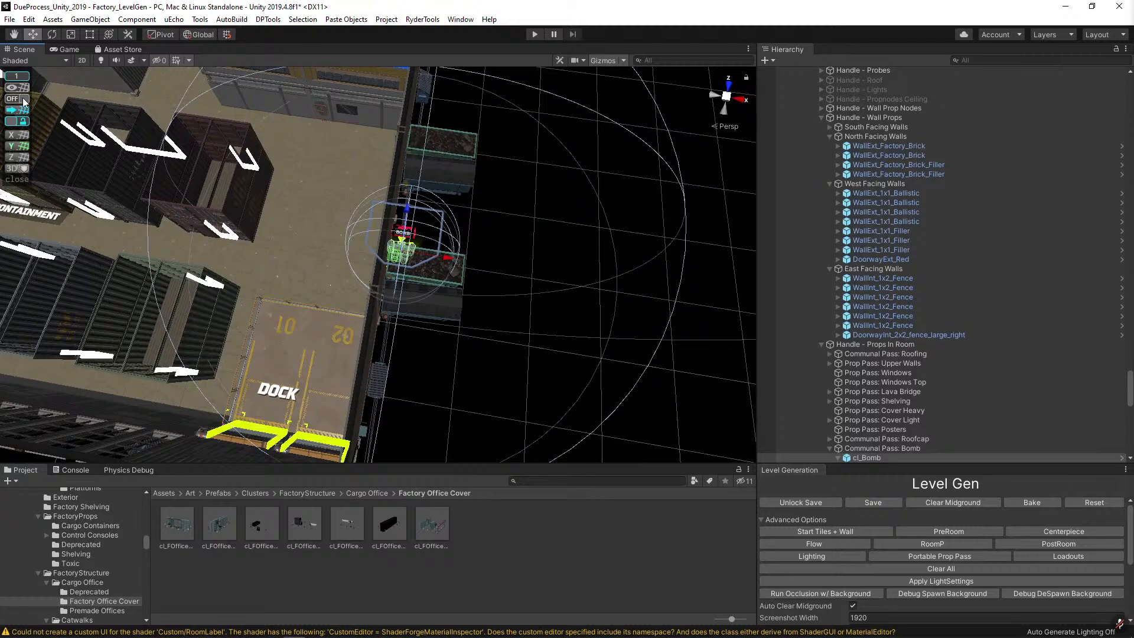
pyautogui.click(23, 100)
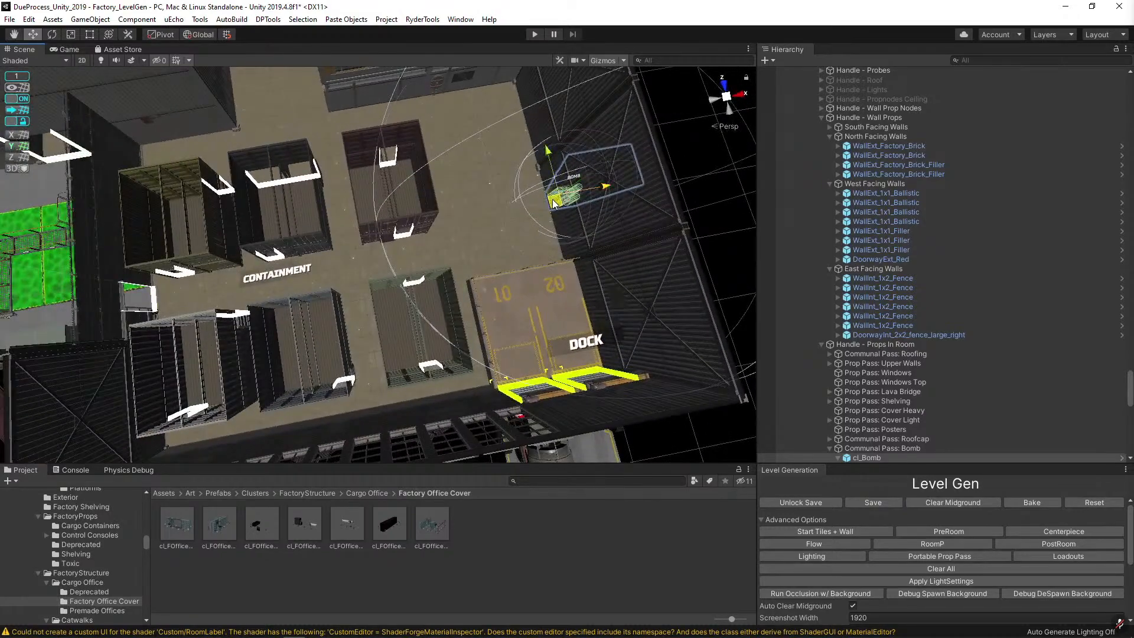
pyautogui.moveTo(553, 203); pyautogui.dragTo(695, 163)
# Rotate cl_Bomb about its vertical axis inside the dark container.
pyautogui.press('f')
pyautogui.scroll(-5, 307, 241)
pyautogui.press('f')
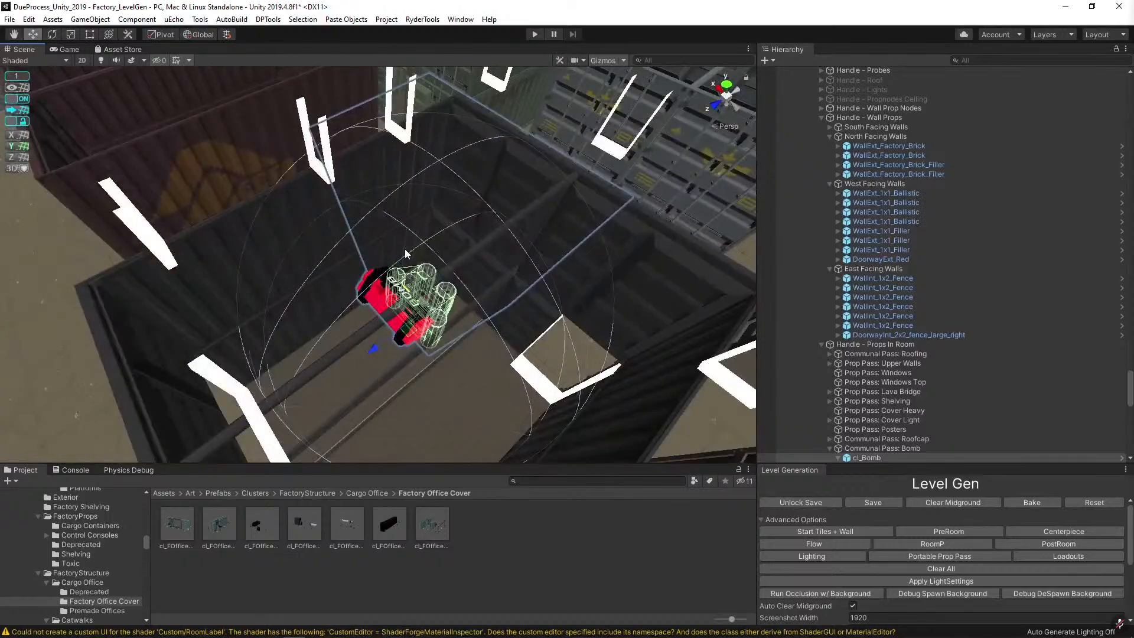
pyautogui.keyDown('alt'); pyautogui.moveTo(405, 254); pyautogui.dragTo(446, 258); pyautogui.keyUp('alt')
pyautogui.scroll(5, 451, 256)
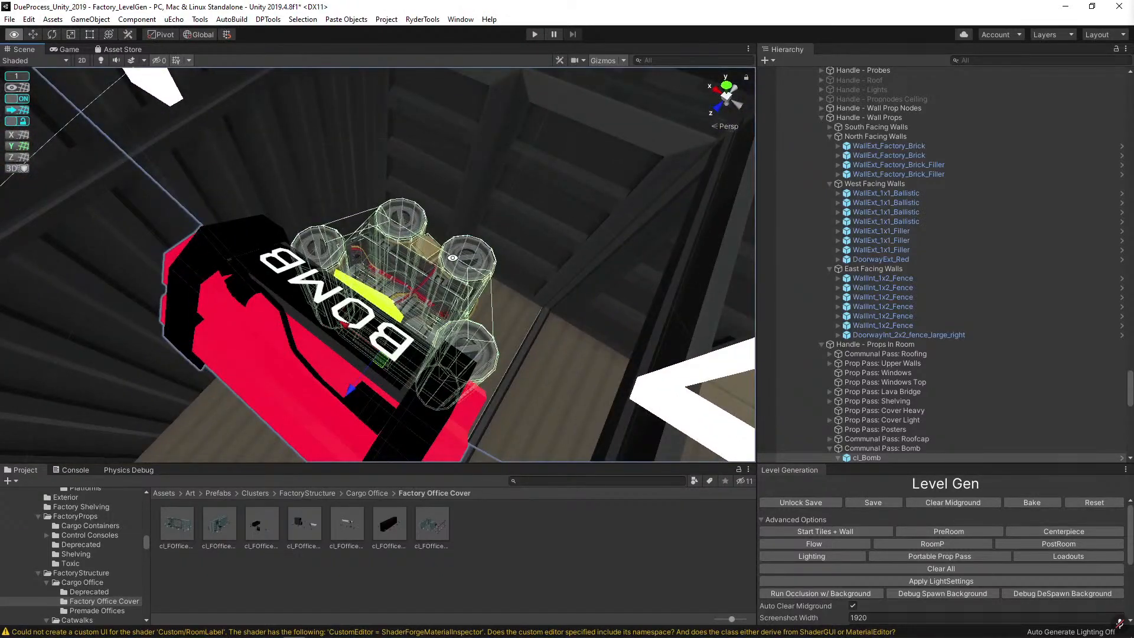
pyautogui.moveTo(453, 263); pyautogui.dragTo(360, 313, button='right')
pyautogui.press('e')
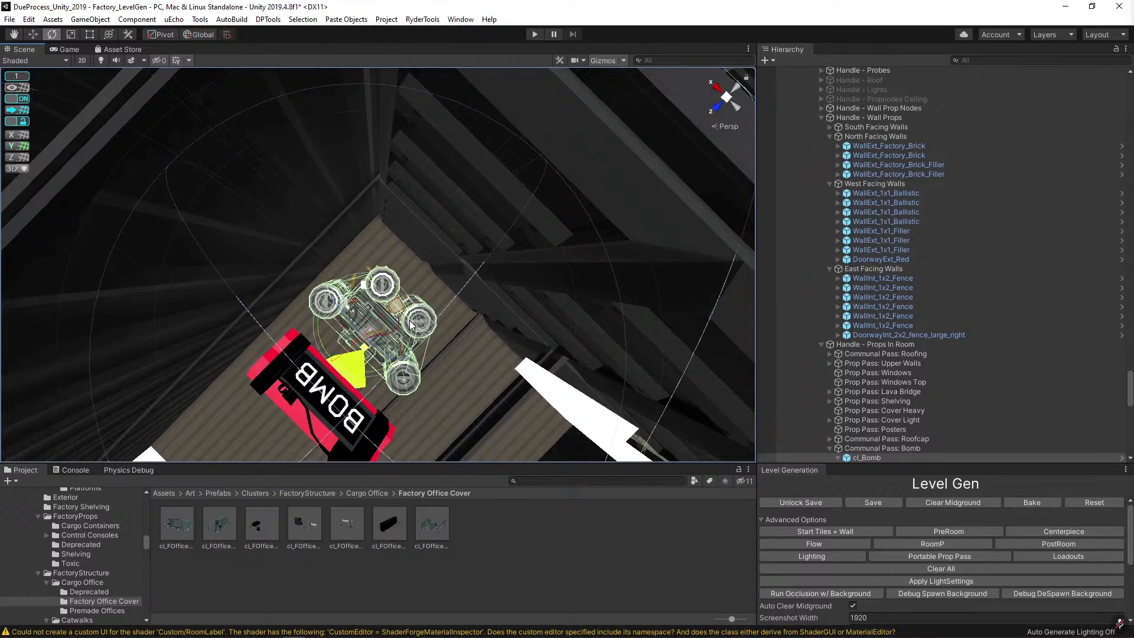
pyautogui.moveTo(412, 319); pyautogui.dragTo(392, 251)
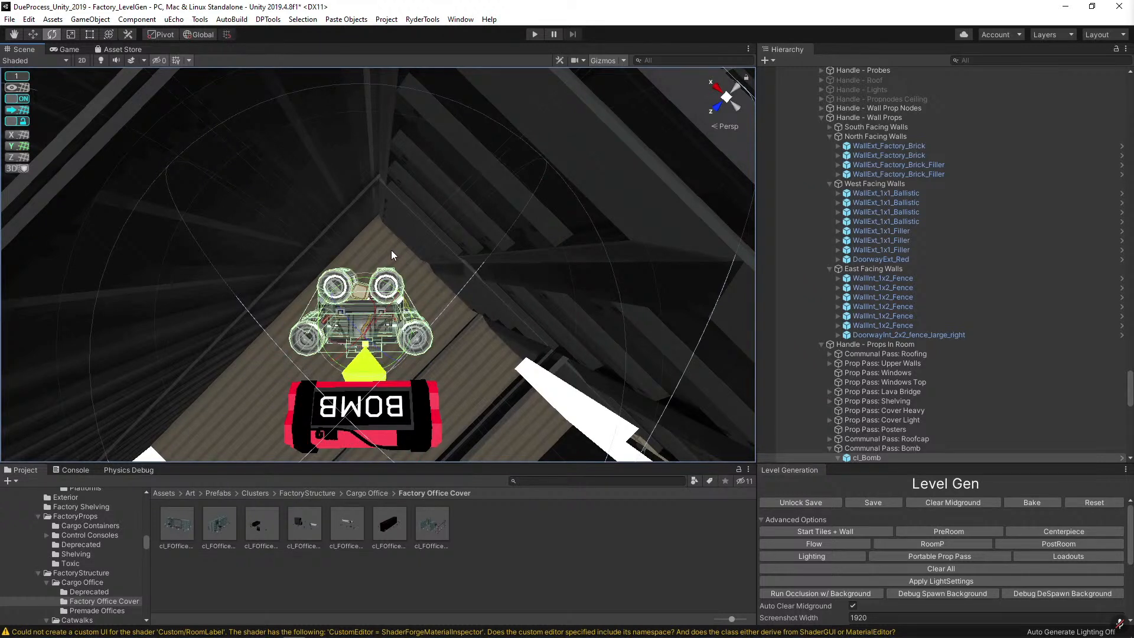
# Reposition cl_Bomb inside the dark container, turning grid snapping off to fine-tune its placement.
pyautogui.press('w')
pyautogui.press('alt')
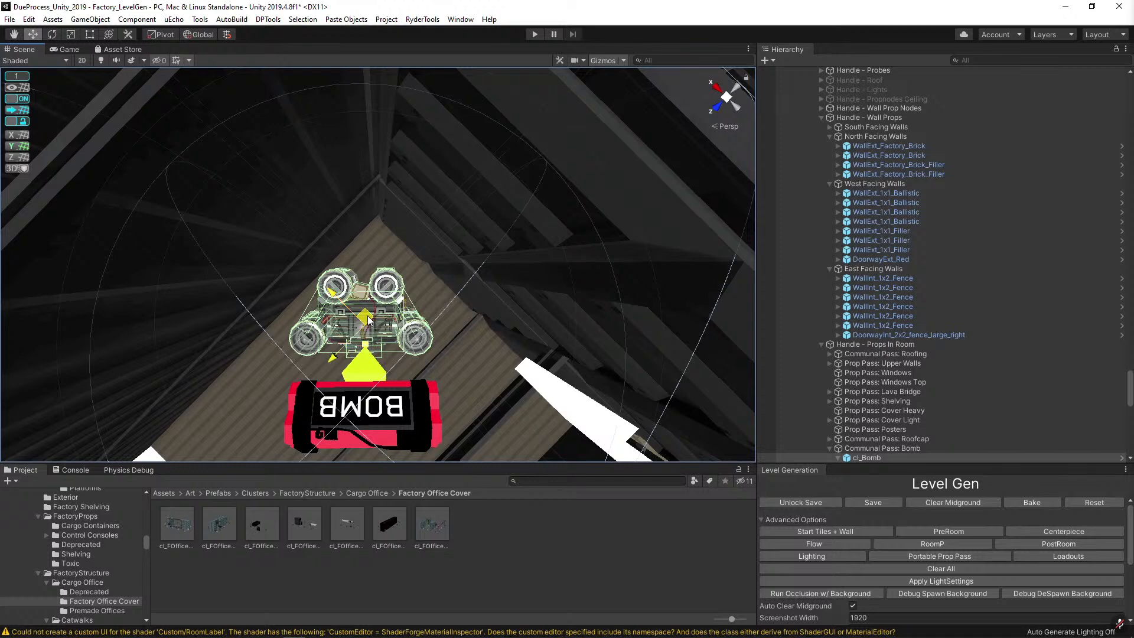
pyautogui.moveTo(378, 348); pyautogui.dragTo(379, 288)
pyautogui.click(23, 101)
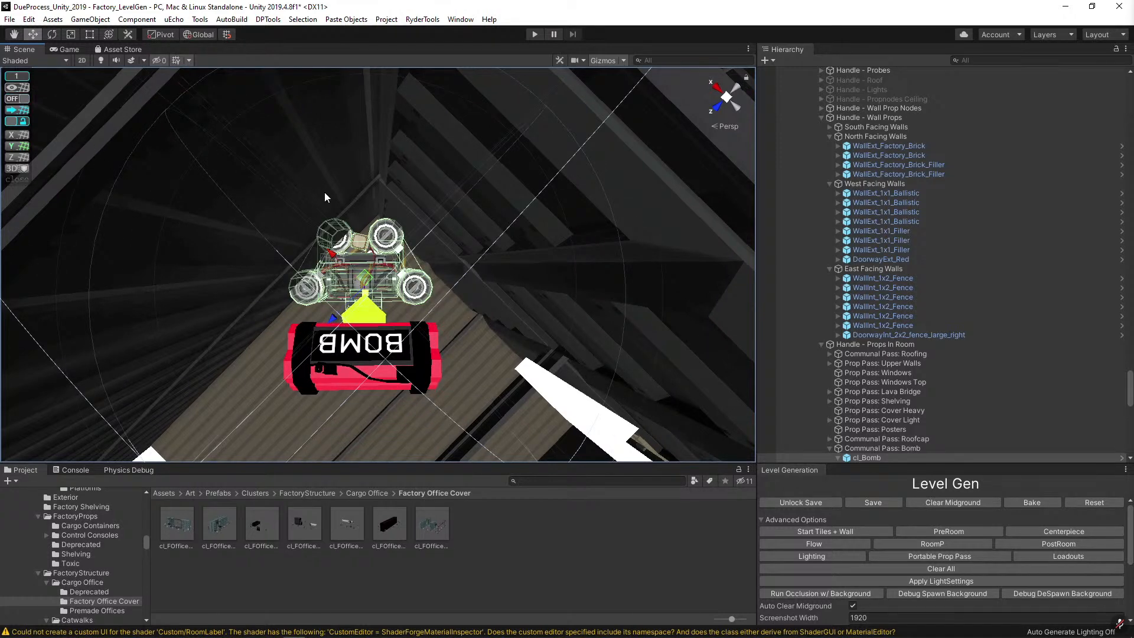
pyautogui.keyDown('alt'); pyautogui.moveTo(324, 193); pyautogui.dragTo(325, 197); pyautogui.keyUp('alt')
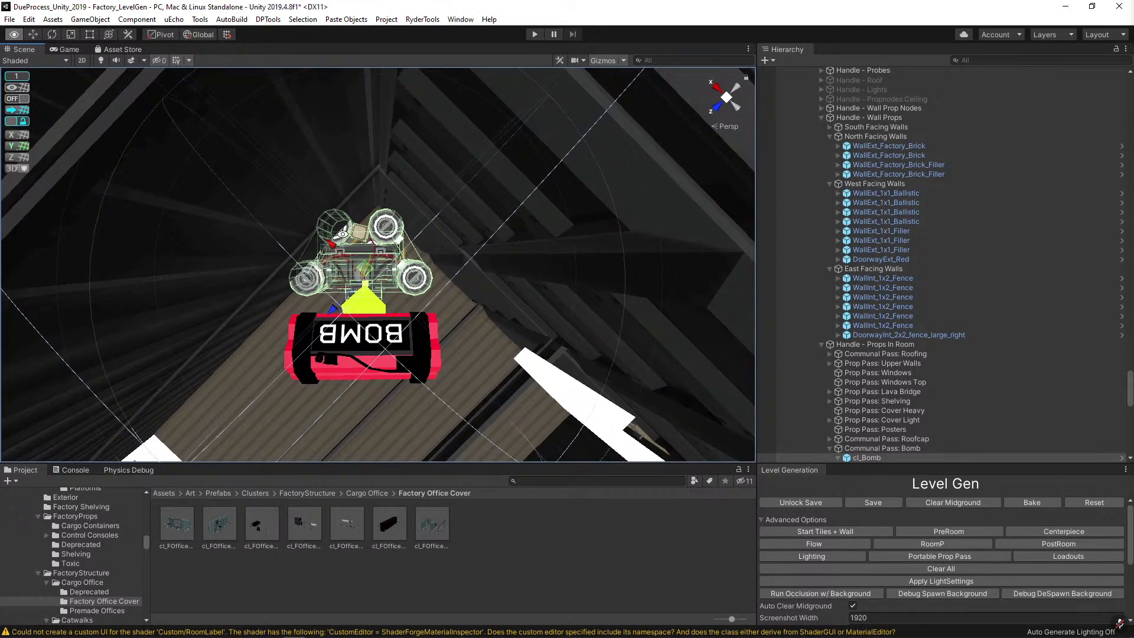
pyautogui.moveTo(365, 269); pyautogui.dragTo(519, 128)
pyautogui.scroll(-6, 520, 128)
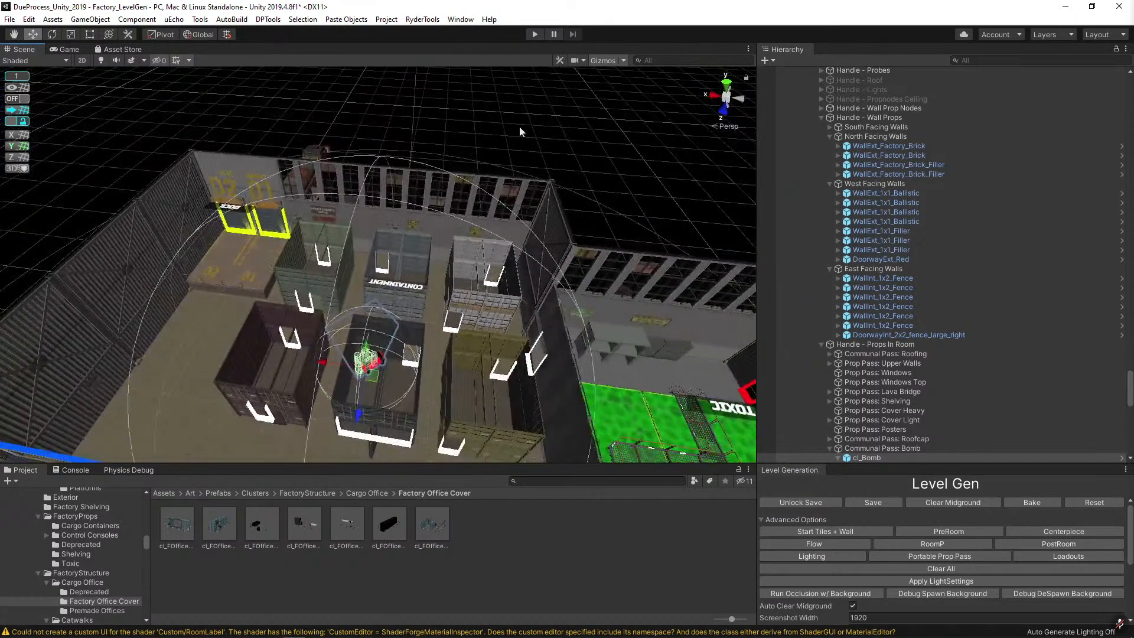
pyautogui.click(520, 128)
# Inspect the corrugated wall around the green upper-floor doorway, checking the wall sections and doorway pieces there.
pyautogui.moveTo(519, 128); pyautogui.dragTo(431, 238, button='right')
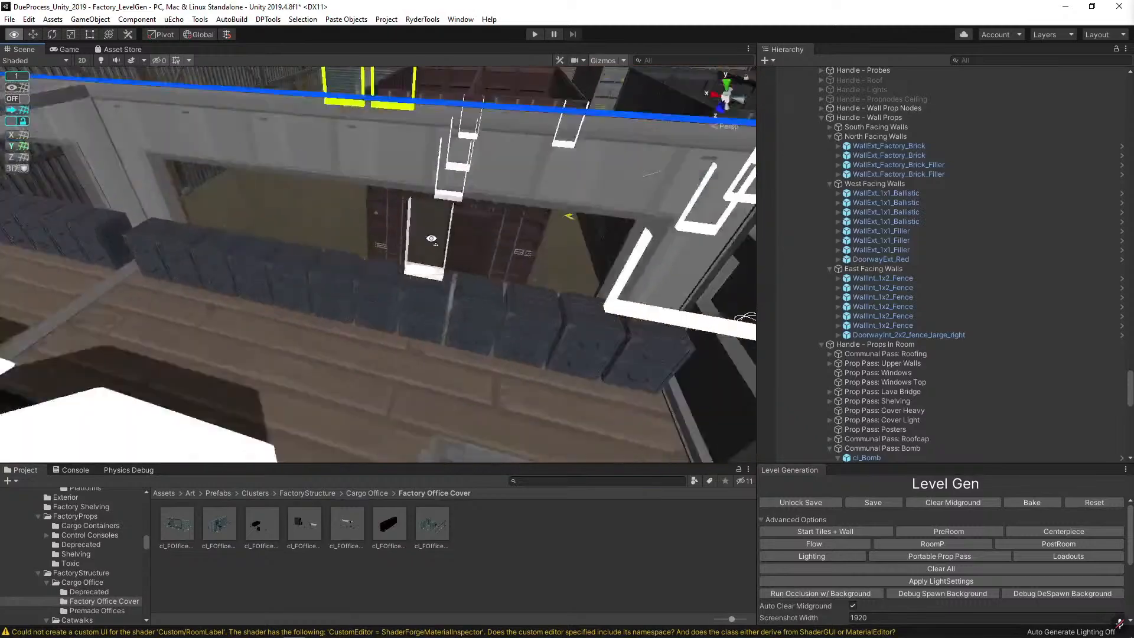
pyautogui.keyDown('alt'); pyautogui.moveTo(431, 239); pyautogui.dragTo(282, 264); pyautogui.keyUp('alt')
pyautogui.click(282, 263)
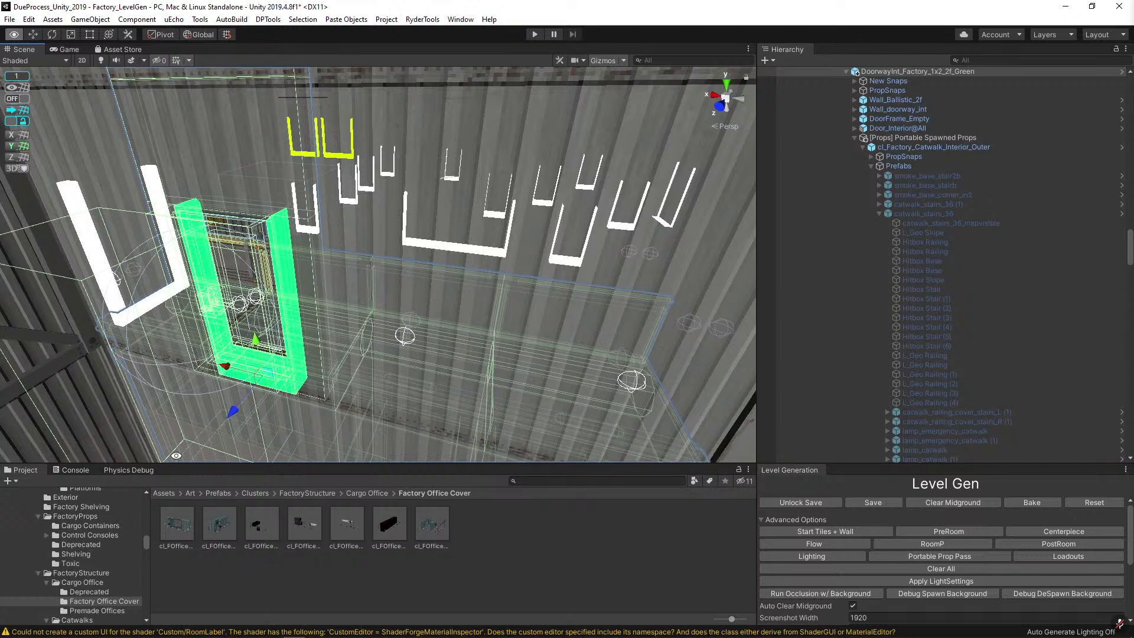
pyautogui.click(377, 210)
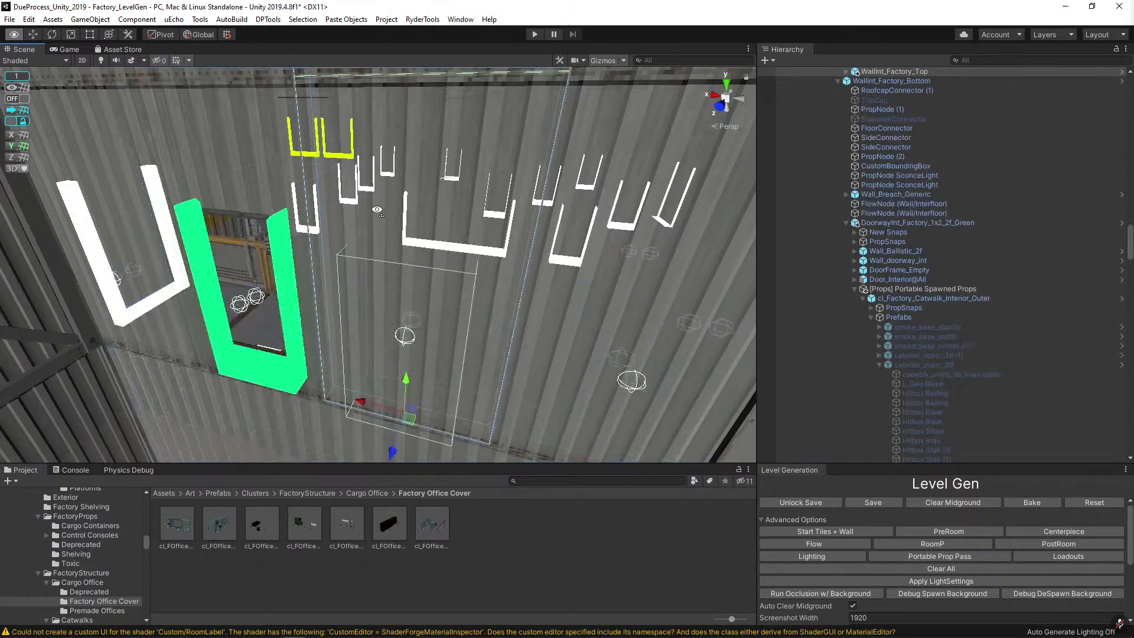
pyautogui.keyDown('alt'); pyautogui.moveTo(377, 210); pyautogui.dragTo(426, 207); pyautogui.keyUp('alt')
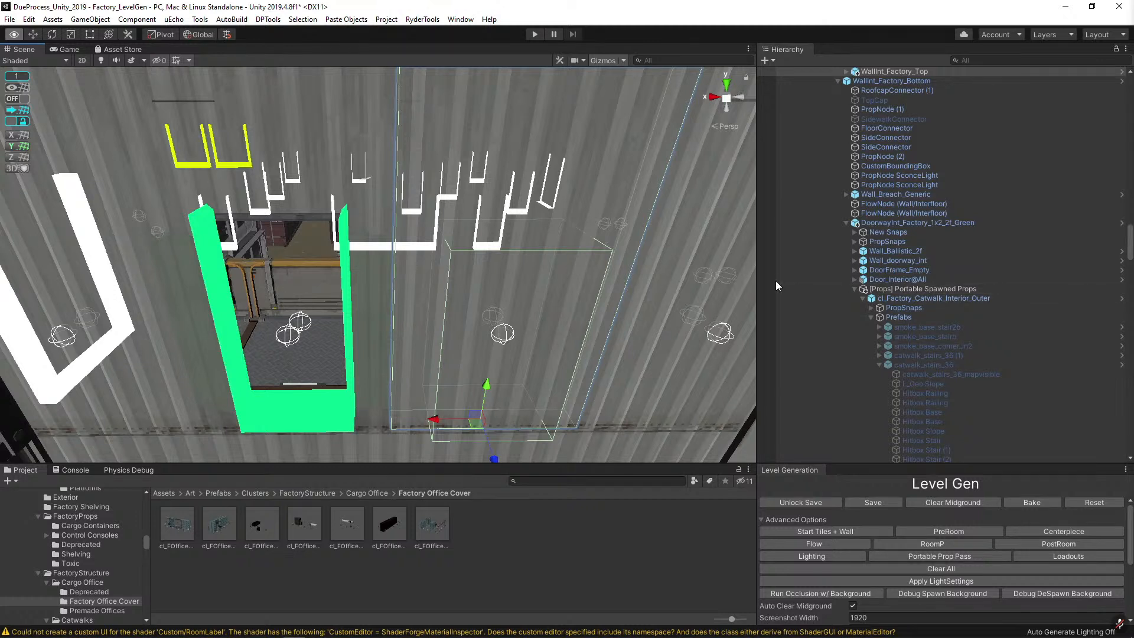
pyautogui.click(540, 207)
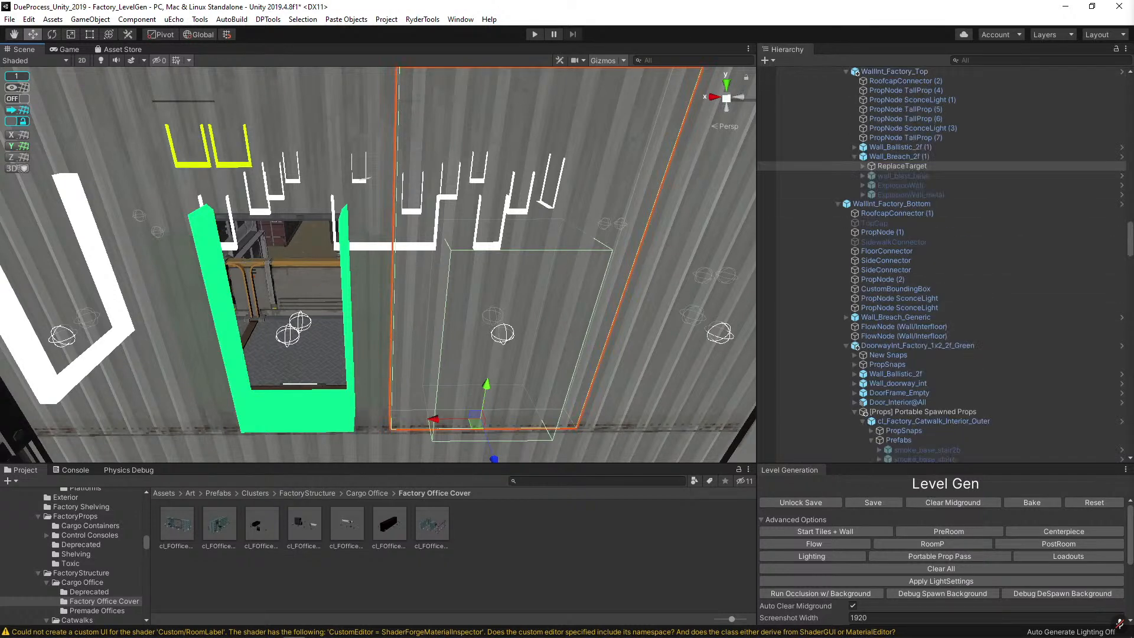
pyautogui.click(366, 206)
pyautogui.click(371, 171)
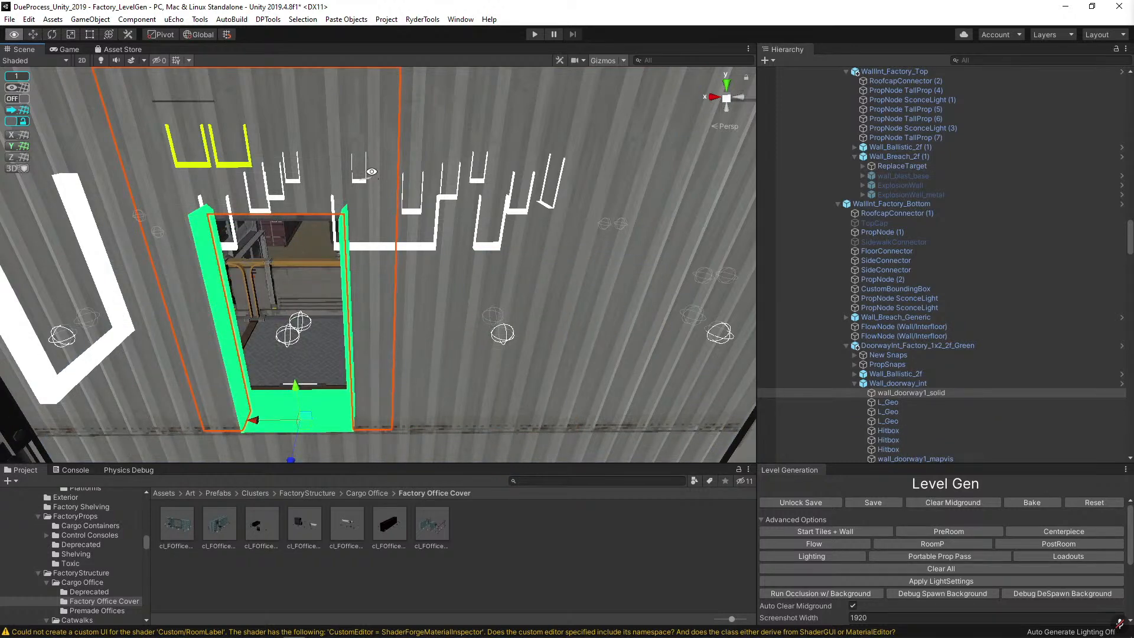
# Hide the R_MapOverdraw layer in the scene view.
pyautogui.click(1051, 35)
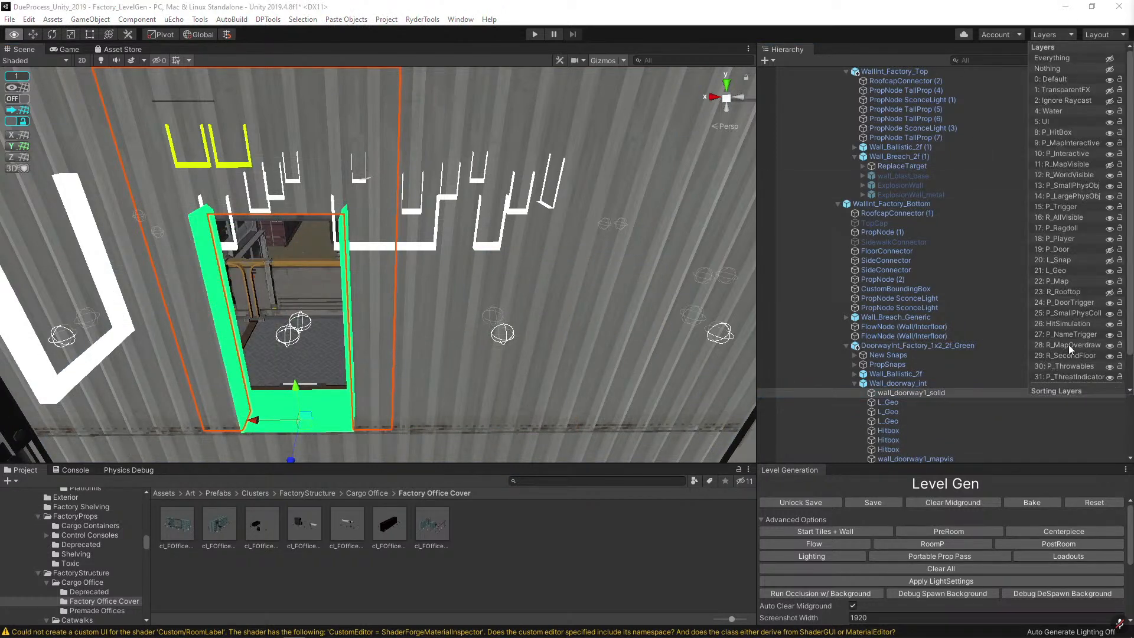
pyautogui.click(1109, 346)
pyautogui.click(1110, 349)
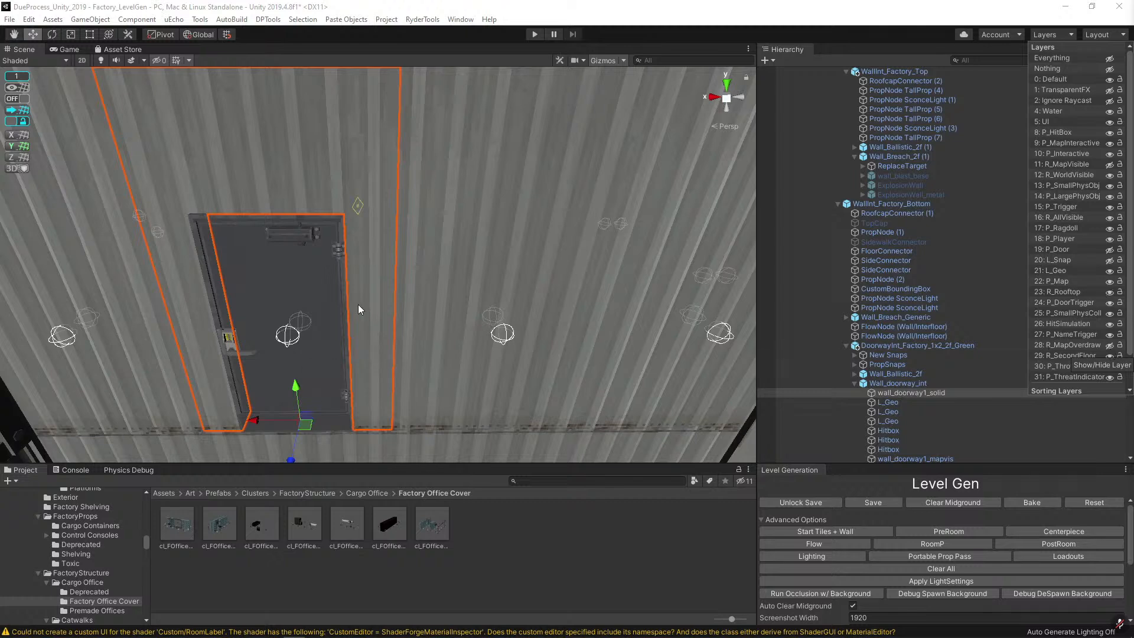
# Examine the upper-floor door from both sides of its wall, including the catwalk and the empty corner by the flammable sign.
pyautogui.moveTo(360, 309); pyautogui.dragTo(423, 265, button='right')
pyautogui.keyDown('alt'); pyautogui.moveTo(423, 266); pyautogui.dragTo(387, 260); pyautogui.keyUp('alt')
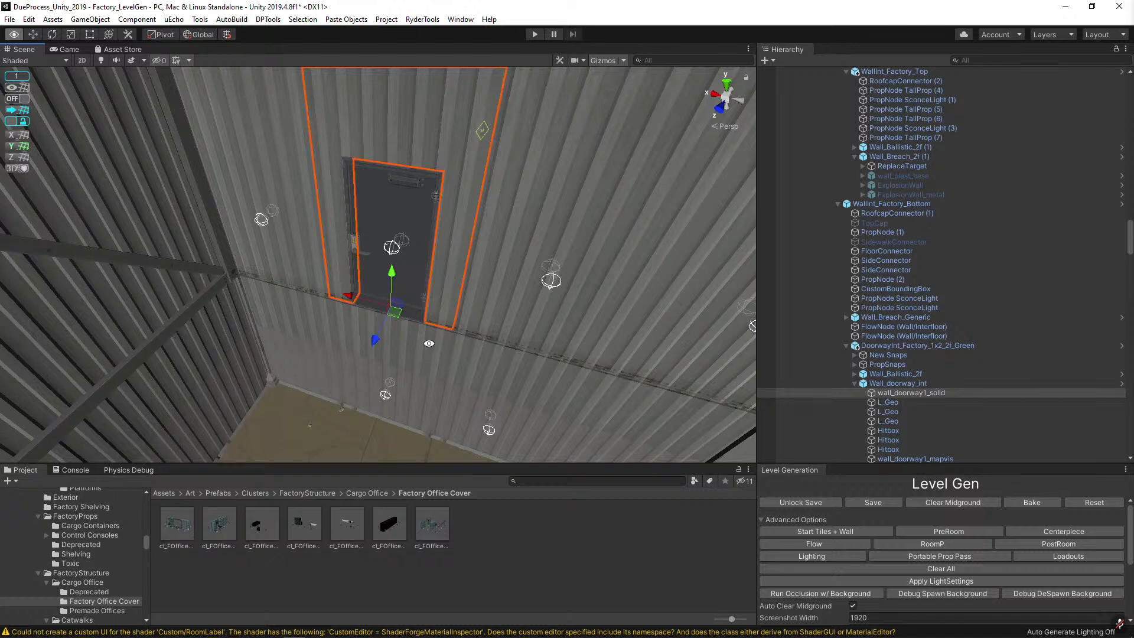
pyautogui.keyDown('alt'); pyautogui.moveTo(429, 344); pyautogui.dragTo(457, 352); pyautogui.keyUp('alt')
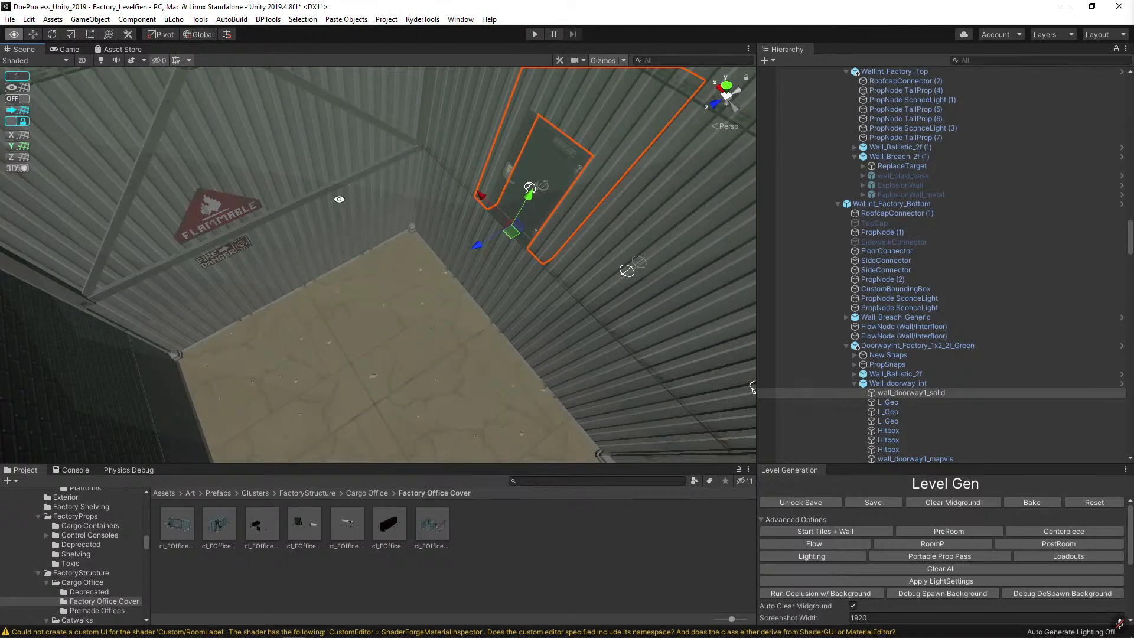
pyautogui.keyDown('alt'); pyautogui.moveTo(555, 303); pyautogui.dragTo(514, 246); pyautogui.keyUp('alt')
pyautogui.keyDown('alt'); pyautogui.moveTo(455, 304); pyautogui.dragTo(316, 251); pyautogui.keyUp('alt')
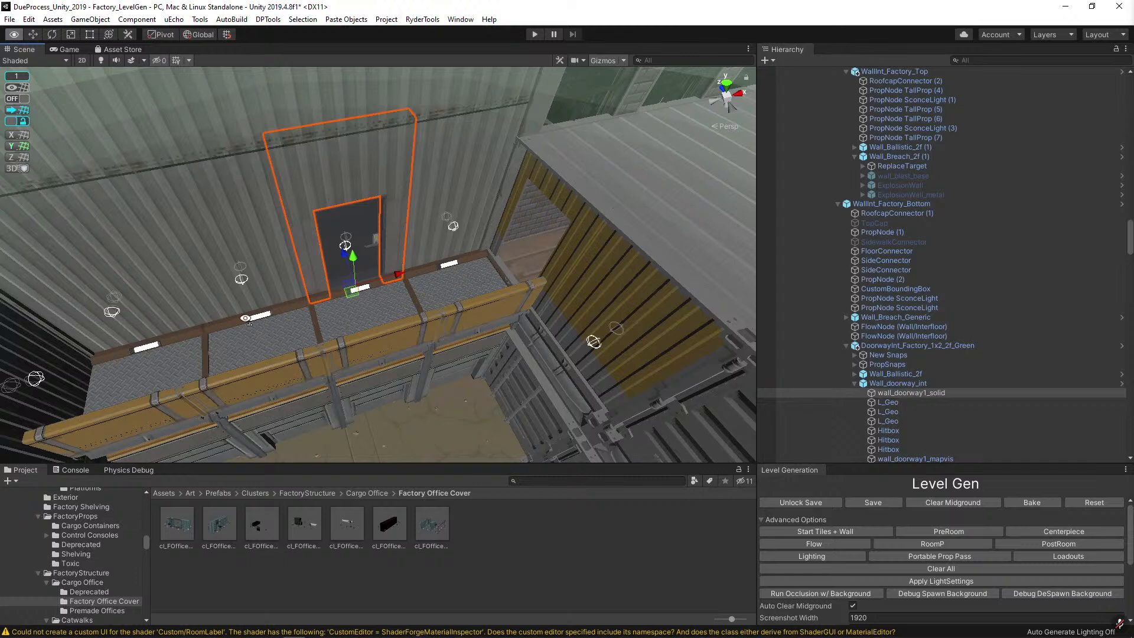
pyautogui.keyDown('alt'); pyautogui.moveTo(246, 319); pyautogui.dragTo(489, 287); pyautogui.keyUp('alt')
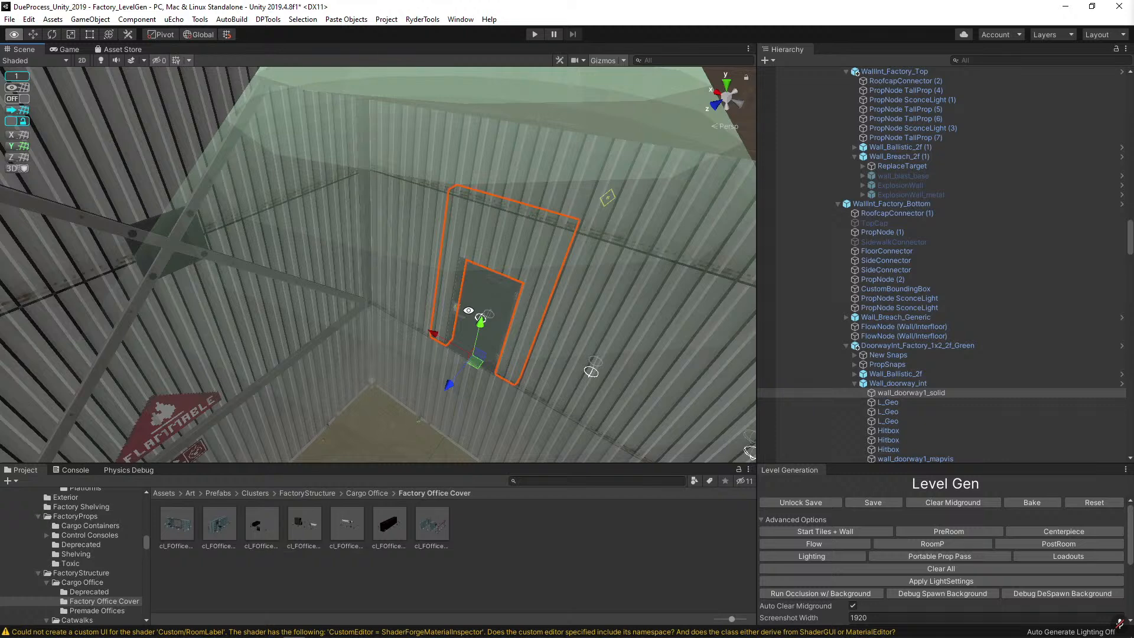
pyautogui.moveTo(272, 310)
pyautogui.mouseDown(button='right')
pyautogui.moveTo(491, 309)
pyautogui.moveTo(262, 311)
pyautogui.mouseUp(button='right')
pyautogui.click(492, 308)
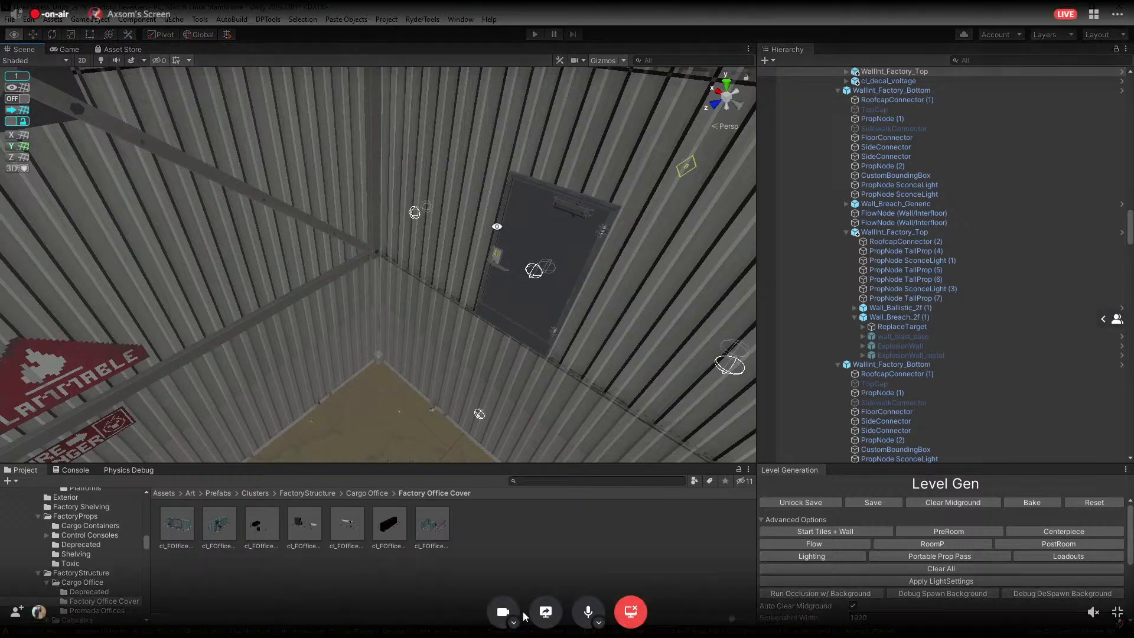
pyautogui.press('alt')
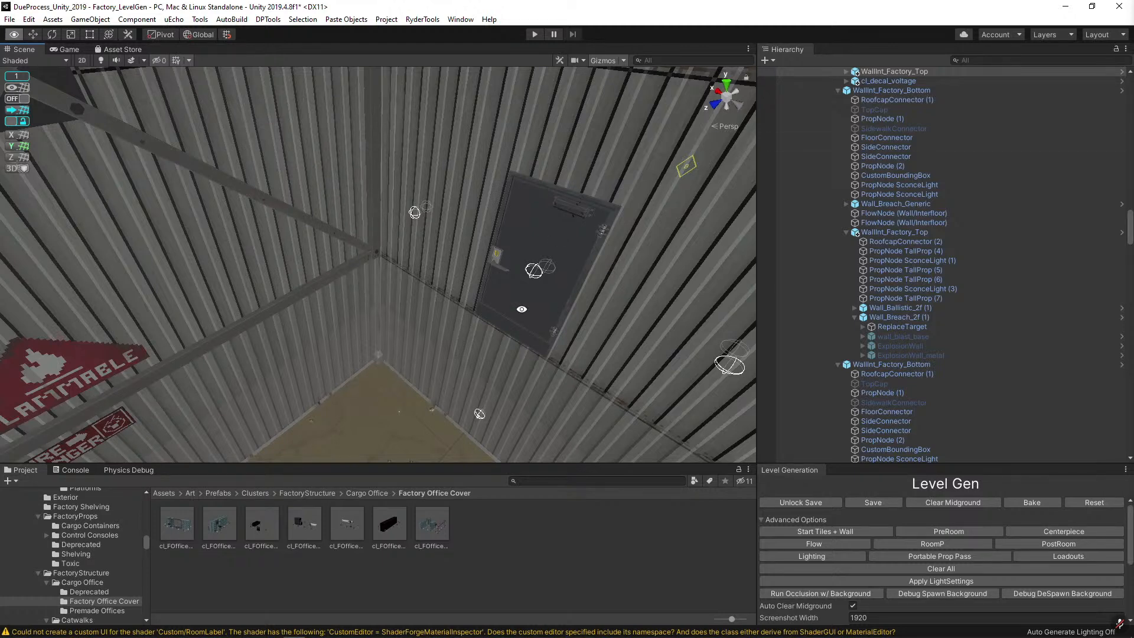
pyautogui.moveTo(522, 309); pyautogui.dragTo(301, 264, button='right')
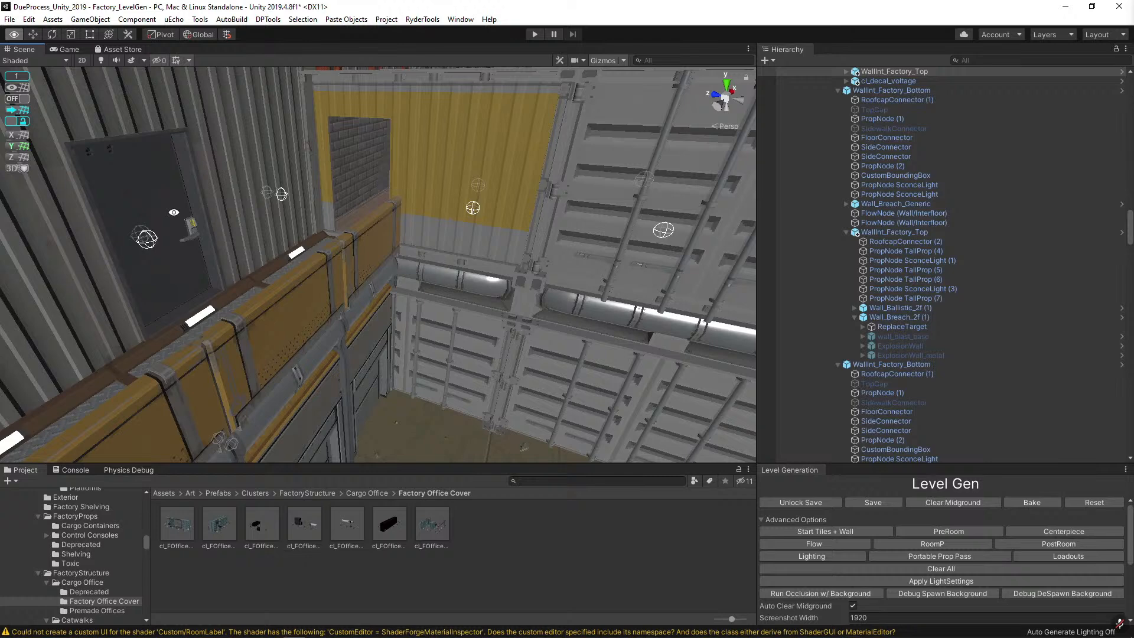
pyautogui.moveTo(174, 213); pyautogui.dragTo(442, 246, button='right')
pyautogui.click(443, 247)
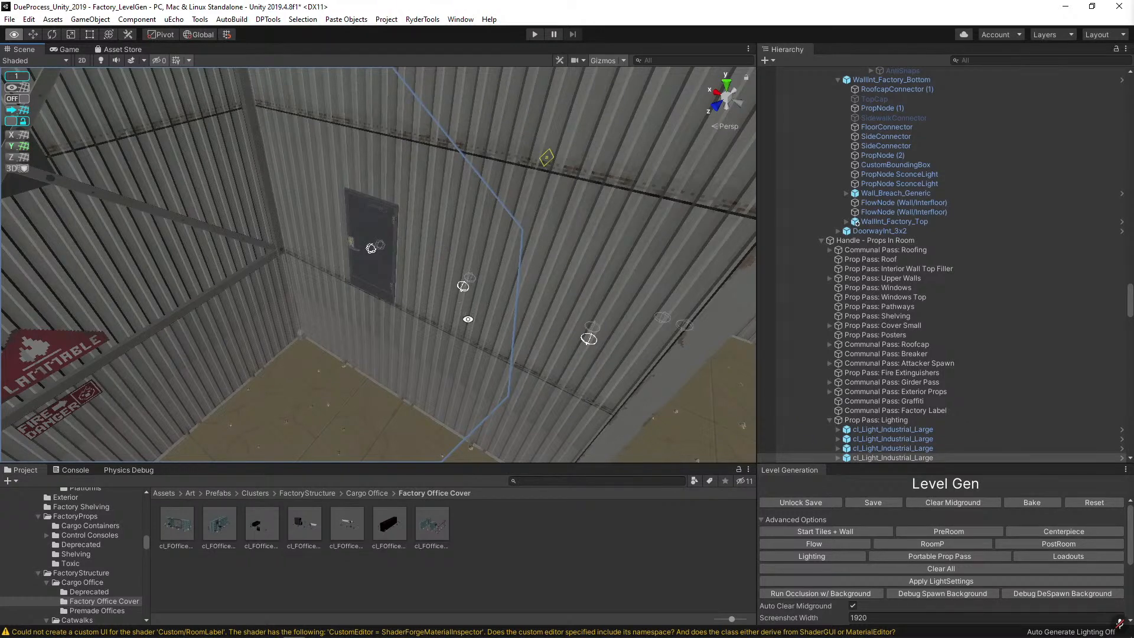
pyautogui.moveTo(565, 254); pyautogui.dragTo(542, 185, button='right')
pyautogui.click(507, 244)
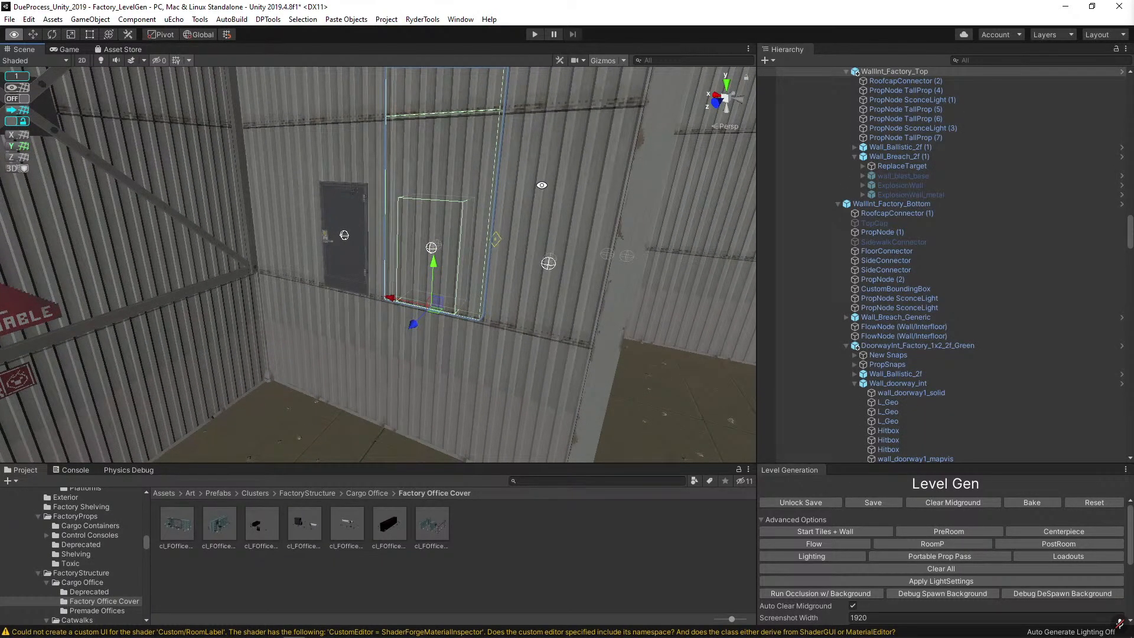
pyautogui.keyDown('alt'); pyautogui.moveTo(541, 187); pyautogui.dragTo(486, 201); pyautogui.keyUp('alt')
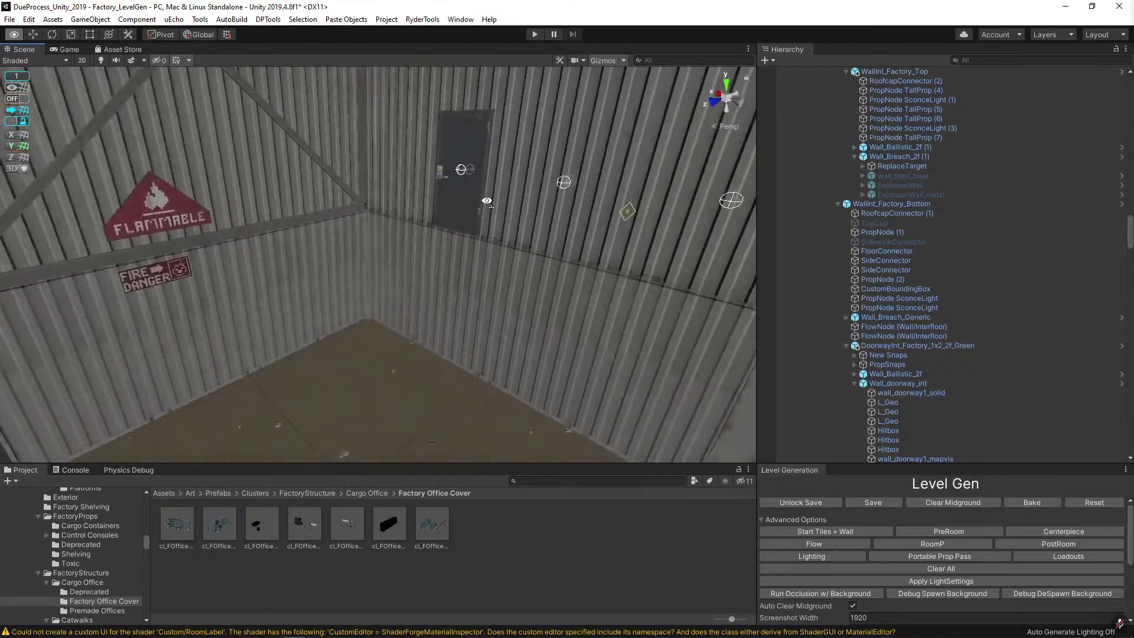
pyautogui.moveTo(487, 201)
pyautogui.mouseDown(button='right')
pyautogui.moveTo(496, 230)
pyautogui.moveTo(490, 193)
pyautogui.mouseUp(button='right')
# Replace the inner catwalk cluster beneath the upper door with the cl_Factory_Catwalk_Interior_Outer_Mirror prefab.
pyautogui.click(439, 151)
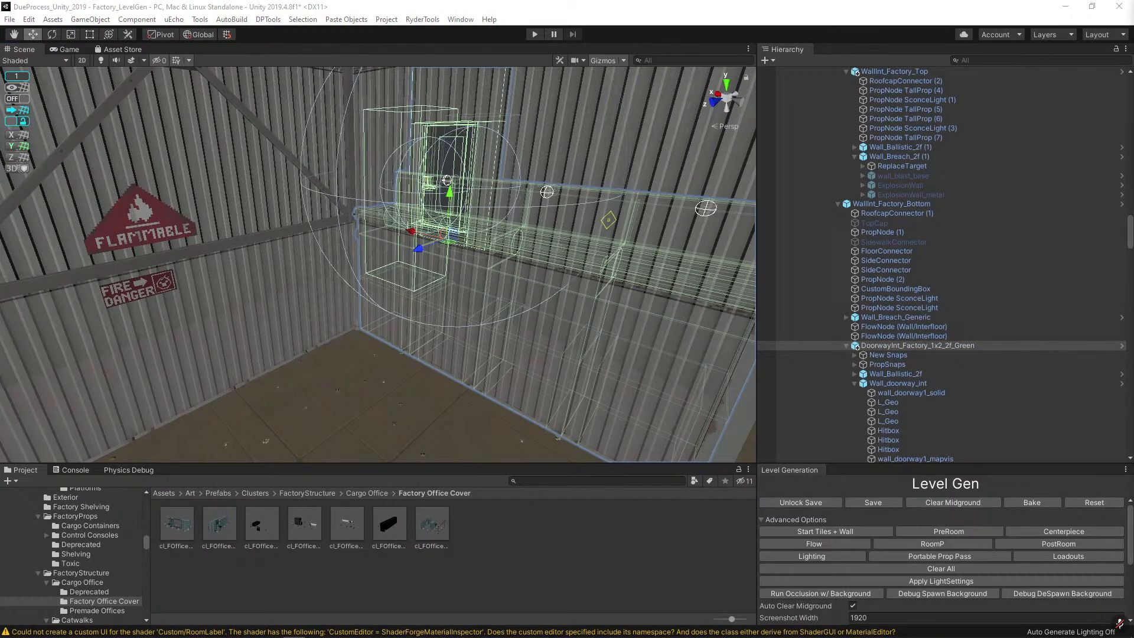
pyautogui.click(436, 317)
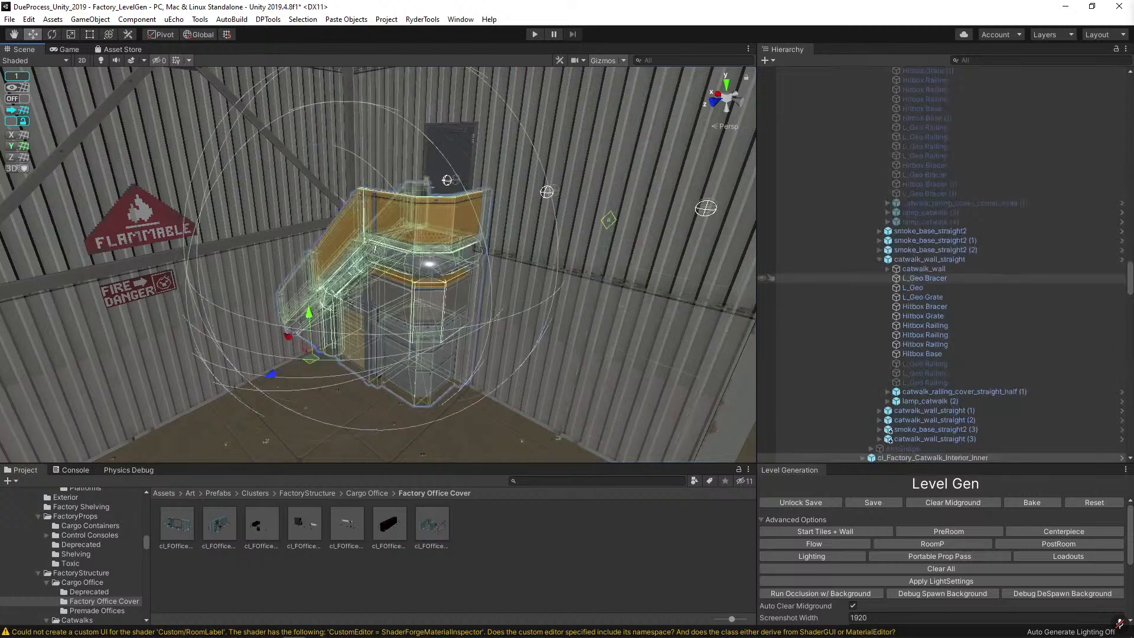
pyautogui.click(415, 344)
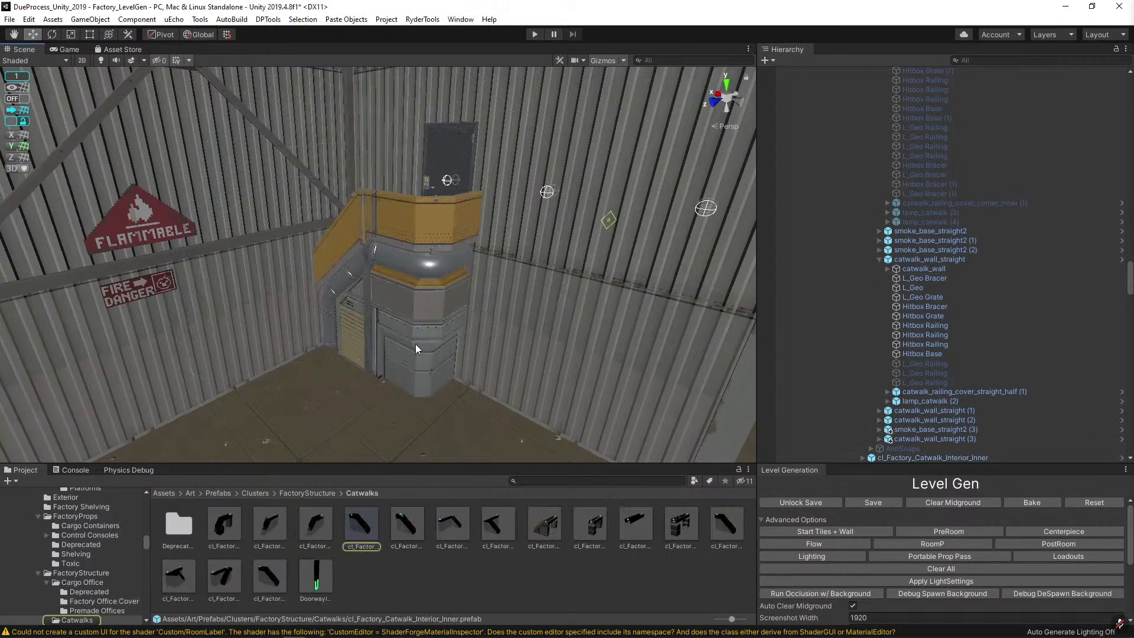
pyautogui.hotkey('ctrl', 'shift', 'r')
pyautogui.moveTo(501, 518); pyautogui.dragTo(159, 218)
pyautogui.click(286, 301)
# Rotate the mirrored outer catwalk cluster and move it along the flammable-sign wall, turning grid snapping back on for placement.
pyautogui.click(394, 314)
pyautogui.moveTo(395, 313); pyautogui.dragTo(395, 307, button='right')
pyautogui.press('e')
pyautogui.keyDown('ctrl'); pyautogui.moveTo(417, 248); pyautogui.dragTo(742, 255); pyautogui.keyUp('ctrl')
pyautogui.press('w')
pyautogui.moveTo(423, 247); pyautogui.dragTo(346, 296, button='right')
pyautogui.click(17, 98)
# Deactivate the end smoke_base_straight2 section and place a rotated duplicate of smoke_base_corner_in2 at the catwalk's end by the door wall.
pyautogui.click(345, 296)
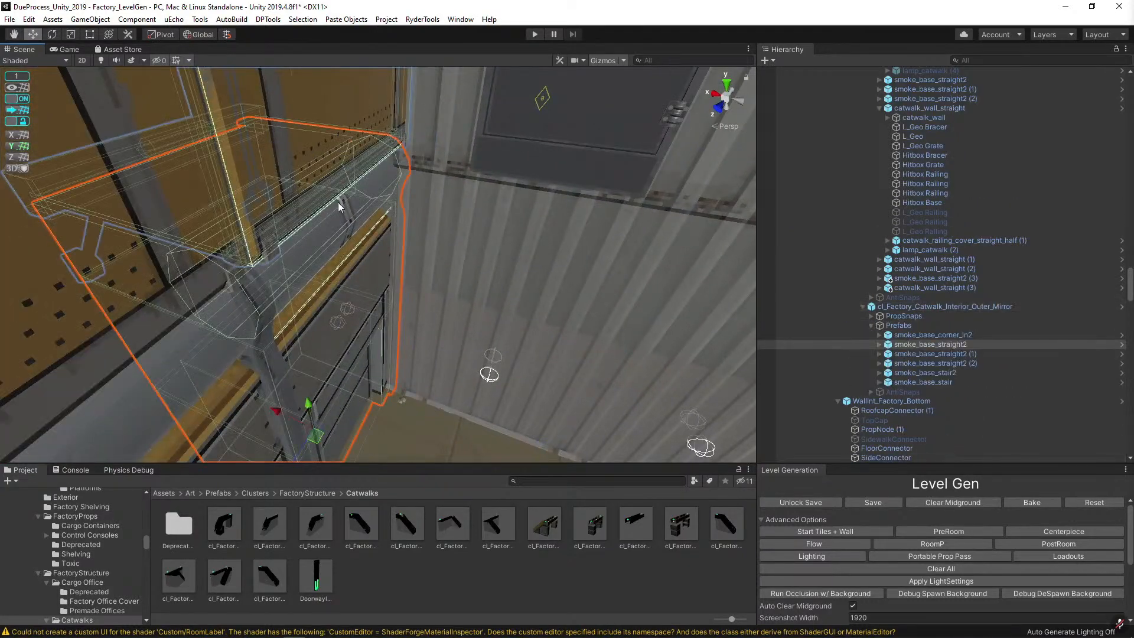
pyautogui.hotkey('alt', 'shift', 'a')
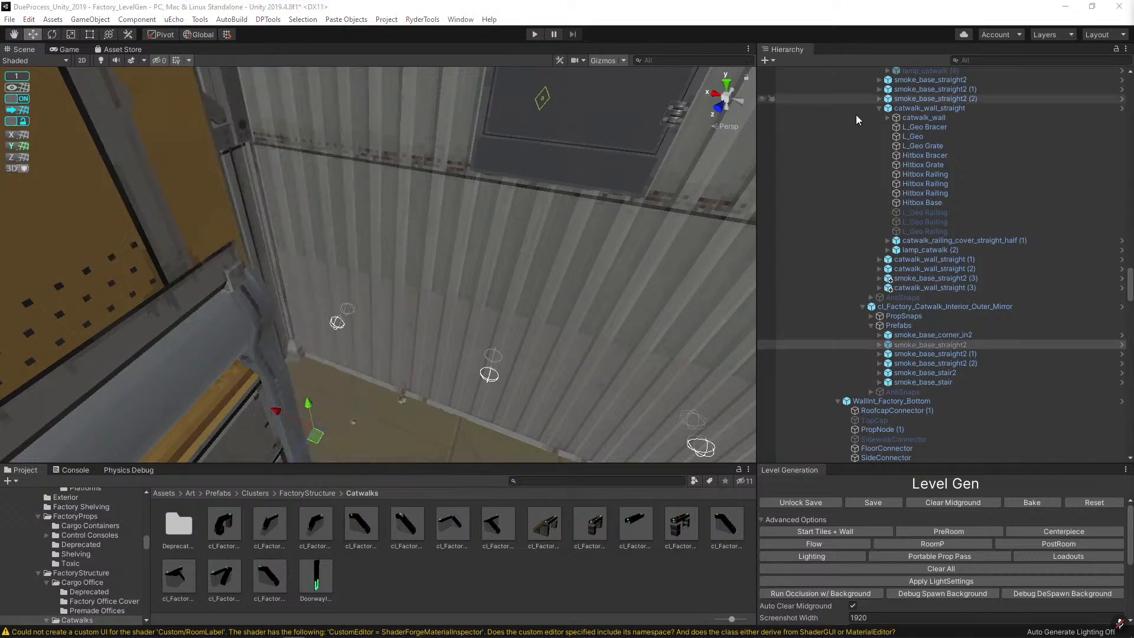
pyautogui.moveTo(507, 372); pyautogui.dragTo(378, 313, button='right')
pyautogui.click(322, 251)
pyautogui.hotkey('ctrl', 'd')
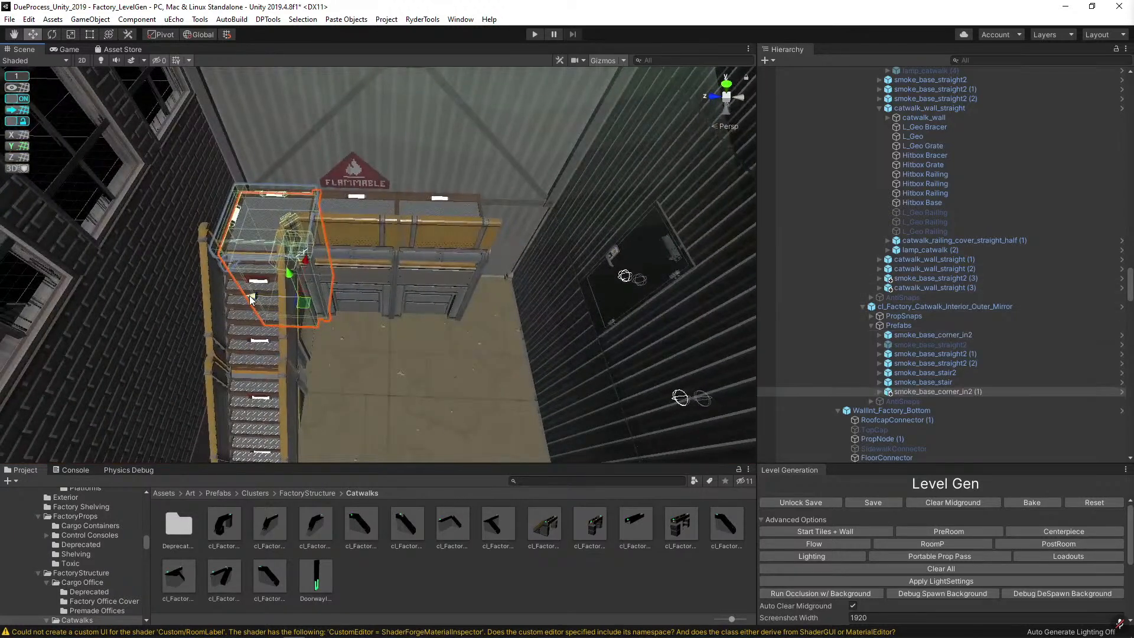
pyautogui.moveTo(253, 296); pyautogui.dragTo(396, 300)
pyautogui.press('e')
pyautogui.moveTo(470, 337); pyautogui.dragTo(312, 352)
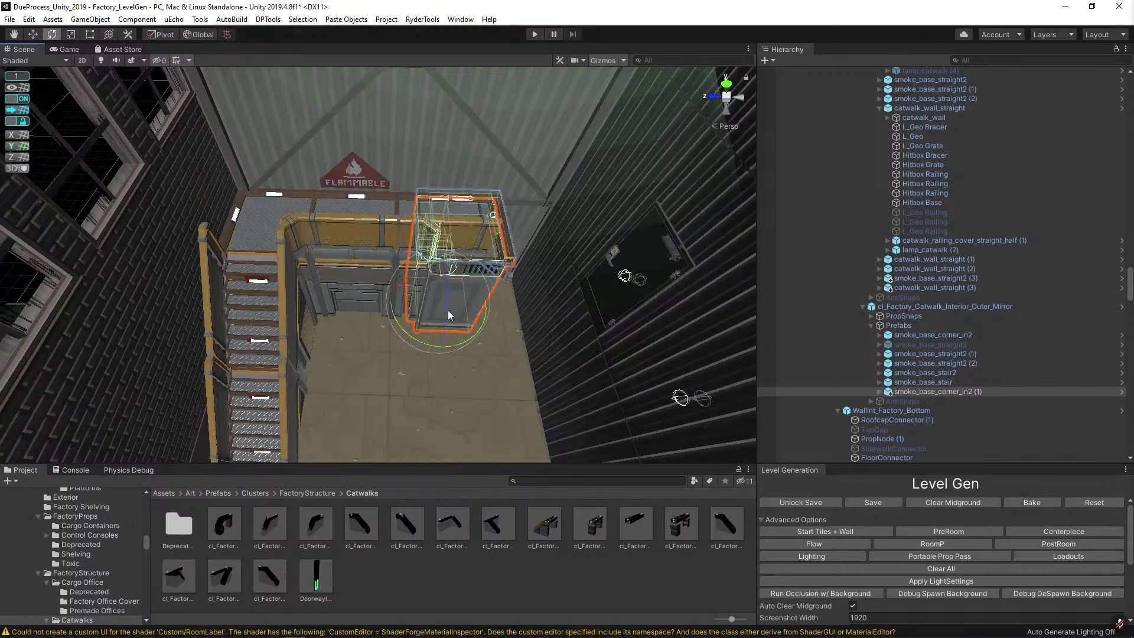
pyautogui.press('w')
pyautogui.moveTo(381, 304); pyautogui.dragTo(461, 312)
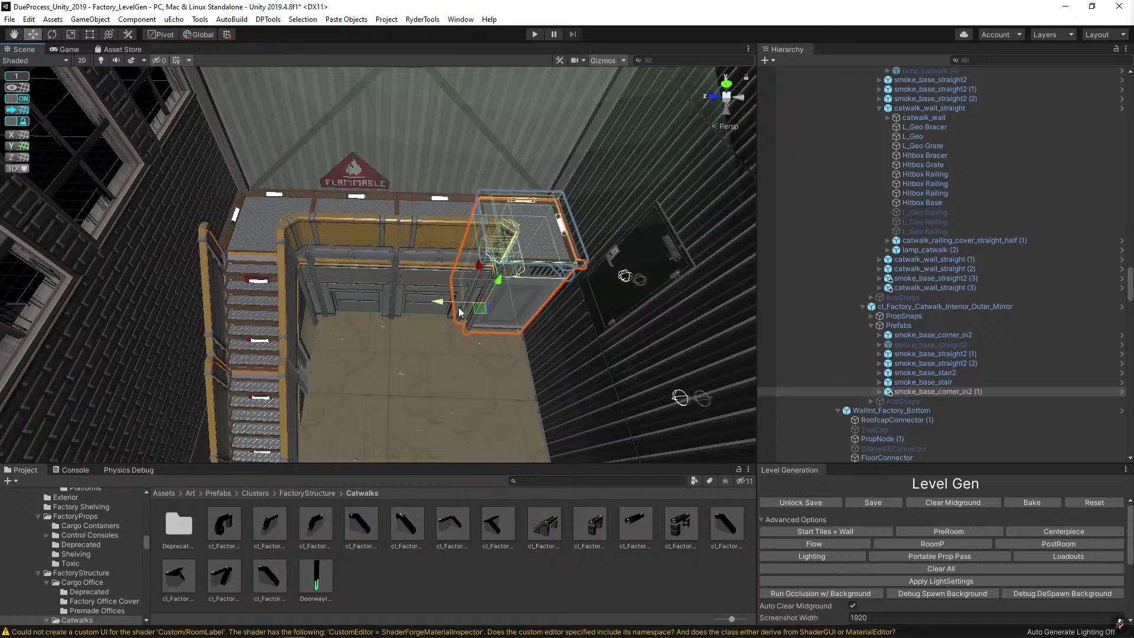
# Duplicate the new corner section and move the copy along the door wall beneath the upper door.
pyautogui.click(536, 297)
pyautogui.moveTo(383, 295); pyautogui.dragTo(567, 299, button='right')
pyautogui.click(378, 276)
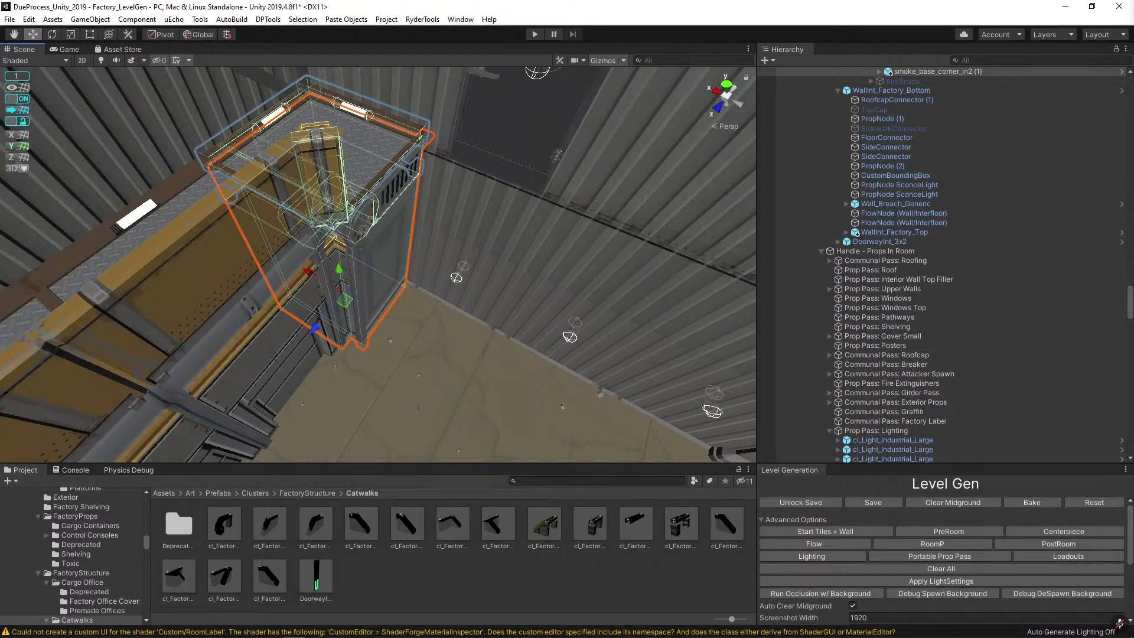
pyautogui.click(384, 248)
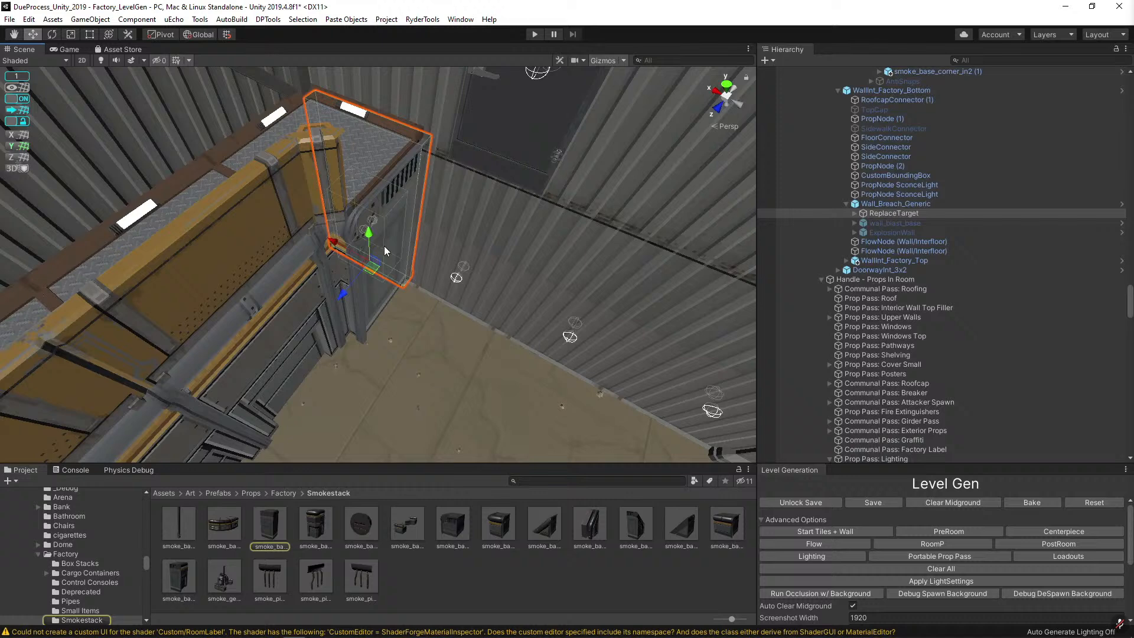
pyautogui.click(345, 313)
pyautogui.hotkey('ctrl', 'd')
pyautogui.moveTo(310, 273); pyautogui.dragTo(382, 312)
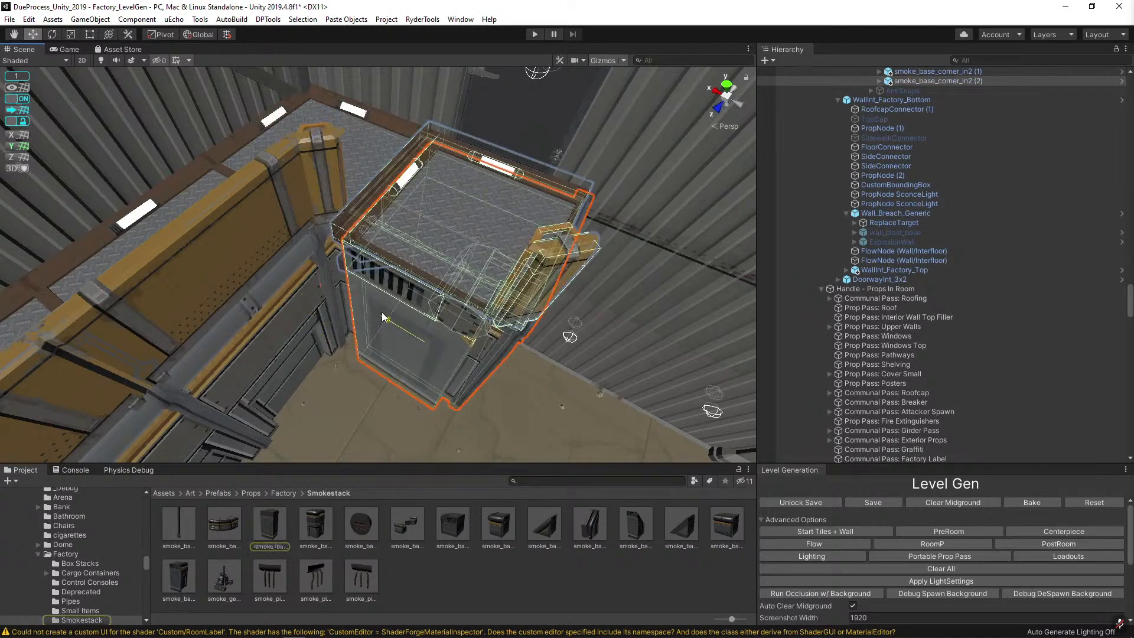
# Replace the duplicated corner section below the door with smoke_base_corner_out2, discarding the original.
pyautogui.hotkey('ctrl', 'shift', 'r')
pyautogui.moveTo(315, 525); pyautogui.dragTo(228, 219)
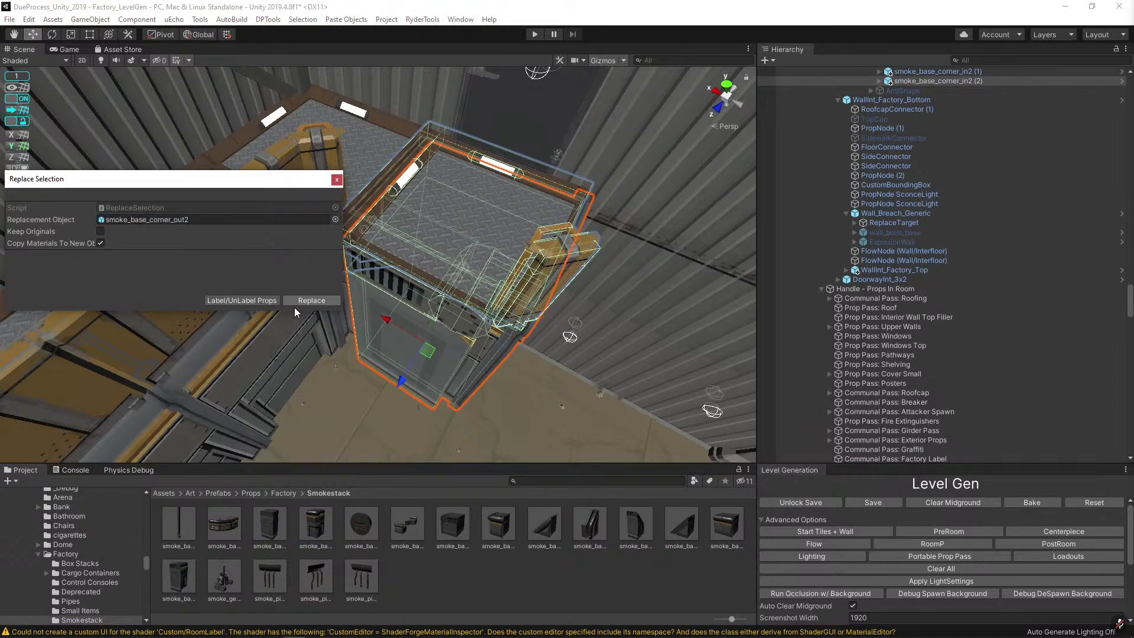
pyautogui.click(311, 301)
pyautogui.click(452, 297)
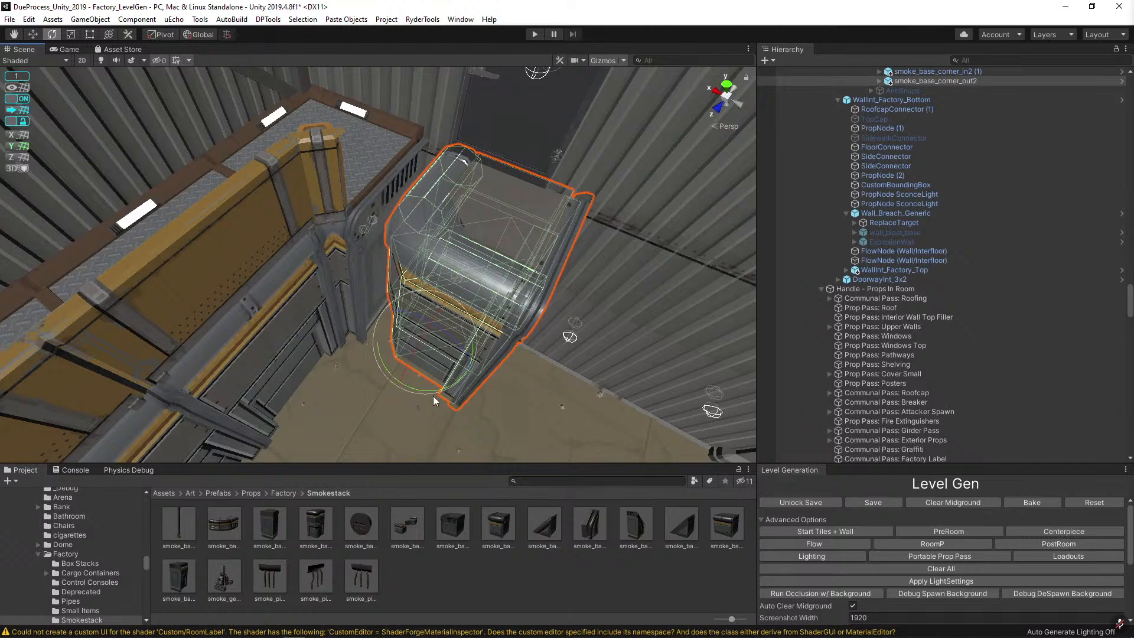
# Rotate smoke_base_corner_out2 into line with the catwalk corner and place a duplicate of catwalk_wall_inner on top of it.
pyautogui.press('e')
pyautogui.moveTo(434, 391); pyautogui.dragTo(592, 390)
pyautogui.click(334, 196)
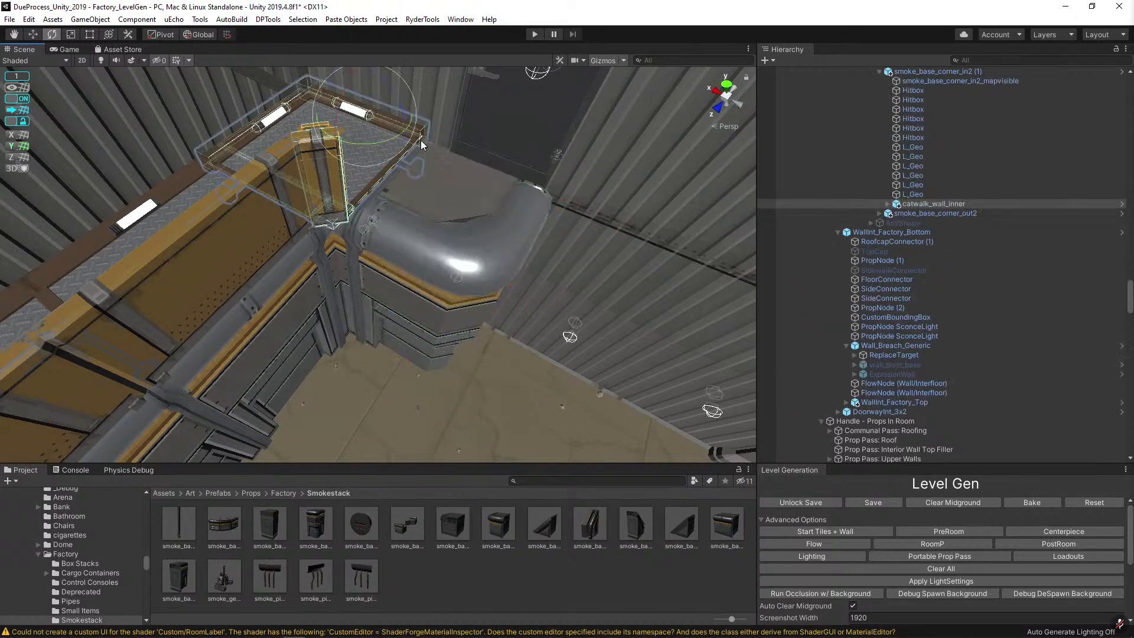
pyautogui.hotkey('ctrl', 'd')
pyautogui.press('w')
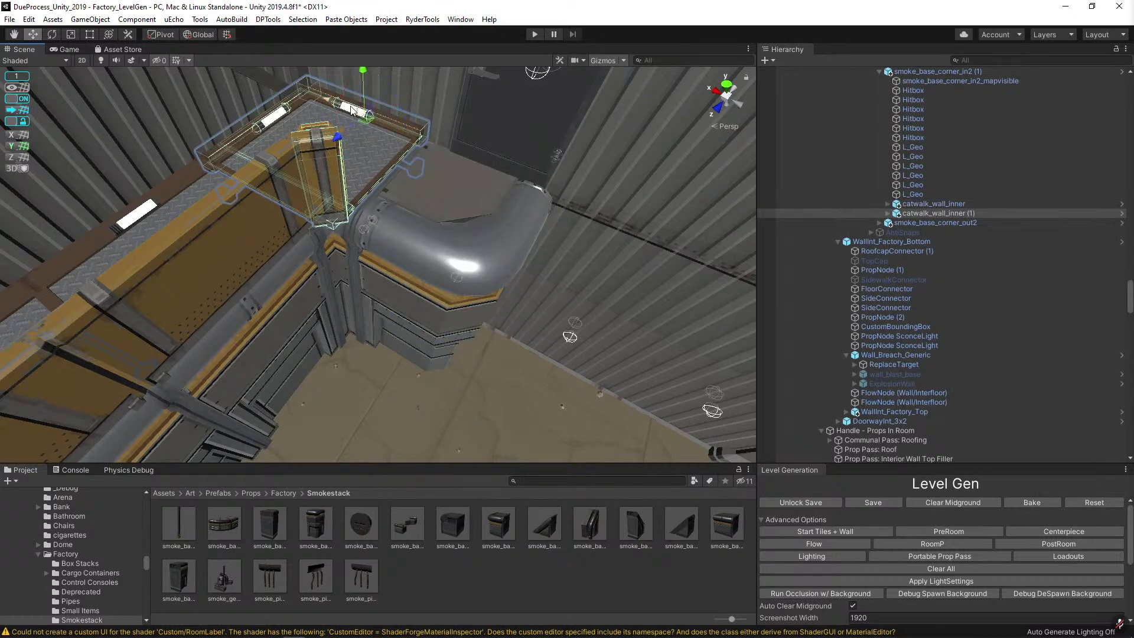
pyautogui.moveTo(337, 111); pyautogui.dragTo(441, 151)
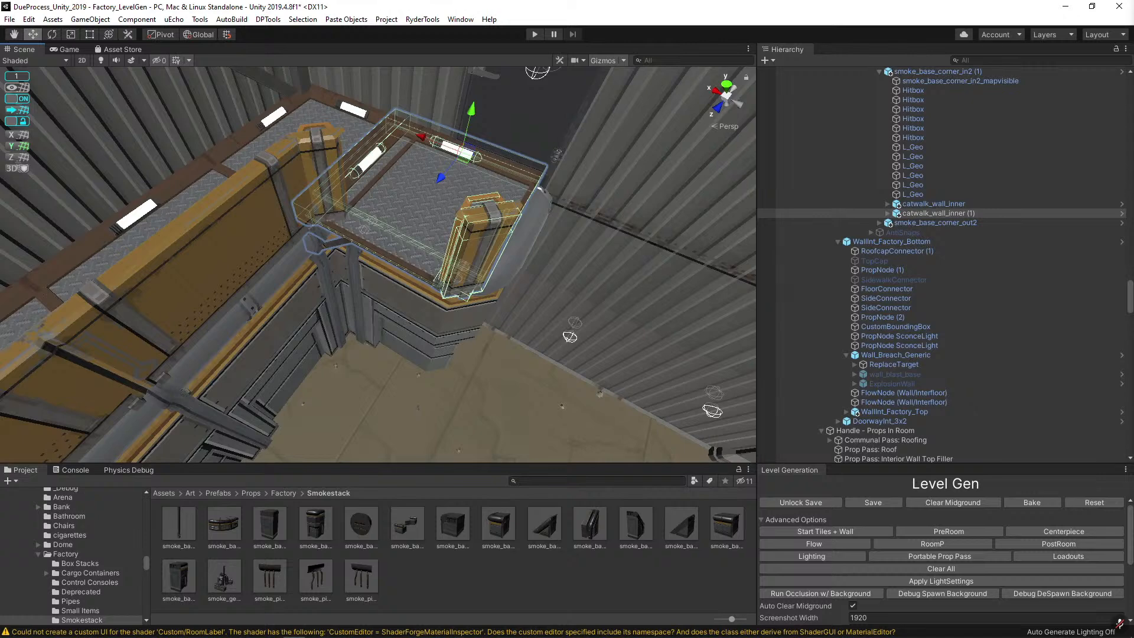
# Replace the duplicated catwalk_wall_inner below the upper door with the catwalk_wall_outer prefab, discarding the original.
pyautogui.rightClick(424, 249)
pyautogui.hotkey('ctrl', 'z')
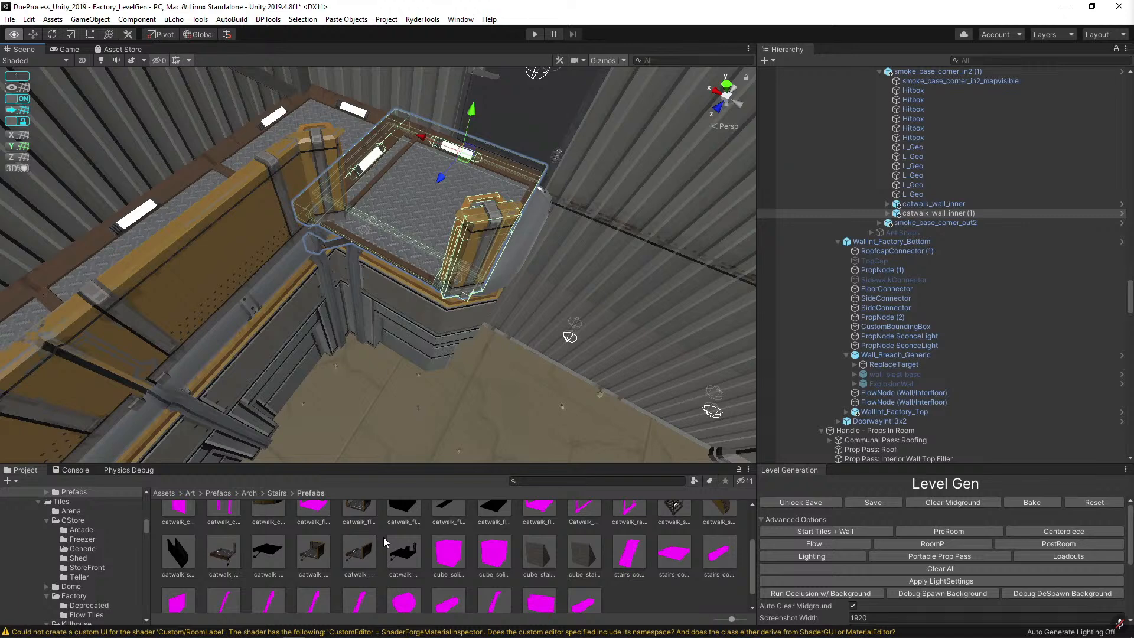
pyautogui.hotkey('alt', 'r')
pyautogui.moveTo(313, 551); pyautogui.dragTo(191, 221)
pyautogui.click(311, 300)
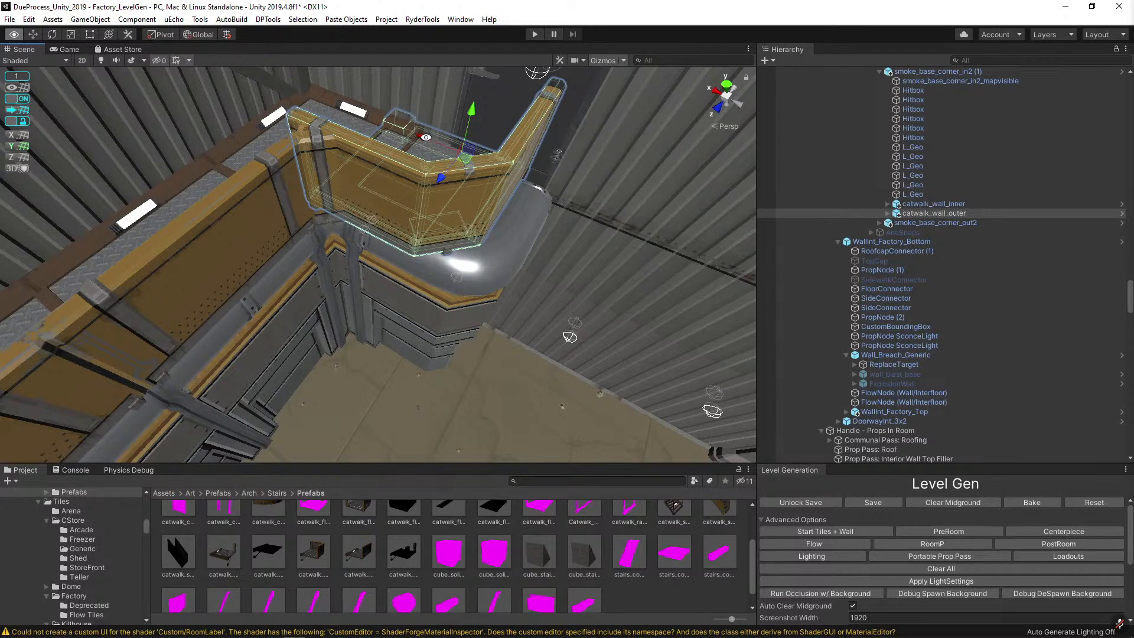
# Close container_door_BL of the dark cargo_container_20 (3) by setting its rotation to 0.
pyautogui.moveTo(426, 137); pyautogui.dragTo(456, 151)
pyautogui.moveTo(388, 182); pyautogui.dragTo(449, 228, button='right')
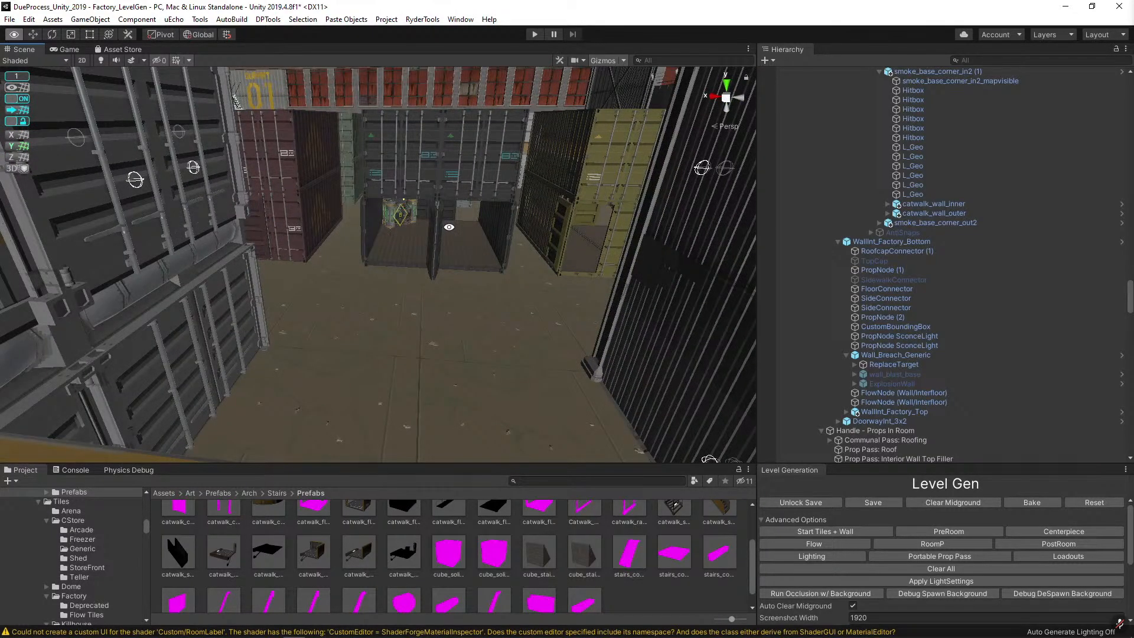
pyautogui.moveTo(528, 298); pyautogui.dragTo(437, 290, button='right')
pyautogui.click(308, 324)
pyautogui.click(308, 324)
pyautogui.moveTo(332, 293); pyautogui.dragTo(331, 324, button='right')
pyautogui.click(330, 324)
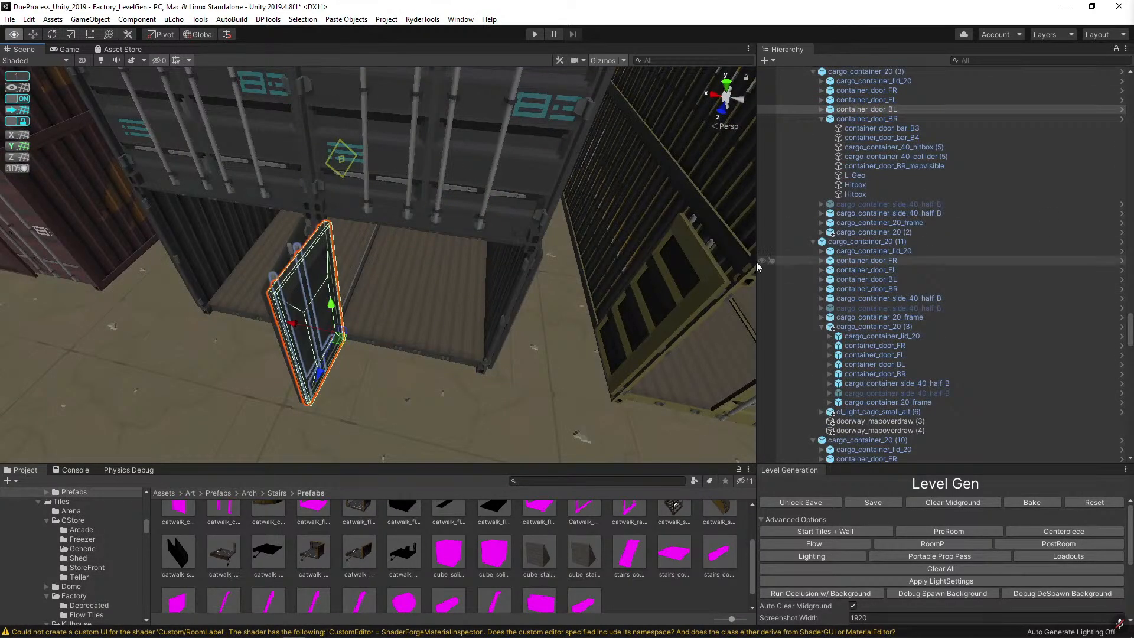
pyautogui.press('e')
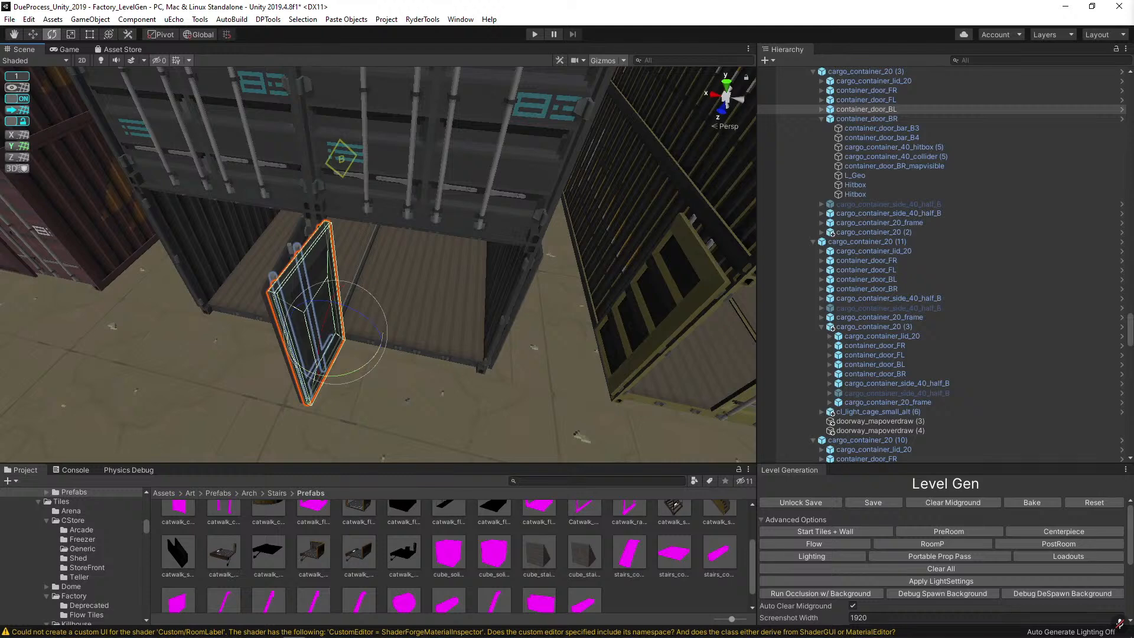
pyautogui.write('0')
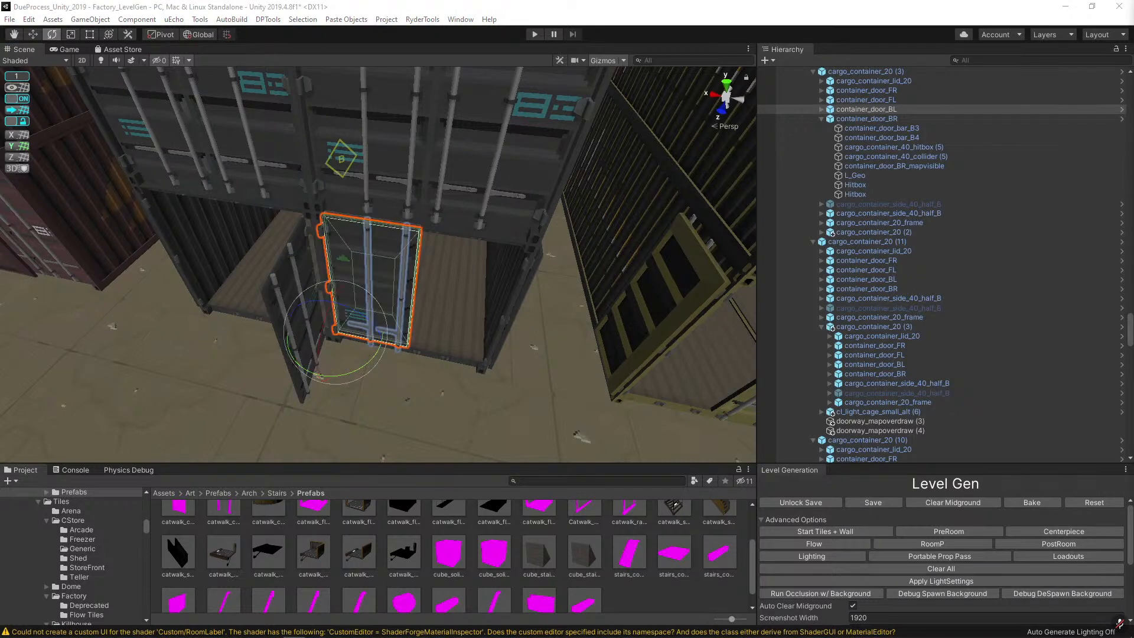
# Close container_door_BR of cargo_container_20 (3) by setting its rotation to 0.
pyautogui.moveTo(438, 327); pyautogui.dragTo(420, 294, button='right')
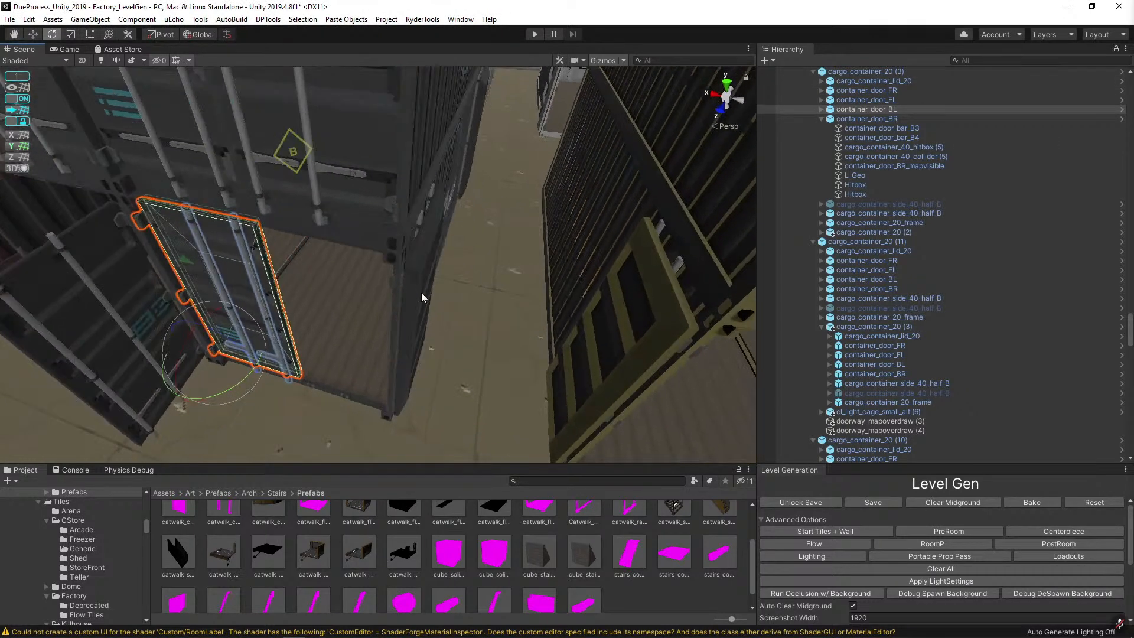
pyautogui.click(421, 294)
pyautogui.click(420, 292)
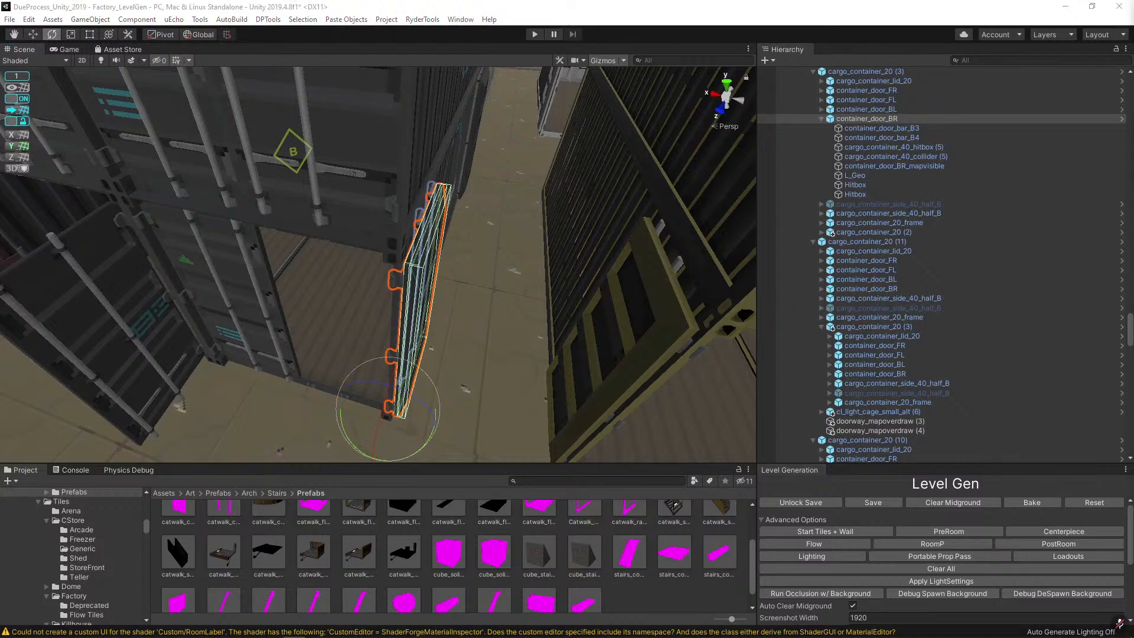
pyautogui.write('0')
# Swing container_door_BR of cargo_container_20 (2) fully open against the neighbouring closed container.
pyautogui.moveTo(393, 226); pyautogui.dragTo(470, 269, button='right')
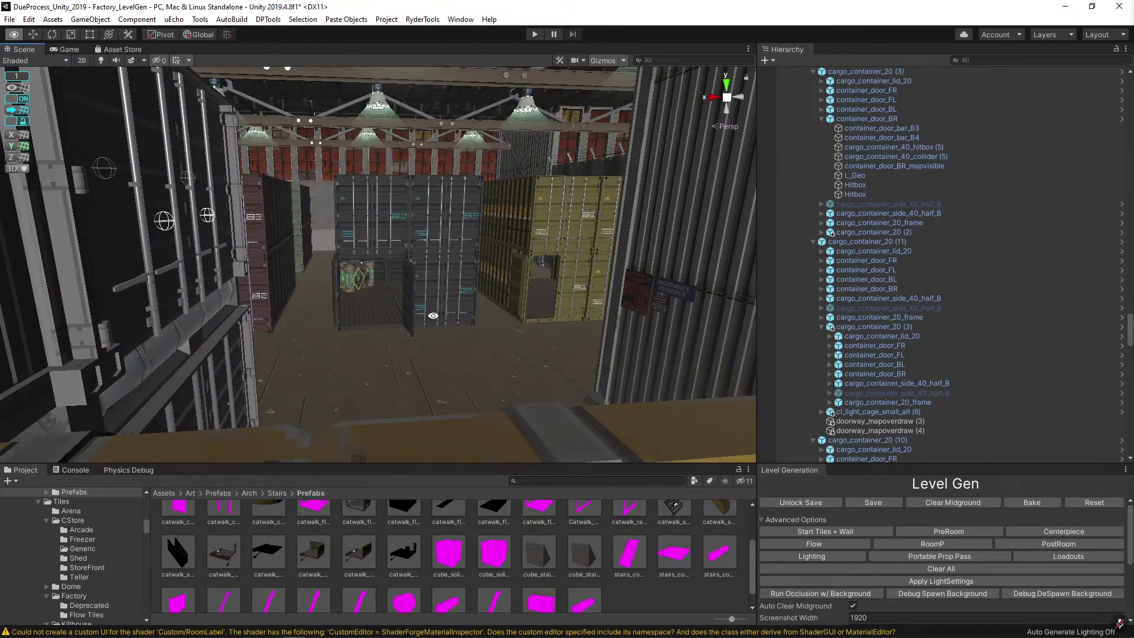
pyautogui.keyDown('alt'); pyautogui.moveTo(406, 287); pyautogui.dragTo(434, 290, button='right'); pyautogui.keyUp('alt')
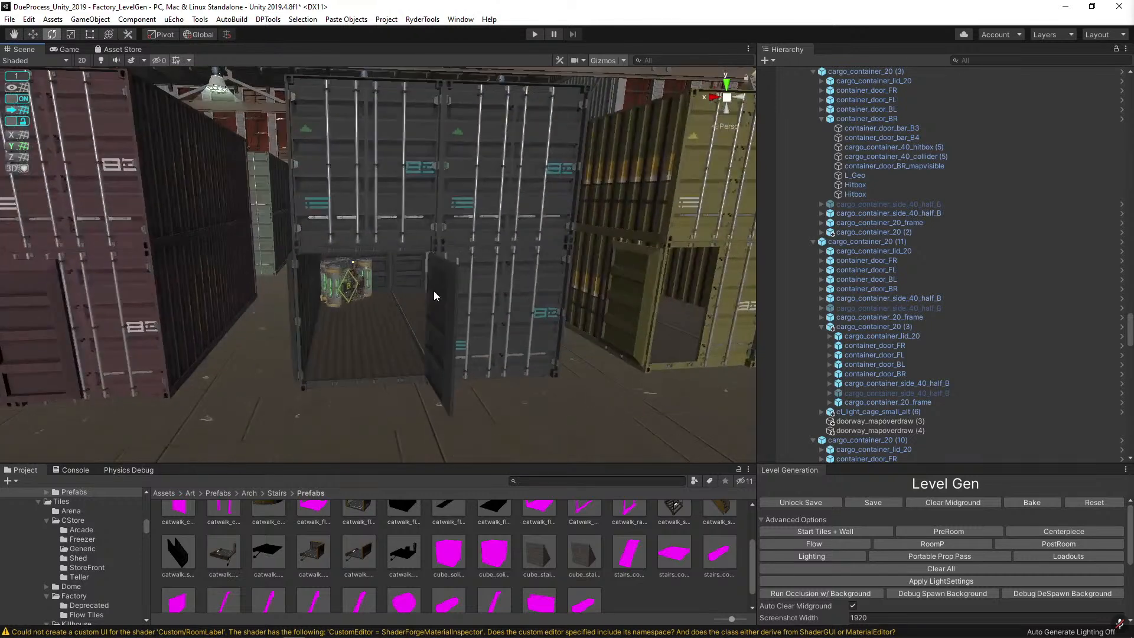
pyautogui.click(438, 288)
pyautogui.click(443, 284)
pyautogui.press('f')
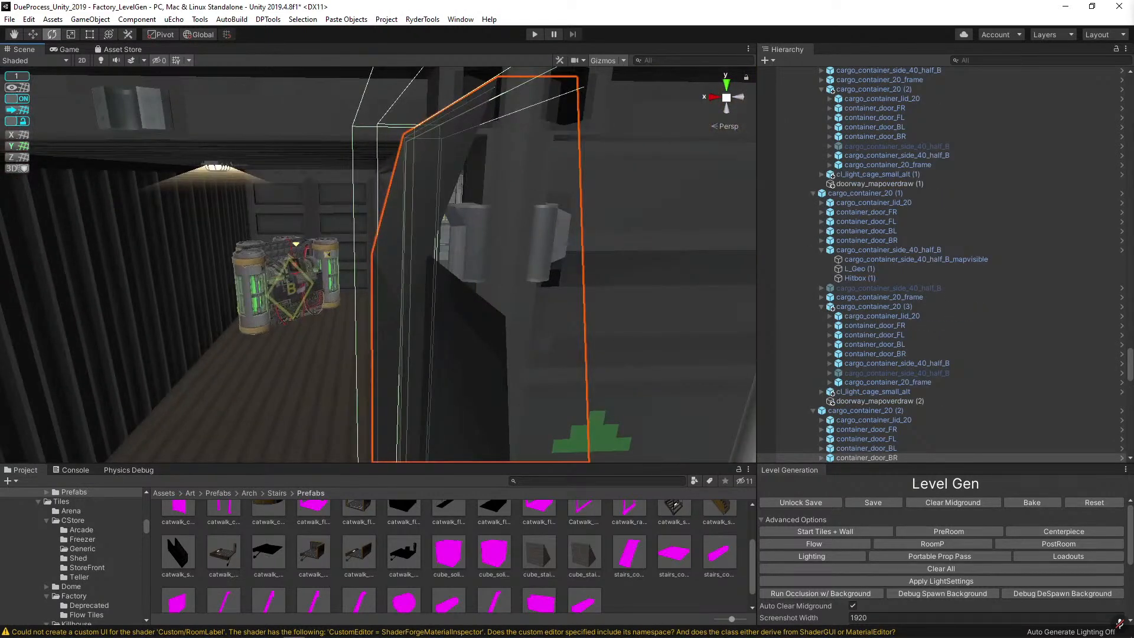
pyautogui.scroll(-10, 555, 248)
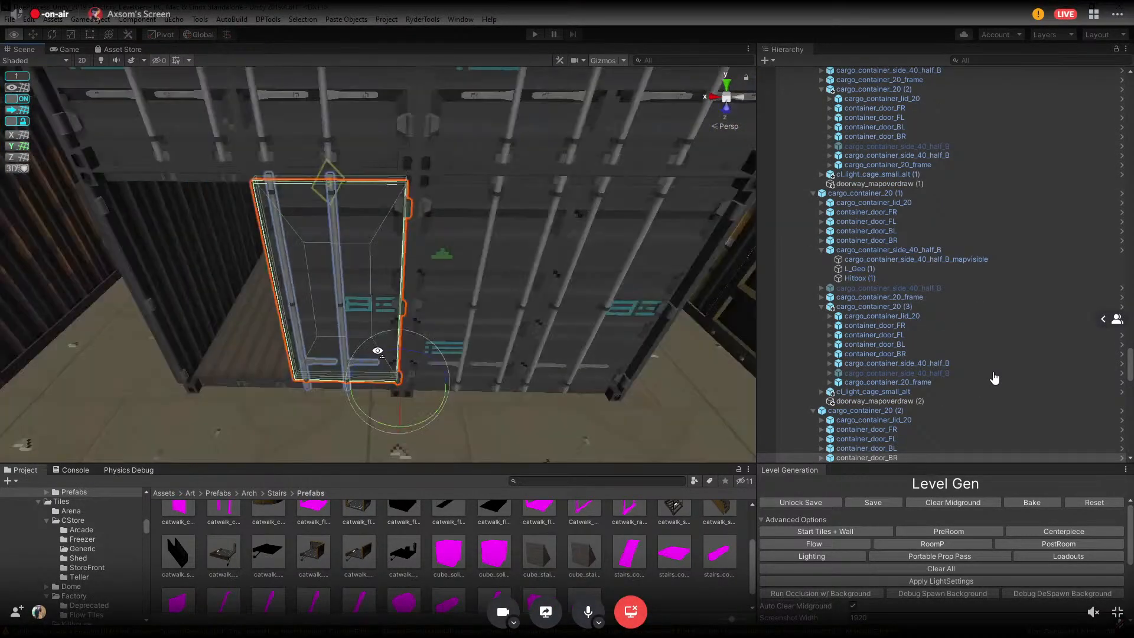
pyautogui.moveTo(565, 355); pyautogui.dragTo(747, 372)
# Show the R_MapOverdraw layer and rescale the doorway map-overdraw frame in front of the dark cargo containers.
pyautogui.click(1051, 34)
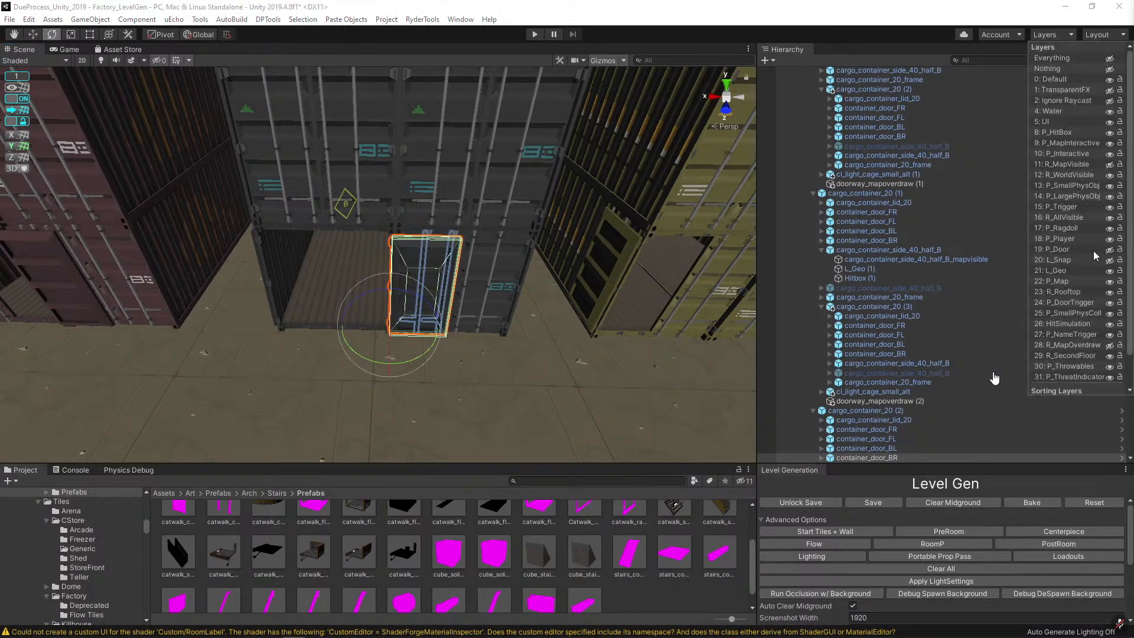
pyautogui.click(1110, 346)
pyautogui.moveTo(469, 316); pyautogui.dragTo(576, 260, button='right')
pyautogui.press('w')
pyautogui.click(597, 290)
pyautogui.press('s')
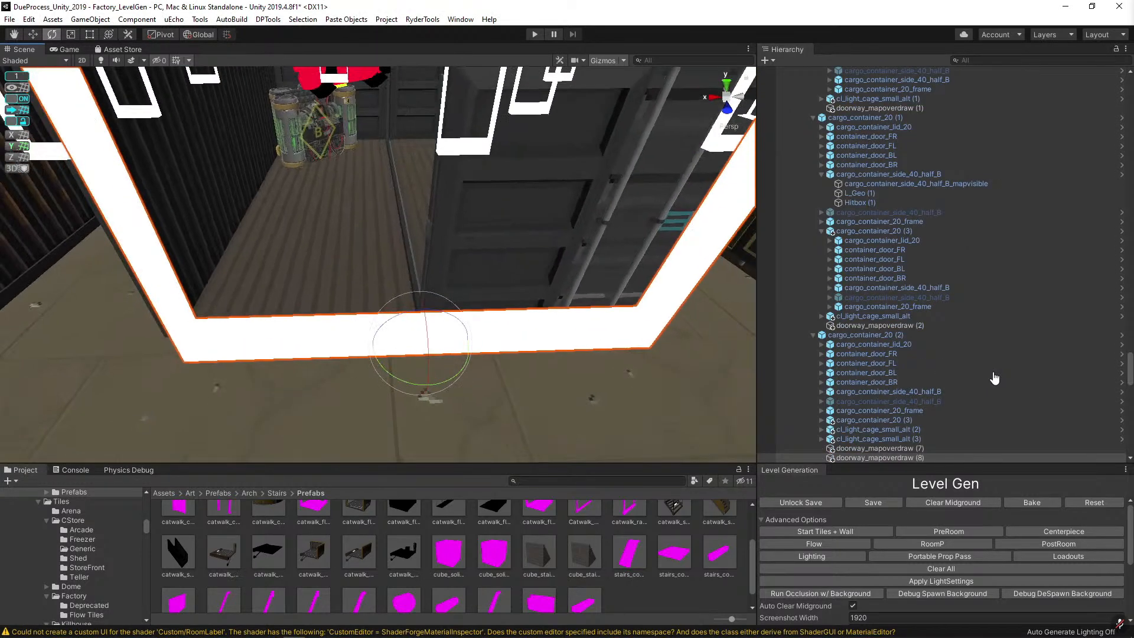
pyautogui.moveTo(467, 348); pyautogui.dragTo(459, 354, button='right')
pyautogui.press('r')
pyautogui.moveTo(375, 337); pyautogui.dragTo(269, 339)
pyautogui.press('w')
pyautogui.press('a')
pyautogui.moveTo(269, 339); pyautogui.dragTo(264, 155, button='right')
pyautogui.press('s')
pyautogui.press('r')
# Find the "2f fire" doorway prefab and replace the WallExt_1x1_Filler on the graffiti wall with DoorwayExt_1x3_2f_Fire.
pyautogui.scroll(-3, 339, 320)
pyautogui.press('s')
pyautogui.moveTo(381, 190); pyautogui.dragTo(473, 349, button='right')
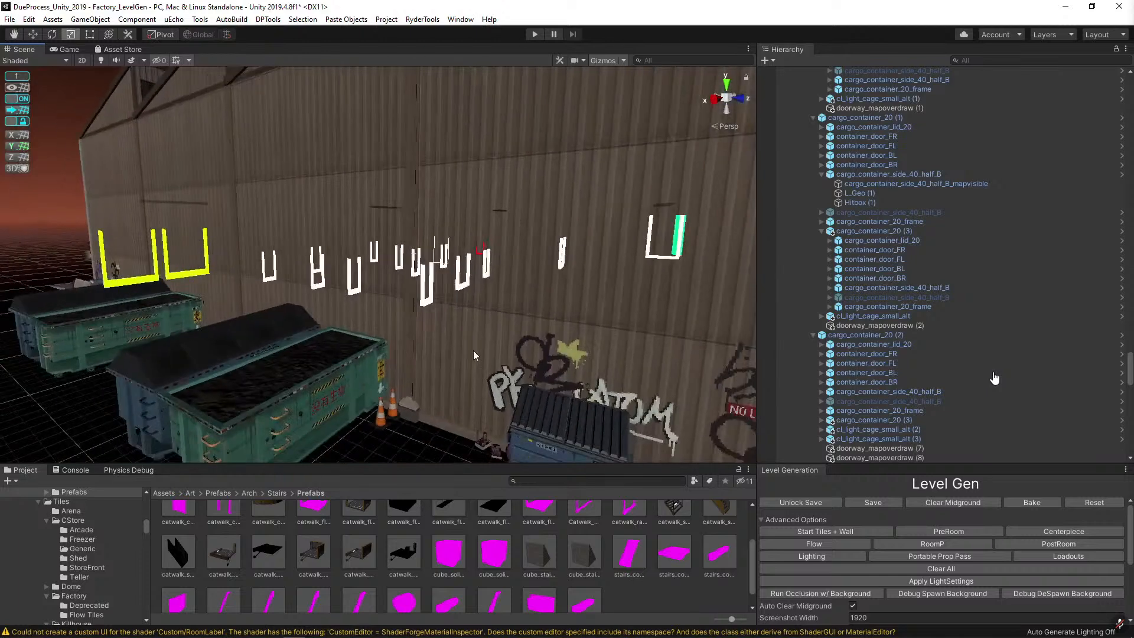
pyautogui.click(490, 335)
pyautogui.click(593, 481)
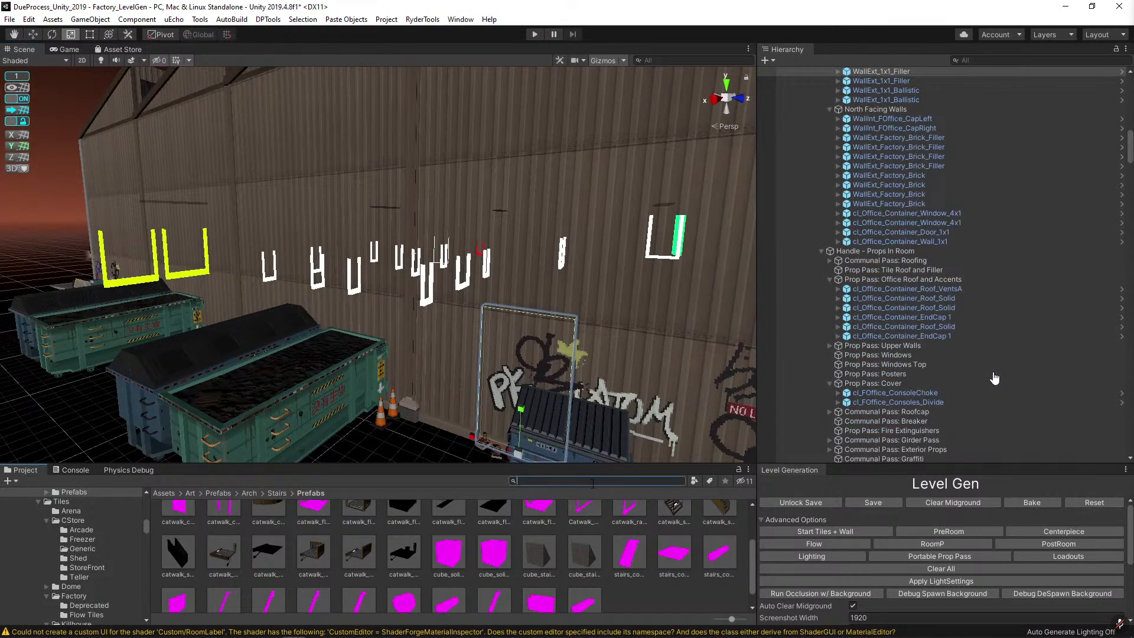
pyautogui.write('2f fire')
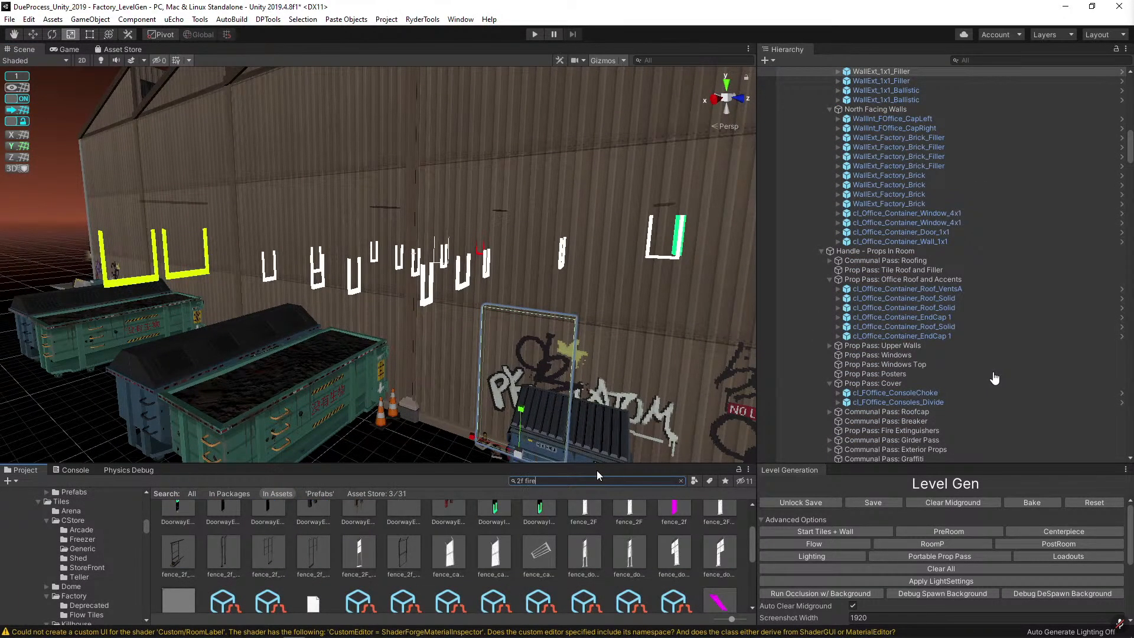
pyautogui.hotkey('ctrl', 'shift', 'r')
pyautogui.moveTo(180, 520); pyautogui.dragTo(187, 215)
pyautogui.click(307, 301)
pyautogui.press('f')
pyautogui.keyDown('alt'); pyautogui.moveTo(484, 309); pyautogui.dragTo(516, 351); pyautogui.keyUp('alt')
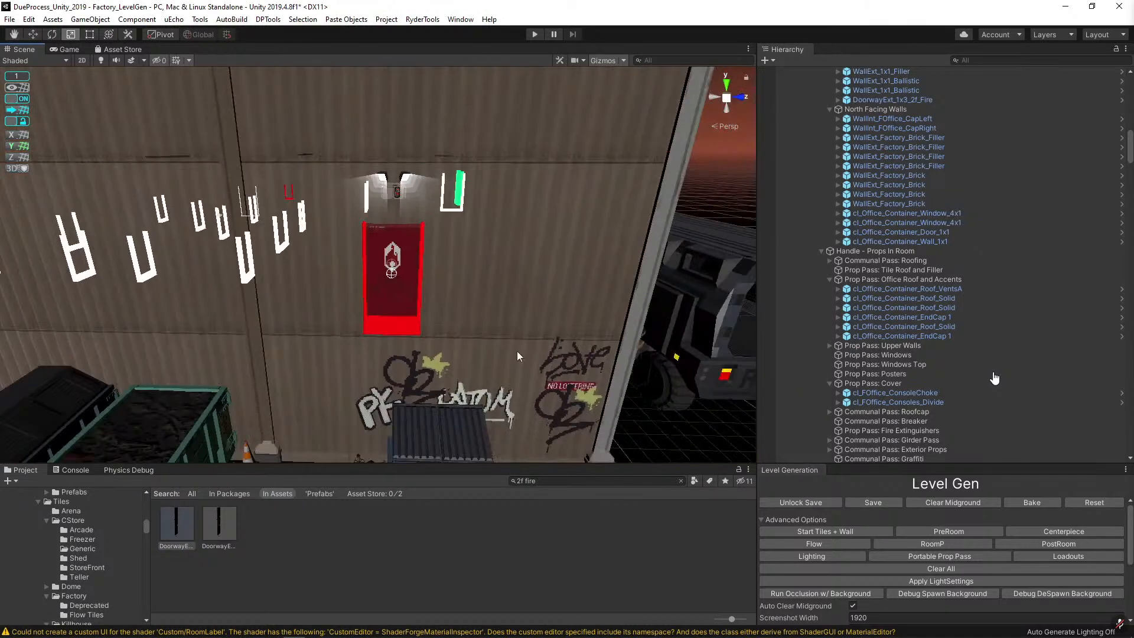
# Replace the Wall2F_4x2_Factory_Metal upper wall around the fire door with the Wall2F_1x2_Factory_Metal prefab.
pyautogui.click(536, 273)
pyautogui.press('r')
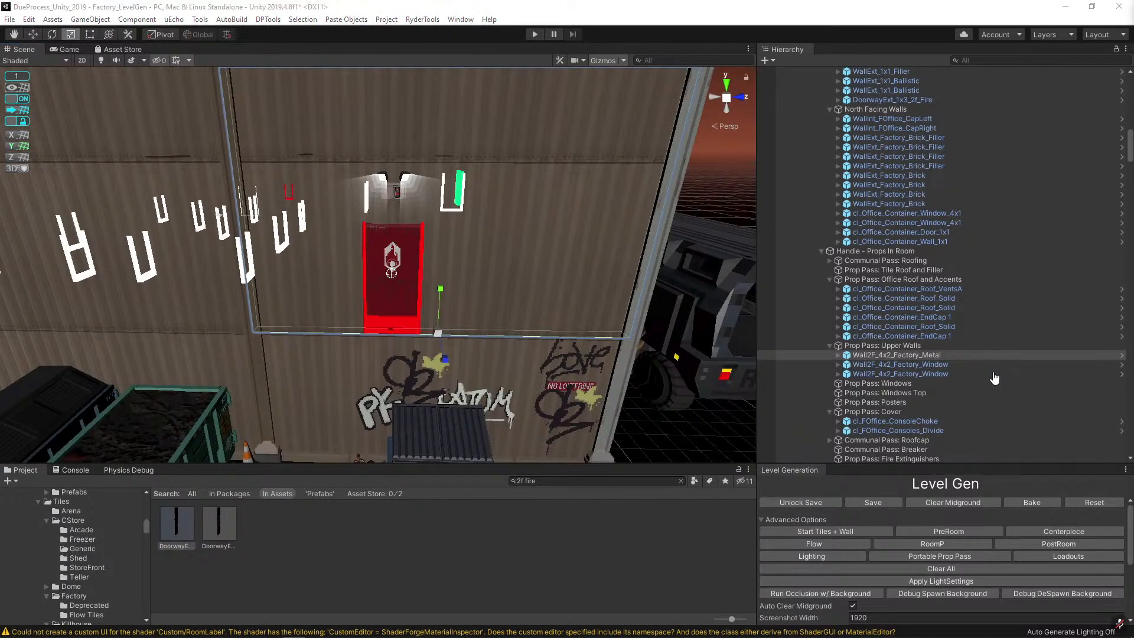
pyautogui.click(508, 301)
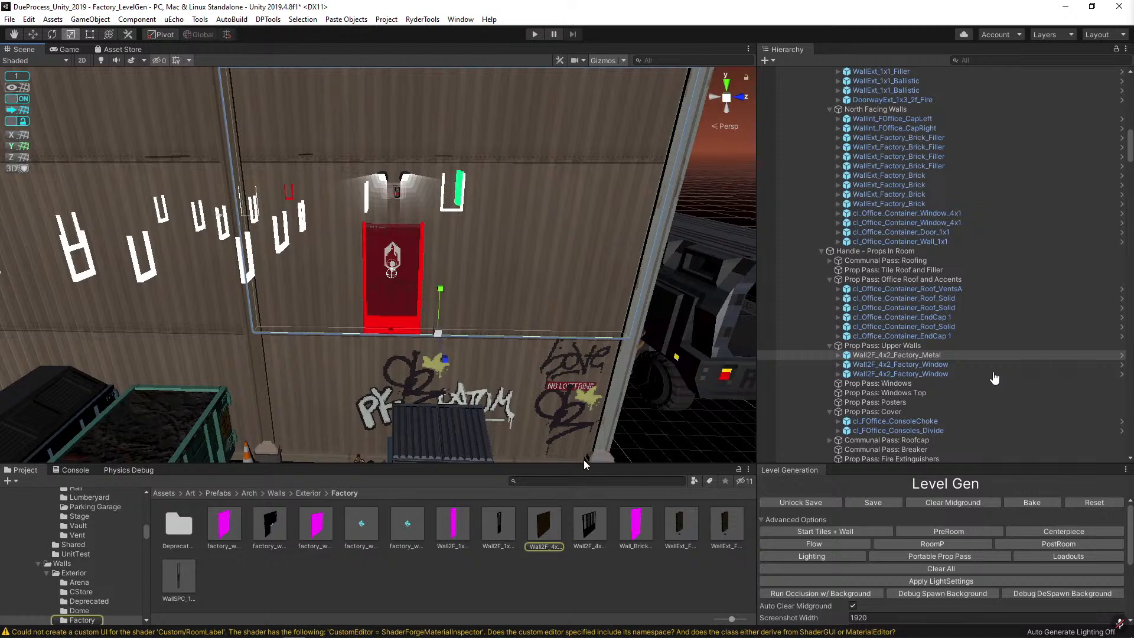
pyautogui.press('w')
pyautogui.hotkey('ctrl', 'shift', 'r')
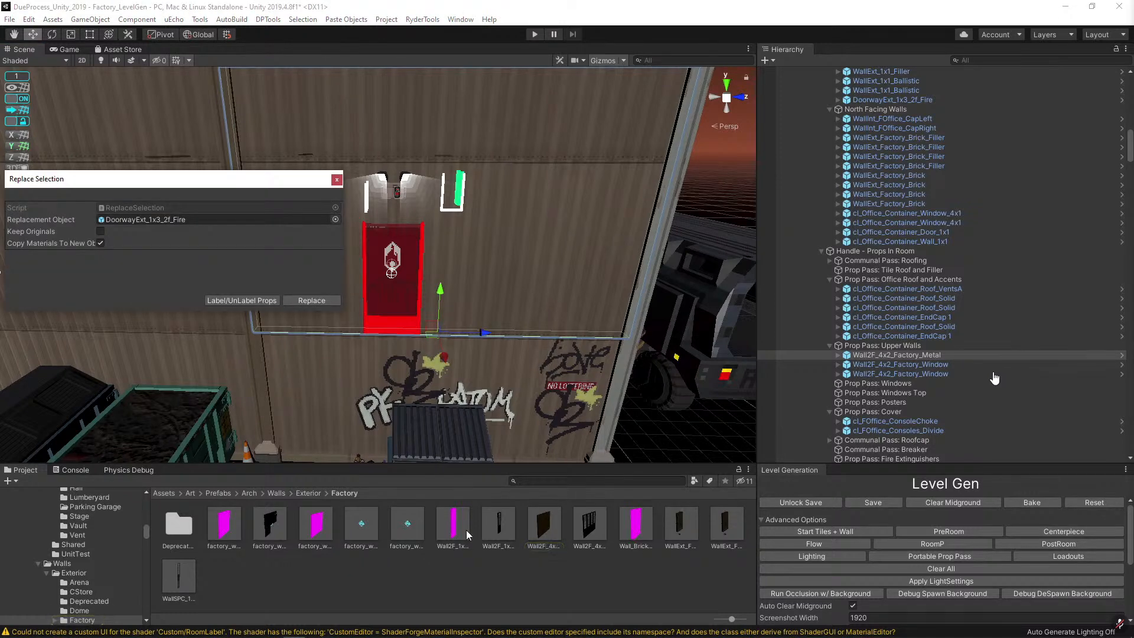
pyautogui.moveTo(465, 530); pyautogui.dragTo(246, 218)
pyautogui.click(325, 303)
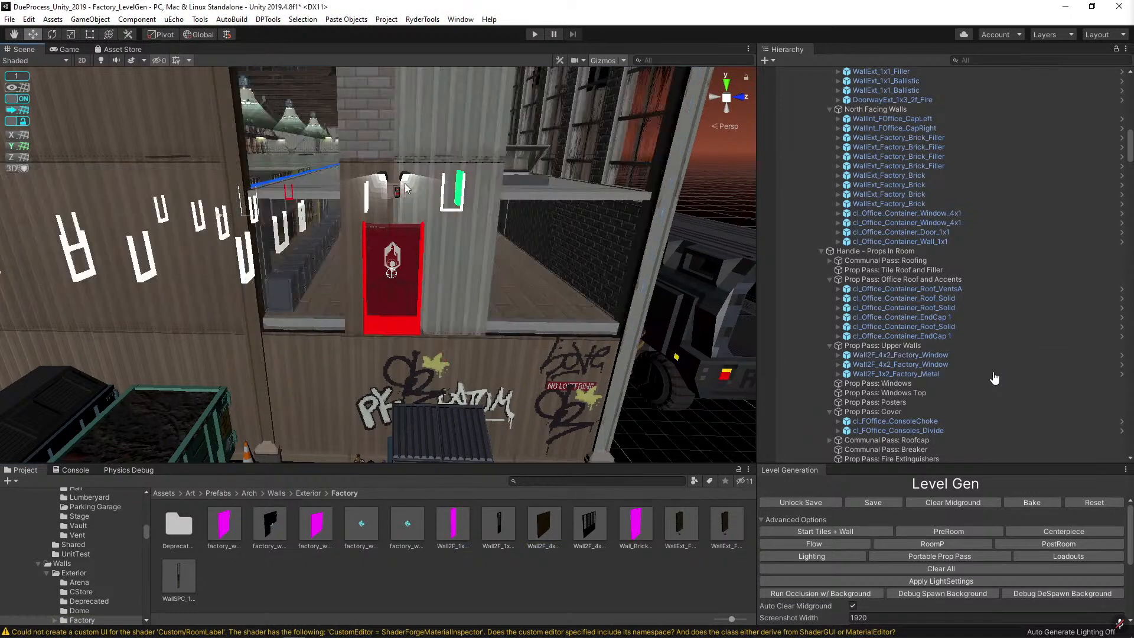
# Move the Wall2F_1x2_Factory_Metal panel beside the fire door and add two duplicates along the upper wall.
pyautogui.click(437, 94)
pyautogui.moveTo(437, 94); pyautogui.dragTo(389, 306, button='right')
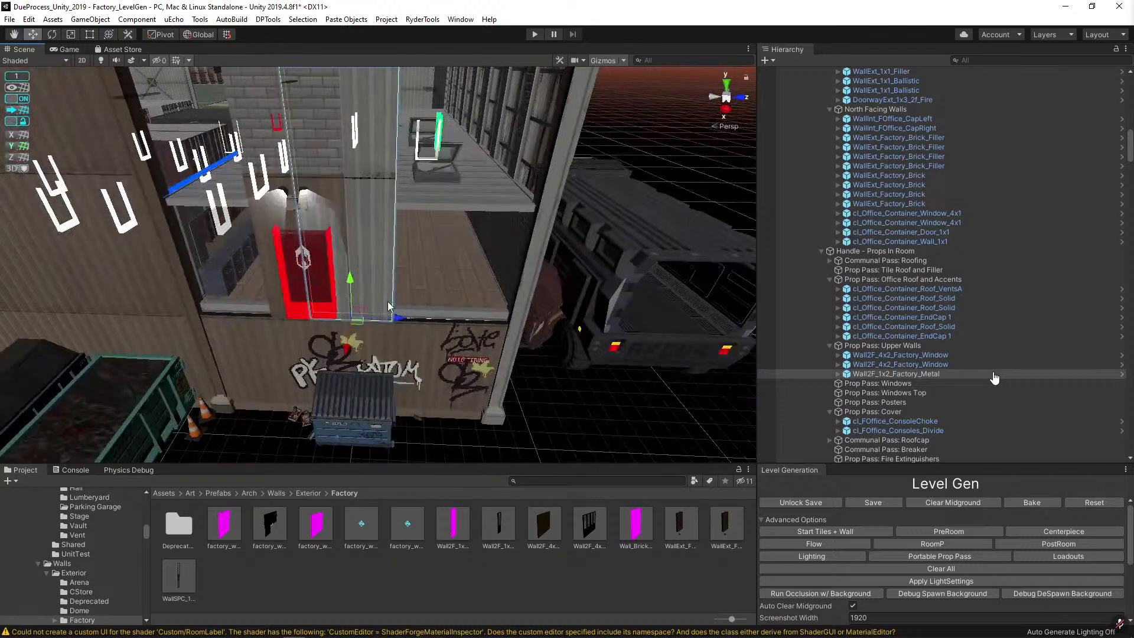
pyautogui.hotkey('ctrl', 'd')
pyautogui.moveTo(388, 305); pyautogui.dragTo(272, 289)
pyautogui.hotkey('ctrl', 'd')
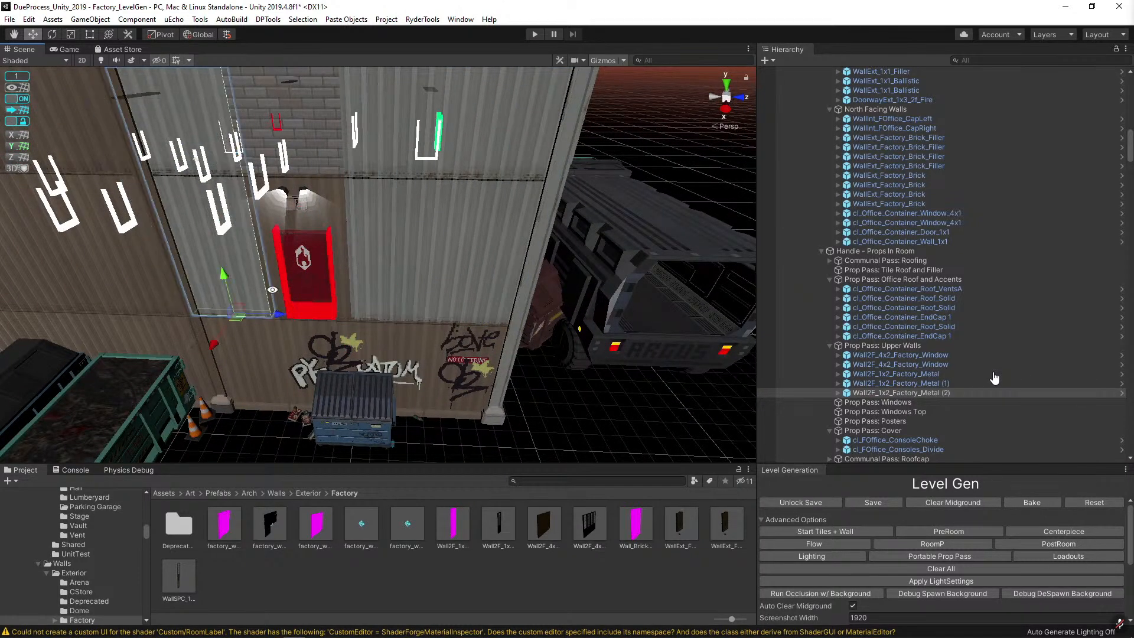
# Delete the two duplicated Wall2F_1x2_Factory_Metal panels, keeping only the one directly beside the fire door.
pyautogui.press('Delete')
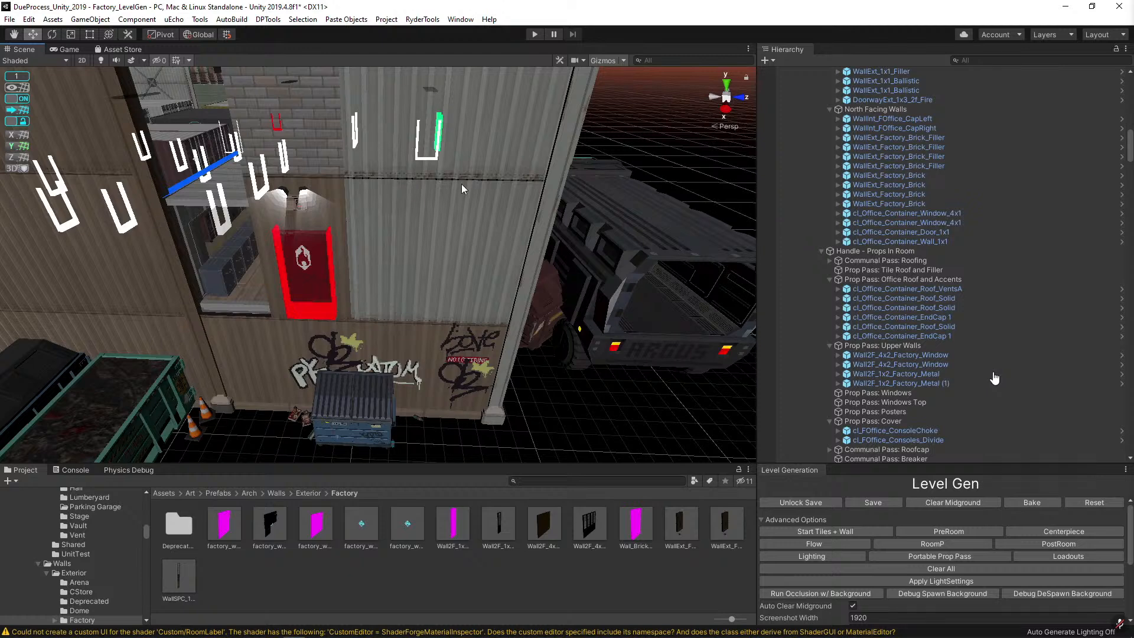
pyautogui.click(458, 236)
pyautogui.press('Delete')
# Apply the ballistic wall's brown corrugated material to the upper metal panel beside the fire door and to the brick section above the door.
pyautogui.click(431, 350)
pyautogui.doubleClick(246, 347)
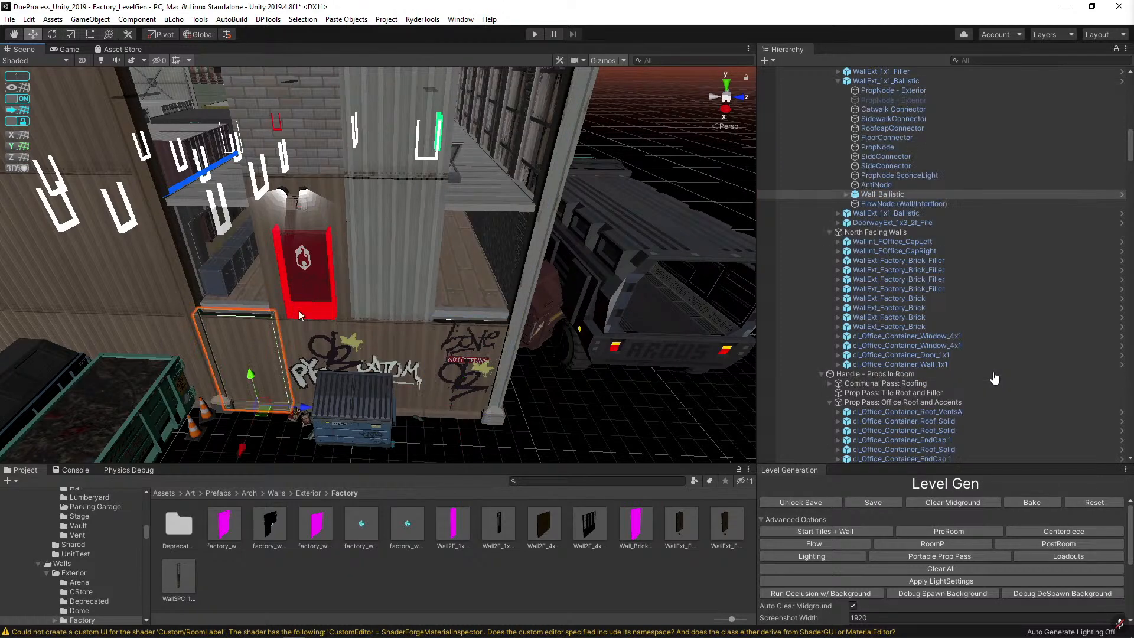
pyautogui.moveTo(366, 413); pyautogui.dragTo(355, 381, button='right')
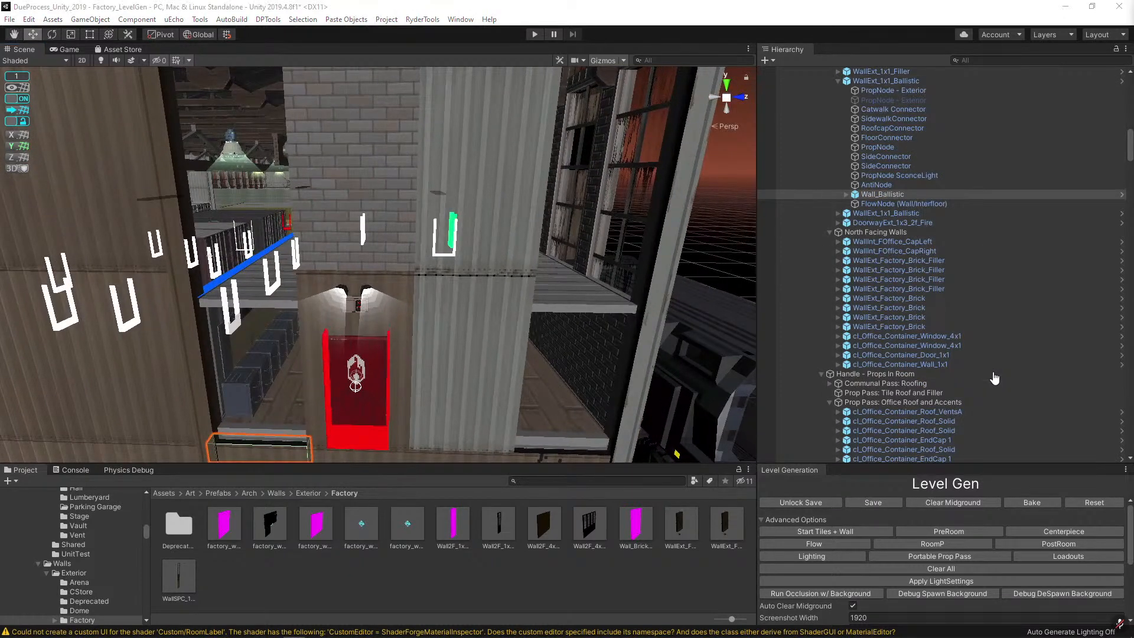
pyautogui.moveTo(1132, 194); pyautogui.dragTo(454, 181)
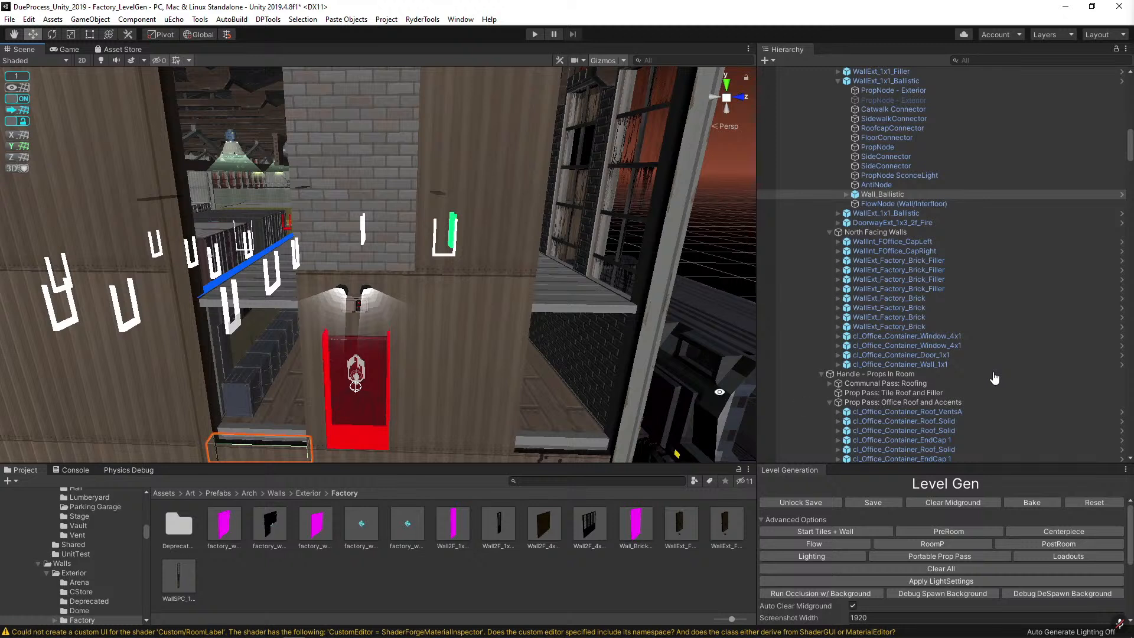
pyautogui.hotkey('ctrl', 'z')
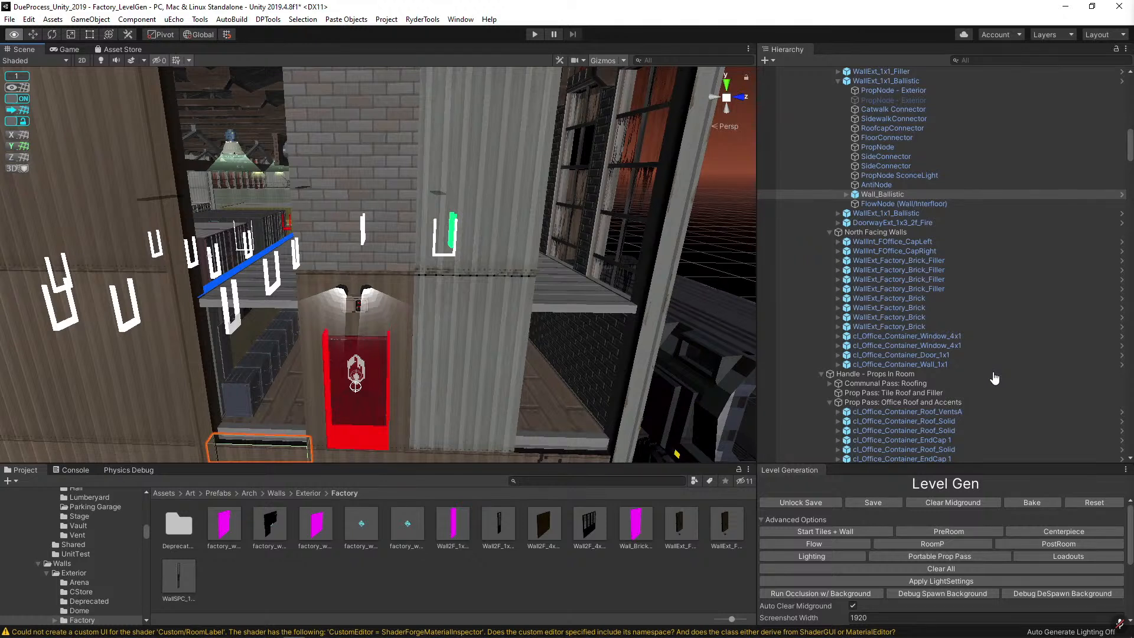
pyautogui.hotkey('ctrl', 'y')
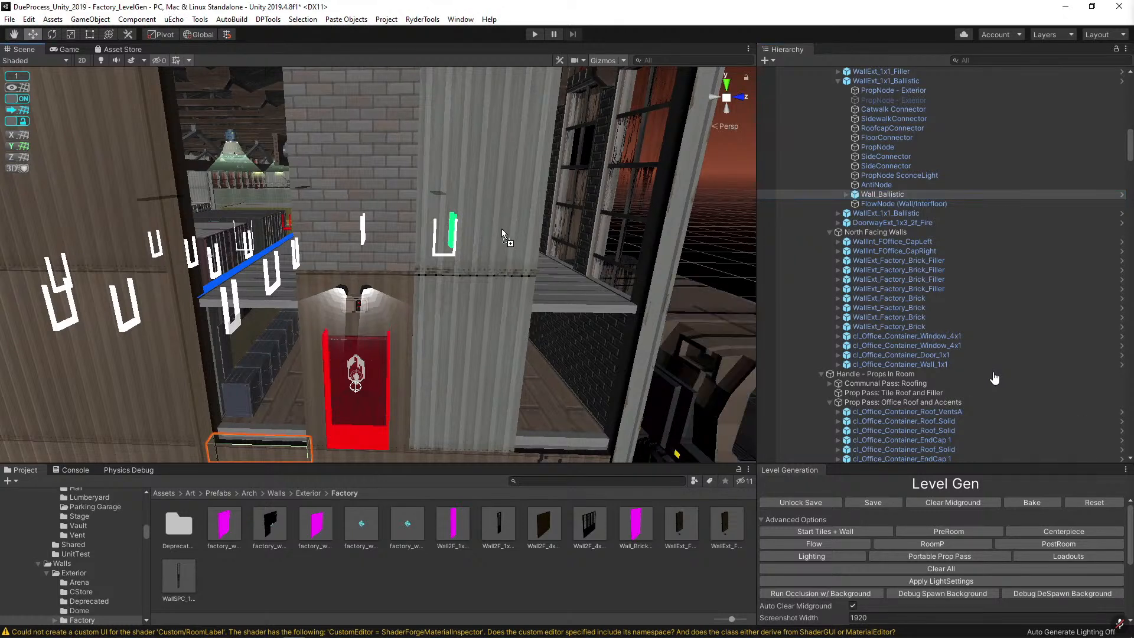
pyautogui.moveTo(501, 229); pyautogui.dragTo(502, 228)
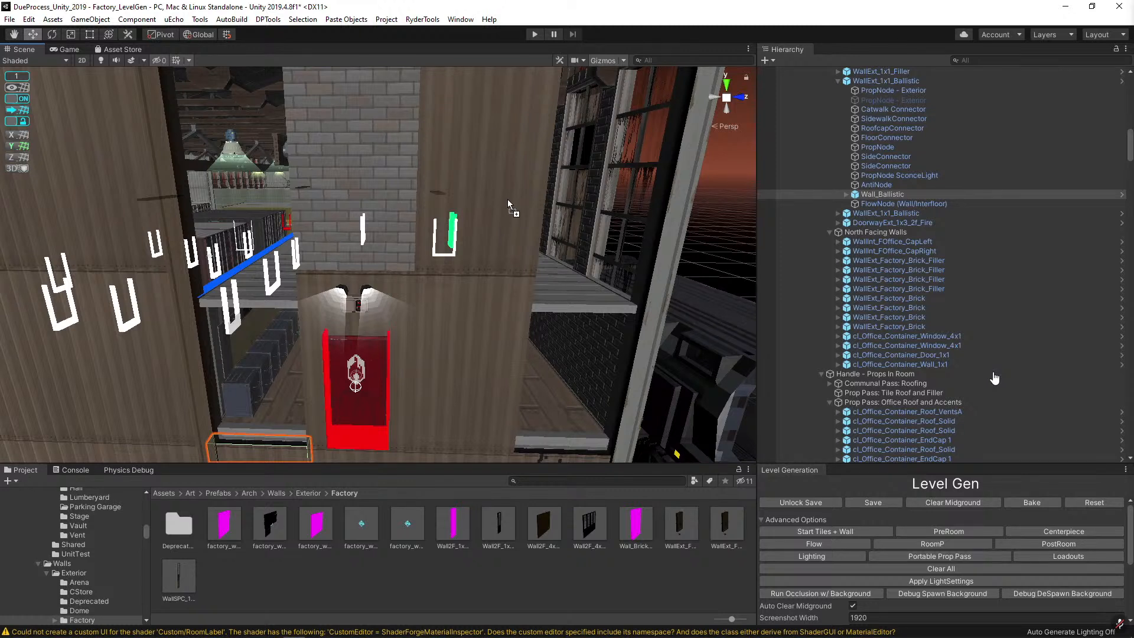
pyautogui.press('alt')
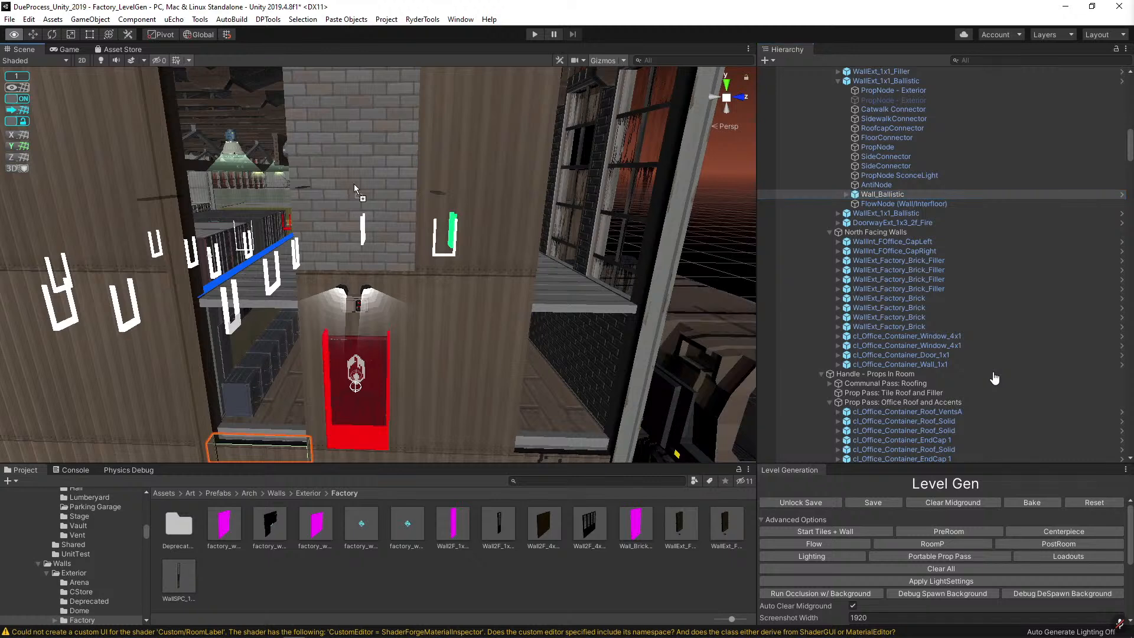
pyautogui.moveTo(354, 187); pyautogui.dragTo(354, 187)
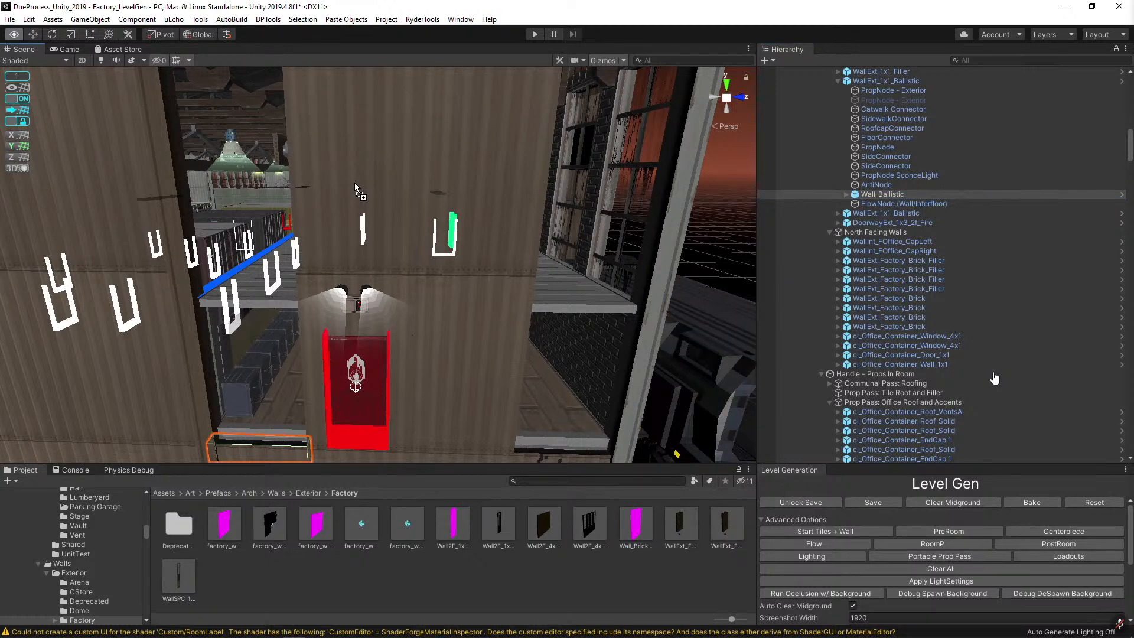
# Duplicate the Wall2F_1x2_Factory_Metal panel beside the fire door and move the copy to the building corner to close the gap.
pyautogui.moveTo(342, 174); pyautogui.dragTo(574, 253, button='right')
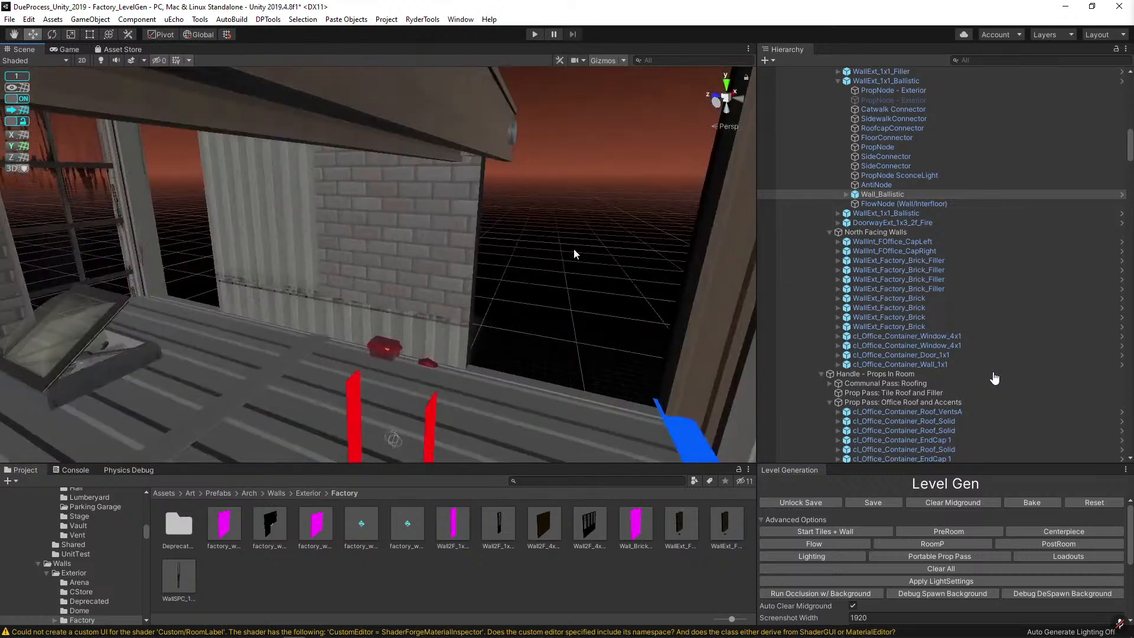
pyautogui.moveTo(483, 257); pyautogui.dragTo(510, 245, button='right')
pyautogui.keyDown('alt'); pyautogui.moveTo(510, 245); pyautogui.dragTo(549, 259); pyautogui.keyUp('alt')
pyautogui.click(317, 208)
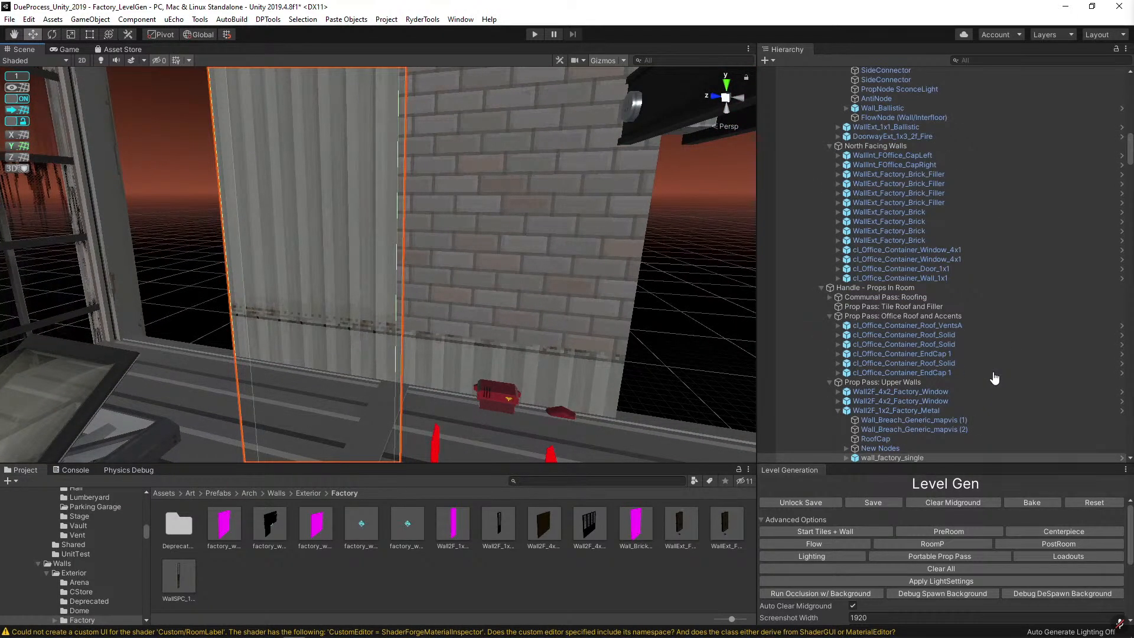
pyautogui.keyDown('alt'); pyautogui.moveTo(474, 170); pyautogui.dragTo(522, 305); pyautogui.keyUp('alt')
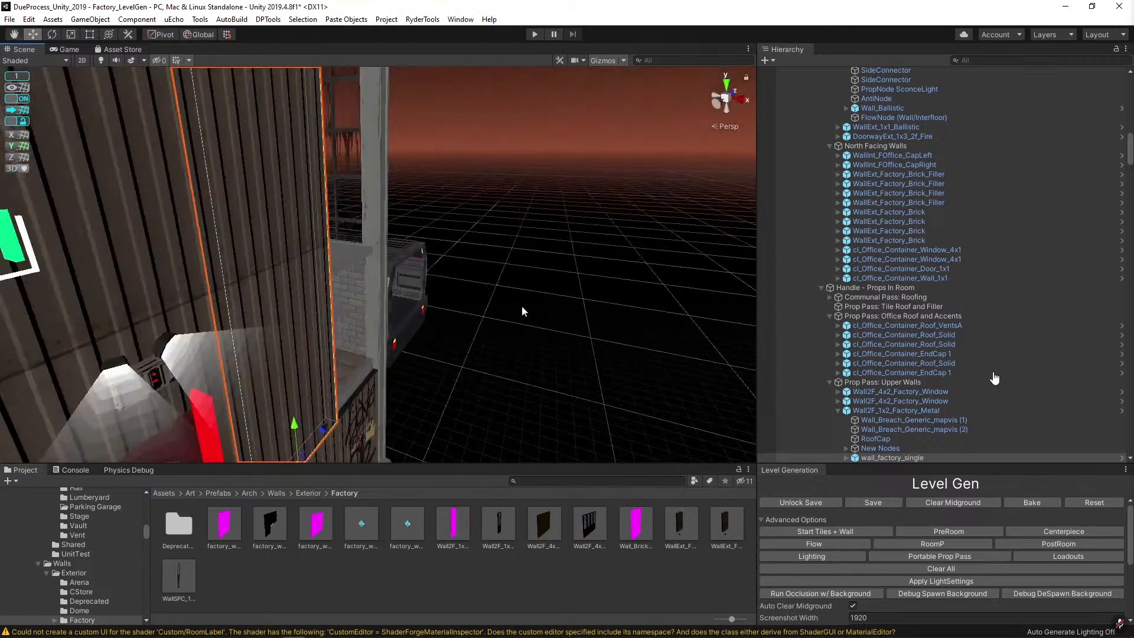
pyautogui.press('f')
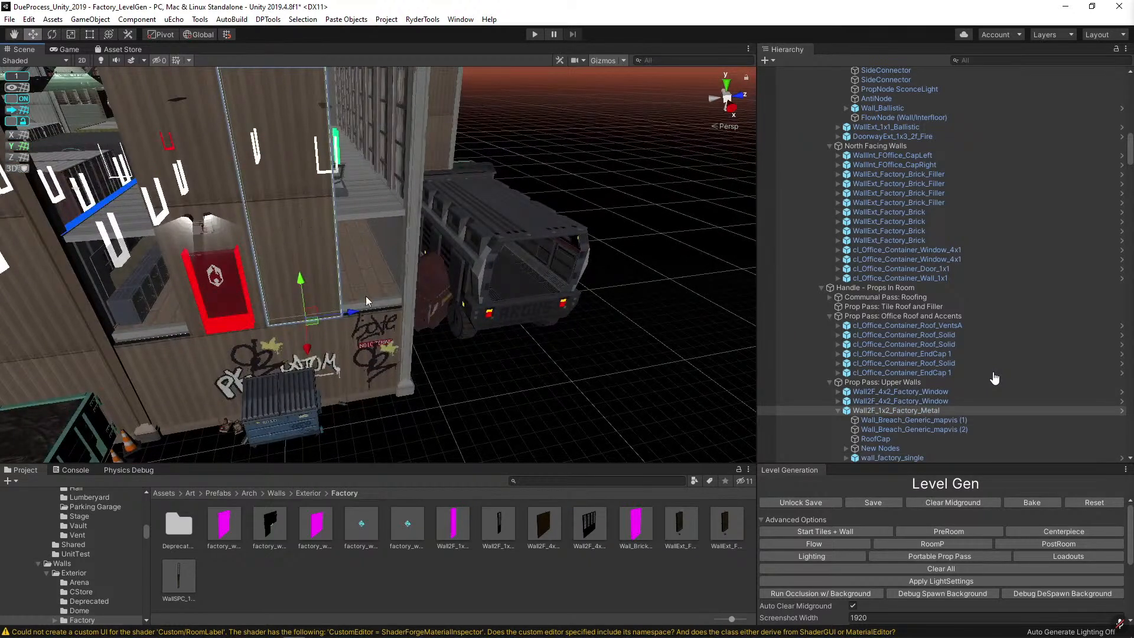
pyautogui.hotkey('ctrl', 'd')
pyautogui.moveTo(355, 309); pyautogui.dragTo(422, 300)
pyautogui.moveTo(423, 300); pyautogui.dragTo(415, 300, button='right')
pyautogui.press('s')
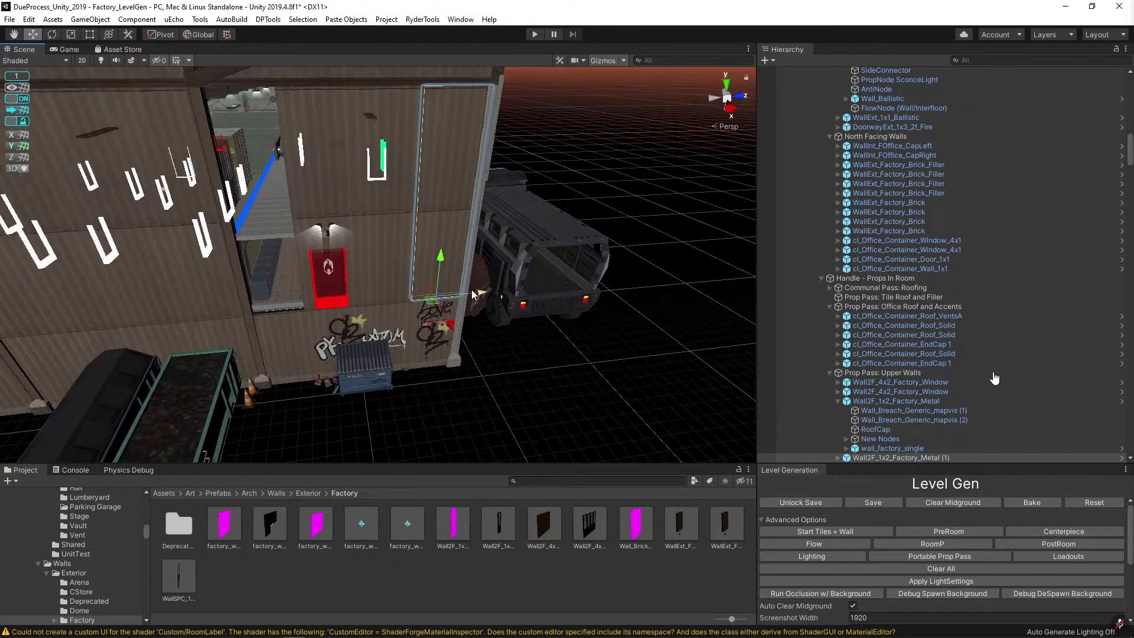
# Duplicate the Wall2F_1x2_Factory_Metal panel again and place the copy in the gap on the opposite side of the fire door.
pyautogui.hotkey('ctrl', 'd')
pyautogui.moveTo(473, 293); pyautogui.dragTo(316, 299)
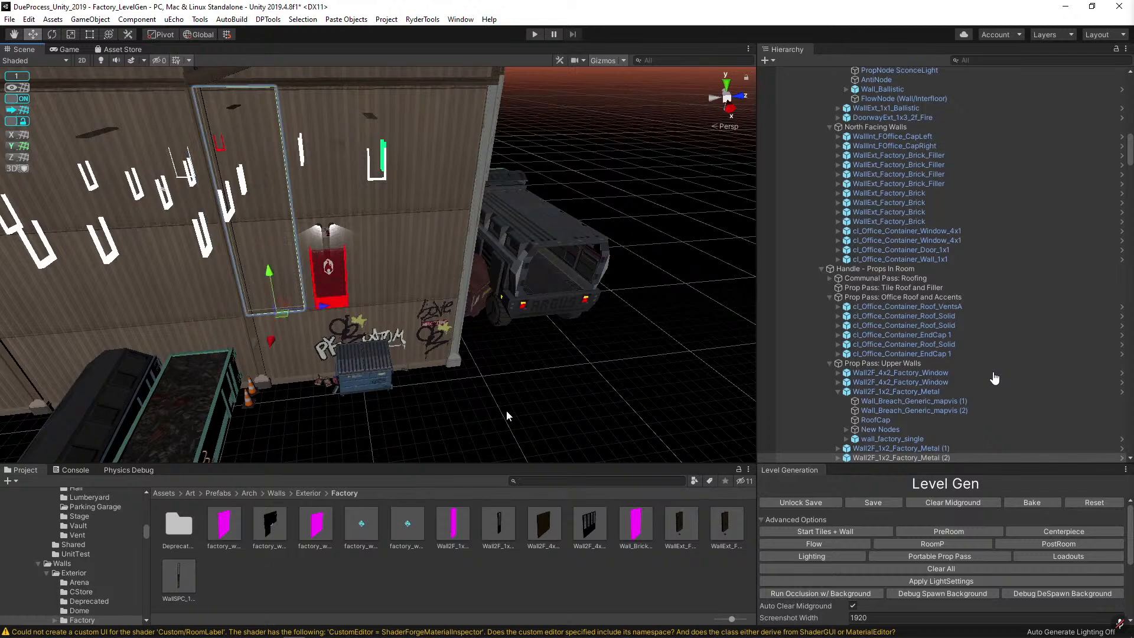
pyautogui.click(506, 411)
# Add the yellow catwalk with stairs outside the DoorwayExt_1x3_2f_Fire doorway.
pyautogui.click(332, 276)
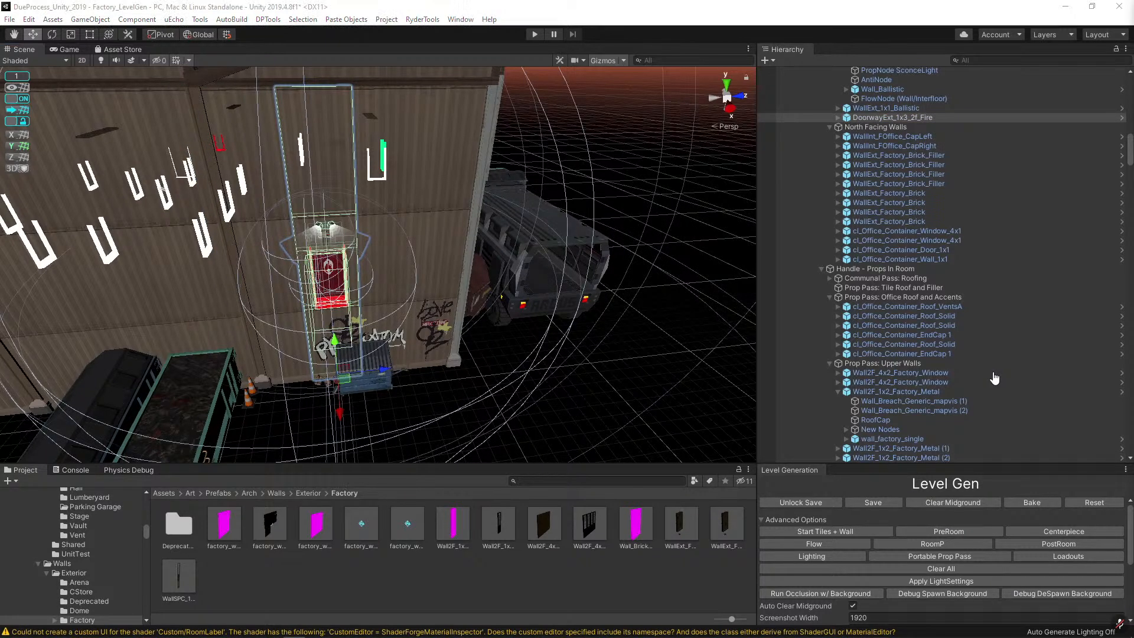
pyautogui.click(641, 416)
pyautogui.moveTo(595, 399); pyautogui.dragTo(561, 416, button='right')
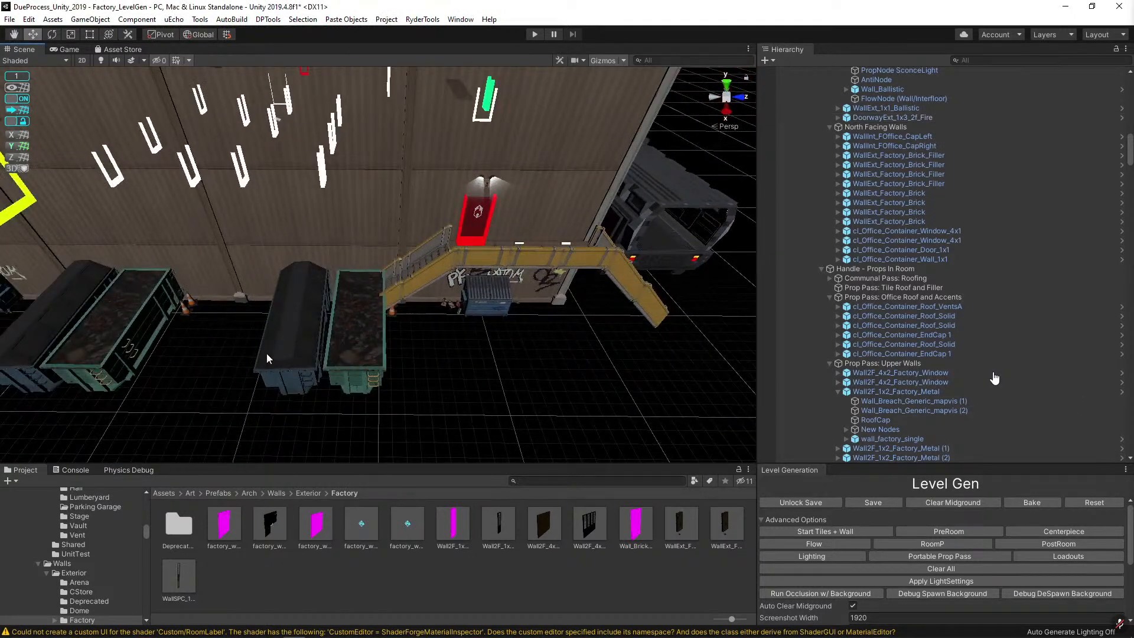
# Delete the blue dumpster and the wall graffiti beneath the fire door's catwalk.
pyautogui.click(462, 300)
pyautogui.click(474, 315)
pyautogui.press('Delete')
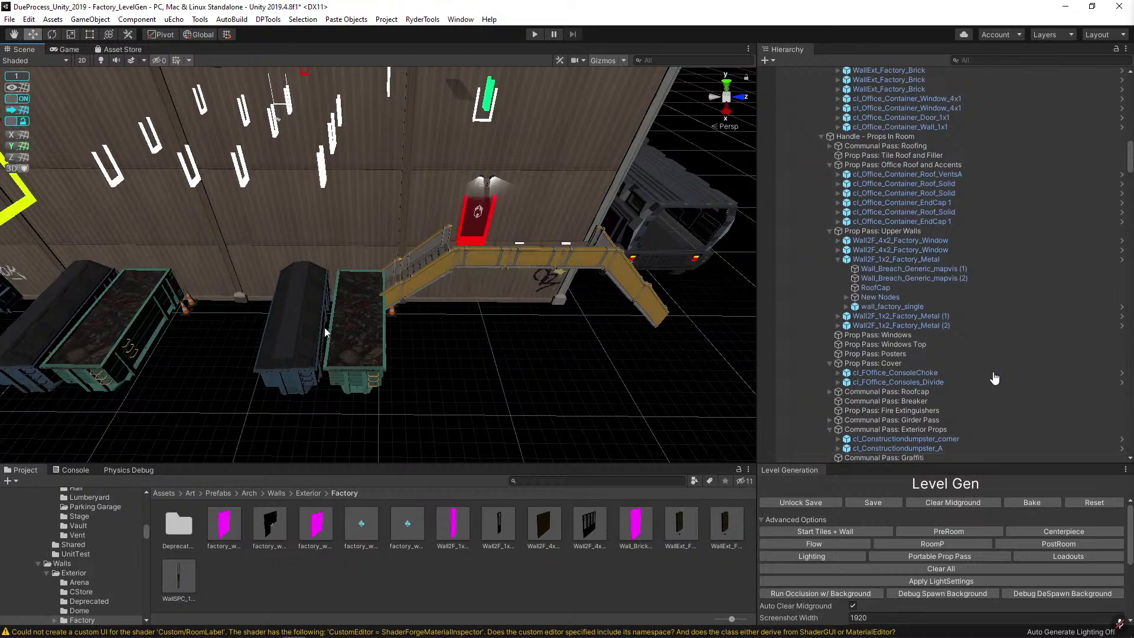
# Move the neighbouring cl_Constructiondumpster_B pair along the exterior wall so it sits under the fire door's catwalk.
pyautogui.click(325, 329)
pyautogui.moveTo(384, 290); pyautogui.dragTo(528, 296)
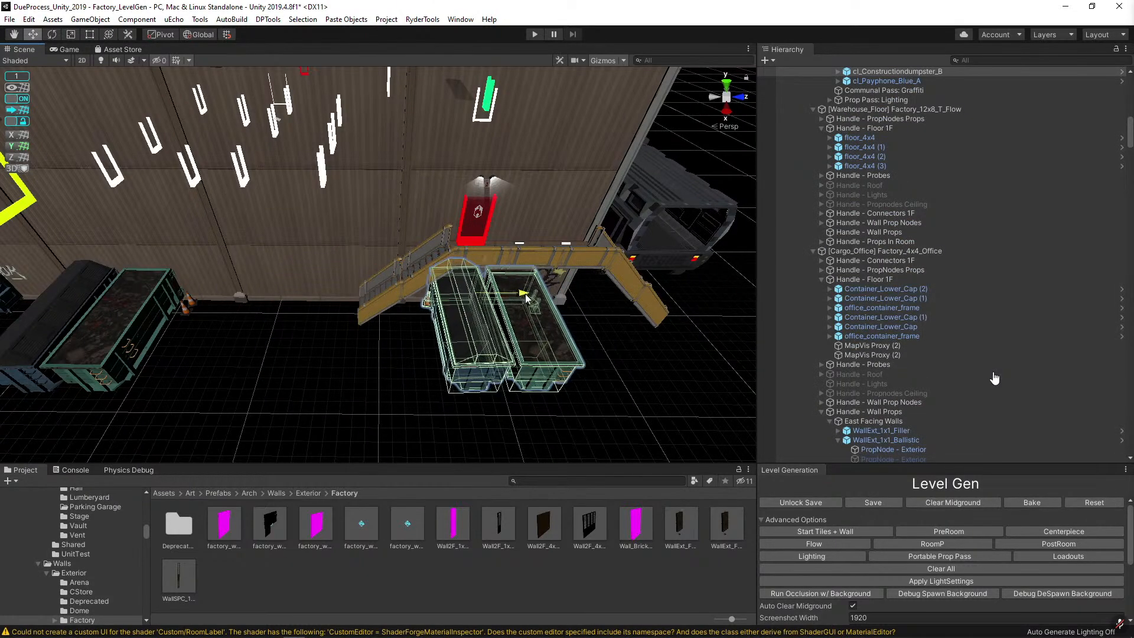
pyautogui.moveTo(528, 296); pyautogui.dragTo(816, 342, button='right')
pyautogui.click(533, 313)
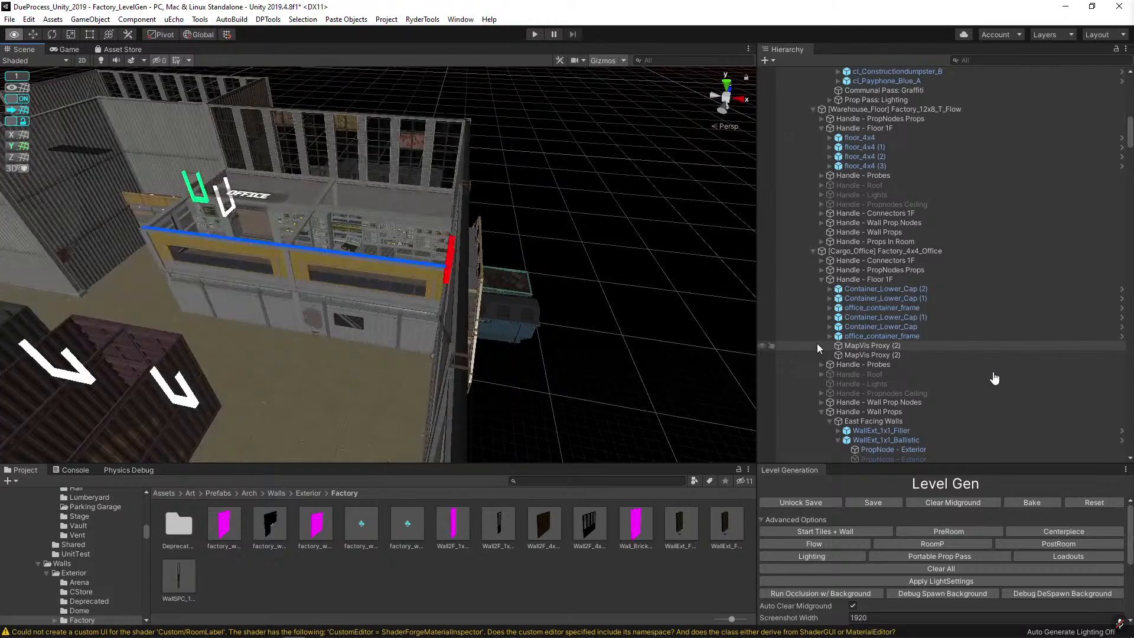
# Move the cl_TruckSpawn truck away from the office's outer wall and rotate it parallel to the building's long side wall.
pyautogui.moveTo(522, 319); pyautogui.dragTo(595, 403, button='right')
pyautogui.press('d')
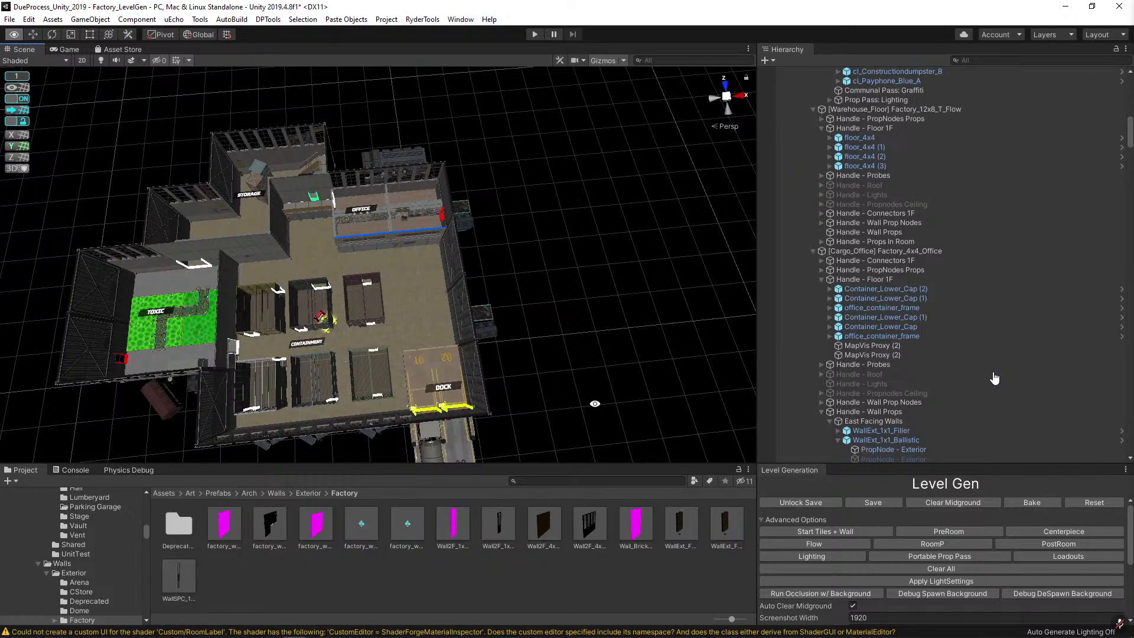
pyautogui.click(401, 154)
pyautogui.moveTo(561, 216); pyautogui.dragTo(450, 158, button='right')
pyautogui.press('w')
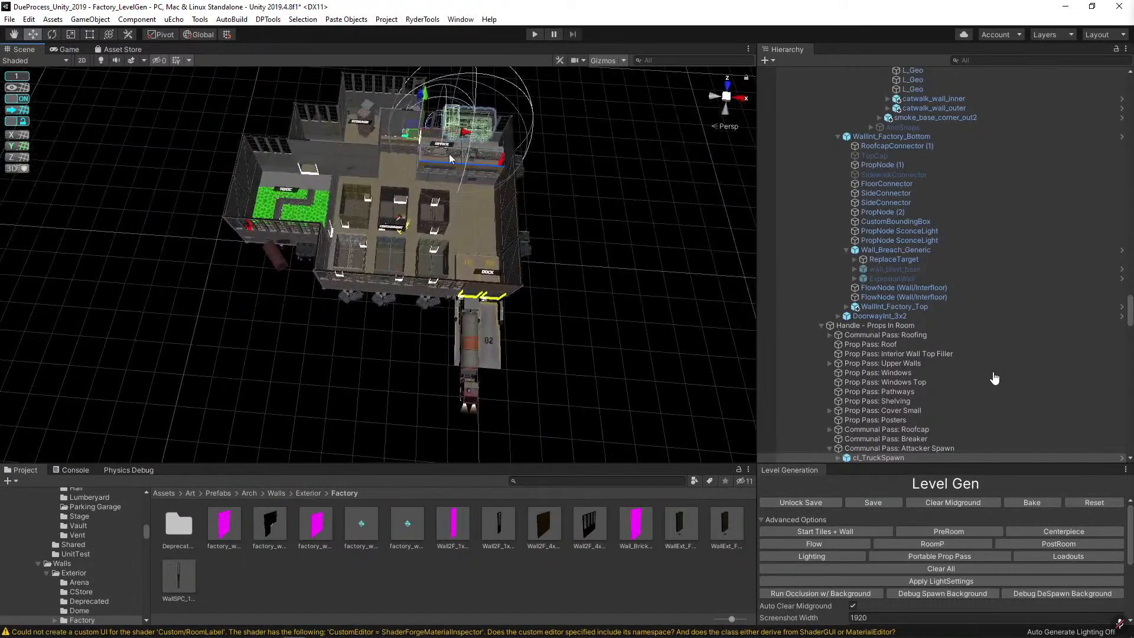
pyautogui.moveTo(450, 159); pyautogui.dragTo(209, 332)
pyautogui.press('e')
pyautogui.press('w')
pyautogui.press('alt')
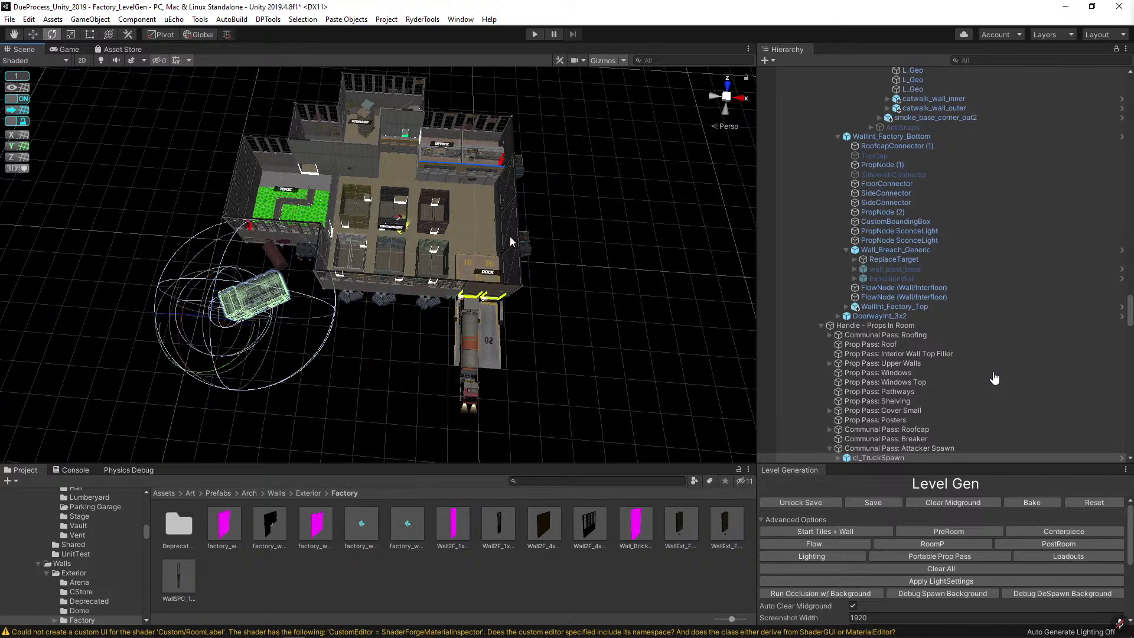
pyautogui.moveTo(227, 376); pyautogui.dragTo(2, 378)
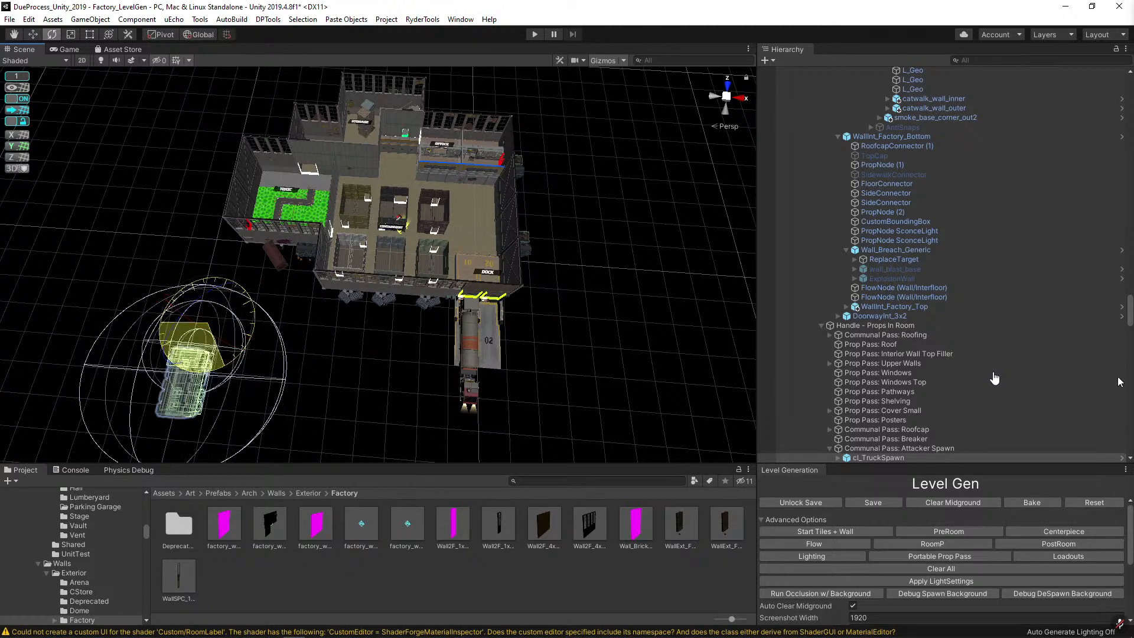
# Move the cl_TruckSpawn truck to the building's outer side, alongside the exterior wall next to the dock.
pyautogui.press('w')
pyautogui.moveTo(214, 337); pyautogui.dragTo(534, 230)
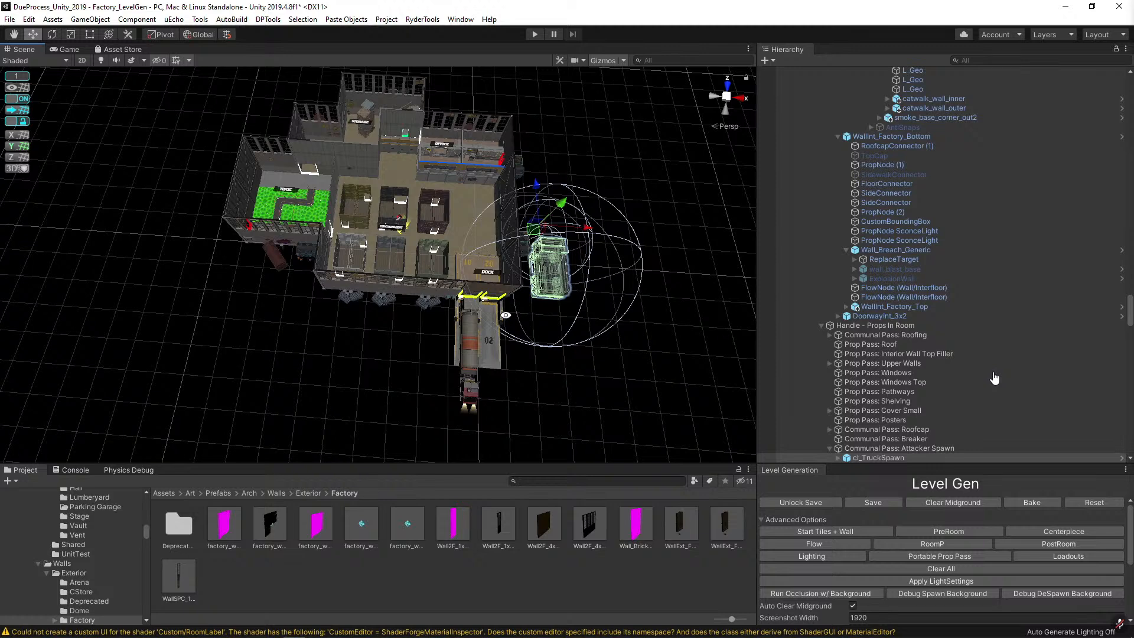
pyautogui.press('d')
pyautogui.moveTo(539, 351); pyautogui.dragTo(532, 323, button='right')
pyautogui.press('w')
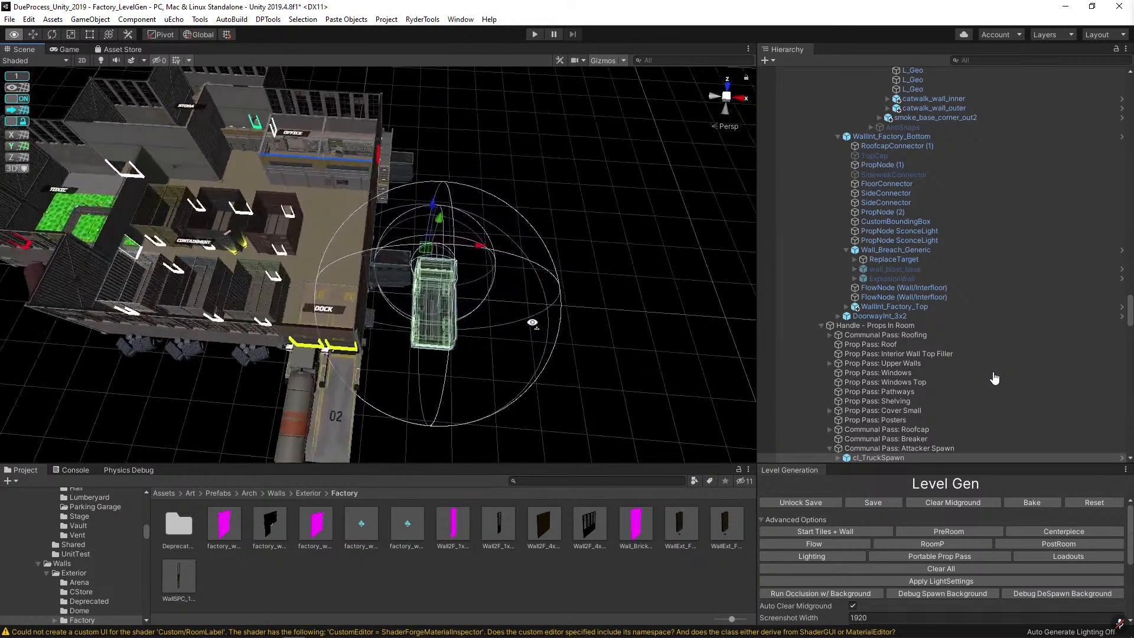
pyautogui.keyDown('alt'); pyautogui.moveTo(532, 322); pyautogui.dragTo(353, 155); pyautogui.keyUp('alt')
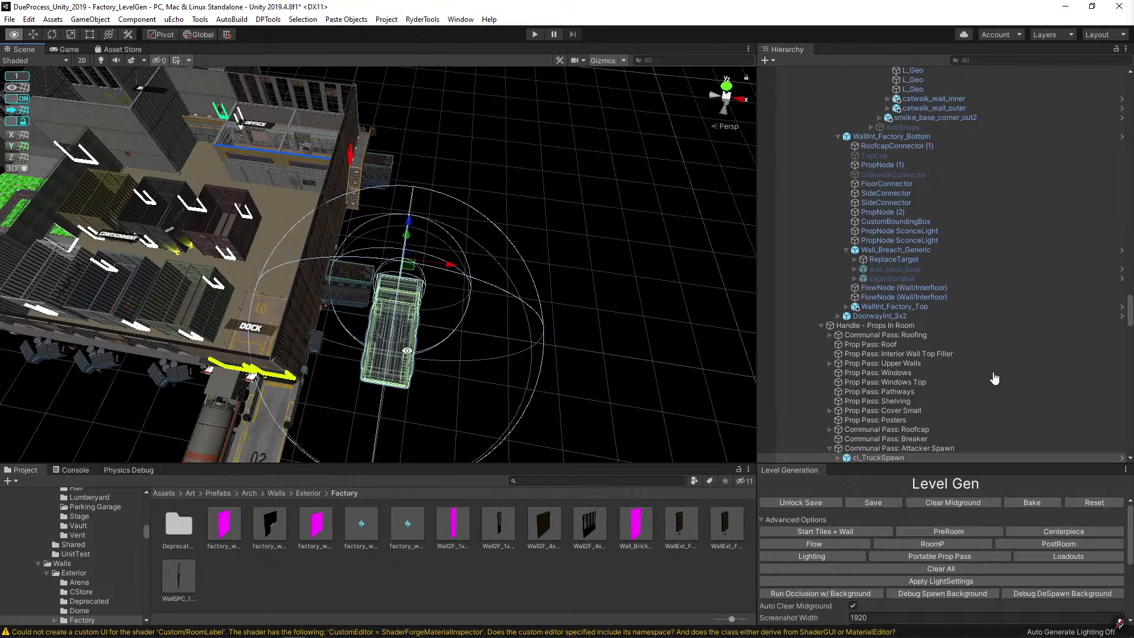
pyautogui.moveTo(478, 304); pyautogui.dragTo(627, 292, button='right')
pyautogui.press('w')
# Replace the cl_semi_trailer mixer trailer at the dock with the green cargo container prefab from the Cargo Containers folder.
pyautogui.click(336, 301)
pyautogui.press('w')
pyautogui.click(526, 290)
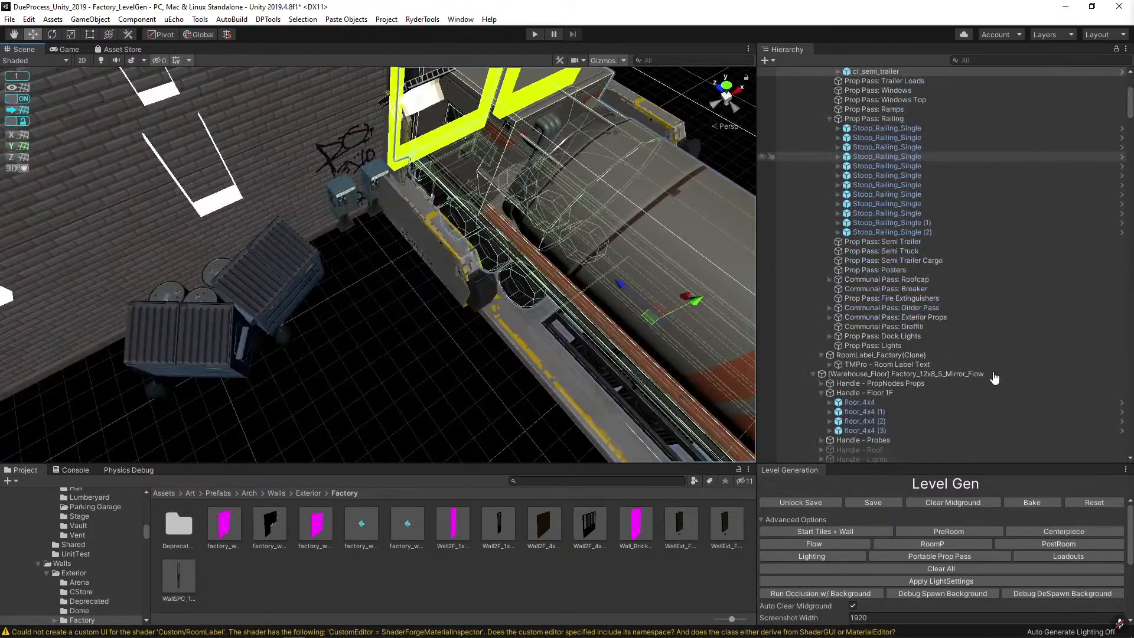
pyautogui.click(455, 294)
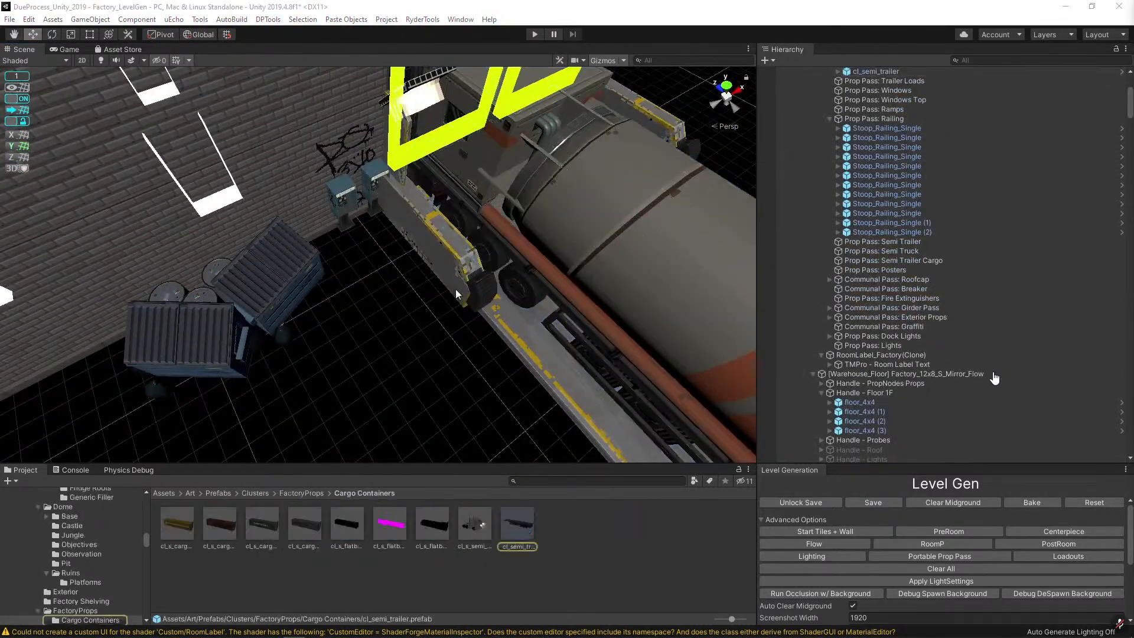
pyautogui.click(584, 229)
pyautogui.hotkey('ctrl', 'shift', 'r')
pyautogui.moveTo(268, 527); pyautogui.dragTo(208, 220)
# Delete the construction dumpsters standing between the truck and the dock's side wall.
pyautogui.click(313, 300)
pyautogui.moveTo(514, 265); pyautogui.dragTo(413, 277, button='right')
pyautogui.moveTo(374, 289); pyautogui.dragTo(458, 286)
pyautogui.click(531, 242)
pyautogui.moveTo(531, 242); pyautogui.dragTo(508, 120, button='right')
pyautogui.click(387, 365)
pyautogui.press('Delete')
# Move the blue dumpster beside the dock farther along the exterior wall, past the front of the truck.
pyautogui.click(506, 354)
pyautogui.moveTo(506, 352); pyautogui.dragTo(483, 506, button='right')
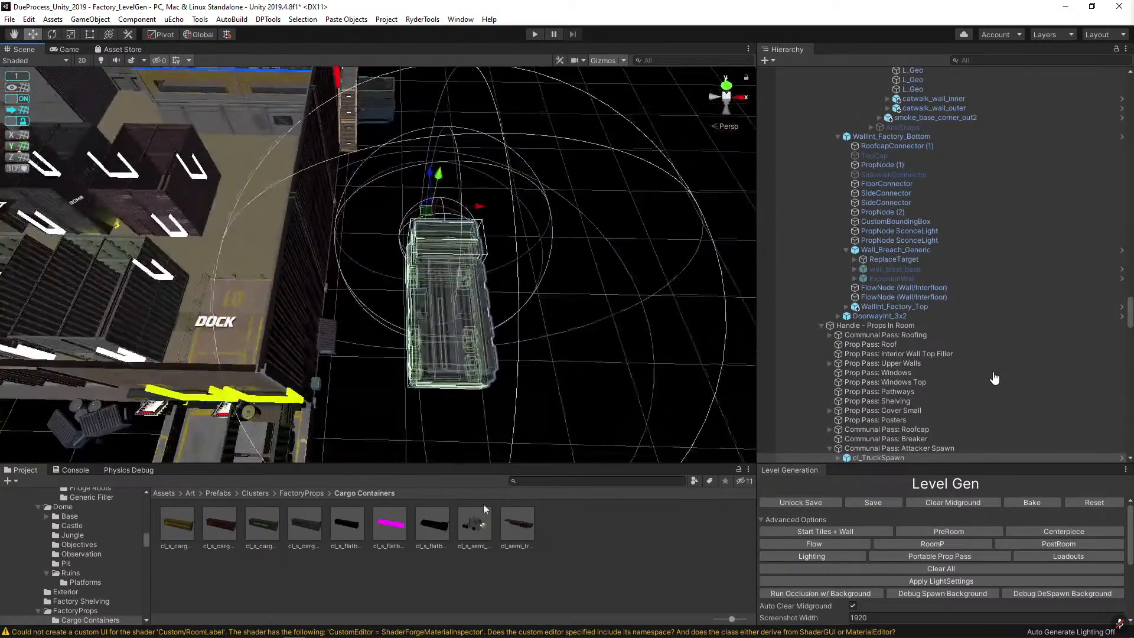
pyautogui.click(337, 338)
pyautogui.moveTo(320, 321); pyautogui.dragTo(381, 116)
pyautogui.moveTo(520, 324); pyautogui.dragTo(454, 285, button='right')
pyautogui.moveTo(385, 225); pyautogui.dragTo(484, 290)
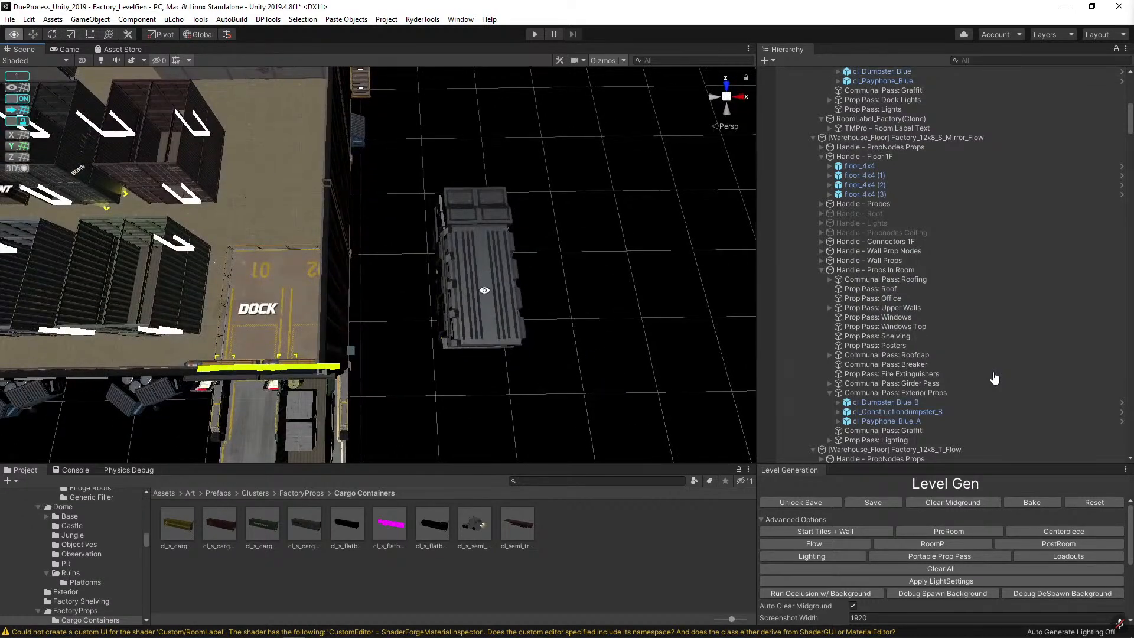
# Move the cl_TruckSpawn truck sideways until it sits close against the exterior wall beside the dock.
pyautogui.click(484, 290)
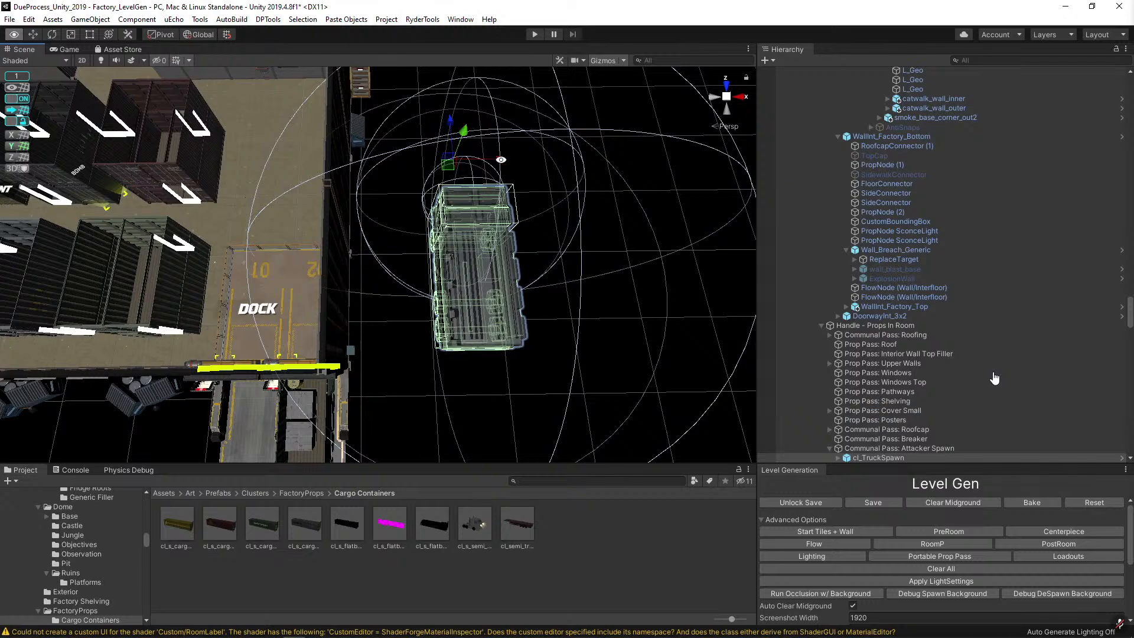
pyautogui.press('w')
pyautogui.moveTo(502, 161); pyautogui.dragTo(437, 166)
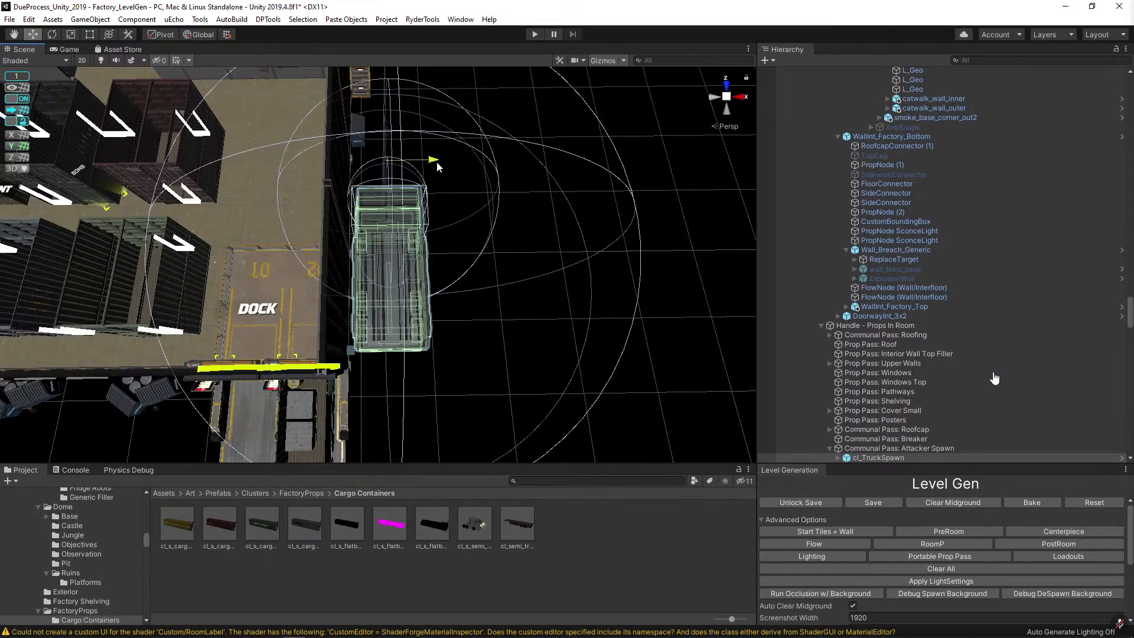
pyautogui.click(529, 256)
pyautogui.keyDown('alt'); pyautogui.moveTo(529, 256); pyautogui.dragTo(416, 279); pyautogui.keyUp('alt')
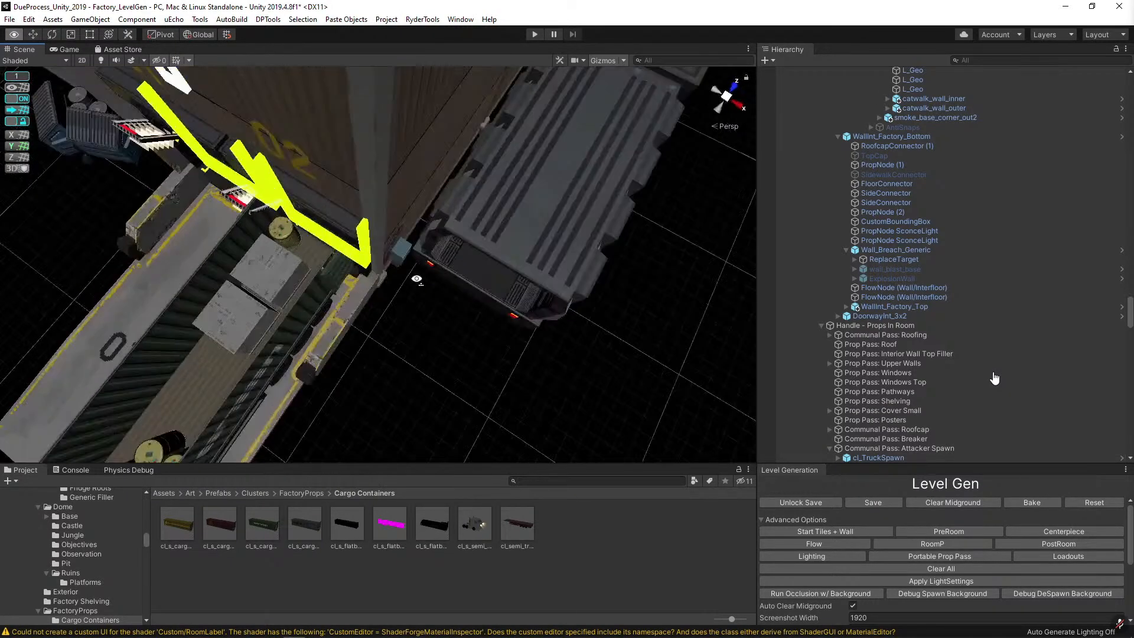
pyautogui.moveTo(416, 279); pyautogui.dragTo(408, 261, button='right')
# Move the cl_Payphone_Blue payphones from behind the truck along the exterior wall to just past its cab.
pyautogui.click(406, 259)
pyautogui.moveTo(534, 236); pyautogui.dragTo(307, 219, button='right')
pyautogui.moveTo(232, 265); pyautogui.dragTo(414, 282)
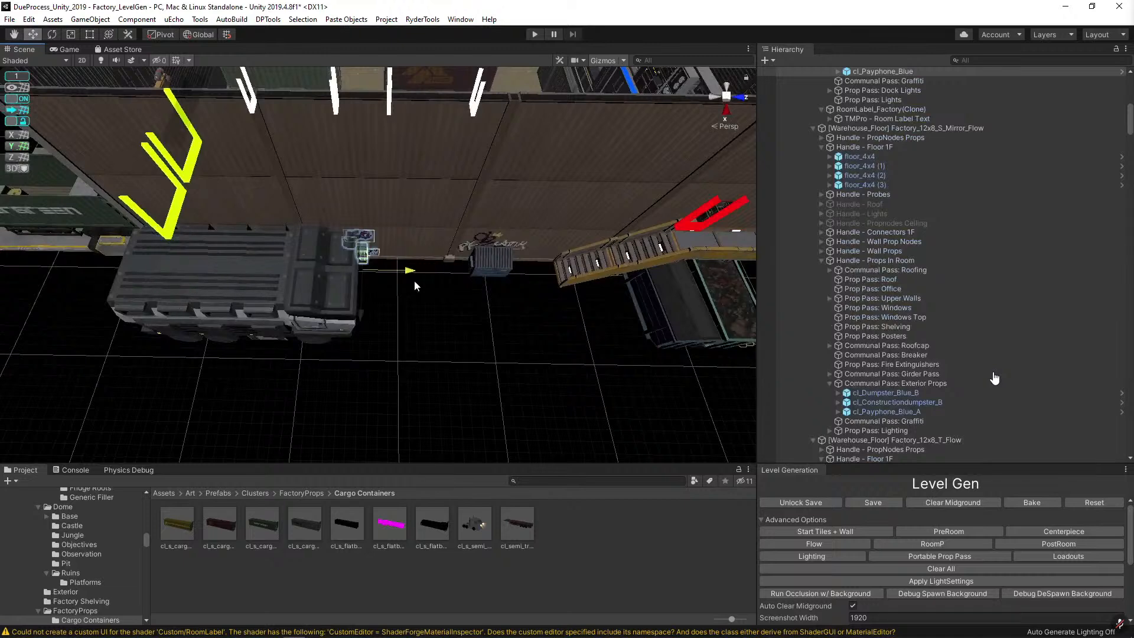
pyautogui.click(409, 360)
pyautogui.keyDown('alt'); pyautogui.moveTo(408, 359); pyautogui.dragTo(625, 379); pyautogui.keyUp('alt')
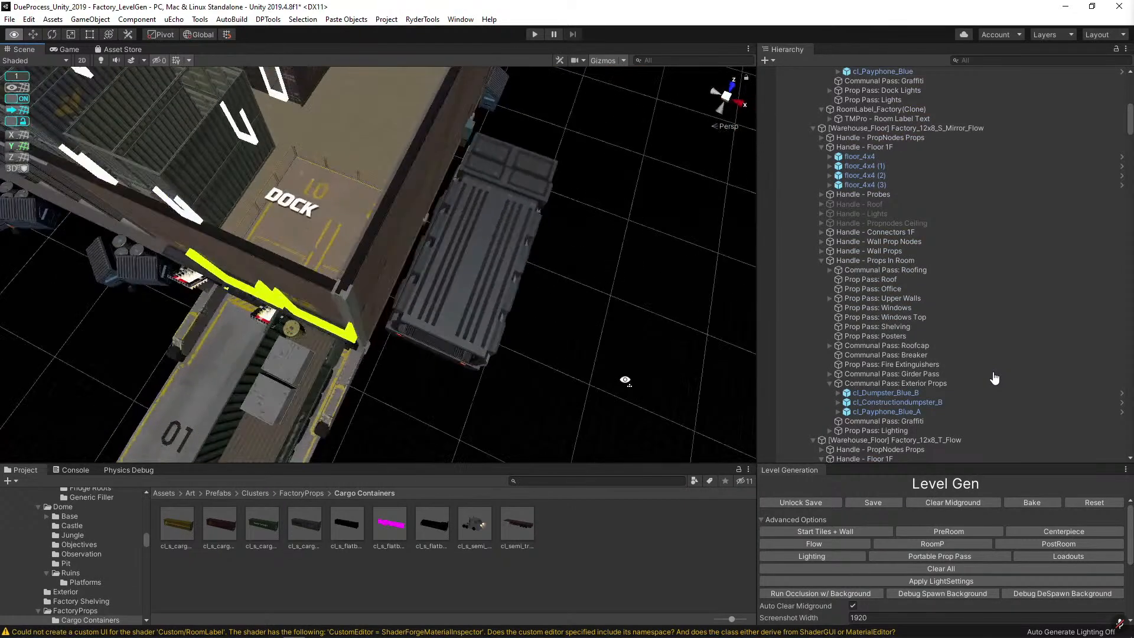
# Adjust the cl_TruckSpawn truck's position lengthwise along the exterior wall beside the dock.
pyautogui.click(442, 298)
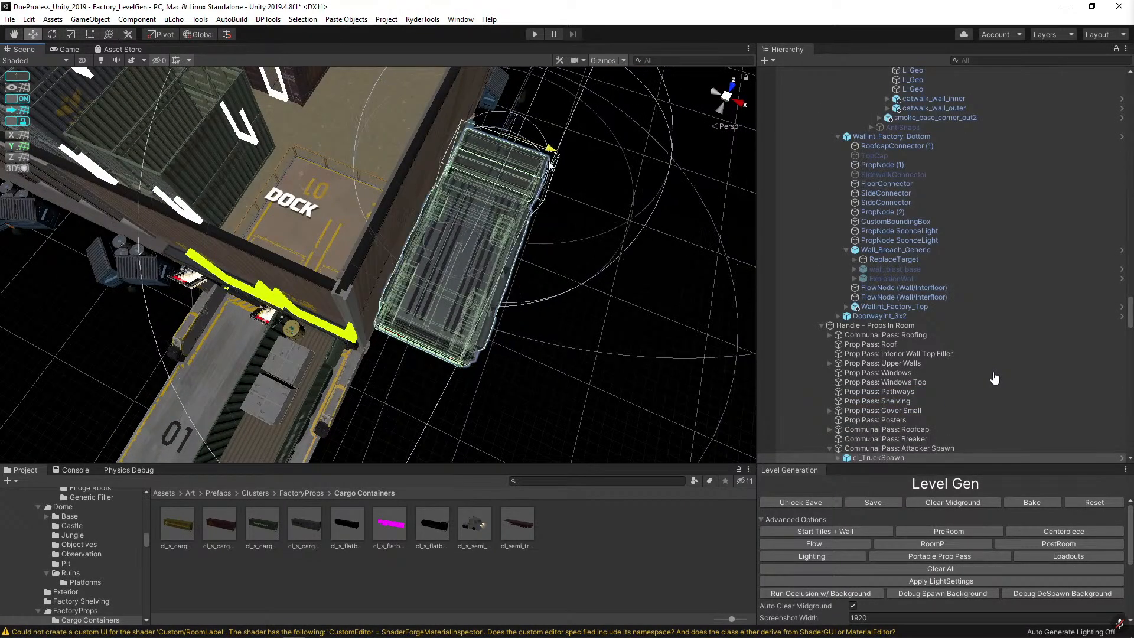
pyautogui.click(539, 289)
pyautogui.keyDown('alt'); pyautogui.moveTo(452, 287); pyautogui.dragTo(455, 217); pyautogui.keyUp('alt')
pyautogui.scroll(-3, 509, 275)
pyautogui.click(411, 248)
pyautogui.click(496, 238)
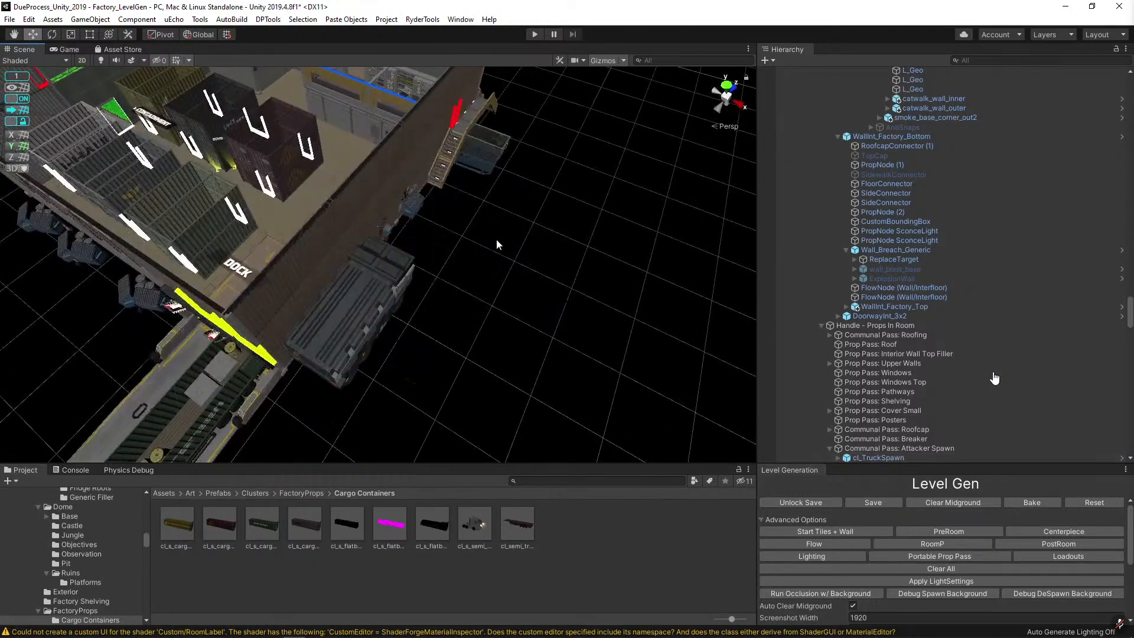
pyautogui.keyDown('alt'); pyautogui.moveTo(331, 251); pyautogui.dragTo(402, 261); pyautogui.keyUp('alt')
pyautogui.click(403, 261)
pyautogui.keyDown('alt'); pyautogui.moveTo(567, 295); pyautogui.dragTo(484, 288); pyautogui.keyUp('alt')
pyautogui.scroll(3, 472, 292)
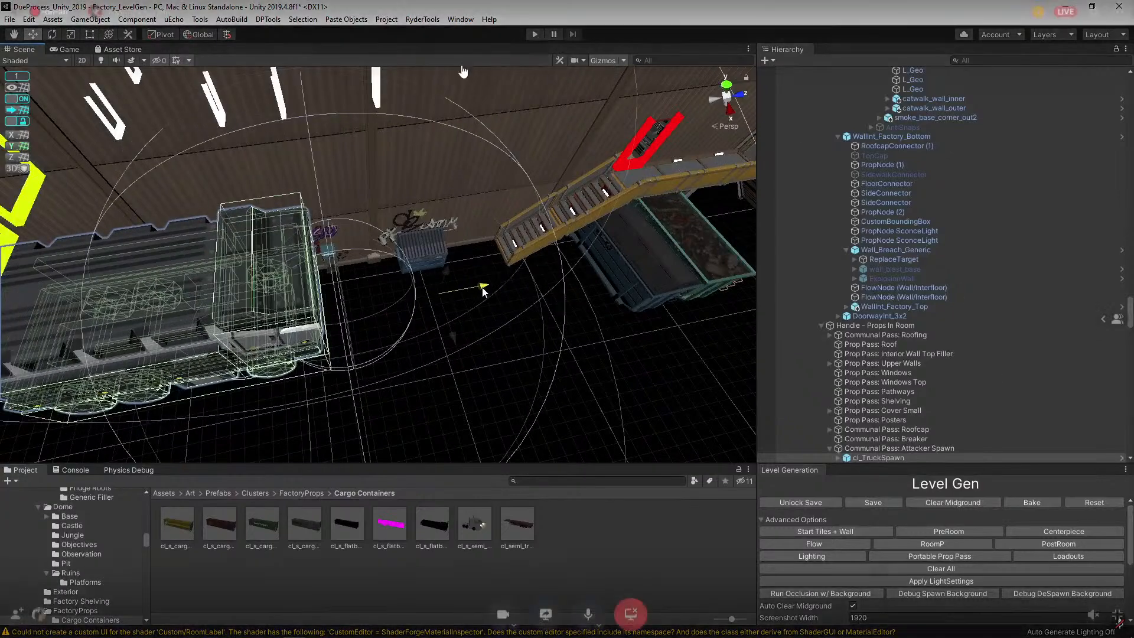
pyautogui.click(389, 352)
pyautogui.keyDown('alt'); pyautogui.moveTo(390, 352); pyautogui.dragTo(465, 358); pyautogui.keyUp('alt')
pyautogui.moveTo(465, 359); pyautogui.dragTo(647, 380, button='right')
pyautogui.keyDown('alt'); pyautogui.moveTo(519, 350); pyautogui.dragTo(520, 350); pyautogui.keyUp('alt')
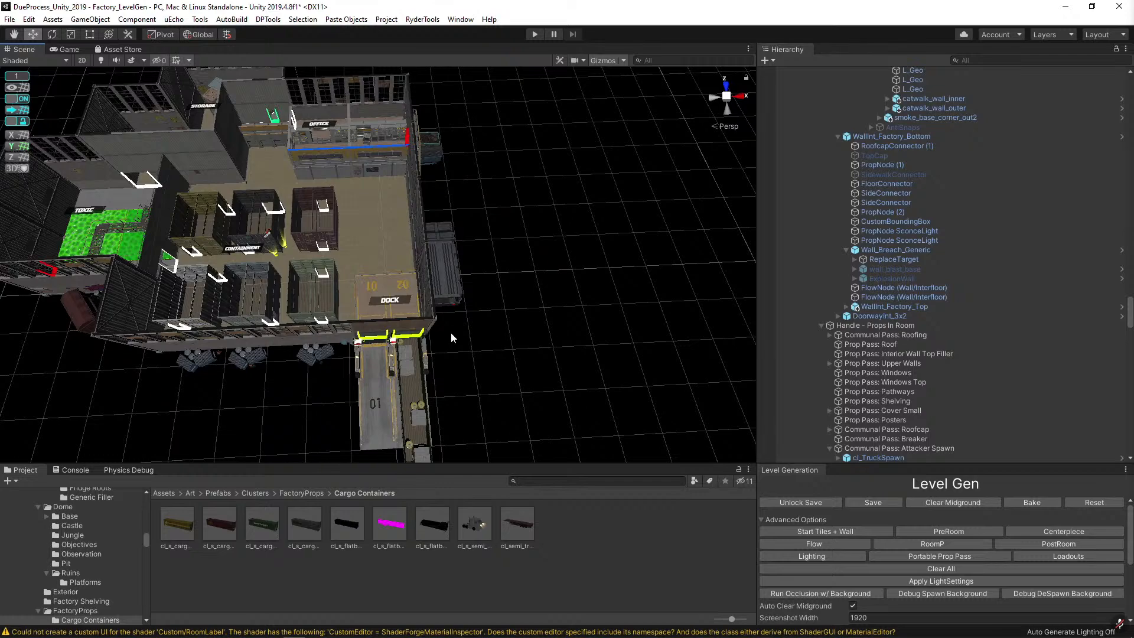
# Examine the toxic room's walls and doorway, and the overall layout around the storage, office and containment areas.
pyautogui.scroll(4, 450, 331)
pyautogui.moveTo(450, 332); pyautogui.dragTo(498, 266, button='right')
pyautogui.press('w')
pyautogui.click(590, 616)
pyautogui.click(498, 270)
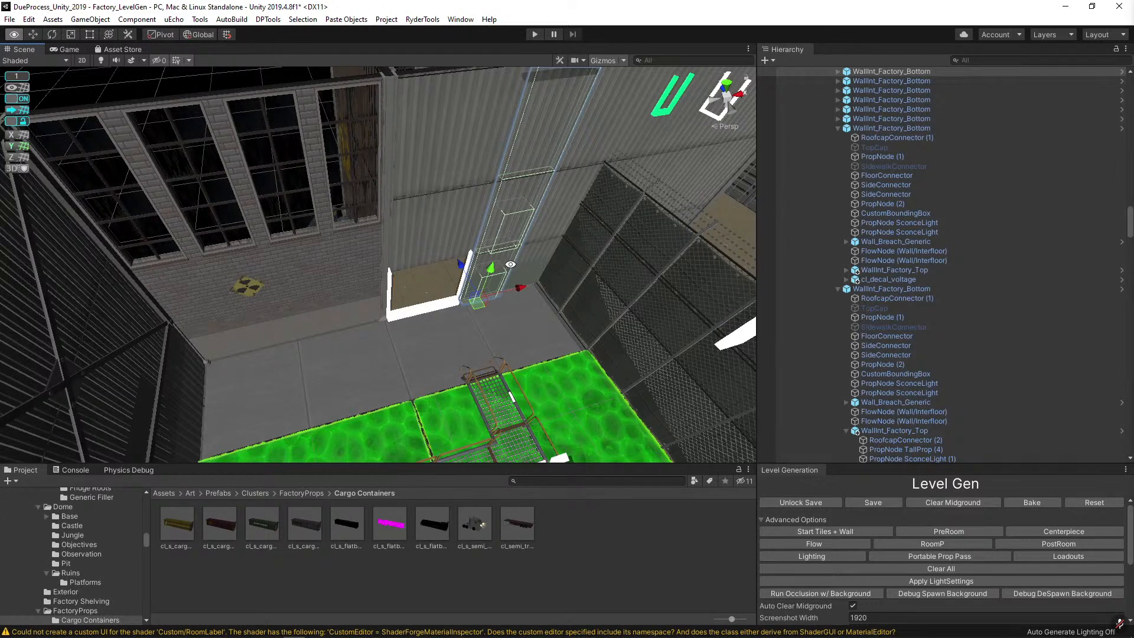
pyautogui.moveTo(510, 264); pyautogui.dragTo(428, 232, button='right')
pyautogui.press('s')
pyautogui.click(346, 131)
pyautogui.press('s')
pyautogui.press('d')
pyautogui.moveTo(346, 131); pyautogui.dragTo(373, 152, button='right')
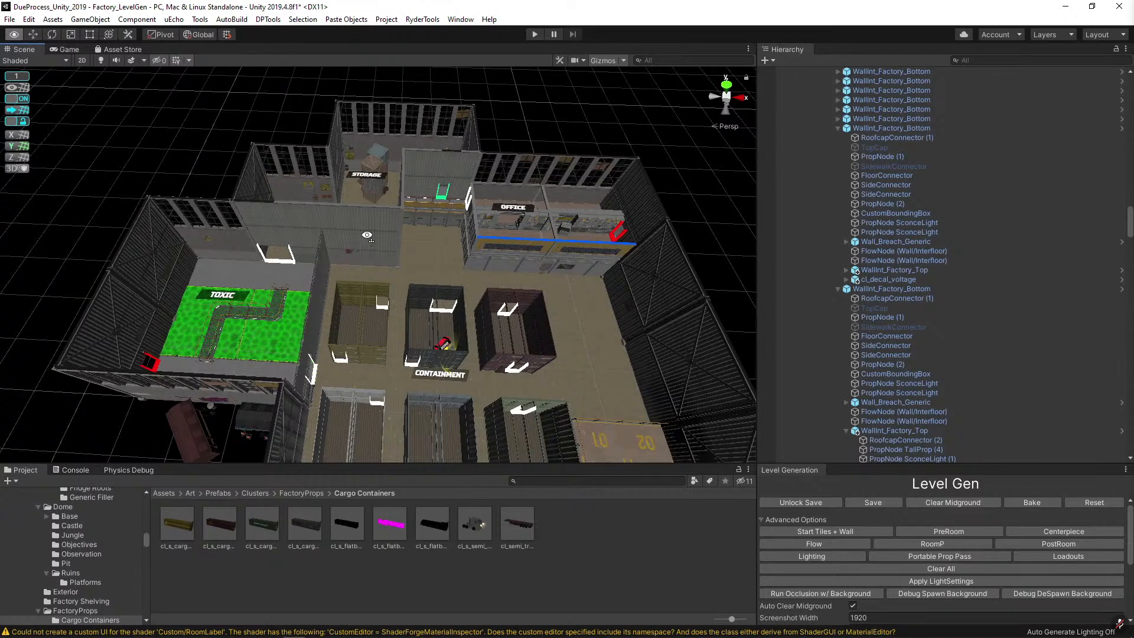
pyautogui.keyDown('alt'); pyautogui.moveTo(366, 235); pyautogui.dragTo(501, 261); pyautogui.keyUp('alt')
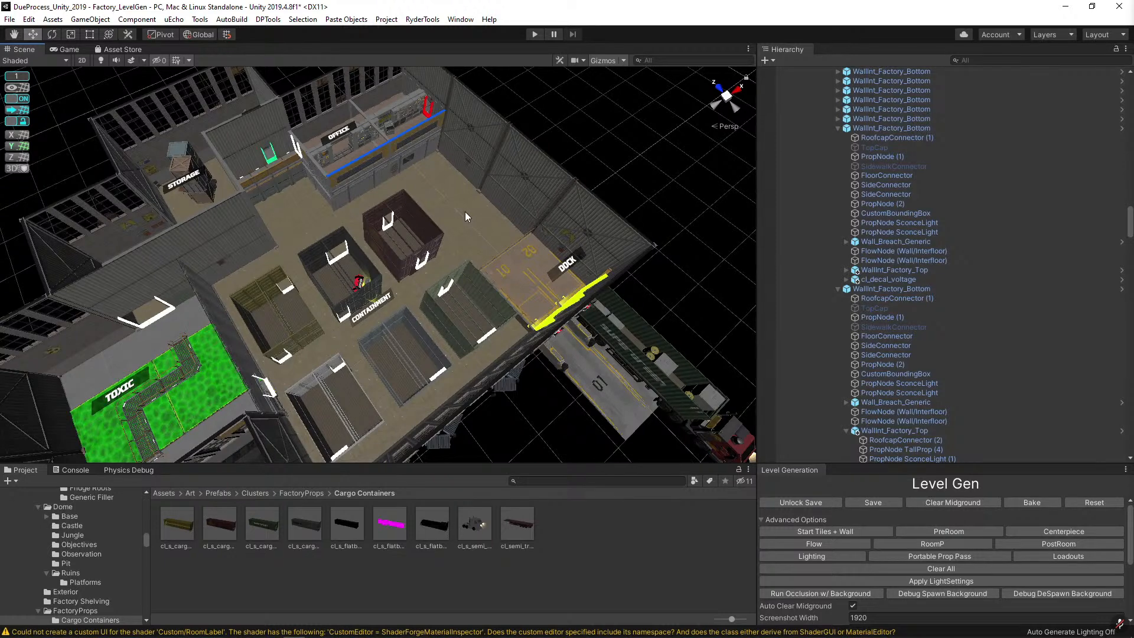
# Delete the Stoop_Railing_Single in front of bay 02 at the dock platform's inner edge.
pyautogui.scroll(10, 526, 251)
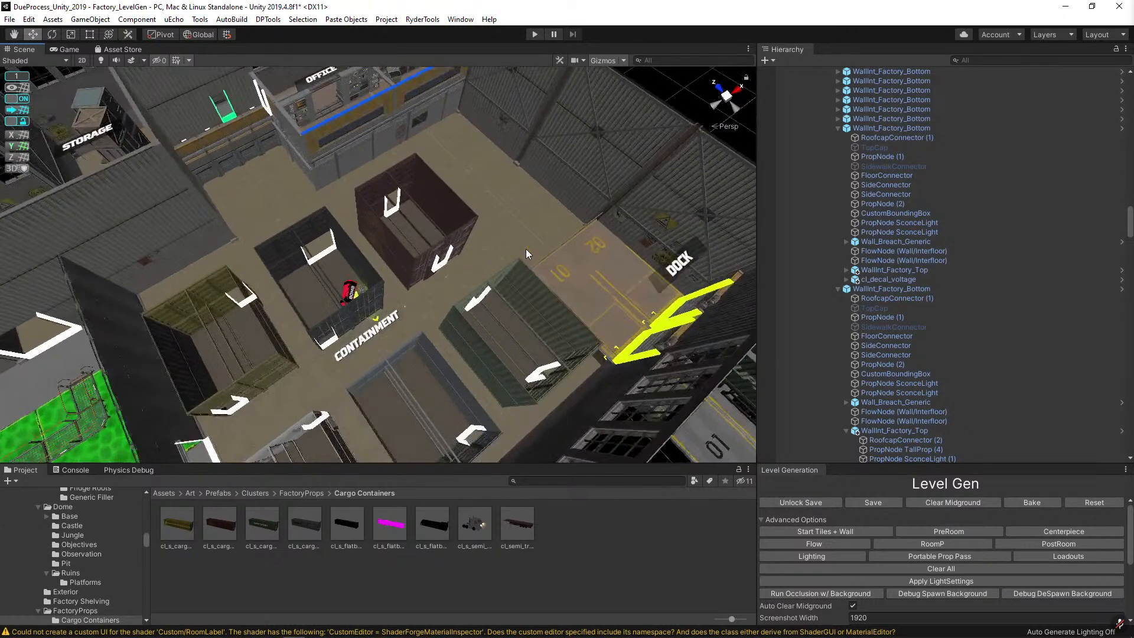
pyautogui.keyDown('alt'); pyautogui.moveTo(503, 243); pyautogui.dragTo(599, 193); pyautogui.keyUp('alt')
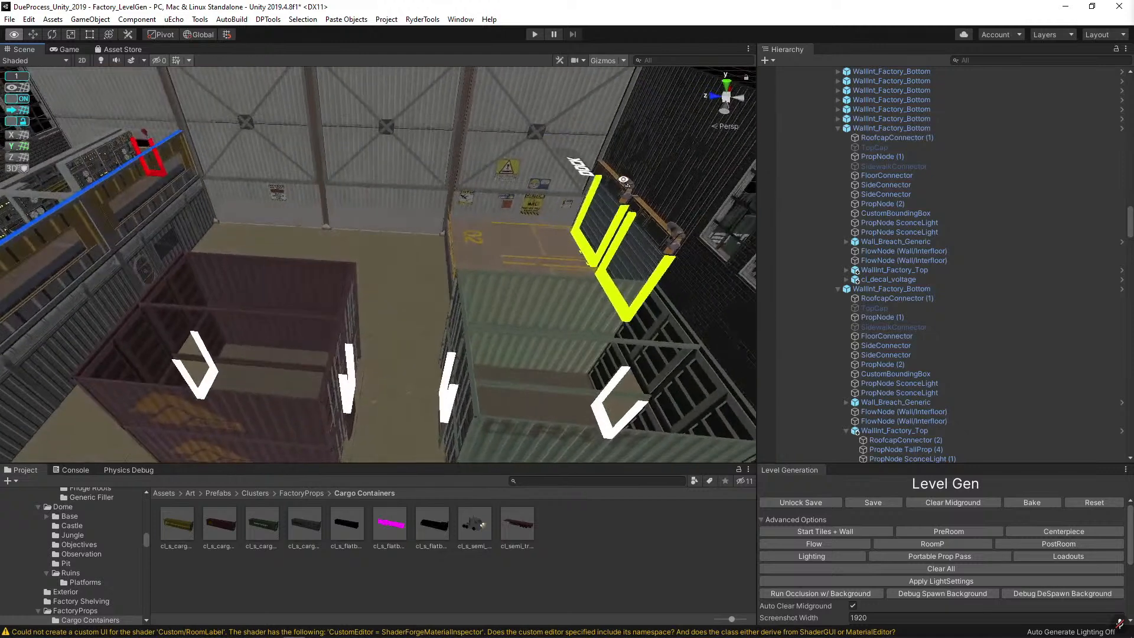
pyautogui.scroll(5, 375, 299)
pyautogui.keyDown('alt'); pyautogui.moveTo(375, 299); pyautogui.dragTo(579, 264); pyautogui.keyUp('alt')
pyautogui.click(588, 243)
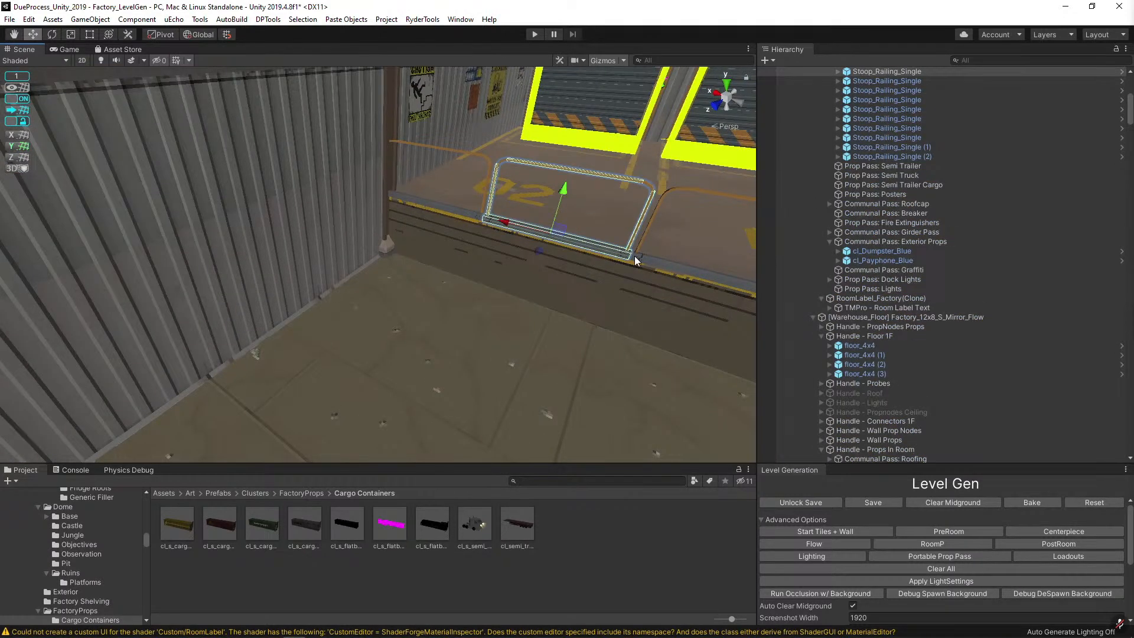
pyautogui.press('Delete')
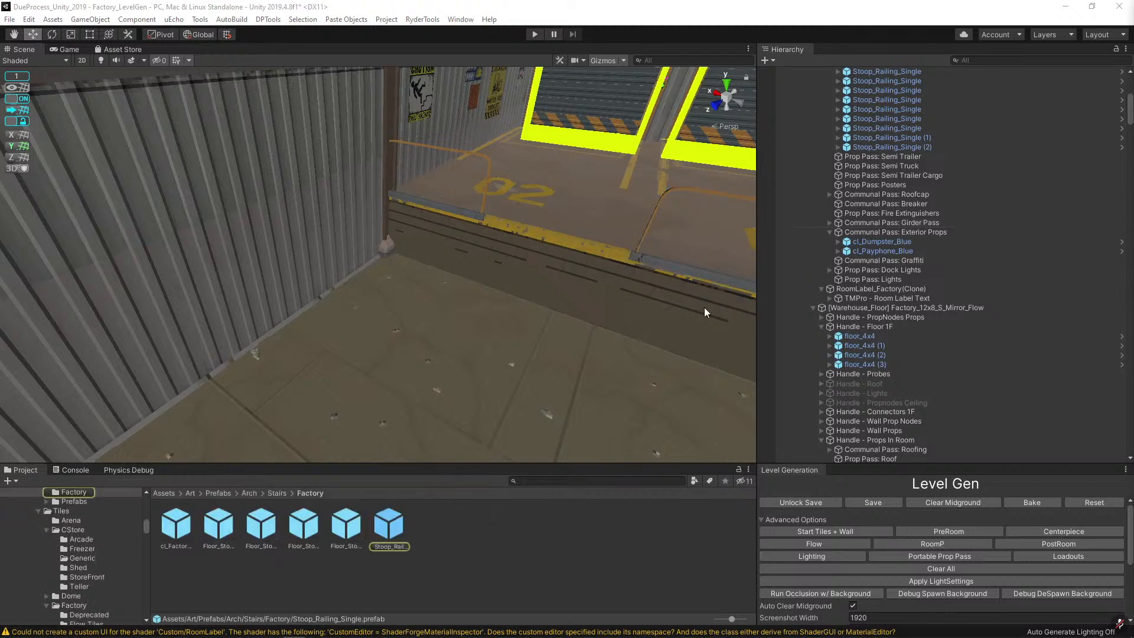
# Search the project assets for "conveyor" and open the folder containing cl_Factory_Conveyor_Root_Left.
pyautogui.click(672, 268)
pyautogui.moveTo(472, 328); pyautogui.dragTo(567, 293, button='right')
pyautogui.click(552, 480)
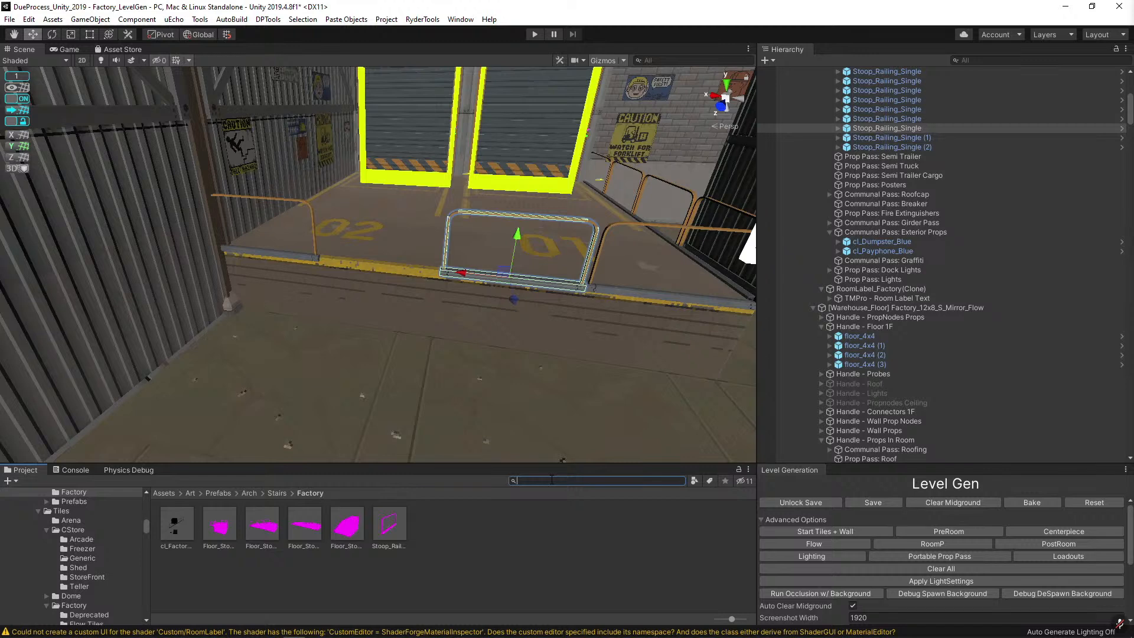
pyautogui.press('BackSpace')
pyautogui.press('BackSpace')
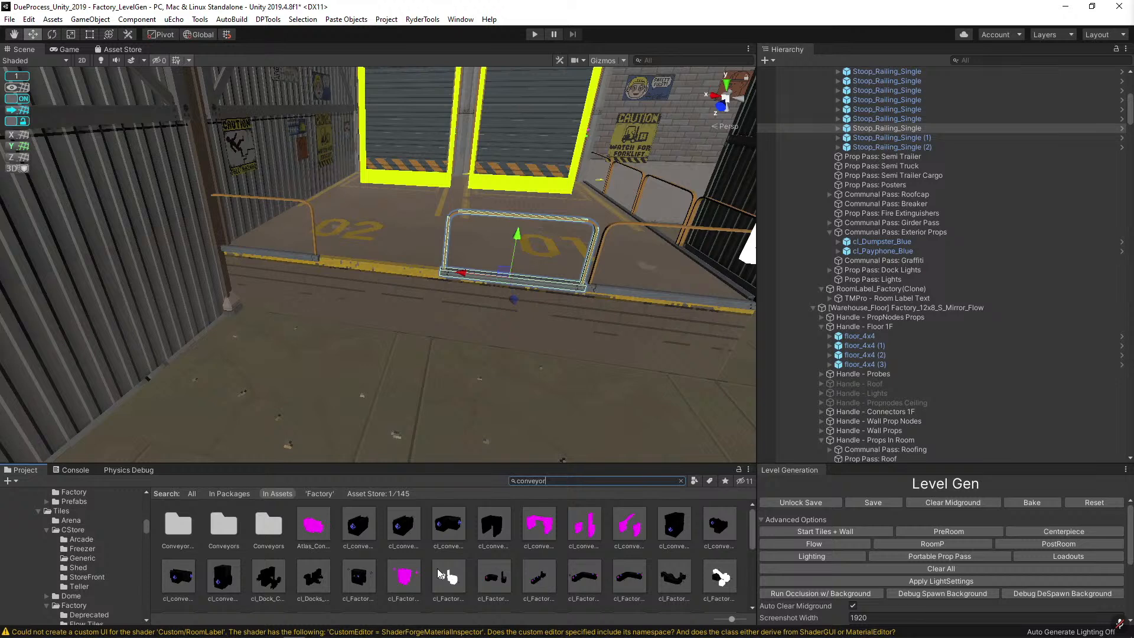
pyautogui.scroll(-1, 439, 573)
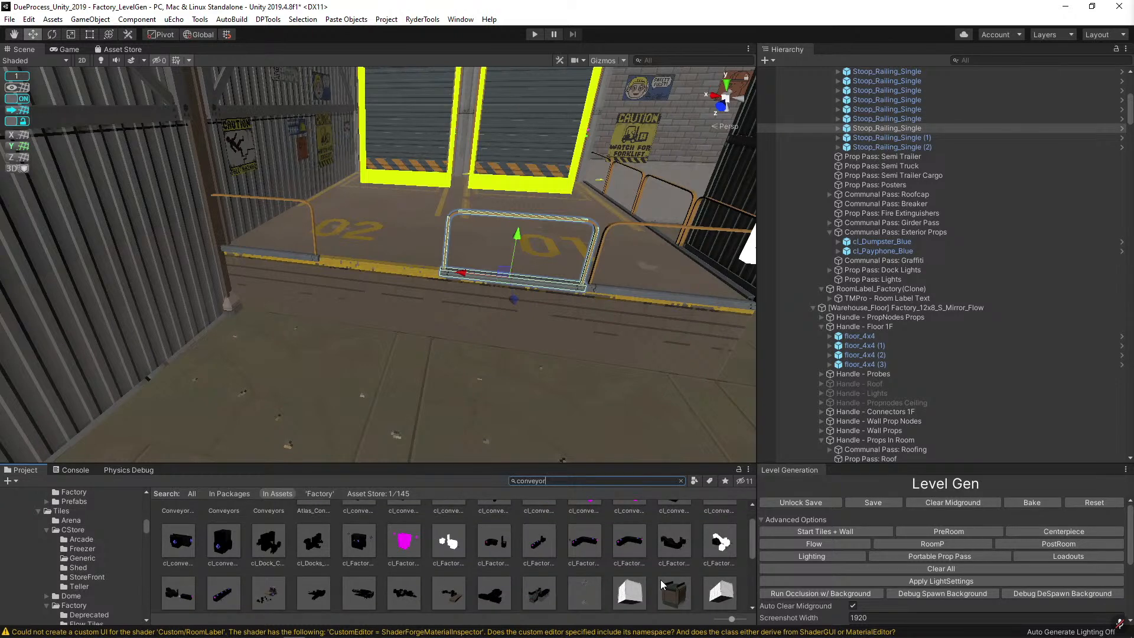
pyautogui.scroll(1, 662, 585)
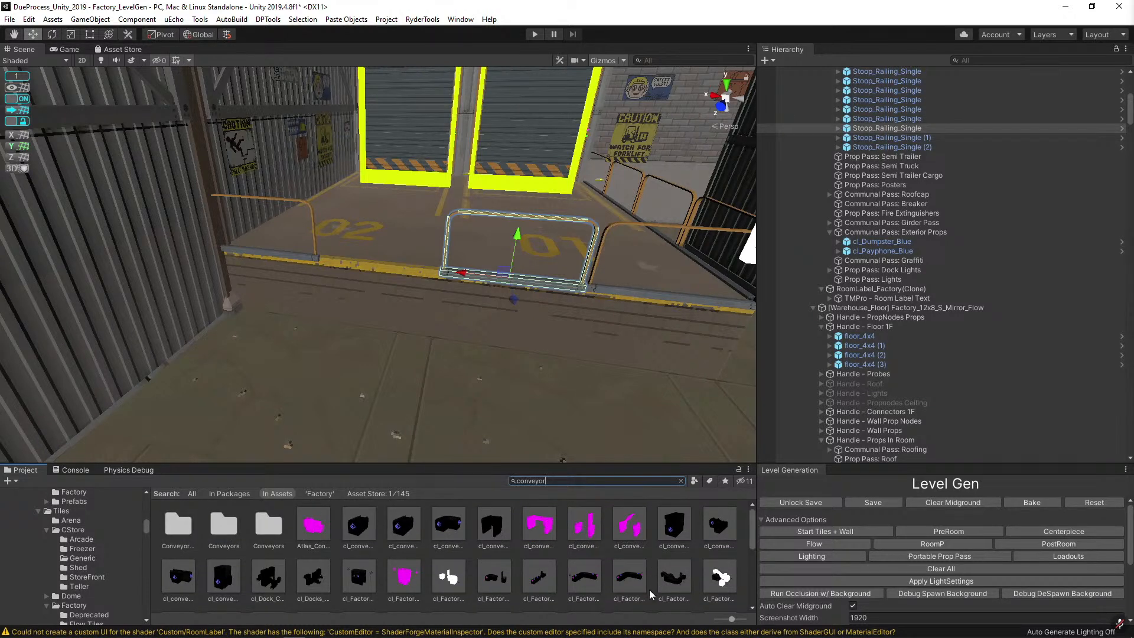
pyautogui.click(681, 581)
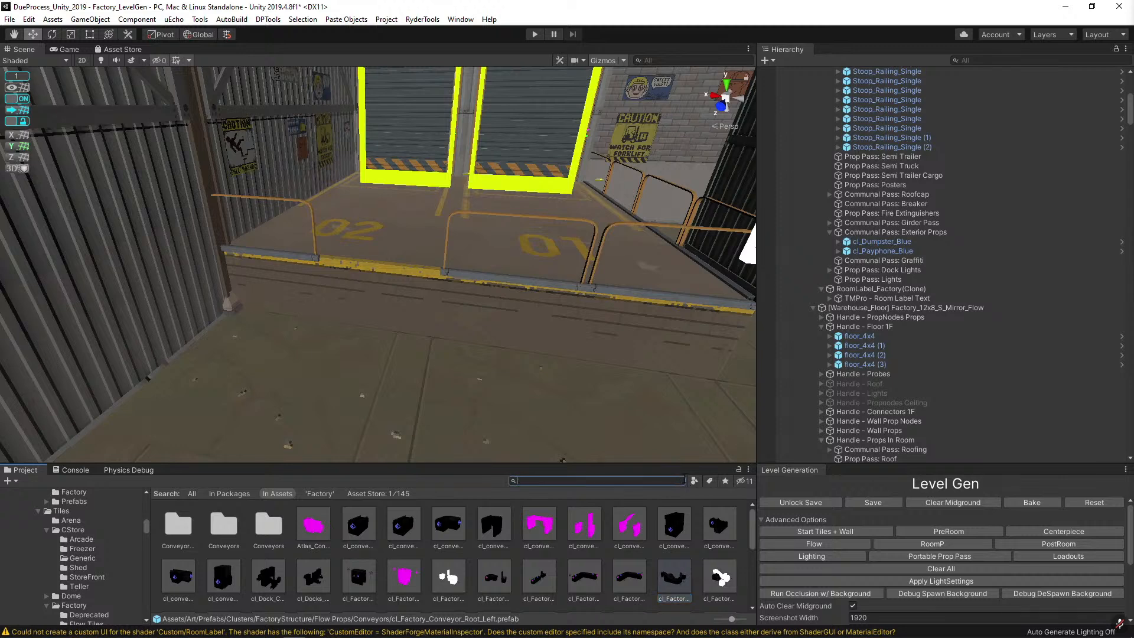
# Replace the railing in front of bay 01 with cl_Factory_Conveyor_Root_Straight.
pyautogui.click(517, 288)
pyautogui.hotkey('ctrl', 'shift', 'r')
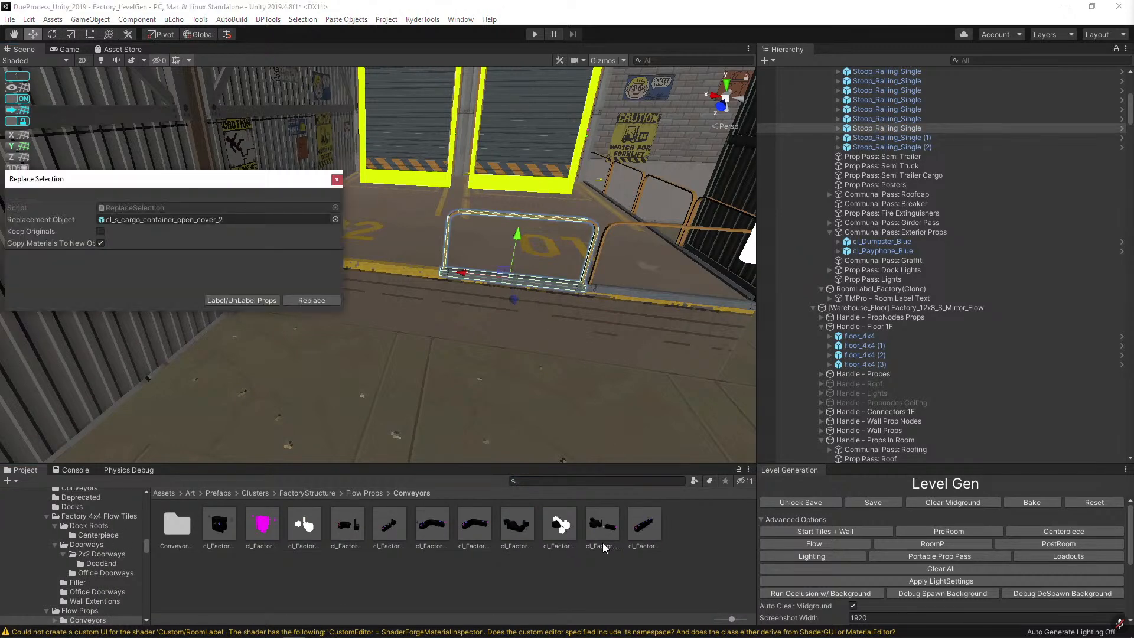
pyautogui.moveTo(604, 538); pyautogui.dragTo(196, 217)
pyautogui.click(310, 300)
pyautogui.click(495, 234)
pyautogui.press('f')
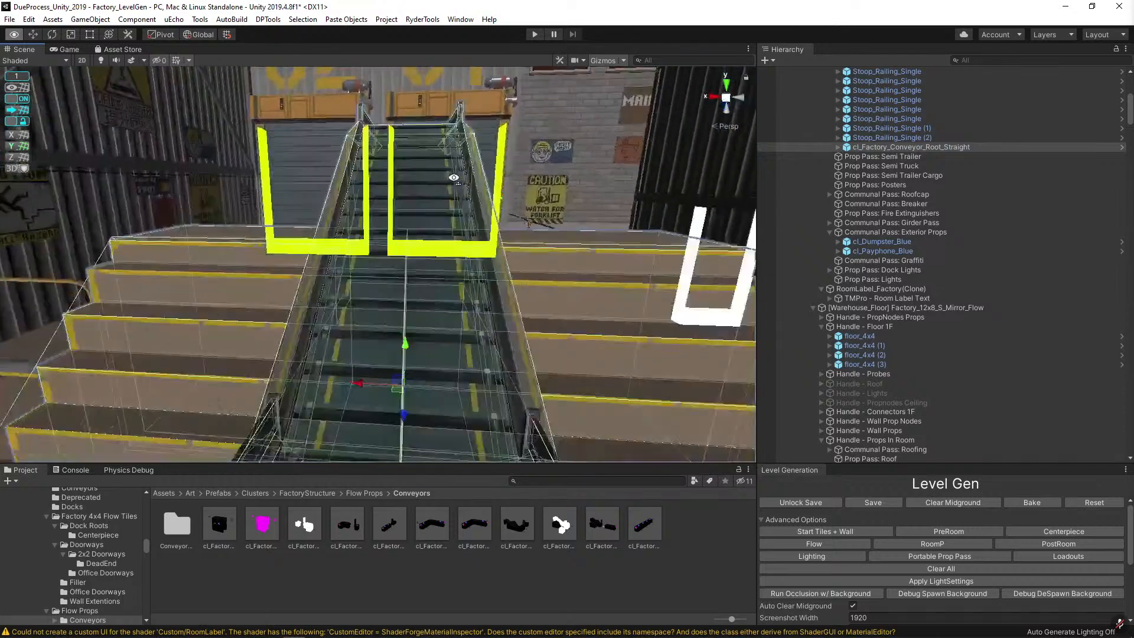
# Lower the conveyor stairs to the warehouse floor, center them between bays 01 and 02, and spawn their conveyor end section.
pyautogui.keyDown('alt'); pyautogui.moveTo(553, 222); pyautogui.dragTo(427, 250); pyautogui.keyUp('alt')
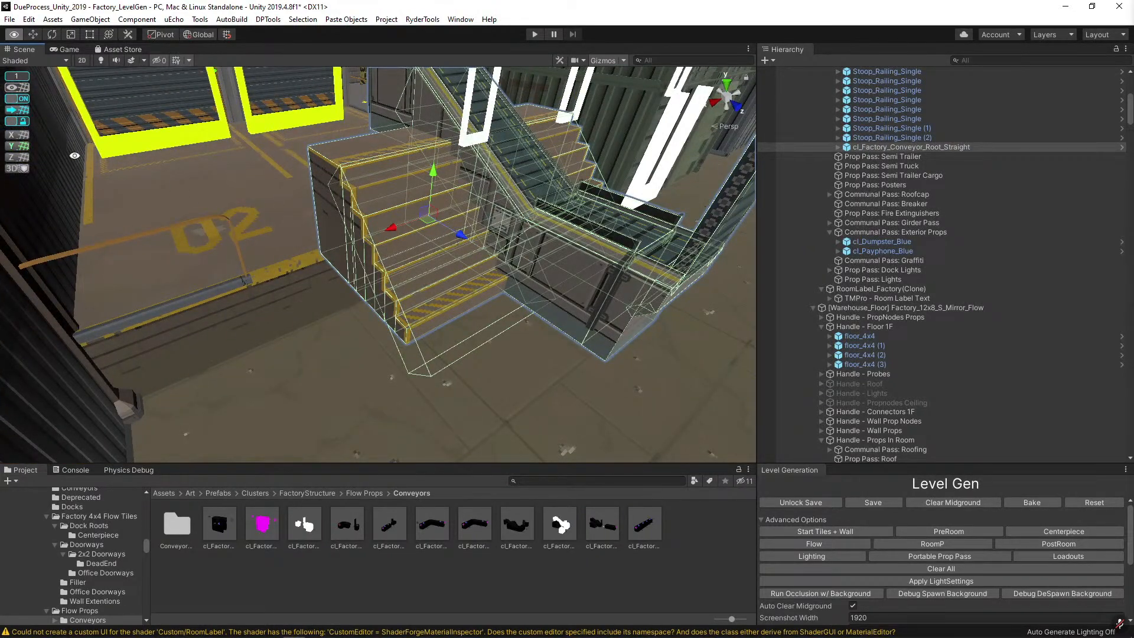
pyautogui.keyDown('alt'); pyautogui.moveTo(434, 178); pyautogui.dragTo(443, 245); pyautogui.keyUp('alt')
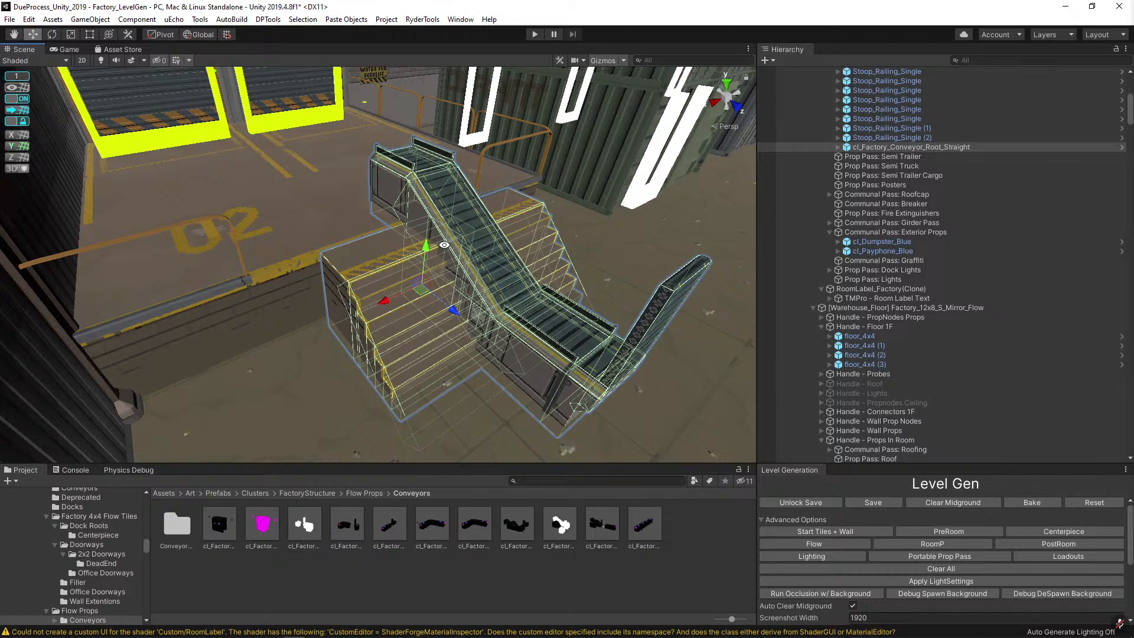
pyautogui.keyDown('alt'); pyautogui.moveTo(444, 244); pyautogui.dragTo(366, 278); pyautogui.keyUp('alt')
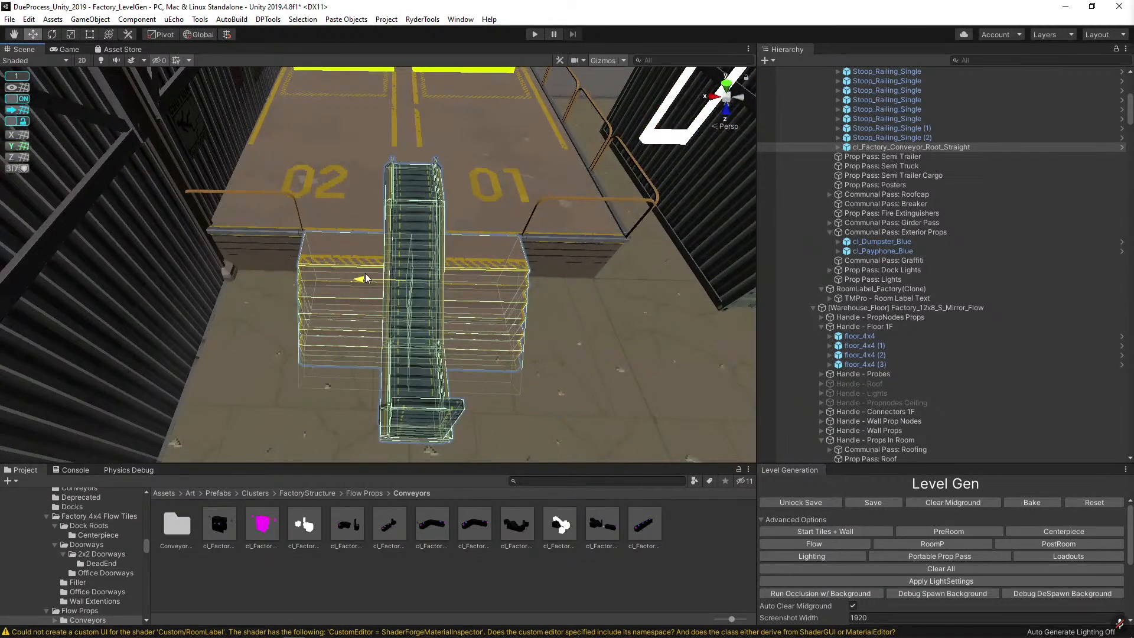
pyautogui.keyDown('alt'); pyautogui.moveTo(319, 246); pyautogui.dragTo(602, 306); pyautogui.keyUp('alt')
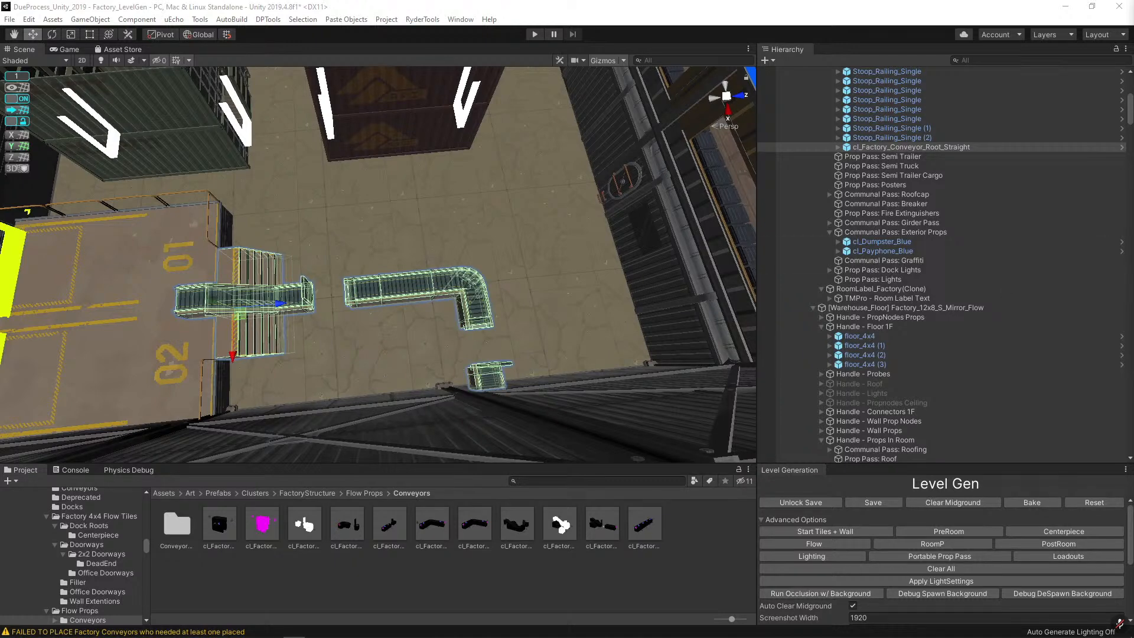
# Replace the spawned cl_Factory_Conveyor_End_ShortRight section with cl_Factory_Conveyor_End_Straight.
pyautogui.click(471, 313)
pyautogui.hotkey('alt', 'r')
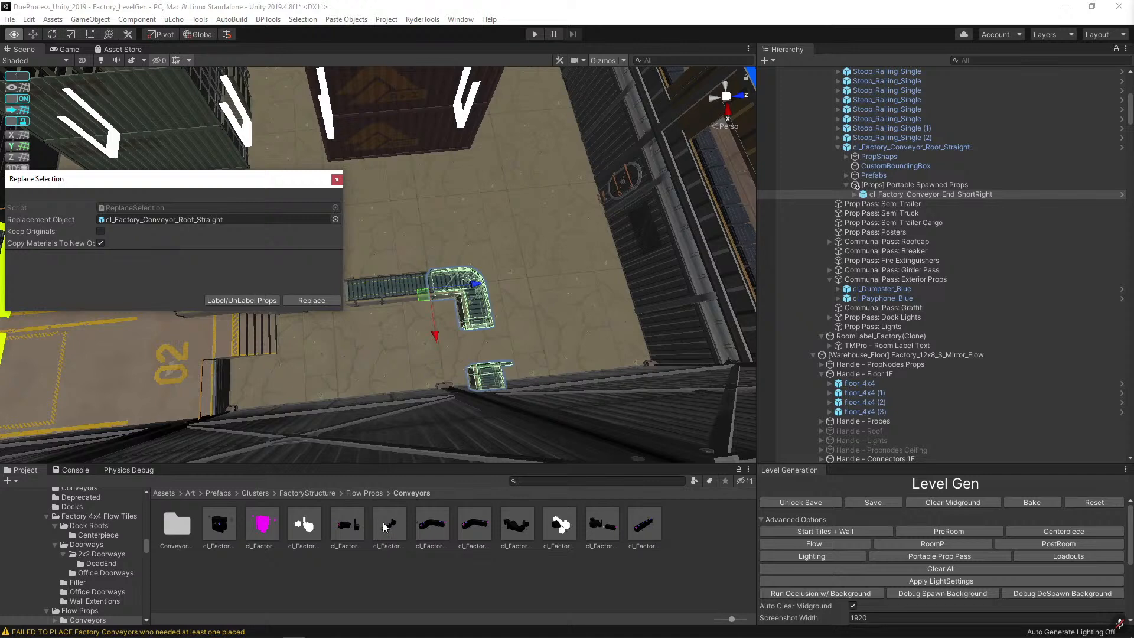
pyautogui.moveTo(385, 525); pyautogui.dragTo(216, 221)
pyautogui.click(287, 300)
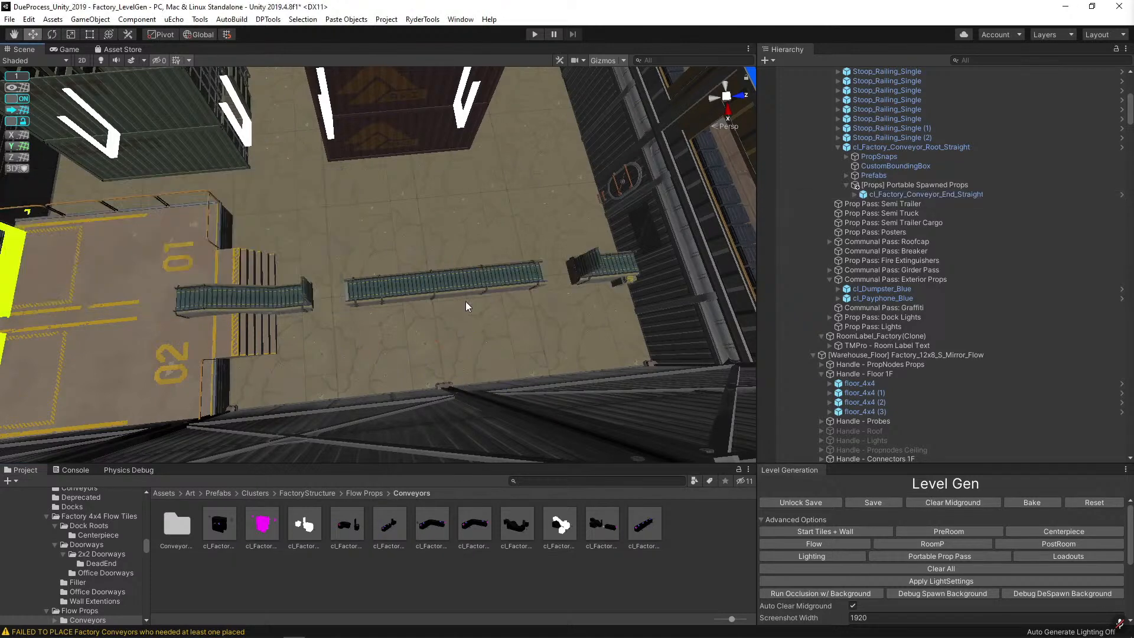
# Spawn a cl_Factory_Conveyor_Cover_Packaging machine on the straight conveyor from its conveyor root.
pyautogui.click(276, 289)
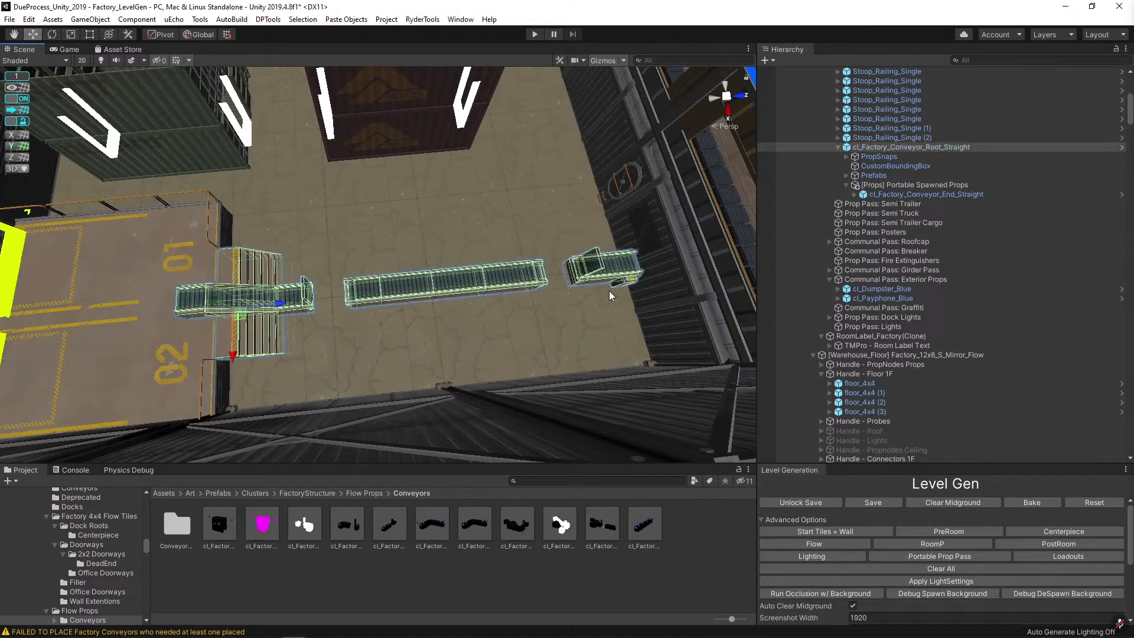
pyautogui.press('alt')
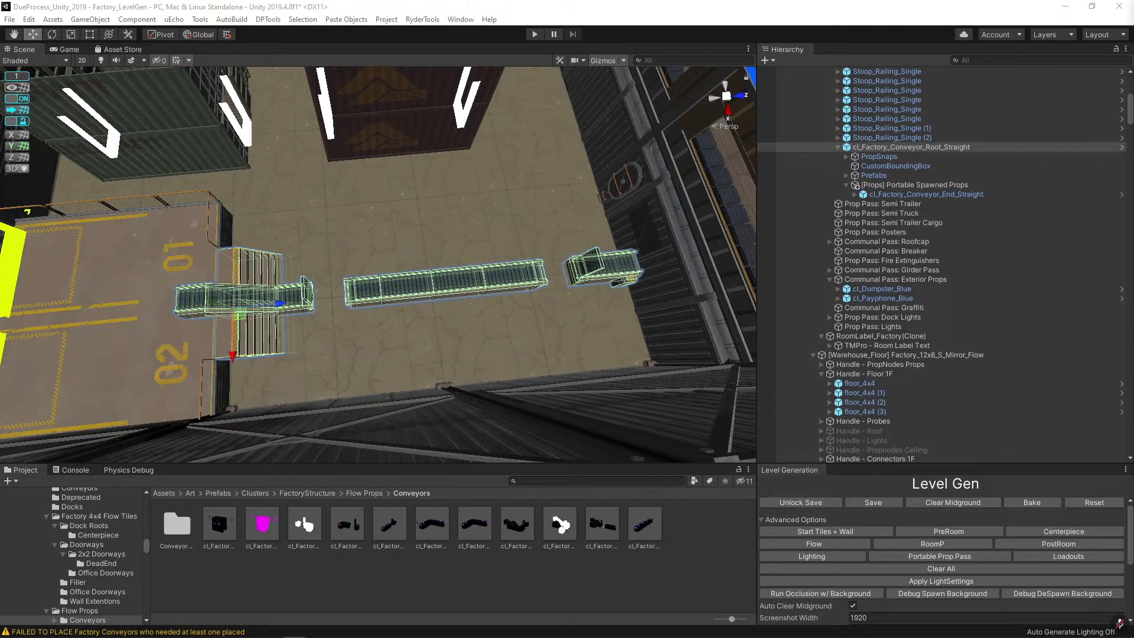
pyautogui.press('alt')
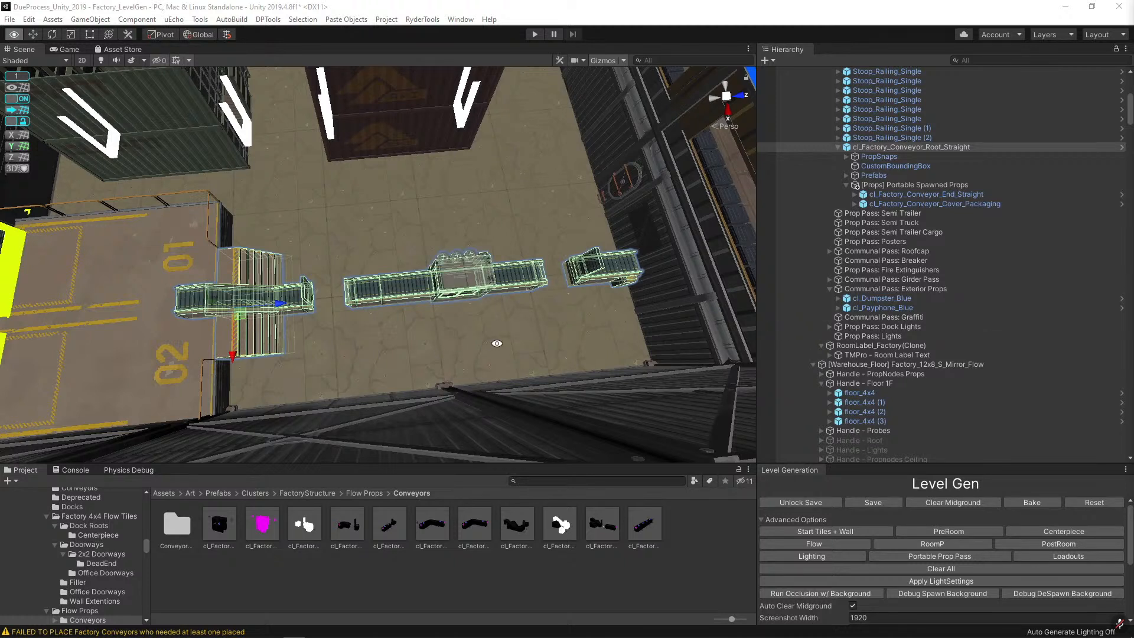
# Duplicate the packaging cover one segment toward the dock and replace the copy with cl_Factory_Conveyor_Cover_Xray.
pyautogui.click(454, 278)
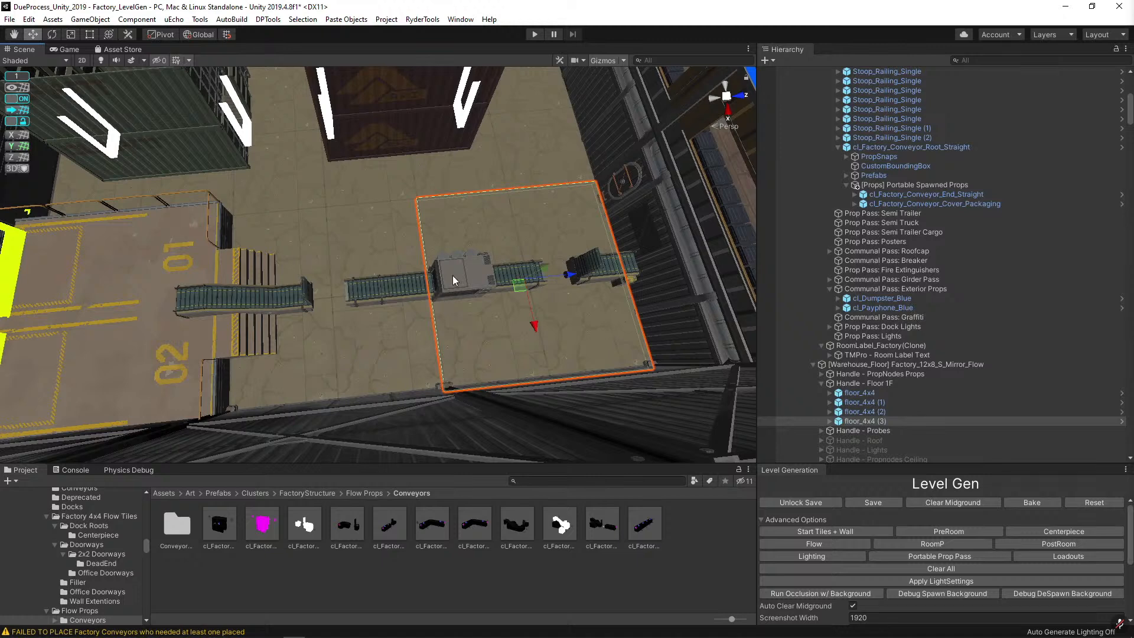
pyautogui.click(454, 280)
pyautogui.press('f')
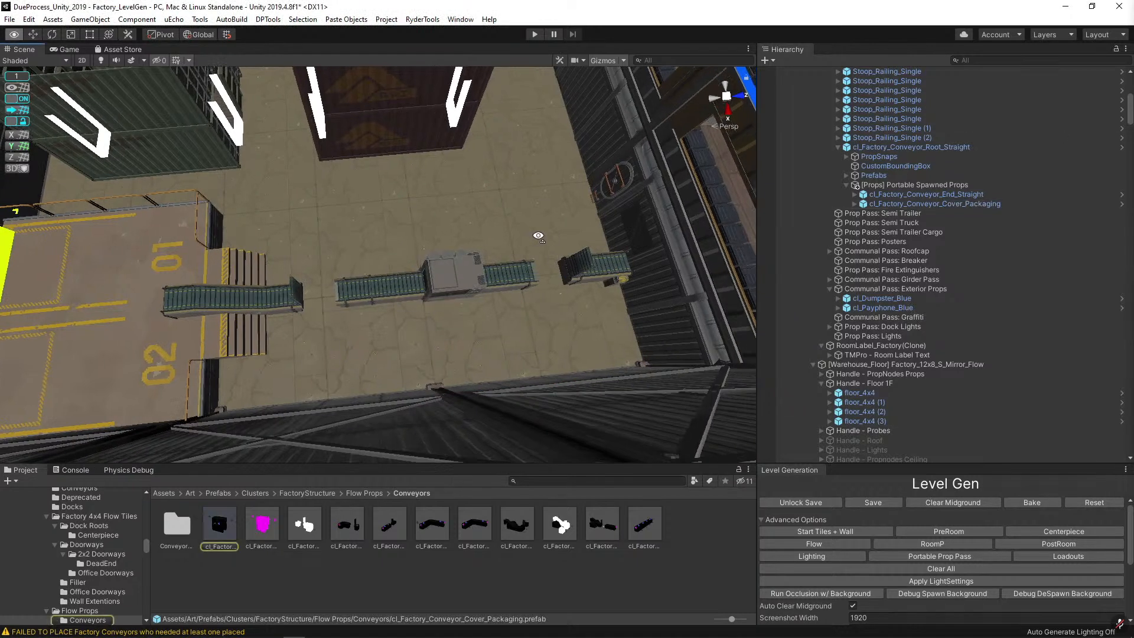
pyautogui.hotkey('ctrl', 'd')
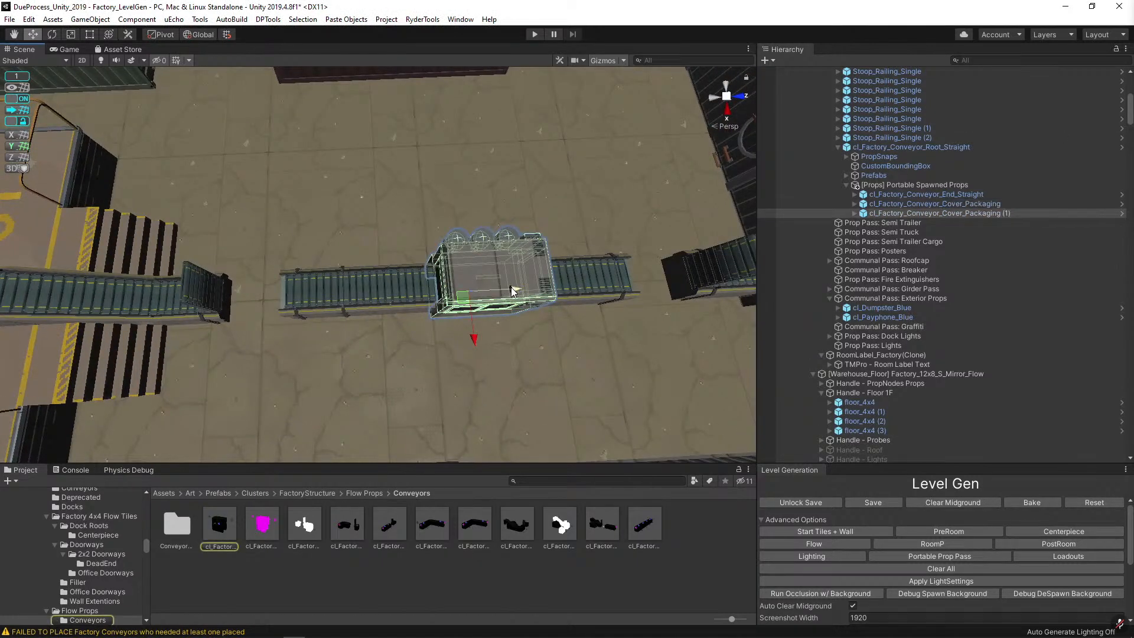
pyautogui.moveTo(517, 289); pyautogui.dragTo(435, 293)
pyautogui.moveTo(240, 236); pyautogui.dragTo(236, 221)
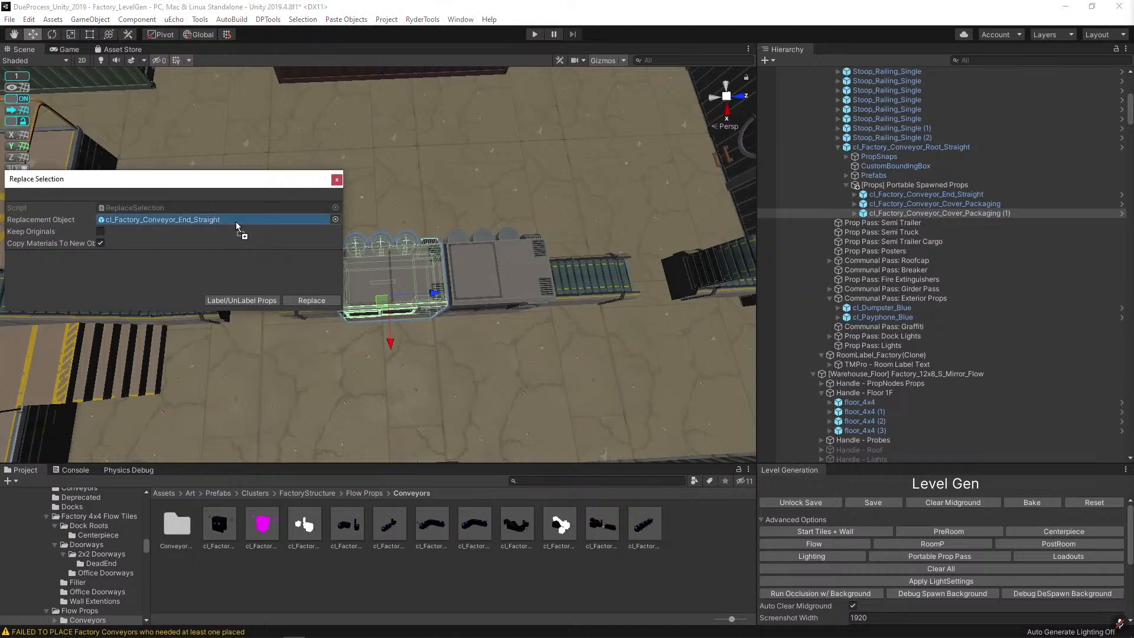
pyautogui.click(325, 296)
# Duplicate the conveyor_4x (1) segment and move the copy onto the dock platform behind the conveyor stairs.
pyautogui.press('s')
pyautogui.moveTo(395, 264); pyautogui.dragTo(395, 264, button='right')
pyautogui.press('d')
pyautogui.press('a')
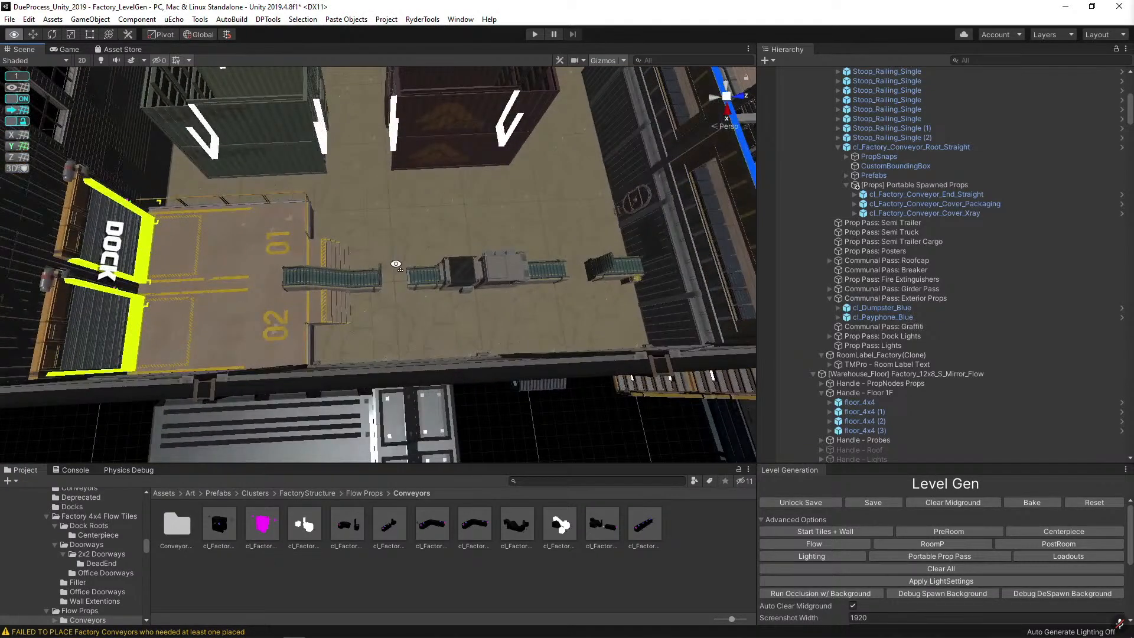
pyautogui.click(554, 278)
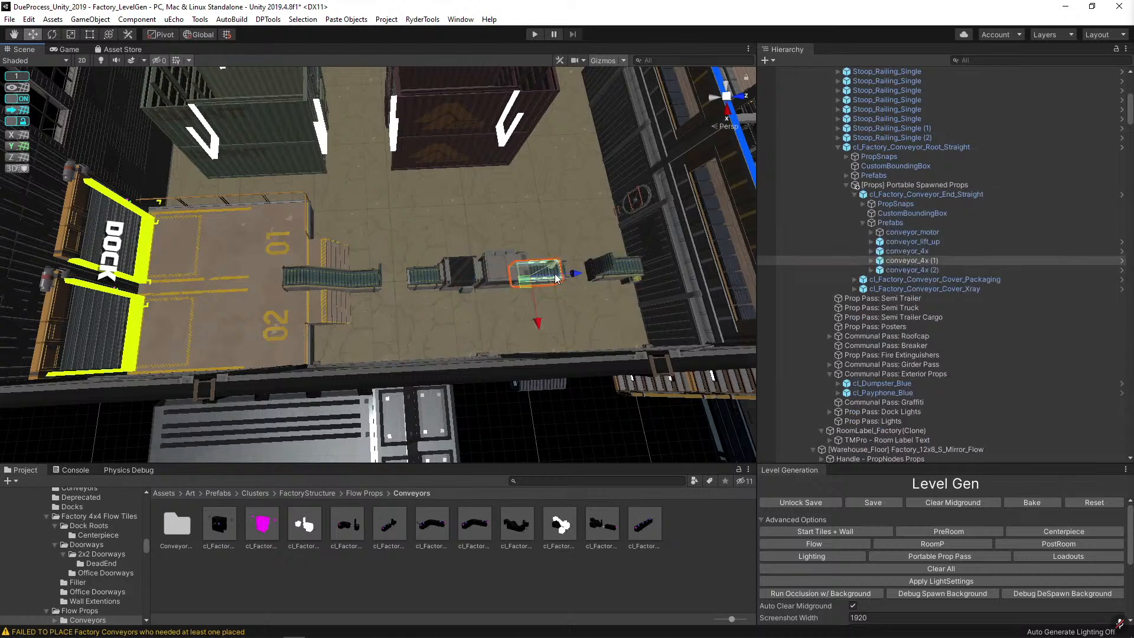
pyautogui.click(518, 288)
pyautogui.moveTo(517, 287); pyautogui.dragTo(254, 298)
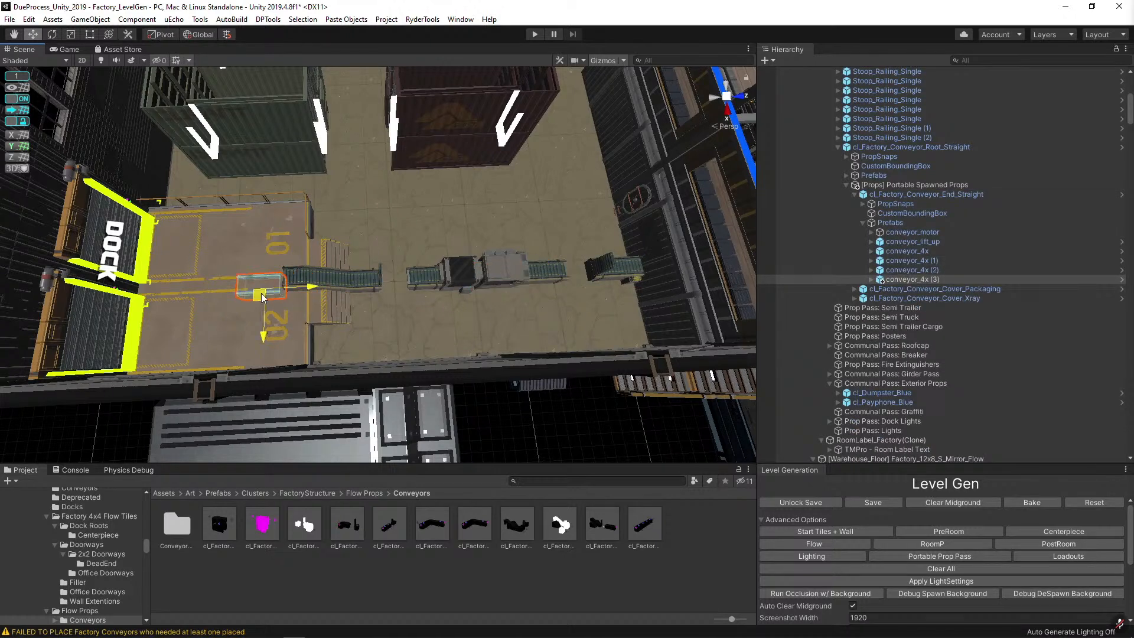
# Turn off grid snapping and slide the conveyor_4x (3) segment flush against the platform end of the conveyor stairs.
pyautogui.press('w')
pyautogui.moveTo(254, 298); pyautogui.dragTo(363, 224, button='right')
pyautogui.moveTo(296, 373); pyautogui.dragTo(307, 284)
pyautogui.click(22, 98)
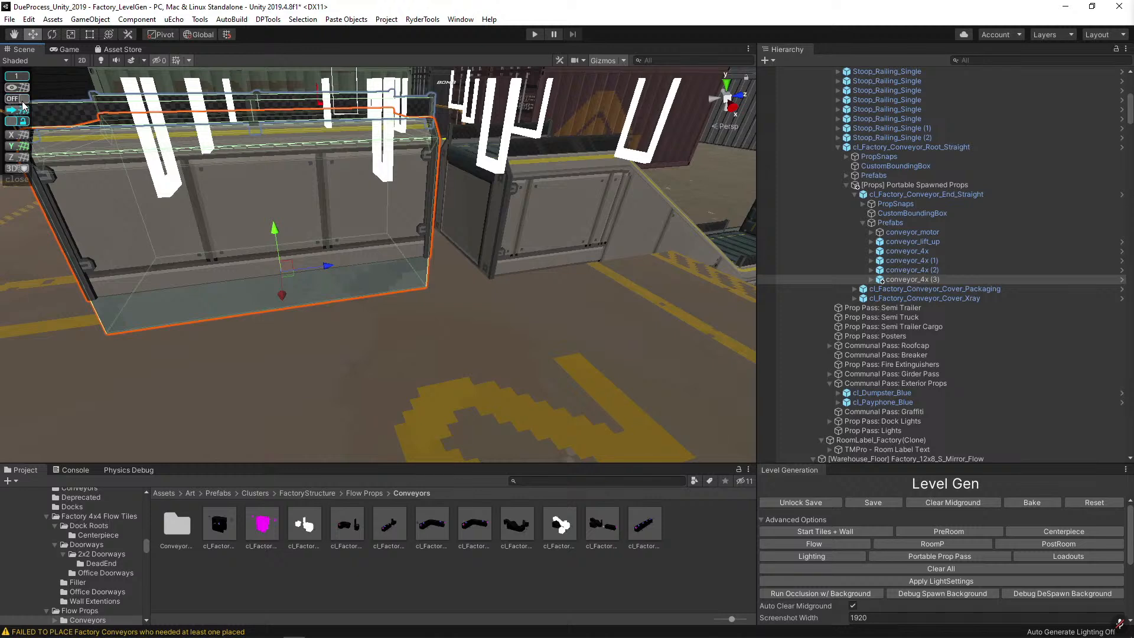
pyautogui.moveTo(281, 210); pyautogui.dragTo(258, 278, button='right')
pyautogui.press('s')
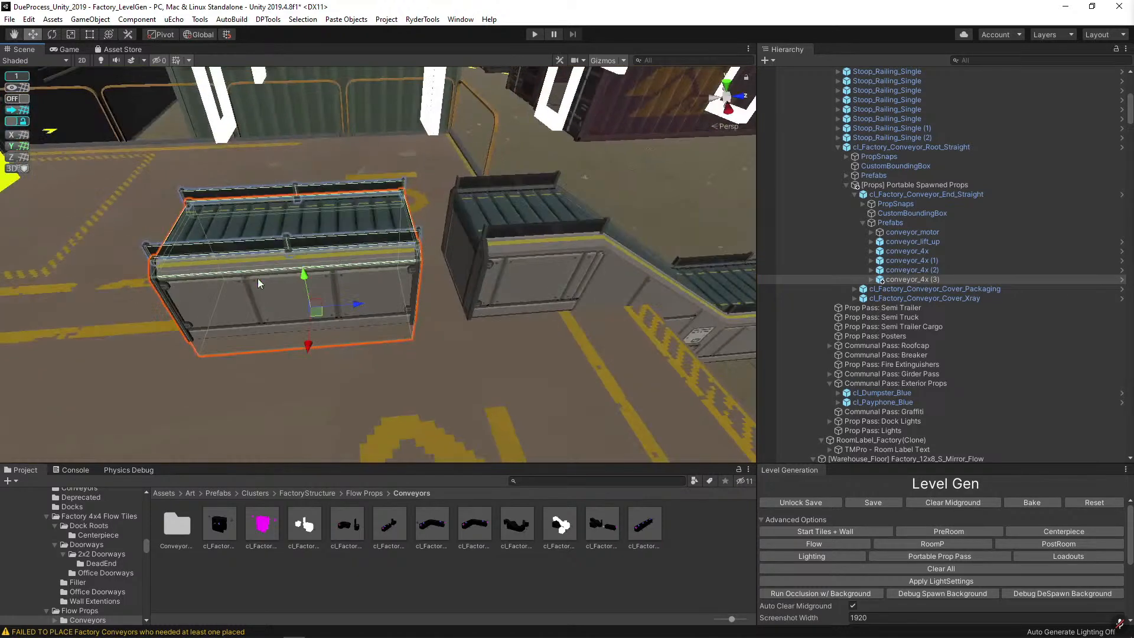
pyautogui.moveTo(359, 304); pyautogui.dragTo(407, 302)
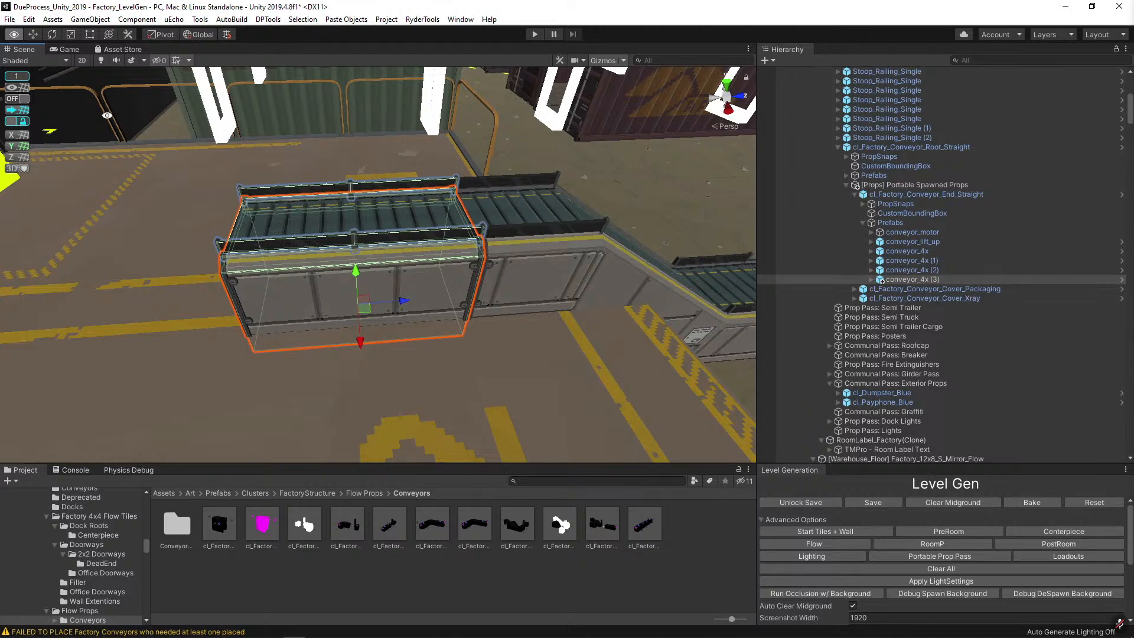
# Turn grid snapping back on, duplicate the platform conveyor segment and place the copy one segment closer to the dock doors.
pyautogui.click(20, 99)
pyautogui.moveTo(260, 142); pyautogui.dragTo(272, 201, button='right')
pyautogui.press('s')
pyautogui.hotkey('ctrl', 'd')
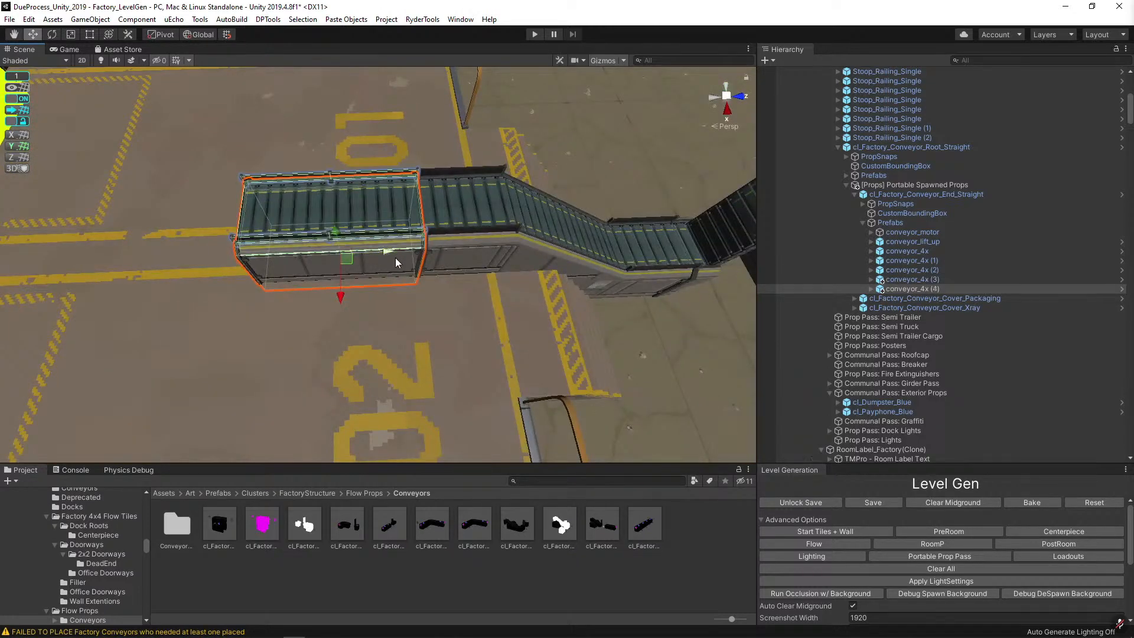
pyautogui.moveTo(387, 251); pyautogui.dragTo(235, 247)
pyautogui.moveTo(235, 247); pyautogui.dragTo(239, 247, button='right')
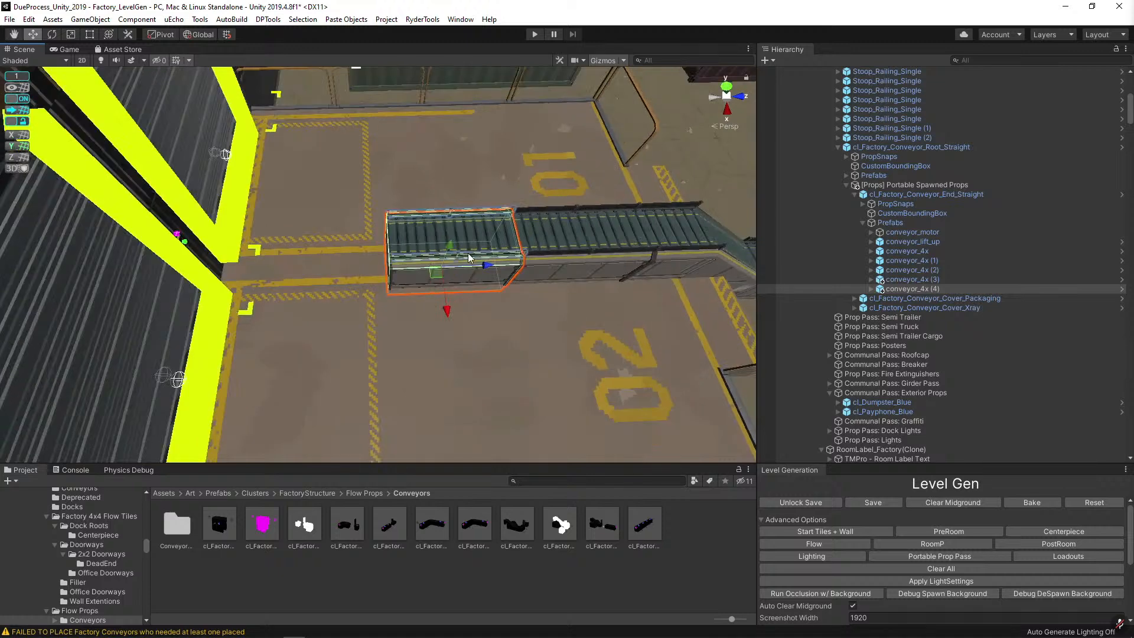
# Replace the segment nearest the dock doors with the conveyor_endCap prefab and position it at the end of the line.
pyautogui.hotkey('ctrl', 'shift', 'r')
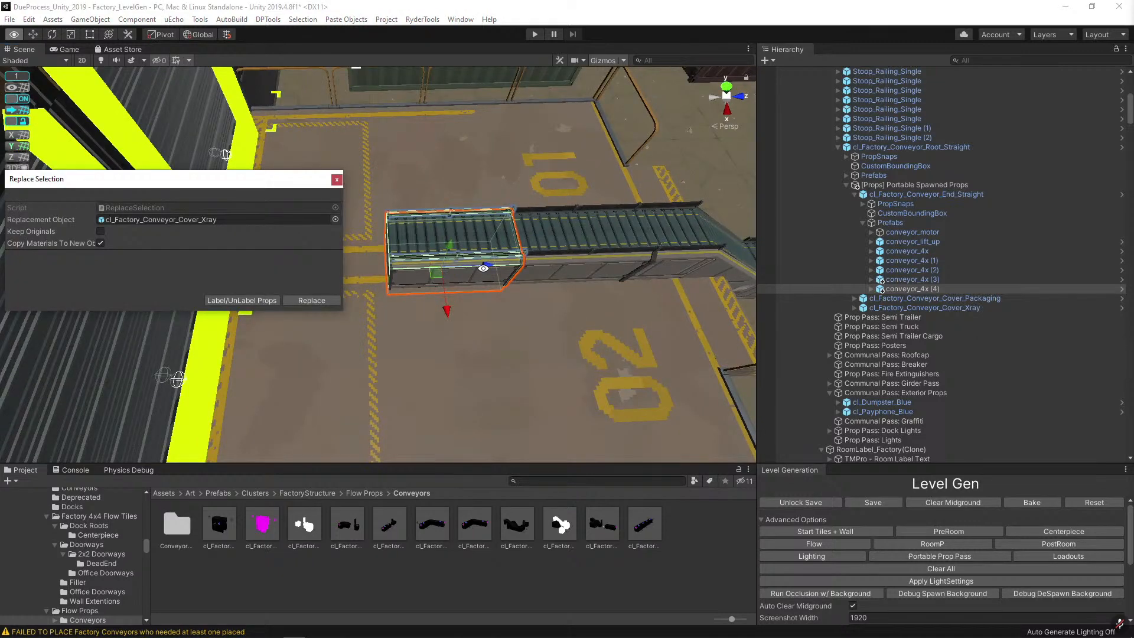
pyautogui.click(336, 180)
pyautogui.moveTo(480, 266); pyautogui.dragTo(468, 267)
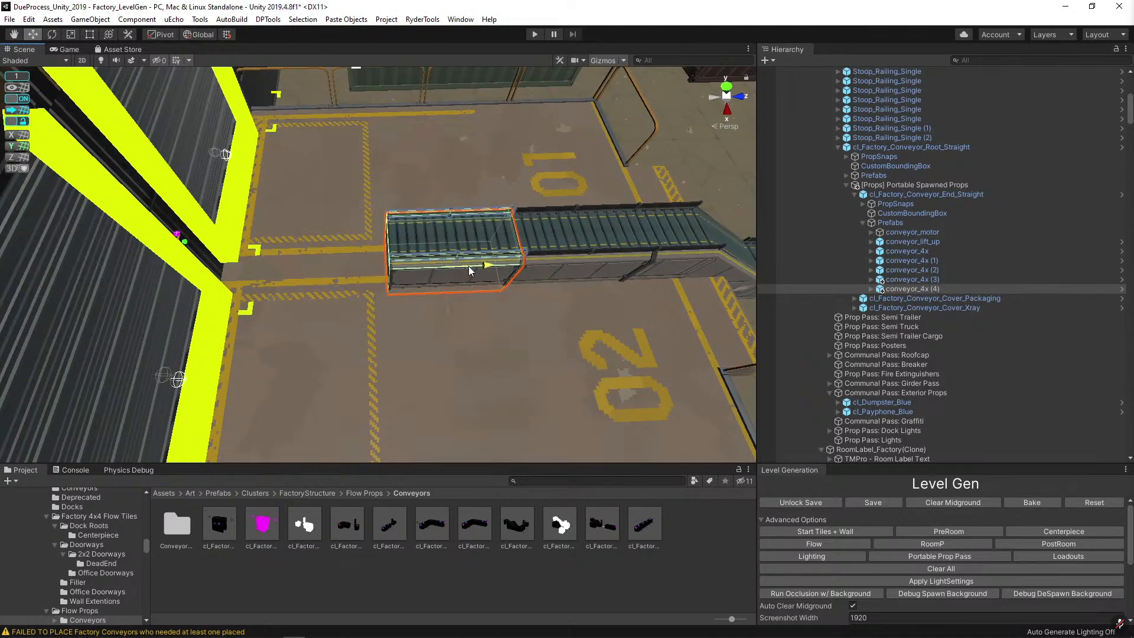
pyautogui.press('f')
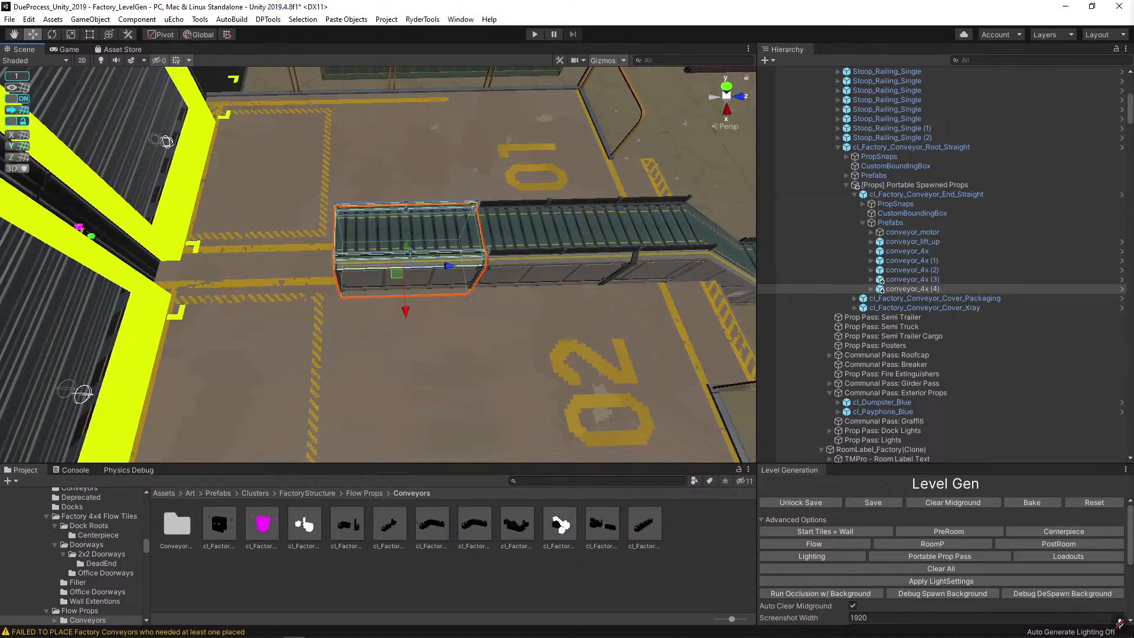
pyautogui.click(772, 307)
pyautogui.click(410, 259)
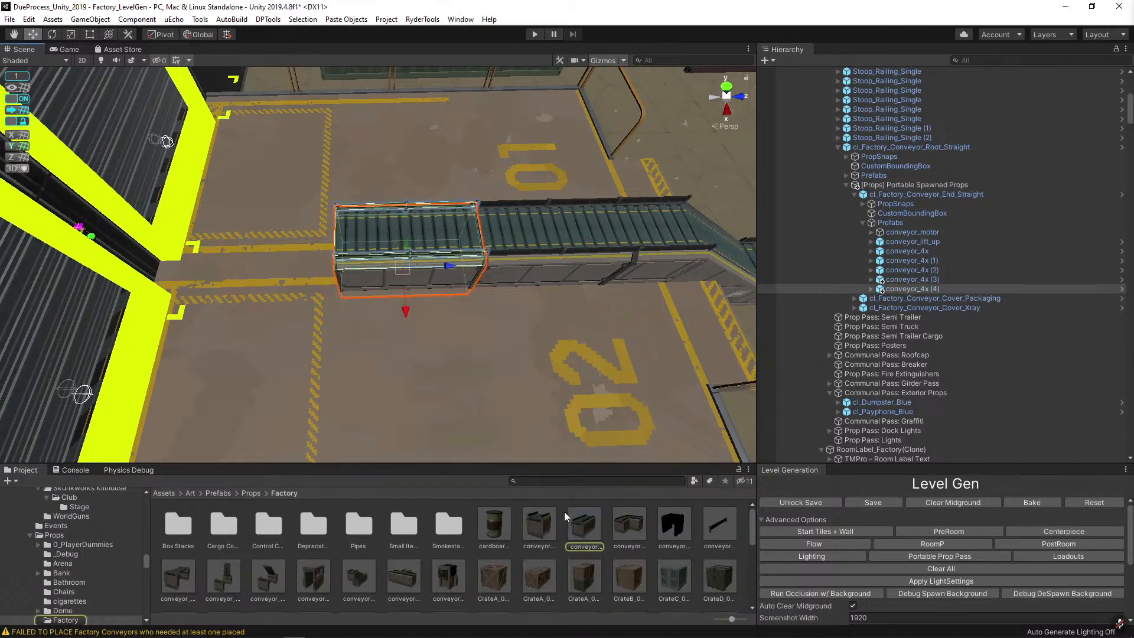
pyautogui.hotkey('ctrl', 'shift', 'r')
pyautogui.moveTo(663, 528); pyautogui.dragTo(201, 217)
pyautogui.click(302, 301)
pyautogui.click(407, 241)
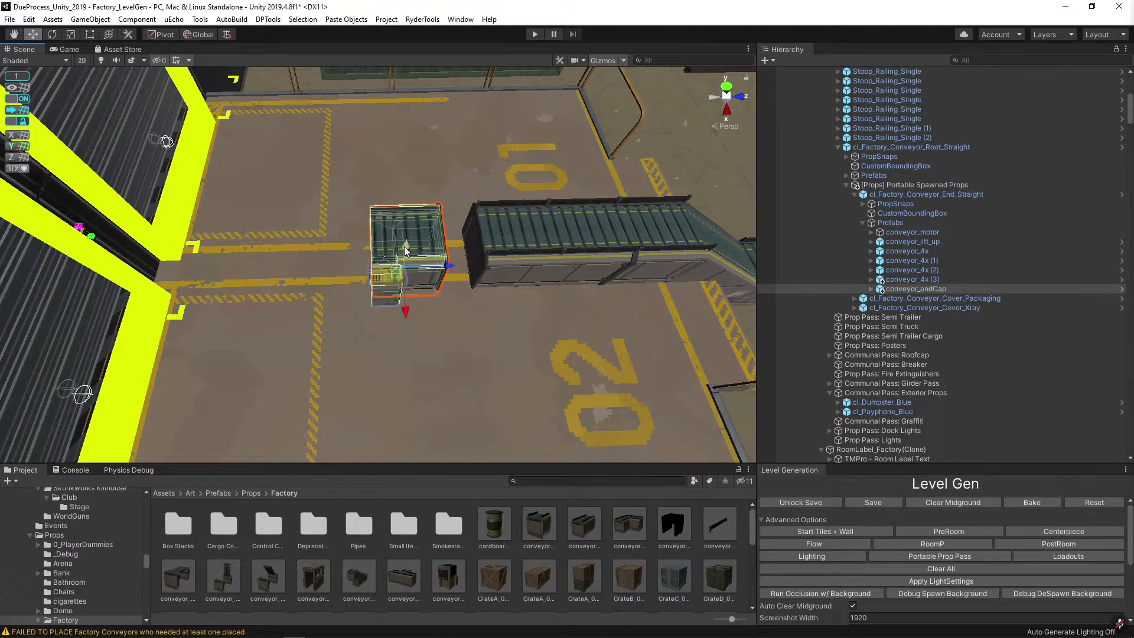
pyautogui.moveTo(467, 267); pyautogui.dragTo(519, 363, button='right')
# Duplicate the DOCK room label and move the copy over the conveyor line outside the office.
pyautogui.press('w')
pyautogui.press('s')
pyautogui.click(489, 372)
pyautogui.press('s')
pyautogui.click(512, 363)
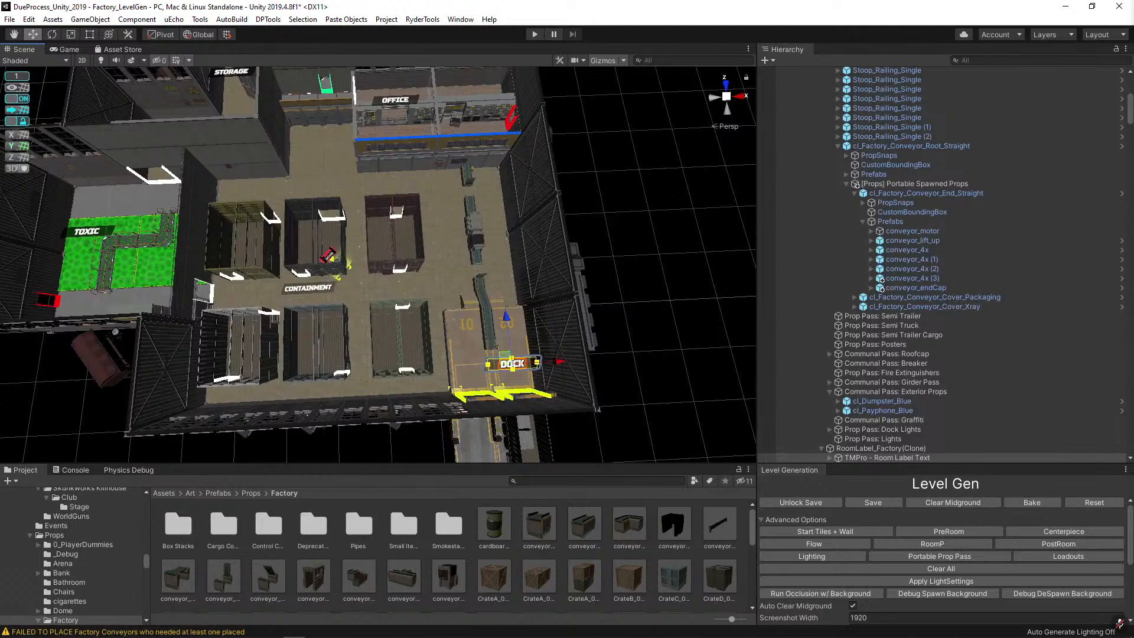
pyautogui.click(887, 440)
pyautogui.click(890, 449)
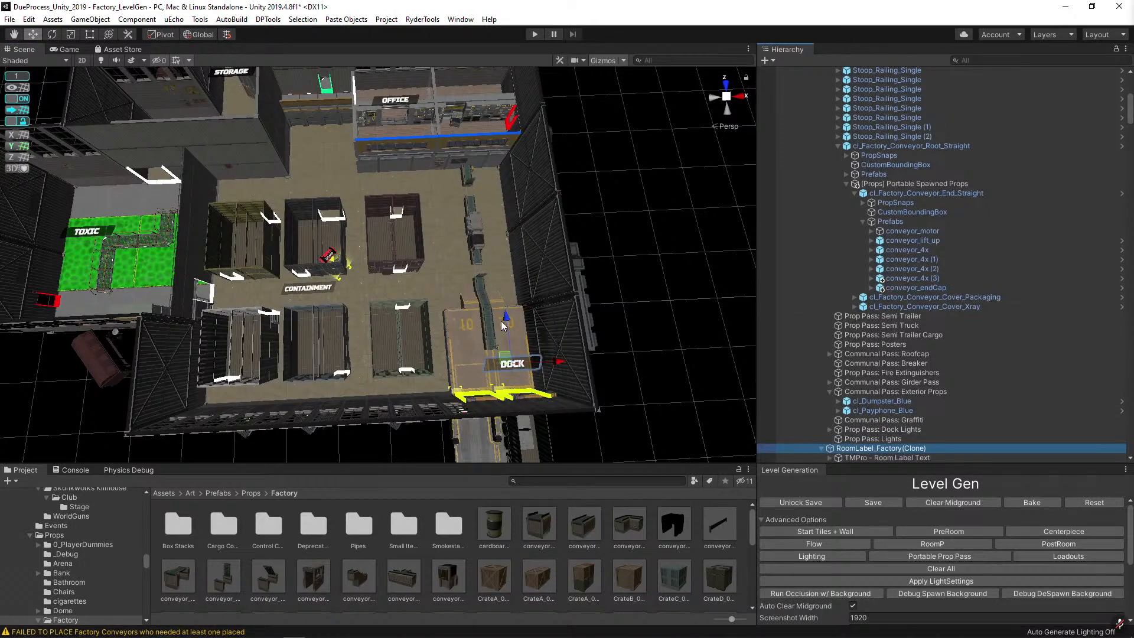
pyautogui.hotkey('ctrl', 'd')
pyautogui.moveTo(502, 325); pyautogui.dragTo(483, 164)
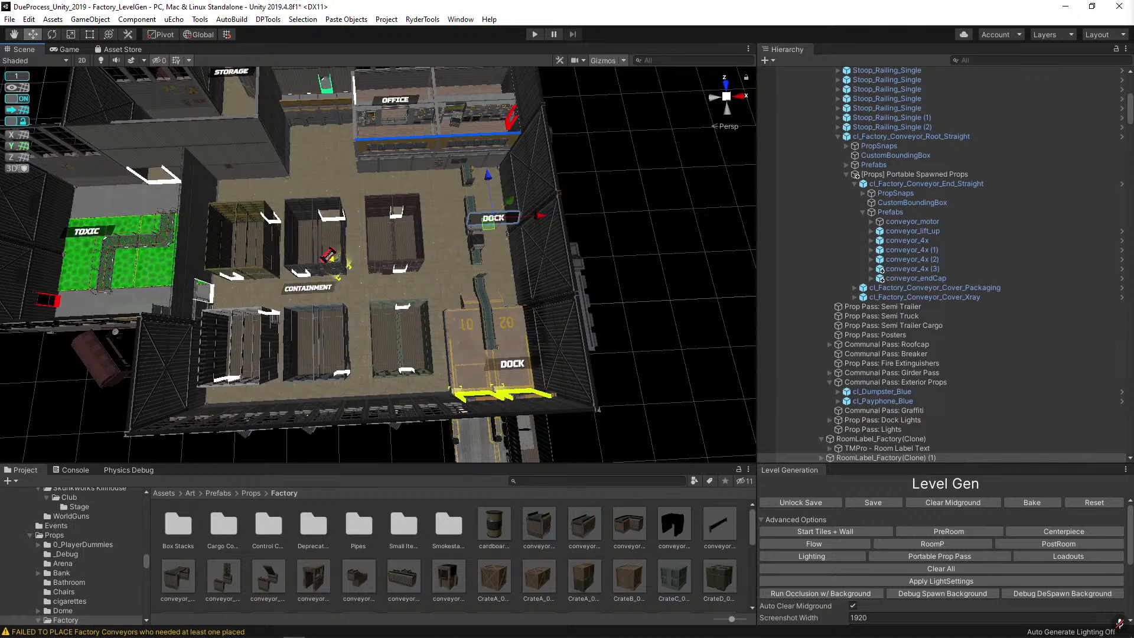
# Change the text of the duplicated room label to CONVEYORS.
pyautogui.keyDown('alt'); pyautogui.click(821, 458); pyautogui.keyUp('alt')
pyautogui.scroll(-2, 886, 418)
pyautogui.click(896, 397)
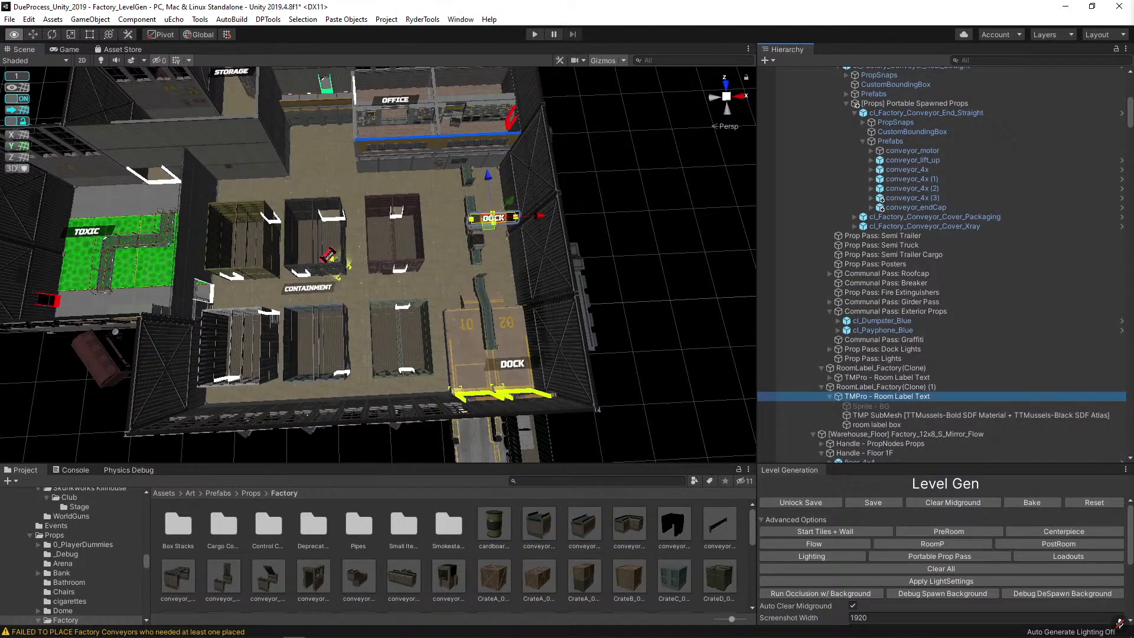
pyautogui.write('CONV')
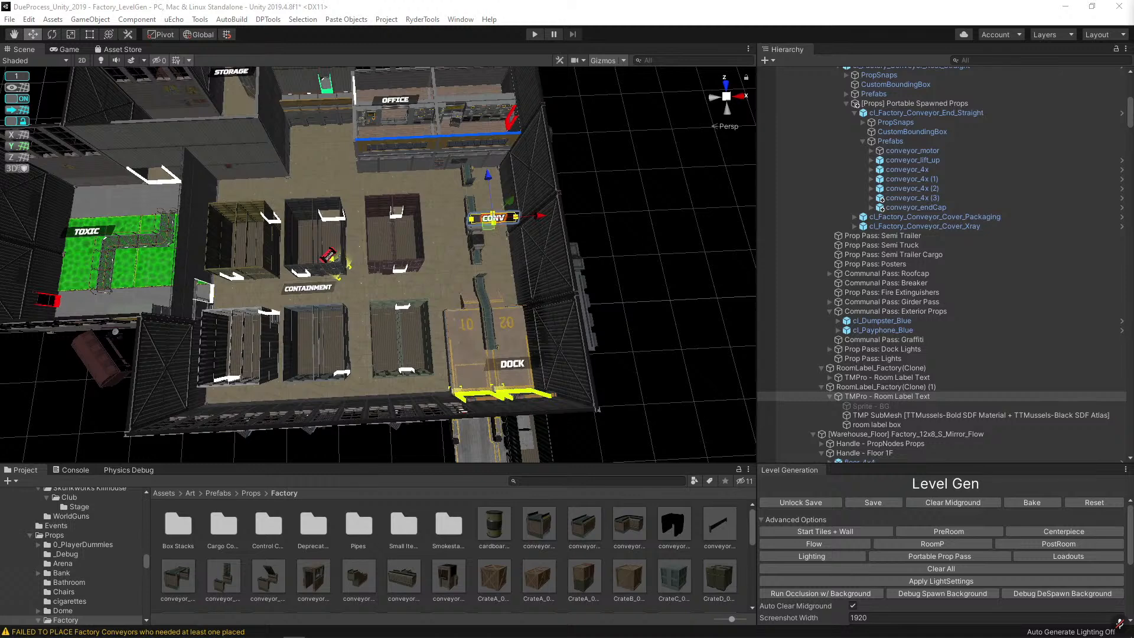
pyautogui.write('EYORS')
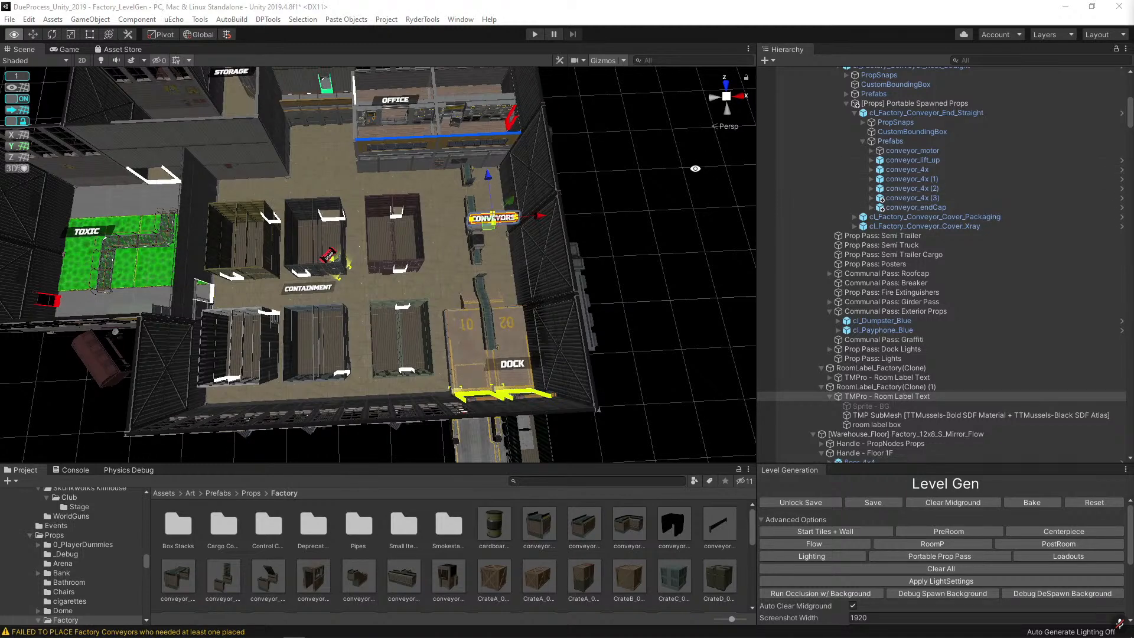
# Move the OFFICE room label along the office toward the middle of the room.
pyautogui.click(617, 216)
pyautogui.click(481, 241)
pyautogui.press('f')
pyautogui.moveTo(480, 241); pyautogui.dragTo(620, 176, button='right')
pyautogui.keyDown('shift'); pyautogui.click(492, 207); pyautogui.keyUp('shift')
pyautogui.moveTo(395, 275); pyautogui.dragTo(296, 267)
pyautogui.moveTo(296, 266); pyautogui.dragTo(453, 287, button='right')
pyautogui.click(355, 123)
pyautogui.keyDown('alt'); pyautogui.moveTo(453, 288); pyautogui.dragTo(410, 271); pyautogui.keyUp('alt')
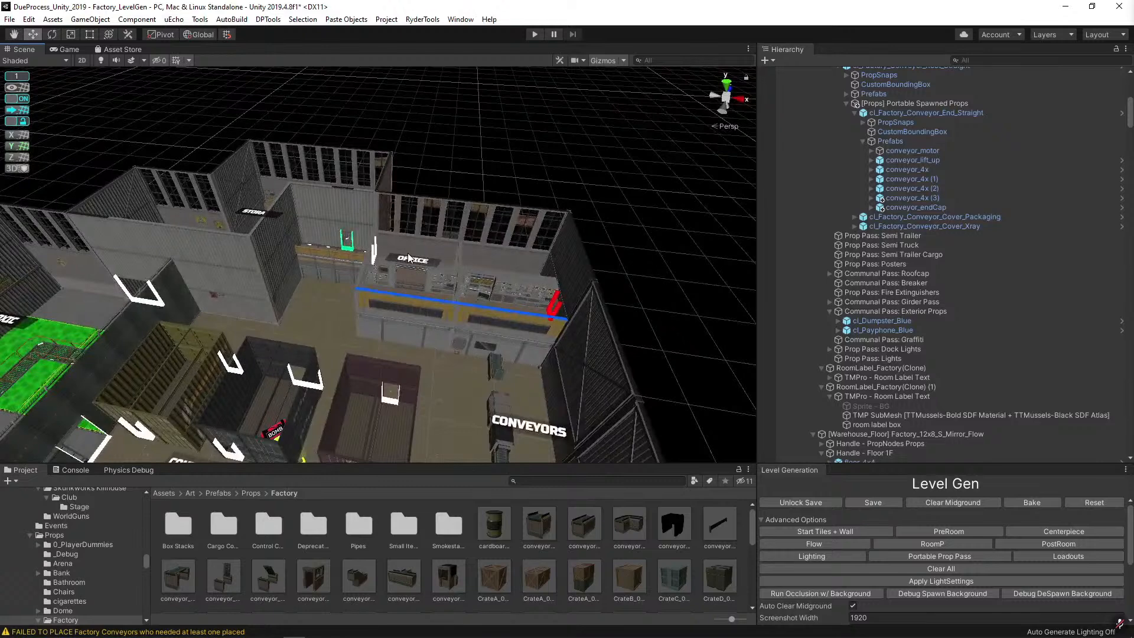
pyautogui.click(407, 263)
pyautogui.click(576, 178)
pyautogui.click(413, 260)
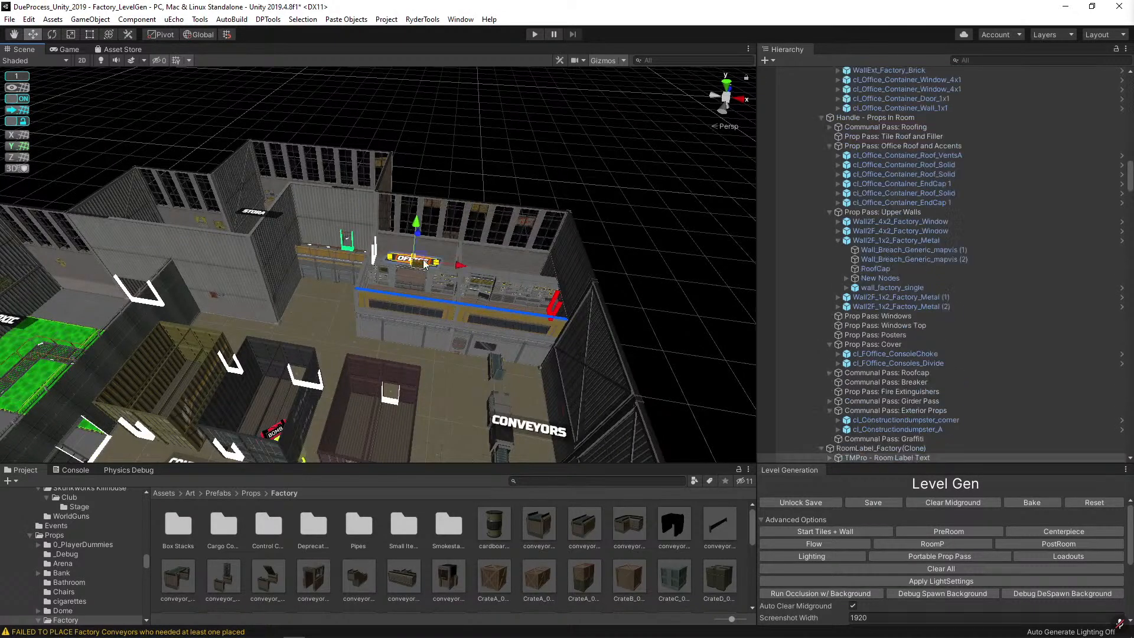
pyautogui.click(880, 448)
pyautogui.moveTo(459, 265); pyautogui.dragTo(512, 275)
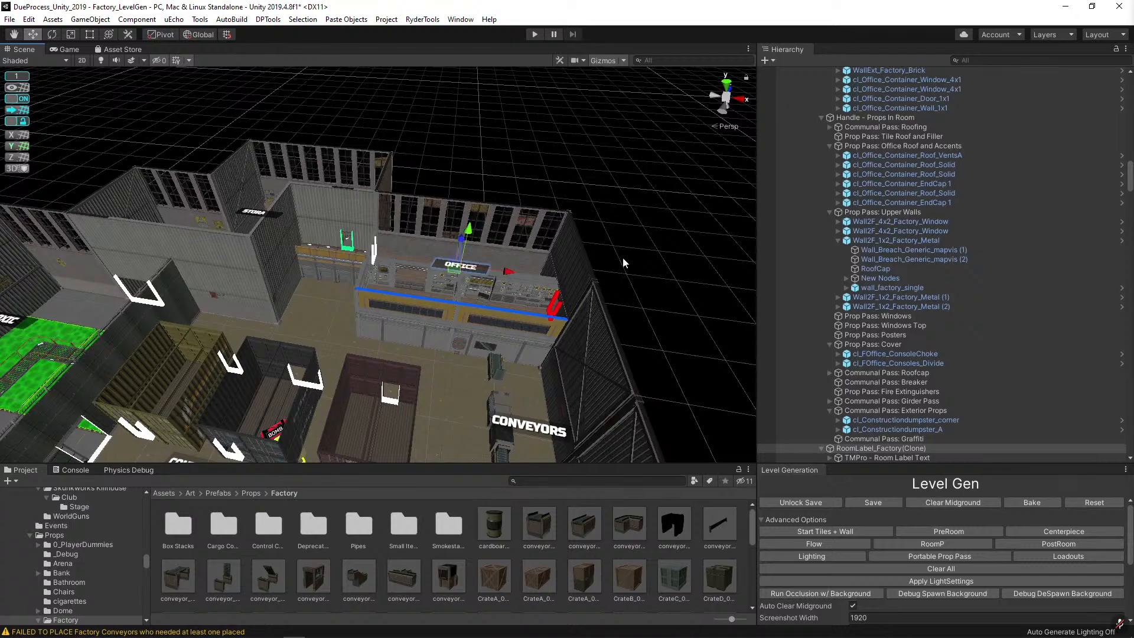
# Turn off grid snapping and nudge cl_FOffice_ConsoleChoke and cl_FOffice_Consoles_Divide together across the depth of the office.
pyautogui.click(645, 252)
pyautogui.press('w')
pyautogui.moveTo(511, 247); pyautogui.dragTo(731, 308, button='right')
pyautogui.press('w')
pyautogui.click(406, 306)
pyautogui.moveTo(389, 304); pyautogui.dragTo(337, 277, button='right')
pyautogui.keyDown('alt'); pyautogui.moveTo(337, 278); pyautogui.dragTo(244, 306); pyautogui.keyUp('alt')
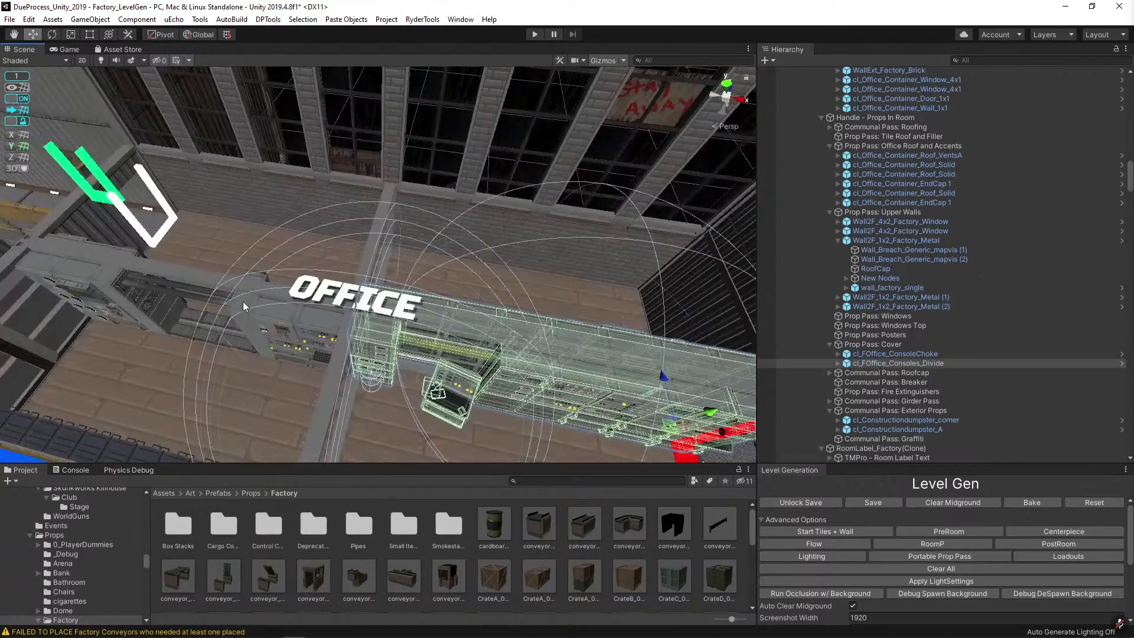
pyautogui.keyDown('shift'); pyautogui.click(107, 278); pyautogui.keyUp('shift')
pyautogui.click(17, 99)
pyautogui.moveTo(224, 201); pyautogui.dragTo(487, 288, button='right')
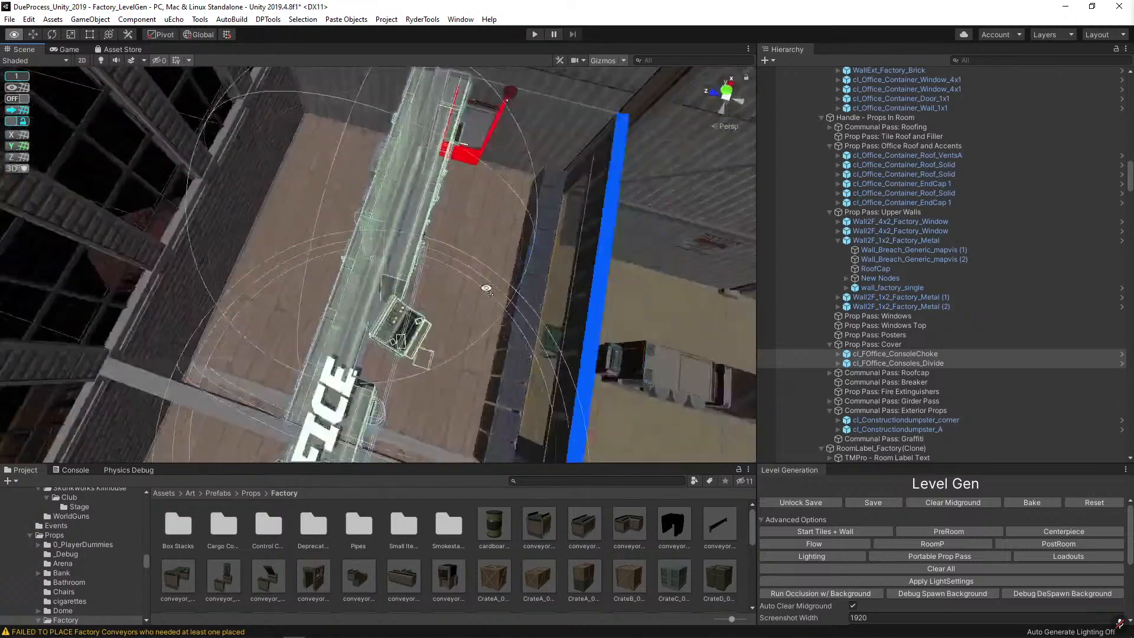
pyautogui.keyDown('alt'); pyautogui.moveTo(486, 289); pyautogui.dragTo(260, 402); pyautogui.keyUp('alt')
pyautogui.moveTo(348, 392); pyautogui.dragTo(343, 276, button='right')
pyautogui.press('w')
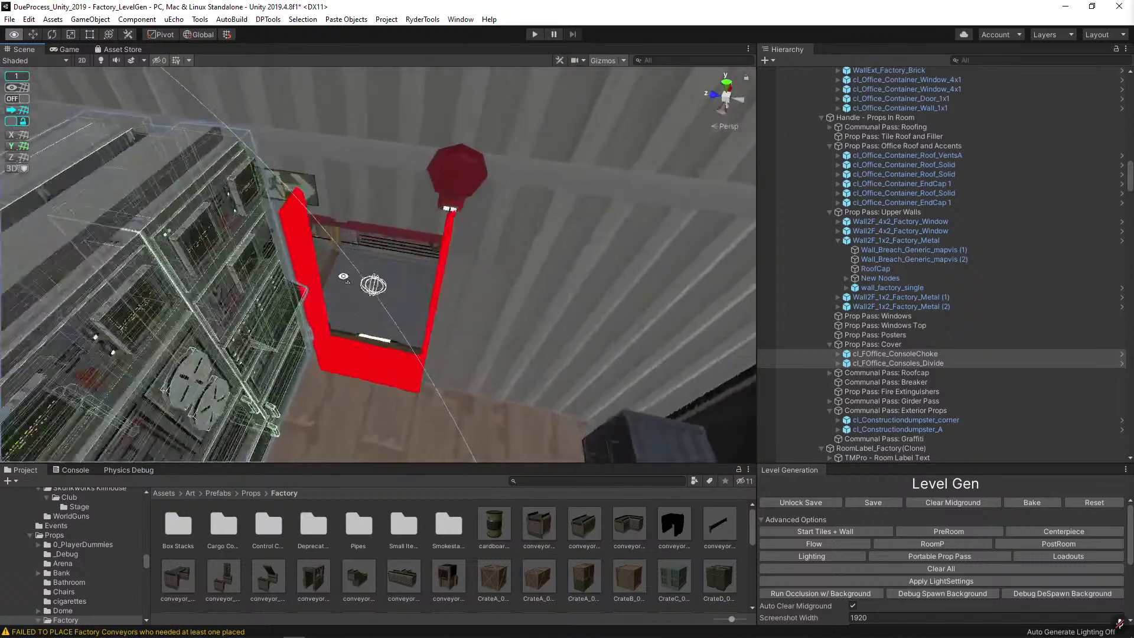
pyautogui.keyDown('alt'); pyautogui.moveTo(343, 277); pyautogui.dragTo(316, 285); pyautogui.keyUp('alt')
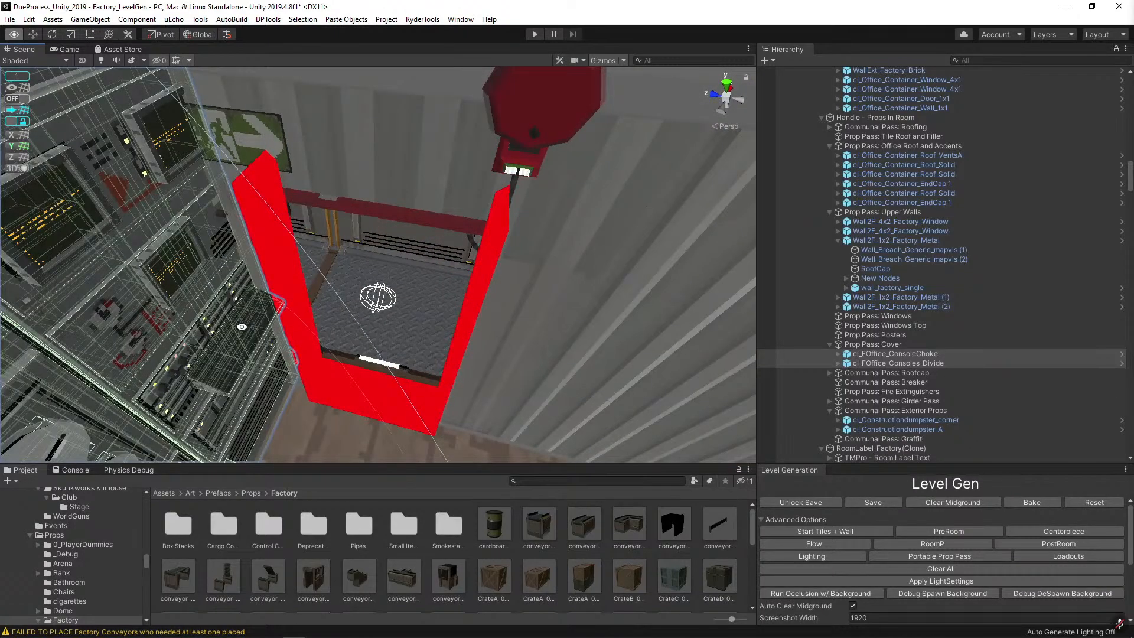
pyautogui.keyDown('alt'); pyautogui.moveTo(512, 209); pyautogui.dragTo(135, 282); pyautogui.keyUp('alt')
pyautogui.moveTo(134, 282); pyautogui.dragTo(235, 279, button='middle')
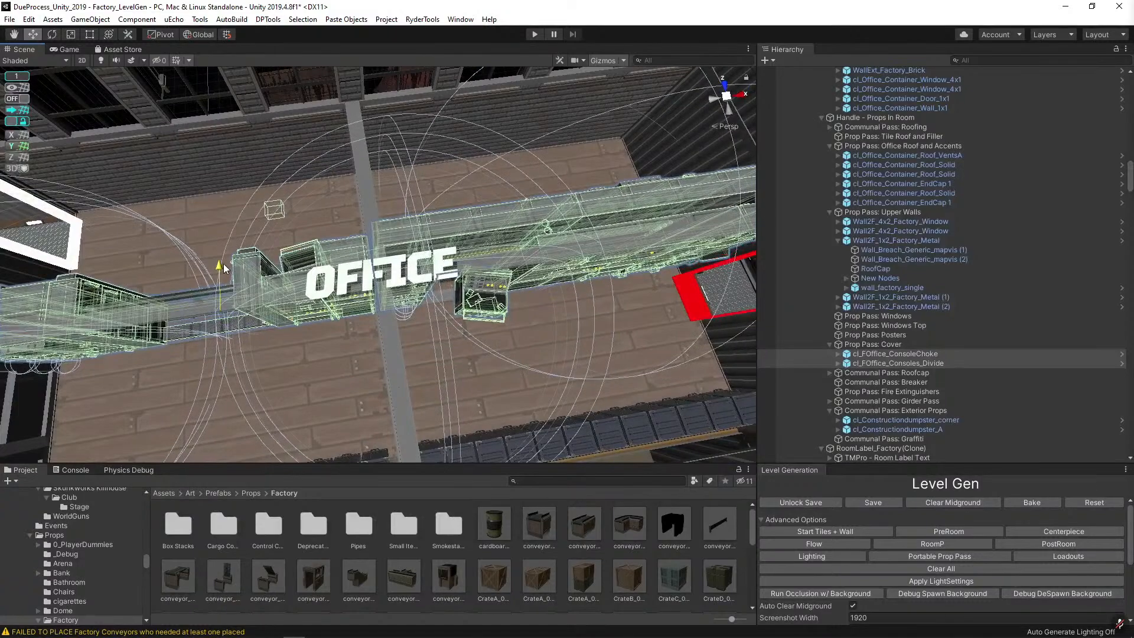
pyautogui.keyDown('alt'); pyautogui.moveTo(235, 263); pyautogui.dragTo(546, 152); pyautogui.keyUp('alt')
pyautogui.moveTo(523, 188)
pyautogui.mouseDown(button='right')
pyautogui.moveTo(379, 257)
pyautogui.moveTo(473, 291)
pyautogui.mouseUp(button='right')
# Examine the individual control console pieces of cl_FOffice_Consoles_Divide around the red exit doorway.
pyautogui.press('w')
pyautogui.moveTo(579, 248)
pyautogui.mouseDown(button='right')
pyautogui.moveTo(484, 235)
pyautogui.moveTo(392, 190)
pyautogui.mouseUp(button='right')
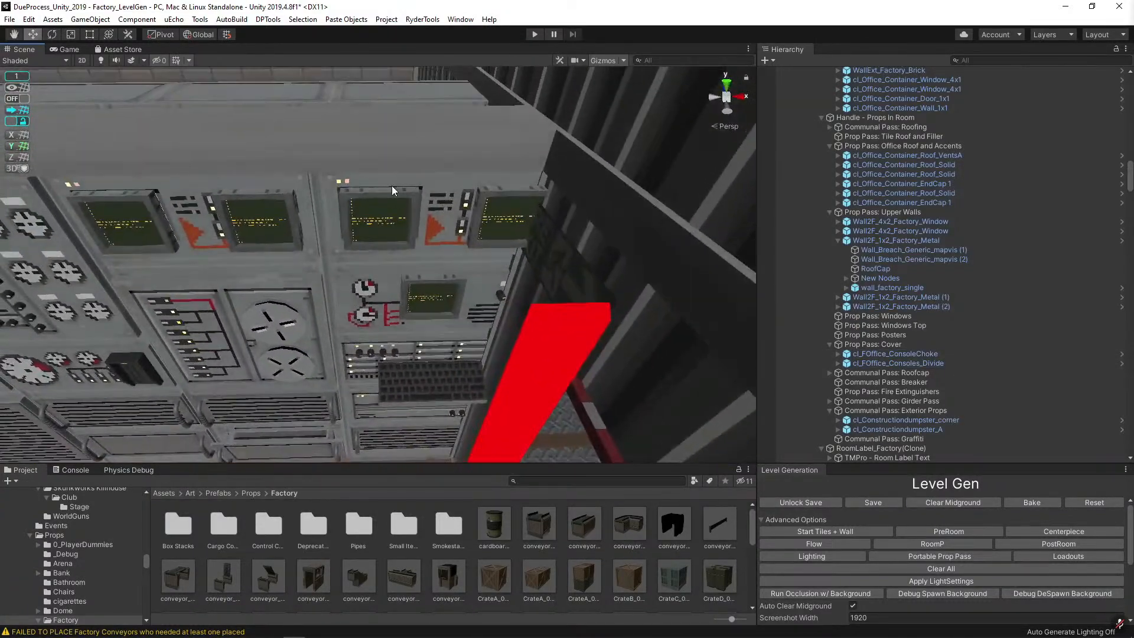
pyautogui.click(317, 188)
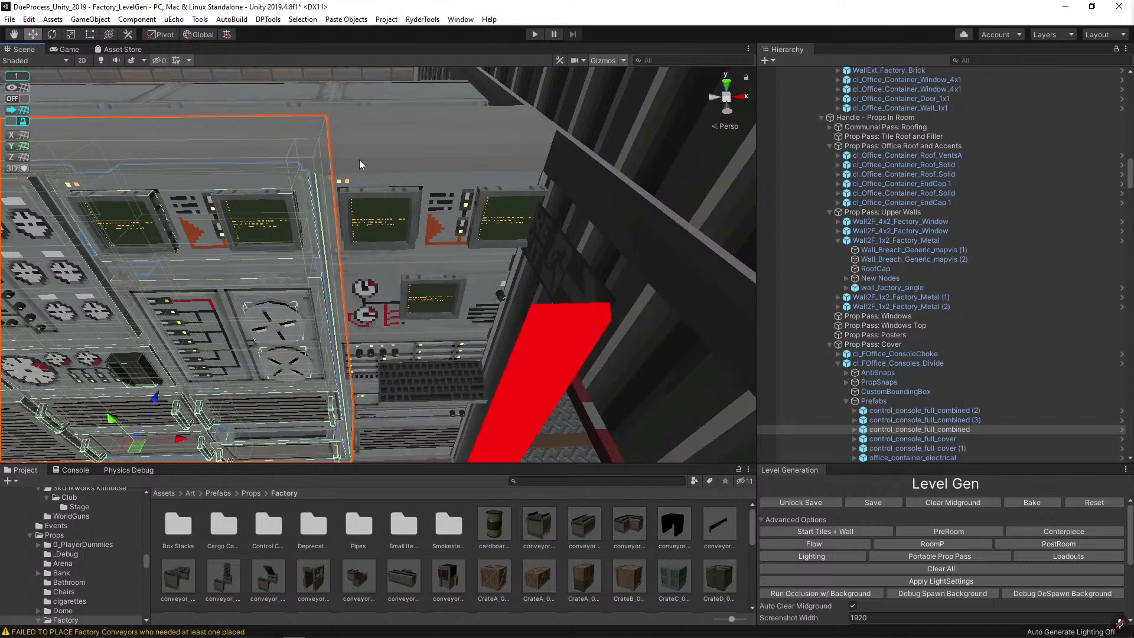
pyautogui.moveTo(387, 171); pyautogui.dragTo(384, 223, button='right')
pyautogui.click(384, 223)
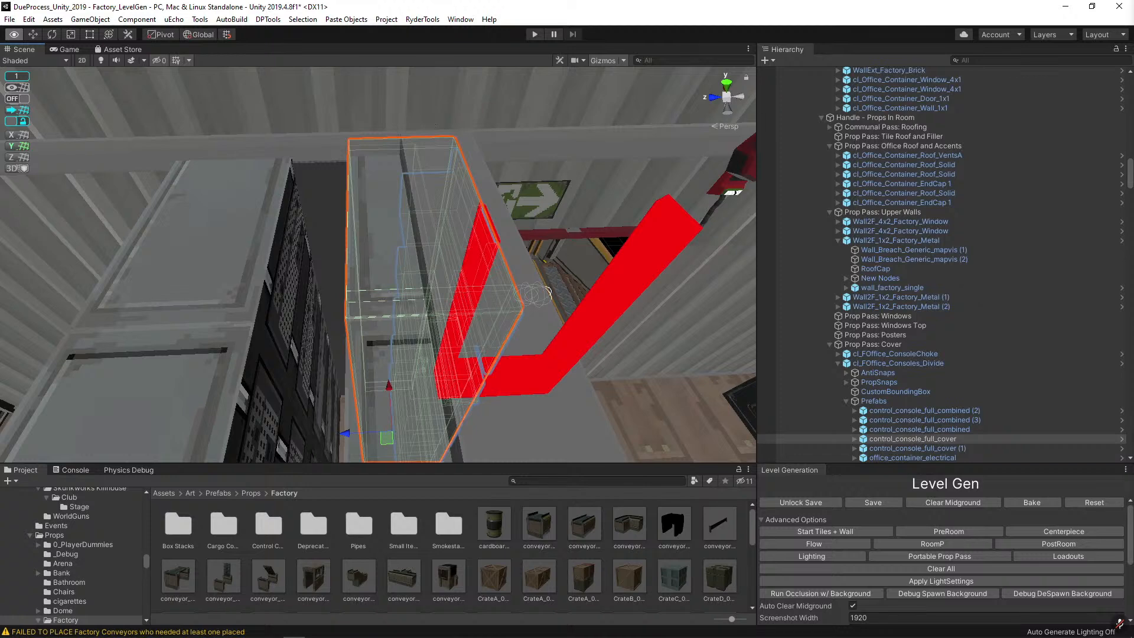
pyautogui.moveTo(525, 223); pyautogui.dragTo(349, 253, button='right')
pyautogui.click(282, 224)
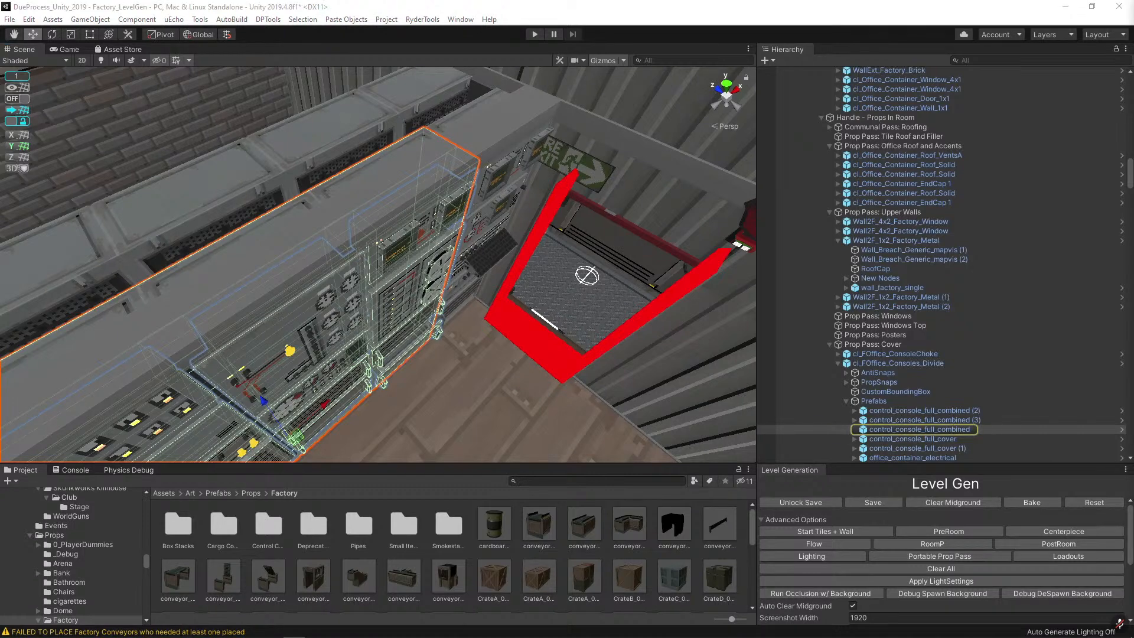
pyautogui.press('f')
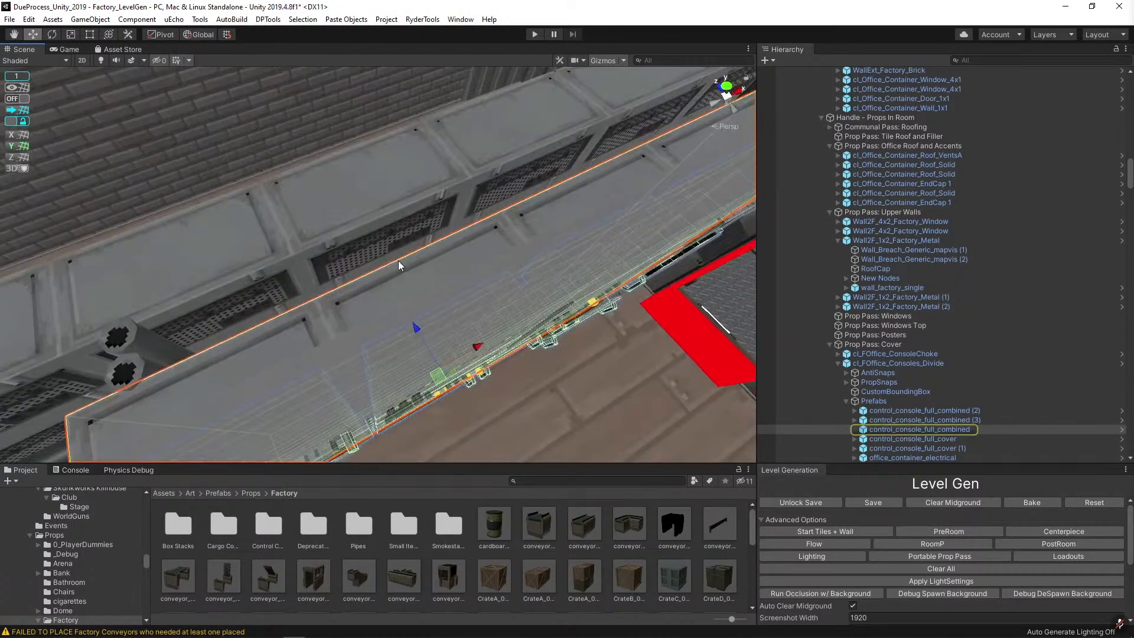
pyautogui.press('s')
pyautogui.moveTo(398, 262); pyautogui.dragTo(423, 245, button='right')
pyautogui.click(582, 226)
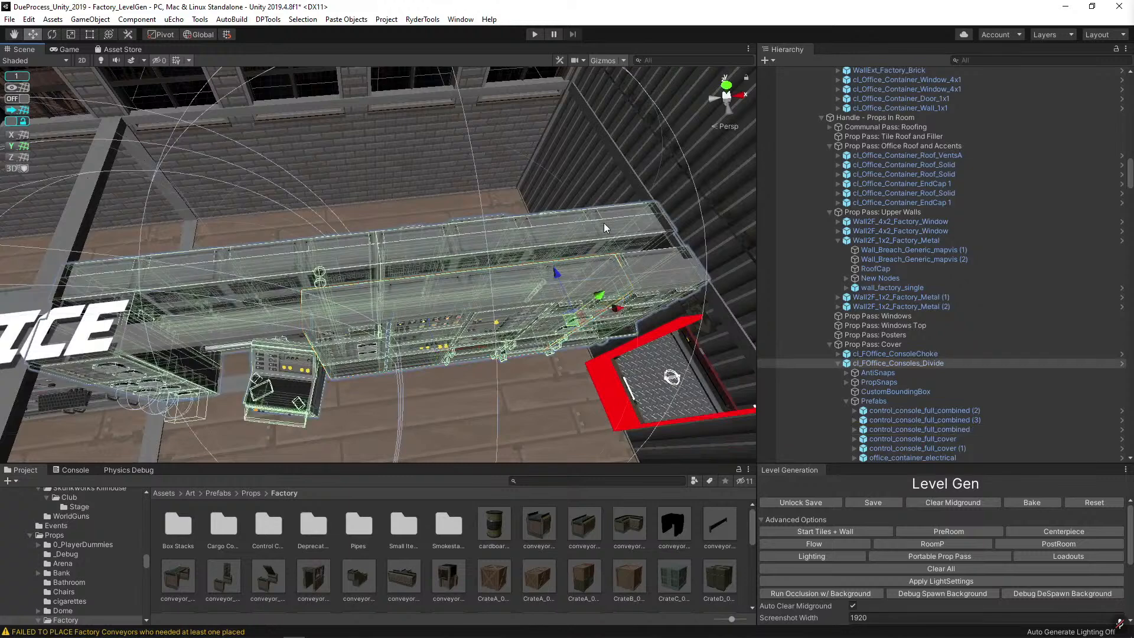
pyautogui.click(603, 228)
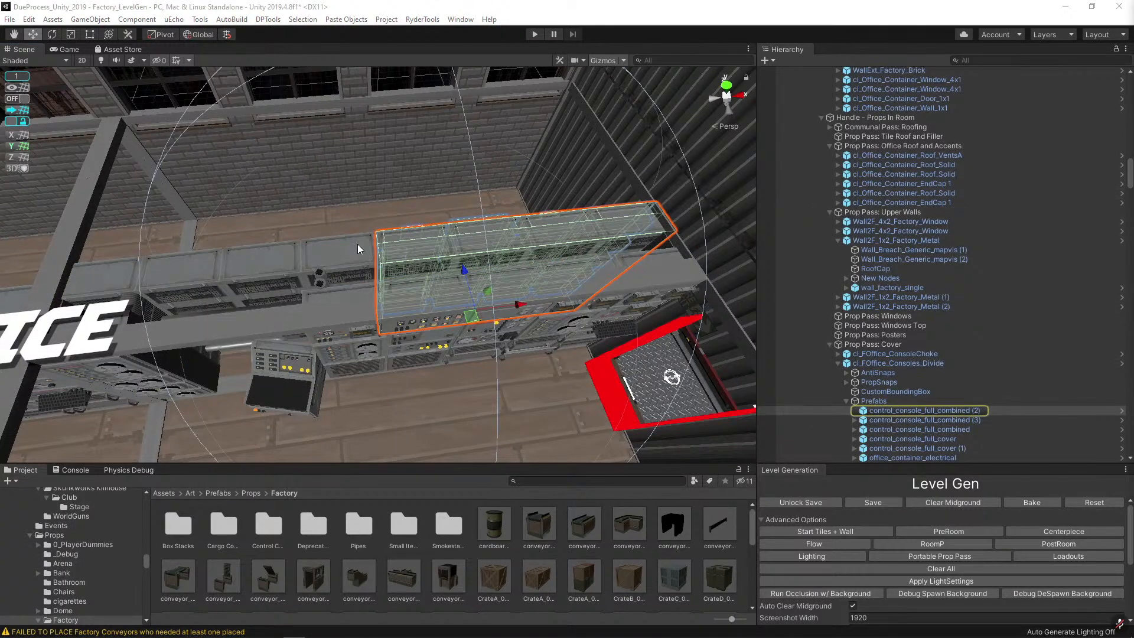
pyautogui.moveTo(357, 244); pyautogui.dragTo(360, 241, button='right')
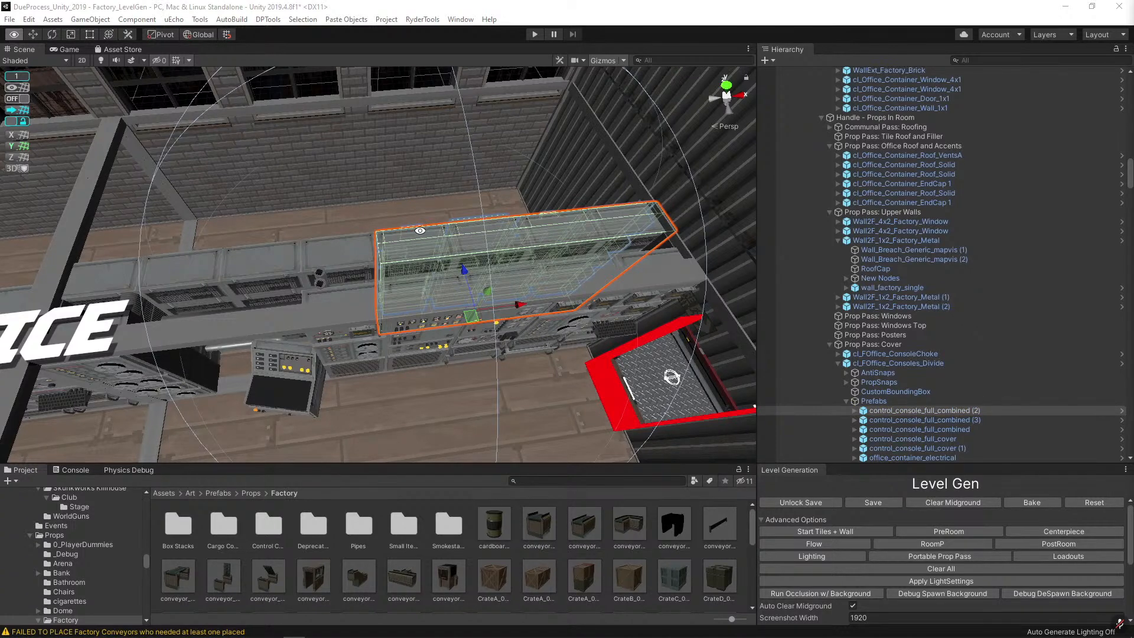
pyautogui.moveTo(420, 230)
pyautogui.keyDown('alt'); pyautogui.mouseDown()
pyautogui.moveTo(414, 249)
pyautogui.moveTo(452, 270)
pyautogui.moveTo(432, 262)
pyautogui.moveTo(424, 231)
pyautogui.mouseUp(); pyautogui.keyUp('alt')
# Examine the cl_FOffice_ConsoleChoke consoles and the overall office layout from both sides.
pyautogui.click(457, 272)
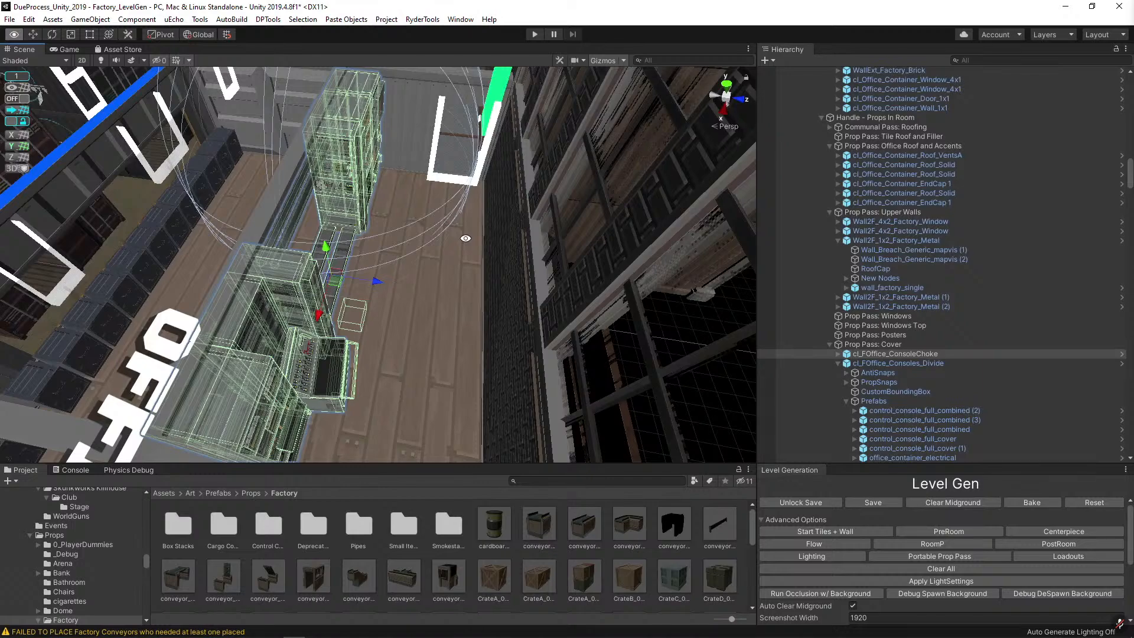
pyautogui.moveTo(466, 237); pyautogui.dragTo(420, 313, button='right')
pyautogui.click(509, 341)
pyautogui.click(463, 314)
pyautogui.moveTo(395, 384); pyautogui.dragTo(219, 221)
pyautogui.click(219, 220)
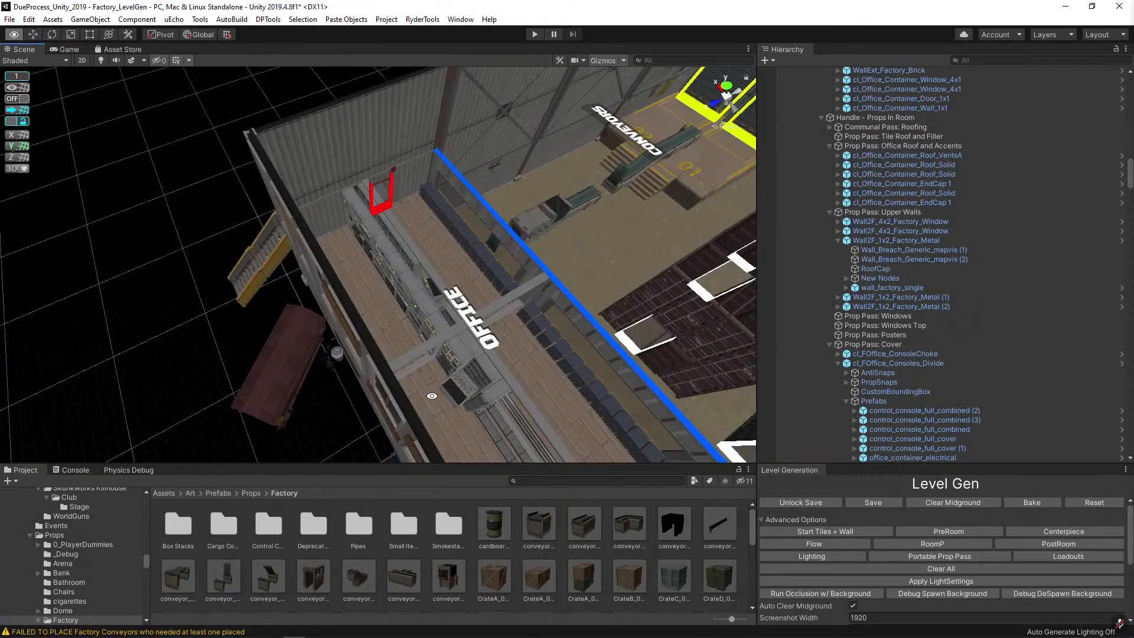
pyautogui.scroll(-2, 825, 517)
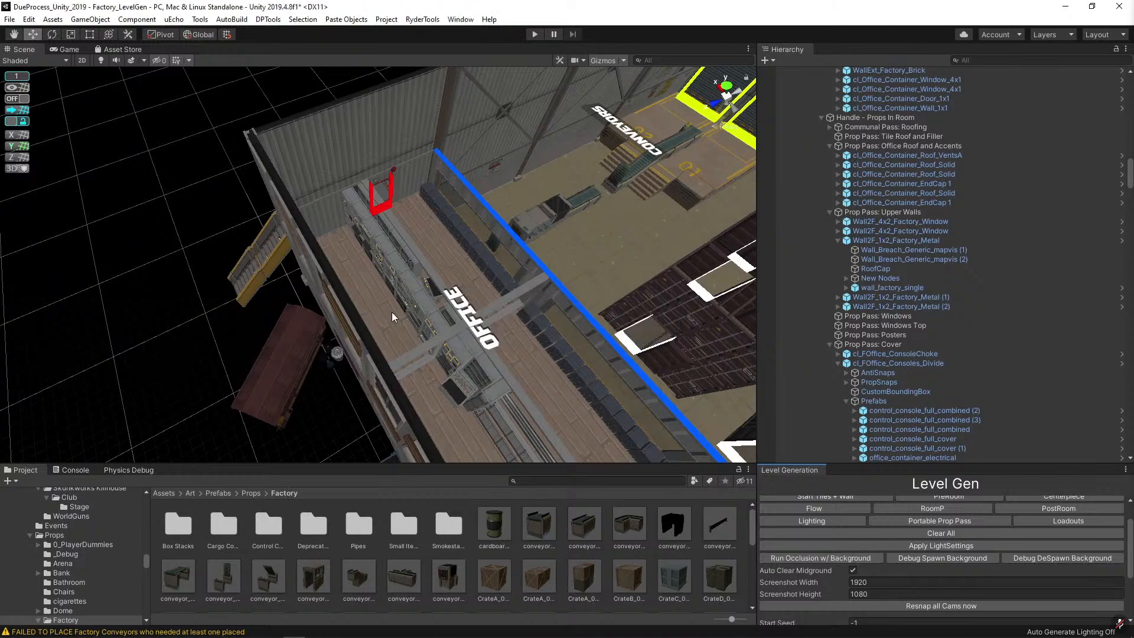
# Search the project assets for "dummy" and place FPV_DUMMY on the office floor beside the white doorway.
pyautogui.moveTo(392, 311); pyautogui.dragTo(587, 351, button='right')
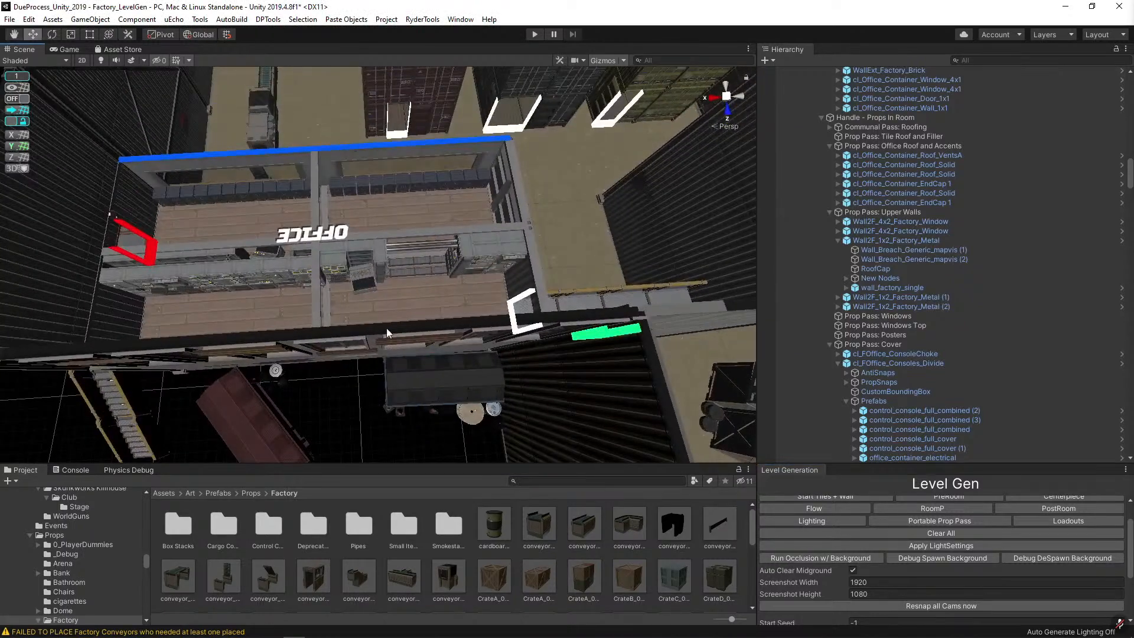
pyautogui.press('w')
pyautogui.moveTo(387, 332); pyautogui.dragTo(551, 297, button='right')
pyautogui.click(83, 470)
pyautogui.click(17, 470)
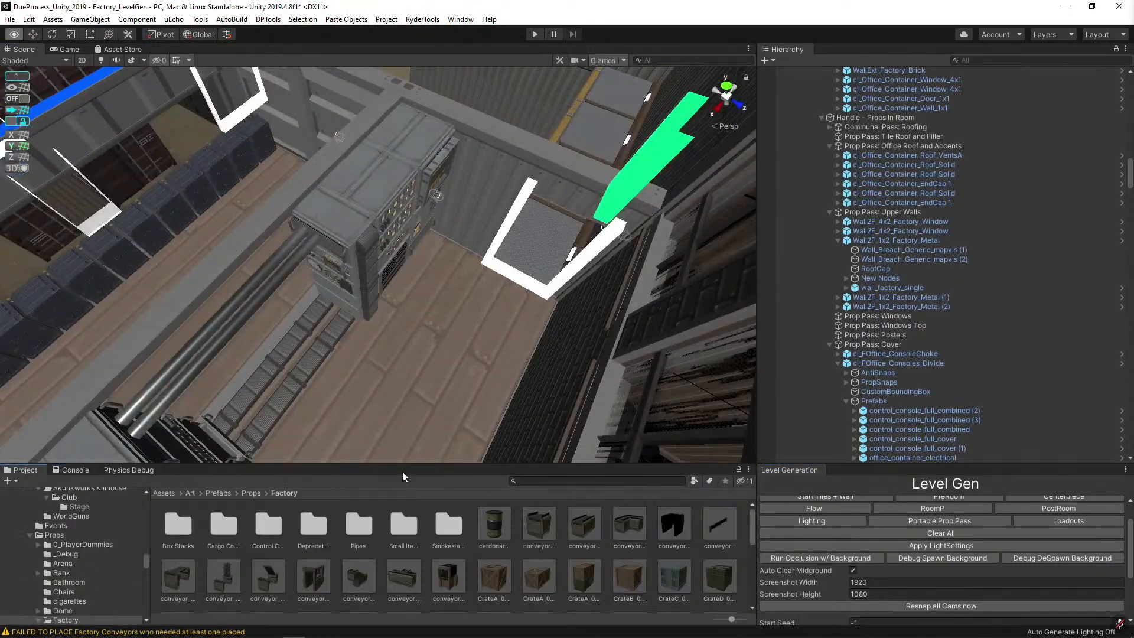
pyautogui.click(649, 481)
pyautogui.write('dummy')
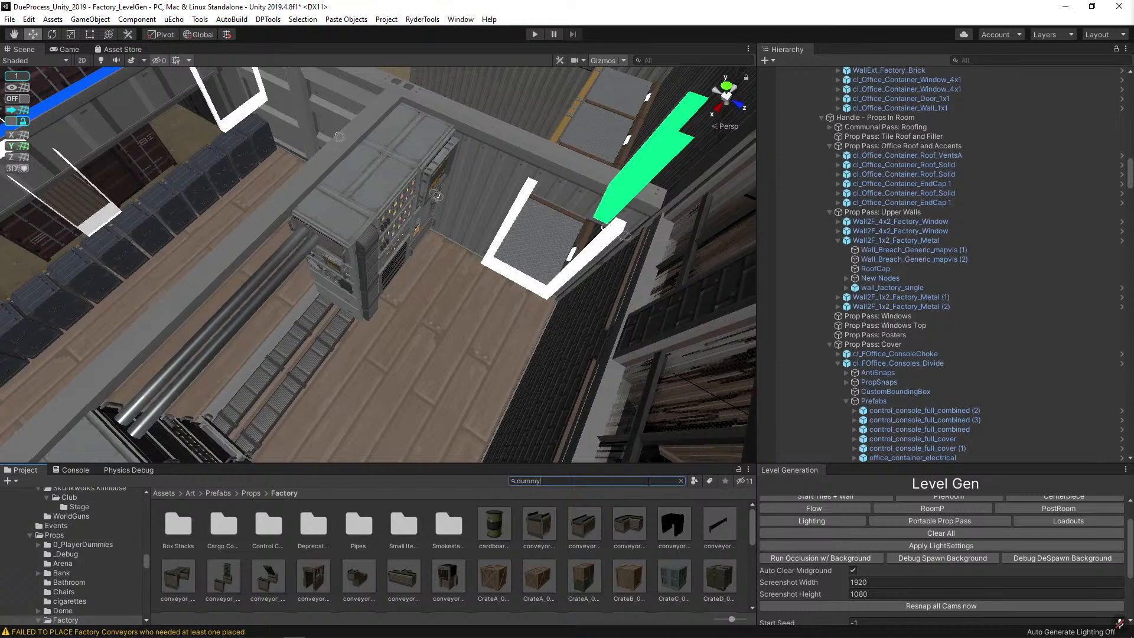
pyautogui.moveTo(339, 277); pyautogui.dragTo(418, 372, button='right')
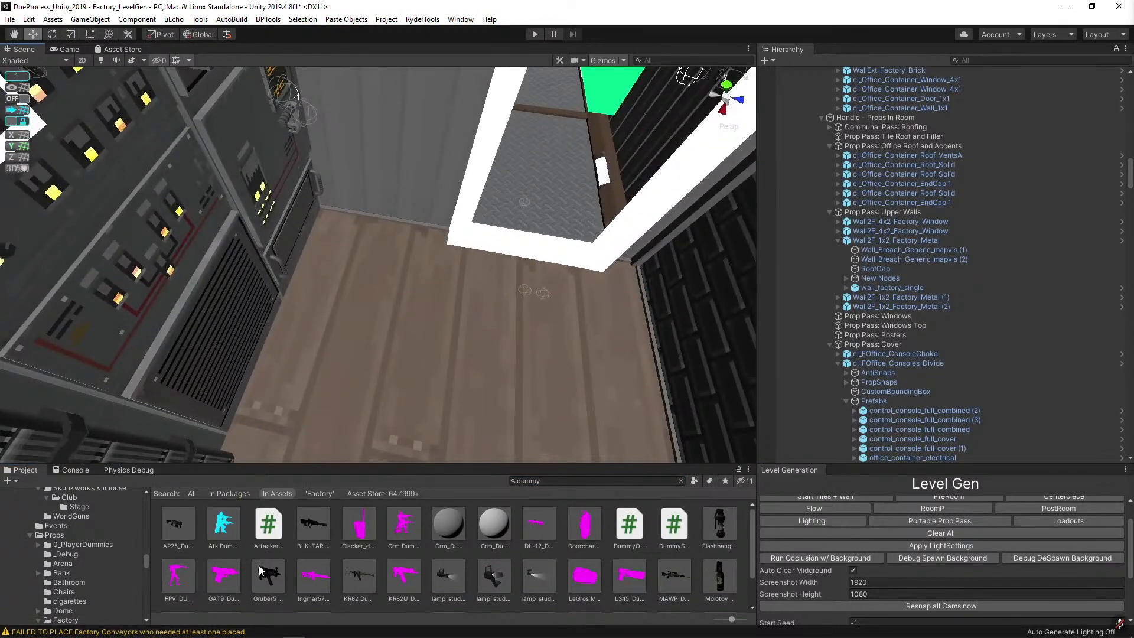
pyautogui.moveTo(194, 586); pyautogui.dragTo(442, 352)
pyautogui.press('f')
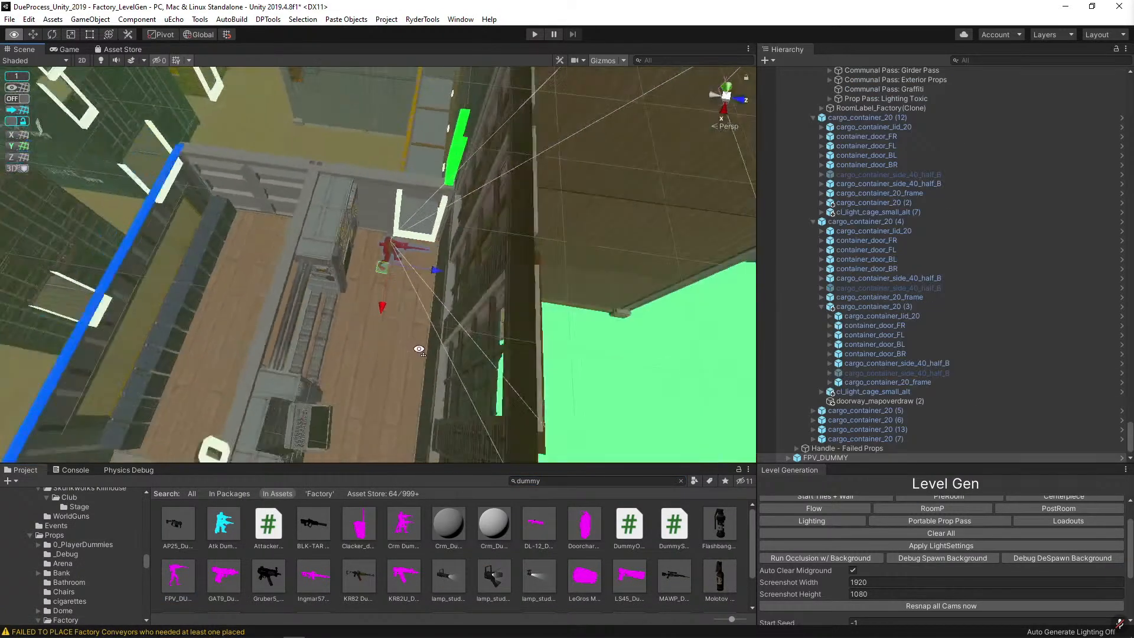
# Rotate FPV_DUMMY to face the control consoles in the office.
pyautogui.press('e')
pyautogui.moveTo(413, 317); pyautogui.dragTo(550, 289, button='middle')
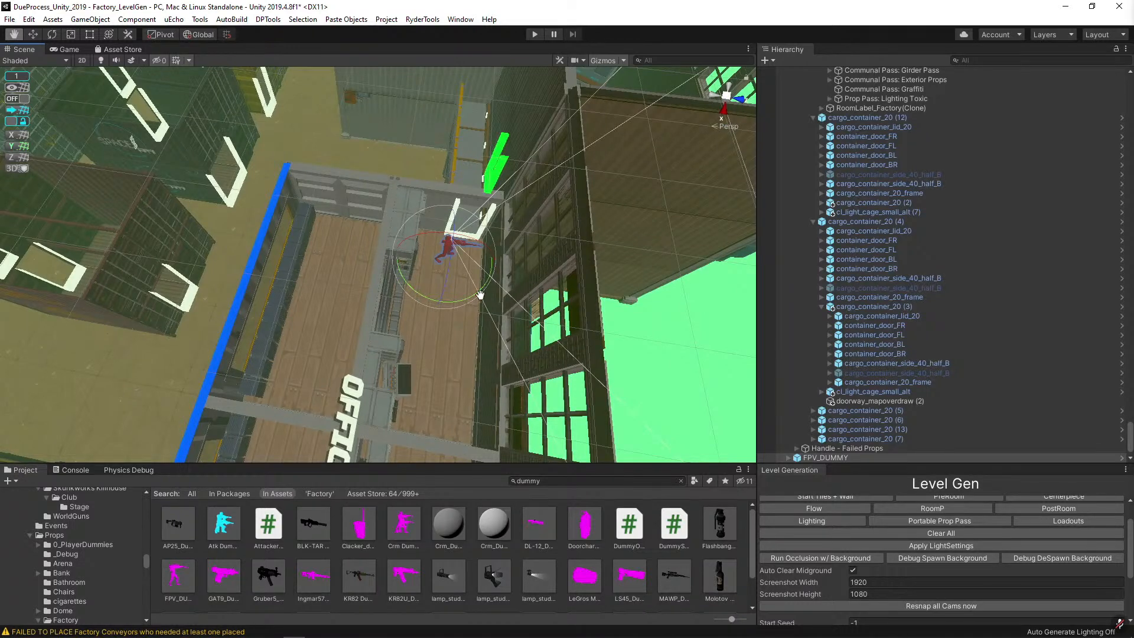
pyautogui.press('e')
pyautogui.moveTo(479, 295); pyautogui.dragTo(768, 303)
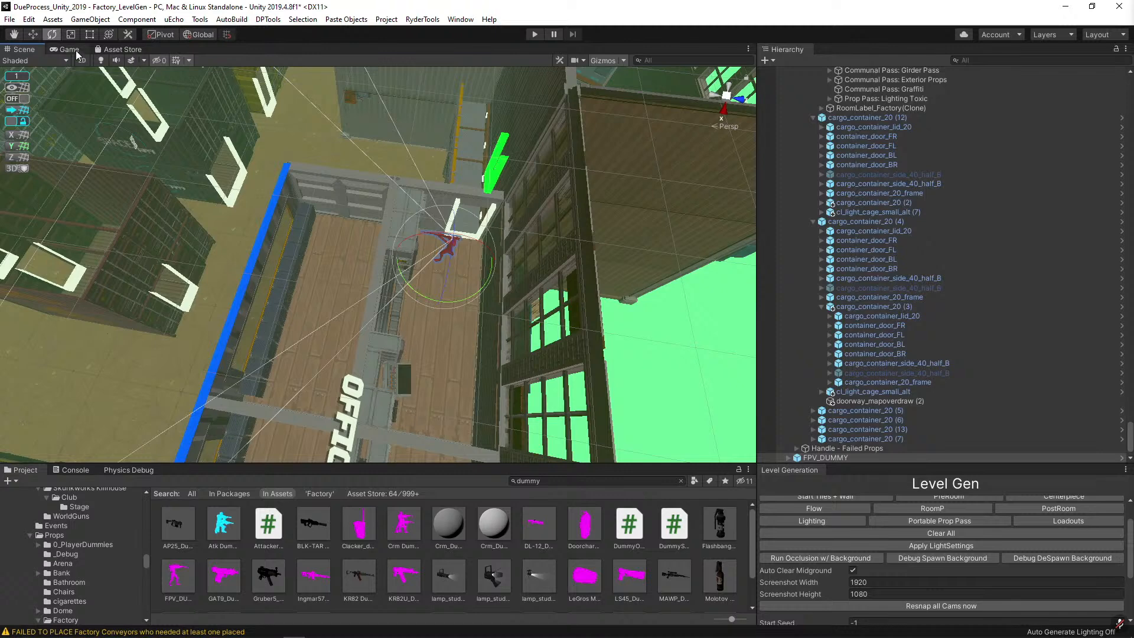
# Show the Game view beside the Scene view and turn the dummy to check the consoles from its first-person perspective.
pyautogui.moveTo(70, 49); pyautogui.dragTo(599, 254)
pyautogui.moveTo(508, 242); pyautogui.dragTo(161, 230)
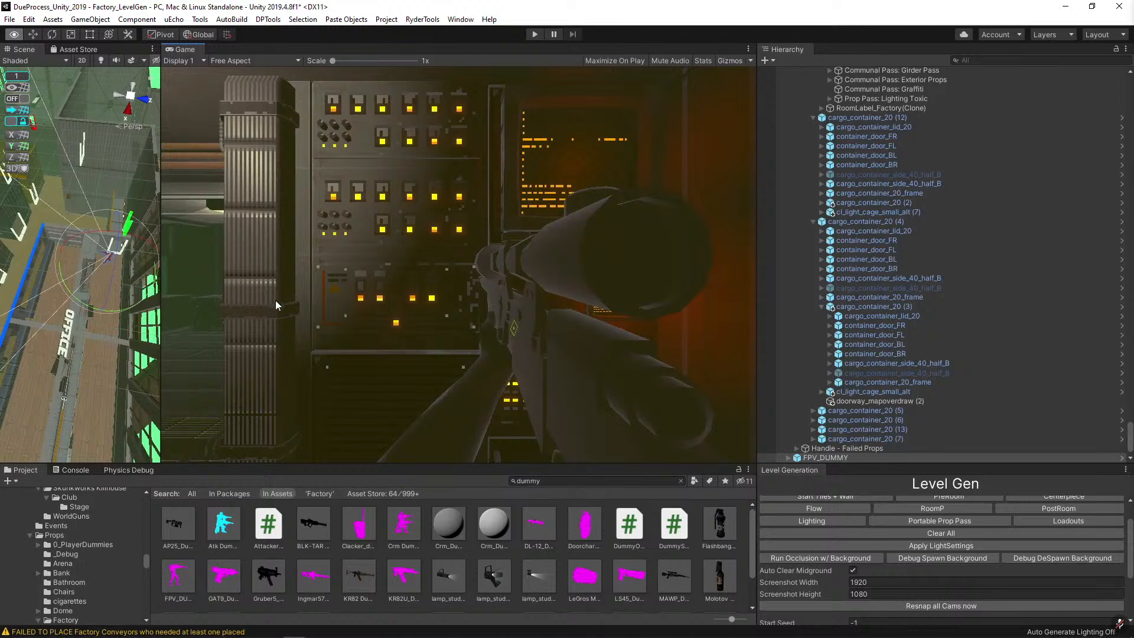
pyautogui.press('e')
pyautogui.moveTo(133, 312); pyautogui.dragTo(72, 319)
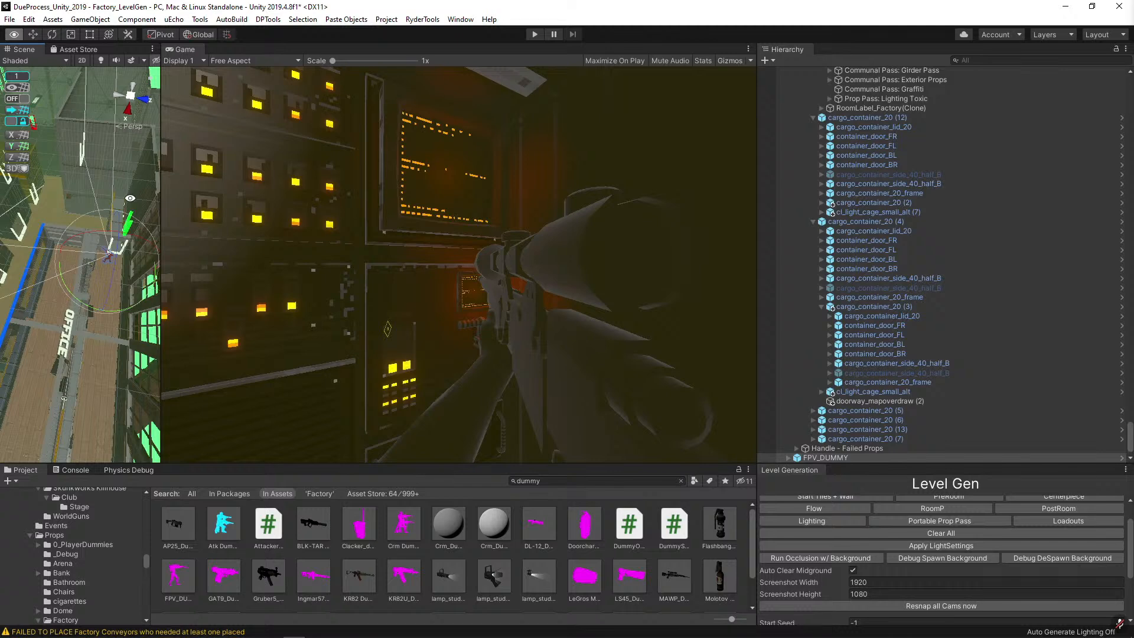
# Examine the cl_FOffice_ConsoleChoke consoles and the adjoining container wall around the dummy.
pyautogui.press('alt')
pyautogui.press('f')
pyautogui.keyDown('alt'); pyautogui.moveTo(113, 306); pyautogui.dragTo(36, 211); pyautogui.keyUp('alt')
pyautogui.click(39, 220)
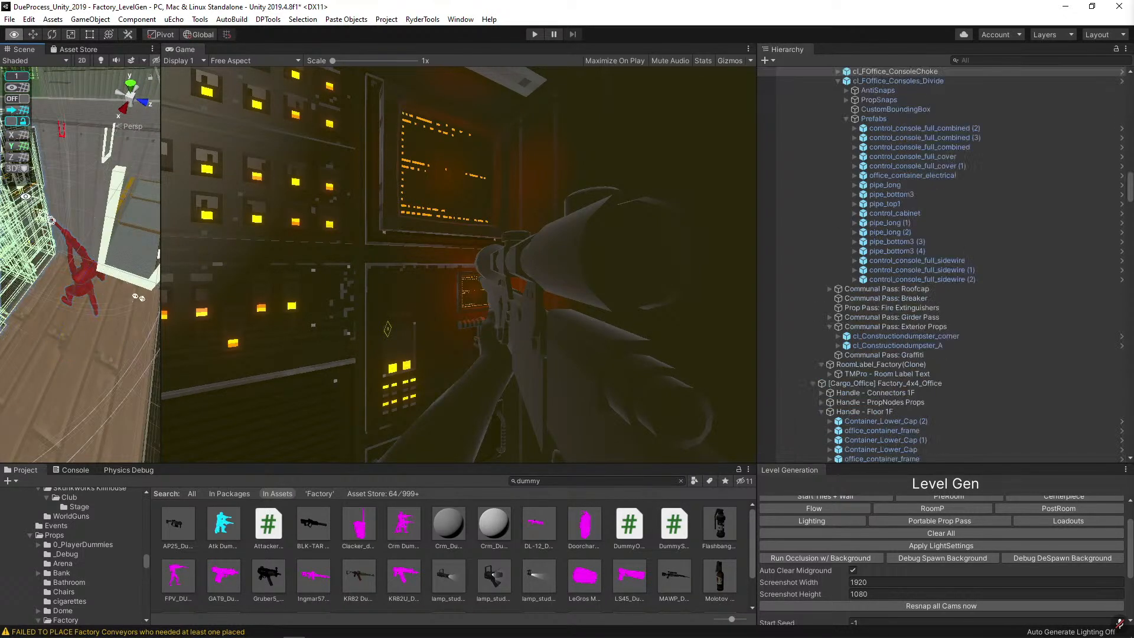
pyautogui.click(85, 138)
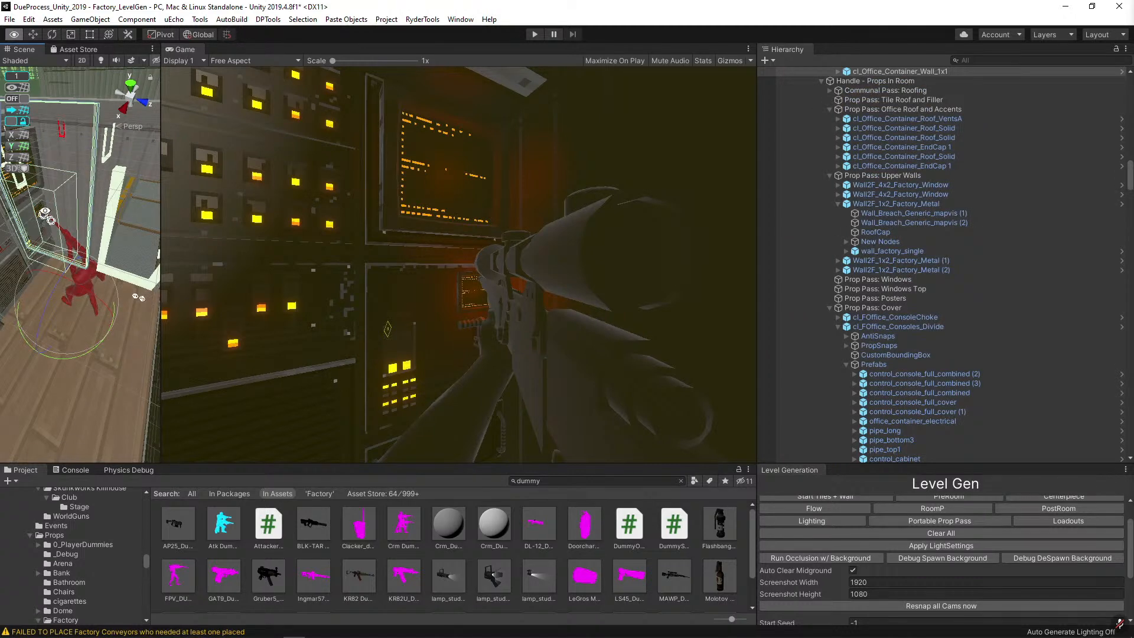
pyautogui.scroll(-10, 66, 211)
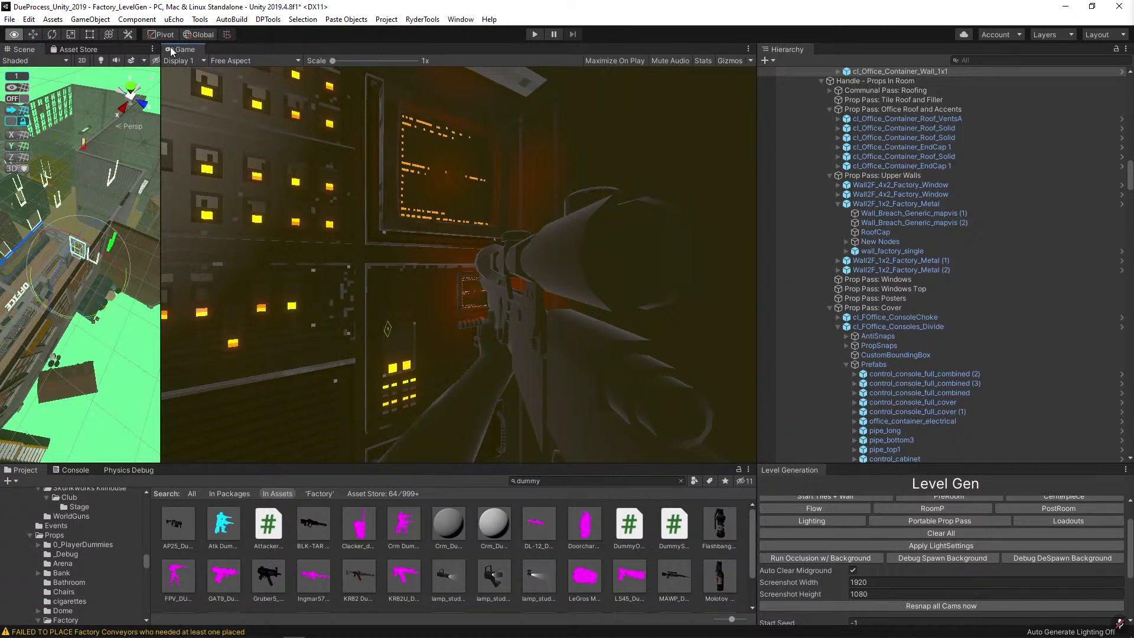
# Dock the Game view back with the Scene view and delete FPV_DUMMY from the office.
pyautogui.moveTo(185, 49); pyautogui.dragTo(43, 53)
pyautogui.click(39, 50)
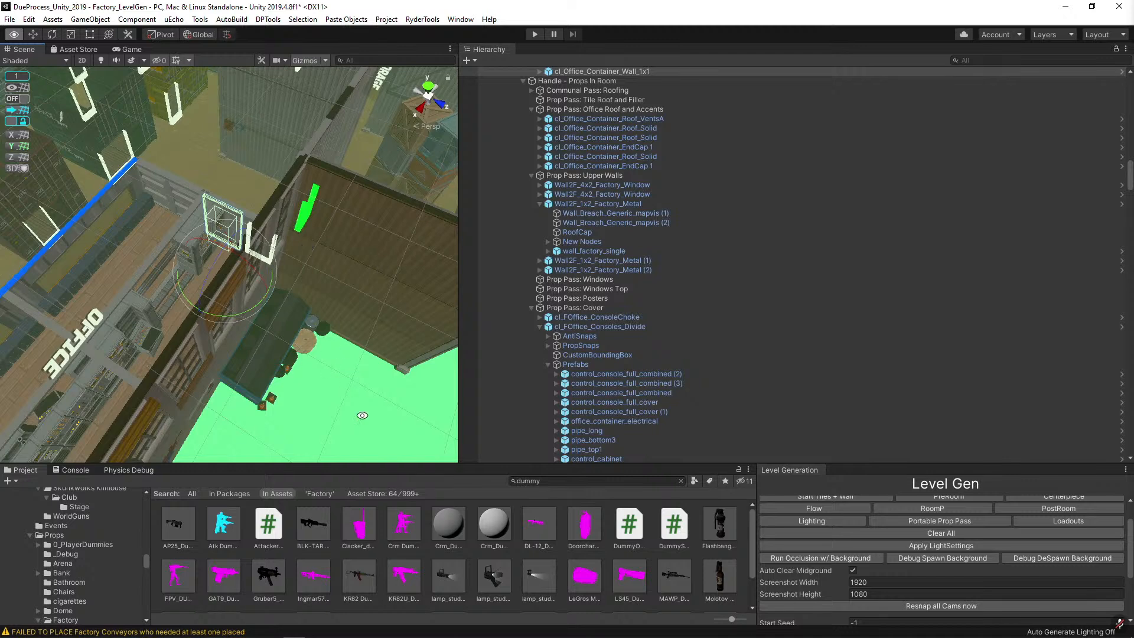
pyautogui.click(362, 416)
pyautogui.moveTo(198, 324); pyautogui.dragTo(248, 248, button='right')
pyautogui.click(293, 272)
pyautogui.press('Delete')
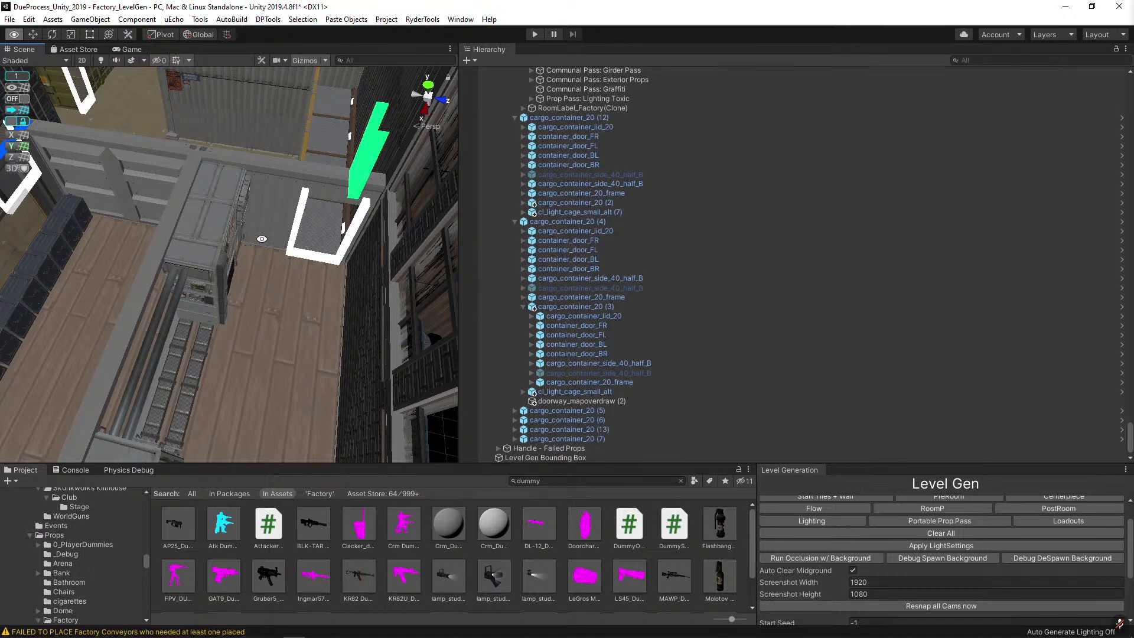
# Examine the overall factory layout from above, including the storage, toxic and office rooms, in a widened Scene view.
pyautogui.press('s')
pyautogui.moveTo(194, 278); pyautogui.dragTo(392, 287, button='right')
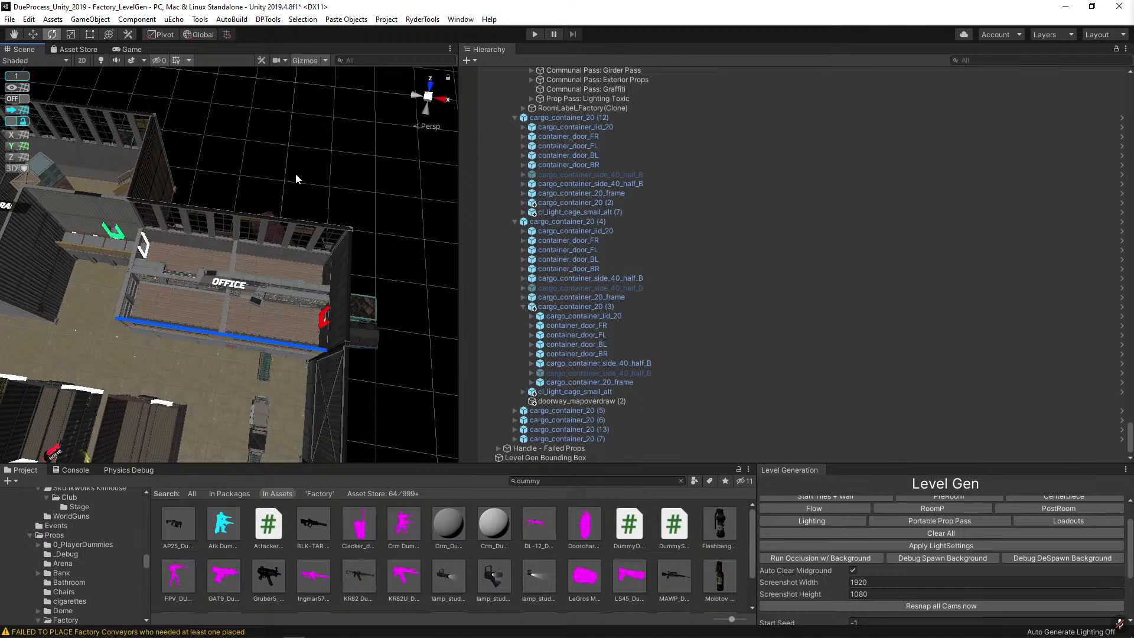
pyautogui.moveTo(297, 174); pyautogui.dragTo(316, 176, button='right')
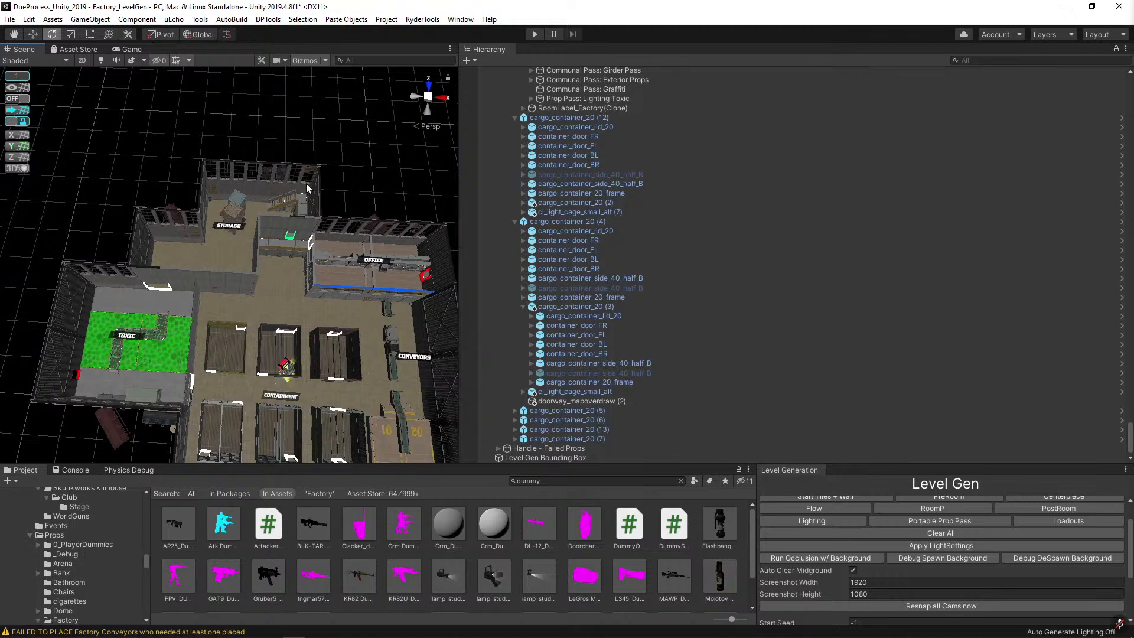
pyautogui.moveTo(317, 176); pyautogui.dragTo(324, 200, button='right')
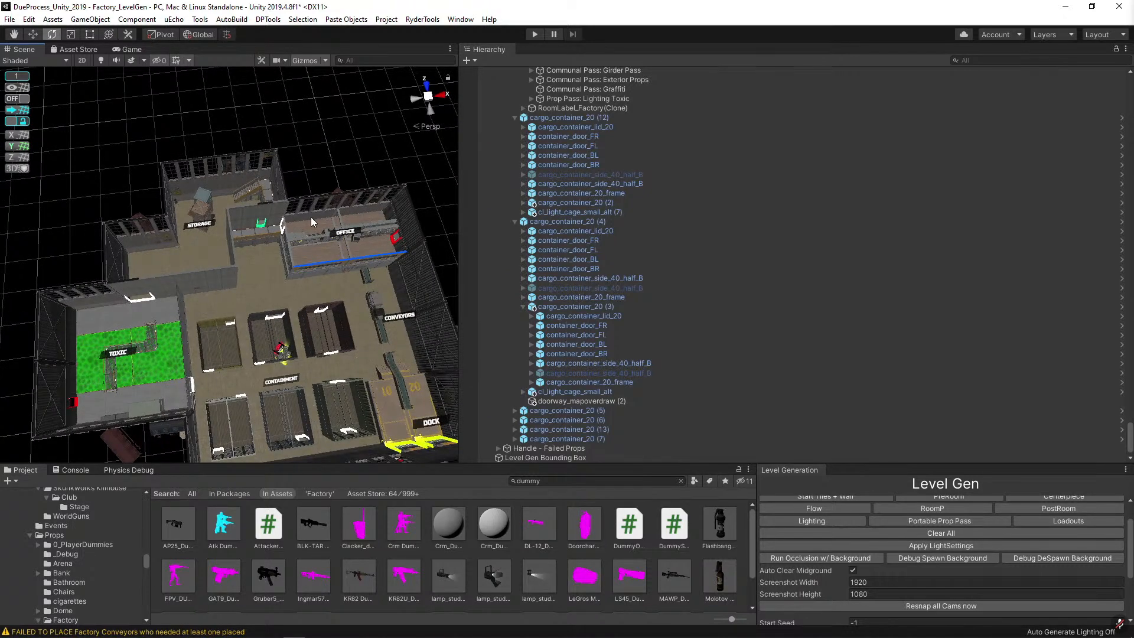
pyautogui.moveTo(272, 270); pyautogui.dragTo(266, 258, button='right')
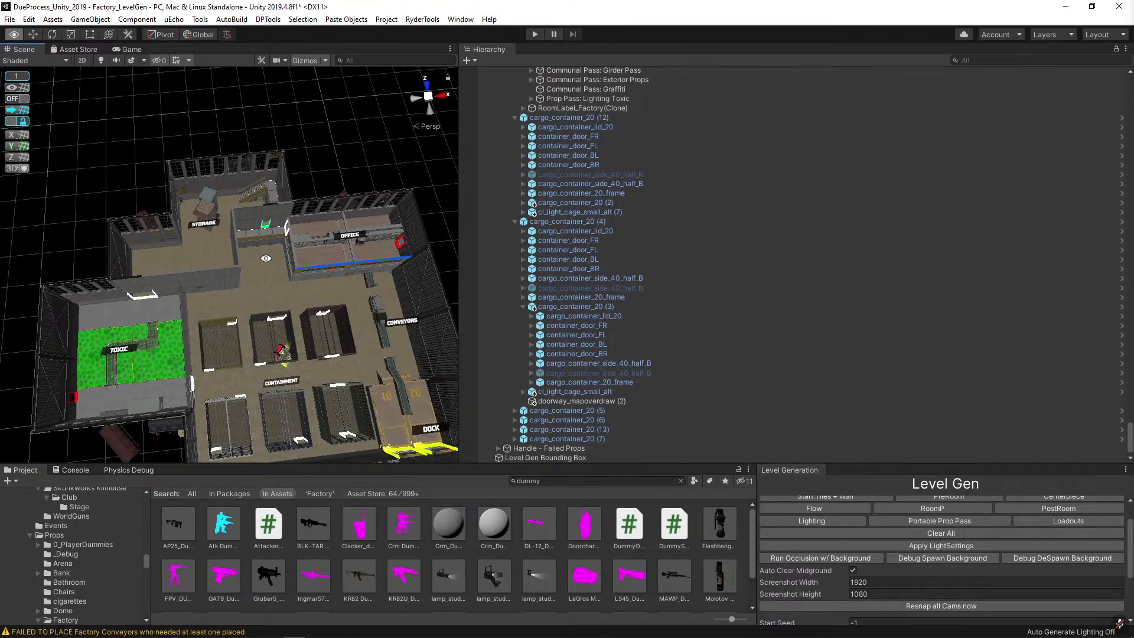
pyautogui.rightClick(266, 258)
pyautogui.press('e')
pyautogui.scroll(5, 192, 370)
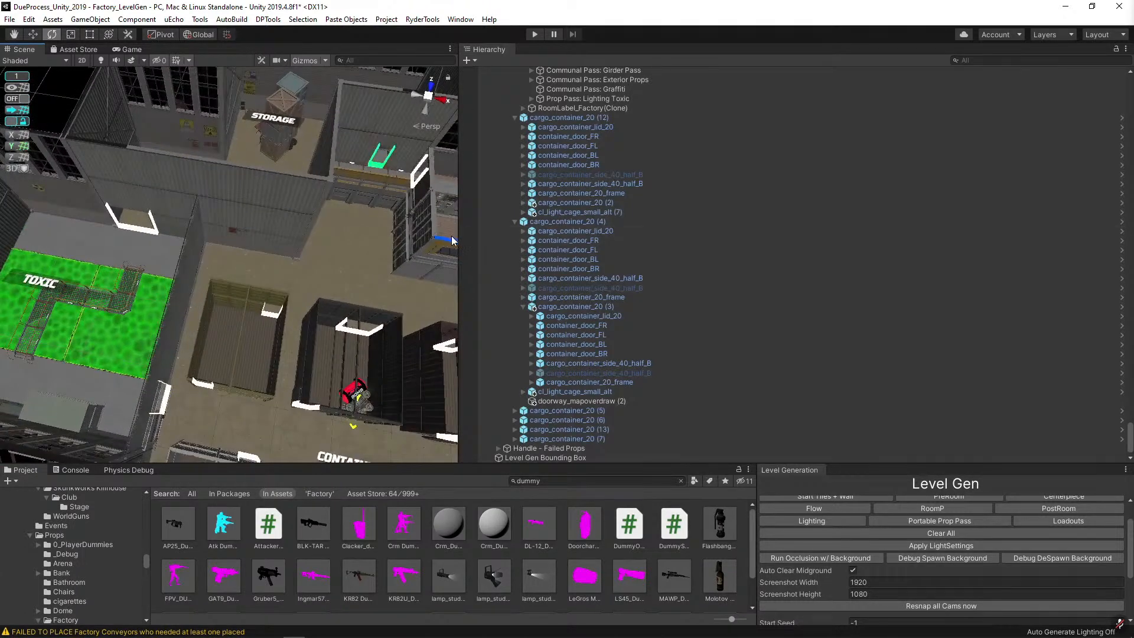
pyautogui.moveTo(457, 240); pyautogui.dragTo(760, 239)
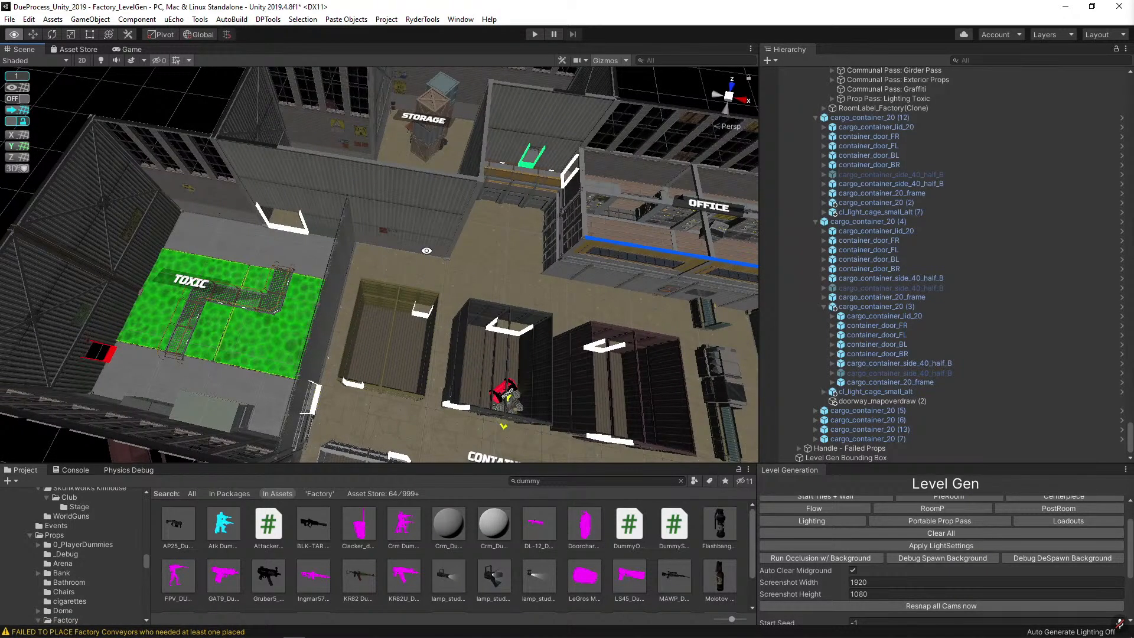
# Duplicate cl_Toxic_Bridge_S_4x4_Mirror in the toxic room and offset the copy beside the original across the green pool.
pyautogui.press('w')
pyautogui.press('a')
pyautogui.moveTo(179, 103); pyautogui.dragTo(306, 214, button='right')
pyautogui.press('w')
pyautogui.click(319, 163)
pyautogui.press('s')
pyautogui.press('w')
pyautogui.hotkey('ctrl', 'd')
pyautogui.moveTo(324, 215); pyautogui.dragTo(362, 245)
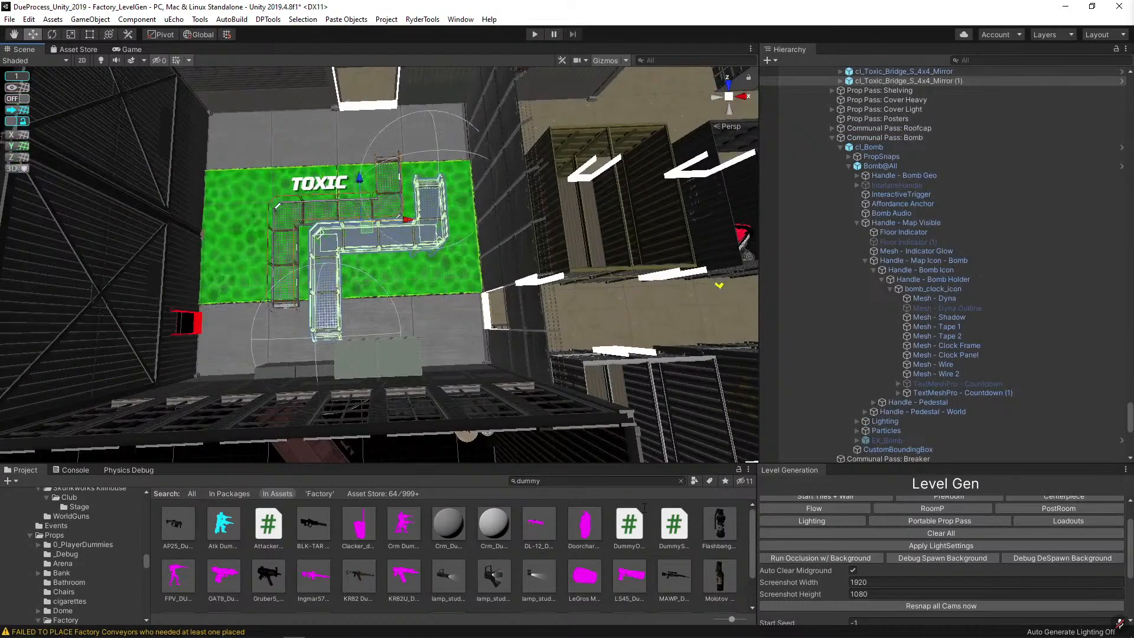
# Find the toxic assets and replace the duplicated bridge with cl_toxic_tank_single_2x2 using Replace Selection.
pyautogui.click(645, 479)
pyautogui.write('toxic')
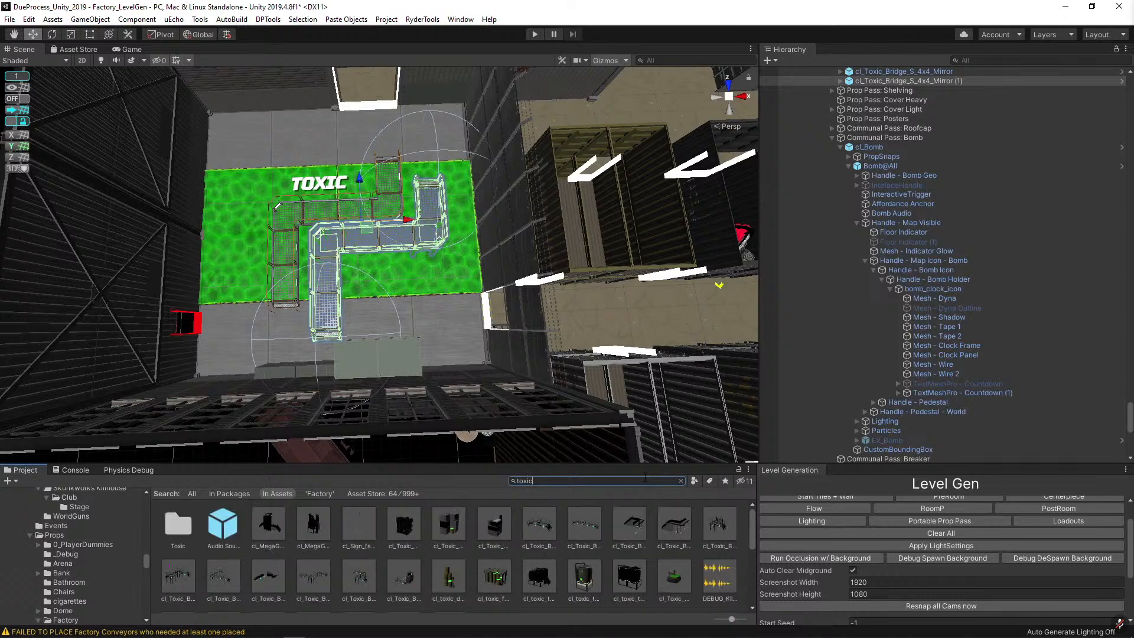
pyautogui.hotkey('ctrl', 'shift', 'r')
pyautogui.moveTo(582, 575); pyautogui.dragTo(206, 219)
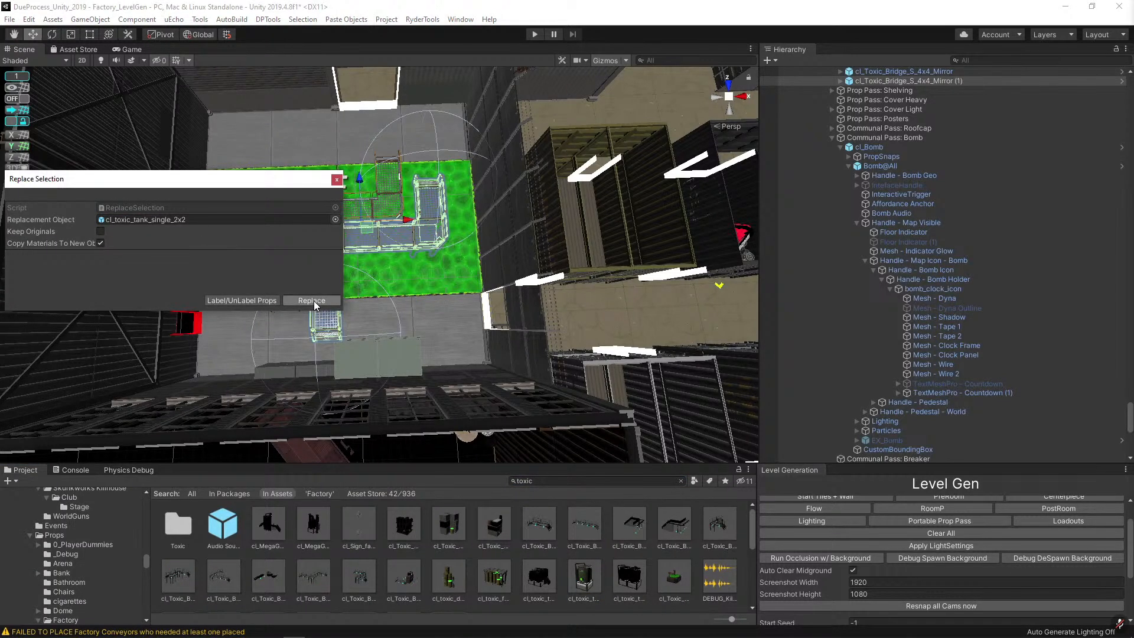
pyautogui.click(311, 301)
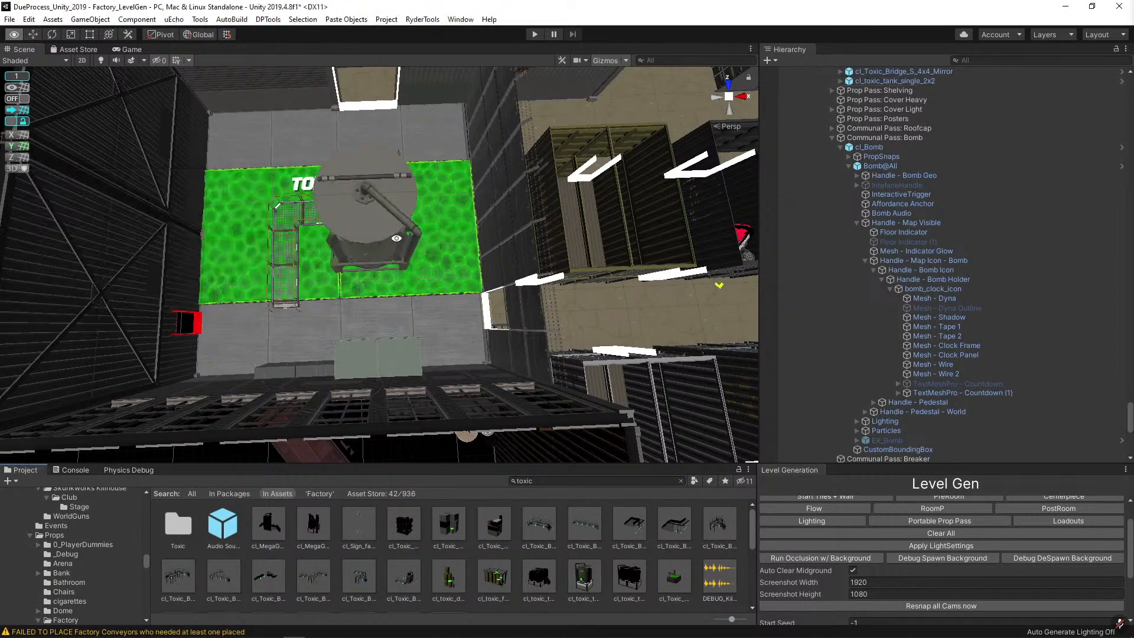
# Move cl_toxic_tank_single_2x2 away from the bridge walkway with grid snapping on, and turn snapping off again.
pyautogui.click(16, 100)
pyautogui.click(356, 250)
pyautogui.keyDown('alt'); pyautogui.moveTo(356, 249); pyautogui.dragTo(477, 205); pyautogui.keyUp('alt')
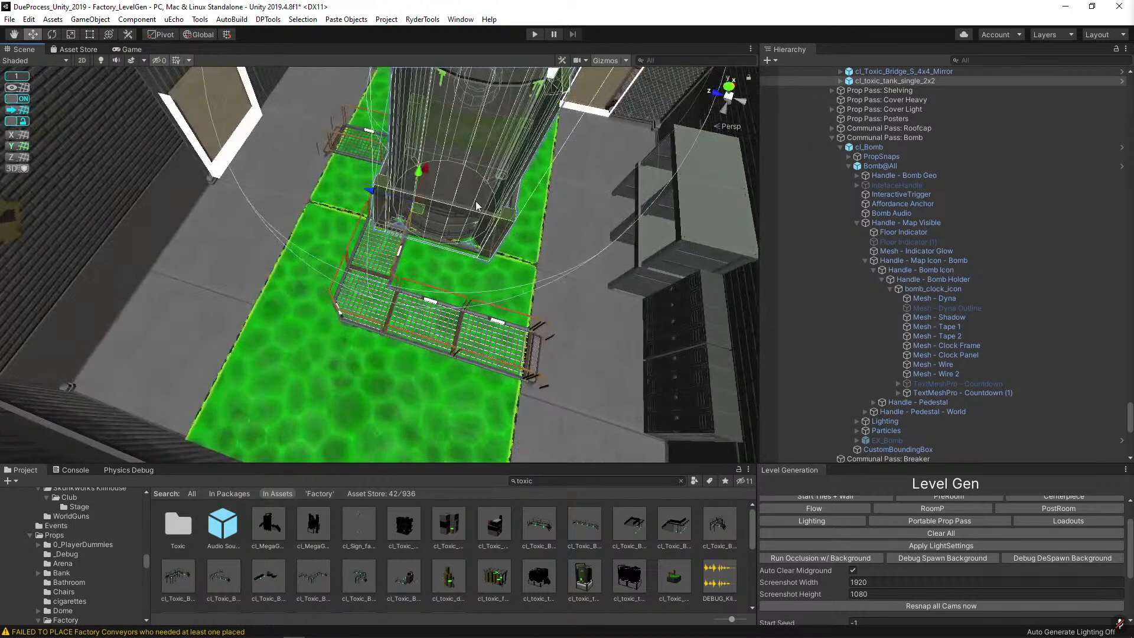
pyautogui.moveTo(382, 192); pyautogui.dragTo(427, 204)
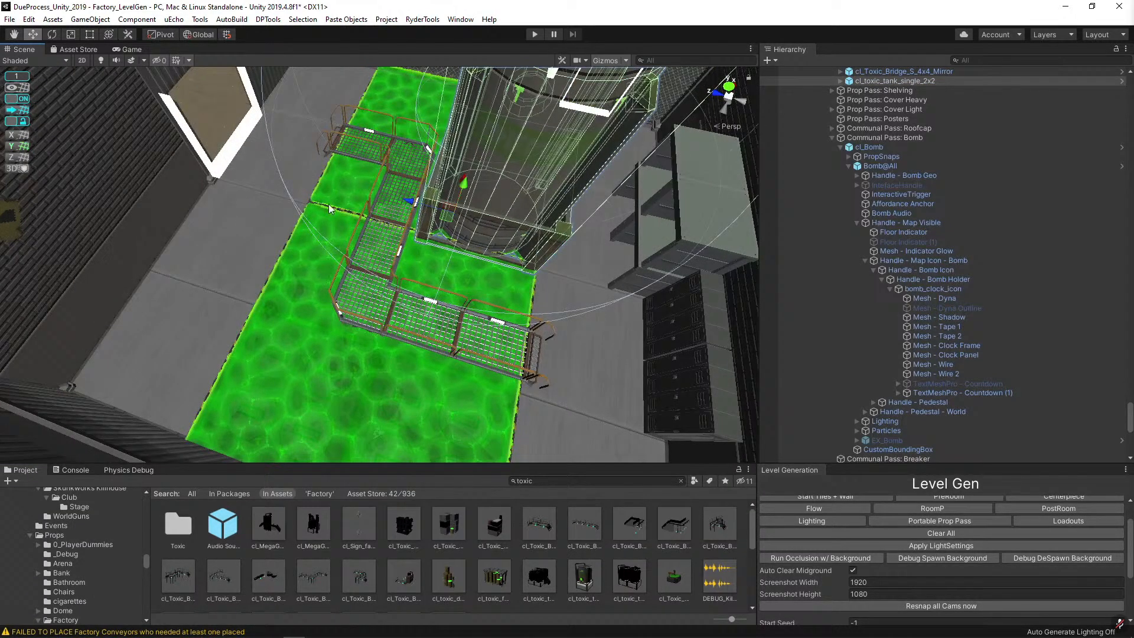
pyautogui.click(11, 102)
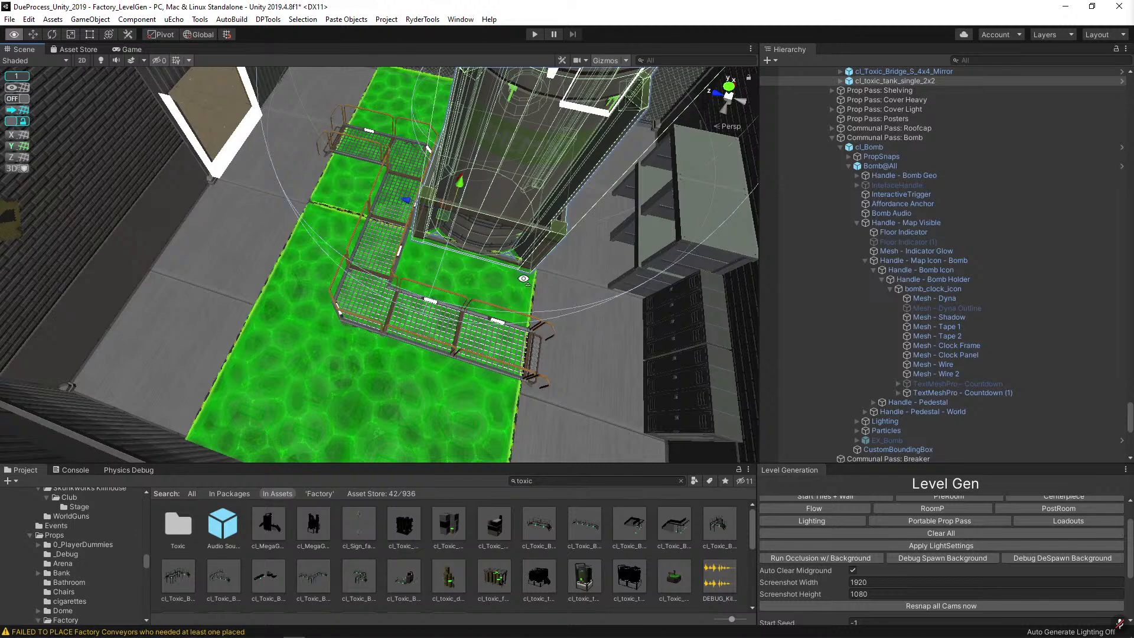
pyautogui.moveTo(523, 278); pyautogui.dragTo(439, 267, button='right')
pyautogui.keyDown('alt'); pyautogui.moveTo(439, 267); pyautogui.dragTo(360, 256); pyautogui.keyUp('alt')
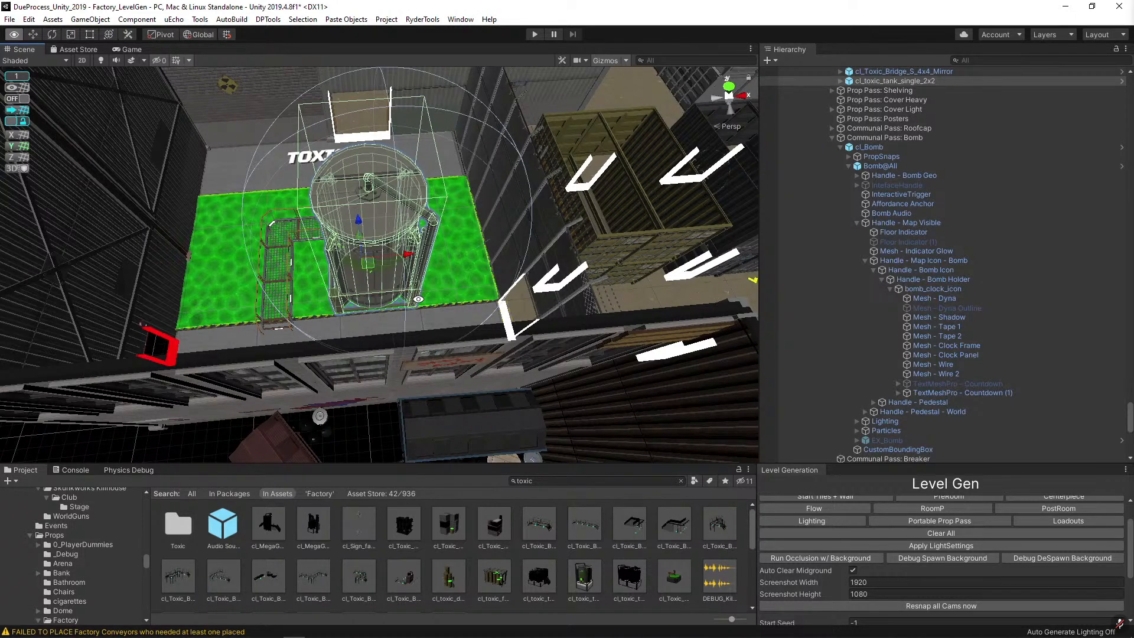
# Rotate the toxic tank so its round hatch faces the window wall, and snap it into the pool beside the bridge.
pyautogui.press('e')
pyautogui.keyDown('ctrl'); pyautogui.moveTo(386, 299); pyautogui.dragTo(864, 277); pyautogui.keyUp('ctrl')
pyautogui.press('w')
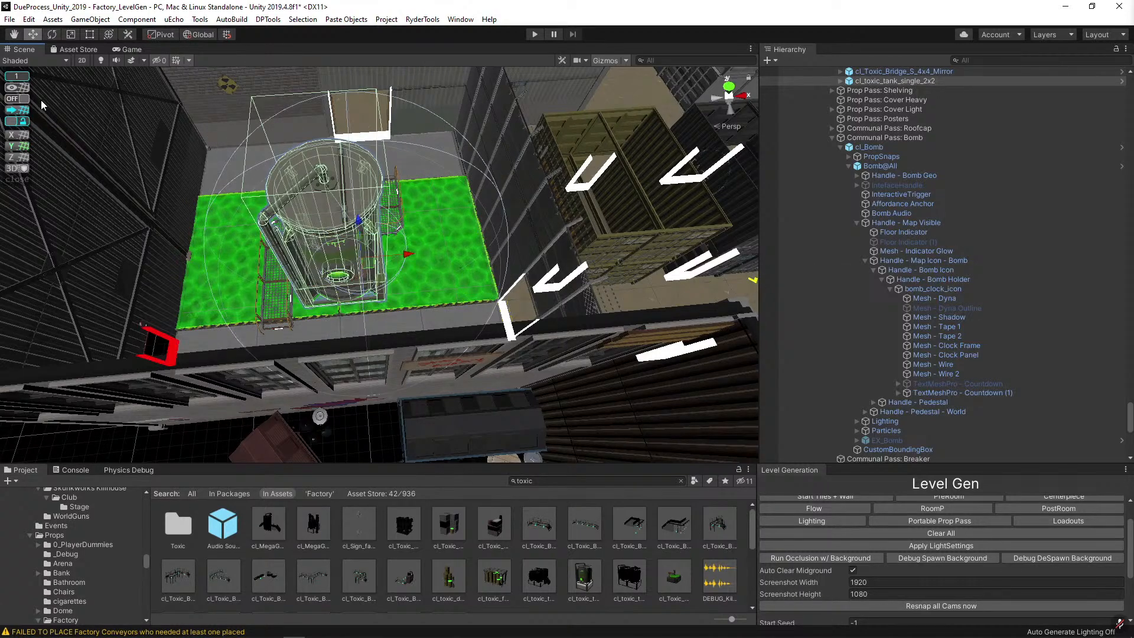
pyautogui.moveTo(368, 263); pyautogui.dragTo(431, 275)
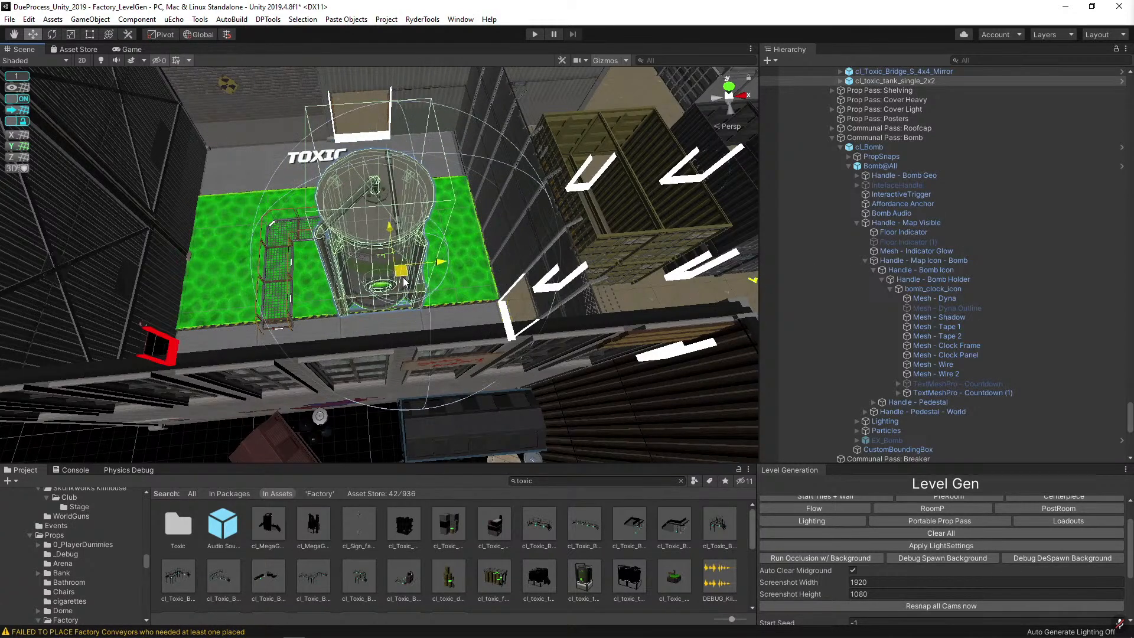
pyautogui.press('w')
pyautogui.moveTo(432, 275); pyautogui.dragTo(365, 188, button='right')
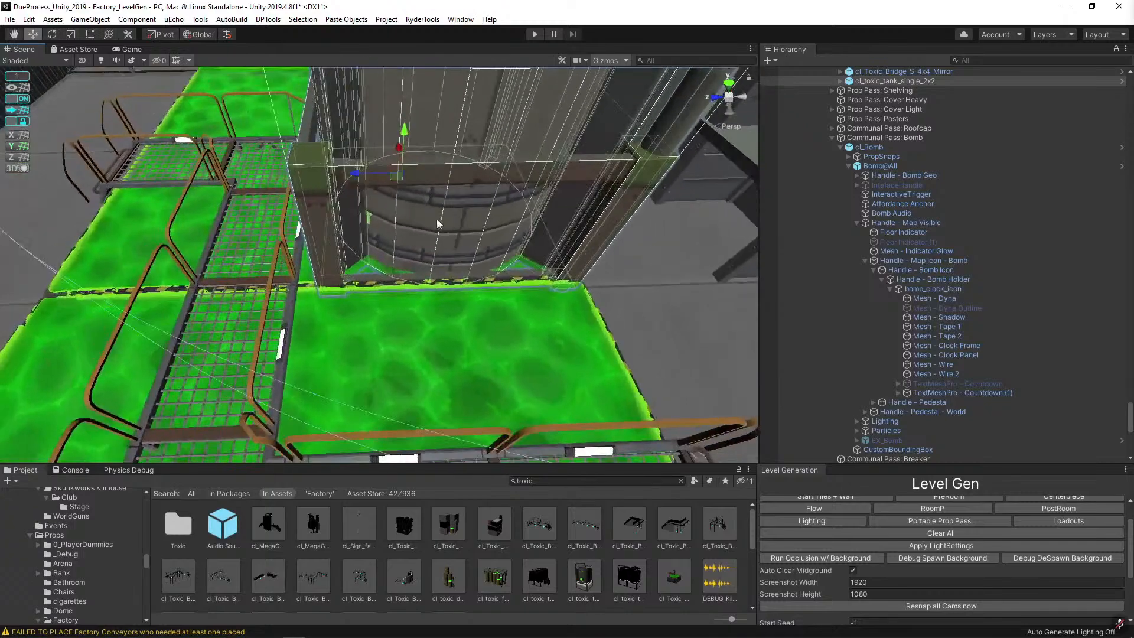
pyautogui.moveTo(357, 175); pyautogui.dragTo(374, 176)
# Select cl_toxic_tank_single_2x2, turn grid snapping on and move the tank into the inner corner of the toxic bridge.
pyautogui.moveTo(375, 177); pyautogui.dragTo(204, 260, button='right')
pyautogui.press('d')
pyautogui.press('s')
pyautogui.click(205, 231)
pyautogui.press('w')
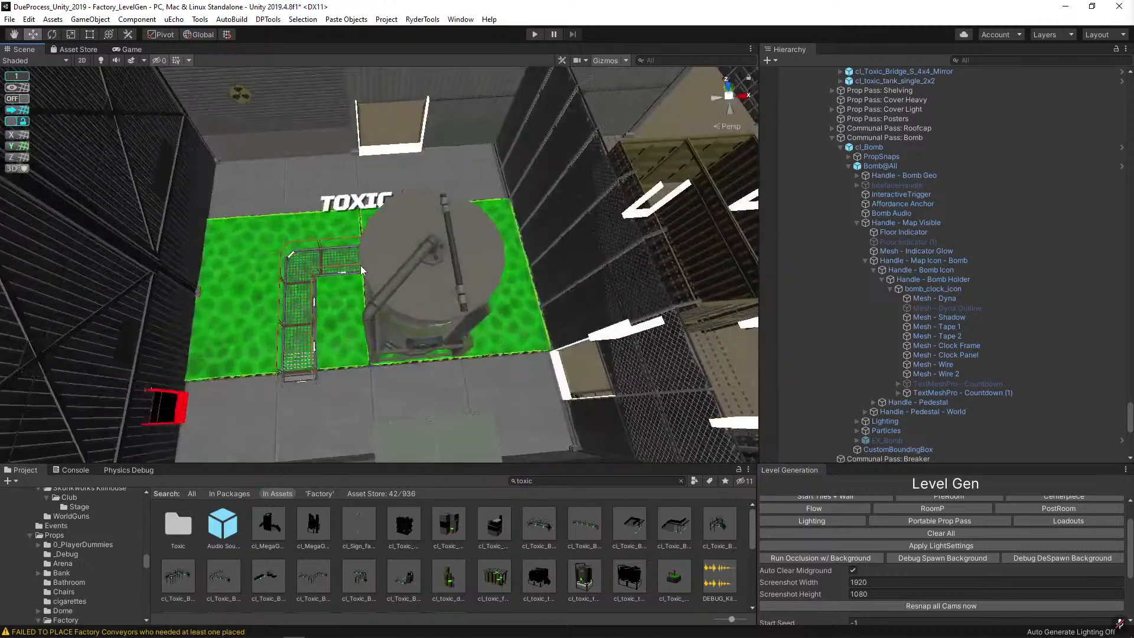
pyautogui.click(408, 260)
pyautogui.click(19, 102)
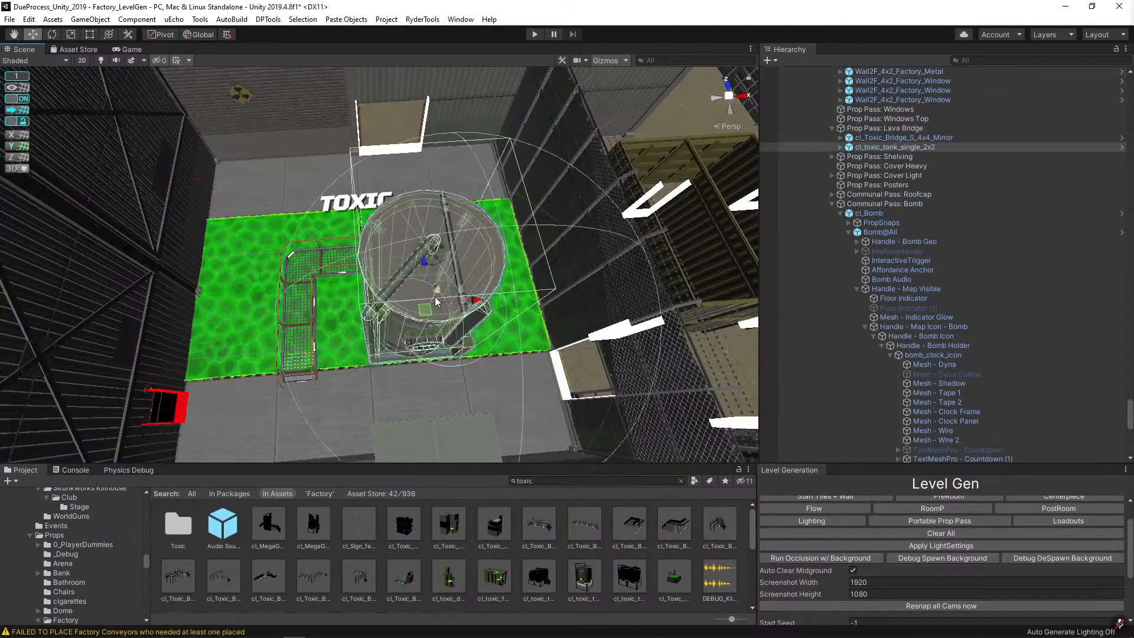
pyautogui.press('f')
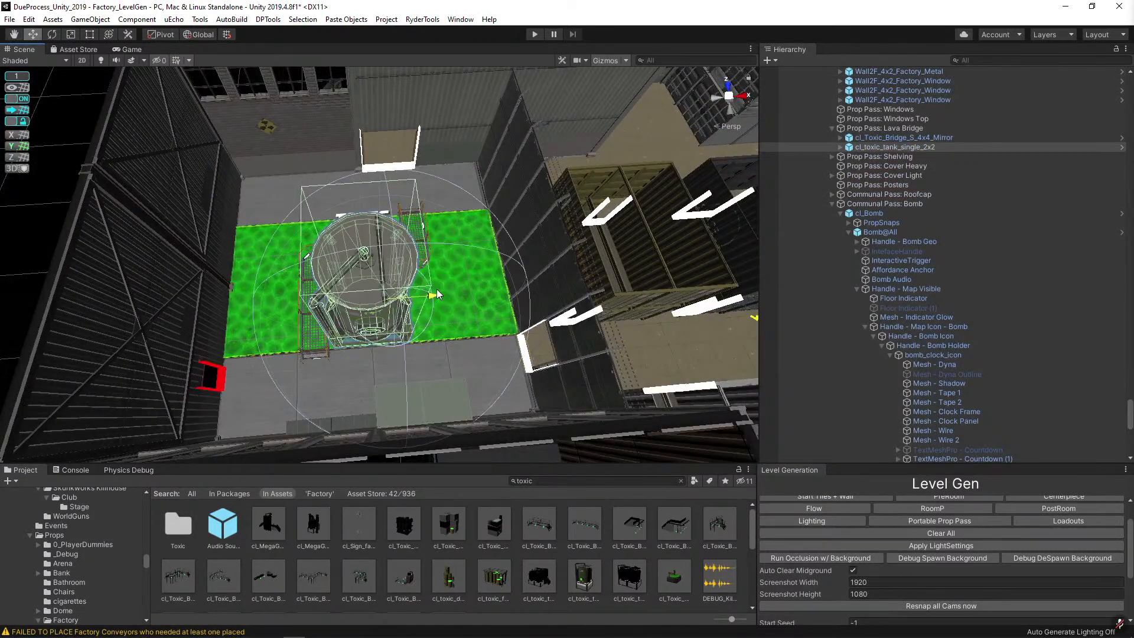
pyautogui.moveTo(457, 294); pyautogui.dragTo(547, 292, button='right')
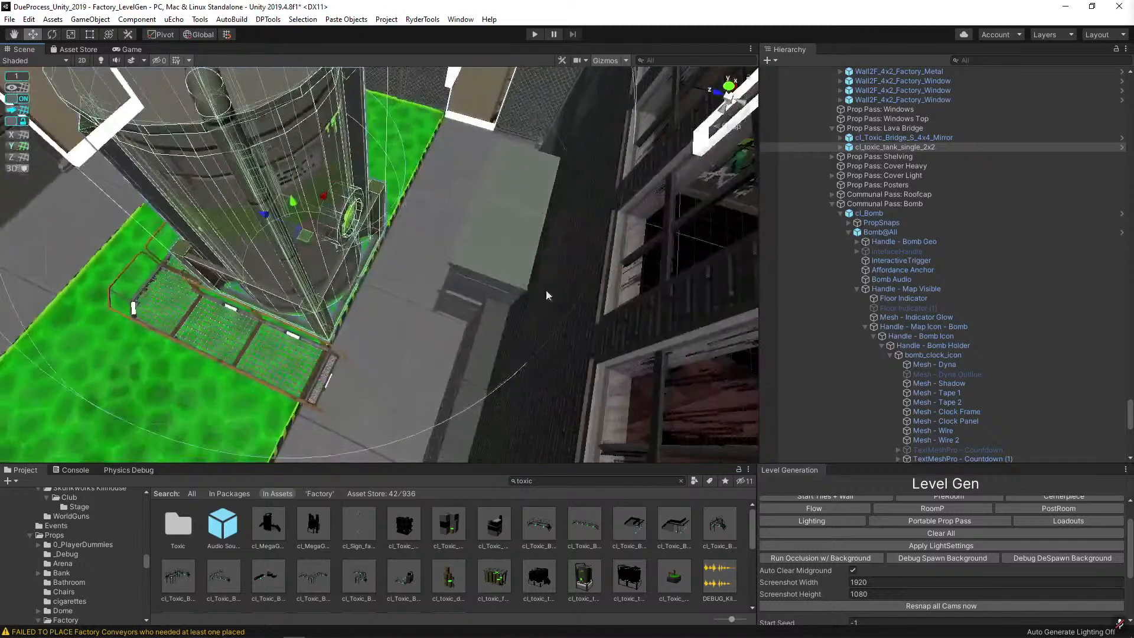
# Duplicate cl_shelving_chem and move the copy across the green pool to the opposite side of the toxic room.
pyautogui.click(486, 245)
pyautogui.press('w')
pyautogui.moveTo(486, 245); pyautogui.dragTo(544, 255, button='right')
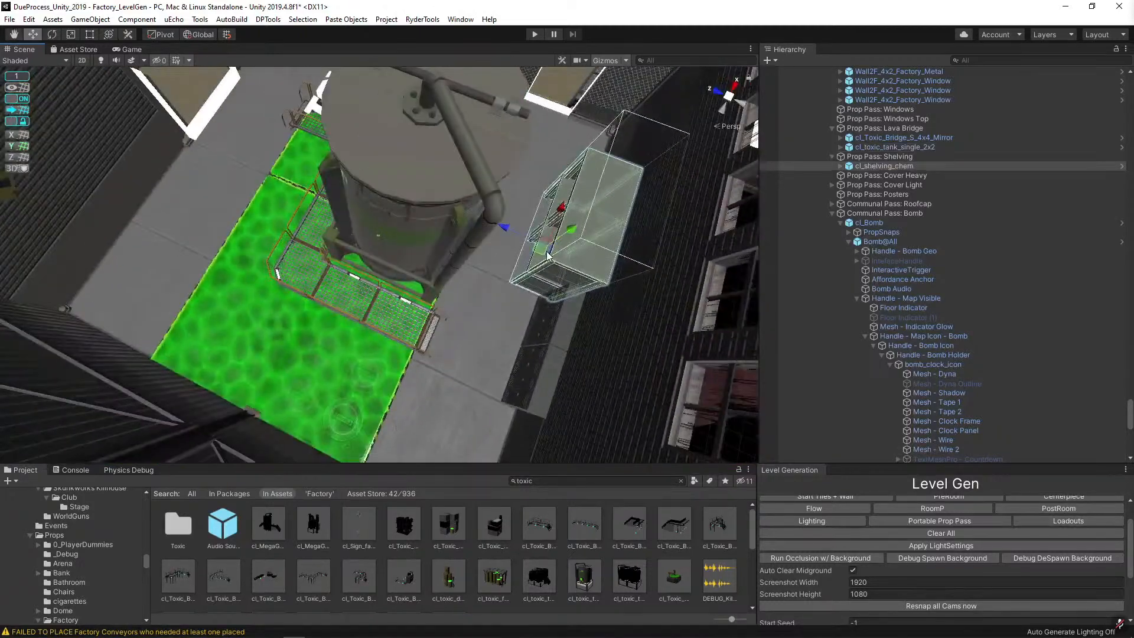
pyautogui.hotkey('ctrl', 'd')
pyautogui.click(444, 266)
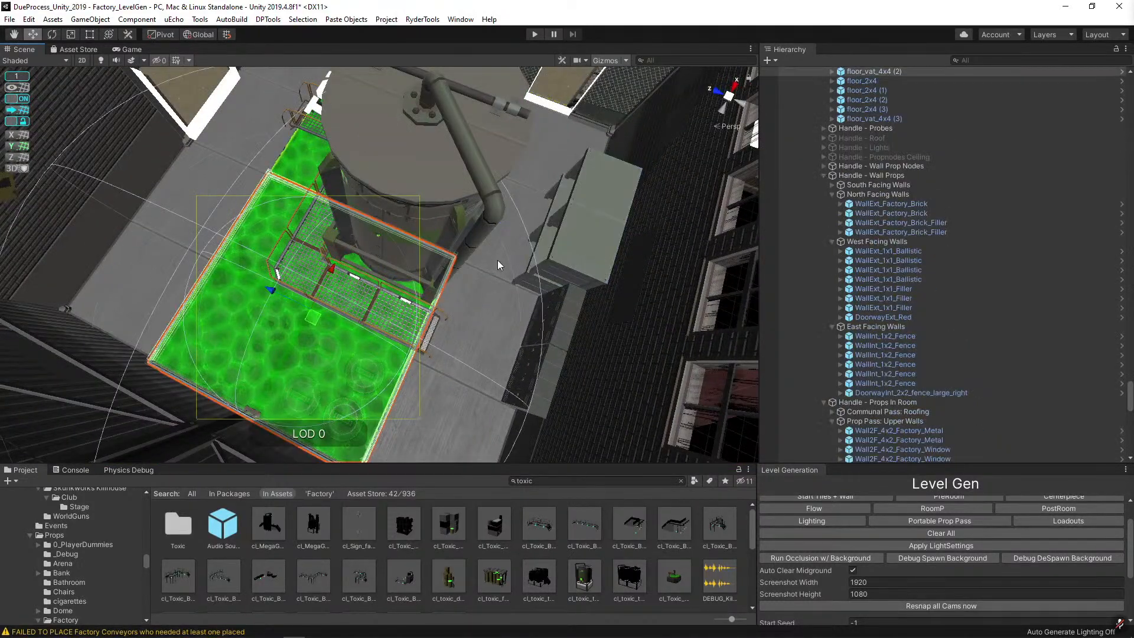
pyautogui.click(554, 237)
pyautogui.moveTo(553, 239); pyautogui.dragTo(182, 161)
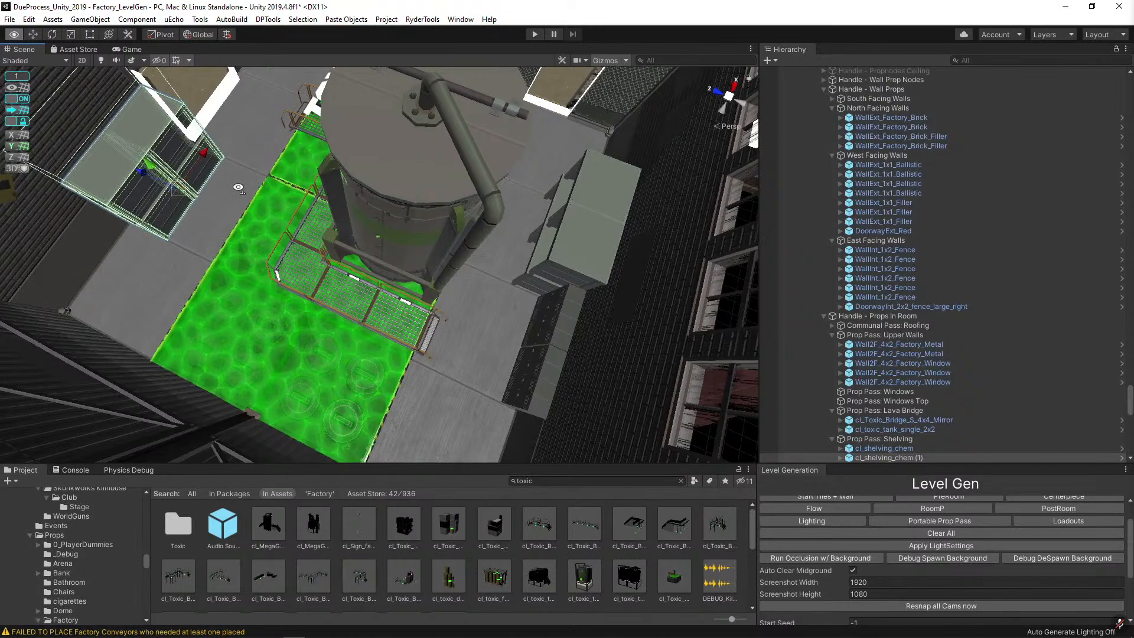
# Rotate the duplicated chemical shelf to face the pool and place it against the brick wall by the radiation sign.
pyautogui.moveTo(182, 160); pyautogui.dragTo(366, 265, button='right')
pyautogui.press('e')
pyautogui.moveTo(356, 251); pyautogui.dragTo(702, 226)
pyautogui.press('w')
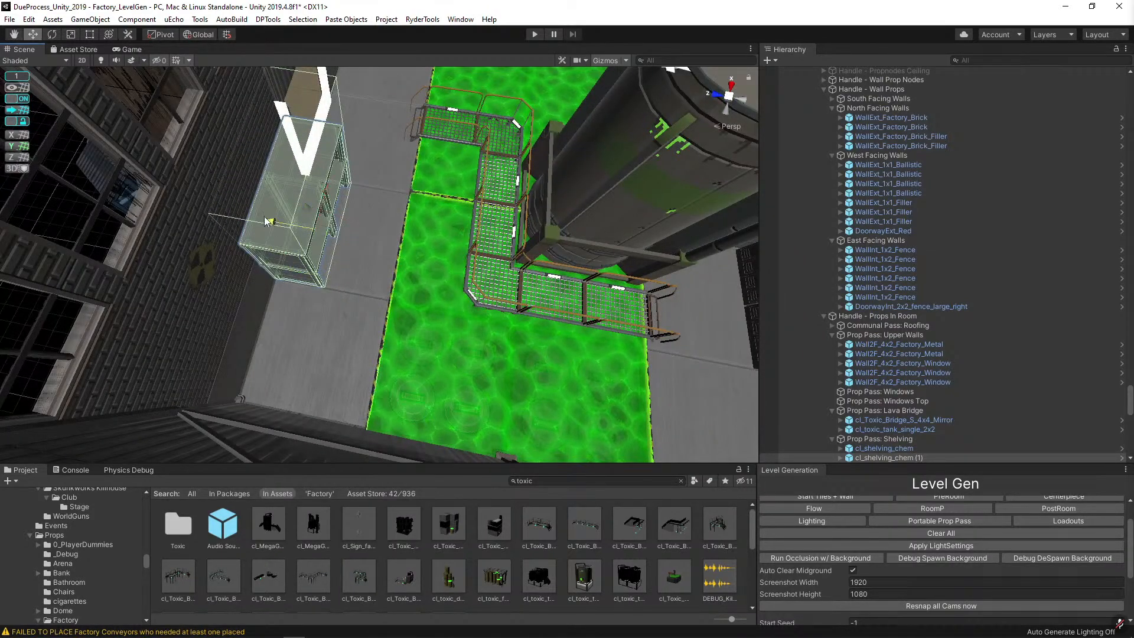
pyautogui.moveTo(269, 220)
pyautogui.mouseDown()
pyautogui.moveTo(281, 222)
pyautogui.moveTo(271, 220)
pyautogui.mouseUp()
pyautogui.moveTo(270, 220); pyautogui.dragTo(180, 149, button='right')
pyautogui.keyDown('alt'); pyautogui.moveTo(180, 149); pyautogui.dragTo(174, 144); pyautogui.keyUp('alt')
pyautogui.click(174, 144)
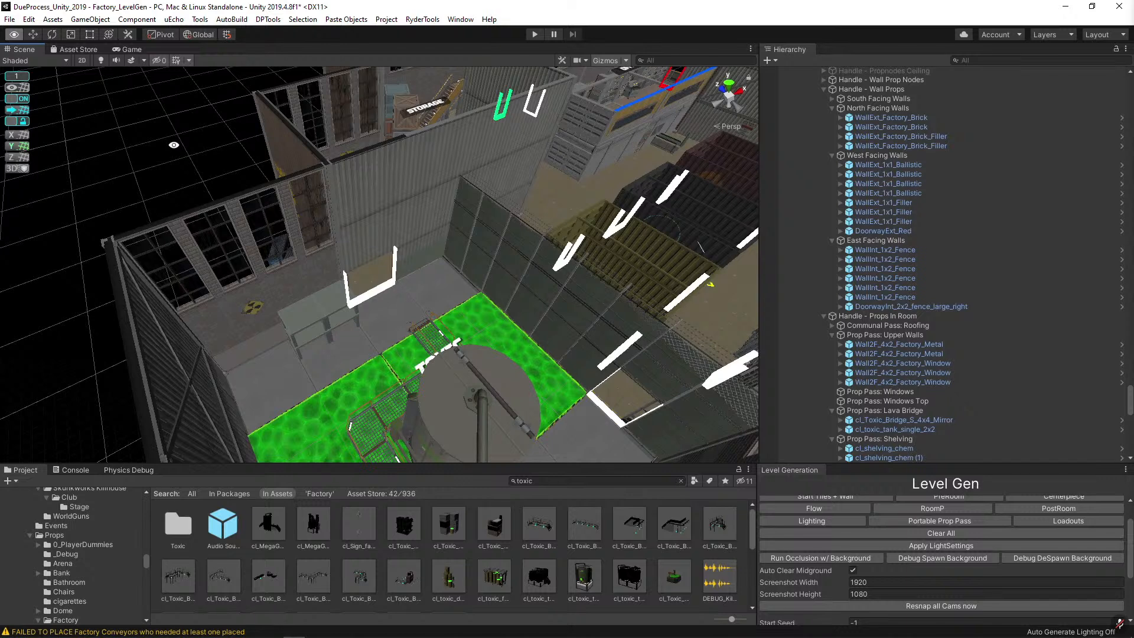
# Check the copied shelf beside the doorway and run the Portable Prop Pass to populate the shelving.
pyautogui.keyDown('alt'); pyautogui.moveTo(163, 164); pyautogui.dragTo(305, 244); pyautogui.keyUp('alt')
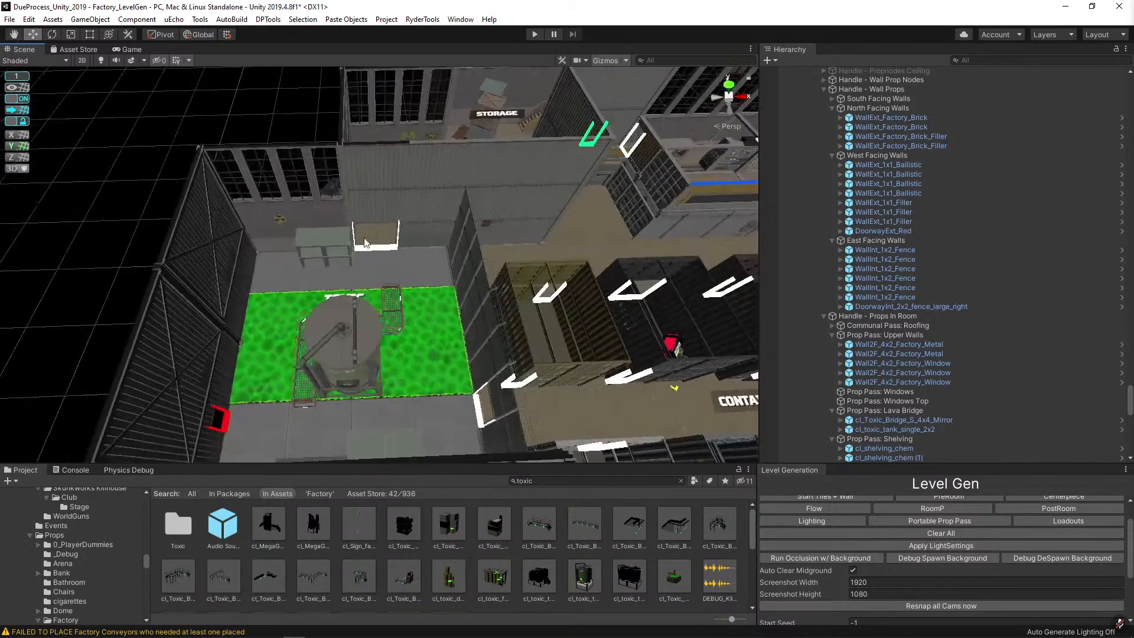
pyautogui.click(305, 242)
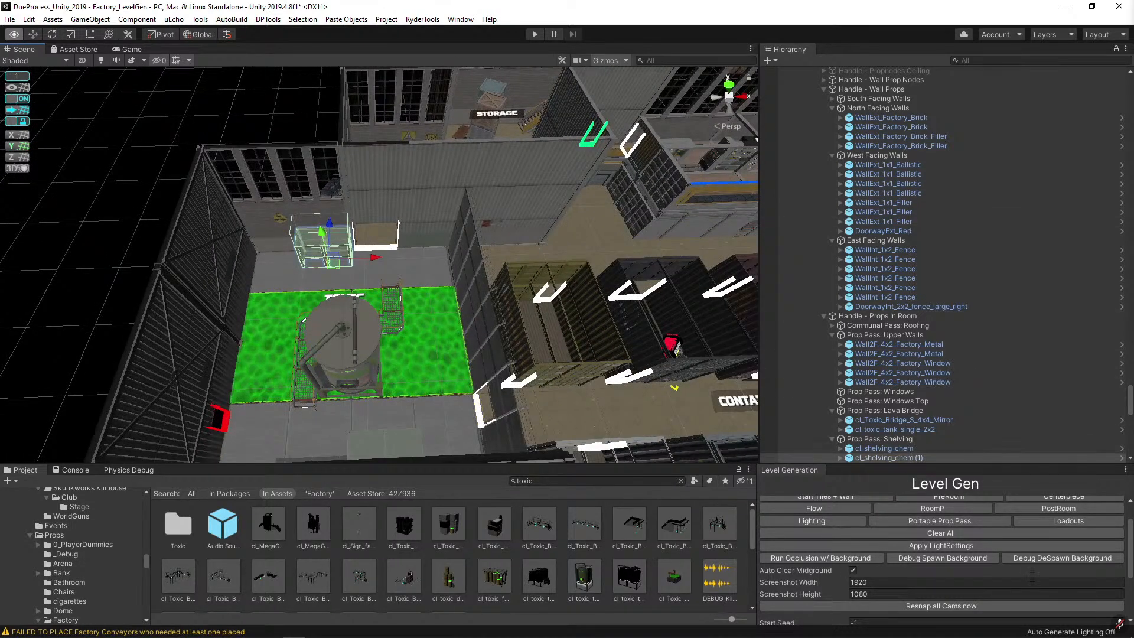
pyautogui.click(1063, 522)
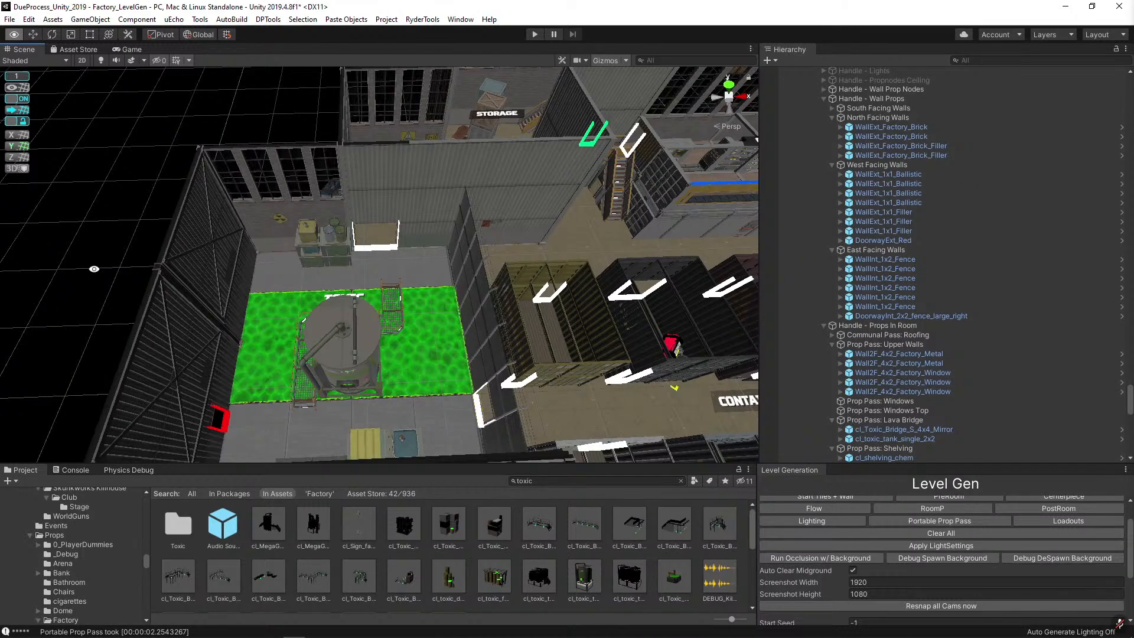
# Delete the staircase leading up to the white doorway at the side of the office container.
pyautogui.moveTo(378, 330); pyautogui.dragTo(378, 222, button='middle')
pyautogui.moveTo(378, 222); pyautogui.dragTo(560, 175, button='right')
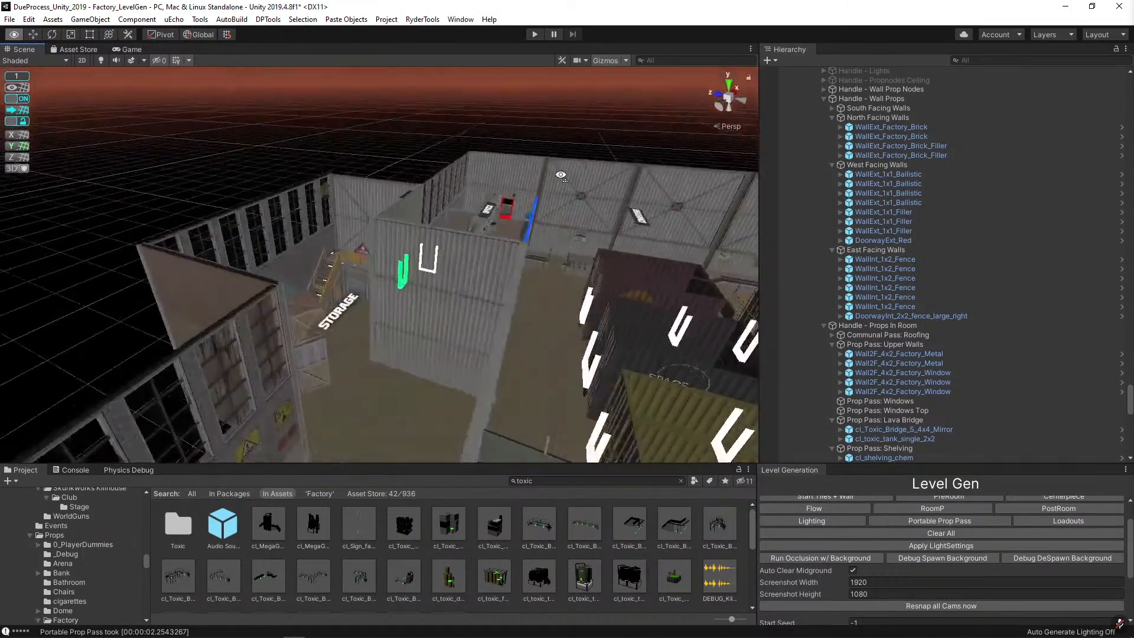
pyautogui.keyDown('alt'); pyautogui.moveTo(560, 174); pyautogui.dragTo(399, 255); pyautogui.keyUp('alt')
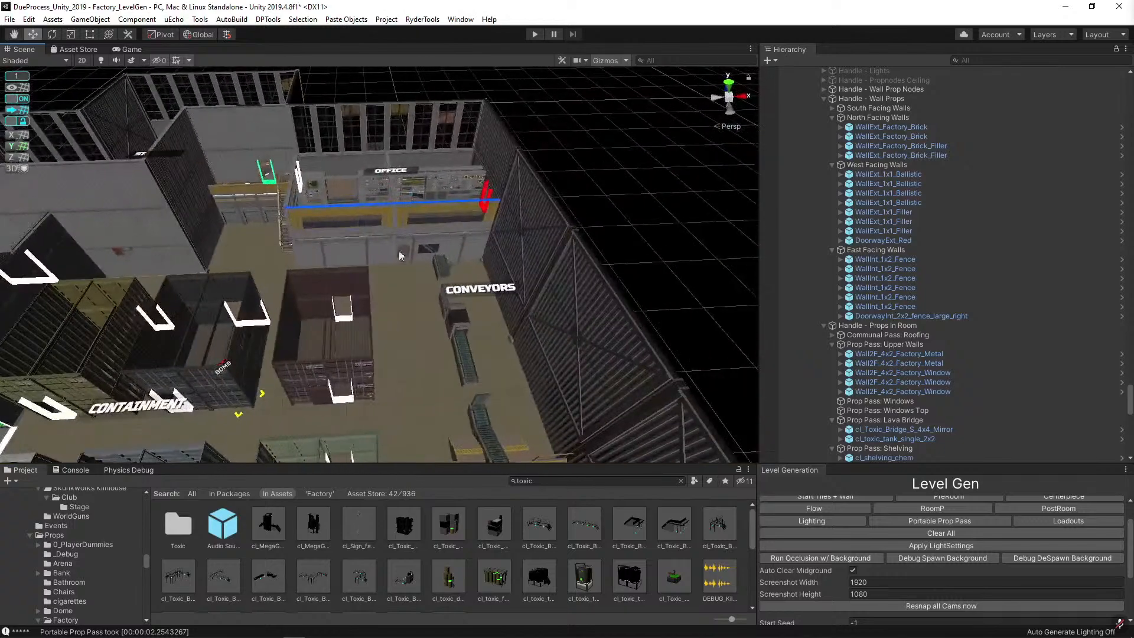
pyautogui.moveTo(579, 206); pyautogui.dragTo(471, 272, button='right')
pyautogui.press('w')
pyautogui.click(443, 297)
pyautogui.press('Delete')
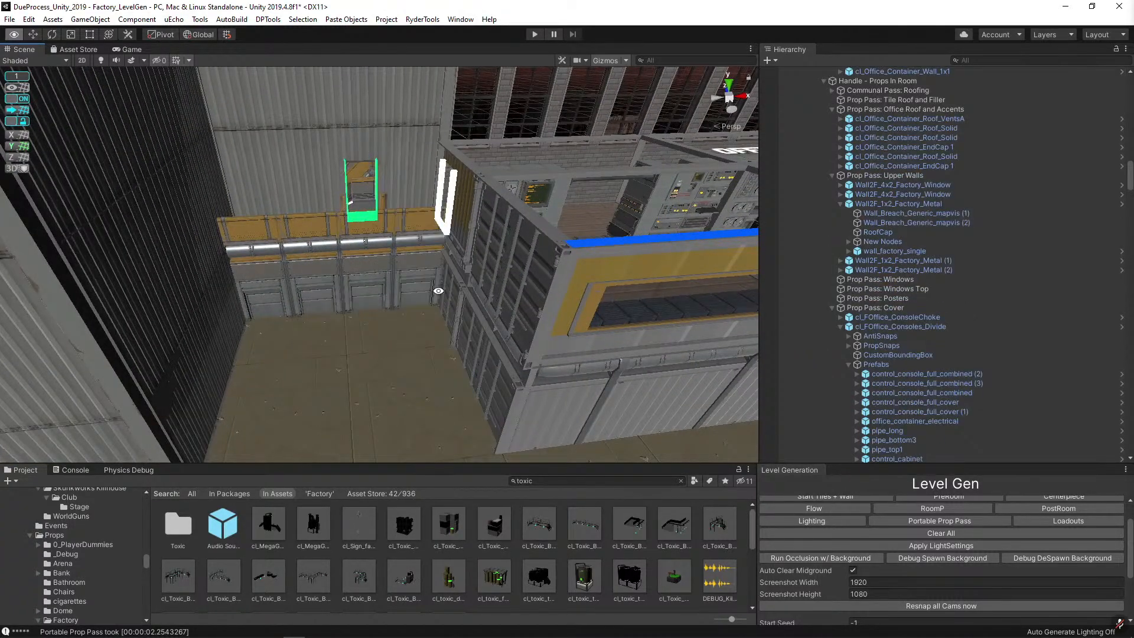
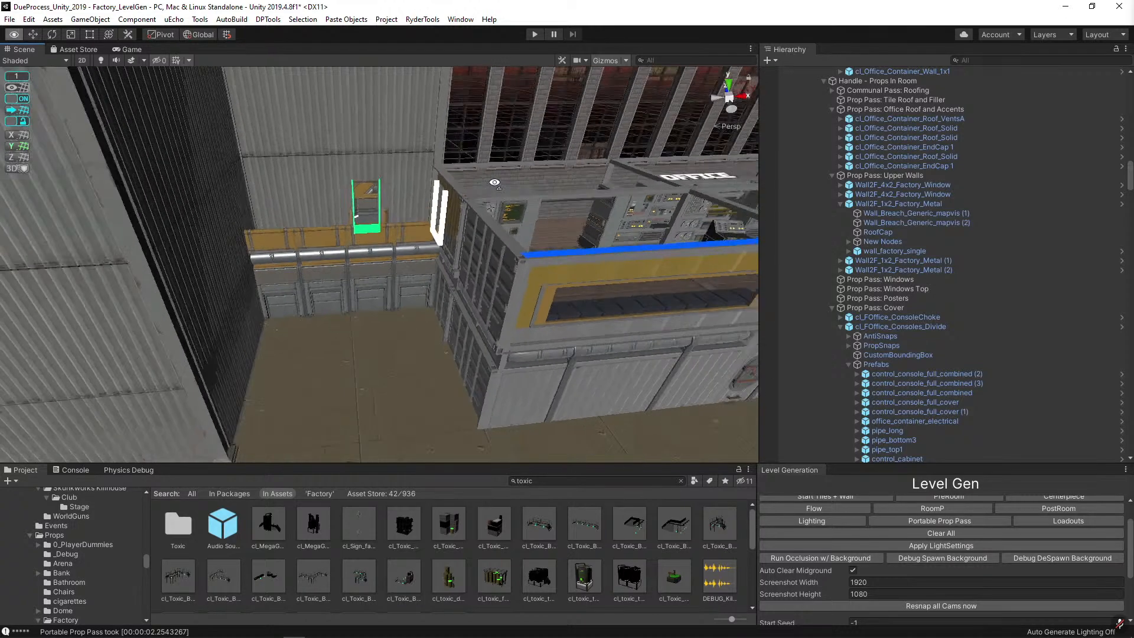
# Move the TOXIC room label upward so it sits clear of the large tank beside the green pool.
pyautogui.scroll(-10, 488, 138)
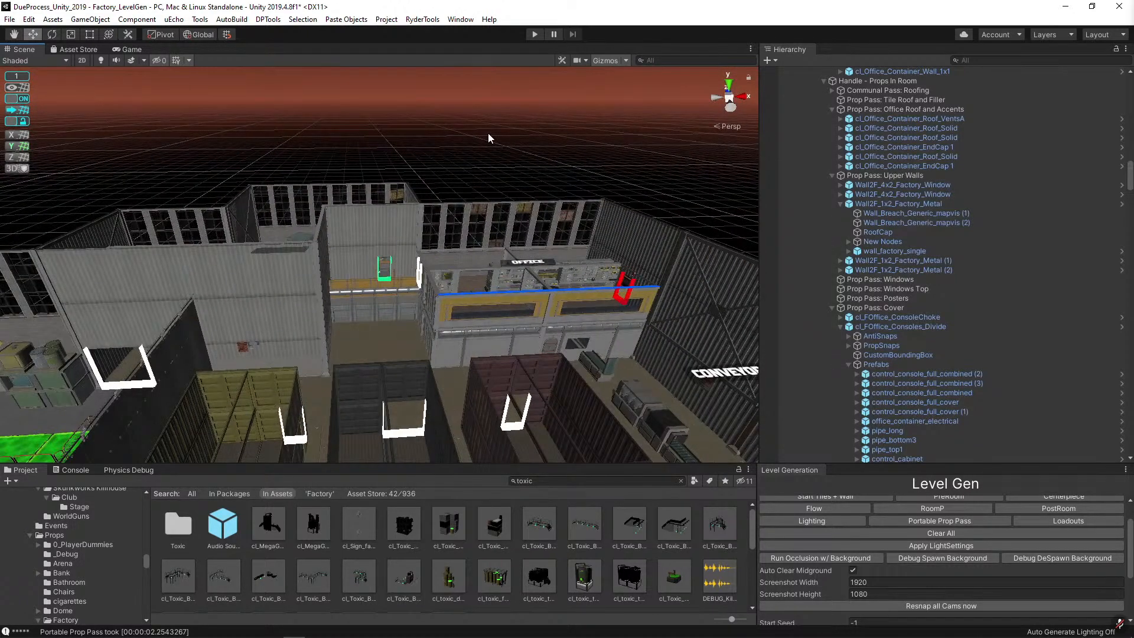
pyautogui.press('alt')
pyautogui.keyDown('alt'); pyautogui.moveTo(490, 145); pyautogui.dragTo(504, 190); pyautogui.keyUp('alt')
pyautogui.moveTo(503, 190); pyautogui.dragTo(491, 246, button='right')
pyautogui.press('w')
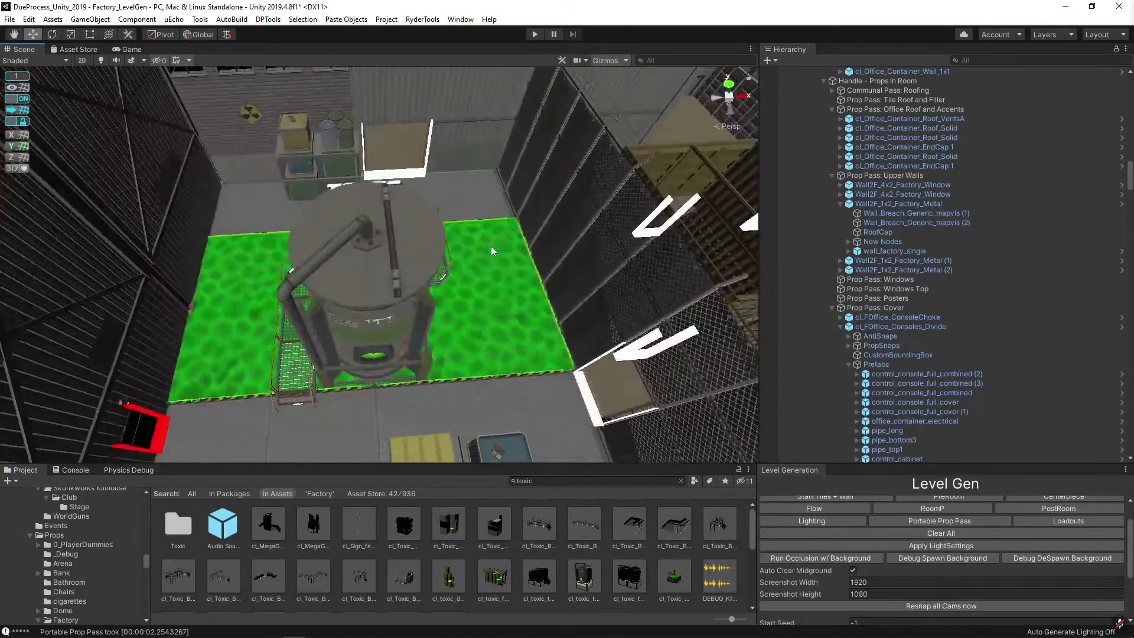
pyautogui.press('w')
pyautogui.press('a')
pyautogui.moveTo(386, 255); pyautogui.dragTo(528, 199, button='right')
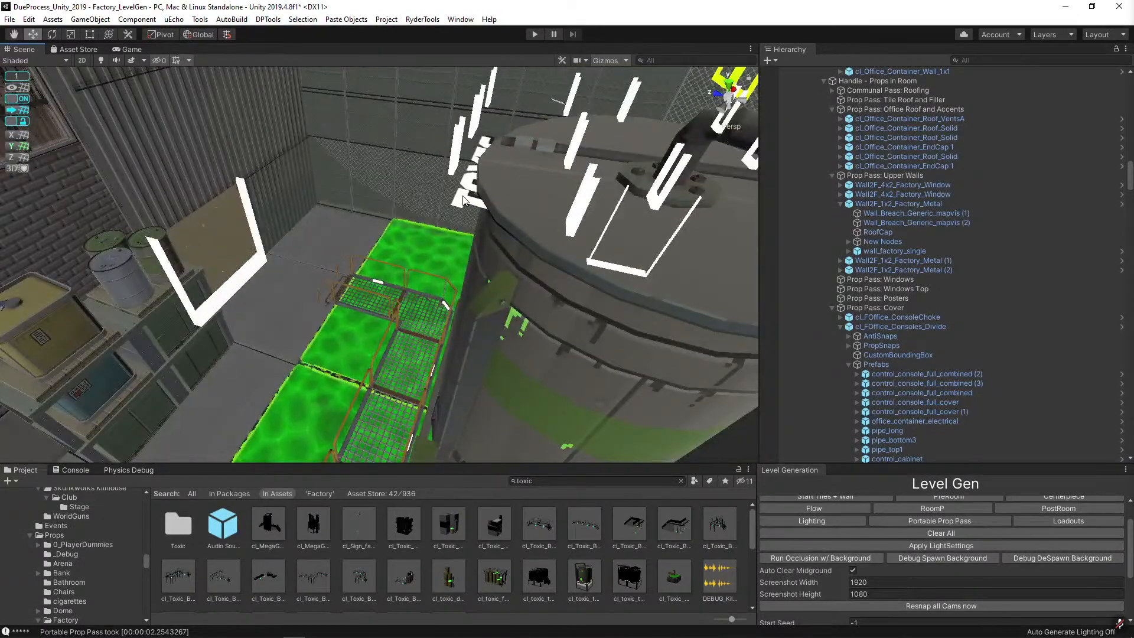
pyautogui.click(465, 201)
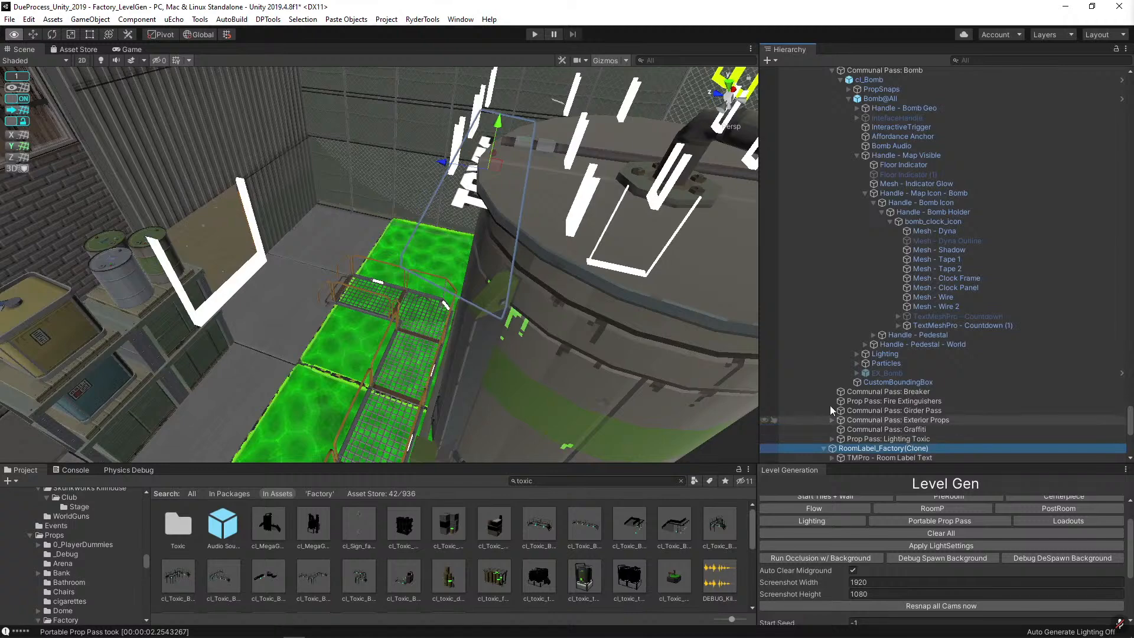
pyautogui.keyDown('alt'); pyautogui.moveTo(512, 178); pyautogui.dragTo(495, 165); pyautogui.keyUp('alt')
pyautogui.scroll(-5, 494, 163)
pyautogui.moveTo(398, 177); pyautogui.dragTo(399, 160)
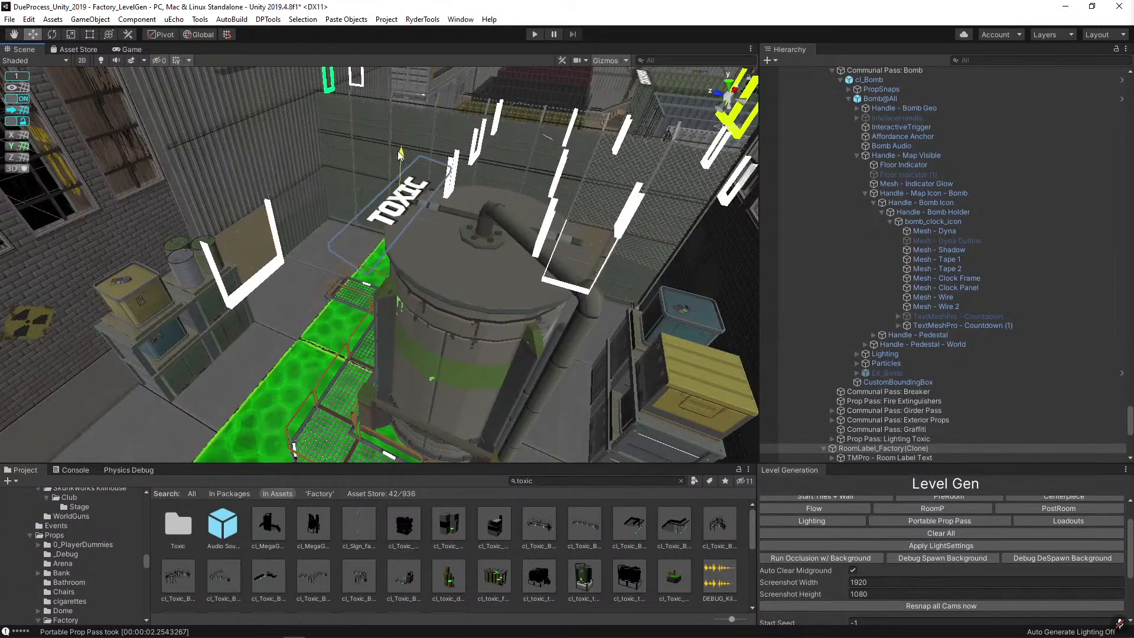
pyautogui.keyDown('alt'); pyautogui.moveTo(494, 273); pyautogui.dragTo(487, 244); pyautogui.keyUp('alt')
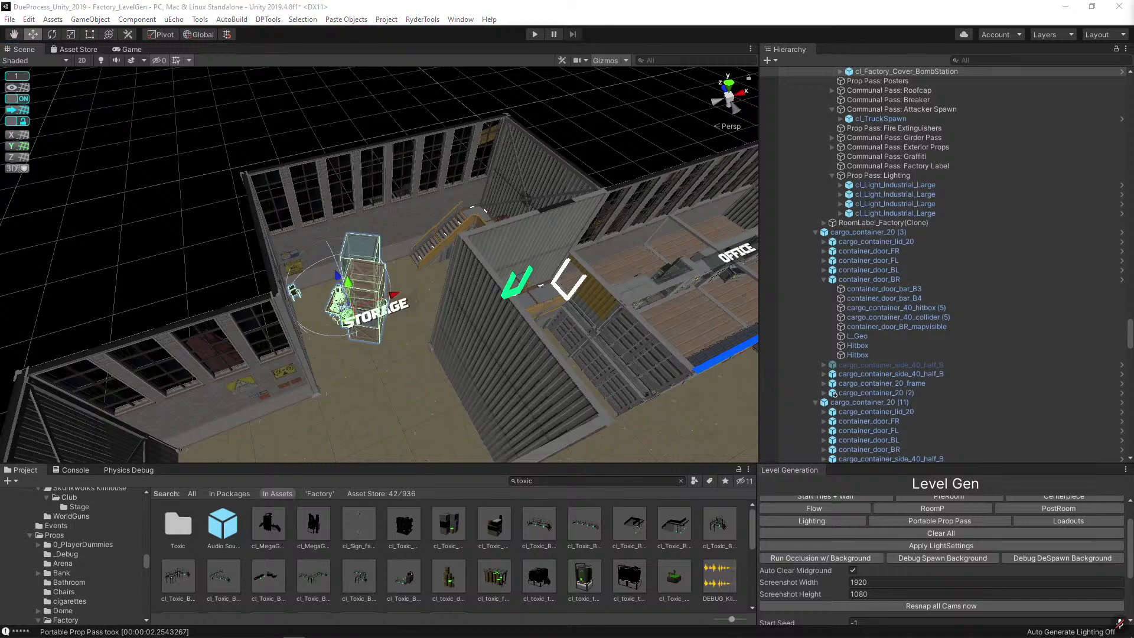
# Search the assets for tank and replace cl_Factory_Cover_BombStation in the storage room with Factory_TallTank.
pyautogui.click(334, 278)
pyautogui.click(372, 275)
pyautogui.keyDown('alt'); pyautogui.moveTo(372, 275); pyautogui.dragTo(313, 372); pyautogui.keyUp('alt')
pyautogui.click(616, 483)
pyautogui.write('ta')
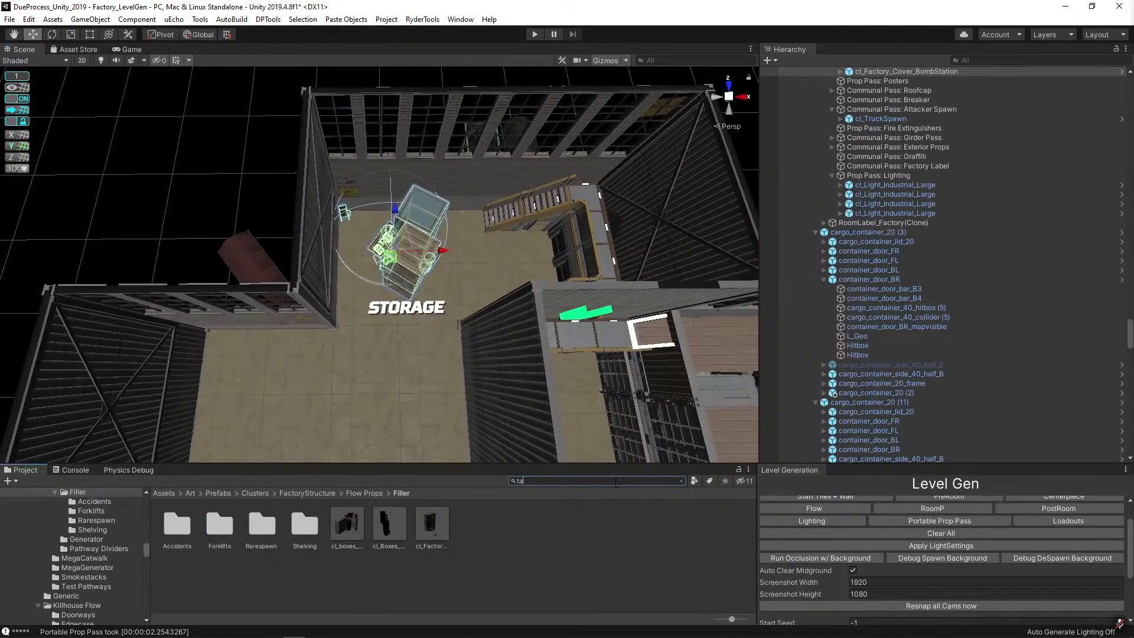
pyautogui.write('nk')
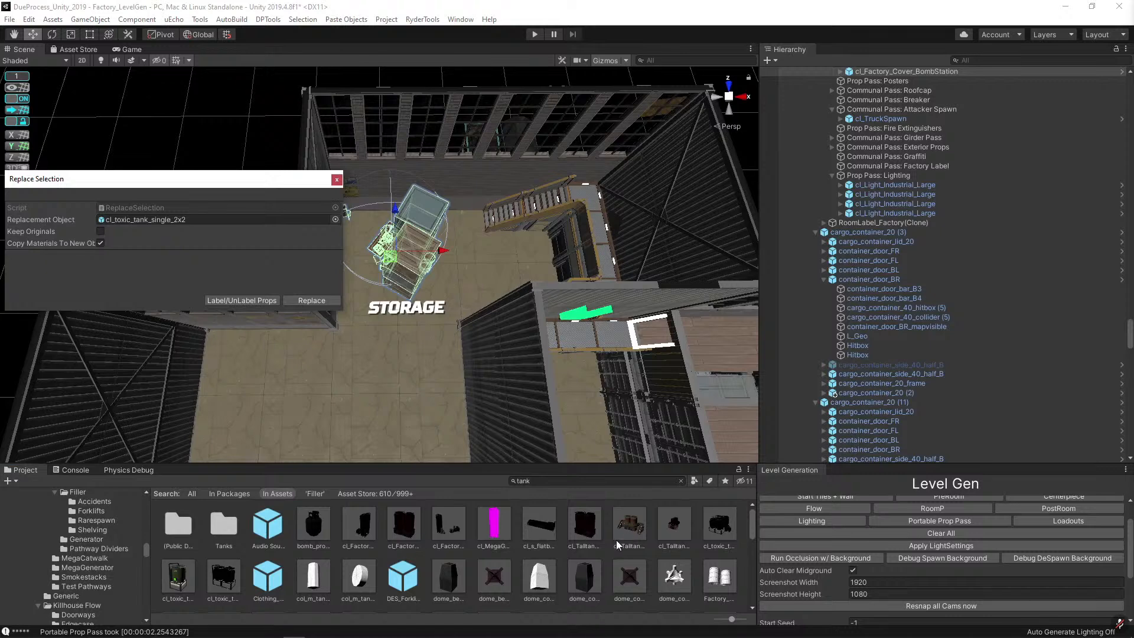
pyautogui.scroll(-5, 626, 527)
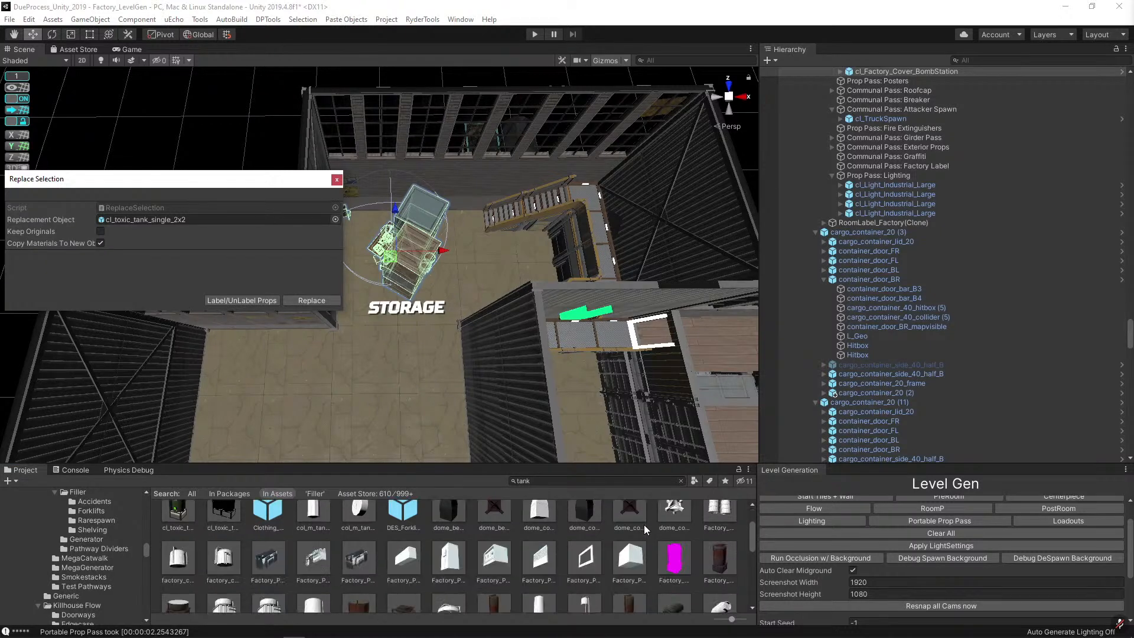
pyautogui.scroll(2, 561, 527)
pyautogui.moveTo(710, 542); pyautogui.dragTo(136, 220)
pyautogui.click(300, 300)
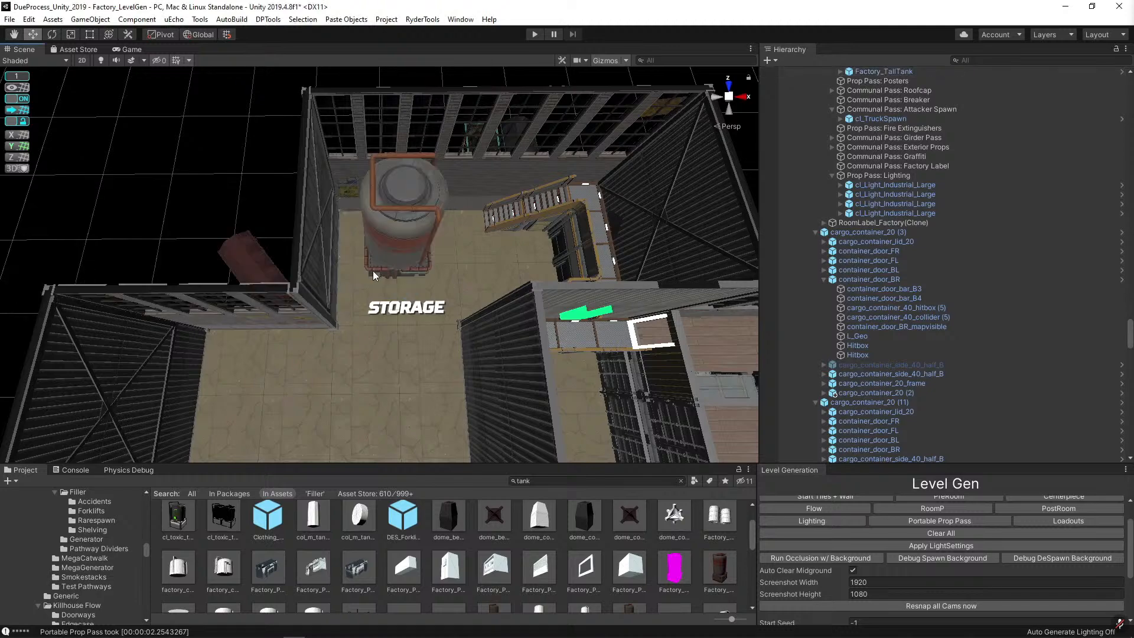
# Reposition the tall tank beside the storage room's windowed exterior wall.
pyautogui.click(388, 244)
pyautogui.press('w')
pyautogui.moveTo(389, 246); pyautogui.dragTo(414, 271, button='right')
pyautogui.moveTo(316, 229)
pyautogui.mouseDown()
pyautogui.moveTo(376, 232)
pyautogui.moveTo(319, 217)
pyautogui.moveTo(388, 194)
pyautogui.moveTo(381, 187)
pyautogui.moveTo(559, 101)
pyautogui.mouseUp()
pyautogui.click(381, 192)
pyautogui.keyDown('alt'); pyautogui.moveTo(271, 287); pyautogui.dragTo(513, 265); pyautogui.keyUp('alt')
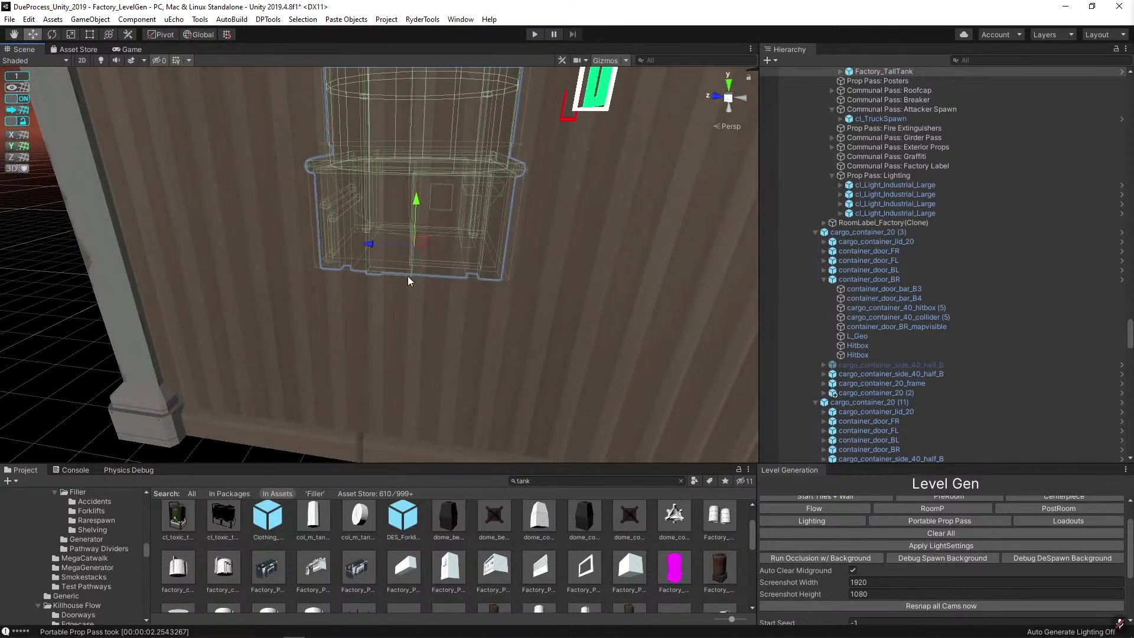
# Replace one exterior brick wall segment of the storage room with DoorwayExt_Green.
pyautogui.moveTo(410, 278); pyautogui.dragTo(584, 274, button='right')
pyautogui.keyDown('alt'); pyautogui.moveTo(584, 275); pyautogui.dragTo(526, 292); pyautogui.keyUp('alt')
pyautogui.click(526, 290)
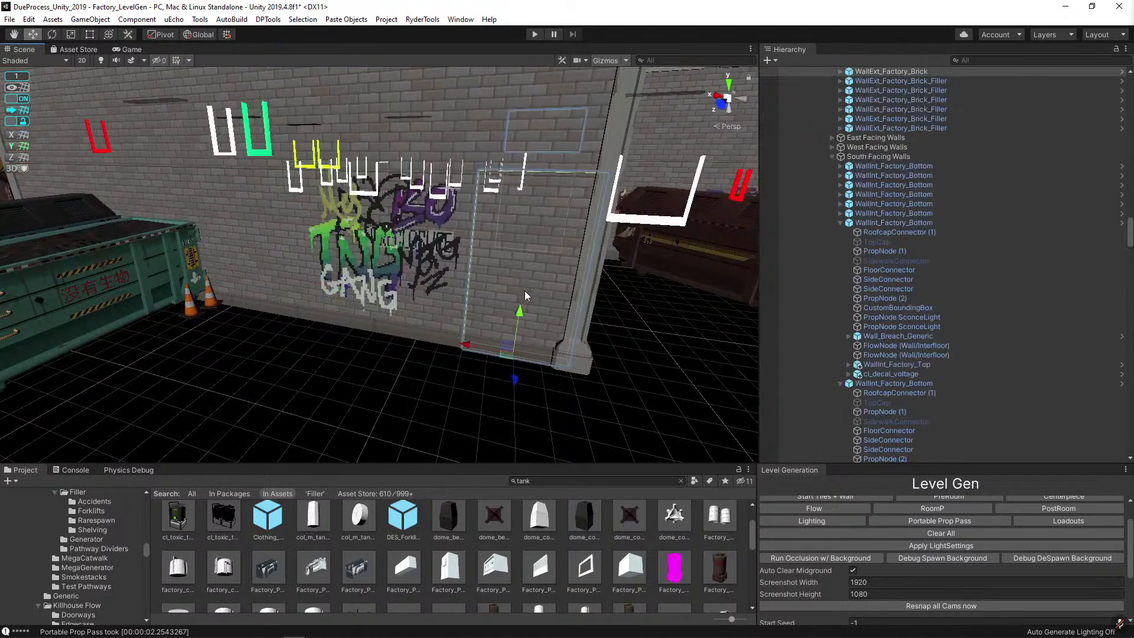
pyautogui.click(439, 321)
pyautogui.hotkey('alt', 'g')
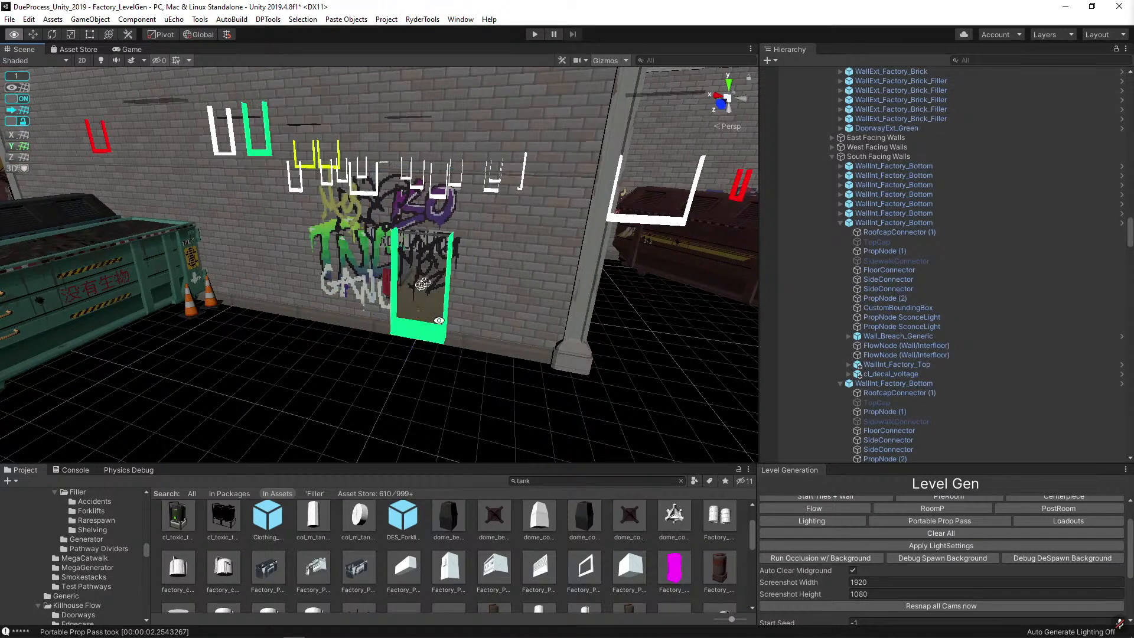
# Replace the brick segment between the green doorway and the corner column with WallExt_1x1_window_square, found by searching for window square.
pyautogui.click(428, 259)
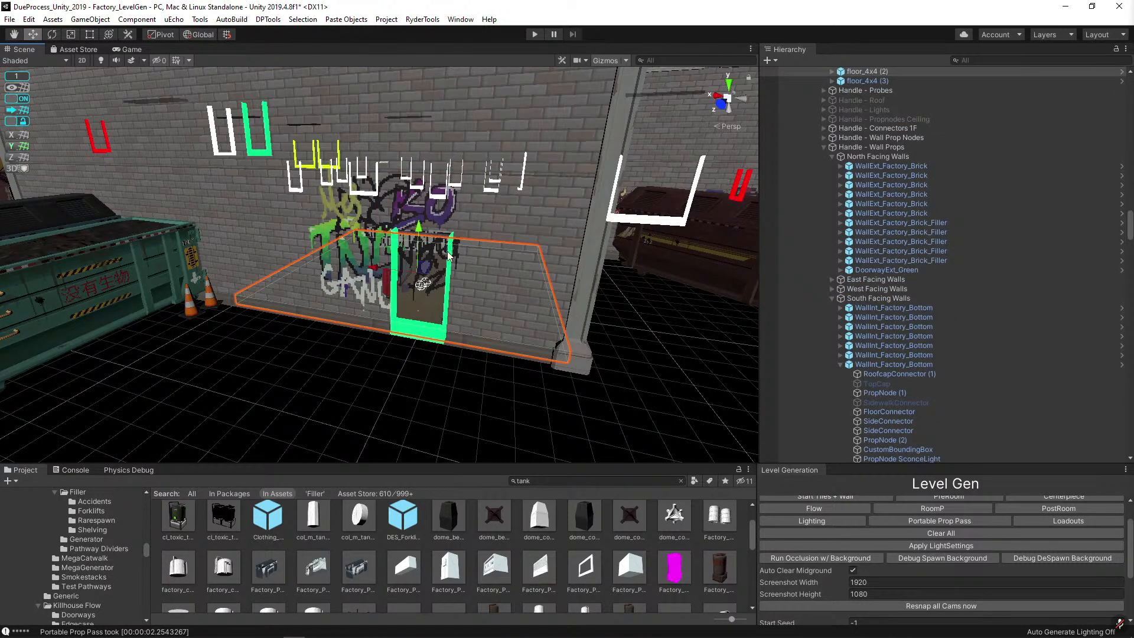
pyautogui.click(463, 271)
pyautogui.keyDown('alt'); pyautogui.moveTo(479, 288); pyautogui.dragTo(537, 304); pyautogui.keyUp('alt')
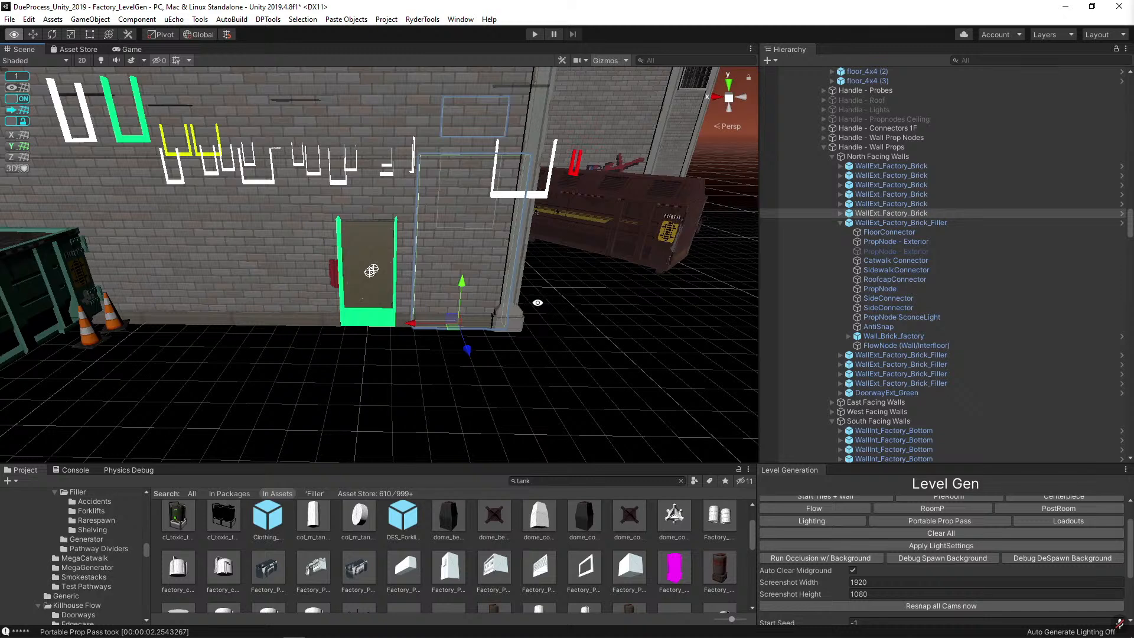
pyautogui.click(575, 482)
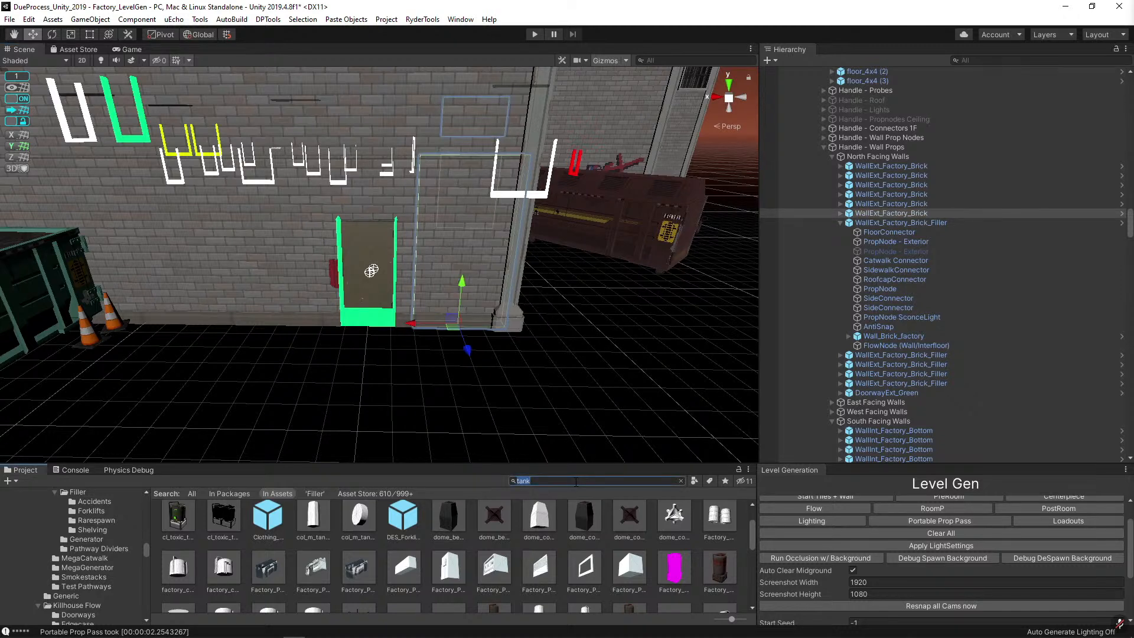
pyautogui.write('window square')
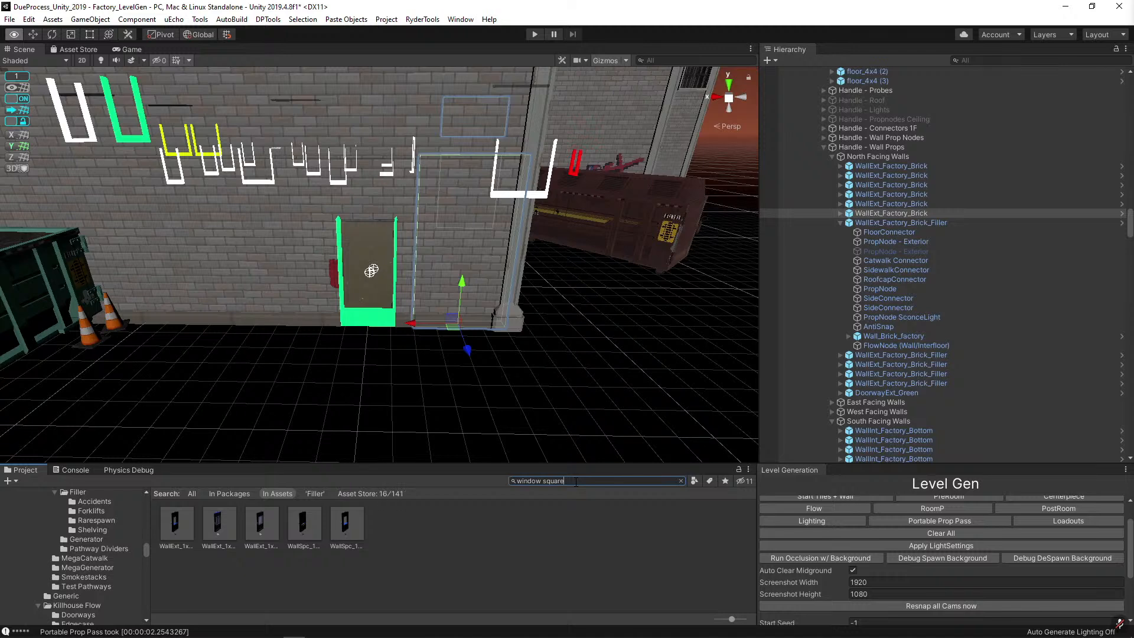
pyautogui.hotkey('alt', 'r')
pyautogui.moveTo(171, 534); pyautogui.dragTo(172, 222)
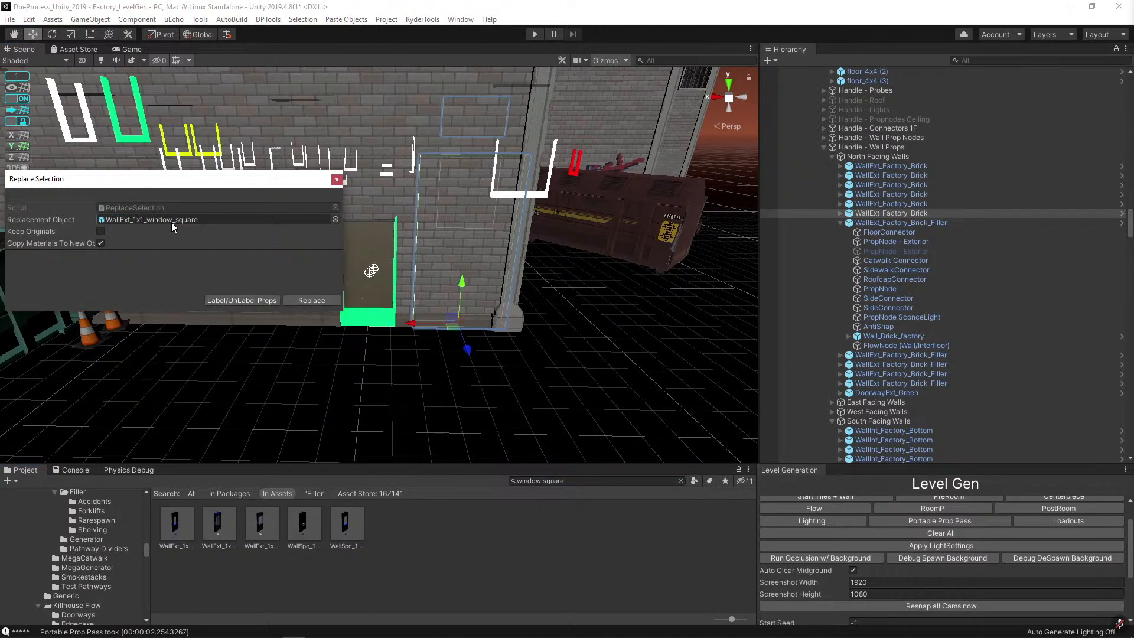
pyautogui.click(316, 301)
# Copy the tall tank onto the open storage floor and replace the copy with cl_Factory_Cover_ForkliftCrate_Accident, found by searching for accident.
pyautogui.moveTo(463, 400); pyautogui.dragTo(307, 437, button='right')
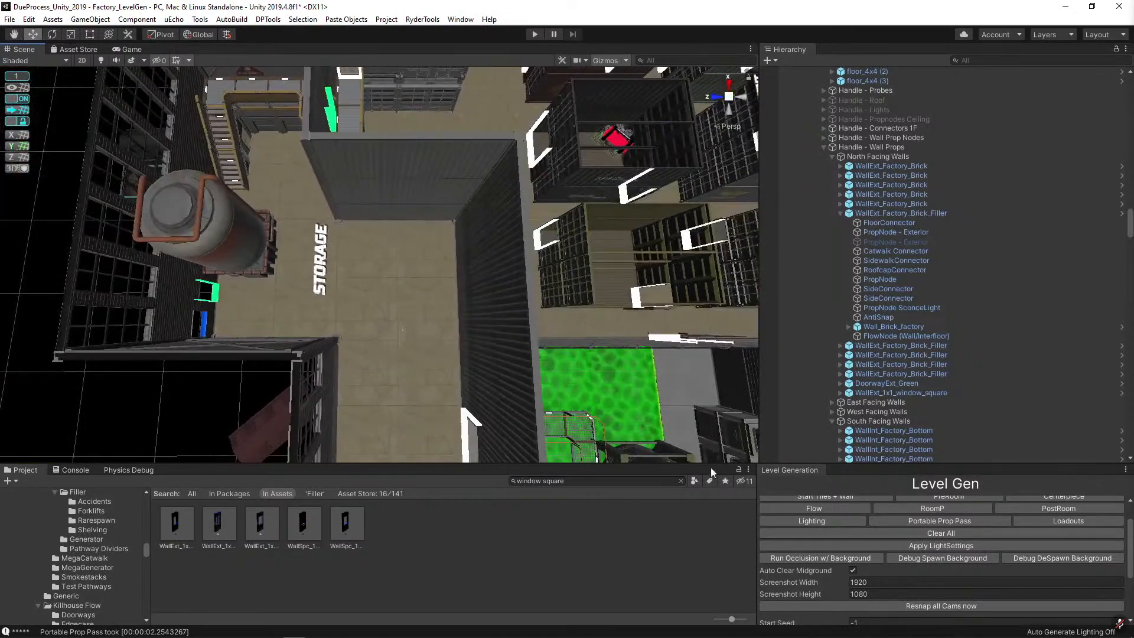
pyautogui.click(664, 481)
pyautogui.write('accident')
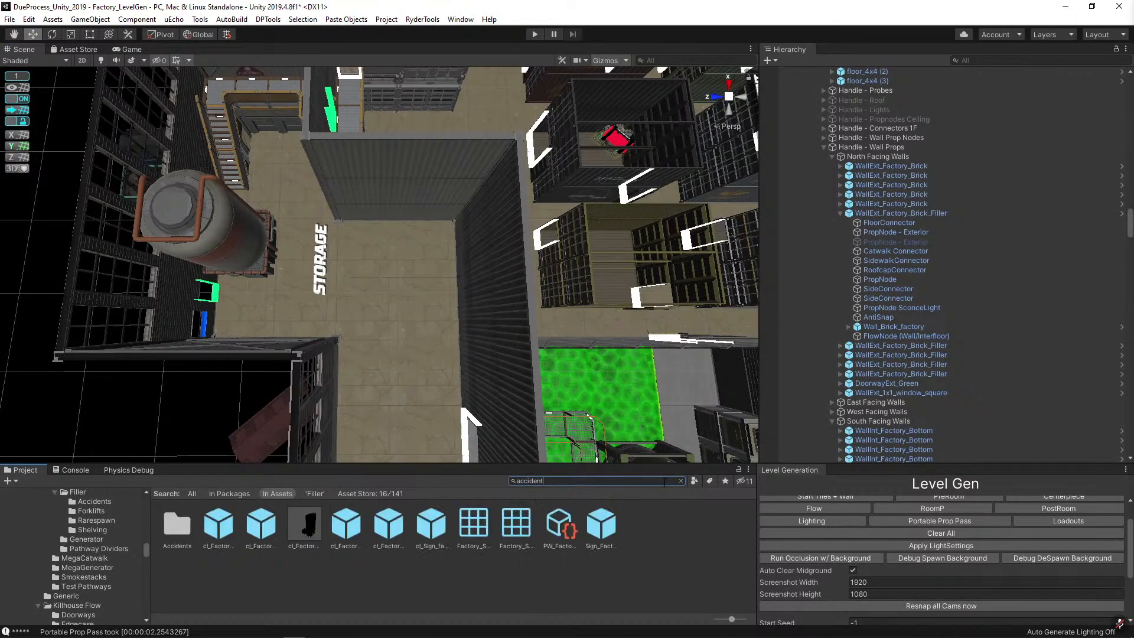
pyautogui.click(207, 236)
pyautogui.moveTo(255, 255); pyautogui.dragTo(382, 289)
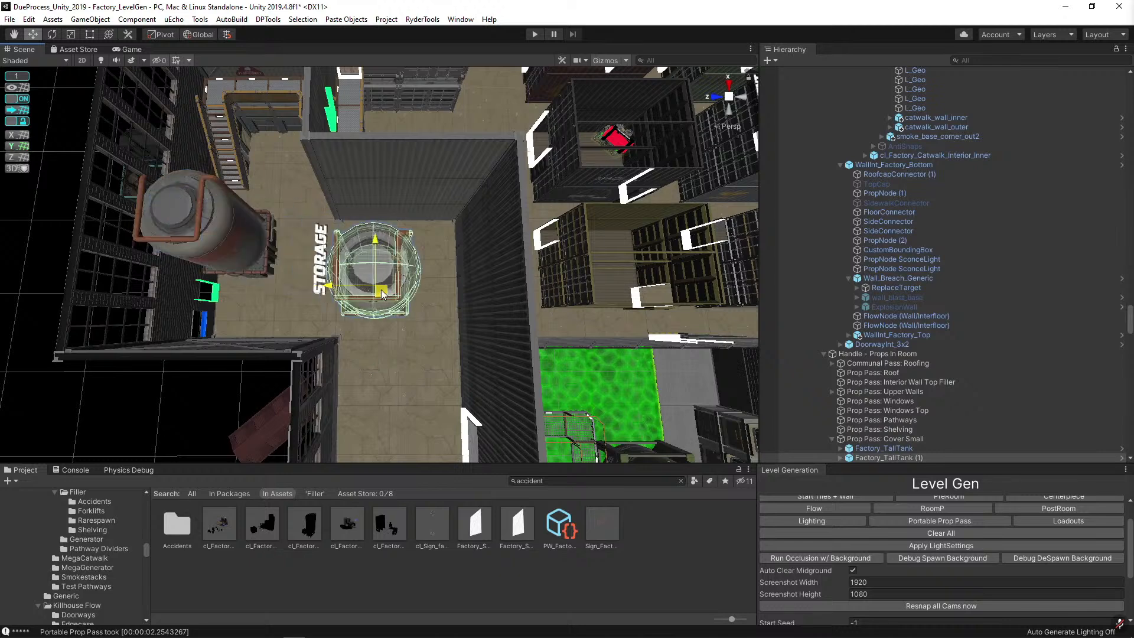
pyautogui.hotkey('ctrl', 'shift', 'r')
pyautogui.moveTo(270, 523); pyautogui.dragTo(214, 217)
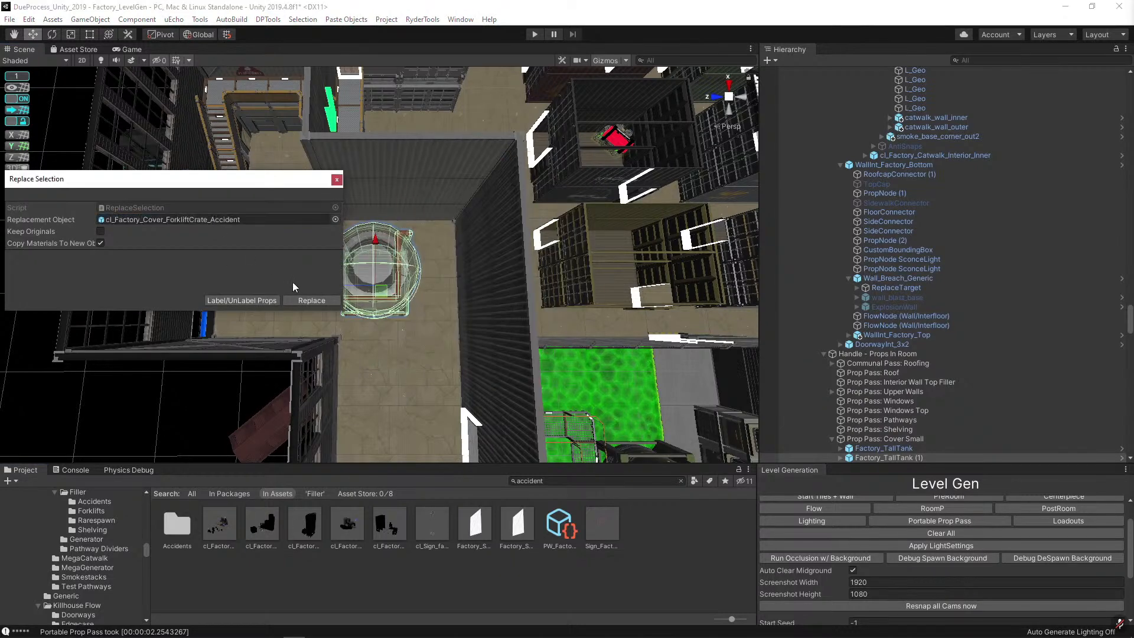
pyautogui.click(311, 300)
# Move the forklift crate accident against the storage room's corrugated wall beside the white doorway.
pyautogui.moveTo(340, 285); pyautogui.dragTo(598, 317, button='right')
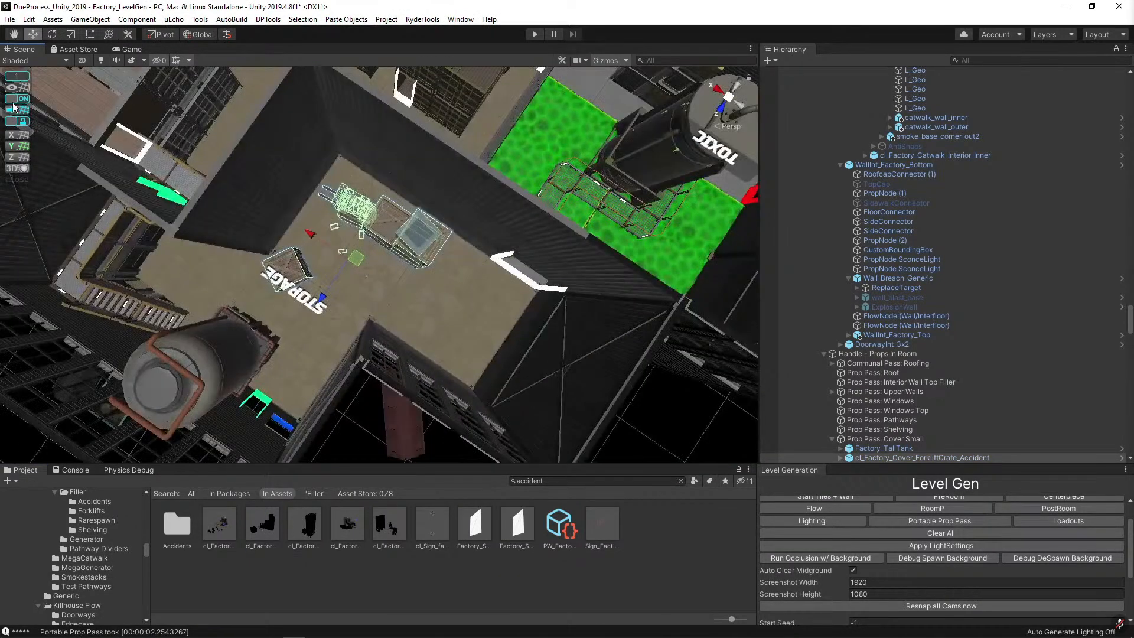
pyautogui.moveTo(13, 107); pyautogui.dragTo(357, 177, button='right')
pyautogui.press('w')
pyautogui.moveTo(197, 353); pyautogui.dragTo(298, 320)
pyautogui.moveTo(298, 319); pyautogui.dragTo(147, 283, button='right')
pyautogui.moveTo(131, 248); pyautogui.dragTo(134, 253)
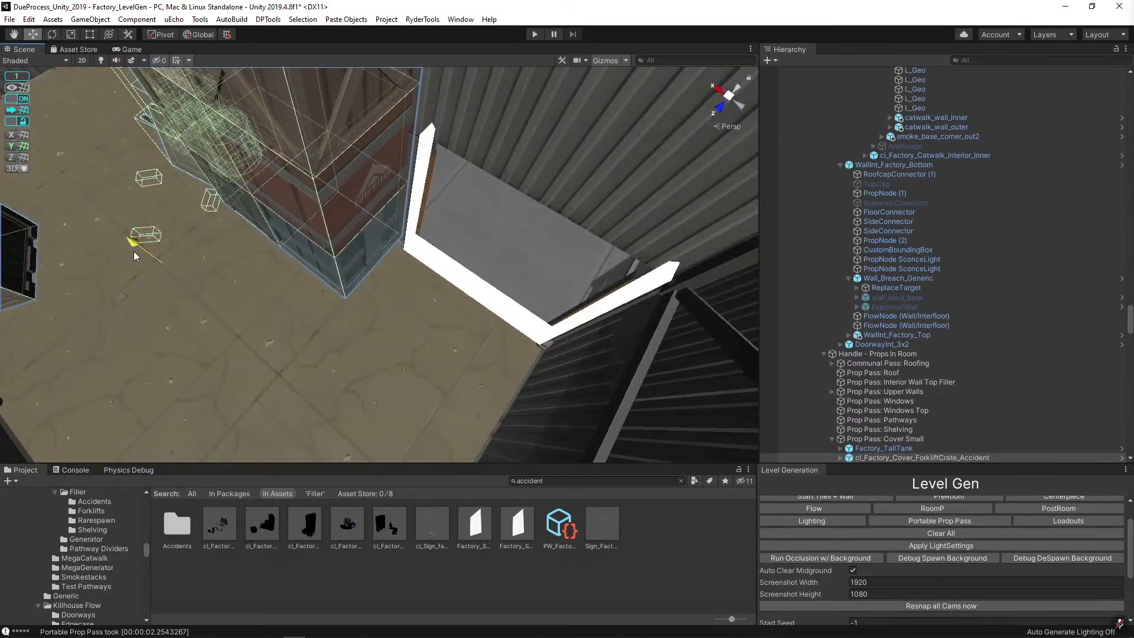
# Duplicate the forklift crate accident further along the wall and replace the copy with cl_Boxes_factory_corner_2f_1, searching for factory box.
pyautogui.moveTo(134, 252); pyautogui.dragTo(476, 290, button='right')
pyautogui.hotkey('ctrl', 'd')
pyautogui.moveTo(373, 294); pyautogui.dragTo(279, 306)
pyautogui.click(615, 480)
pyautogui.write('factory box')
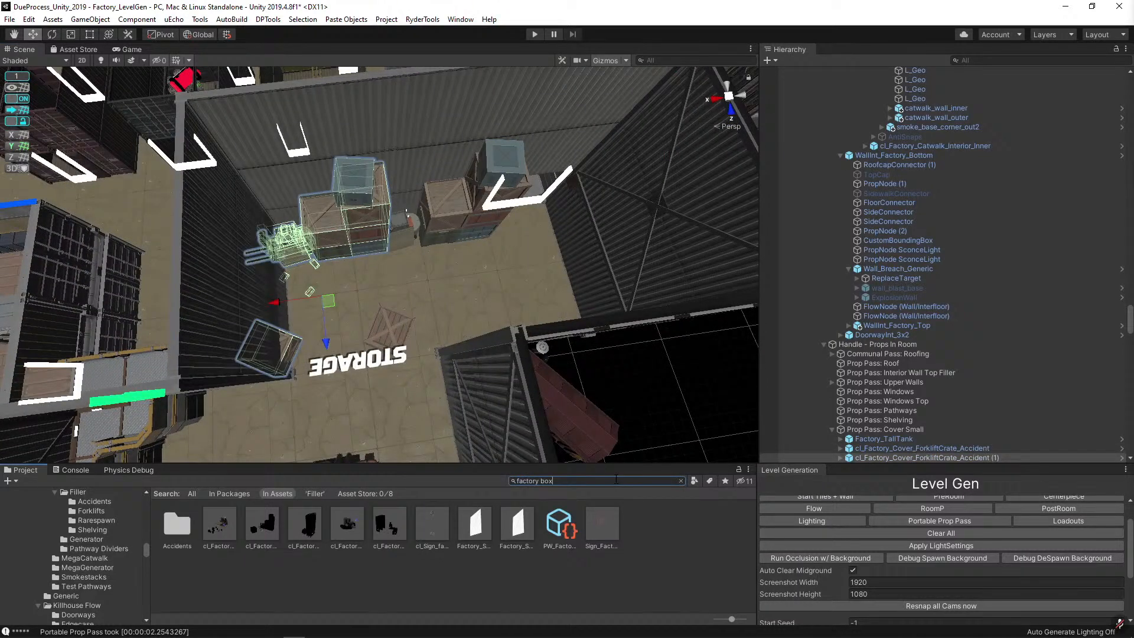
pyautogui.hotkey('ctrl', 'shift', 'r')
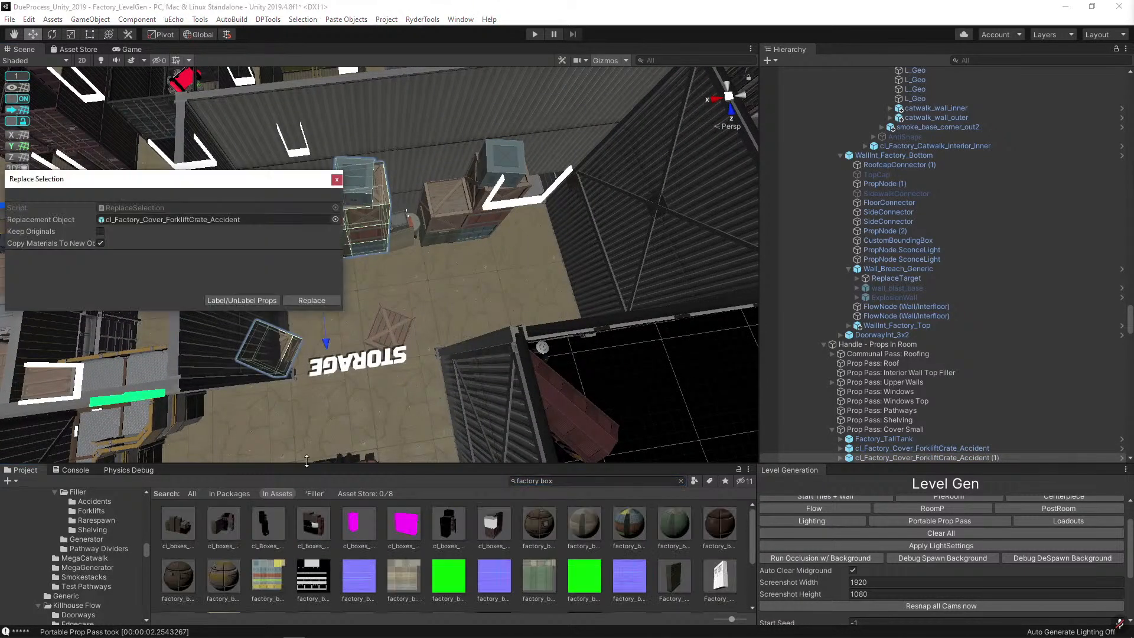
pyautogui.moveTo(268, 523); pyautogui.dragTo(222, 222)
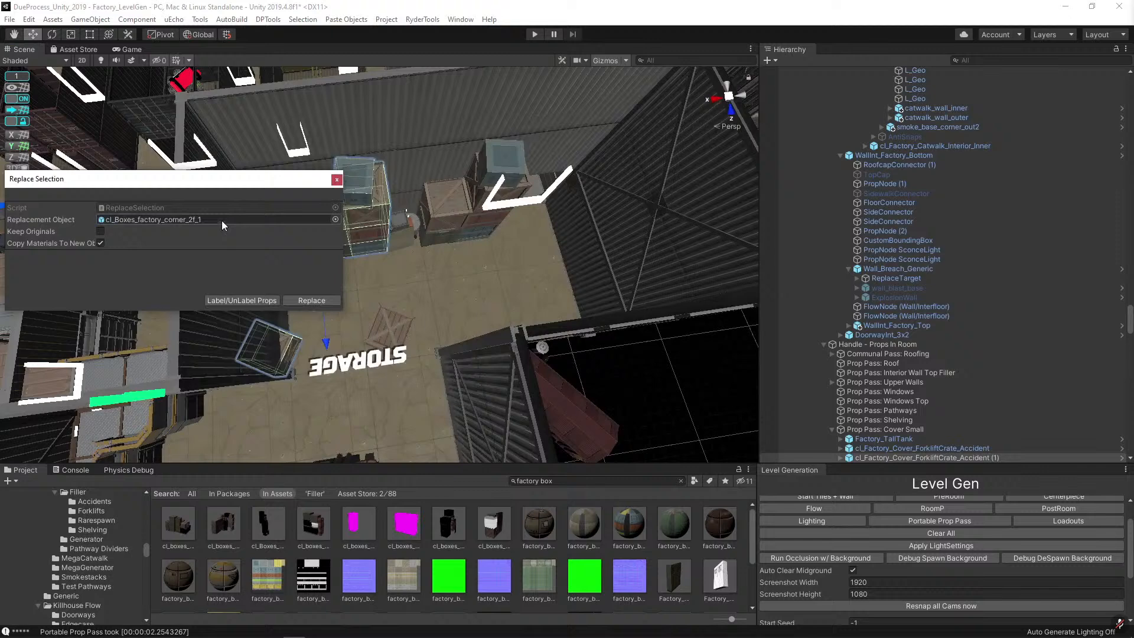
pyautogui.click(313, 300)
# Rotate the corner box stack so its back faces the storage room's inner corner.
pyautogui.click(317, 267)
pyautogui.press('e')
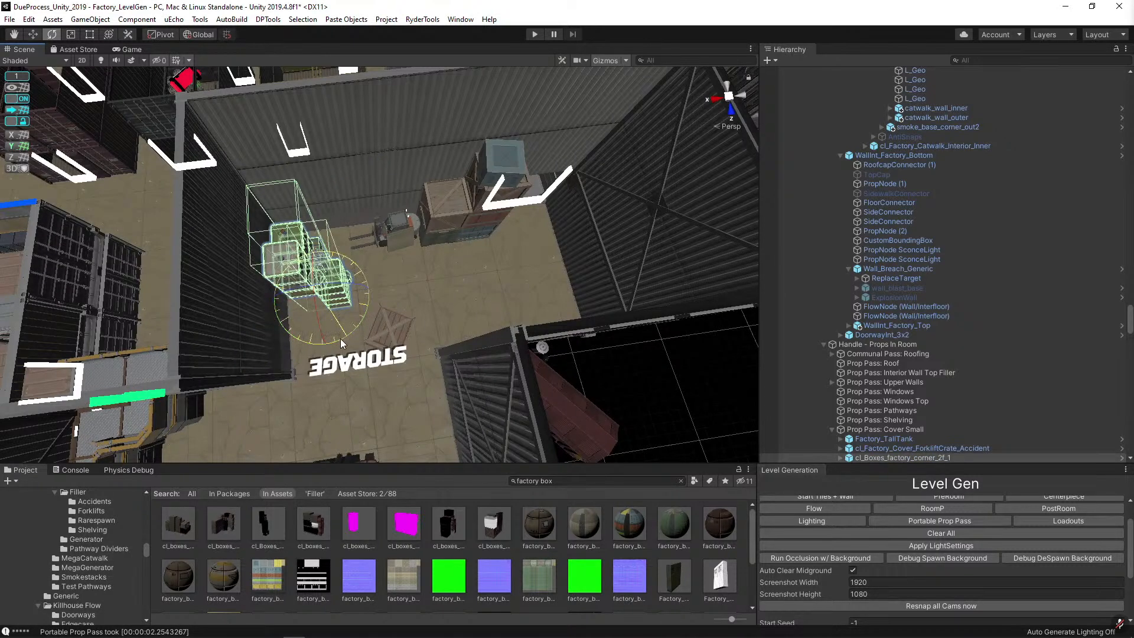
pyautogui.moveTo(340, 338); pyautogui.dragTo(197, 375)
pyautogui.press('alt')
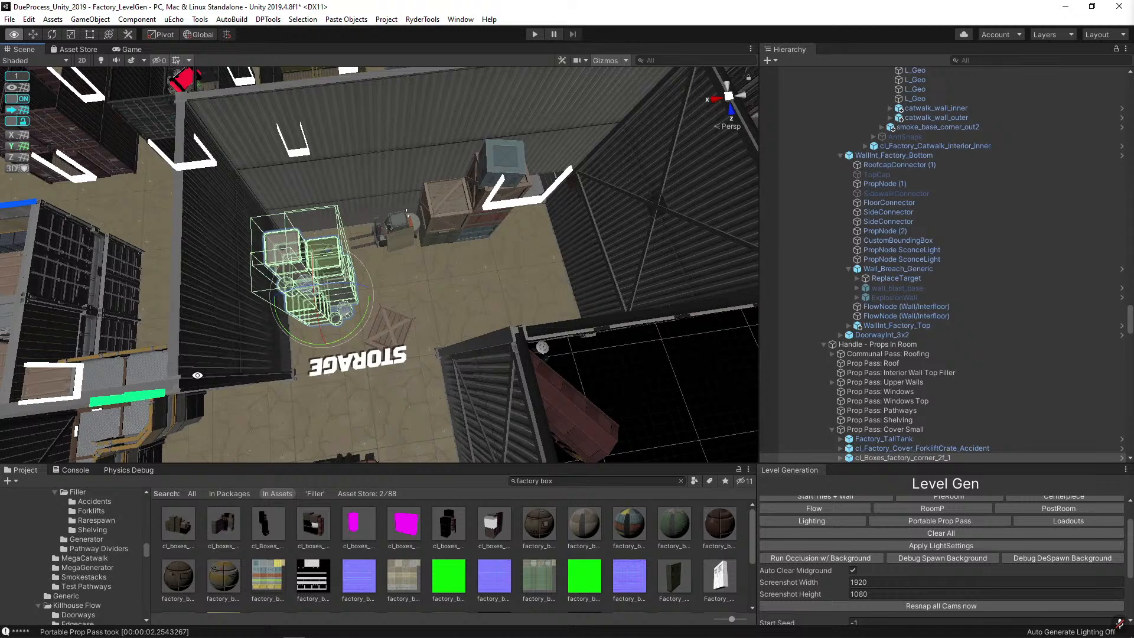
# Nudge the box stack into the storage room's corner with grid snapping off, and turn snapping back on.
pyautogui.press('w')
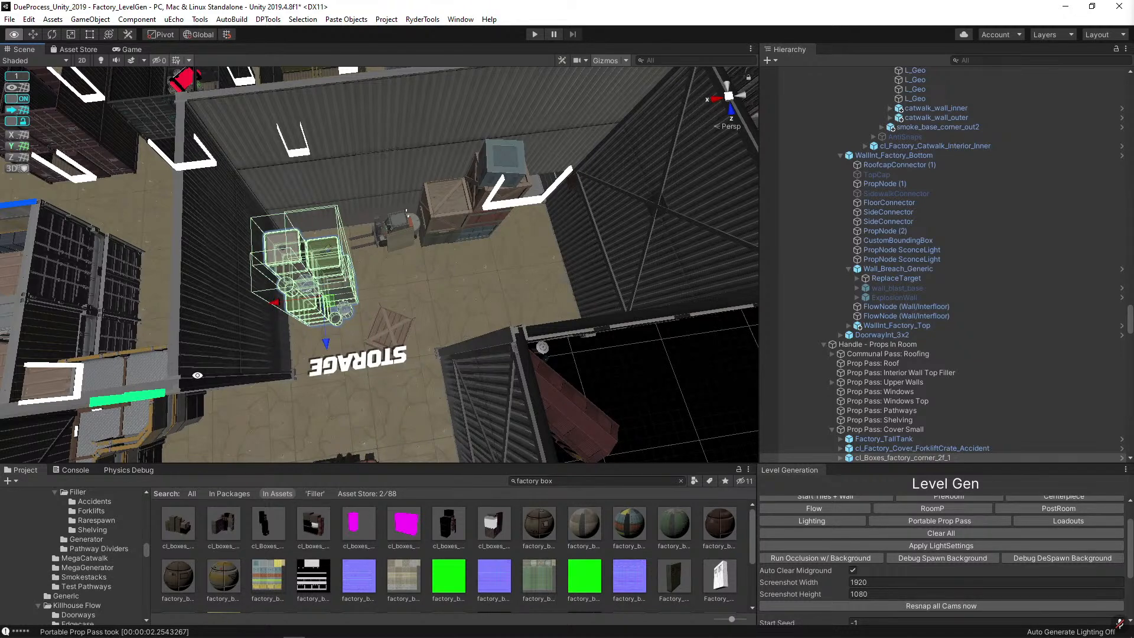
pyautogui.keyDown('alt'); pyautogui.moveTo(502, 295); pyautogui.dragTo(236, 290); pyautogui.keyUp('alt')
pyautogui.moveTo(282, 345); pyautogui.dragTo(378, 150, button='right')
pyautogui.click(21, 100)
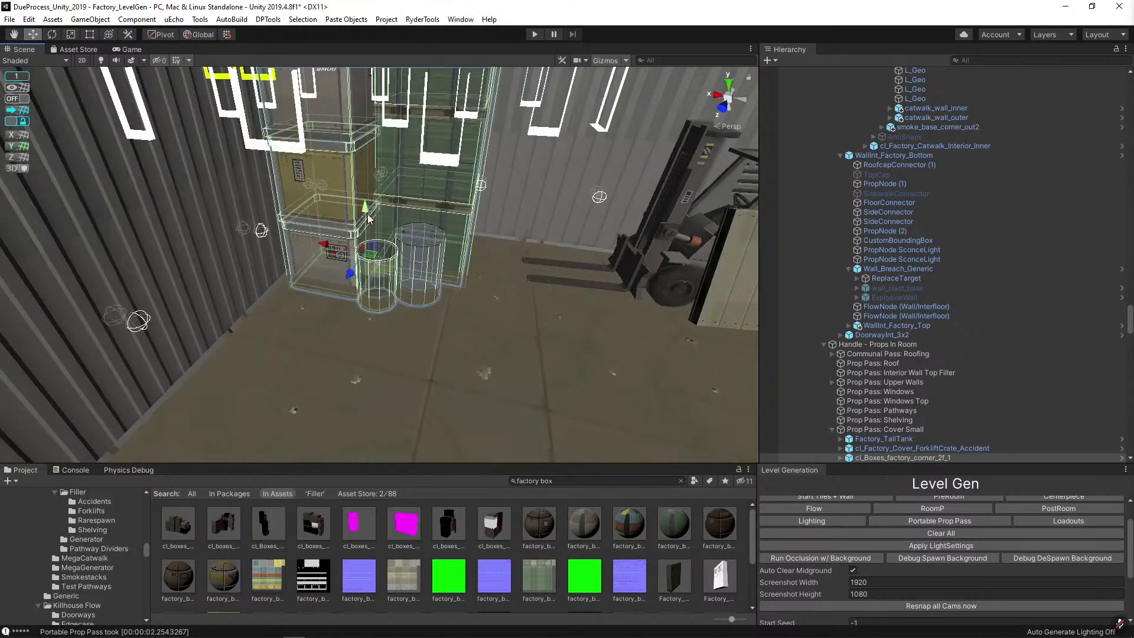
pyautogui.moveTo(368, 218); pyautogui.dragTo(448, 309, button='right')
pyautogui.click(447, 309)
pyautogui.click(18, 99)
# Rotate the container_door_BL at the yellow cargo container's far doorway about its hinge.
pyautogui.moveTo(519, 284); pyautogui.dragTo(314, 296, button='right')
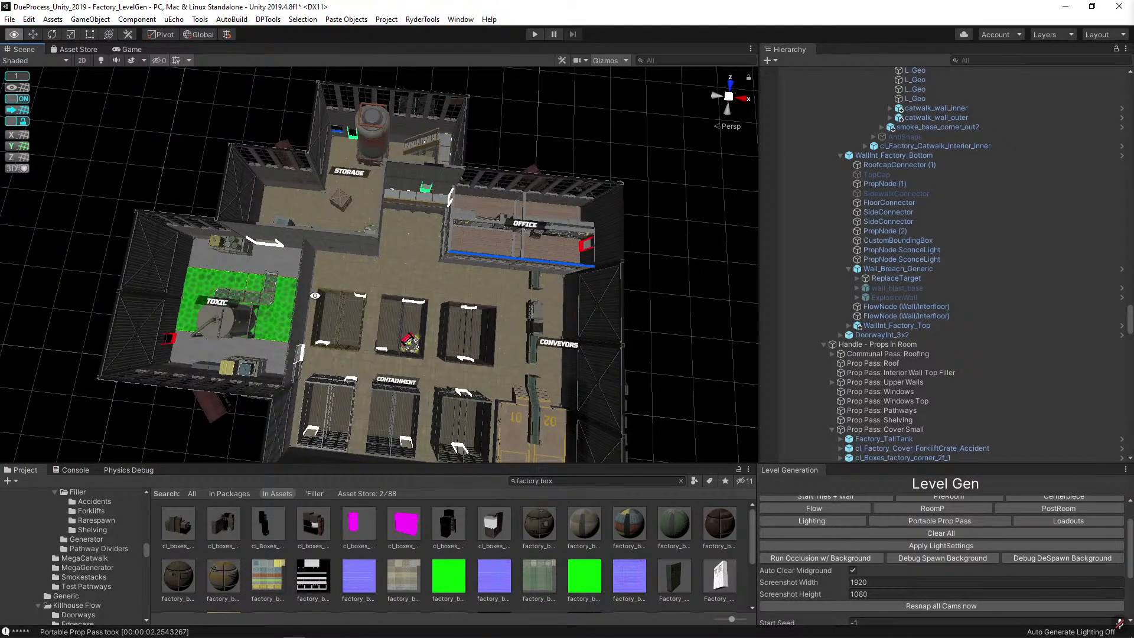
pyautogui.moveTo(314, 295); pyautogui.dragTo(304, 216, button='right')
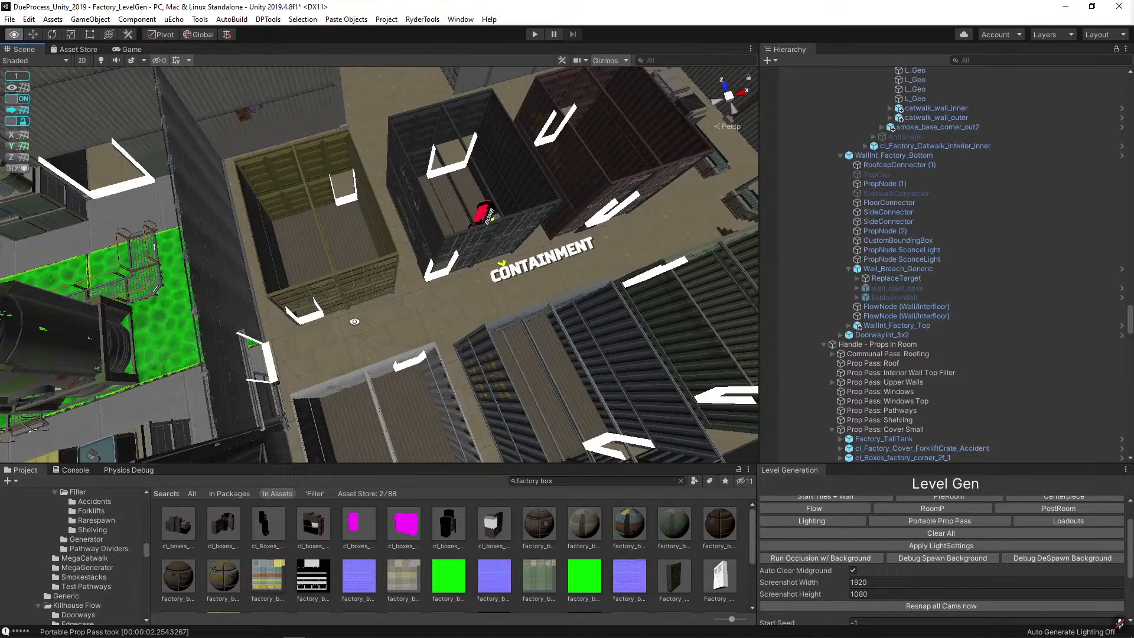
pyautogui.moveTo(456, 300); pyautogui.dragTo(267, 315, button='right')
pyautogui.click(267, 315)
pyautogui.click(266, 315)
pyautogui.press('e')
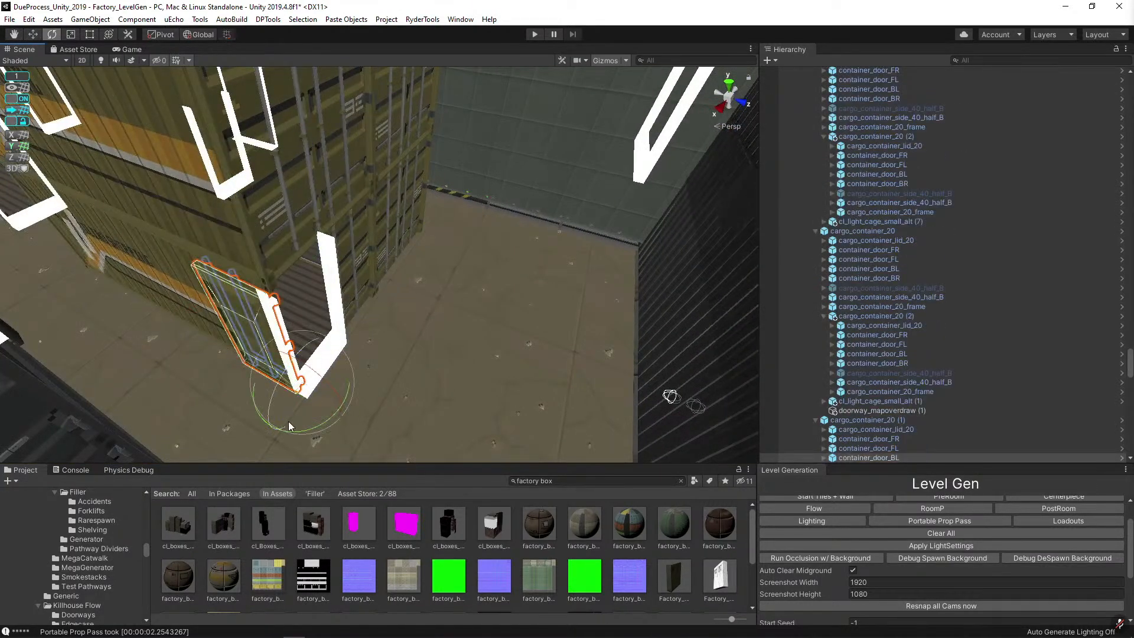
pyautogui.moveTo(289, 420); pyautogui.dragTo(794, 394)
# Rotate container_door_BL and container_door_FL shut about their hinges, closing off the yellow cargo container's two existing doorways.
pyautogui.keyDown('alt'); pyautogui.moveTo(309, 248); pyautogui.dragTo(703, 286); pyautogui.keyUp('alt')
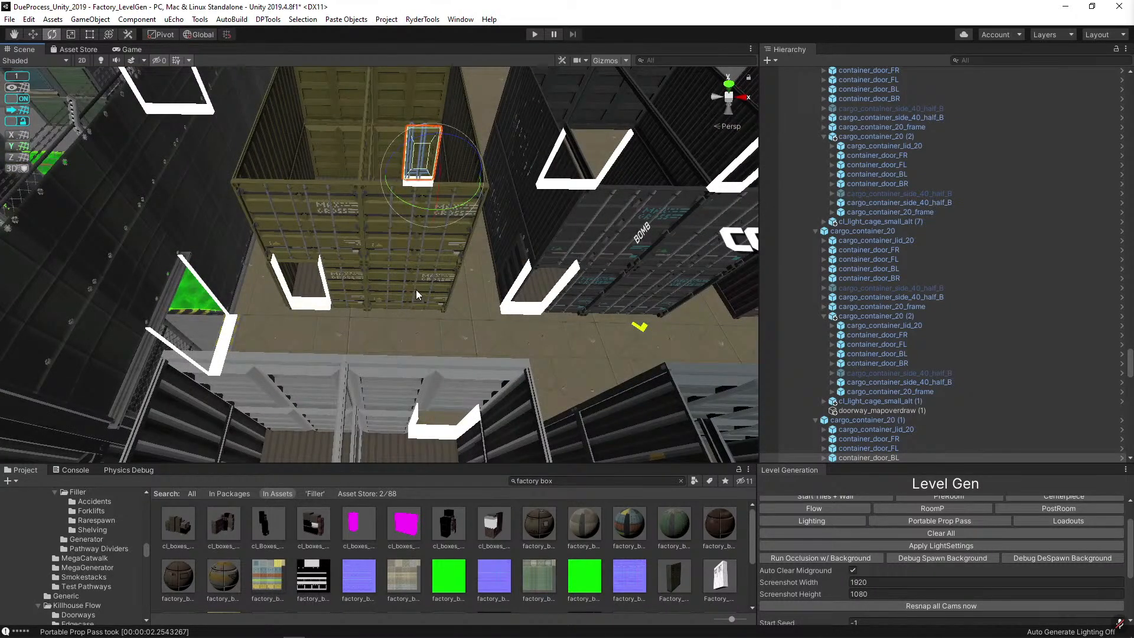
pyautogui.moveTo(416, 289); pyautogui.dragTo(461, 271, button='right')
pyautogui.click(407, 257)
pyautogui.click(406, 258)
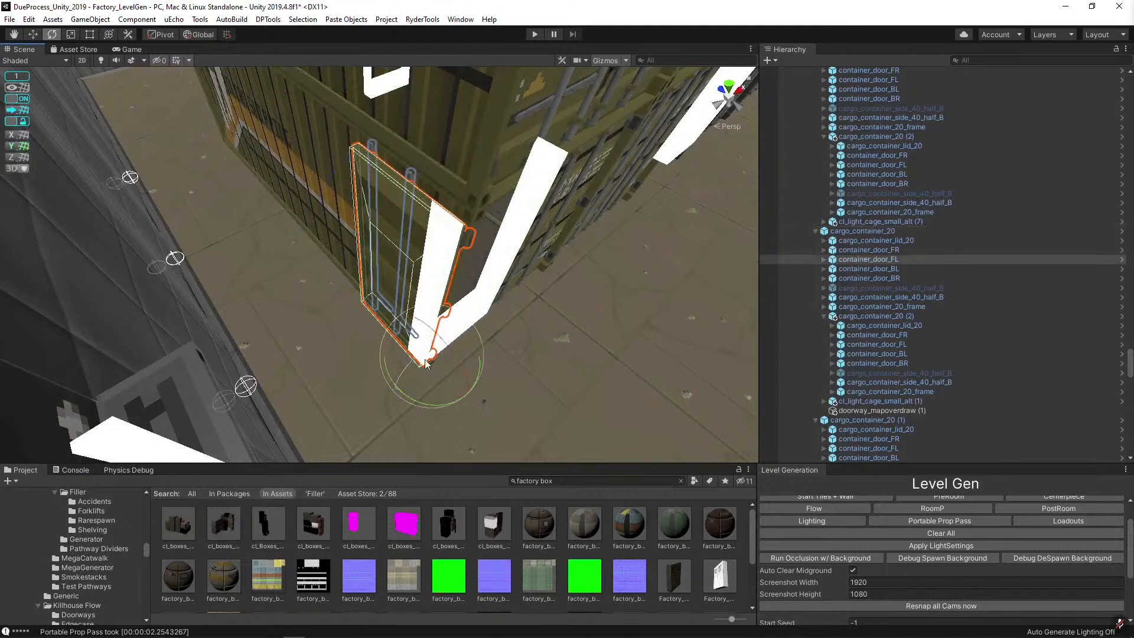
pyautogui.moveTo(415, 405); pyautogui.dragTo(904, 380)
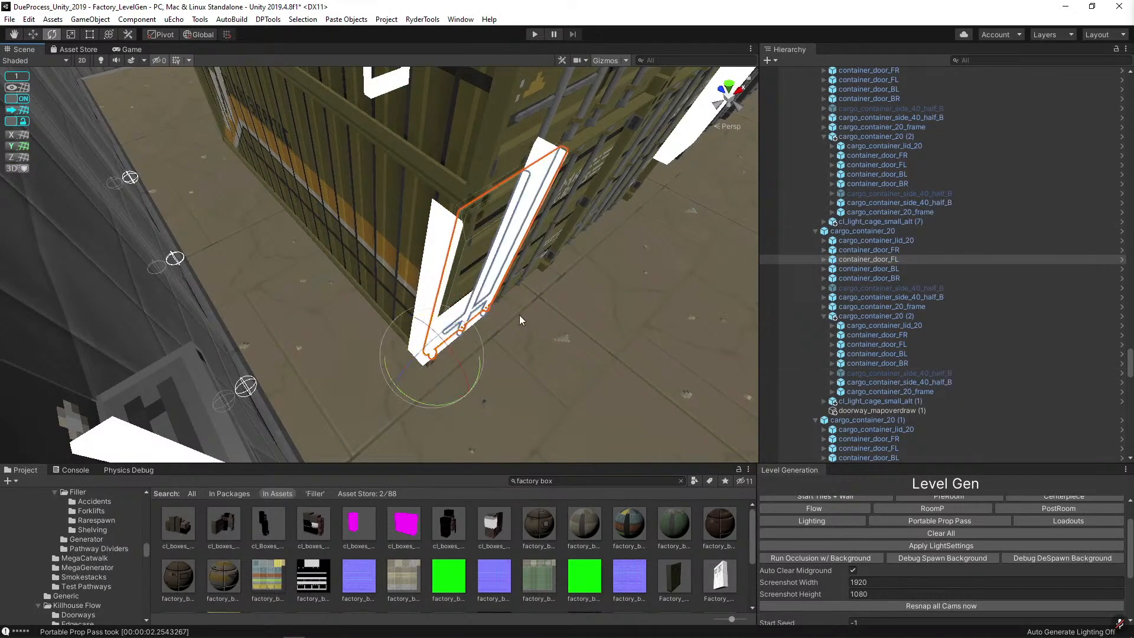
# Swing open container_door_FL and the neighbouring front door of cargo_container_20 (1) in the yellow container pair.
pyautogui.moveTo(522, 321); pyautogui.dragTo(412, 291, button='right')
pyautogui.doubleClick(367, 246)
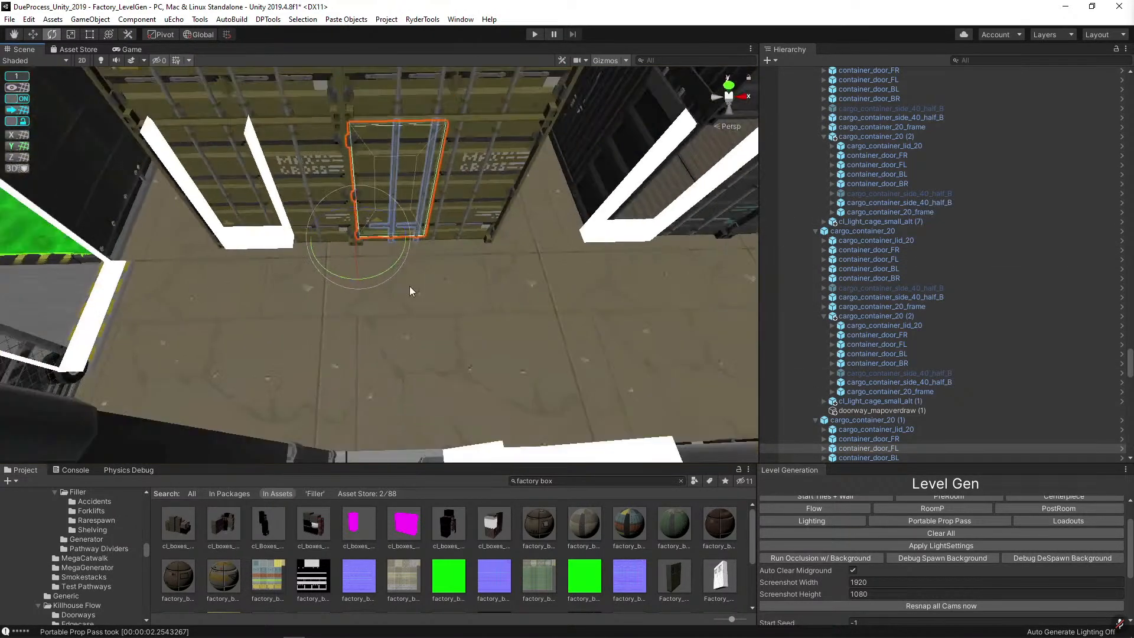
pyautogui.moveTo(383, 270); pyautogui.dragTo(100, 330)
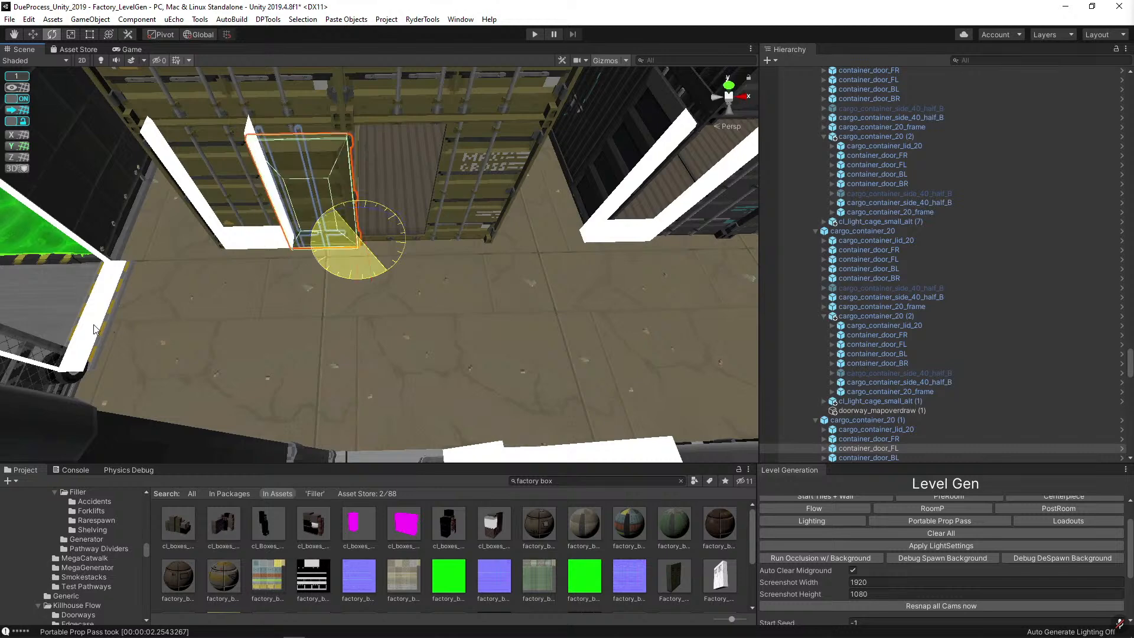
pyautogui.moveTo(101, 329); pyautogui.dragTo(444, 235, button='right')
pyautogui.click(355, 255)
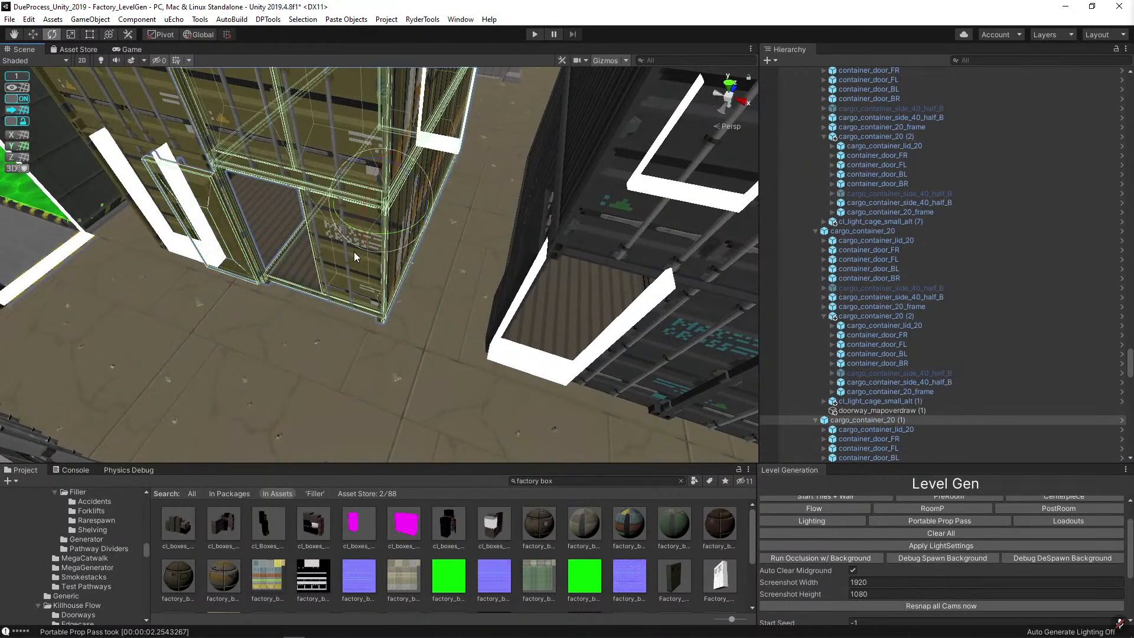
pyautogui.click(313, 239)
pyautogui.moveTo(396, 358)
pyautogui.mouseDown()
pyautogui.moveTo(886, 372)
pyautogui.moveTo(396, 353)
pyautogui.mouseUp()
pyautogui.moveTo(354, 267); pyautogui.dragTo(370, 228, button='right')
# Move doorway_mapoverdraw (1) from the yellow container's closed front doorway to the newly opened one.
pyautogui.press('a')
pyautogui.press('w')
pyautogui.click(367, 234)
pyautogui.click(364, 218)
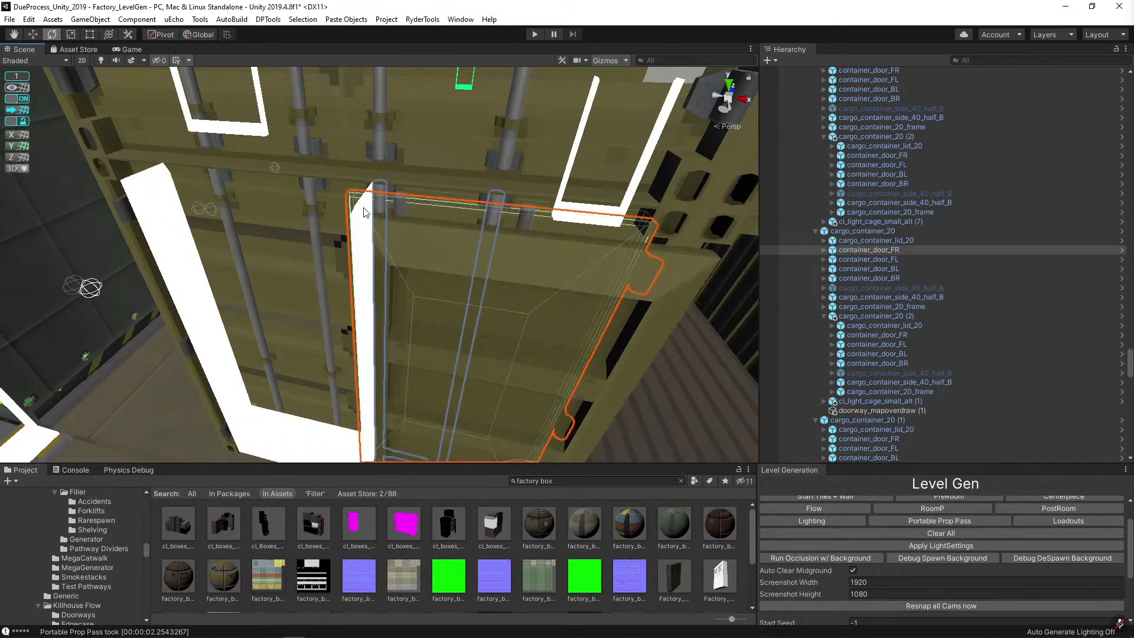
pyautogui.click(364, 208)
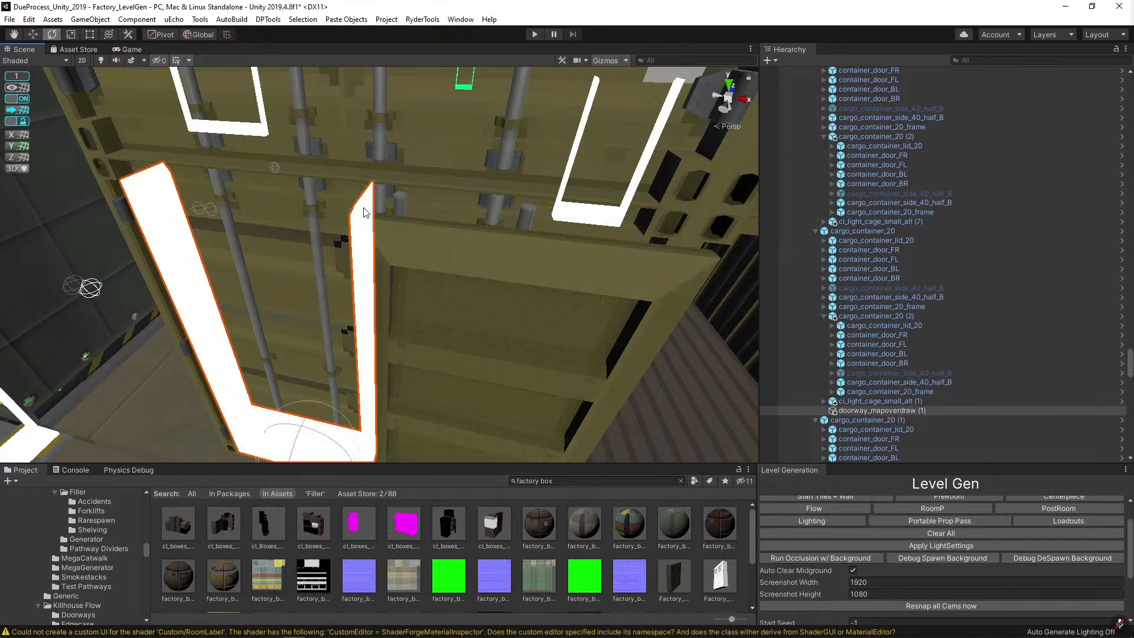
pyautogui.moveTo(364, 210); pyautogui.dragTo(381, 286, button='right')
pyautogui.press('s')
pyautogui.press('d')
pyautogui.press('w')
pyautogui.moveTo(275, 323); pyautogui.dragTo(500, 338)
# With grid snapping off, shift and scale doorway_mapoverdraw (1) to span the full width of the front opening.
pyautogui.press('r')
pyautogui.press('f')
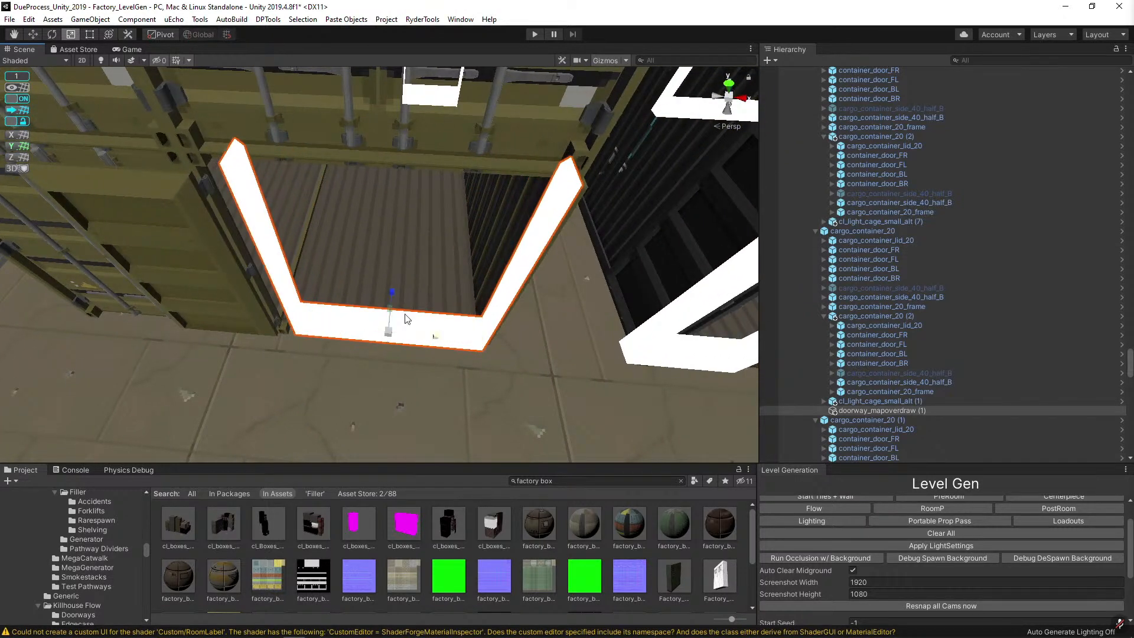
pyautogui.press('w')
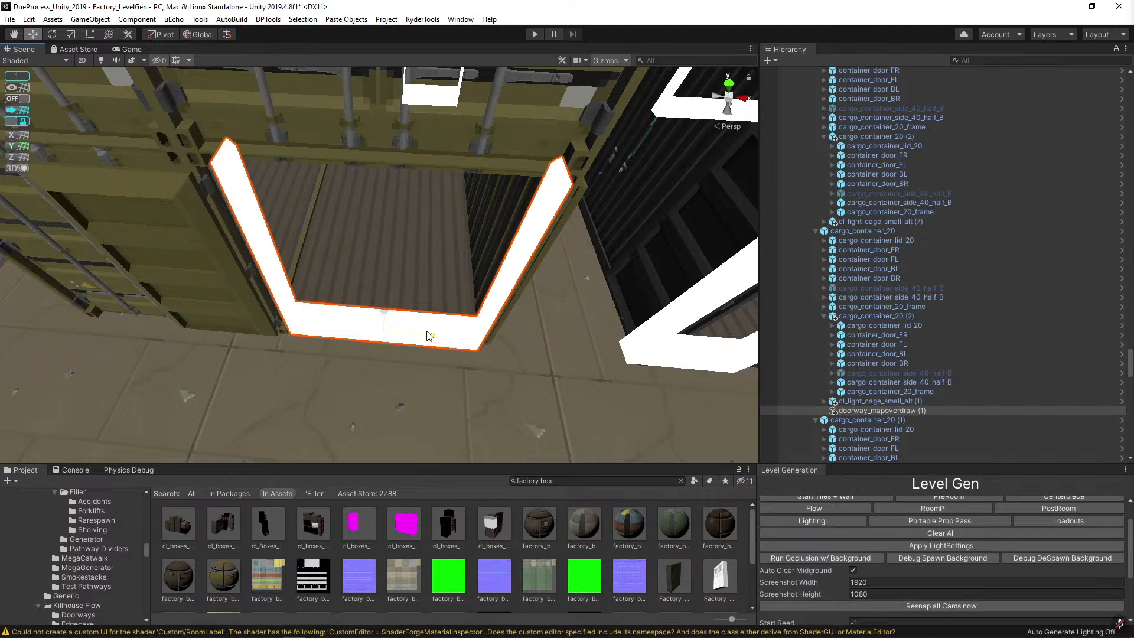
pyautogui.press('r')
pyautogui.moveTo(437, 332); pyautogui.dragTo(441, 333)
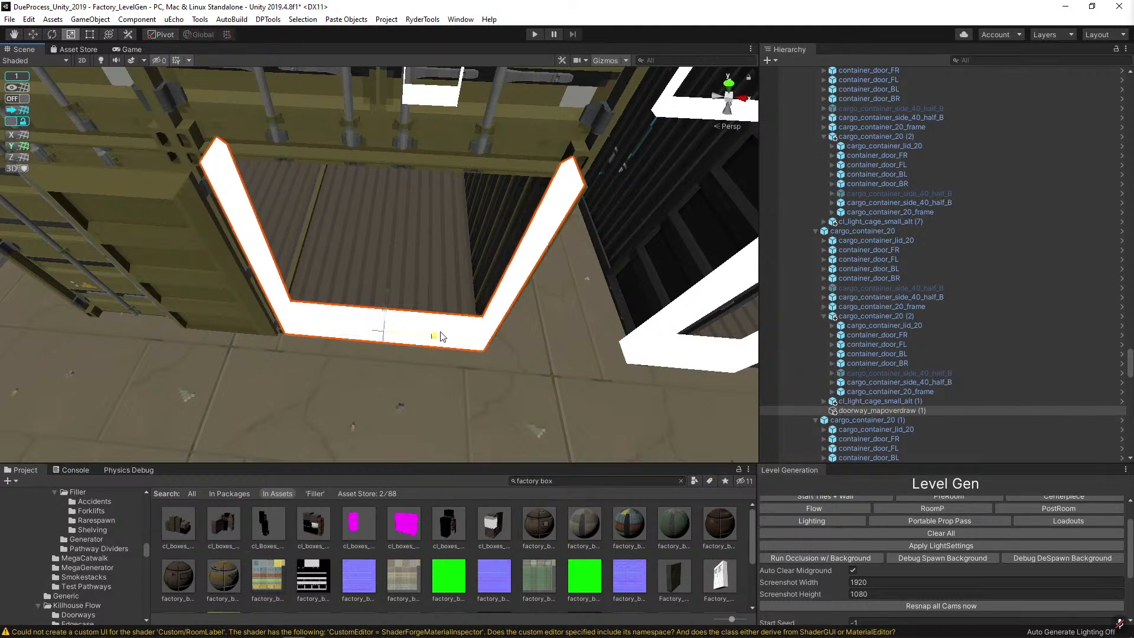
# Delete doorway_mapoverdraw (2) from the closed doorway at the far end of the yellow container.
pyautogui.scroll(-10, 441, 334)
pyautogui.moveTo(441, 334); pyautogui.dragTo(568, 227, button='right')
pyautogui.keyDown('alt'); pyautogui.moveTo(570, 230); pyautogui.dragTo(457, 356); pyautogui.keyUp('alt')
pyautogui.press('w')
pyautogui.moveTo(458, 356); pyautogui.dragTo(517, 281, button='right')
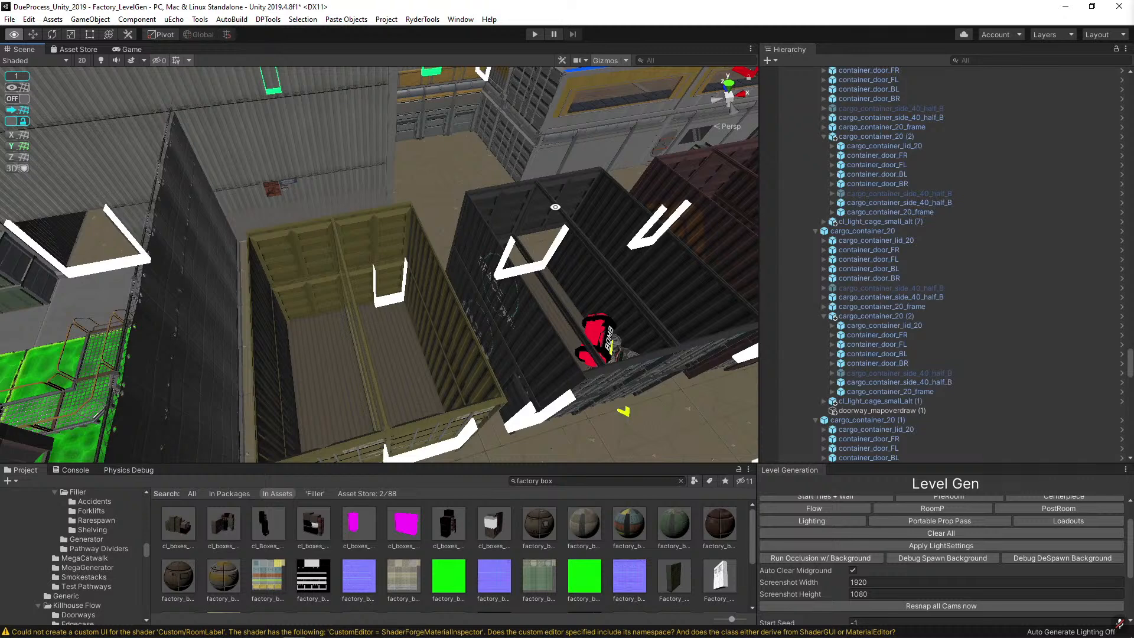
pyautogui.scroll(10, 519, 243)
pyautogui.click(426, 325)
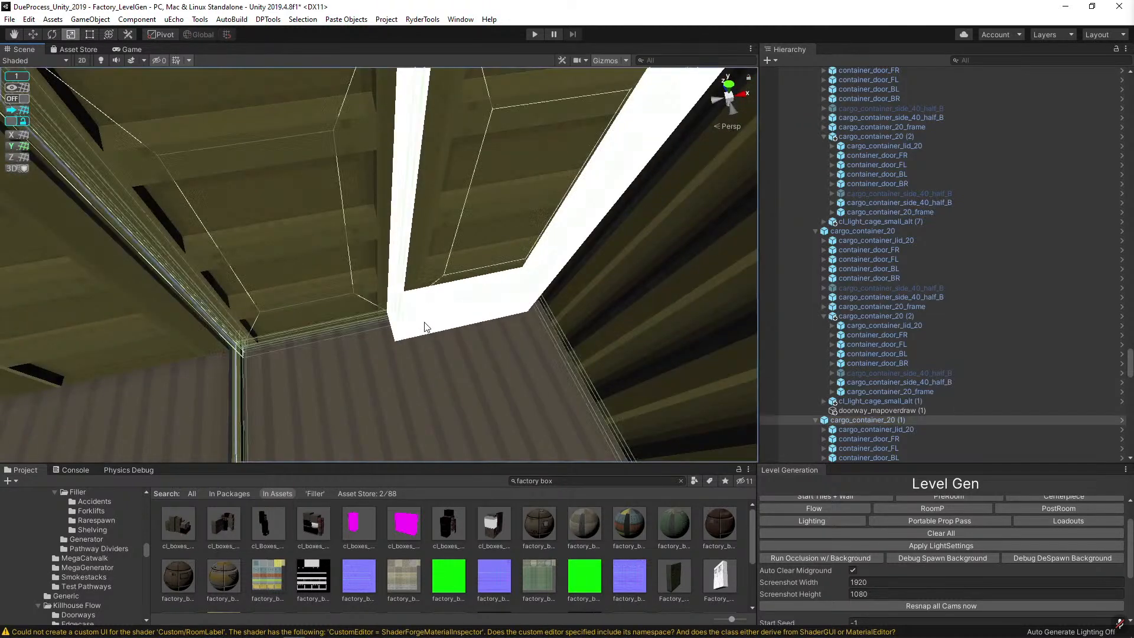
pyautogui.click(425, 325)
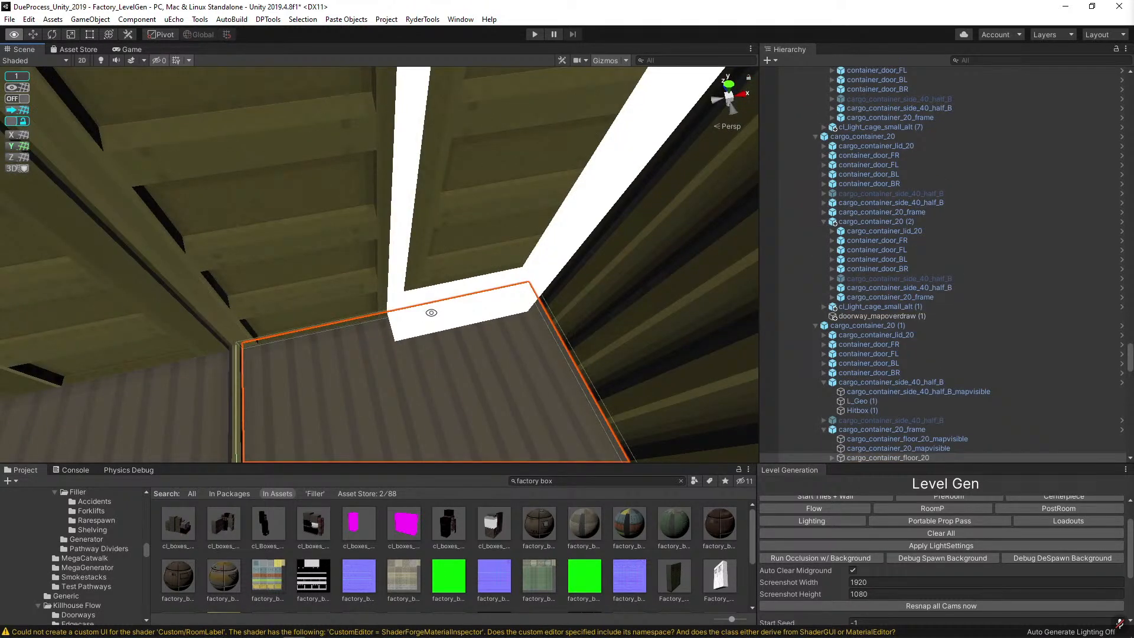
pyautogui.click(493, 292)
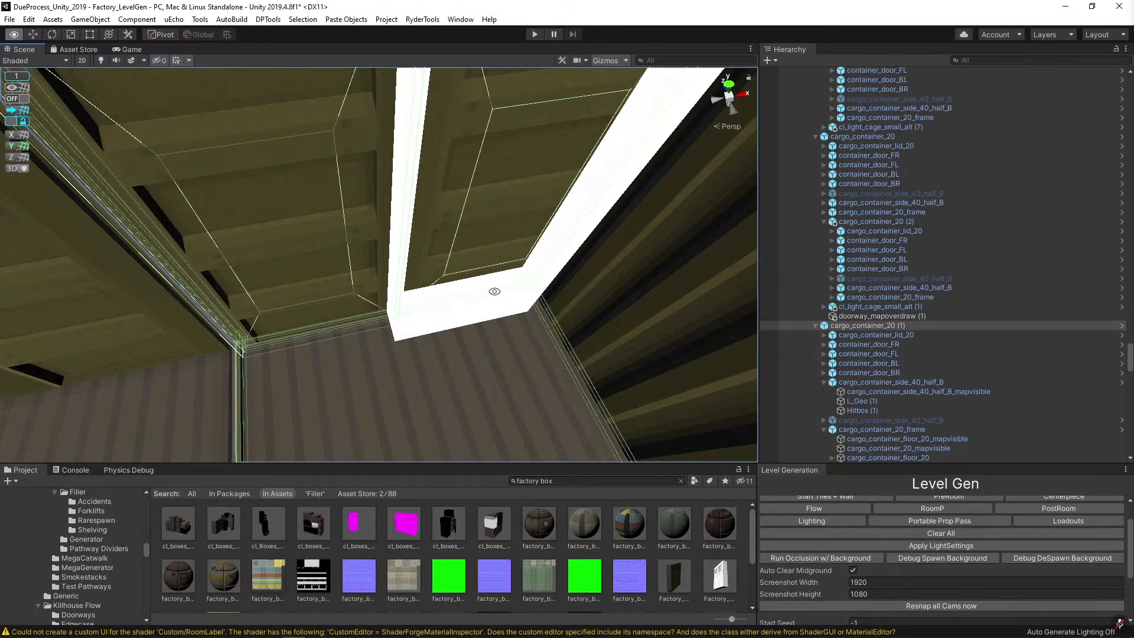
pyautogui.click(494, 291)
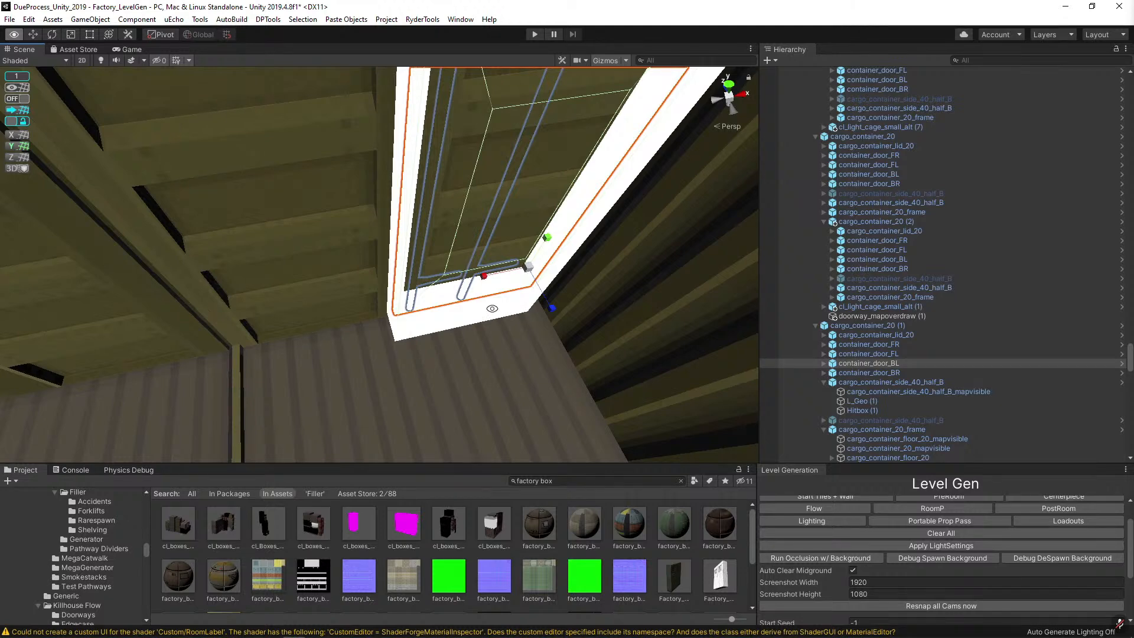
pyautogui.press('w')
pyautogui.click(492, 309)
pyautogui.click(485, 308)
pyautogui.click(426, 299)
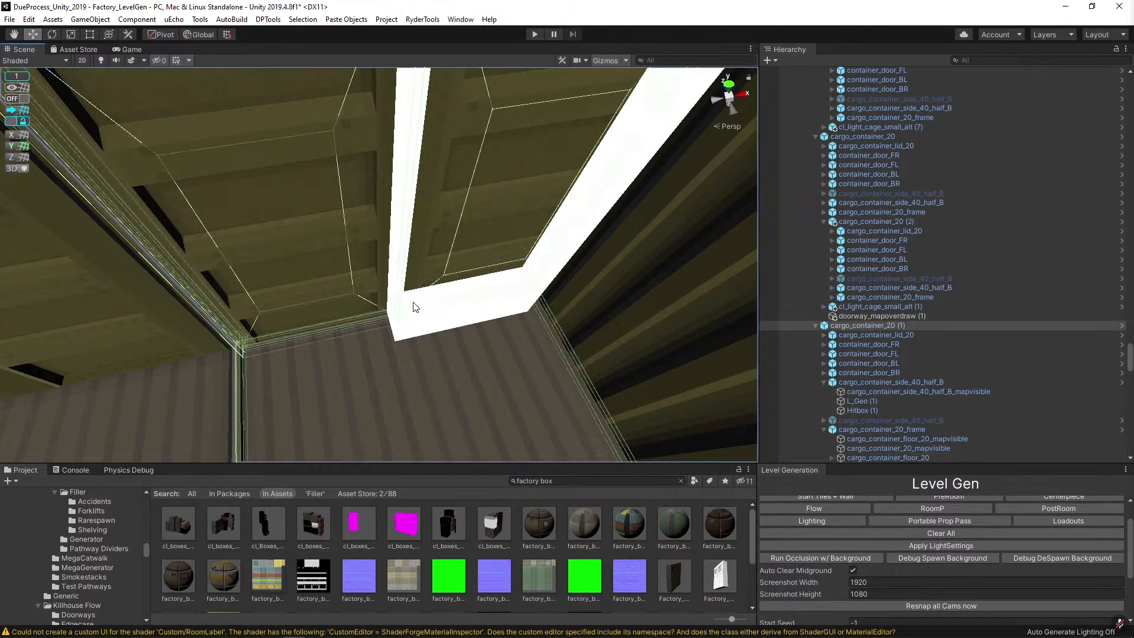
pyautogui.click(414, 306)
pyautogui.keyDown('alt'); pyautogui.moveTo(415, 306); pyautogui.dragTo(502, 231); pyautogui.keyUp('alt')
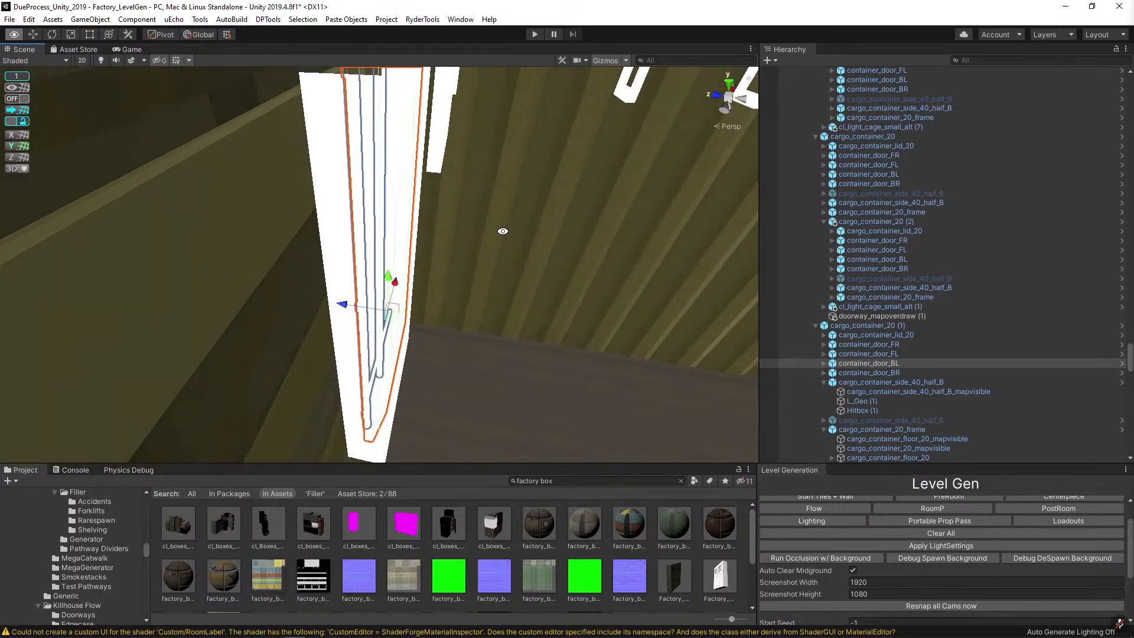
pyautogui.click(412, 130)
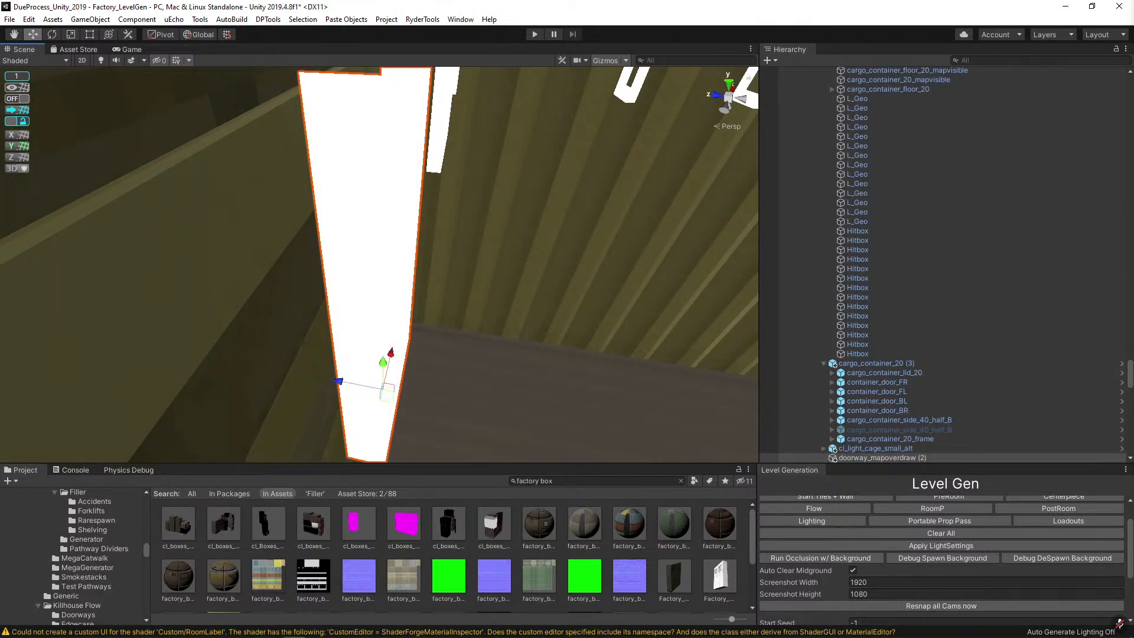
pyautogui.press('Delete')
# Examine the containment room's container layout, its doorways and the routes towards the conveyors and dock.
pyautogui.keyDown('alt'); pyautogui.moveTo(440, 177); pyautogui.dragTo(192, 269); pyautogui.keyUp('alt')
pyautogui.scroll(-8, 433, 187)
pyautogui.moveTo(191, 270); pyautogui.dragTo(12, 269, button='middle')
pyautogui.keyDown('alt'); pyautogui.moveTo(519, 221); pyautogui.dragTo(506, 322); pyautogui.keyUp('alt')
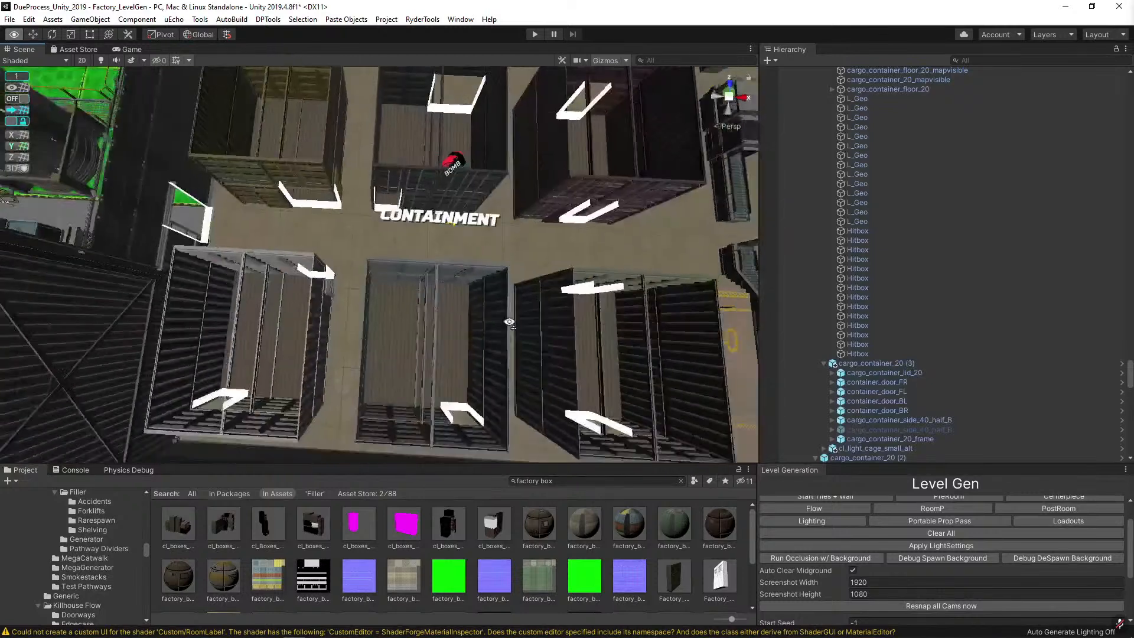
pyautogui.scroll(-7, 509, 327)
pyautogui.press('alt')
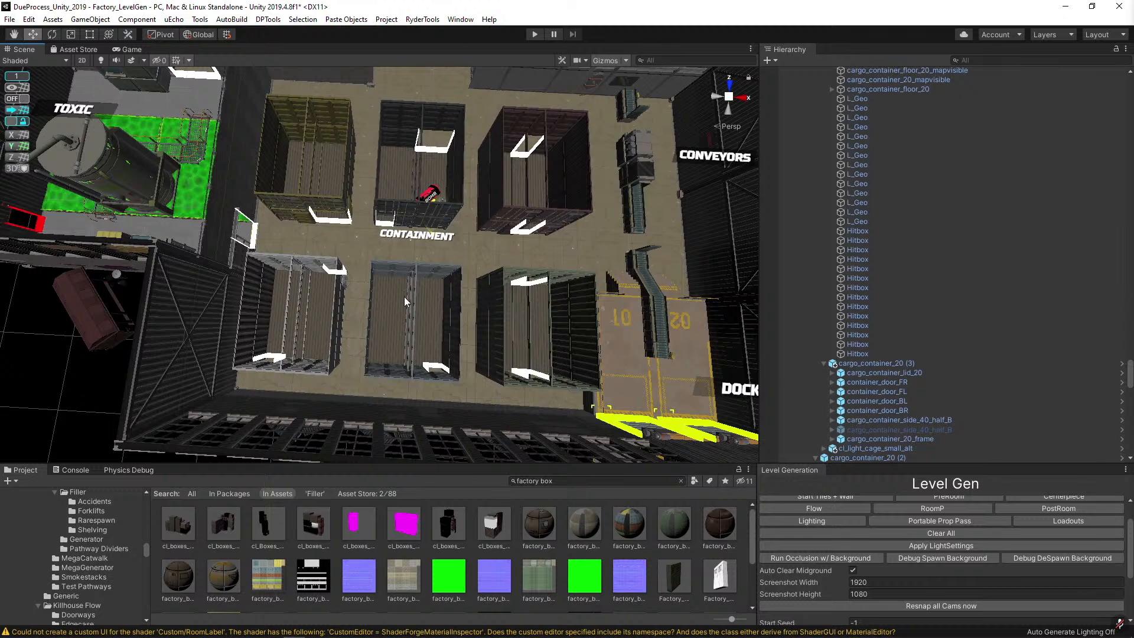
pyautogui.press('alt')
pyautogui.click(395, 233)
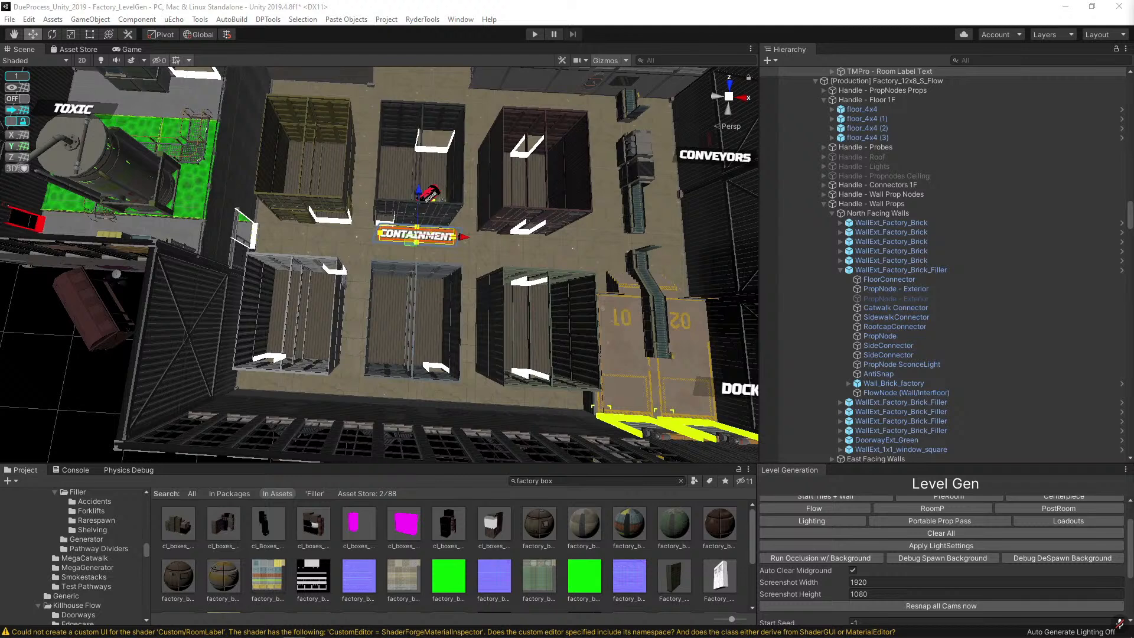
pyautogui.press('alt')
pyautogui.keyDown('alt'); pyautogui.moveTo(594, 235); pyautogui.dragTo(683, 117); pyautogui.keyUp('alt')
pyautogui.click(682, 117)
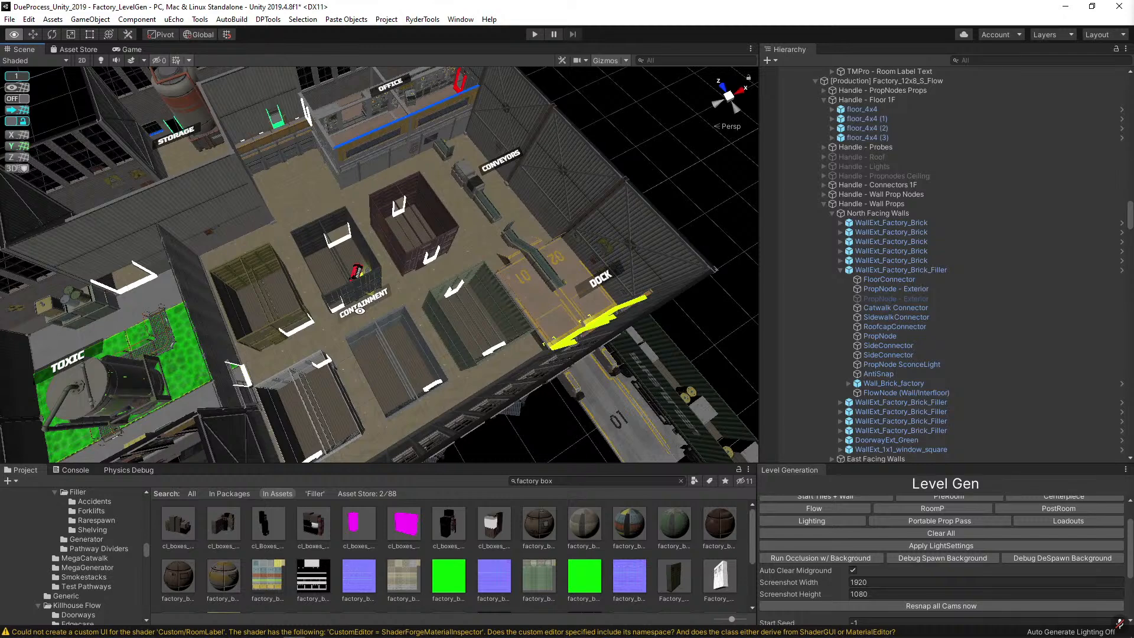
pyautogui.scroll(6, 364, 301)
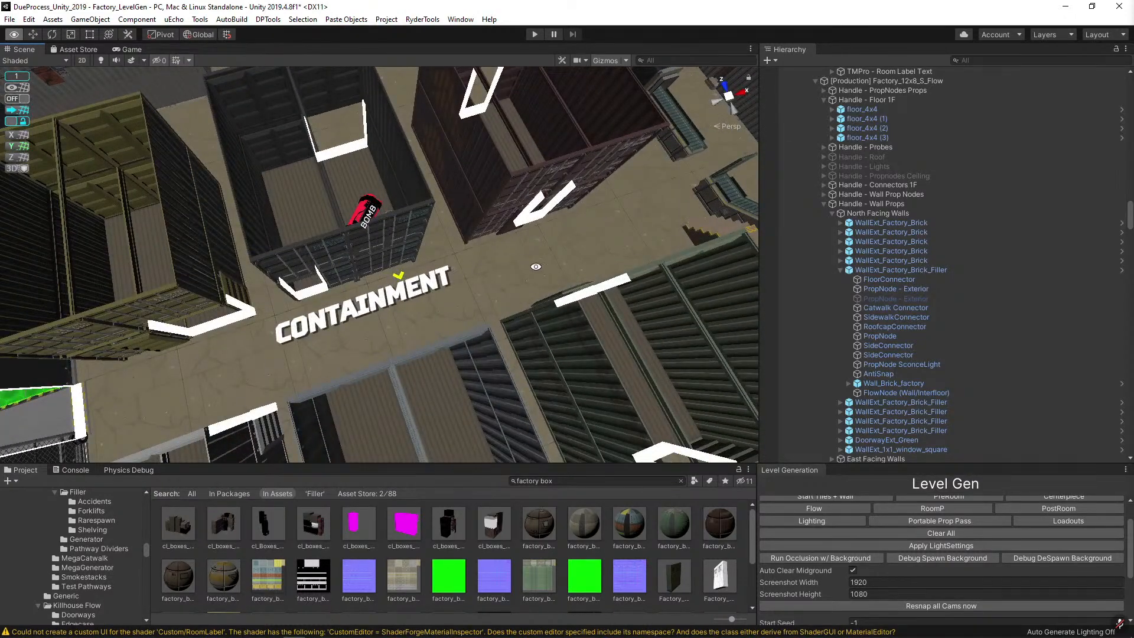
pyautogui.scroll(-8, 536, 266)
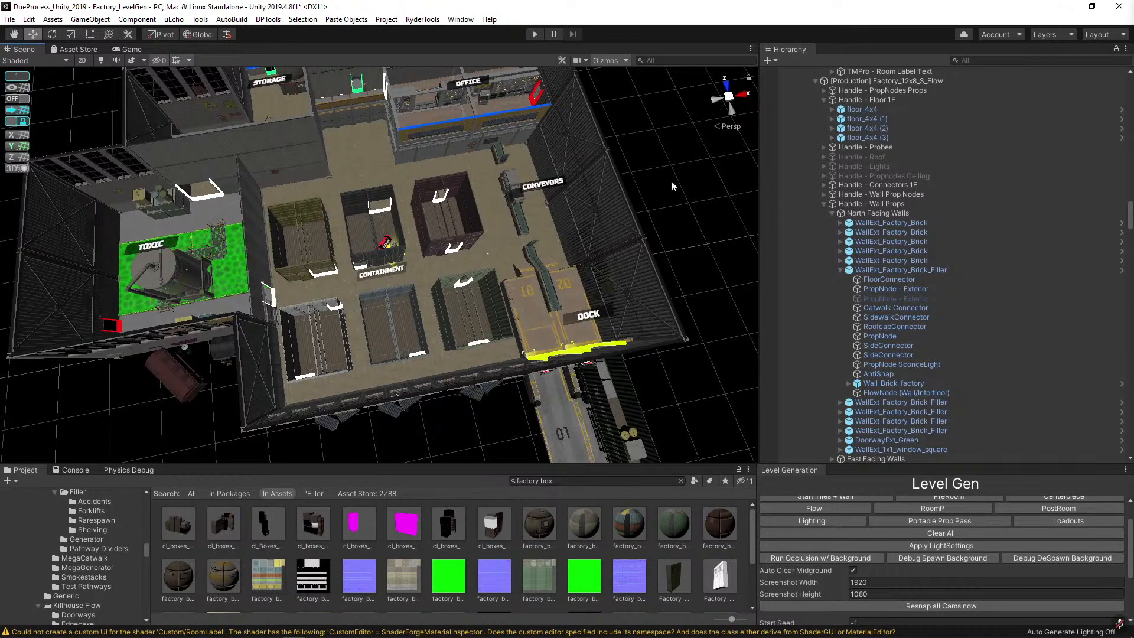
pyautogui.scroll(8, 569, 128)
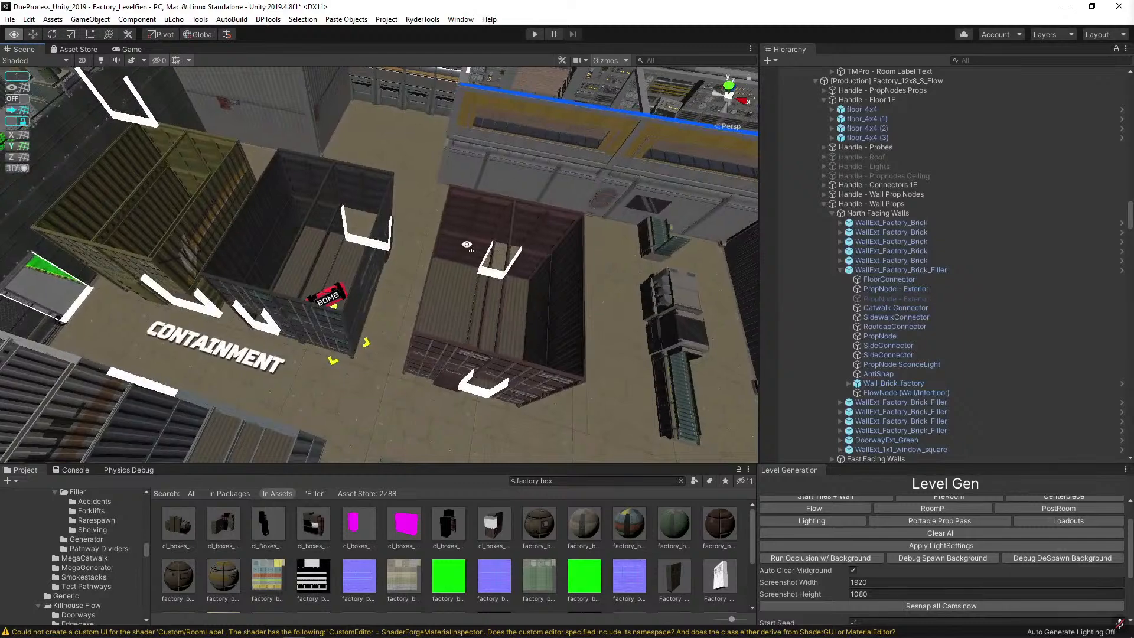
pyautogui.scroll(5, 470, 251)
pyautogui.keyDown('alt'); pyautogui.moveTo(471, 250); pyautogui.dragTo(483, 268); pyautogui.keyUp('alt')
pyautogui.scroll(-5, 484, 270)
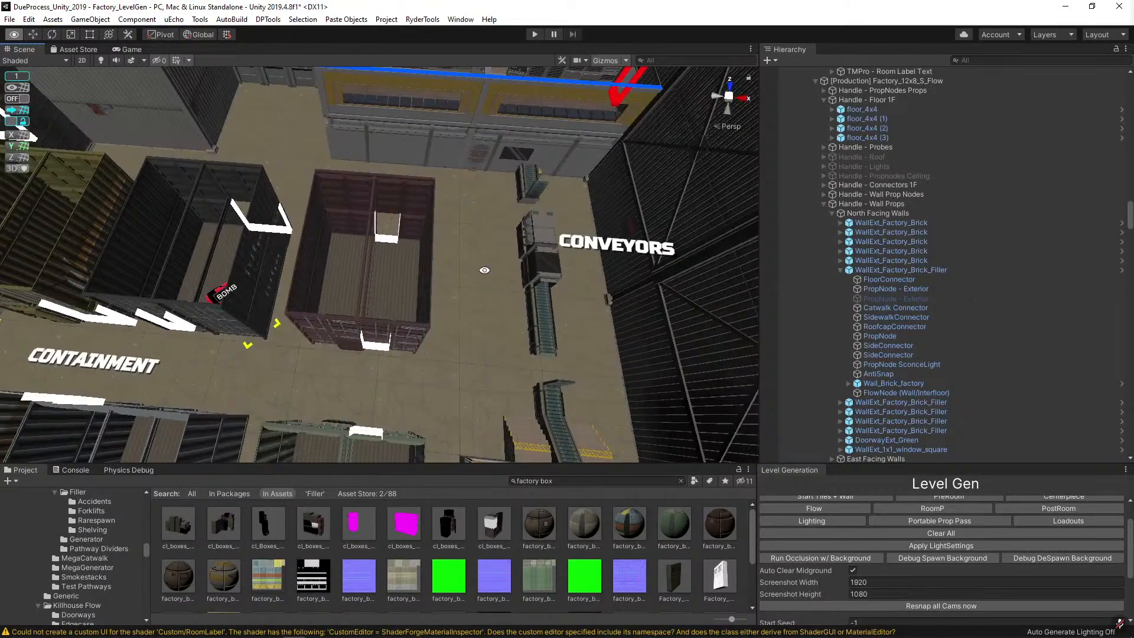
pyautogui.scroll(-4, 178, 171)
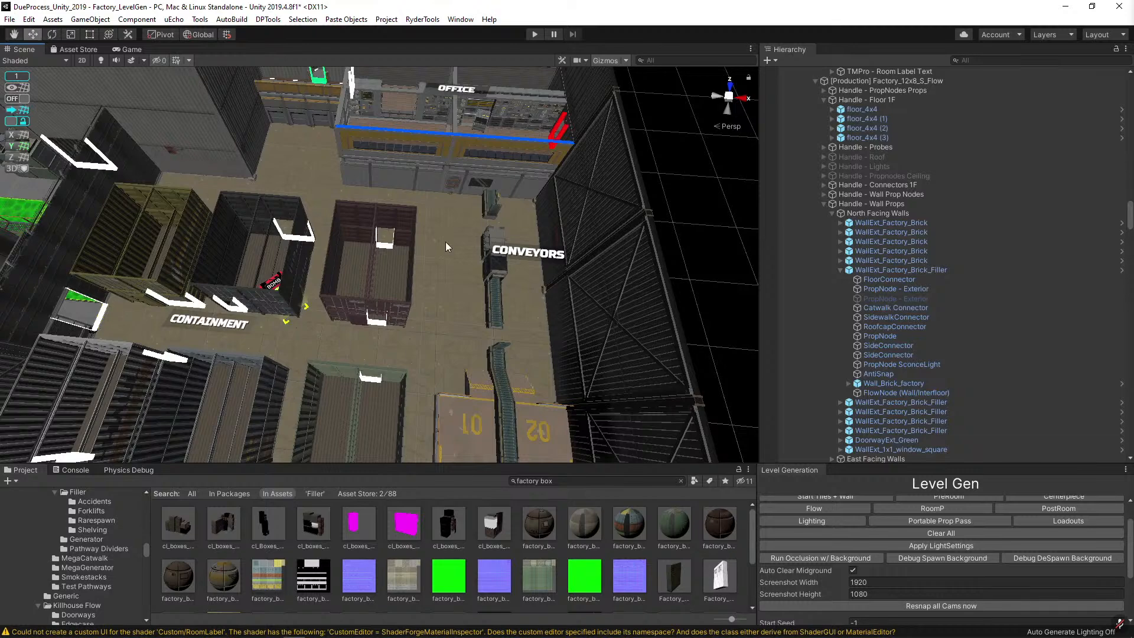
# Search the project assets for water and place a cl_Pallet_Water_Large on the yellow container's floor.
pyautogui.moveTo(448, 245); pyautogui.dragTo(474, 221, button='right')
pyautogui.press('w')
pyautogui.press('s')
pyautogui.press('w')
pyautogui.click(636, 479)
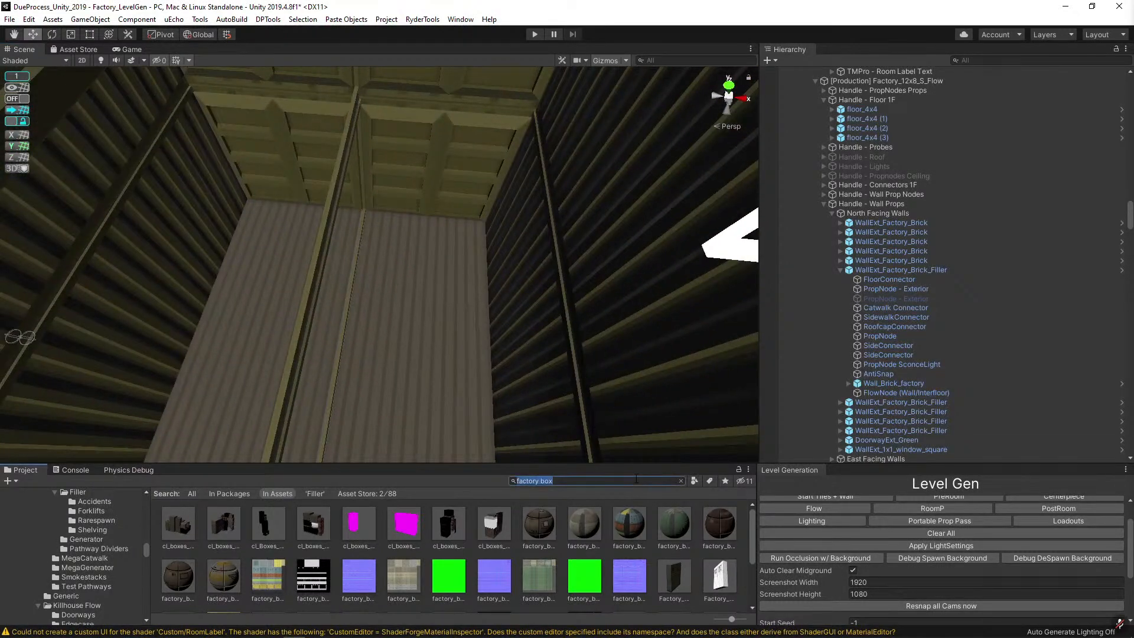
pyautogui.write('water')
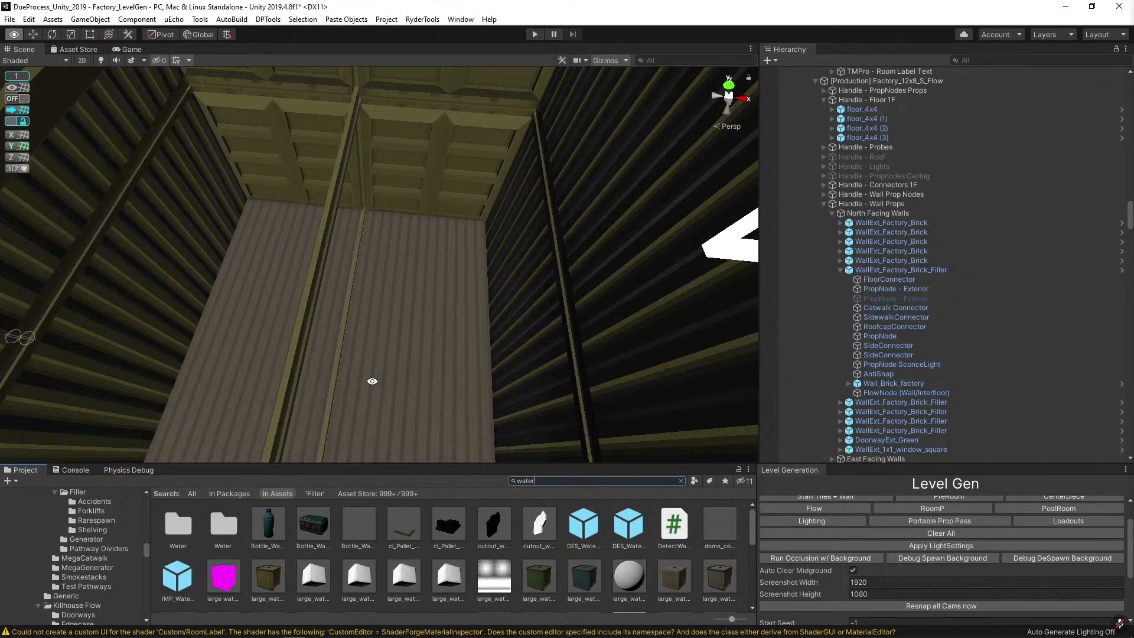
pyautogui.moveTo(372, 380); pyautogui.dragTo(319, 308, button='right')
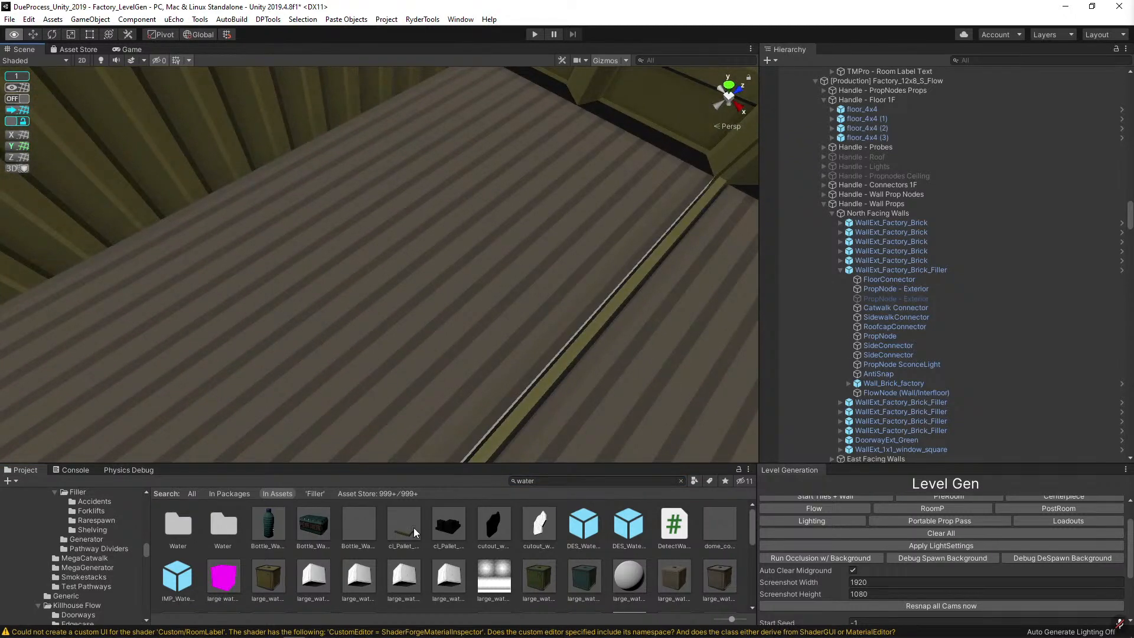
pyautogui.moveTo(413, 533); pyautogui.dragTo(467, 374)
pyautogui.moveTo(449, 330); pyautogui.dragTo(358, 292, button='right')
pyautogui.press('w')
# Duplicate the water pallet, move the copy beside the original along the container, and rotate the copy.
pyautogui.hotkey('ctrl', 'd')
pyautogui.moveTo(363, 247); pyautogui.dragTo(631, 293)
pyautogui.press('e')
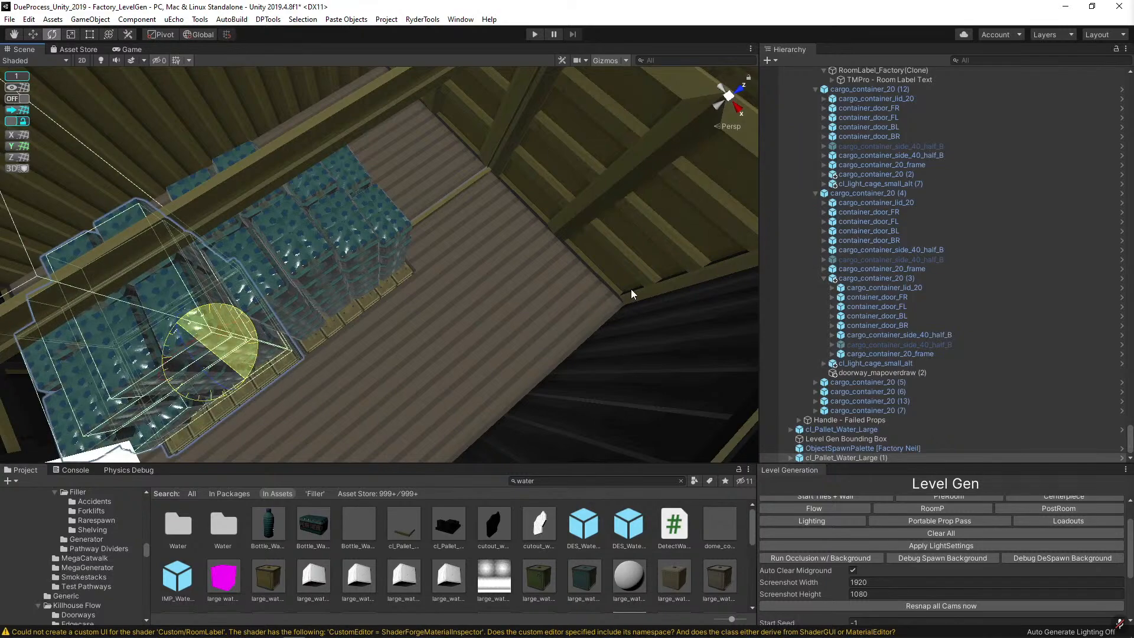
pyautogui.keyDown('alt'); pyautogui.moveTo(263, 313); pyautogui.dragTo(332, 301); pyautogui.keyUp('alt')
# Select both cl_Pallet_Water_Large stacks and position them together inside the yellow container.
pyautogui.moveTo(402, 264); pyautogui.dragTo(456, 295)
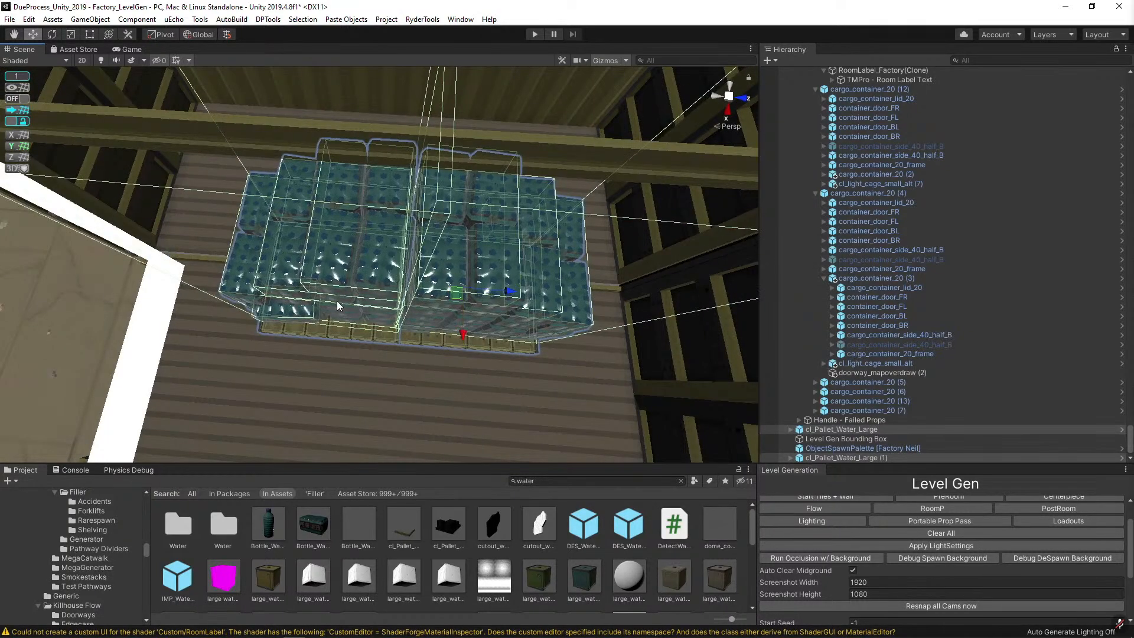
pyautogui.keyDown('alt'); pyautogui.moveTo(338, 305); pyautogui.dragTo(503, 335); pyautogui.keyUp('alt')
pyautogui.scroll(-5, 584, 297)
pyautogui.scroll(-4, 394, 273)
pyautogui.scroll(-6, 526, 159)
pyautogui.click(529, 155)
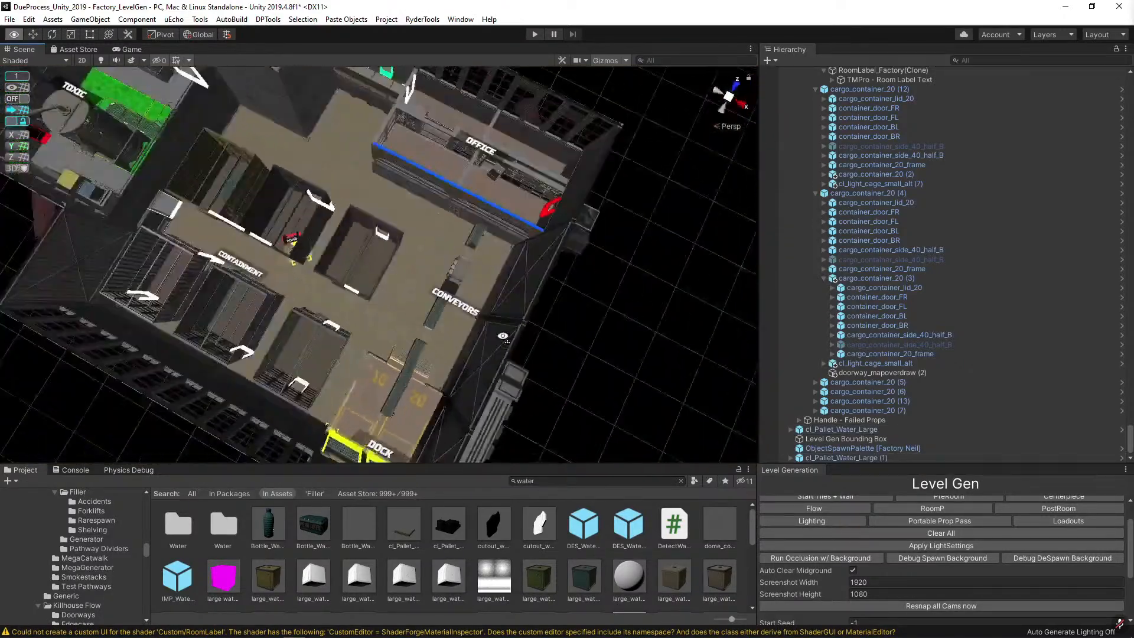
pyautogui.moveTo(503, 335); pyautogui.dragTo(585, 277, button='right')
pyautogui.press('w')
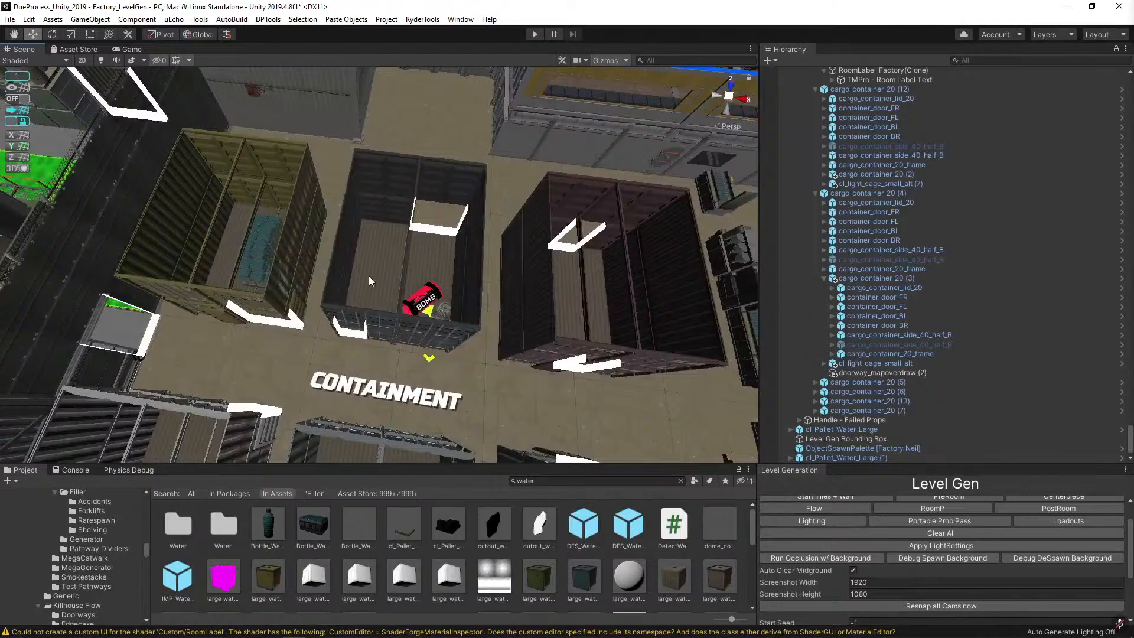
# Duplicate a cl_Pallet_Water_Large from the yellow container, move the copy into the black container, and rotate it.
pyautogui.scroll(5, 370, 281)
pyautogui.click(341, 276)
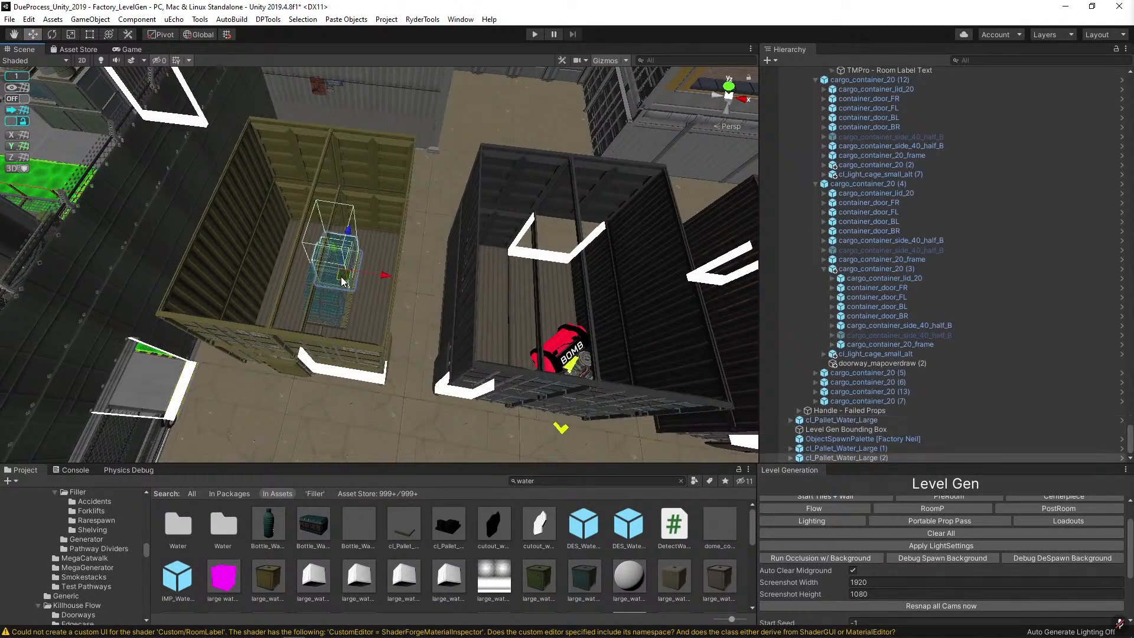
pyautogui.moveTo(341, 276); pyautogui.dragTo(488, 281)
pyautogui.press('d')
pyautogui.press('w')
pyautogui.moveTo(487, 281); pyautogui.dragTo(486, 281, button='right')
pyautogui.press('e')
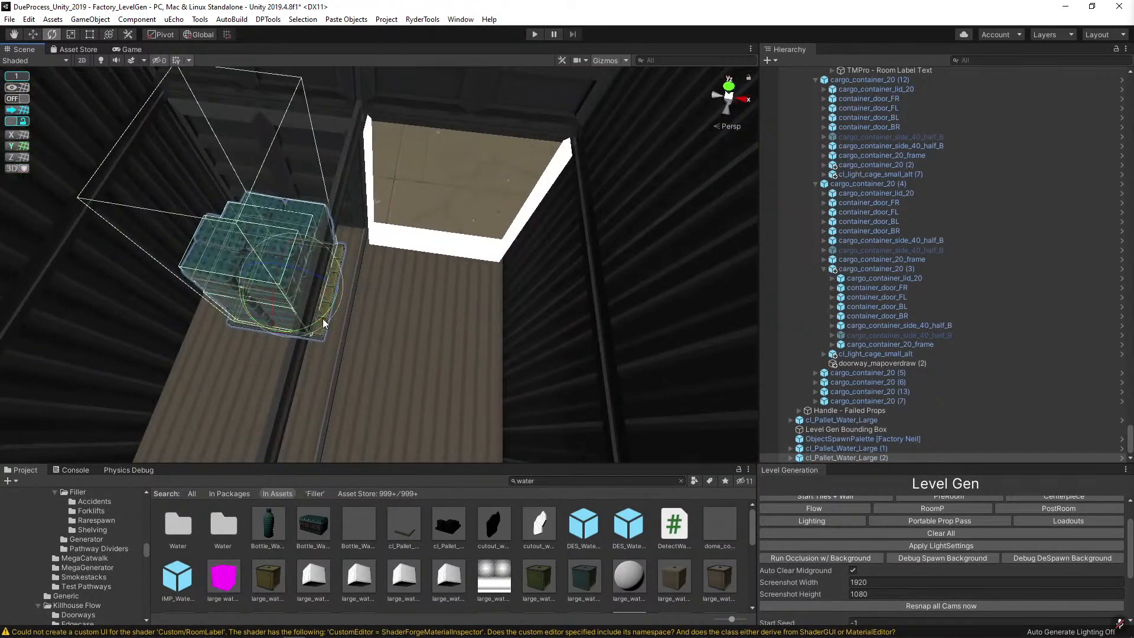
pyautogui.moveTo(322, 317); pyautogui.dragTo(338, 243)
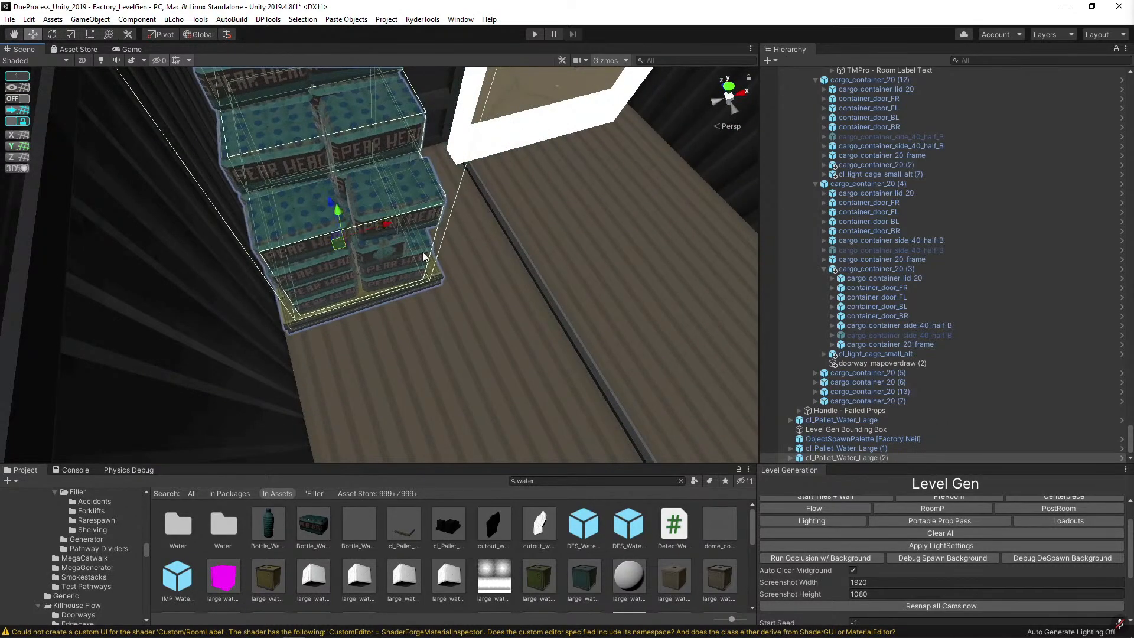
# Duplicate the black container's water pallet beside the original and replace the copy with cl_Pallet_Water_Small.
pyautogui.keyDown('alt'); pyautogui.moveTo(424, 257); pyautogui.dragTo(195, 243); pyautogui.keyUp('alt')
pyautogui.hotkey('ctrl', 'd')
pyautogui.hotkey('ctrl', 'shift', 'r')
pyautogui.moveTo(406, 523); pyautogui.dragTo(150, 221)
pyautogui.moveTo(371, 530); pyautogui.dragTo(154, 219)
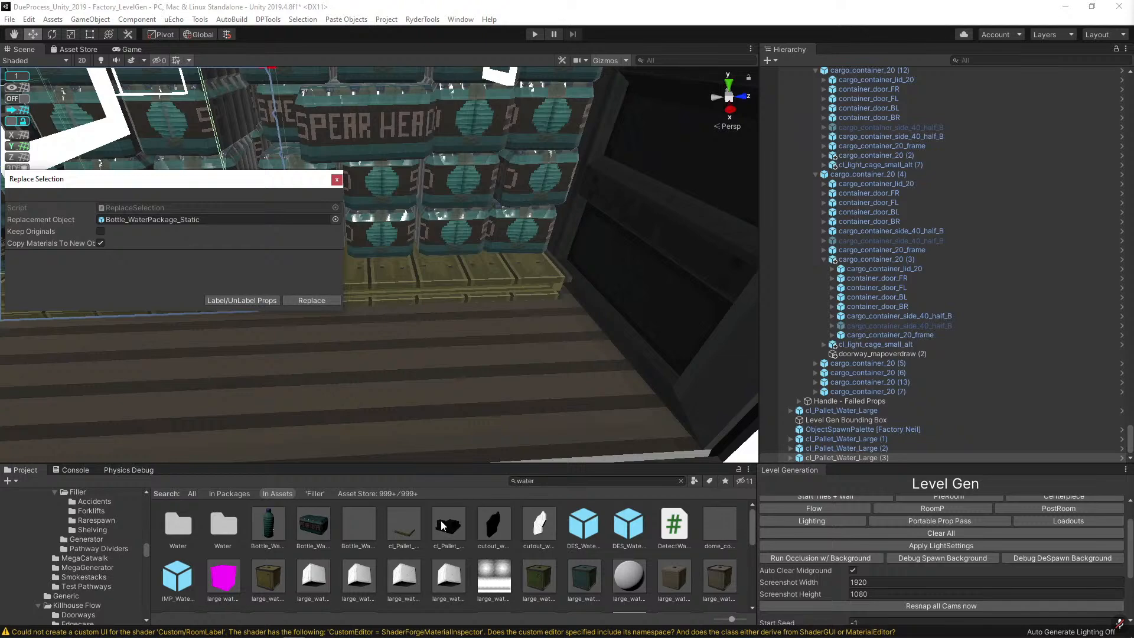
pyautogui.moveTo(442, 523); pyautogui.dragTo(174, 222)
pyautogui.click(311, 300)
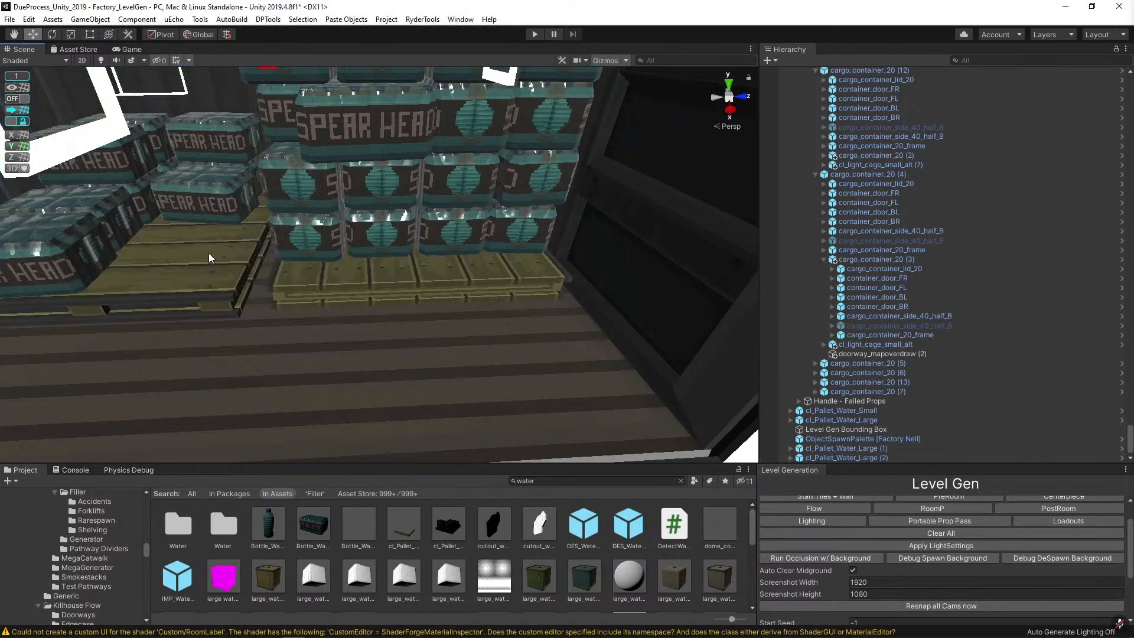
# Rotate the cl_Pallet_Water_Small and position it next to the large water pallet in the black container.
pyautogui.press('f')
pyautogui.press('e')
pyautogui.keyDown('ctrl'); pyautogui.moveTo(376, 335); pyautogui.dragTo(231, 359); pyautogui.keyUp('ctrl')
pyautogui.press('w')
pyautogui.click(392, 306)
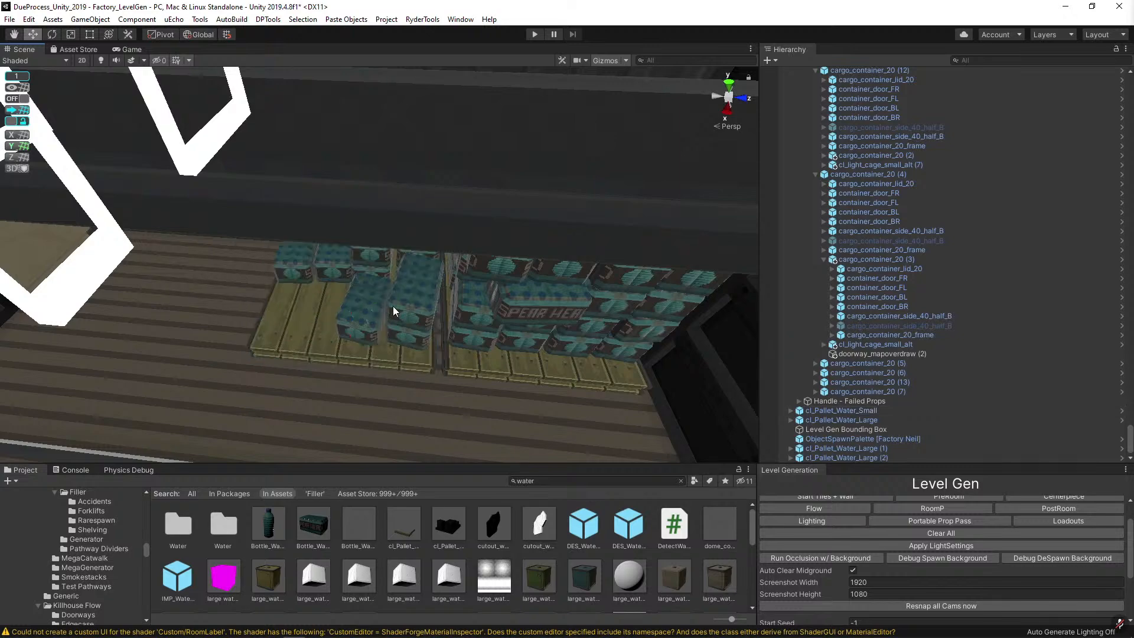
pyautogui.click(392, 307)
pyautogui.moveTo(395, 304); pyautogui.dragTo(403, 305)
# Examine the furnished black container and the surrounding containment, conveyors and dock layout for further prop placement.
pyautogui.moveTo(436, 325); pyautogui.dragTo(536, 197, button='right')
pyautogui.press('w')
pyautogui.click(557, 168)
pyautogui.press('s')
pyautogui.moveTo(378, 198); pyautogui.dragTo(298, 234, button='right')
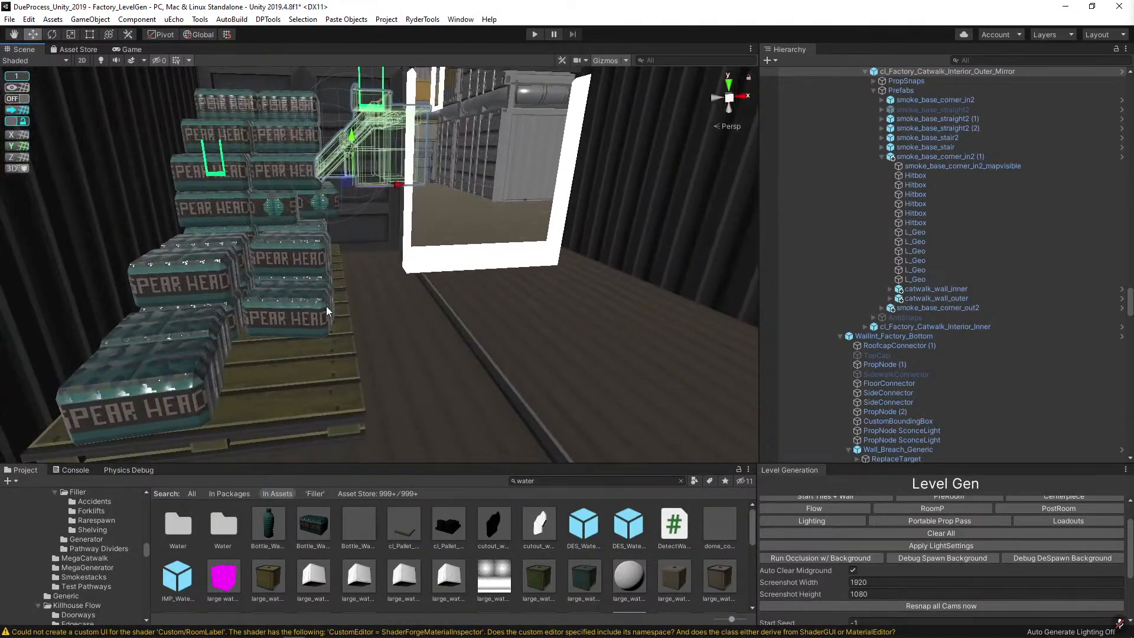
pyautogui.press('s')
pyautogui.moveTo(426, 313); pyautogui.dragTo(422, 352, button='right')
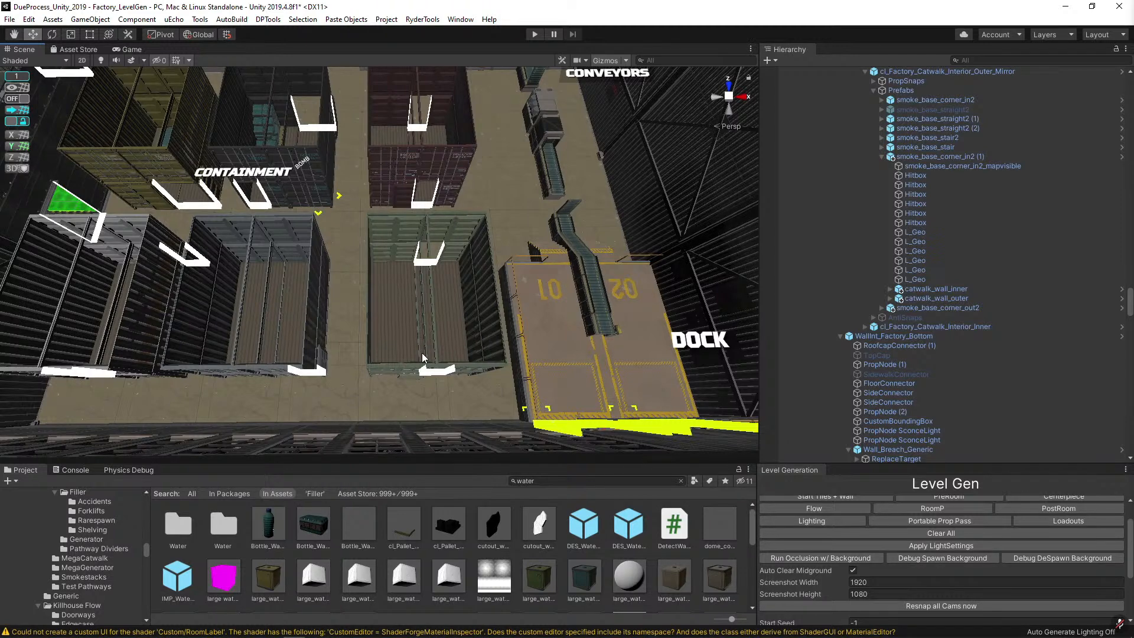
pyautogui.press('alt')
pyautogui.keyDown('alt'); pyautogui.moveTo(438, 284); pyautogui.dragTo(580, 234); pyautogui.keyUp('alt')
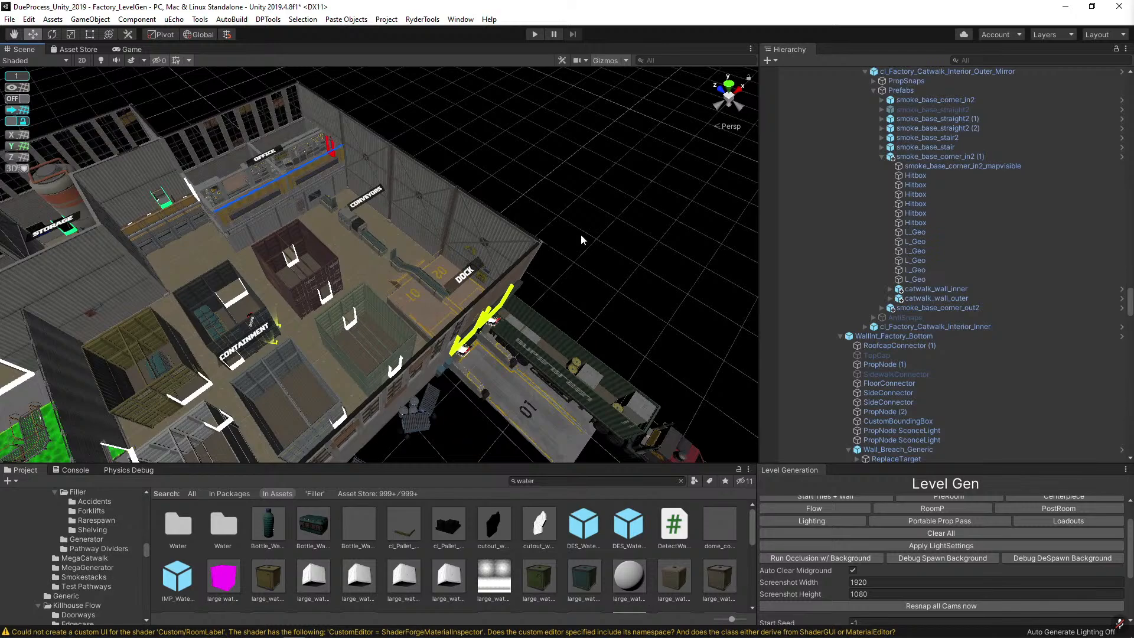
pyautogui.keyDown('alt'); pyautogui.moveTo(581, 234); pyautogui.dragTo(478, 208); pyautogui.keyUp('alt')
pyautogui.press('s')
pyautogui.moveTo(479, 208); pyautogui.dragTo(414, 306, button='right')
pyautogui.press('d')
pyautogui.press('w')
pyautogui.press('a')
pyautogui.keyDown('alt'); pyautogui.moveTo(415, 311); pyautogui.dragTo(583, 441); pyautogui.keyUp('alt')
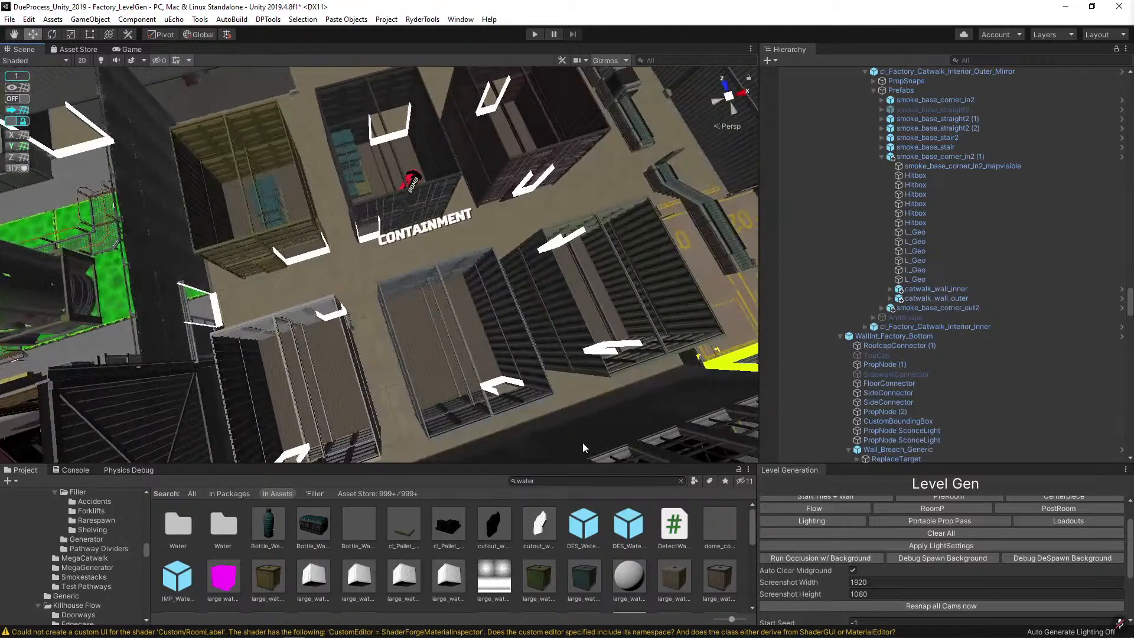
# Search the project assets for arcade and place a cl_Arcade_wall_4x1 in the maroon container.
pyautogui.click(582, 480)
pyautogui.write('arcade')
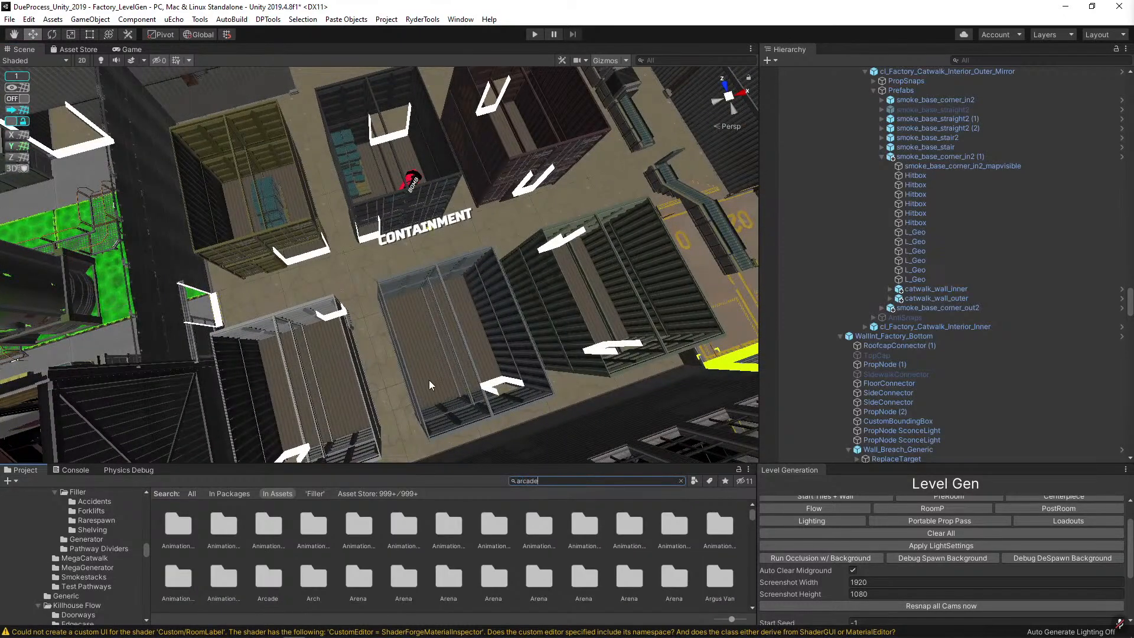
pyautogui.keyDown('alt'); pyautogui.moveTo(428, 380); pyautogui.dragTo(480, 285); pyautogui.keyUp('alt')
pyautogui.scroll(-3, 572, 581)
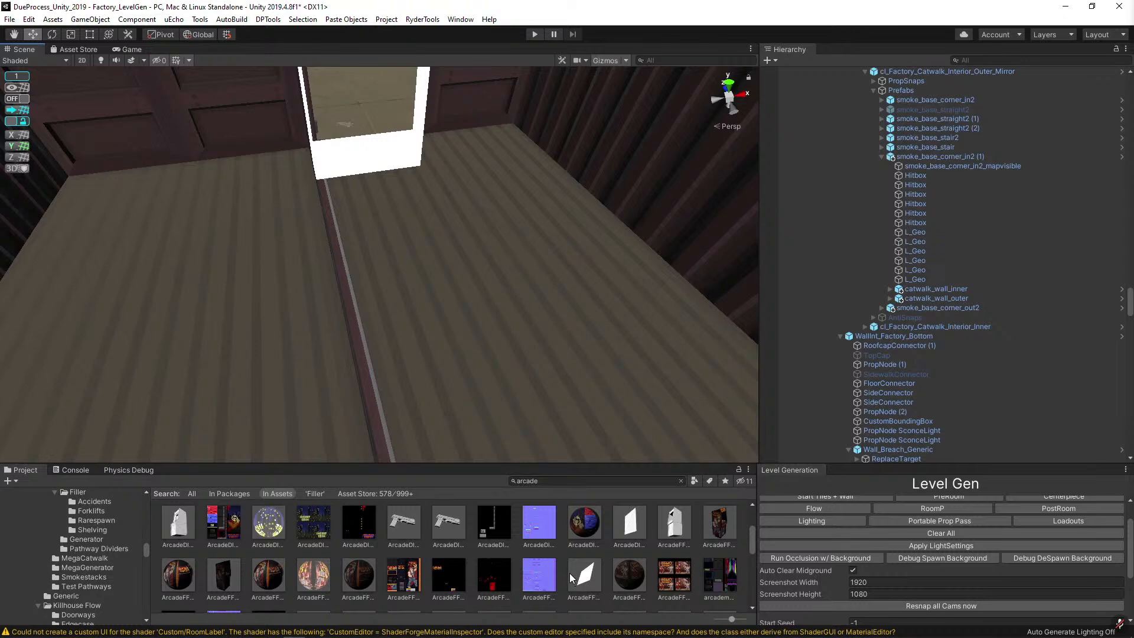
pyautogui.scroll(-3, 568, 578)
pyautogui.scroll(1, 568, 577)
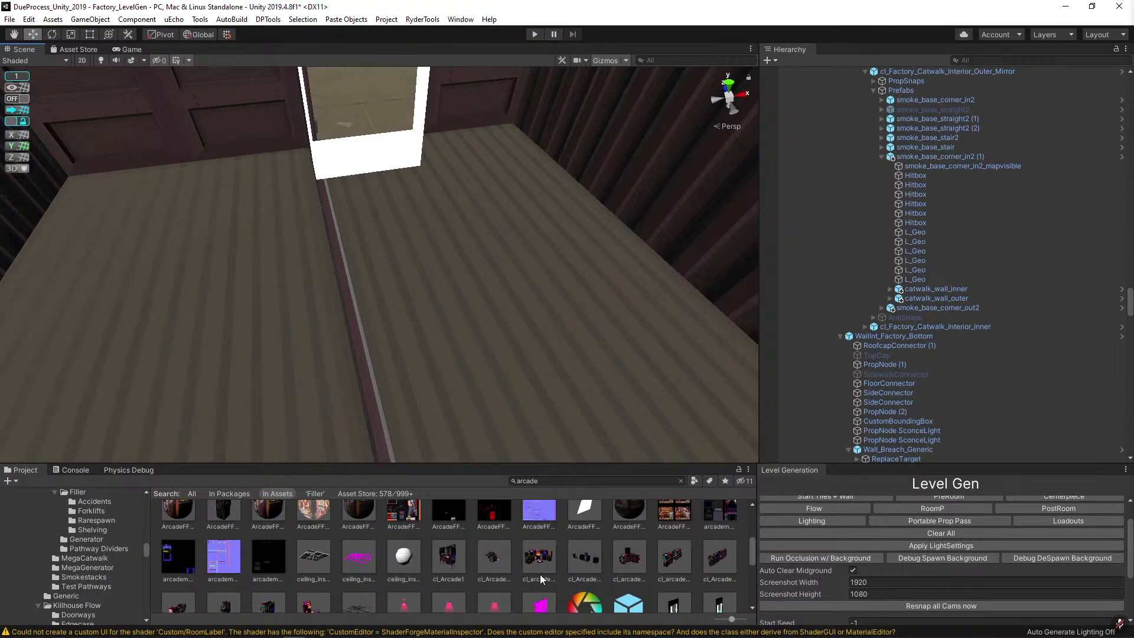
pyautogui.scroll(1, 721, 556)
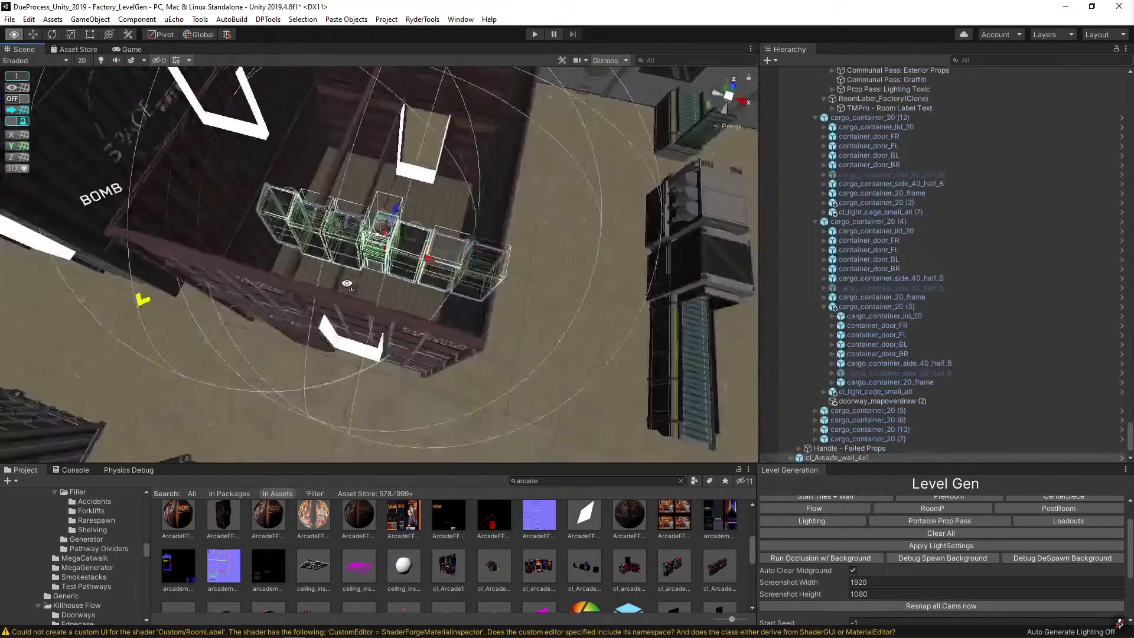
pyautogui.moveTo(347, 283); pyautogui.dragTo(349, 285, button='right')
# Rotate the arcade wall to run lengthwise and move it towards the maroon container's side wall.
pyautogui.press('e')
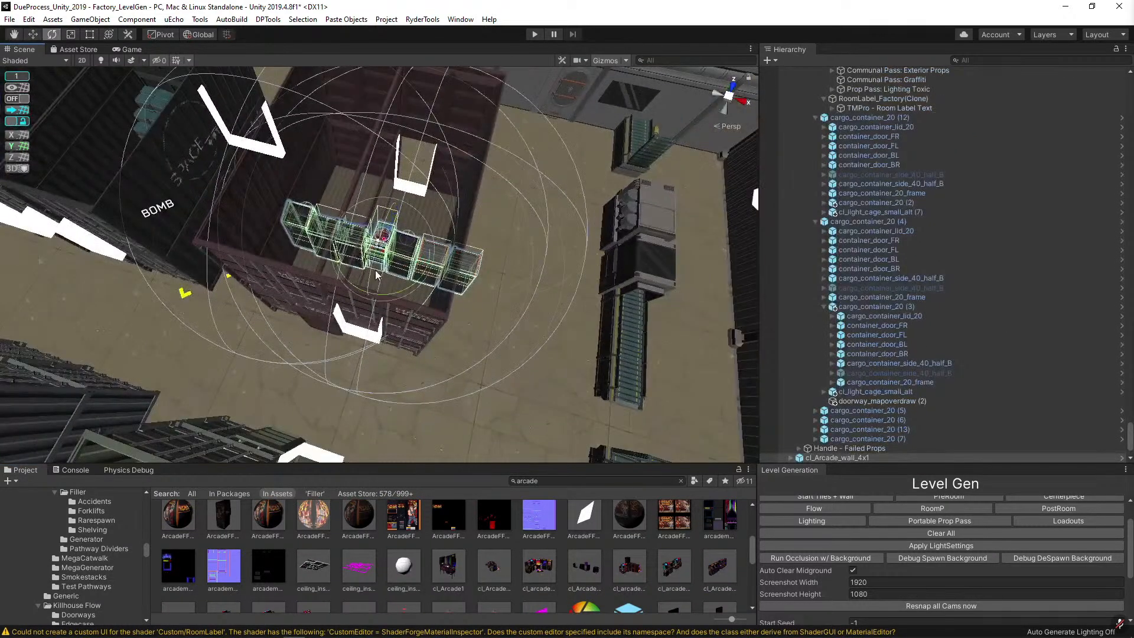
pyautogui.moveTo(399, 290); pyautogui.dragTo(237, 301)
pyautogui.press('w')
pyautogui.moveTo(366, 242); pyautogui.dragTo(416, 258, button='right')
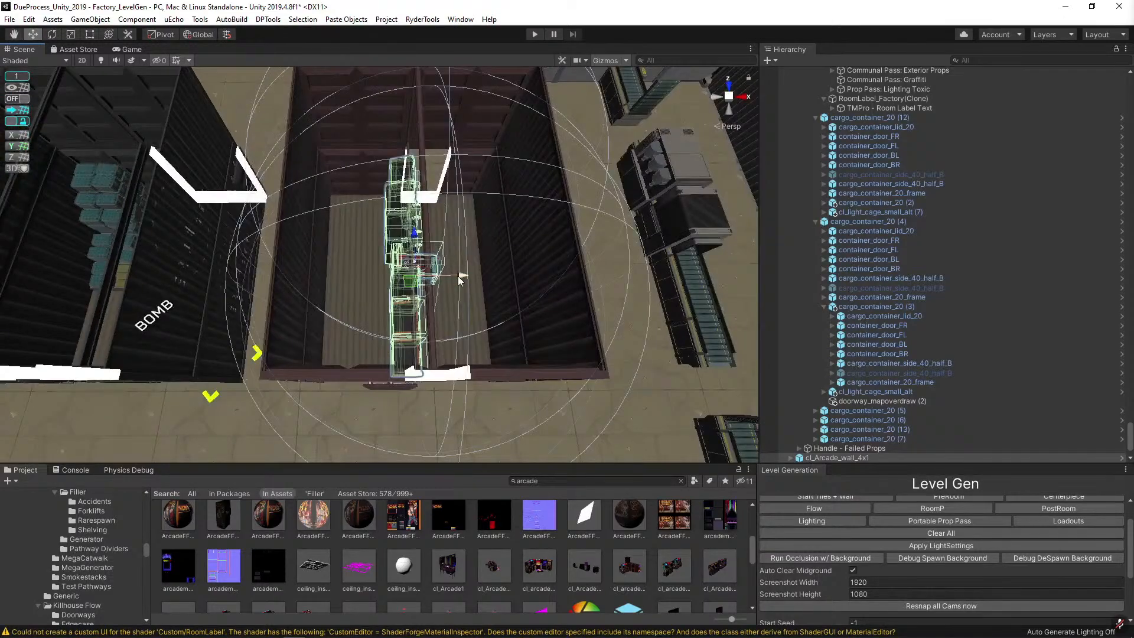
pyautogui.moveTo(462, 276); pyautogui.dragTo(431, 277)
pyautogui.moveTo(422, 272); pyautogui.dragTo(271, 287, button='right')
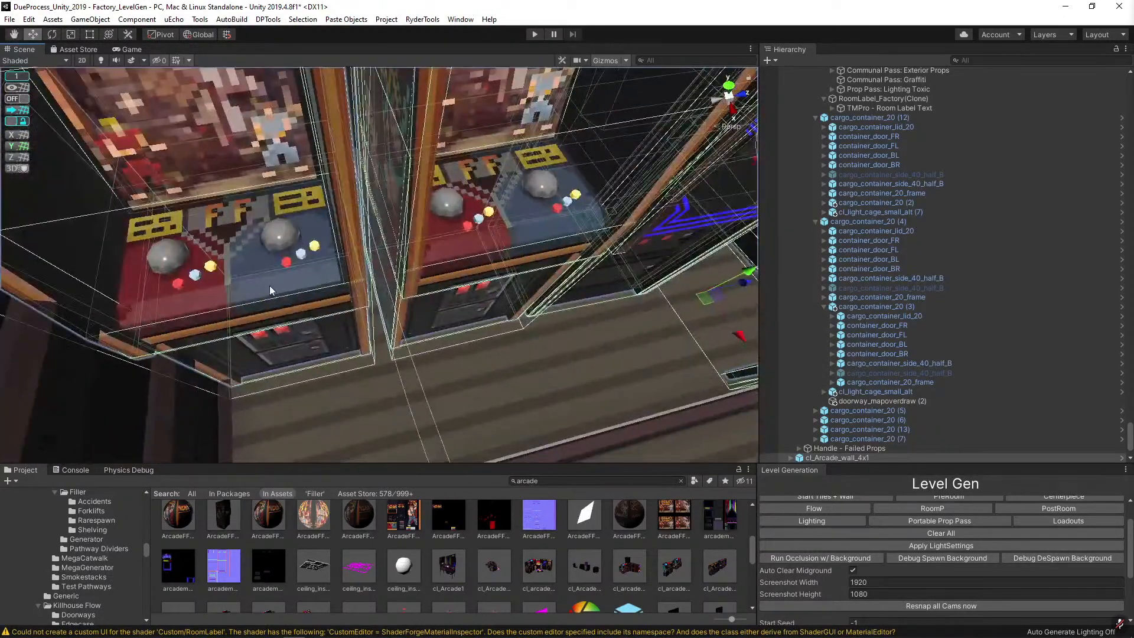
# Deactivate the arcade wall's end cabinet ArcadeFF_Cabinet (3) and adjust the whole row's position inside the maroon container.
pyautogui.click(281, 282)
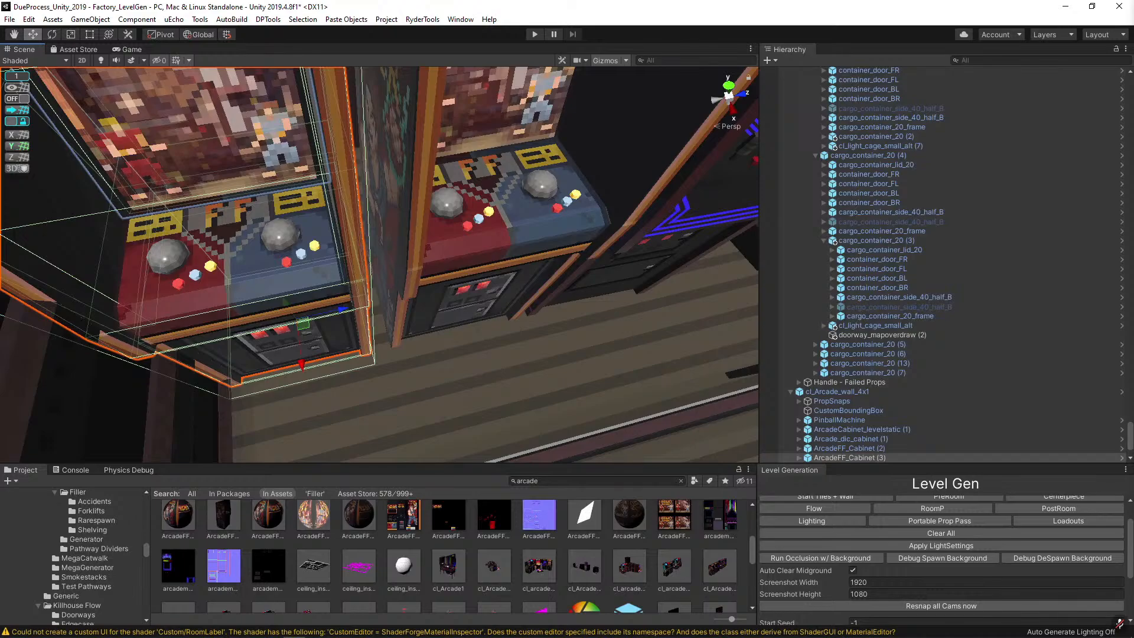
pyautogui.hotkey('alt', 'shift', 'a')
pyautogui.click(440, 266)
pyautogui.keyDown('alt'); pyautogui.moveTo(439, 266); pyautogui.dragTo(405, 243); pyautogui.keyUp('alt')
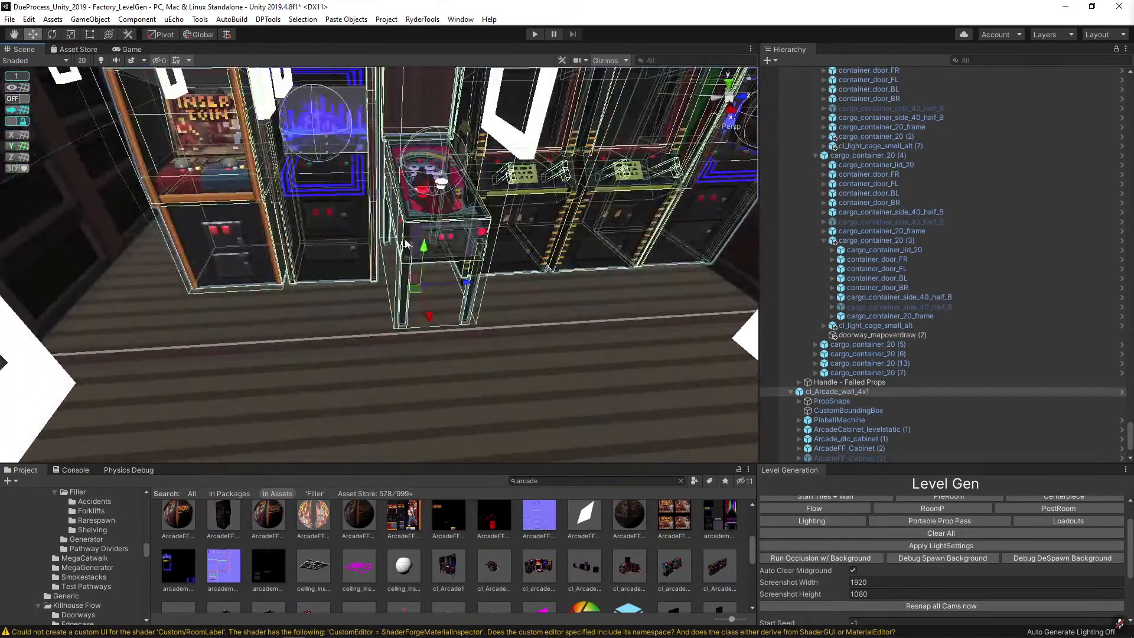
pyautogui.moveTo(474, 286); pyautogui.dragTo(425, 286)
pyautogui.moveTo(425, 286); pyautogui.dragTo(705, 313, button='right')
pyautogui.moveTo(559, 282); pyautogui.dragTo(486, 282)
pyautogui.moveTo(486, 282); pyautogui.dragTo(518, 276, button='right')
pyautogui.moveTo(517, 276); pyautogui.dragTo(389, 298)
# Search the project assets for storage props.
pyautogui.press('s')
pyautogui.moveTo(390, 299); pyautogui.dragTo(514, 474, button='right')
pyautogui.press('s')
pyautogui.click(555, 476)
pyautogui.write('stor')
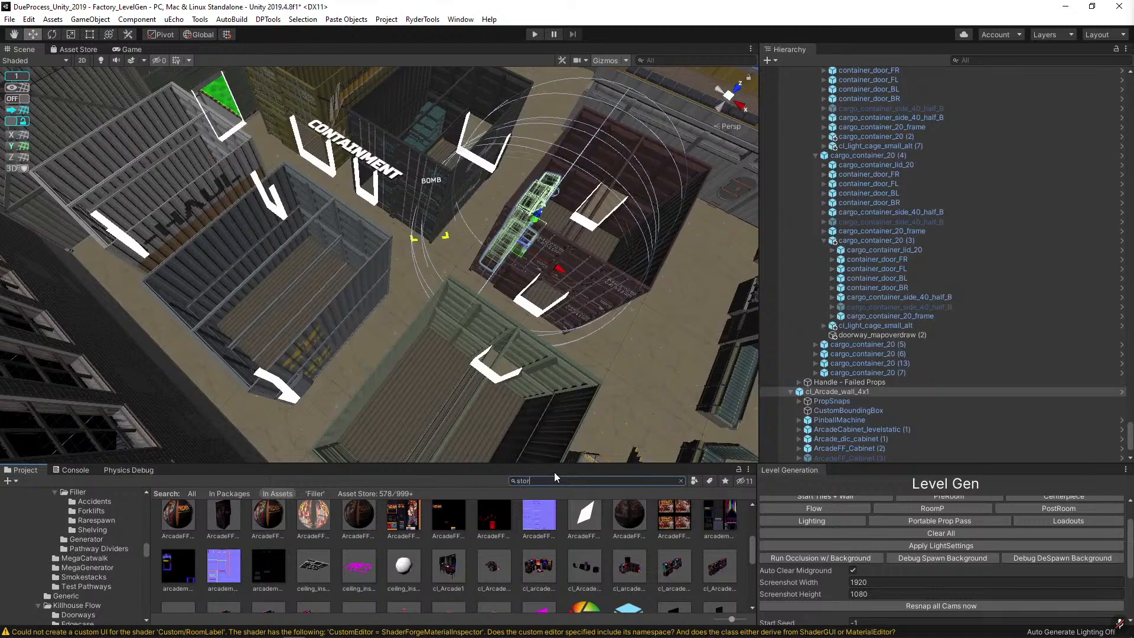
pyautogui.write('age')
# Duplicate the cl_Arcade_wall_4x1 and move the copy into the green container.
pyautogui.click(440, 141)
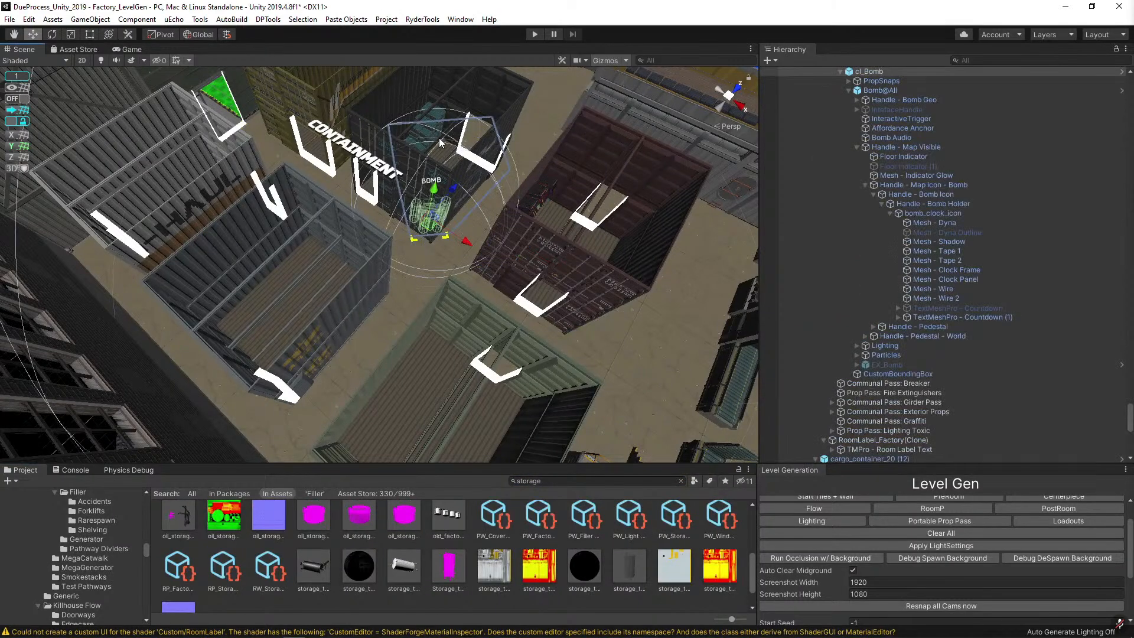
pyautogui.press('w')
pyautogui.moveTo(440, 141); pyautogui.dragTo(366, 118, button='right')
pyautogui.click(376, 297)
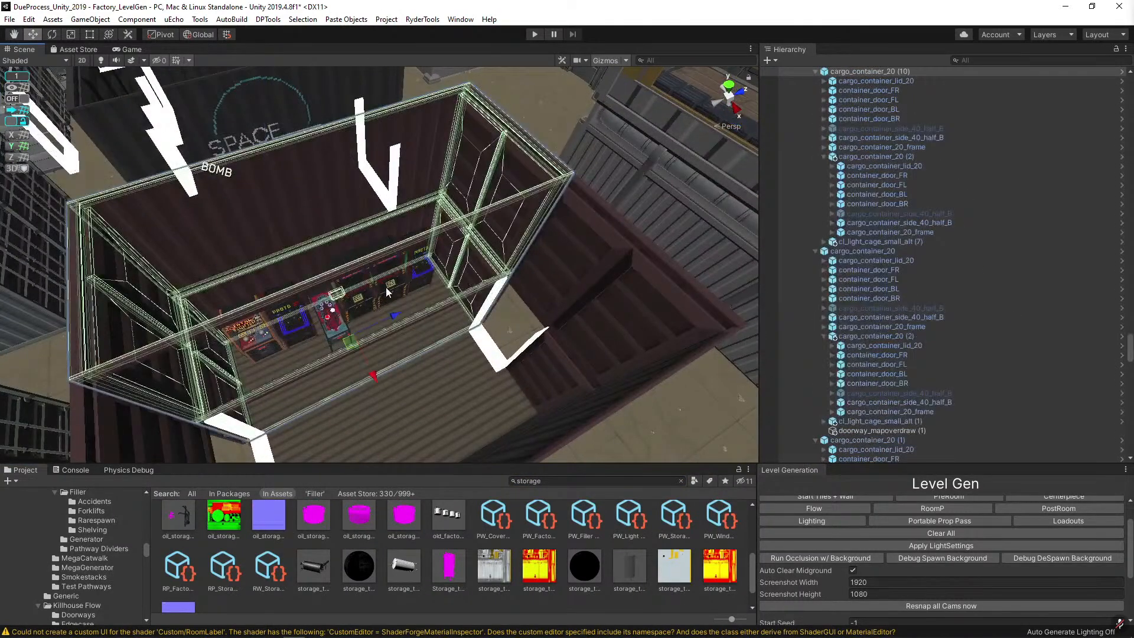
pyautogui.click(385, 288)
pyautogui.press('s')
pyautogui.moveTo(385, 288); pyautogui.dragTo(307, 307, button='right')
pyautogui.hotkey('ctrl', 'd')
pyautogui.moveTo(489, 277); pyautogui.dragTo(295, 343)
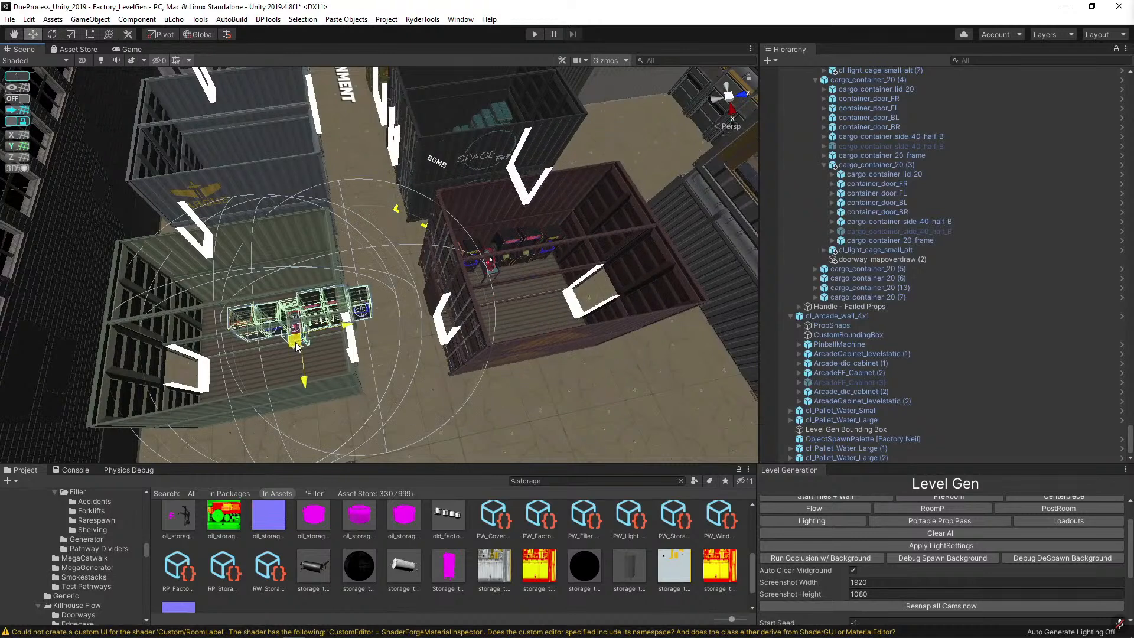
# Replace the copied arcade wall in the green container with cl_storagepile_3x2_corner.
pyautogui.scroll(10, 385, 562)
pyautogui.hotkey('ctrl', 'shift', 'r')
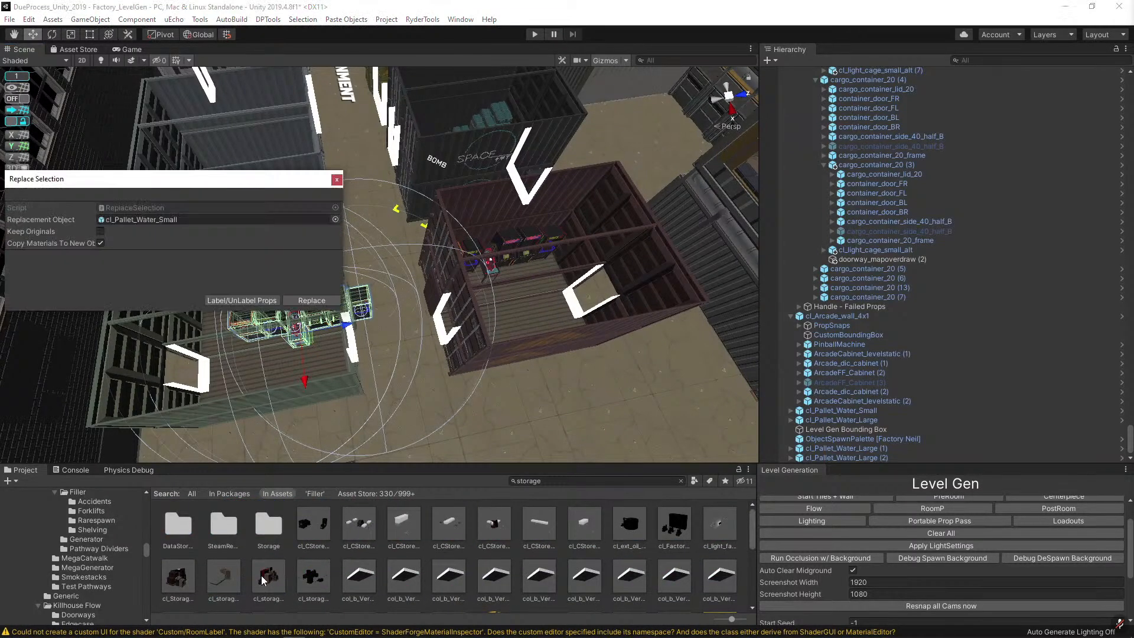
pyautogui.moveTo(264, 580); pyautogui.dragTo(200, 215)
pyautogui.click(312, 301)
# Replace the corner storage pile in the green container with cl_StoragePile_2x2.
pyautogui.click(304, 326)
pyautogui.press('f')
pyautogui.moveTo(304, 328); pyautogui.dragTo(437, 306, button='right')
pyautogui.hotkey('ctrl', 'shift', 'r')
pyautogui.moveTo(182, 575); pyautogui.dragTo(170, 215)
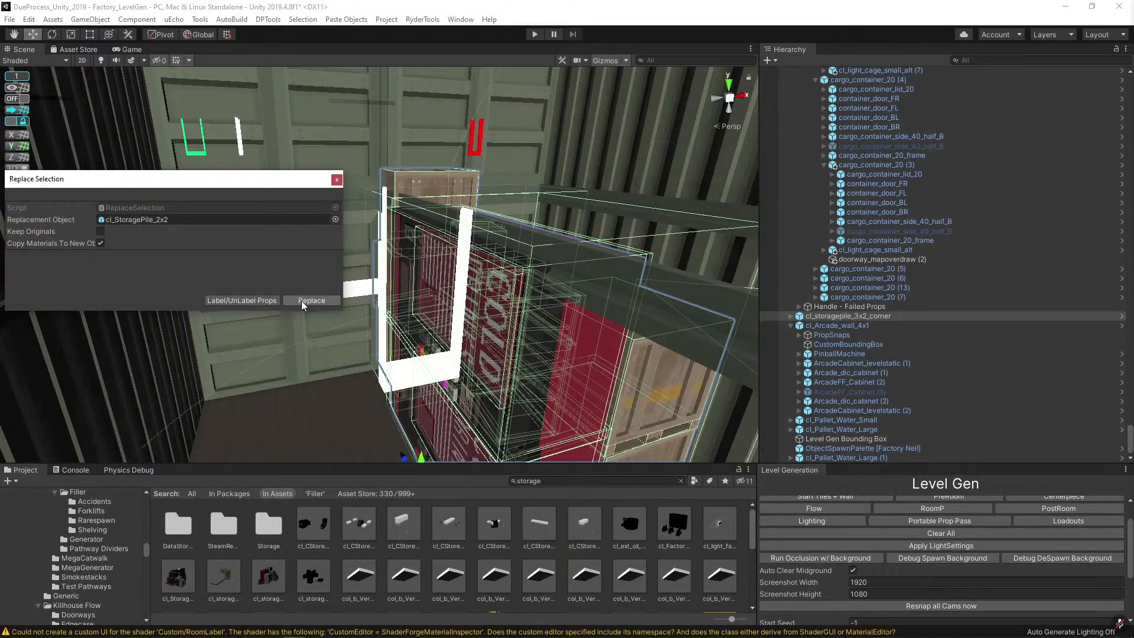
pyautogui.click(301, 300)
# Position the cl_StoragePile_2x2 against the green container's wall, clear of its doorway.
pyautogui.press('f')
pyautogui.keyDown('alt'); pyautogui.moveTo(307, 313); pyautogui.dragTo(295, 277); pyautogui.keyUp('alt')
pyautogui.moveTo(578, 261); pyautogui.dragTo(437, 274)
pyautogui.click(421, 258)
pyautogui.hotkey('ctrl', 'z')
pyautogui.moveTo(430, 247); pyautogui.dragTo(156, 214, button='right')
pyautogui.click(262, 193)
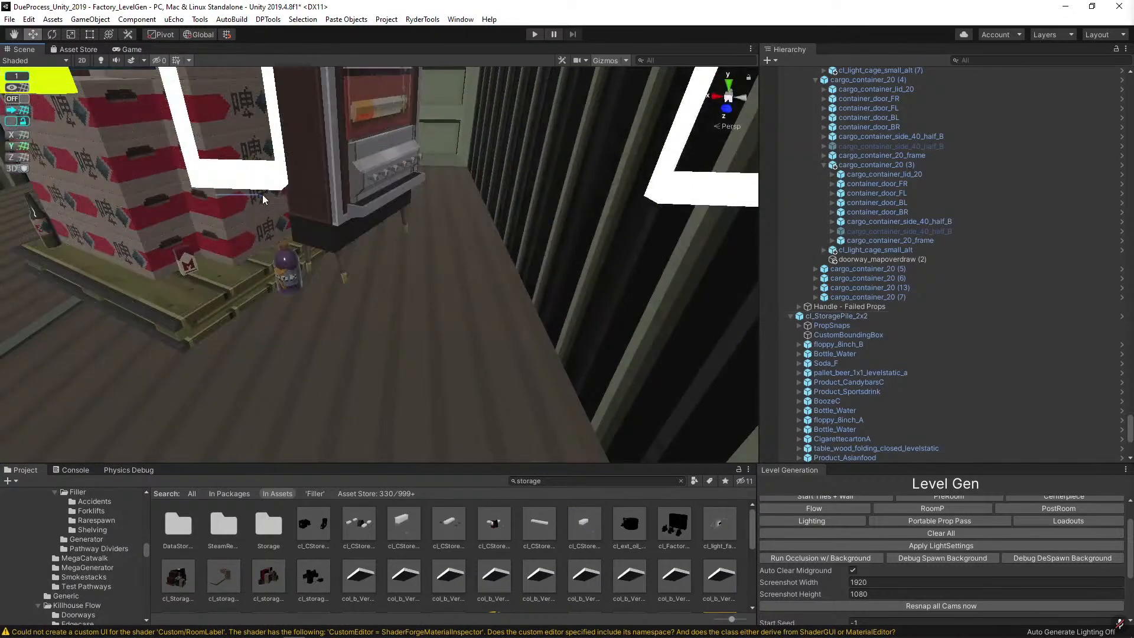
pyautogui.click(211, 200)
pyautogui.press('f')
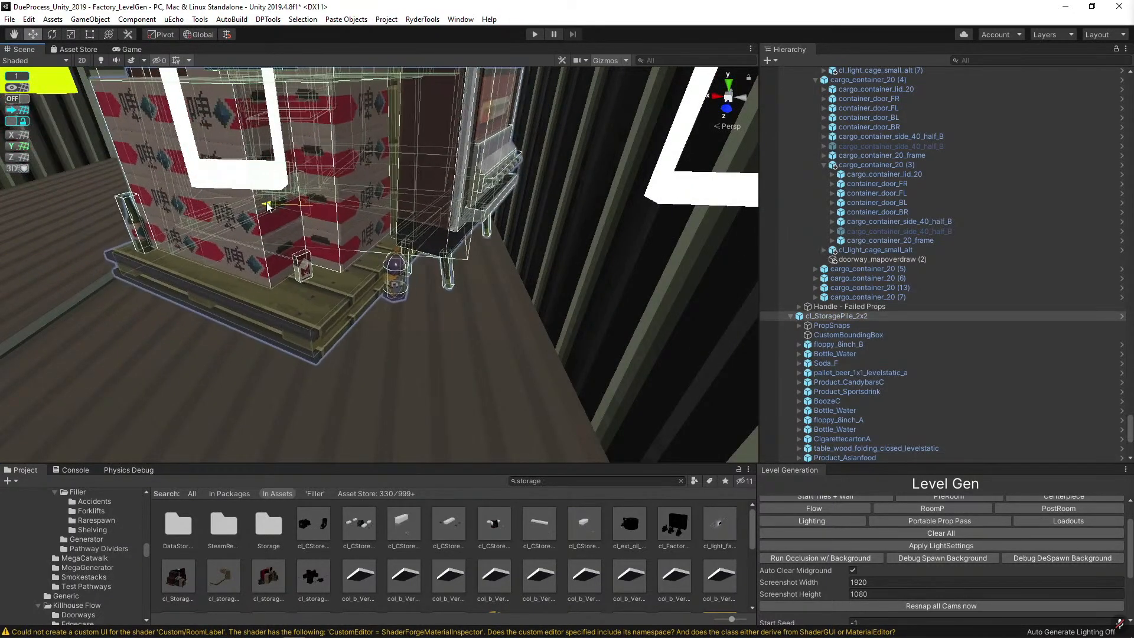
pyautogui.keyDown('alt'); pyautogui.moveTo(266, 206); pyautogui.dragTo(460, 256); pyautogui.keyUp('alt')
pyautogui.moveTo(533, 228); pyautogui.dragTo(547, 228, button='right')
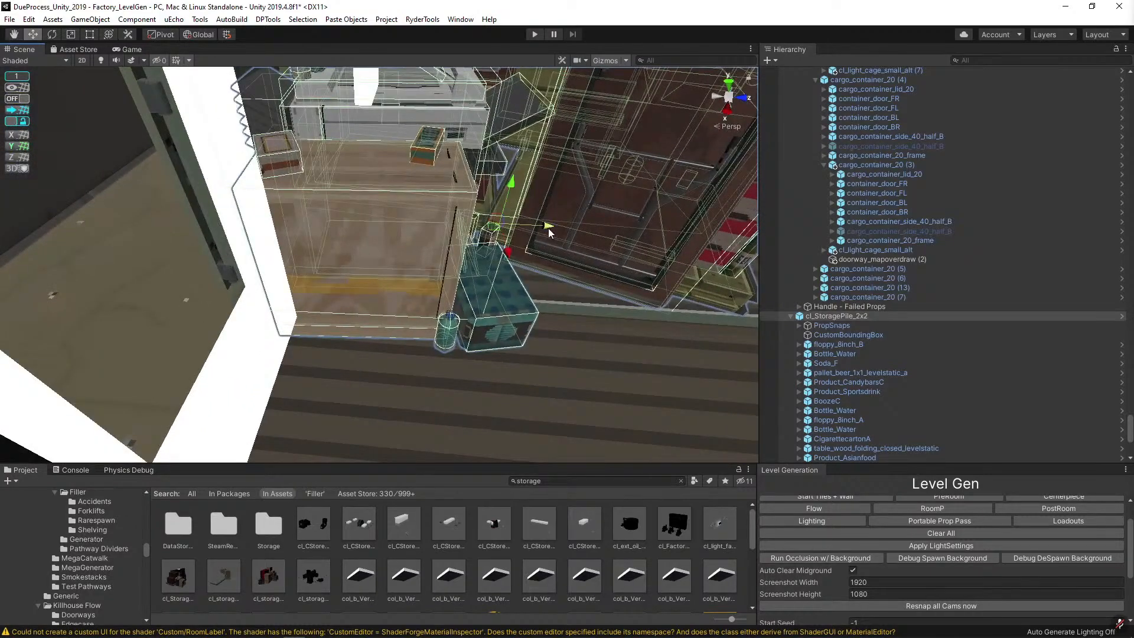
# Hide the layer of the white doorway markers in the Scene view.
pyautogui.click(1049, 34)
pyautogui.click(1110, 346)
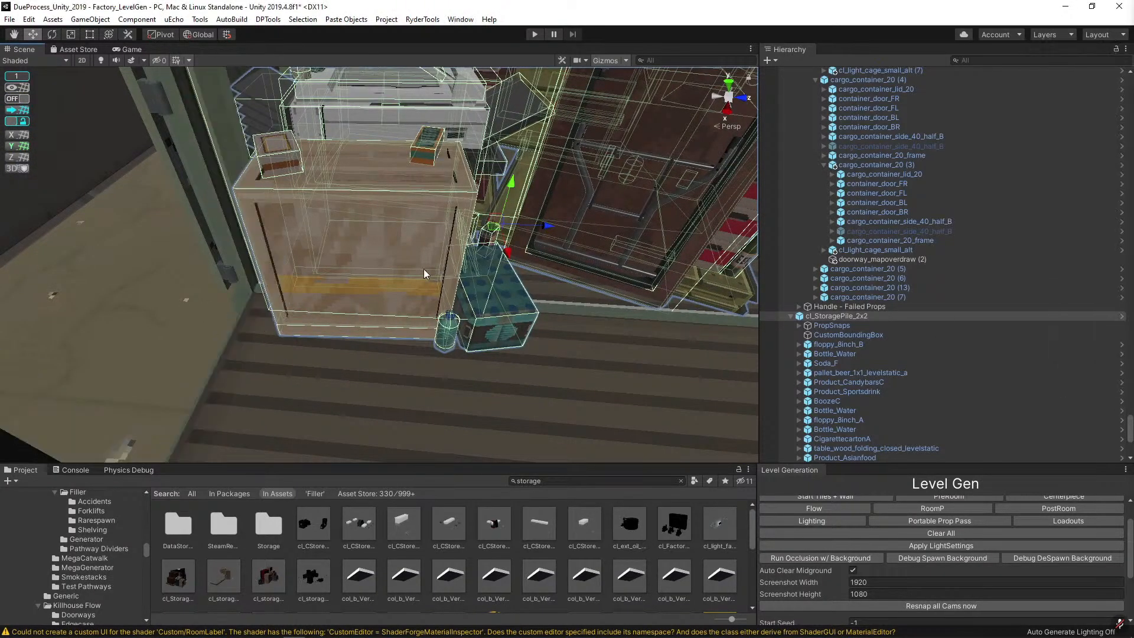
pyautogui.moveTo(424, 268); pyautogui.dragTo(658, 284, button='right')
# Apply the green and maroon containers' wall materials to their respective ceilings.
pyautogui.doubleClick(544, 307)
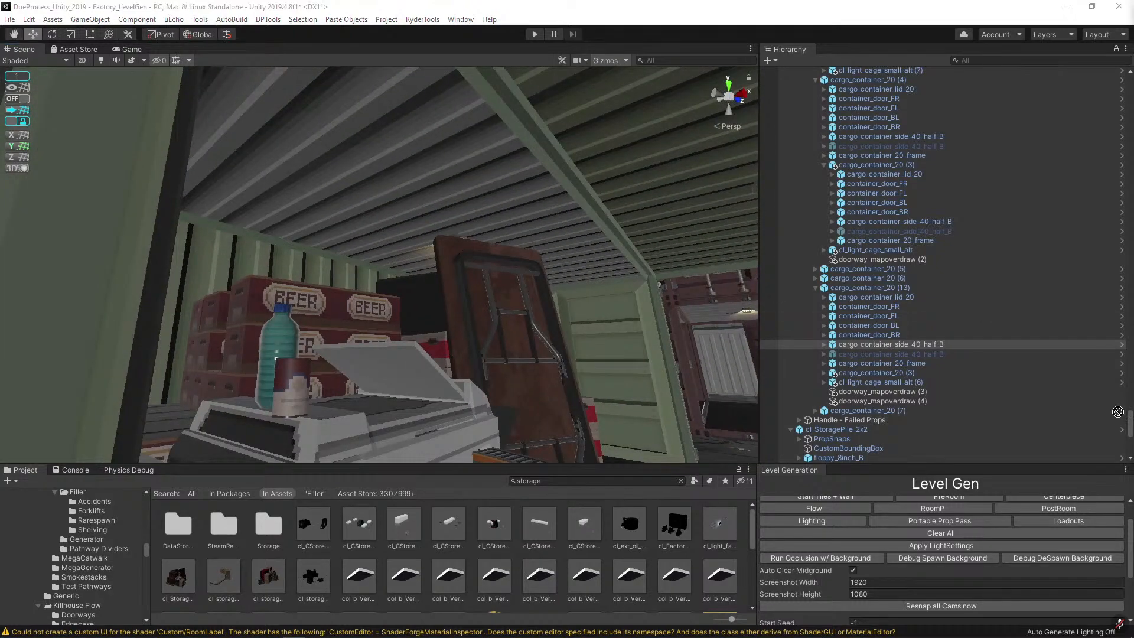
pyautogui.moveTo(408, 182); pyautogui.dragTo(550, 264, button='right')
pyautogui.doubleClick(550, 265)
pyautogui.moveTo(509, 348); pyautogui.dragTo(472, 260, button='right')
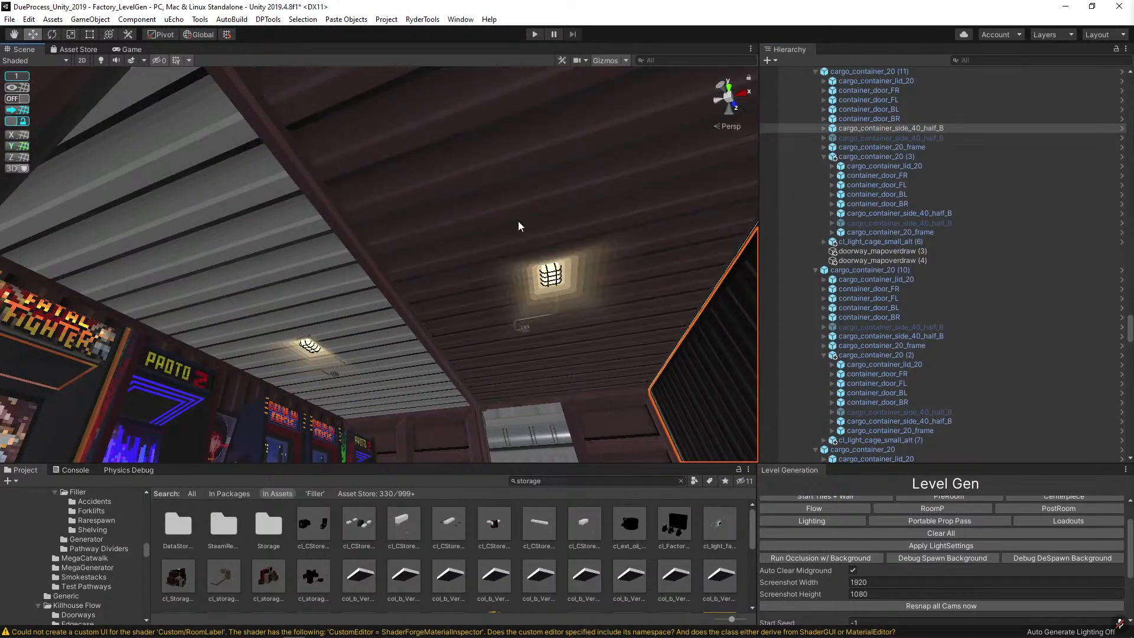
pyautogui.moveTo(0, 331); pyautogui.dragTo(254, 319)
# Match the black and yellow containers' ceilings to their own walls by applying the corresponding container materials.
pyautogui.moveTo(501, 167); pyautogui.dragTo(549, 175, button='right')
pyautogui.click(421, 274)
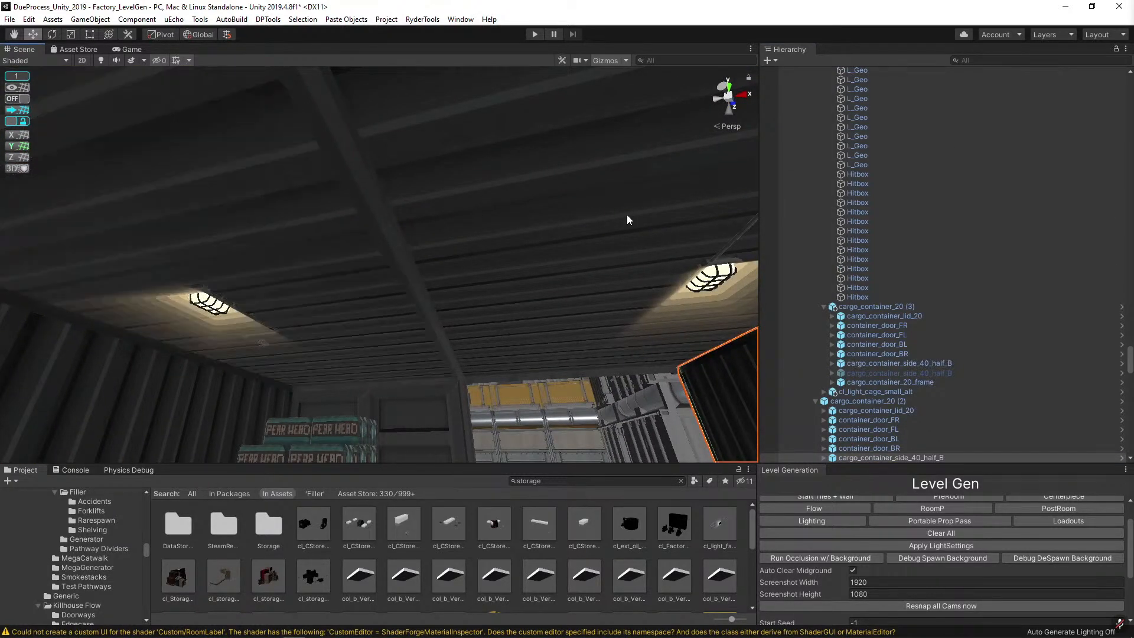
pyautogui.moveTo(626, 214); pyautogui.dragTo(572, 182, button='right')
pyautogui.click(495, 325)
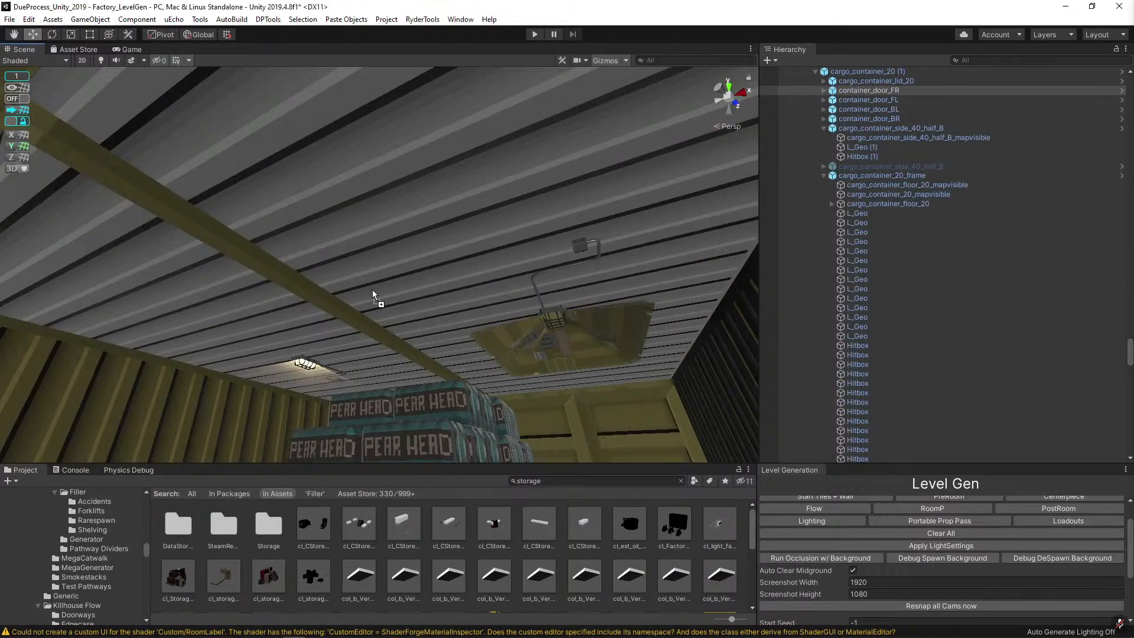
pyautogui.moveTo(1132, 425); pyautogui.dragTo(190, 300)
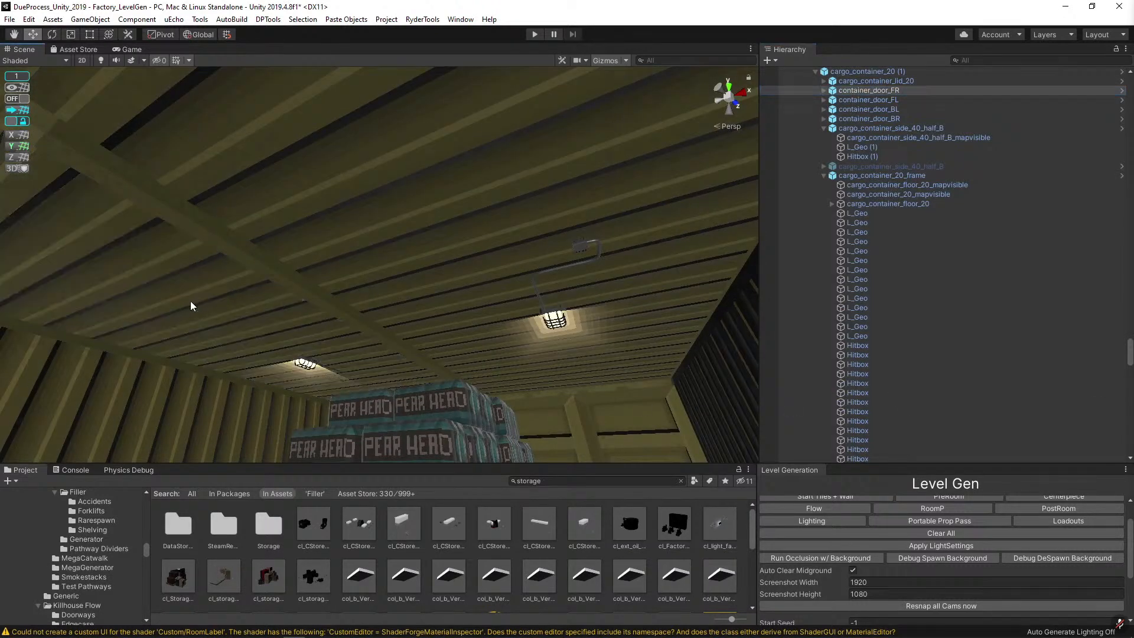
# Apply the grey ARGUS container's own material to its ceiling so it matches the walls.
pyautogui.moveTo(190, 300); pyautogui.dragTo(522, 288, button='right')
pyautogui.click(411, 297)
pyautogui.click(522, 288)
pyautogui.click(501, 285)
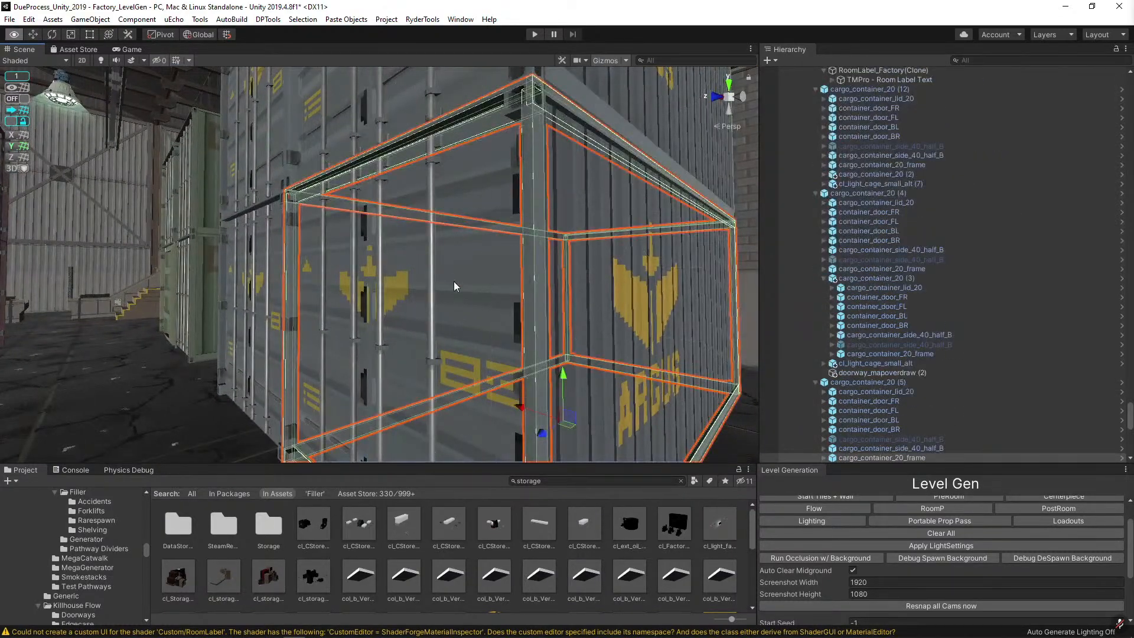
pyautogui.moveTo(453, 281); pyautogui.dragTo(525, 236, button='right')
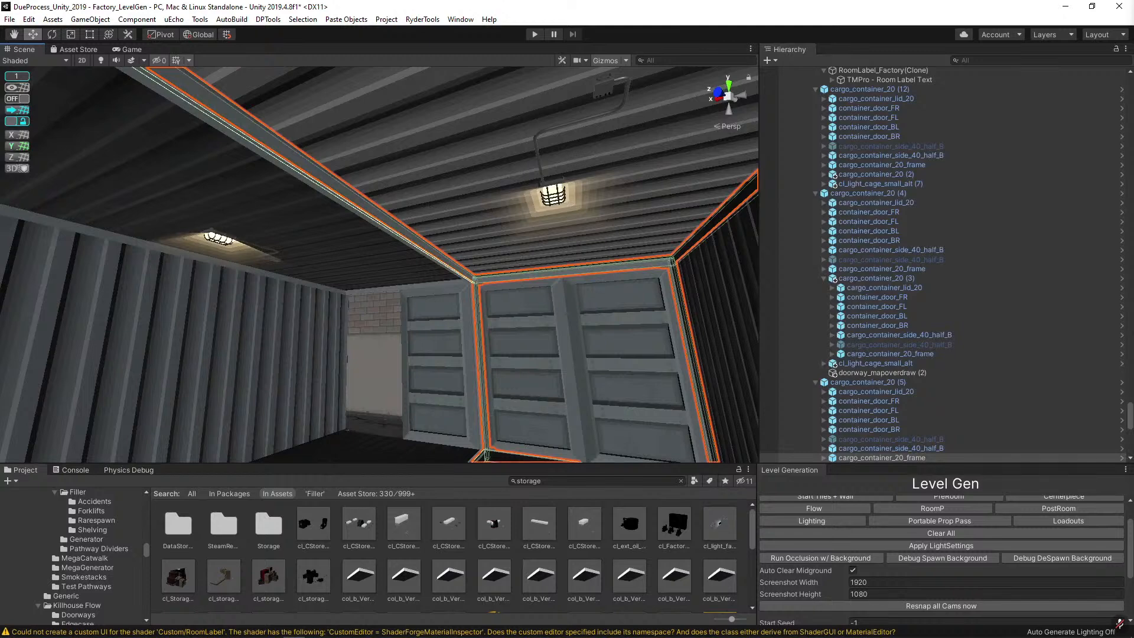
pyautogui.moveTo(377, 177); pyautogui.dragTo(456, 147, button='right')
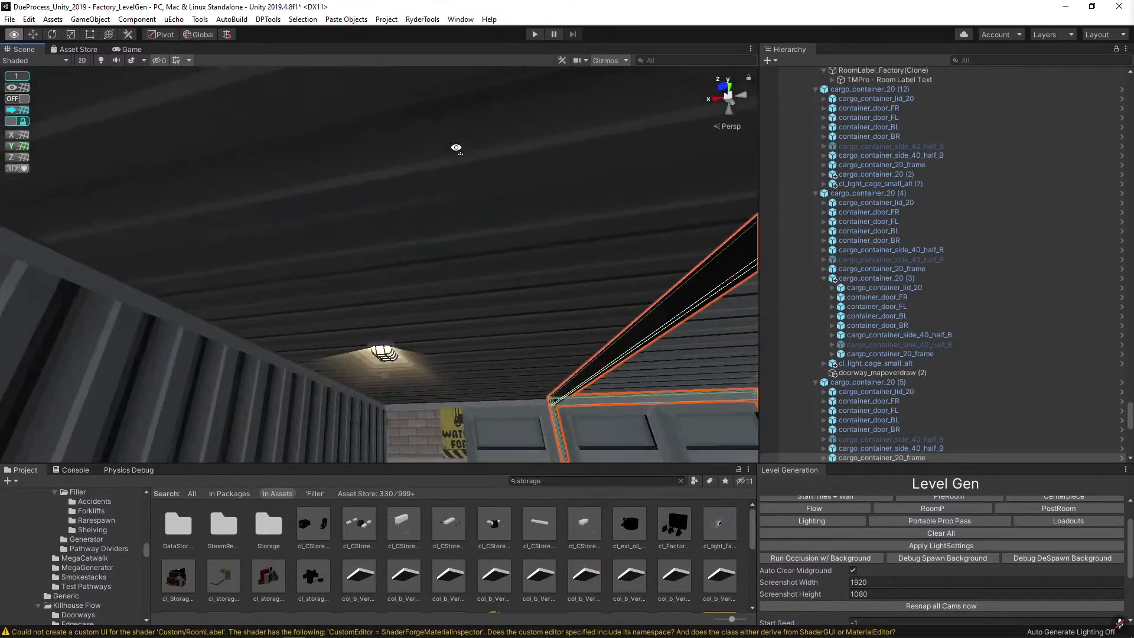
pyautogui.click(880, 458)
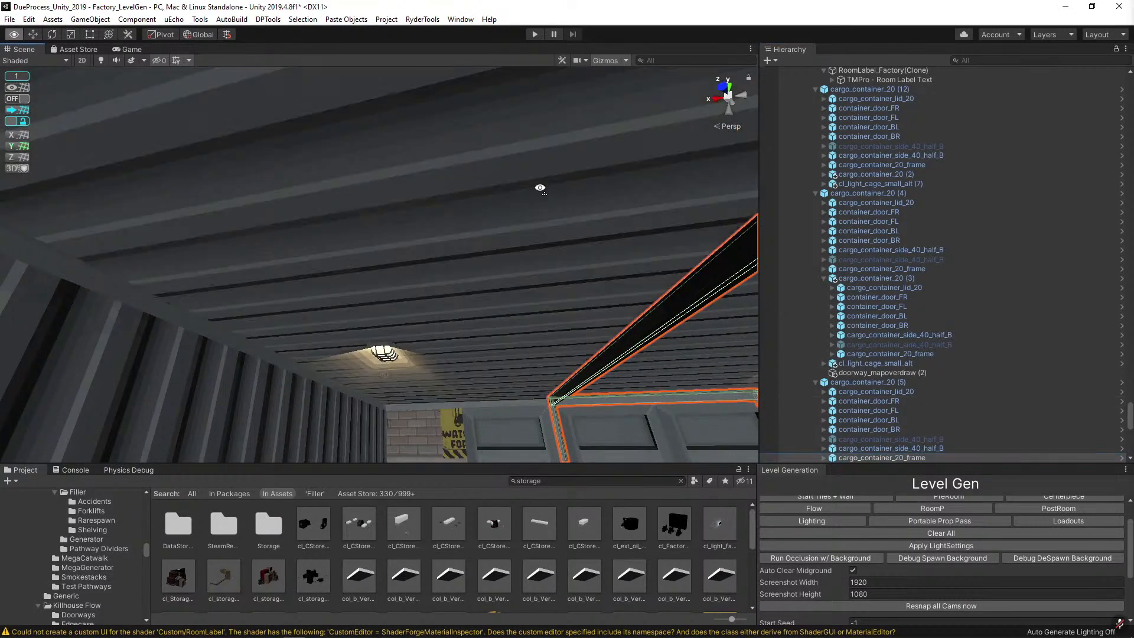
pyautogui.moveTo(539, 188); pyautogui.dragTo(726, 273, button='right')
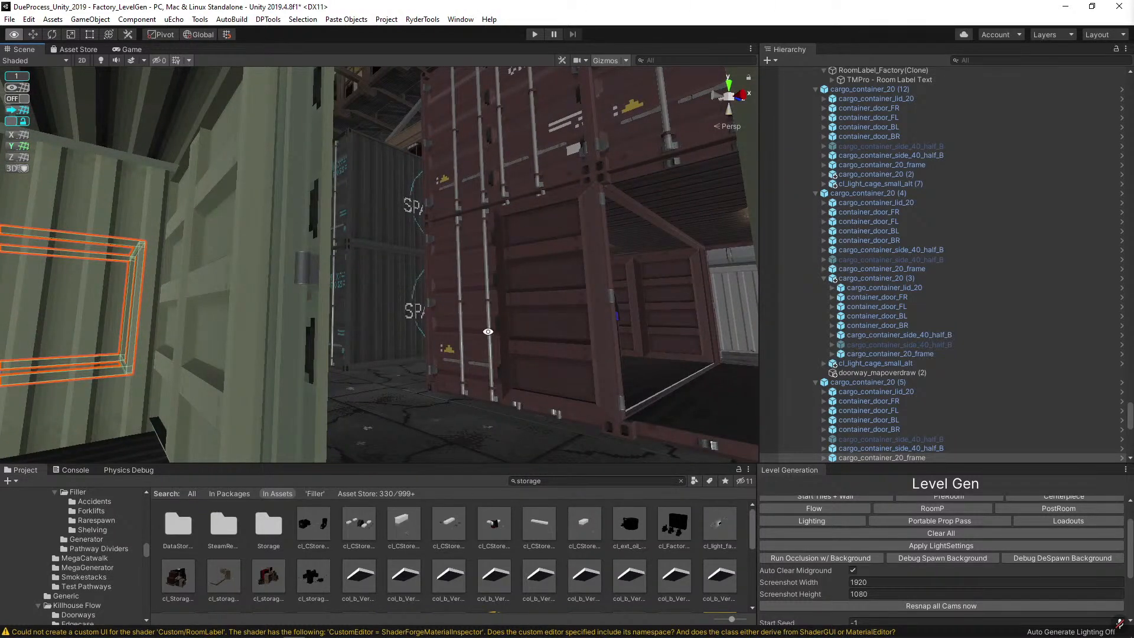
# Apply the green container's wall material to both halves of its upper roof.
pyautogui.moveTo(501, 254); pyautogui.dragTo(595, 318, button='right')
pyautogui.click(397, 265)
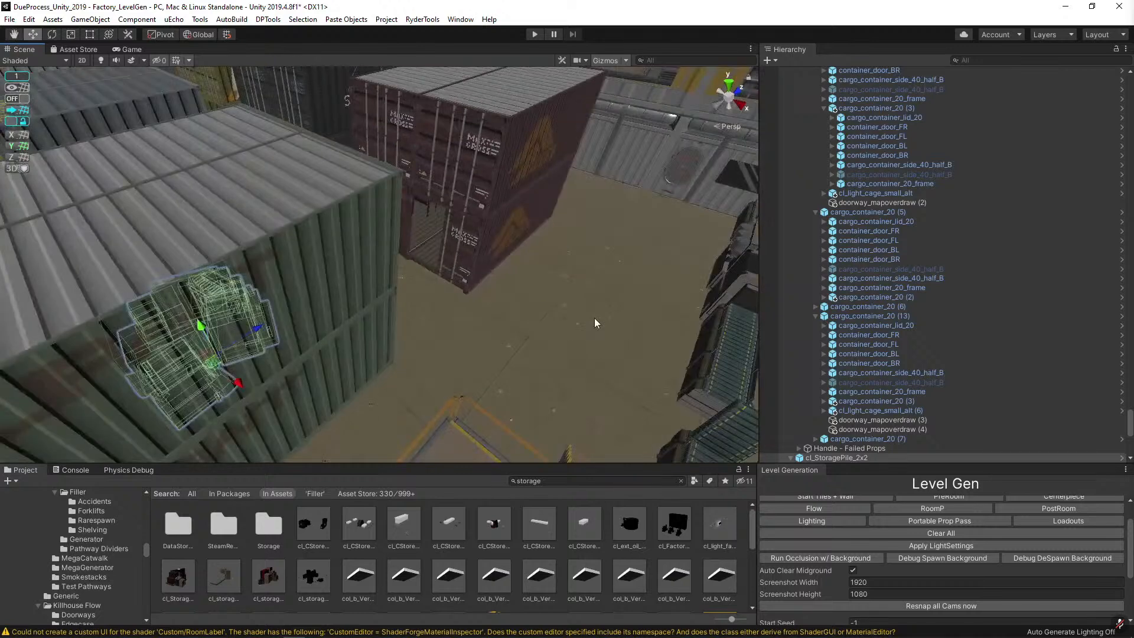
pyautogui.click(321, 264)
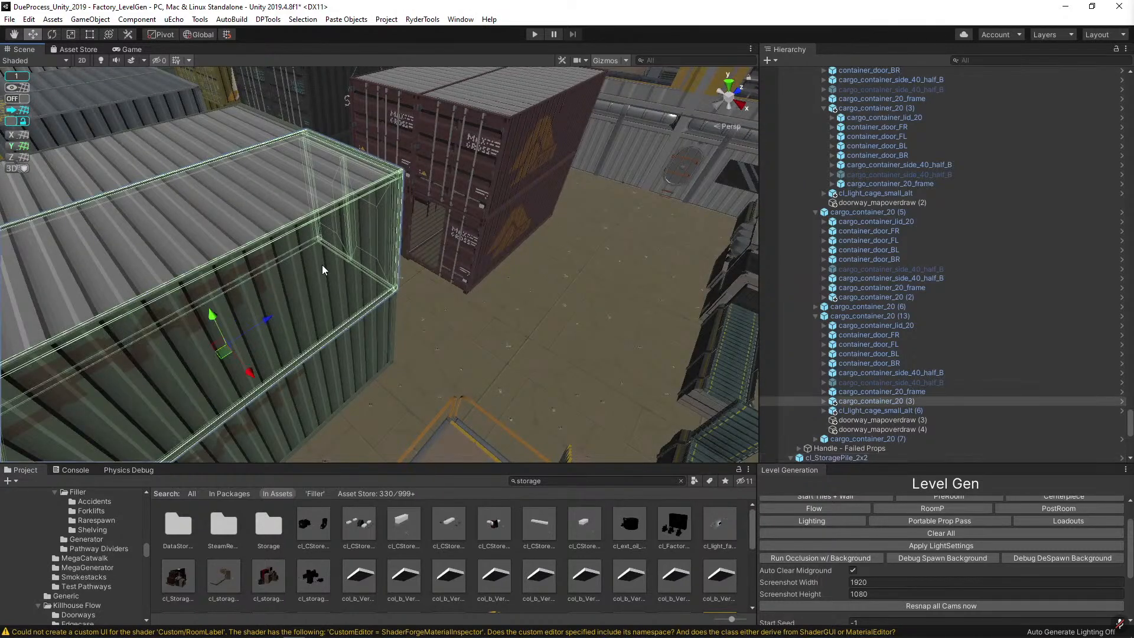
pyautogui.moveTo(322, 265); pyautogui.dragTo(659, 252, button='right')
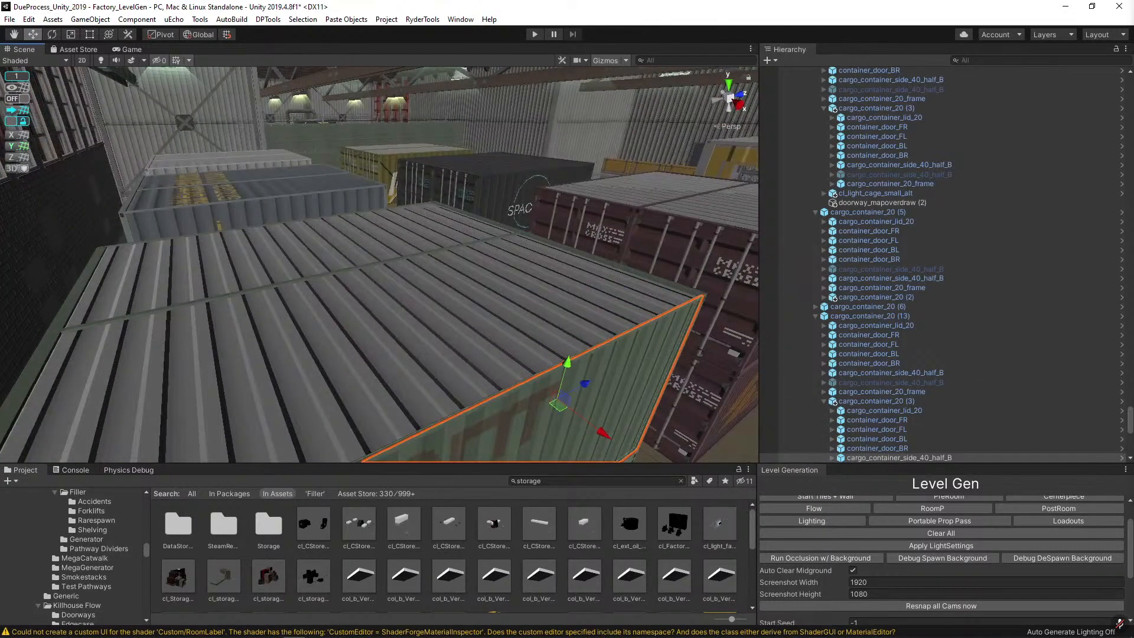
pyautogui.moveTo(969, 457); pyautogui.dragTo(507, 330)
pyautogui.moveTo(1132, 217); pyautogui.dragTo(329, 239)
pyautogui.moveTo(328, 246); pyautogui.dragTo(362, 227, button='right')
# Match the maroon and yellow containers' upper roofs to their walls by applying each container's own material.
pyautogui.click(481, 303)
pyautogui.click(481, 304)
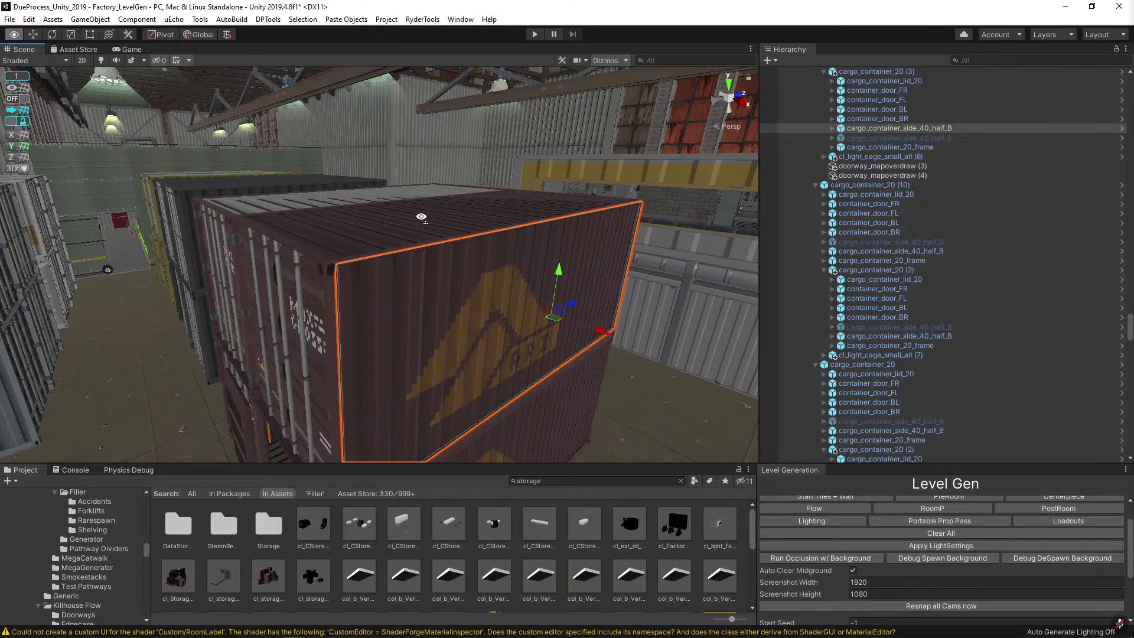
pyautogui.moveTo(421, 218); pyautogui.dragTo(458, 302, button='right')
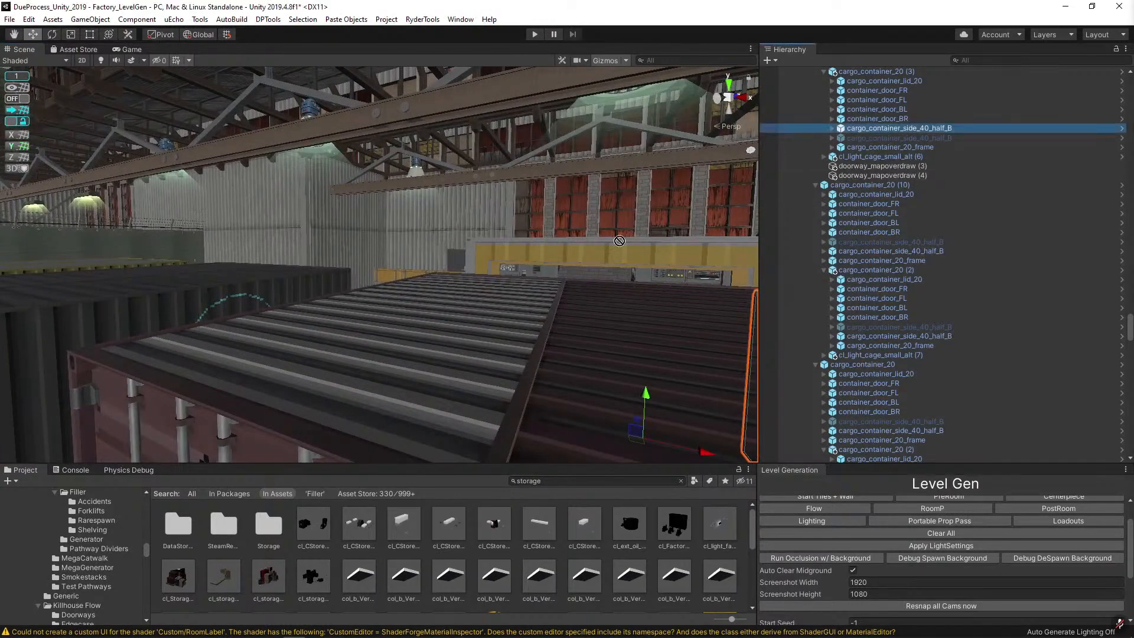
pyautogui.moveTo(459, 302); pyautogui.dragTo(460, 301)
pyautogui.moveTo(459, 301); pyautogui.dragTo(507, 314, button='right')
pyautogui.click(507, 314)
pyautogui.click(506, 317)
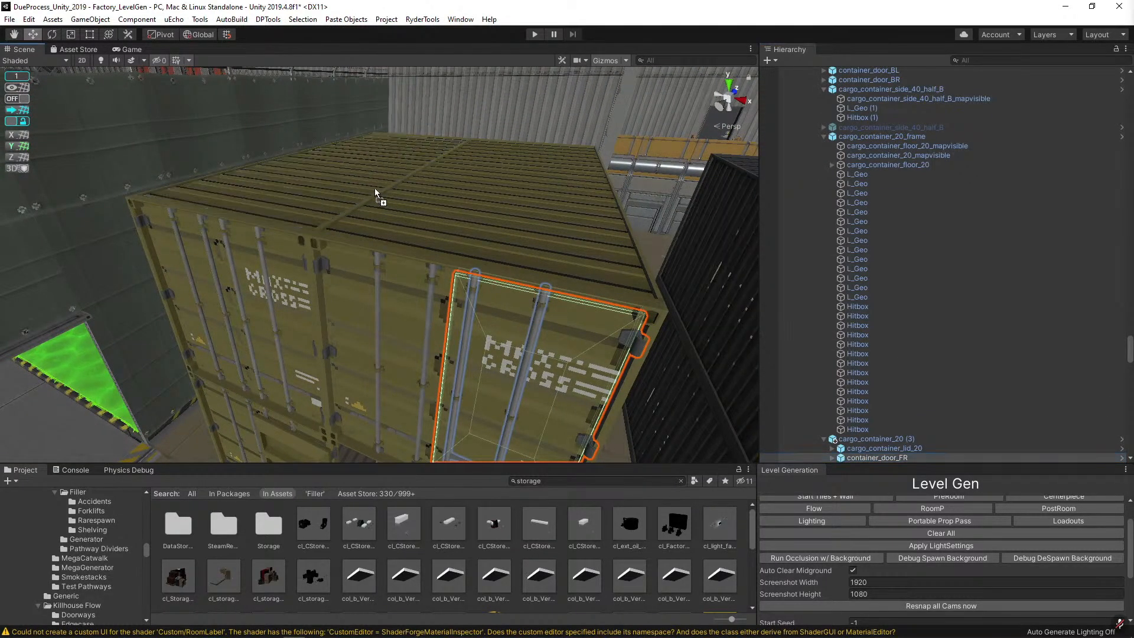
pyautogui.moveTo(374, 188); pyautogui.dragTo(415, 185, button='right')
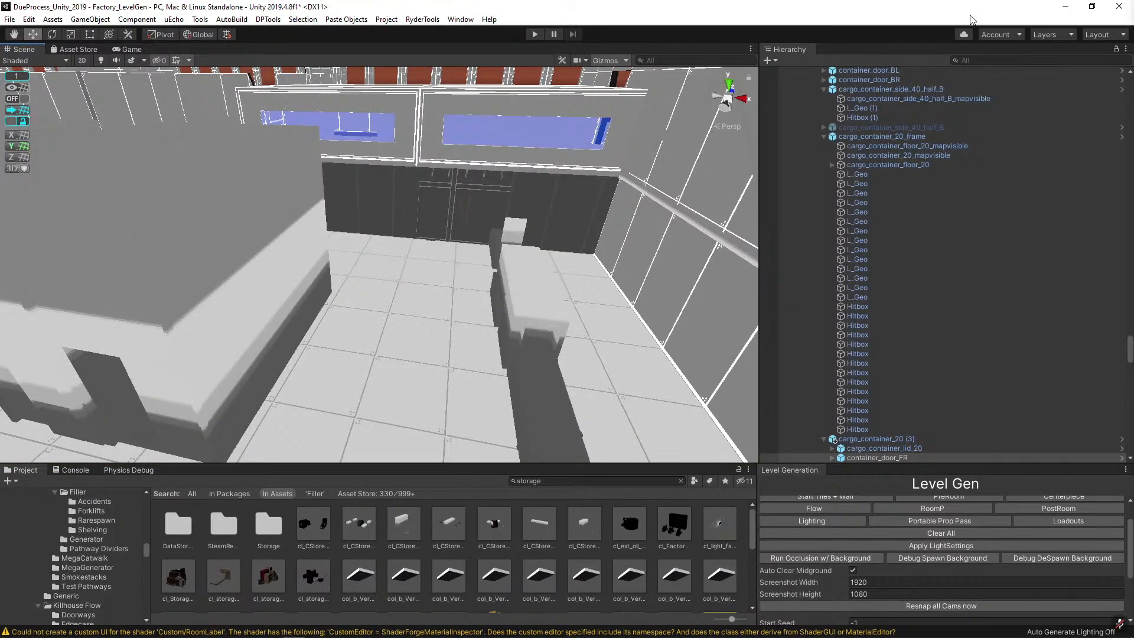
# Show the layer of the white doorway markers again in the Scene view.
pyautogui.click(1049, 34)
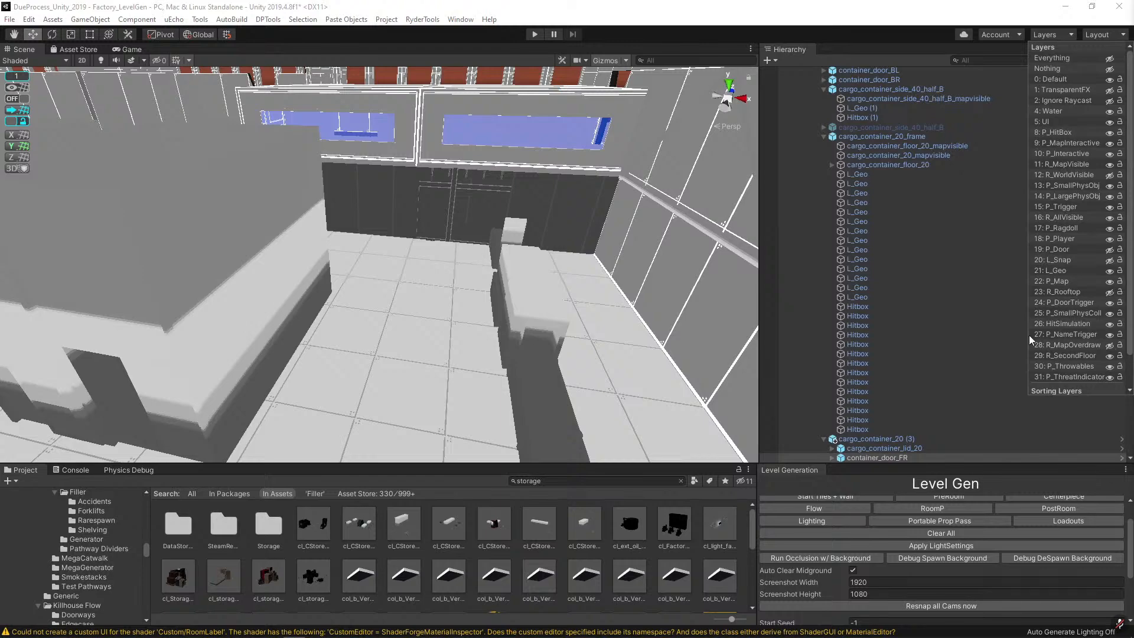
pyautogui.moveTo(608, 328); pyautogui.dragTo(254, 319, button='right')
pyautogui.moveTo(413, 295); pyautogui.dragTo(400, 379, button='right')
# Swing open the green container's closed corner door and close the neighbouring open door beside the white doorway marker.
pyautogui.click(207, 290)
pyautogui.press('e')
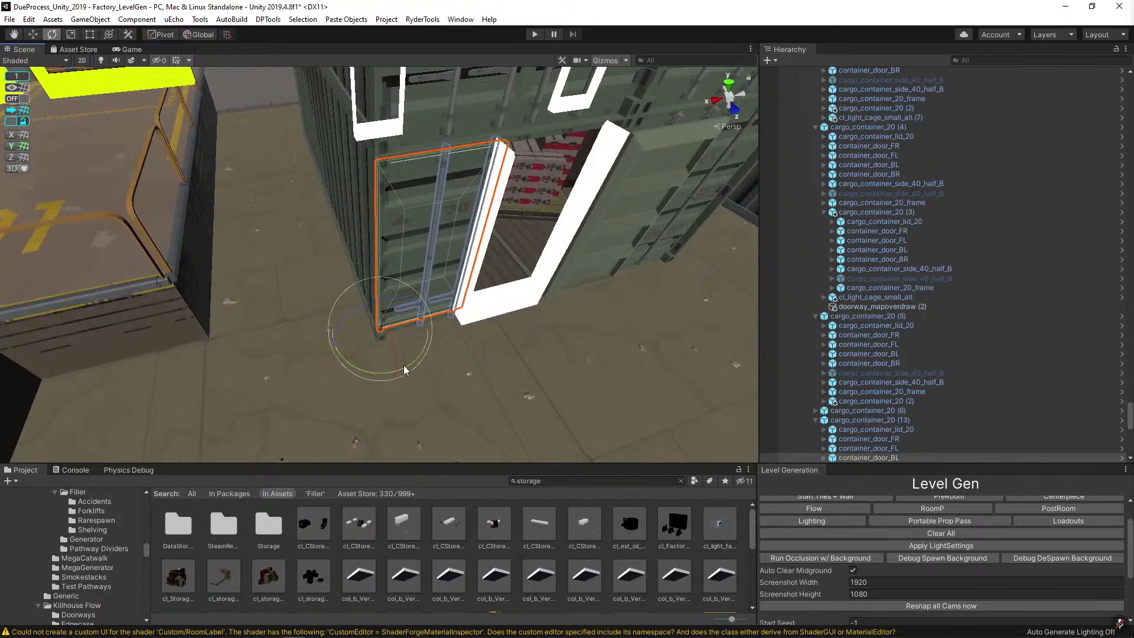
pyautogui.moveTo(404, 366); pyautogui.dragTo(1076, 418)
pyautogui.click(612, 204)
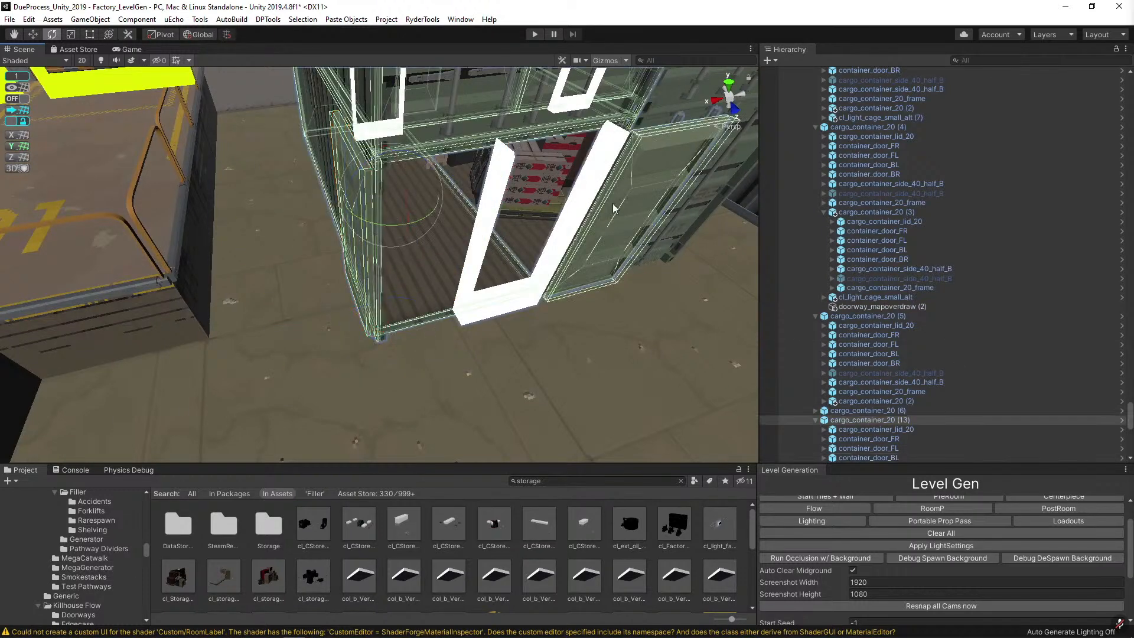
pyautogui.click(619, 205)
pyautogui.moveTo(625, 206); pyautogui.dragTo(603, 207, button='right')
pyautogui.moveTo(451, 338); pyautogui.dragTo(165, 374)
# Move the doorway_mapoverdraw (3) marker along the green container onto the newly opened corner doorway.
pyautogui.click(349, 332)
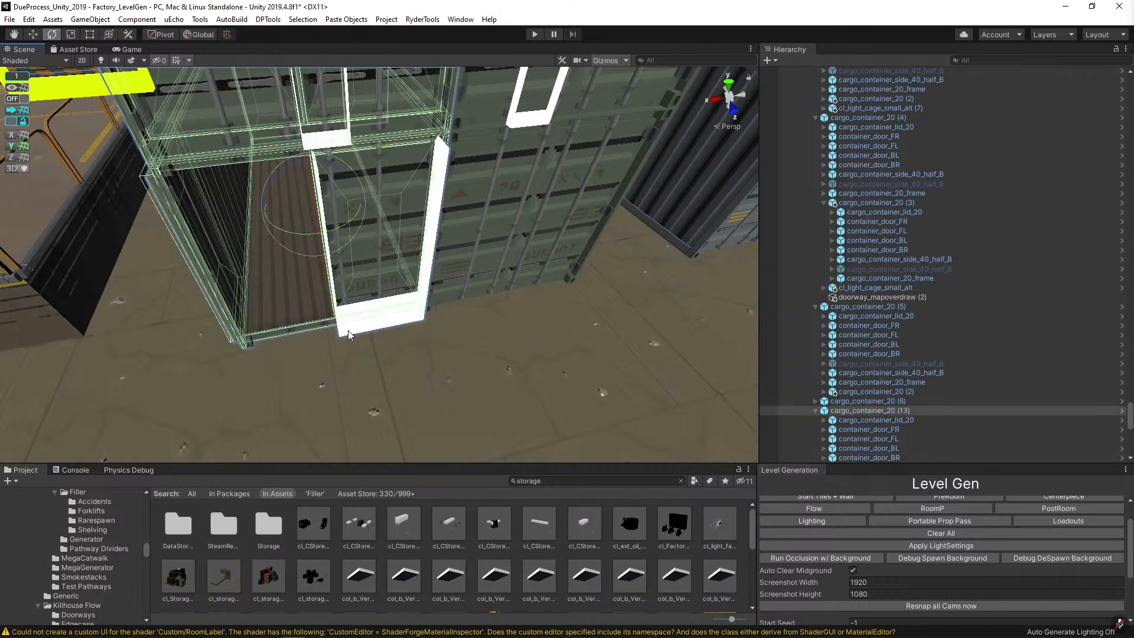
pyautogui.click(348, 332)
pyautogui.press('w')
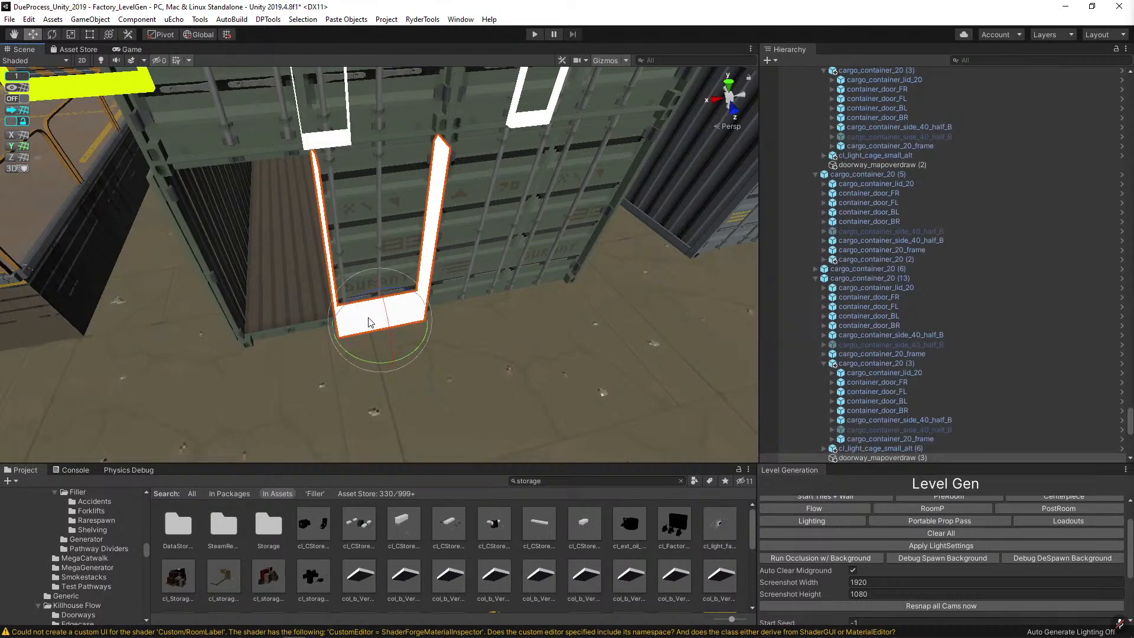
pyautogui.moveTo(376, 324); pyautogui.dragTo(259, 348)
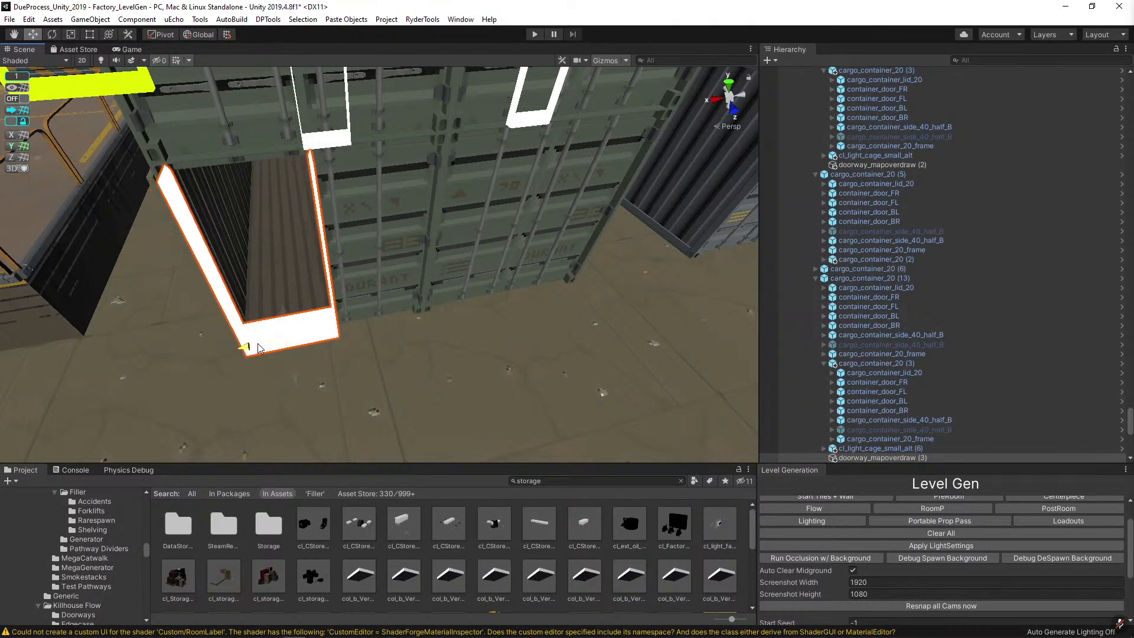
# On the green container's opposite side, close the open middle door and swing open the door at the far corner.
pyautogui.press('alt')
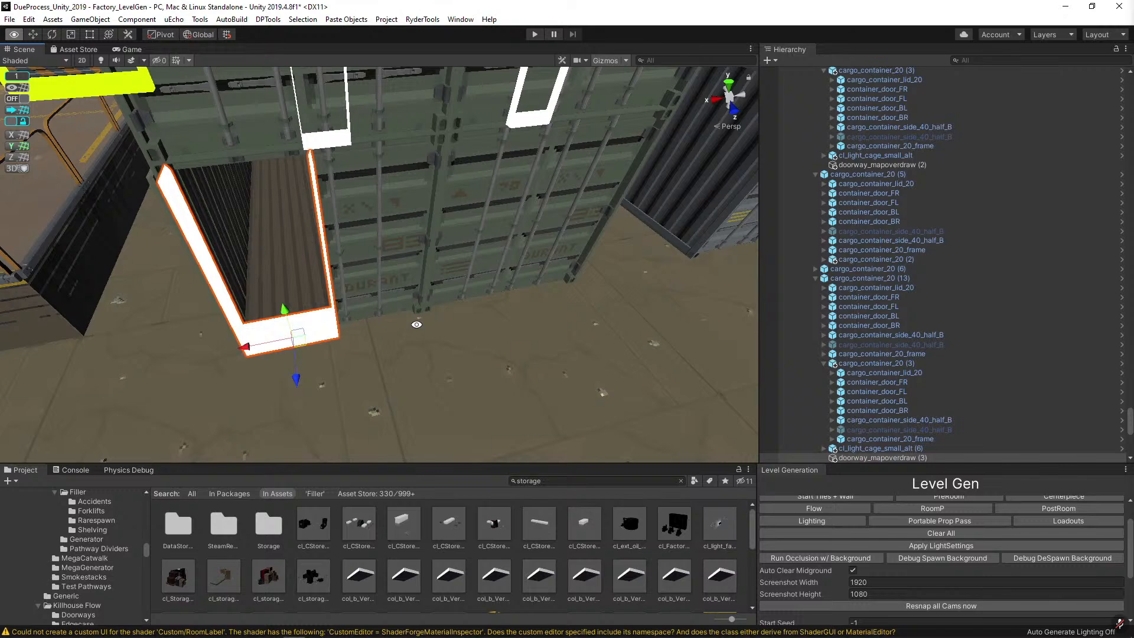
pyautogui.press('w')
pyautogui.moveTo(427, 339); pyautogui.dragTo(551, 328, button='right')
pyautogui.keyDown('alt'); pyautogui.moveTo(551, 328); pyautogui.dragTo(585, 412); pyautogui.keyUp('alt')
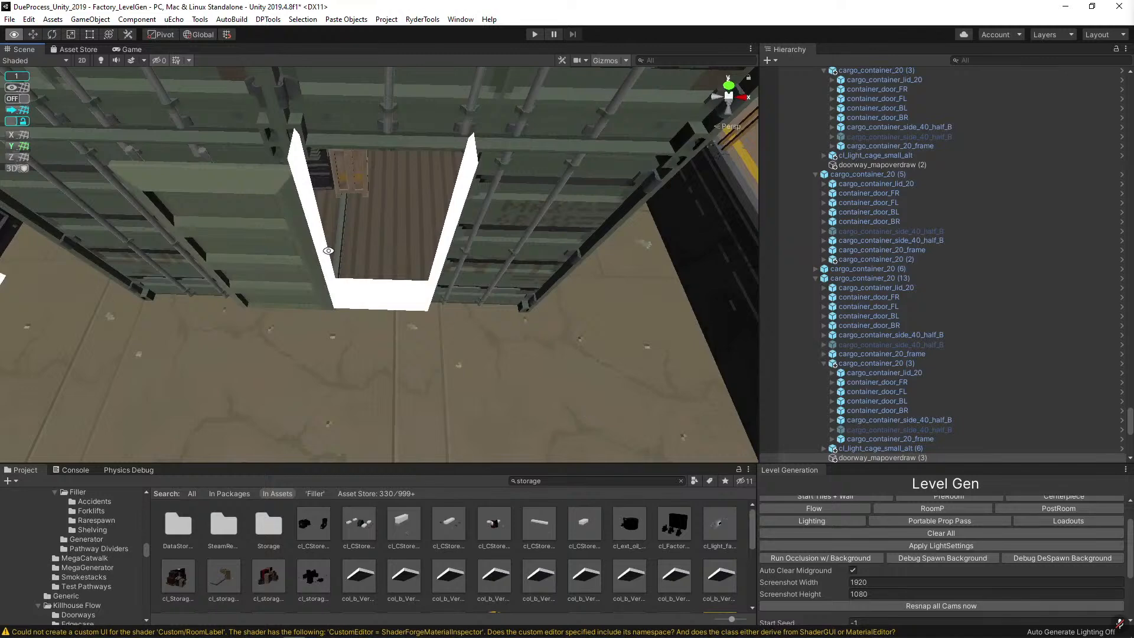
pyautogui.click(282, 246)
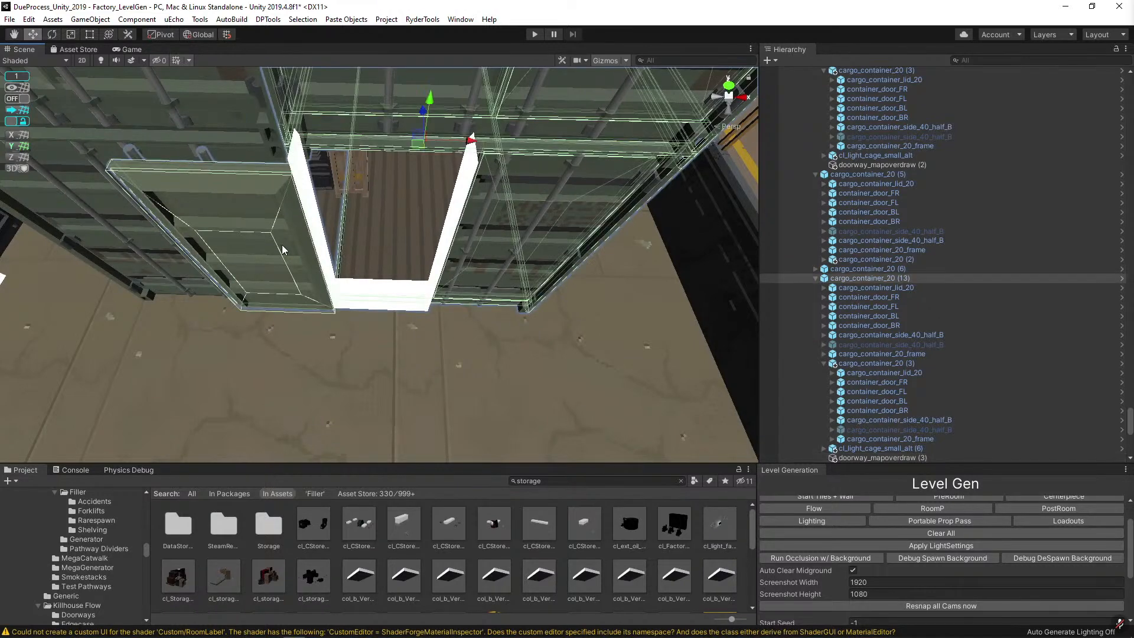
pyautogui.click(282, 246)
pyautogui.press('e')
pyautogui.moveTo(320, 311); pyautogui.dragTo(661, 361)
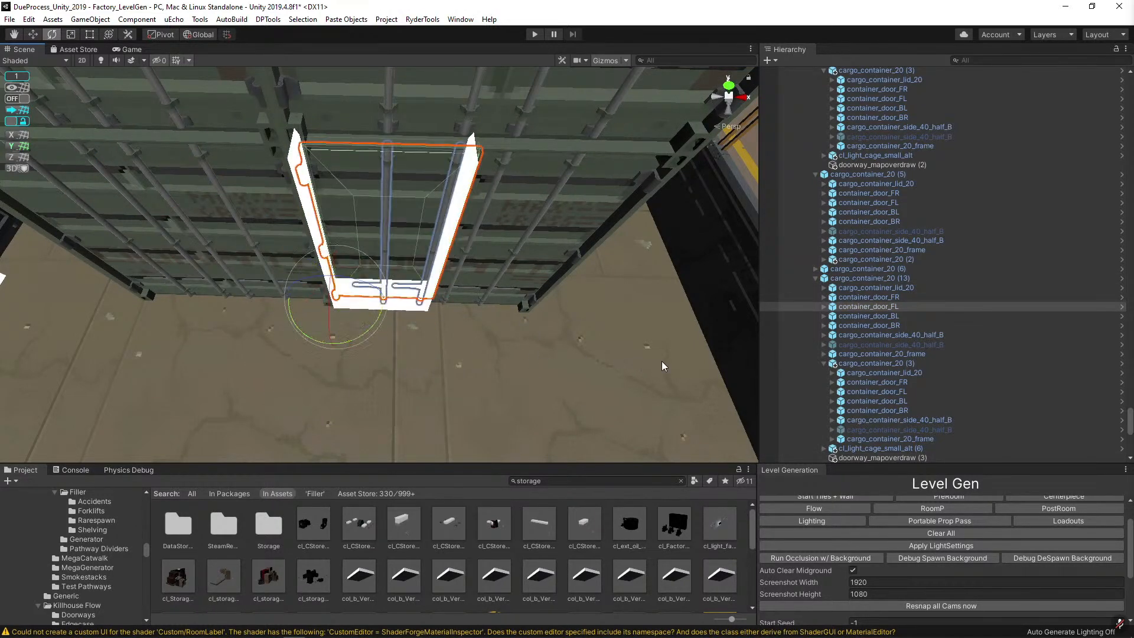
pyautogui.moveTo(177, 233); pyautogui.dragTo(323, 242, button='middle')
pyautogui.click(322, 242)
pyautogui.click(322, 242)
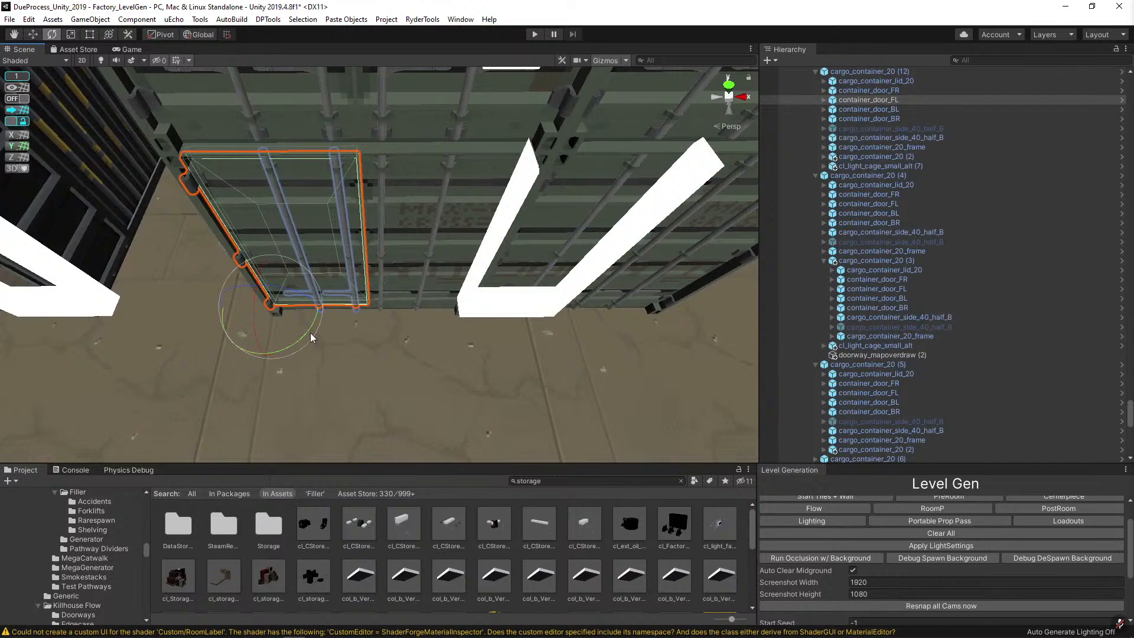
pyautogui.moveTo(310, 332); pyautogui.dragTo(939, 471)
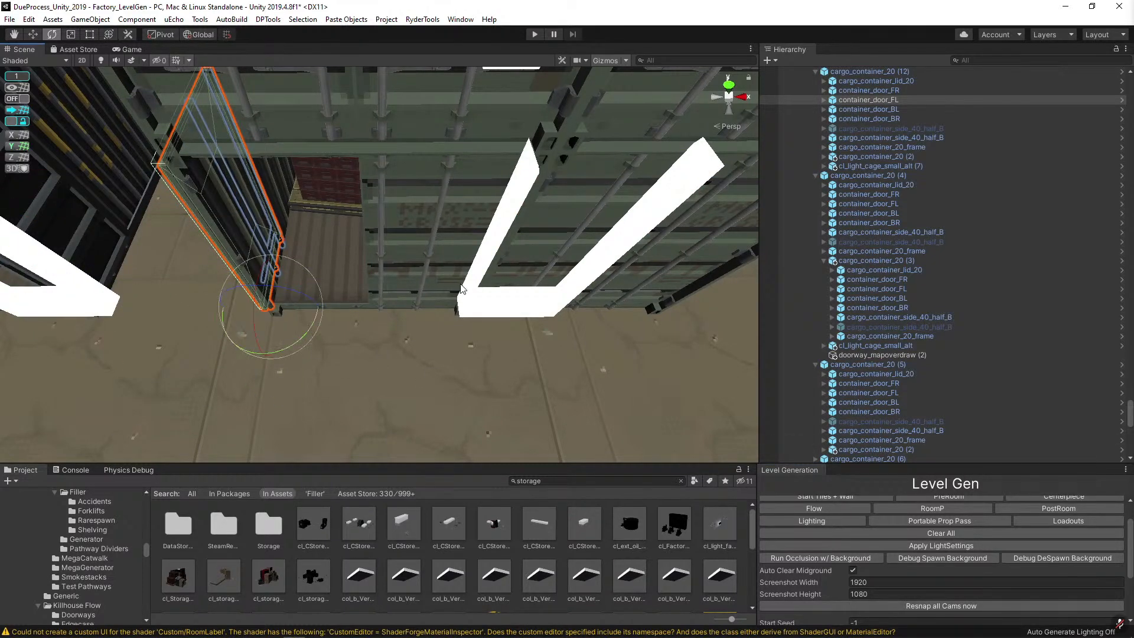
# Move the doorway_mapoverdraw (4) marker along the green container's side onto the open corner doorway.
pyautogui.click(480, 294)
pyautogui.click(503, 306)
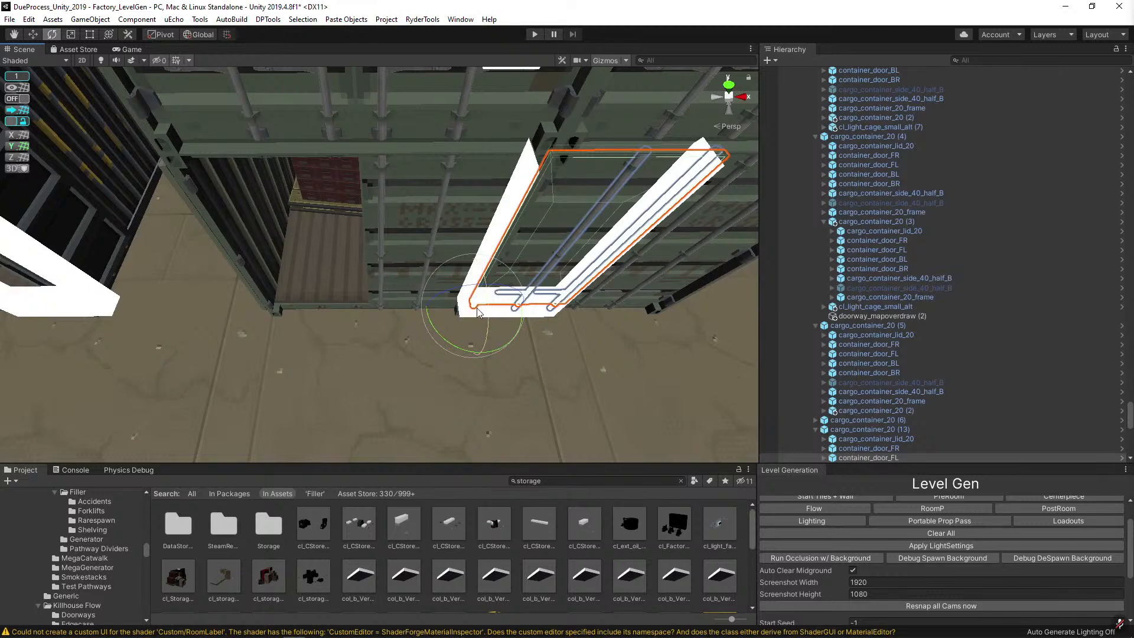
pyautogui.click(520, 169)
pyautogui.click(522, 171)
pyautogui.click(527, 172)
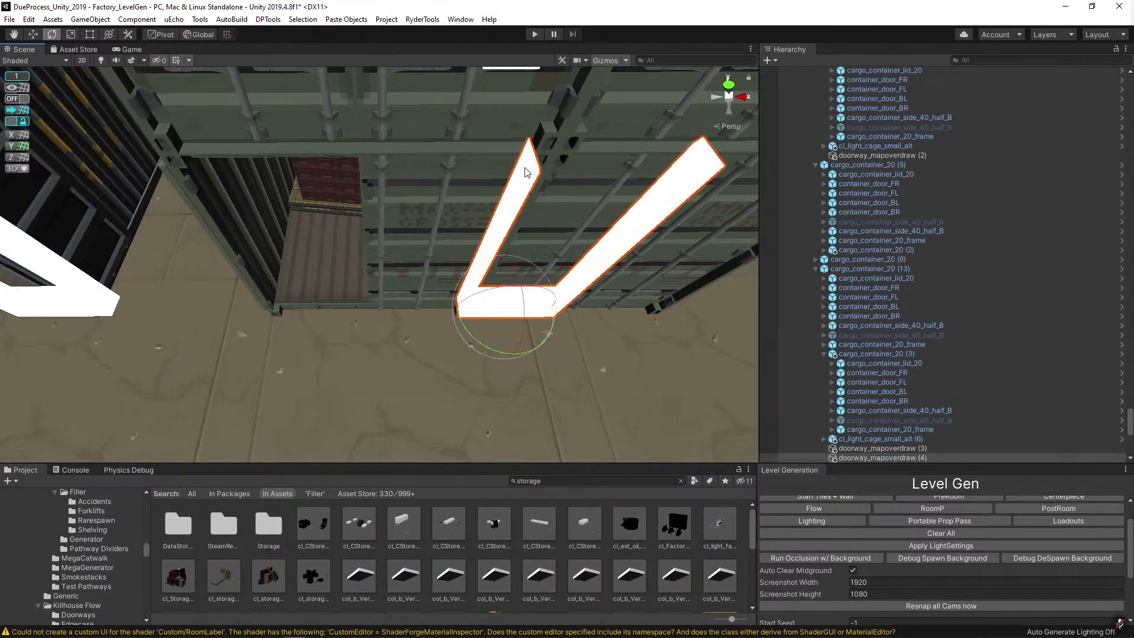
pyautogui.press('w')
pyautogui.moveTo(542, 309); pyautogui.dragTo(368, 300)
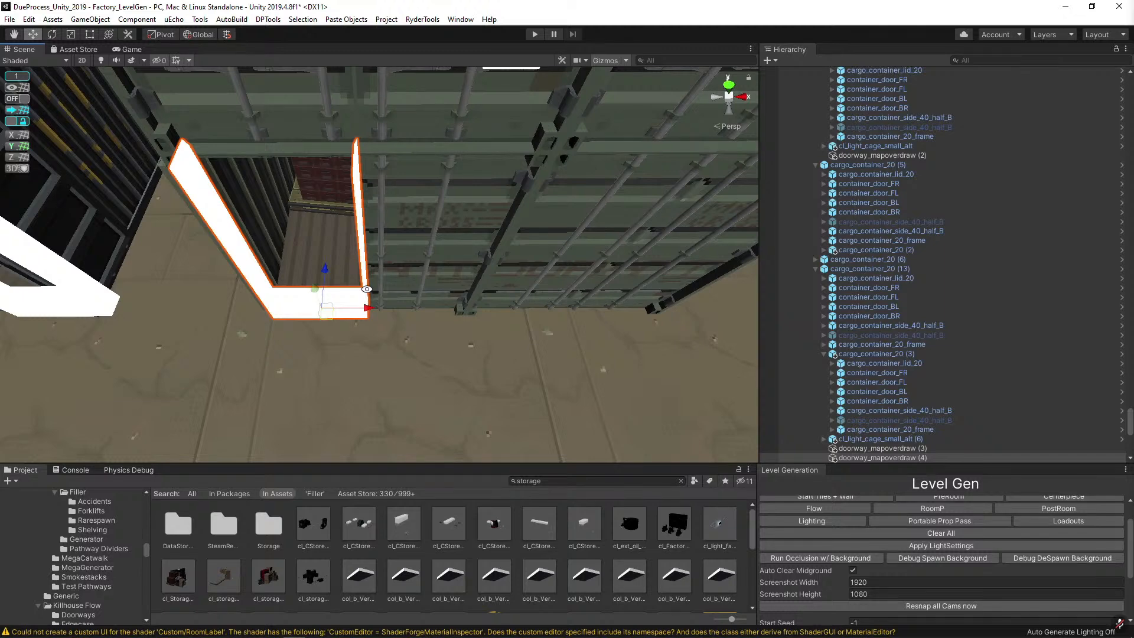
# Examine the storage pile inside the green container and the doorway layout of all the containment containers.
pyautogui.moveTo(485, 141); pyautogui.dragTo(433, 104, button='right')
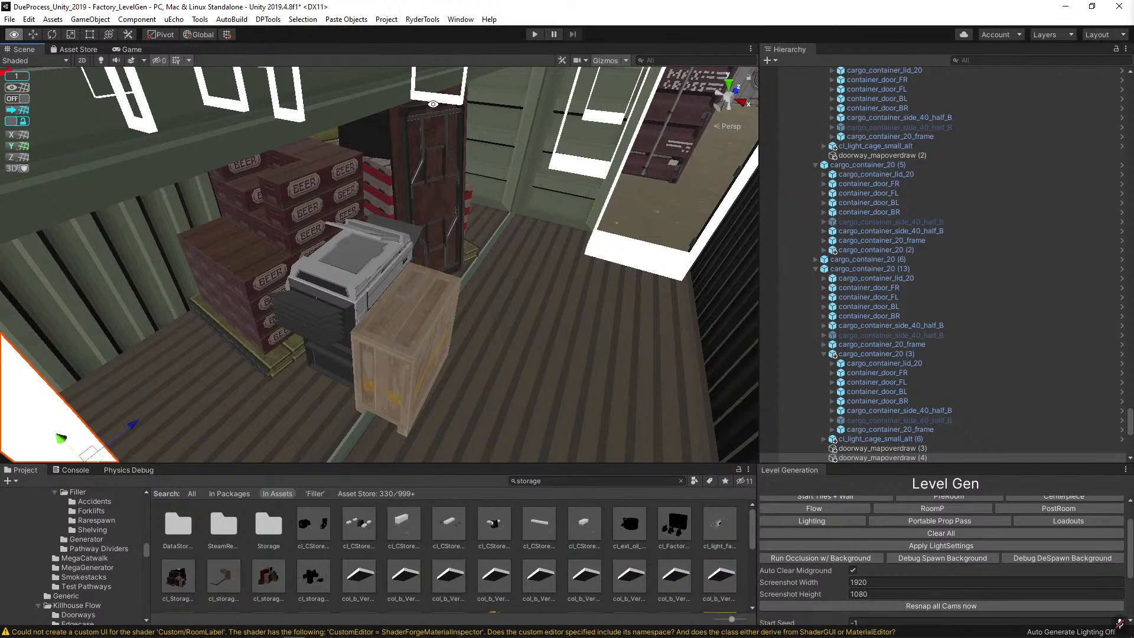
pyautogui.keyDown('alt'); pyautogui.moveTo(459, 115); pyautogui.dragTo(375, 265); pyautogui.keyUp('alt')
pyautogui.click(328, 268)
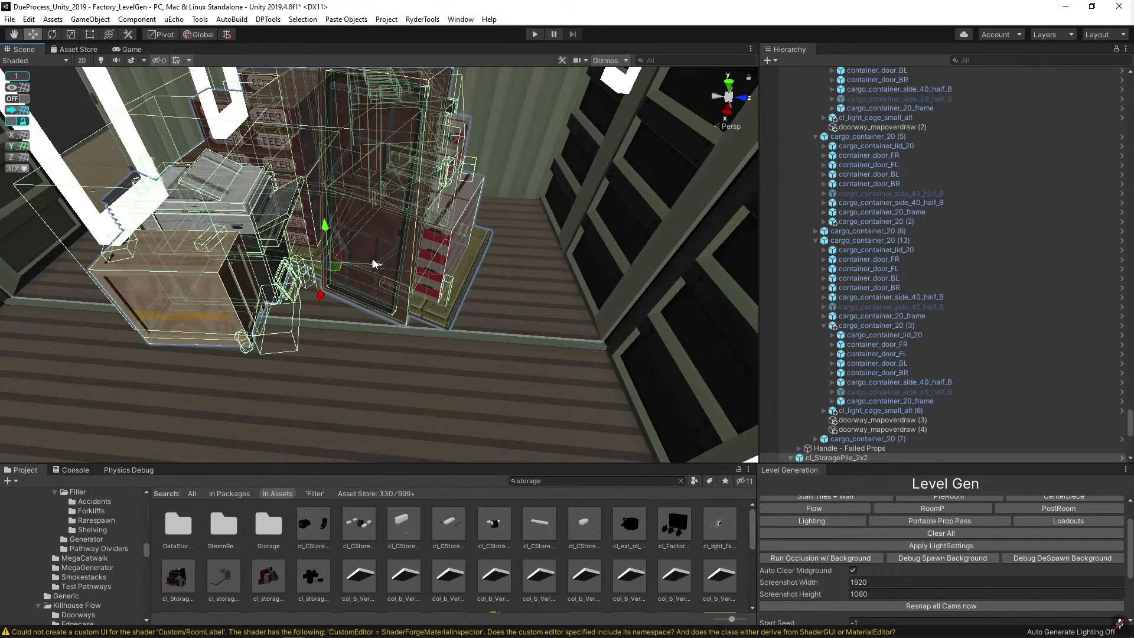
pyautogui.moveTo(385, 256); pyautogui.dragTo(599, 148, button='right')
pyautogui.keyDown('alt'); pyautogui.moveTo(598, 147); pyautogui.dragTo(652, 149); pyautogui.keyUp('alt')
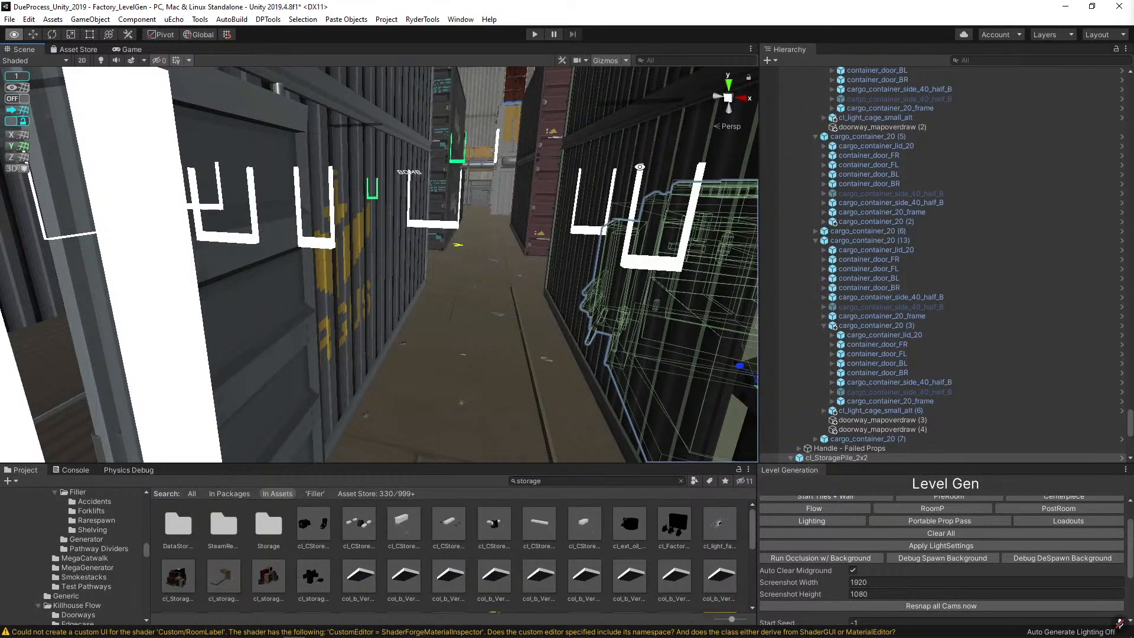
pyautogui.keyDown('alt'); pyautogui.moveTo(639, 167); pyautogui.dragTo(608, 313); pyautogui.keyUp('alt')
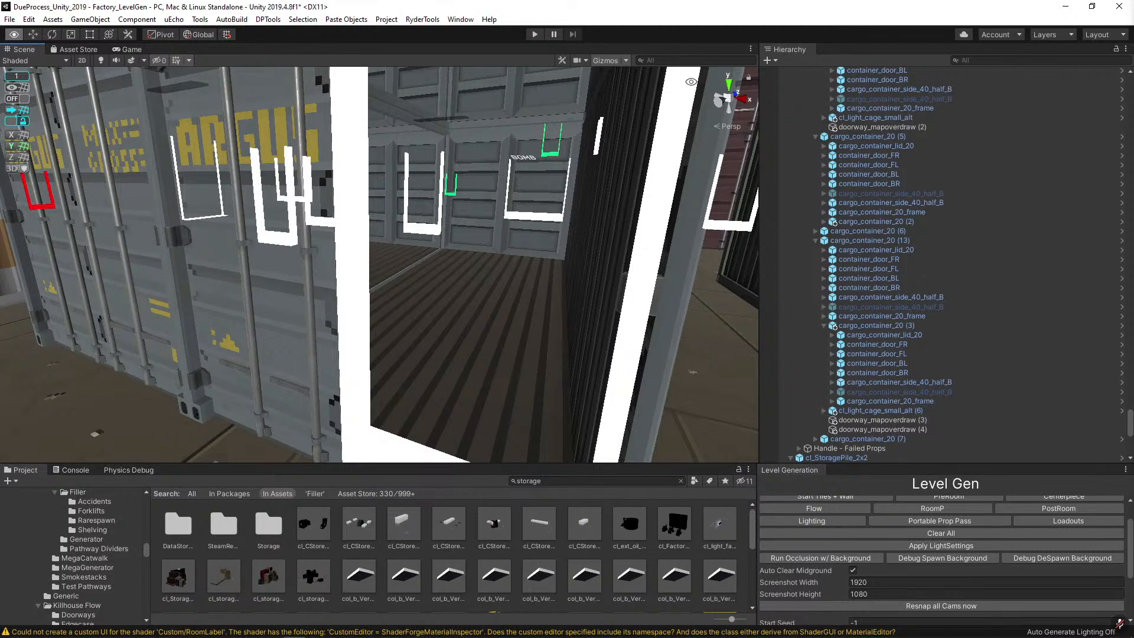
pyautogui.moveTo(501, 251); pyautogui.dragTo(589, 428, button='right')
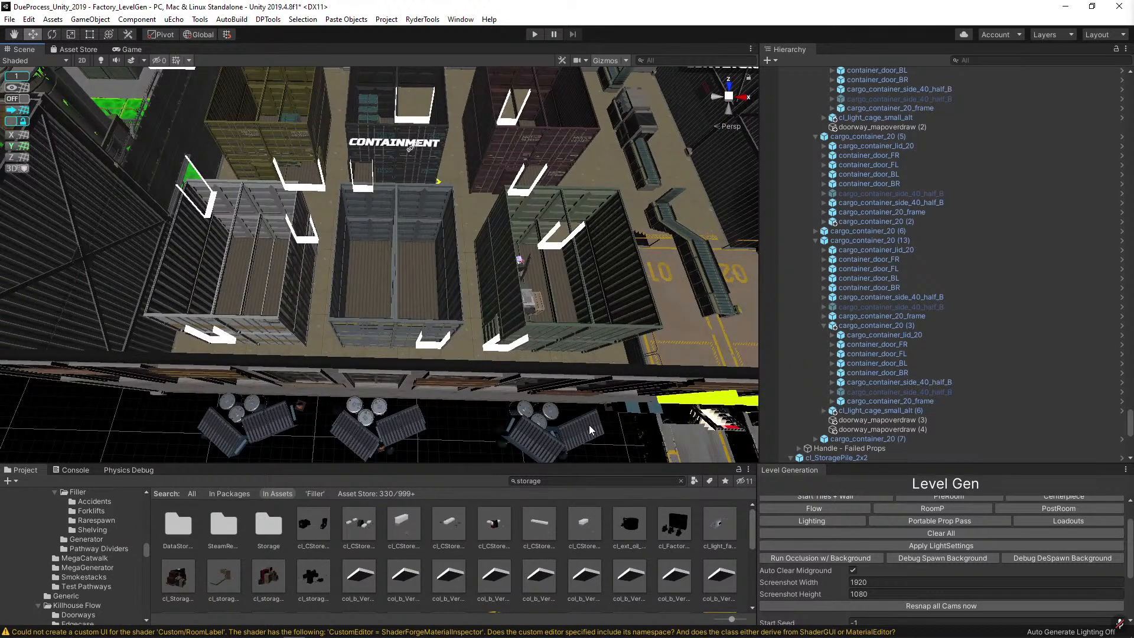
pyautogui.moveTo(554, 274); pyautogui.dragTo(459, 232, button='right')
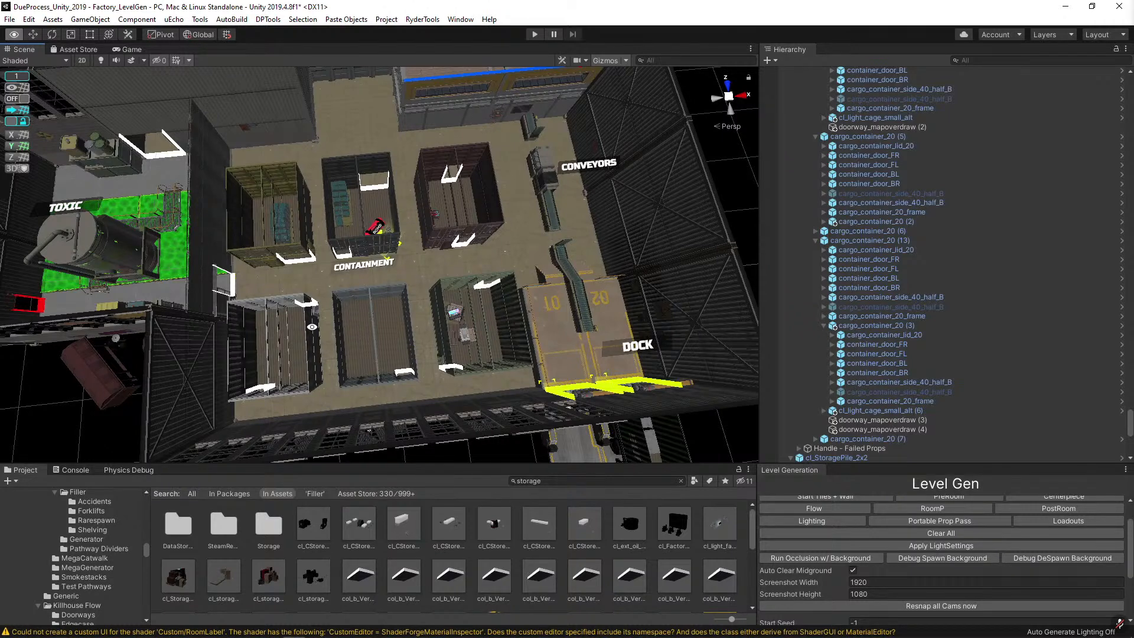
pyautogui.press('alt')
pyautogui.press('alt')
pyautogui.press('alt')
pyautogui.press('alt')
# Try deleting the cl_Boxes_factory_corner_2f_1 stack from the Storage room, and undo the deletion.
pyautogui.keyDown('alt'); pyautogui.moveTo(465, 280); pyautogui.dragTo(495, 255); pyautogui.keyUp('alt')
pyautogui.click(441, 283)
pyautogui.keyDown('alt'); pyautogui.scroll(5, 496, 254); pyautogui.keyUp('alt')
pyautogui.click(246, 218)
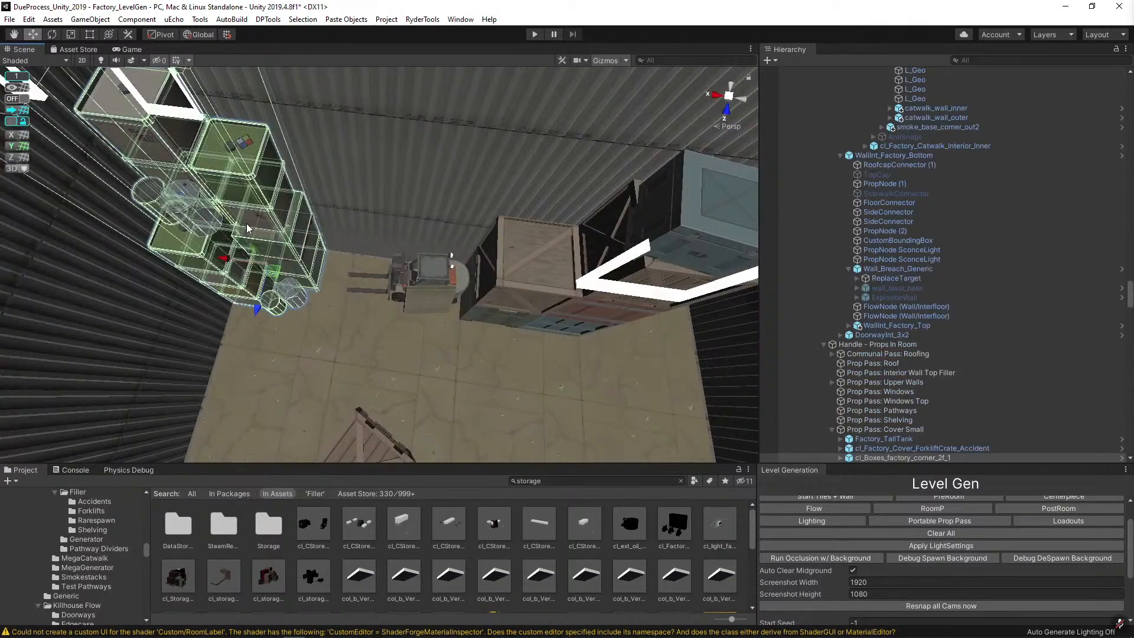
pyautogui.press('Delete')
pyautogui.keyDown('alt'); pyautogui.moveTo(345, 255); pyautogui.dragTo(337, 249); pyautogui.keyUp('alt')
pyautogui.keyDown('alt'); pyautogui.scroll(-4, 258, 324); pyautogui.keyUp('alt')
pyautogui.keyDown('alt'); pyautogui.moveTo(529, 245); pyautogui.dragTo(142, 294); pyautogui.keyUp('alt')
pyautogui.hotkey('ctrl', 'z')
pyautogui.moveTo(353, 322); pyautogui.dragTo(536, 329, button='middle')
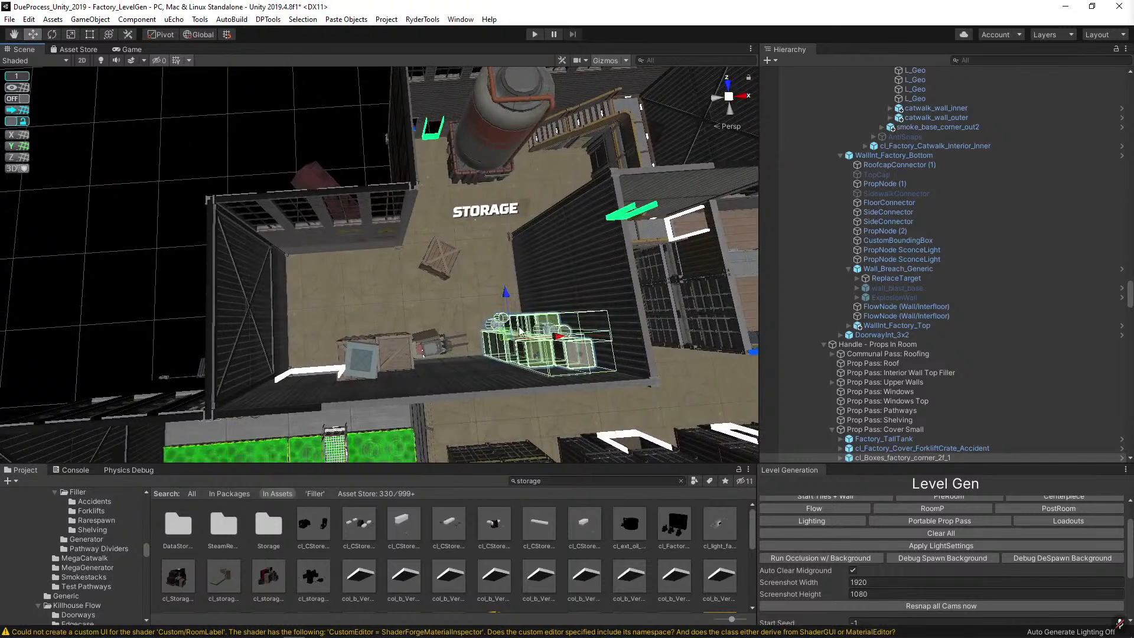
# Move the cl_Boxes_factory_corner_2f_1 stack to the opposite corner of the Storage room and rotate it to fit against the walls.
pyautogui.moveTo(498, 329); pyautogui.dragTo(618, 267)
pyautogui.press('e')
pyautogui.click(17, 99)
pyautogui.moveTo(348, 248); pyautogui.dragTo(313, 254, button='right')
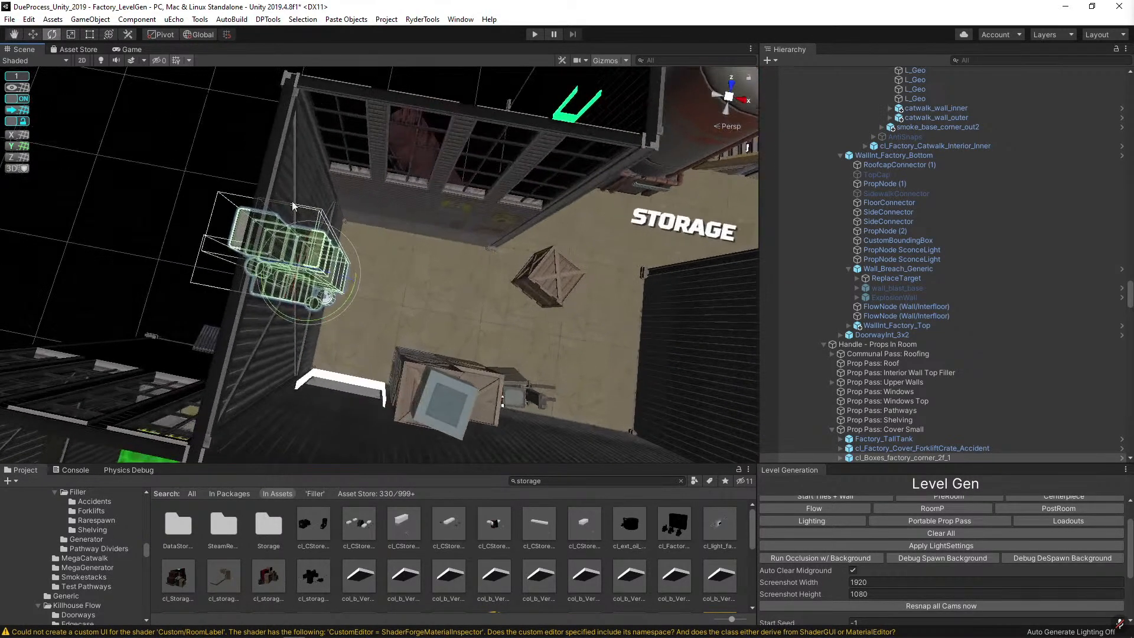
pyautogui.press('w')
pyautogui.moveTo(312, 284); pyautogui.dragTo(361, 250)
pyautogui.moveTo(383, 252); pyautogui.dragTo(378, 195, button='right')
pyautogui.click(326, 140)
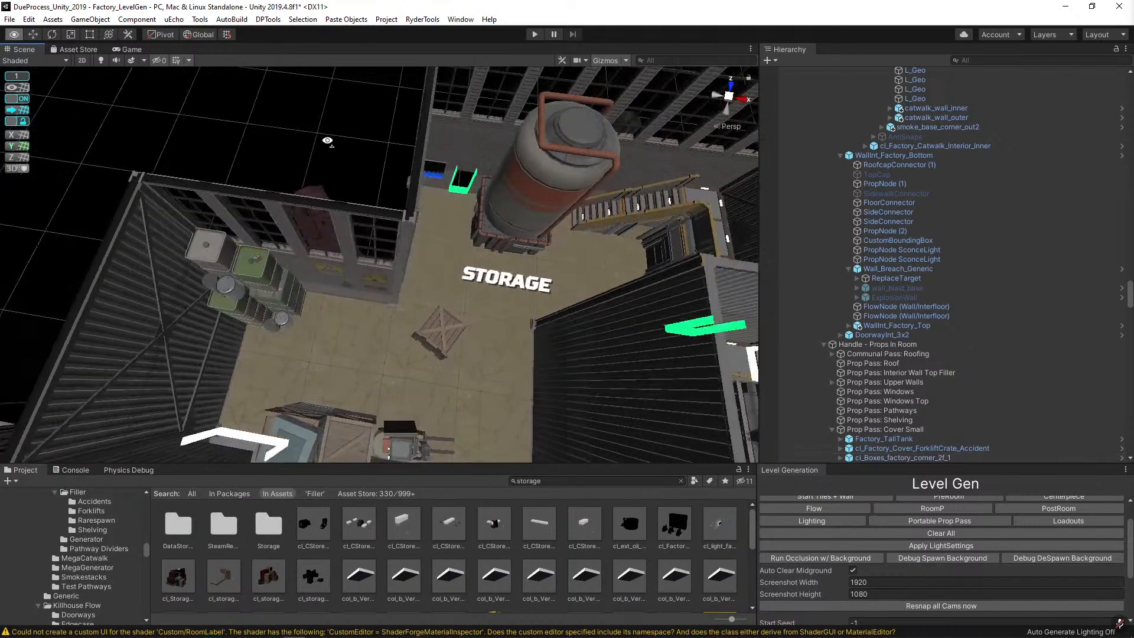
# Examine the Storage room layout and the doorway markers along the catwalk and office side of the factory.
pyautogui.scroll(-6, 328, 142)
pyautogui.moveTo(353, 151); pyautogui.dragTo(372, 170, button='right')
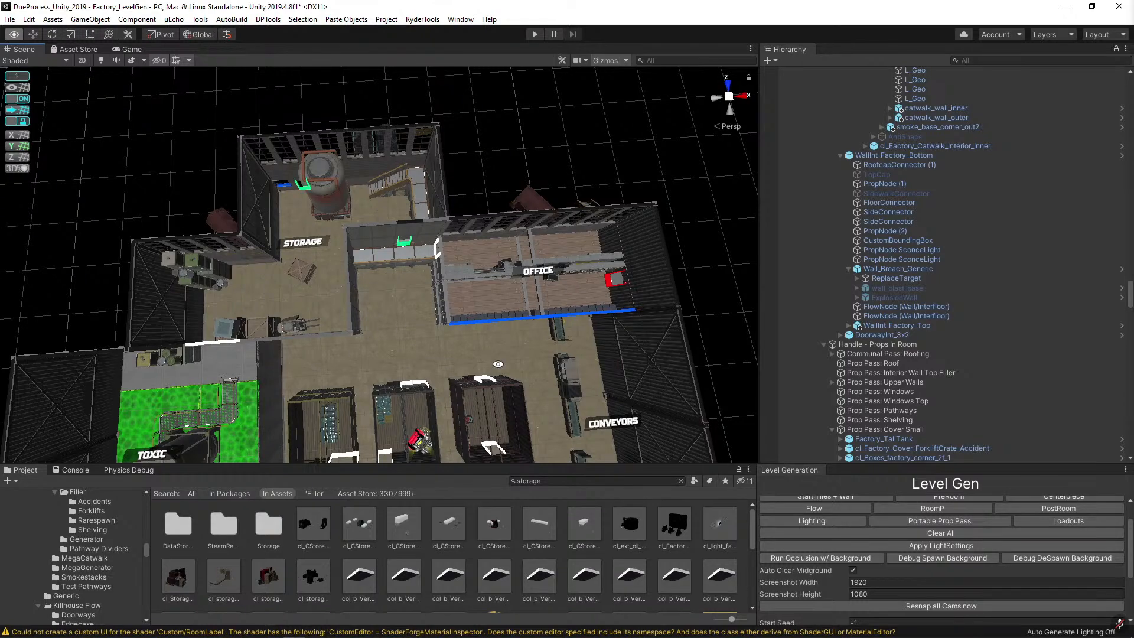
pyautogui.keyDown('alt'); pyautogui.moveTo(498, 364); pyautogui.dragTo(558, 298); pyautogui.keyUp('alt')
pyautogui.press('d')
pyautogui.moveTo(626, 262); pyautogui.dragTo(626, 237, button='right')
pyautogui.press('w')
pyautogui.press('w')
pyautogui.moveTo(513, 253); pyautogui.dragTo(436, 154, button='right')
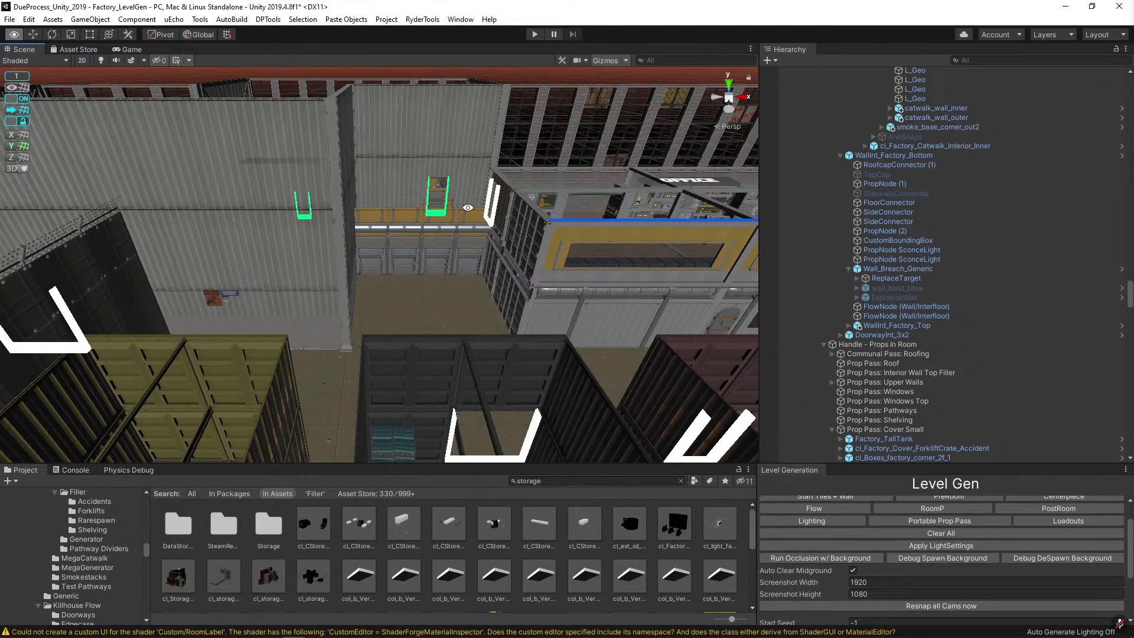
pyautogui.moveTo(375, 211); pyautogui.dragTo(559, 146, button='right')
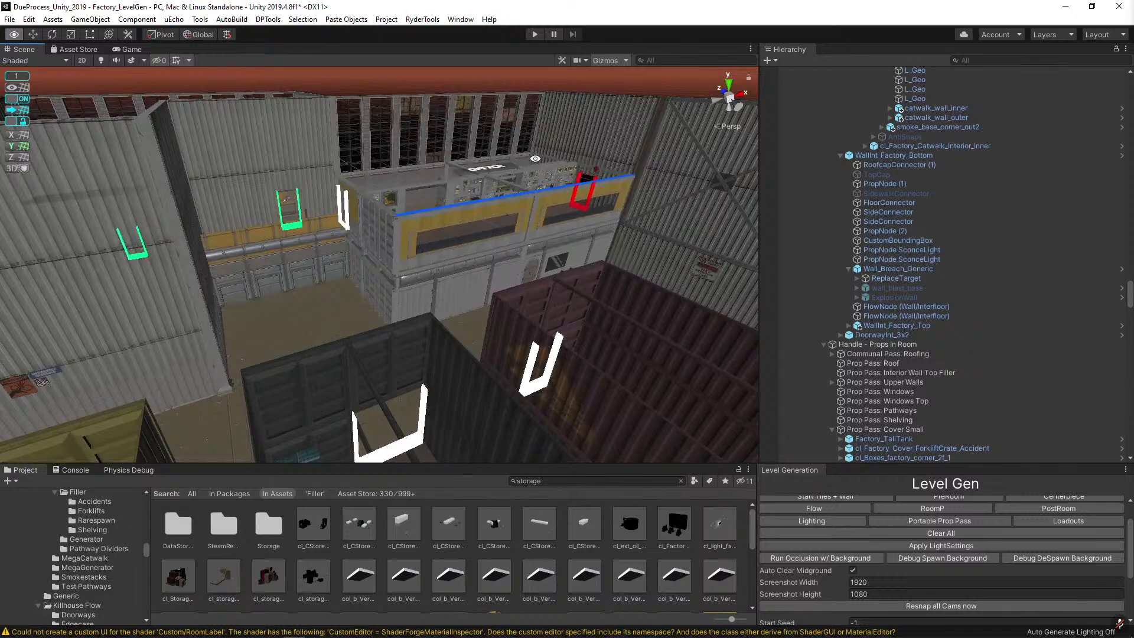
pyautogui.moveTo(493, 117); pyautogui.dragTo(404, 273, button='right')
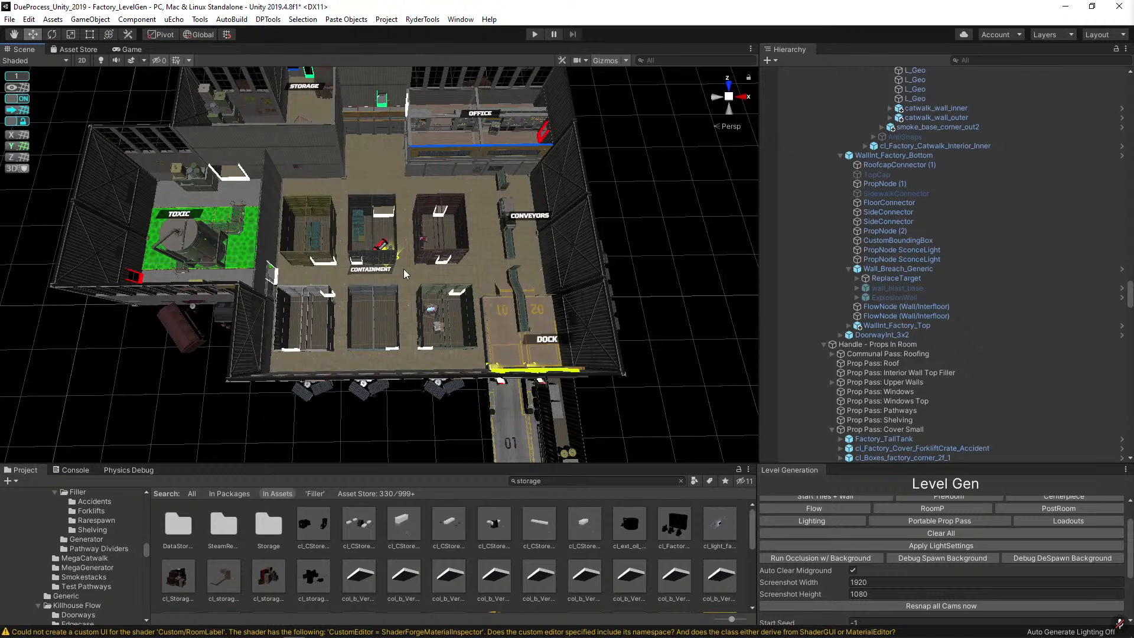
# Examine the containment containers' interiors and doorways, especially the empty blue-grey container in the middle.
pyautogui.scroll(-2, 409, 269)
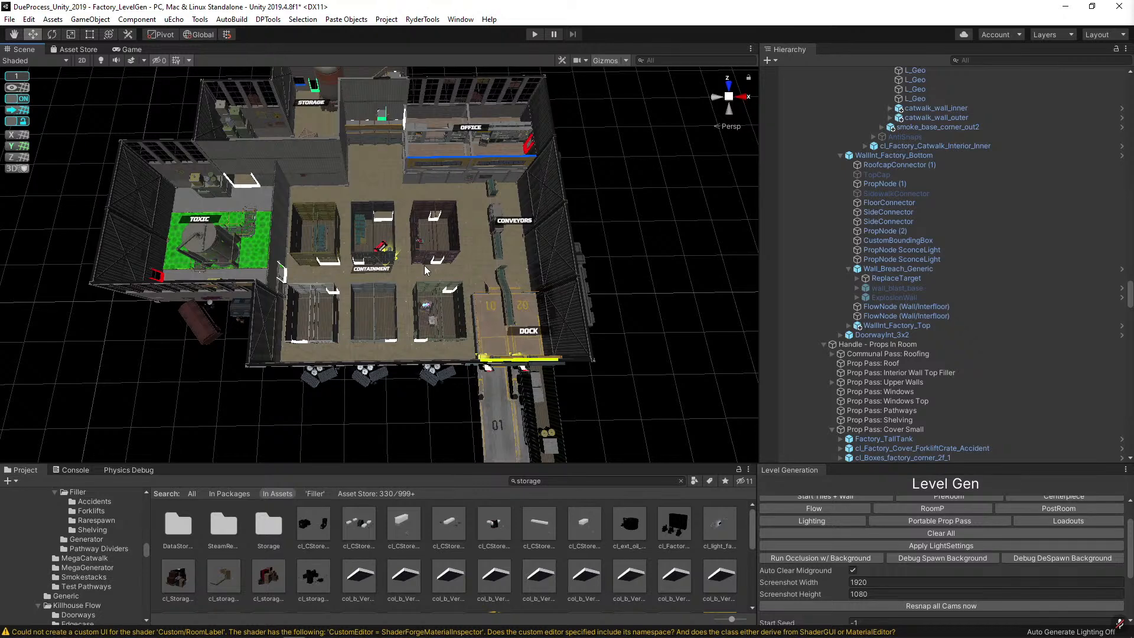
pyautogui.press('alt')
pyautogui.press('w')
pyautogui.moveTo(434, 315); pyautogui.dragTo(311, 255, button='right')
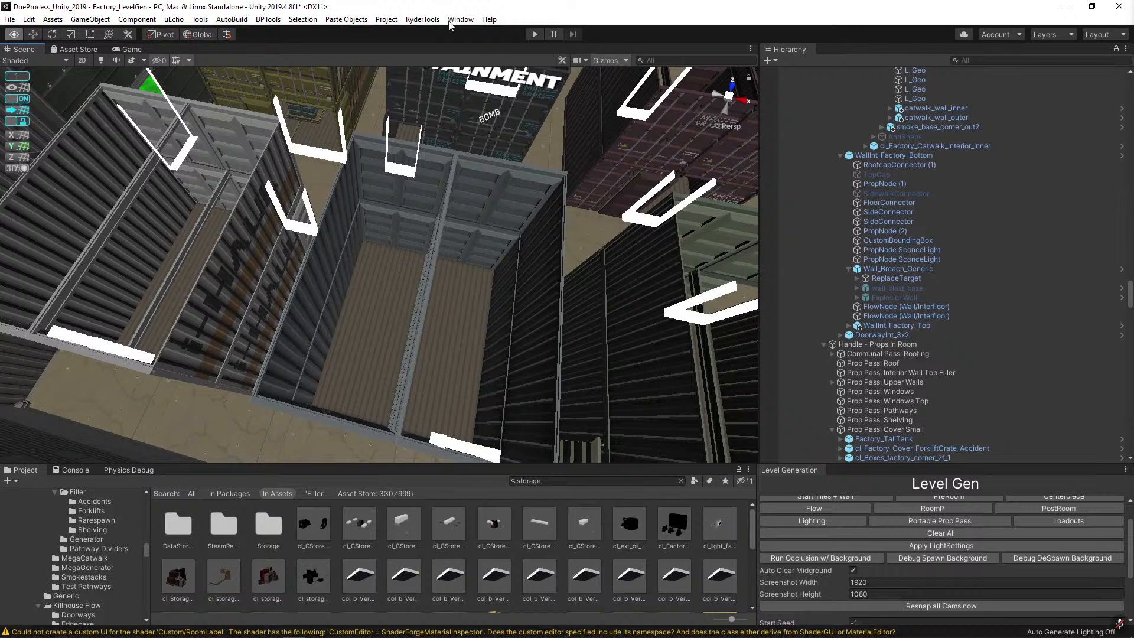
pyautogui.moveTo(420, 227); pyautogui.dragTo(449, 155, button='right')
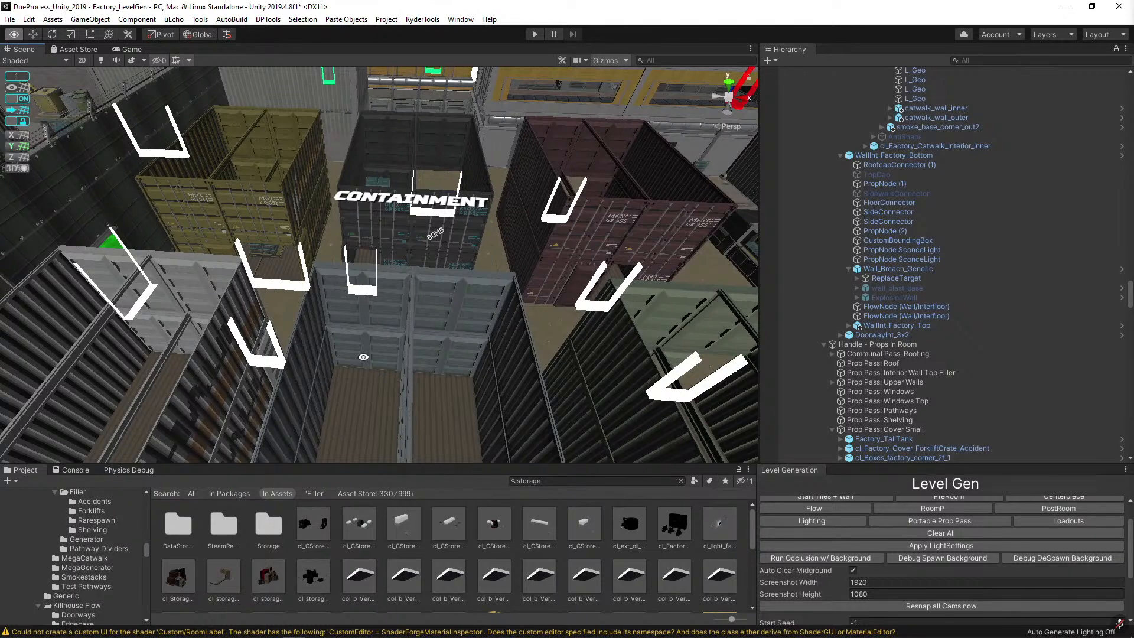
pyautogui.moveTo(371, 202); pyautogui.dragTo(456, 366, button='right')
pyautogui.press('w')
pyautogui.press('s')
pyautogui.press('alt')
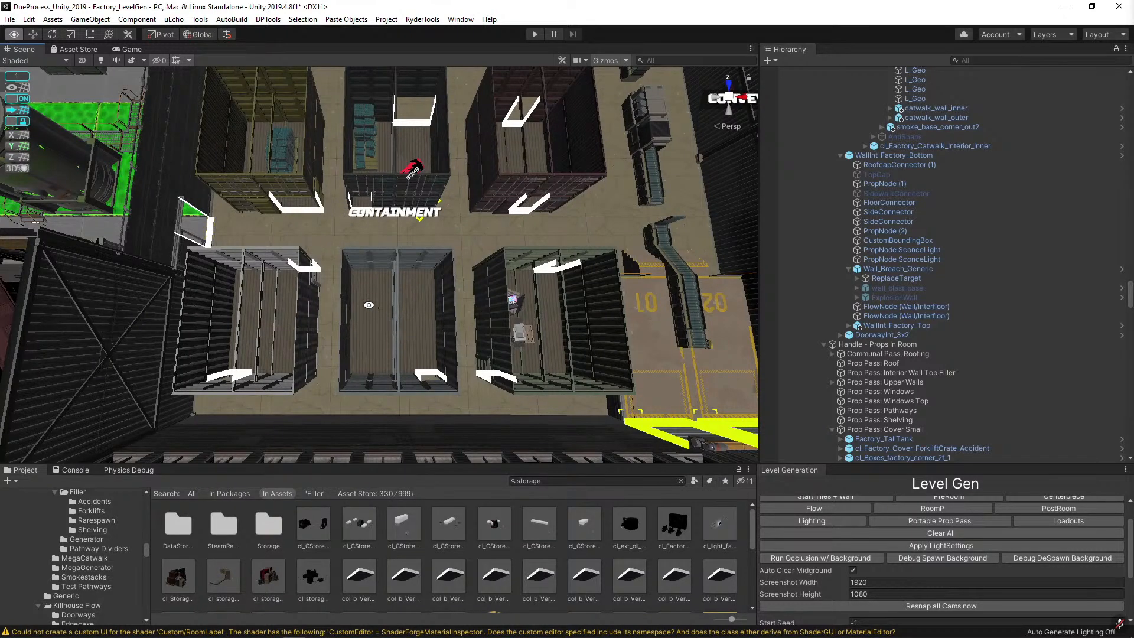
# Swing open the corner door of the middle blue-grey container on the end facing the CONTAINMENT label.
pyautogui.moveTo(376, 328); pyautogui.dragTo(345, 293, button='right')
pyautogui.press('w')
pyautogui.click(346, 286)
pyautogui.click(346, 286)
pyautogui.moveTo(513, 268); pyautogui.dragTo(518, 267, button='right')
pyautogui.keyDown('alt'); pyautogui.moveTo(517, 267); pyautogui.dragTo(963, 408); pyautogui.keyUp('alt')
pyautogui.press('e')
pyautogui.moveTo(366, 266); pyautogui.dragTo(344, 210, button='right')
pyautogui.press('w')
pyautogui.keyDown('alt'); pyautogui.moveTo(345, 212); pyautogui.dragTo(278, 337); pyautogui.keyUp('alt')
# Duplicate the blue-grey container's existing doorway_mapoverdraw marker and move the copy to the opened doorway at the opposite end.
pyautogui.click(281, 340)
pyautogui.click(285, 347)
pyautogui.click(285, 347)
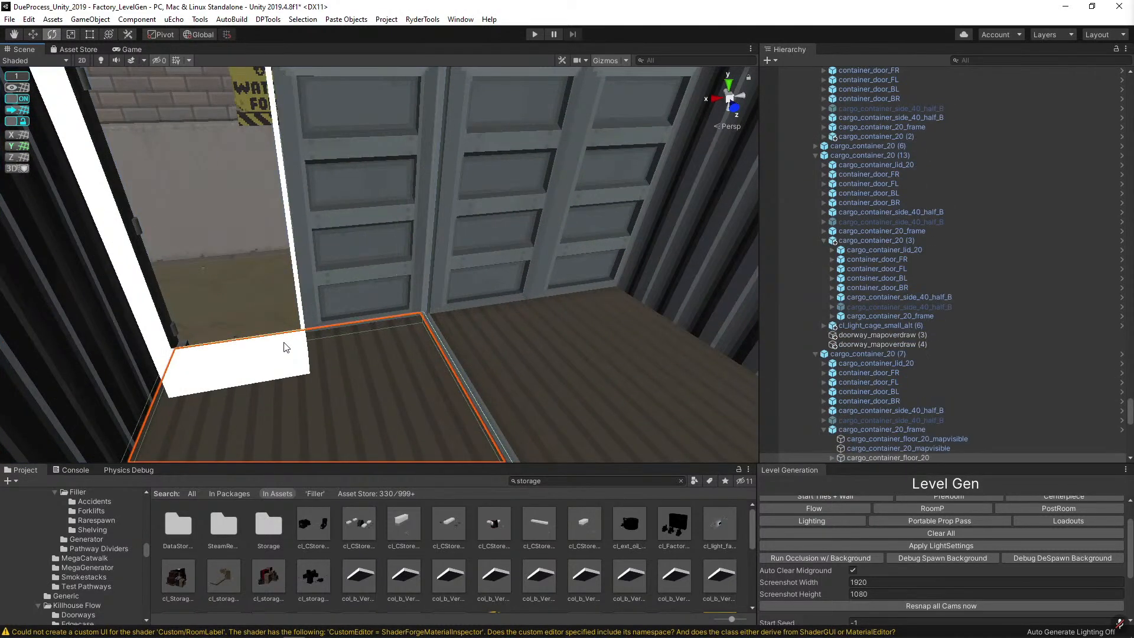
pyautogui.click(284, 347)
pyautogui.press('s')
pyautogui.moveTo(284, 342); pyautogui.dragTo(326, 342, button='right')
pyautogui.hotkey('ctrl', 'd')
pyautogui.press('w')
pyautogui.moveTo(137, 279); pyautogui.dragTo(480, 455)
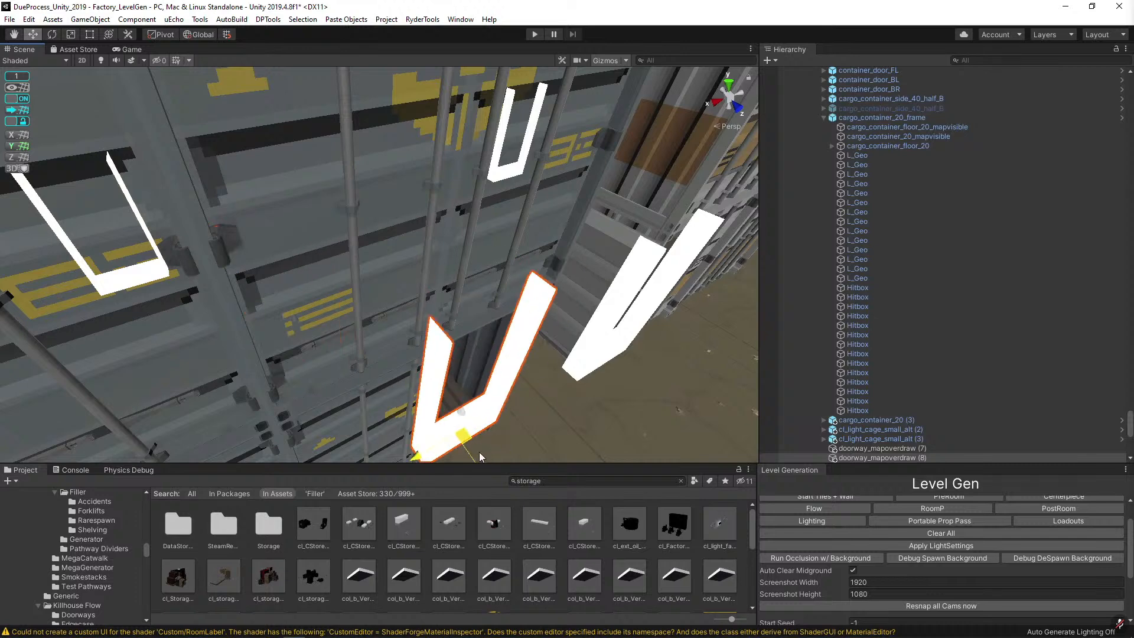
# Align the copied doorway marker with the opened corner doorway without grid snapping, and turn snapping back on.
pyautogui.keyDown('alt'); pyautogui.moveTo(534, 386); pyautogui.dragTo(341, 360); pyautogui.keyUp('alt')
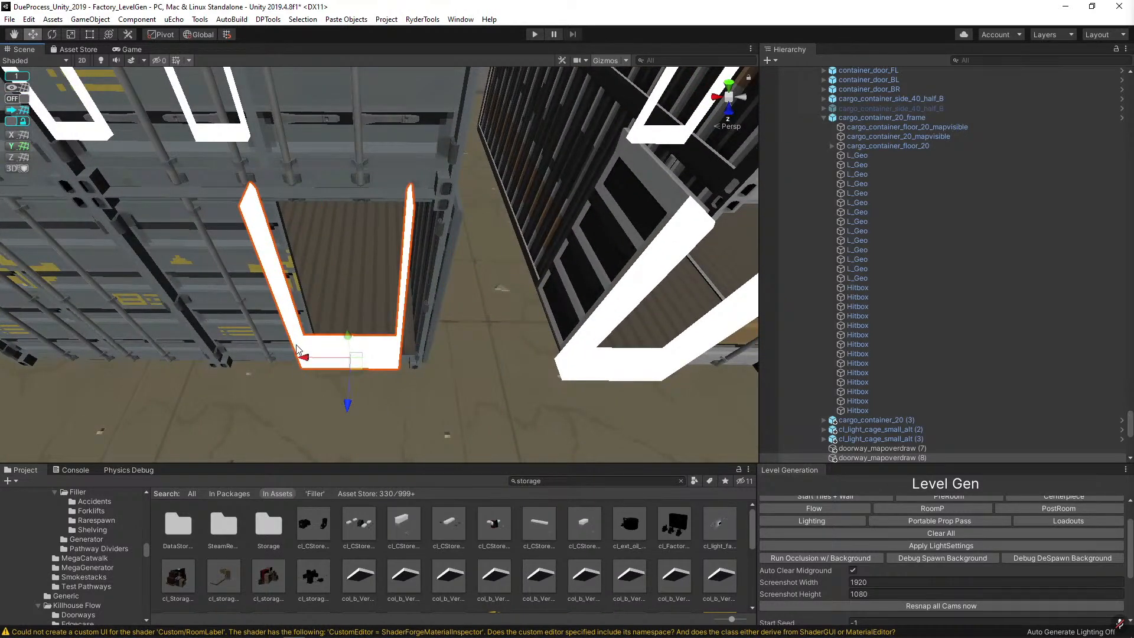
pyautogui.click(315, 353)
pyautogui.moveTo(308, 356); pyautogui.dragTo(326, 358)
pyautogui.moveTo(330, 354); pyautogui.dragTo(431, 164, button='right')
pyautogui.click(431, 164)
pyautogui.keyDown('alt'); pyautogui.moveTo(431, 164); pyautogui.dragTo(557, 274); pyautogui.keyUp('alt')
pyautogui.click(12, 98)
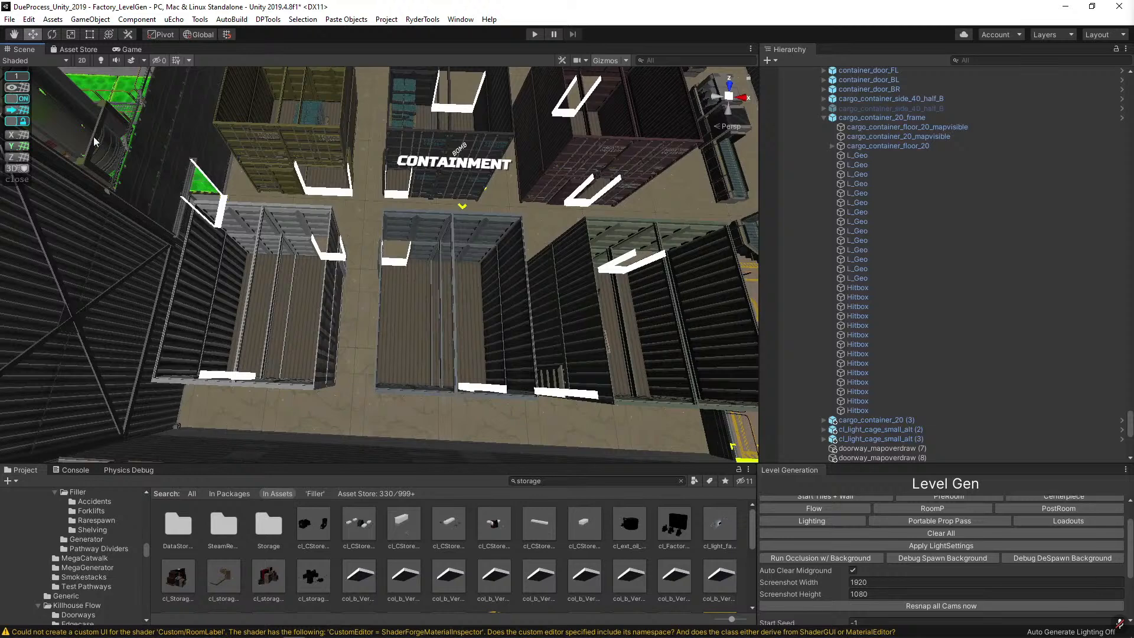
# Search the project assets for "beer" props to furnish the blue-grey container.
pyautogui.press('d')
pyautogui.moveTo(465, 290); pyautogui.dragTo(466, 291, button='right')
pyautogui.press('w')
pyautogui.keyDown('alt'); pyautogui.moveTo(466, 294); pyautogui.dragTo(372, 397); pyautogui.keyUp('alt')
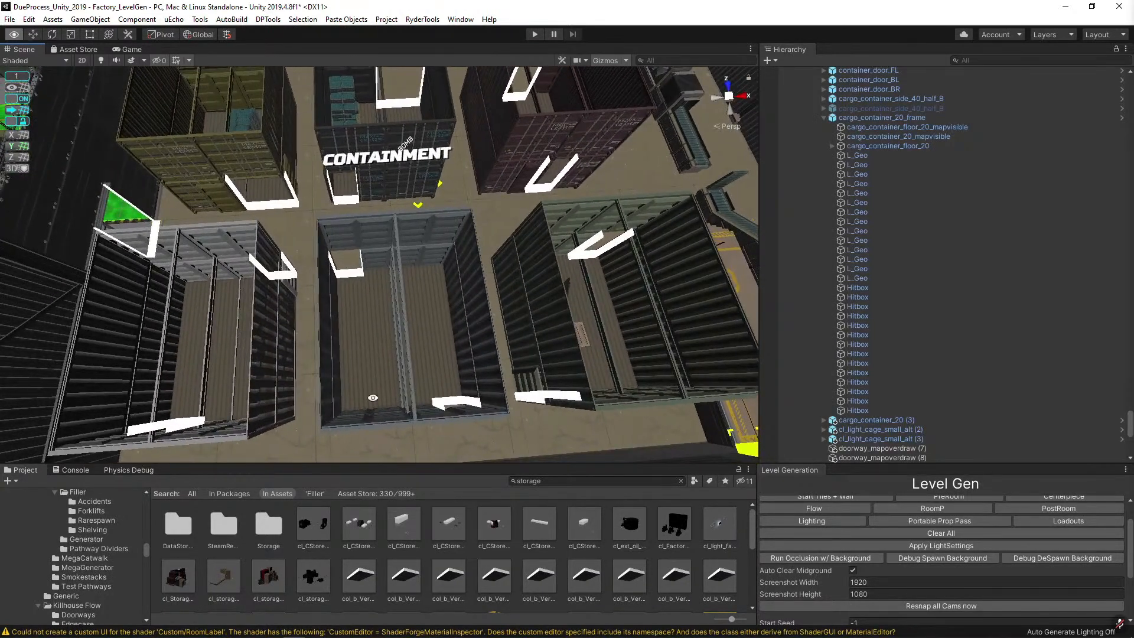
pyautogui.click(628, 481)
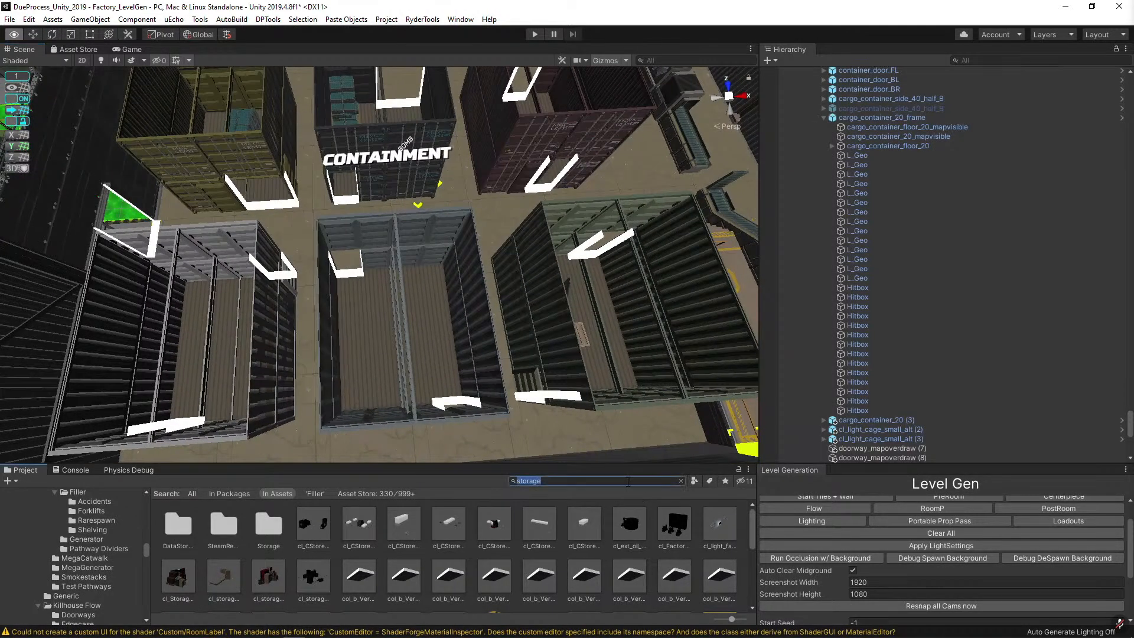
pyautogui.write('beer')
# Duplicate the cl_Pallet_Water_Large (2) stack from the dark container and move the copy into the blue-grey container.
pyautogui.keyDown('alt'); pyautogui.moveTo(586, 435); pyautogui.dragTo(444, 297); pyautogui.keyUp('alt')
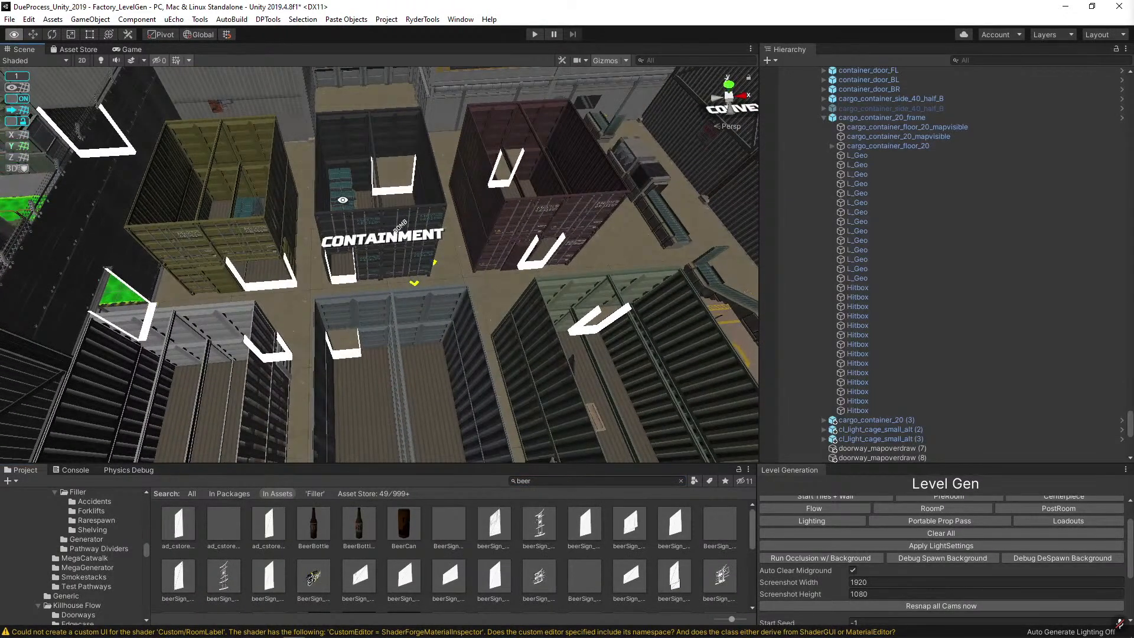
pyautogui.click(347, 194)
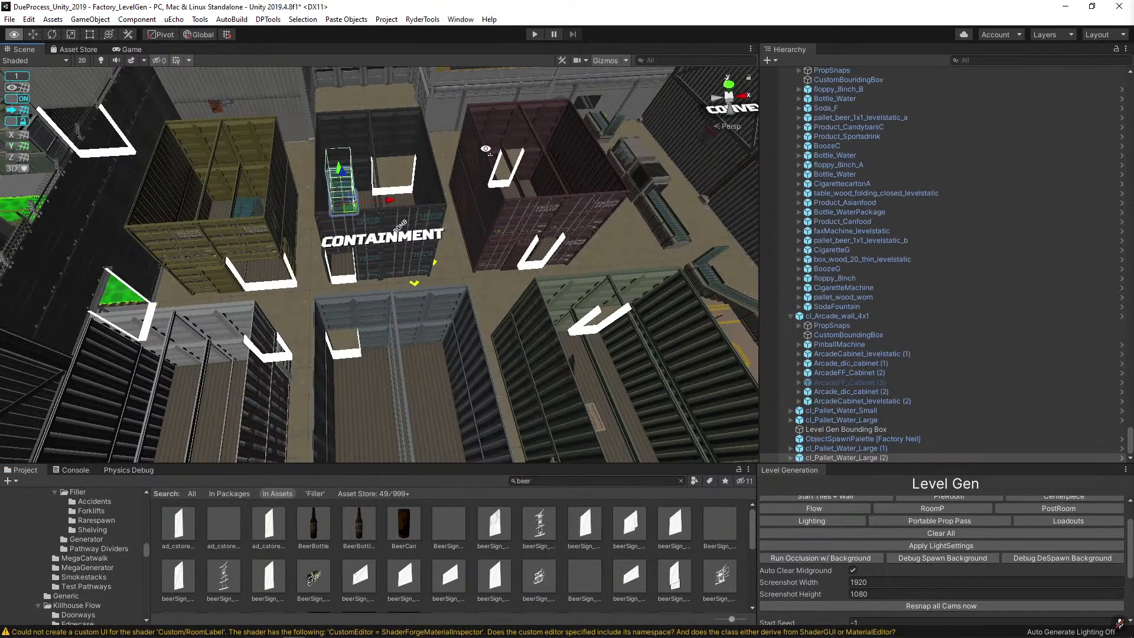
pyautogui.hotkey('ctrl', 'd')
pyautogui.keyDown('alt'); pyautogui.moveTo(514, 112); pyautogui.dragTo(334, 345); pyautogui.keyUp('alt')
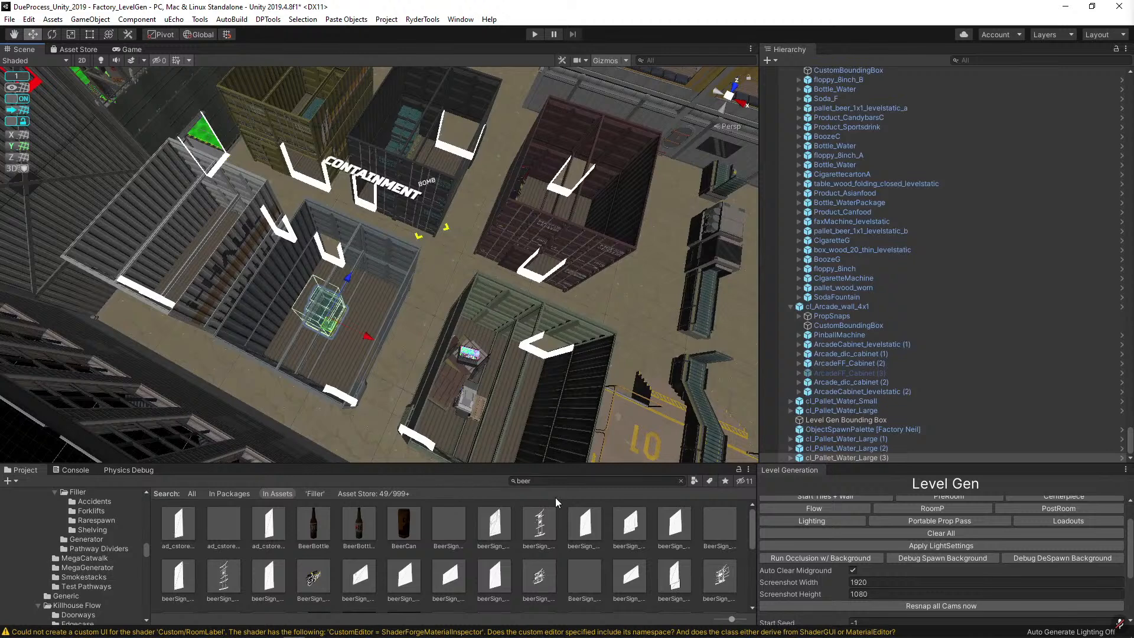
# Search the assets for "pall" and replace the copied water pallet with a rotated cl_Pallet_Beer_1x2 in the blue-grey container.
pyautogui.click(542, 480)
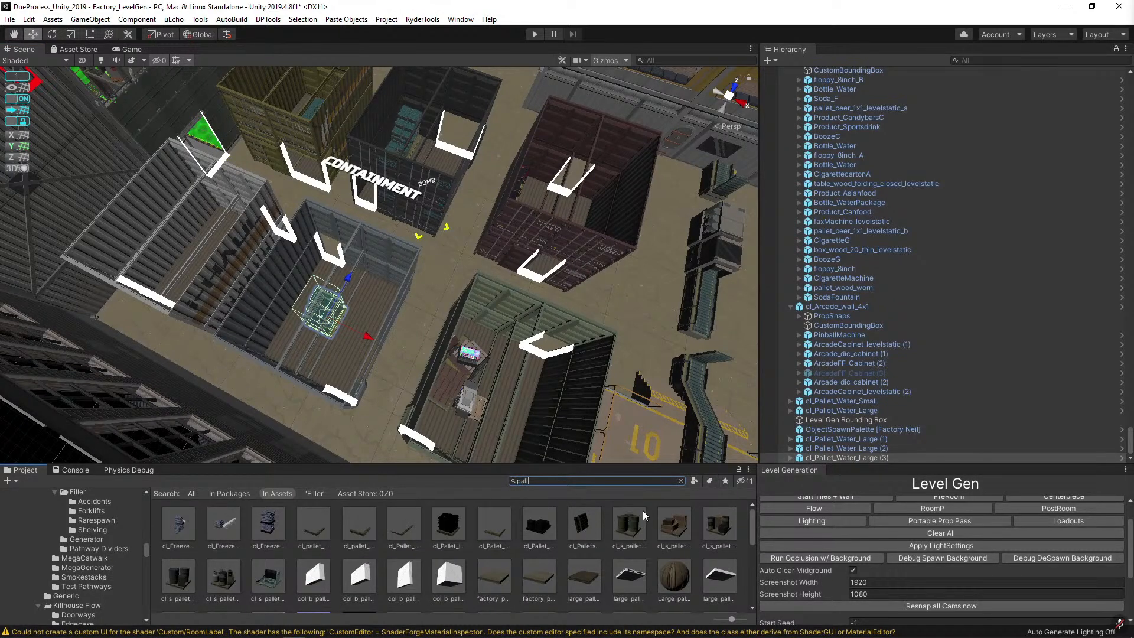
pyautogui.hotkey('ctrl', 'shift', 'r')
pyautogui.moveTo(414, 532); pyautogui.dragTo(222, 215)
pyautogui.click(314, 300)
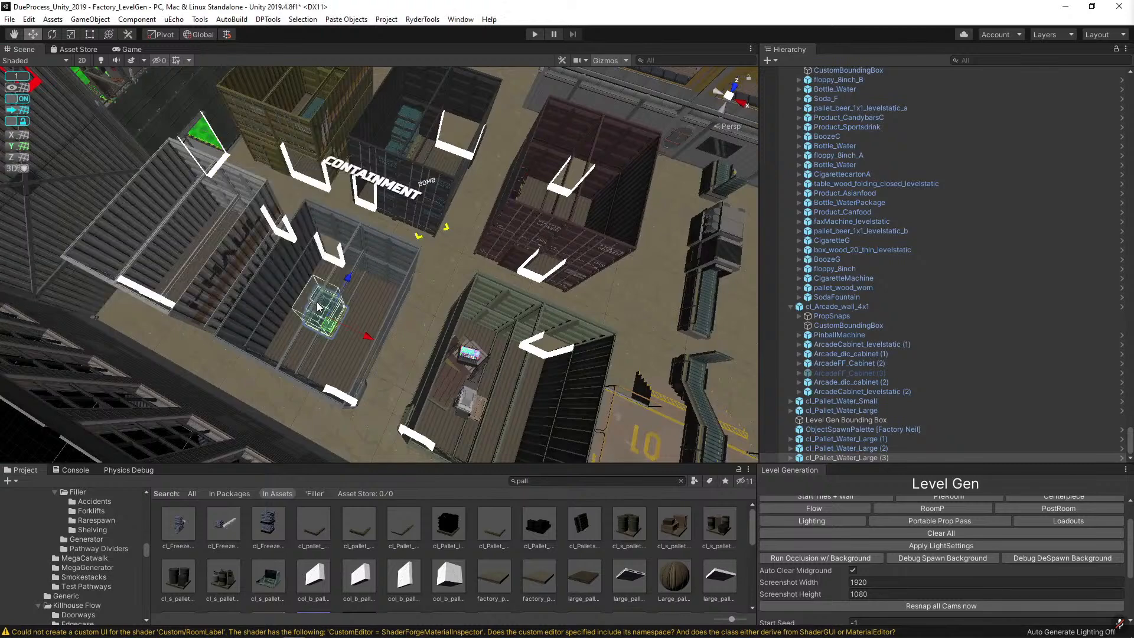
pyautogui.hotkey('ctrl', 'z')
pyautogui.press('w')
pyautogui.moveTo(344, 319); pyautogui.dragTo(434, 339, button='right')
pyautogui.press('e')
pyautogui.press('w')
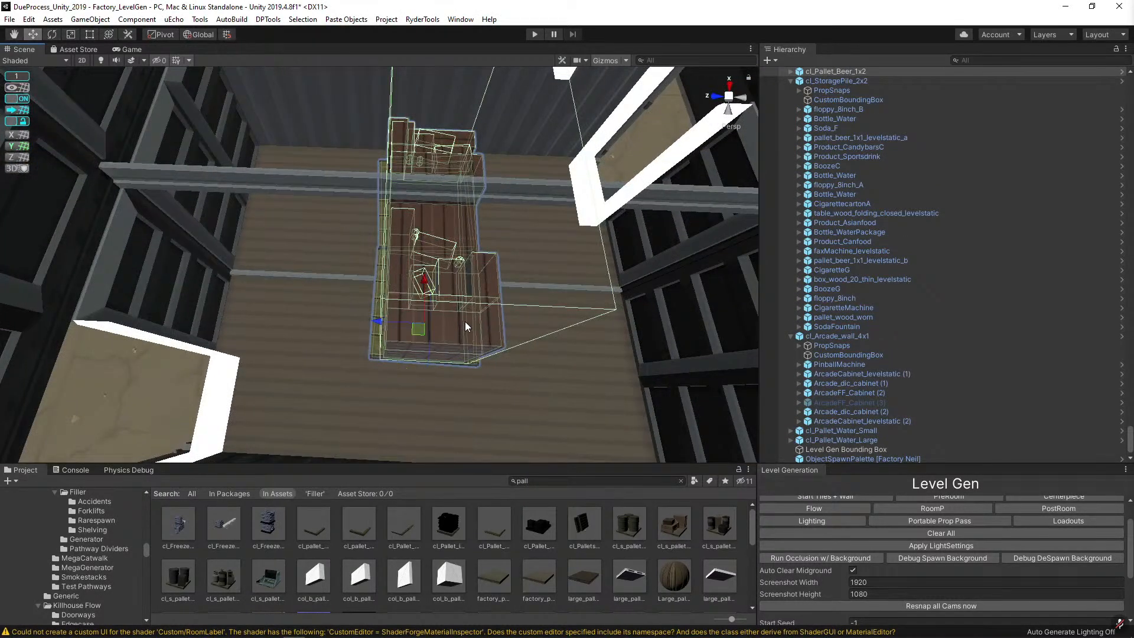
# Move the cl_Pallet_Beer_1x2 stack against the blue-grey container's side wall, with grid snapping turned off for fine placement.
pyautogui.moveTo(466, 321); pyautogui.dragTo(249, 319)
pyautogui.moveTo(254, 320); pyautogui.dragTo(241, 180, button='right')
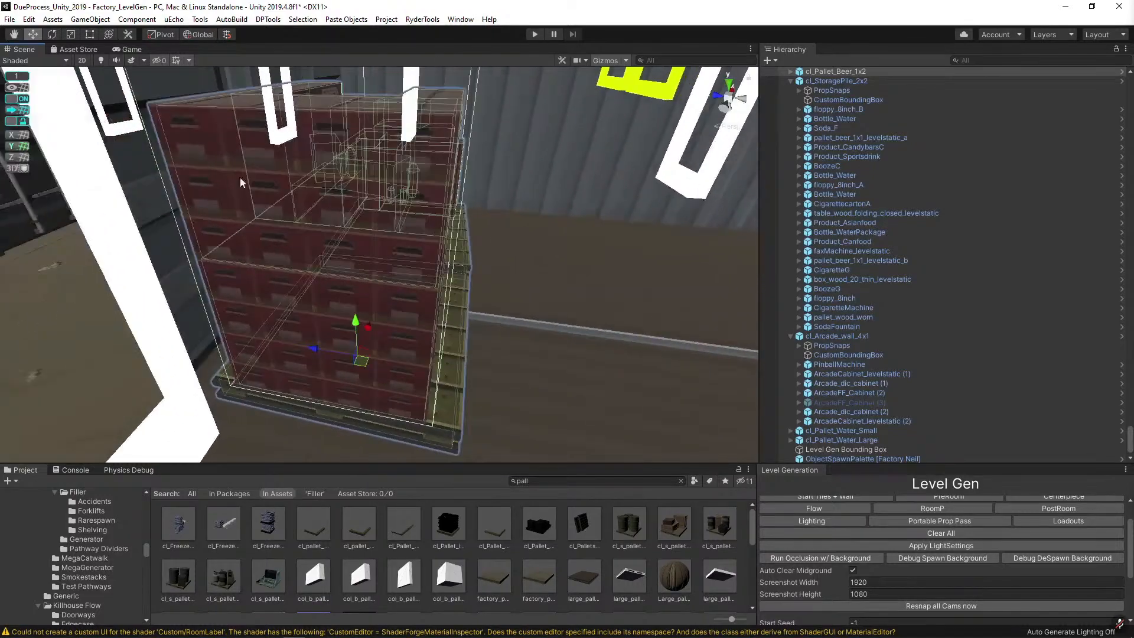
pyautogui.click(17, 98)
pyautogui.moveTo(163, 194); pyautogui.dragTo(301, 249, button='right')
pyautogui.moveTo(322, 337); pyautogui.dragTo(322, 305, button='right')
# Search the assets for "beer" and reveal the food_alcohol folder containing the BeerBottle_02 prefab.
pyautogui.click(590, 480)
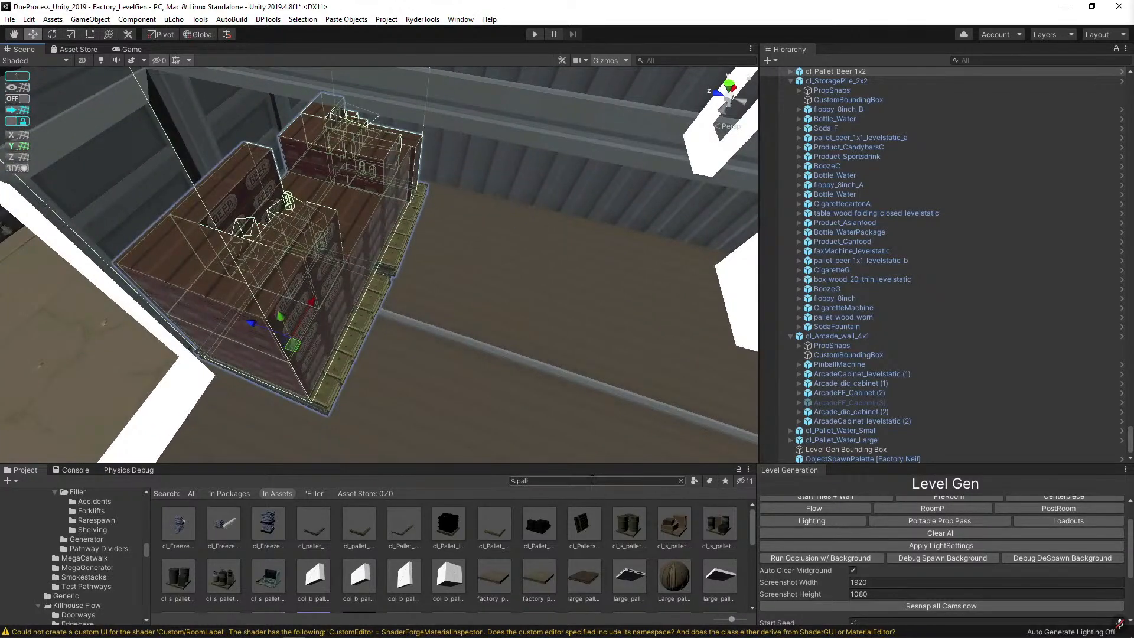
pyautogui.write('beer')
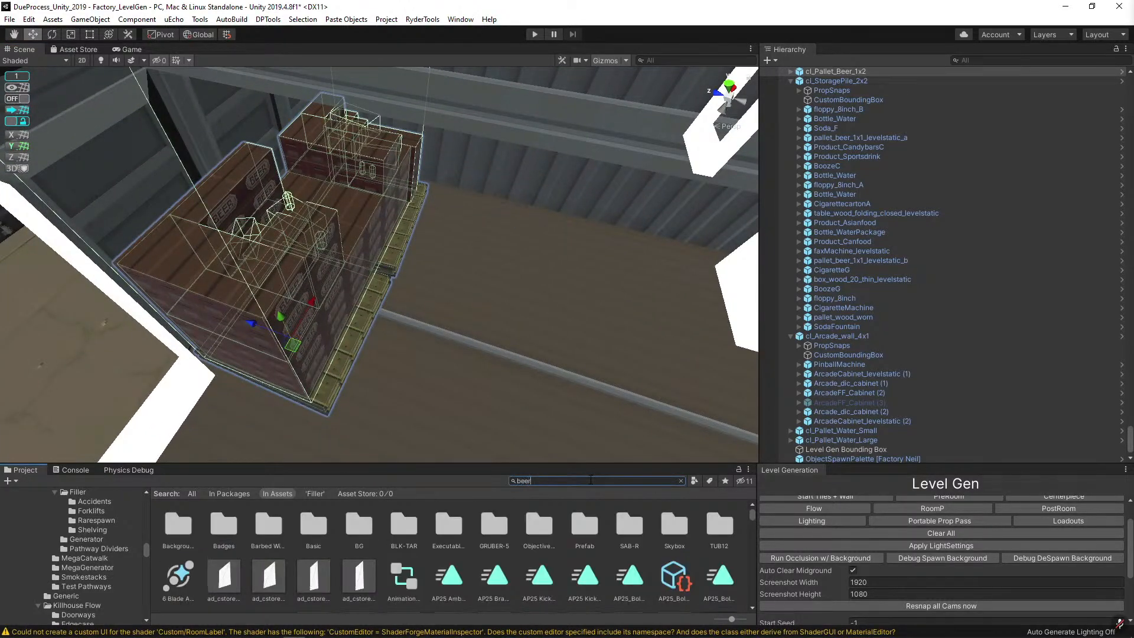
pyautogui.click(364, 523)
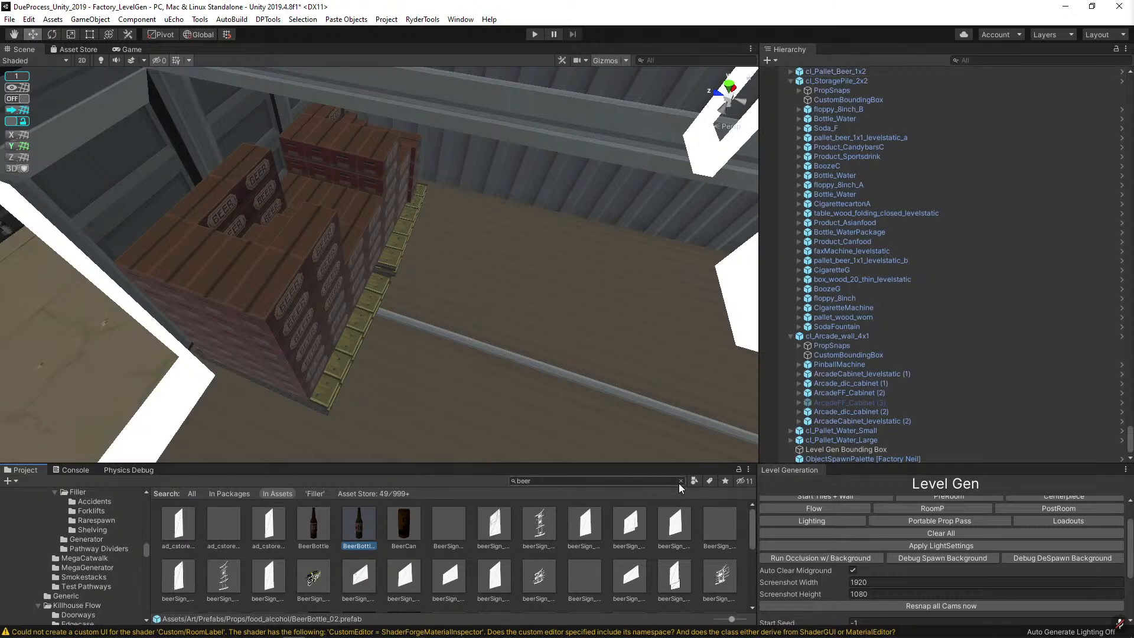
pyautogui.click(680, 481)
# Nudge the beer pallet lengthwise closer to the container's corrugated wall.
pyautogui.moveTo(506, 384); pyautogui.dragTo(266, 349, button='right')
pyautogui.click(302, 312)
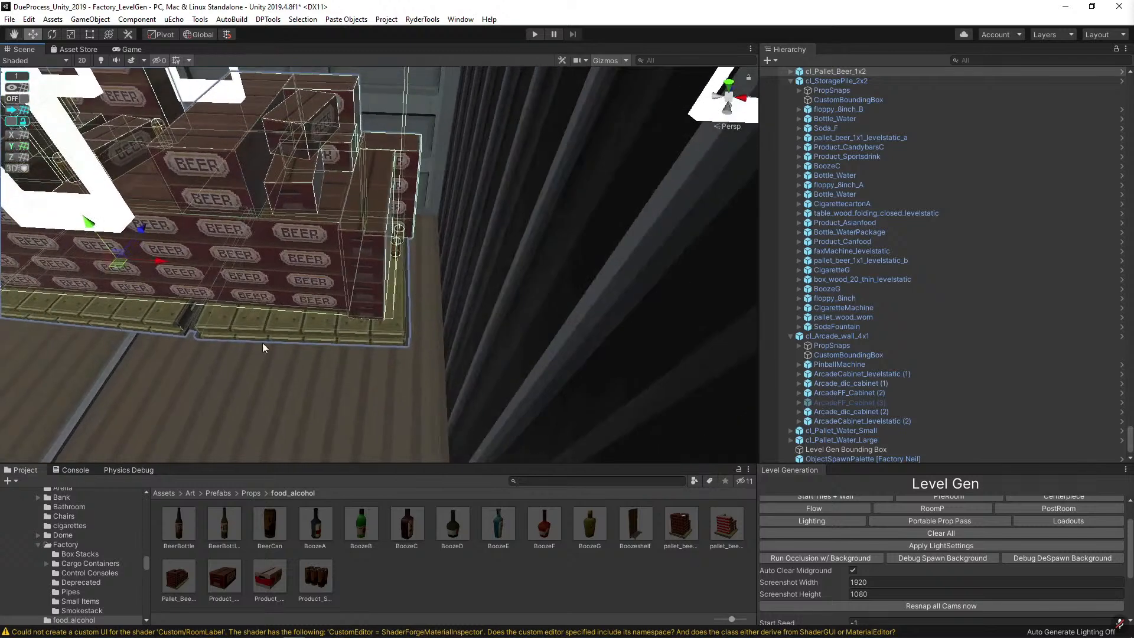
pyautogui.moveTo(164, 265); pyautogui.dragTo(192, 269)
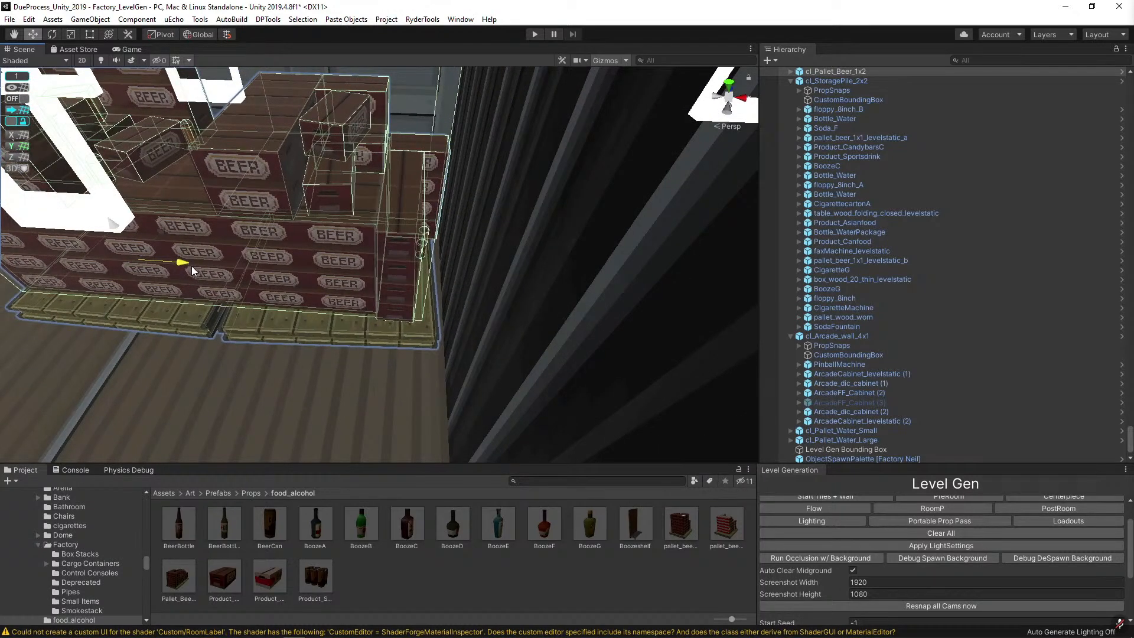
# Place a BoozeF bottle from the food_alcohol folder beside the beer pallet.
pyautogui.click(460, 525)
pyautogui.moveTo(460, 525); pyautogui.dragTo(406, 400)
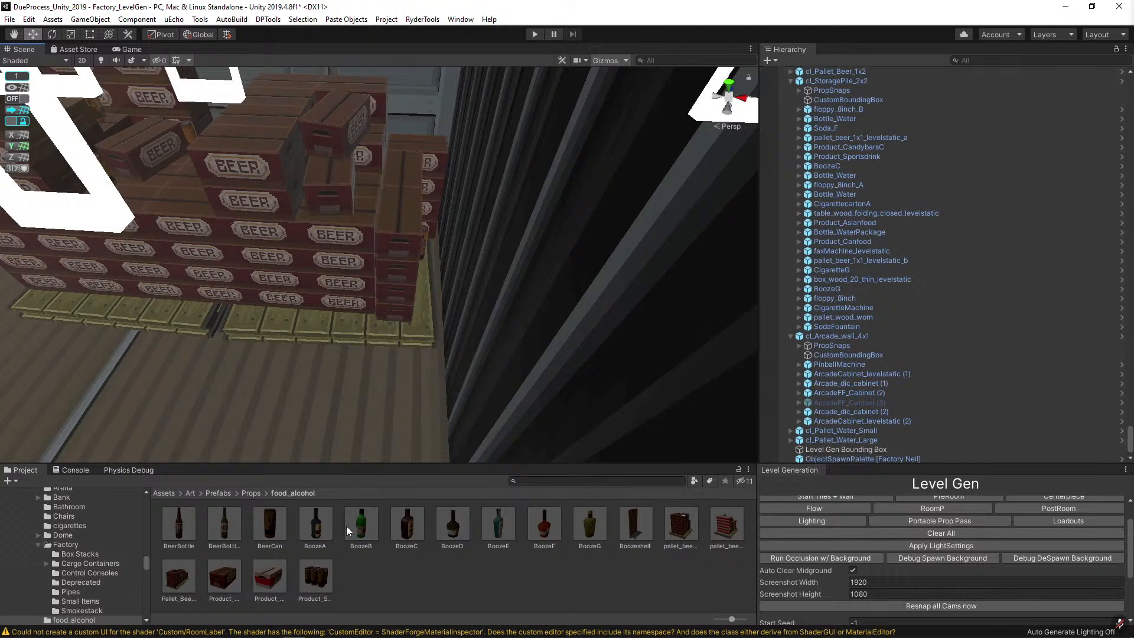
pyautogui.scroll(8, 422, 374)
pyautogui.moveTo(538, 531); pyautogui.dragTo(378, 406)
pyautogui.keyDown('alt'); pyautogui.moveTo(378, 405); pyautogui.dragTo(407, 408); pyautogui.keyUp('alt')
pyautogui.moveTo(408, 408); pyautogui.dragTo(426, 389, button='right')
# Rotate the BoozeF bottle and position it upright on the exposed corner edge of the beer pallet.
pyautogui.press('e')
pyautogui.moveTo(328, 334); pyautogui.dragTo(310, 342)
pyautogui.press('w')
pyautogui.moveTo(351, 286); pyautogui.dragTo(465, 288)
pyautogui.moveTo(458, 294); pyautogui.dragTo(546, 286, button='right')
pyautogui.press('e')
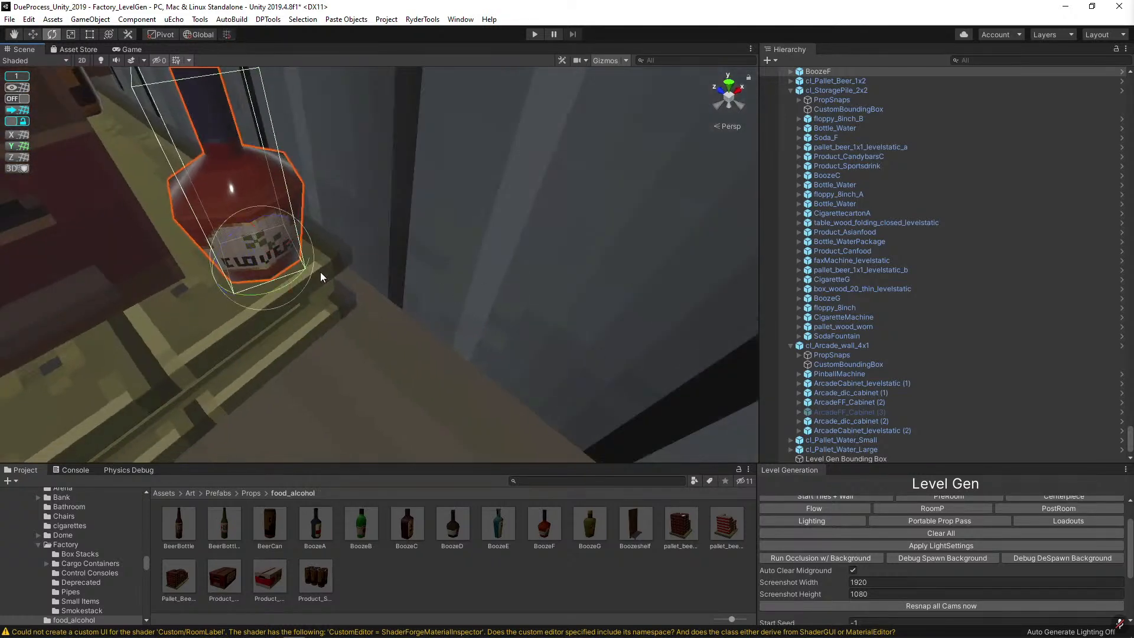
pyautogui.moveTo(301, 276); pyautogui.dragTo(287, 284)
pyautogui.press('w')
pyautogui.moveTo(248, 248); pyautogui.dragTo(243, 243)
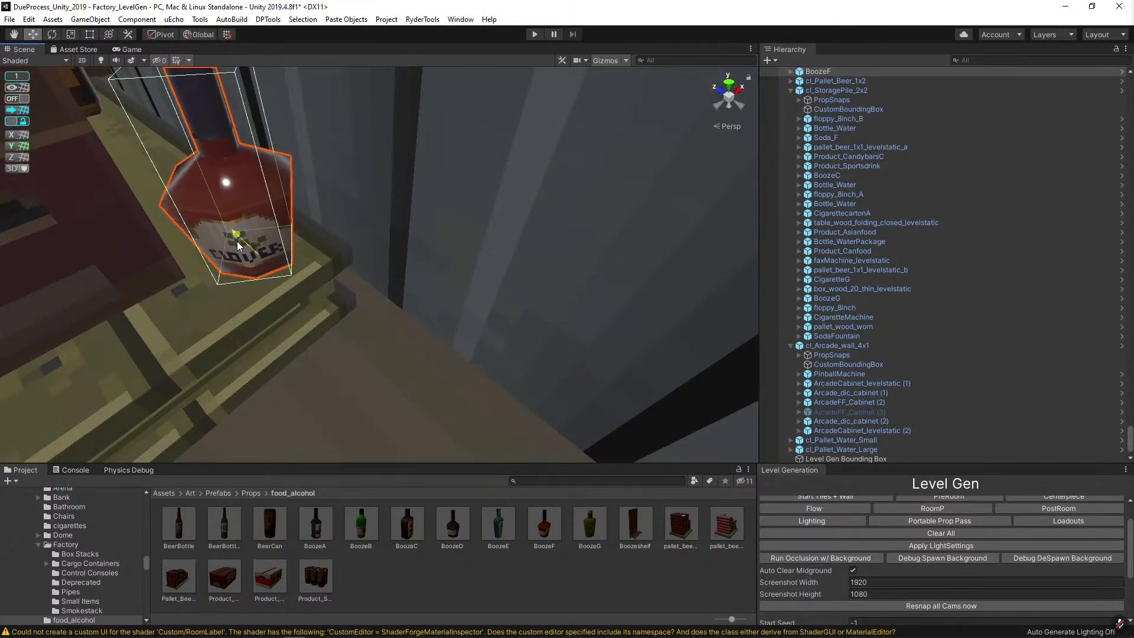
# Search the assets for "trash" and place a cl_Trash_Pile_B on the floor beside the beer pallet.
pyautogui.click(567, 481)
pyautogui.write('trash')
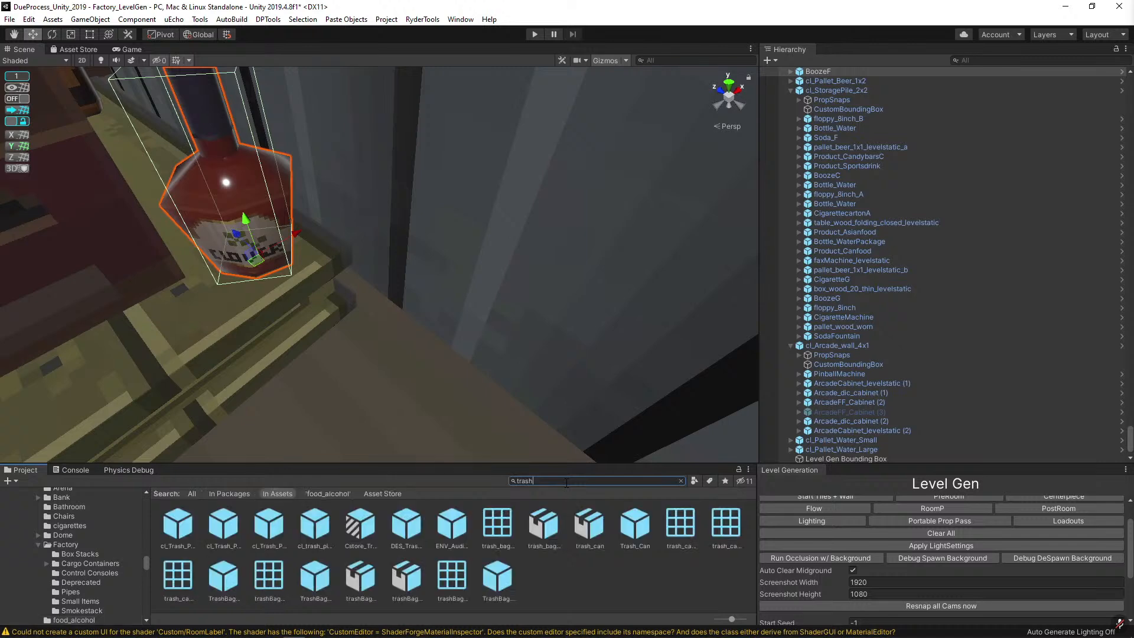
pyautogui.moveTo(470, 378); pyautogui.dragTo(434, 390, button='right')
pyautogui.moveTo(269, 523); pyautogui.dragTo(353, 378)
pyautogui.moveTo(353, 378); pyautogui.dragTo(384, 373, button='right')
# Duplicate TrashBag_Green, move the copy out of the cl_Trash_Pile_B group, and delete the rest of the trash pile.
pyautogui.click(385, 374)
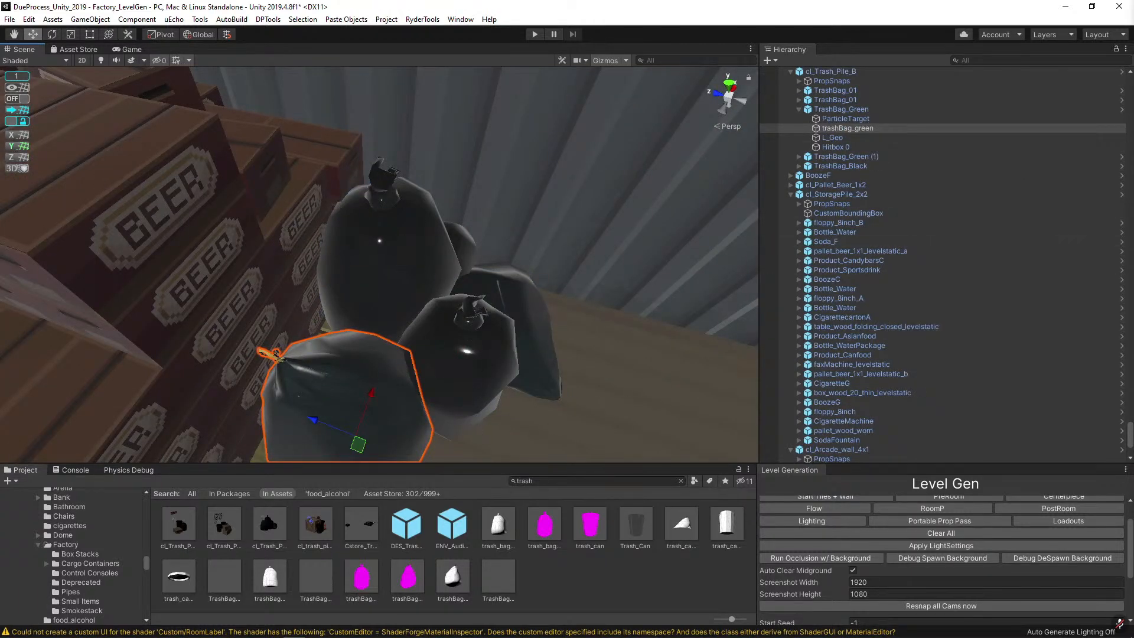
pyautogui.click(844, 111)
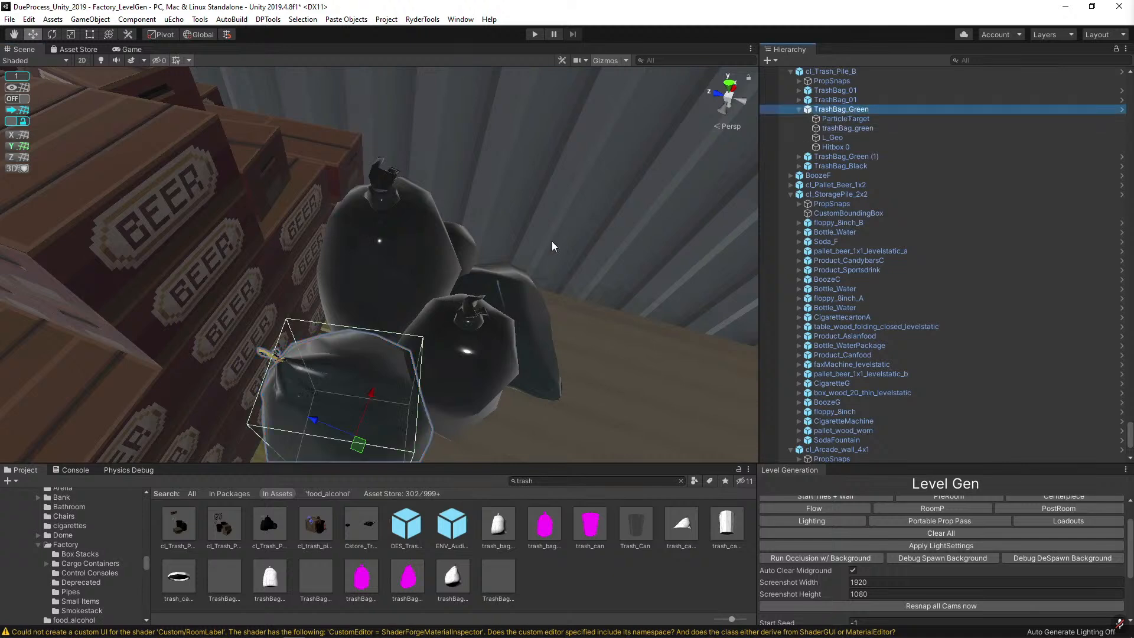
pyautogui.moveTo(534, 249); pyautogui.dragTo(660, 200, button='right')
pyautogui.hotkey('ctrl', 'd')
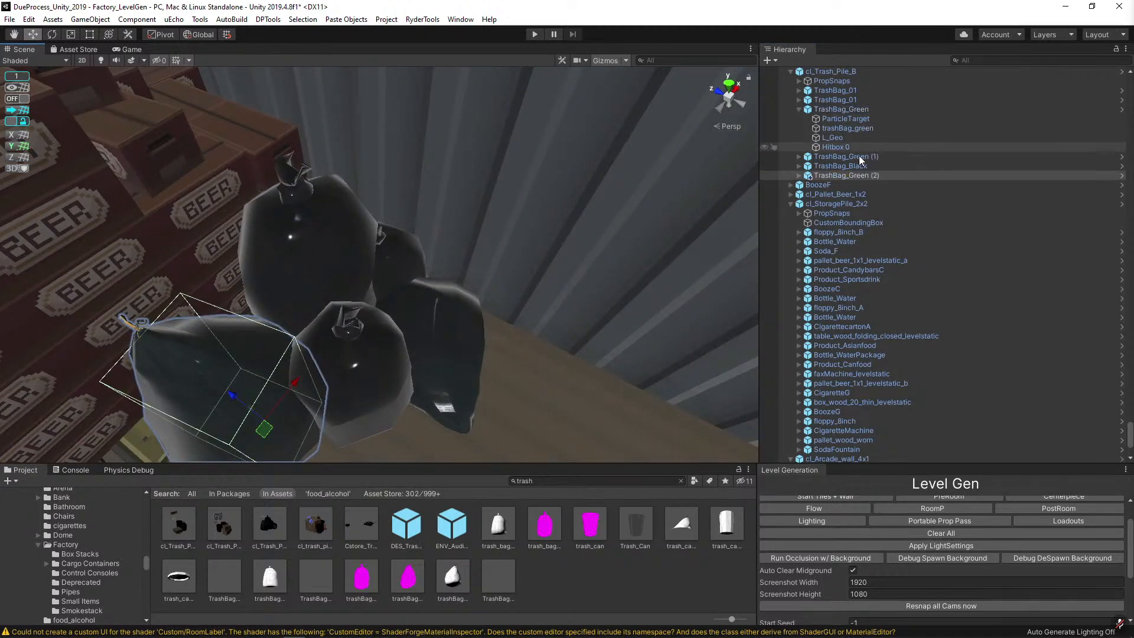
pyautogui.moveTo(857, 175); pyautogui.dragTo(837, 102)
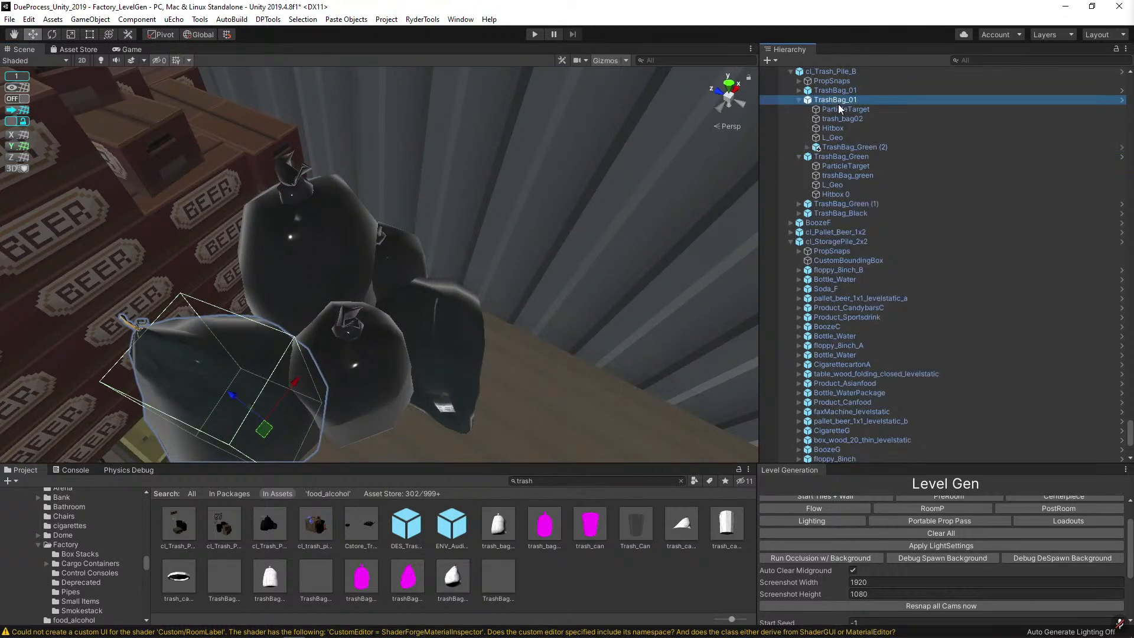
pyautogui.moveTo(842, 150)
pyautogui.mouseDown()
pyautogui.moveTo(830, 64)
pyautogui.moveTo(839, 167)
pyautogui.mouseUp()
pyautogui.click(838, 166)
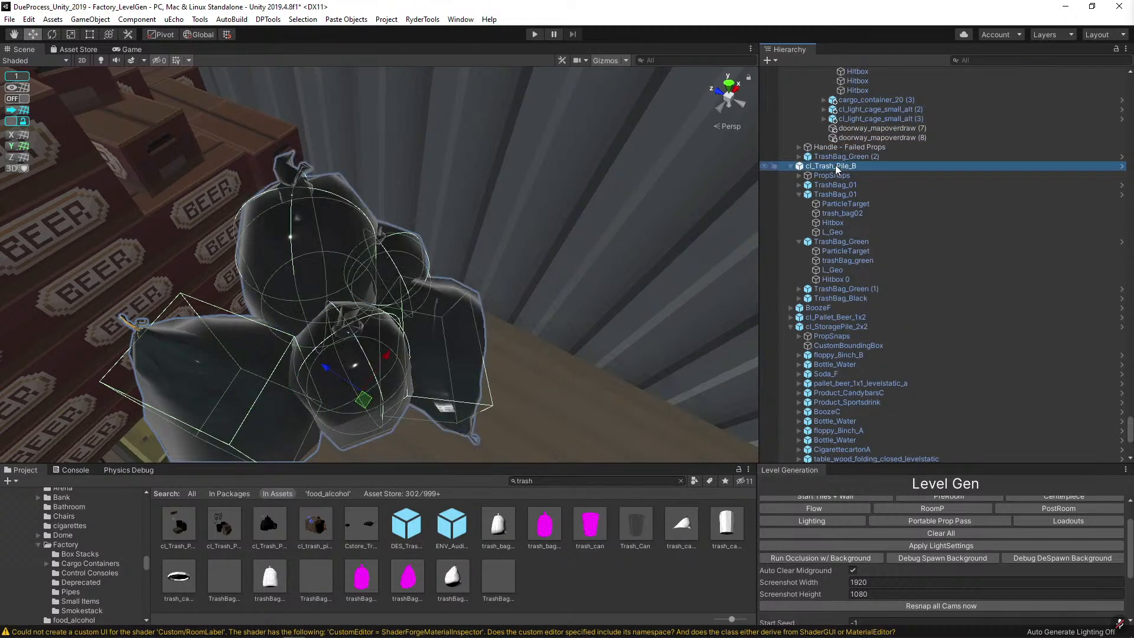
pyautogui.press('Delete')
# Move the green trash bag along the beer pallet toward the BoozeF bottle near the container wall.
pyautogui.click(277, 357)
pyautogui.moveTo(319, 330); pyautogui.dragTo(306, 256, button='right')
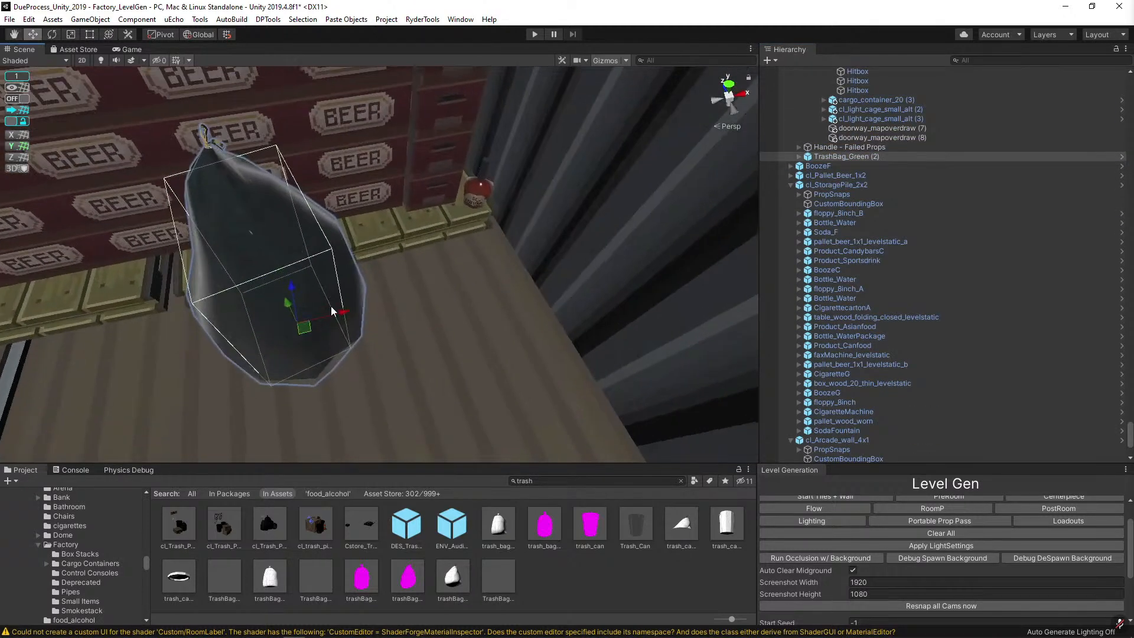
pyautogui.moveTo(331, 307); pyautogui.dragTo(472, 291)
pyautogui.moveTo(473, 290); pyautogui.dragTo(447, 274, button='right')
pyautogui.keyDown('alt'); pyautogui.moveTo(447, 274); pyautogui.dragTo(411, 345); pyautogui.keyUp('alt')
# Rotate the green trash bag and shift it into the corner between the beer pallet and the corrugated wall.
pyautogui.click(366, 295)
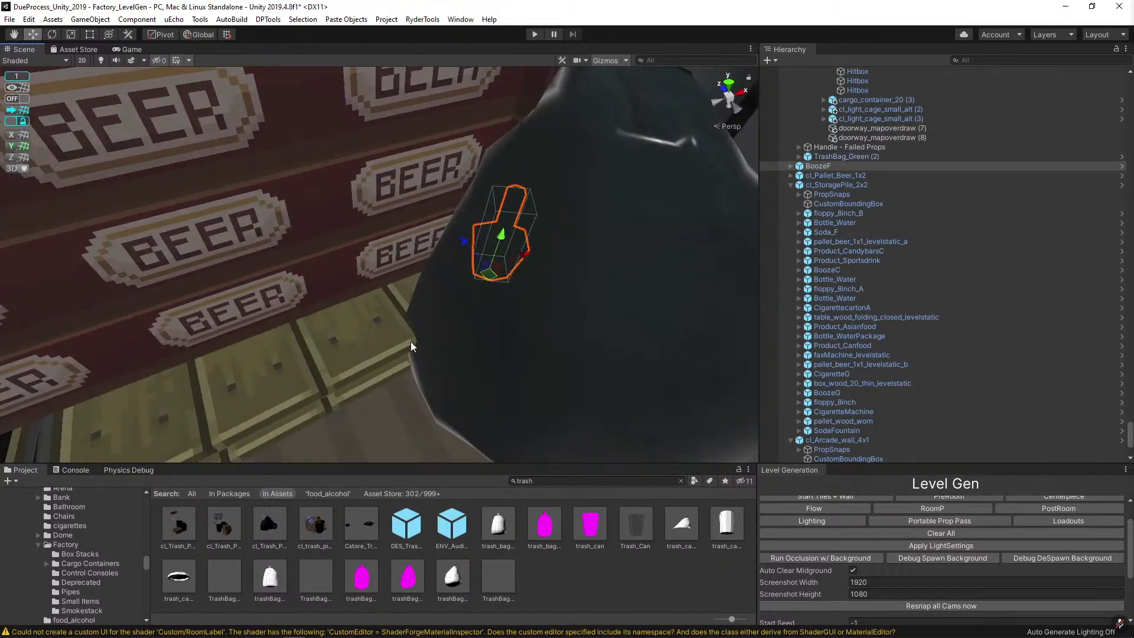
pyautogui.click(511, 333)
pyautogui.press('f')
pyautogui.keyDown('alt'); pyautogui.moveTo(512, 333); pyautogui.dragTo(490, 367); pyautogui.keyUp('alt')
pyautogui.press('e')
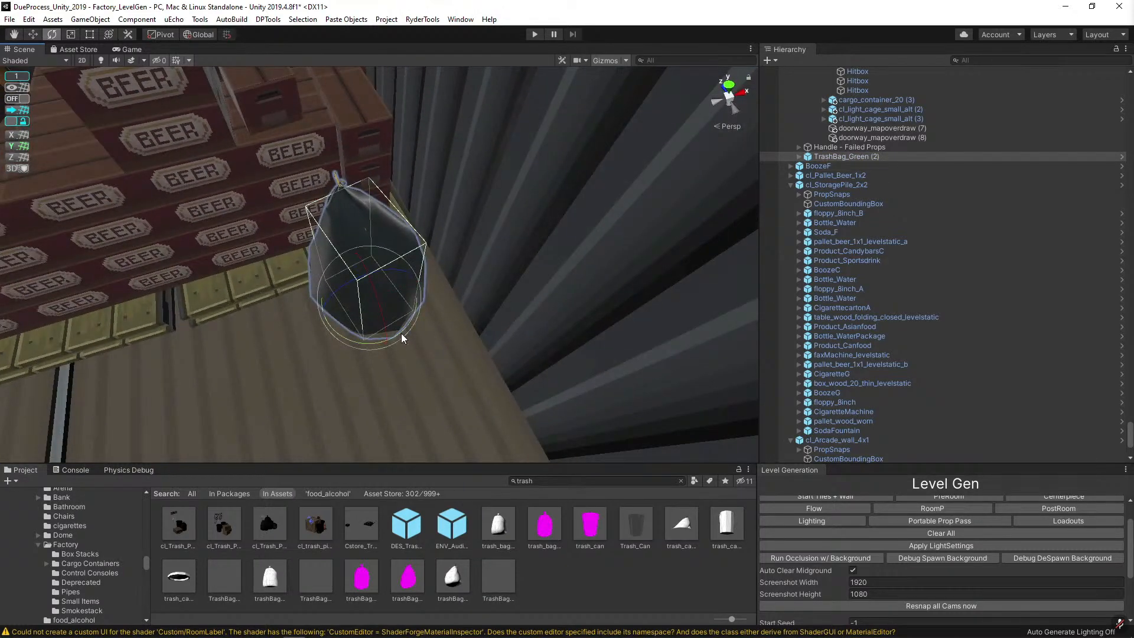
pyautogui.moveTo(401, 333); pyautogui.dragTo(339, 367)
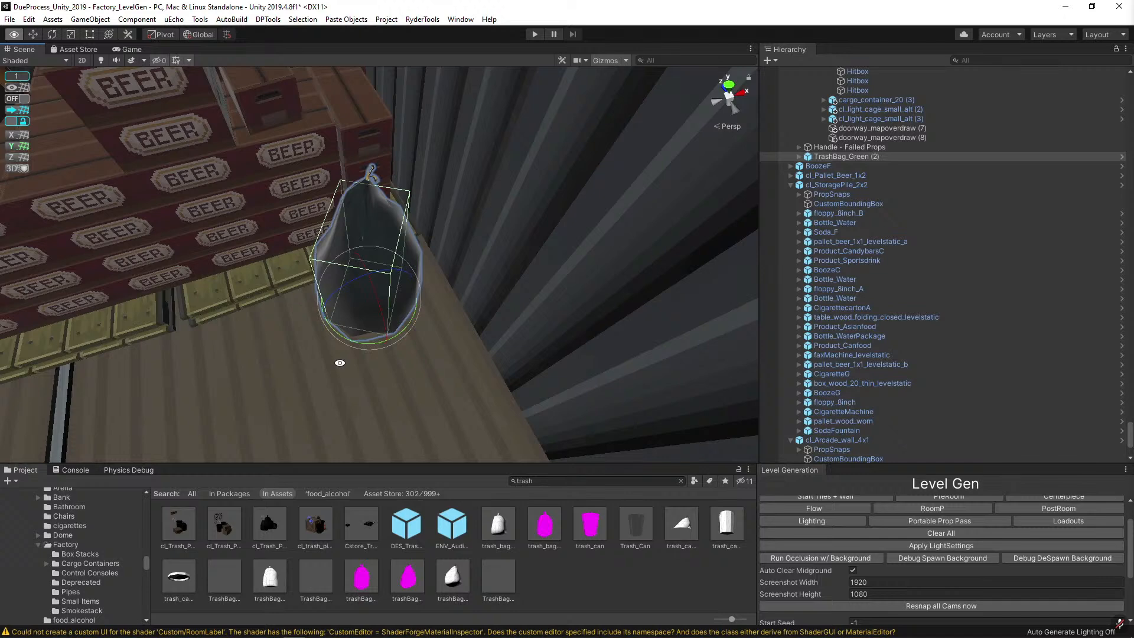
pyautogui.moveTo(335, 317)
pyautogui.keyDown('alt'); pyautogui.mouseDown()
pyautogui.moveTo(466, 238)
pyautogui.moveTo(336, 367)
pyautogui.moveTo(321, 332)
pyautogui.mouseUp(); pyautogui.keyUp('alt')
pyautogui.press('w')
pyautogui.moveTo(380, 300); pyautogui.dragTo(438, 279)
pyautogui.scroll(4, 438, 279)
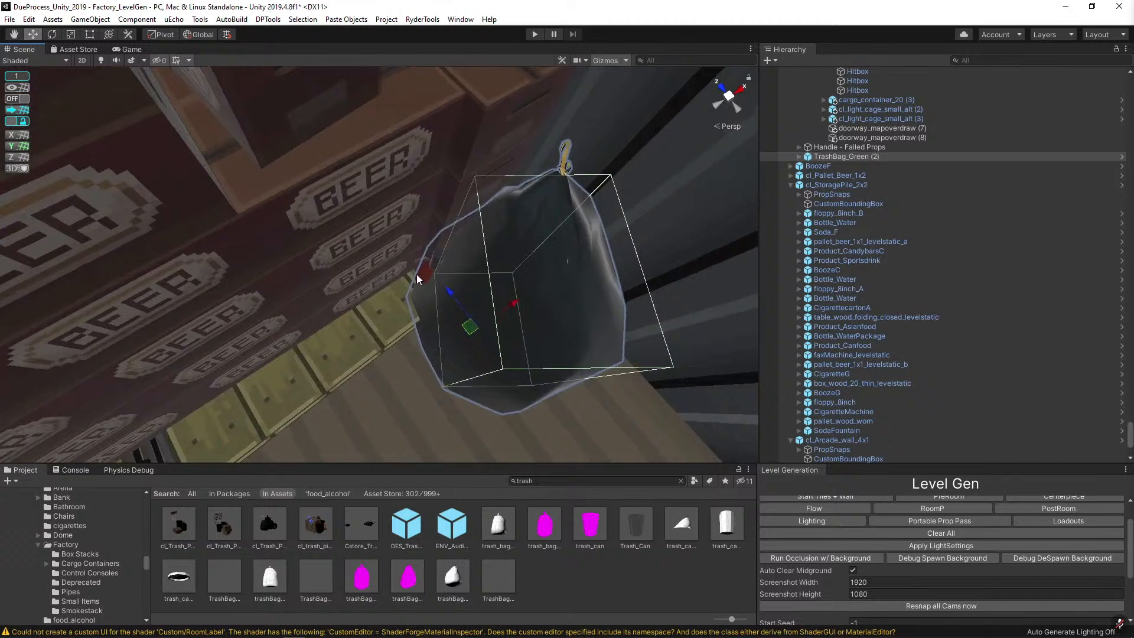
# Lower the green trash bag onto the container floor beside the BoozeF bottle and check its fit from several angles.
pyautogui.click(416, 274)
pyautogui.moveTo(432, 275); pyautogui.dragTo(507, 139, button='right')
pyautogui.keyDown('alt'); pyautogui.moveTo(507, 138); pyautogui.dragTo(475, 162); pyautogui.keyUp('alt')
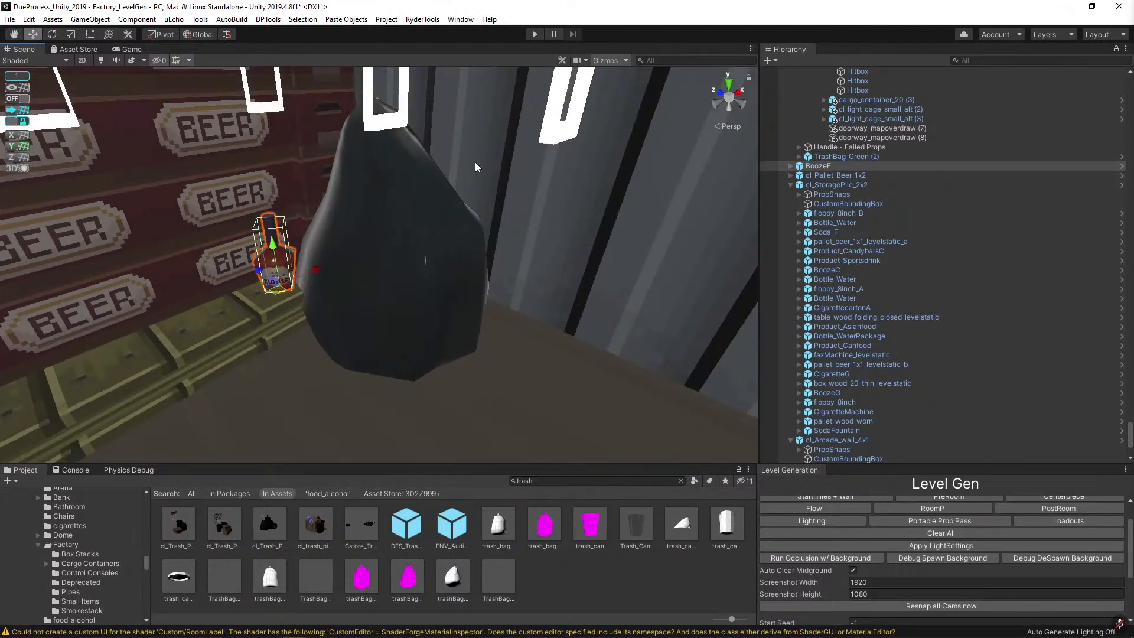
pyautogui.click(428, 255)
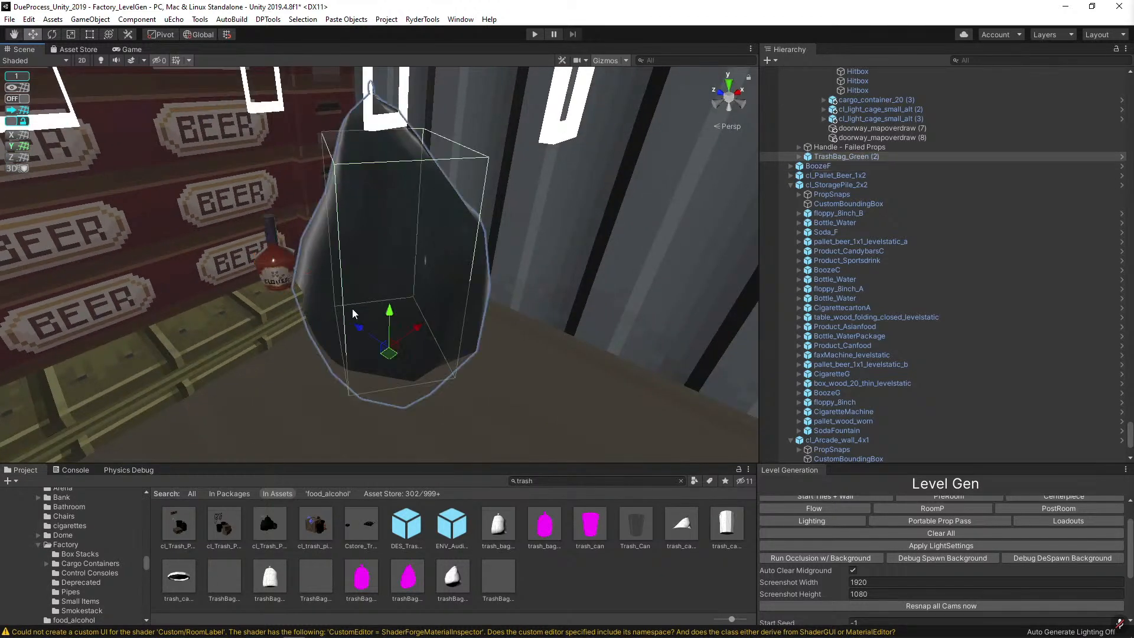
pyautogui.click(276, 275)
pyautogui.press('f')
pyautogui.keyDown('alt'); pyautogui.moveTo(332, 190); pyautogui.dragTo(325, 216); pyautogui.keyUp('alt')
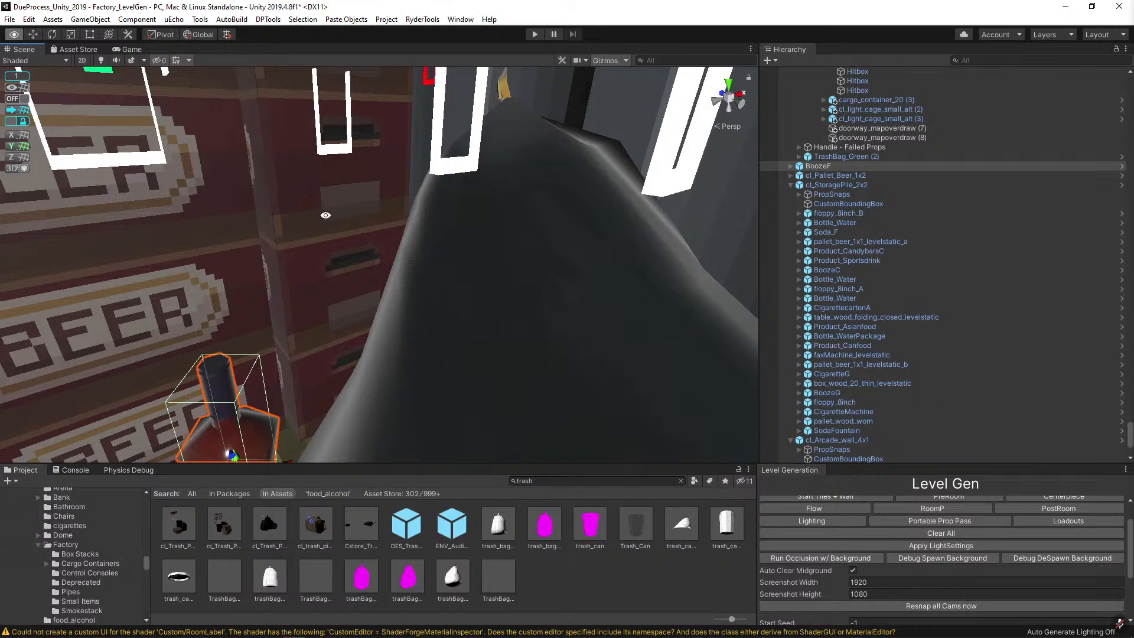
pyautogui.scroll(-5, 502, 260)
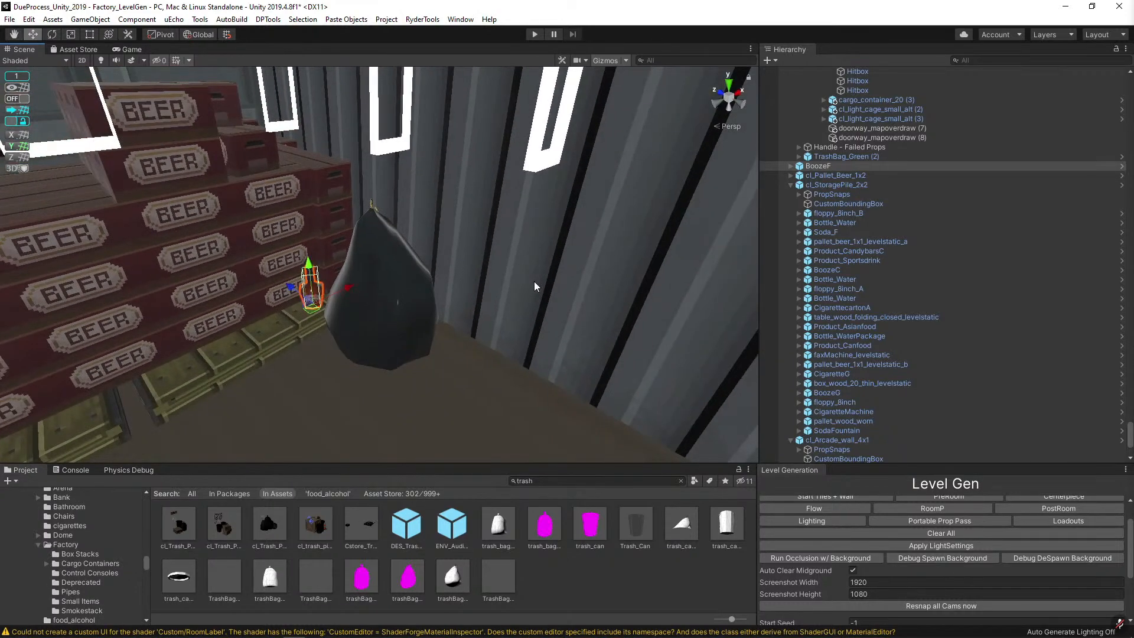
pyautogui.click(529, 278)
pyautogui.moveTo(529, 278); pyautogui.dragTo(369, 246, button='right')
pyautogui.press('w')
pyautogui.keyDown('alt'); pyautogui.moveTo(369, 247); pyautogui.dragTo(369, 327); pyautogui.keyUp('alt')
pyautogui.click(178, 339)
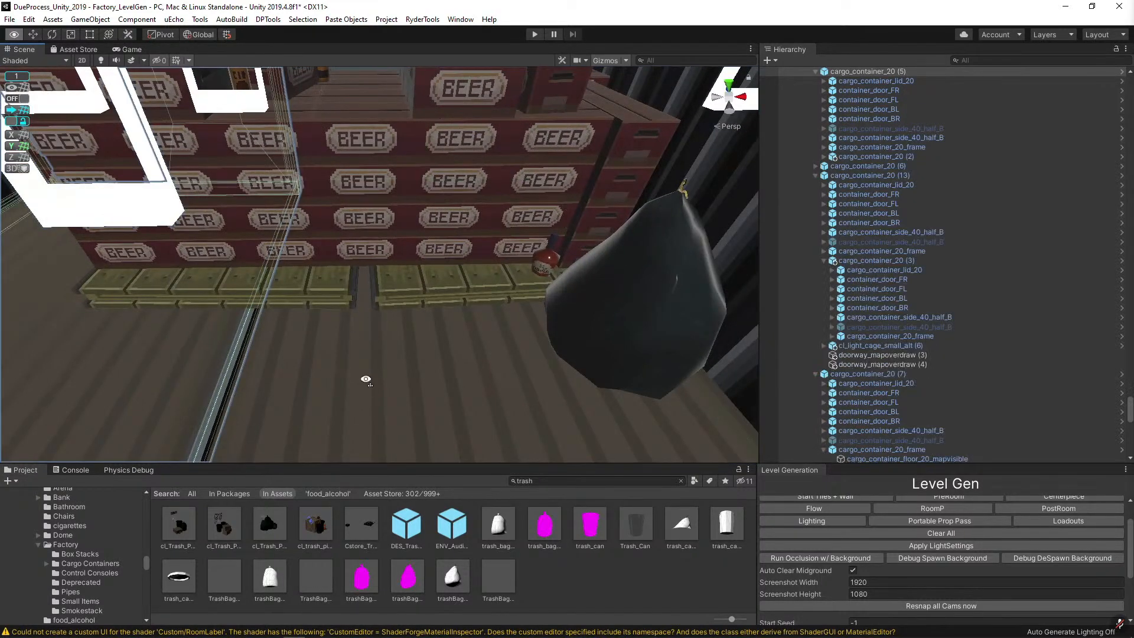
# Examine the furnished containment containers and the overall factory layout from above.
pyautogui.moveTo(366, 380); pyautogui.dragTo(731, 284, button='right')
pyautogui.keyDown('alt'); pyautogui.moveTo(731, 285); pyautogui.dragTo(363, 295); pyautogui.keyUp('alt')
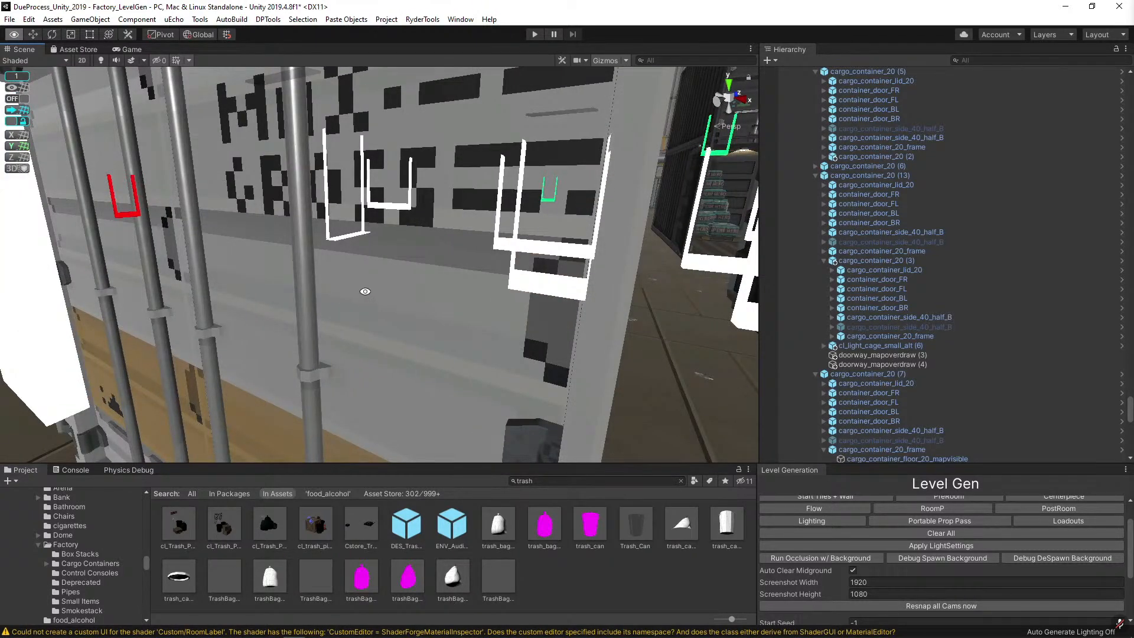
pyautogui.keyDown('alt'); pyautogui.moveTo(365, 291); pyautogui.dragTo(423, 409); pyautogui.keyUp('alt')
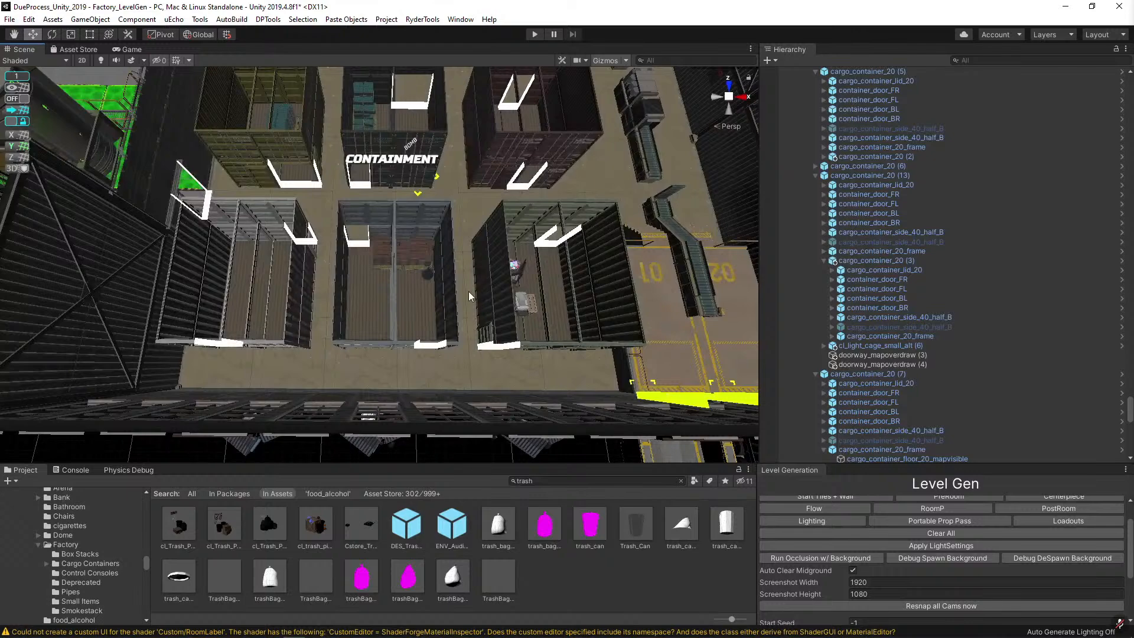
pyautogui.moveTo(469, 296); pyautogui.dragTo(421, 262, button='right')
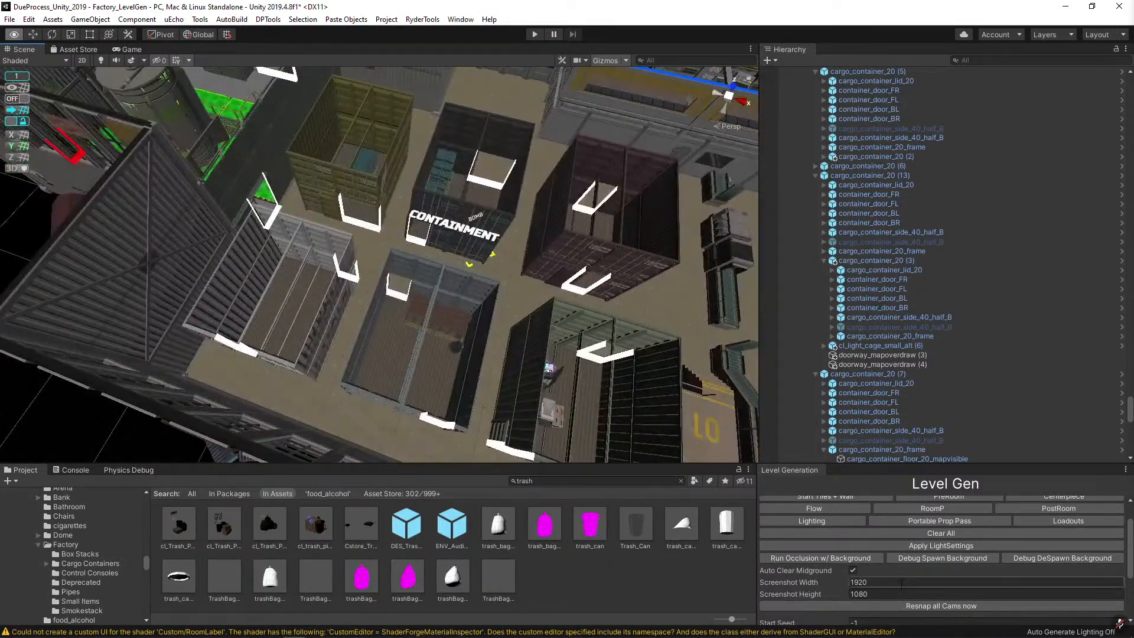
pyautogui.scroll(-3, 901, 583)
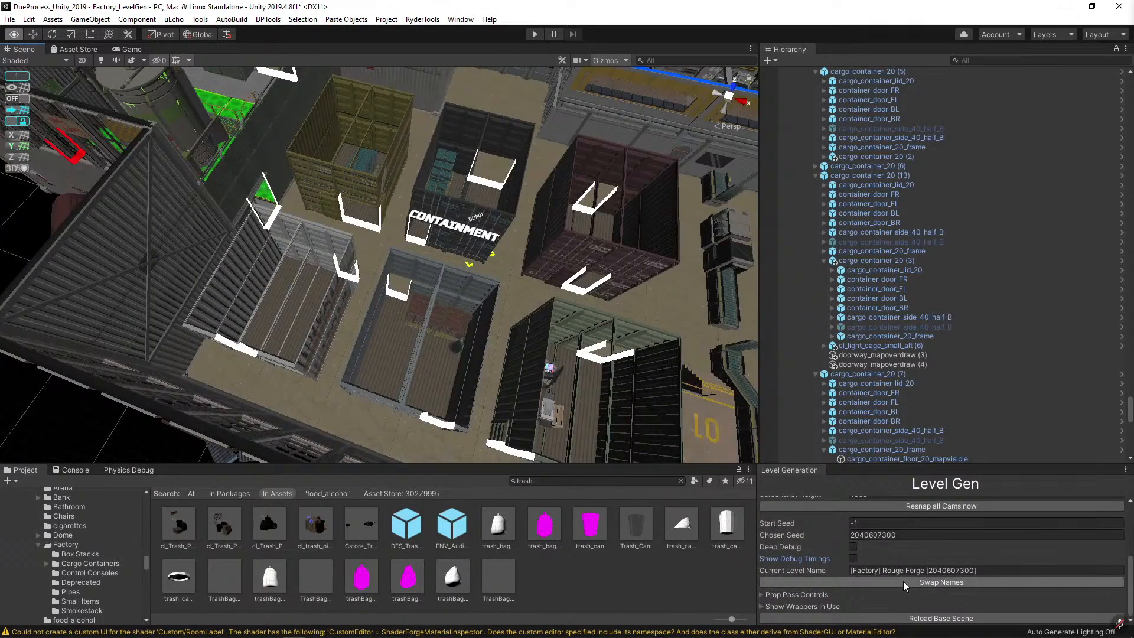
pyautogui.click(902, 582)
pyautogui.press('s')
pyautogui.moveTo(558, 381); pyautogui.dragTo(495, 333, button='right')
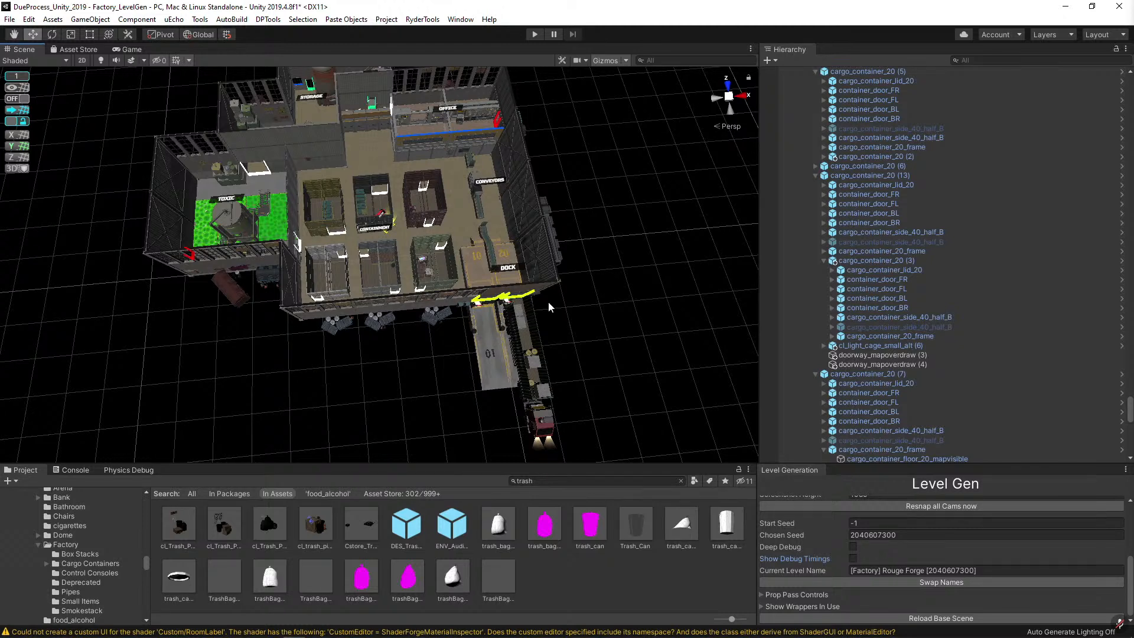
pyautogui.press('alt')
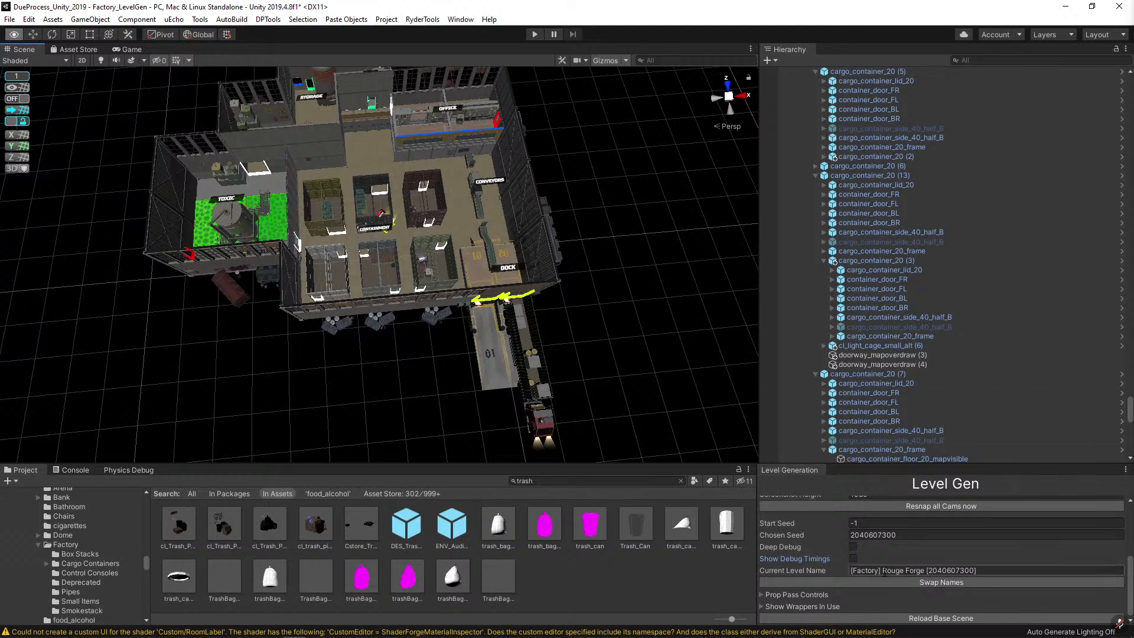
pyautogui.press('alt')
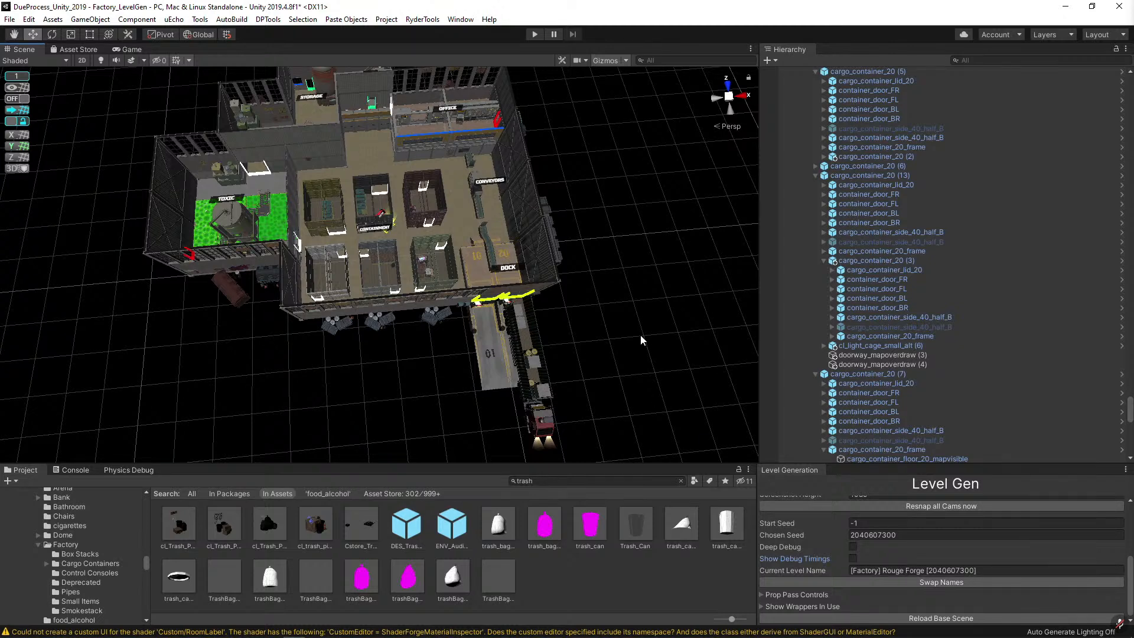
pyautogui.press('alt')
pyautogui.keyDown('alt'); pyautogui.moveTo(640, 334); pyautogui.dragTo(626, 327); pyautogui.keyUp('alt')
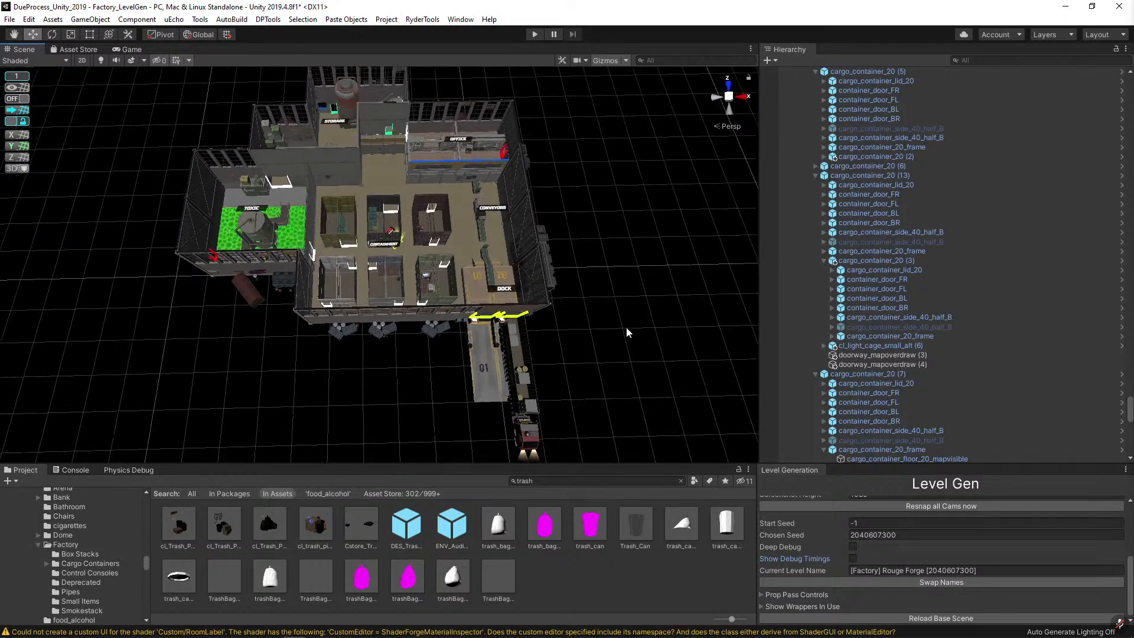
# Save the Rouge Forge level as an unbaked scene with the Level Gen tool.
pyautogui.keyDown('alt'); pyautogui.scroll(5, 921, 514); pyautogui.keyUp('alt')
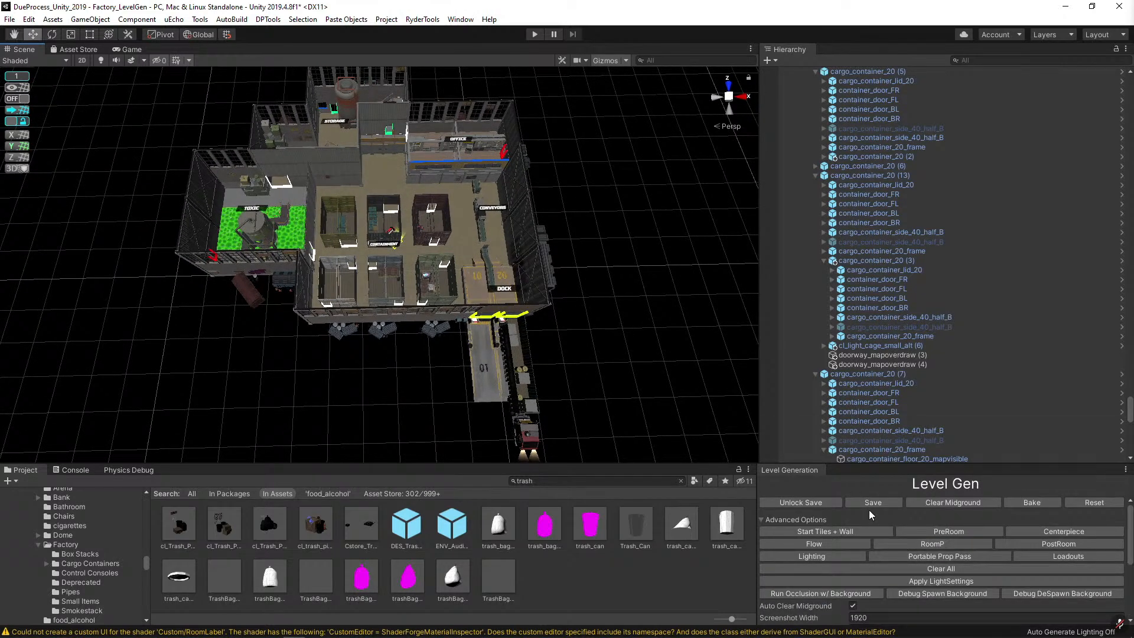
pyautogui.scroll(-2, 873, 524)
pyautogui.scroll(3, 874, 523)
pyautogui.click(879, 501)
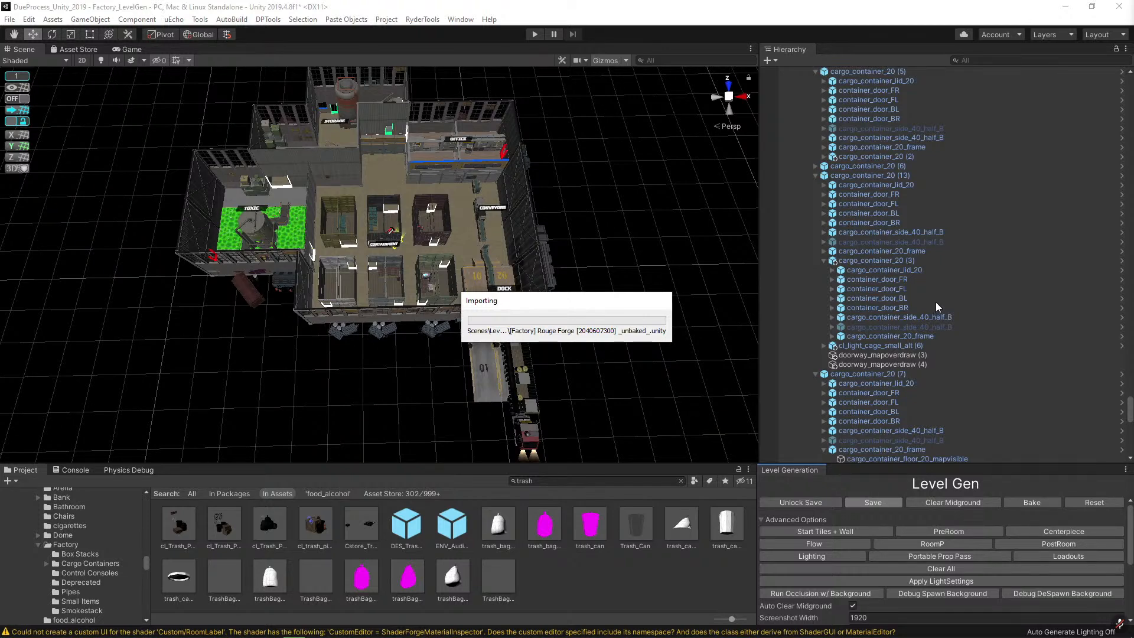
# Collapse the scene hierarchy and move the loose props from BoozeF through cl_Pallet_Water_Large (2) under Level Generator.
pyautogui.scroll(9, 935, 296)
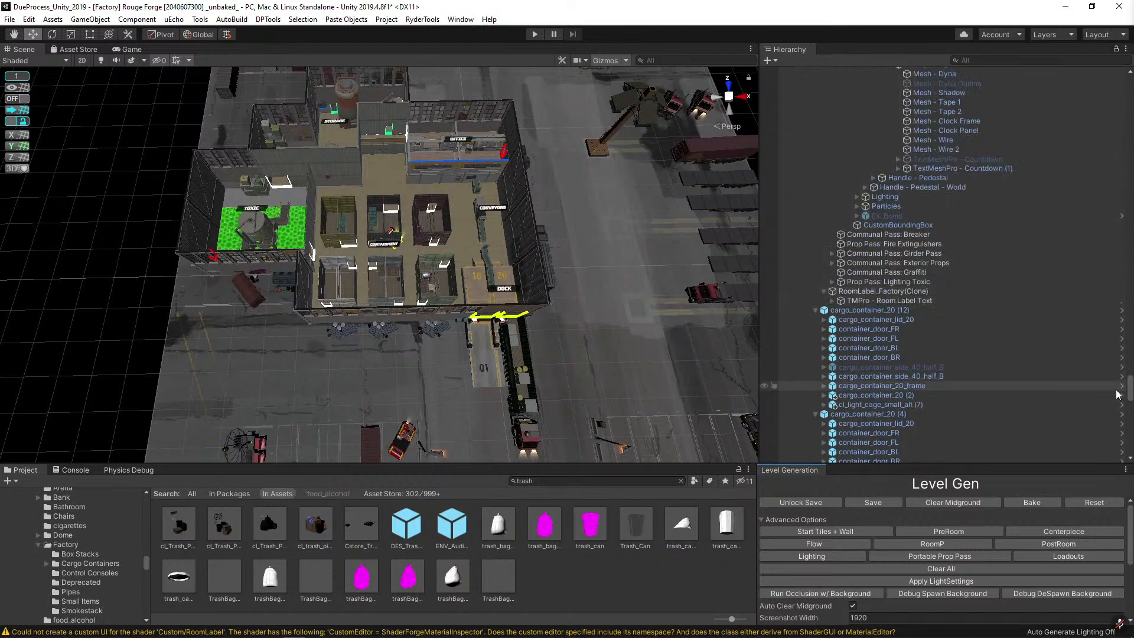
pyautogui.moveTo(1130, 388); pyautogui.dragTo(1129, 79)
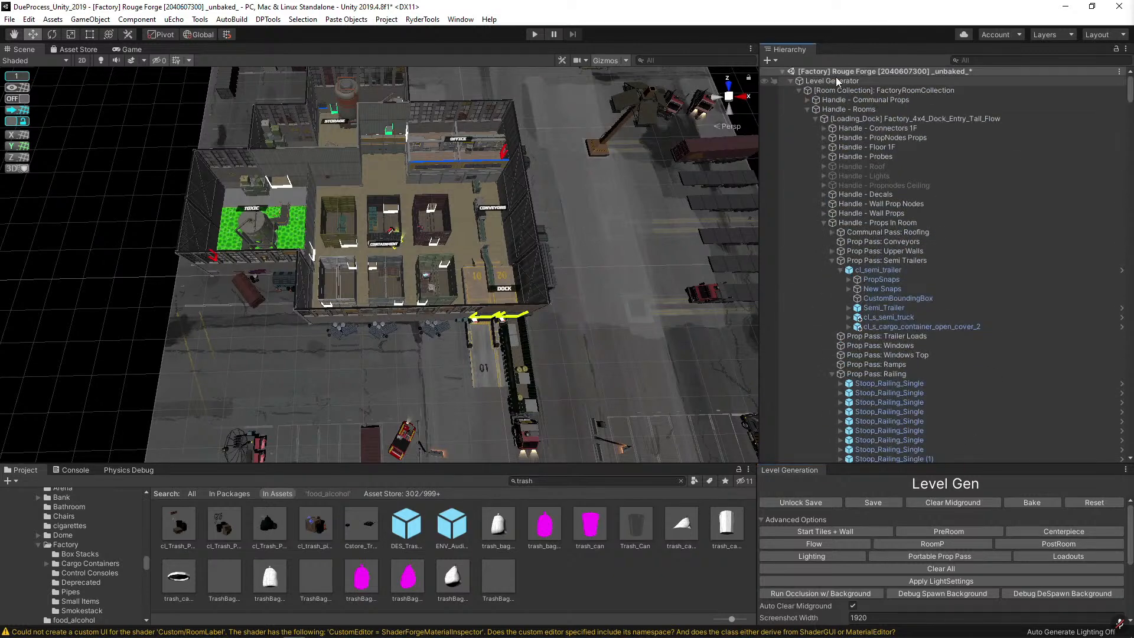
pyautogui.keyDown('alt'); pyautogui.click(782, 72); pyautogui.keyUp('alt')
pyautogui.click(782, 72)
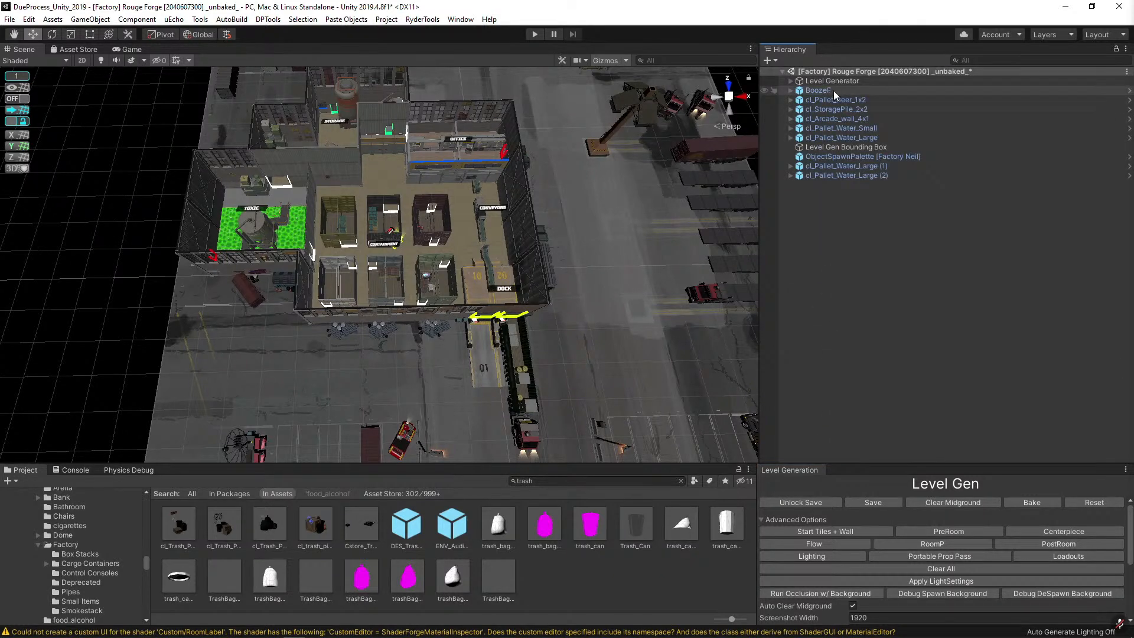
pyautogui.click(834, 90)
pyautogui.keyDown('shift'); pyautogui.click(854, 138); pyautogui.keyUp('shift')
pyautogui.moveTo(854, 139); pyautogui.dragTo(830, 81)
pyautogui.keyDown('shift'); pyautogui.click(840, 175); pyautogui.keyUp('shift')
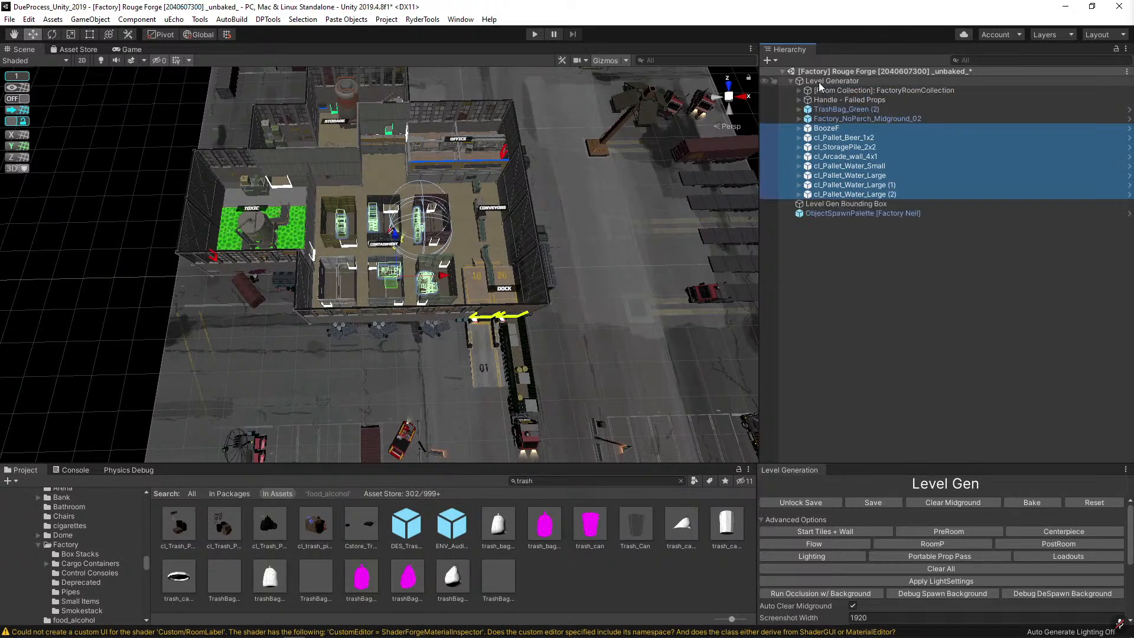
# Move the loose props and TrashBag_Green (2) into Handle - Rooms inside FactoryRoomCollection and collapse the collection.
pyautogui.moveTo(869, 157); pyautogui.dragTo(842, 125)
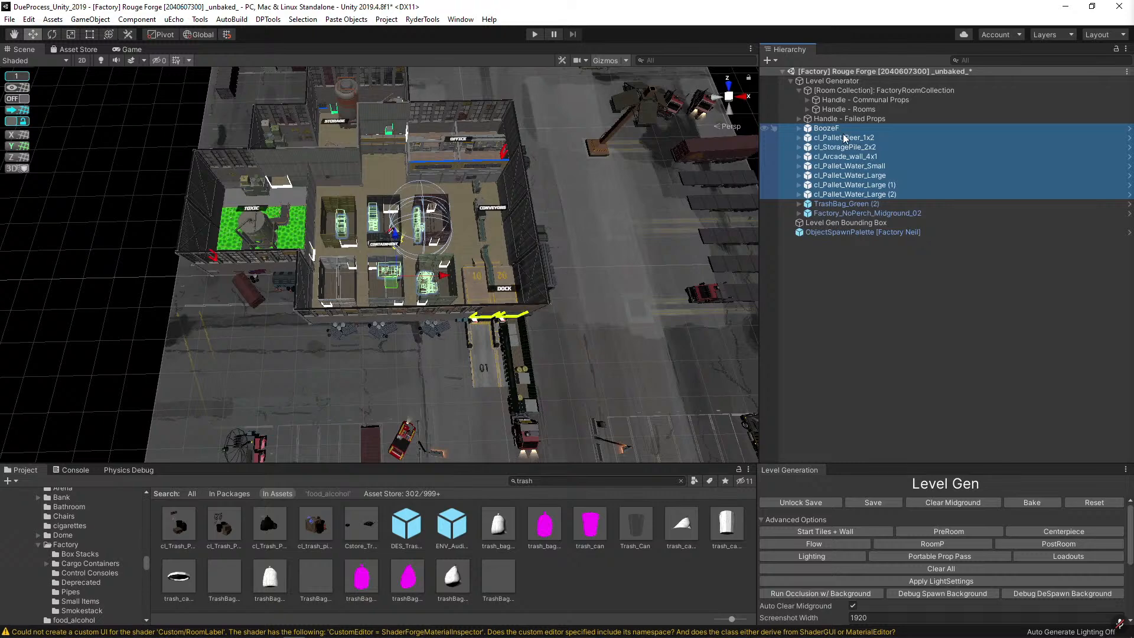
pyautogui.keyDown('shift'); pyautogui.click(852, 203); pyautogui.keyUp('shift')
pyautogui.moveTo(853, 204); pyautogui.dragTo(850, 110)
pyautogui.click(827, 92)
pyautogui.click(799, 91)
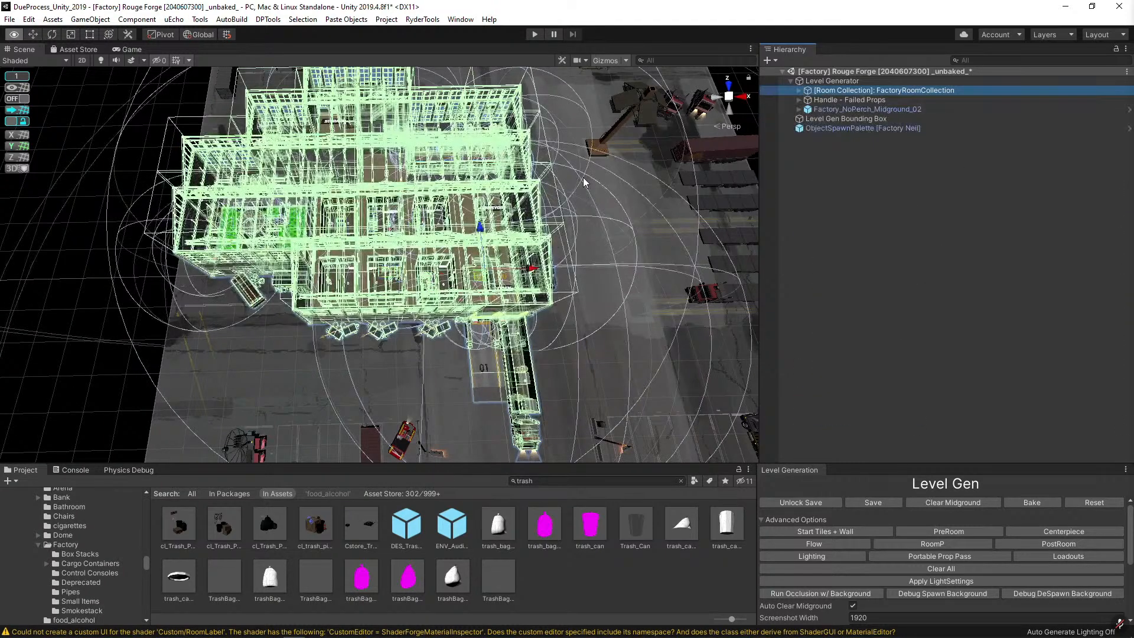
# Shift the whole FactoryRoomCollection building closer to the middle of the parking-lot midground, and deselect it.
pyautogui.keyDown('alt'); pyautogui.moveTo(583, 178); pyautogui.dragTo(581, 193); pyautogui.keyUp('alt')
pyautogui.press('s')
pyautogui.moveTo(581, 192); pyautogui.dragTo(582, 193, button='right')
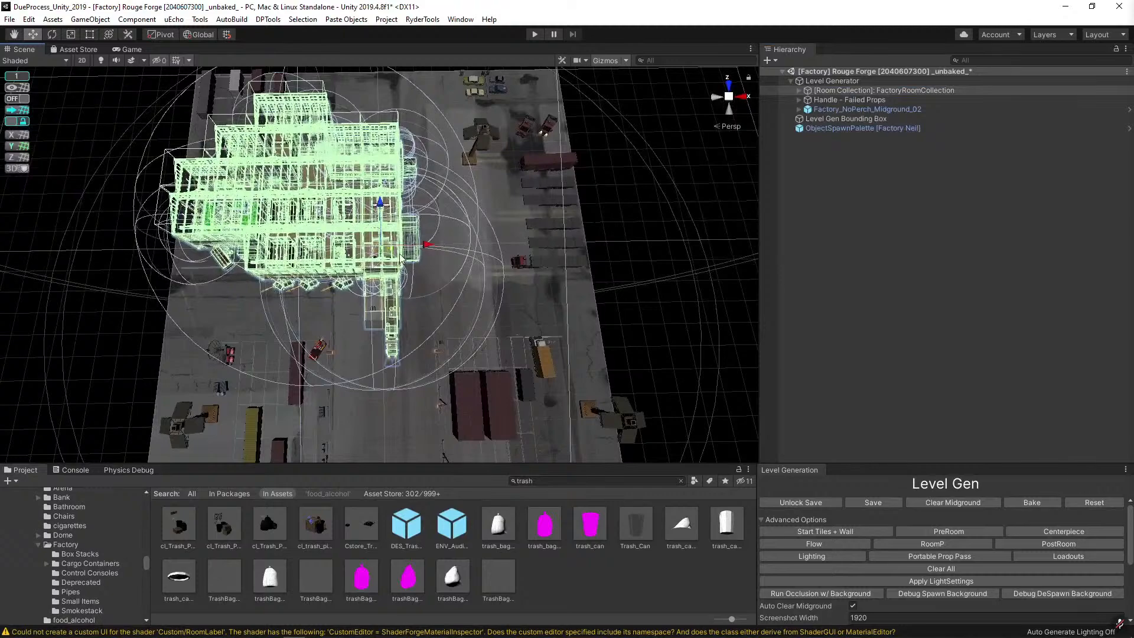
pyautogui.moveTo(390, 254); pyautogui.dragTo(441, 284)
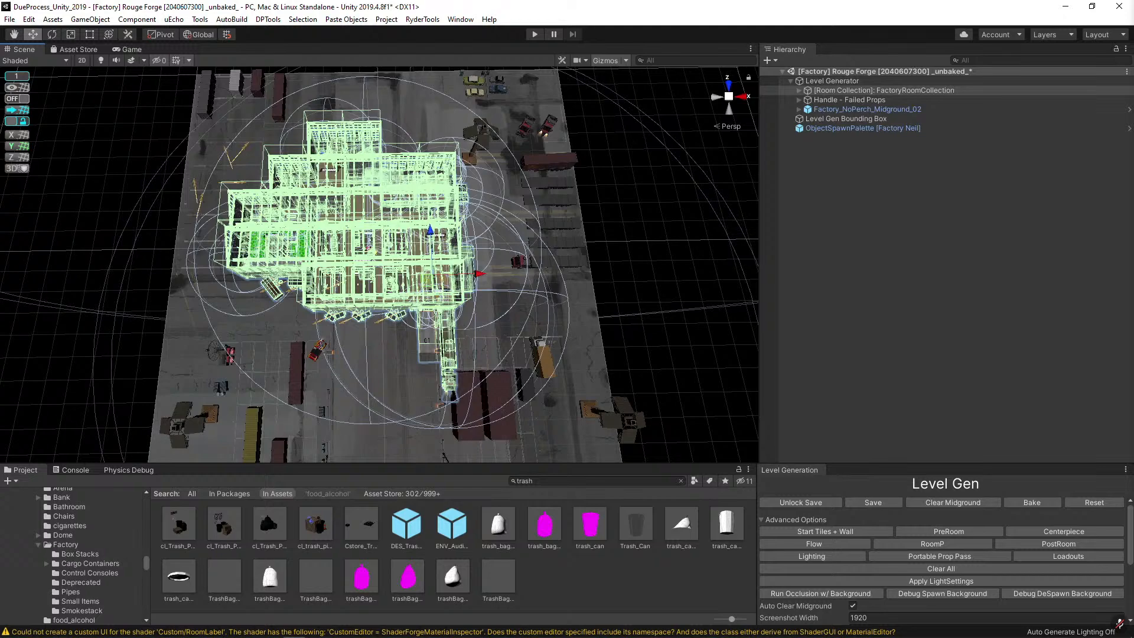
pyautogui.click(968, 509)
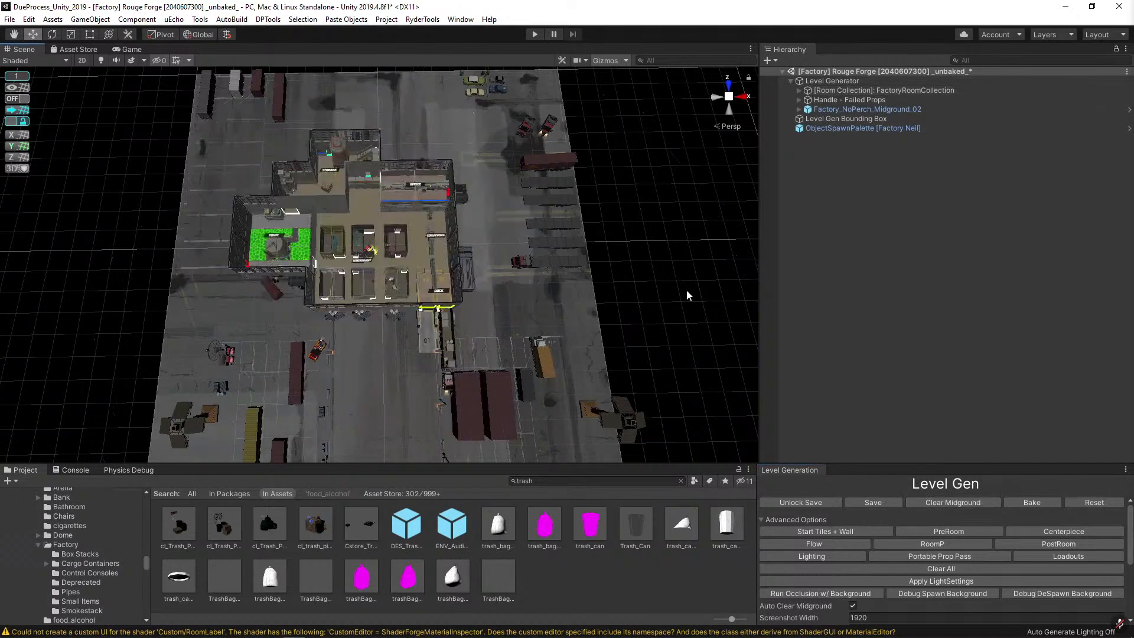
pyautogui.keyDown('alt'); pyautogui.moveTo(396, 357); pyautogui.dragTo(661, 344); pyautogui.keyUp('alt')
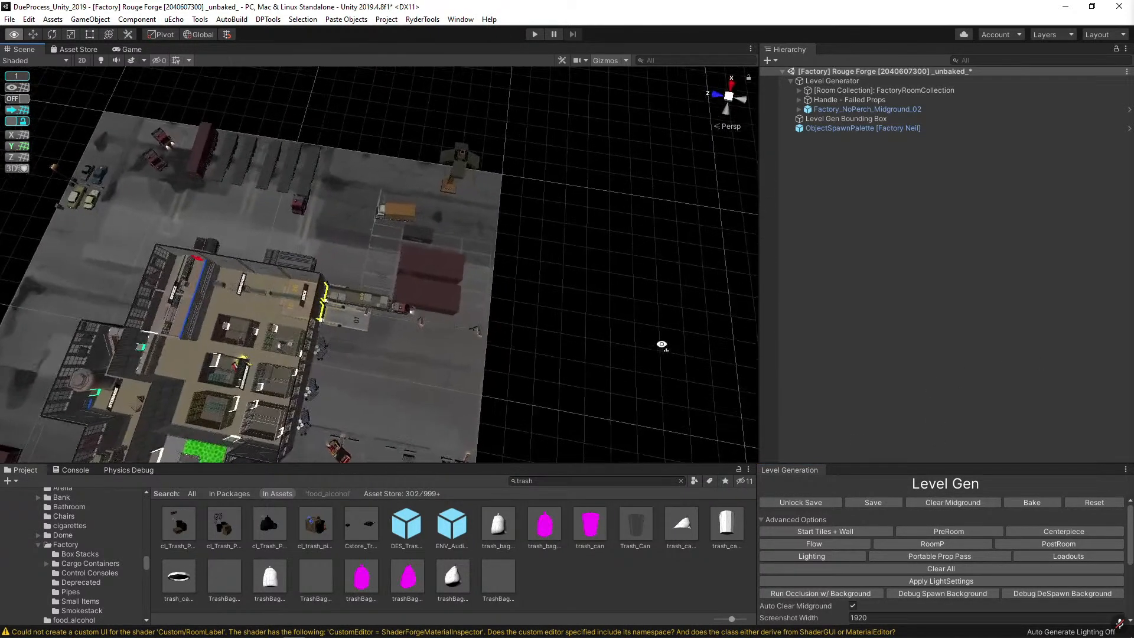
# Delete the quad outdoor cargo container beside the red semi truck at the loading docks.
pyautogui.moveTo(661, 344); pyautogui.dragTo(486, 347, button='right')
pyautogui.press('w')
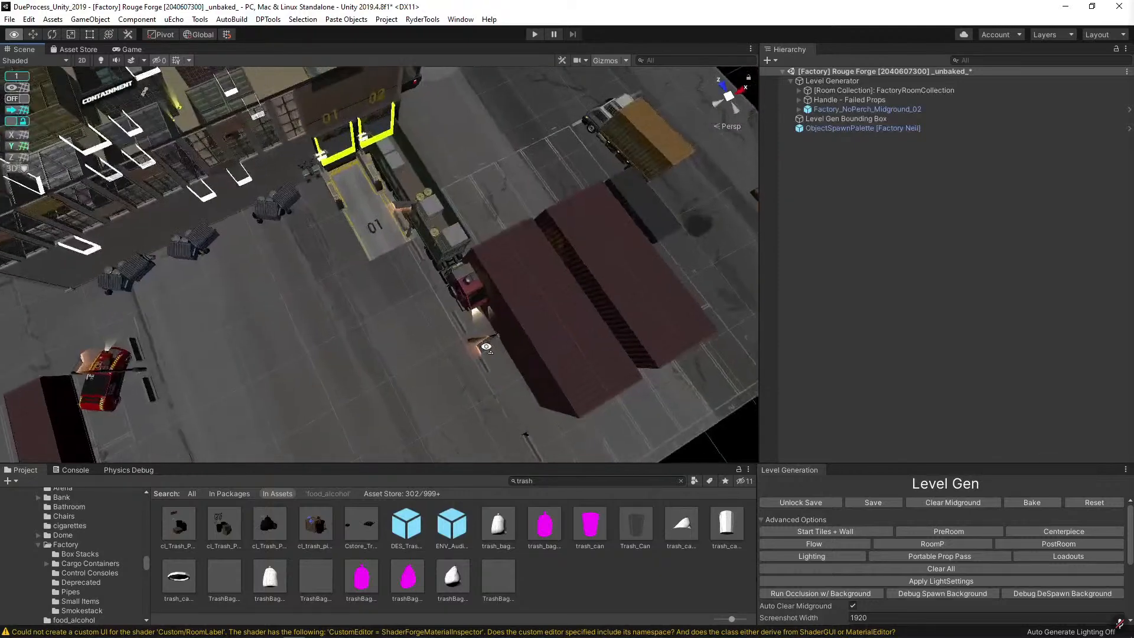
pyautogui.keyDown('alt'); pyautogui.moveTo(485, 347); pyautogui.dragTo(498, 341); pyautogui.keyUp('alt')
pyautogui.click(544, 338)
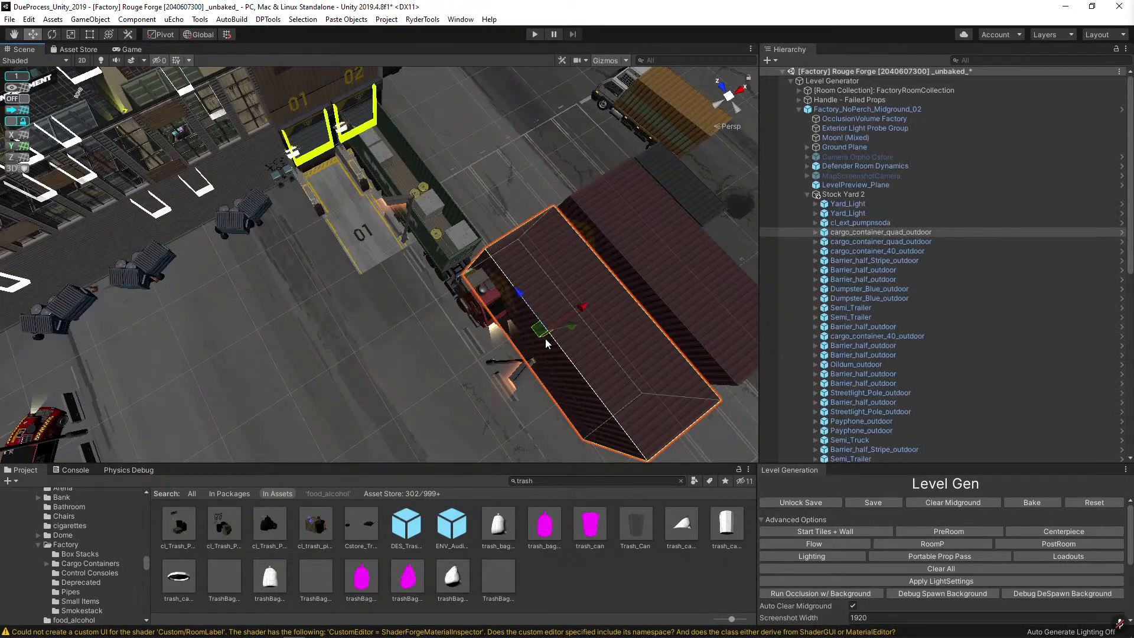
pyautogui.press('Delete')
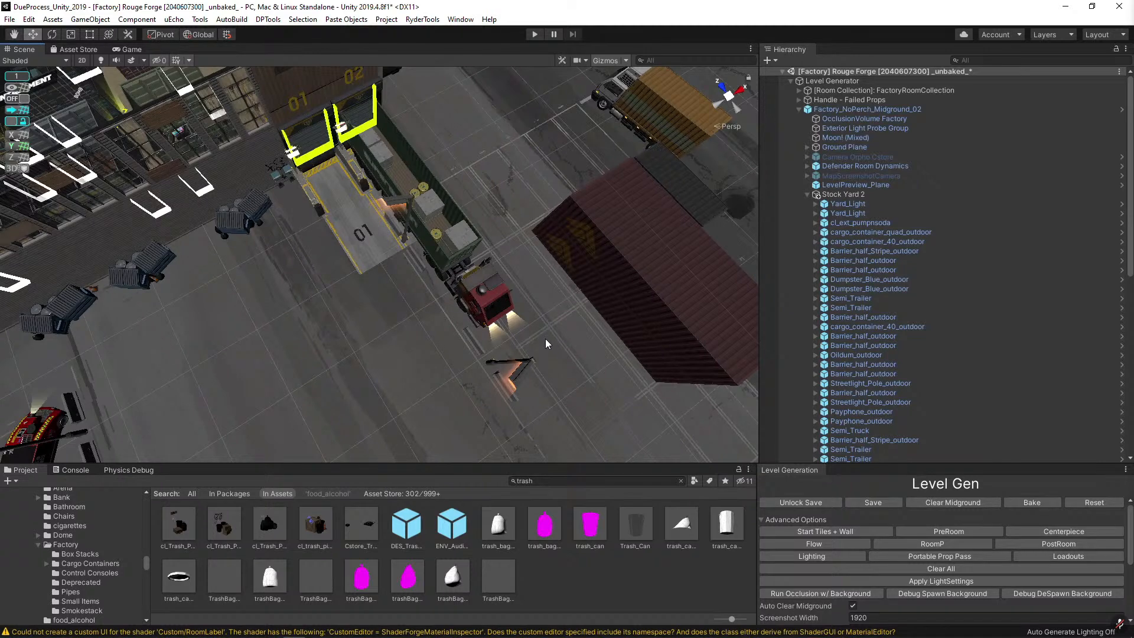
# Delete the outdoor half barrier and the streetlight pole intruding on loading dock 01.
pyautogui.press('w')
pyautogui.moveTo(408, 329); pyautogui.dragTo(484, 280, button='right')
pyautogui.click(396, 298)
pyautogui.press('Delete')
pyautogui.click(456, 92)
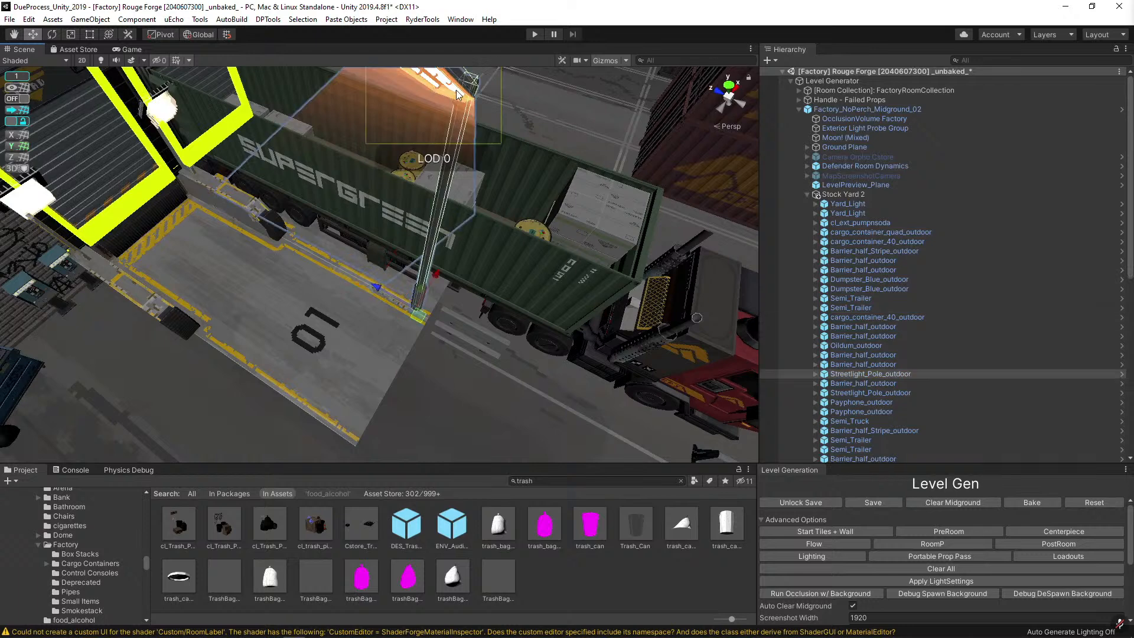
pyautogui.press('Delete')
# Clear the midground obstacles around the front of the red semi truck, including the streetlight pole and the half barrier.
pyautogui.moveTo(372, 260); pyautogui.dragTo(516, 276, button='right')
pyautogui.click(516, 276)
pyautogui.press('Delete')
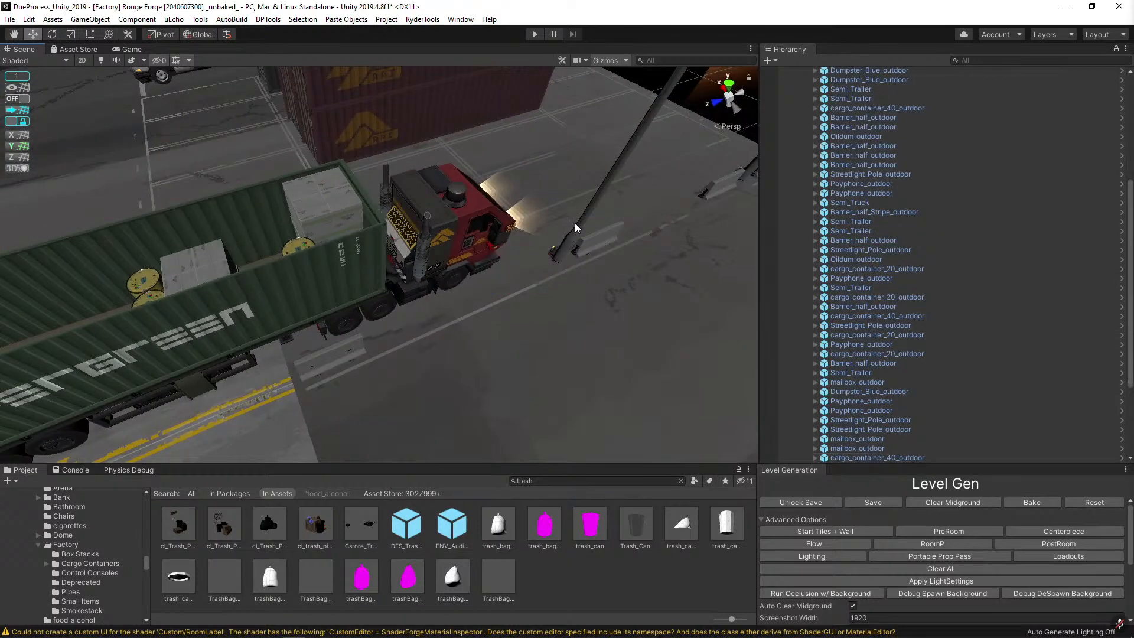
pyautogui.click(575, 222)
pyautogui.click(573, 231)
pyautogui.press('Delete')
pyautogui.click(591, 240)
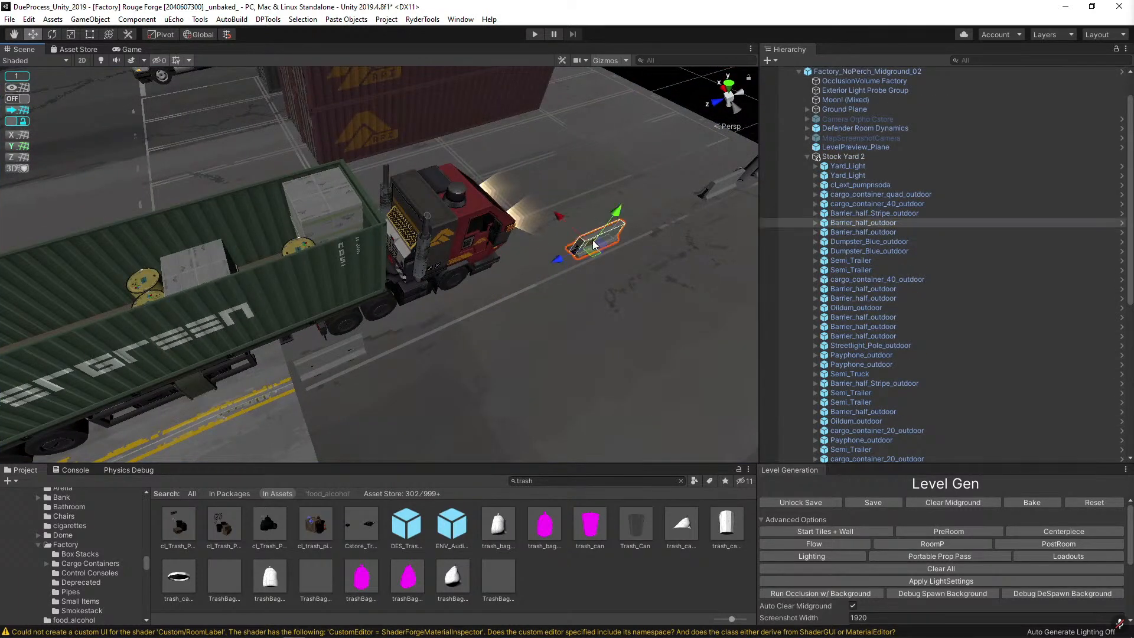
pyautogui.press('Delete')
pyautogui.moveTo(592, 239); pyautogui.dragTo(226, 247, button='right')
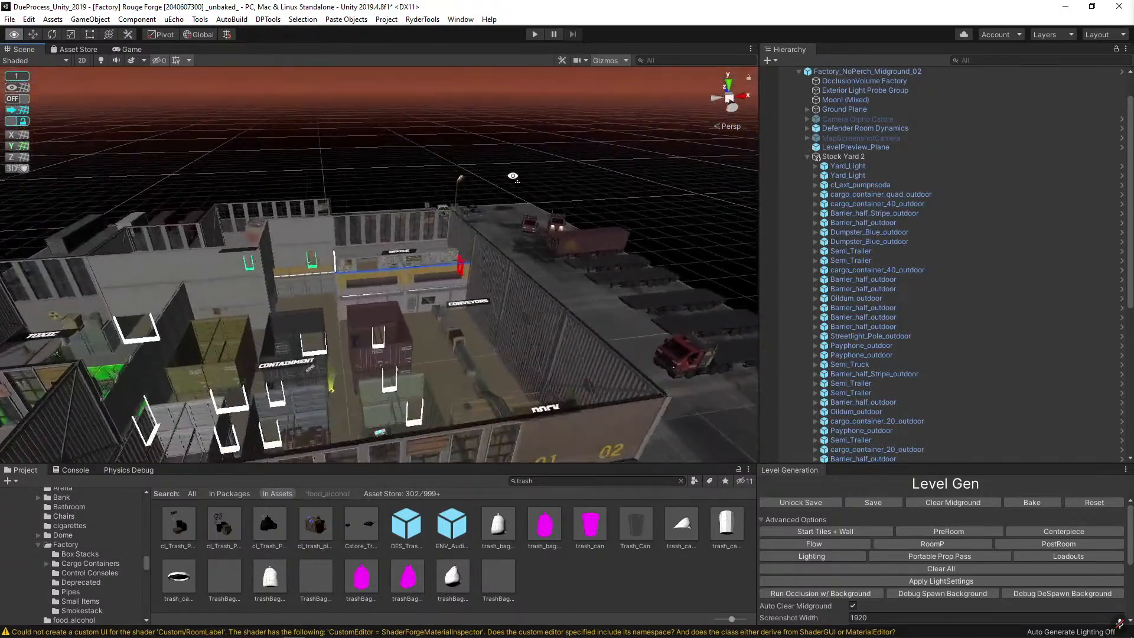